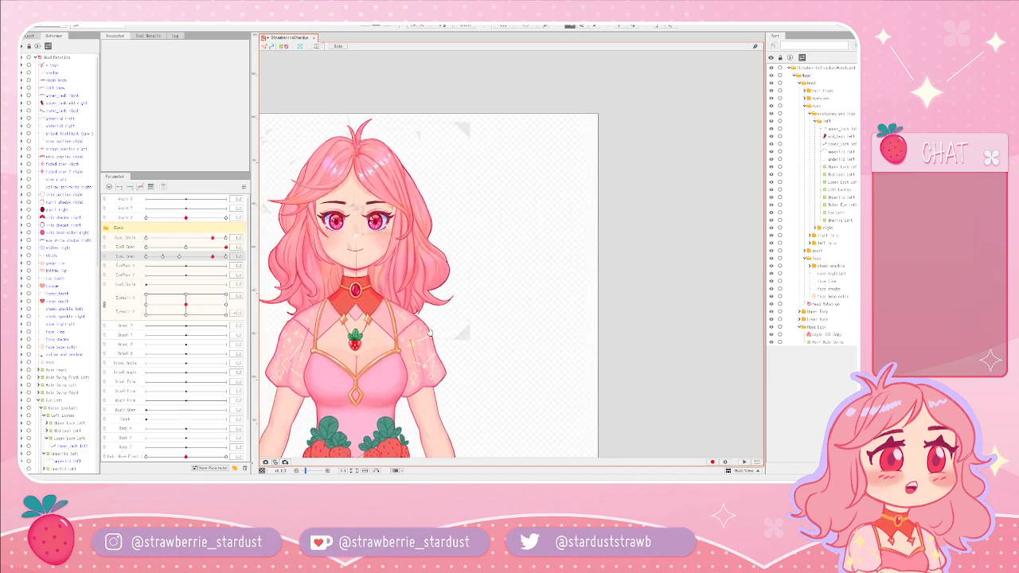
- Sweep the paired EyeBall X and EyeBall Y parameters off centre and back while checking the left iris movement up close
drag(185, 305, 146, 301)
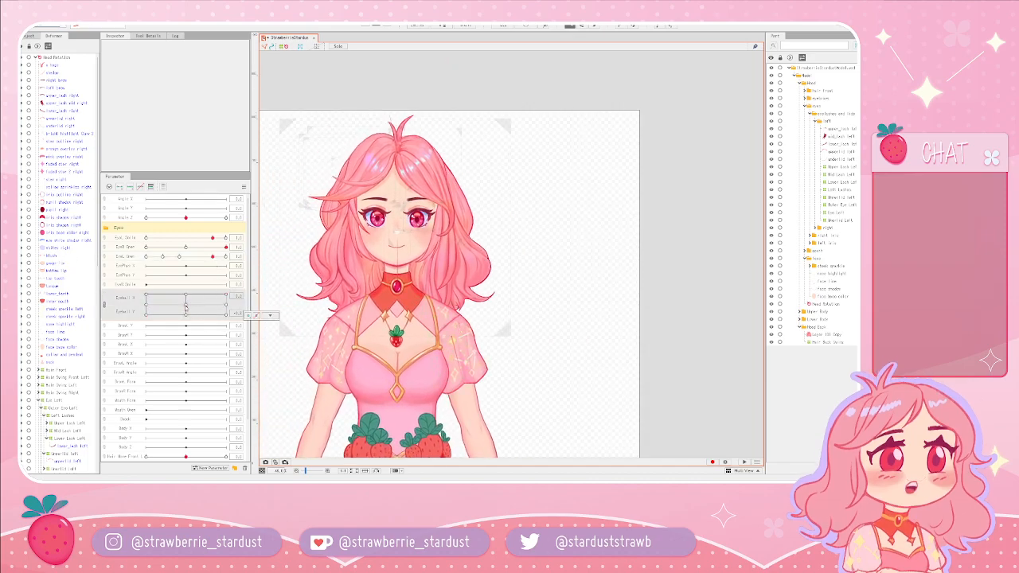
drag(182, 307, 185, 306)
scroll(455, 239, up, 7)
scroll(414, 215, down, 4)
scroll(398, 213, up, 5)
scroll(409, 229, down, 3)
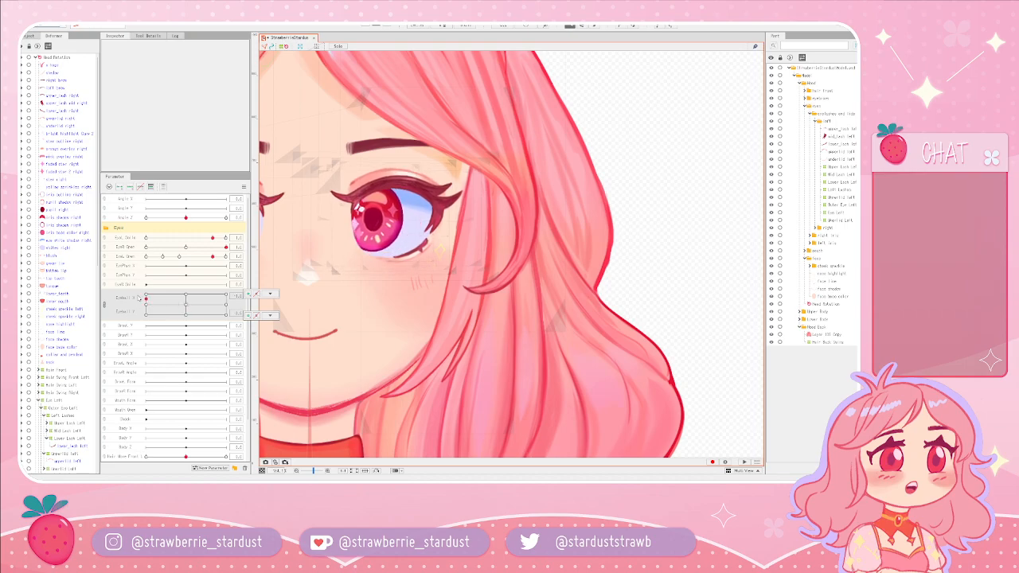
drag(121, 309, 147, 285)
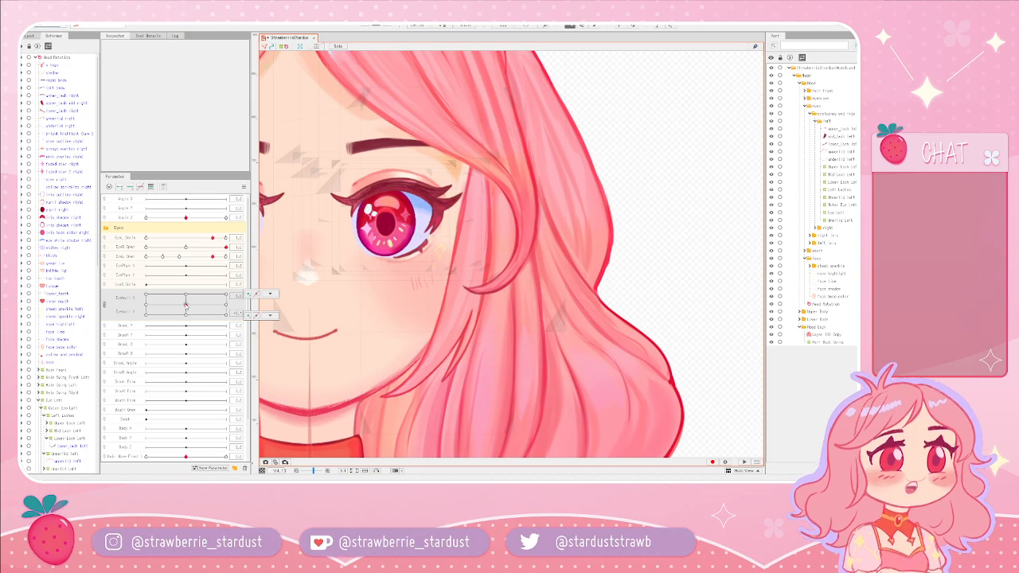
drag(153, 303, 116, 288)
drag(126, 252, 221, 296)
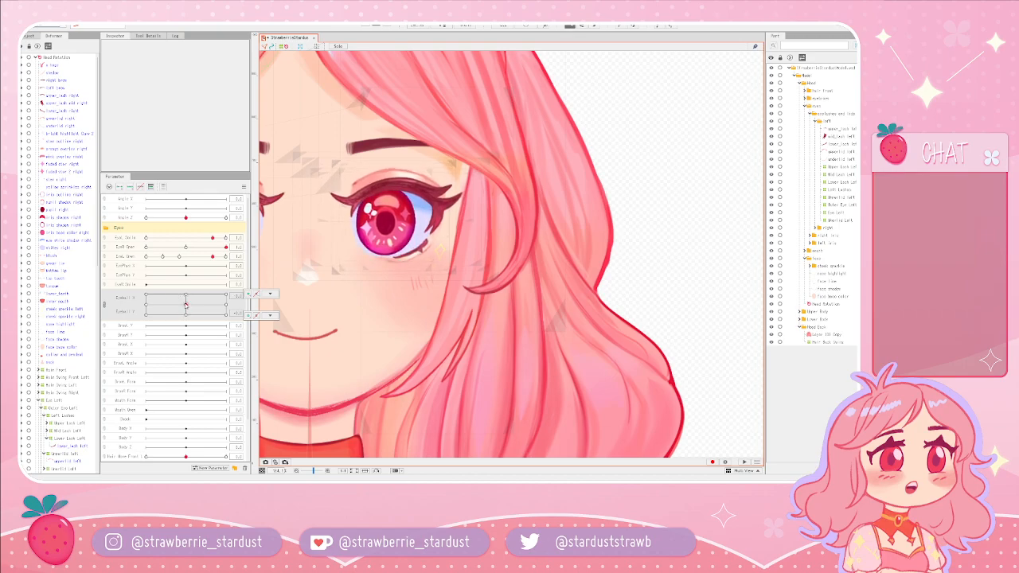
- Preview the left eye at opposite extremes of EyeBall X and EyeBall Y, and return both parameters to centre
scroll(464, 254, down, 6)
scroll(459, 257, up, 8)
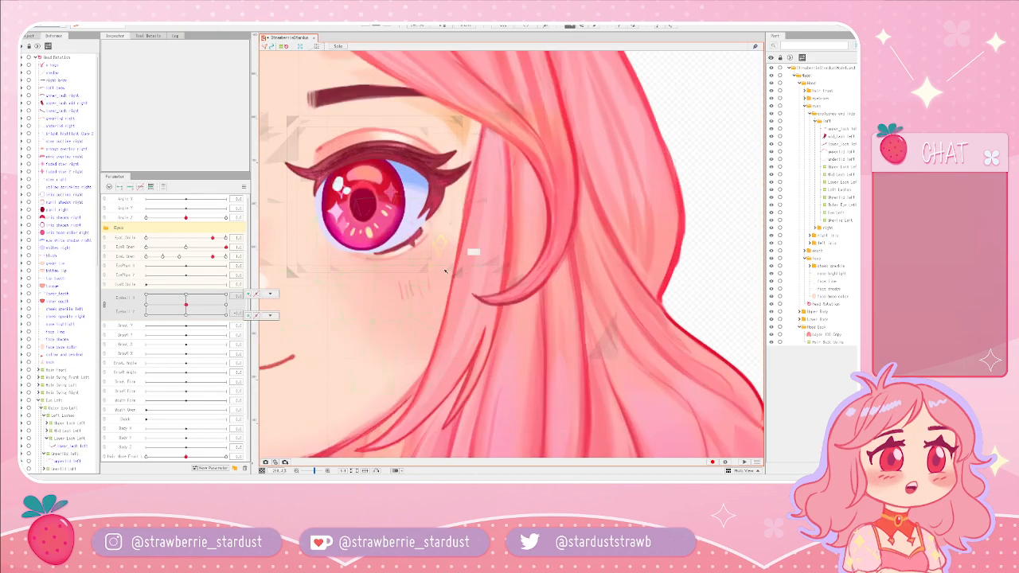
scroll(430, 283, down, 2)
drag(185, 305, 147, 294)
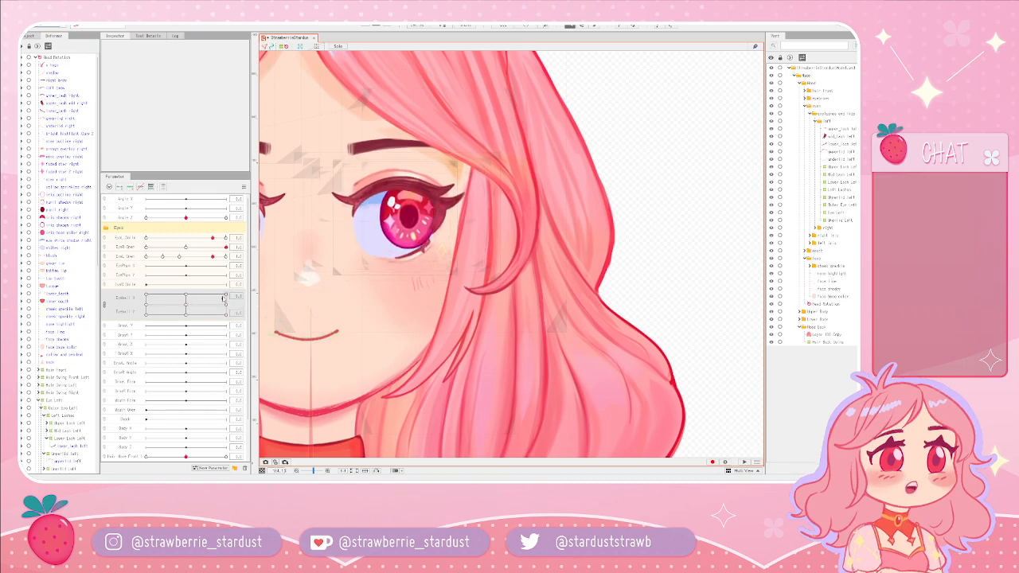
scroll(392, 258, down, 3)
scroll(394, 258, up, 5)
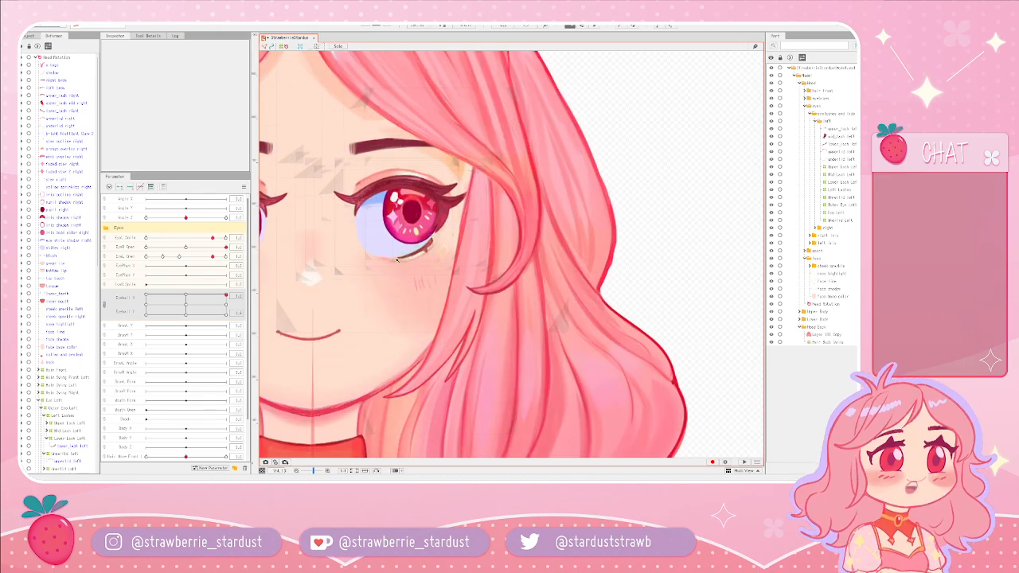
drag(226, 295, 186, 304)
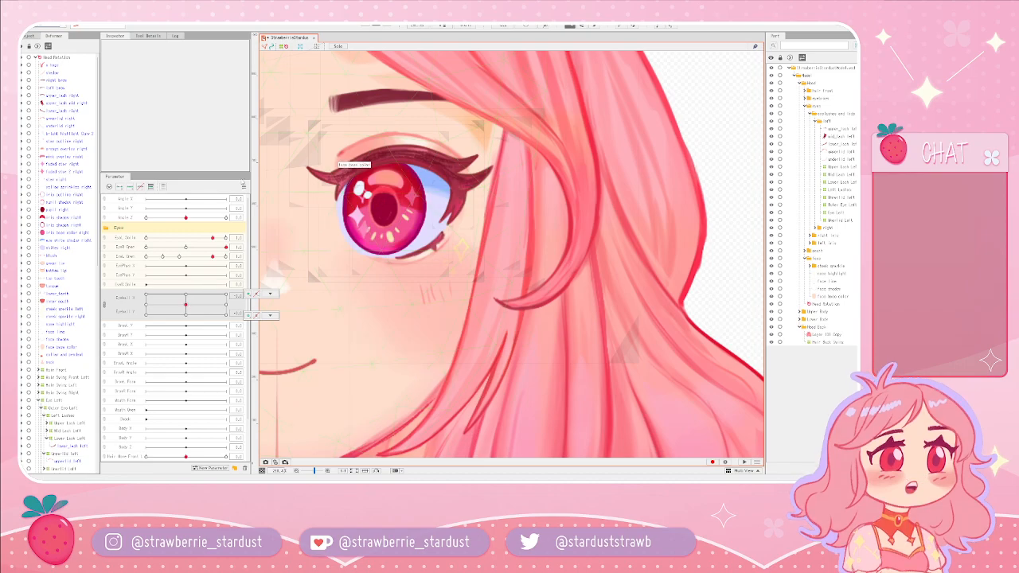
- Collapse the Eye Left deformer and look through the objects nested under the head rotation deformer
scroll(66, 256, down, 3)
click(38, 318)
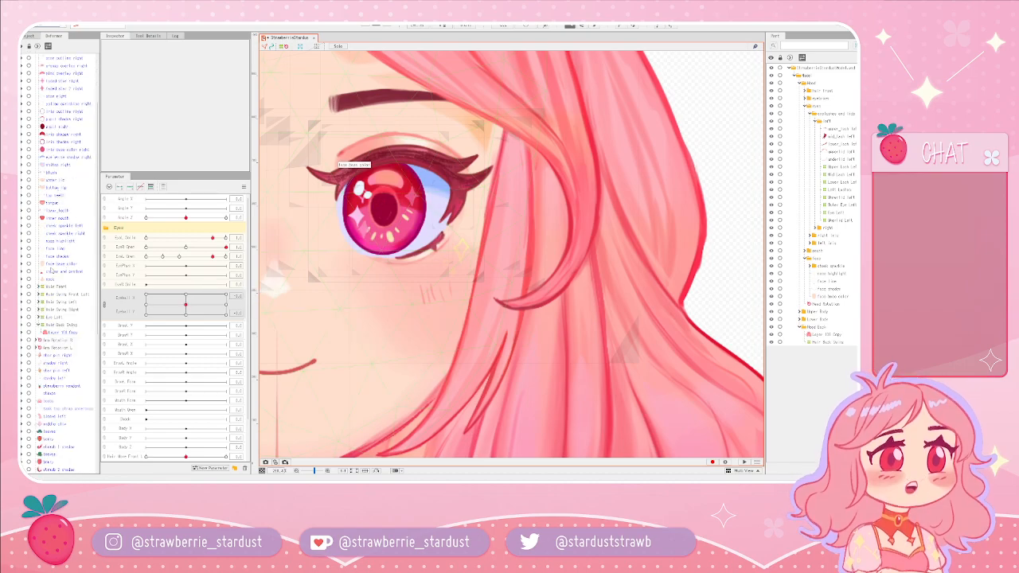
scroll(67, 339, down, 1)
scroll(64, 330, up, 4)
scroll(53, 303, down, 3)
scroll(50, 294, up, 2)
scroll(67, 229, down, 10)
scroll(66, 228, down, 1)
scroll(67, 226, up, 11)
scroll(67, 226, up, 1)
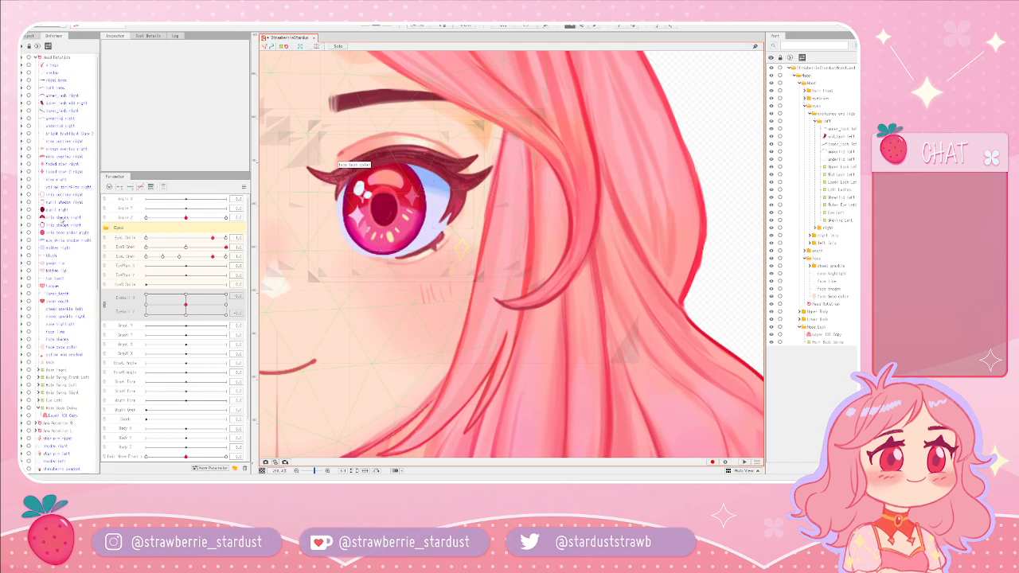
scroll(179, 263, down, 2)
scroll(185, 259, up, 2)
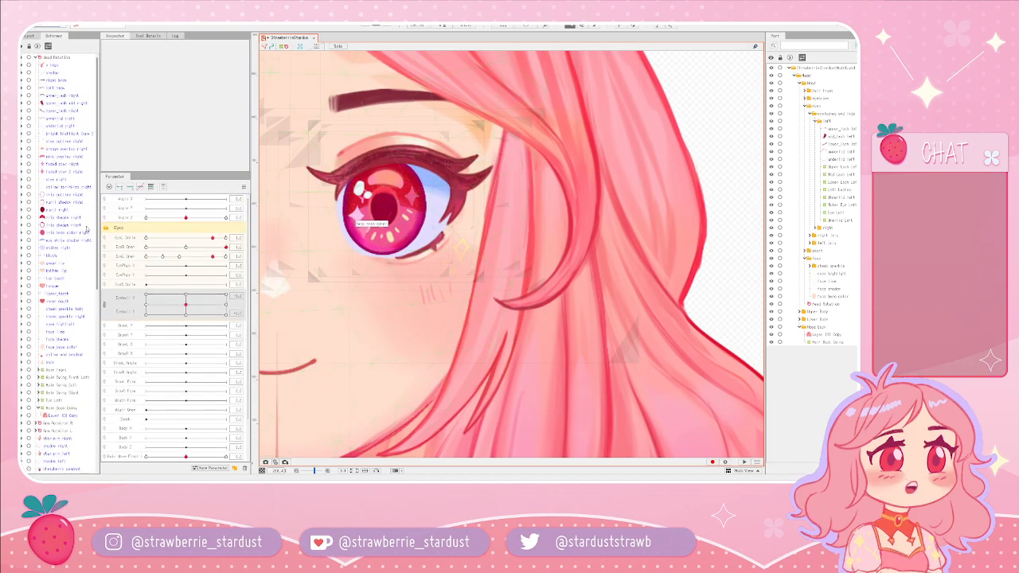
scroll(368, 249, down, 3)
scroll(366, 253, up, 1)
- Examine the left eye and surrounding face parts with their deformer outlines, both close up and in full view
drag(318, 238, 508, 243)
scroll(507, 243, up, 5)
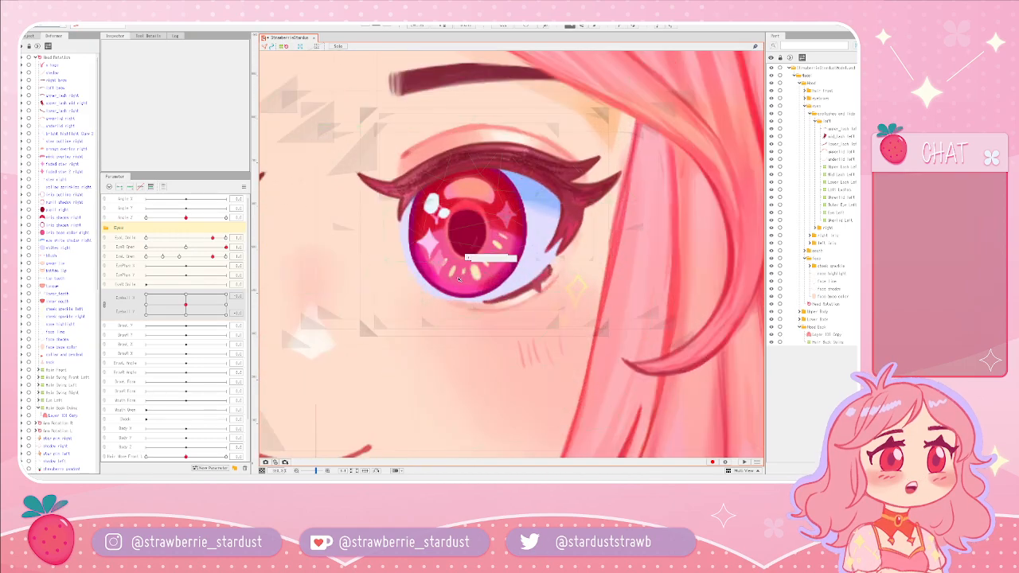
drag(497, 361, 443, 315)
scroll(443, 315, down, 3)
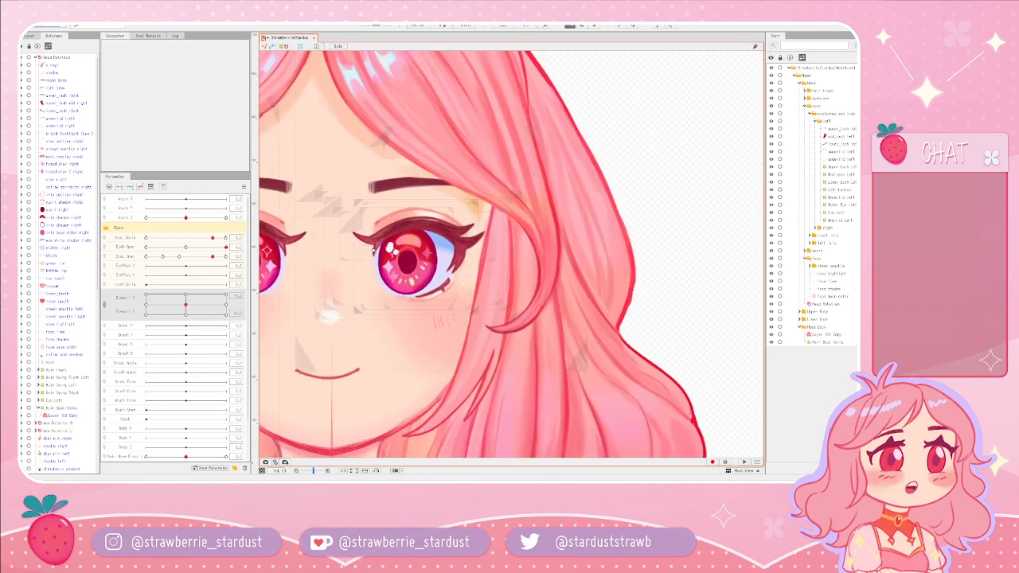
drag(327, 121, 350, 154)
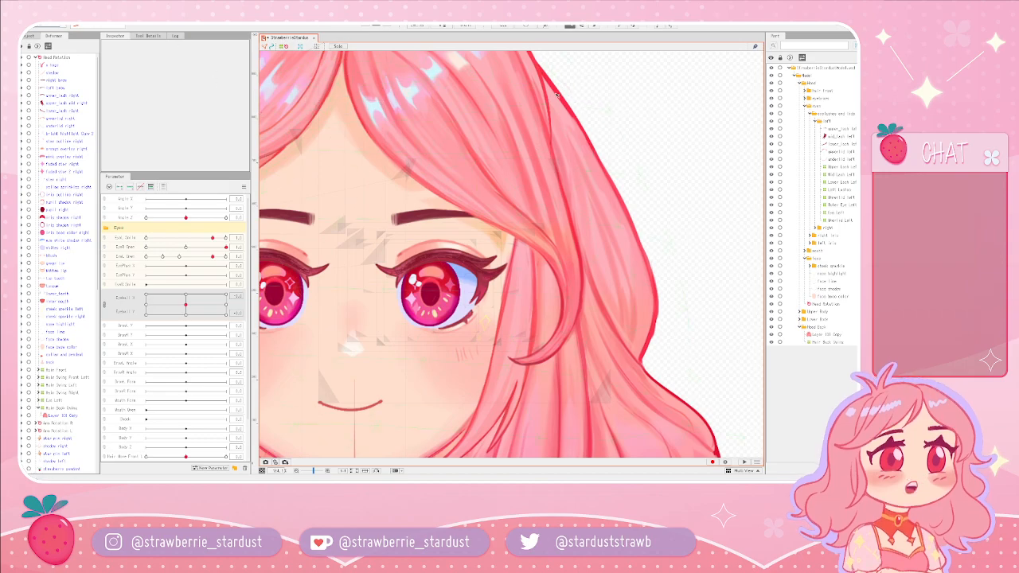
drag(342, 131, 366, 129)
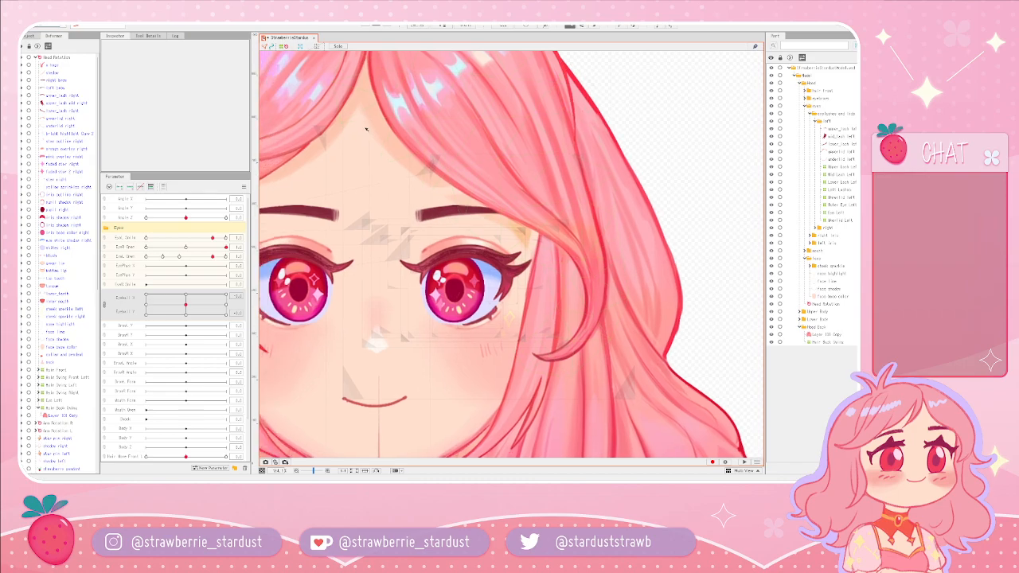
scroll(475, 292, down, 3)
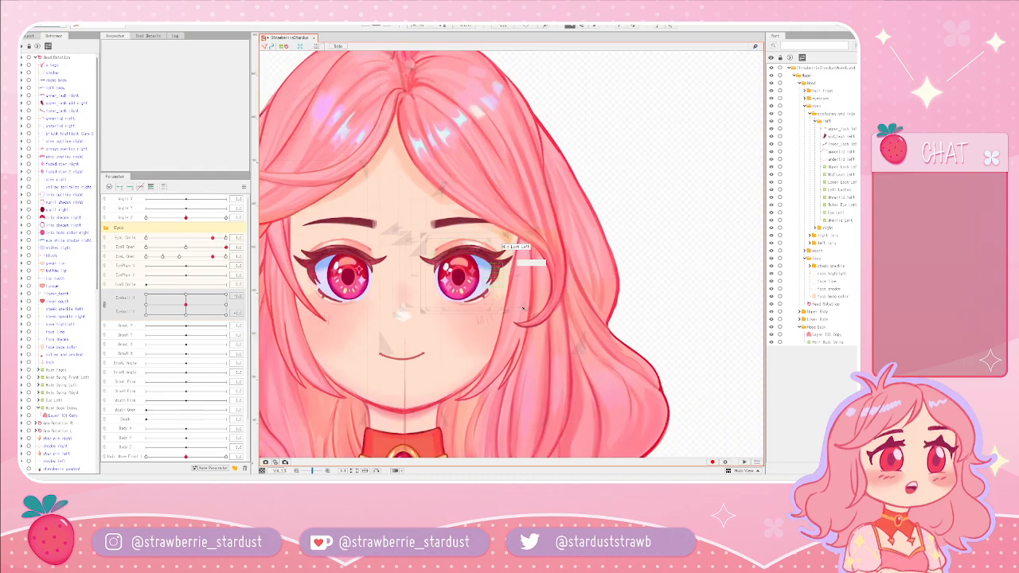
scroll(477, 294, up, 4)
scroll(490, 303, down, 3)
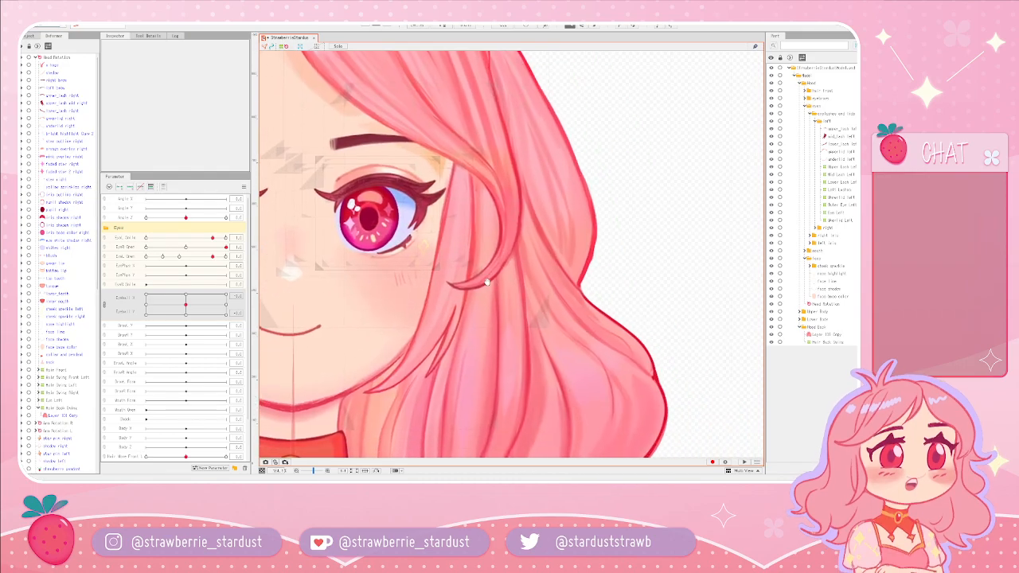
scroll(498, 312, down, 3)
scroll(495, 292, up, 3)
drag(488, 294, 555, 273)
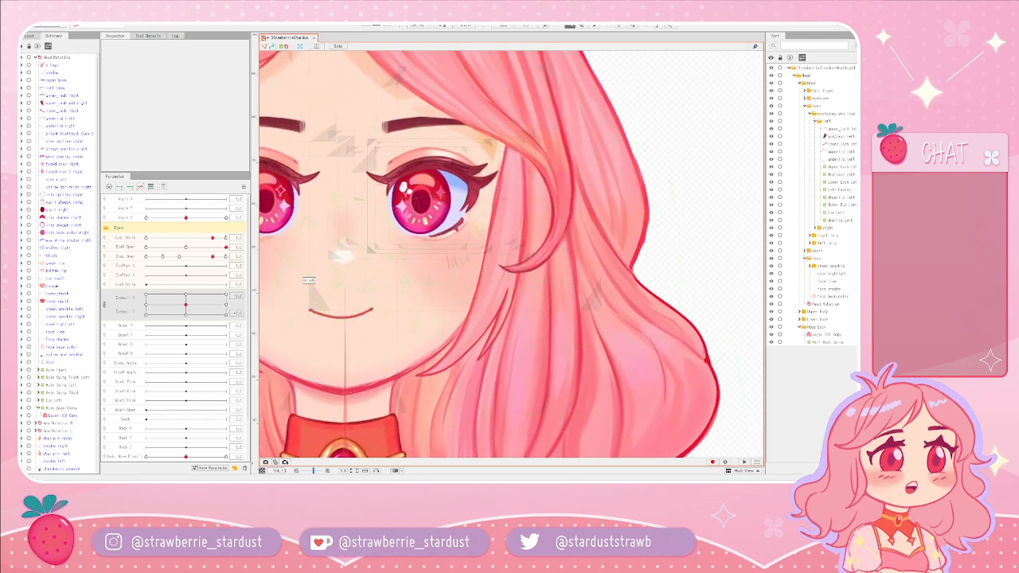
- Select the Hair Front warp deformer and expand it and its nested right-side swing deformer in the hierarchy
click(306, 277)
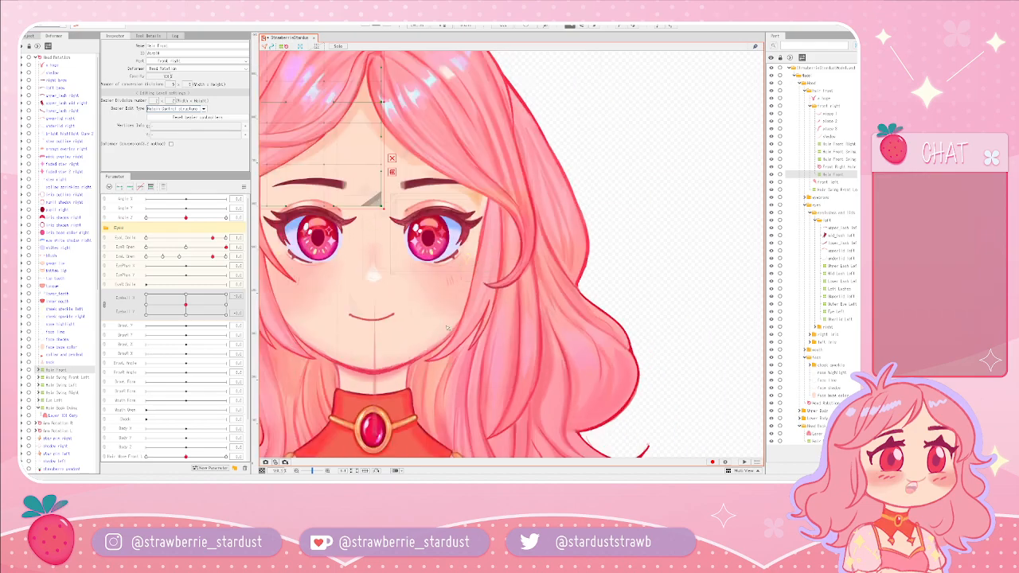
drag(476, 272, 410, 320)
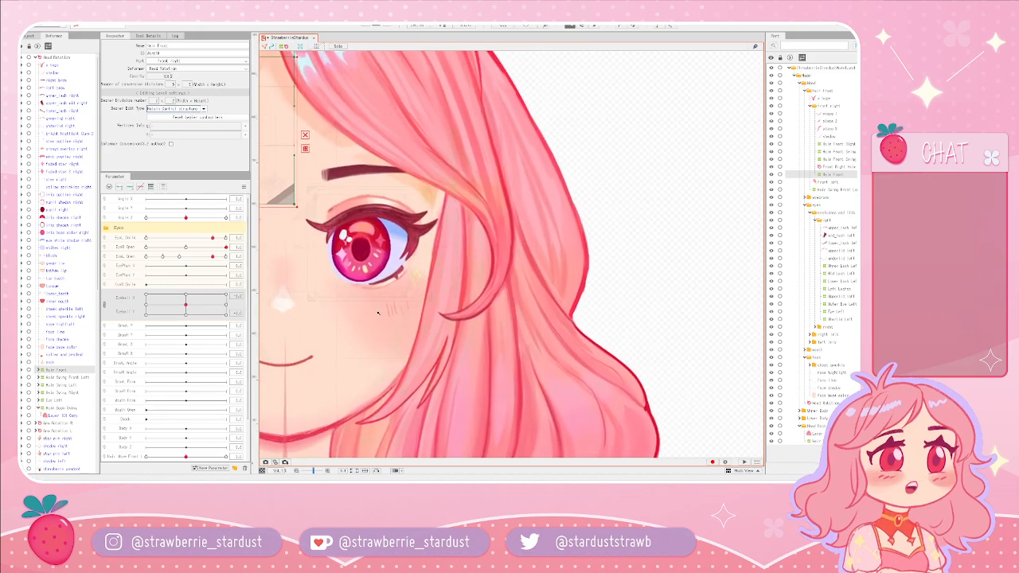
scroll(56, 352, down, 2)
click(50, 329)
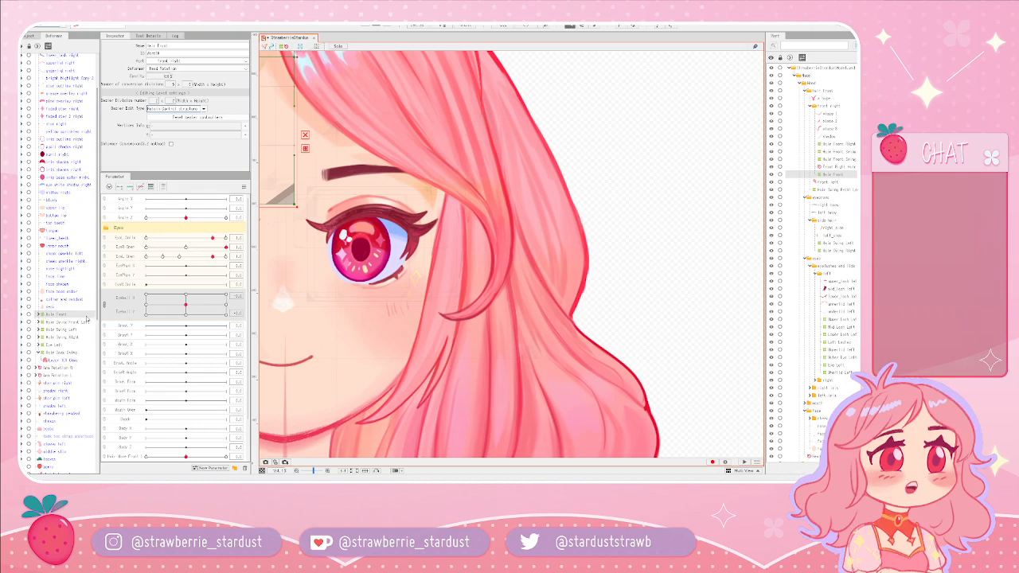
click(38, 315)
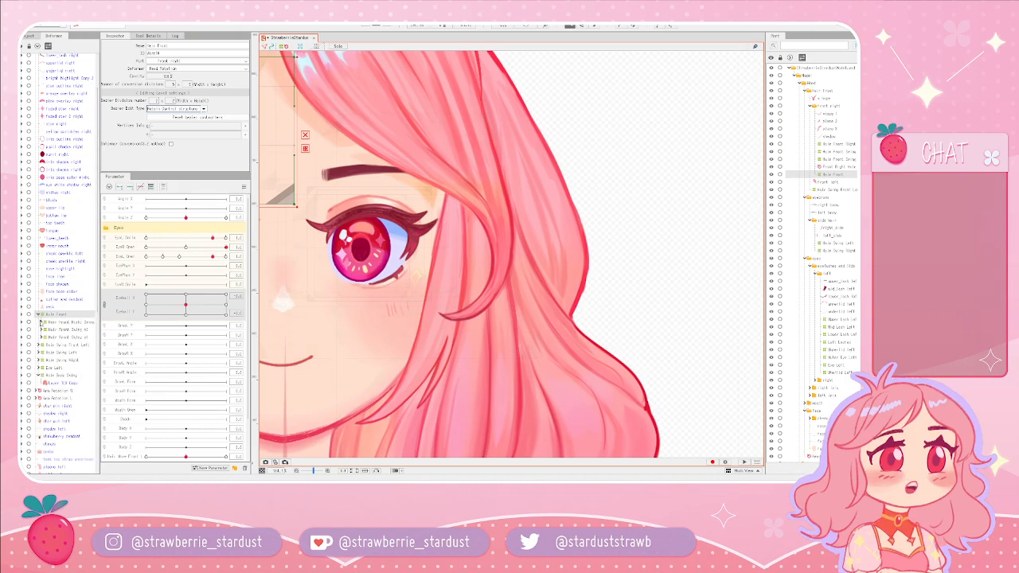
click(45, 323)
click(42, 323)
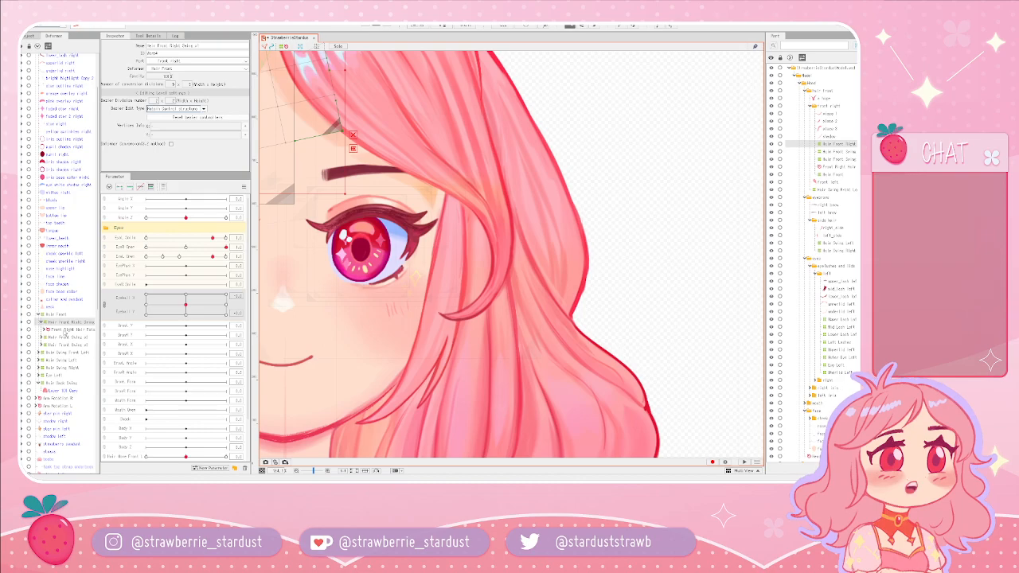
- Expand the Hair Front Swing deformer below the right-side one and select the front hair mesh nested in it
click(65, 331)
click(49, 338)
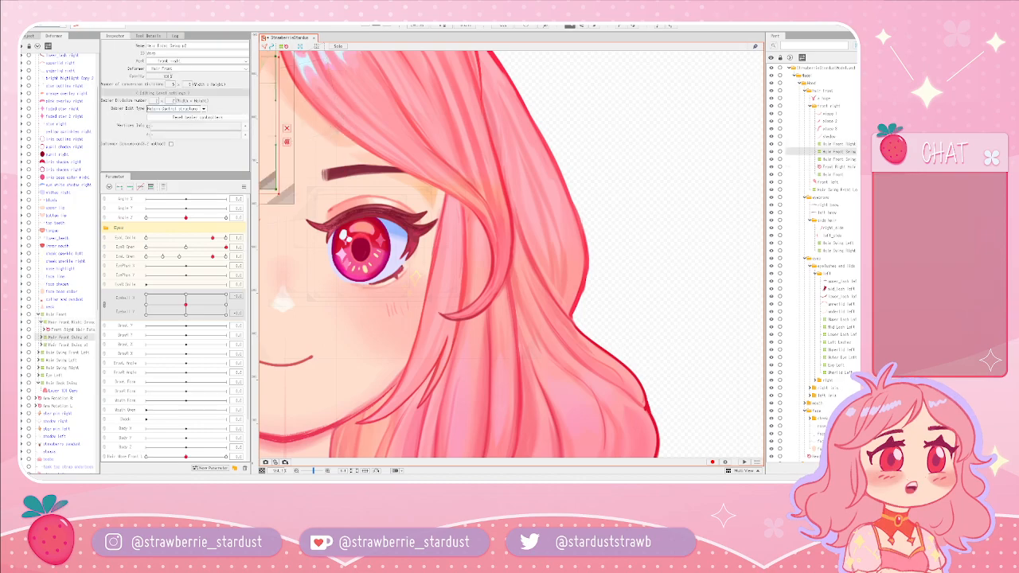
click(42, 337)
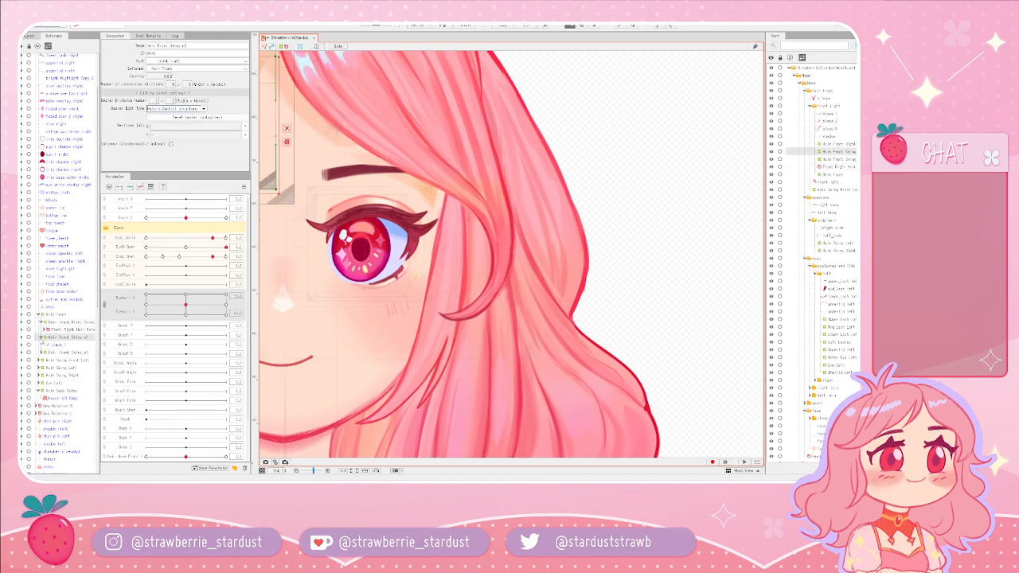
click(56, 345)
drag(336, 227, 499, 309)
scroll(459, 293, up, 3)
scroll(456, 297, down, 5)
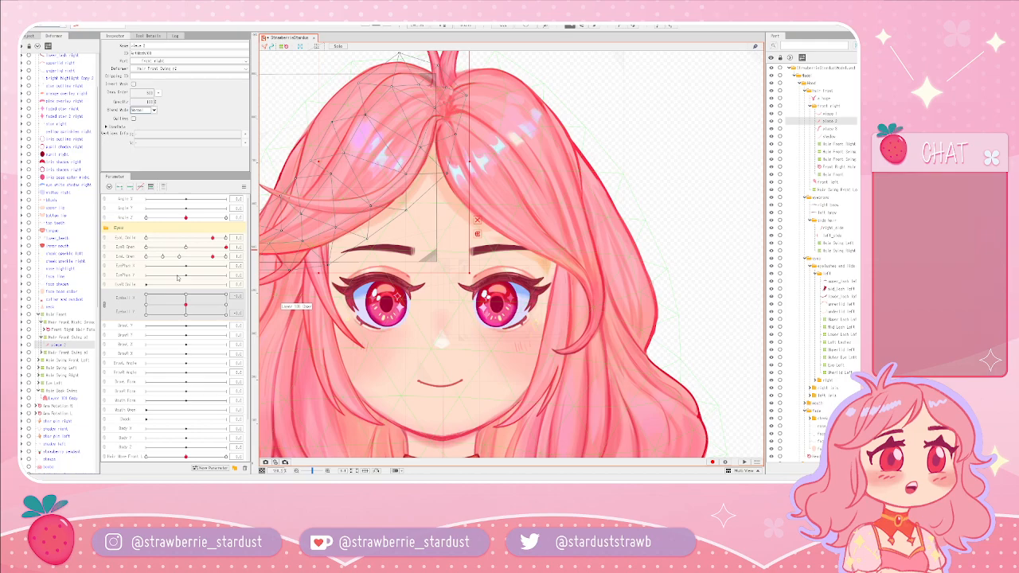
- Move the first Hair Move Front parameter slightly above its centre to preview the front hair swing
scroll(214, 330, down, 3)
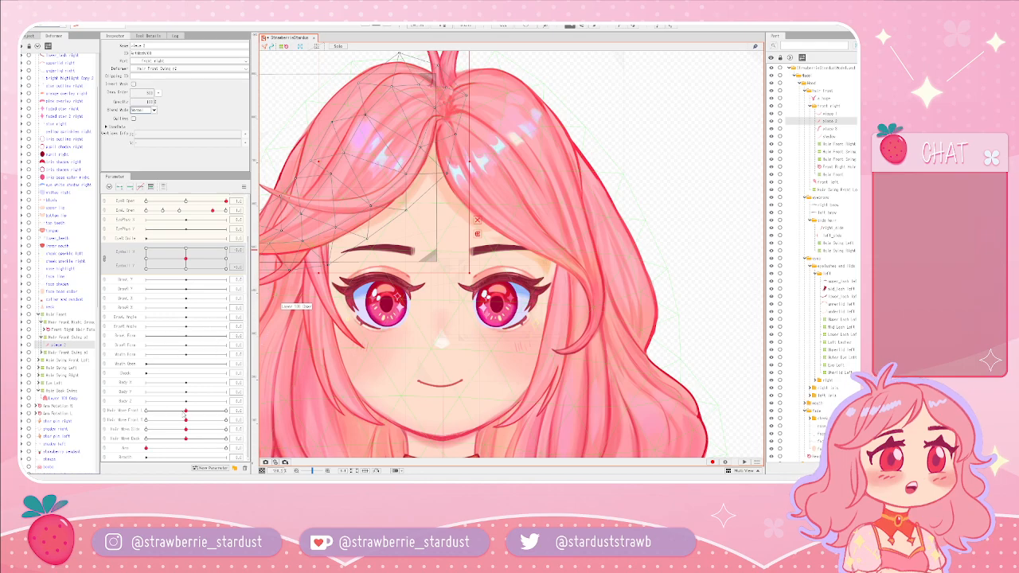
mouse_move(192, 413)
mouse_down()
mouse_move(183, 418)
mouse_move(203, 415)
mouse_up()
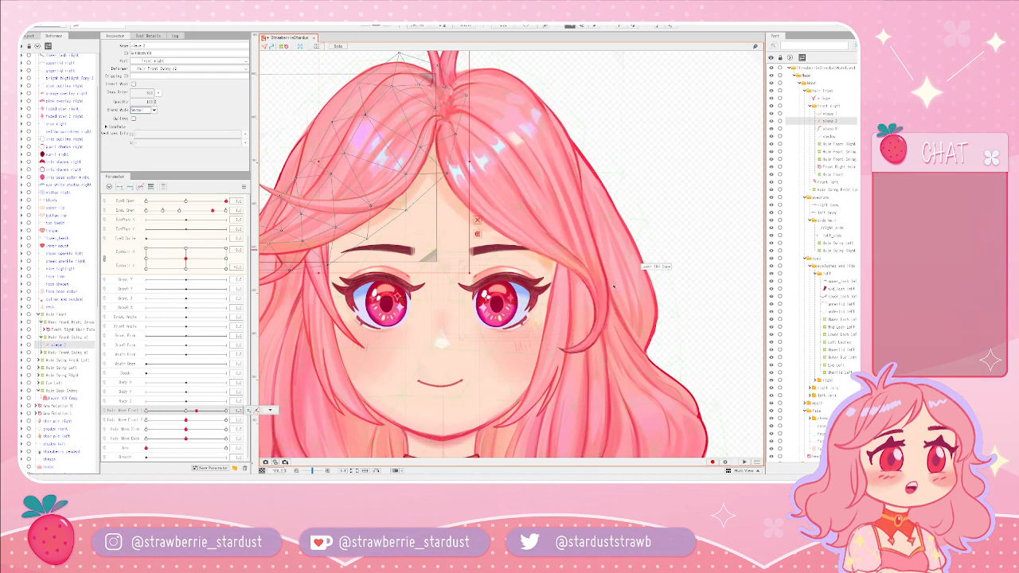
drag(479, 197, 404, 240)
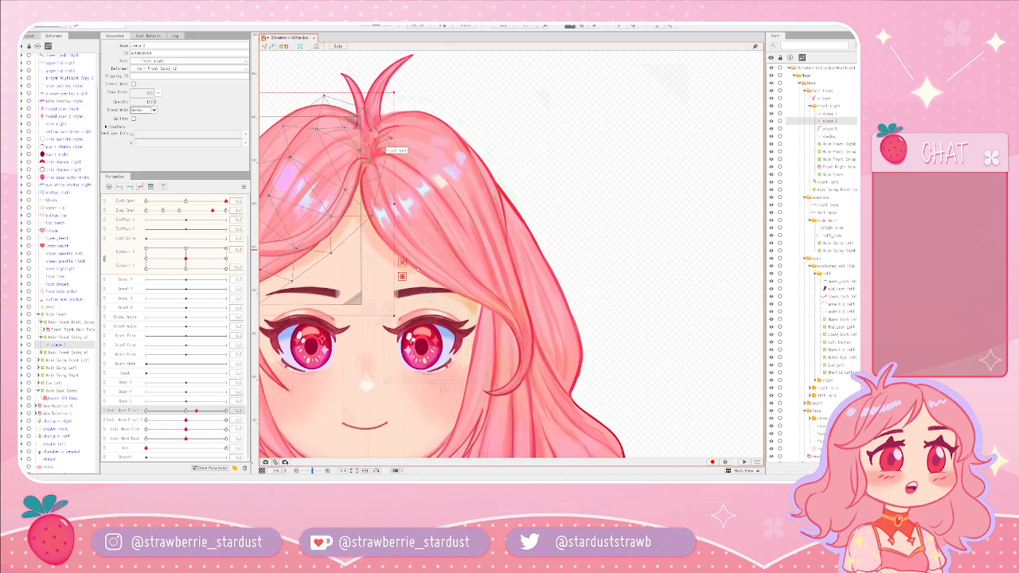
- Select the front left hair mesh and the bottom lip mesh on the model to inspect their triangulation
scroll(444, 338, up, 2)
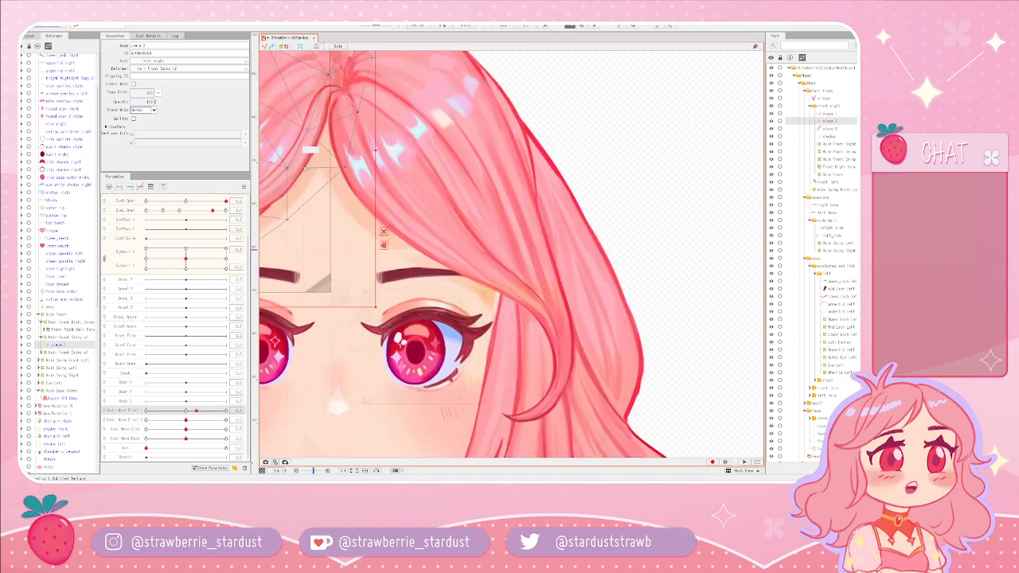
scroll(371, 188, down, 2)
click(494, 250)
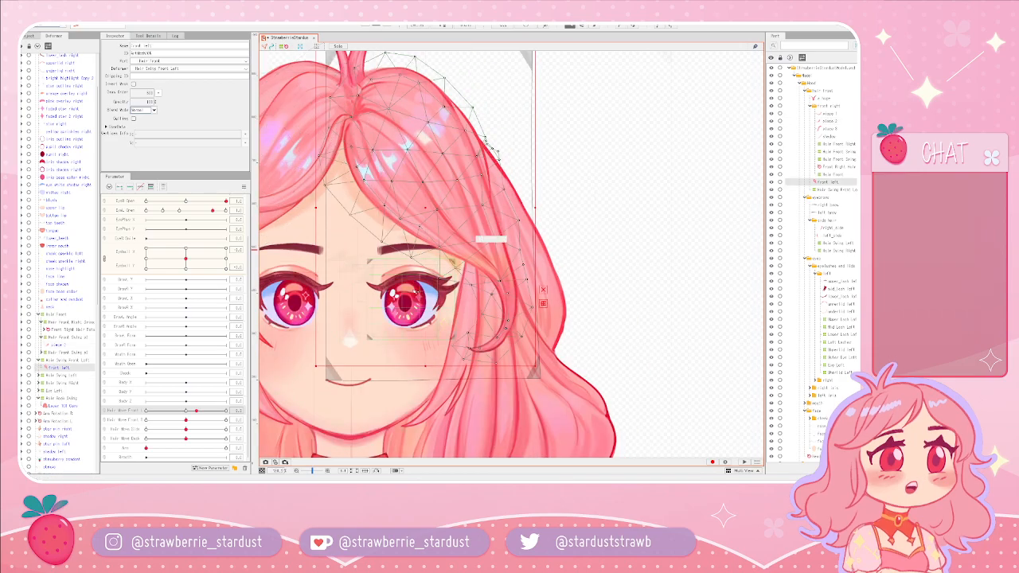
click(363, 403)
drag(353, 336, 414, 289)
scroll(403, 362, up, 5)
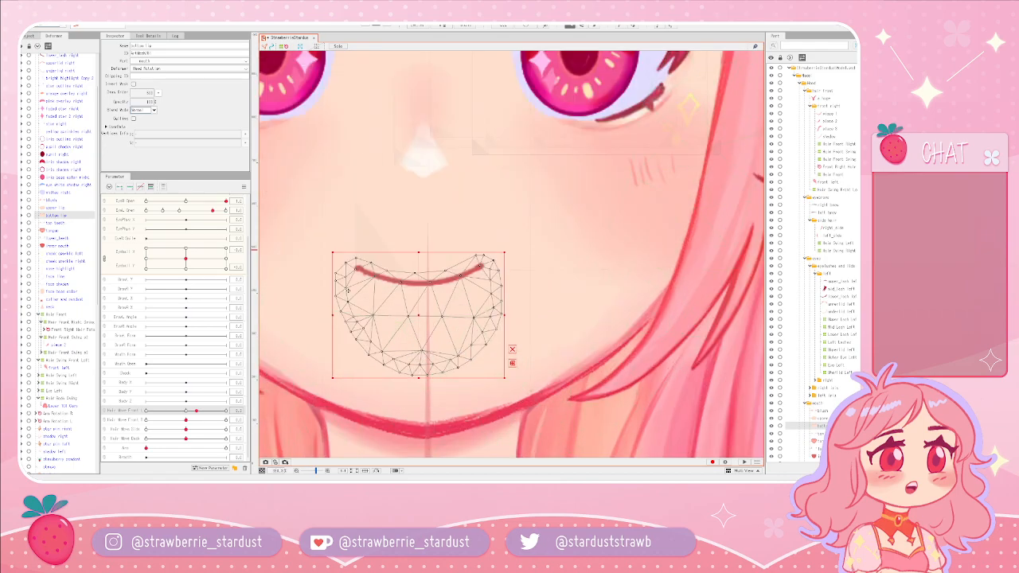
- Select the left upper eyelid mesh and open it in mesh edit mode
drag(576, 123, 456, 298)
scroll(525, 223, down, 3)
click(506, 109)
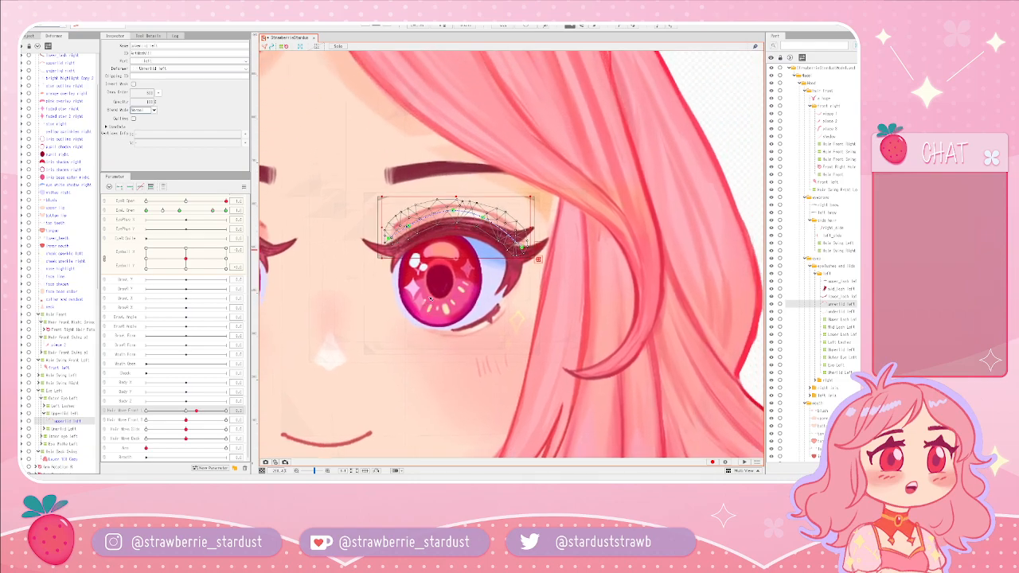
scroll(414, 181, up, 2)
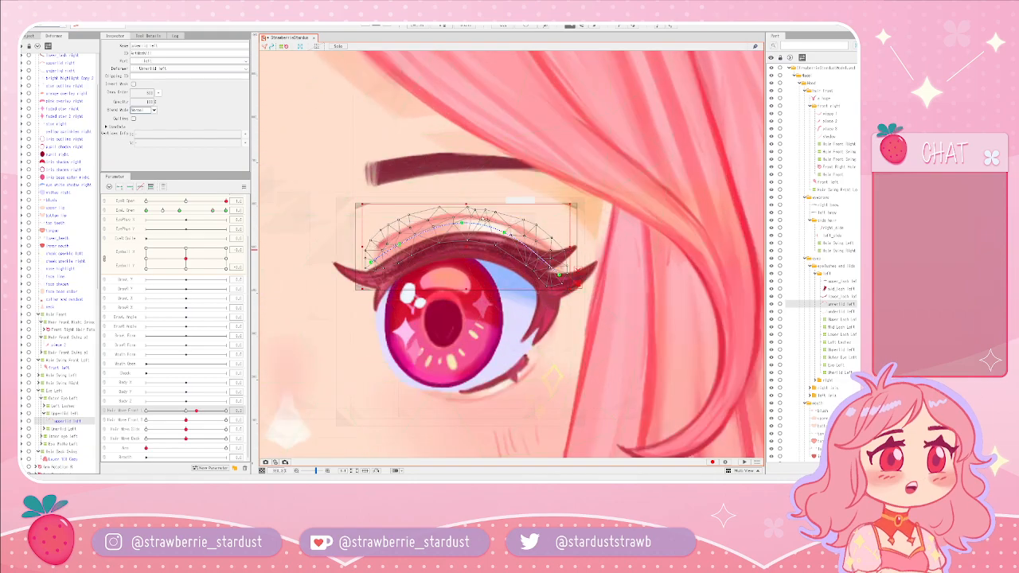
double_click(526, 239)
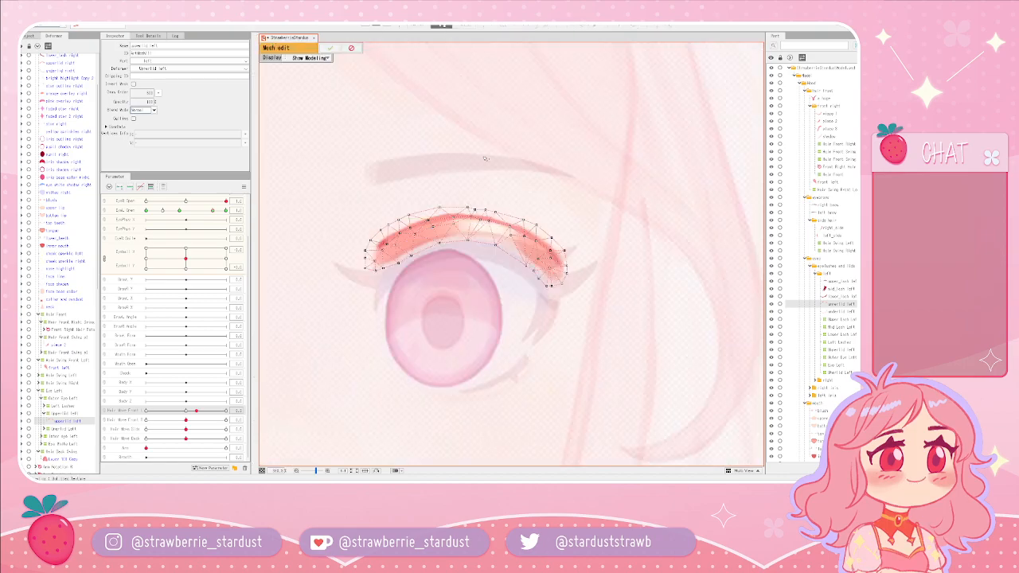
- Examine the triangulation of the left upper eyelid mesh up close and leave mesh edit mode
scroll(526, 239, up, 5)
drag(527, 239, 519, 222)
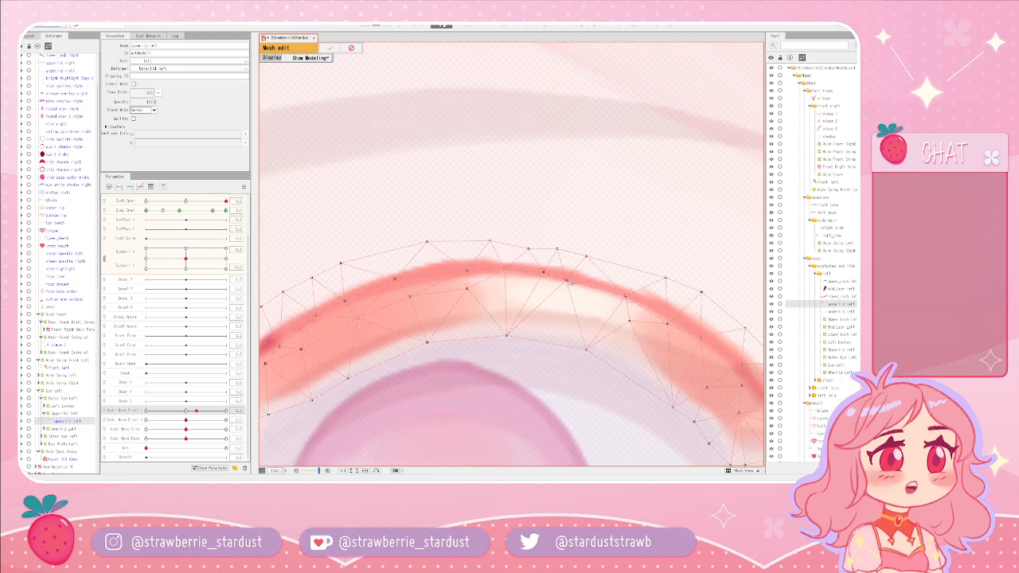
scroll(513, 208, down, 5)
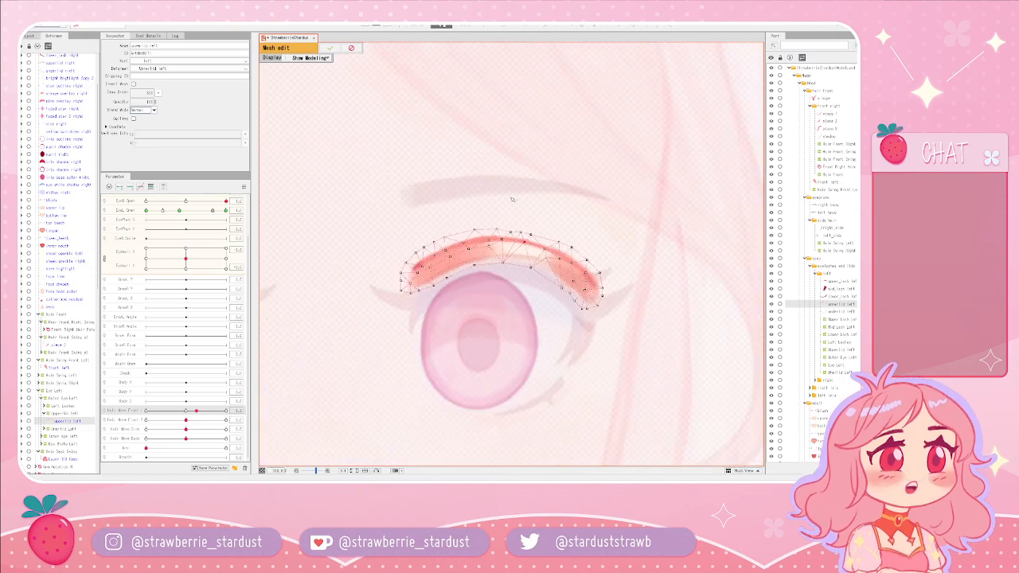
click(575, 29)
drag(550, 245, 557, 242)
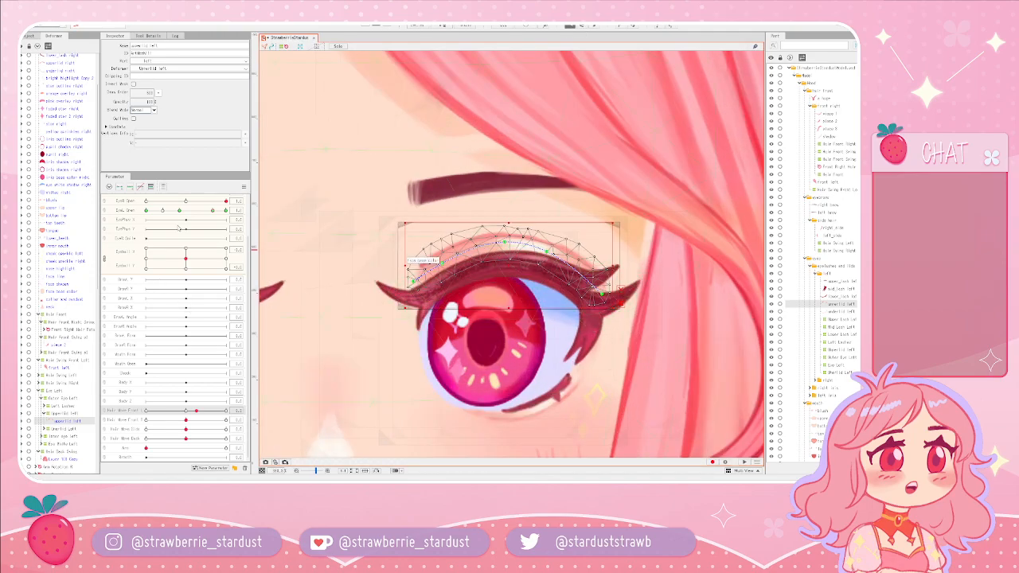
- Close the left eye fully with its Open parameter and select the face base color mesh
scroll(180, 228, up, 2)
drag(178, 258, 146, 258)
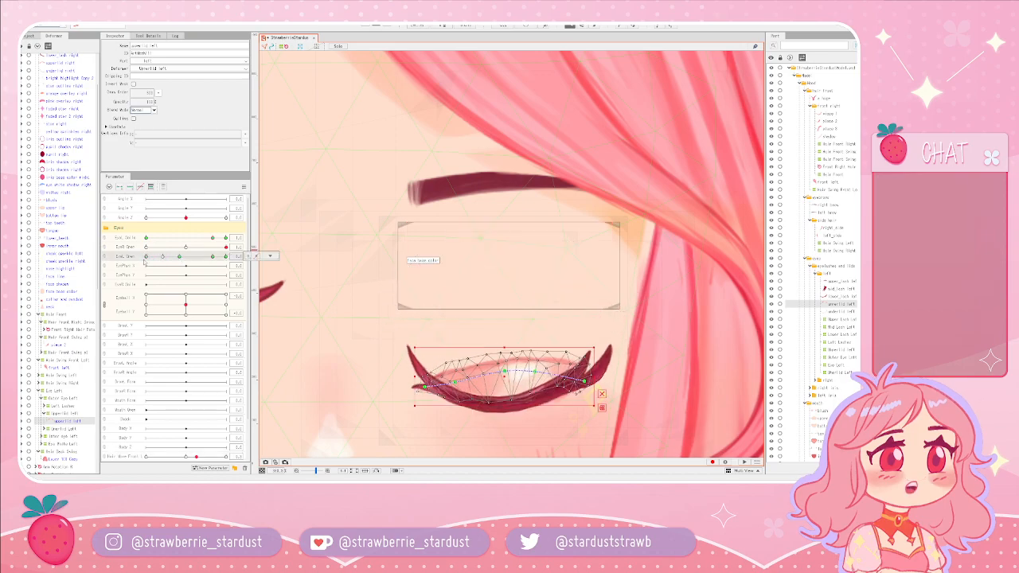
click(413, 181)
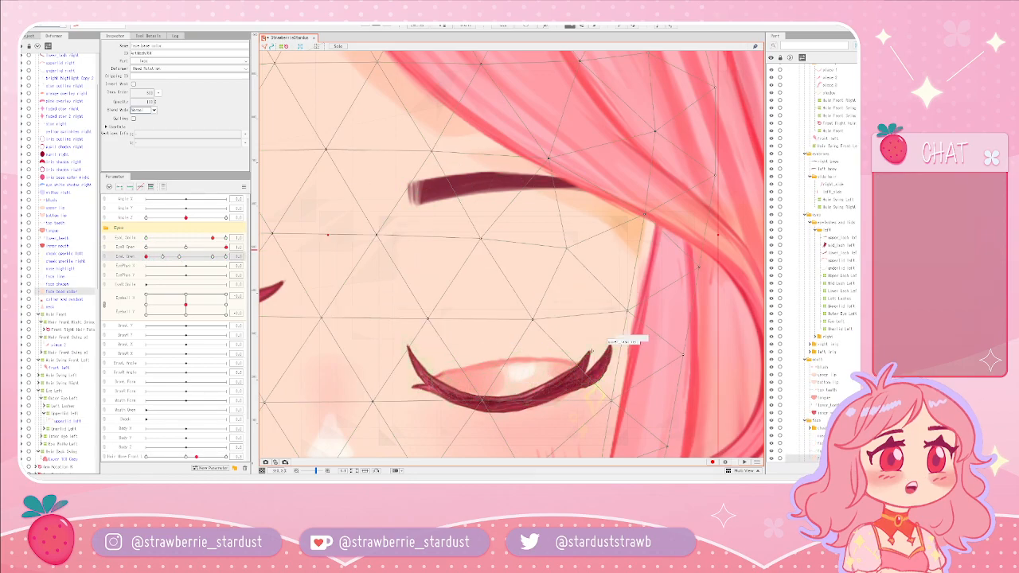
drag(593, 355, 596, 301)
scroll(587, 300, down, 3)
scroll(587, 300, up, 3)
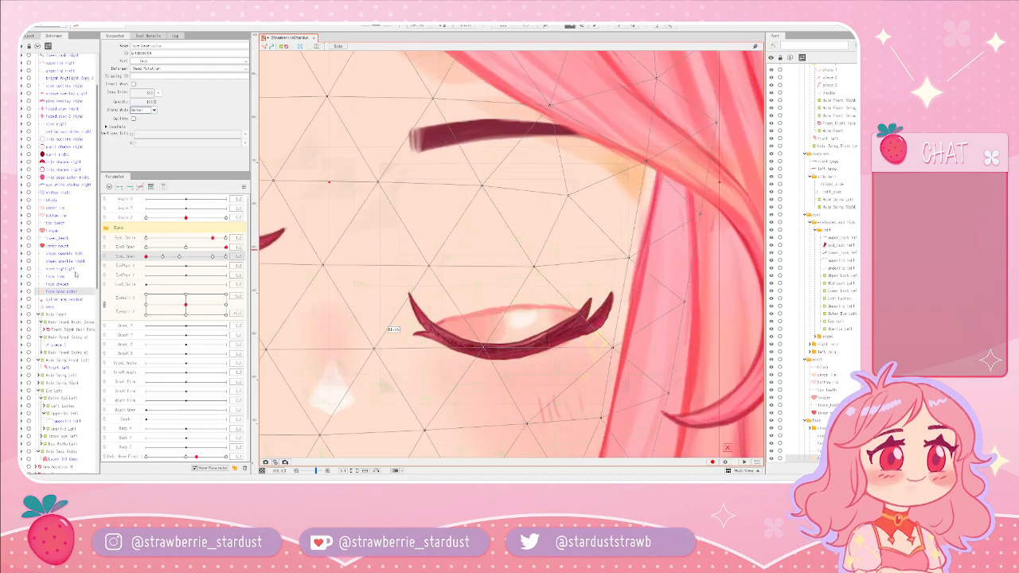
- Select the left upper lash mesh and examine its deformed triangulation around the outer lash tips
click(437, 337)
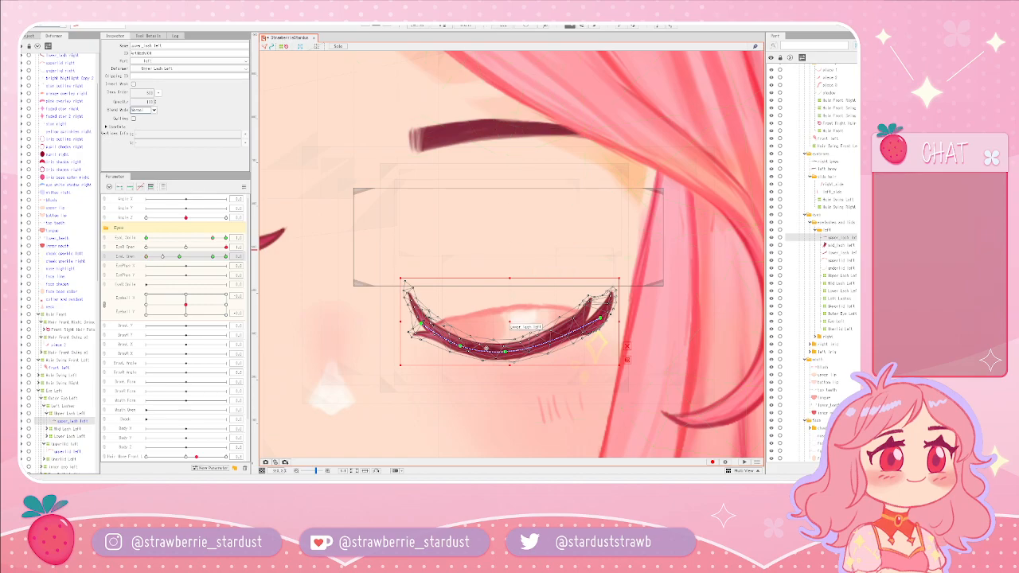
drag(562, 356, 513, 284)
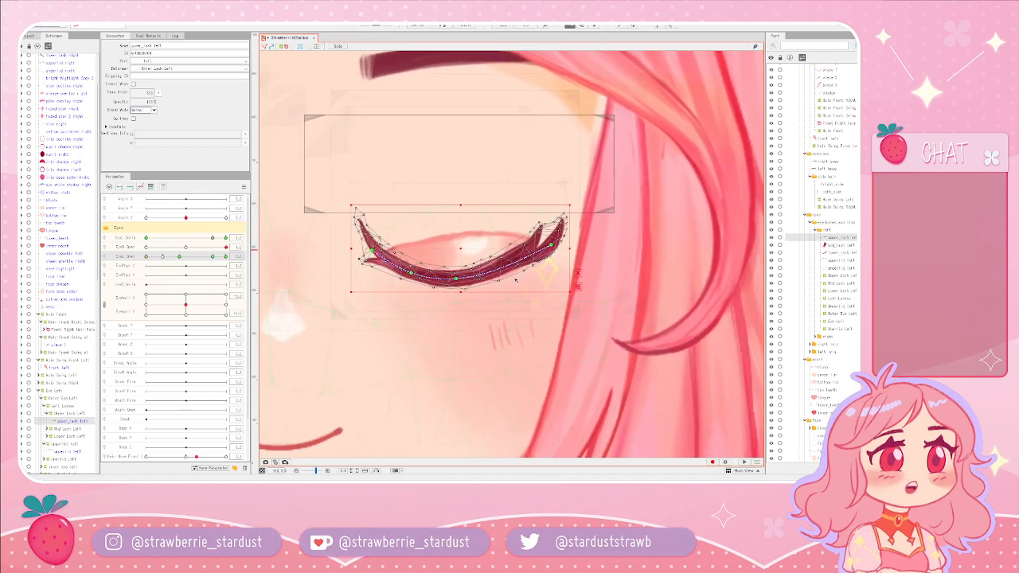
scroll(514, 284, up, 3)
scroll(514, 284, down, 2)
scroll(514, 284, up, 3)
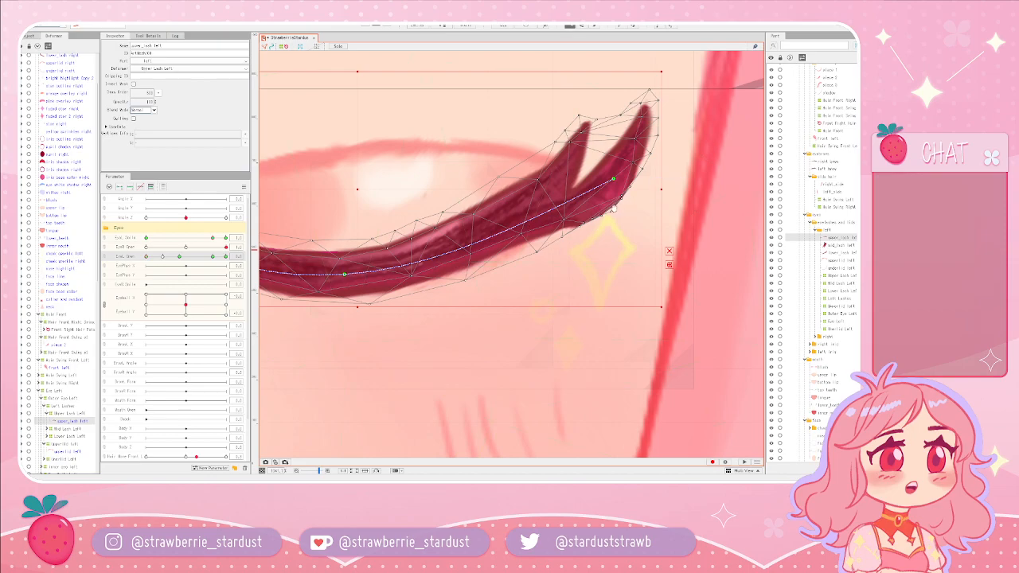
drag(600, 227, 564, 269)
scroll(544, 272, up, 1)
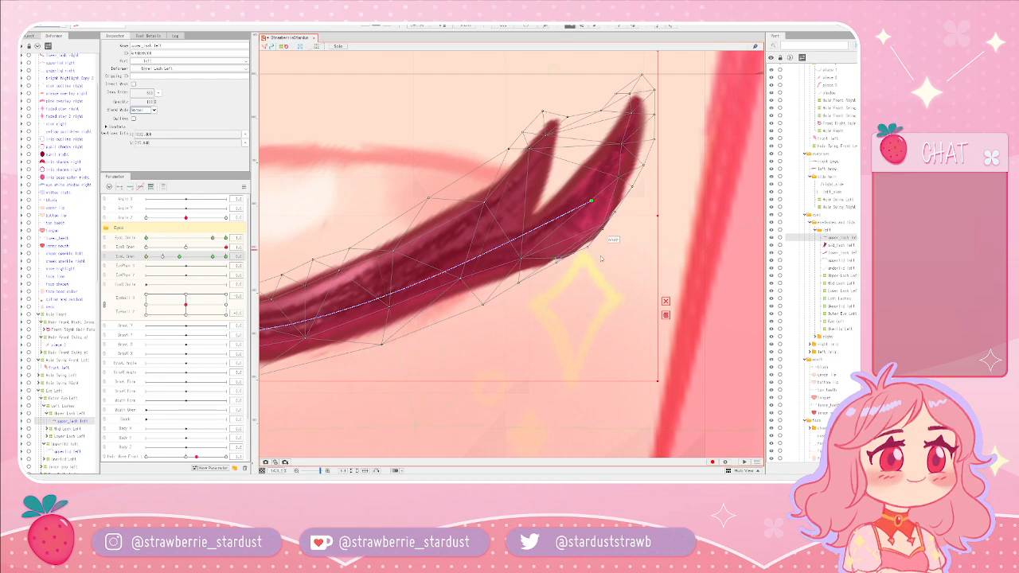
- Reopen the left eye by setting its Open parameter to the keyform just below the maximum
scroll(523, 255, down, 5)
scroll(489, 273, up, 3)
scroll(489, 273, down, 6)
scroll(489, 274, up, 3)
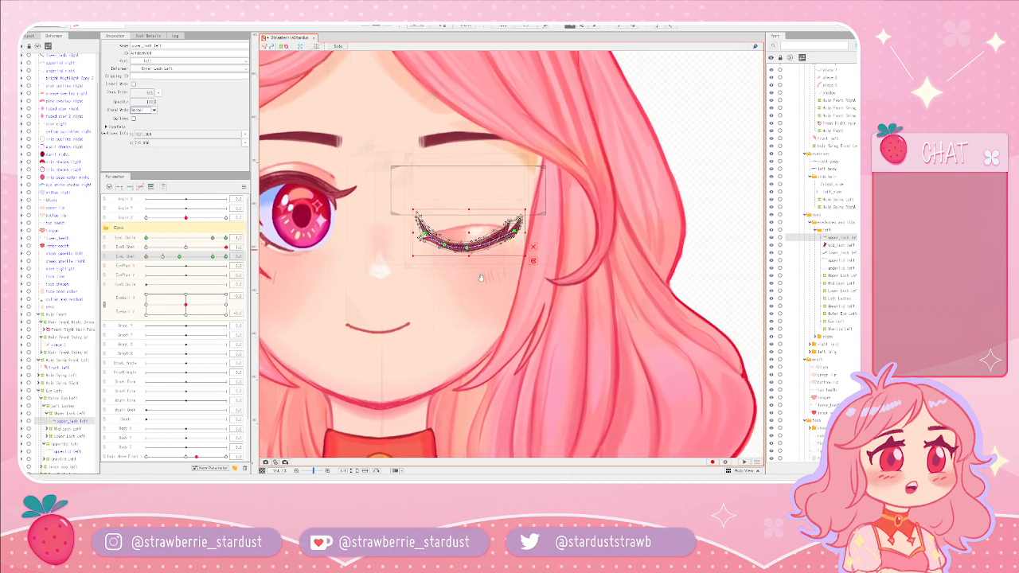
drag(489, 273, 405, 304)
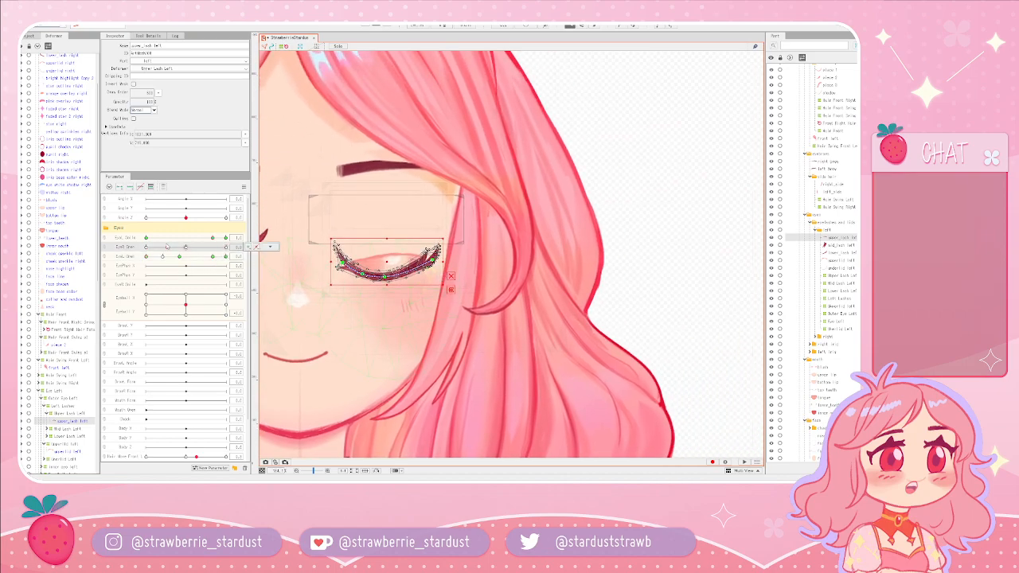
drag(467, 249, 534, 250)
mouse_move(185, 305)
mouse_down()
mouse_move(148, 295)
mouse_move(226, 295)
mouse_move(186, 305)
mouse_up()
drag(147, 257, 213, 260)
scroll(414, 266, up, 4)
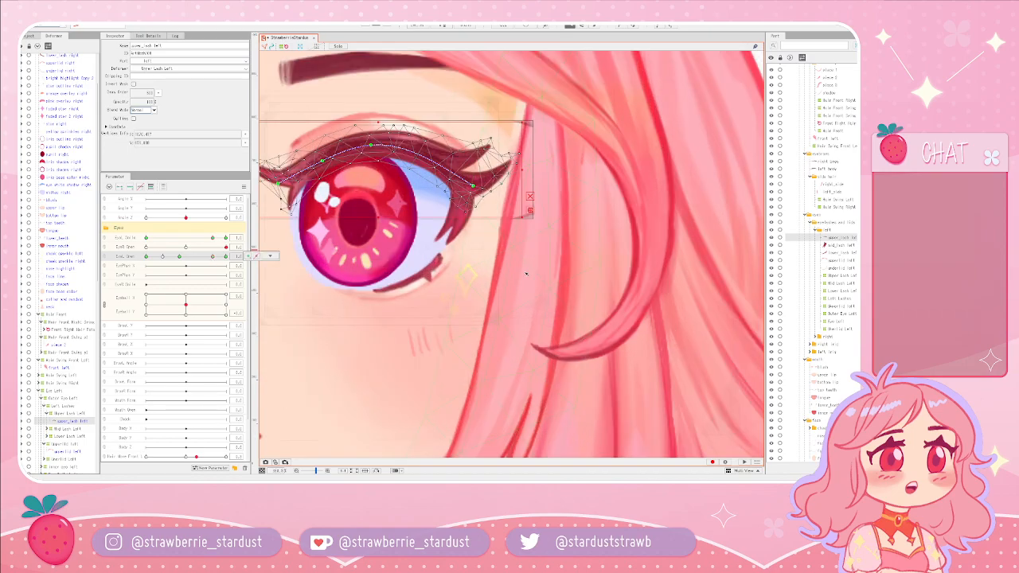
- Preview the left eye's blink by closing and reopening it with its Open parameter, with the blush mesh selected
scroll(413, 266, down, 1)
drag(213, 257, 84, 262)
click(433, 317)
scroll(611, 309, down, 3)
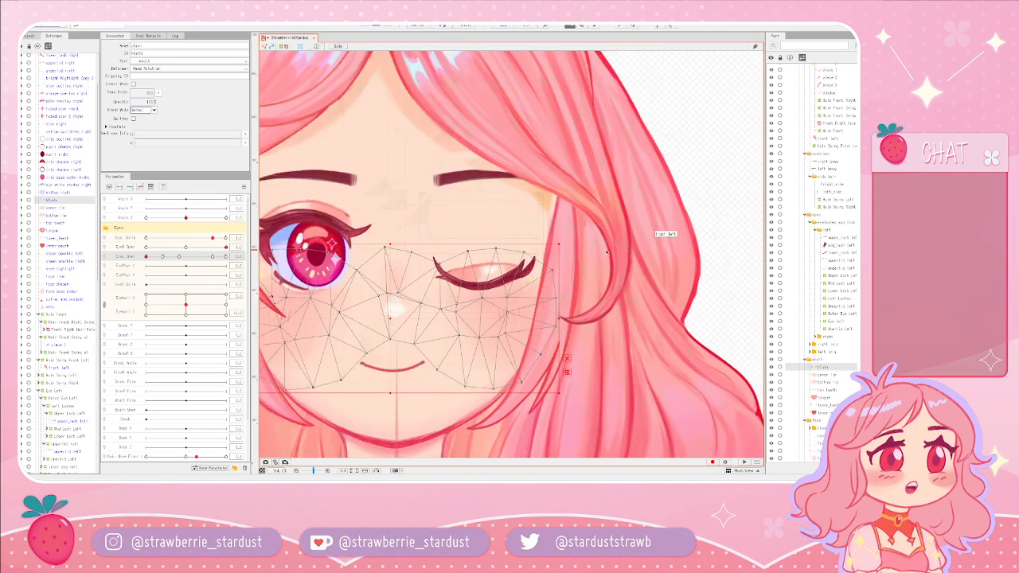
mouse_move(195, 256)
mouse_down()
mouse_move(252, 256)
mouse_move(213, 261)
mouse_up()
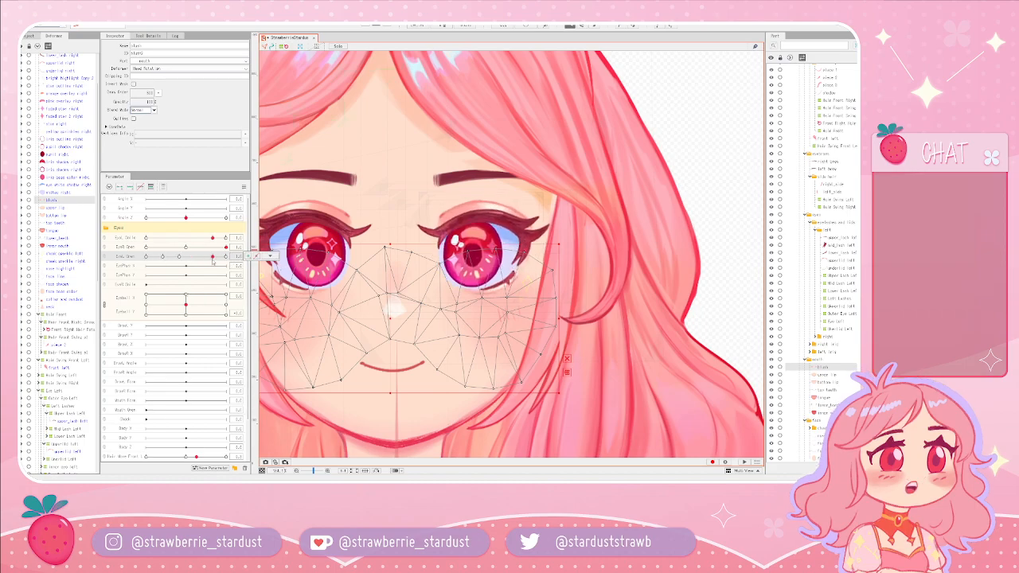
- Deselect the mesh and preview the pupils looking up and slightly sideways with the Eyeball parameter, returning it to centre
drag(192, 310, 198, 295)
click(720, 164)
scroll(554, 293, up, 3)
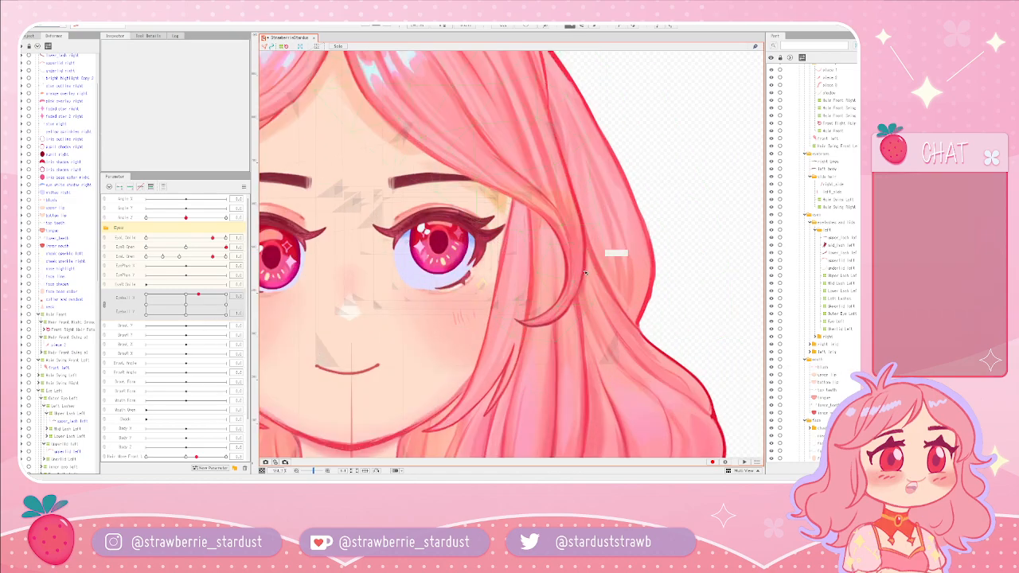
drag(555, 292, 546, 273)
mouse_move(199, 295)
mouse_down()
mouse_move(245, 297)
mouse_move(257, 310)
mouse_move(257, 287)
mouse_move(216, 331)
mouse_move(266, 293)
mouse_move(203, 334)
mouse_move(170, 274)
mouse_move(187, 305)
mouse_up()
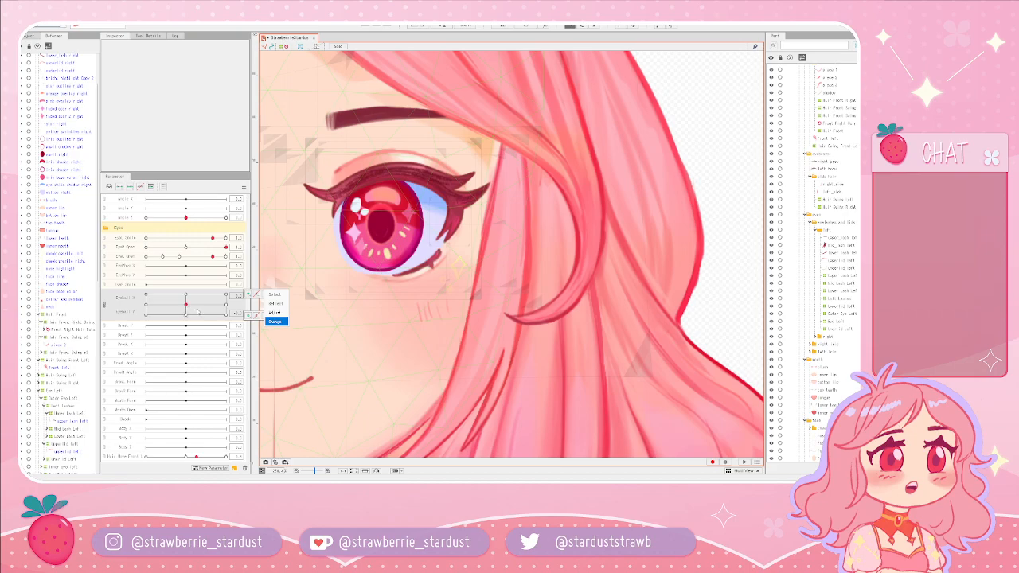
scroll(692, 337, down, 3)
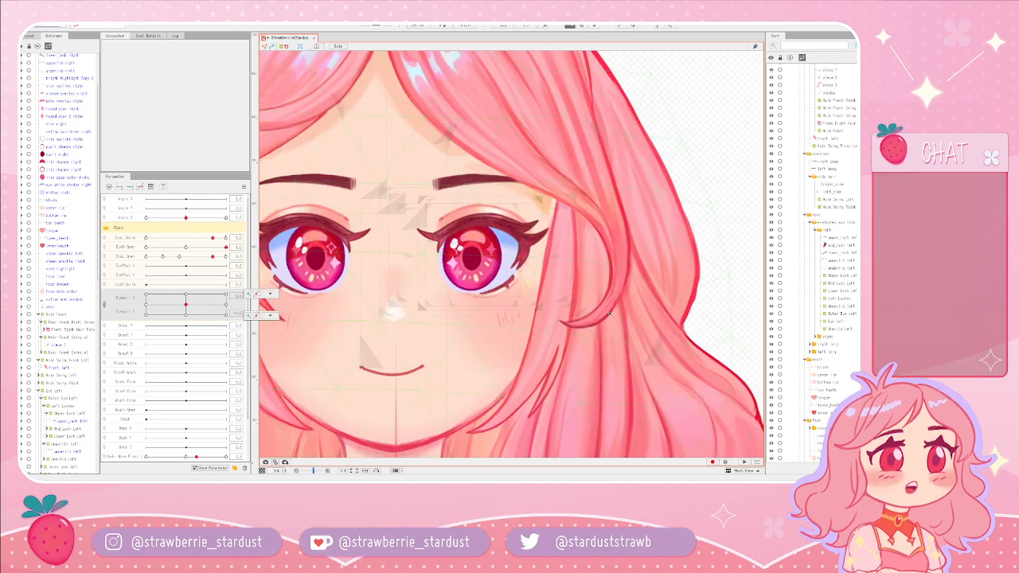
scroll(449, 289, down, 5)
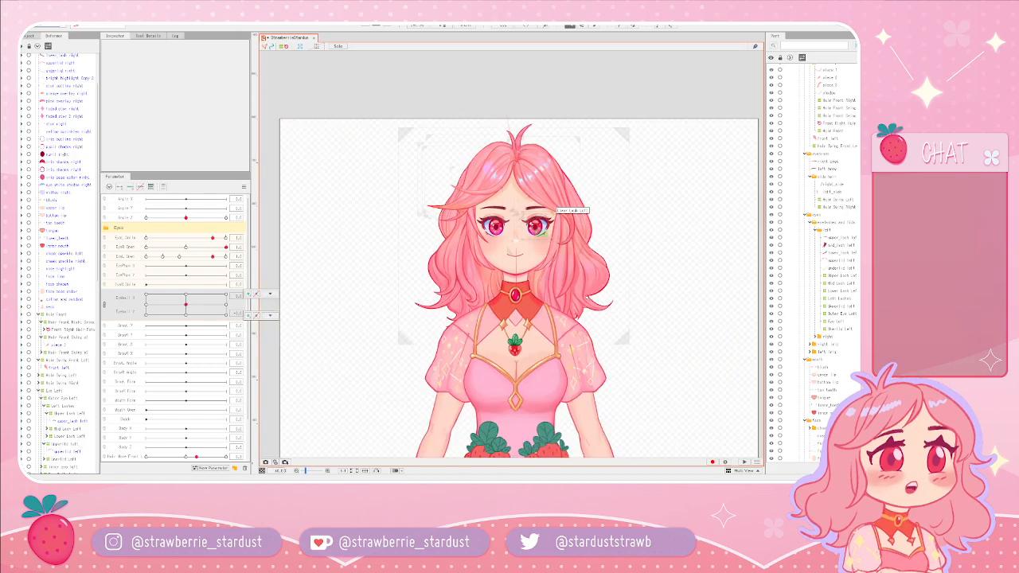
scroll(562, 322, up, 5)
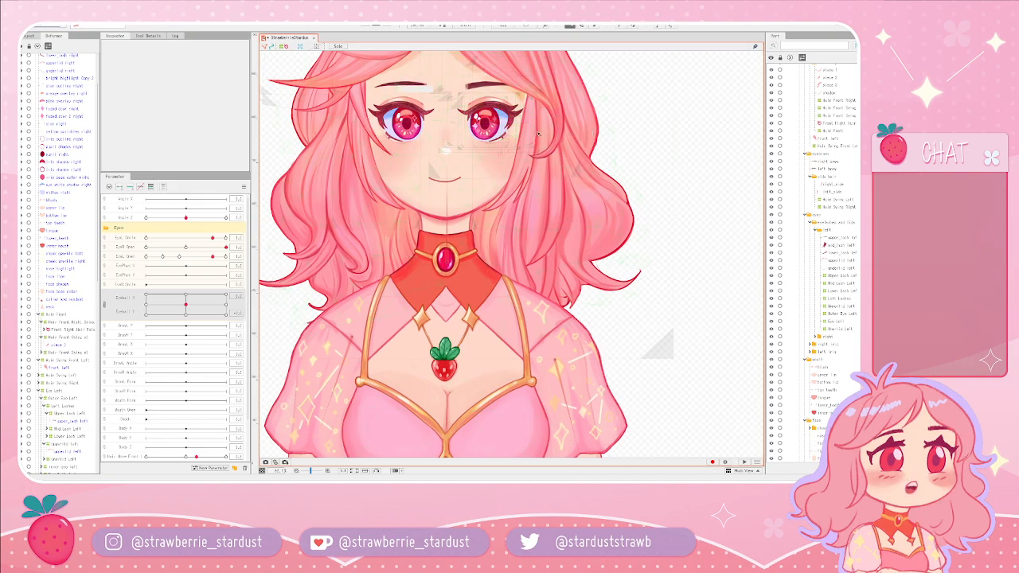
drag(488, 179, 383, 355)
drag(400, 229, 459, 226)
drag(516, 296, 536, 227)
drag(375, 255, 358, 253)
scroll(449, 238, up, 3)
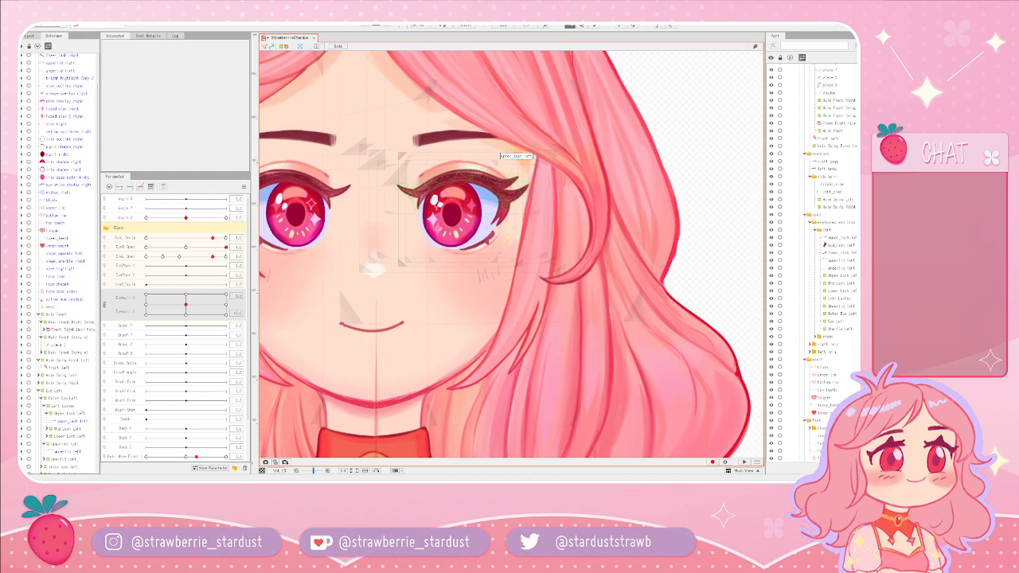
- Select the left eye's Smile parameter in the Eyes group, keeping its current keyform
scroll(497, 151, up, 5)
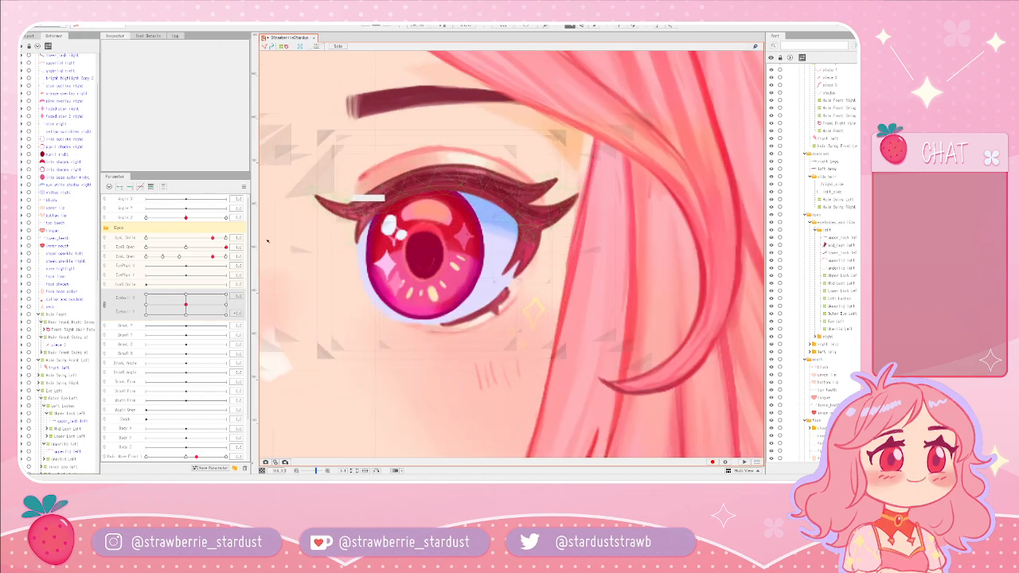
drag(402, 318, 391, 286)
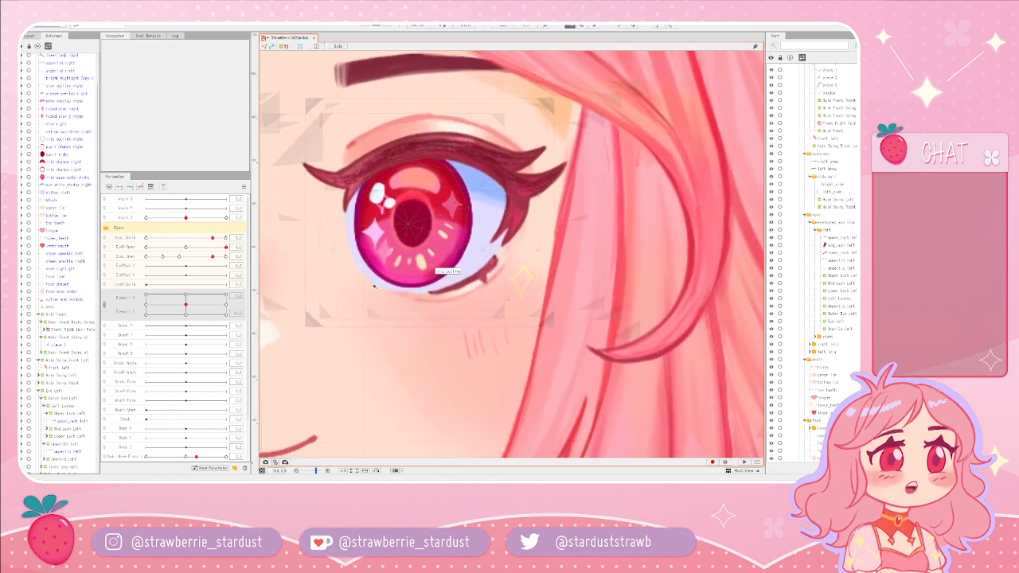
scroll(390, 286, down, 5)
scroll(330, 284, up, 4)
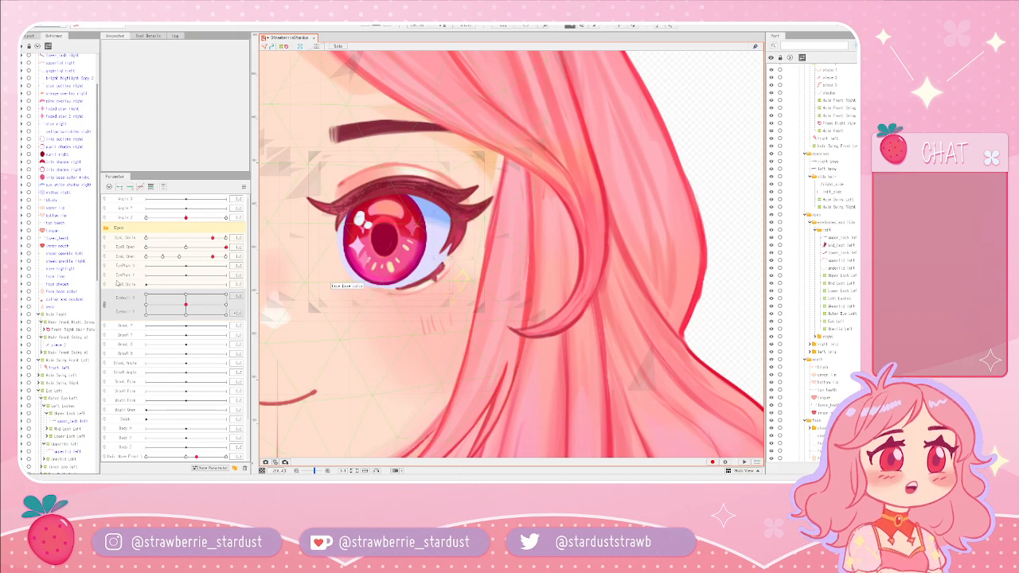
click(123, 239)
mouse_move(212, 238)
mouse_down()
mouse_move(148, 240)
mouse_move(213, 239)
mouse_up()
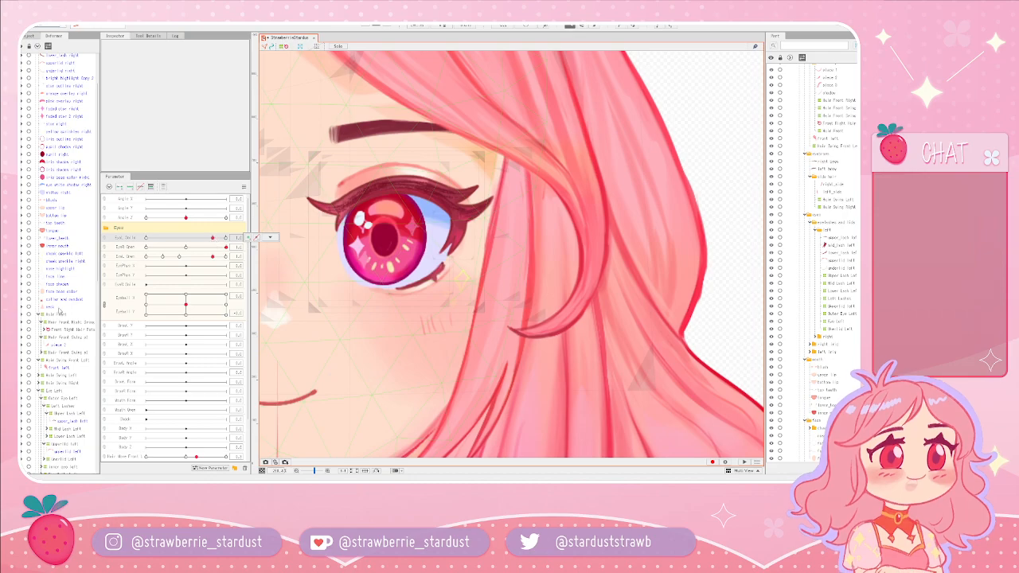
- Browse the hair deformers and select the Hair Front Swing deformer below the right-side one
click(59, 314)
scroll(61, 313, down, 2)
click(73, 304)
click(39, 304)
click(42, 297)
click(41, 297)
click(67, 282)
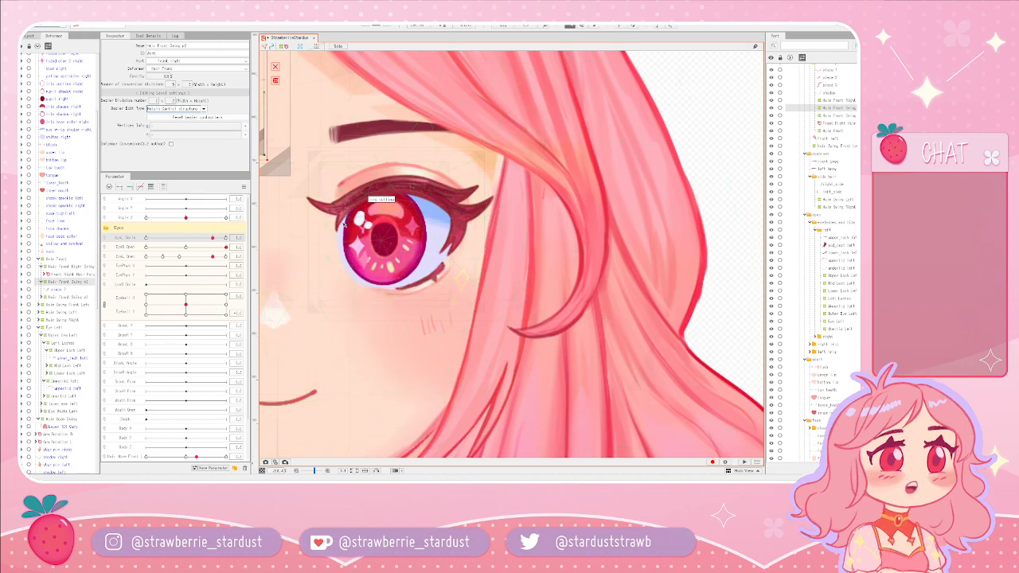
- Select the Hair Back Swing deformer below the Eye Left group in the deformer hierarchy
scroll(192, 284, down, 1)
scroll(335, 255, down, 2)
scroll(437, 281, down, 4)
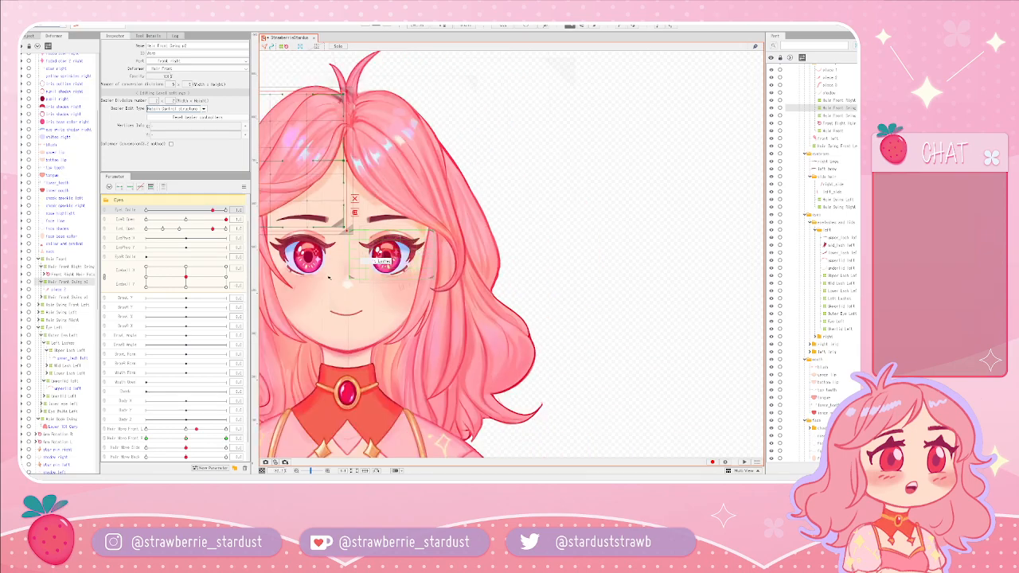
scroll(531, 290, up, 3)
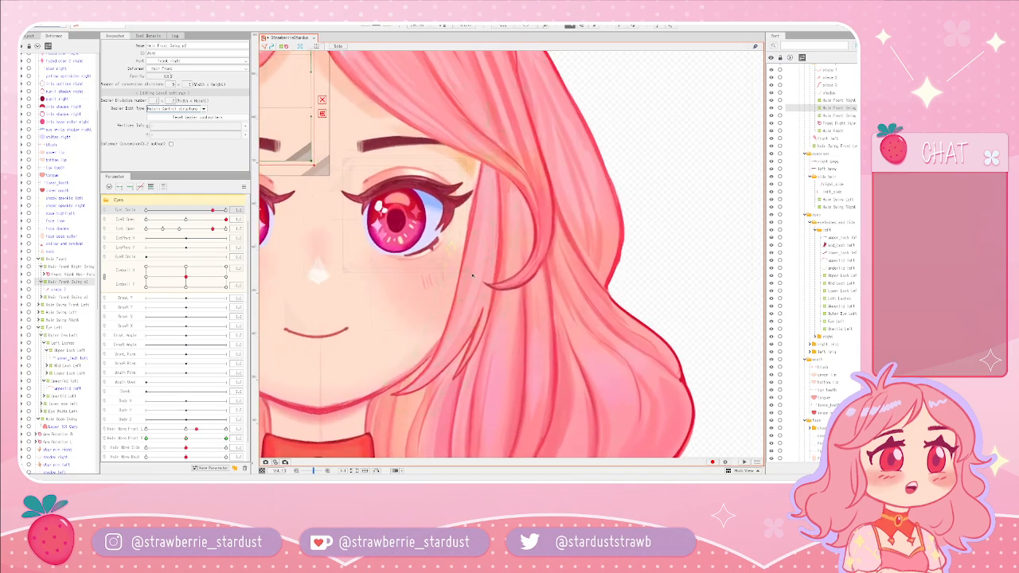
scroll(73, 237, up, 5)
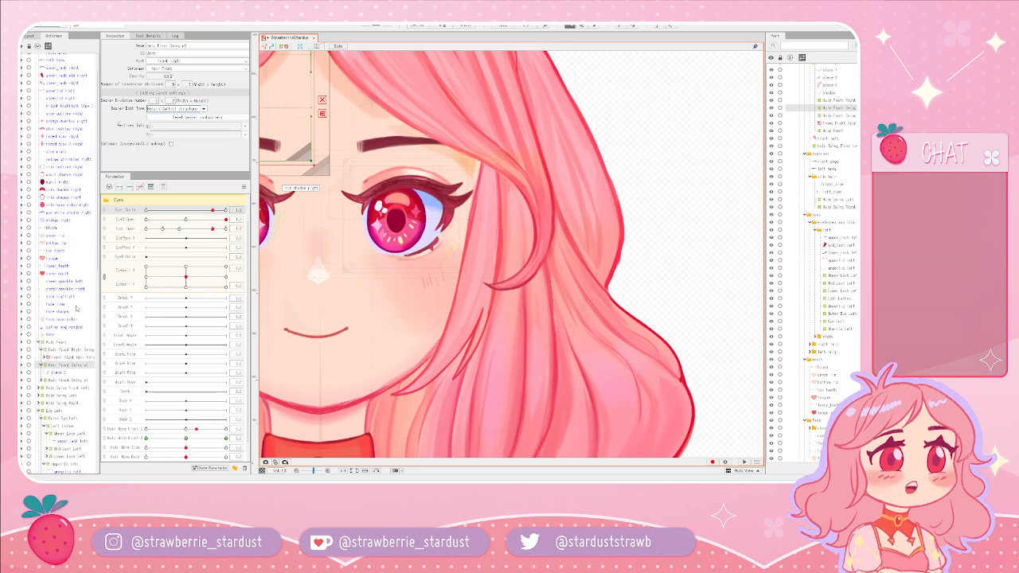
scroll(64, 374, down, 5)
click(64, 419)
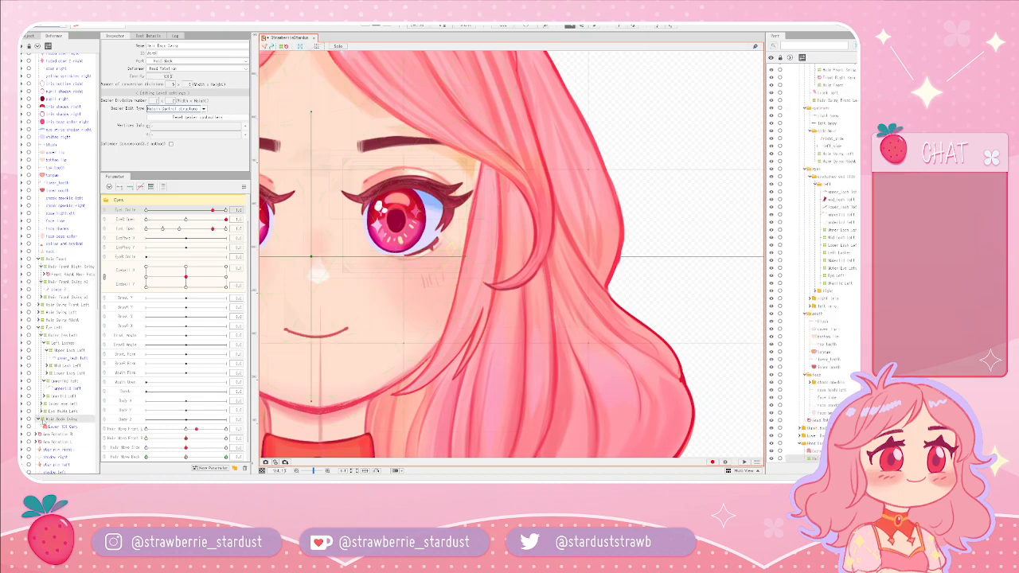
- Check and collapse the lash and eyelid deformers nested under Eye Left, and select the Hair Swing Right deformer
click(42, 404)
click(42, 404)
click(44, 396)
click(45, 382)
click(47, 374)
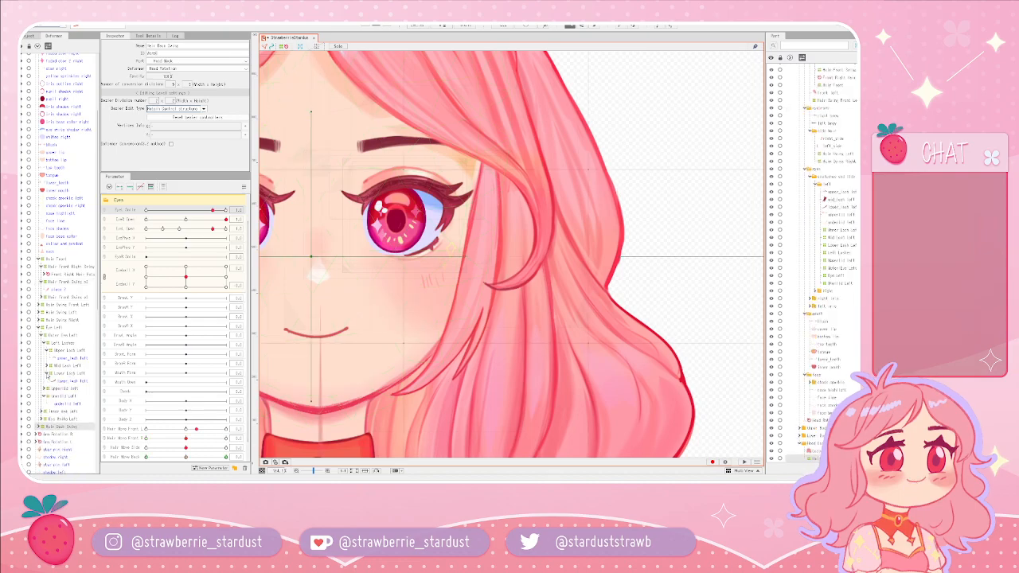
click(47, 374)
click(47, 351)
click(45, 343)
click(42, 336)
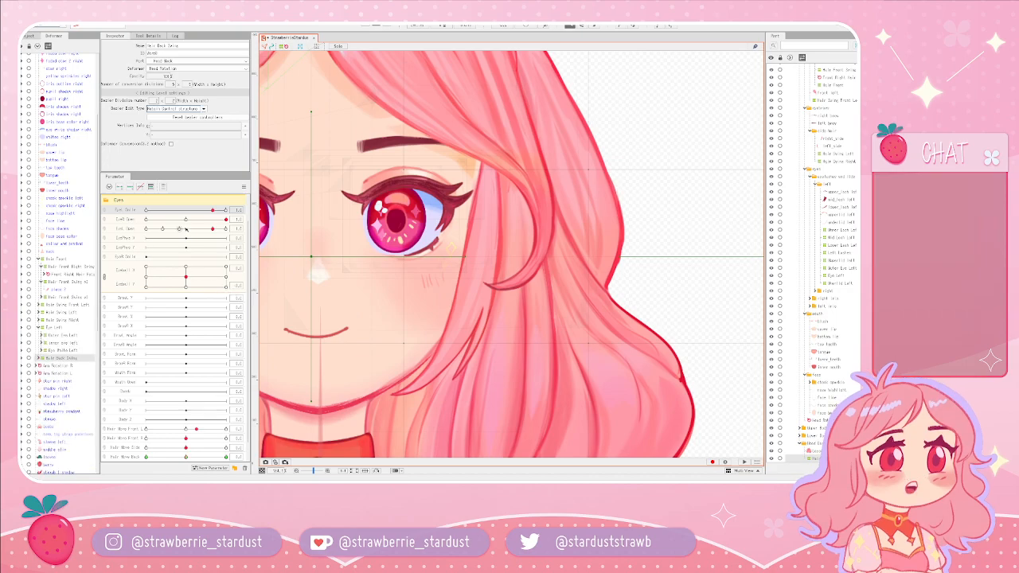
click(61, 320)
- Examine the remaining deformers and meshes in the hierarchy, from the hair down to the strawberries, skirt and outfit
scroll(41, 288, down, 3)
scroll(60, 380, down, 3)
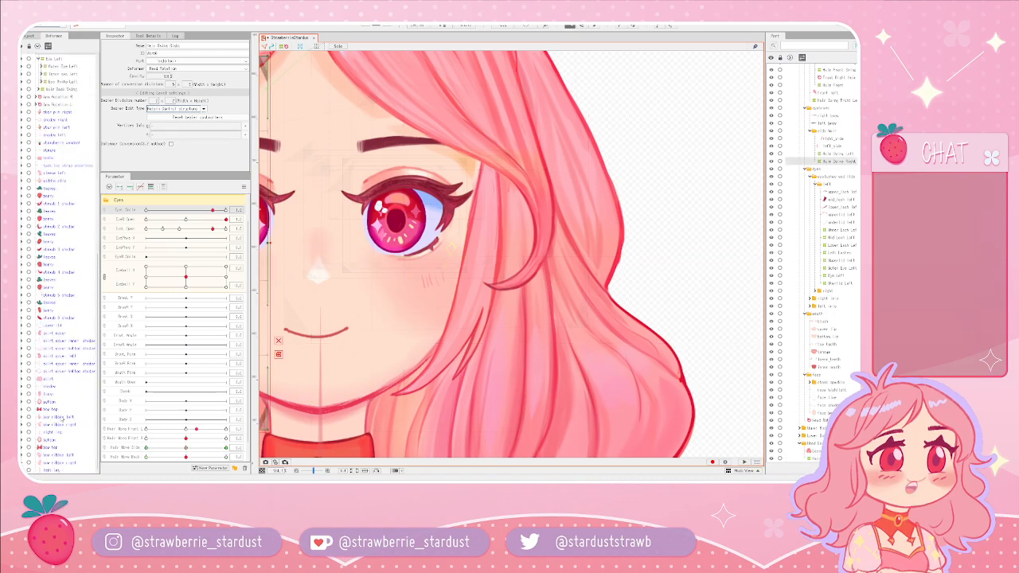
scroll(70, 421, down, 3)
scroll(90, 237, down, 1)
scroll(39, 356, up, 3)
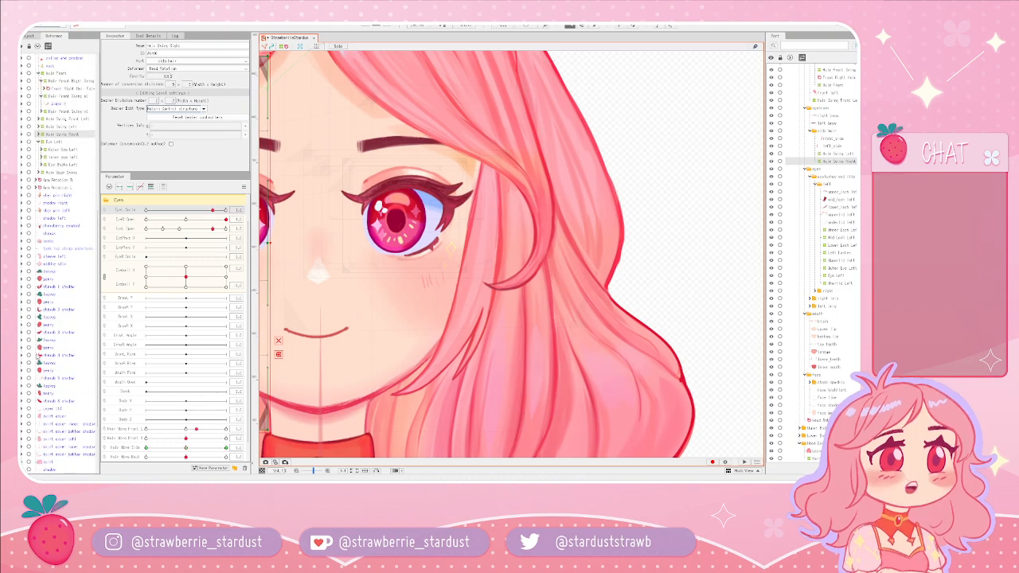
scroll(39, 357, up, 4)
scroll(478, 240, down, 6)
scroll(558, 366, down, 2)
scroll(494, 366, up, 8)
scroll(557, 124, down, 6)
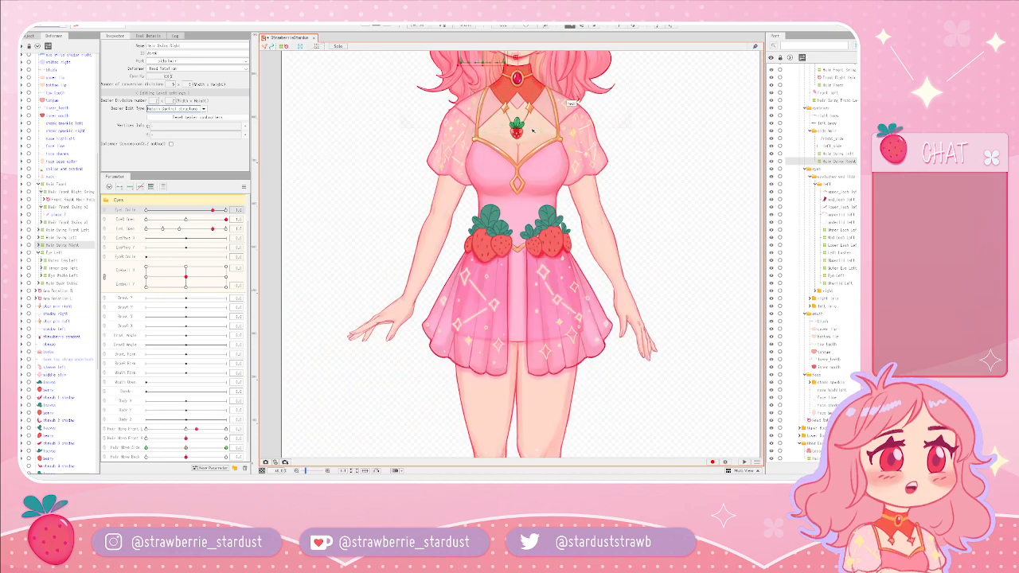
- Examine the character's face, eyes and surrounding hair up close on the canvas
scroll(532, 130, up, 8)
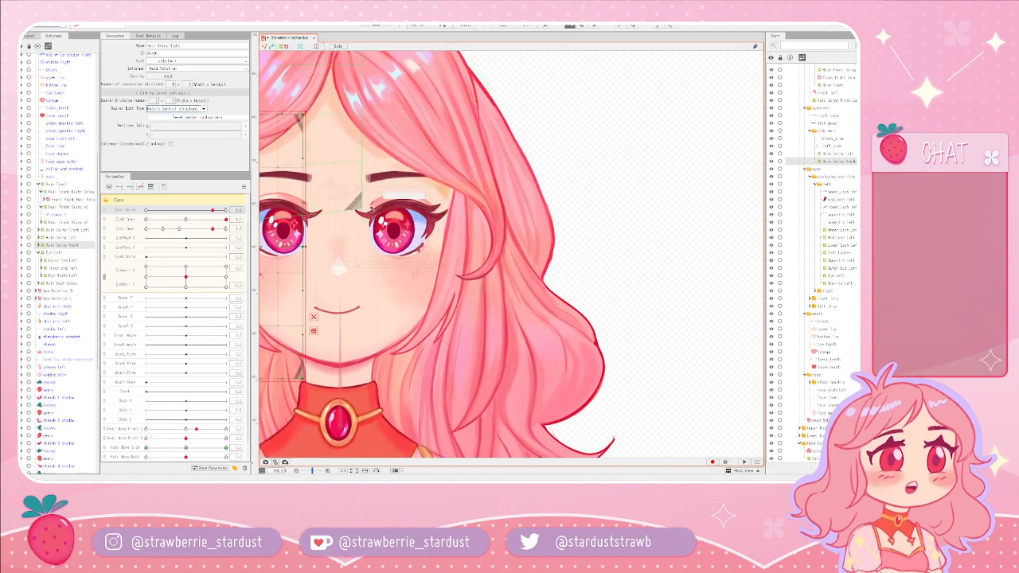
scroll(366, 211, down, 2)
scroll(430, 263, up, 5)
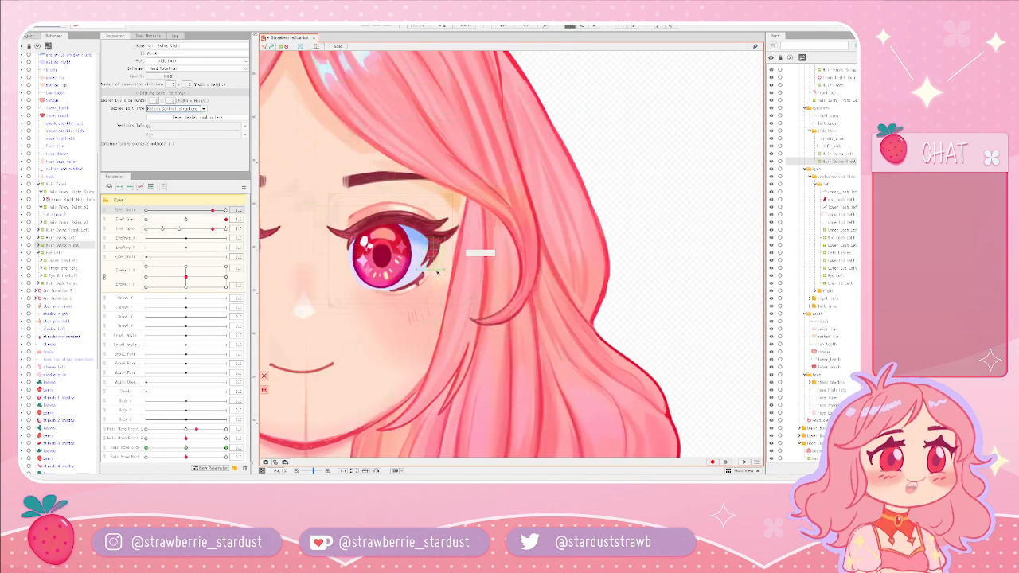
scroll(442, 273, down, 4)
scroll(494, 270, up, 3)
scroll(507, 264, down, 4)
drag(507, 265, 486, 201)
drag(560, 155, 529, 336)
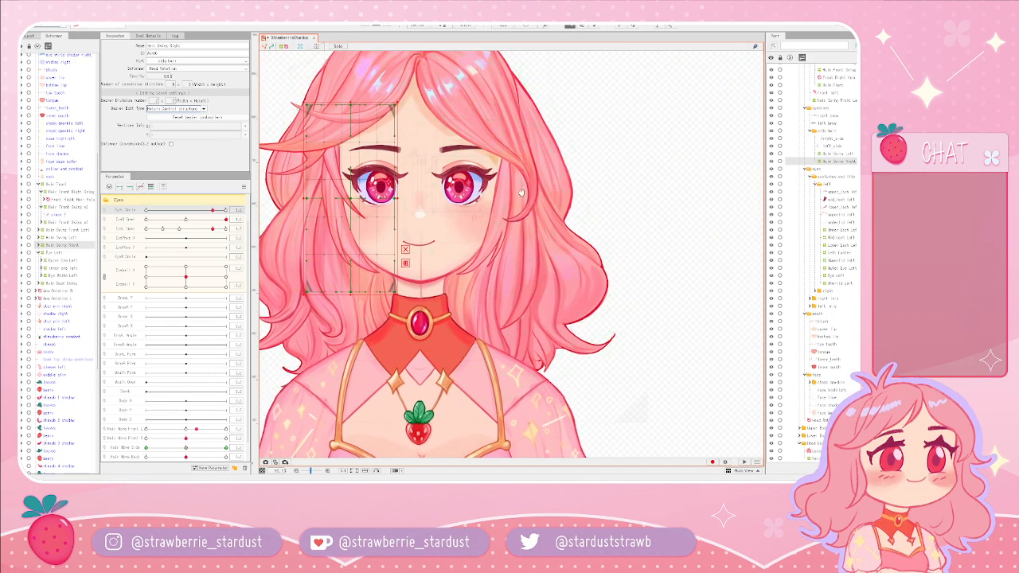
scroll(523, 187, up, 3)
scroll(553, 183, down, 4)
scroll(557, 197, up, 3)
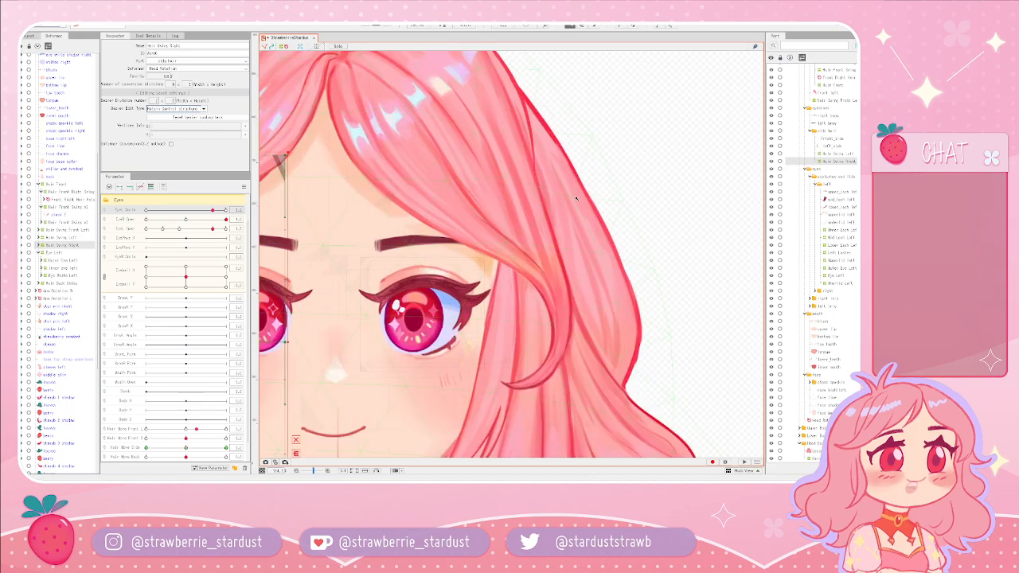
scroll(578, 198, down, 3)
- Collapse the nested Hair Front Swing deformers and move the selection up to the parent Hair Front deformer
click(36, 224)
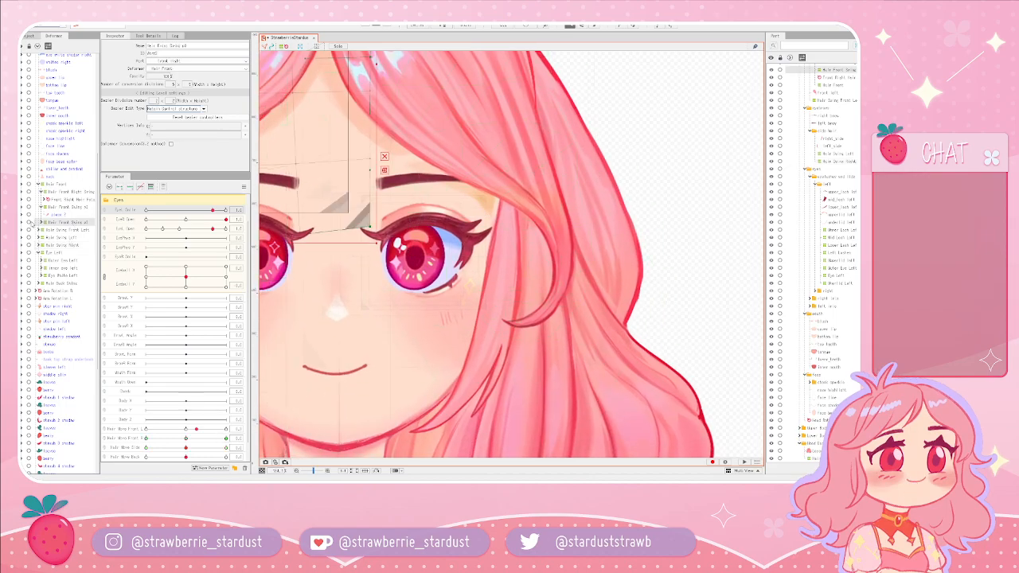
click(41, 208)
key(Up)
key(Up)
key(Up)
key(Up)
key(Up)
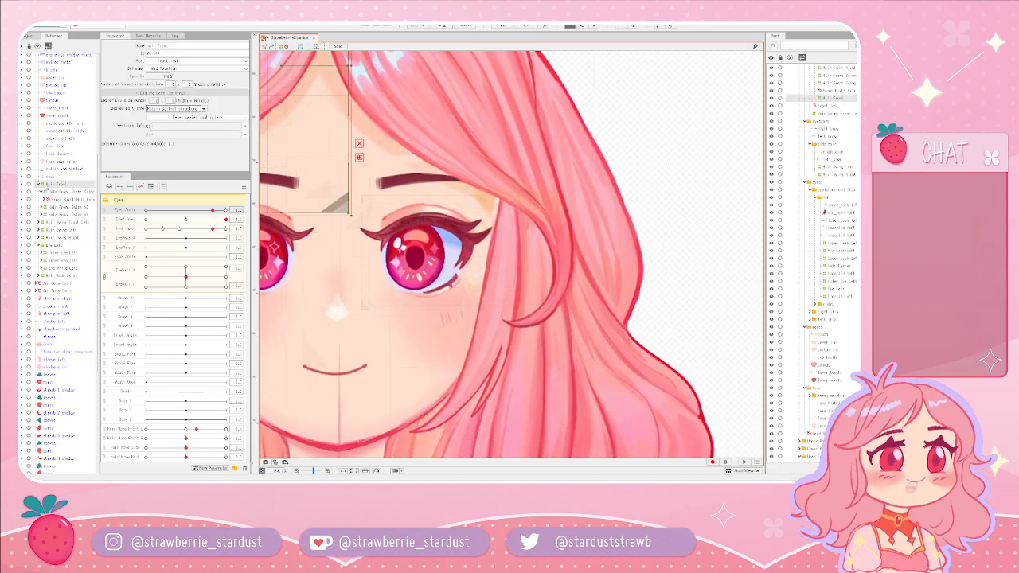
- Collapse the Hair Front and Eye Left deformer groups and select the Hair Back Swing deformer
click(40, 188)
click(37, 184)
click(44, 214)
click(38, 215)
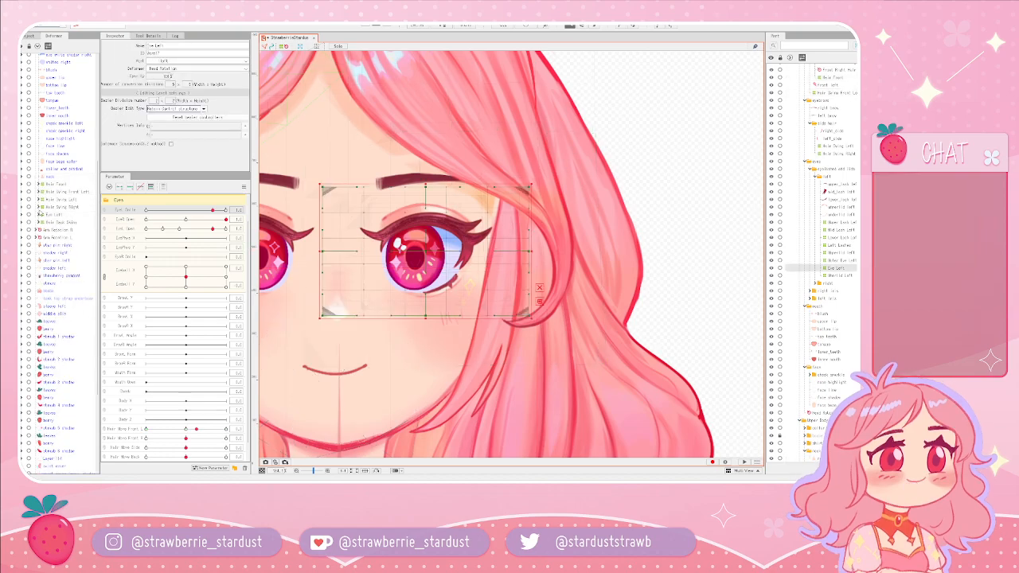
scroll(56, 228, down, 2)
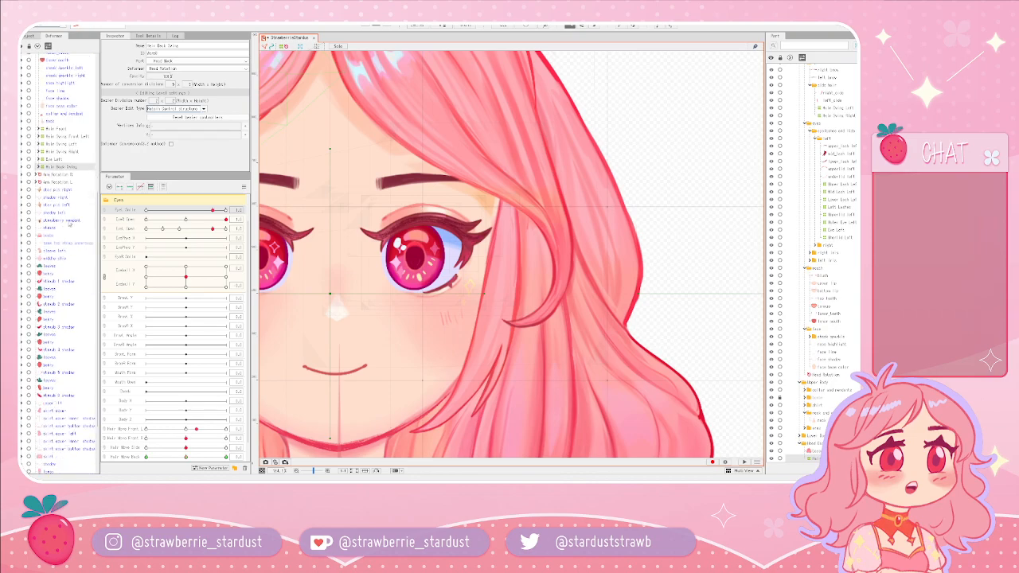
- Examine the eye and face meshes in the deformer hierarchy alongside the character's face on the canvas
scroll(53, 226, up, 2)
scroll(453, 250, down, 3)
scroll(76, 198, up, 7)
scroll(64, 319, down, 2)
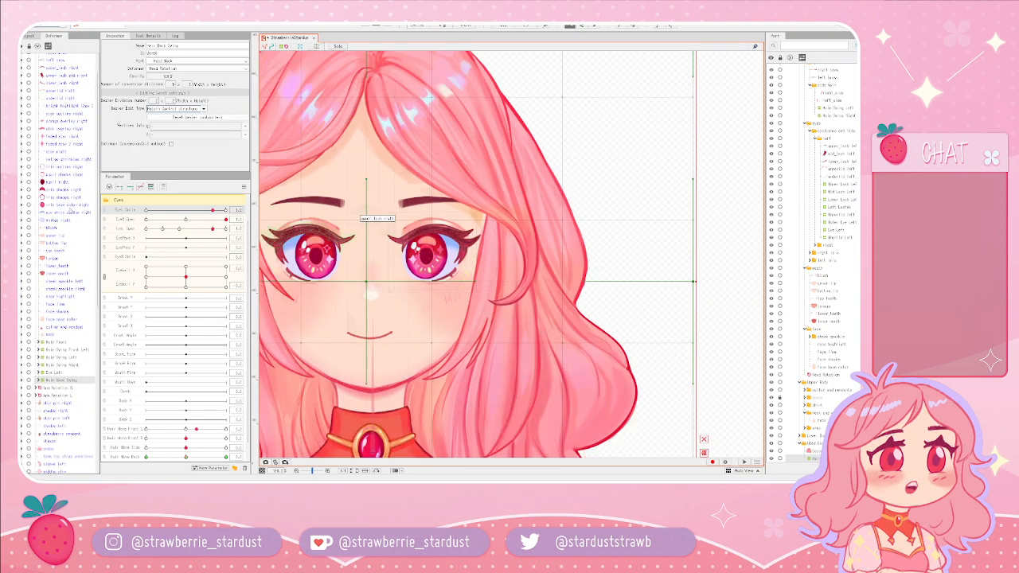
scroll(477, 239, down, 3)
scroll(489, 248, up, 6)
scroll(346, 212, down, 3)
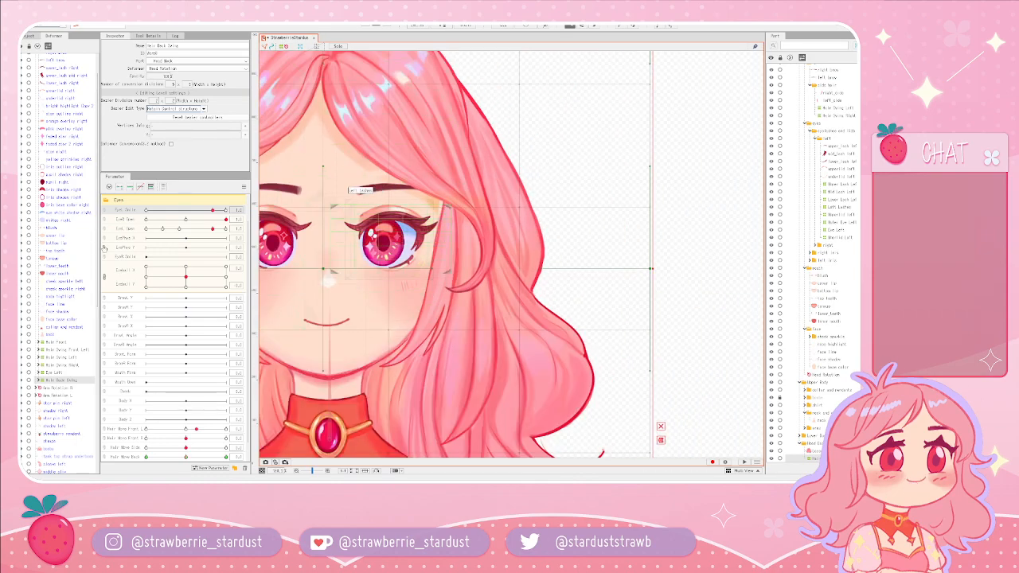
- Check the Hair Front group and expand the Eye Left deformer and its nested Outer Eye Left deformer
scroll(59, 302, down, 4)
click(46, 294)
click(43, 288)
click(38, 287)
click(38, 288)
click(51, 317)
click(39, 317)
click(53, 325)
click(41, 325)
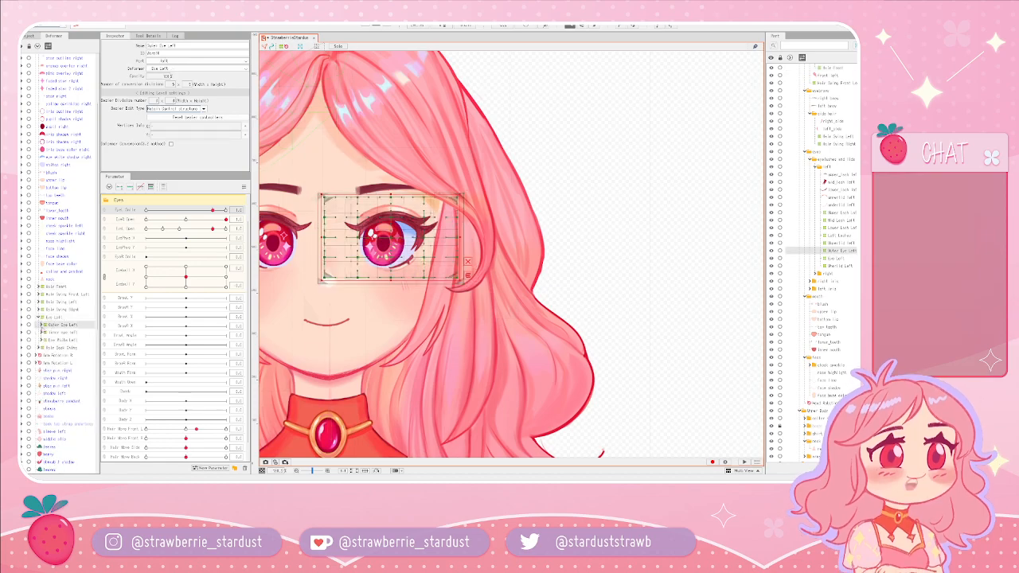
scroll(394, 283, up, 2)
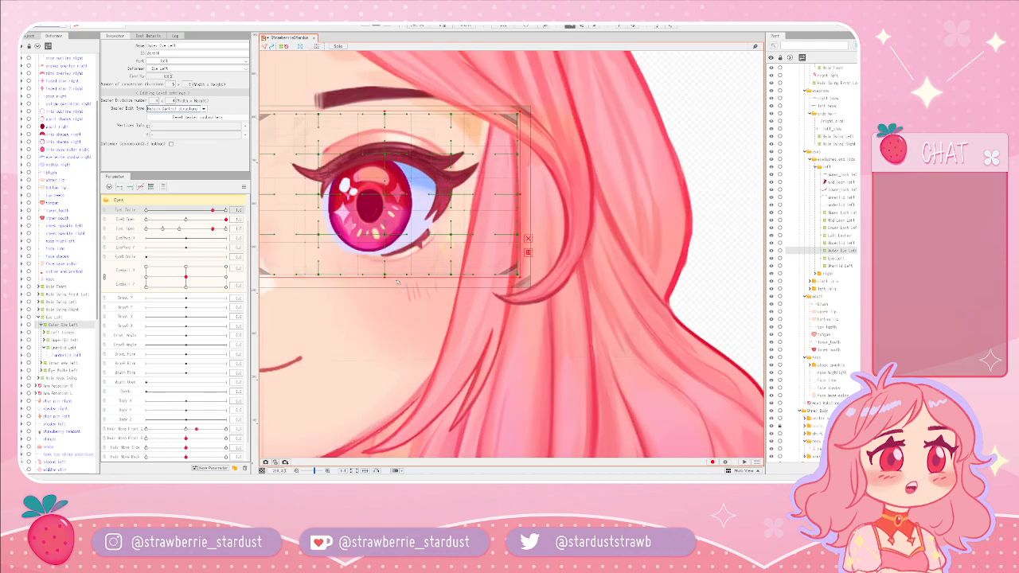
- Inspect the Upper Lash Left deformer nested in Left Lashes, and collapse the expanded lash groups
scroll(387, 274, down, 1)
click(57, 340)
click(54, 333)
click(45, 332)
click(62, 340)
click(47, 341)
click(47, 341)
click(47, 348)
click(47, 348)
click(47, 340)
click(44, 333)
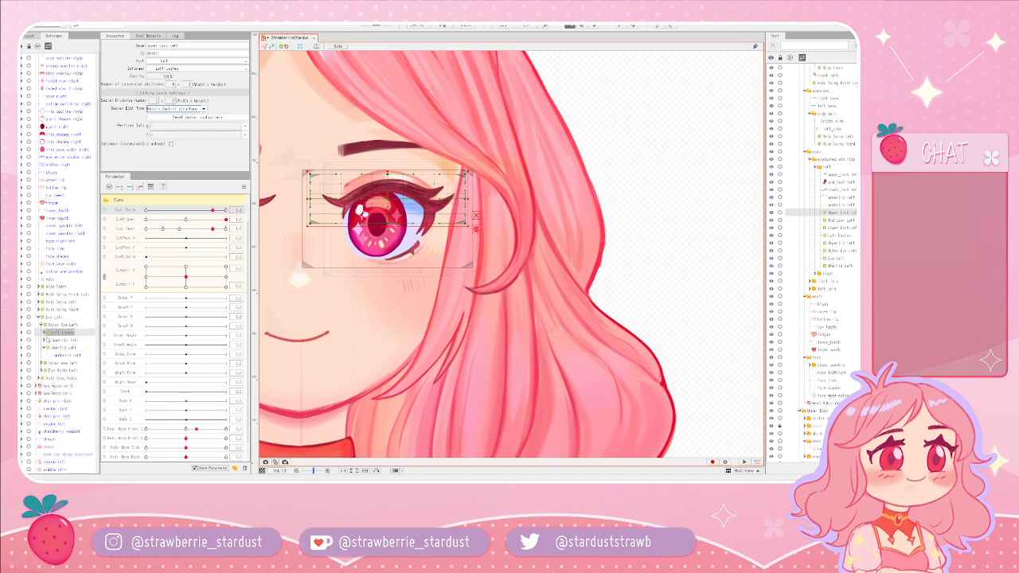
- Select the left upper eyelid deformer to inspect its grid within the Outer Eye Left group
click(53, 340)
click(45, 333)
click(45, 333)
click(41, 325)
click(42, 325)
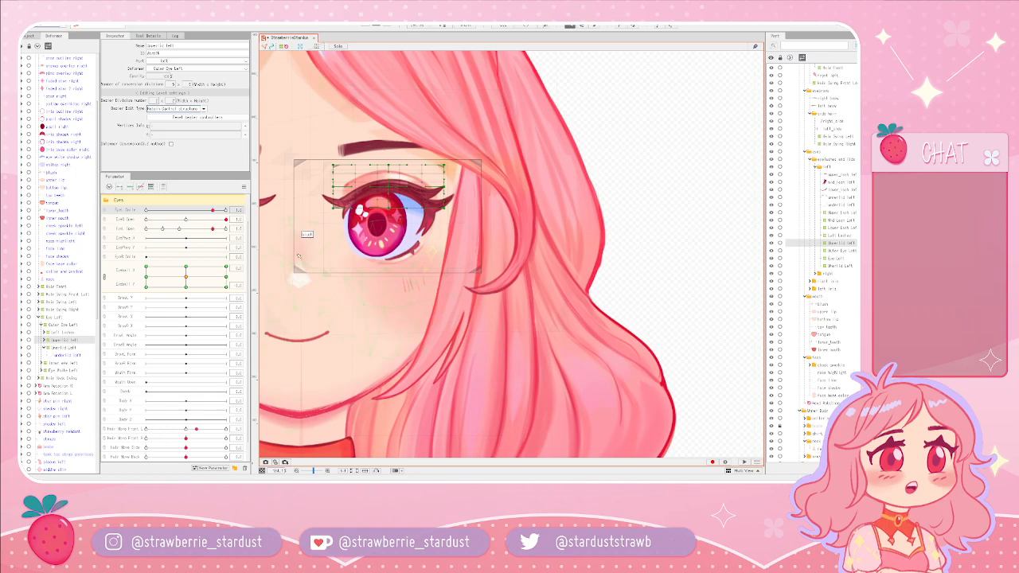
- Select and expand the Left Lashes deformer, and collapse the mouth and left eyelash folders in the parts hierarchy
scroll(299, 256, up, 5)
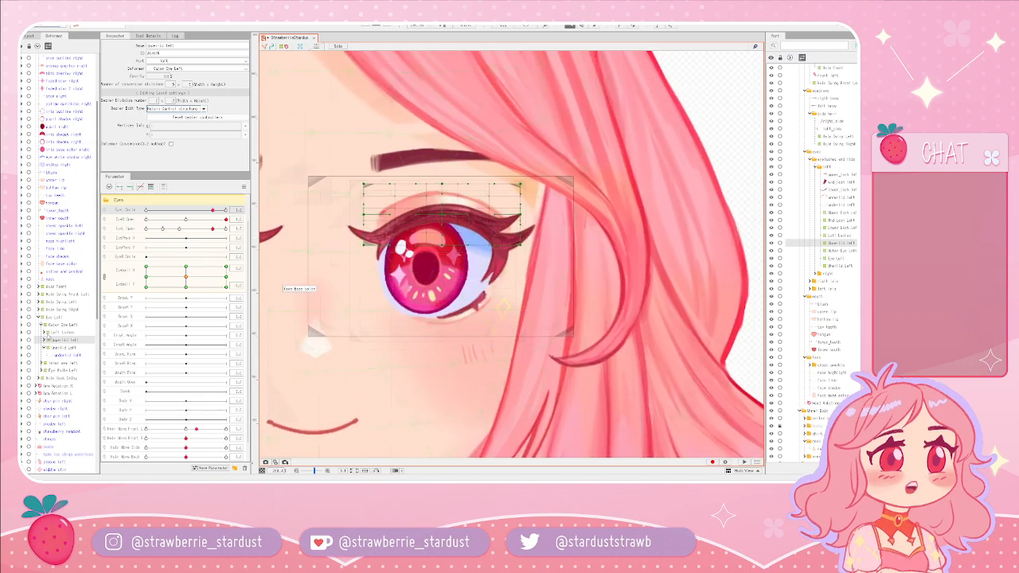
click(48, 332)
click(45, 333)
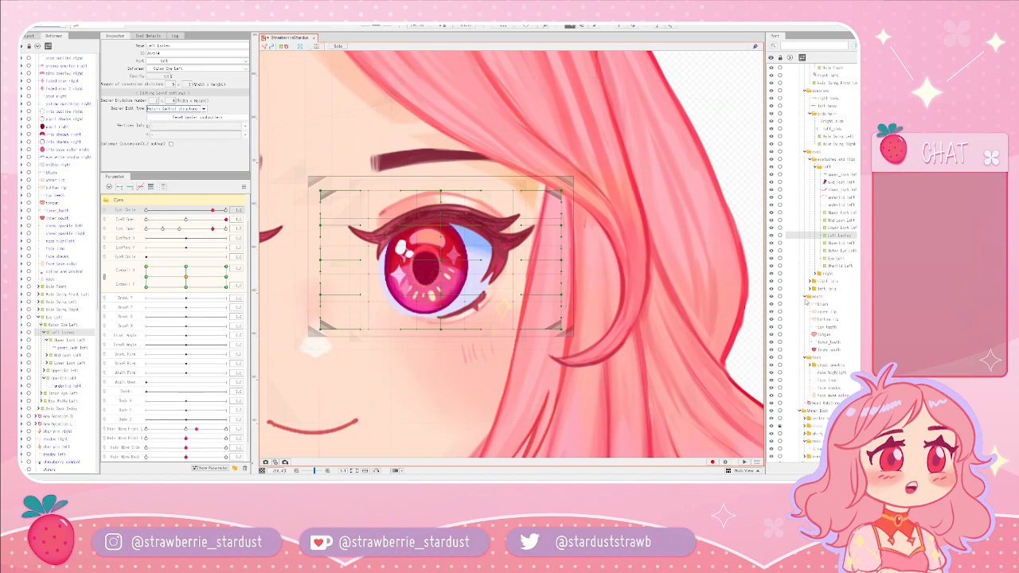
click(807, 299)
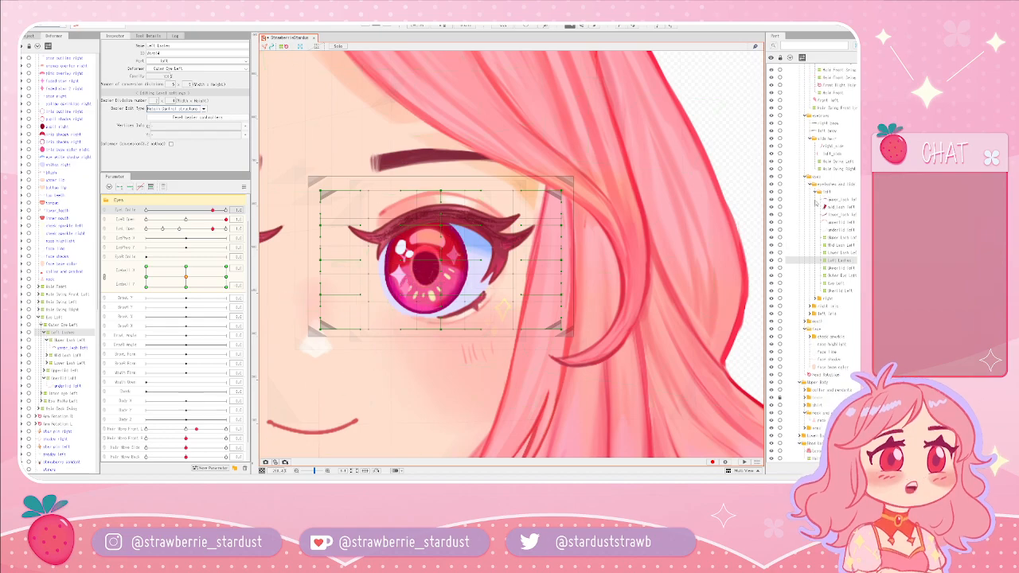
click(815, 192)
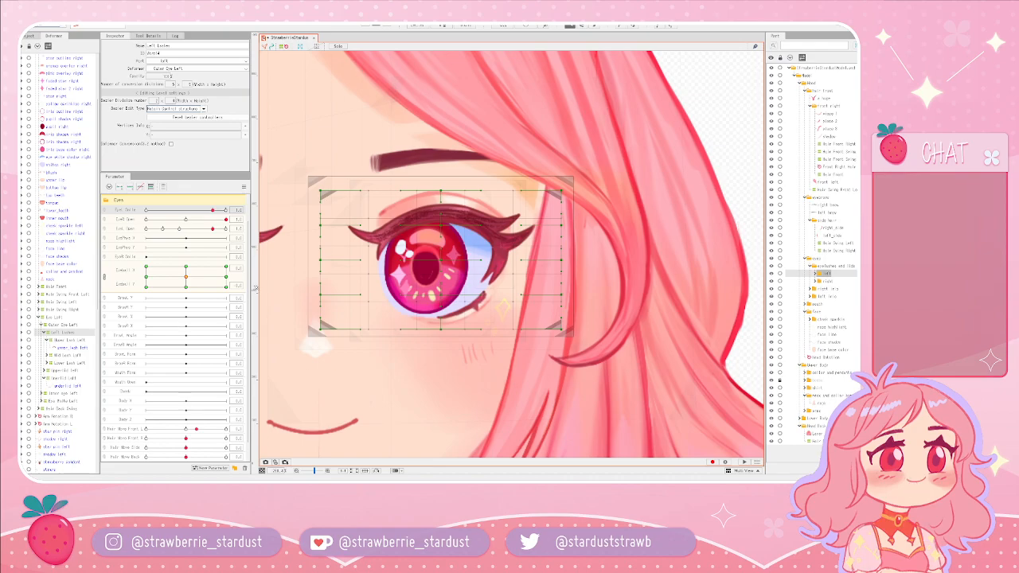
- Close the character's left eye by lowering its eye open parameter to the minimum
scroll(428, 306, down, 5)
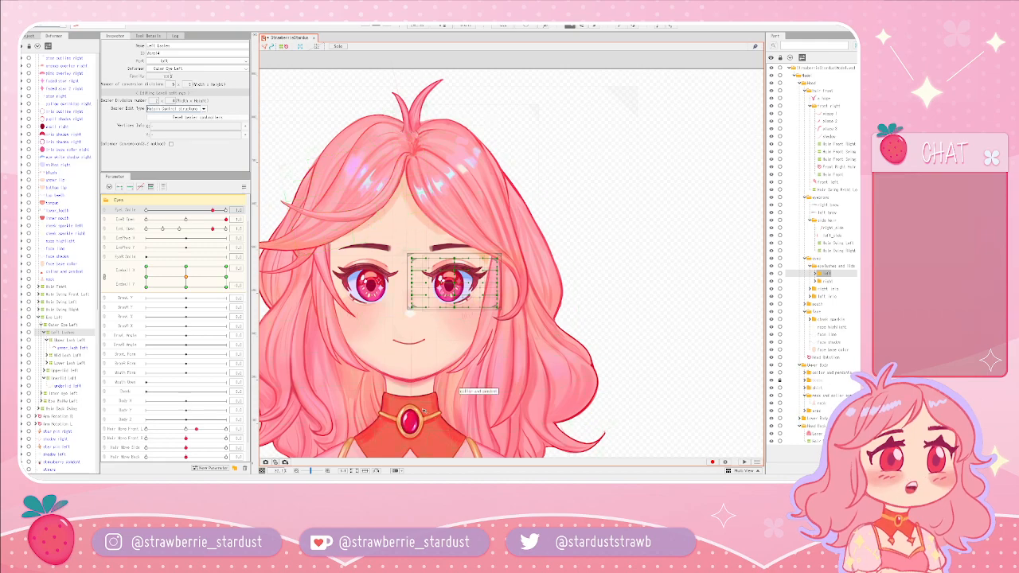
scroll(535, 164, up, 2)
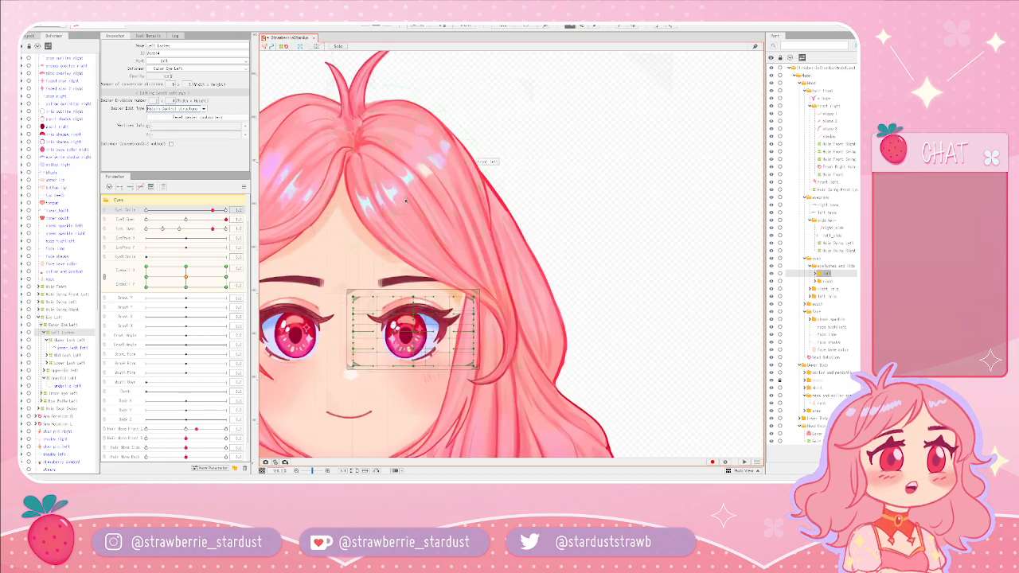
scroll(522, 226, down, 3)
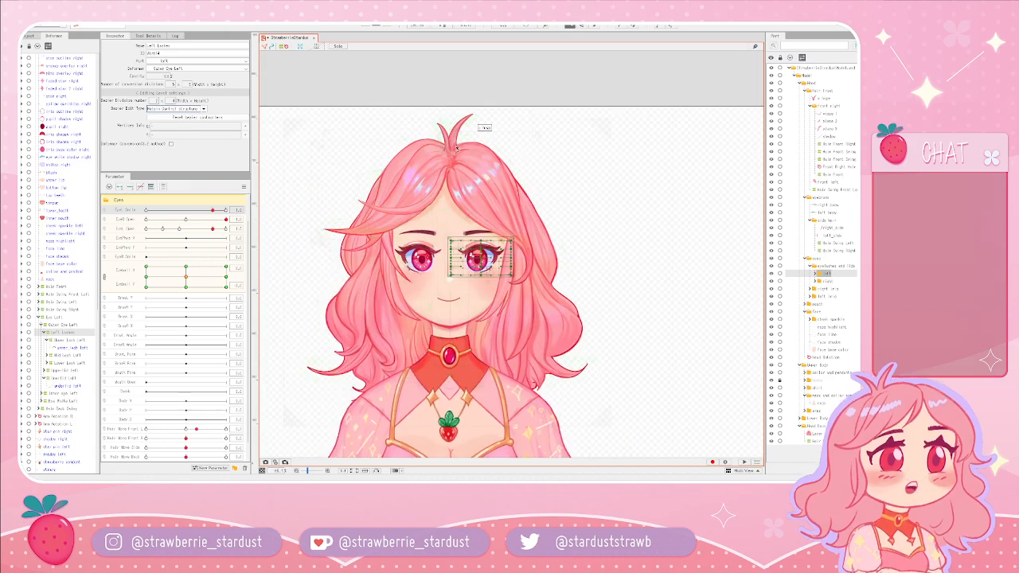
scroll(571, 205, up, 5)
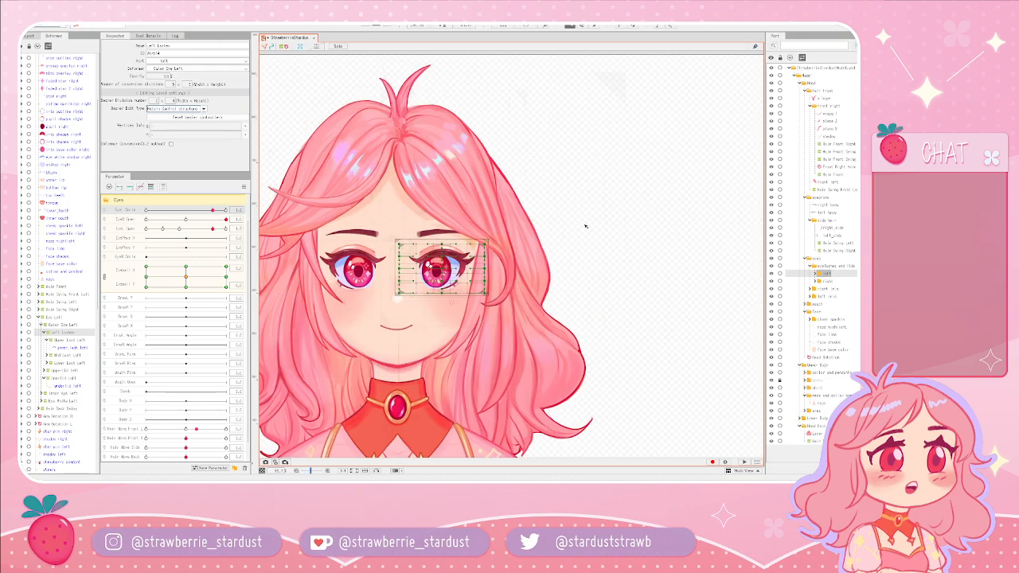
scroll(473, 233, down, 4)
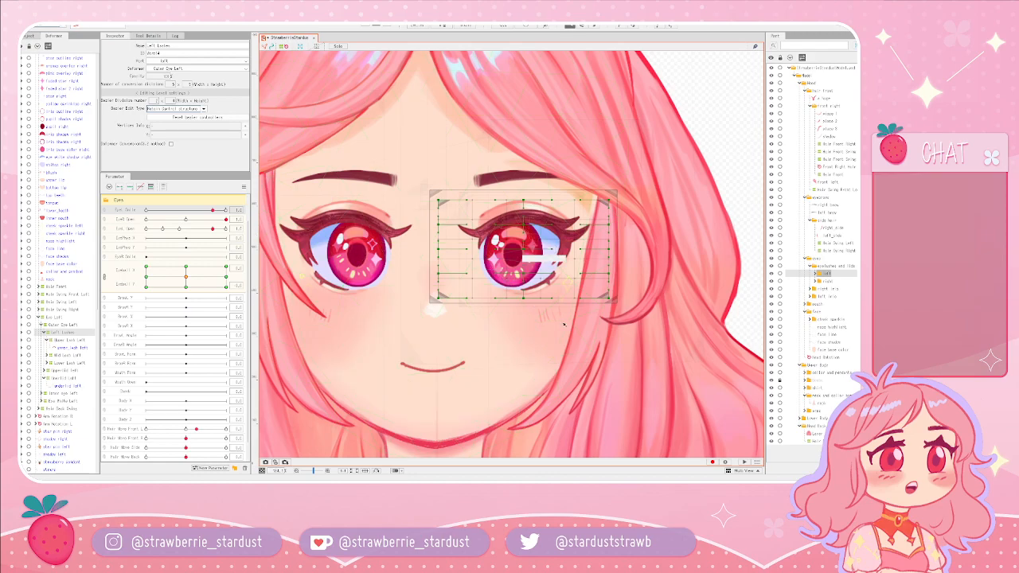
drag(672, 213, 636, 217)
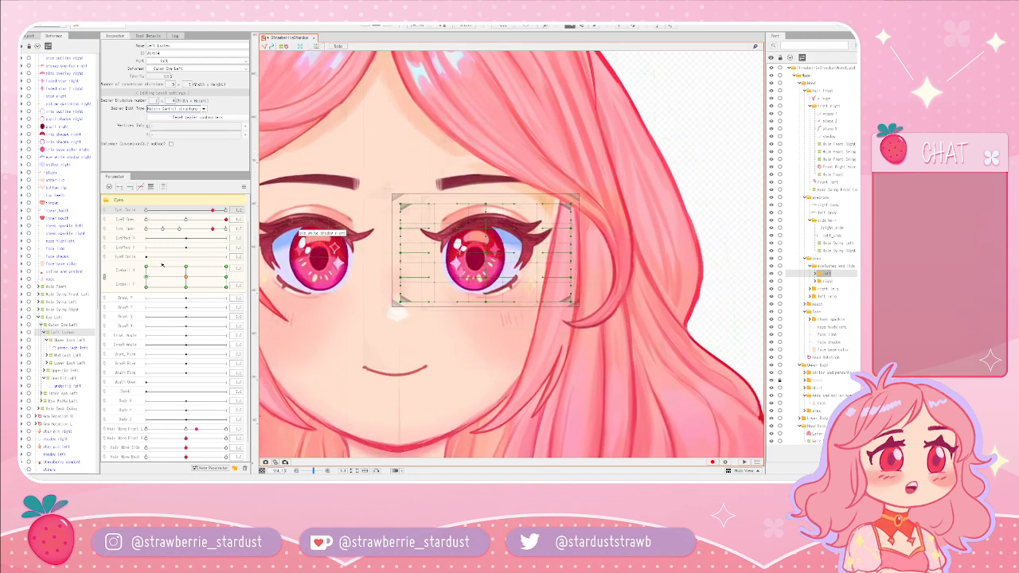
drag(212, 228, 126, 249)
- Center the two Hair Move Front parameters and link them into one combined two-axis control, testing its movement
scroll(516, 317, down, 5)
scroll(201, 428, down, 1)
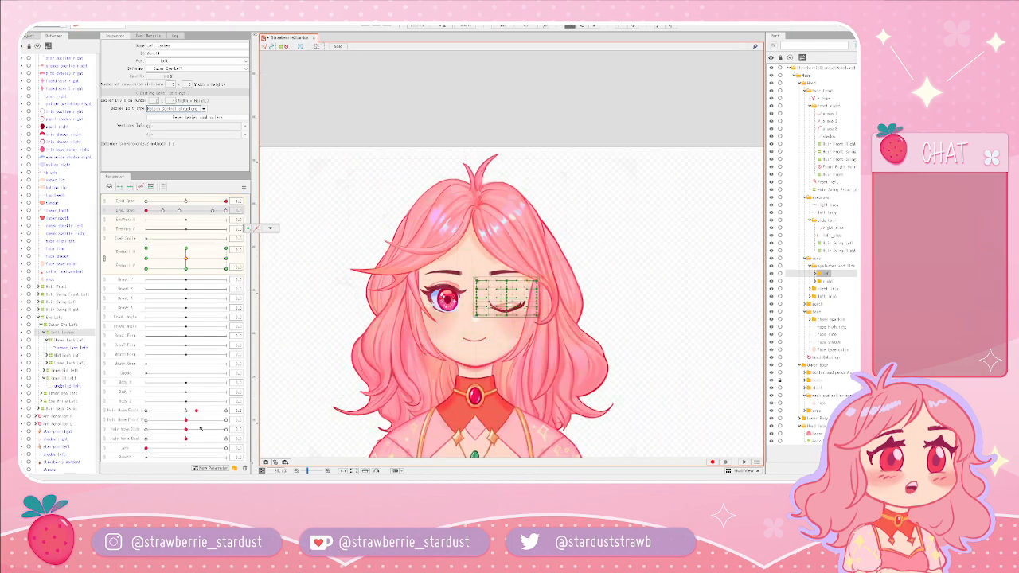
click(186, 411)
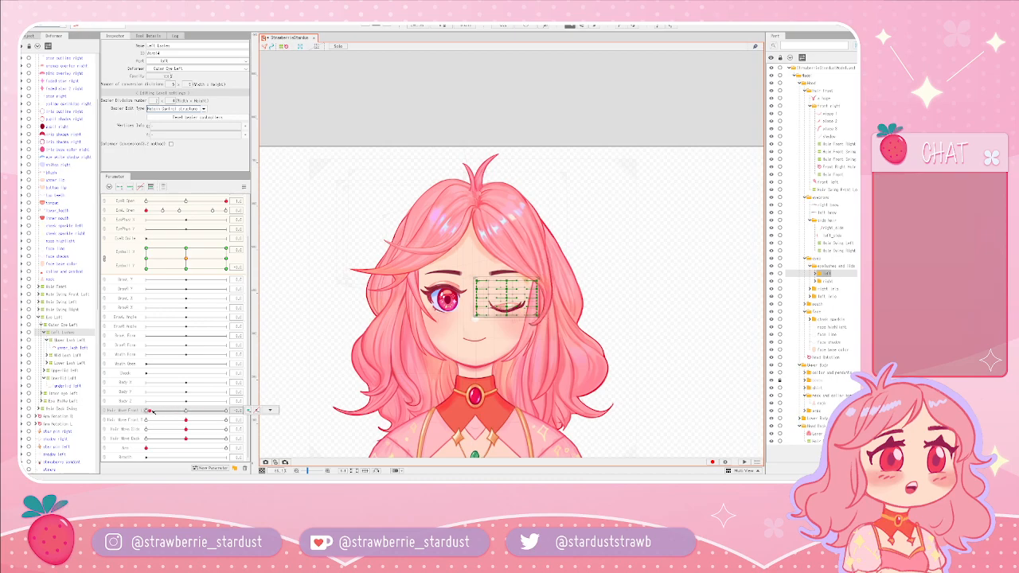
click(189, 422)
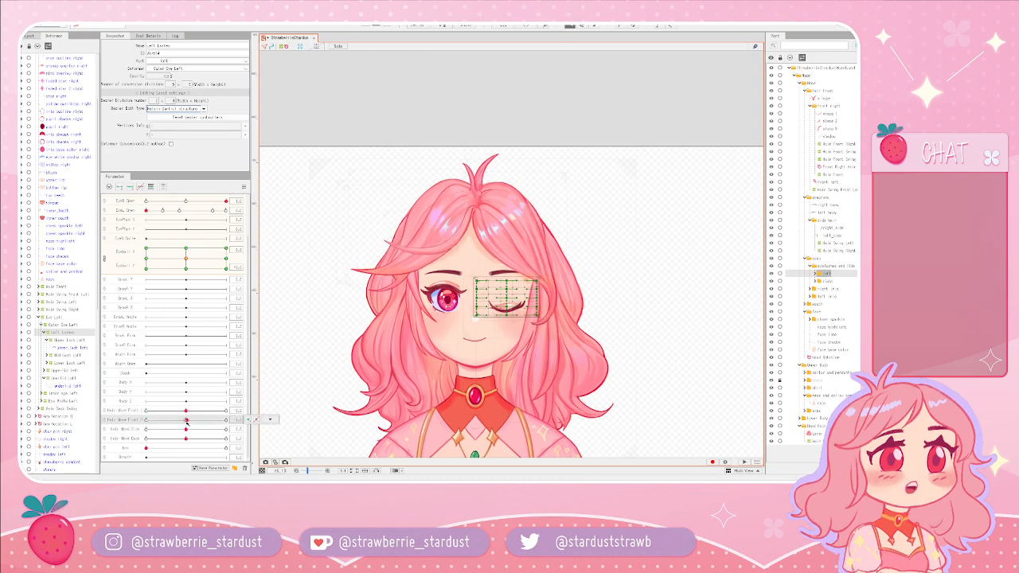
click(105, 414)
drag(226, 407, 187, 422)
- Open the automatic generation of four-cornered shapes dialog and check its parameter and target object options
click(245, 188)
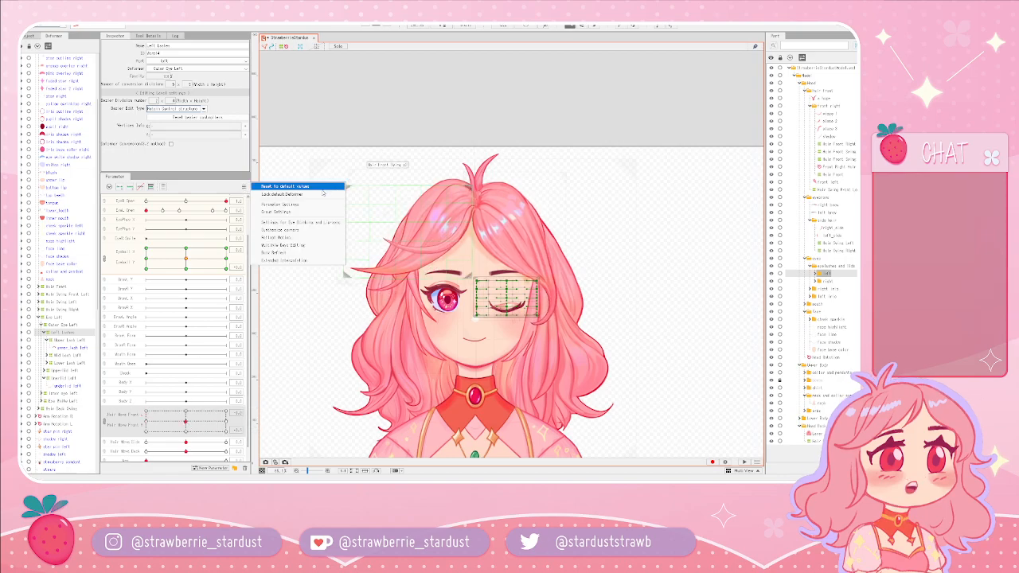
click(306, 231)
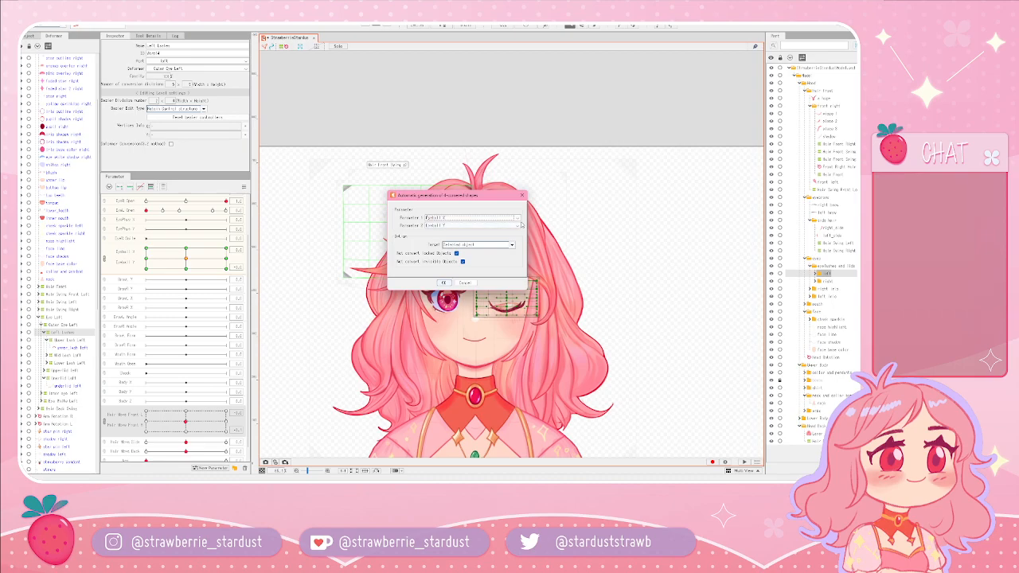
click(520, 225)
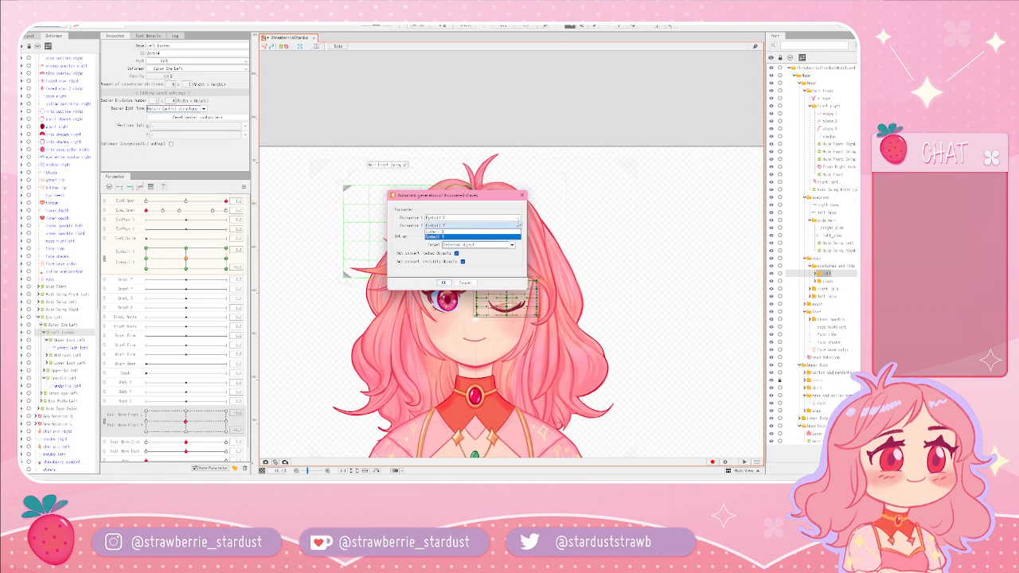
click(520, 225)
click(513, 244)
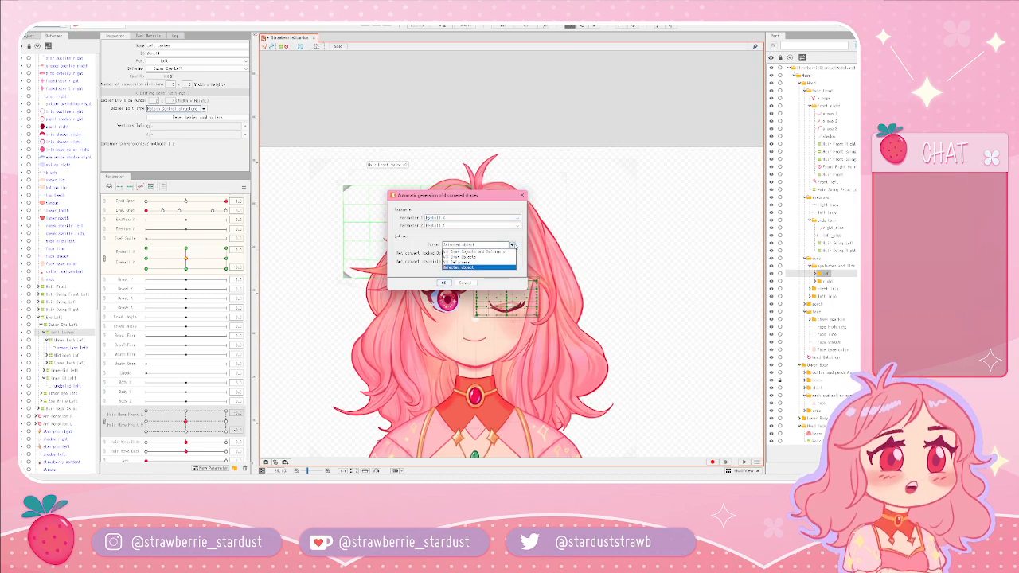
click(470, 257)
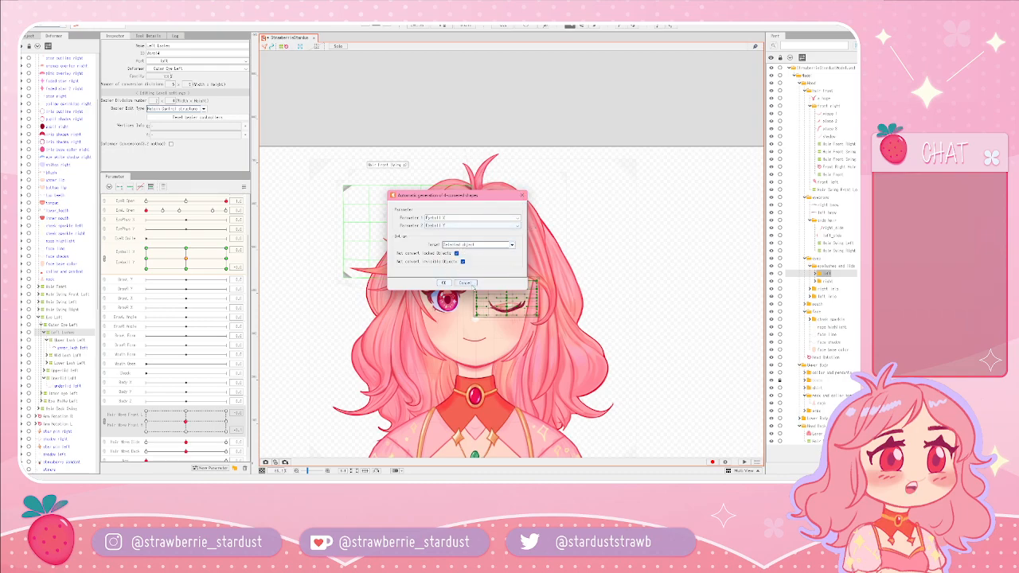
click(445, 283)
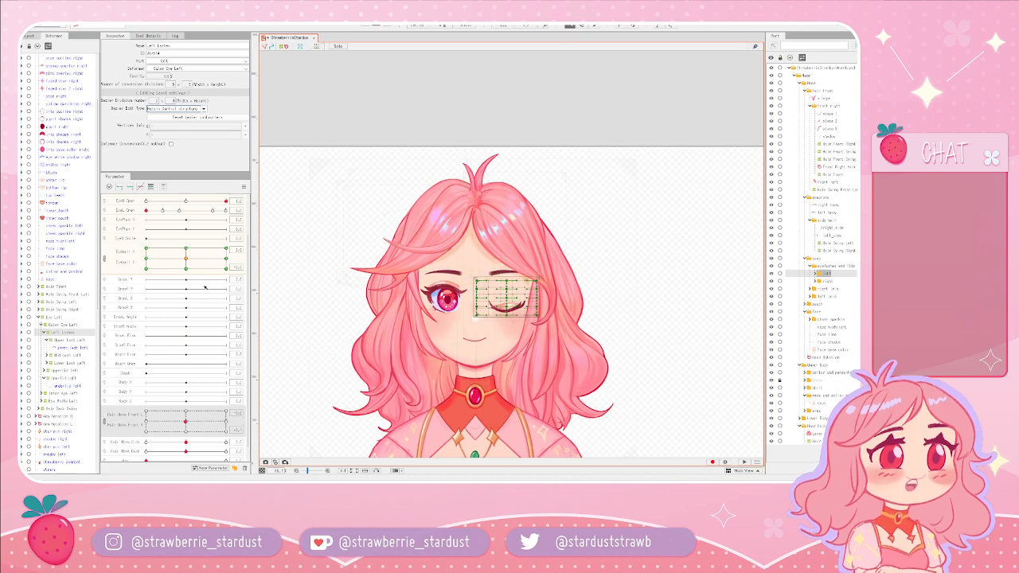
- Move the combined Hair Move Front control to its upper-right corner key and select the front-right hair deformers
click(243, 187)
drag(186, 421, 232, 410)
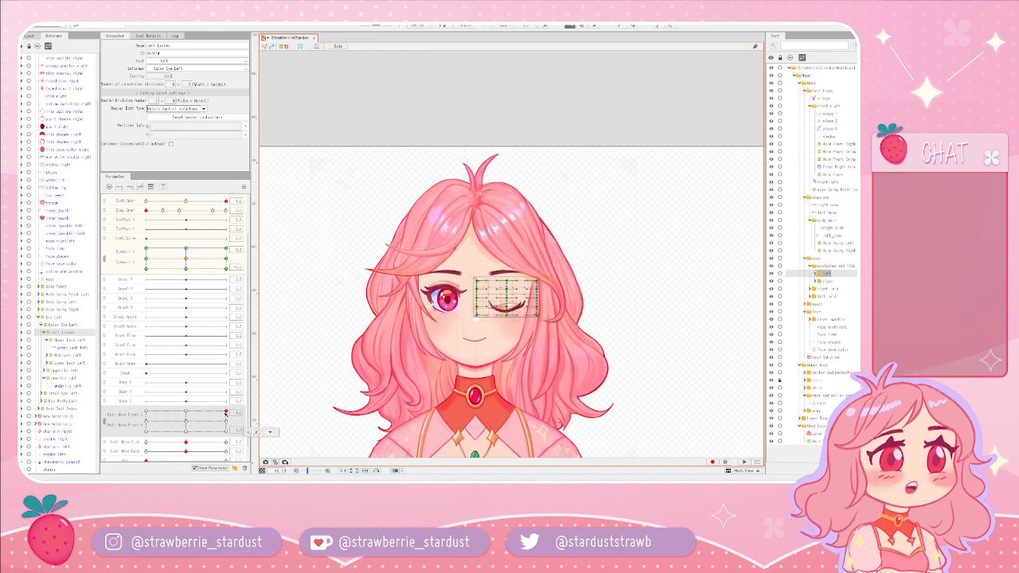
click(418, 265)
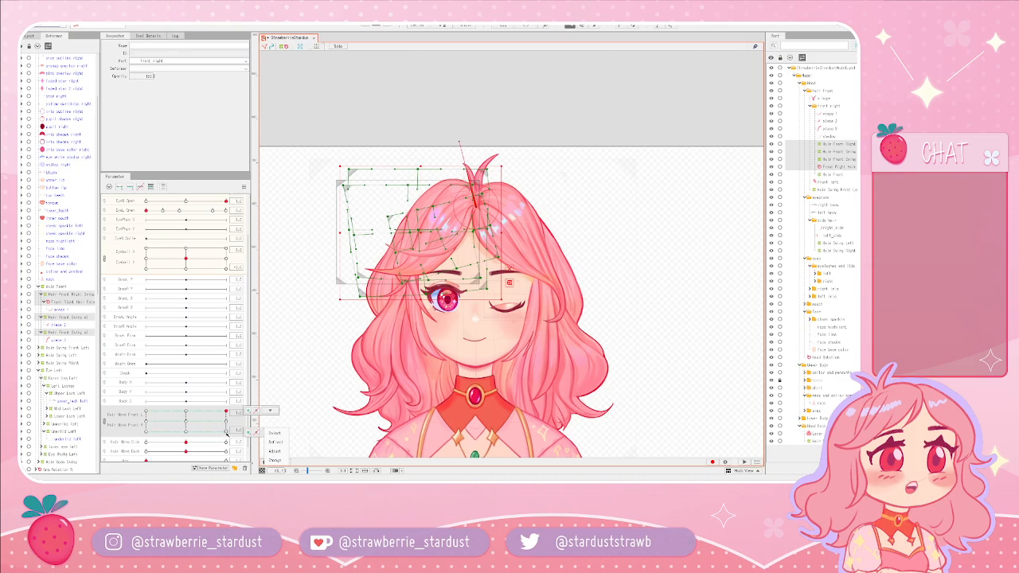
- Test the combined Hair Move Front control at its lower-right corner key and return it to the center
click(227, 431)
mouse_move(272, 433)
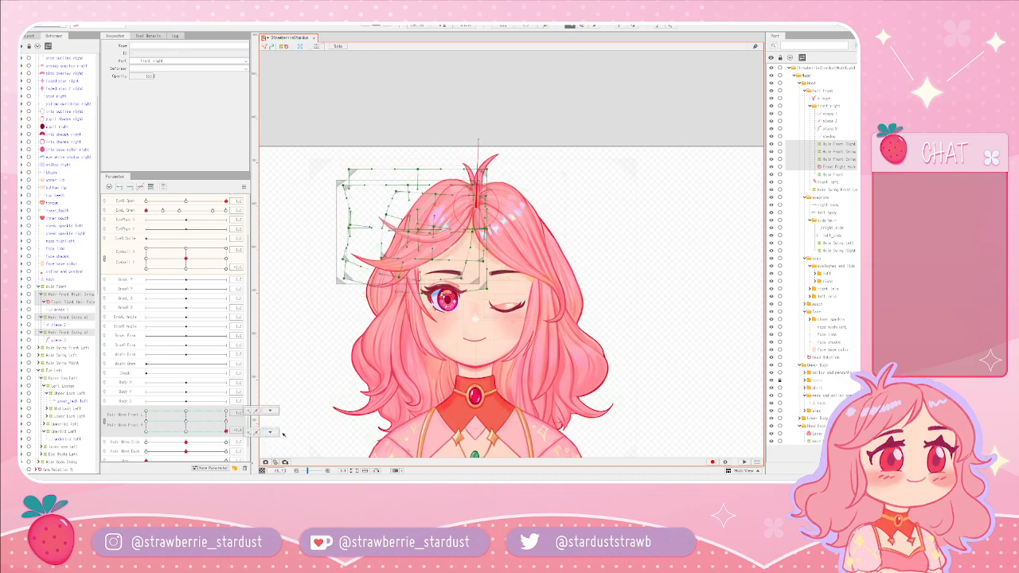
drag(226, 432, 187, 422)
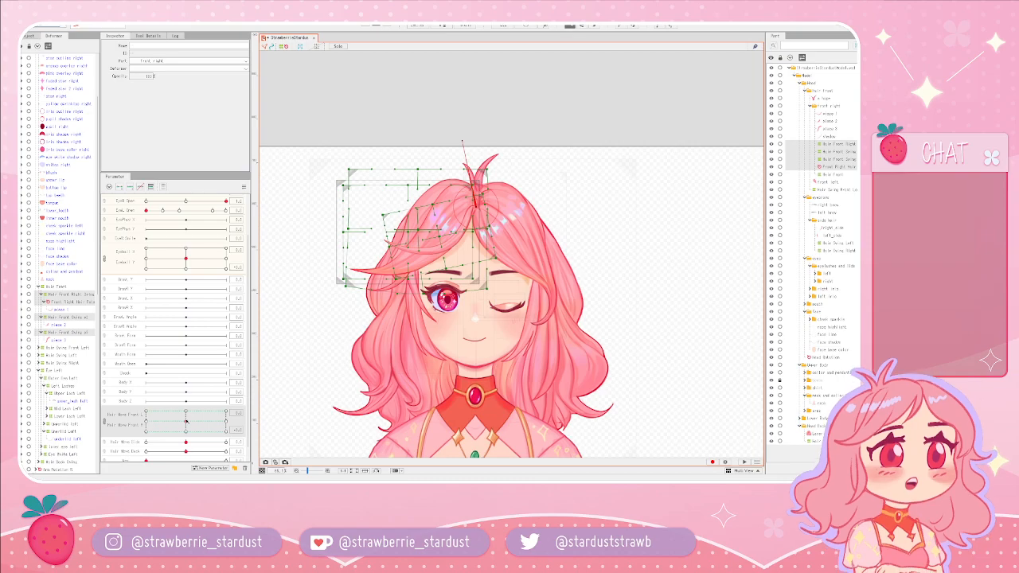
scroll(355, 296, up, 2)
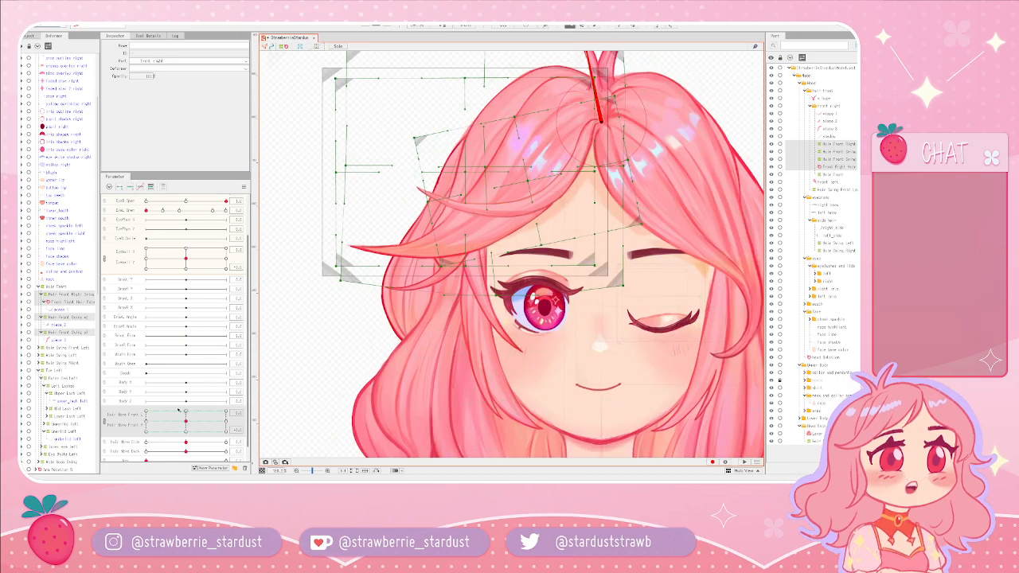
scroll(231, 382, down, 1)
scroll(569, 283, down, 3)
scroll(581, 323, up, 3)
drag(580, 325, 556, 312)
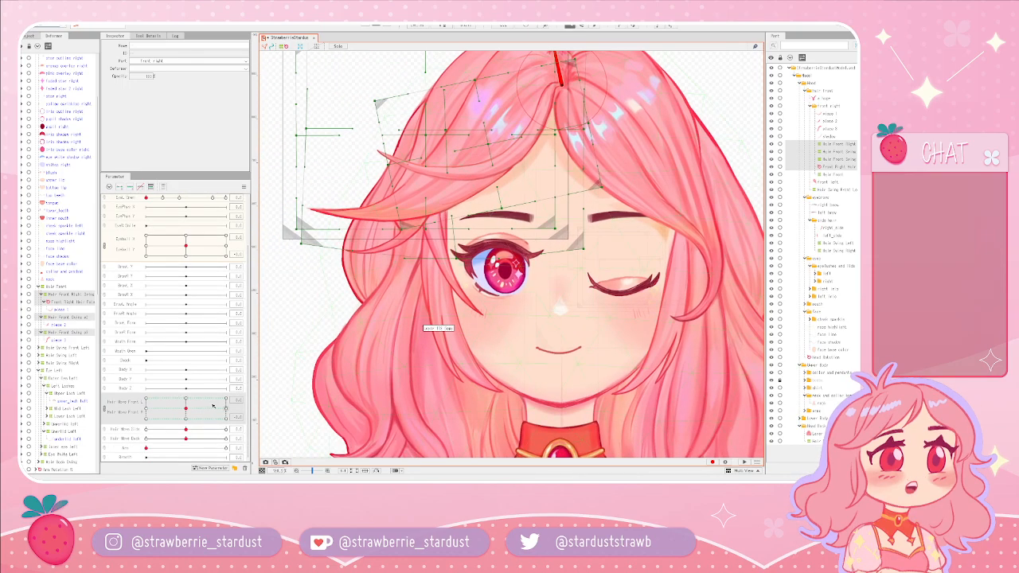
- Add the front left hair to the selection and try to synthesize the corners of its parameters
click(704, 117)
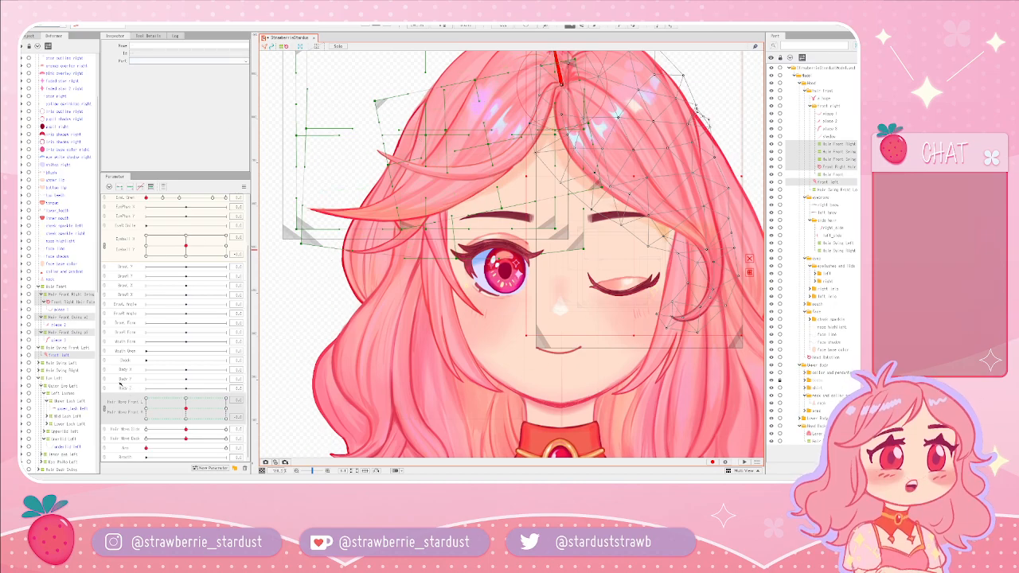
click(244, 187)
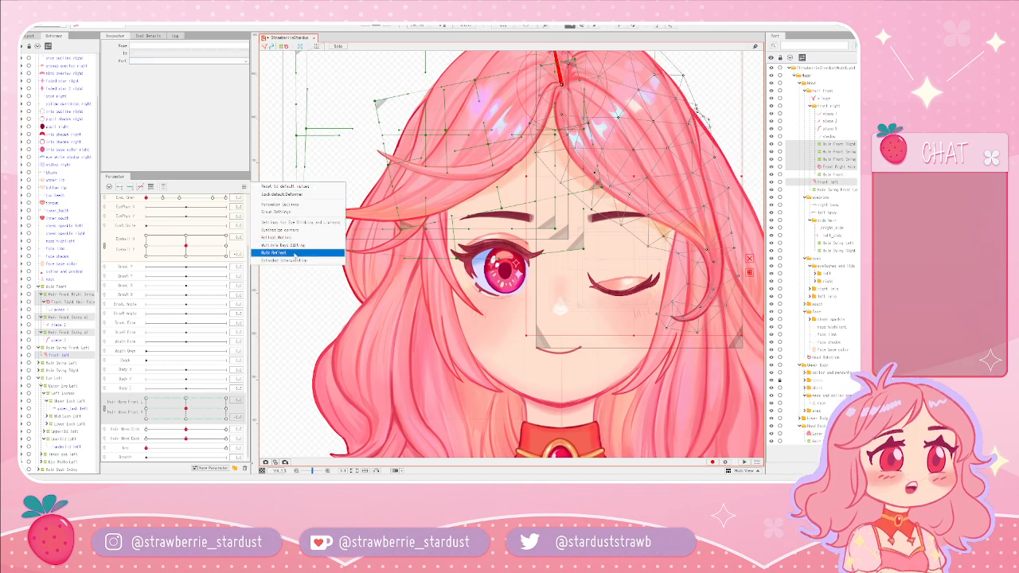
click(326, 231)
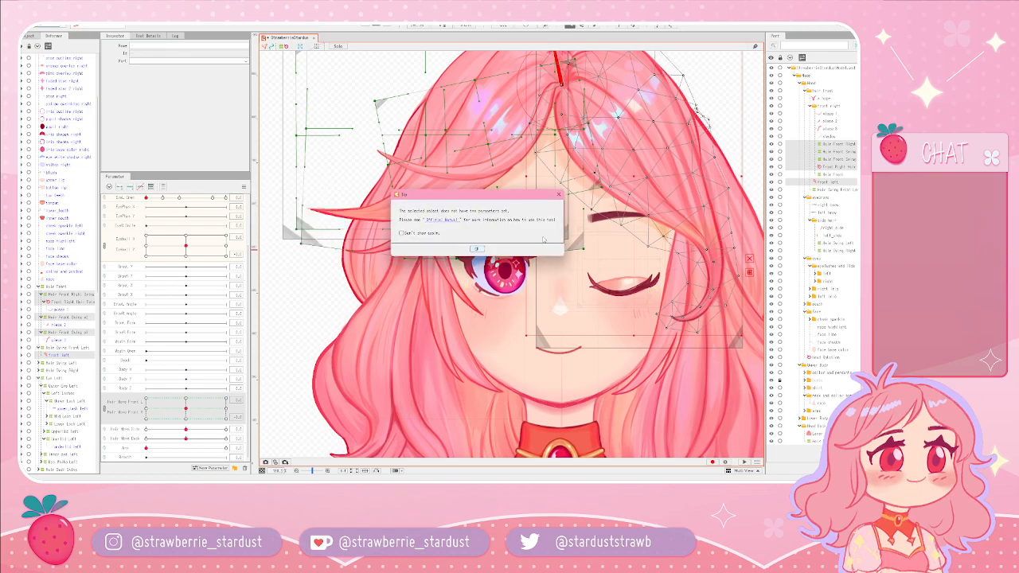
click(481, 249)
- Preview the front-right hair at the lower-left and upper-left corner keys of the combined Hair Move Front control
drag(165, 411, 117, 414)
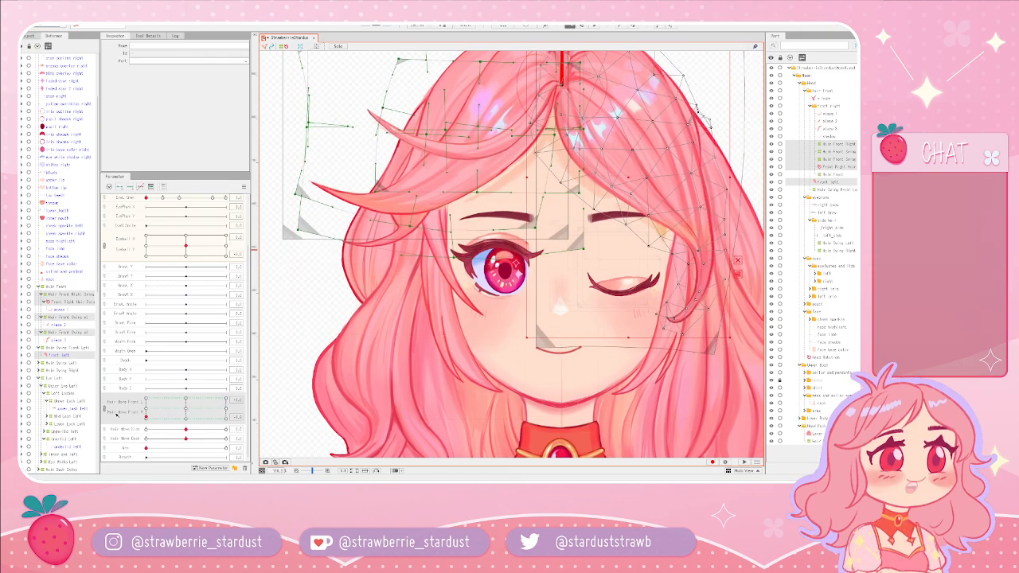
click(629, 216)
click(395, 185)
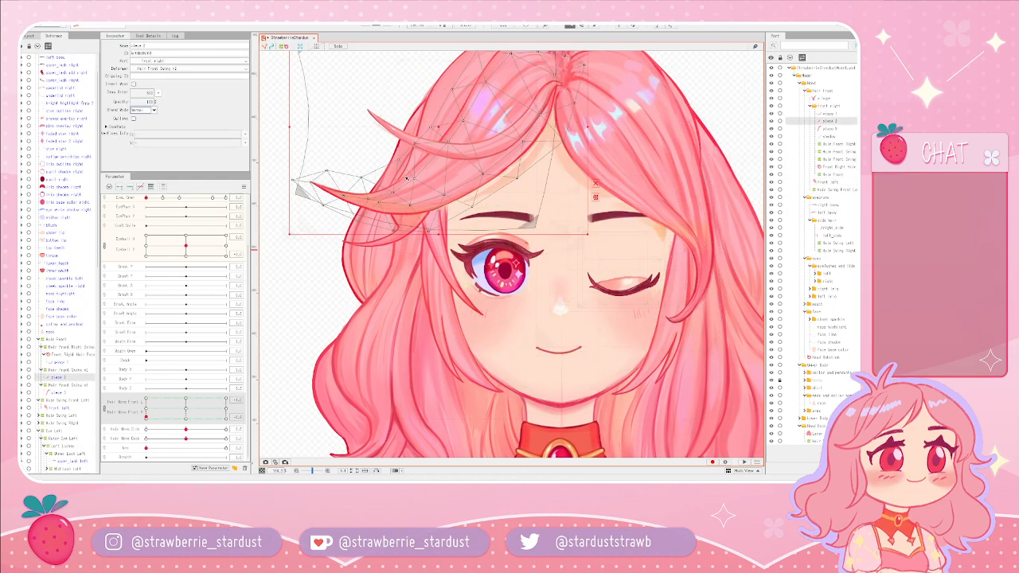
drag(149, 415, 135, 389)
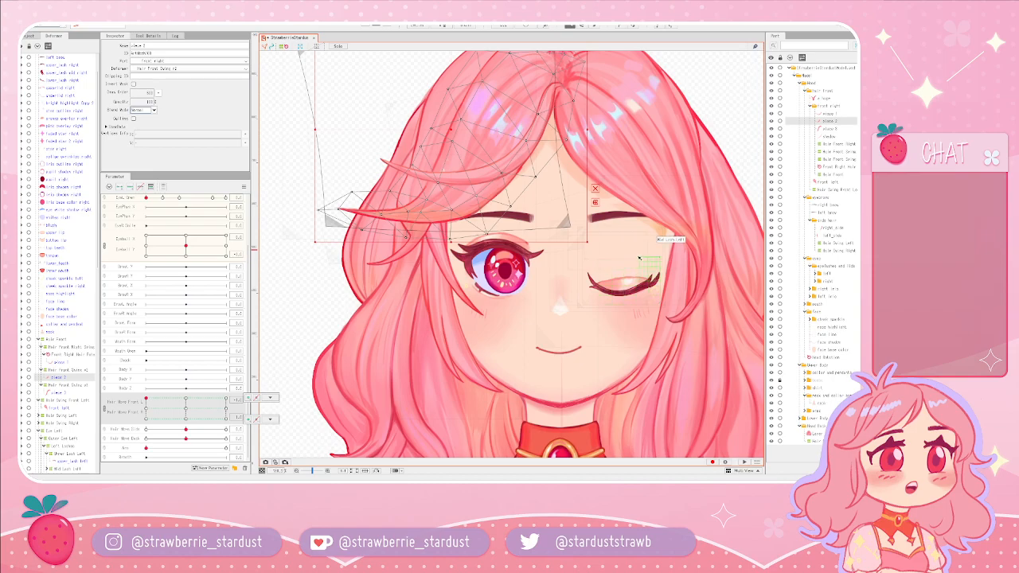
drag(616, 248, 516, 278)
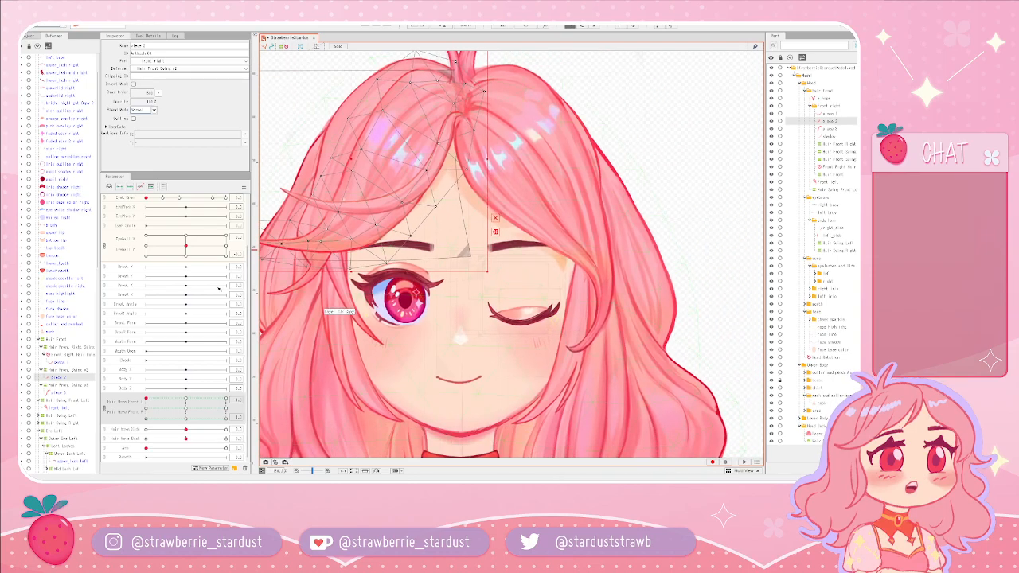
- Unlink the combined Hair Move Front control into two separate parameters and center the first one
drag(153, 409, 127, 400)
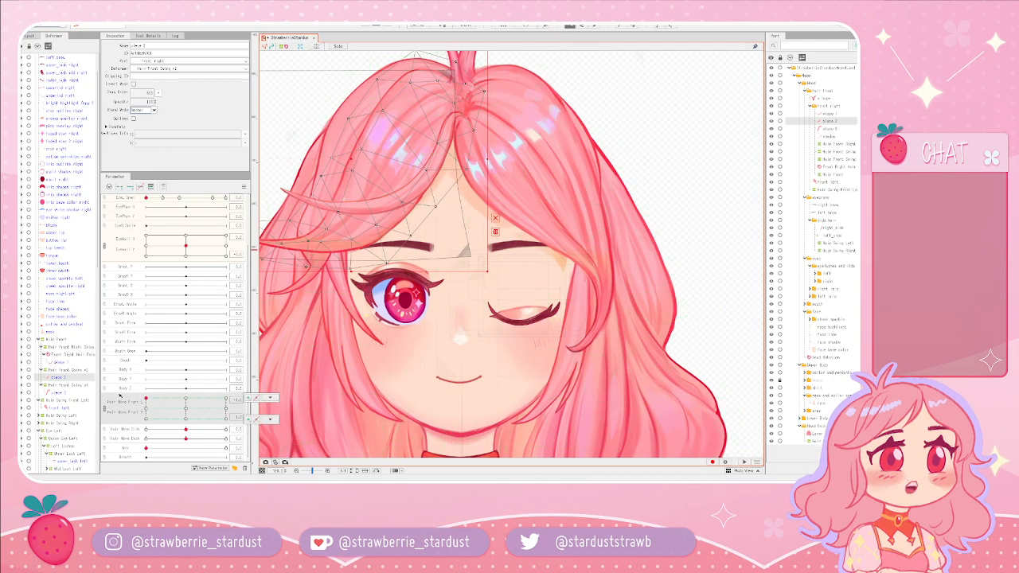
scroll(143, 334, up, 1)
drag(146, 411, 187, 411)
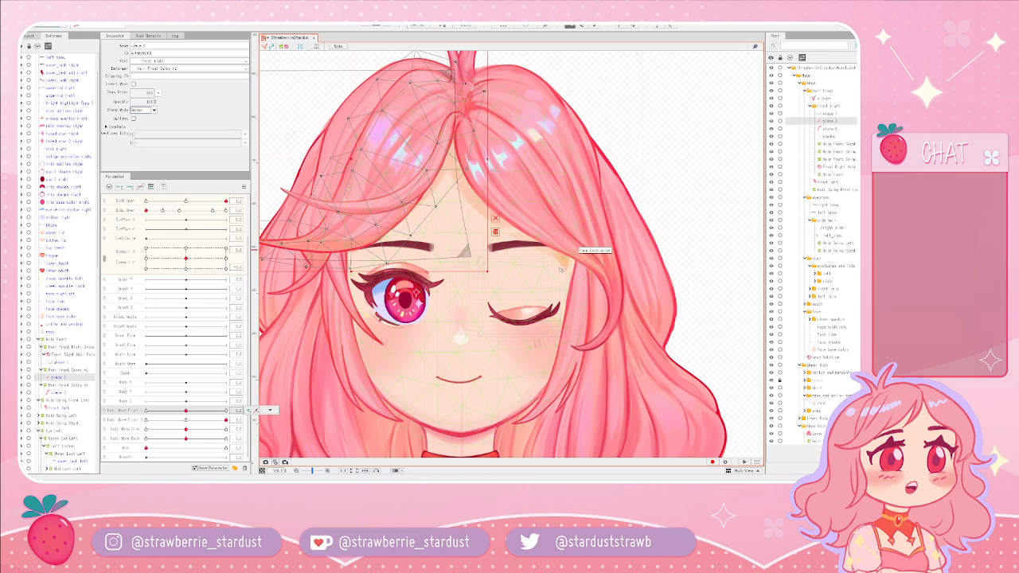
scroll(478, 255, up, 4)
scroll(472, 245, down, 2)
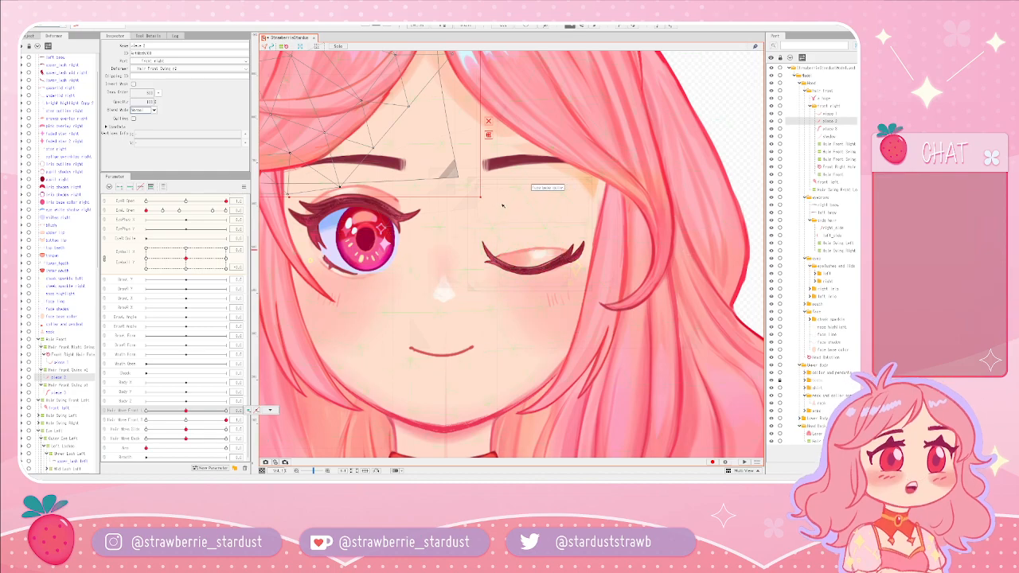
scroll(191, 255, up, 2)
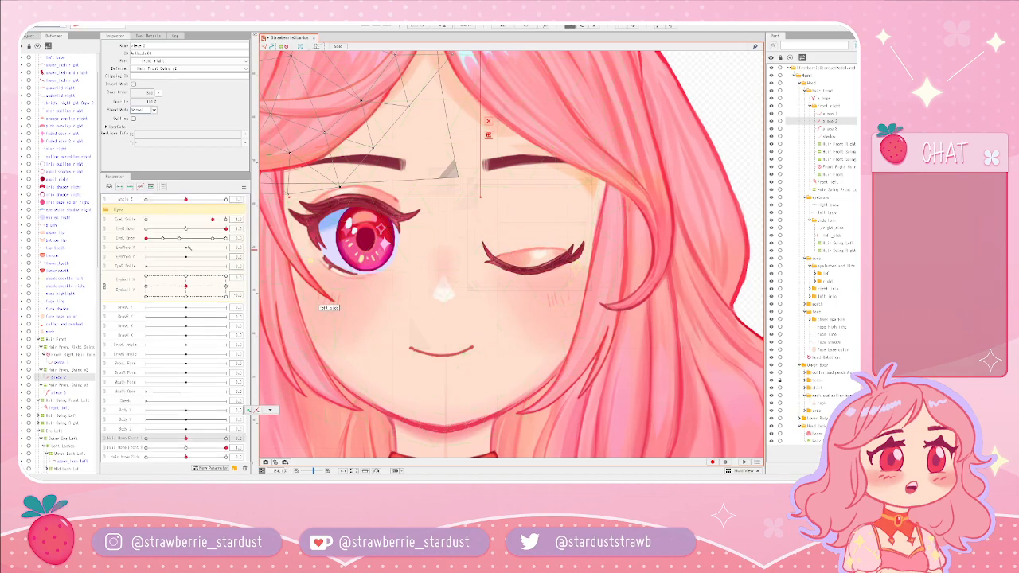
scroll(478, 273, up, 4)
scroll(487, 245, down, 4)
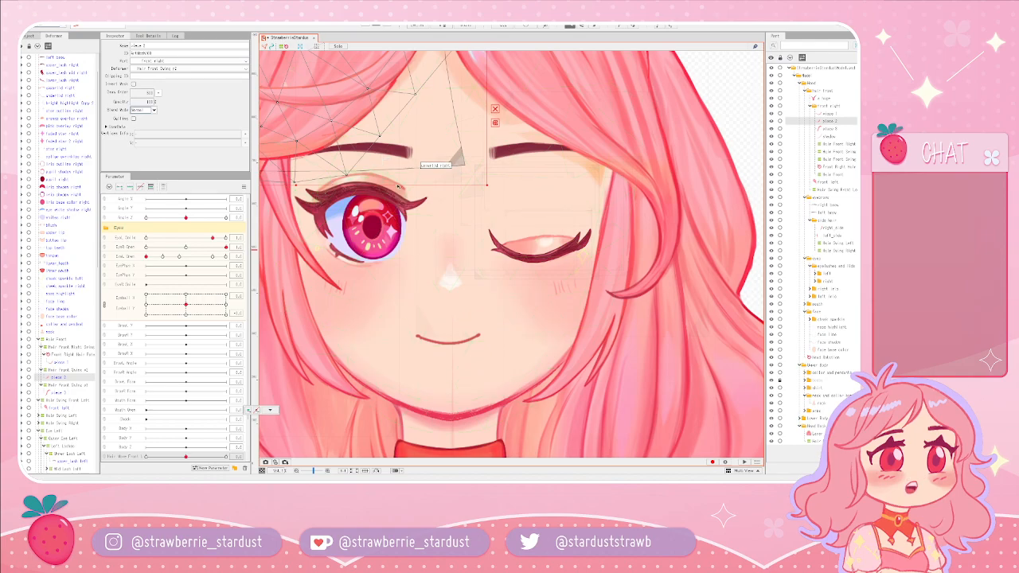
- Inspect the closed left eye's lid mesh and its parameter keys, and clear the selection
click(541, 243)
scroll(549, 242, up, 3)
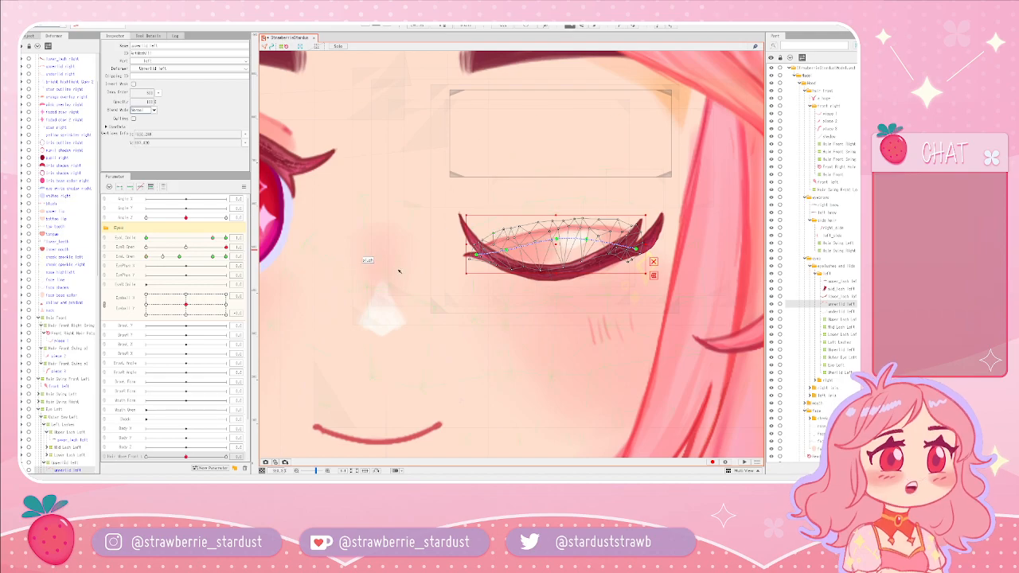
click(364, 256)
scroll(517, 342, down, 3)
click(514, 230)
scroll(611, 244, down, 3)
click(698, 205)
drag(698, 206, 603, 176)
scroll(604, 176, up, 3)
drag(604, 165, 684, 115)
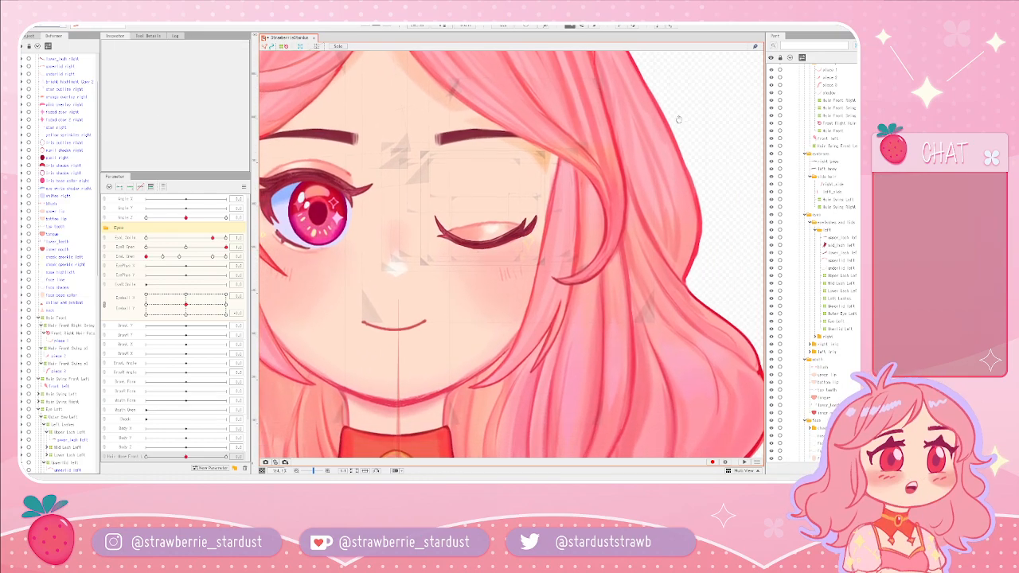
- Open the left eye to its normal key and test the EyeL Smile parameter up to its maximum and back one key
mouse_move(226, 258)
mouse_down()
mouse_move(155, 260)
mouse_move(227, 261)
mouse_move(202, 268)
mouse_move(212, 263)
mouse_up()
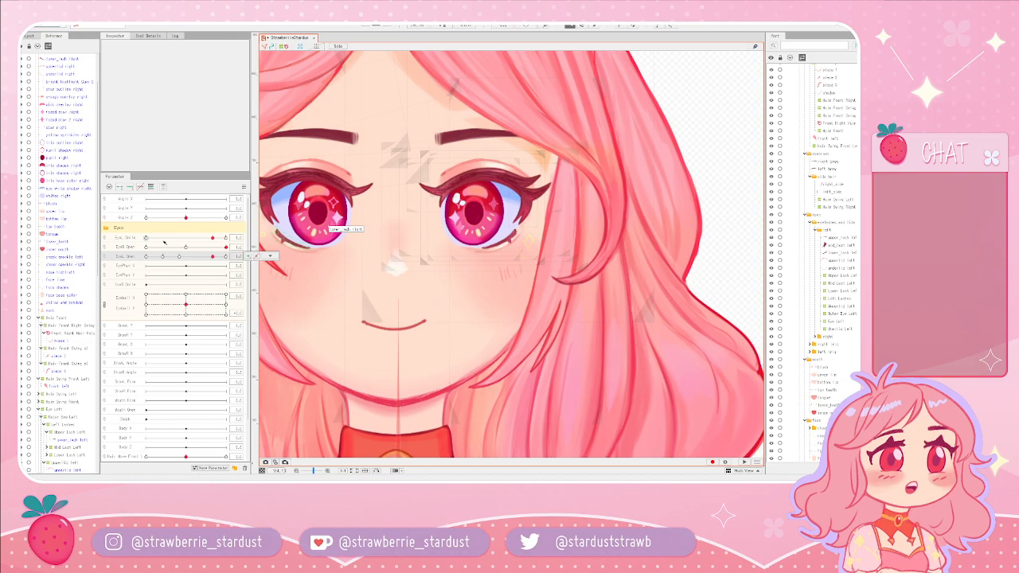
click(159, 237)
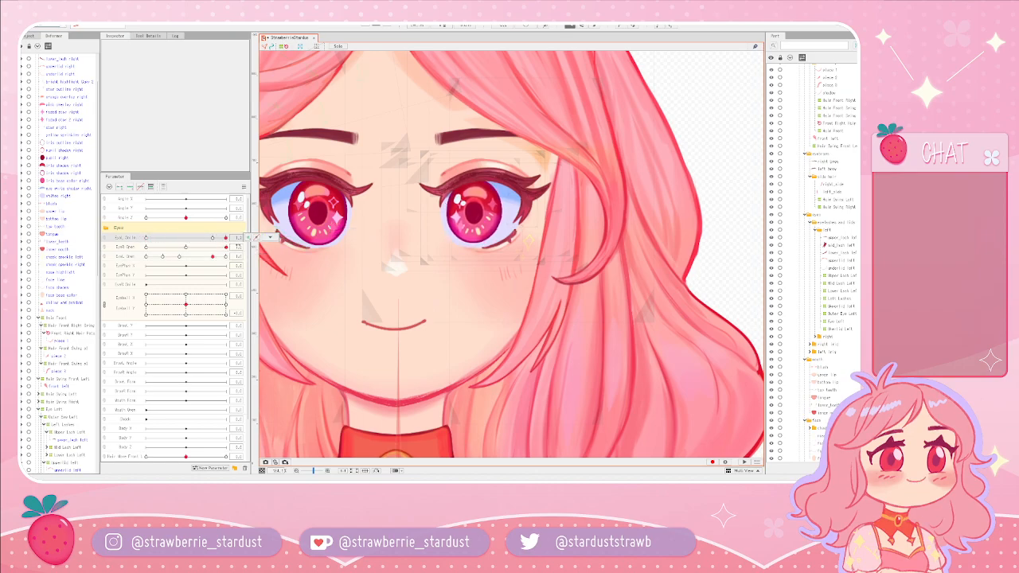
drag(145, 239, 226, 238)
drag(226, 239, 213, 249)
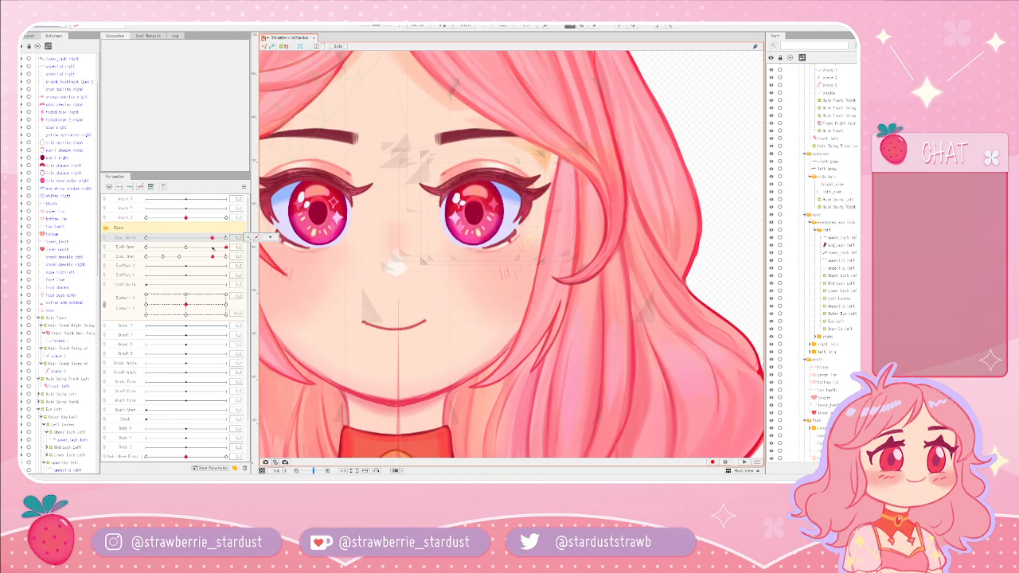
- Select all objects keyed to the EyeL Smile parameter and check the parameter's name, ID and range settings
click(270, 238)
click(274, 238)
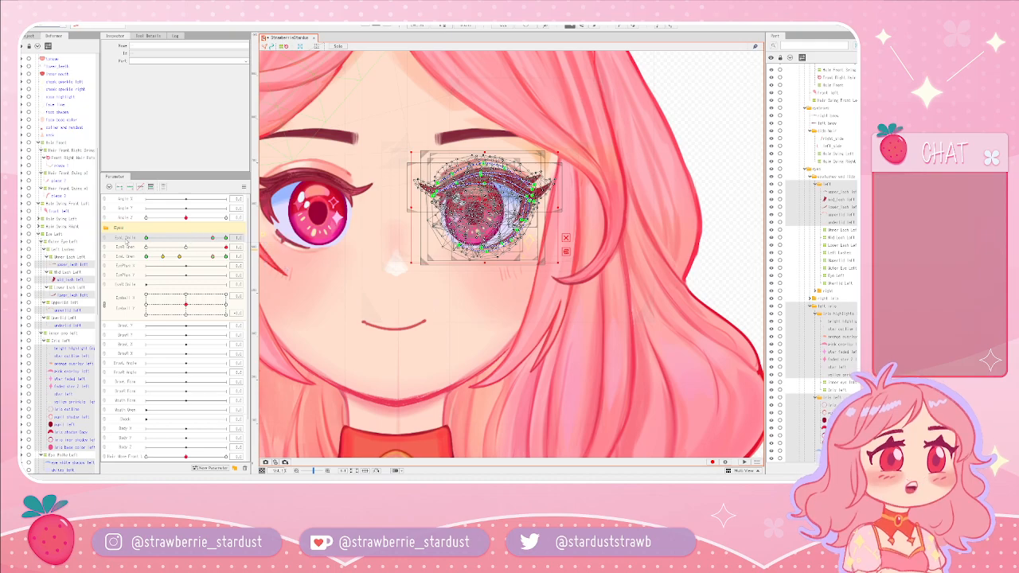
right_click(126, 239)
click(150, 242)
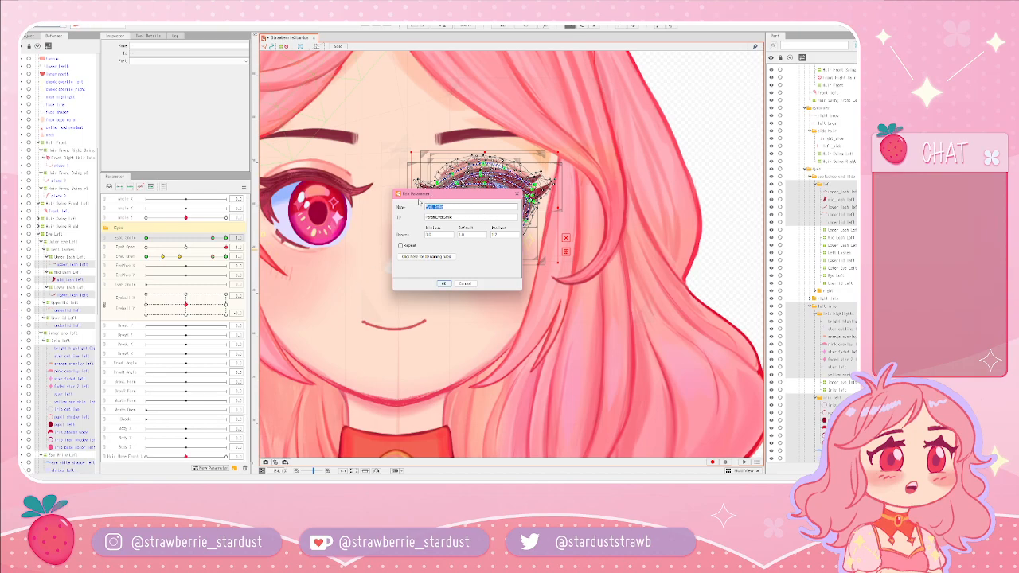
click(467, 283)
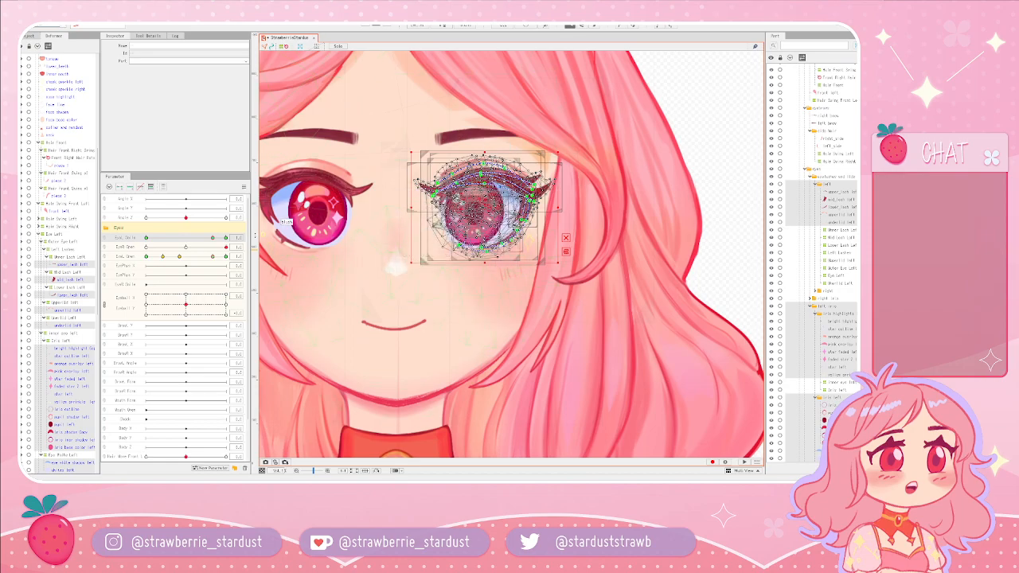
- Raise the EyeL Smile and EyeL Open parameters to their maximum keys and clear the object selection
click(199, 238)
drag(200, 240, 227, 247)
click(226, 256)
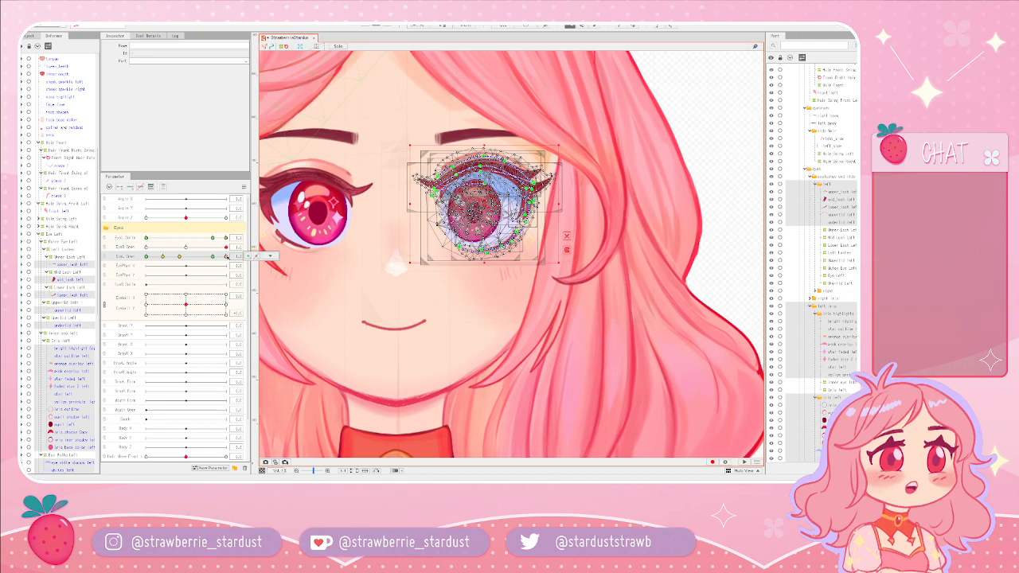
click(462, 269)
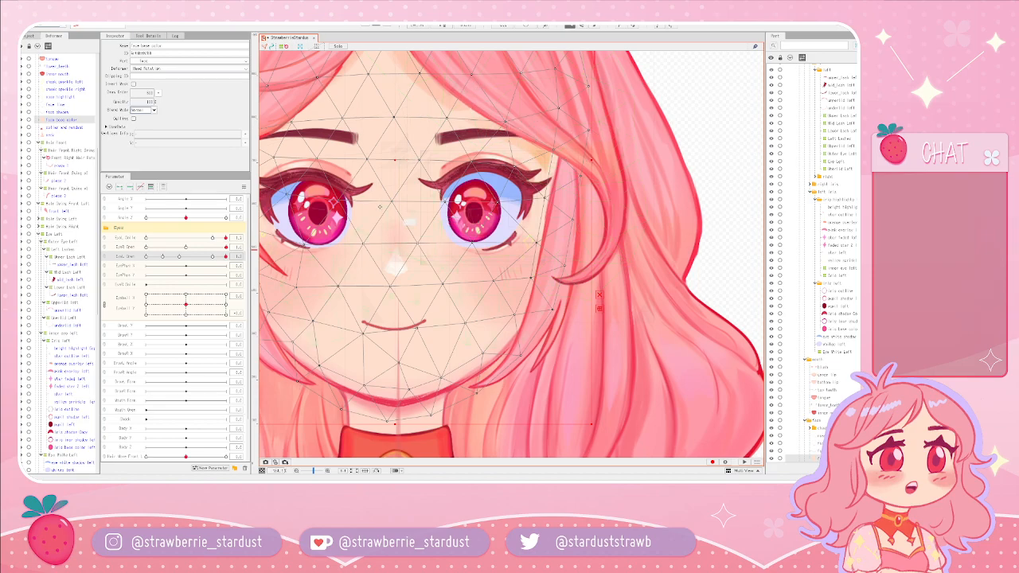
click(702, 196)
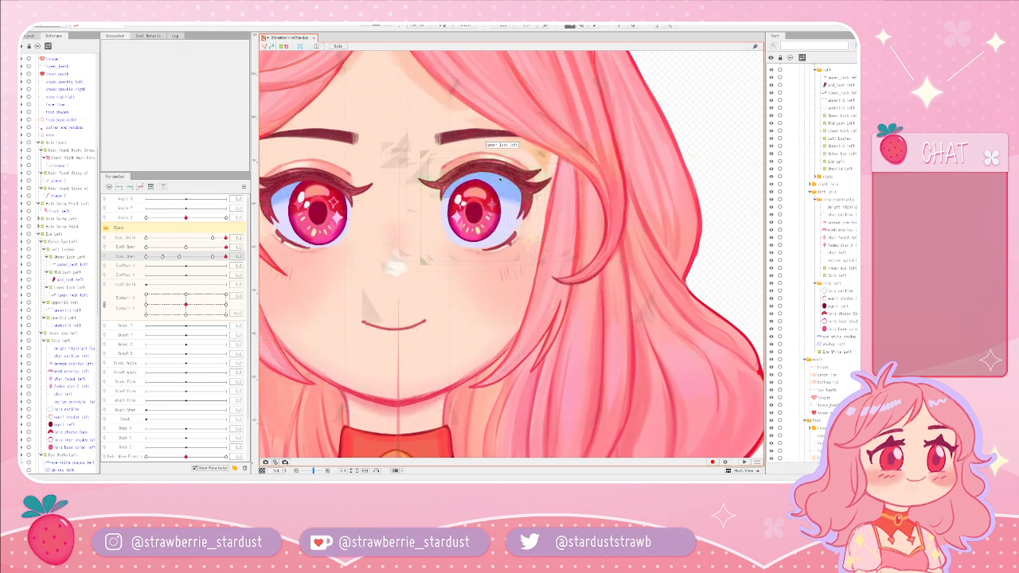
- Return the EyeL Open parameter to its normal open key just below the maximum
mouse_move(226, 257)
mouse_down()
mouse_move(106, 257)
mouse_move(233, 257)
mouse_move(119, 257)
mouse_move(229, 269)
mouse_up()
click(270, 255)
mouse_move(186, 304)
mouse_down()
mouse_move(176, 311)
mouse_move(238, 285)
mouse_move(168, 309)
mouse_move(186, 304)
mouse_up()
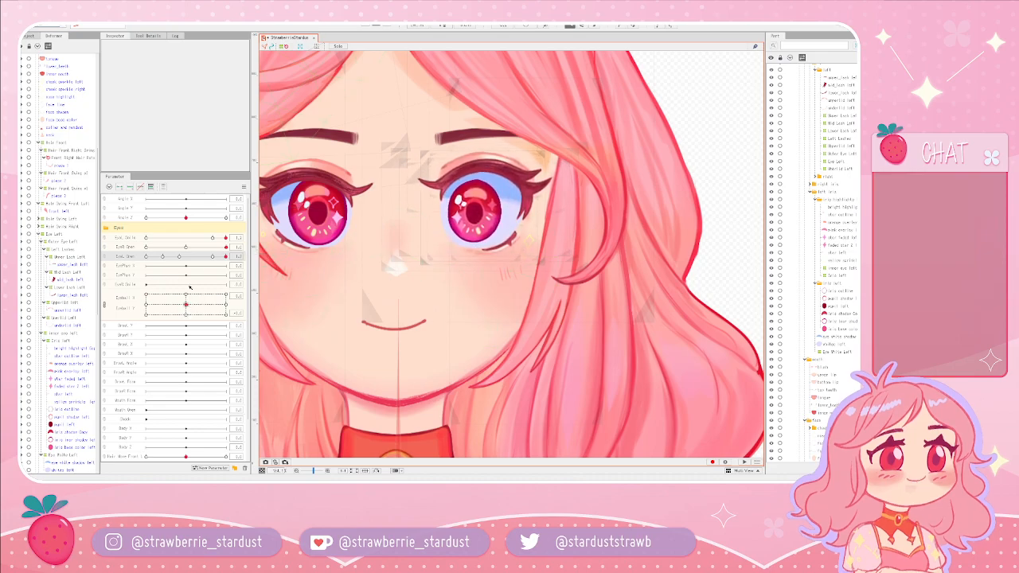
drag(225, 258, 213, 259)
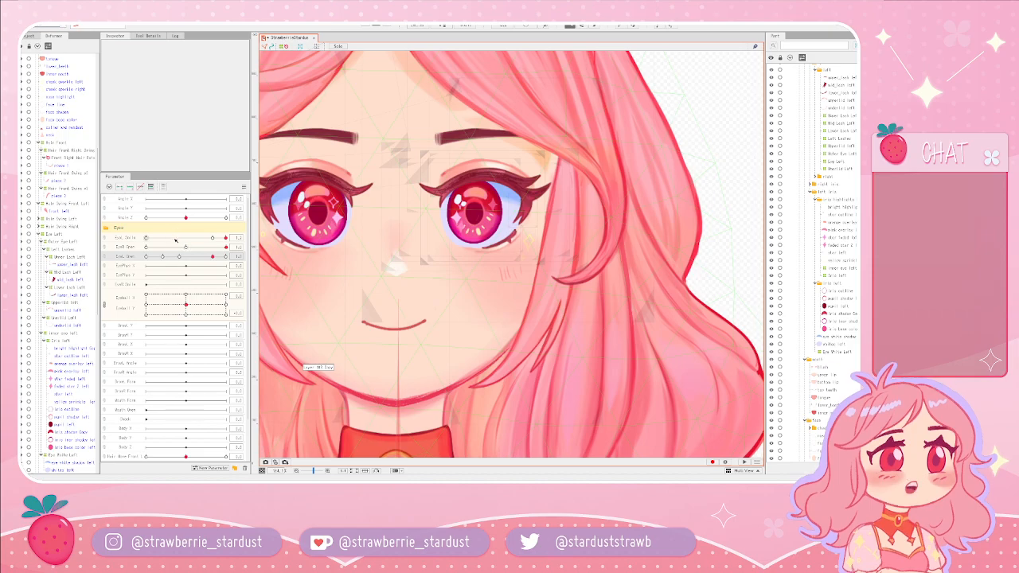
- Lower the EyeL Smile parameter to its minimum and open its Edit Parameter settings
click(146, 238)
click(270, 237)
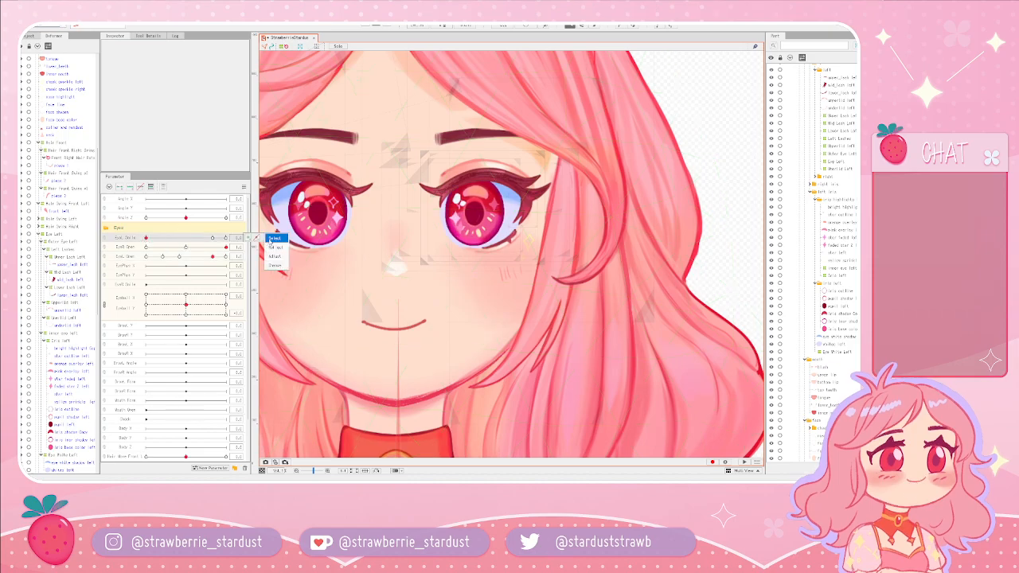
right_click(129, 239)
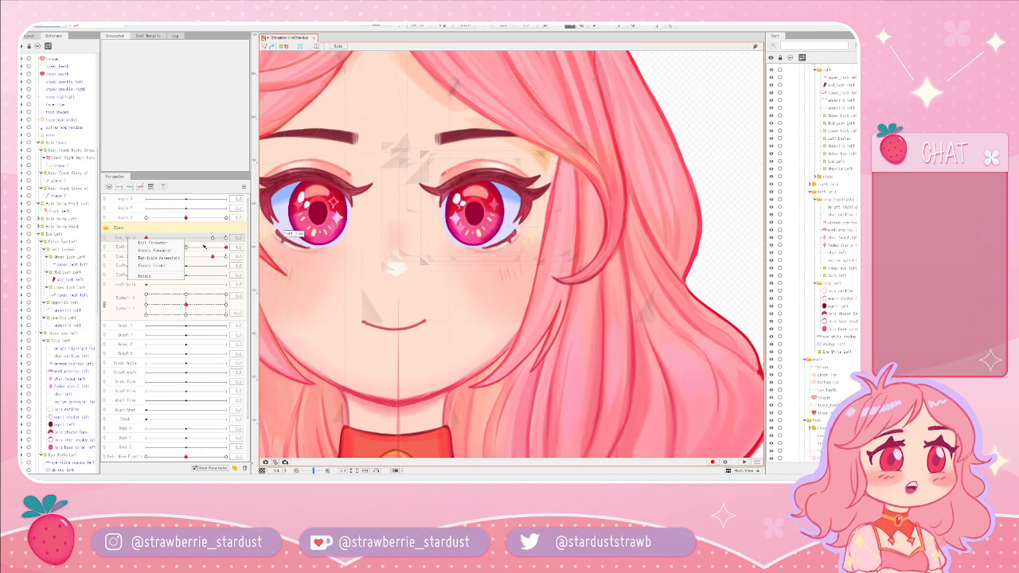
click(145, 244)
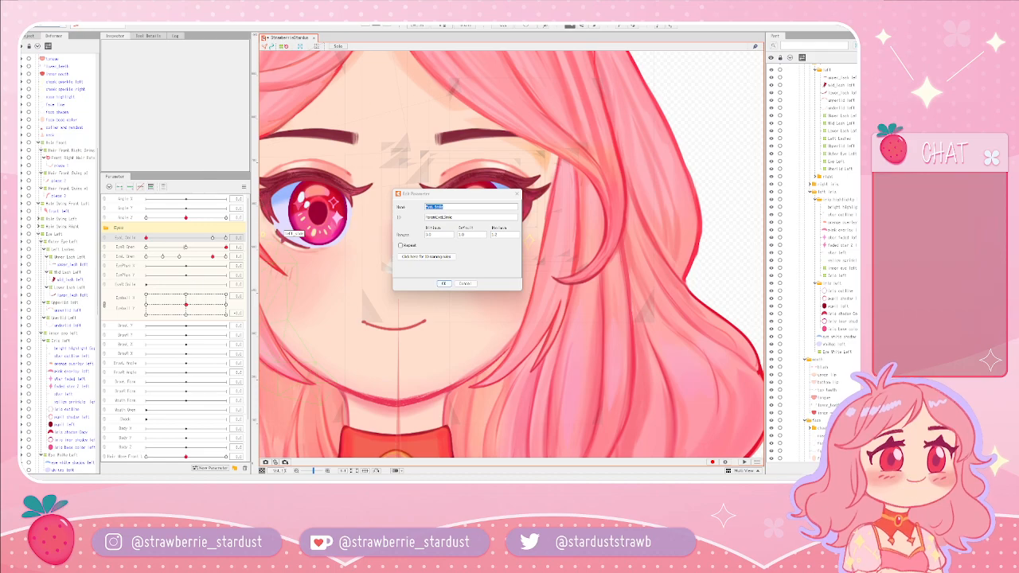
- Switch to the browser and consult the eye entries in the Cubism Editor Manual's Standard parameter list
mouse_move(422, 485)
drag(24, 238, 438, 23)
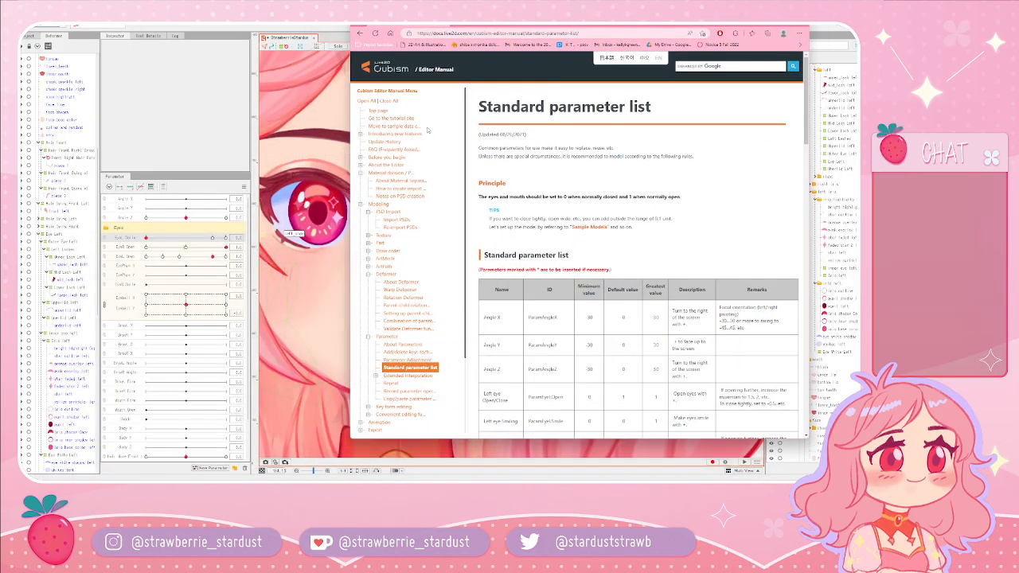
scroll(539, 230, down, 5)
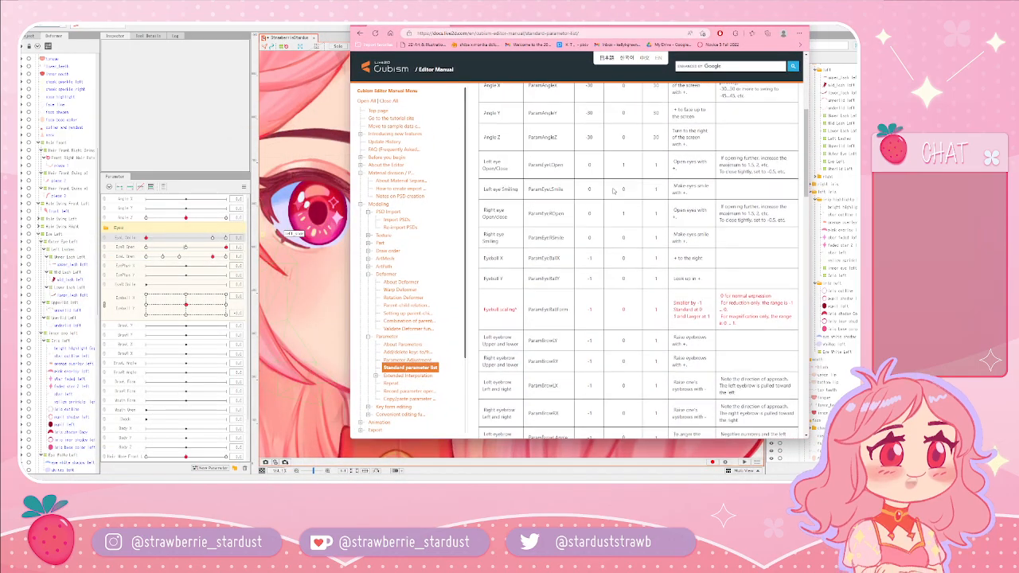
drag(560, 29, 325, 46)
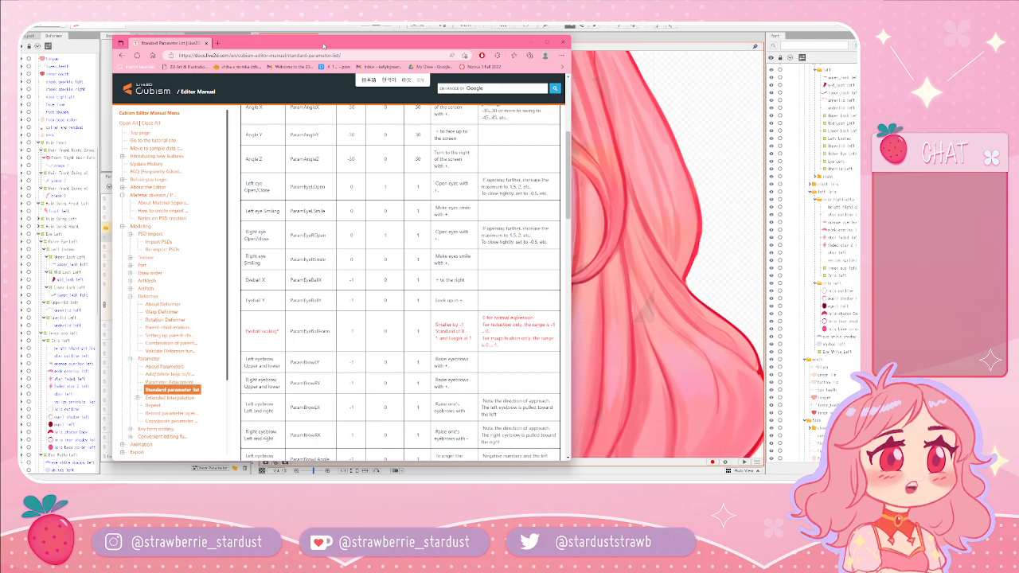
- Review the remaining entries of the Standard parameter list and move the browser window out of the way of the model
scroll(478, 226, down, 5)
scroll(478, 227, down, 6)
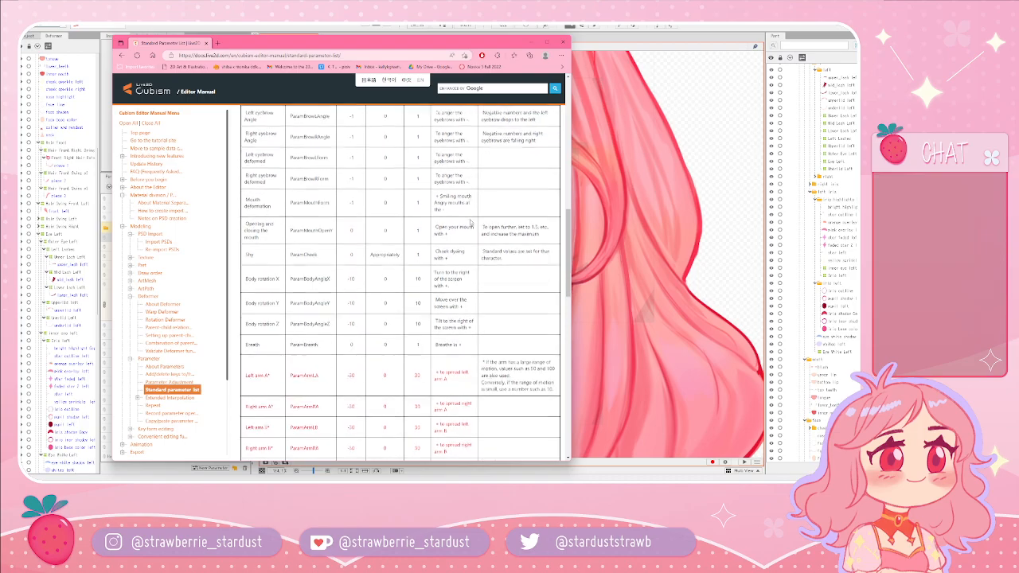
scroll(471, 223, down, 3)
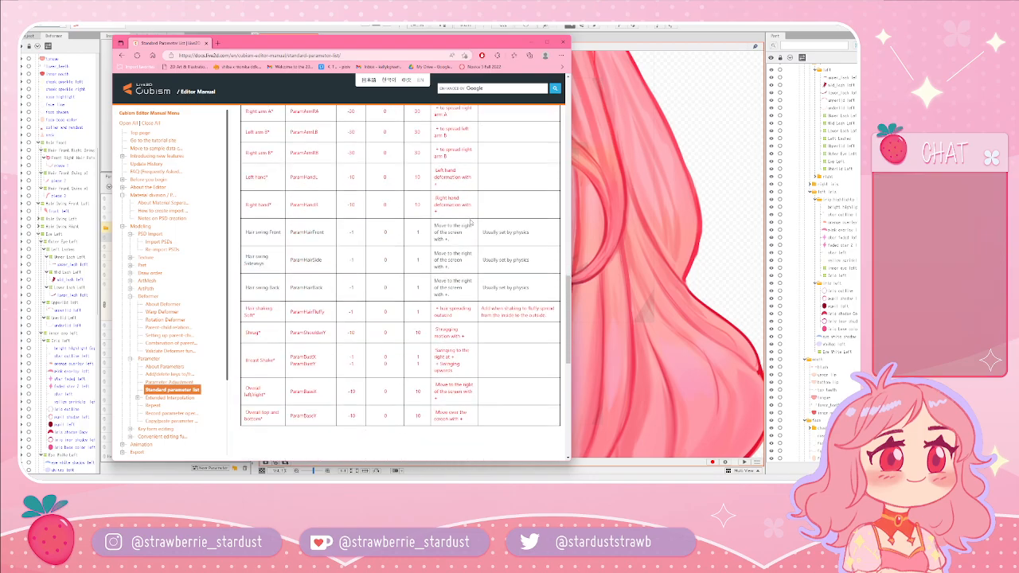
scroll(460, 223, up, 4)
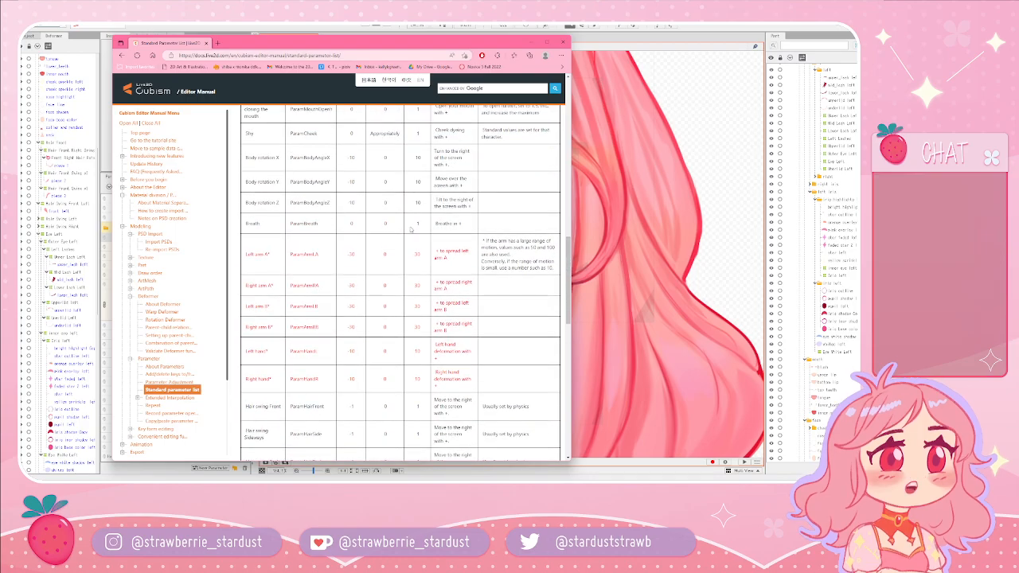
scroll(385, 235, up, 9)
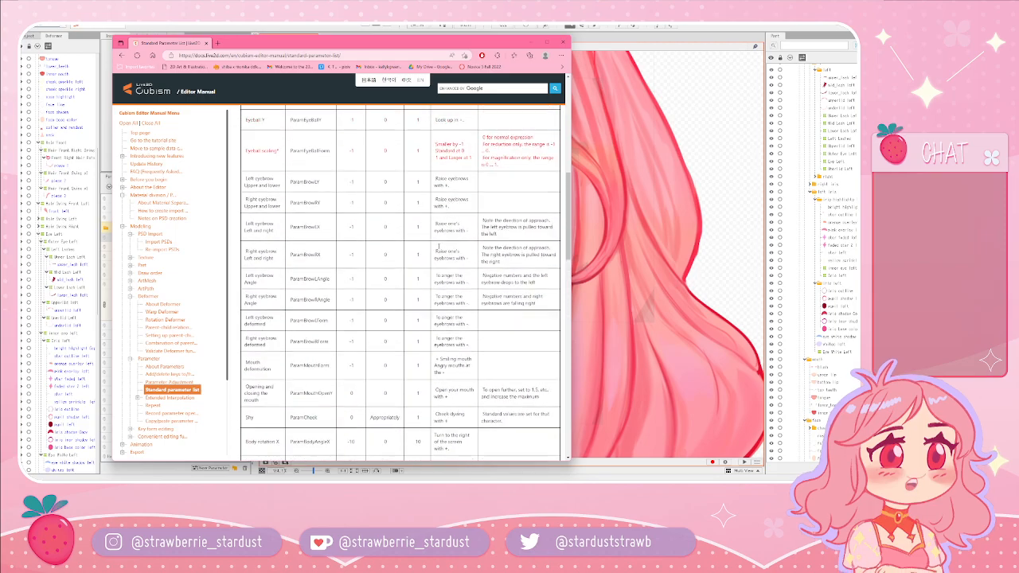
scroll(448, 220, up, 4)
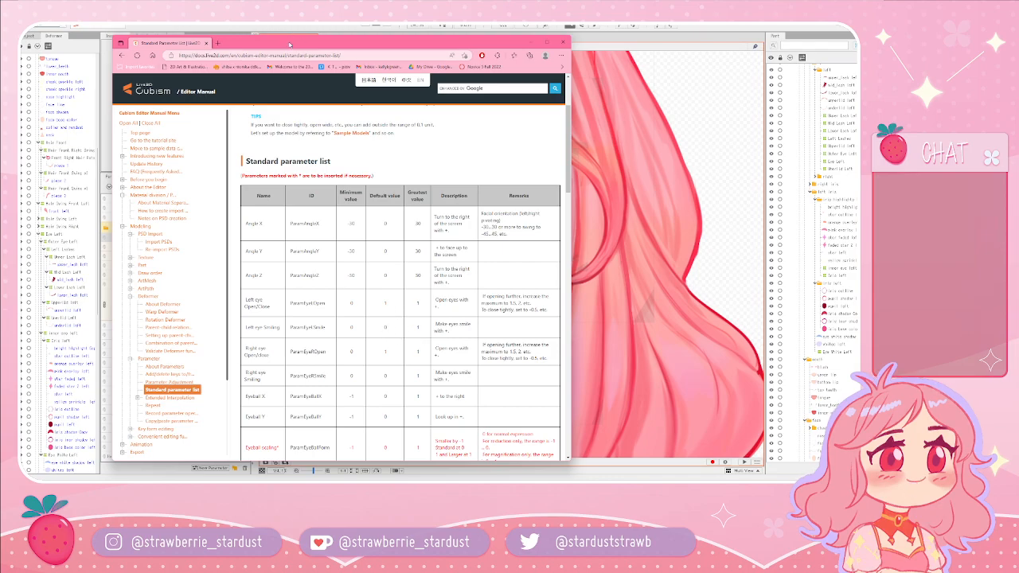
drag(290, 44, 21, 44)
drag(20, 98, 0, 98)
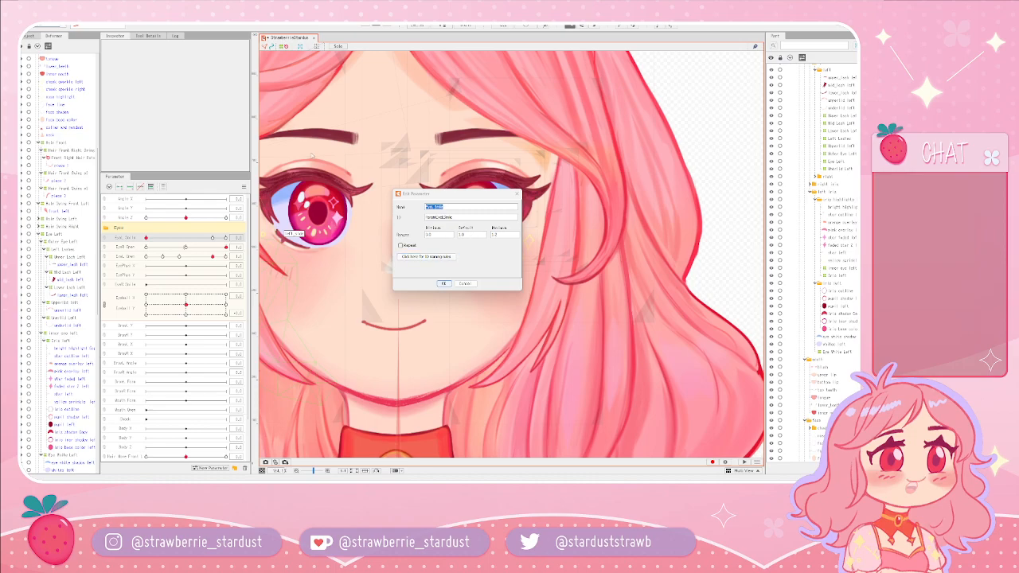
- Set the EyeL Smile parameter's default value to 0.0 and close its settings
click(453, 194)
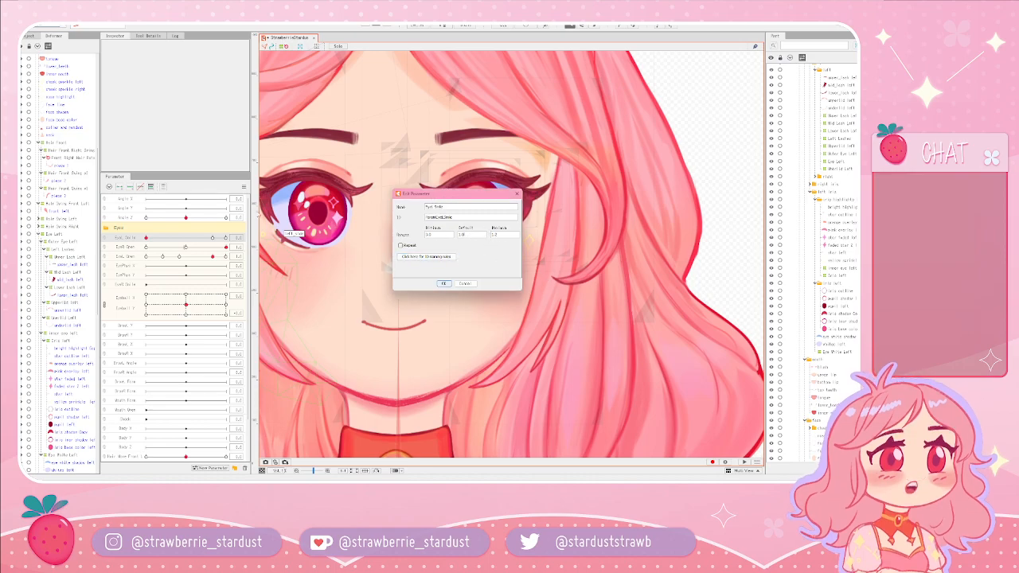
double_click(472, 235)
text(0)
text(.0)
click(466, 283)
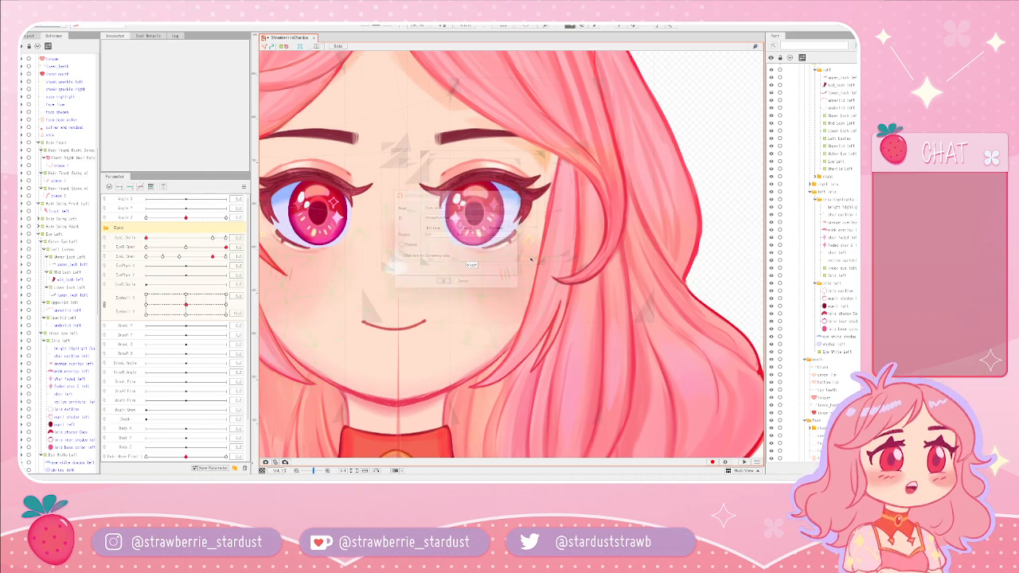
- Set the parameter directly below EyeL Smile to its middle key and step EyeL Smile through its keys to the maximum
click(206, 238)
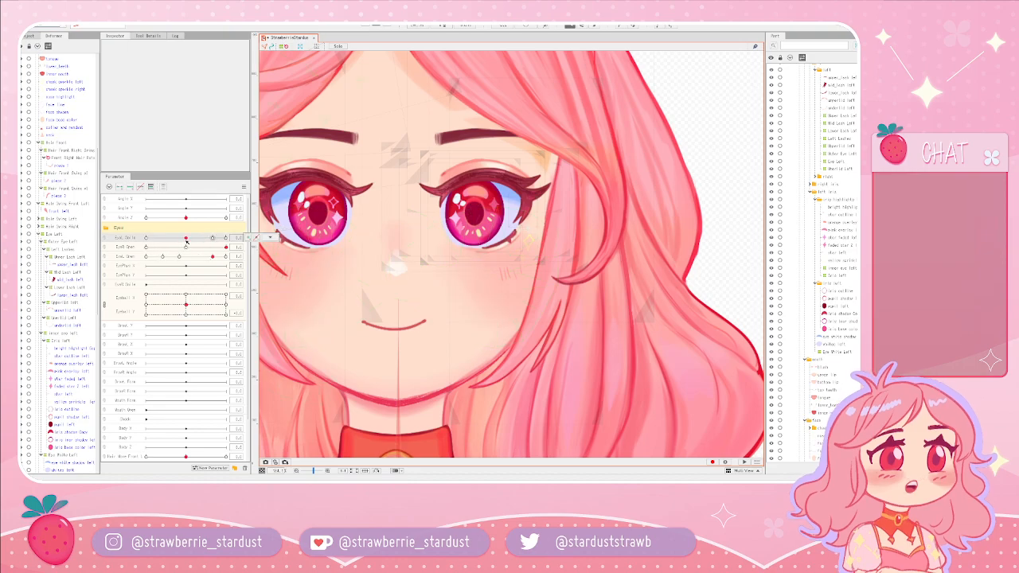
click(186, 247)
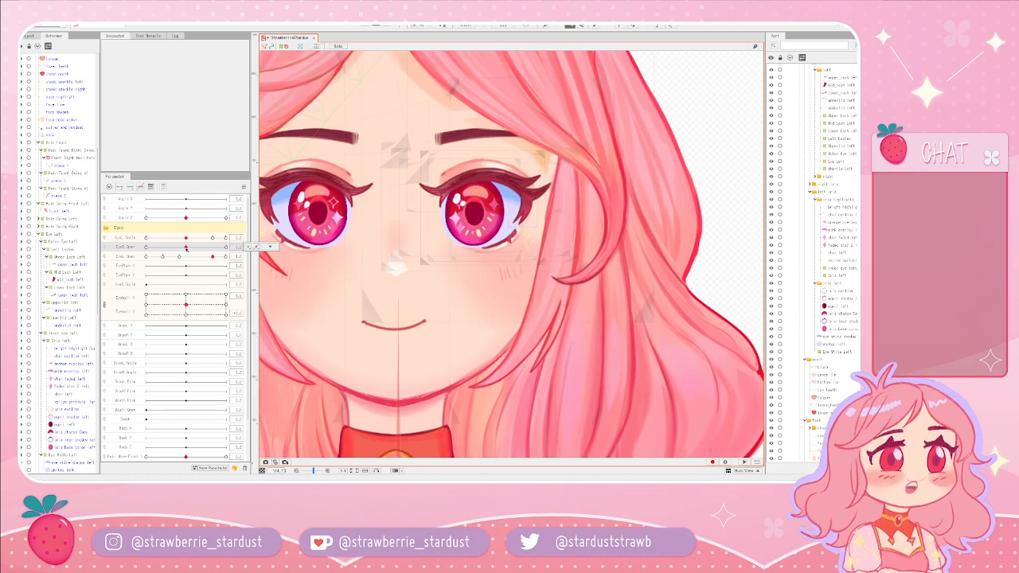
click(186, 238)
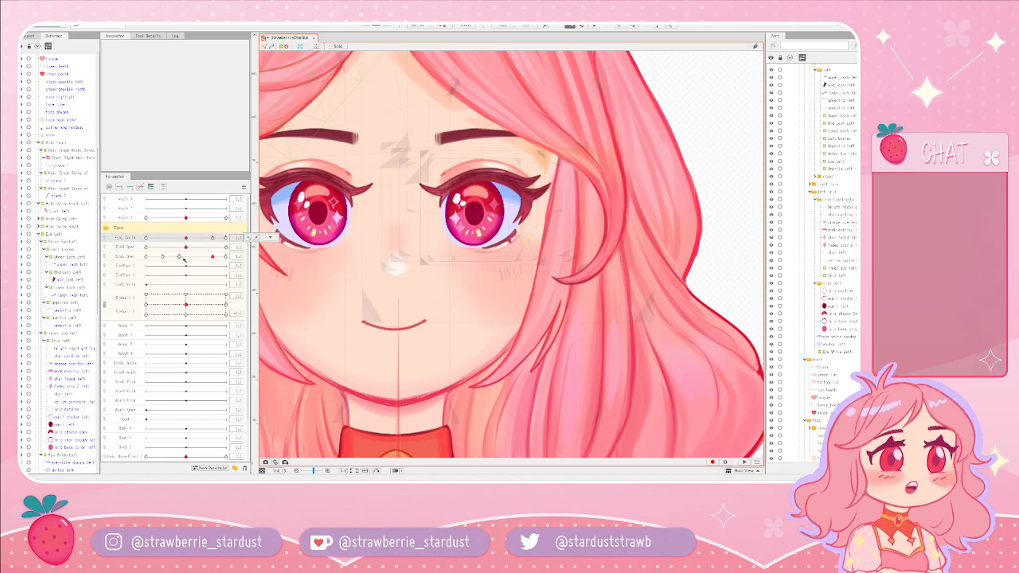
click(183, 257)
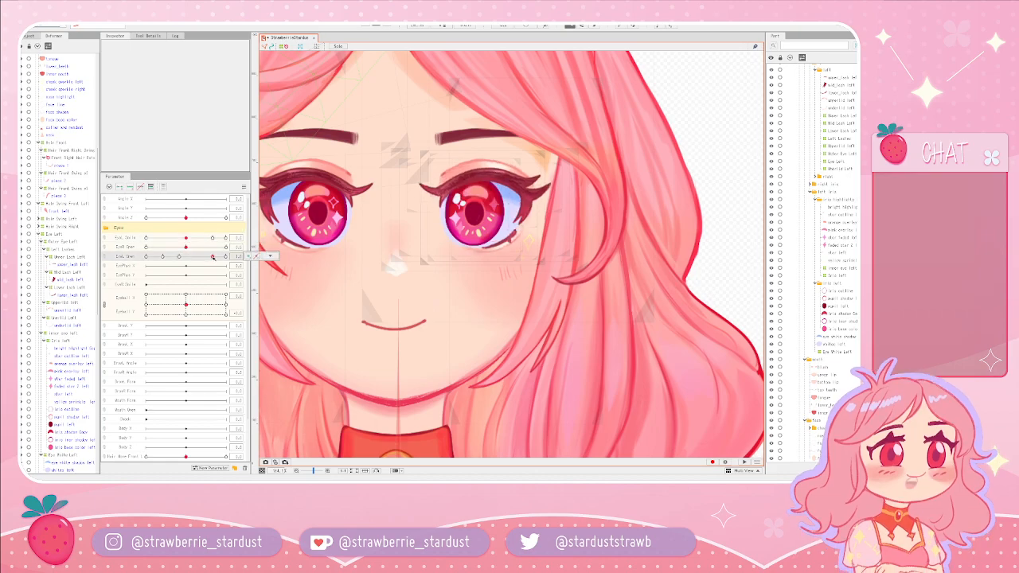
click(213, 239)
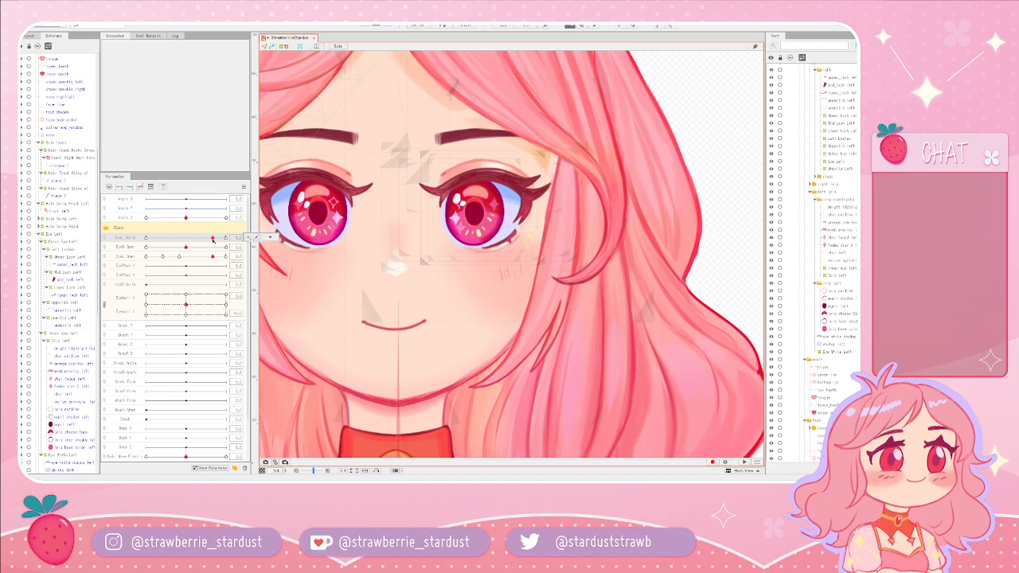
mouse_move(214, 239)
mouse_down()
mouse_move(226, 239)
mouse_move(213, 242)
mouse_up()
drag(213, 242, 230, 239)
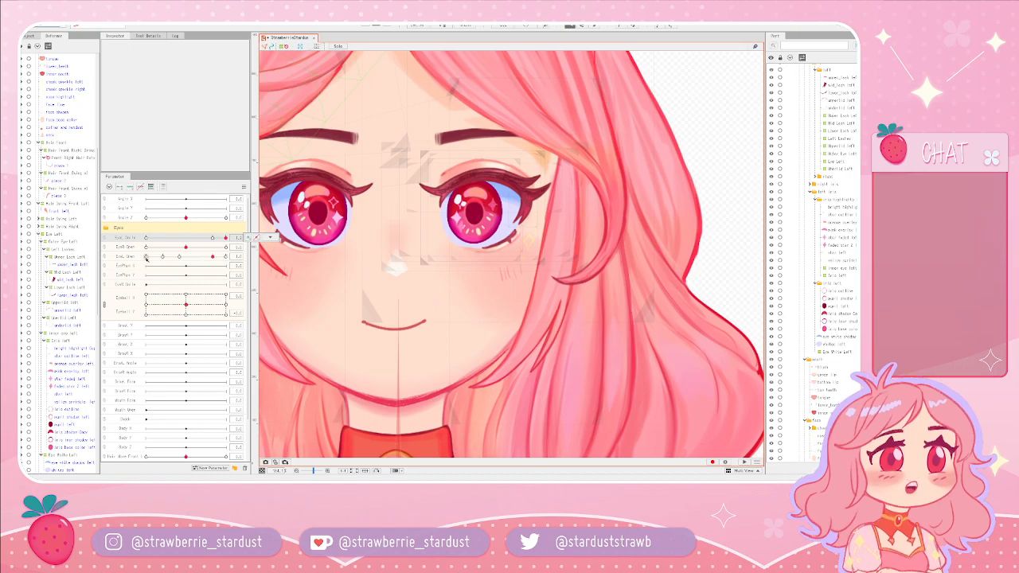
- Try to change the EyeL Smile parameter's maximum value, accepting keyforms outside the range
click(270, 237)
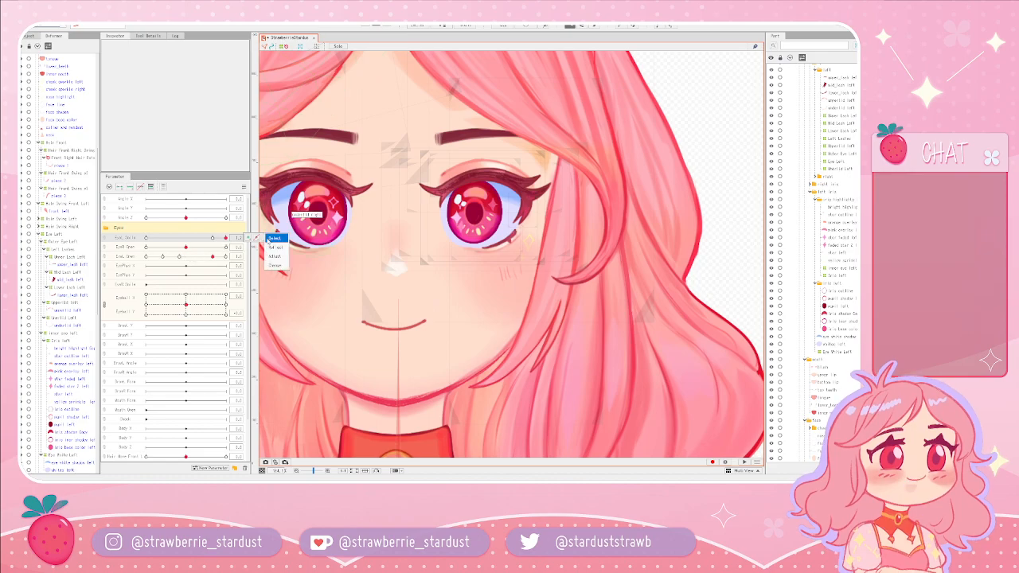
right_click(127, 238)
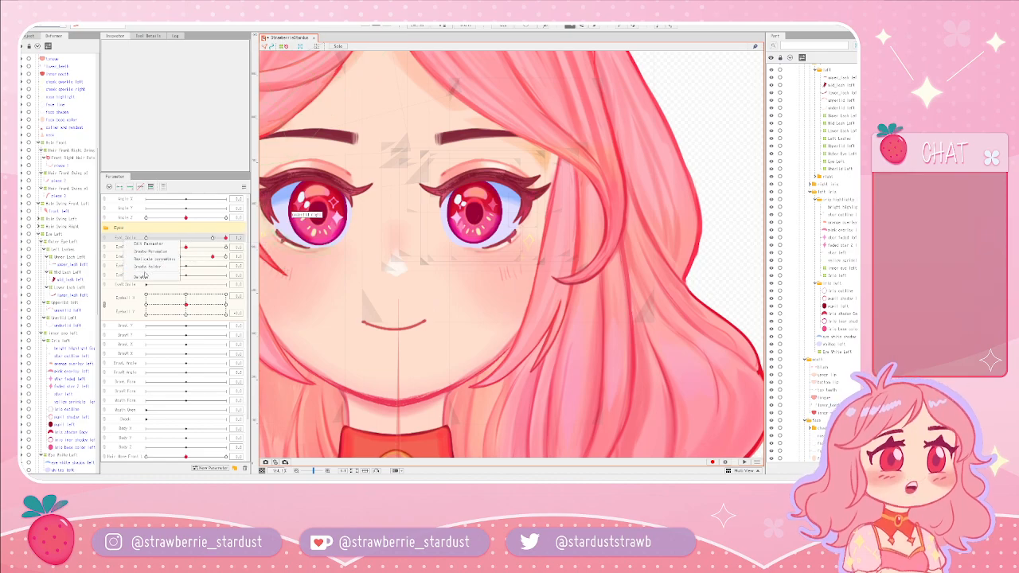
click(152, 243)
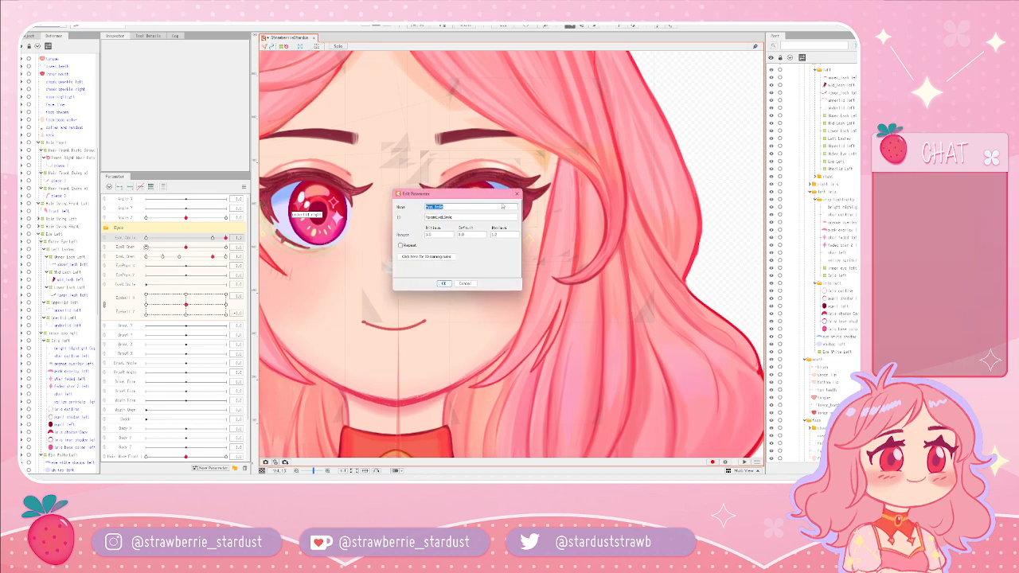
click(500, 236)
click(447, 285)
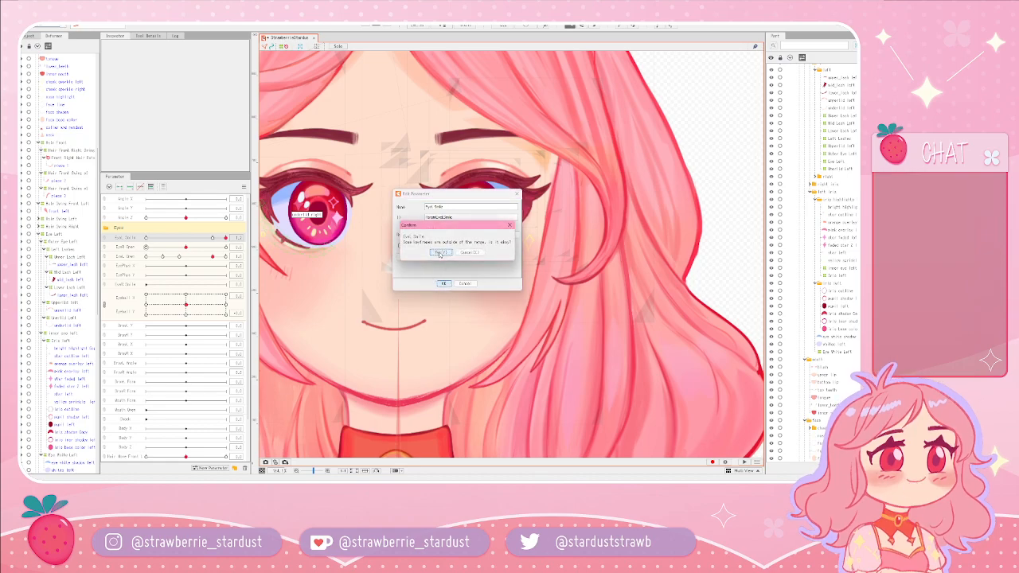
click(439, 253)
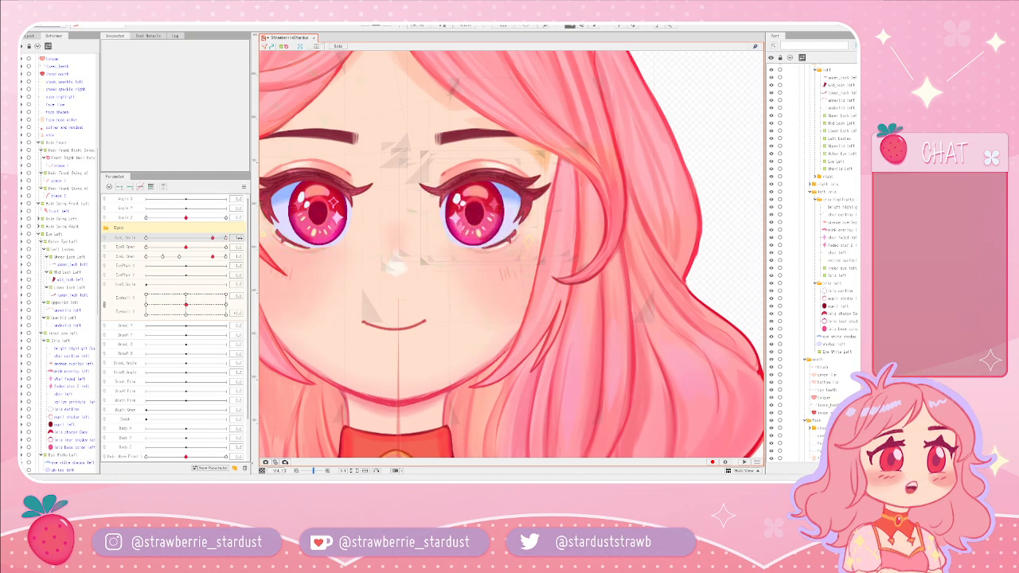
- Try to adjust the EyeL Smile key values at the maximum without any objects selected
click(255, 238)
click(257, 239)
click(256, 239)
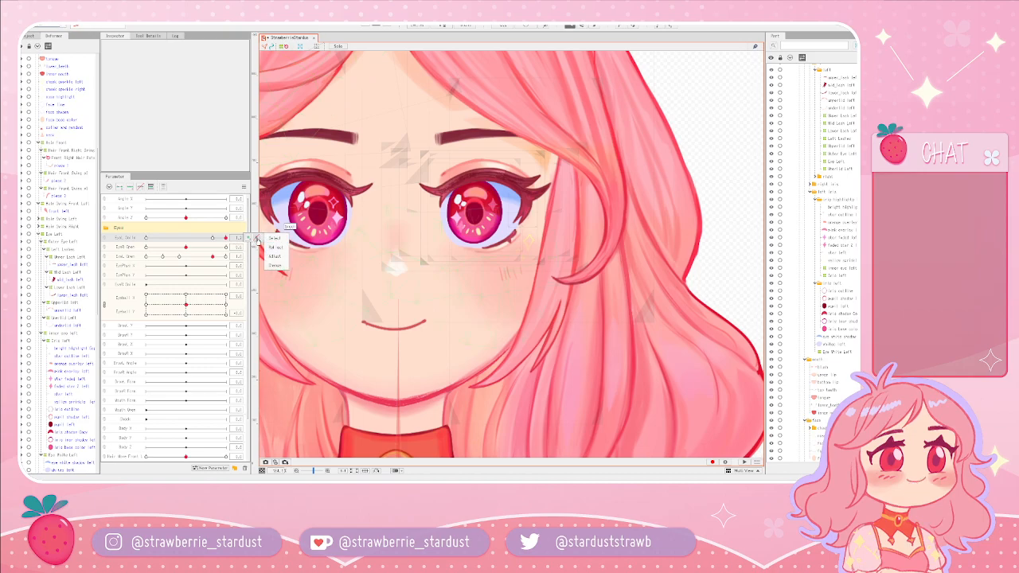
click(275, 256)
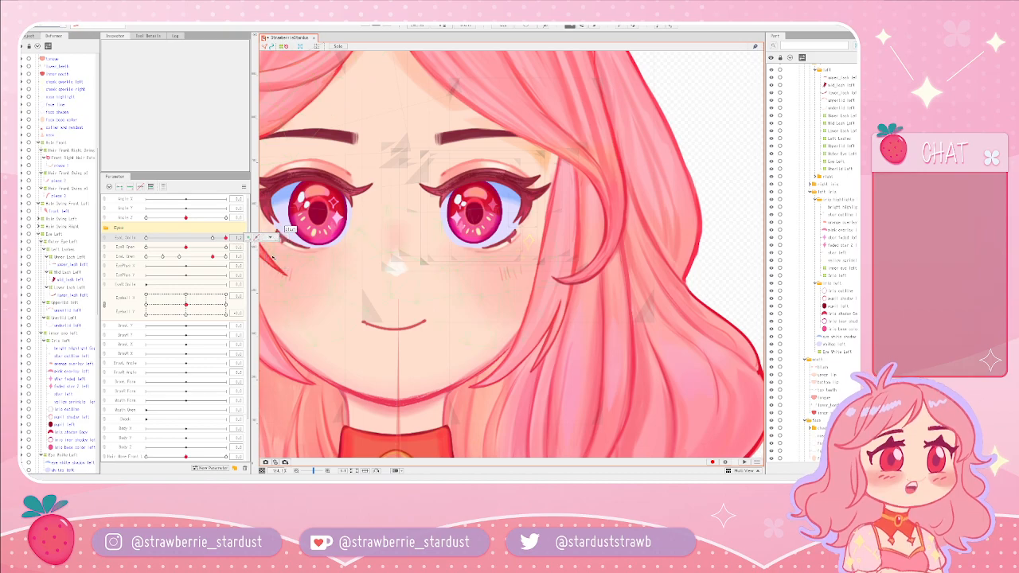
click(256, 238)
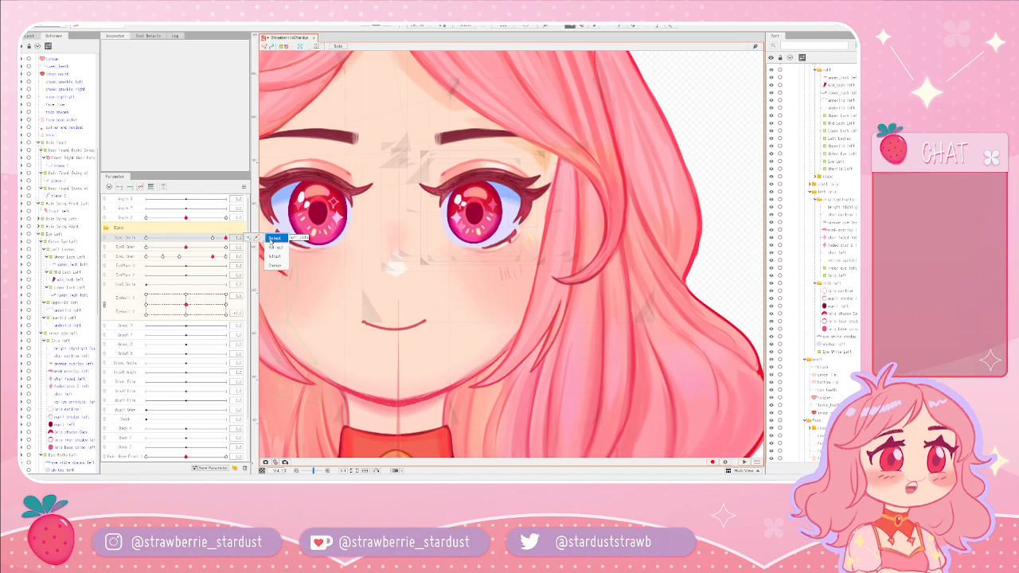
click(275, 257)
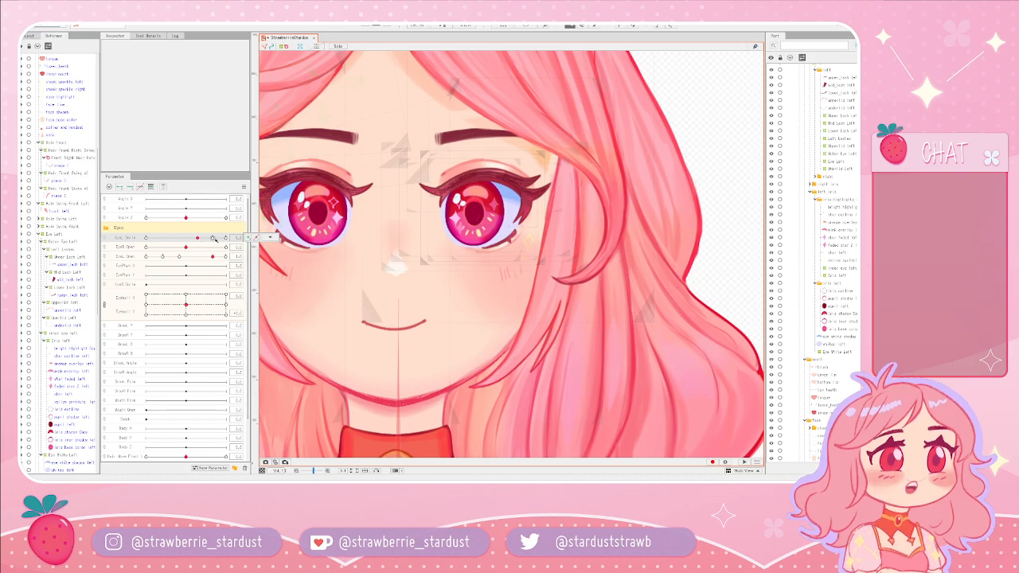
click(268, 238)
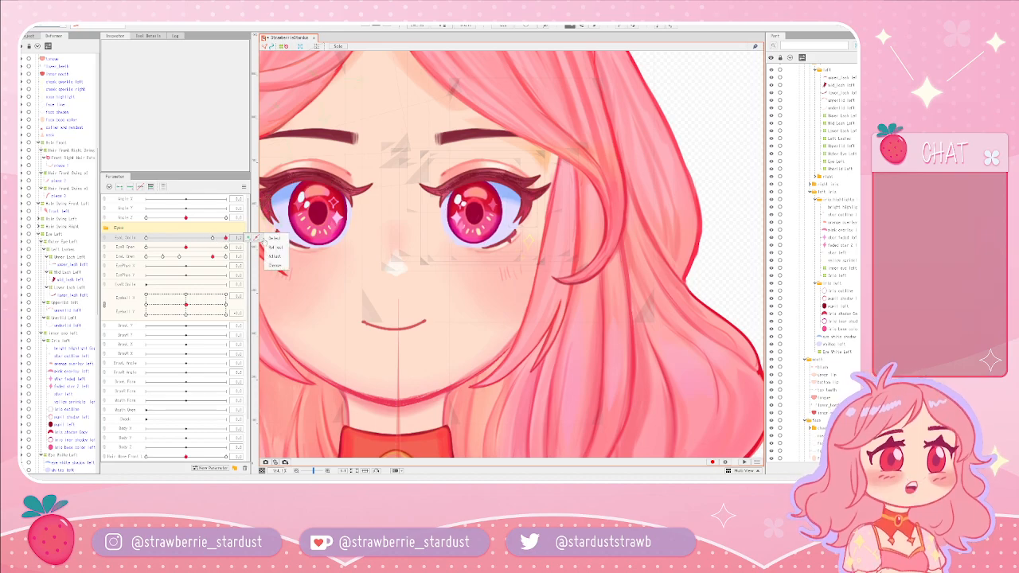
click(275, 266)
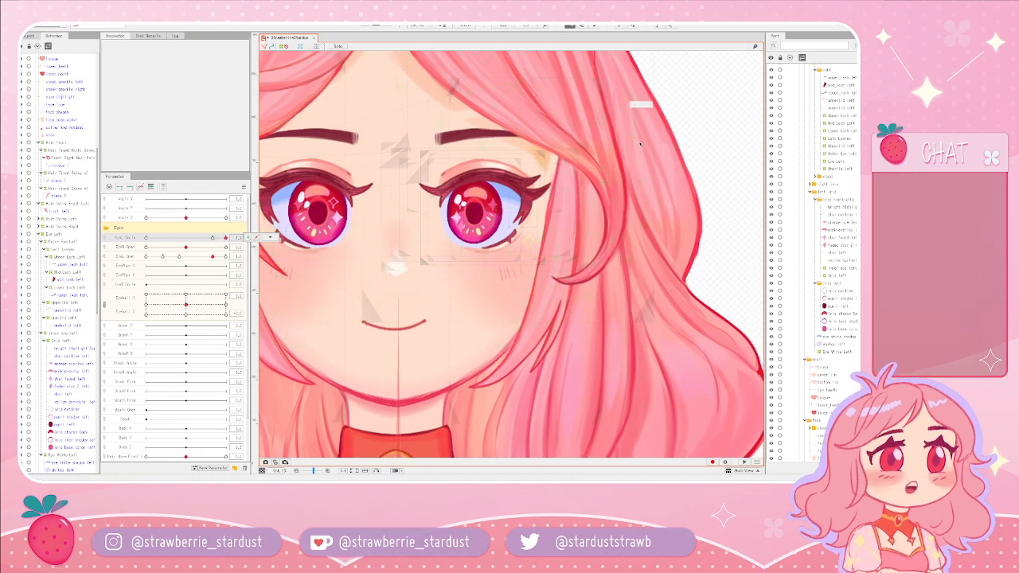
- Check the EyeL Smile parameter's range settings and close them without changes
click(157, 238)
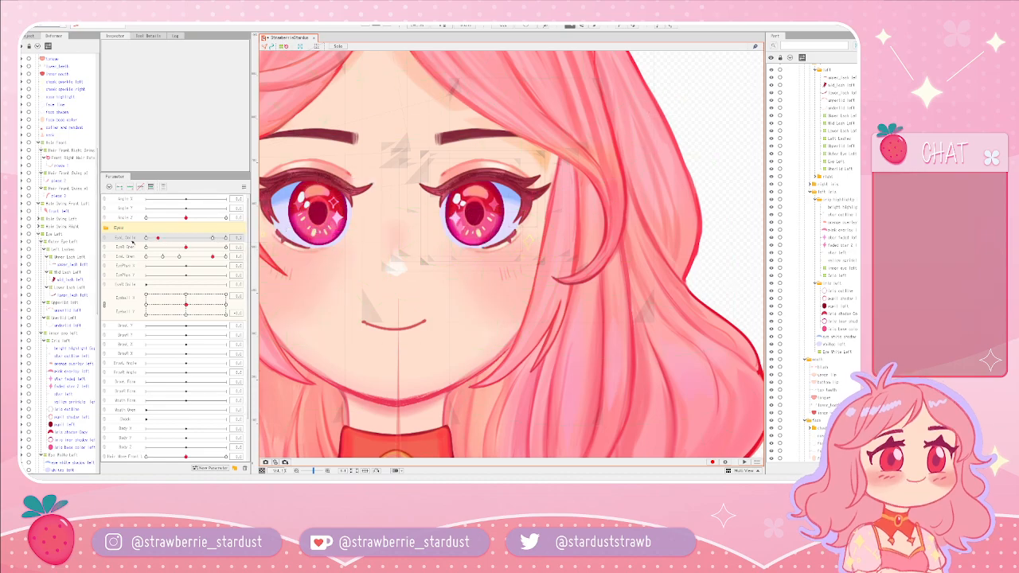
right_click(119, 240)
click(151, 246)
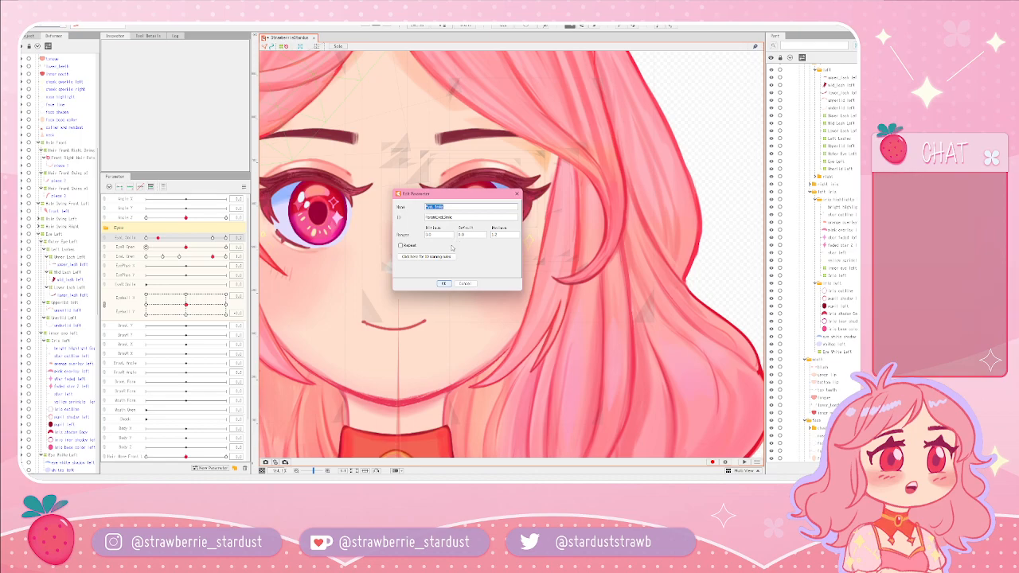
click(466, 284)
- Select the objects keyed to EyeL Smile at its maximum and adjust the highest key's value to 1
click(226, 238)
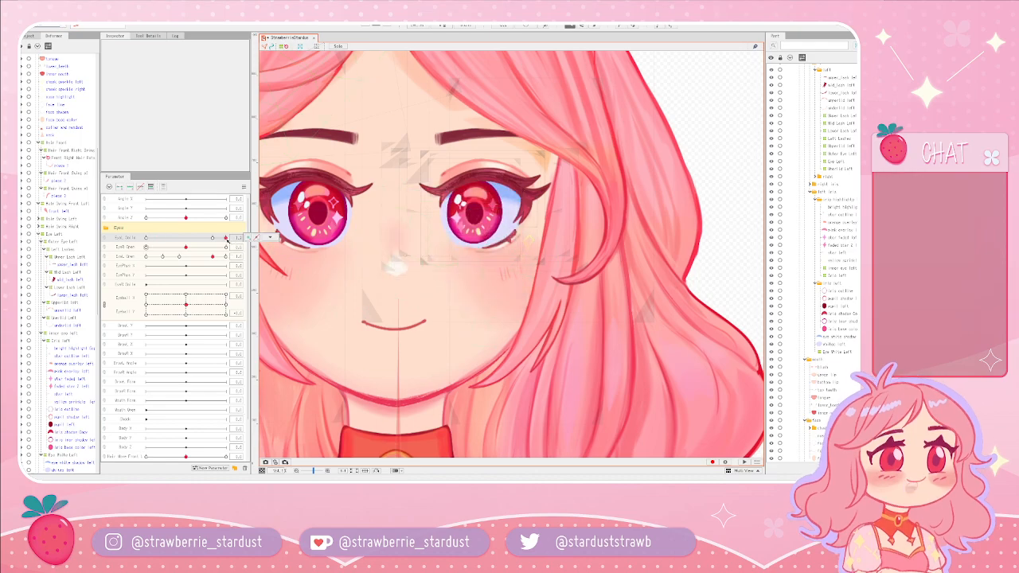
click(271, 238)
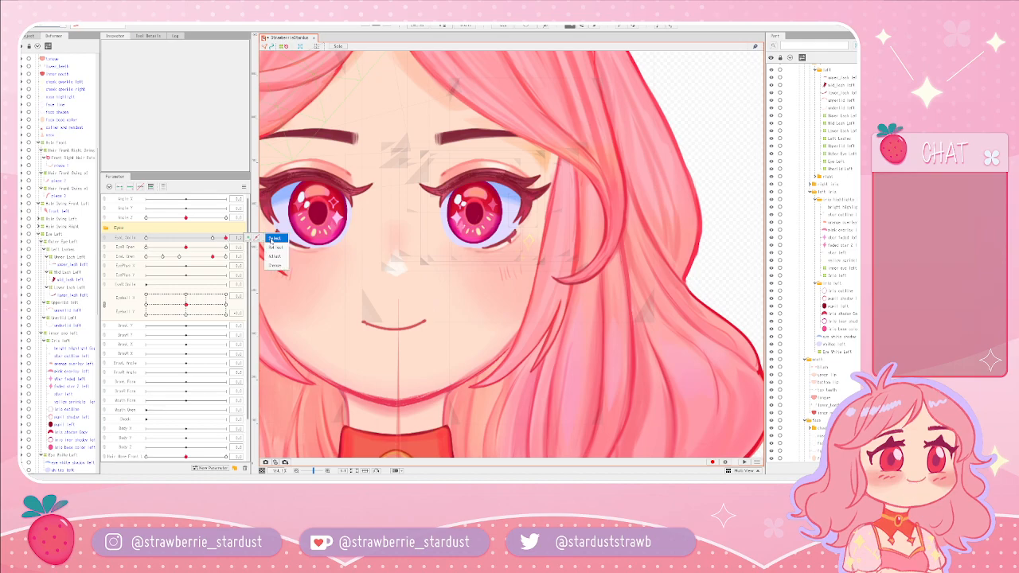
click(271, 240)
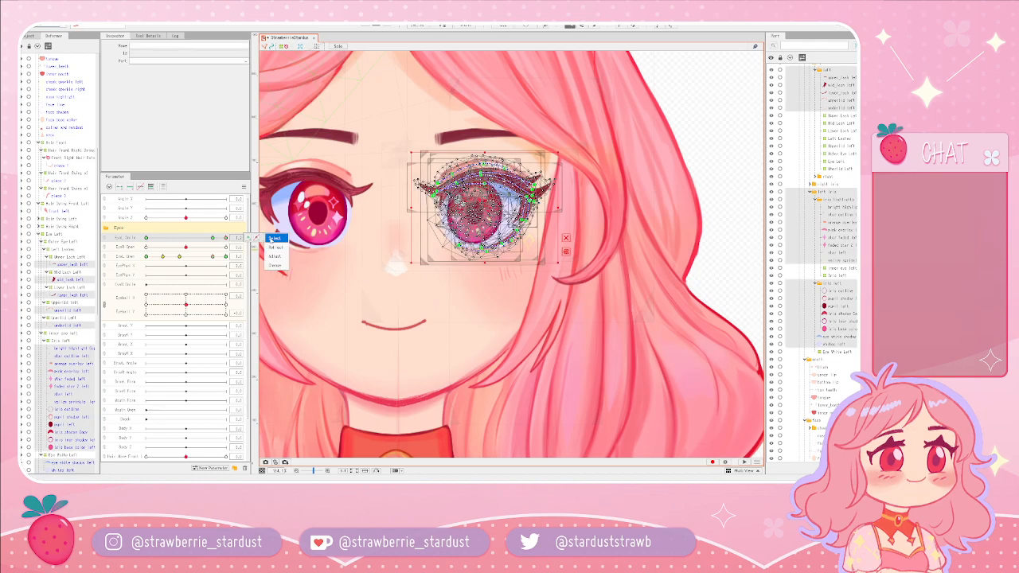
click(274, 258)
drag(452, 199, 383, 212)
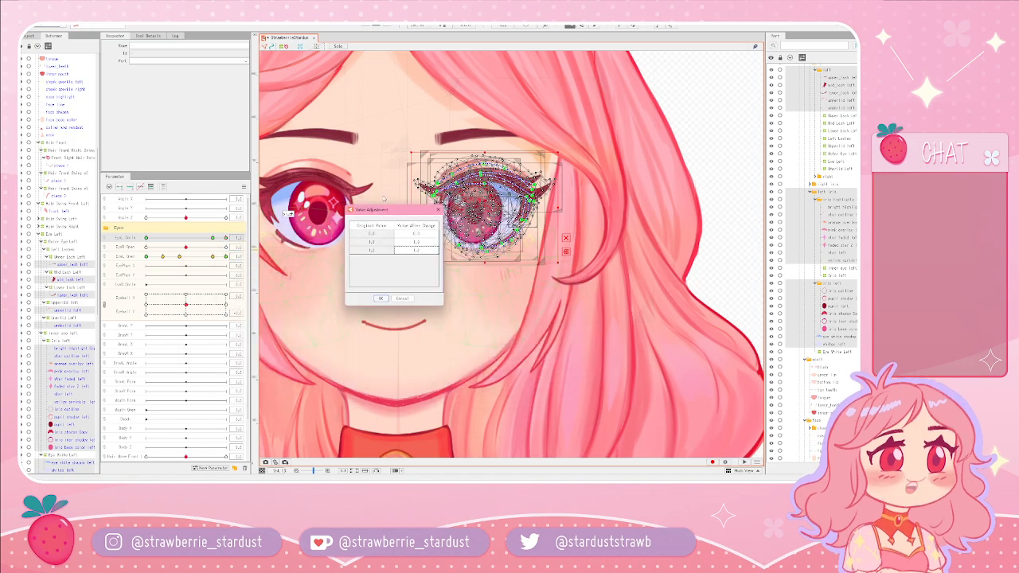
text(1)
click(380, 298)
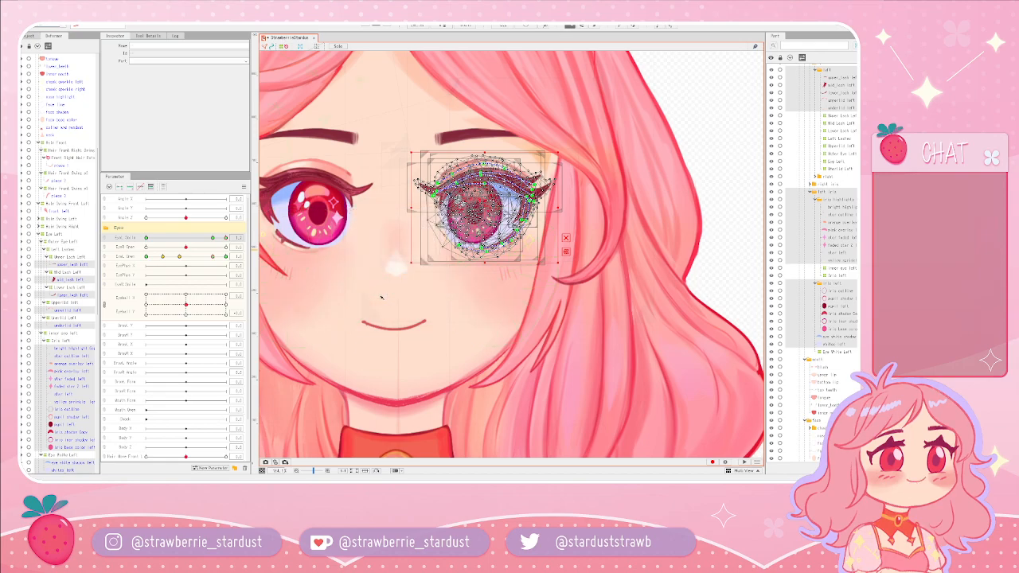
- Preview the EyeL Smile parameter's two highest keys and delete the extra key at its maximum for the selected left-eye objects
click(212, 238)
drag(213, 238, 227, 239)
click(257, 237)
click(257, 238)
click(256, 239)
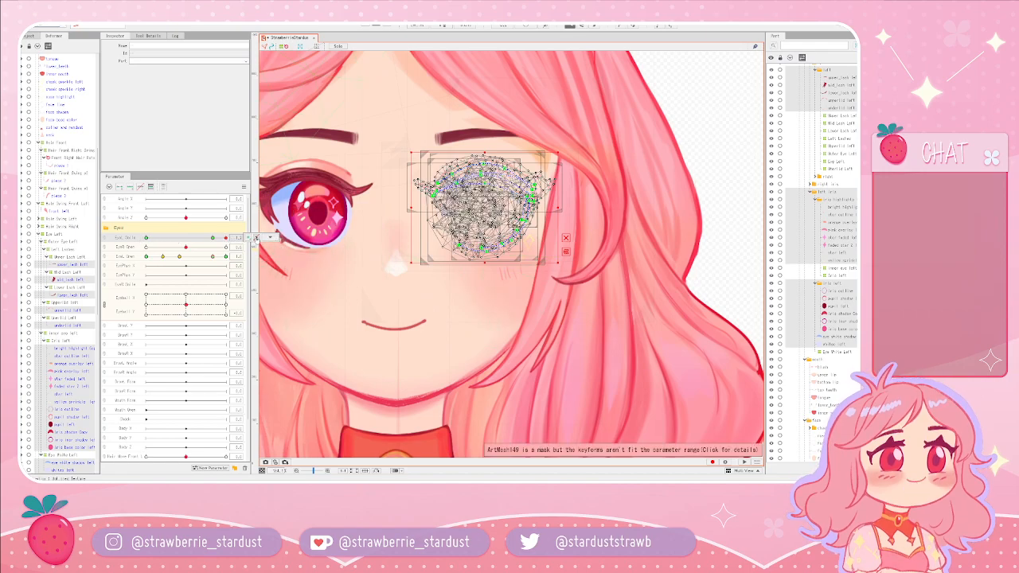
click(256, 239)
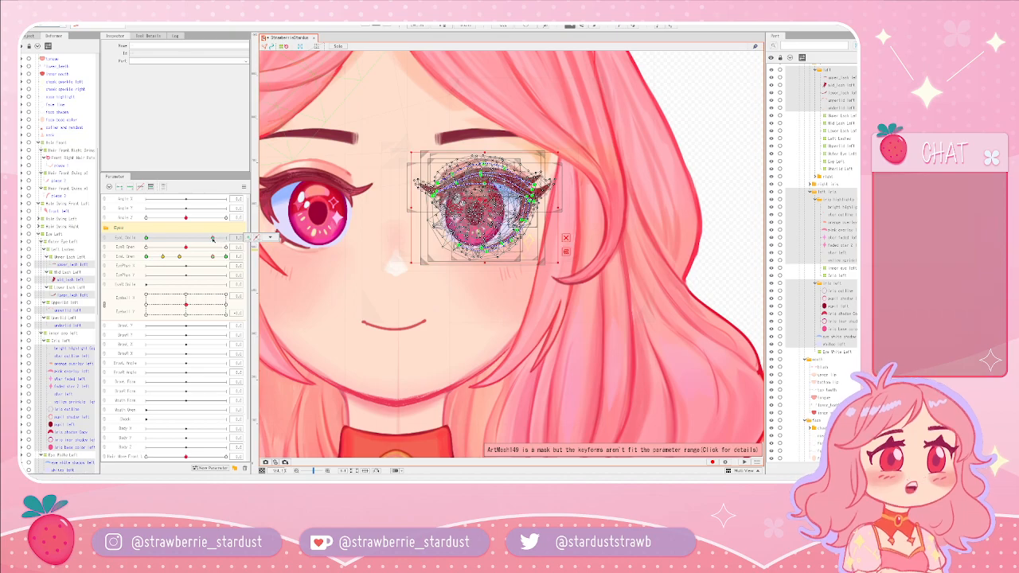
click(257, 238)
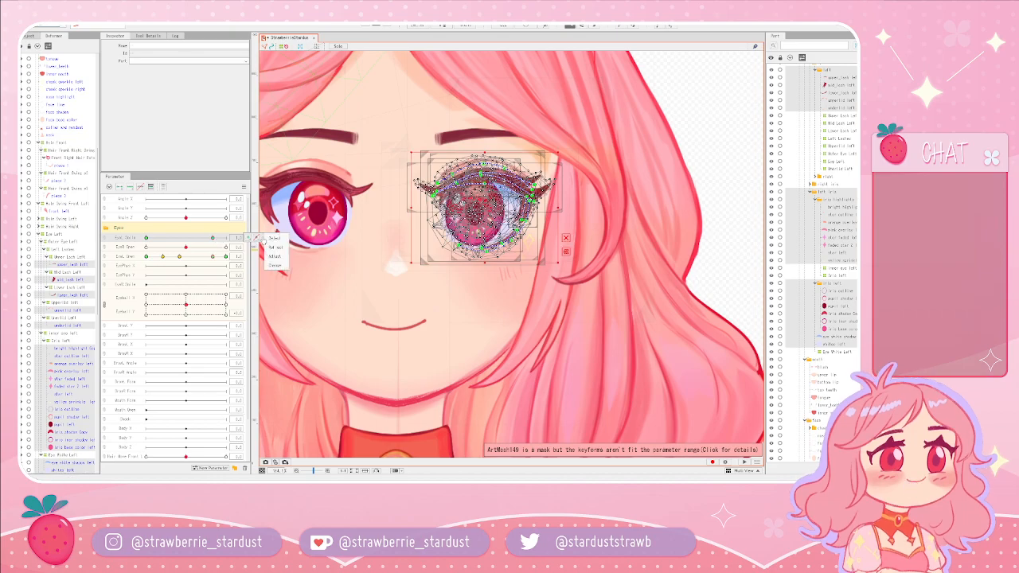
- Edit the EyeL Smile parameter and lower its maximum so the range ends at the highest remaining key
right_click(130, 238)
click(163, 243)
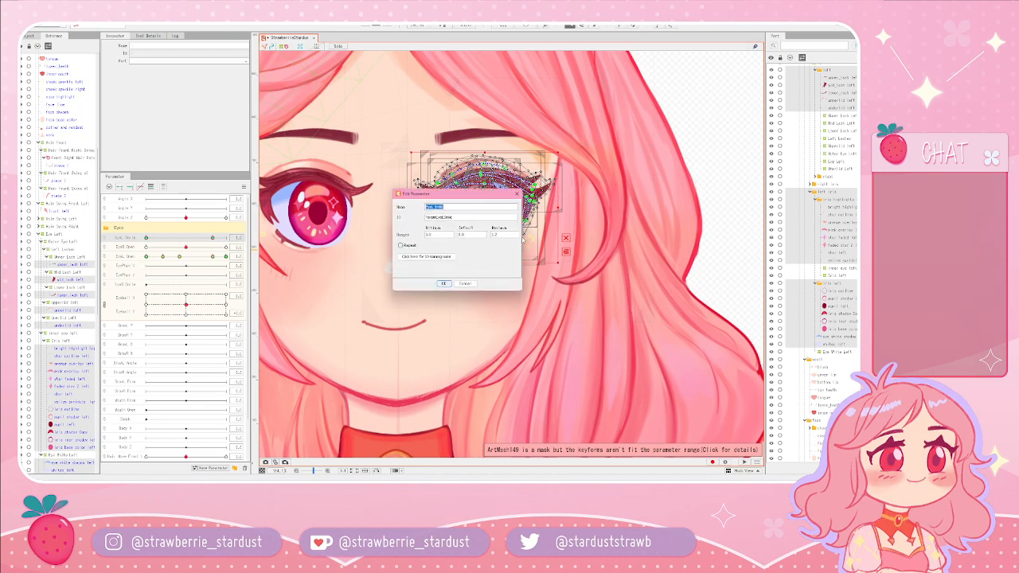
click(511, 236)
click(443, 283)
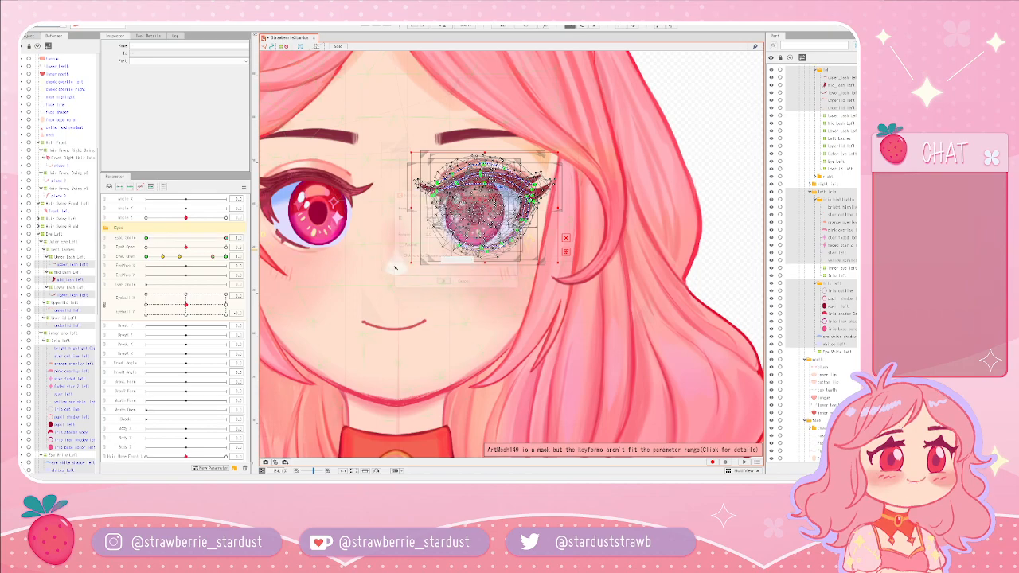
click(200, 239)
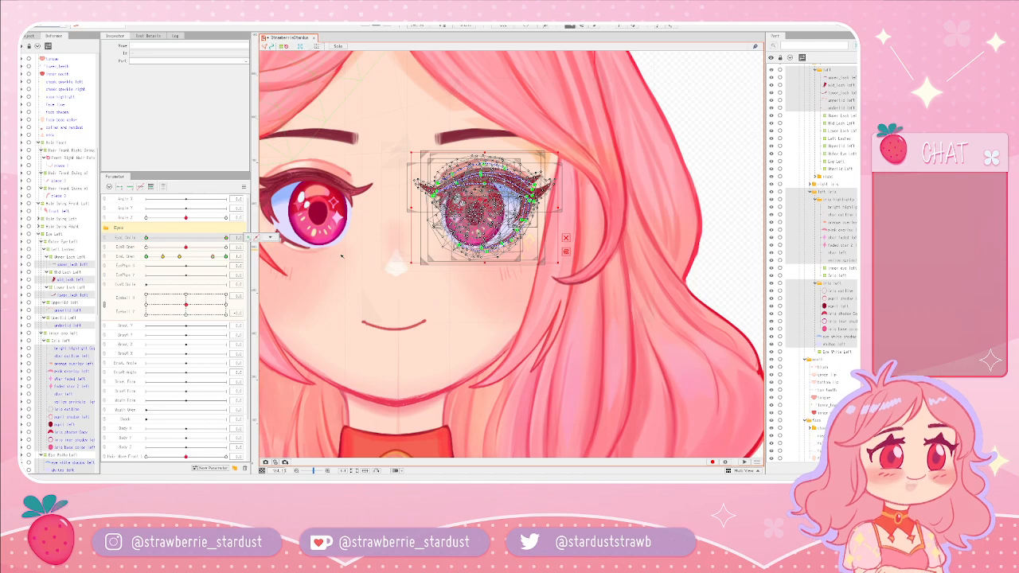
- Select the left eye's lower eyelid mesh to check which parameters it is keyed to
click(428, 317)
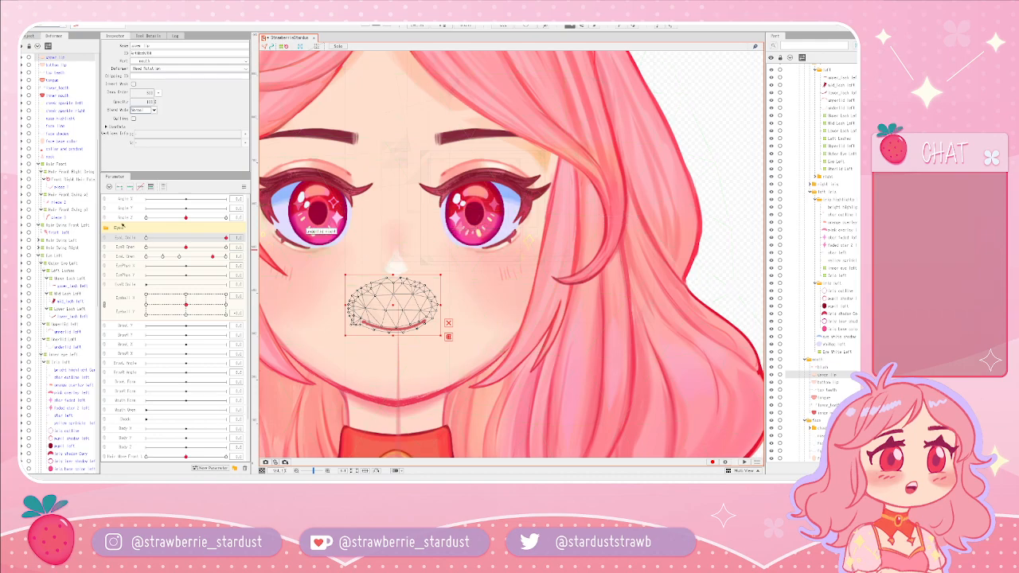
scroll(539, 244, up, 5)
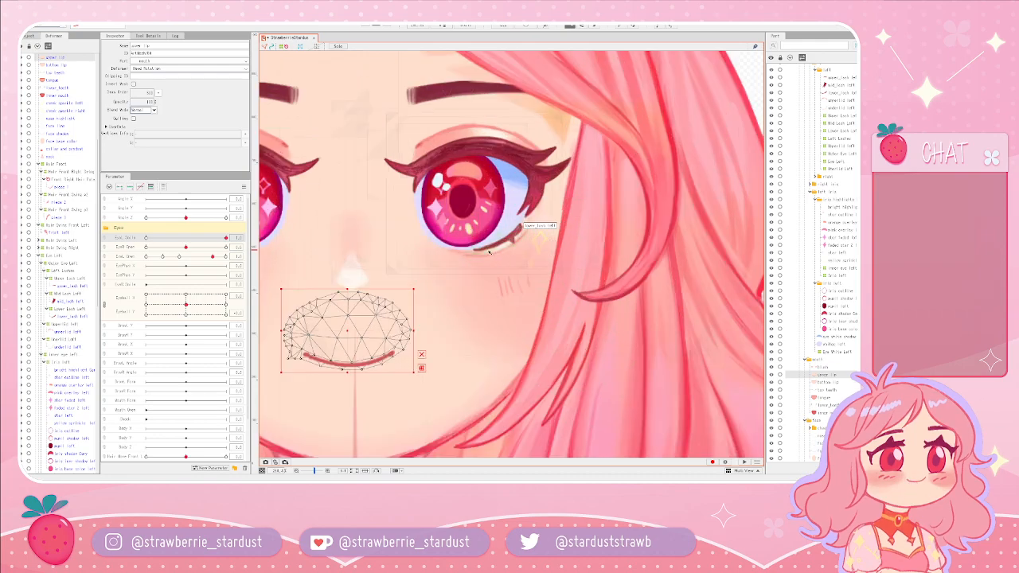
scroll(510, 245, down, 1)
scroll(474, 248, up, 2)
click(474, 248)
scroll(473, 248, down, 3)
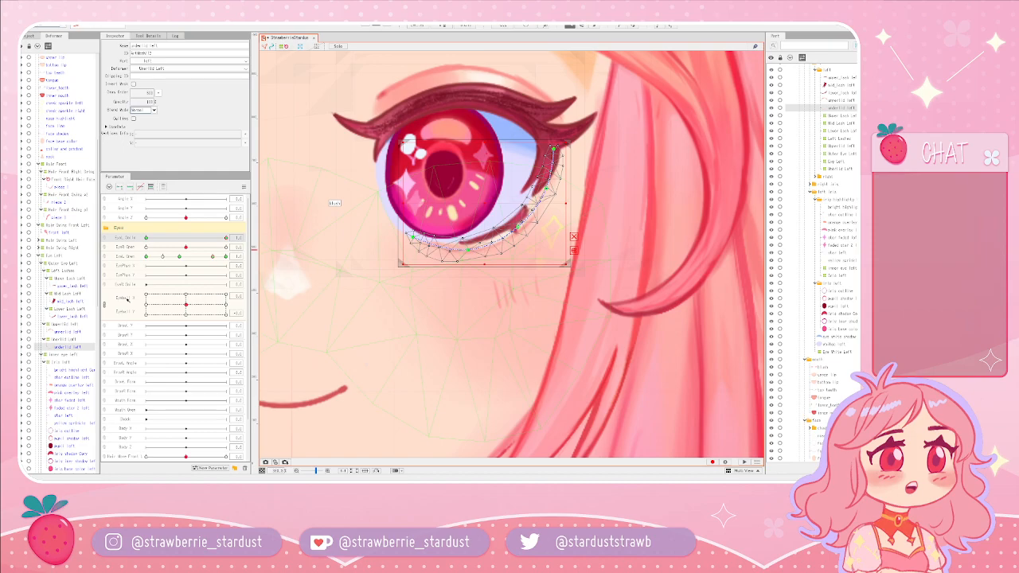
- Select all objects keyed to the EyeL Open parameter
click(128, 300)
click(131, 257)
right_click(134, 257)
right_click(226, 257)
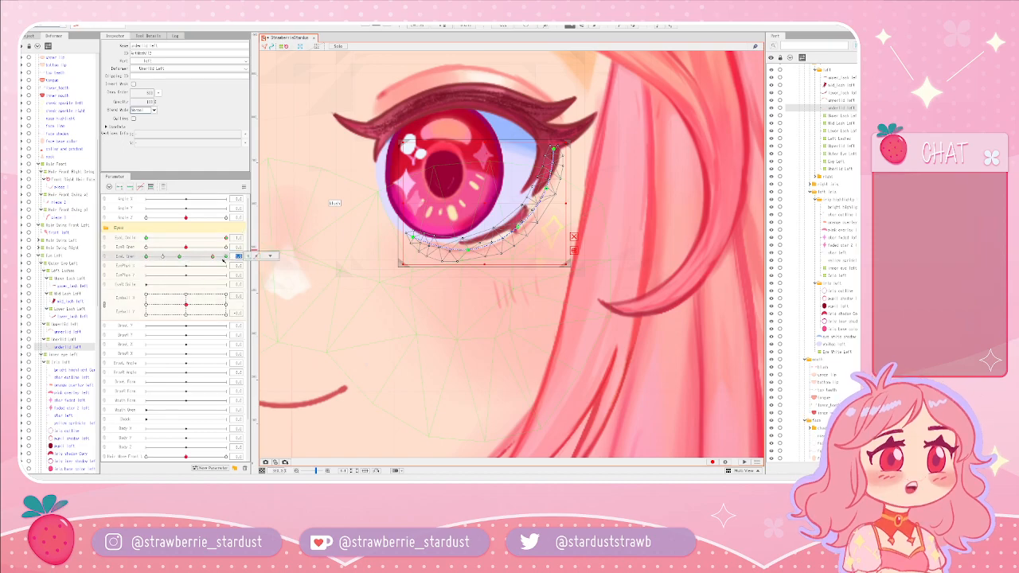
click(255, 257)
click(275, 257)
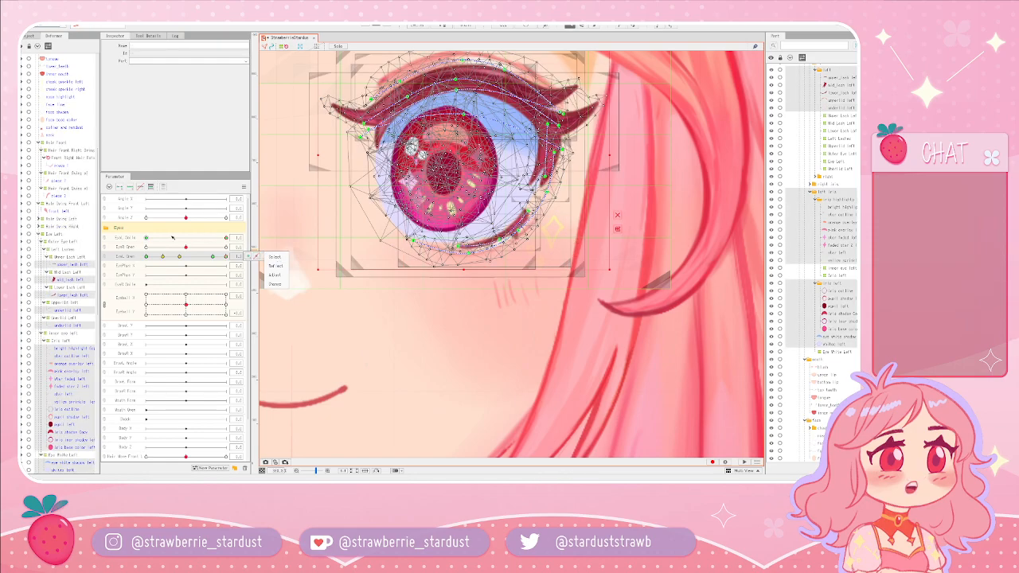
- Preview the left eye between the two highest keys of EyeL Open
click(211, 257)
drag(211, 257, 226, 258)
scroll(435, 220, down, 4)
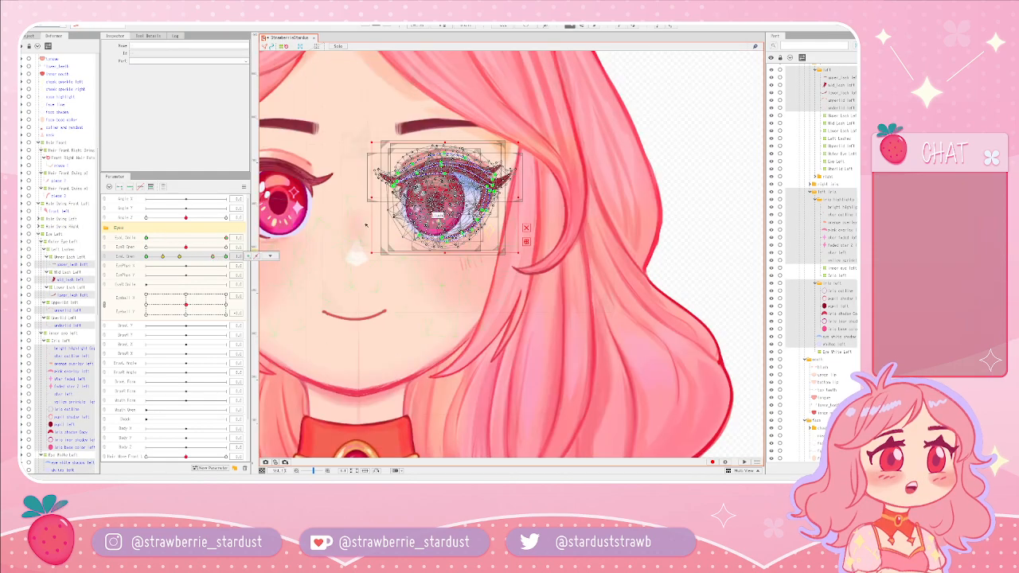
drag(438, 218, 420, 253)
scroll(454, 252, up, 4)
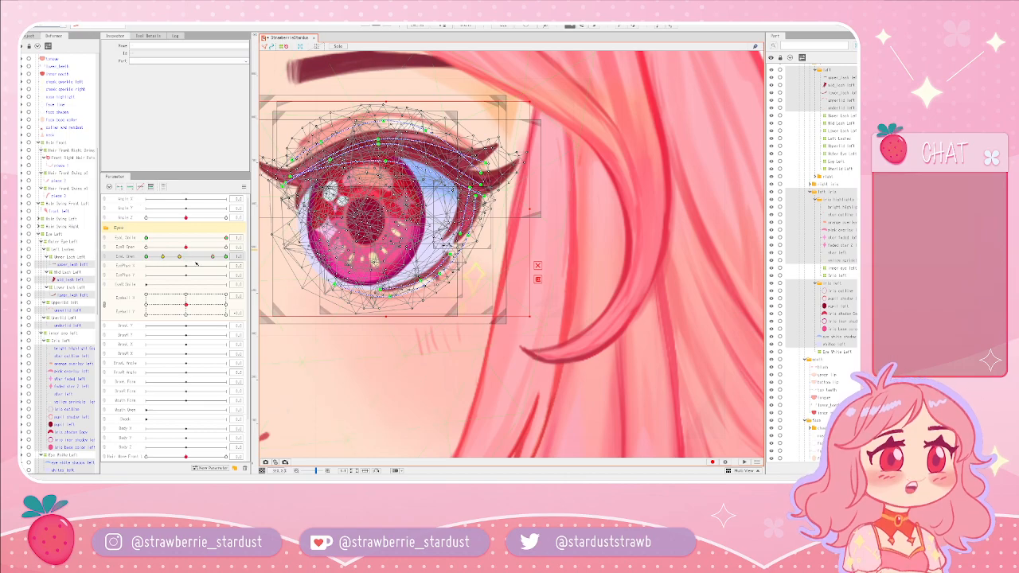
- Add a middle key to the EyeL Smile parameter for the selected left-eye objects and set the parameter to it
click(158, 238)
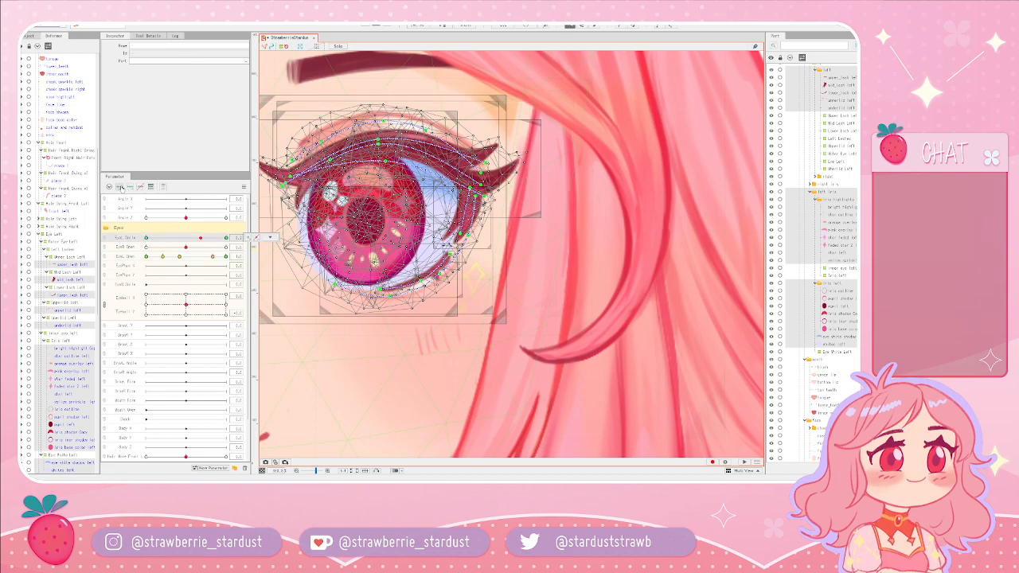
click(187, 238)
click(225, 238)
mouse_move(225, 239)
mouse_down()
mouse_move(153, 238)
mouse_move(185, 238)
mouse_move(163, 238)
mouse_up()
drag(163, 238, 187, 238)
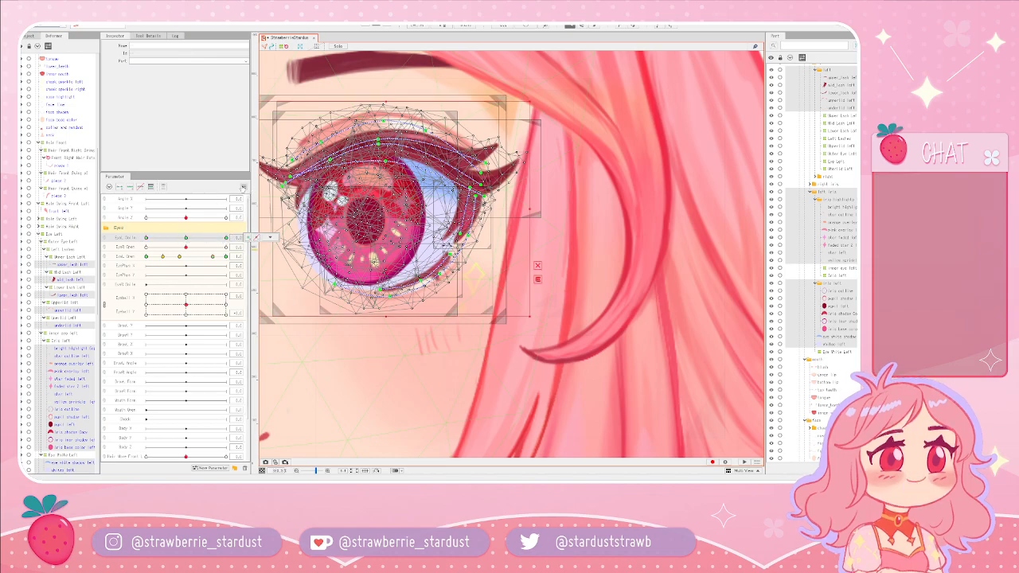
- Lock the default keyforms against editing and deselect the left-eye objects
click(243, 187)
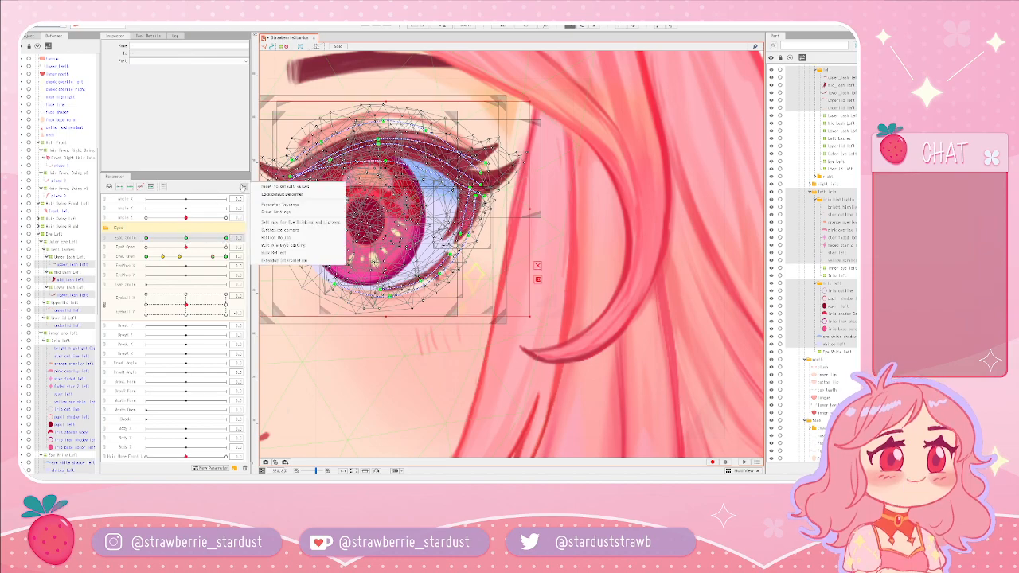
click(319, 196)
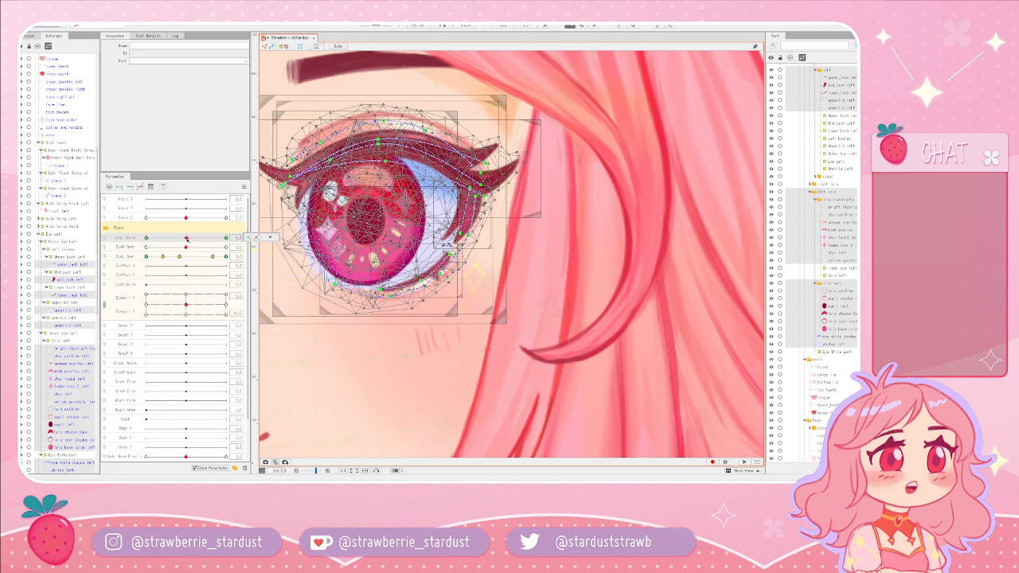
click(343, 318)
- Select the Lower Lash Left deformer, collapse the other two lash deformers, and try to edit it at the default values
click(412, 213)
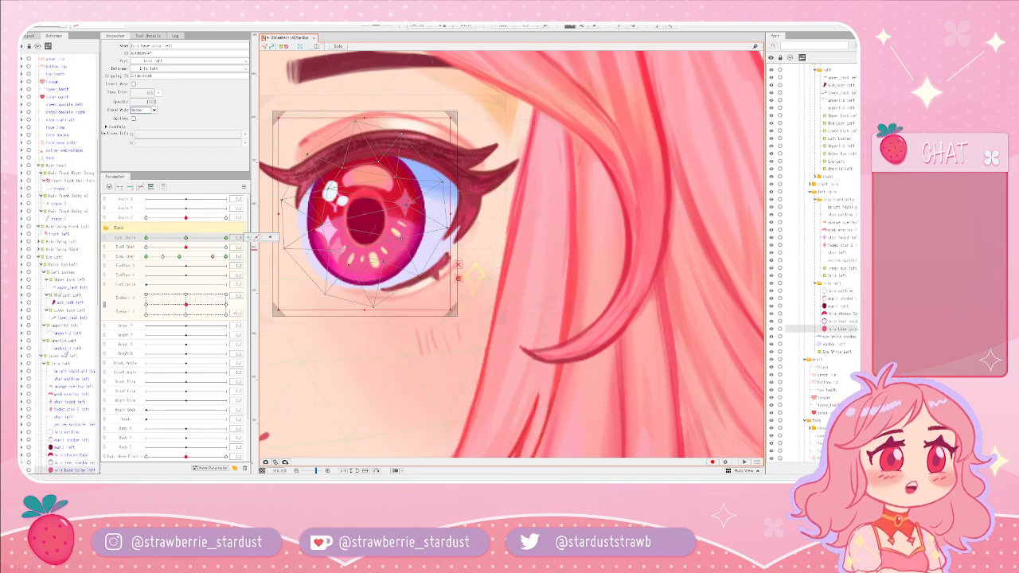
click(70, 326)
scroll(65, 327, down, 2)
scroll(73, 290, up, 1)
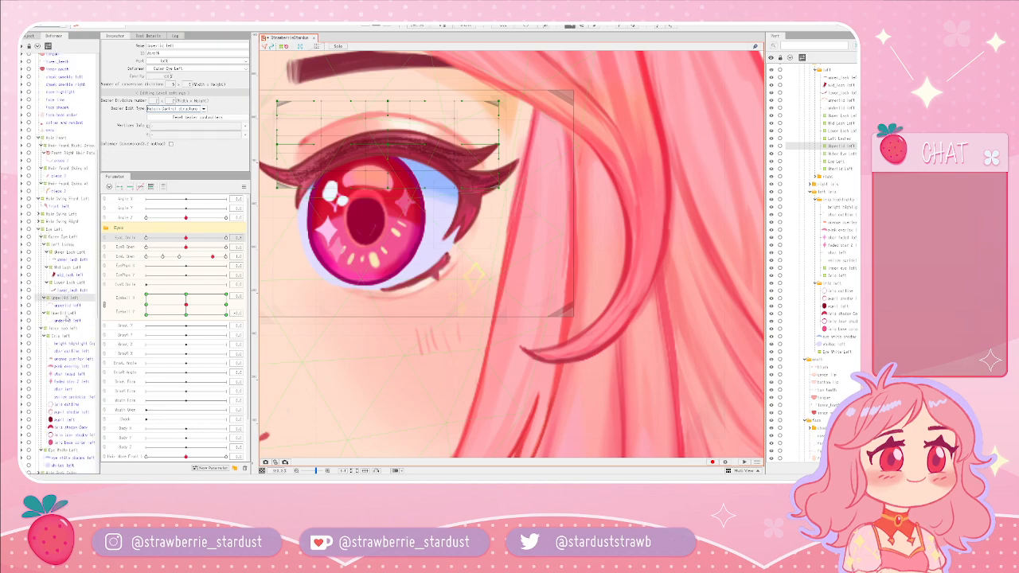
click(70, 282)
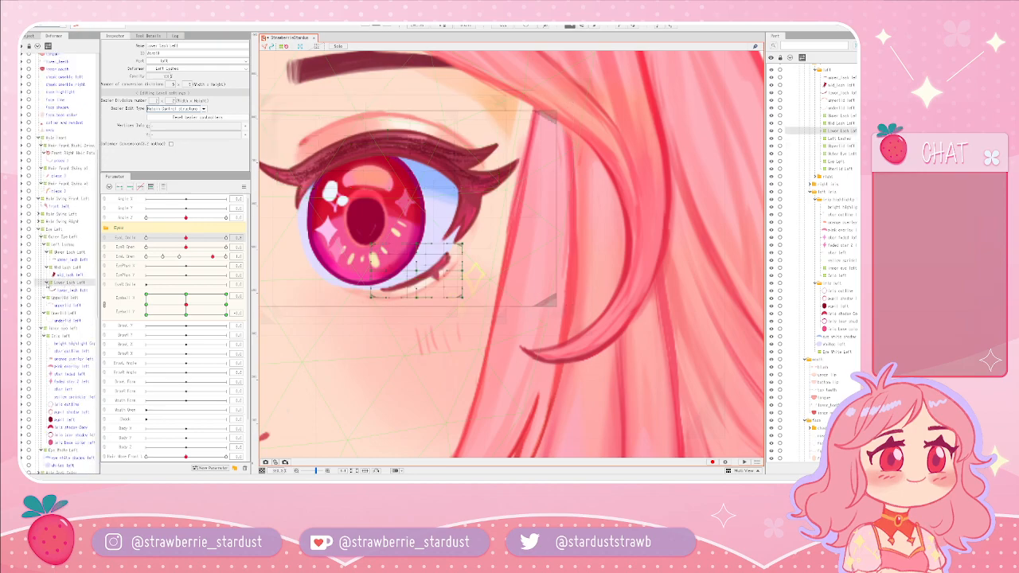
click(47, 268)
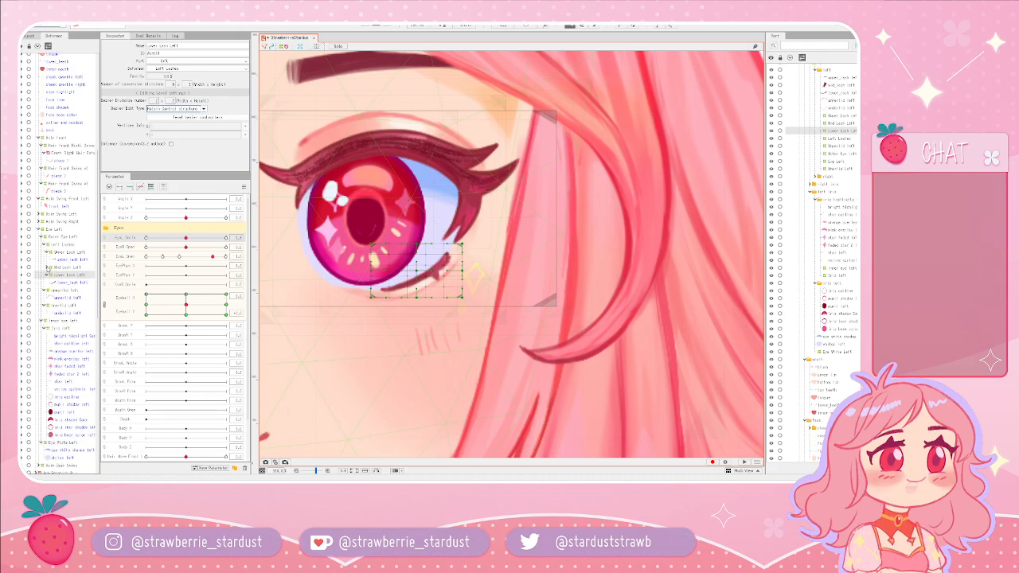
click(46, 253)
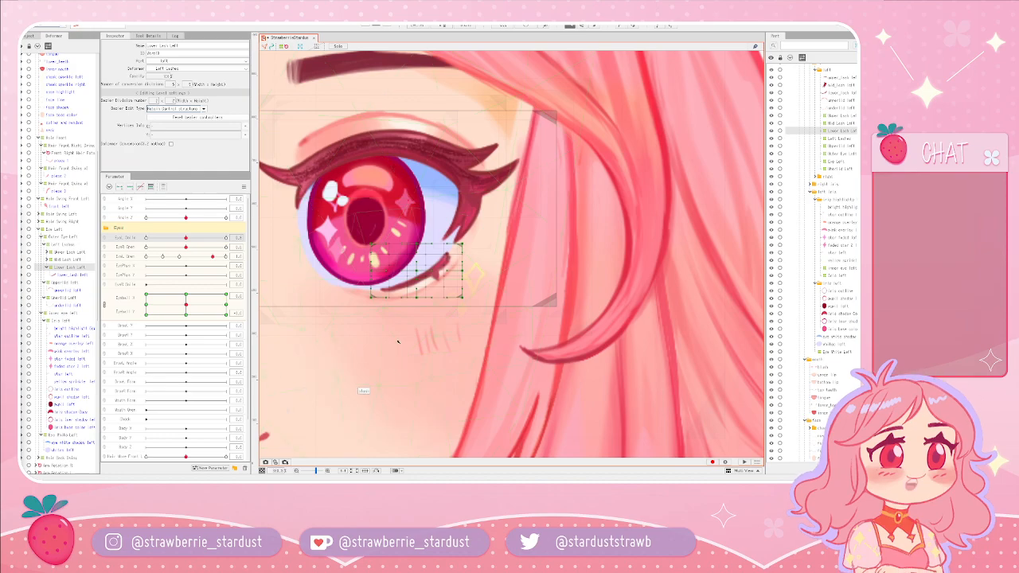
click(422, 275)
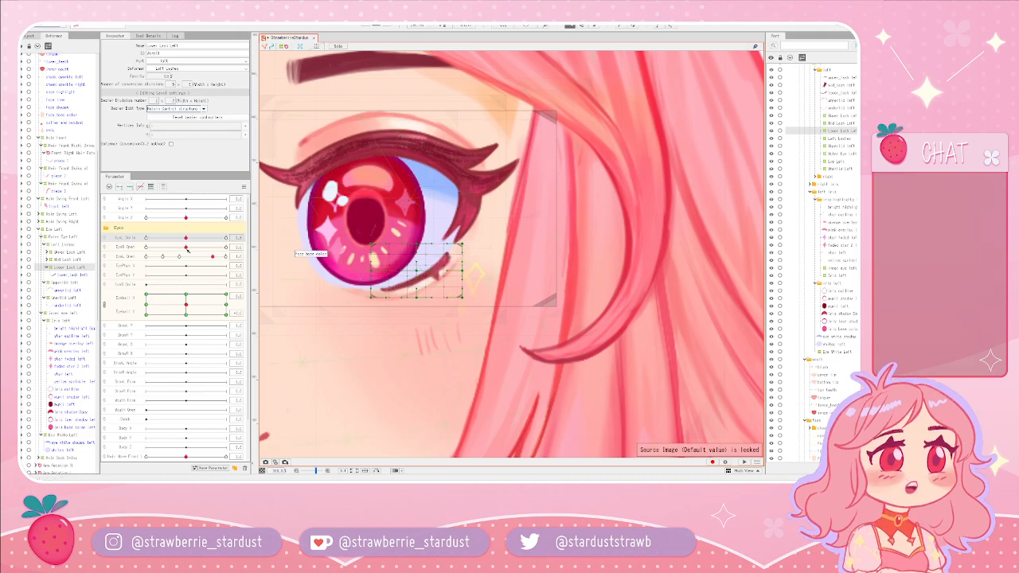
- Set EyeL Smile to its minimum and preview the left eye opening and closing through the EyeL Open keys
drag(178, 238, 147, 238)
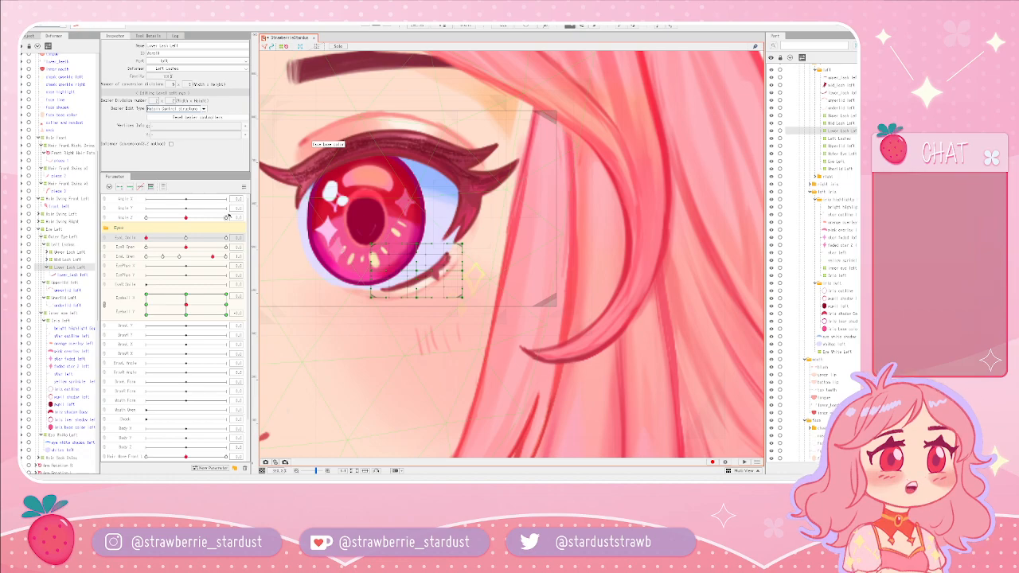
mouse_move(211, 256)
mouse_down()
mouse_move(147, 257)
mouse_move(215, 258)
mouse_up()
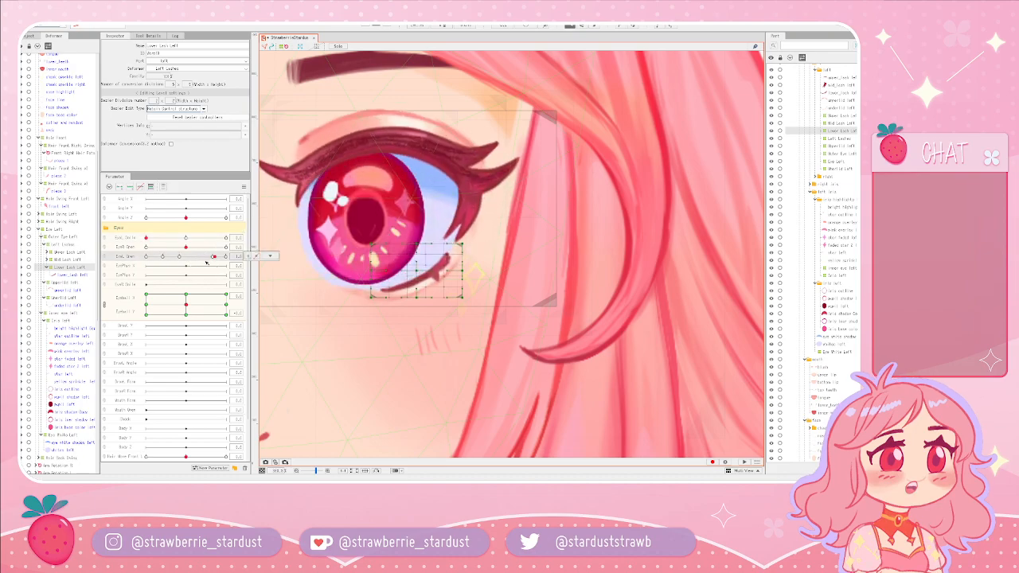
click(206, 265)
drag(186, 258, 138, 258)
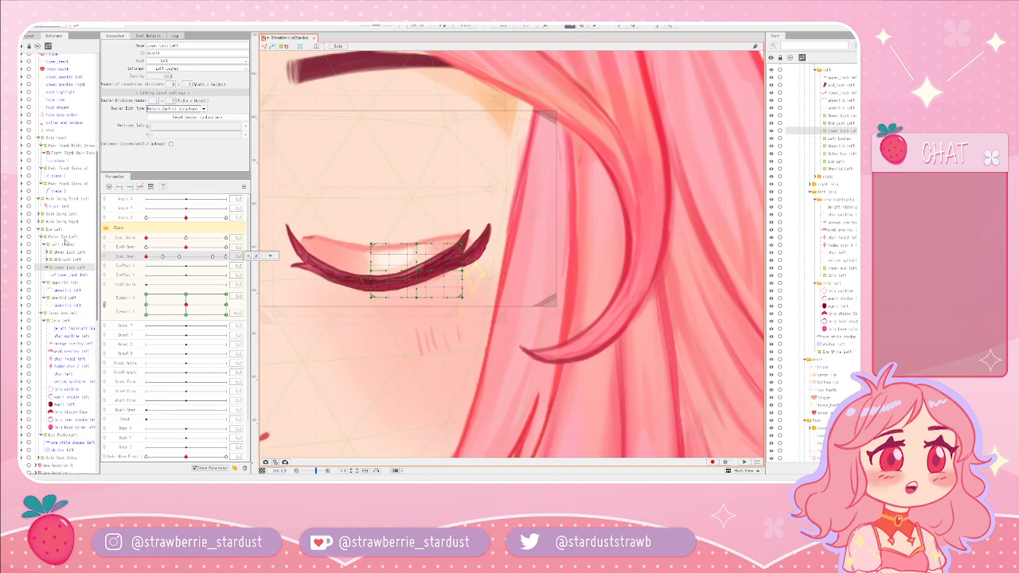
mouse_move(160, 256)
mouse_down()
mouse_move(185, 258)
mouse_move(148, 256)
mouse_move(146, 247)
mouse_up()
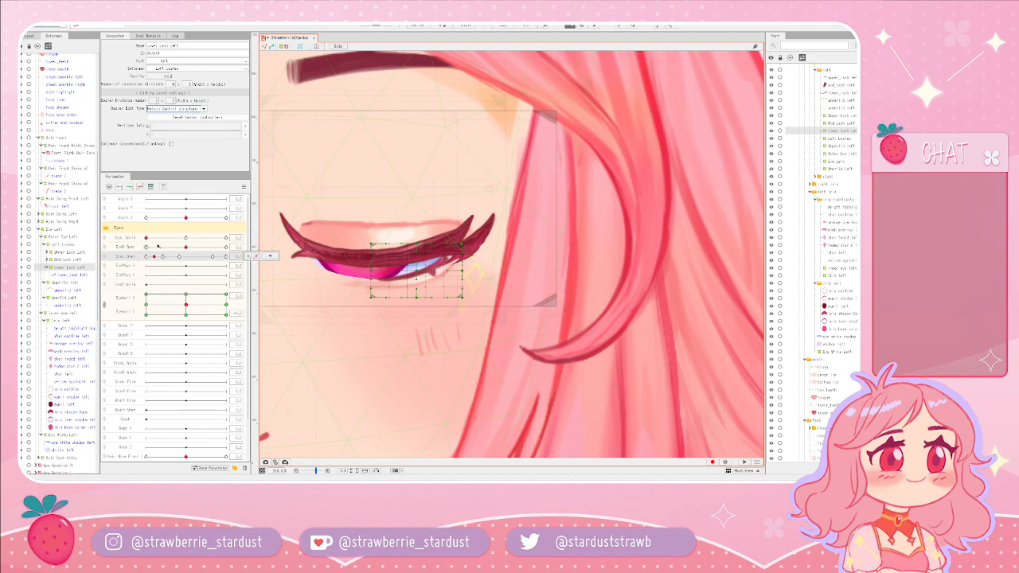
click(270, 255)
drag(197, 258, 61, 259)
drag(152, 251, 213, 263)
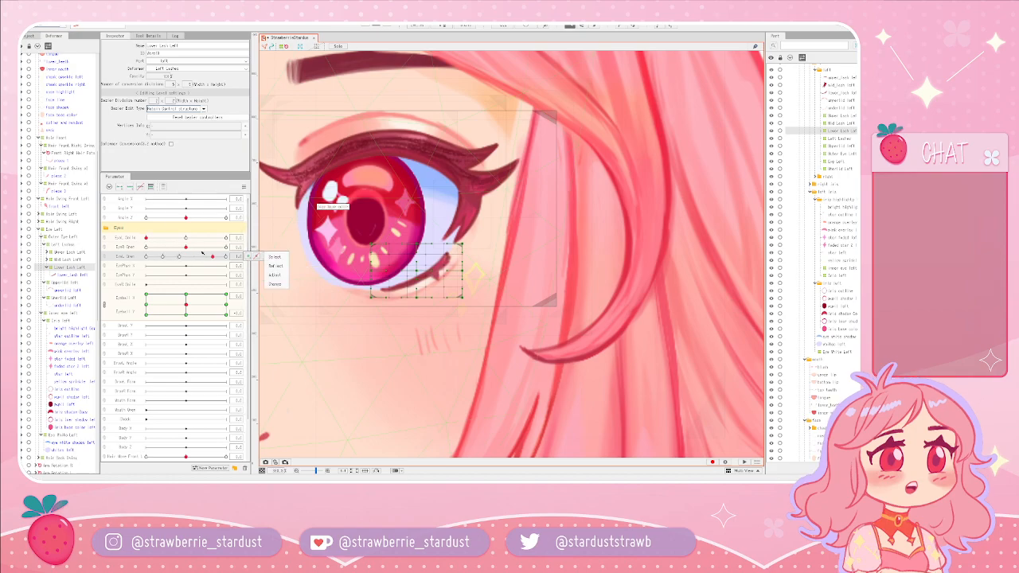
mouse_move(212, 256)
mouse_down()
mouse_move(163, 256)
mouse_move(213, 260)
mouse_up()
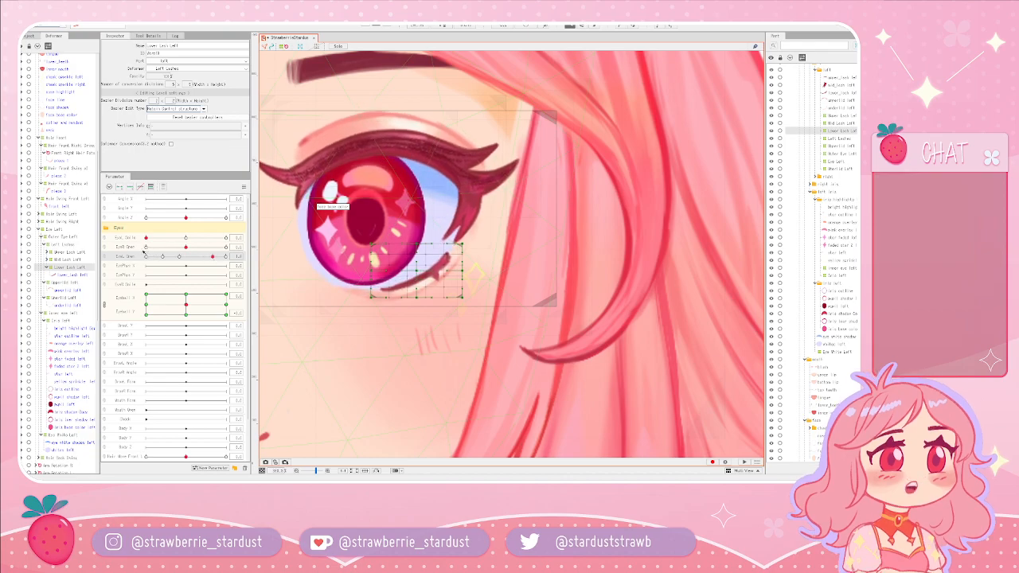
mouse_move(194, 260)
mouse_down()
mouse_move(182, 259)
mouse_move(213, 258)
mouse_up()
click(119, 284)
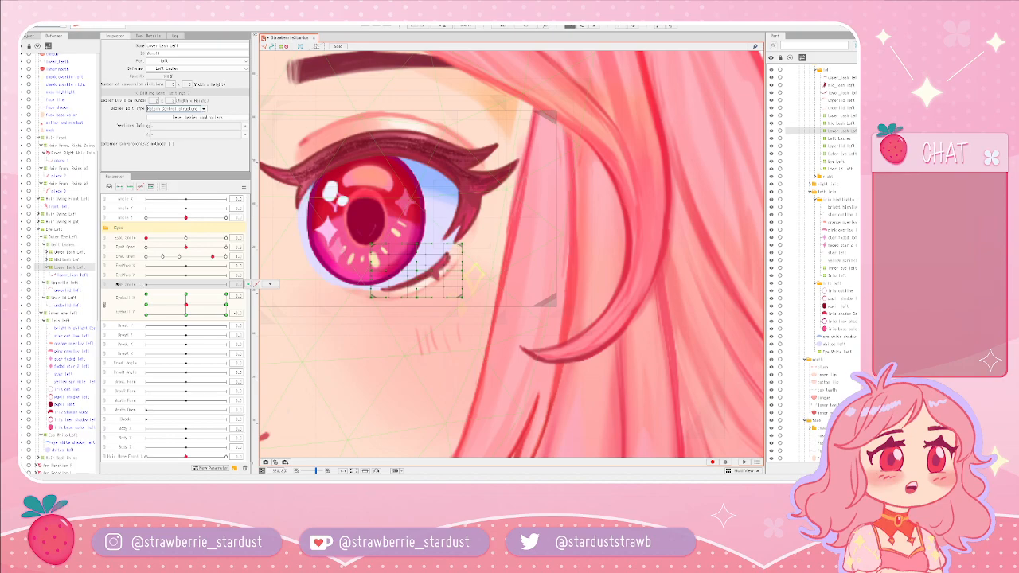
- Return EyeL Smile to its middle key and select the left eye's lower eyelid mesh in the deformer hierarchy
drag(146, 238, 186, 238)
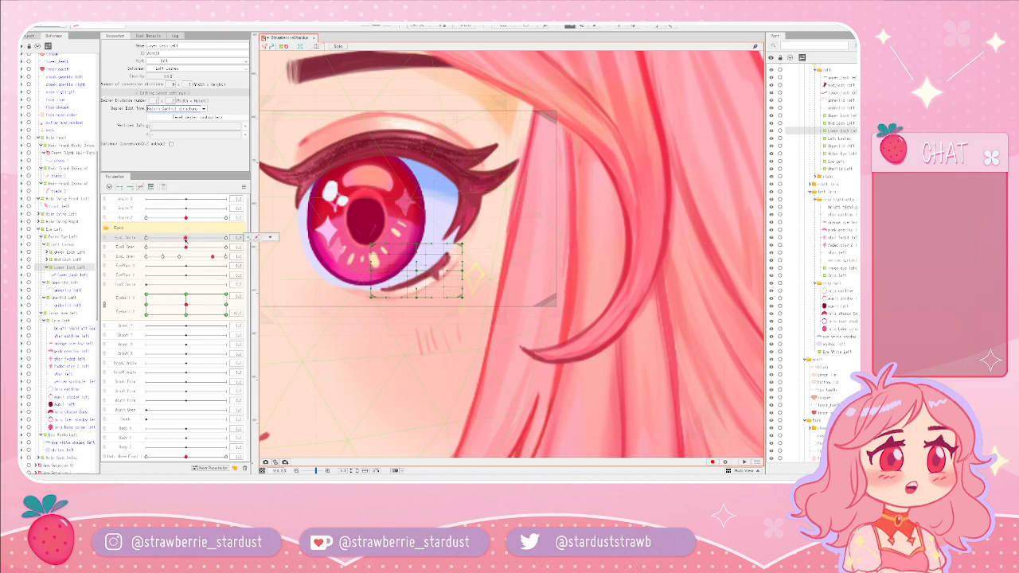
scroll(450, 272, up, 3)
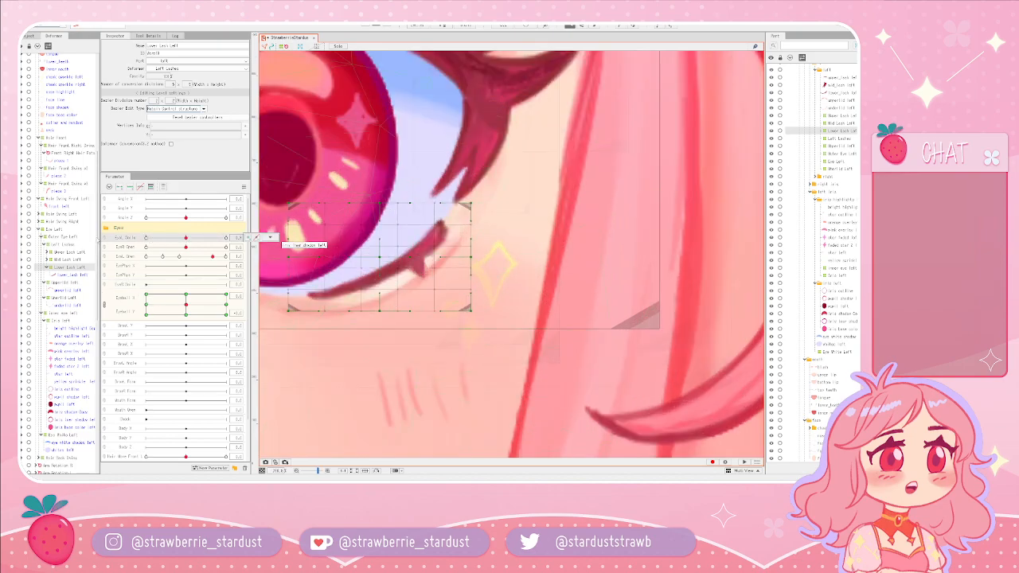
click(65, 282)
click(64, 298)
click(66, 306)
scroll(458, 276, down, 3)
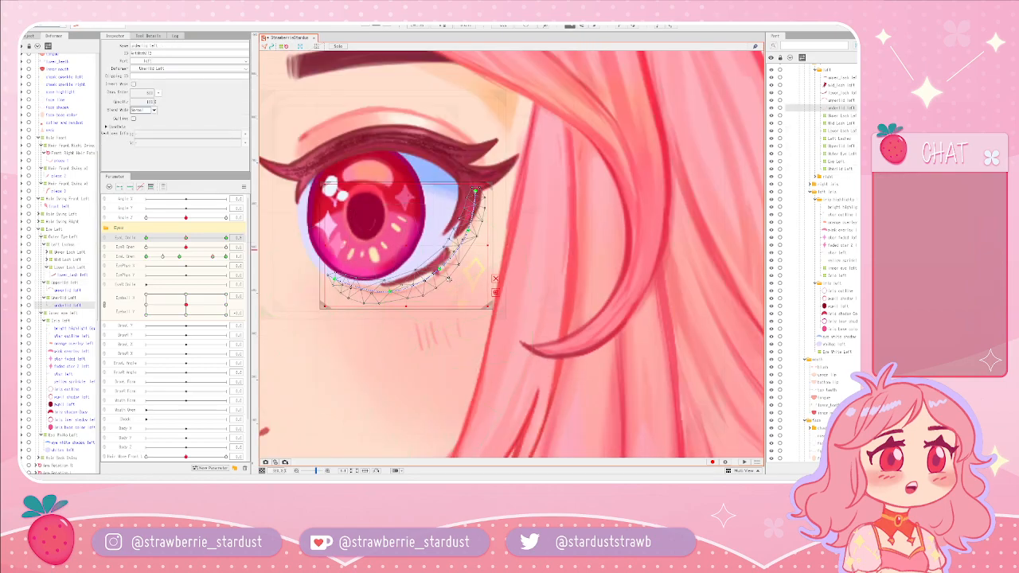
- Try to reshape the left lower eyelid mesh at the middle EyeL Smile key and undo the attempt
scroll(445, 280, up, 2)
drag(369, 297, 304, 271)
key(ctrl+z)
key(ctrl+z)
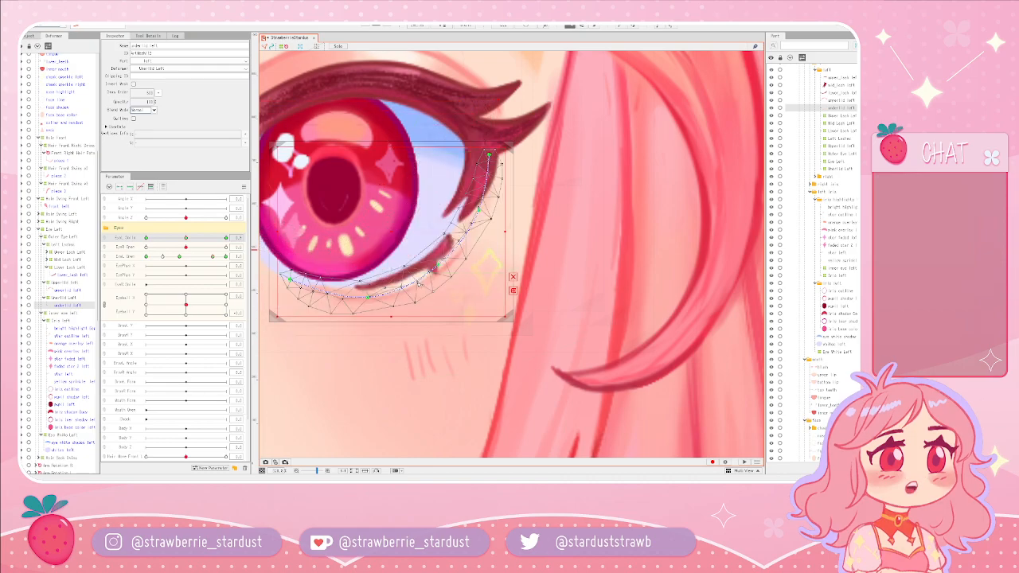
scroll(412, 119, down, 4)
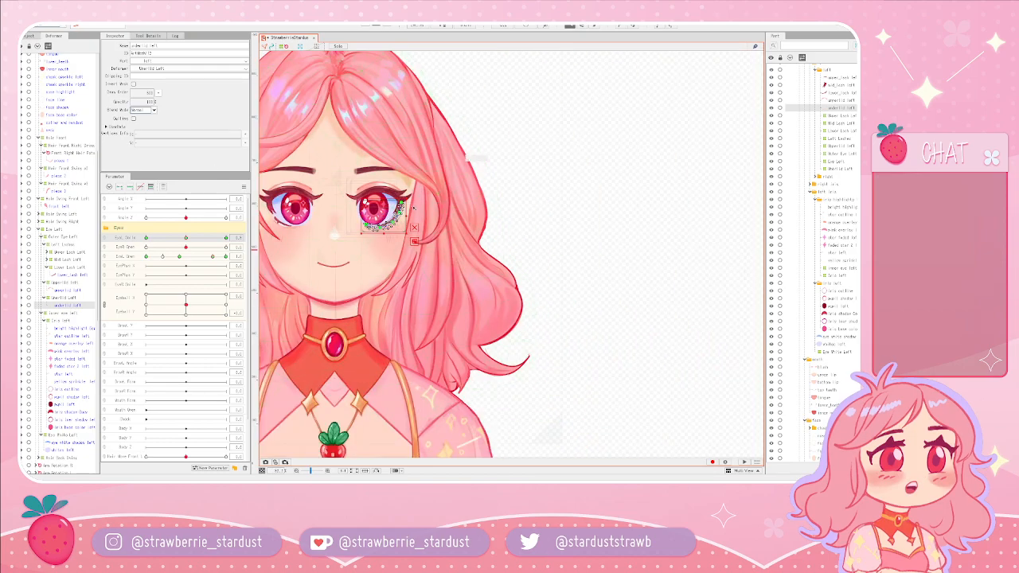
- Raise the left lower eyelid mesh's deform path points at the middle EyeL Smile key
scroll(413, 119, up, 3)
scroll(452, 304, up, 4)
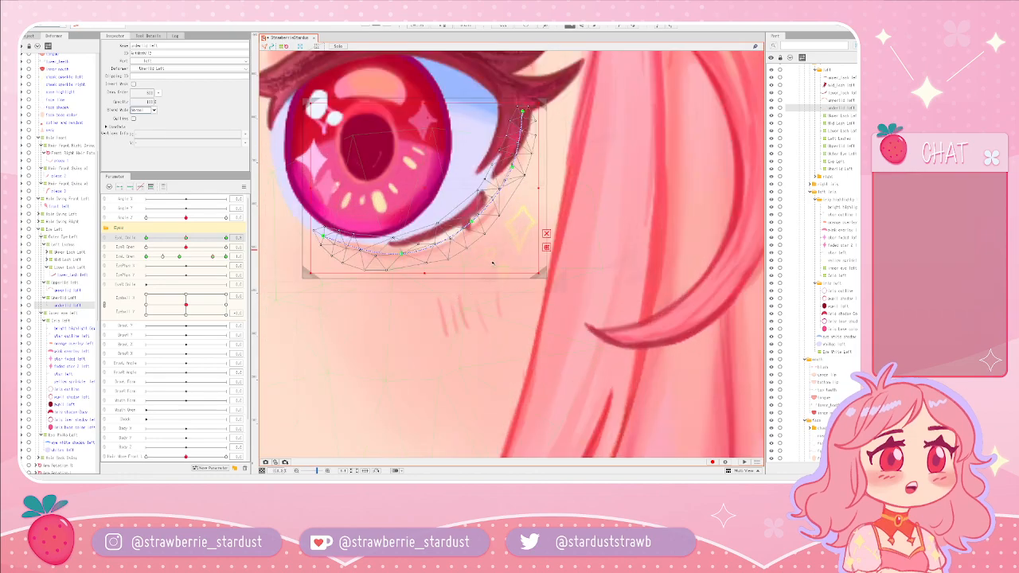
scroll(493, 261, down, 4)
scroll(500, 198, down, 2)
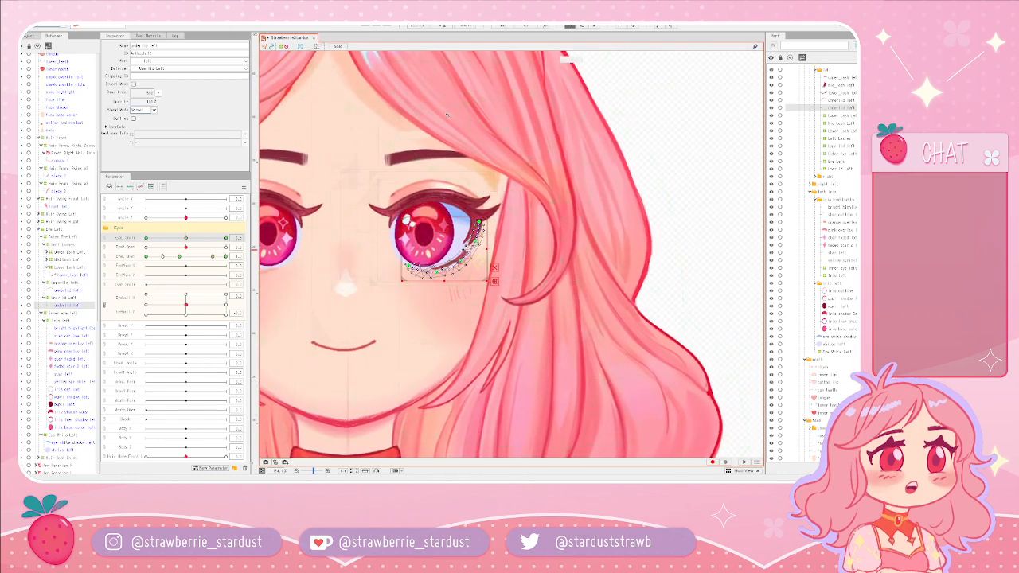
scroll(493, 239, up, 5)
drag(483, 323, 479, 304)
drag(413, 353, 409, 341)
drag(336, 337, 313, 326)
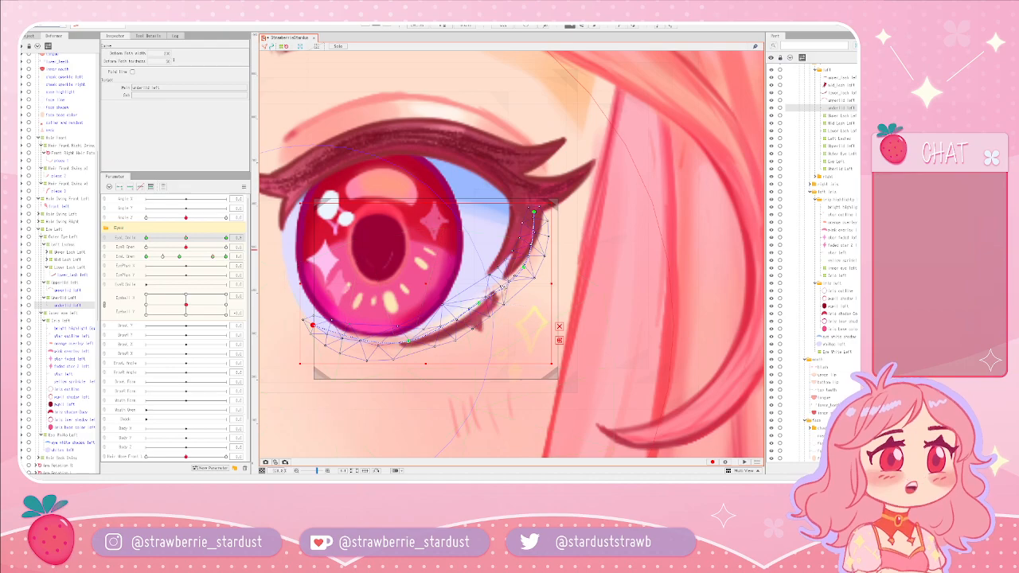
scroll(150, 319, down, 2)
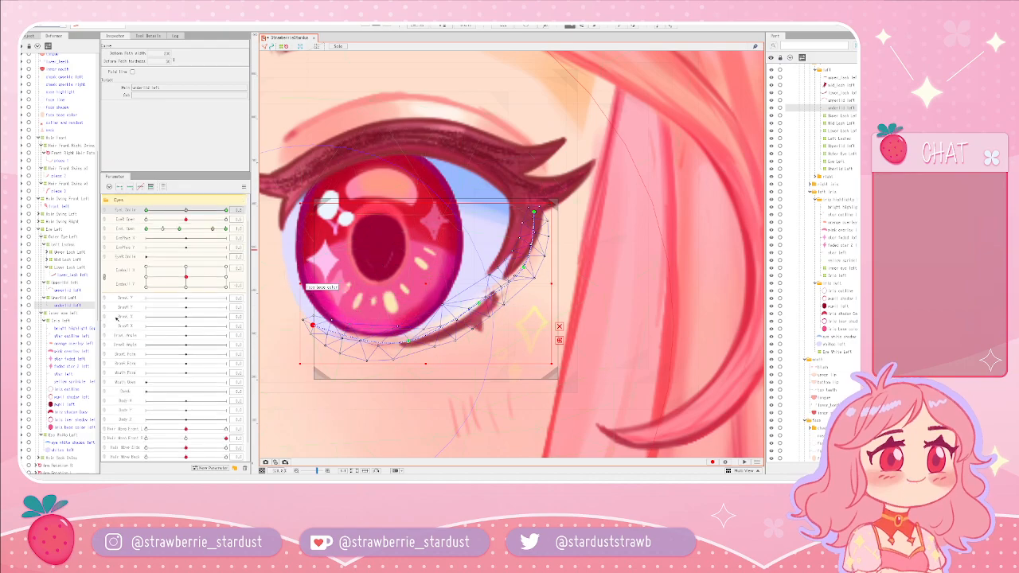
scroll(150, 318, up, 2)
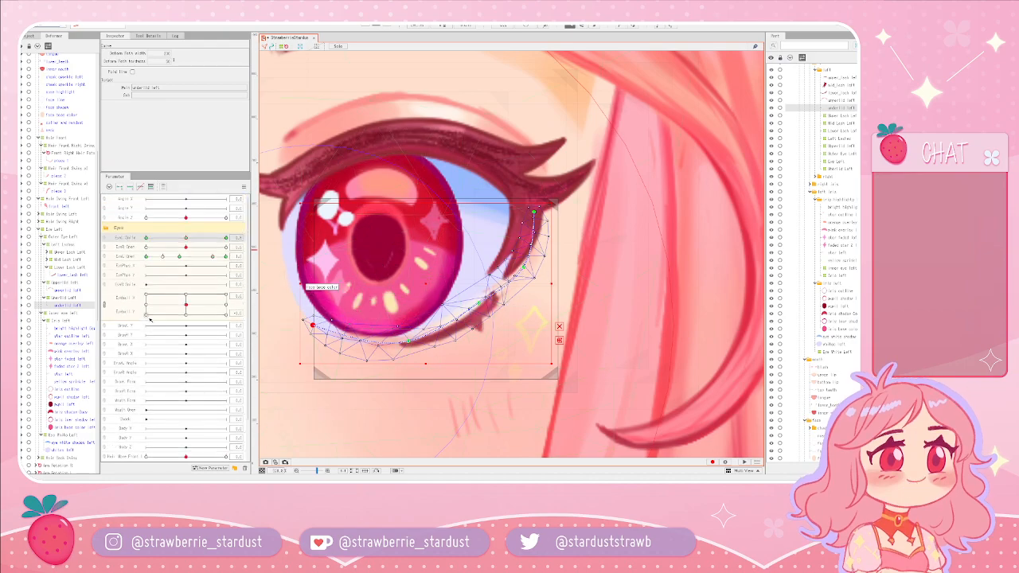
- Select the left eye white's mesh and regenerate it with the automatic generator's Deformation (Heavy) preset
scroll(126, 361, down, 1)
click(69, 449)
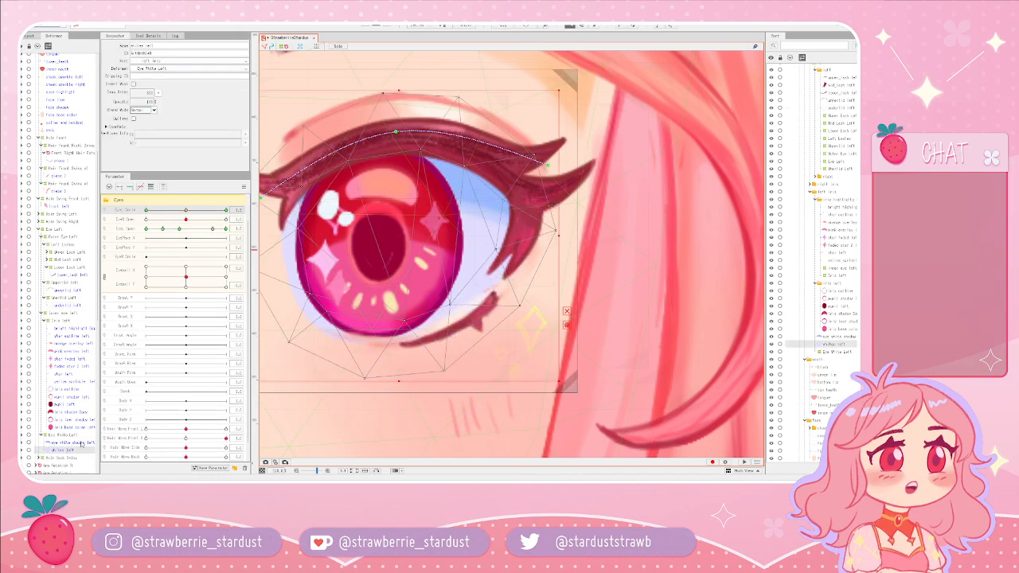
scroll(404, 317, down, 1)
scroll(405, 317, up, 1)
scroll(405, 317, down, 1)
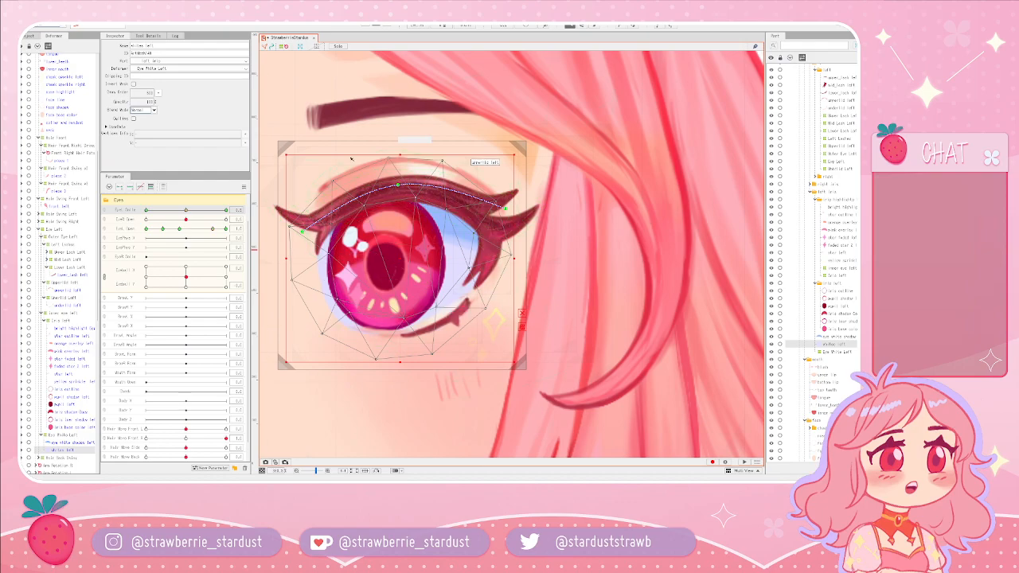
click(465, 26)
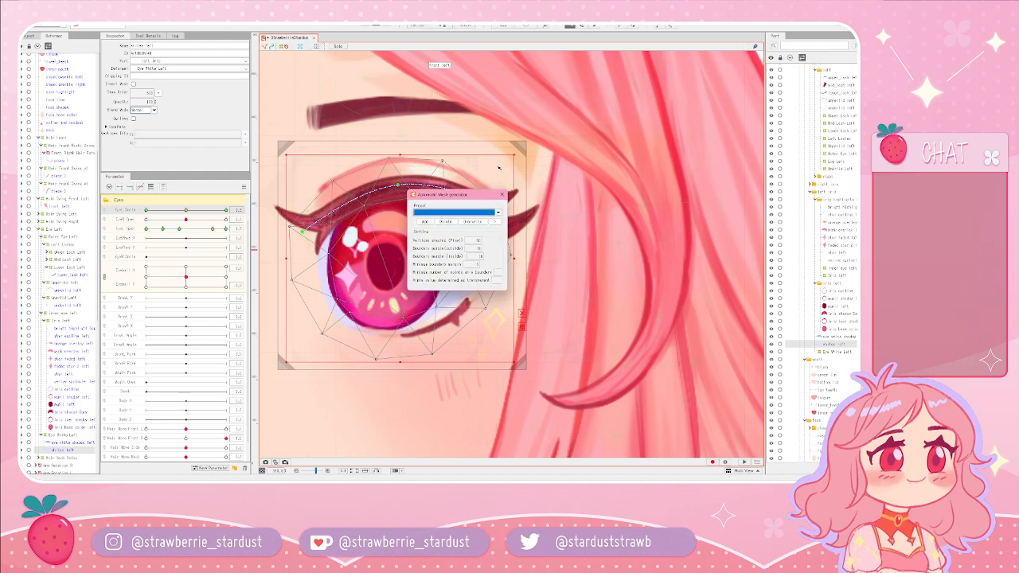
click(502, 195)
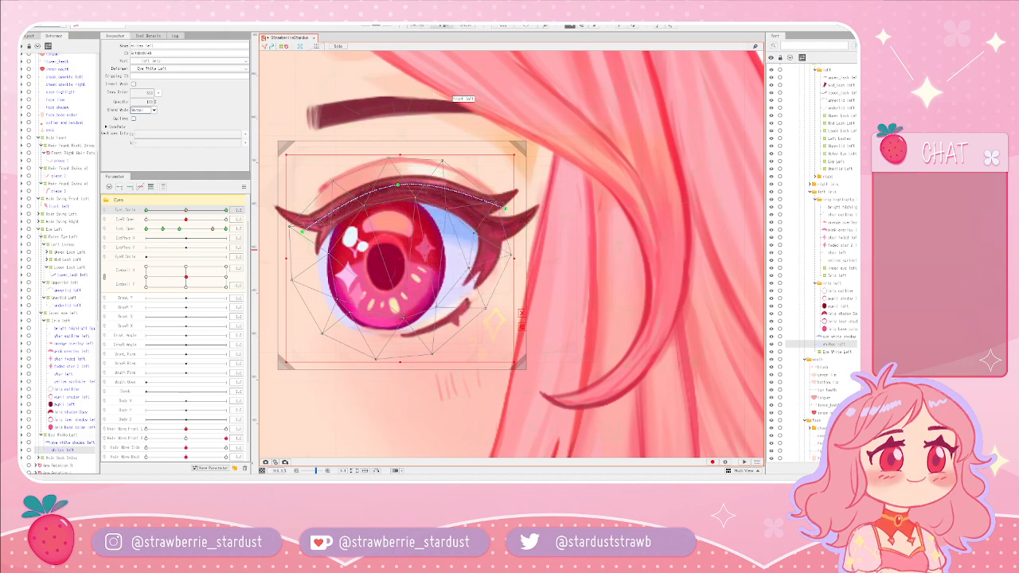
click(448, 27)
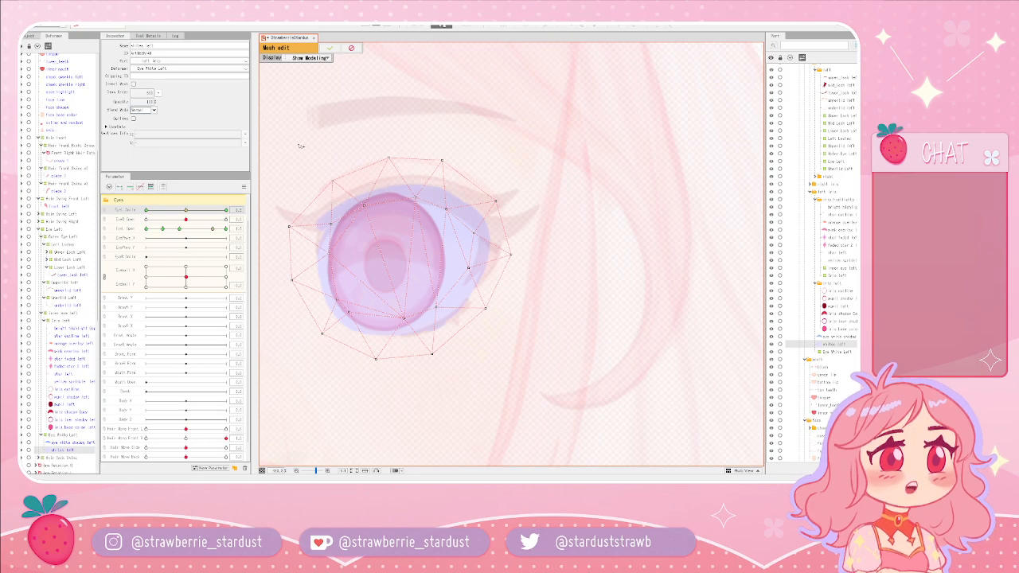
click(448, 27)
click(497, 213)
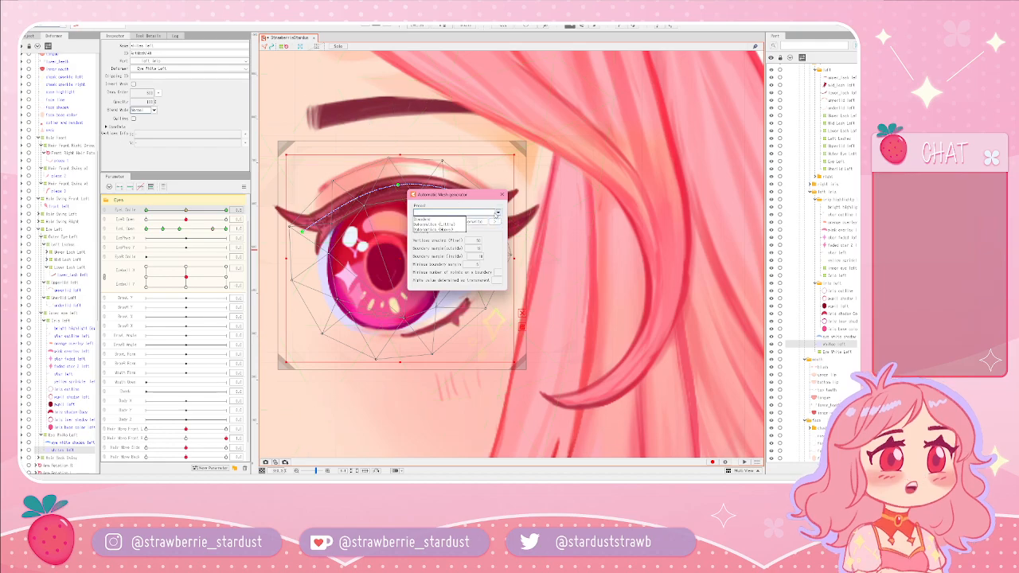
click(434, 230)
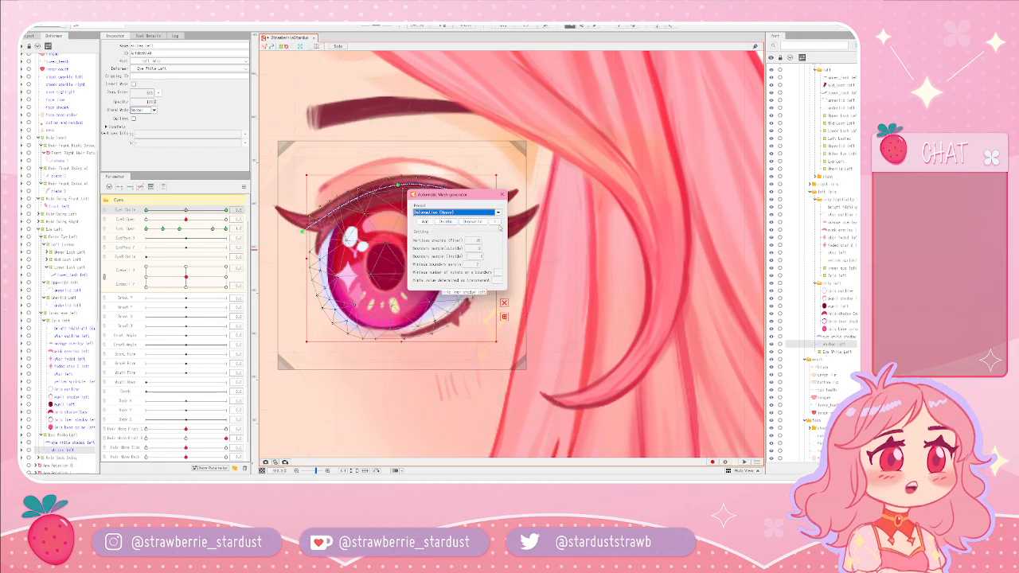
click(502, 194)
- Test the eye with EyeL Smile, EyeR Open and EyeL Open, and return EyeL Smile to its middle key
mouse_move(187, 277)
mouse_down()
mouse_move(141, 277)
mouse_move(257, 293)
mouse_move(163, 274)
mouse_move(117, 280)
mouse_move(187, 277)
mouse_up()
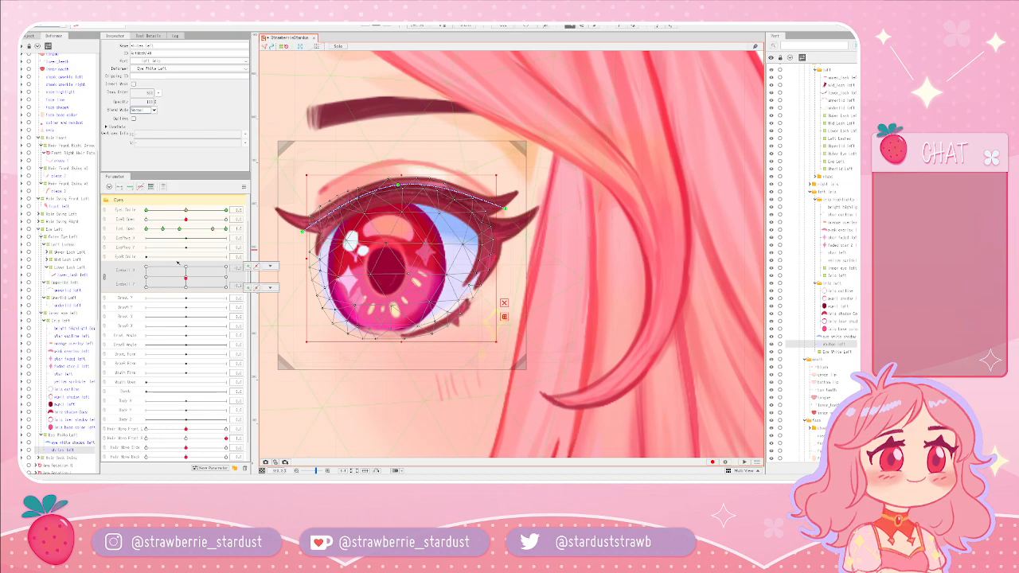
click(162, 210)
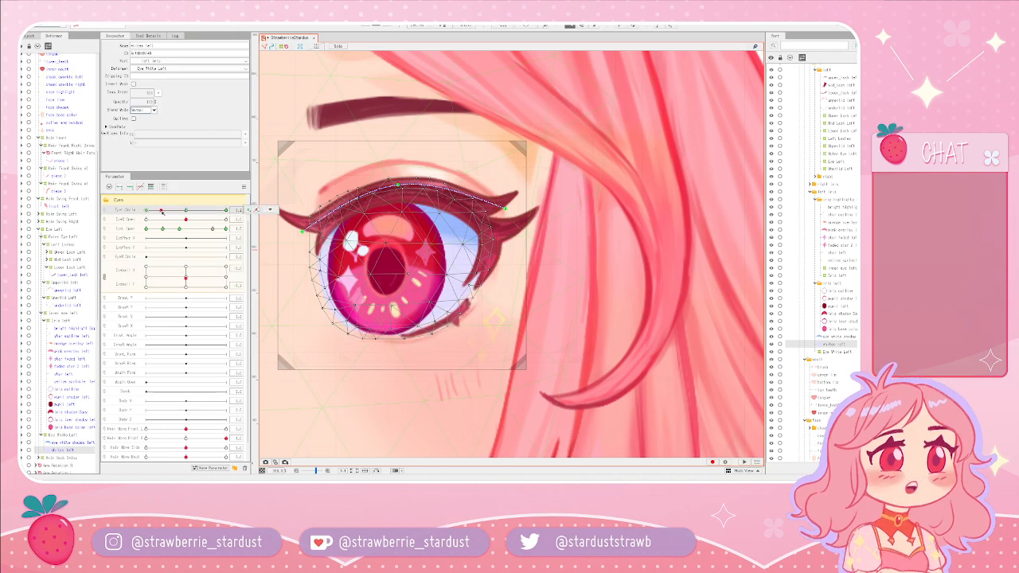
click(147, 221)
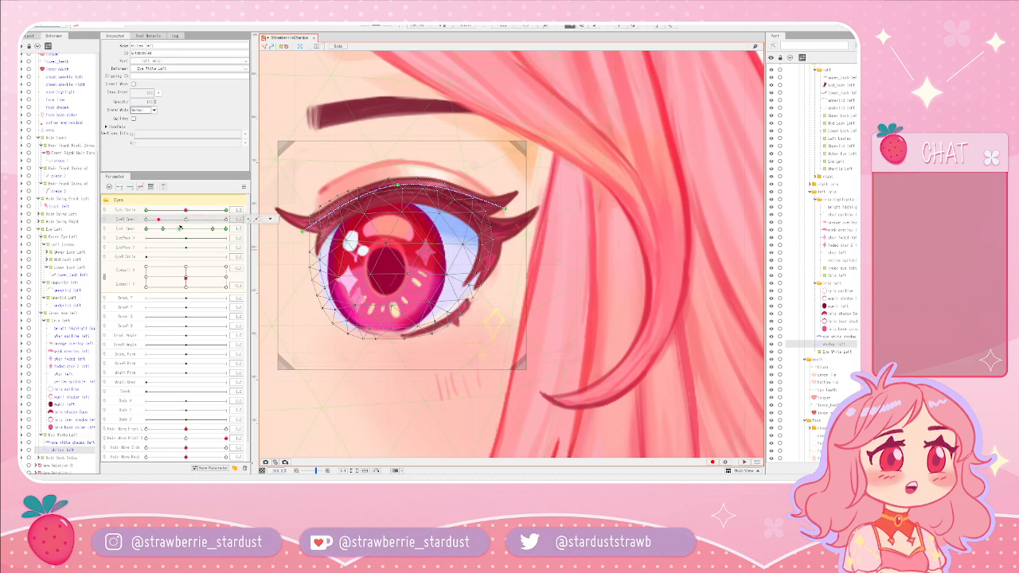
drag(211, 229, 190, 216)
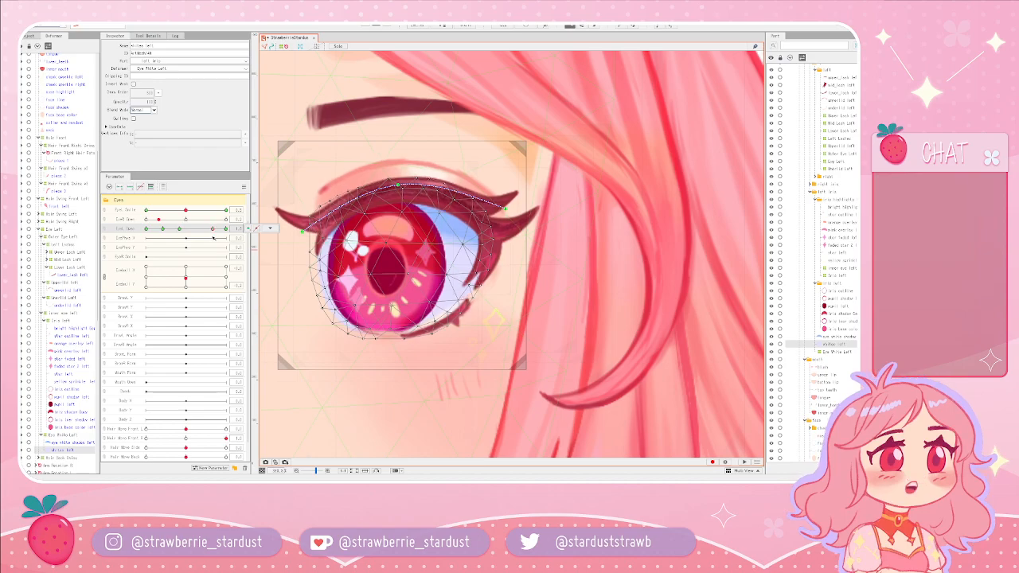
click(186, 210)
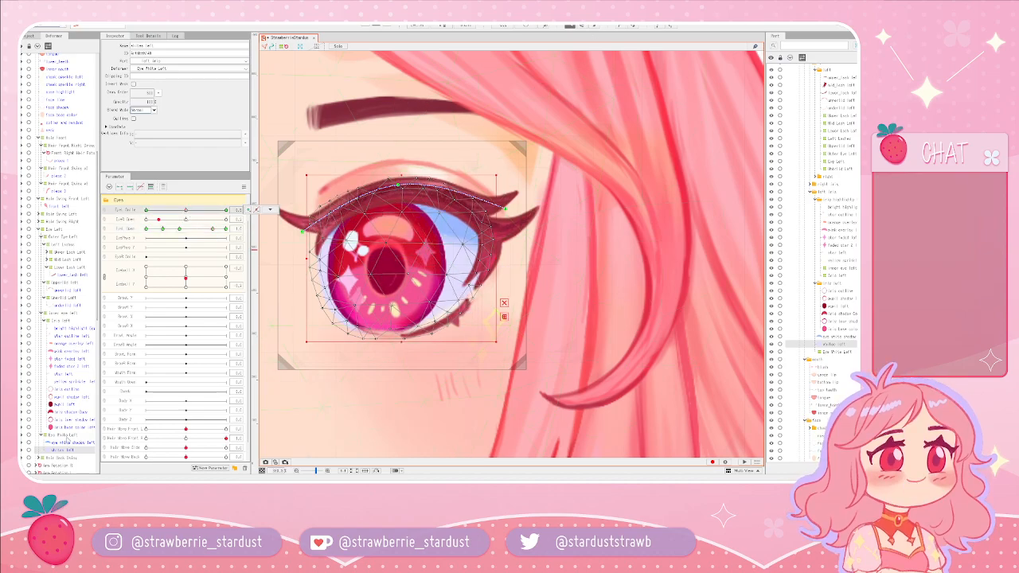
- Set the Eye White Left deformer's Bezier division to 4 by 4
click(66, 435)
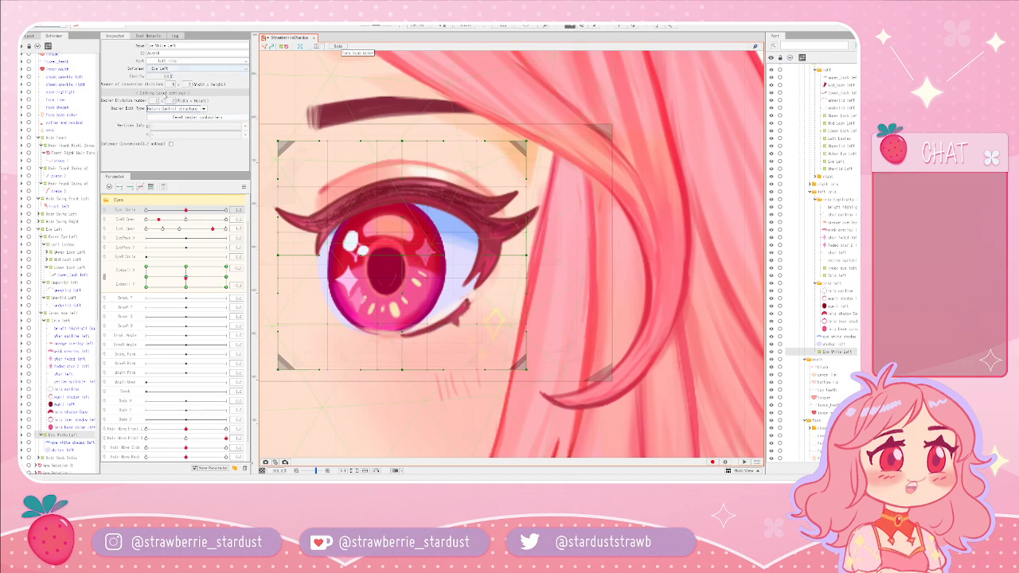
click(158, 101)
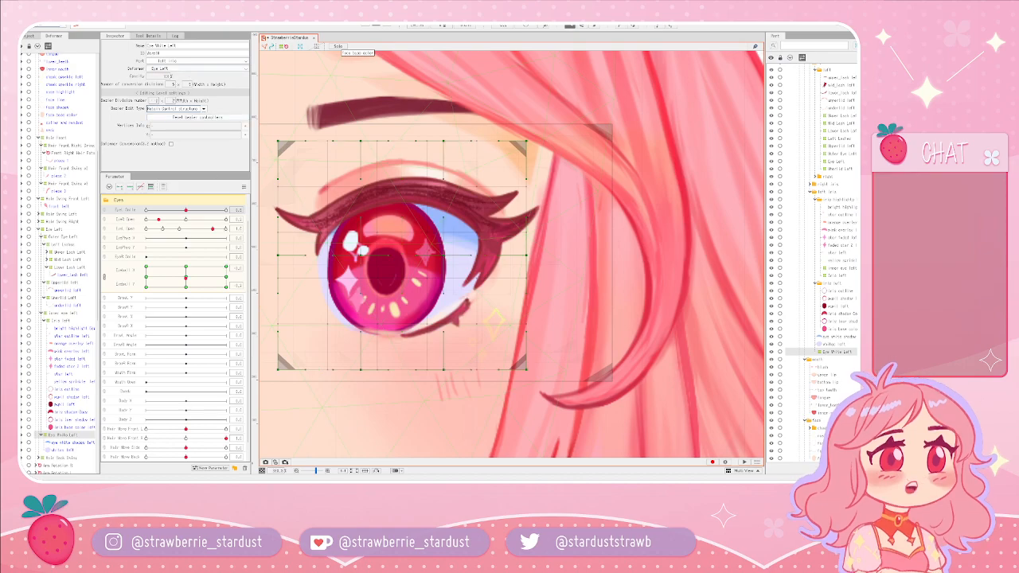
click(158, 101)
click(174, 100)
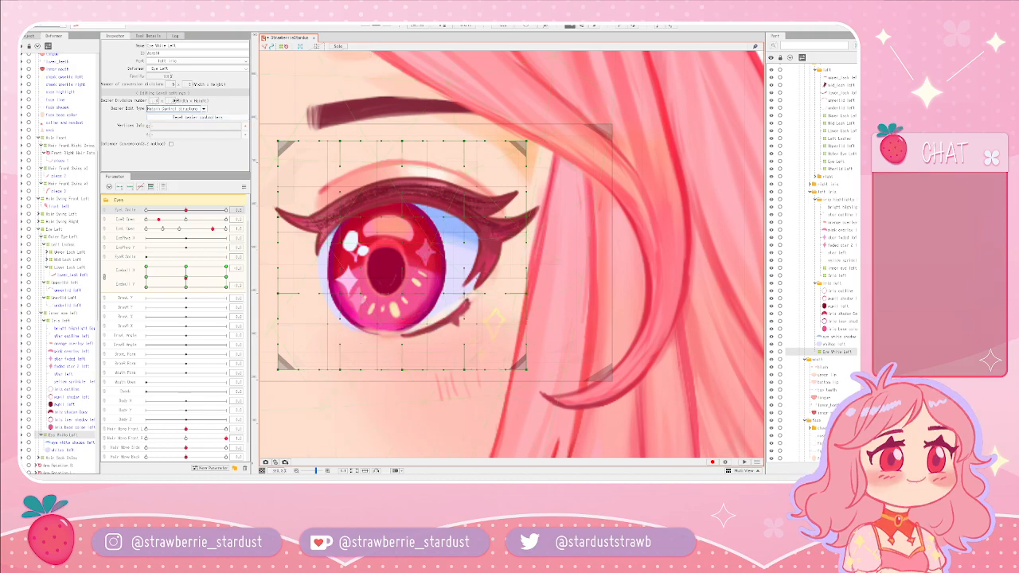
click(469, 312)
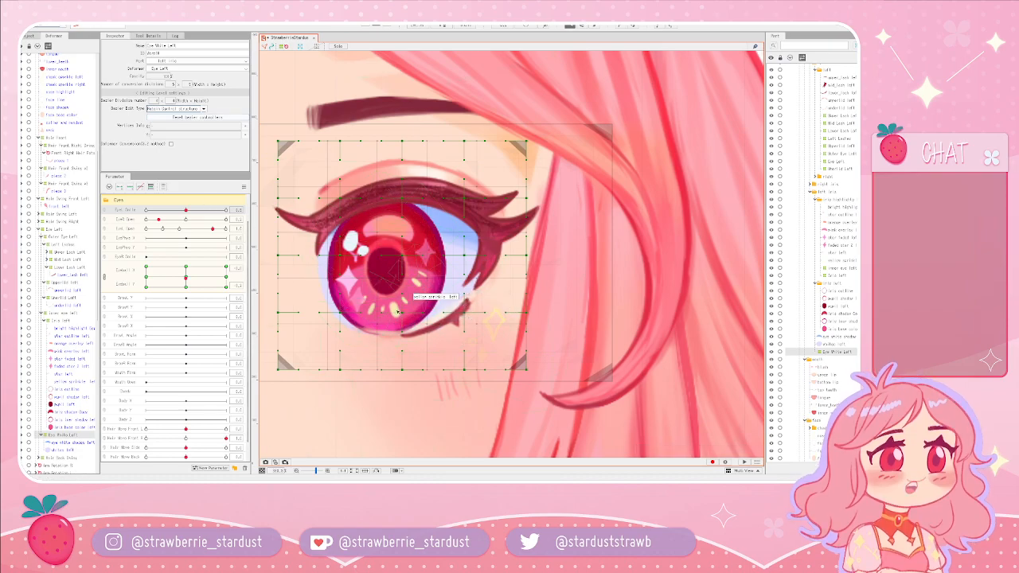
click(484, 314)
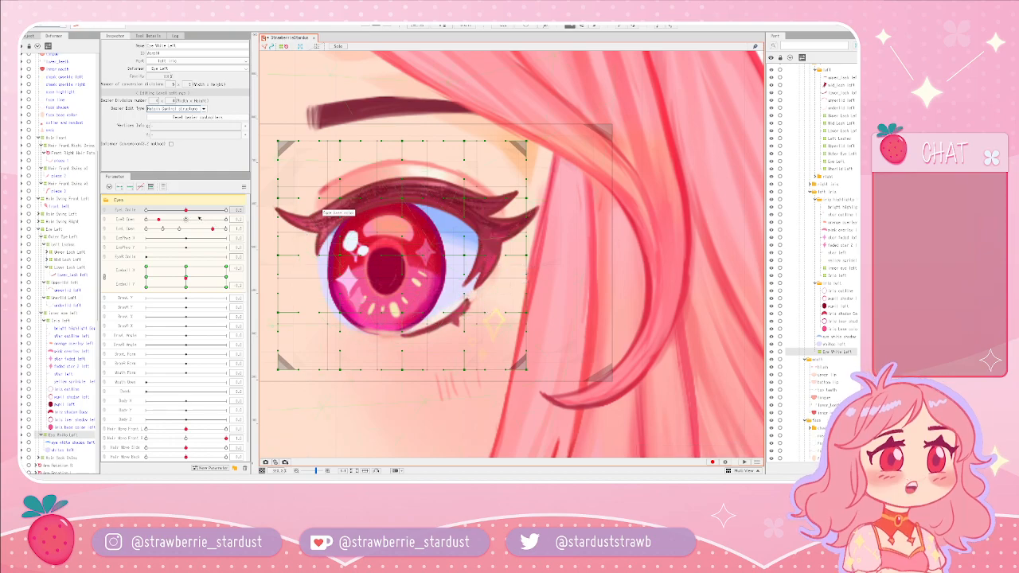
- Add three EyeL Smile keys to the Eye White Left deformer and raise its lower Bezier points at the middle key
mouse_move(187, 210)
mouse_down()
mouse_move(160, 210)
mouse_move(186, 211)
mouse_up()
click(468, 309)
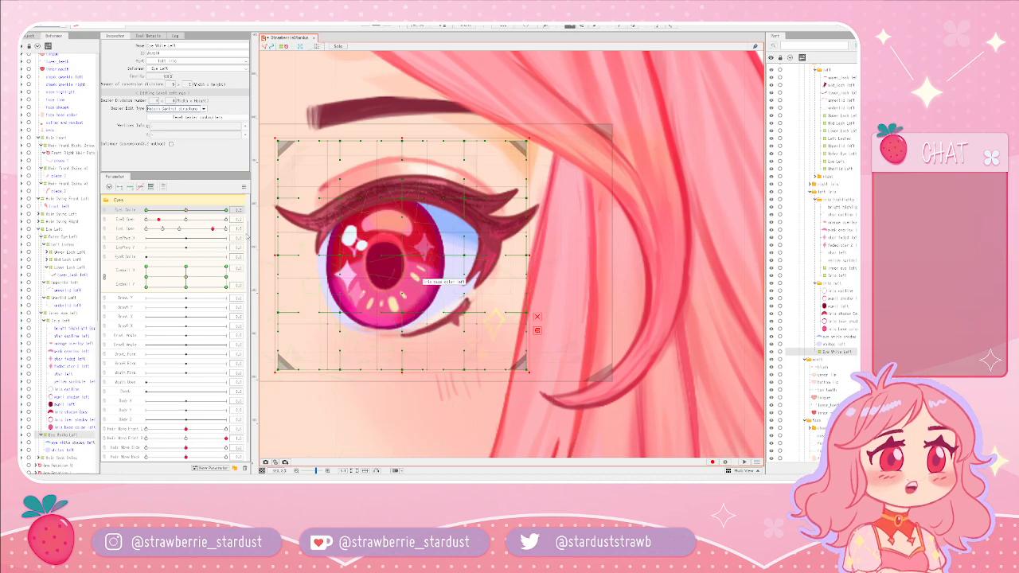
drag(467, 309, 467, 269)
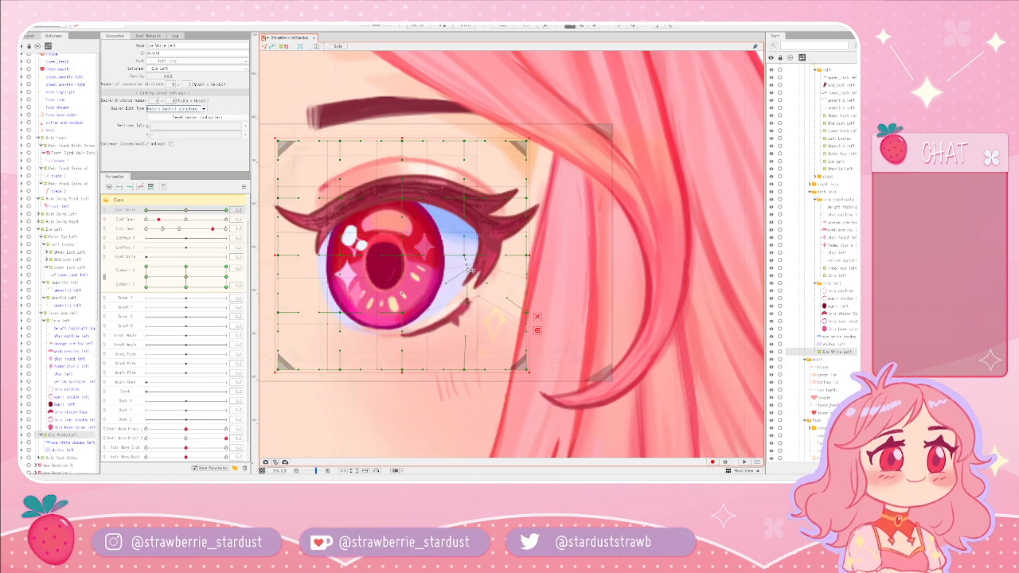
drag(403, 313, 401, 298)
drag(340, 311, 329, 284)
- Preview the eye white's deformation by moving EyeL Smile between its maximum and middle keys
scroll(466, 287, down, 3)
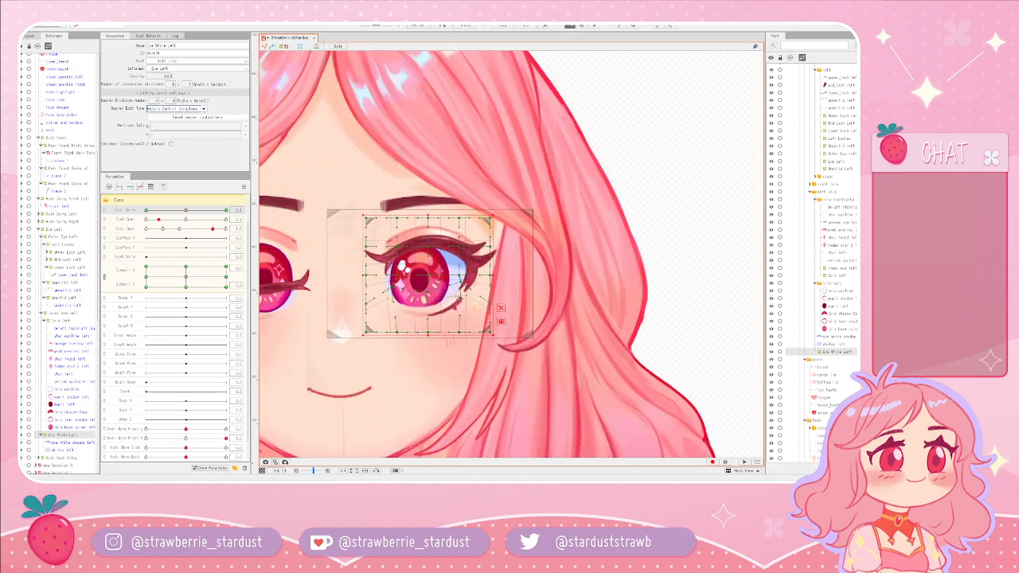
scroll(458, 308, up, 1)
scroll(458, 309, up, 1)
scroll(458, 309, down, 1)
scroll(458, 309, down, 1)
scroll(459, 309, up, 1)
click(186, 210)
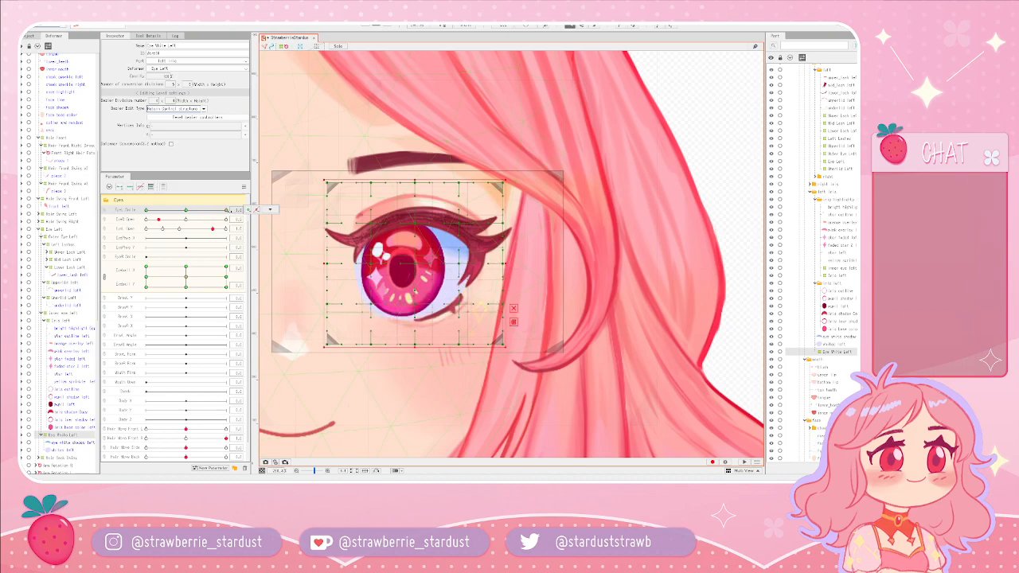
mouse_move(182, 211)
mouse_down()
mouse_move(166, 212)
mouse_move(185, 211)
mouse_up()
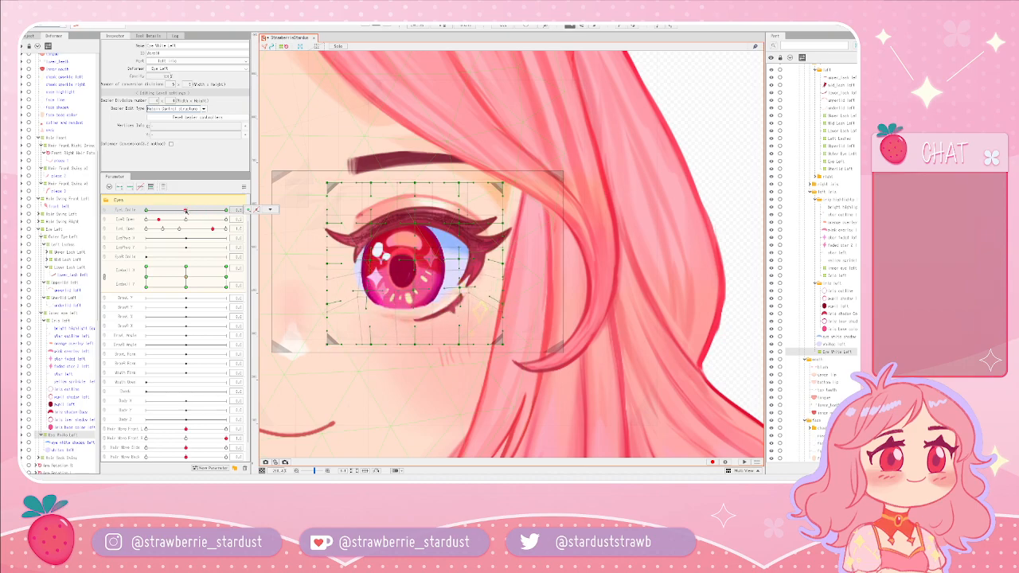
- Raise the left lower lash with its deform path points to follow the eyelid at the middle EyeL Smile key
scroll(510, 275, up, 2)
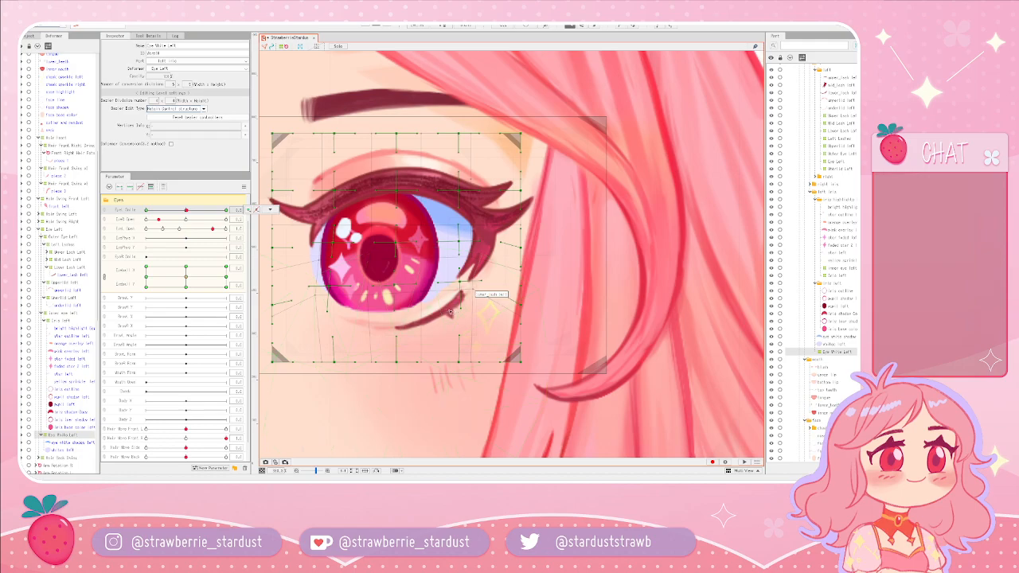
click(468, 309)
click(465, 292)
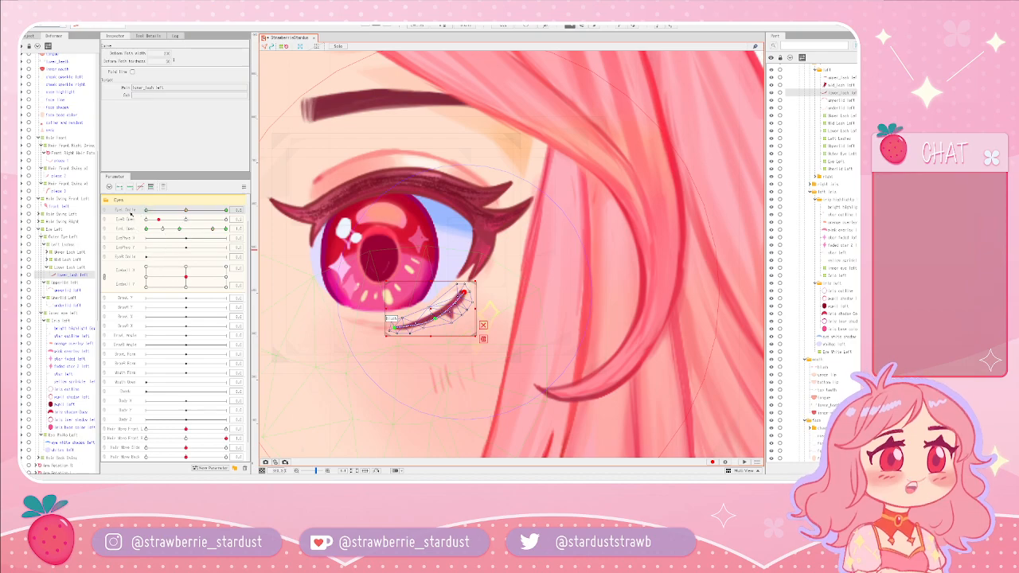
drag(464, 293, 460, 296)
key(ctrl+z)
drag(395, 327, 391, 322)
drag(465, 293, 440, 305)
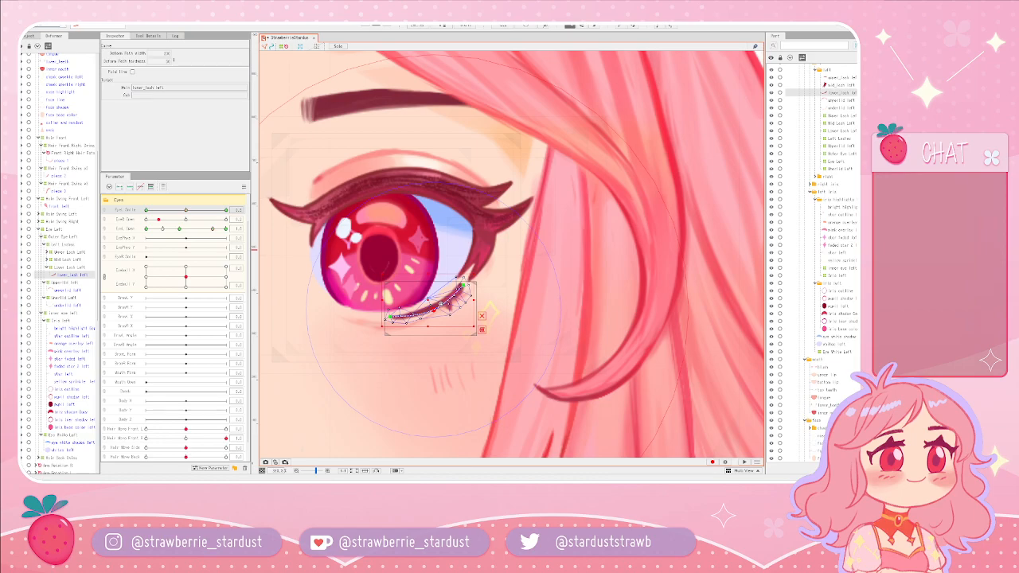
mouse_move(189, 211)
mouse_down()
mouse_move(147, 212)
mouse_move(187, 216)
mouse_up()
- Deselect the lower lash and set EyeR Open to its maximum to compare both eyes on the whole face
scroll(370, 328, down, 4)
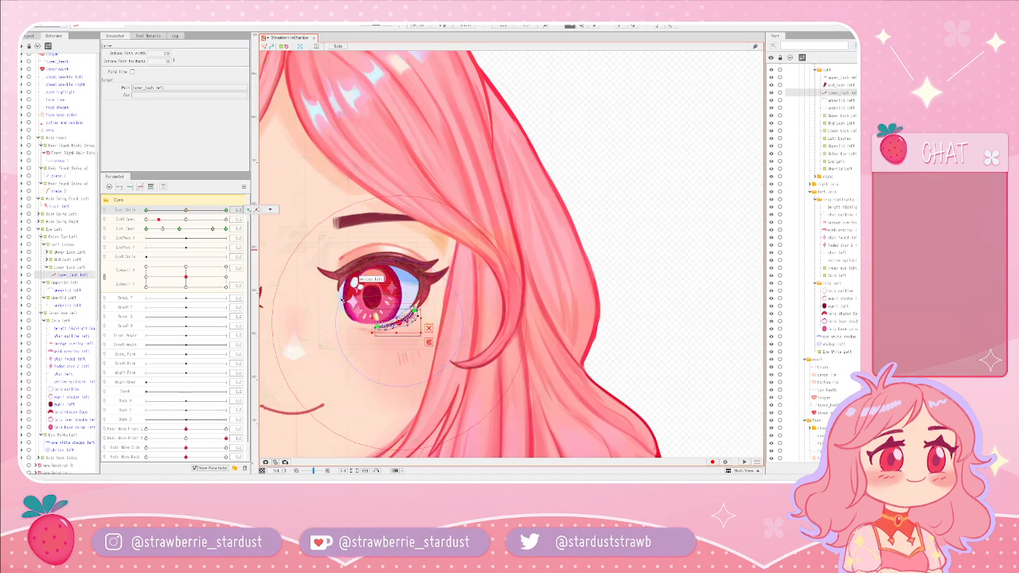
scroll(350, 314, down, 2)
click(399, 313)
scroll(510, 334, up, 4)
scroll(518, 311, down, 3)
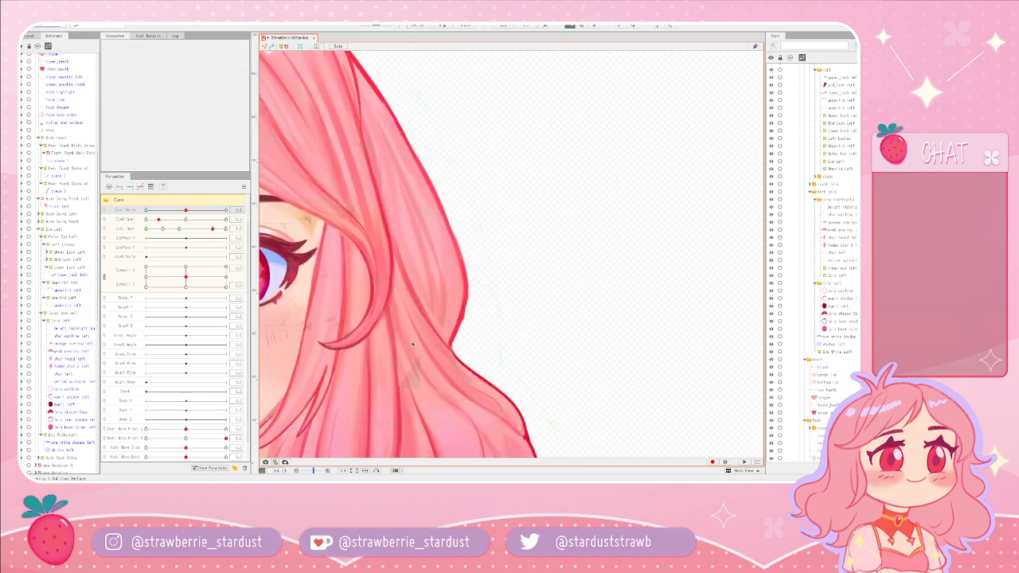
scroll(543, 261, up, 3)
scroll(518, 255, down, 2)
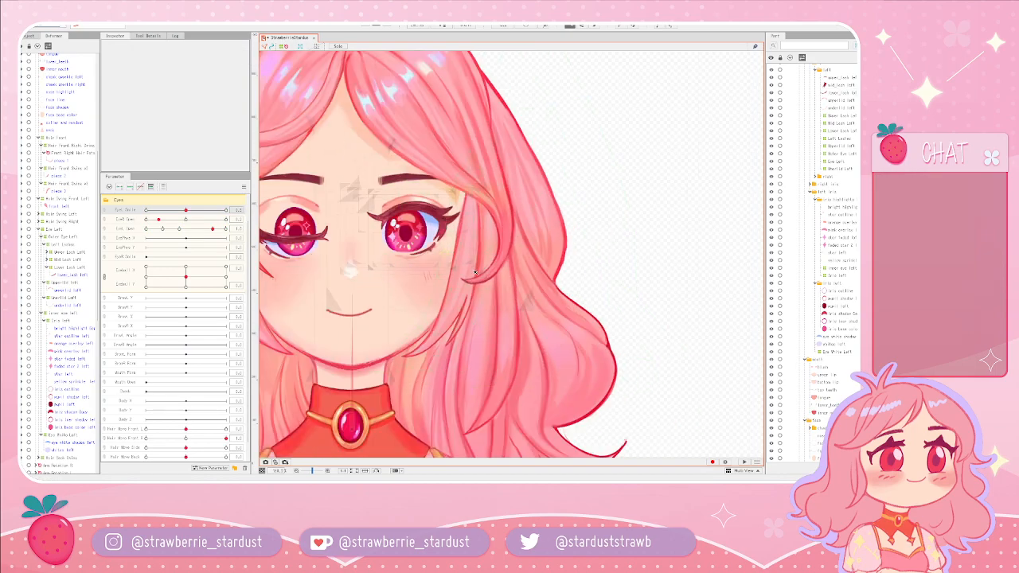
drag(159, 219, 227, 219)
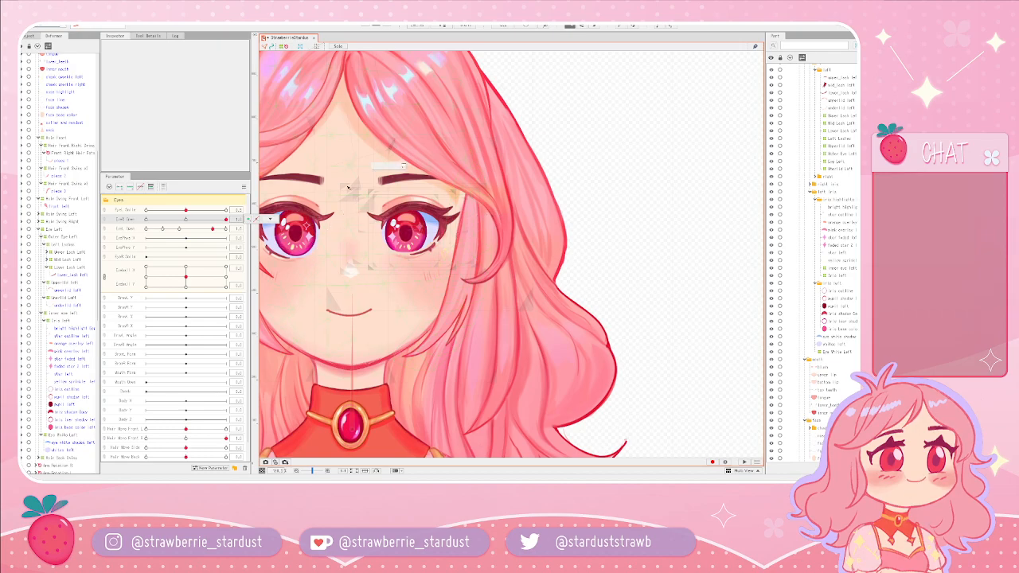
scroll(403, 258, up, 2)
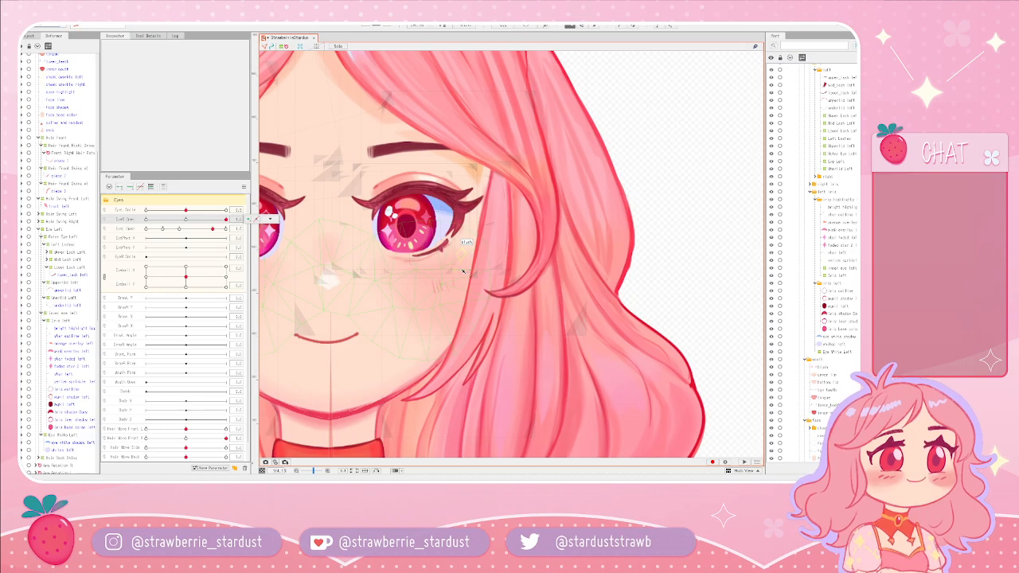
- Raise the inner end of the left underlid with its deform path points at the middle EyeL Smile key
scroll(417, 260, up, 3)
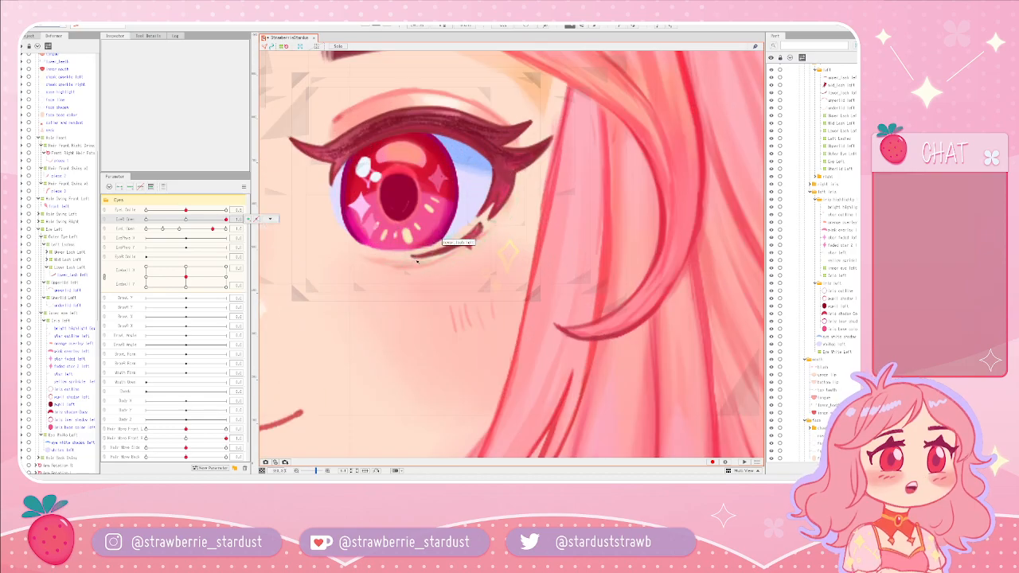
click(416, 260)
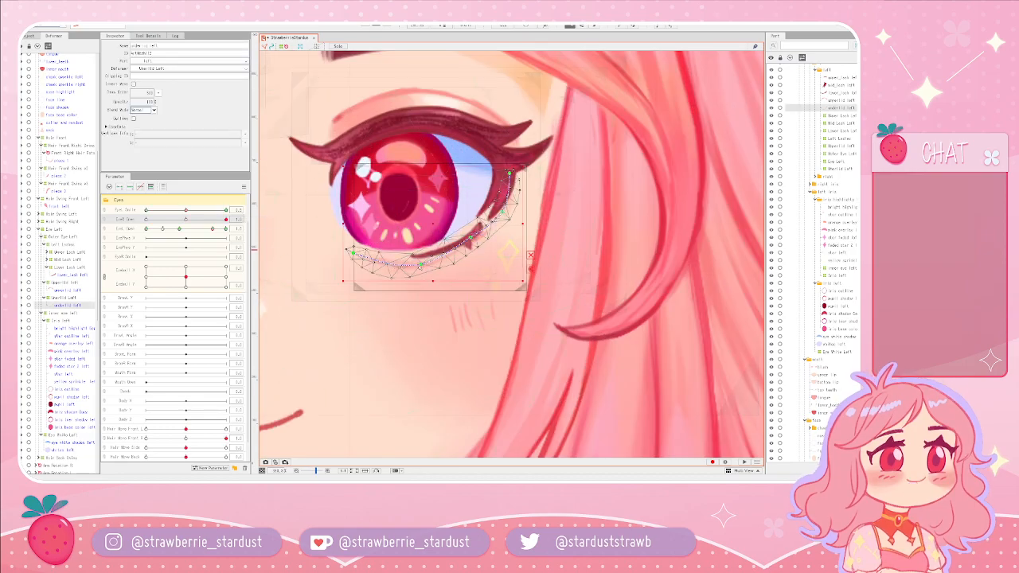
drag(353, 254, 352, 249)
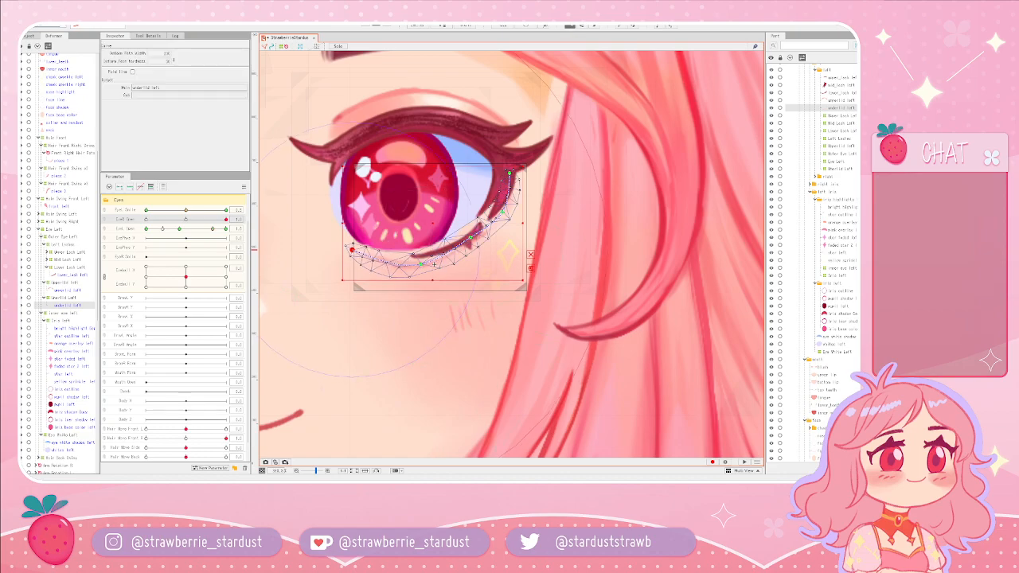
click(420, 263)
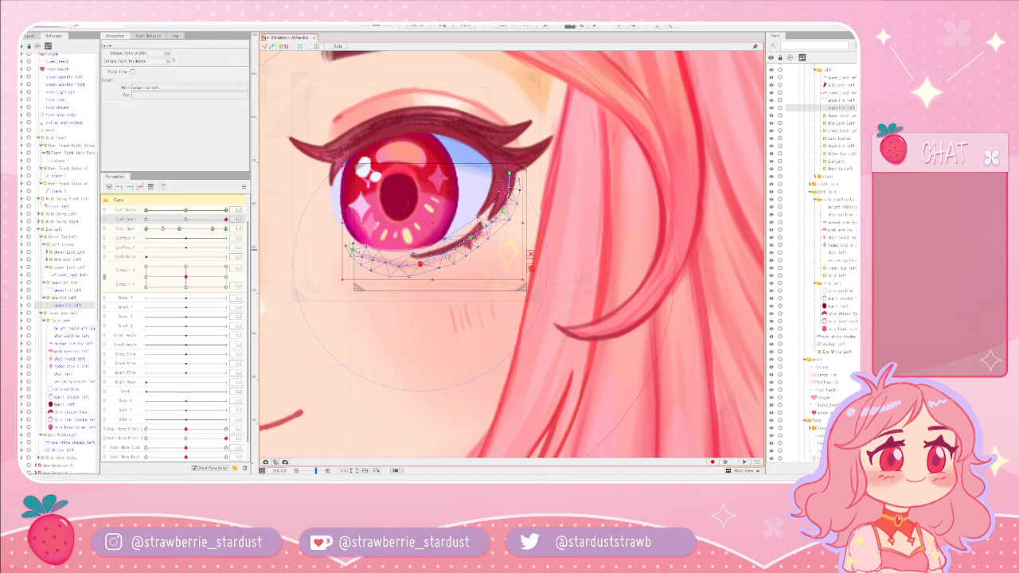
- Raise the left lower lash with its deform path points at the middle and maximum EyeL Smile keys
click(473, 228)
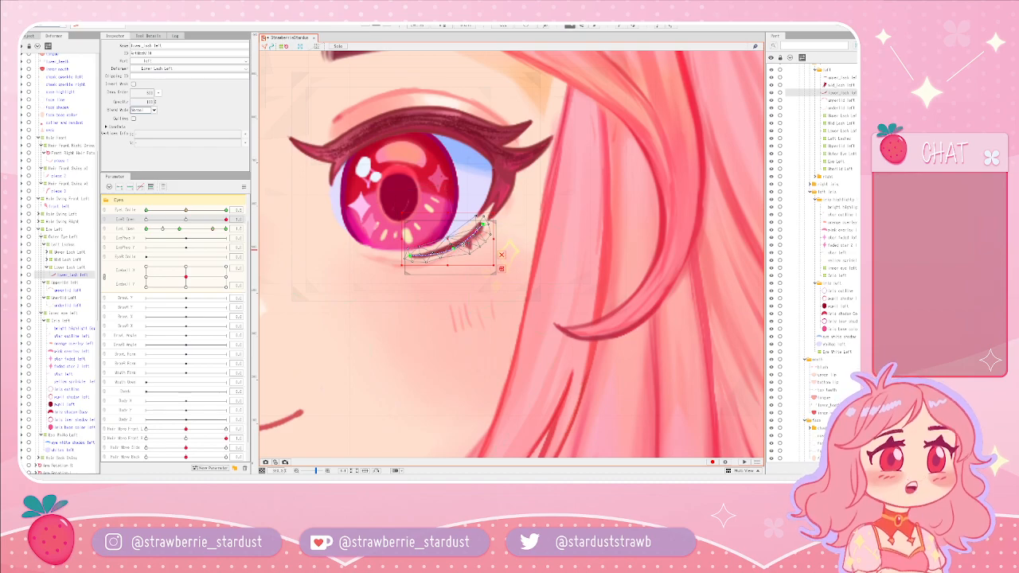
drag(465, 244, 409, 254)
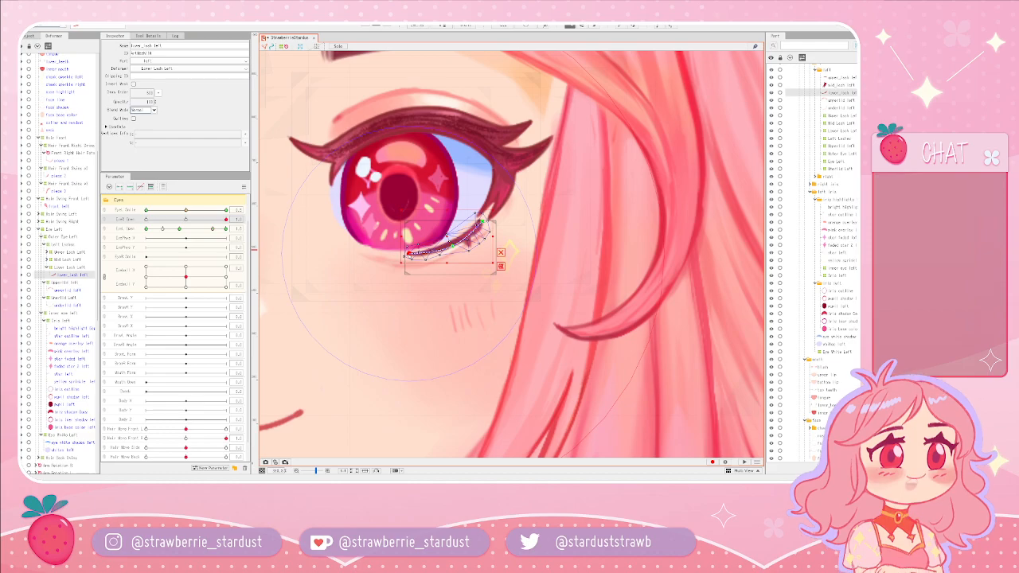
mouse_move(227, 220)
mouse_down()
mouse_move(131, 223)
mouse_move(186, 226)
mouse_move(214, 209)
mouse_move(191, 212)
mouse_move(226, 210)
mouse_up()
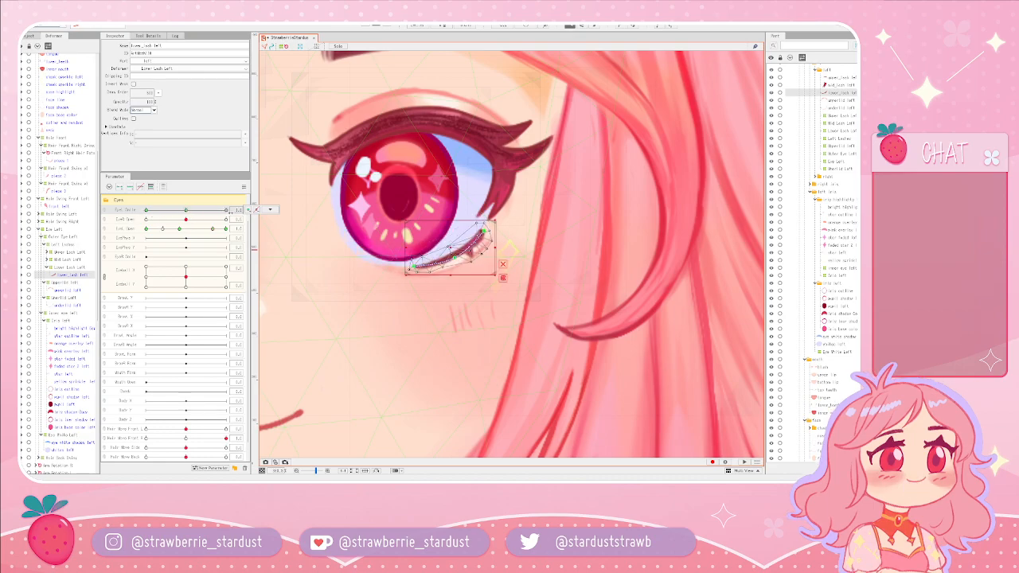
click(257, 209)
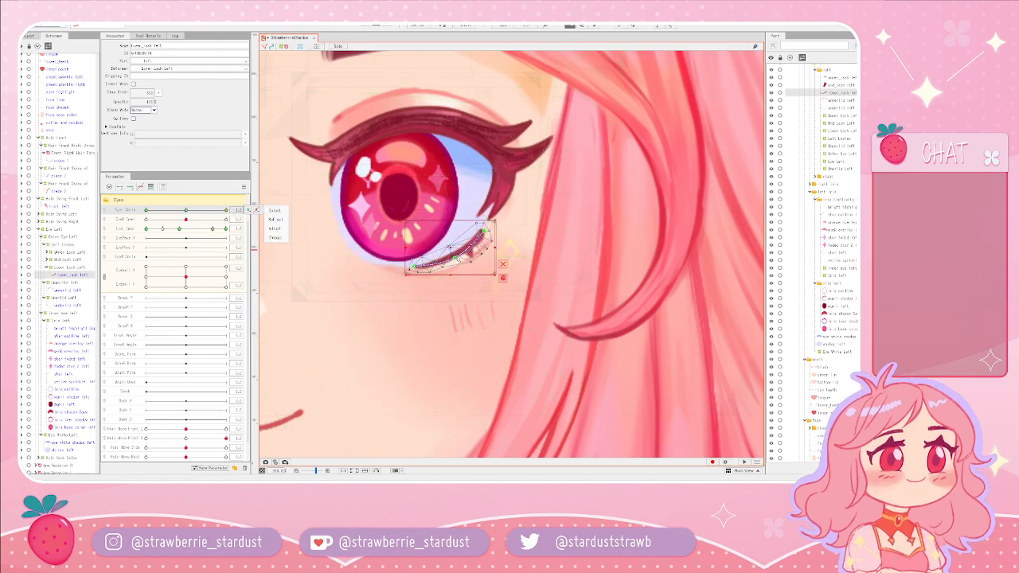
click(456, 258)
drag(457, 258, 453, 249)
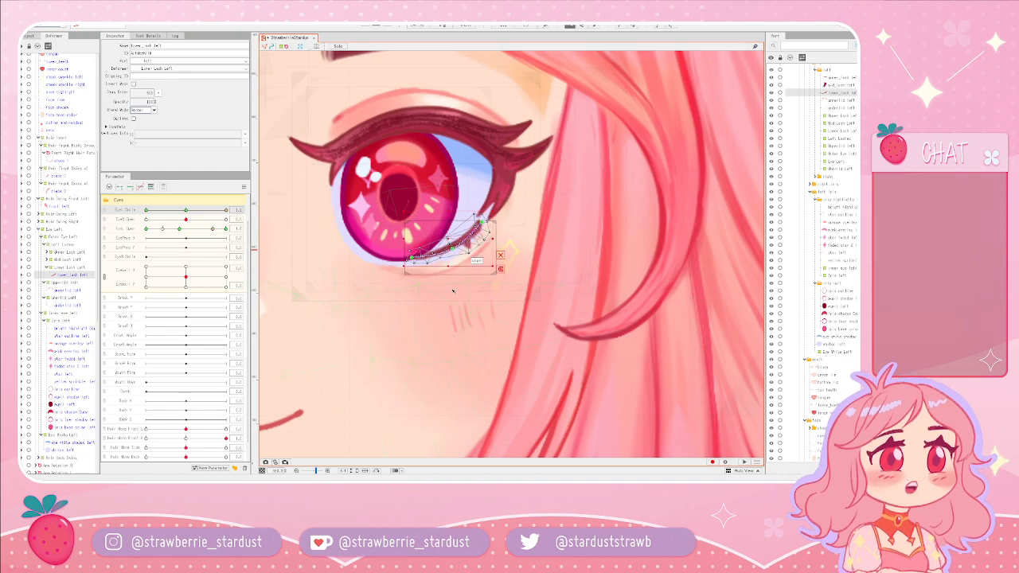
- Compare the Underlid Left and Upperlid Left deformers with EyeL Open at its lower intermediate key
click(434, 273)
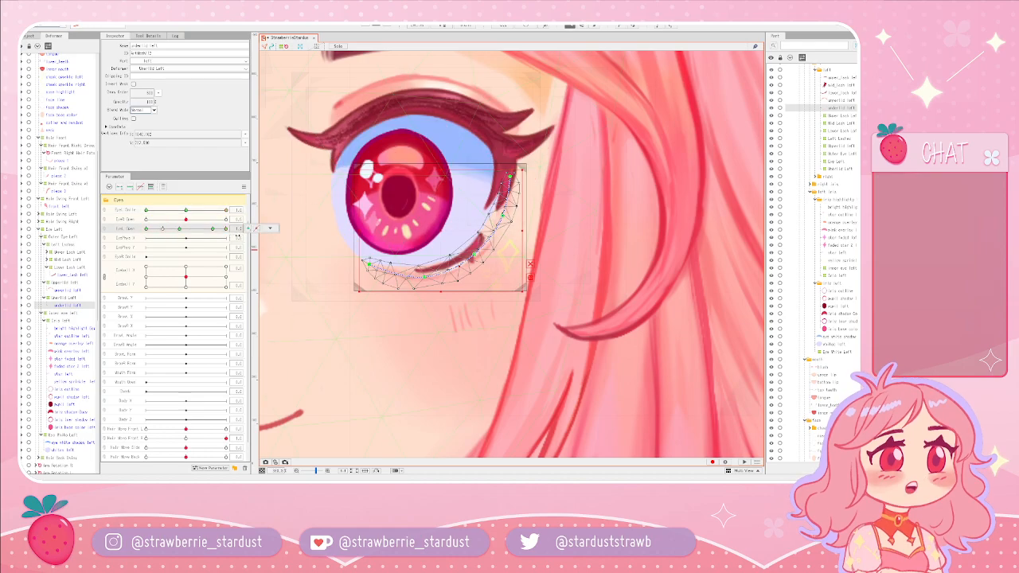
click(163, 229)
mouse_move(162, 229)
mouse_down()
mouse_move(223, 230)
mouse_move(118, 237)
mouse_move(239, 232)
mouse_move(127, 233)
mouse_move(238, 232)
mouse_move(164, 234)
mouse_up()
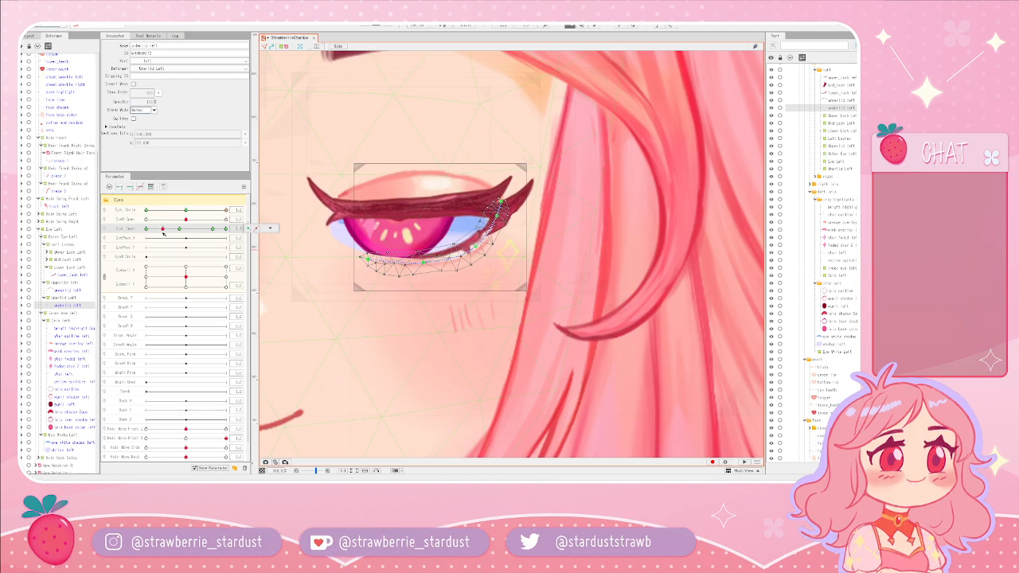
click(65, 298)
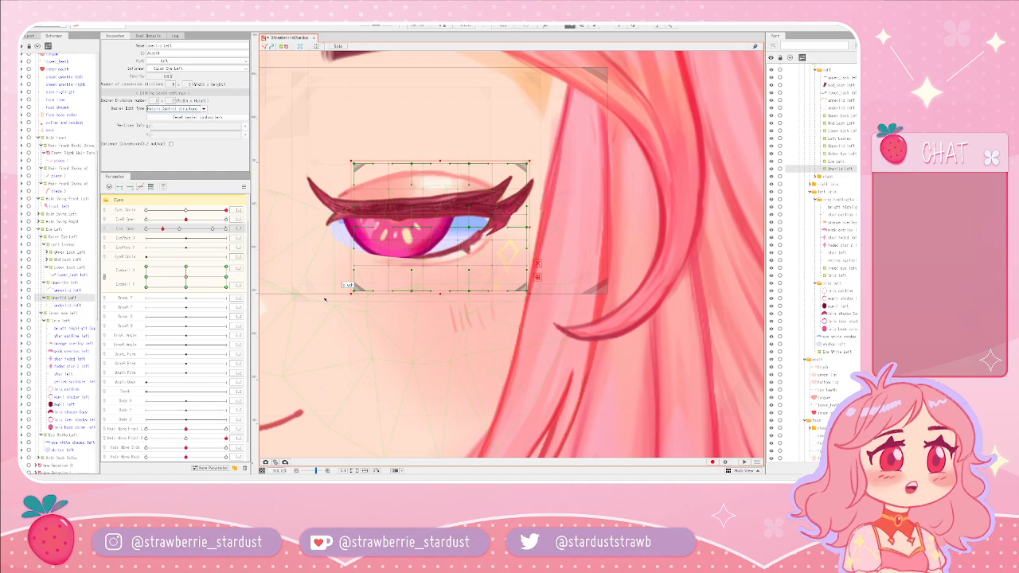
click(66, 283)
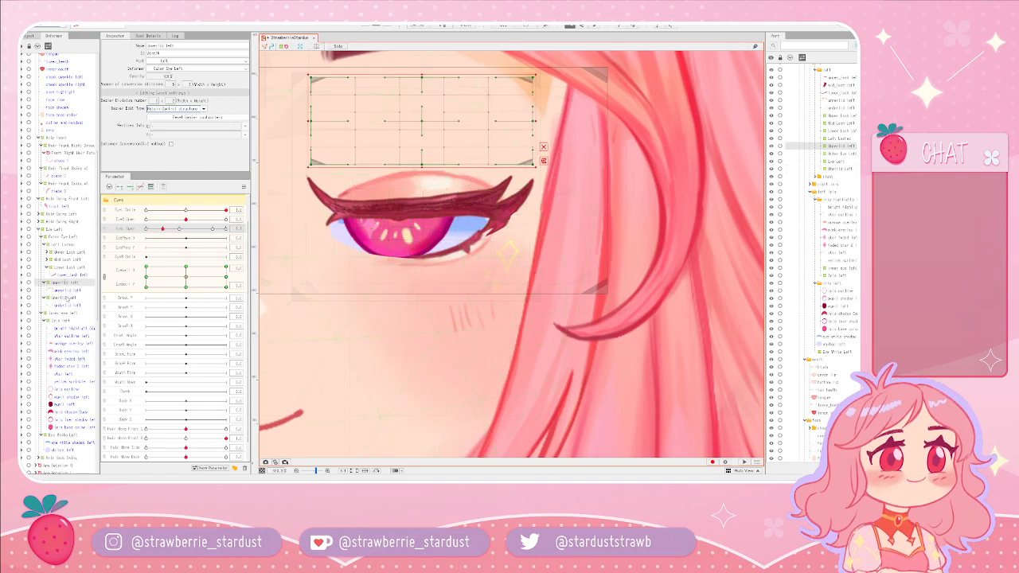
click(66, 298)
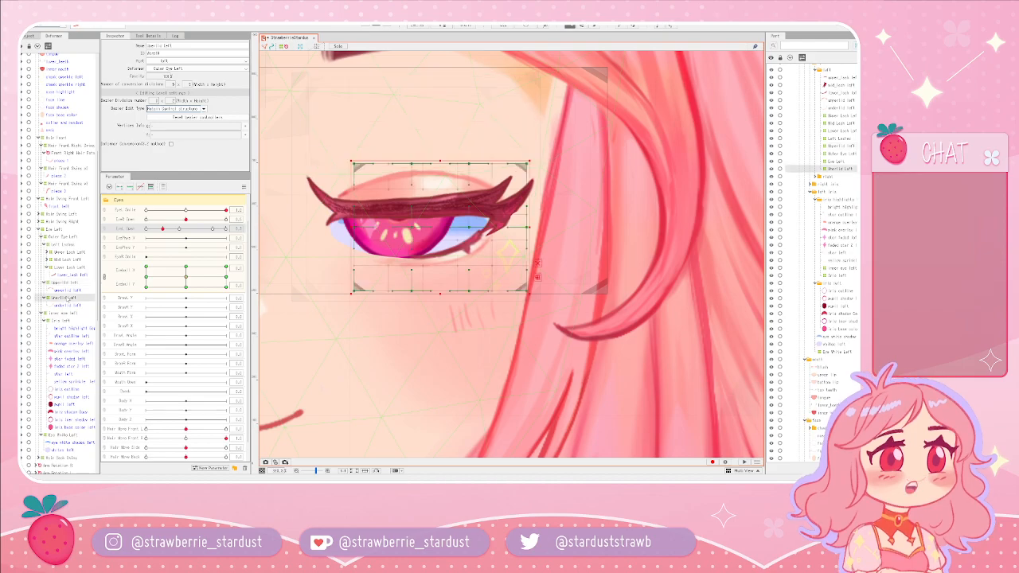
click(66, 282)
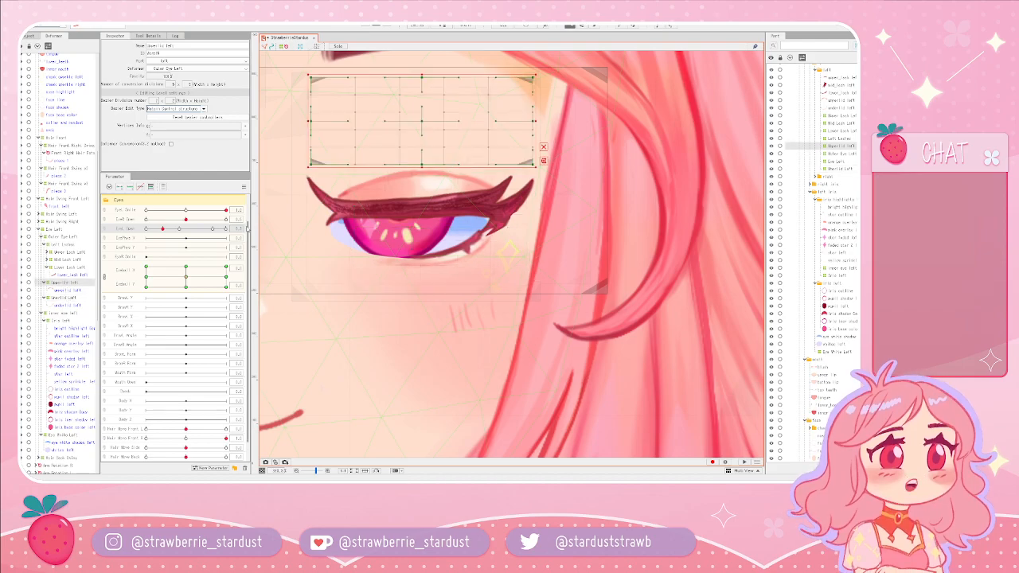
click(422, 122)
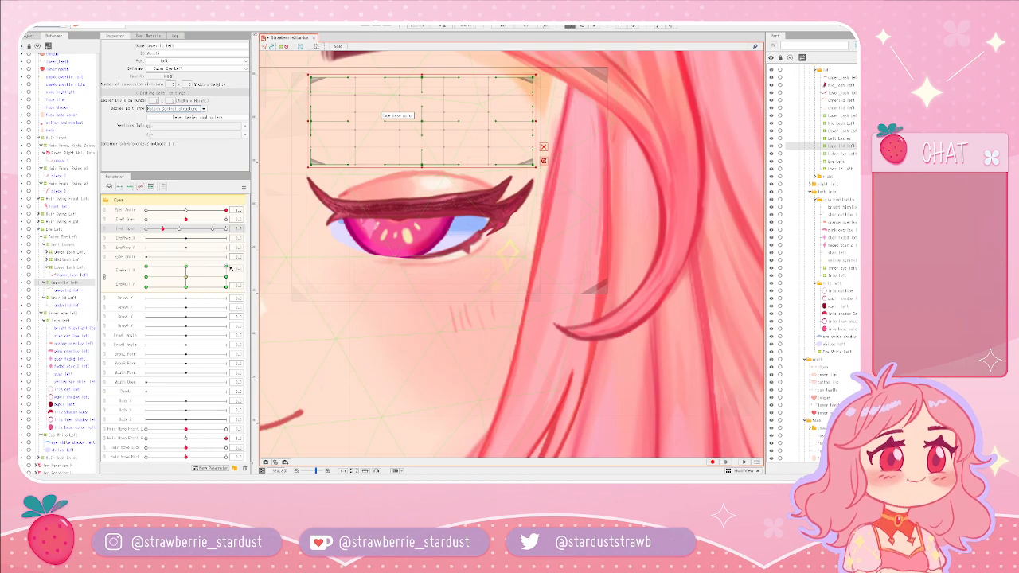
- Check the Upperlid Left deformer's parameter keys with EyeL Open at its upper intermediate key
drag(213, 279, 186, 278)
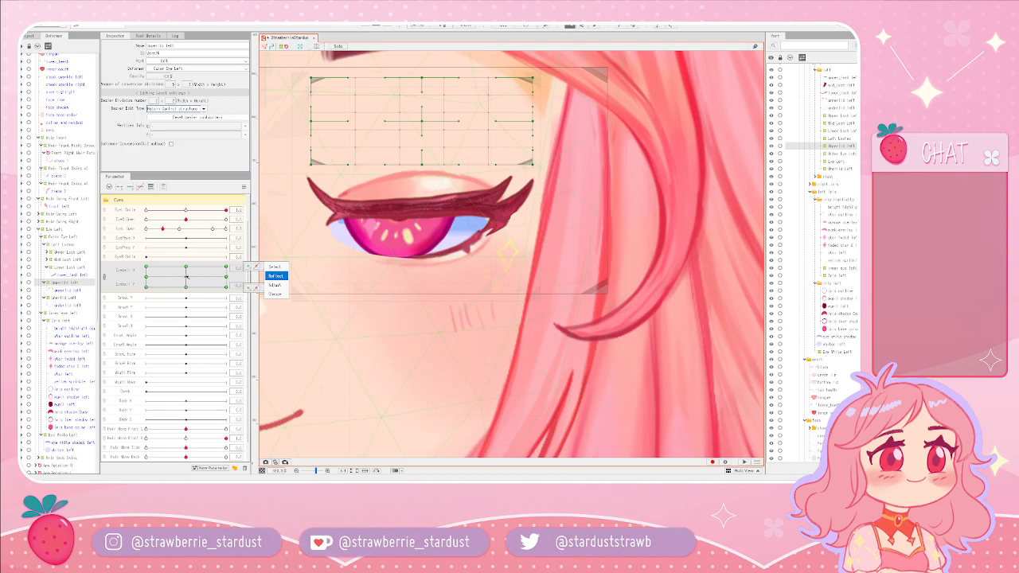
drag(176, 230, 213, 230)
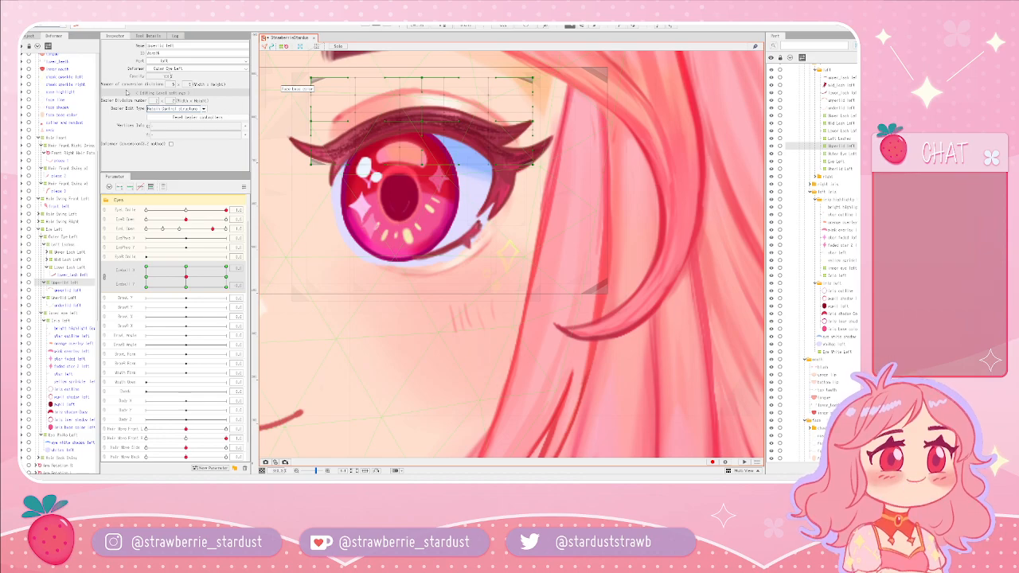
mouse_move(186, 219)
mouse_down()
mouse_move(151, 224)
mouse_move(160, 235)
mouse_move(188, 223)
mouse_up()
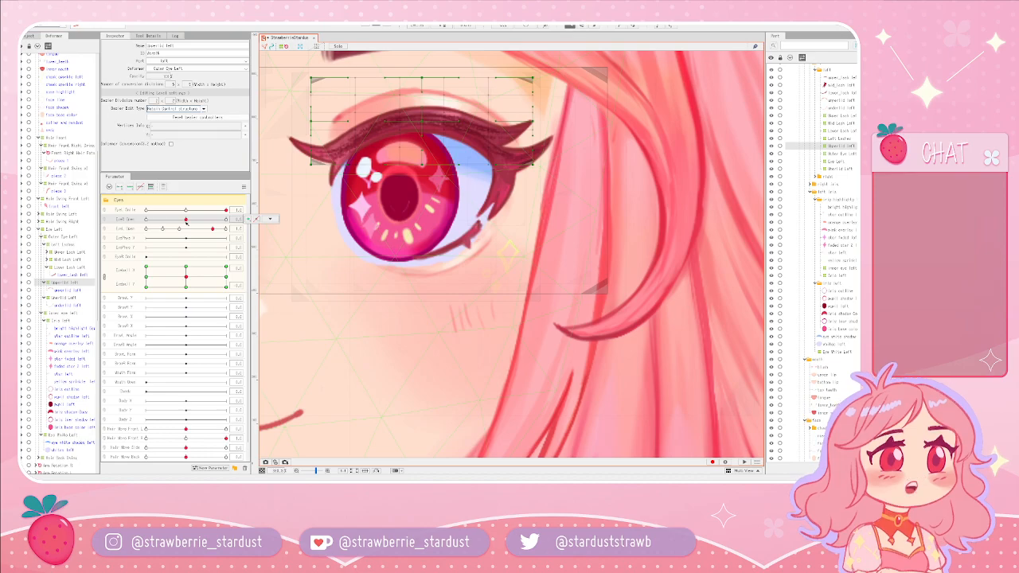
click(270, 219)
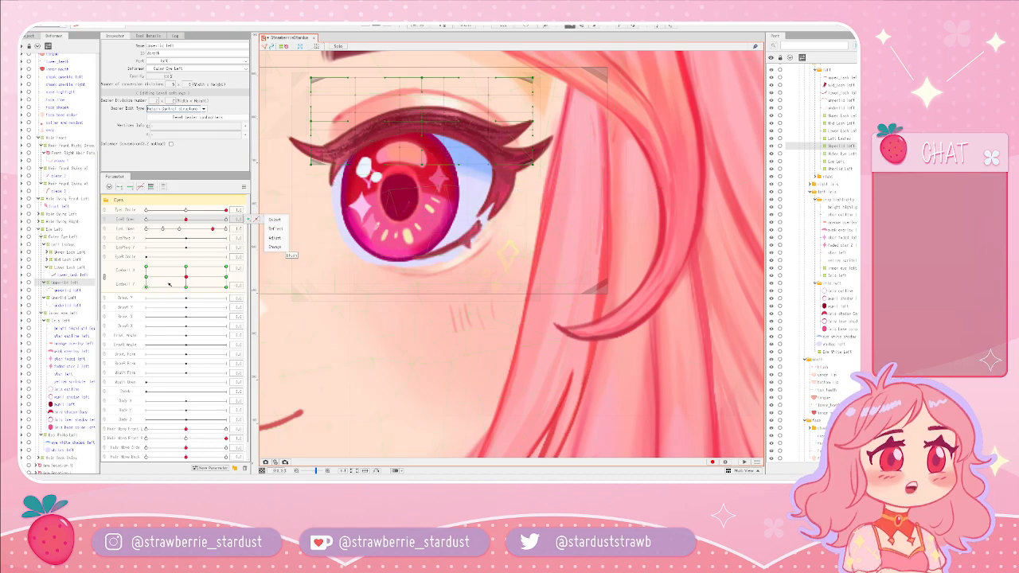
click(71, 281)
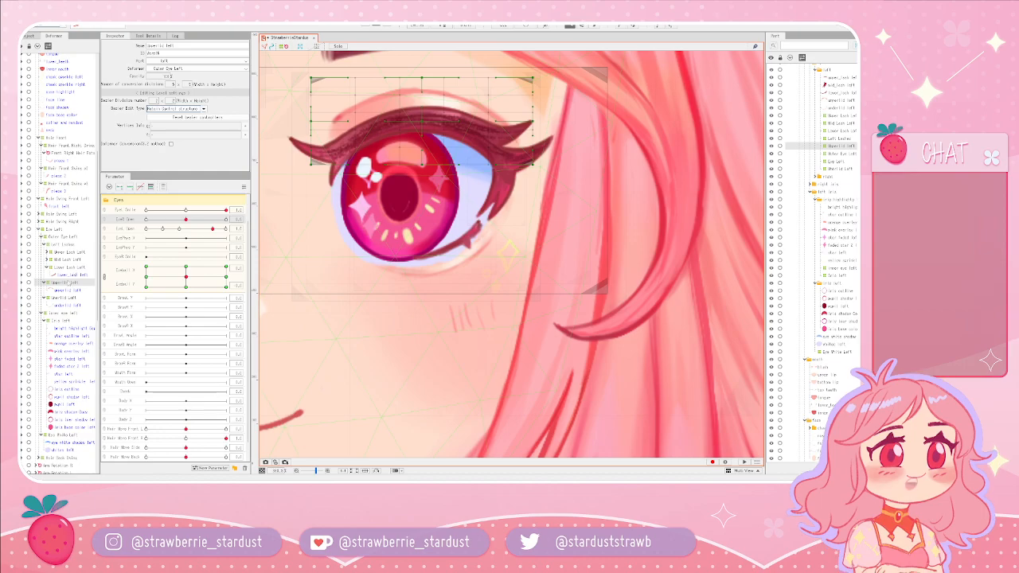
- Add three EyeL Open keys to the Upperlid Left deformer and set the parameter to its middle key
click(179, 229)
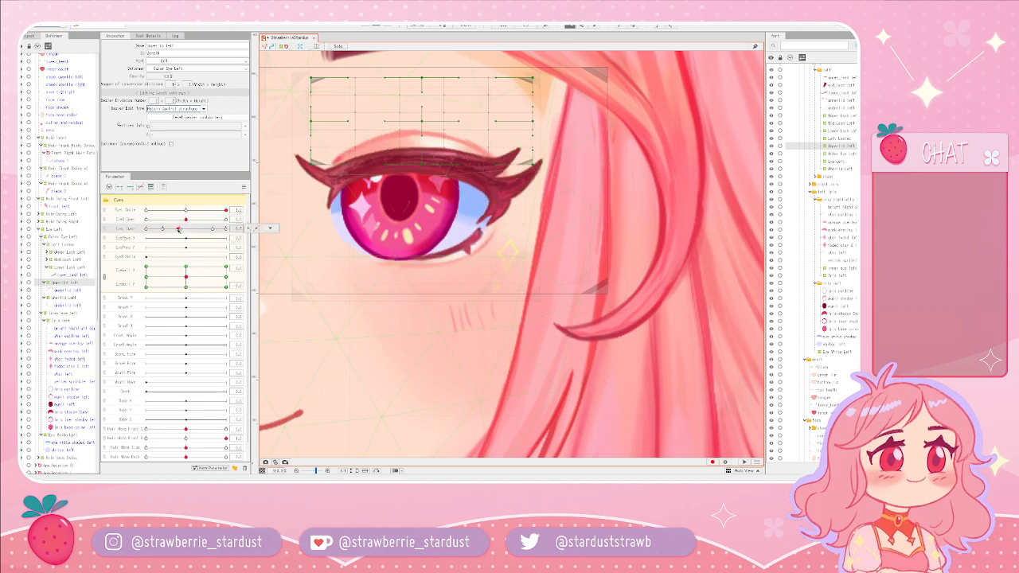
drag(180, 230, 181, 230)
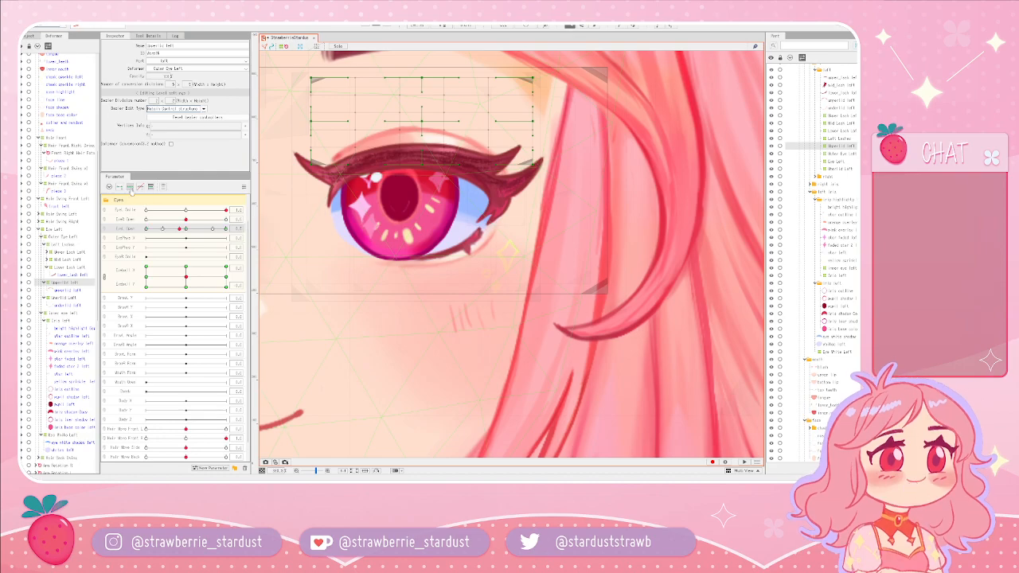
mouse_move(181, 228)
mouse_down()
mouse_move(164, 229)
mouse_move(179, 228)
mouse_up()
drag(179, 229, 162, 228)
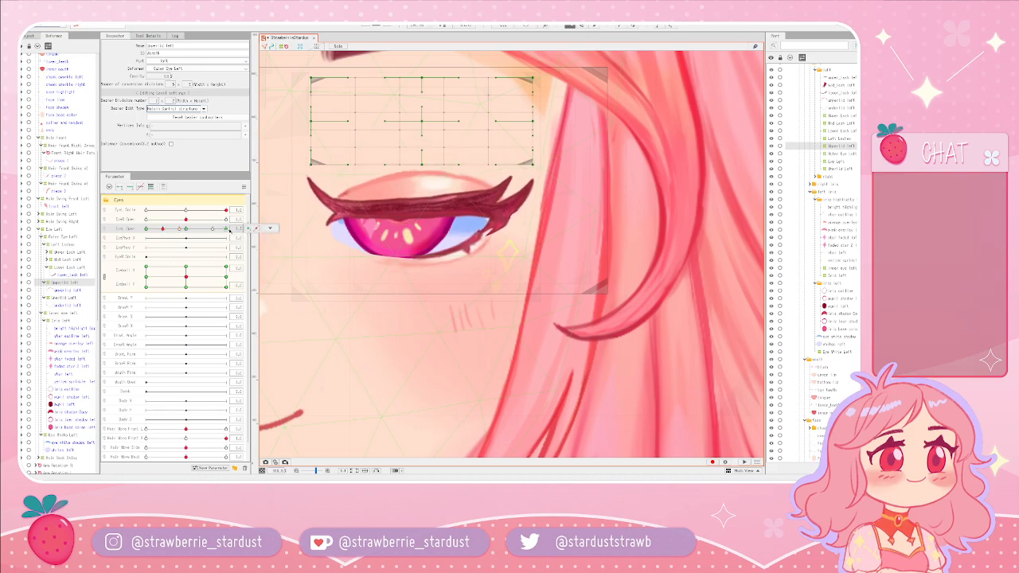
mouse_move(176, 230)
mouse_down()
mouse_move(222, 229)
mouse_move(164, 230)
mouse_move(247, 229)
mouse_move(131, 222)
mouse_move(185, 229)
mouse_up()
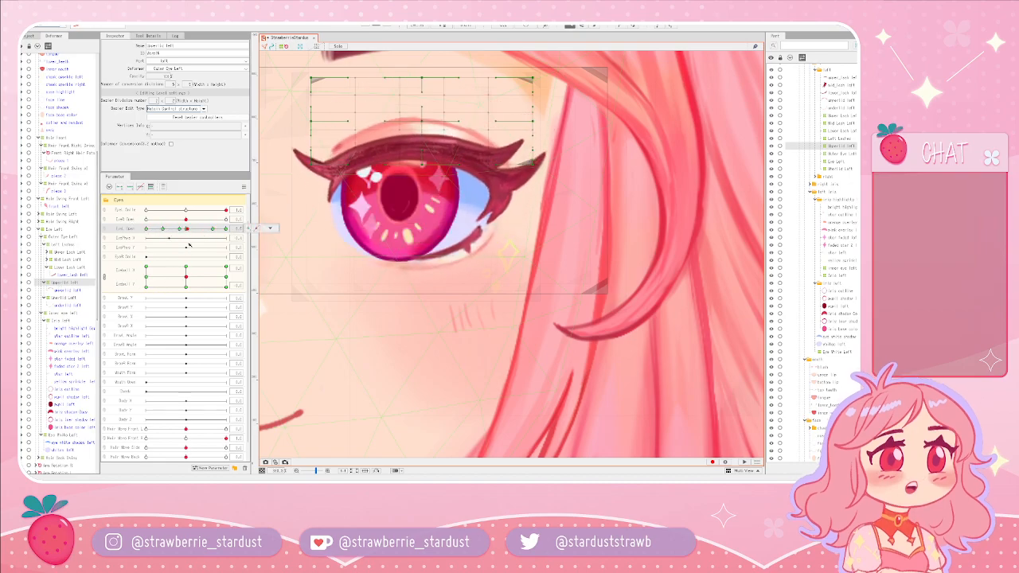
click(186, 229)
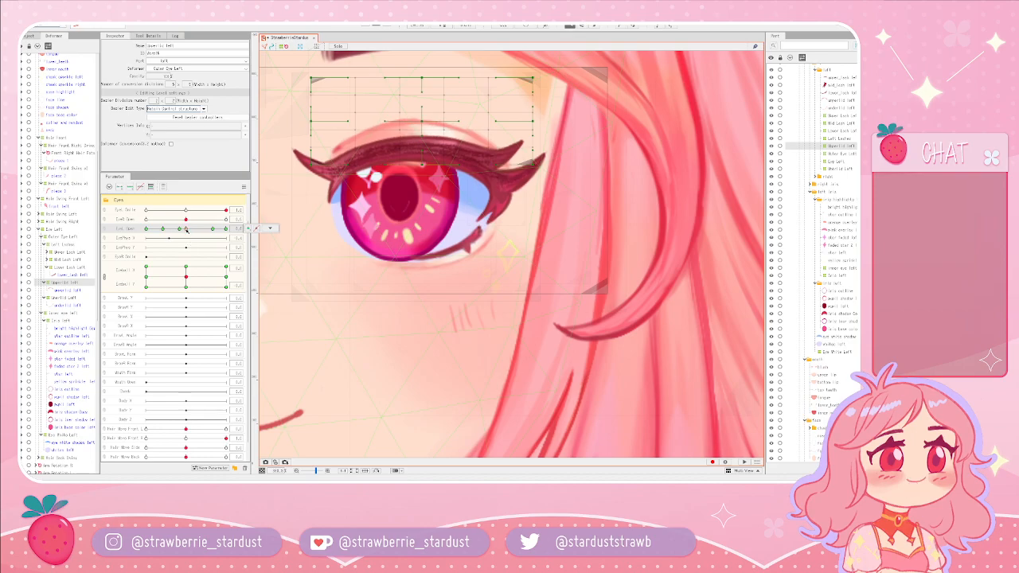
- Try to lower the Upperlid Left deformer at the middle EyeL Open key
click(425, 129)
click(425, 124)
click(425, 131)
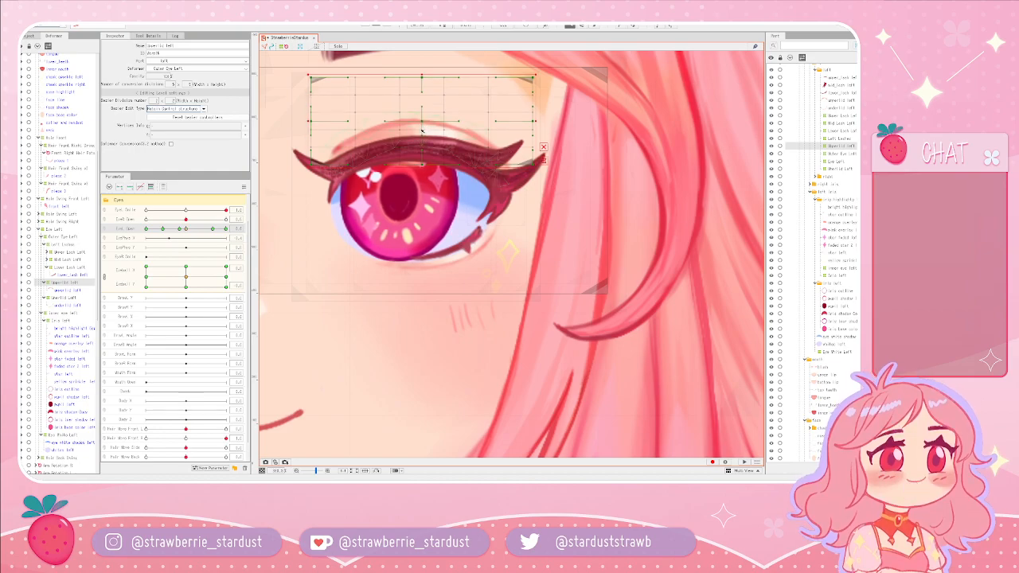
drag(420, 124, 421, 139)
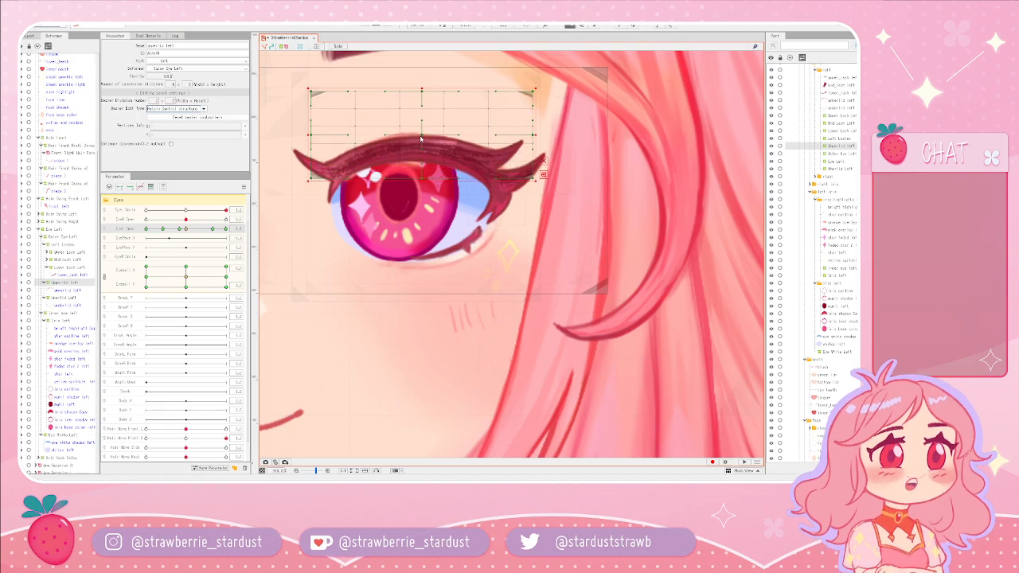
key(ctrl+z)
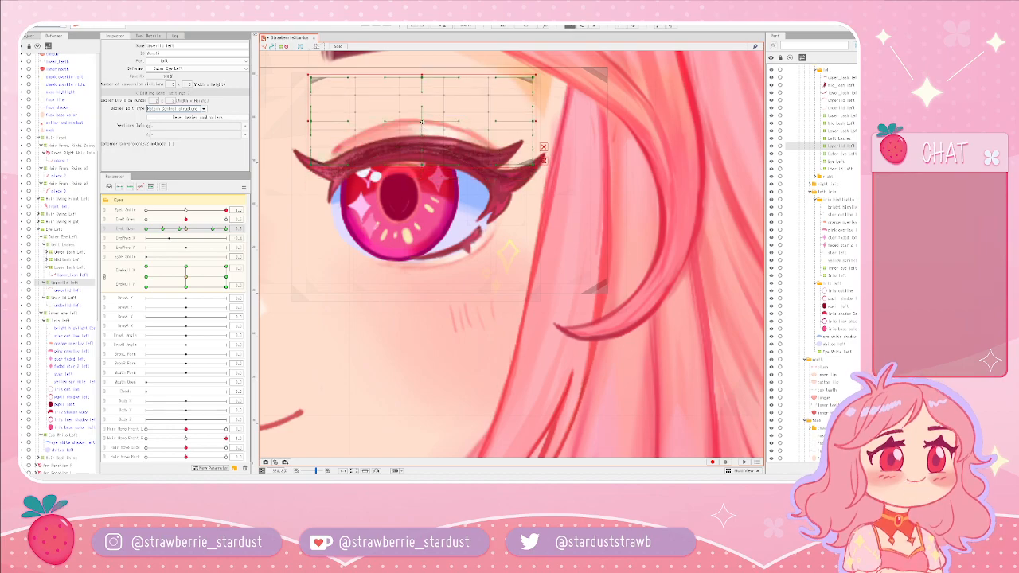
- Lower the Upperlid Left deformer to follow the upper lash at the minimum and lower intermediate EyeL Open keys
drag(187, 229, 132, 238)
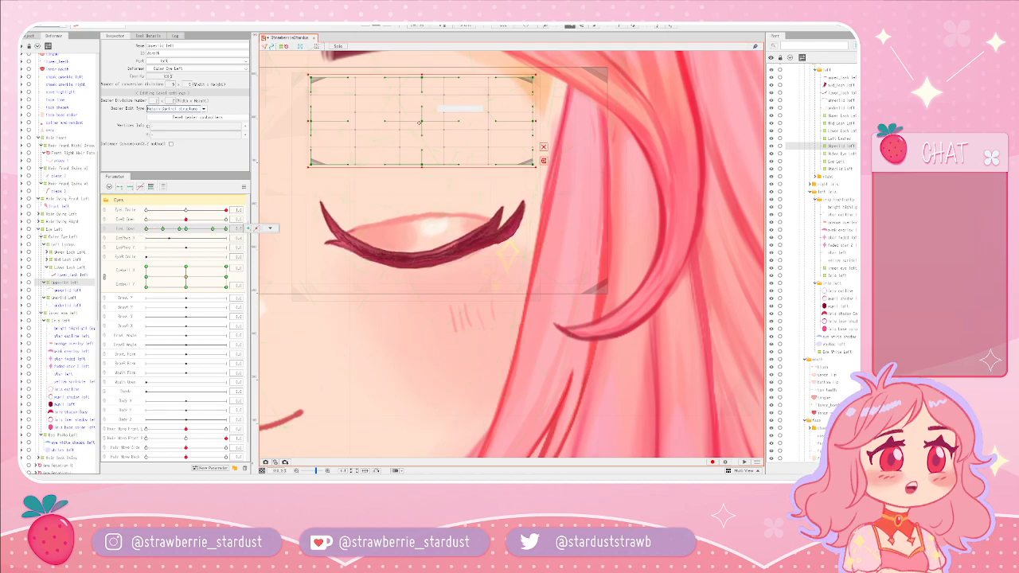
drag(423, 121, 423, 212)
key(ctrl+z)
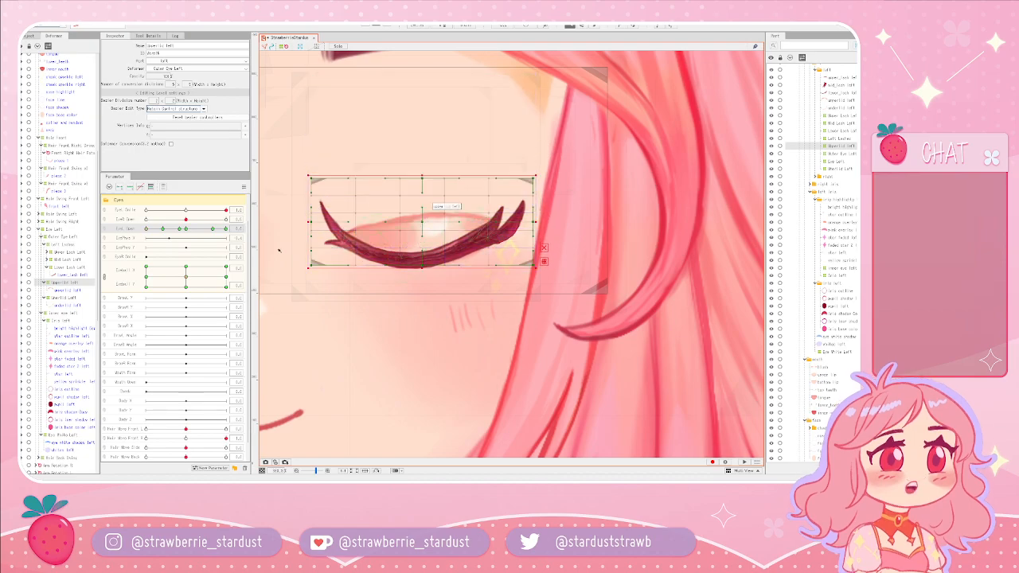
mouse_move(158, 232)
mouse_down()
mouse_move(183, 230)
mouse_move(126, 233)
mouse_move(183, 232)
mouse_move(132, 235)
mouse_move(164, 237)
mouse_up()
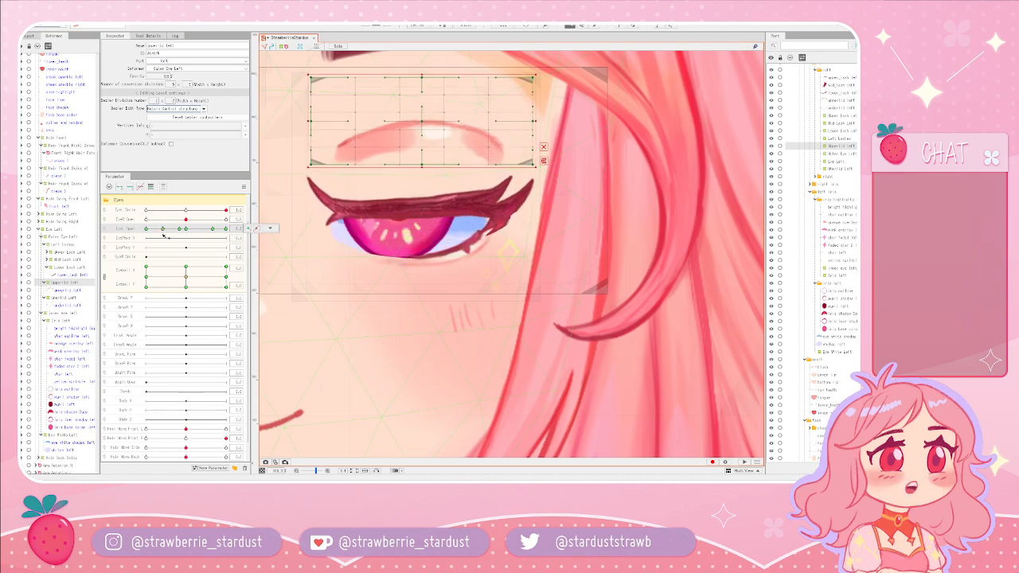
drag(422, 122, 421, 162)
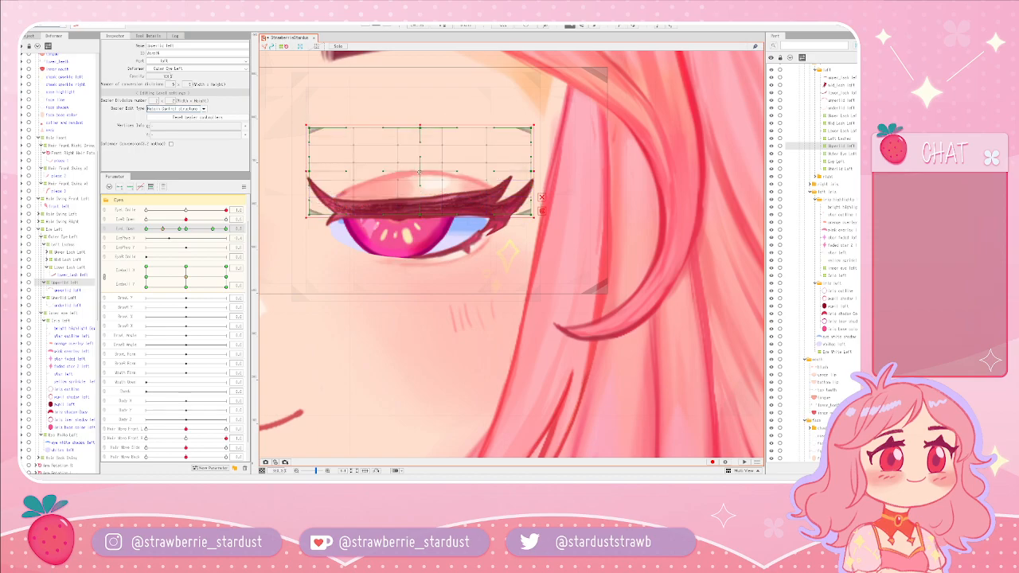
- Raise the Upperlid Left deformer slightly at the maximum EyeL Open key and return the parameter to its lower intermediate key
drag(164, 230, 231, 230)
drag(421, 121, 422, 102)
drag(211, 230, 162, 229)
- Deselect the upper lid deformer and preview the left eye on the whole face at the intermediate EyeL Open keys
click(309, 237)
scroll(333, 237, down, 5)
click(549, 239)
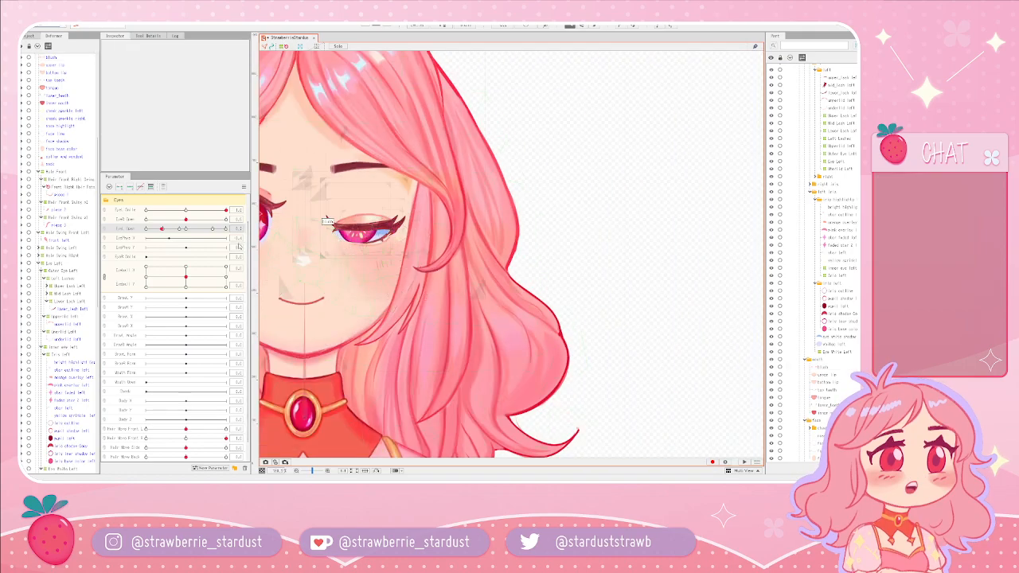
click(179, 230)
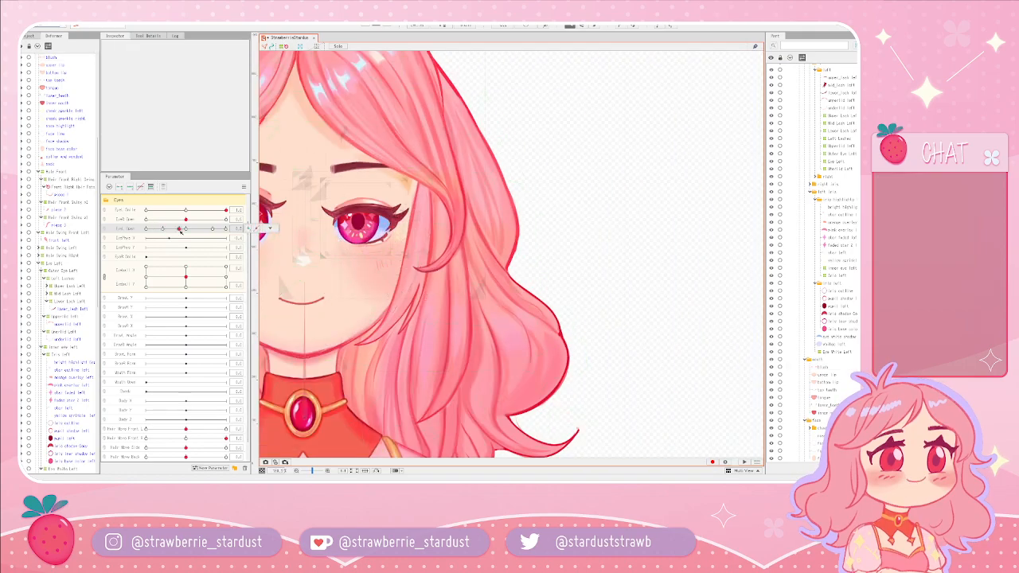
- Examine the left lower lash and its Lower Lash Left deformer at the lower and upper intermediate EyeL Open keys
drag(179, 230, 162, 230)
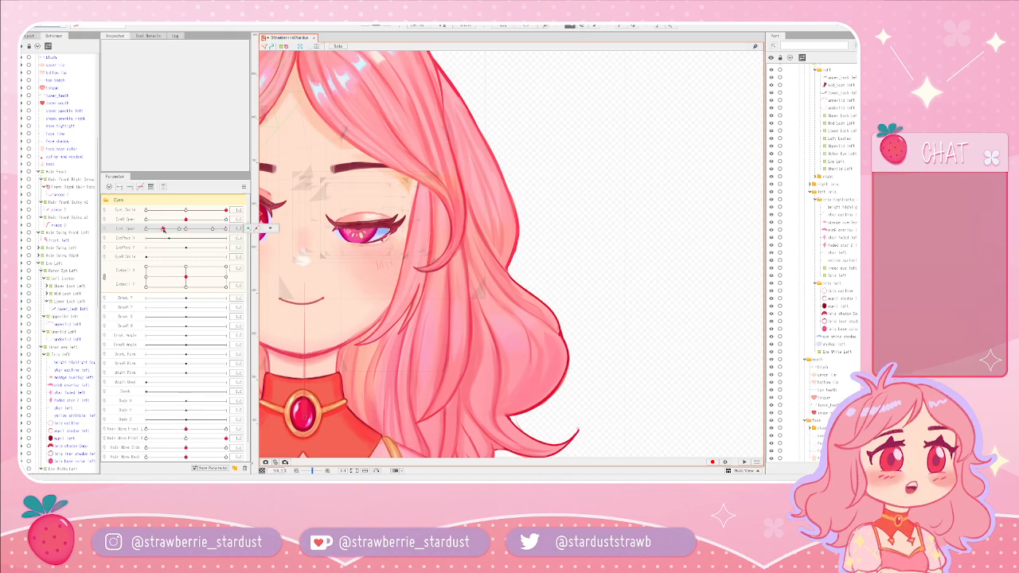
drag(240, 245, 212, 236)
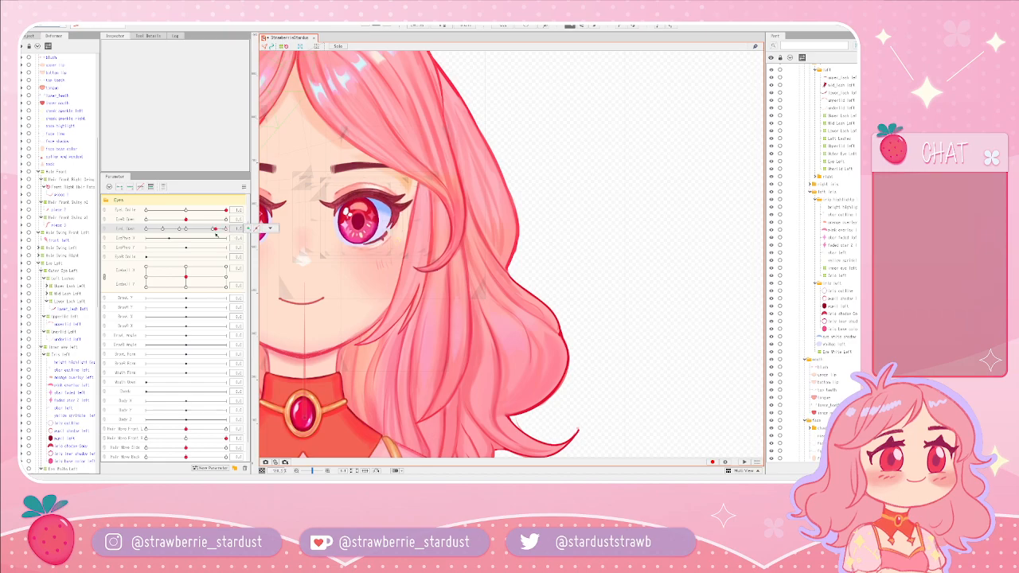
scroll(390, 220, up, 3)
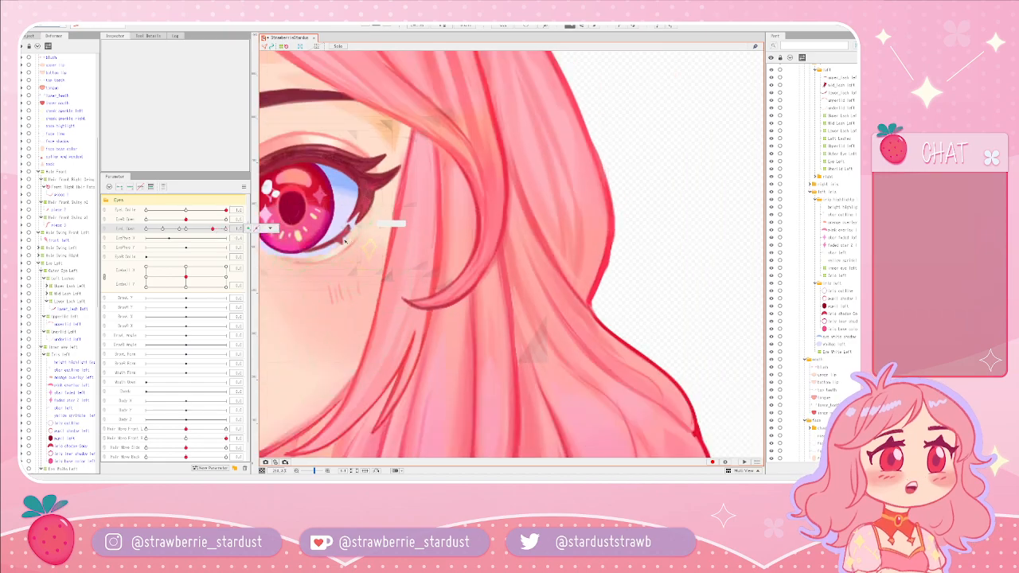
click(340, 239)
scroll(387, 185, up, 2)
scroll(388, 185, down, 2)
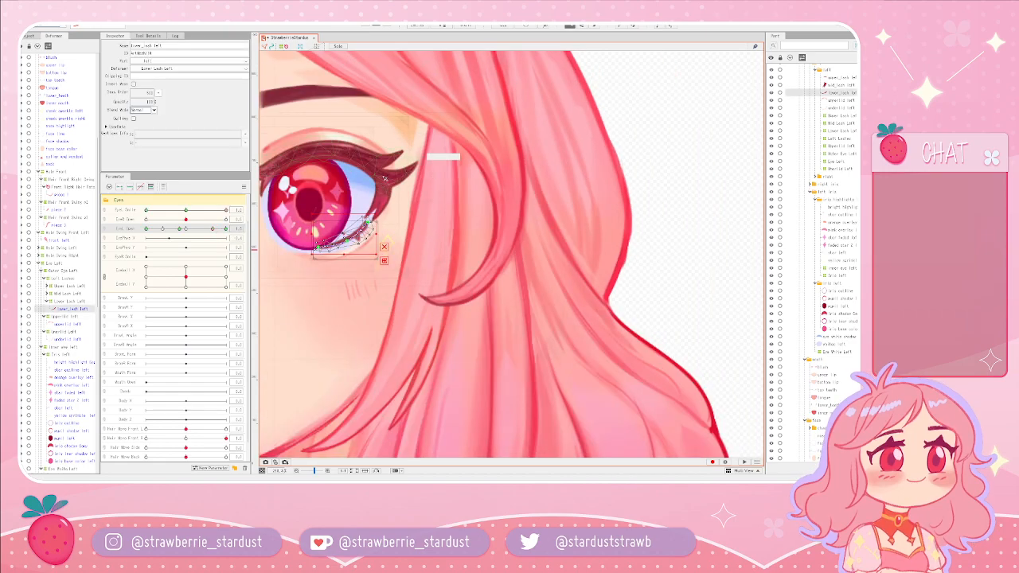
scroll(388, 184, up, 3)
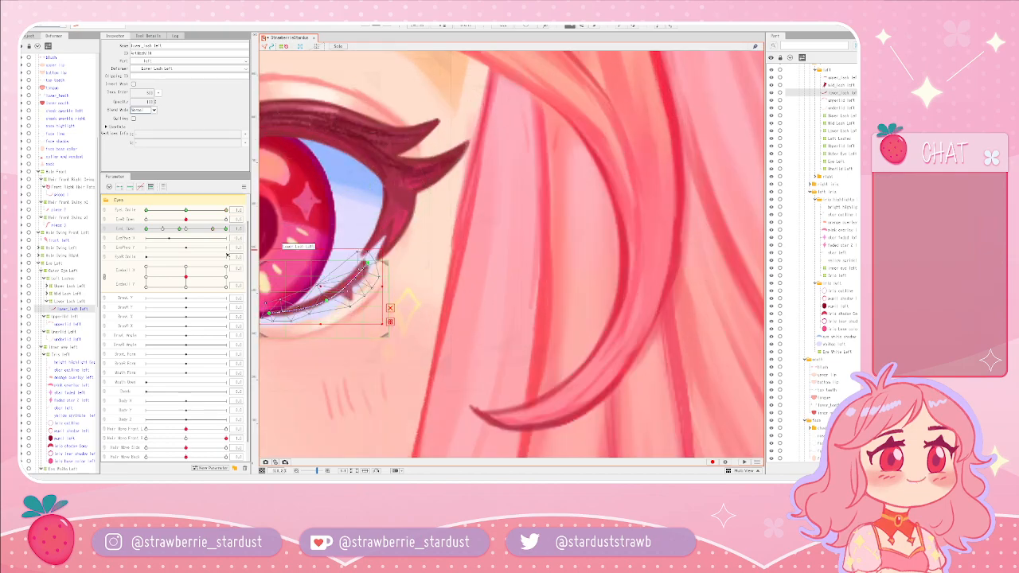
click(68, 303)
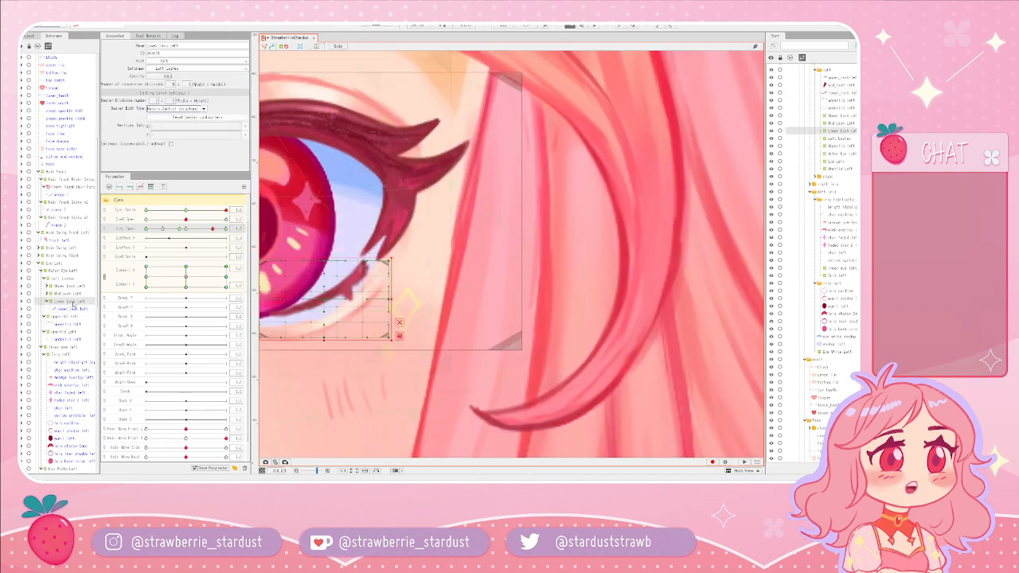
click(74, 309)
click(74, 302)
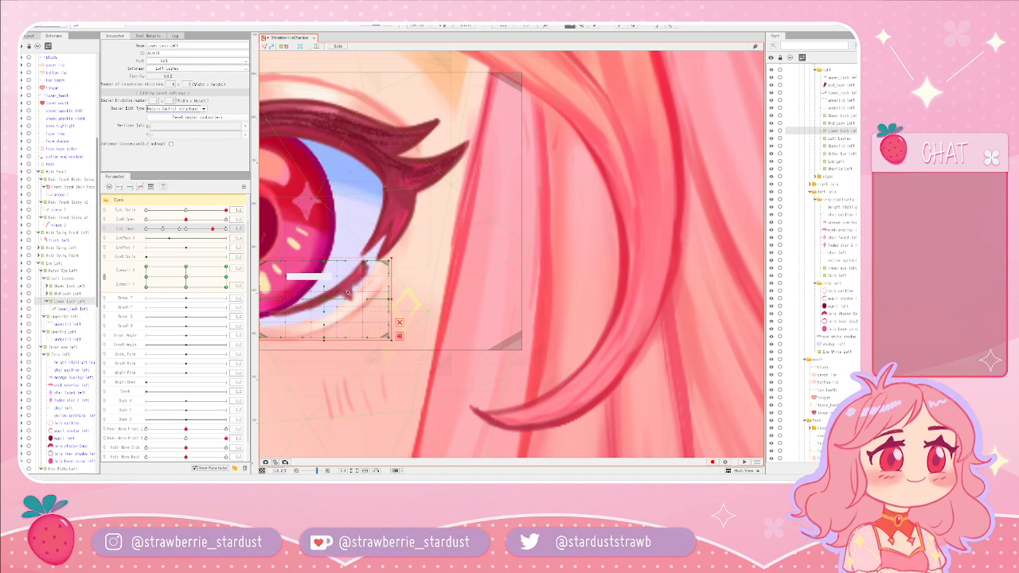
drag(343, 245, 423, 230)
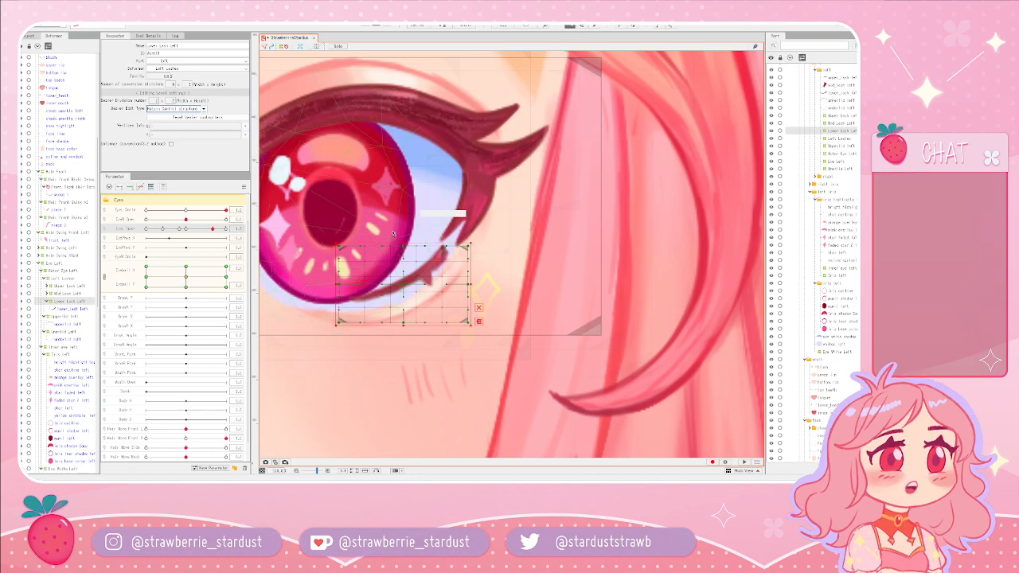
mouse_move(212, 228)
mouse_down()
mouse_move(263, 236)
mouse_move(187, 237)
mouse_move(212, 233)
mouse_up()
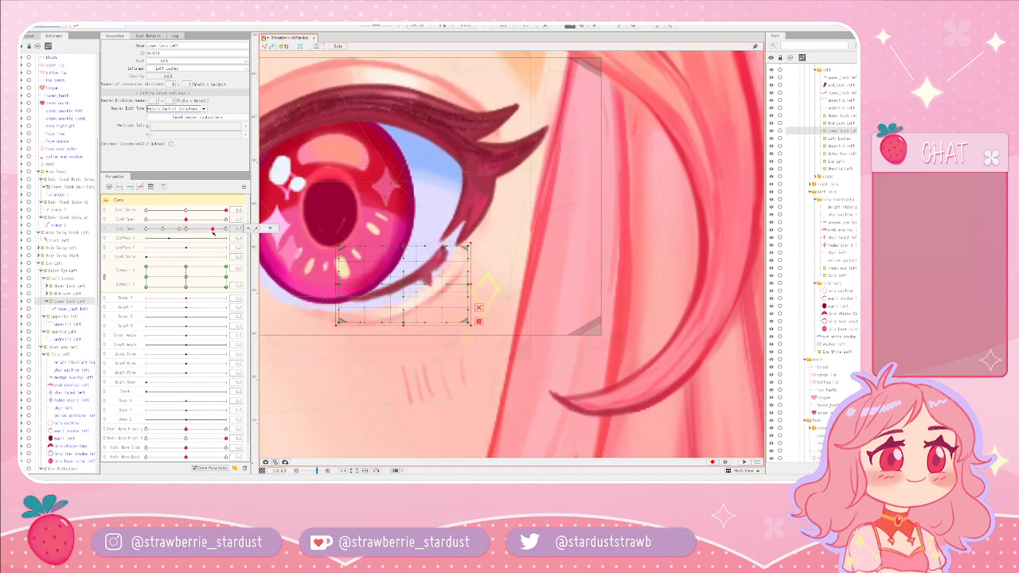
scroll(434, 239, down, 6)
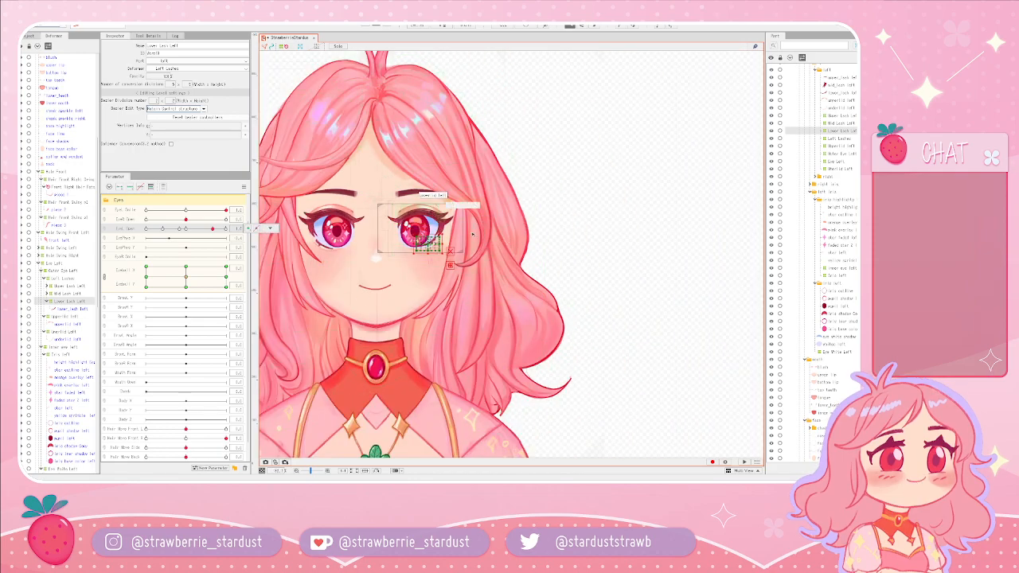
scroll(450, 231, up, 6)
drag(615, 150, 540, 135)
drag(637, 193, 596, 167)
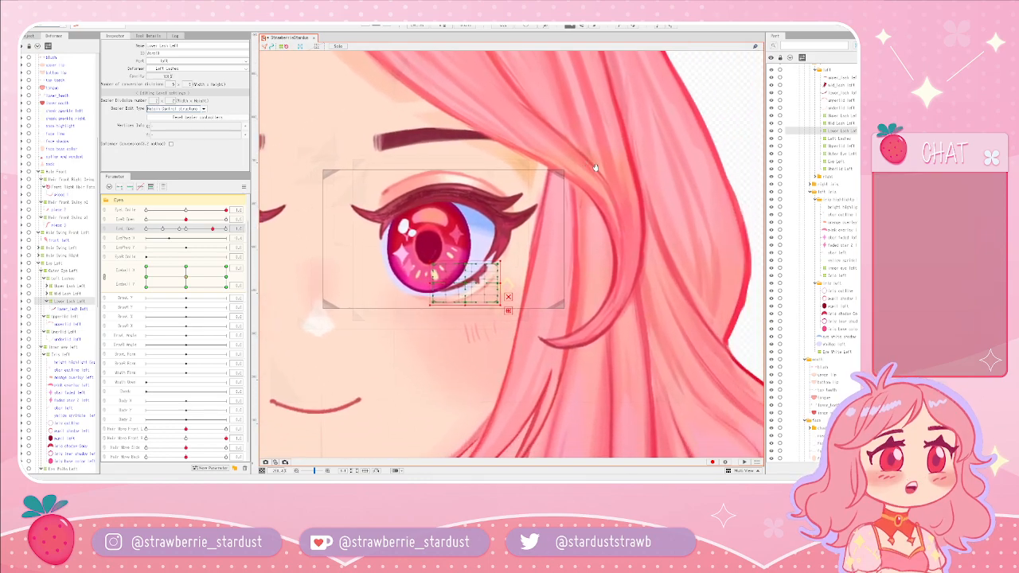
- Check the Upperlid Left deformer and the lower lash mesh of the left eye across the EyeL Open keys
click(602, 235)
click(179, 229)
click(586, 246)
click(66, 317)
click(145, 229)
click(226, 228)
click(180, 229)
click(162, 229)
click(72, 309)
click(226, 228)
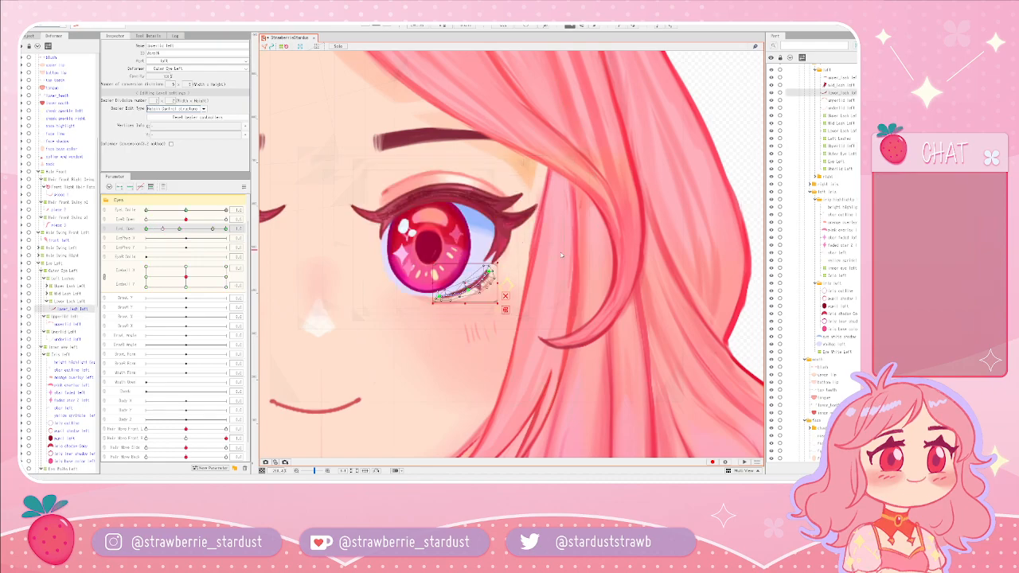
click(67, 339)
click(72, 309)
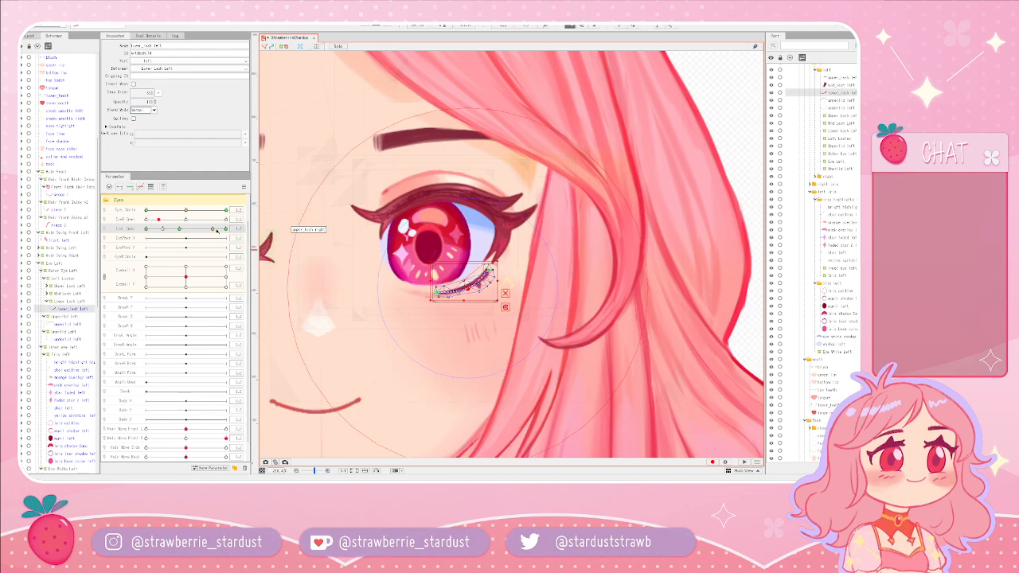
- Test the left lower lash mesh across EyeL Smile and EyeL Open, leaving both parameters at their minimum
drag(216, 229, 103, 213)
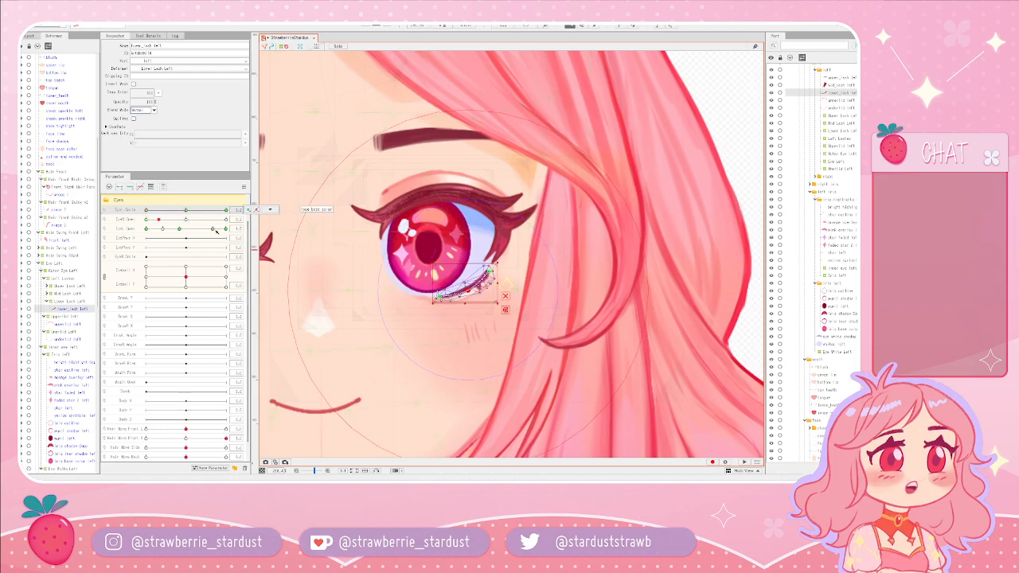
drag(146, 209, 238, 211)
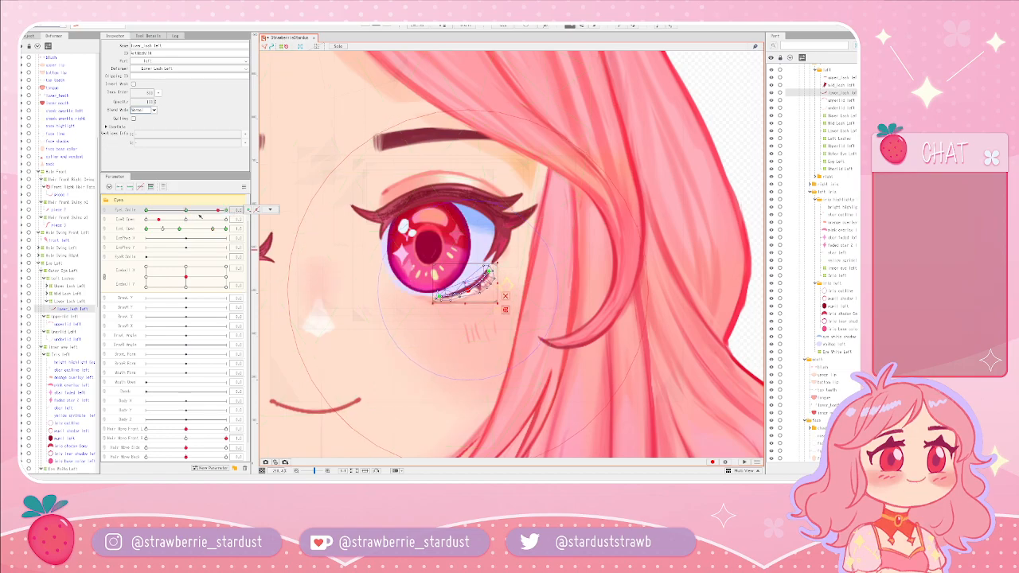
drag(226, 228, 114, 229)
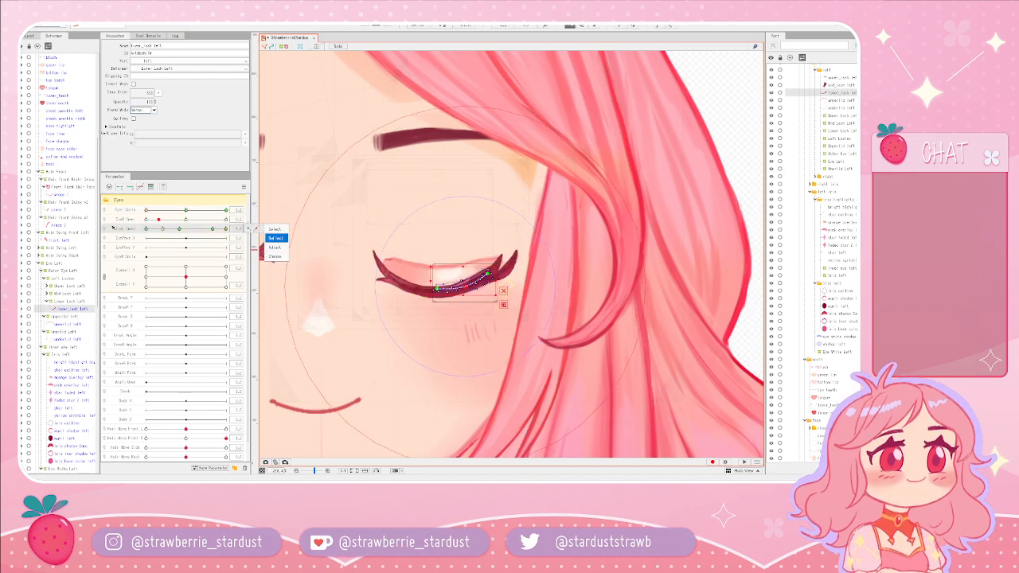
mouse_move(114, 228)
mouse_down()
mouse_move(165, 229)
mouse_move(120, 231)
mouse_up()
click(493, 256)
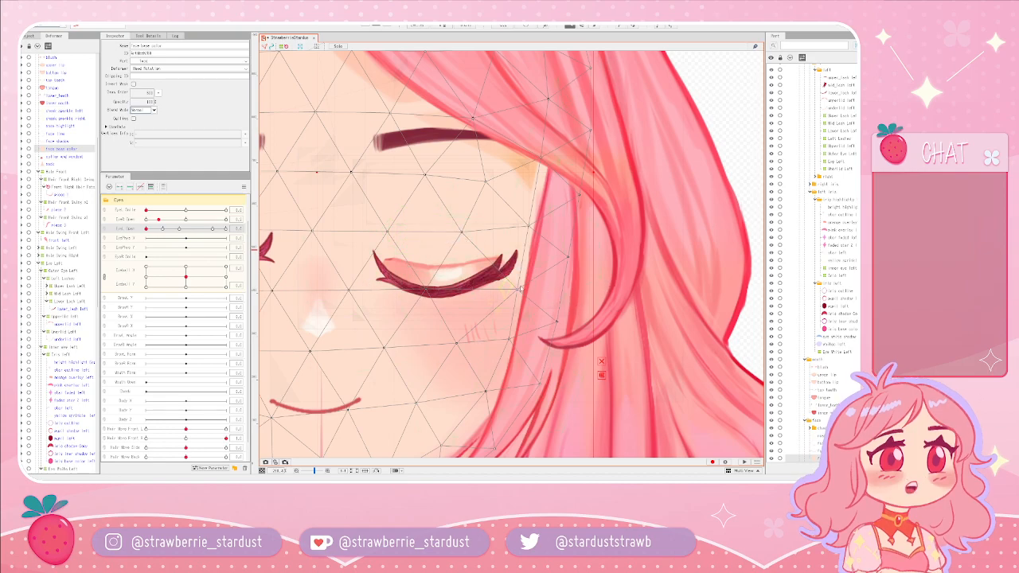
click(679, 257)
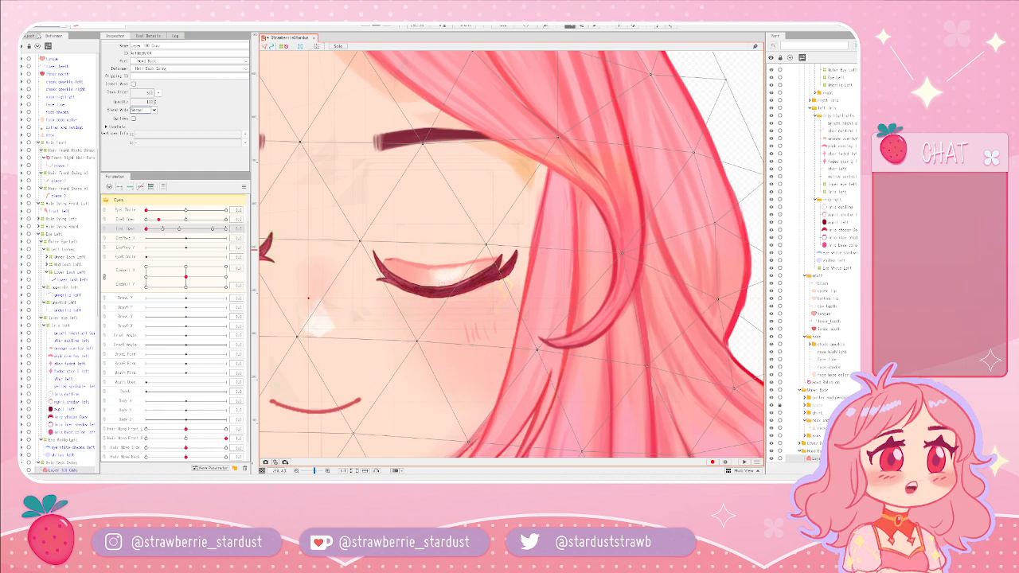
click(34, 13)
click(54, 28)
click(34, 13)
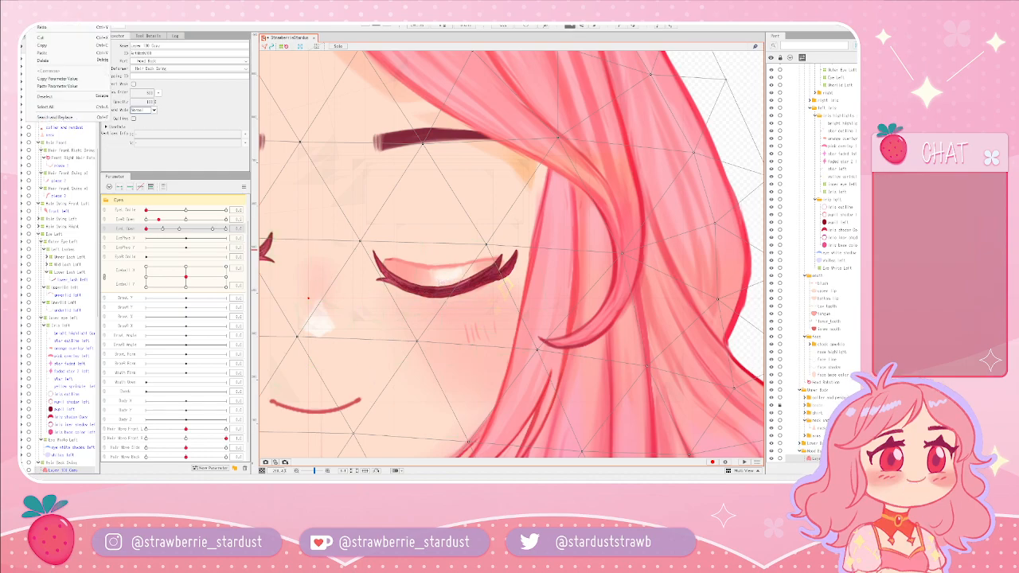
click(38, 29)
- Reshape the left upper lid mesh at minimum EyeL Open and EyeL Smile by lowering its deform path's ends and raising its middle
click(441, 275)
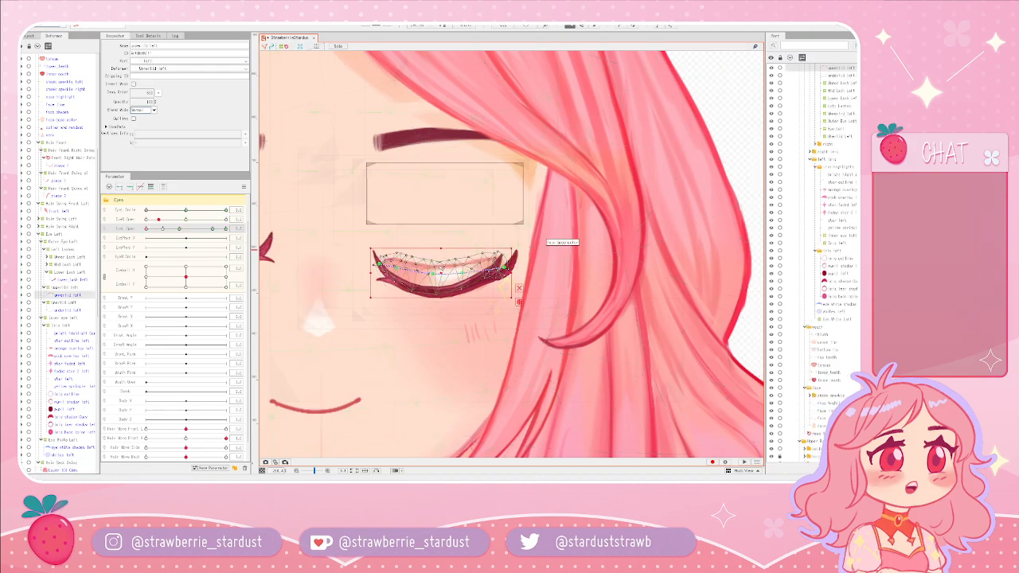
scroll(403, 292, up, 5)
scroll(474, 261, up, 3)
scroll(473, 261, down, 1)
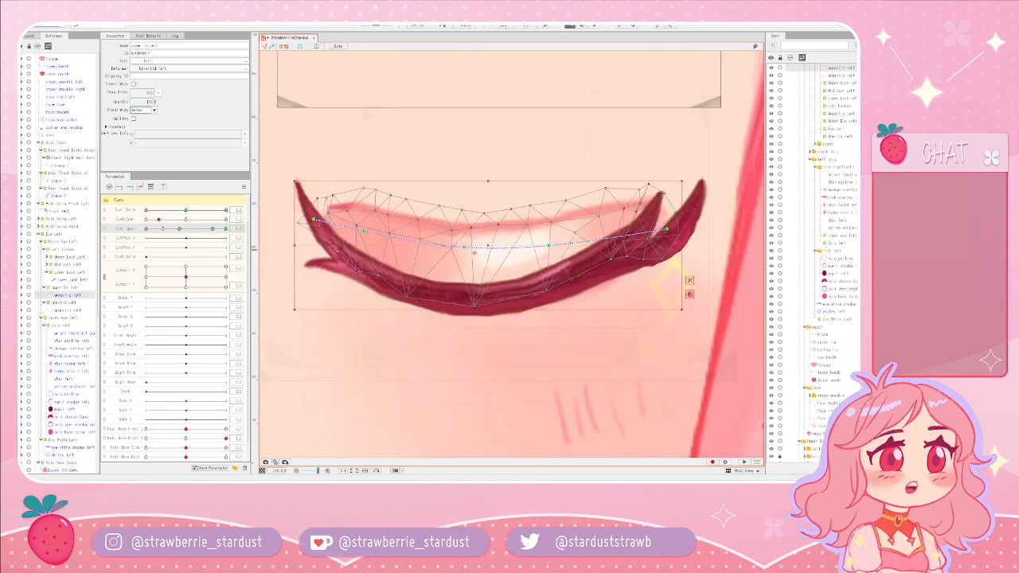
mouse_move(462, 248)
mouse_down()
mouse_move(477, 236)
mouse_move(464, 247)
mouse_up()
drag(313, 220, 366, 242)
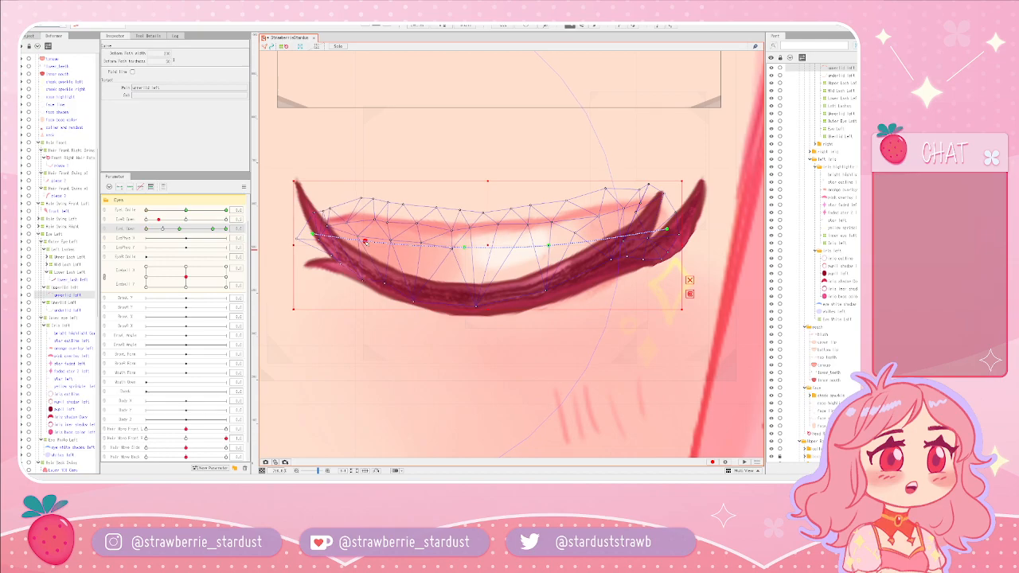
drag(465, 247, 475, 235)
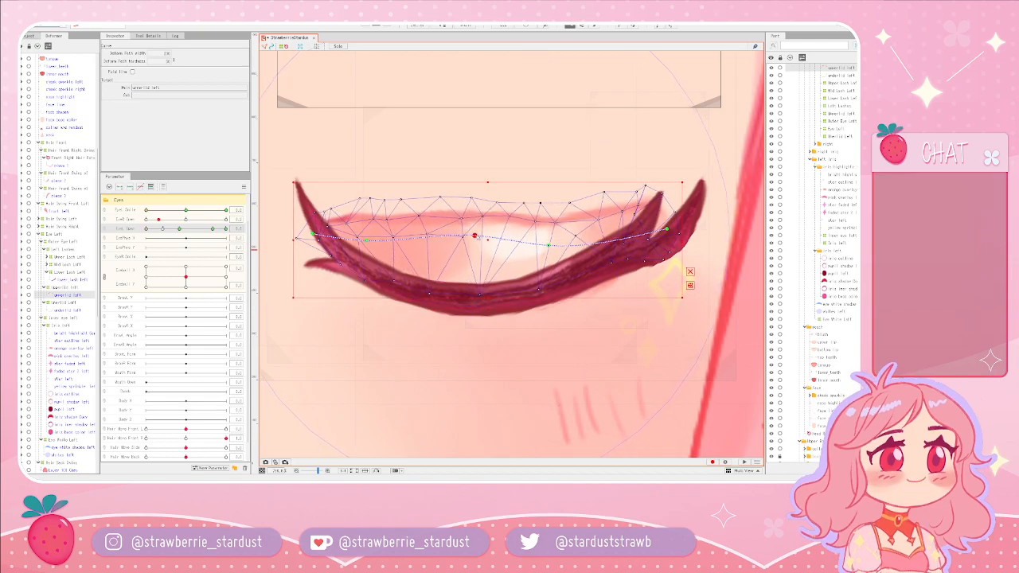
drag(667, 231, 664, 252)
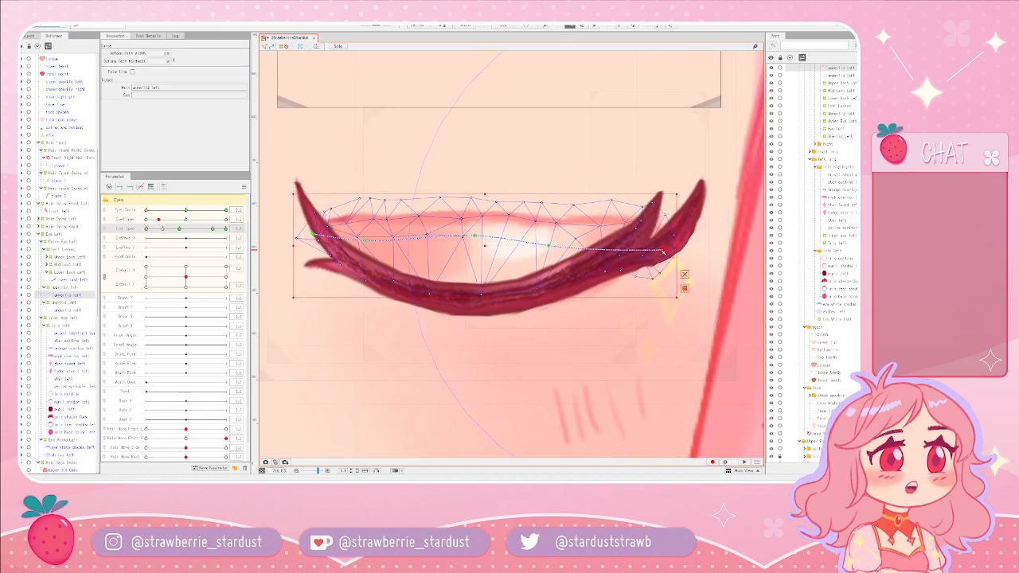
- Fine-tune the left upper lid's deform path into a smooth arch, pulling its outer end inward along the closed lash
drag(549, 246, 546, 241)
drag(475, 236, 477, 229)
drag(546, 240, 547, 239)
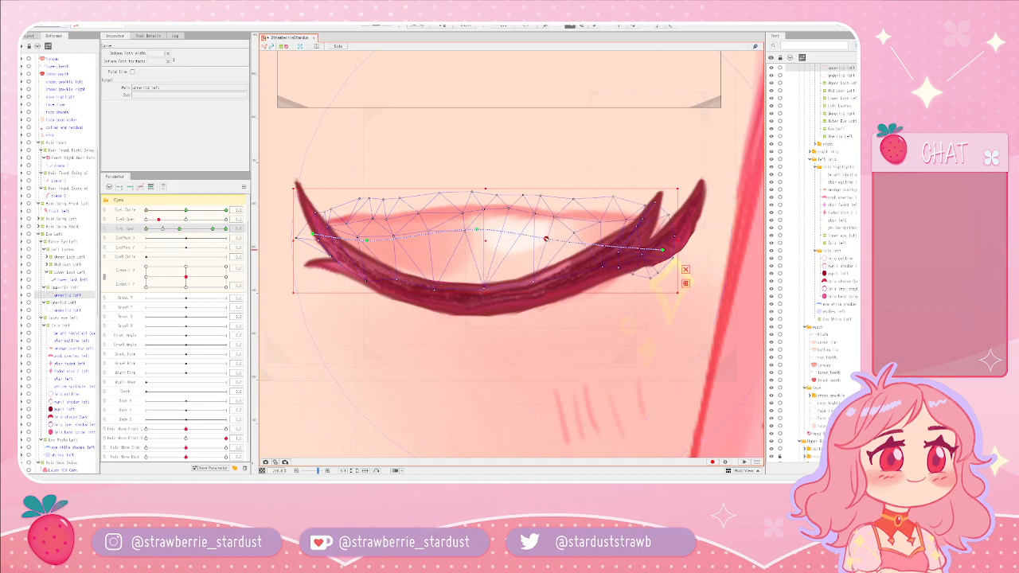
drag(662, 250, 646, 256)
drag(547, 239, 548, 237)
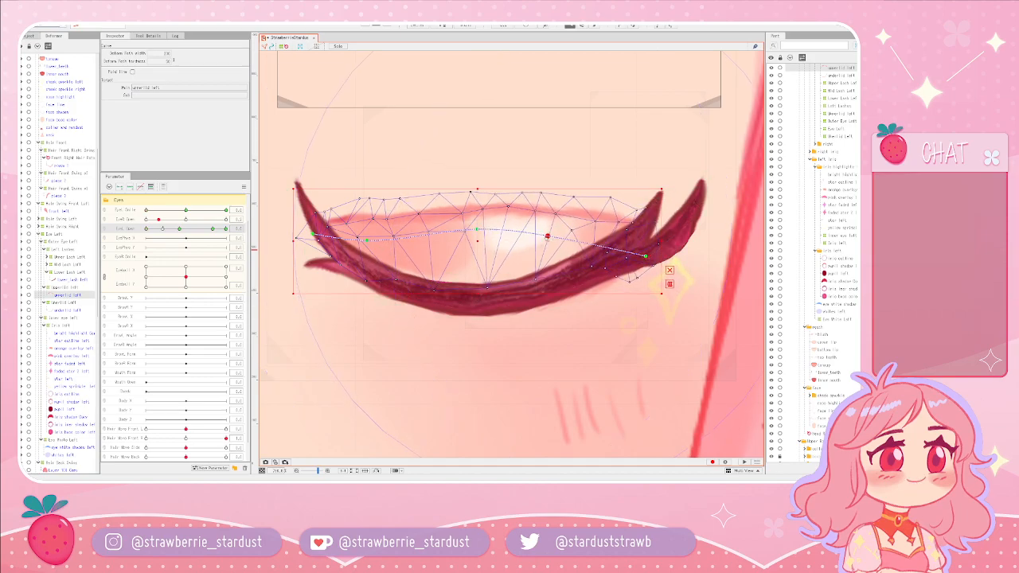
click(476, 230)
drag(368, 241, 365, 238)
click(374, 218)
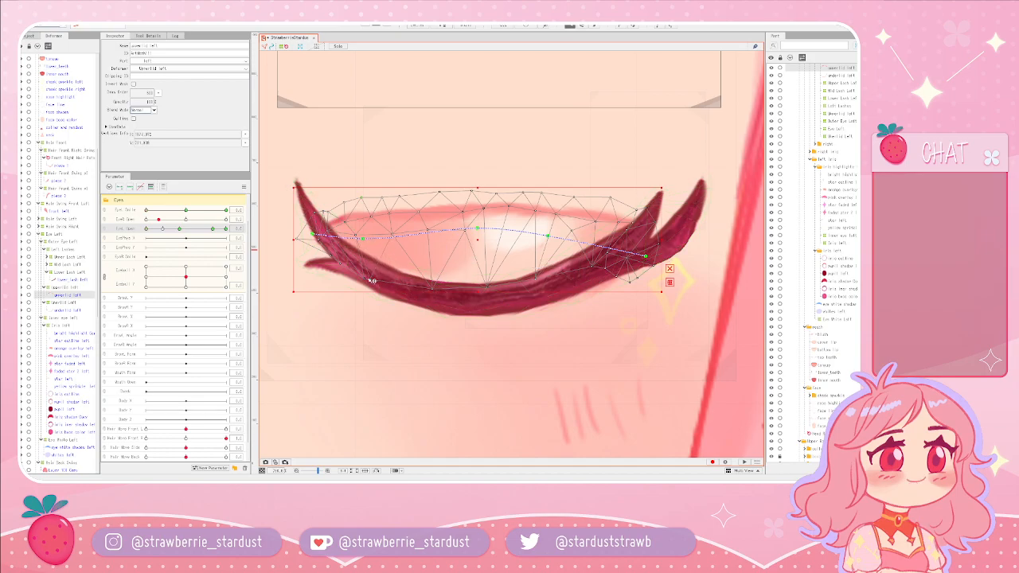
drag(365, 239, 371, 239)
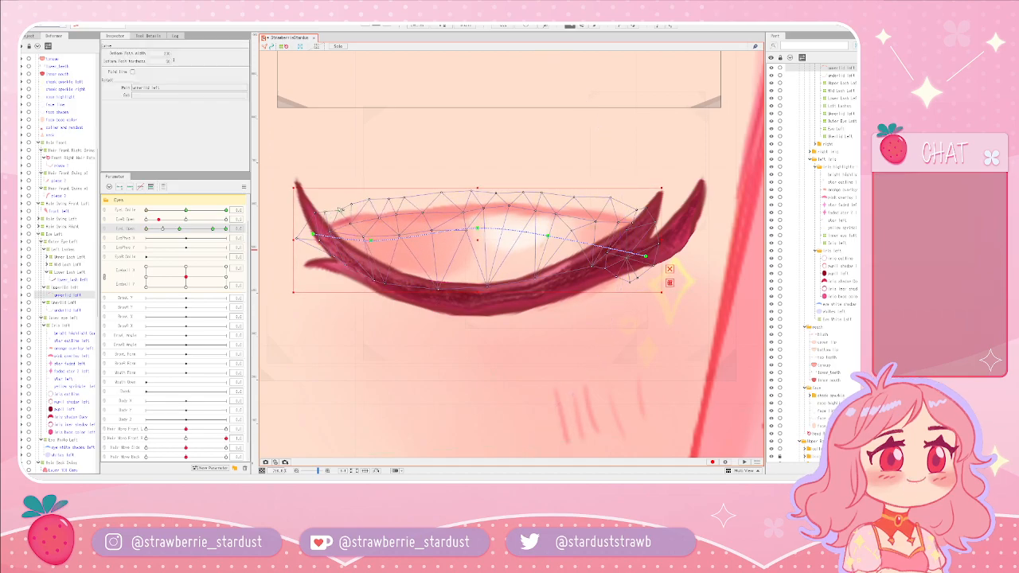
click(337, 213)
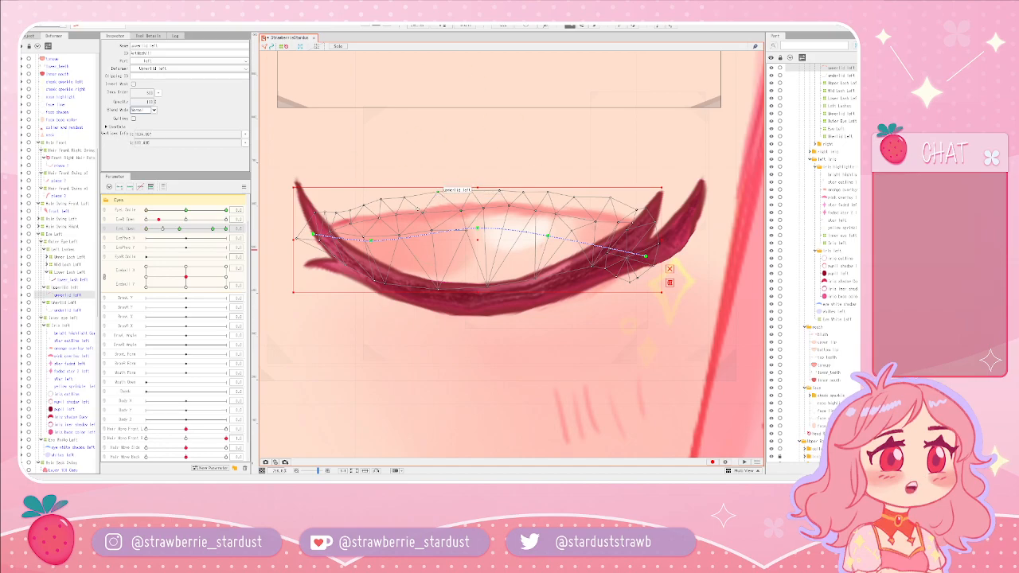
- Deselect the upper lid mesh and check the closed left eye on the whole character
click(425, 158)
scroll(675, 169, down, 5)
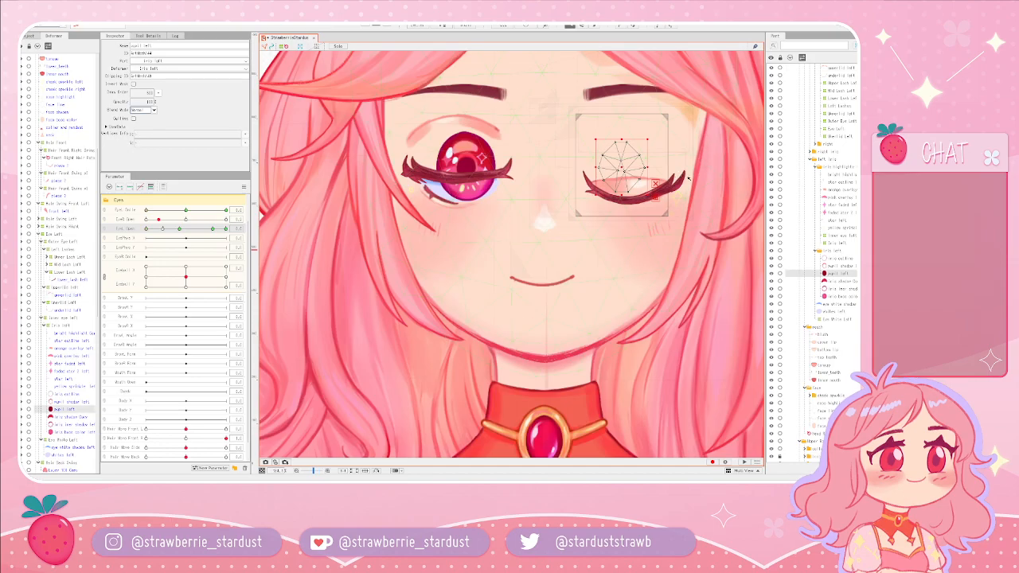
click(694, 216)
scroll(693, 226, down, 1)
scroll(694, 226, down, 3)
click(489, 175)
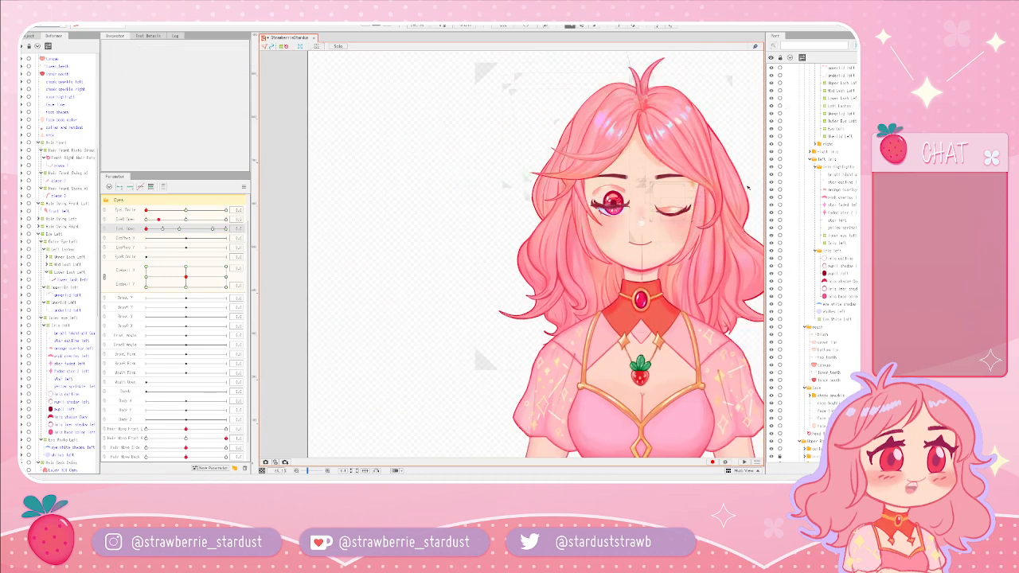
- Move the inner and middle deform path points of the left upper lid mesh towards the outer corner of the closed eye
scroll(582, 189, up, 3)
scroll(590, 189, up, 2)
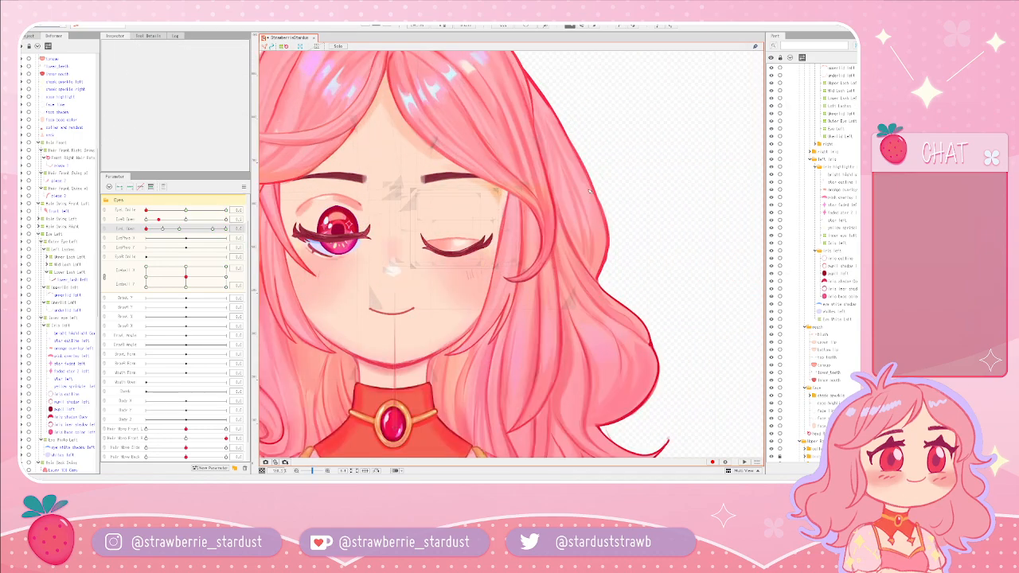
scroll(590, 190, up, 2)
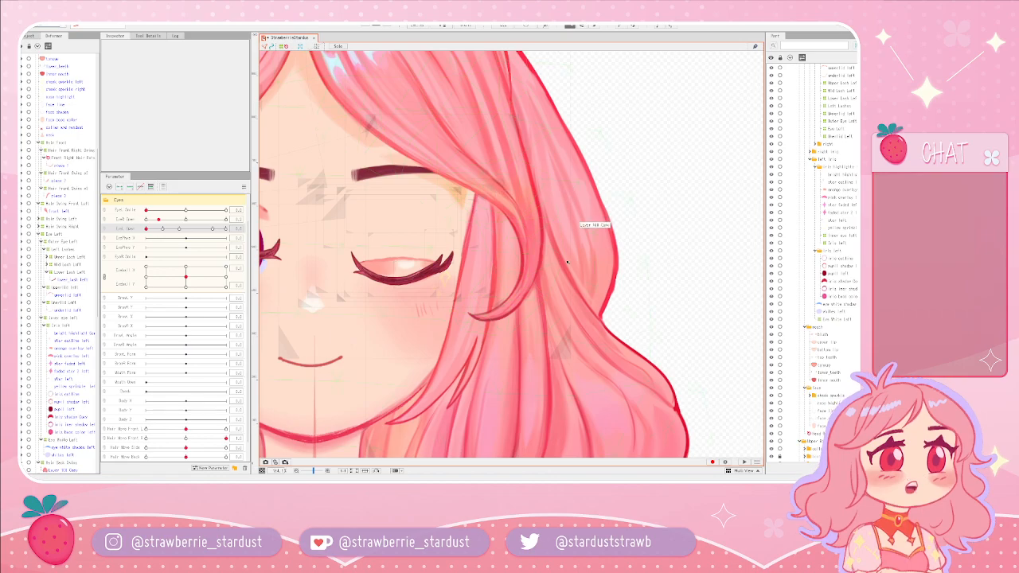
drag(471, 250, 553, 245)
scroll(434, 248, up, 3)
scroll(502, 277, down, 2)
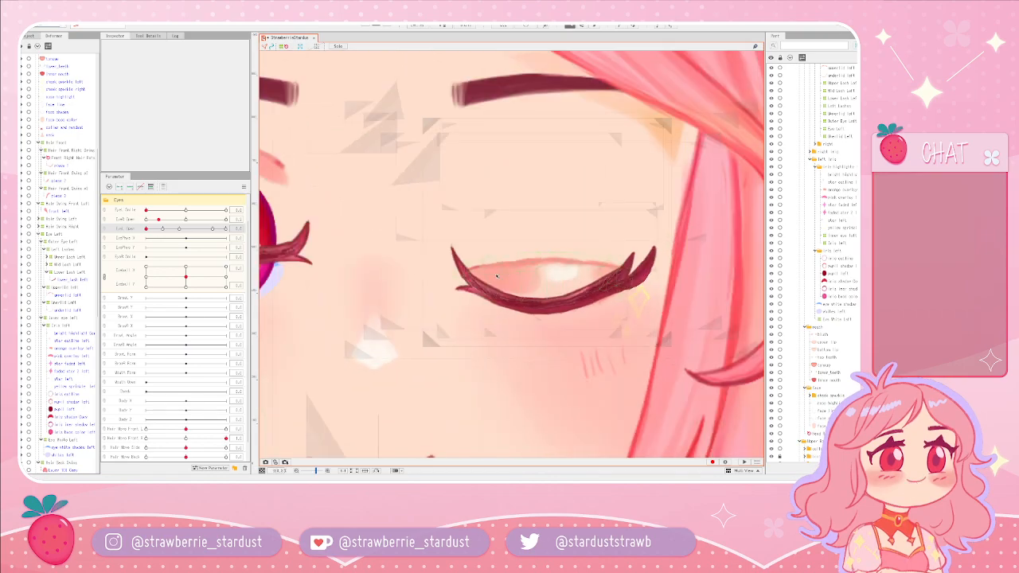
click(505, 272)
scroll(505, 272, up, 3)
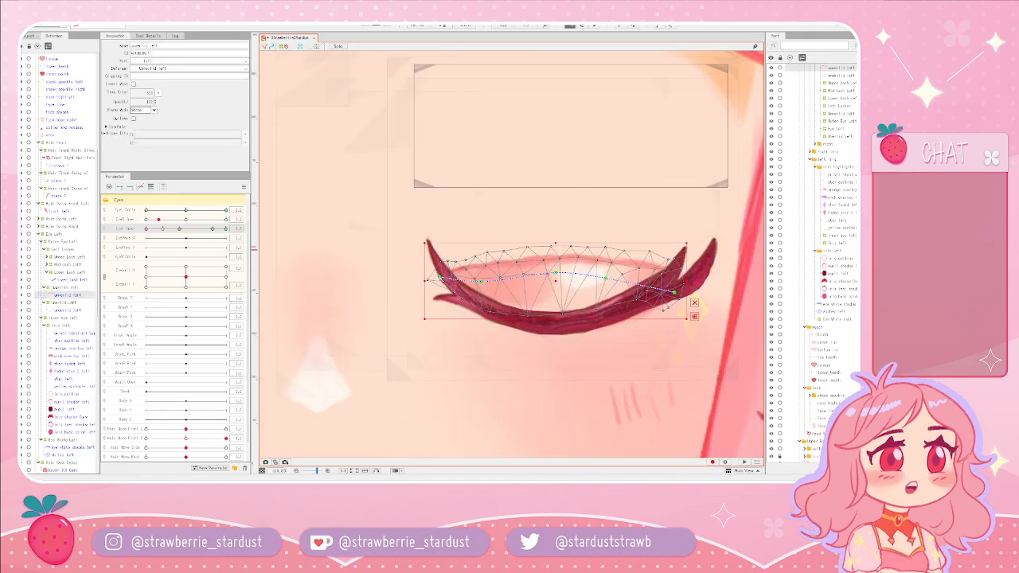
drag(443, 287, 500, 286)
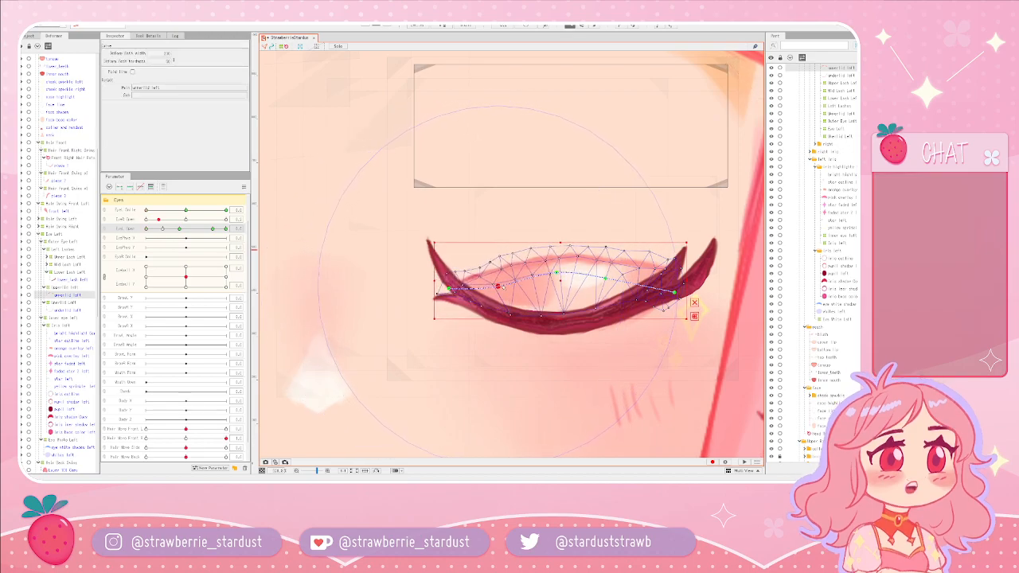
drag(556, 273, 614, 279)
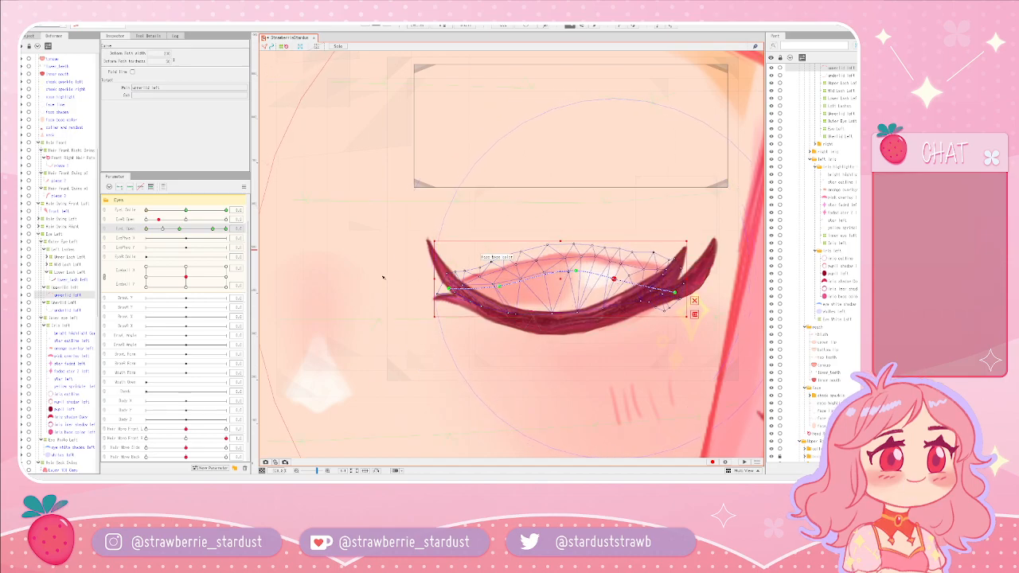
- Preview the left eye opening fully by scrubbing its open parameter, and clear the selection to see the whole face
drag(162, 228, 211, 230)
scroll(478, 241, down, 5)
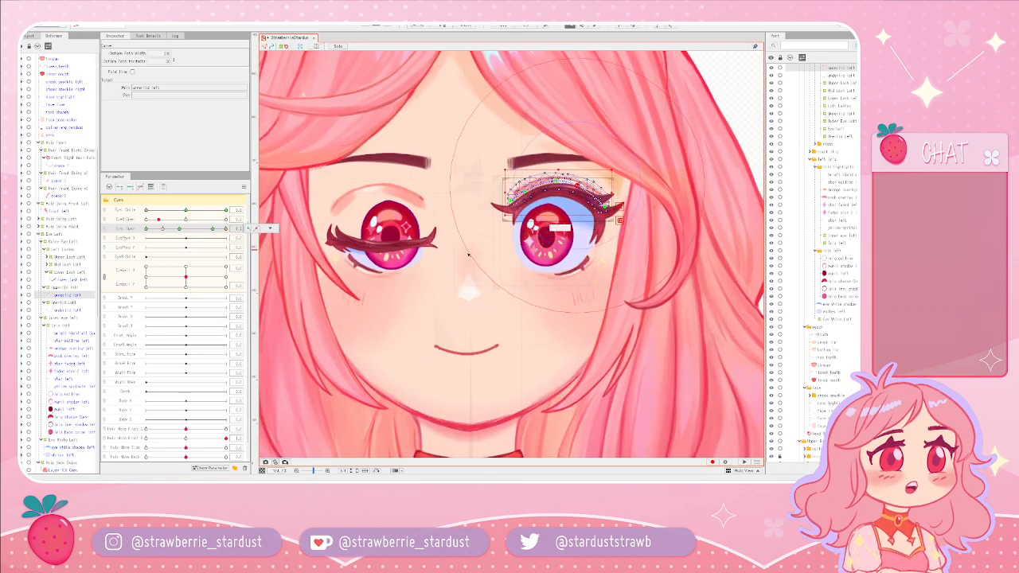
click(743, 166)
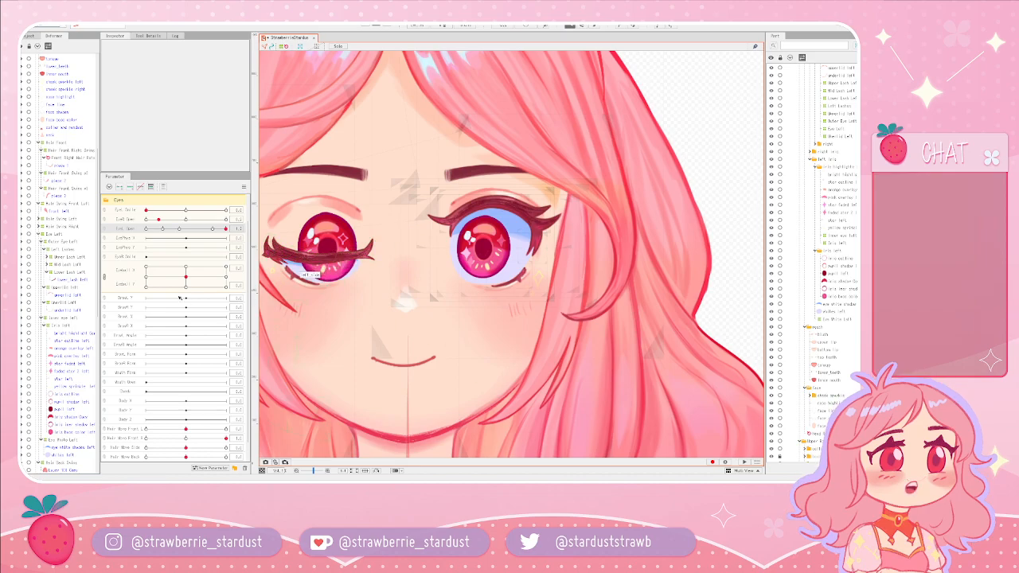
- With the left eye fully closed, shift the left upper eyelid mesh slightly downward toward the closed lash line
drag(200, 231, 144, 237)
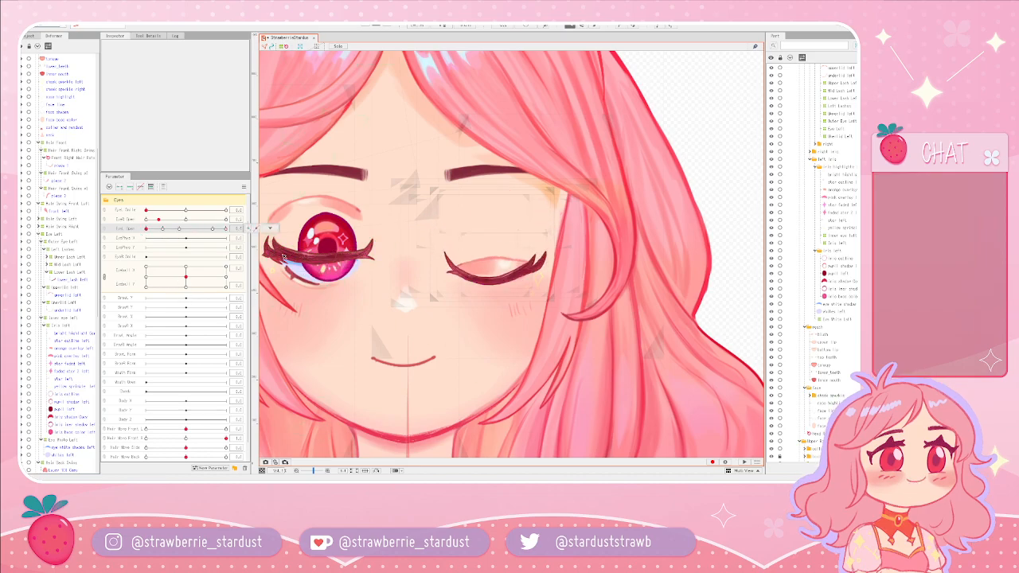
scroll(495, 267, up, 4)
click(525, 239)
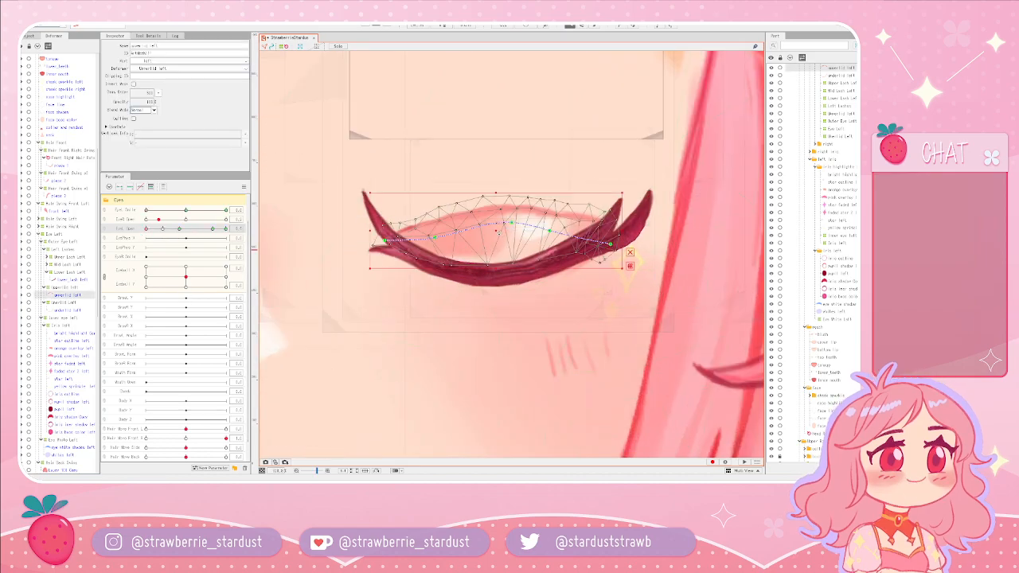
drag(498, 232, 499, 234)
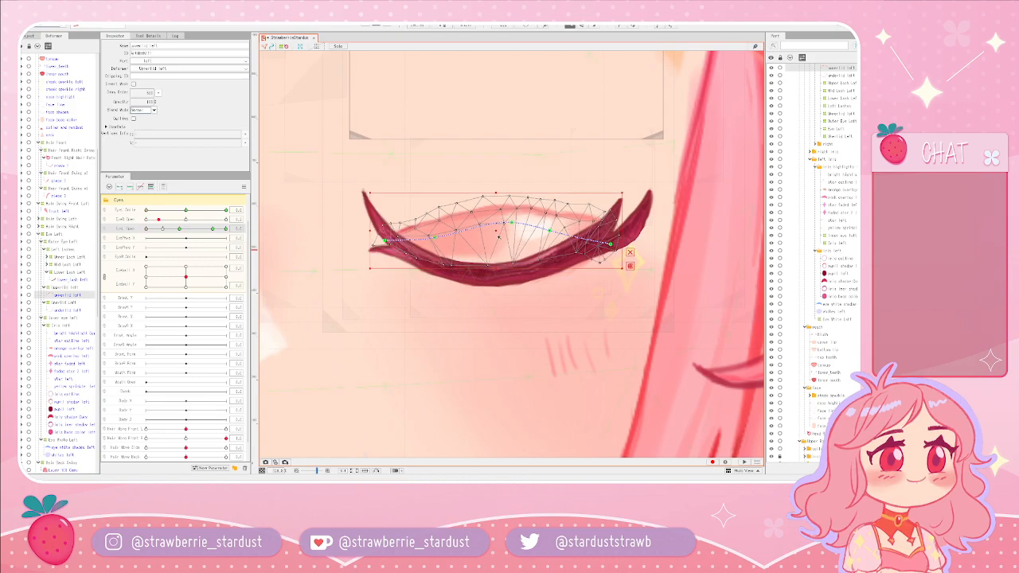
click(617, 284)
click(533, 241)
drag(492, 229, 495, 238)
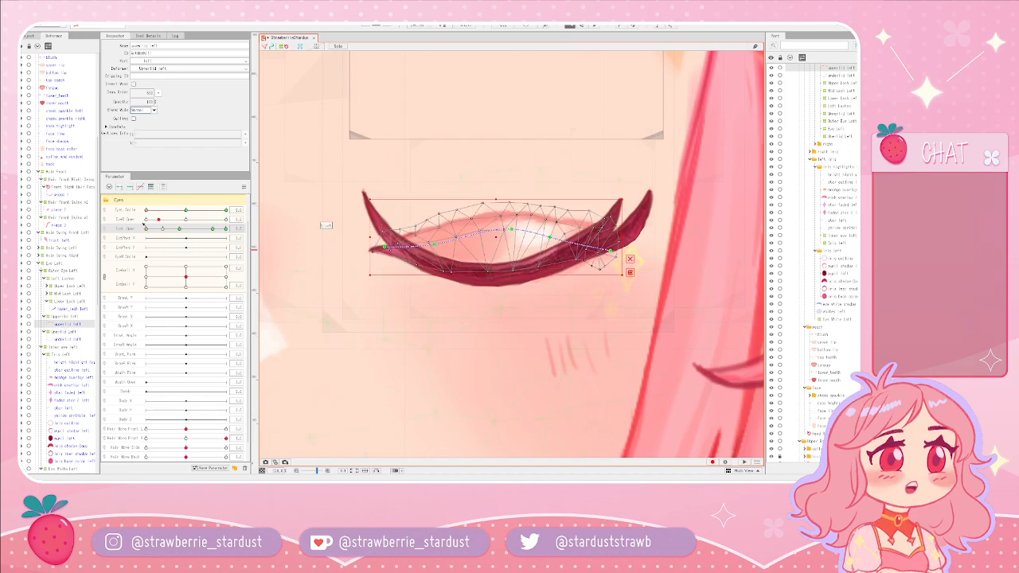
- Scrub the left eye's open parameter between closed and open to check how the upper eyelid follows the lashes
drag(148, 230, 199, 229)
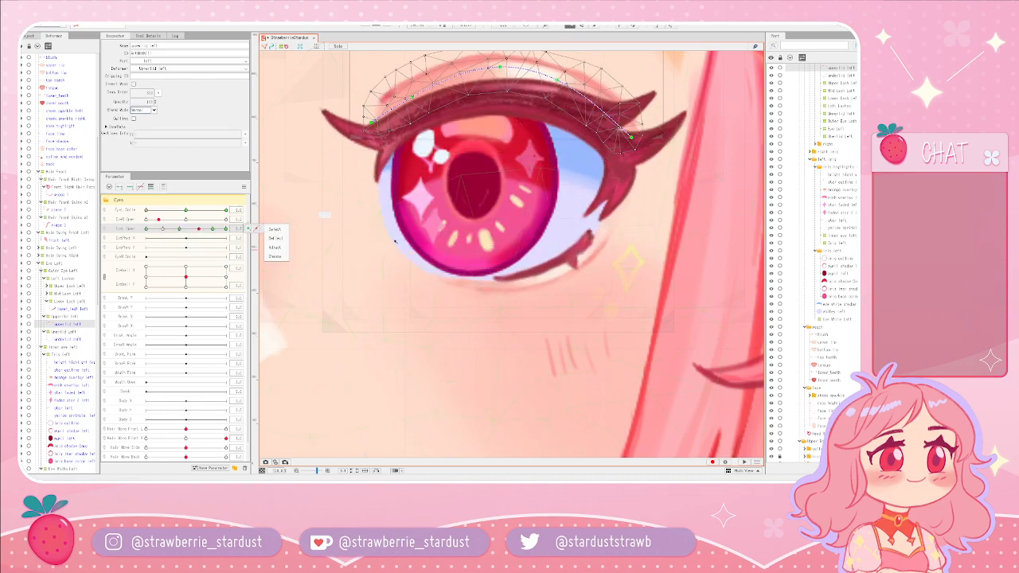
scroll(390, 259, down, 3)
drag(389, 269, 362, 332)
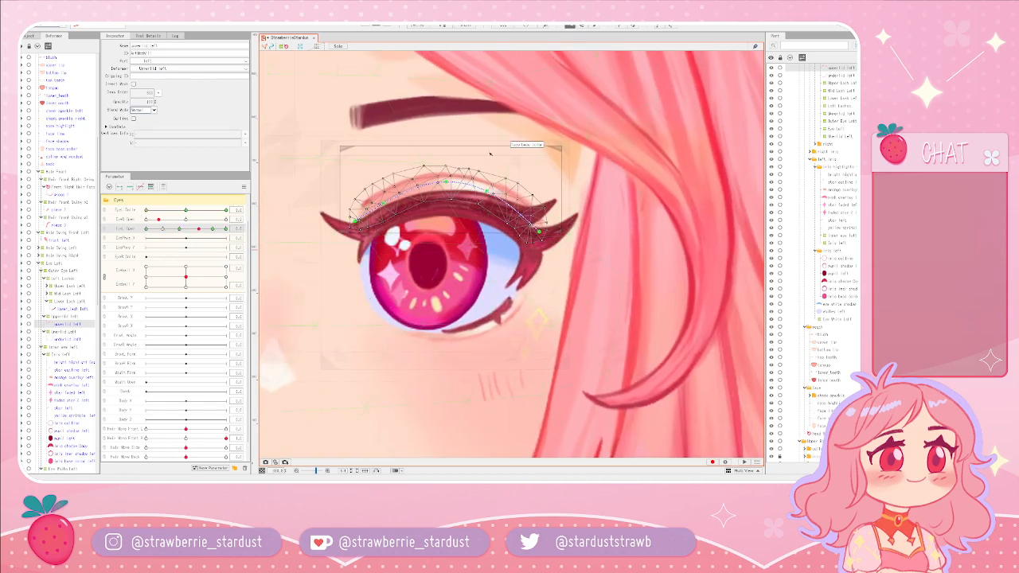
click(348, 154)
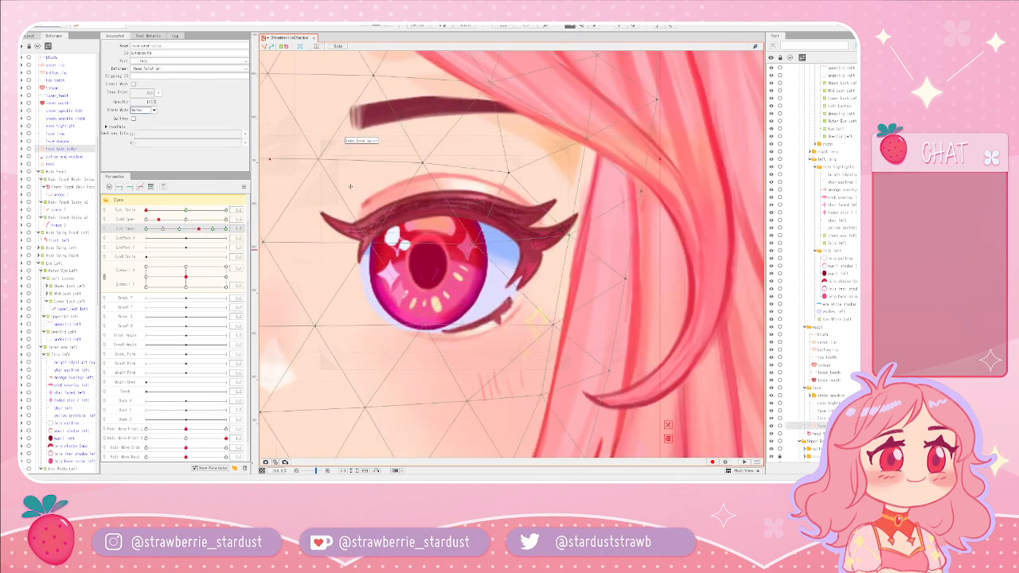
drag(199, 228, 127, 242)
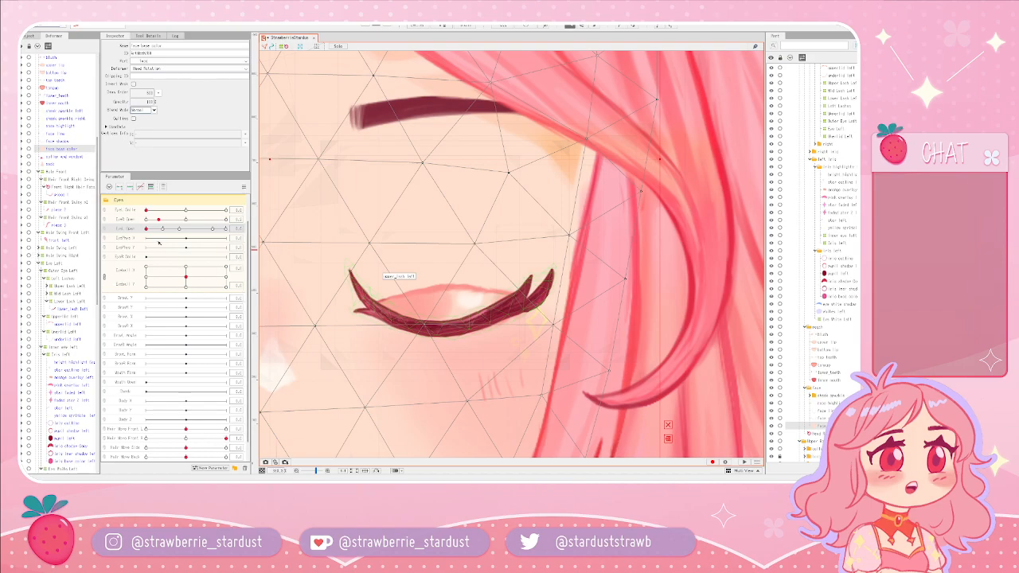
mouse_move(146, 230)
mouse_down()
mouse_move(148, 214)
mouse_move(279, 205)
mouse_move(137, 226)
mouse_move(254, 218)
mouse_move(81, 224)
mouse_move(215, 231)
mouse_move(143, 234)
mouse_up()
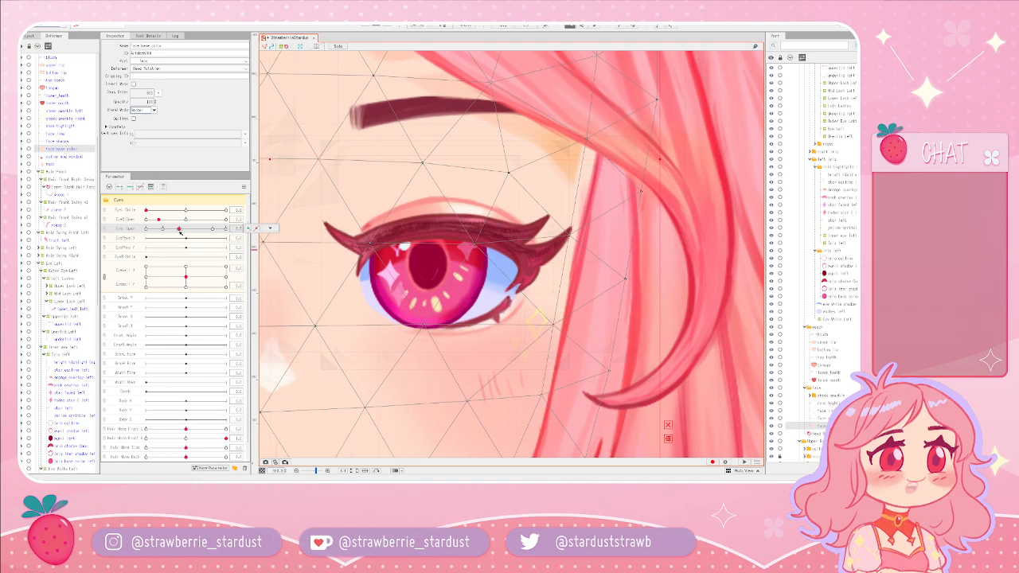
drag(163, 229, 146, 232)
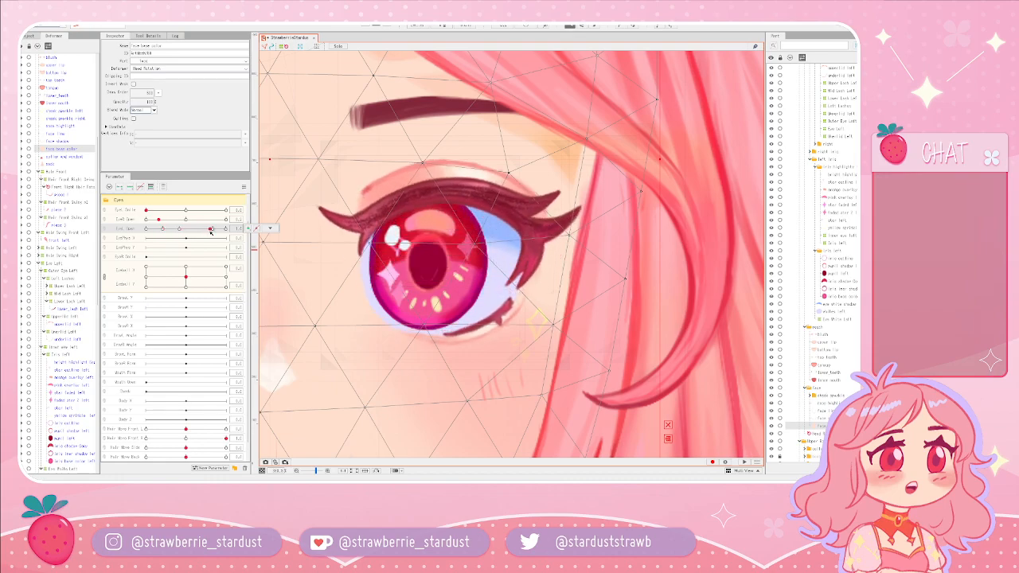
mouse_move(213, 233)
mouse_down()
mouse_move(147, 231)
mouse_move(212, 230)
mouse_up()
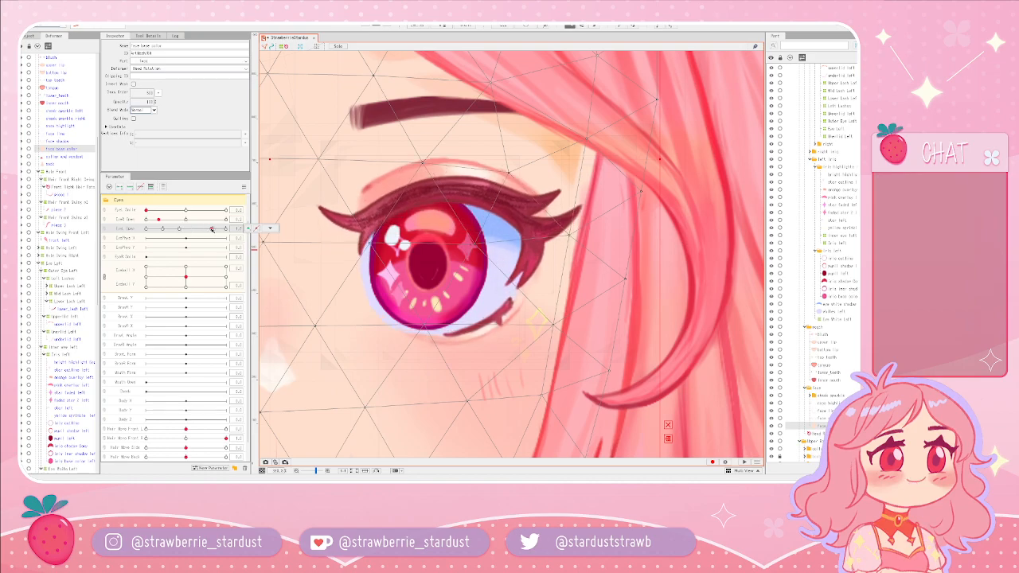
- Inspect the left eye's half-closed pose up close and against the whole face, and clear the selection
scroll(373, 224, down, 5)
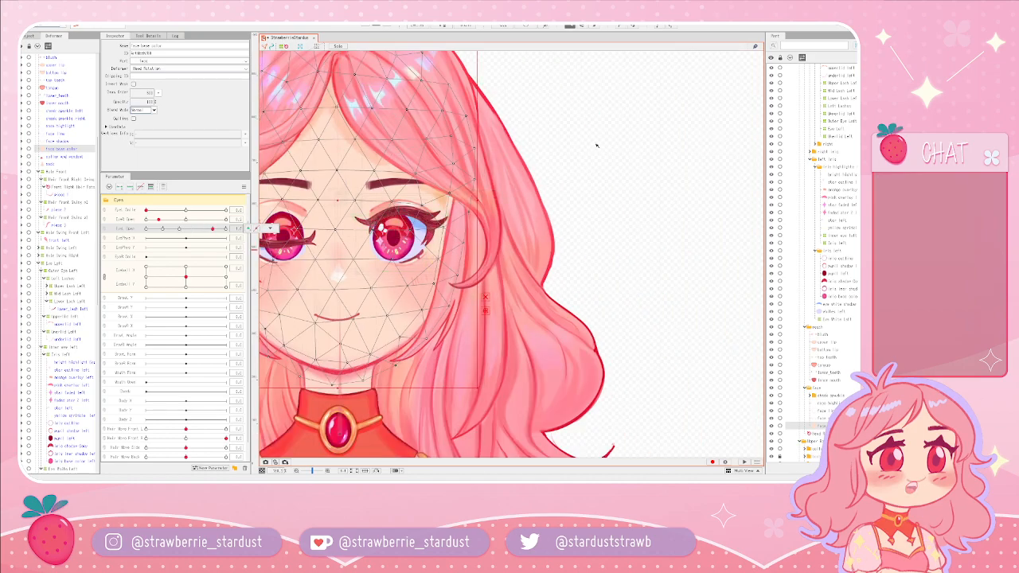
click(596, 146)
scroll(356, 180, up, 5)
click(477, 278)
drag(189, 231, 160, 229)
drag(606, 373, 546, 254)
mouse_move(168, 233)
mouse_down()
mouse_move(214, 236)
mouse_move(124, 238)
mouse_move(238, 238)
mouse_move(160, 238)
mouse_move(212, 241)
mouse_move(177, 241)
mouse_up()
scroll(422, 296, down, 5)
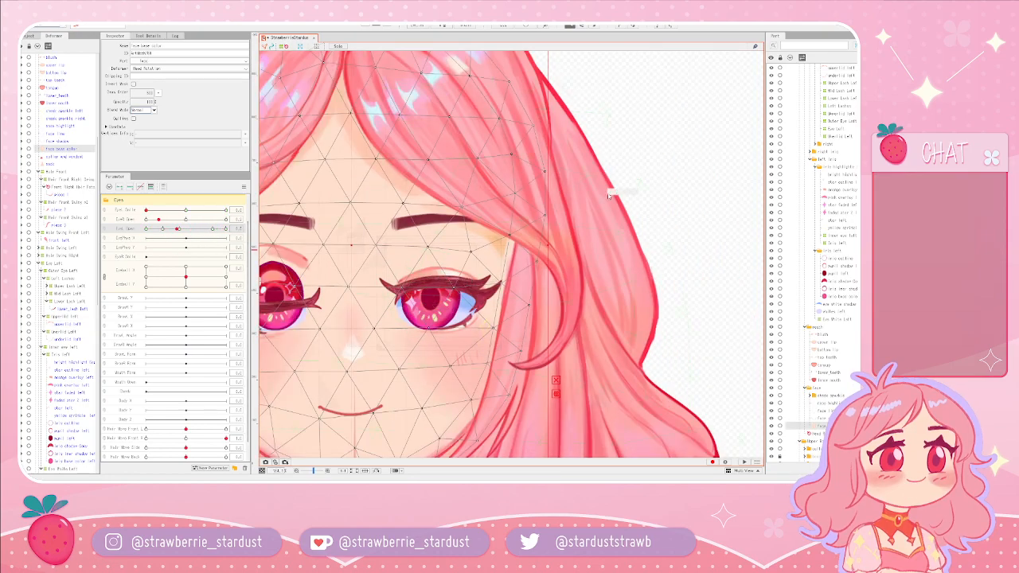
click(632, 181)
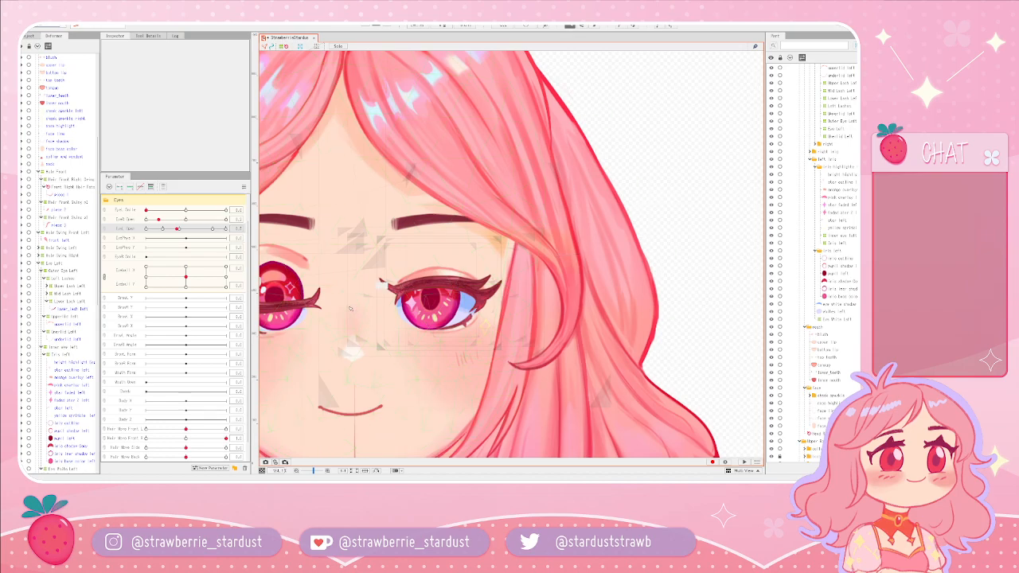
- Set the right eye's open parameter to its maximum so that eye is fully open
scroll(339, 320, up, 4)
scroll(341, 321, down, 2)
drag(379, 320, 427, 322)
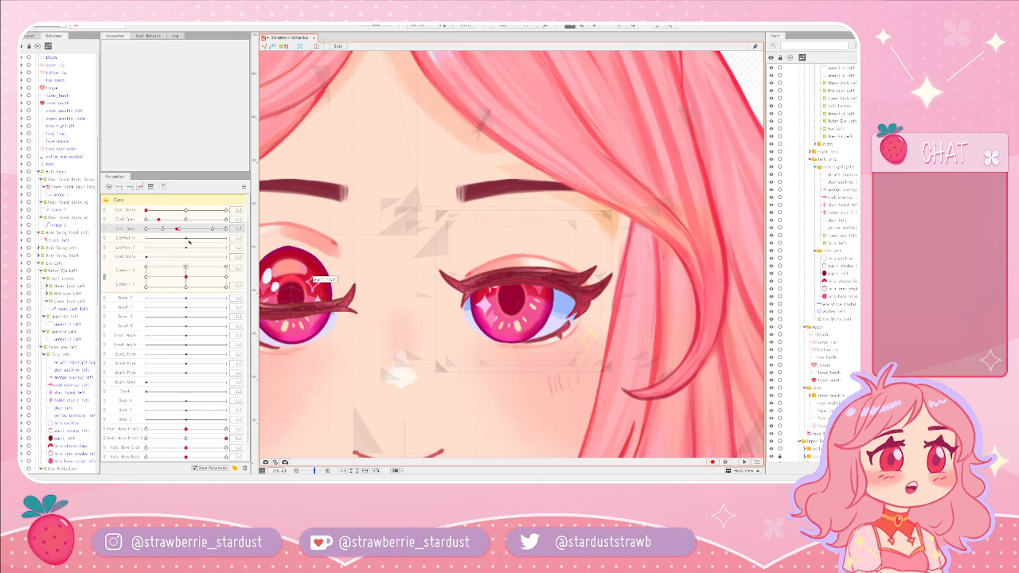
click(184, 220)
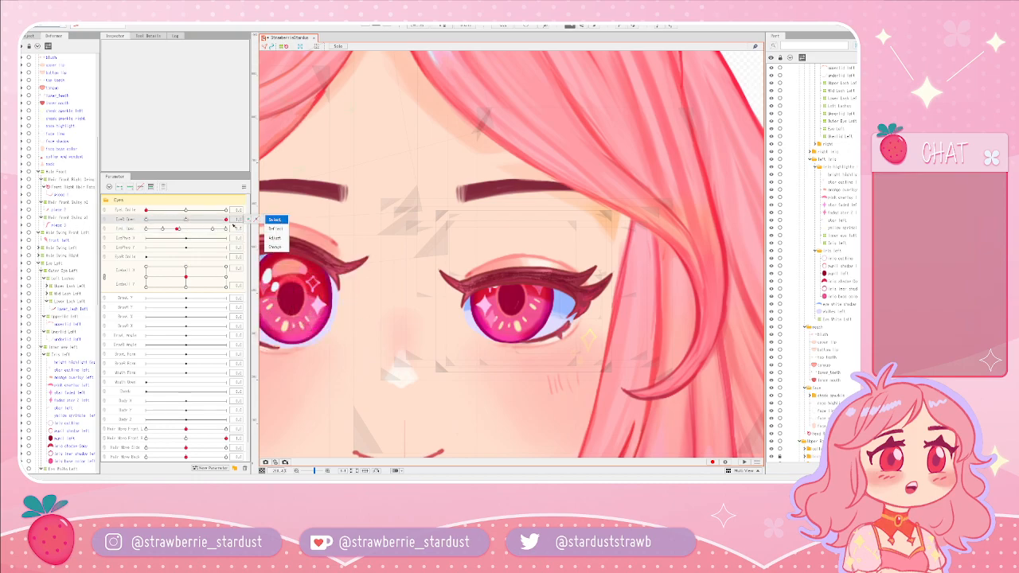
drag(188, 222, 227, 223)
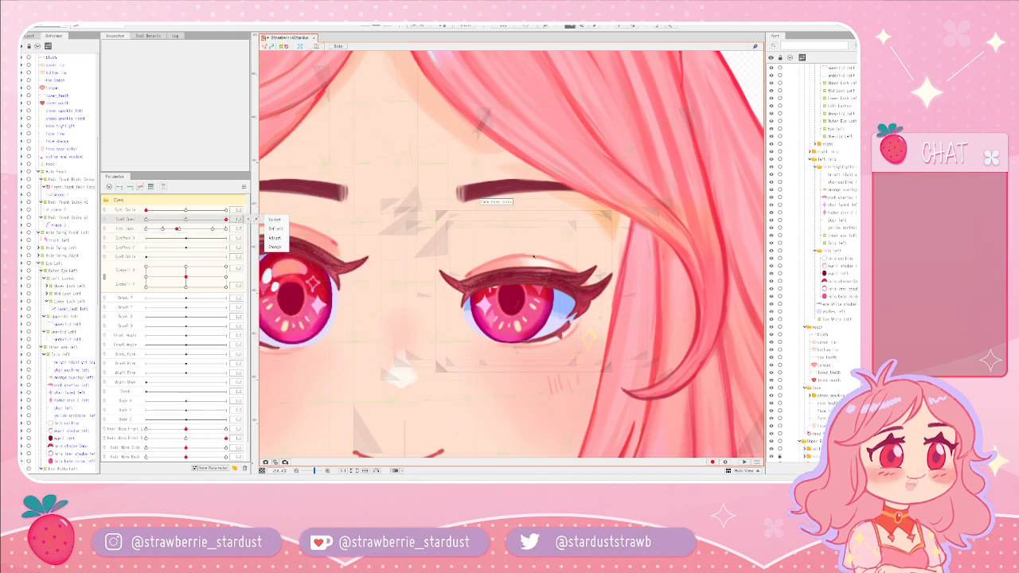
drag(403, 320, 311, 275)
drag(347, 329, 325, 356)
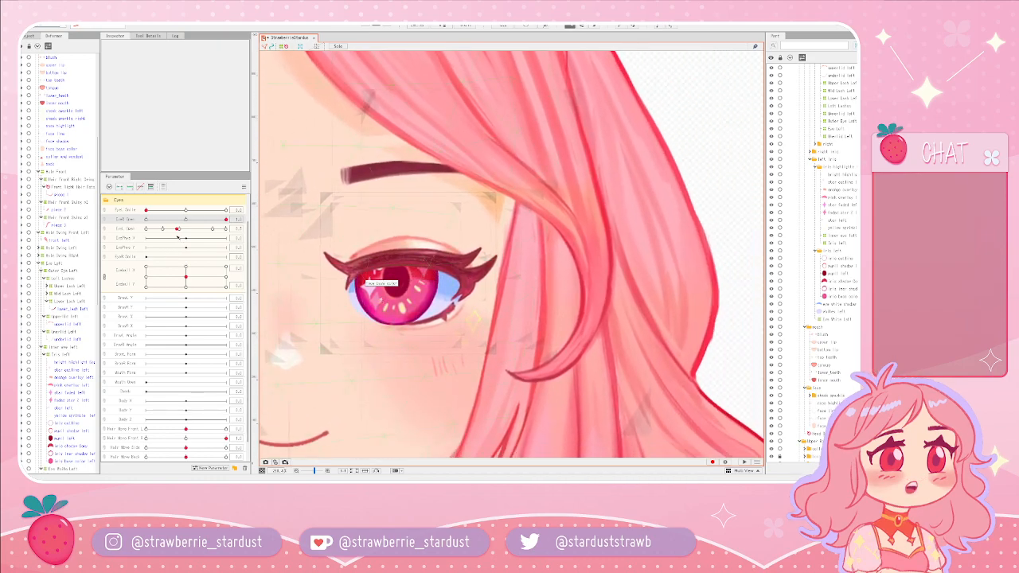
- Check the left eye up close at its closed, half-closed and open keys along the open parameter
click(145, 229)
mouse_move(146, 229)
mouse_down()
mouse_move(140, 237)
mouse_move(261, 261)
mouse_move(127, 232)
mouse_up()
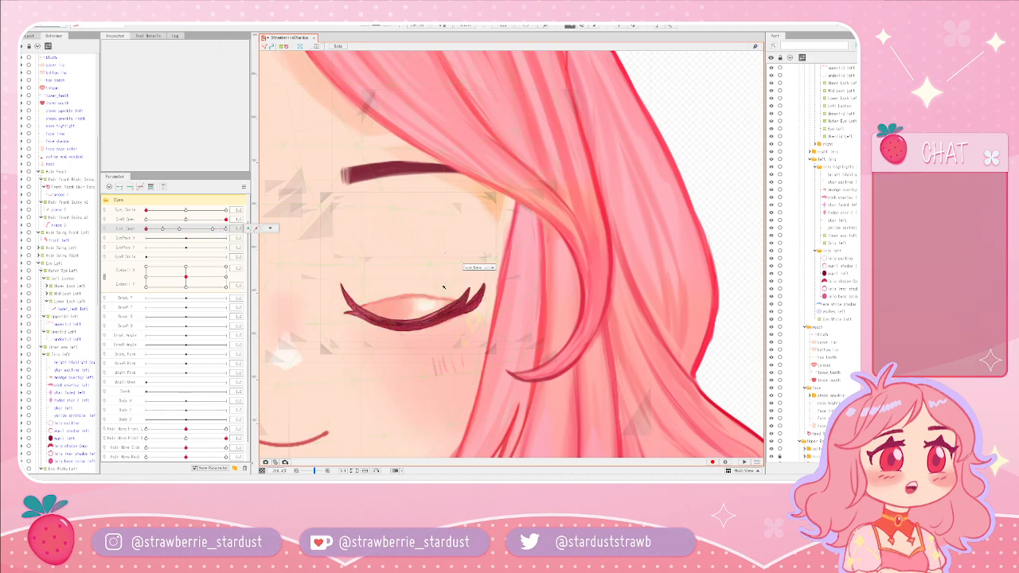
scroll(454, 297, up, 3)
click(180, 230)
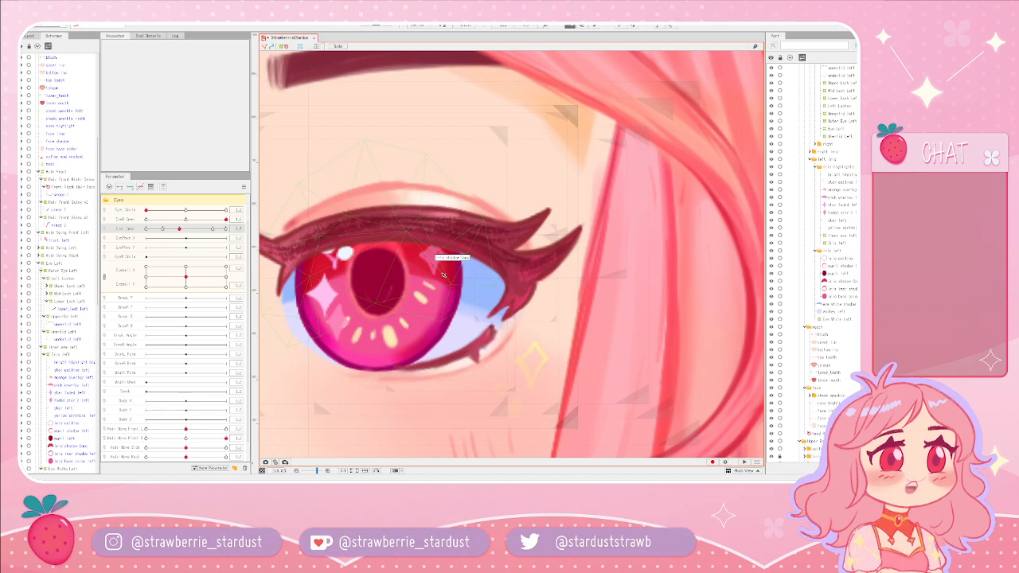
drag(181, 228, 212, 236)
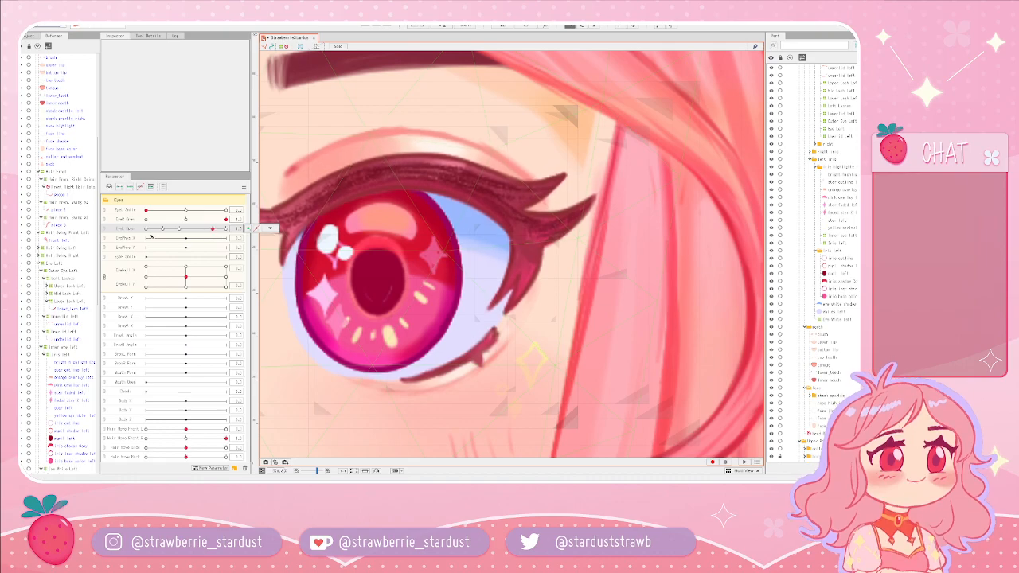
click(180, 230)
click(214, 229)
- Compare the left eye's half-closed and wide-open poses, and return its open parameter to the normal open key
scroll(343, 230, down, 3)
drag(372, 226, 418, 232)
mouse_move(213, 229)
mouse_down()
mouse_move(197, 232)
mouse_move(226, 233)
mouse_move(214, 231)
mouse_up()
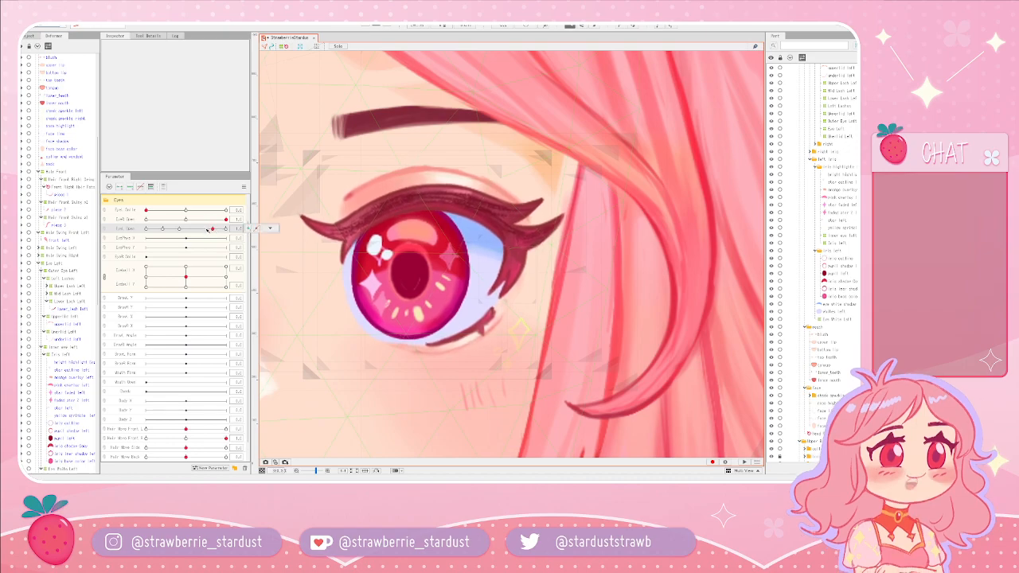
drag(178, 228, 213, 232)
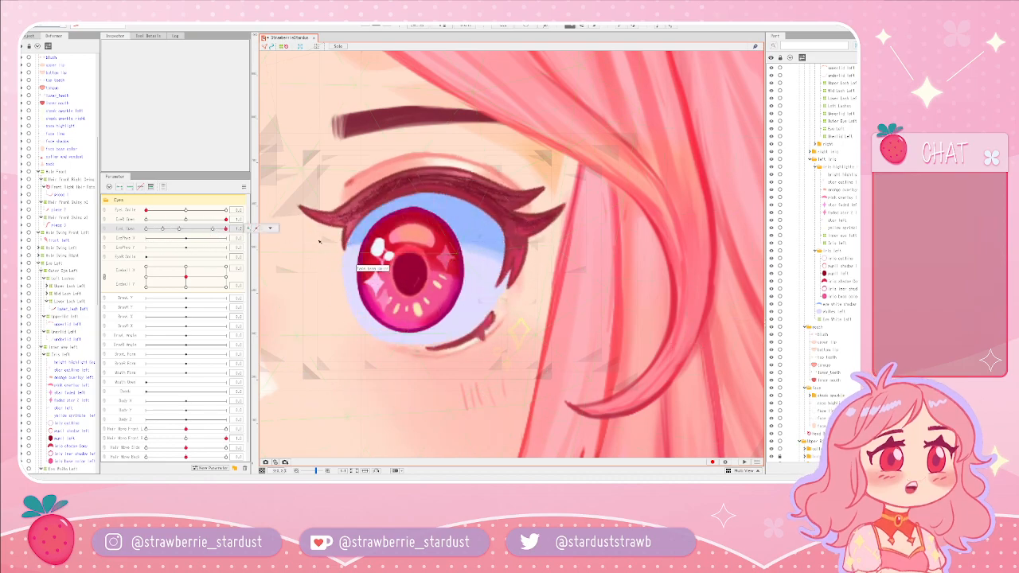
mouse_move(213, 247)
mouse_down()
mouse_move(231, 249)
mouse_move(187, 253)
mouse_move(253, 265)
mouse_move(162, 258)
mouse_move(214, 253)
mouse_up()
- At the middle key of the left eye's smile parameter, raise the left lower lash by reshaping its deform path
click(214, 210)
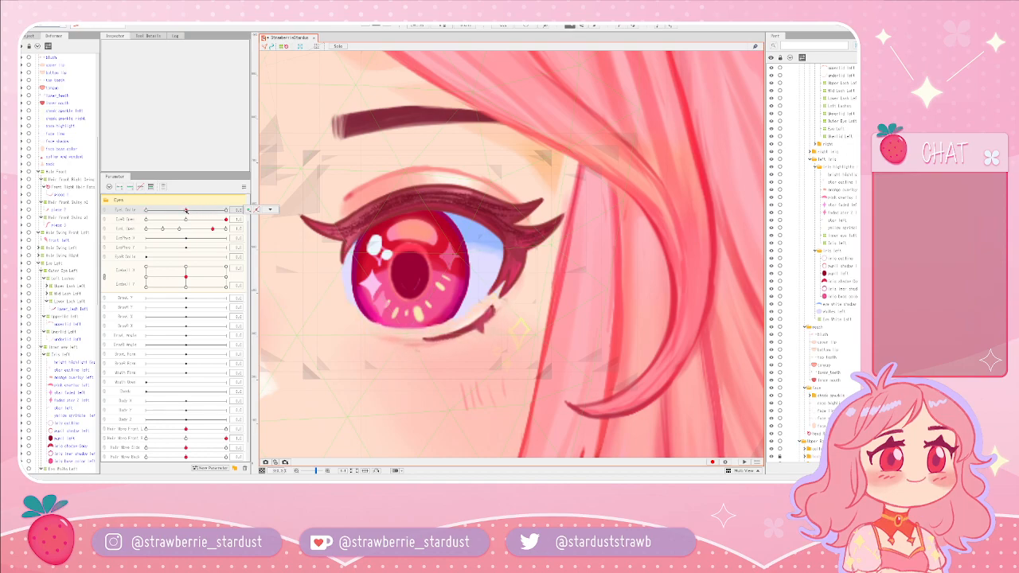
drag(146, 209, 186, 213)
scroll(446, 334, up, 5)
click(501, 317)
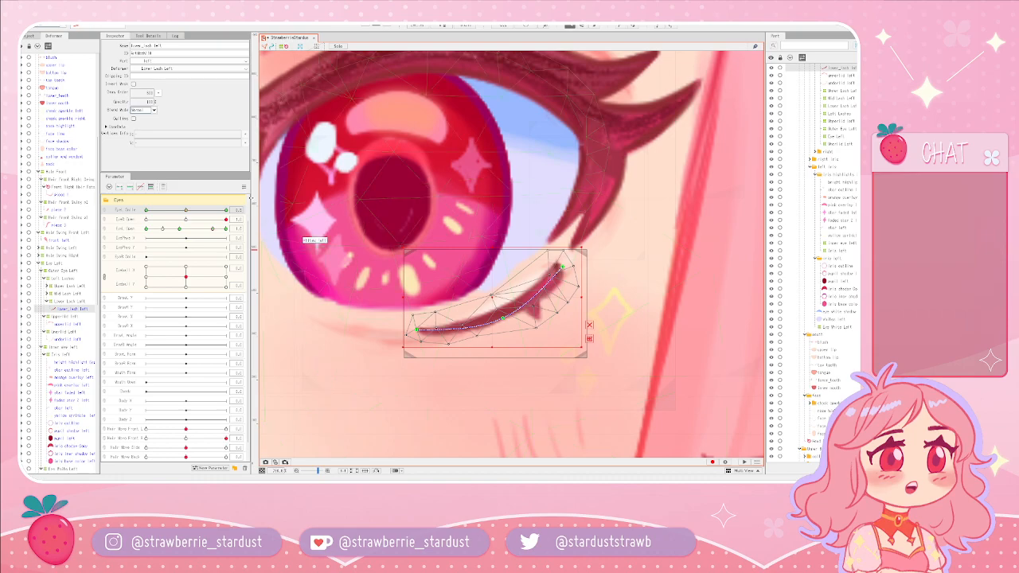
drag(506, 309, 505, 298)
drag(413, 319, 413, 323)
drag(560, 257, 559, 255)
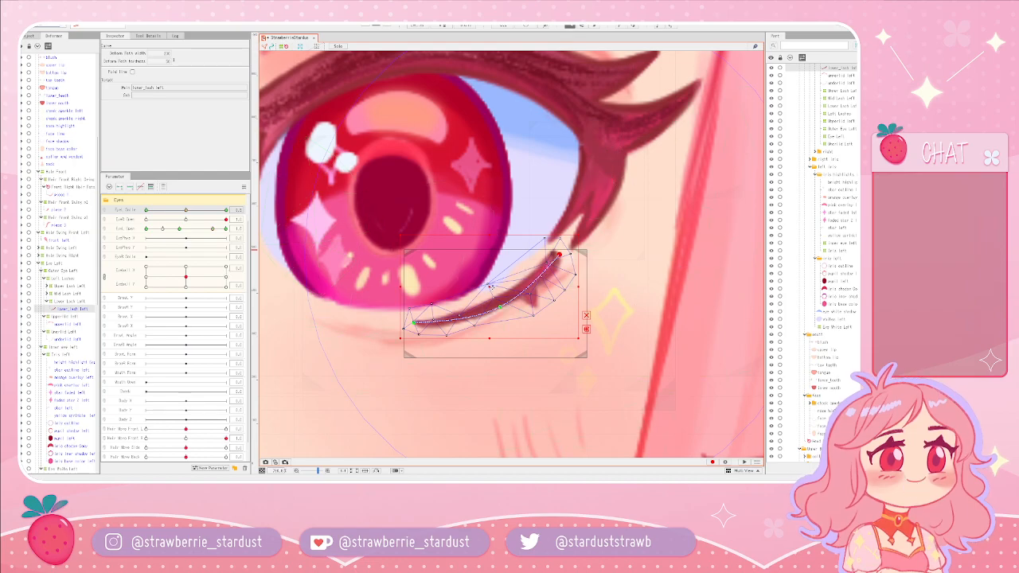
drag(491, 286, 490, 279)
- Check the adjusted lower lash on the whole face and while scrubbing the smile parameter between its minimum and middle keys
scroll(494, 302, down, 3)
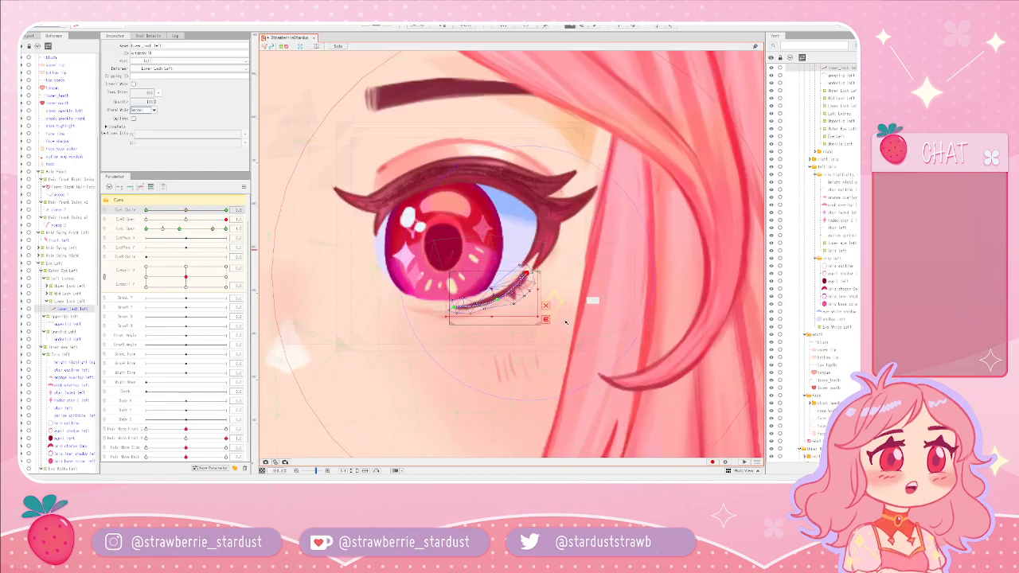
click(495, 358)
scroll(495, 357, down, 5)
click(734, 154)
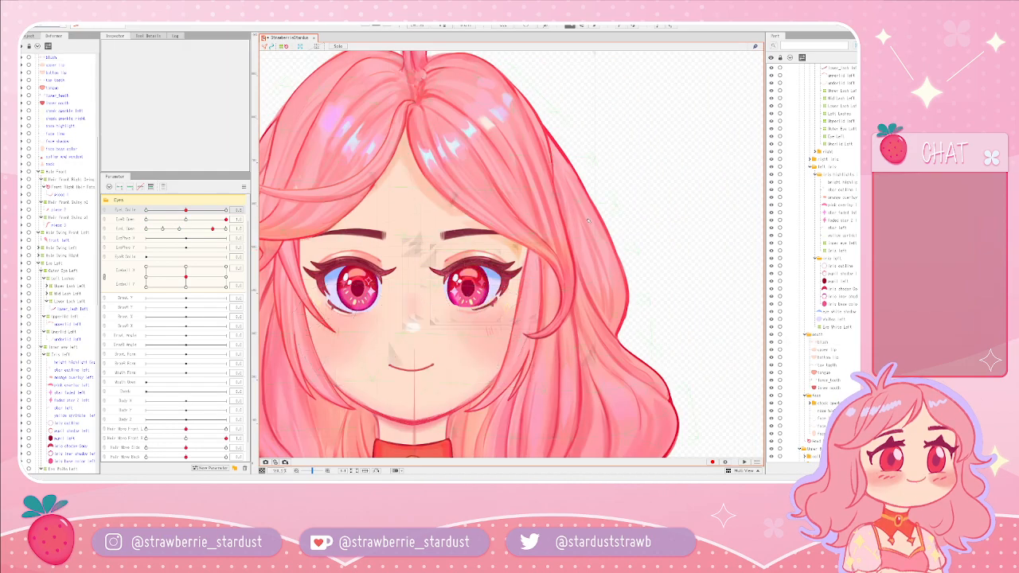
scroll(569, 235, up, 5)
drag(549, 254, 709, 138)
drag(510, 265, 565, 230)
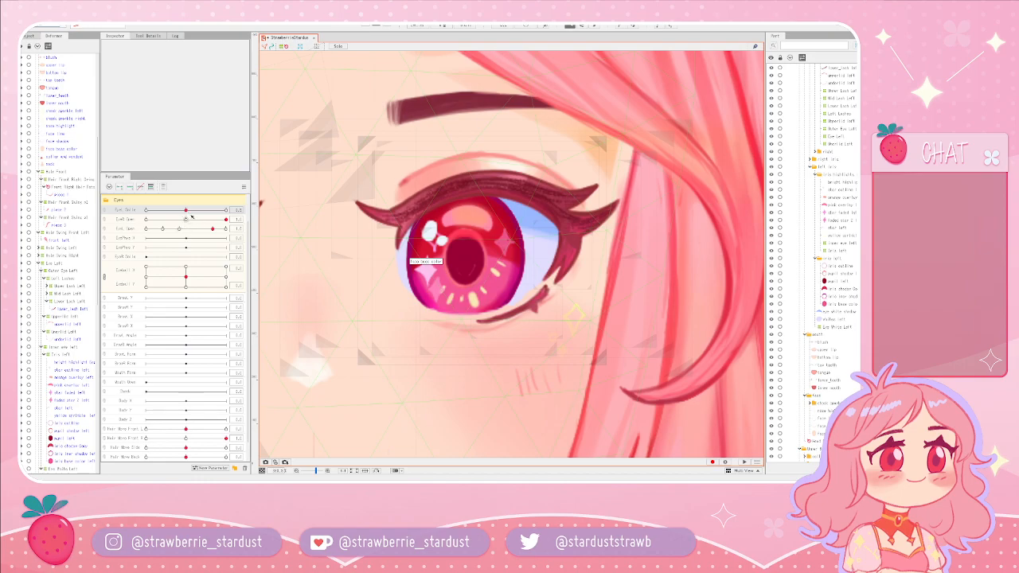
drag(188, 208, 111, 215)
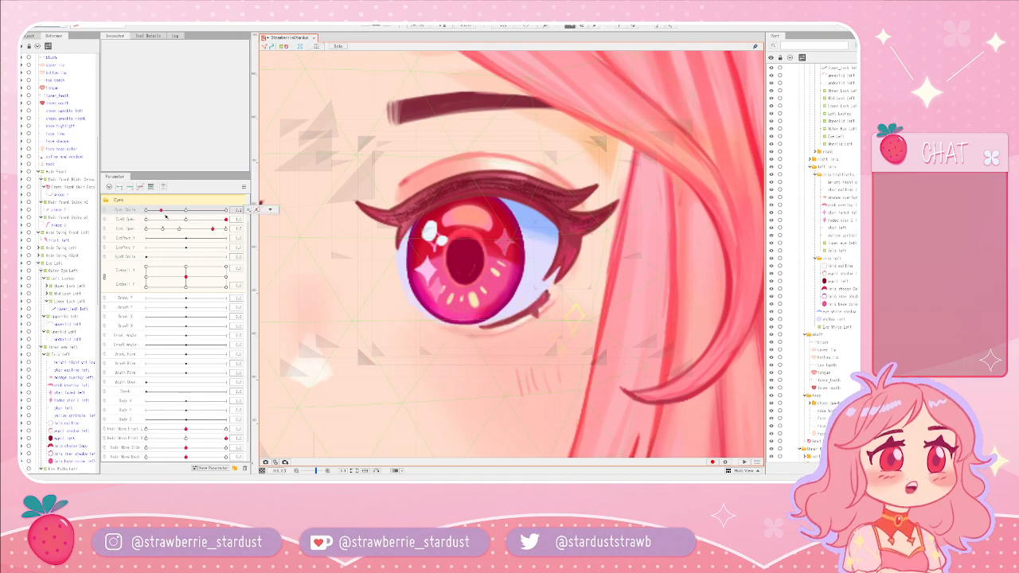
drag(146, 210, 186, 213)
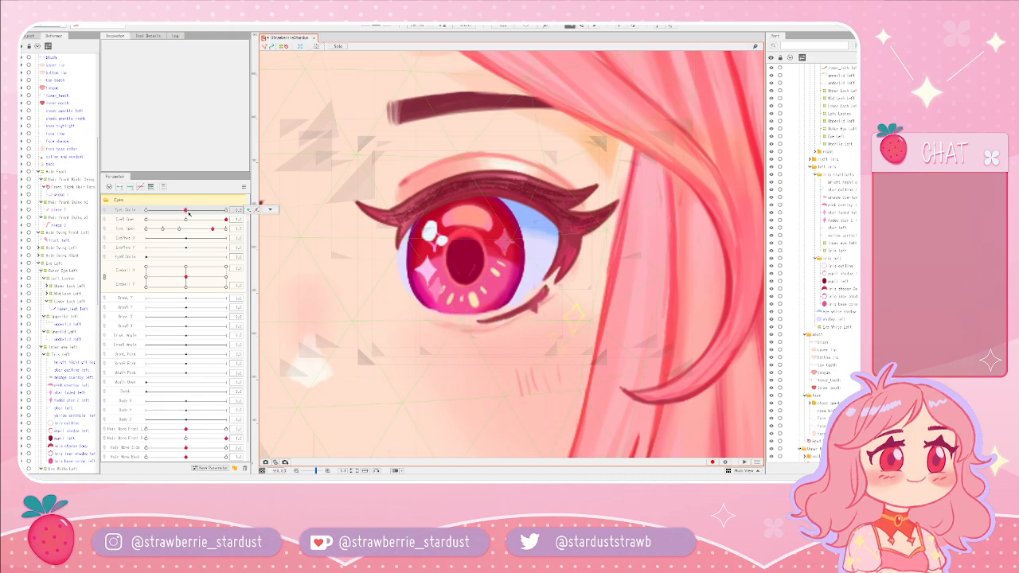
- Examine the left eye white's mesh at the middle and minimum keys of the left eye's smile parameter, and deselect it
scroll(64, 364, down, 2)
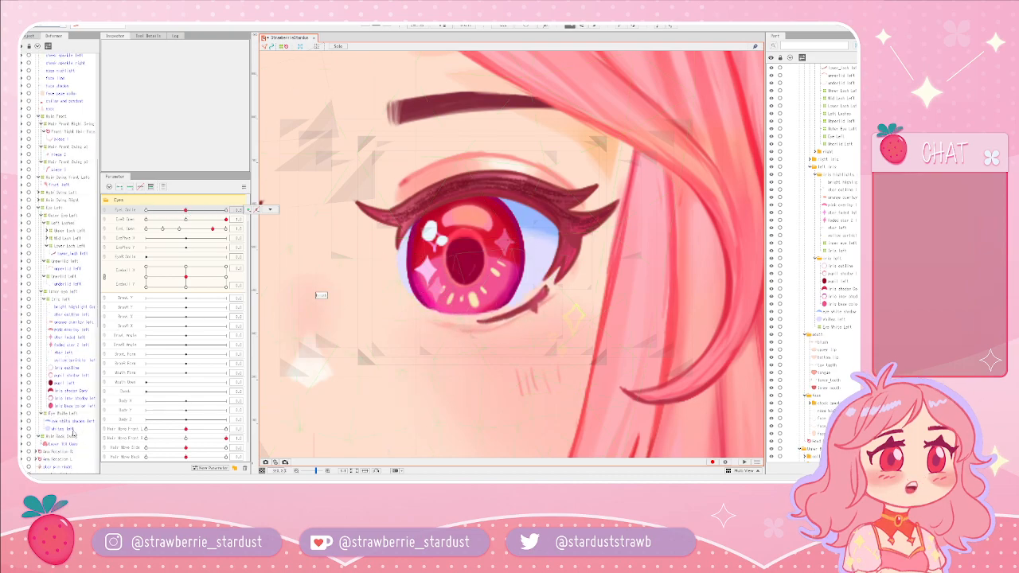
click(72, 421)
click(63, 429)
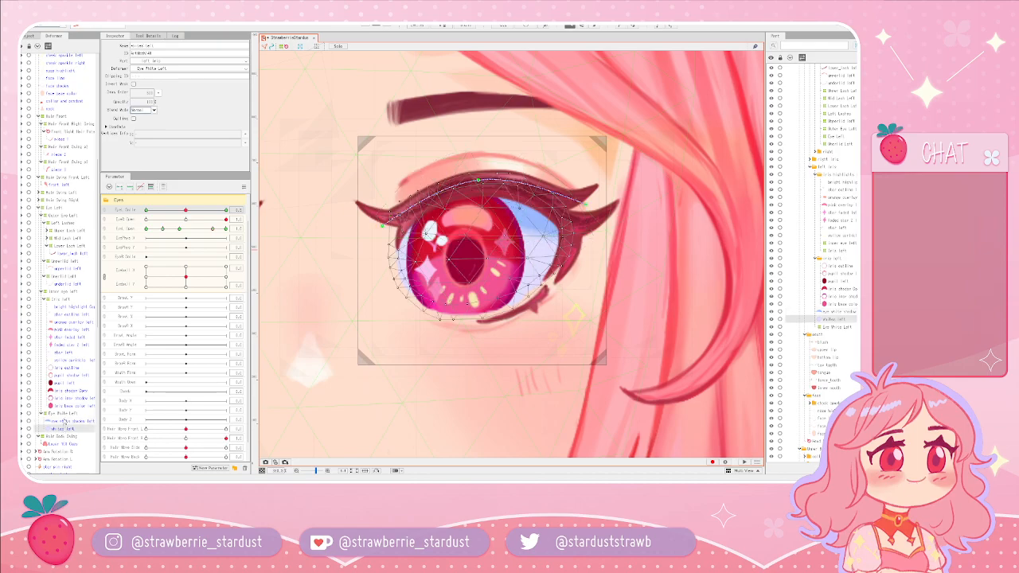
key(ctrl+a)
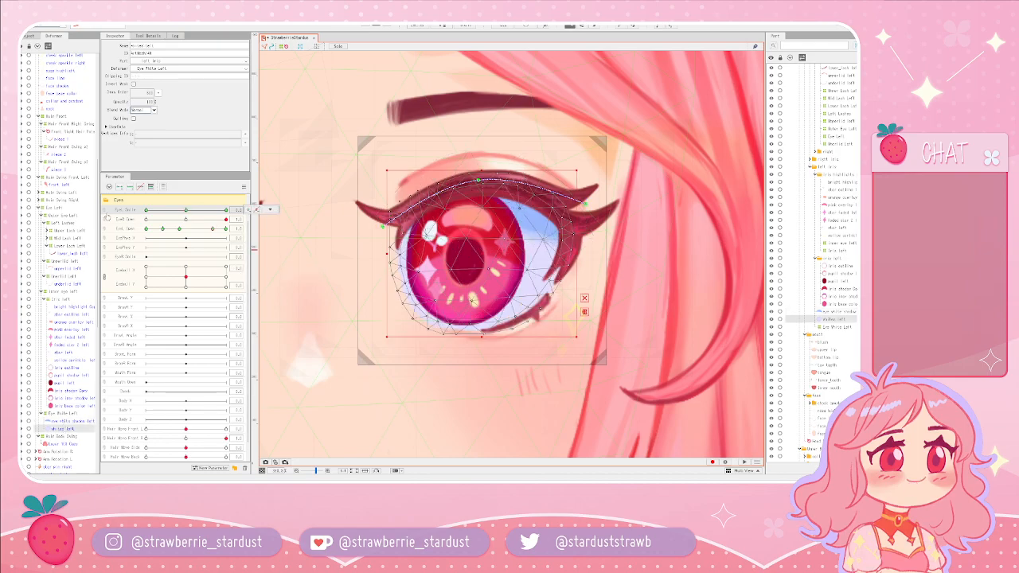
scroll(411, 245, down, 5)
click(631, 192)
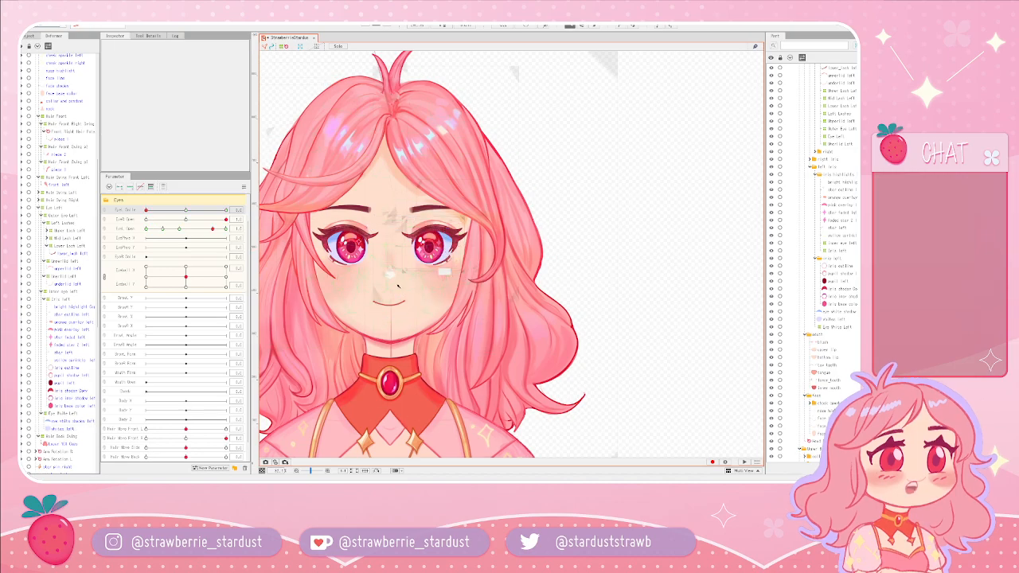
- Check the whole face and full figure with the left eye's smile parameter at its minimum key
scroll(501, 204, up, 2)
scroll(462, 204, up, 5)
scroll(528, 261, down, 1)
drag(609, 320, 611, 199)
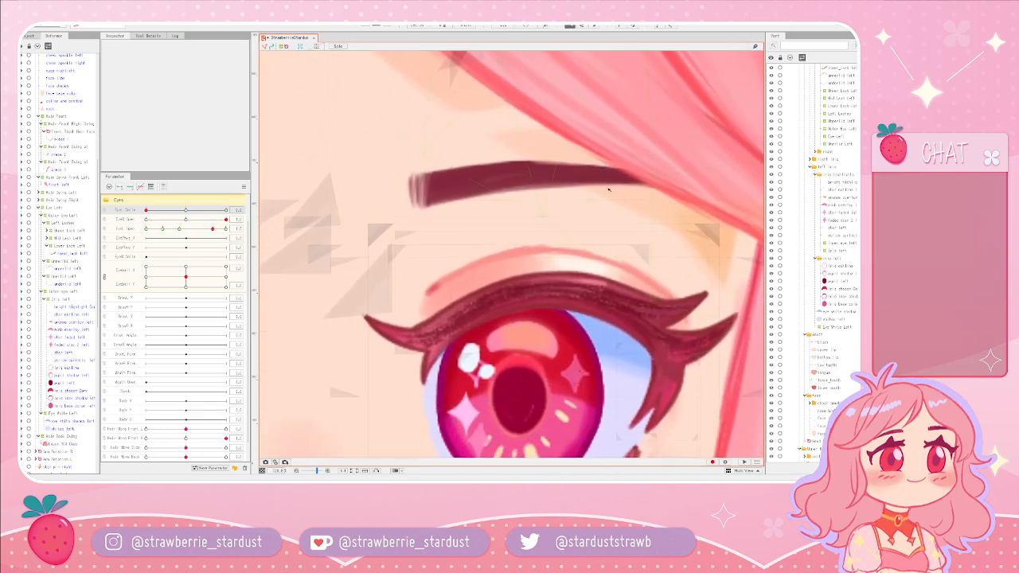
scroll(611, 199, down, 2)
click(563, 231)
scroll(333, 188, down, 5)
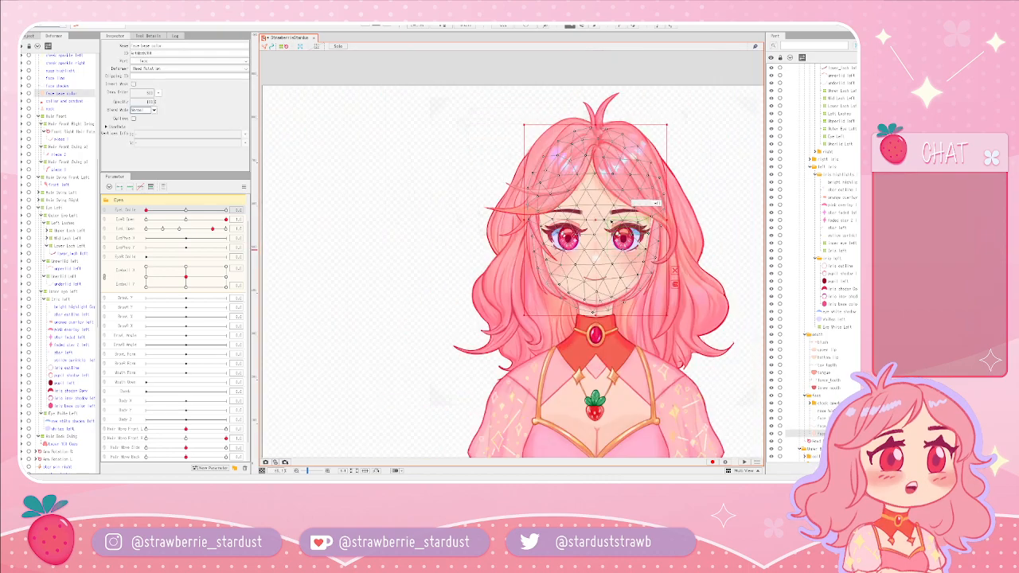
click(449, 118)
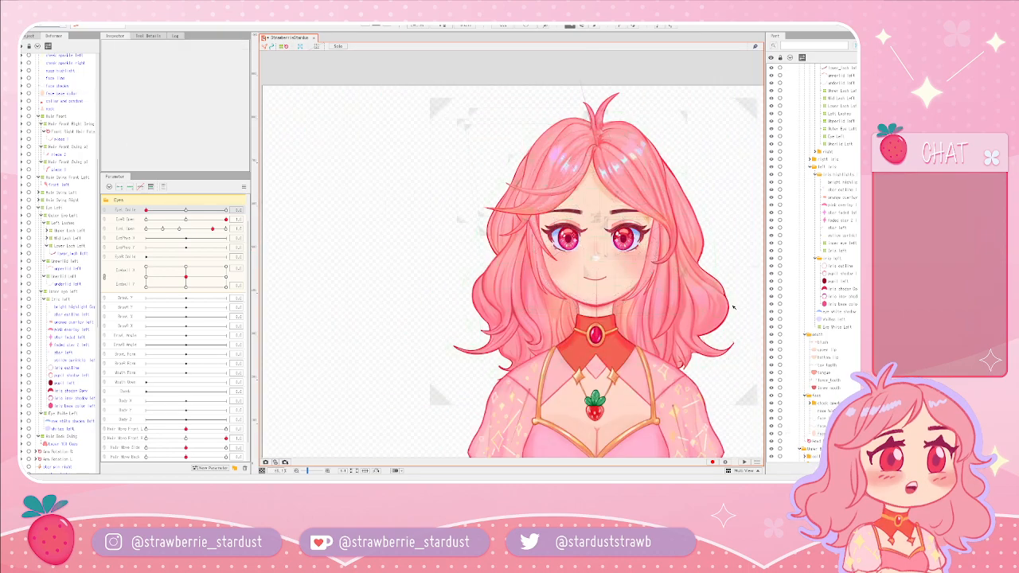
drag(590, 305, 444, 251)
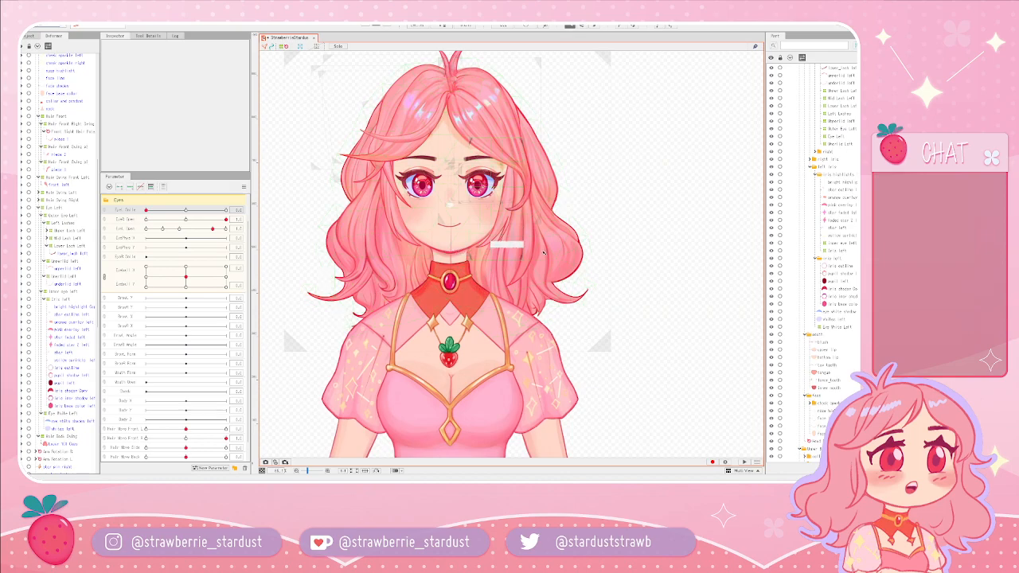
scroll(391, 346, down, 3)
drag(638, 382, 659, 302)
drag(617, 253, 654, 214)
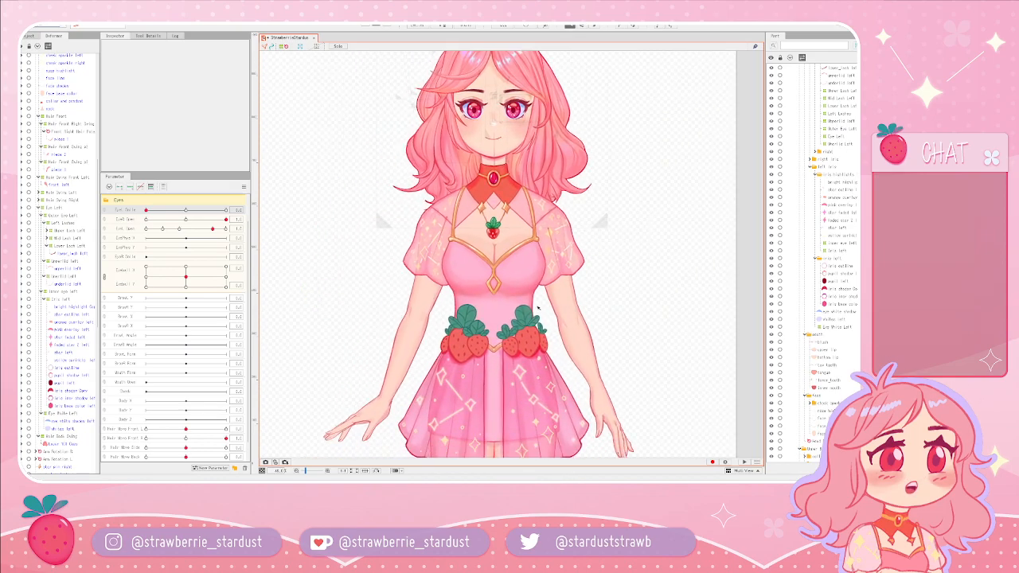
scroll(537, 312, up, 6)
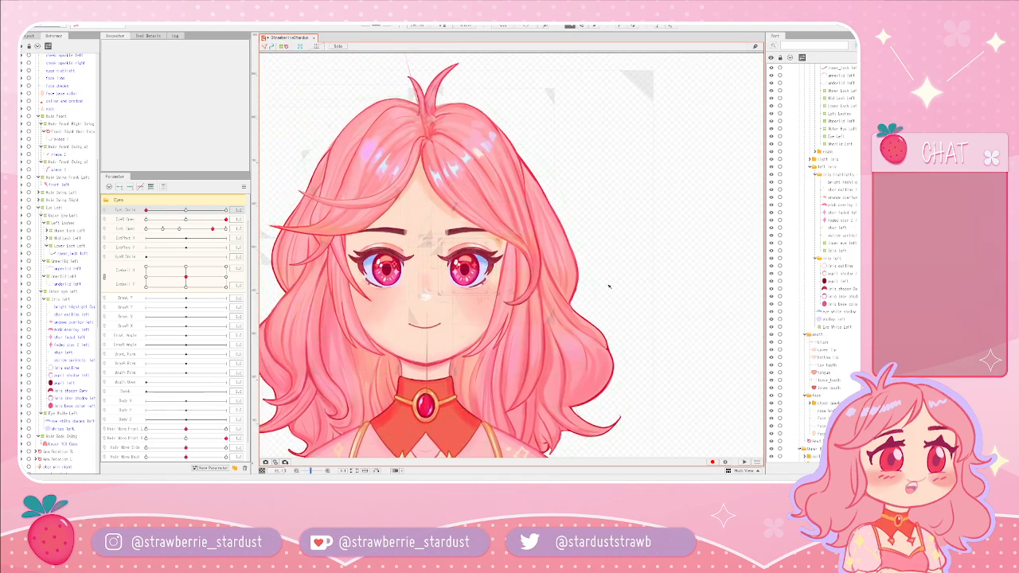
- Inspect the left eye's lower lash, eye white and iris up close at the smile parameter's minimum key
scroll(608, 288, up, 4)
scroll(557, 288, down, 2)
scroll(510, 287, up, 4)
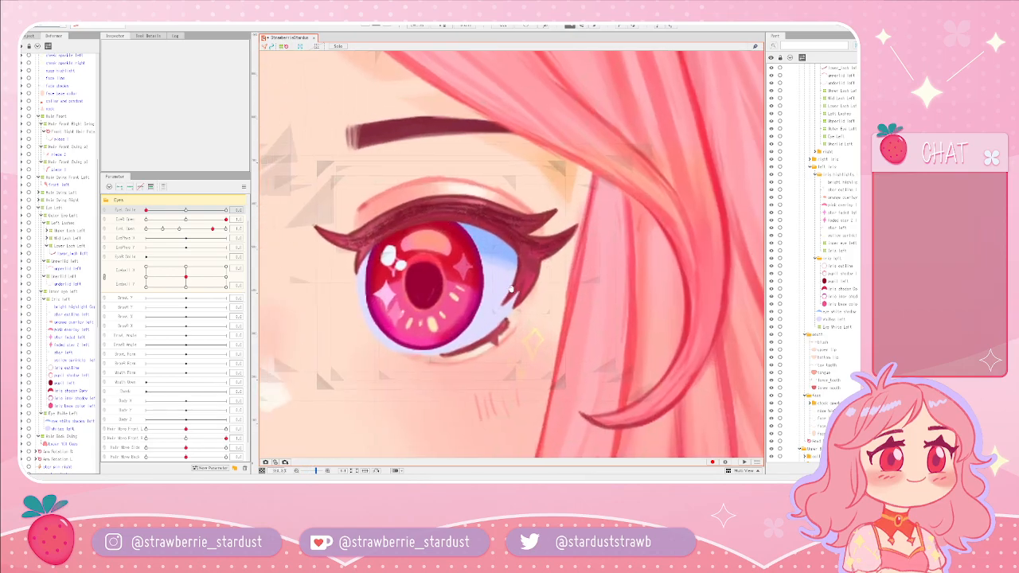
drag(510, 288, 528, 295)
drag(448, 314, 493, 313)
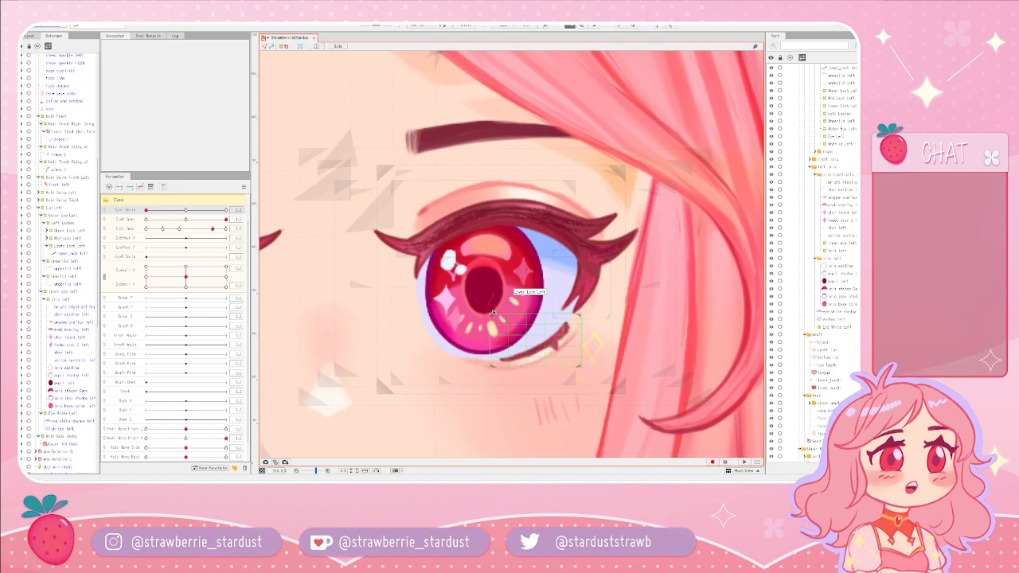
scroll(517, 306, up, 2)
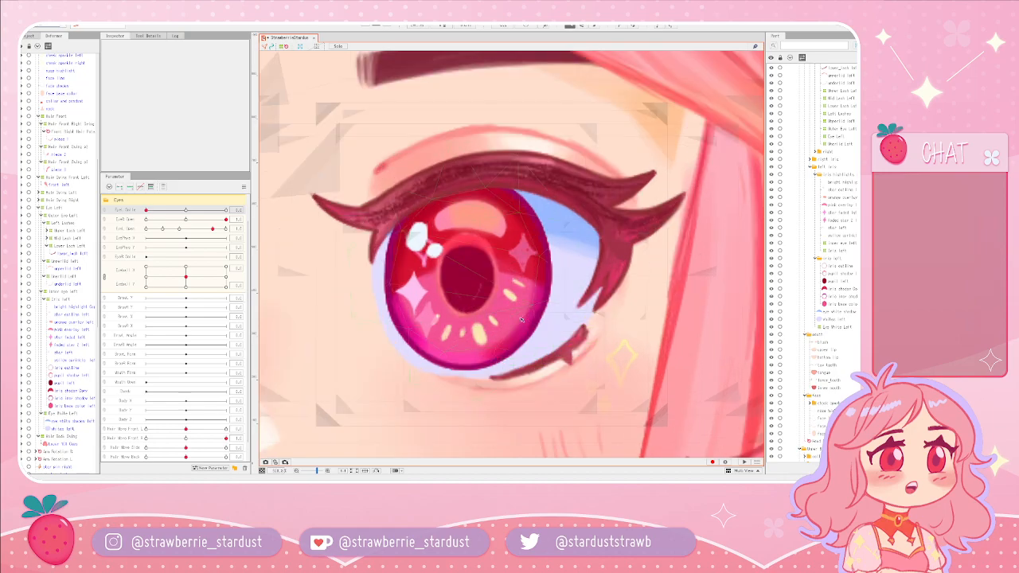
scroll(486, 155, down, 3)
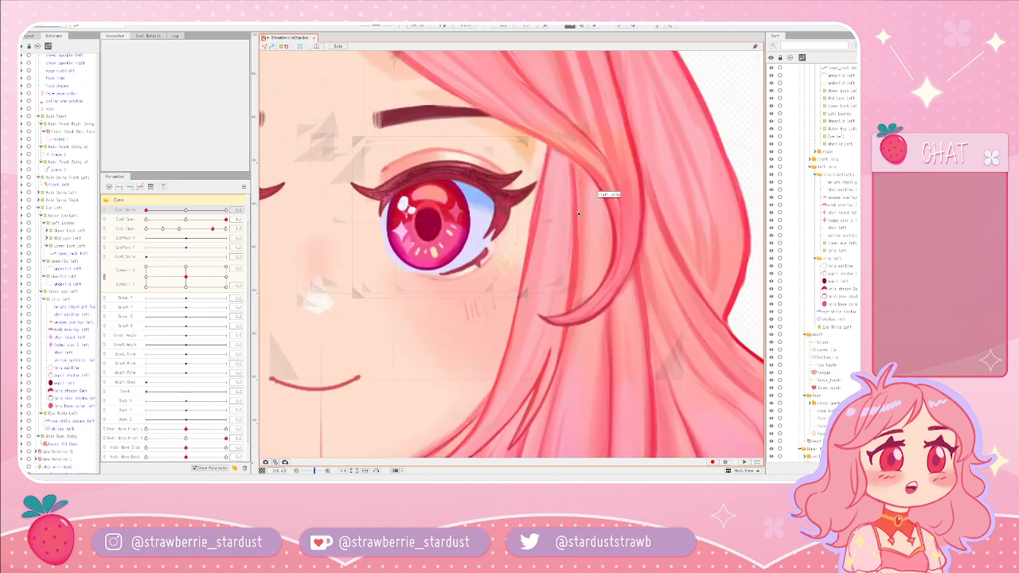
drag(407, 230, 480, 273)
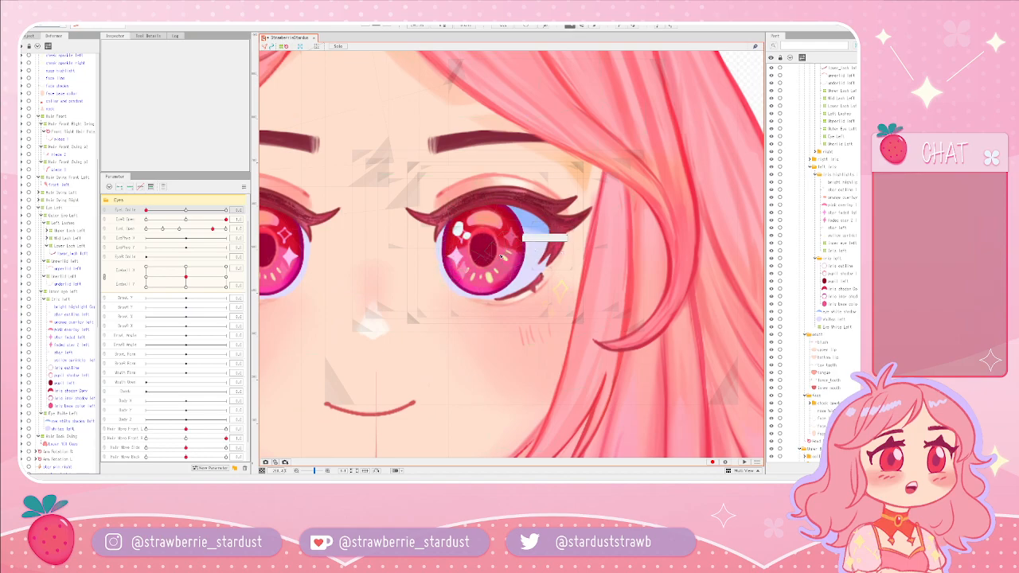
drag(496, 258, 486, 267)
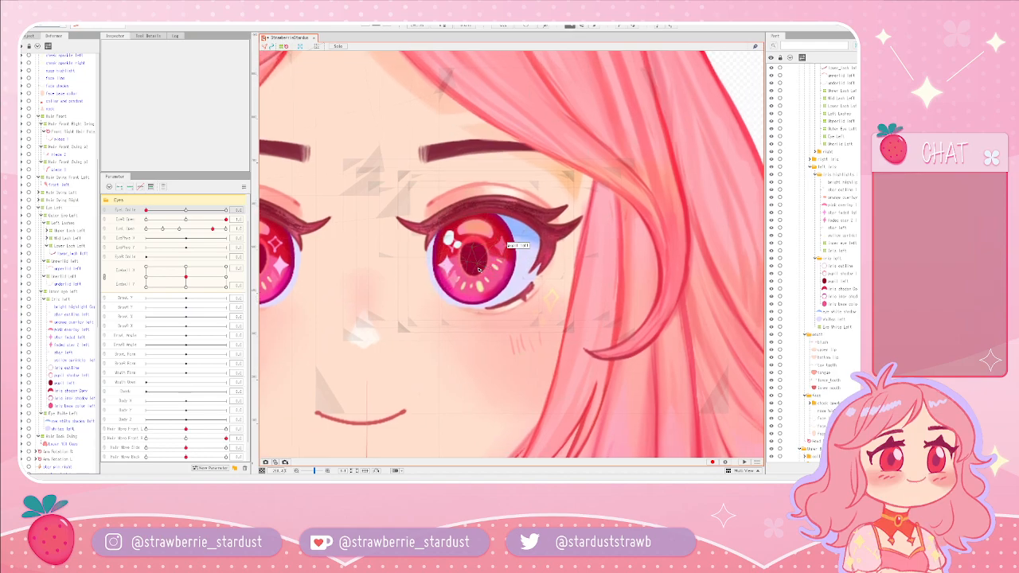
scroll(480, 269, up, 2)
- Return the left smile parameter to its middle key, and compare the eye white's upper deform path across the smile keys
mouse_move(212, 230)
mouse_down()
mouse_move(121, 230)
mouse_move(213, 233)
mouse_move(171, 230)
mouse_move(213, 231)
mouse_move(187, 211)
mouse_move(122, 212)
mouse_move(198, 212)
mouse_move(186, 214)
mouse_up()
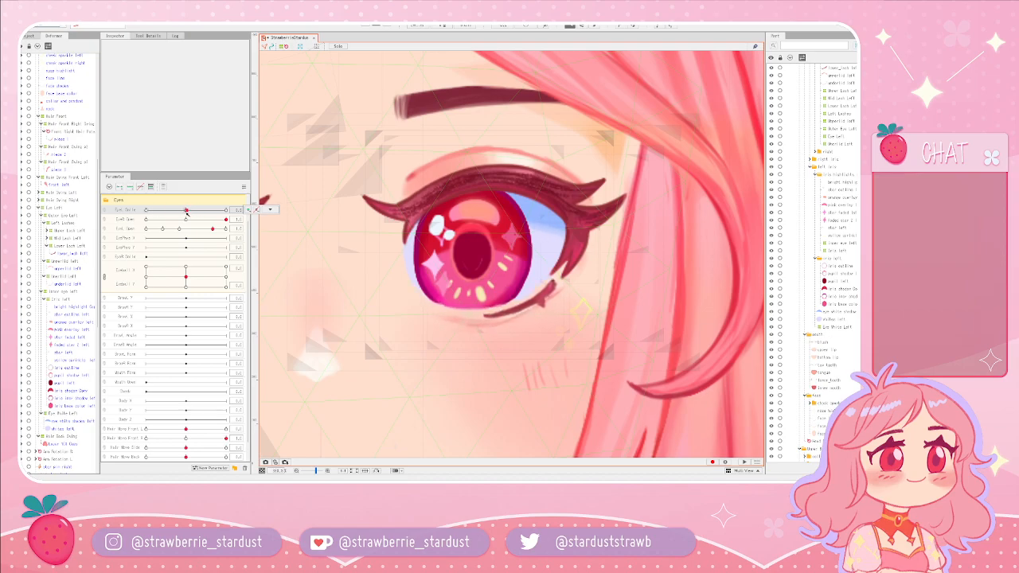
click(53, 429)
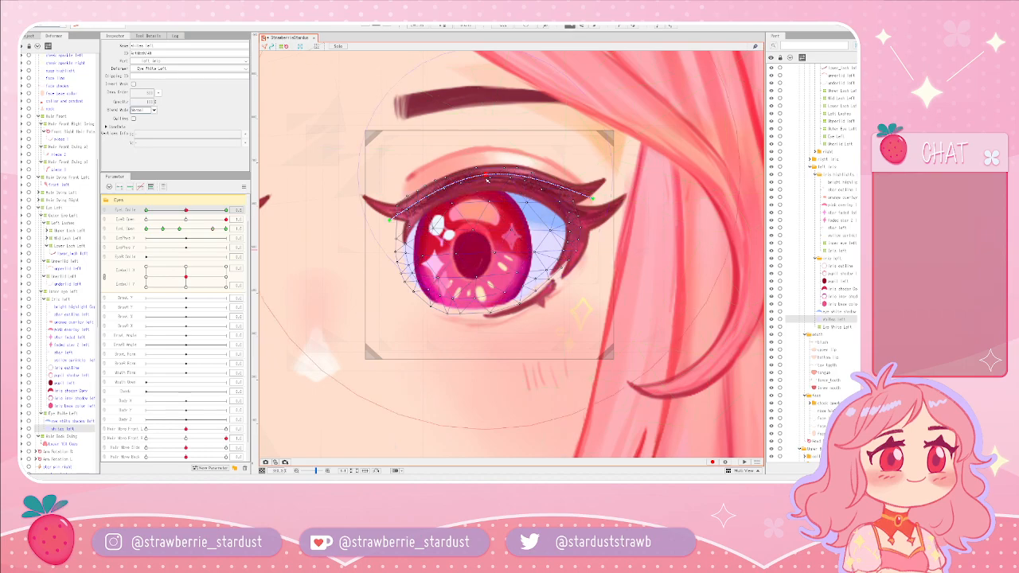
click(487, 180)
mouse_move(488, 188)
mouse_down()
mouse_move(488, 244)
mouse_move(489, 171)
mouse_move(488, 206)
mouse_move(477, 150)
mouse_move(486, 187)
mouse_up()
click(564, 194)
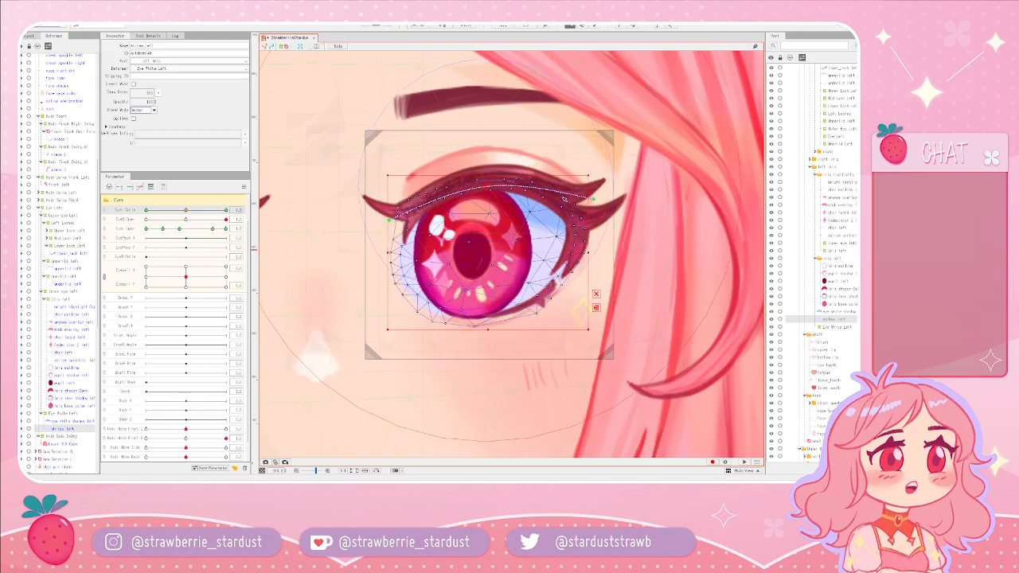
click(551, 213)
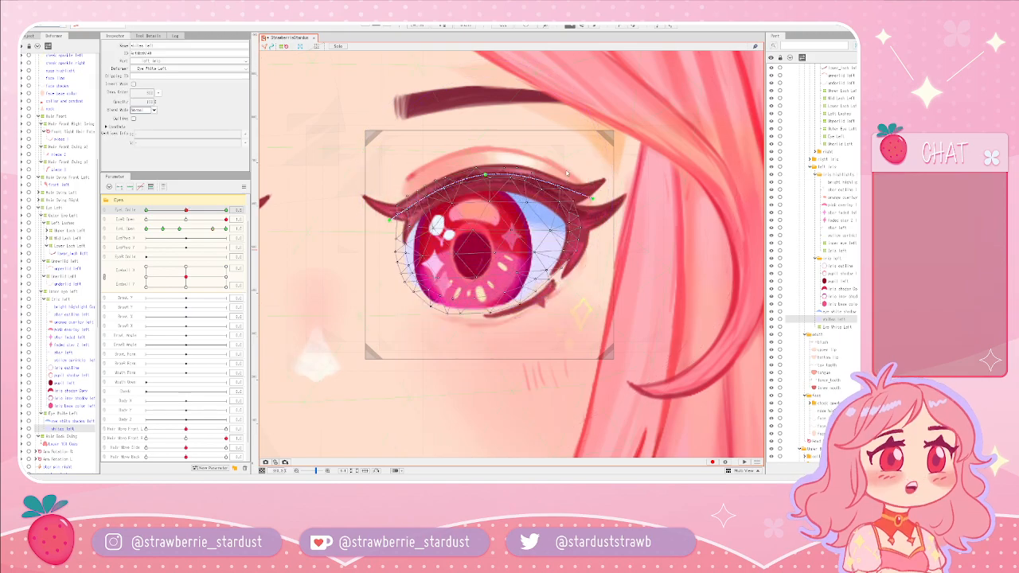
click(544, 298)
- Subdivide the Eye White Left warp deformer into a finer Bezier grid of five by five divisions
click(54, 415)
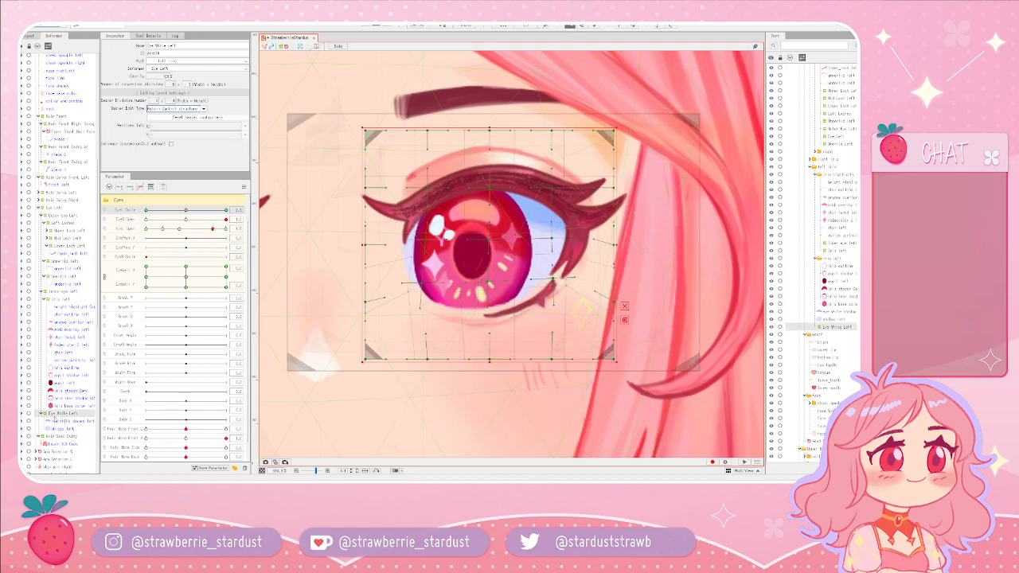
click(57, 429)
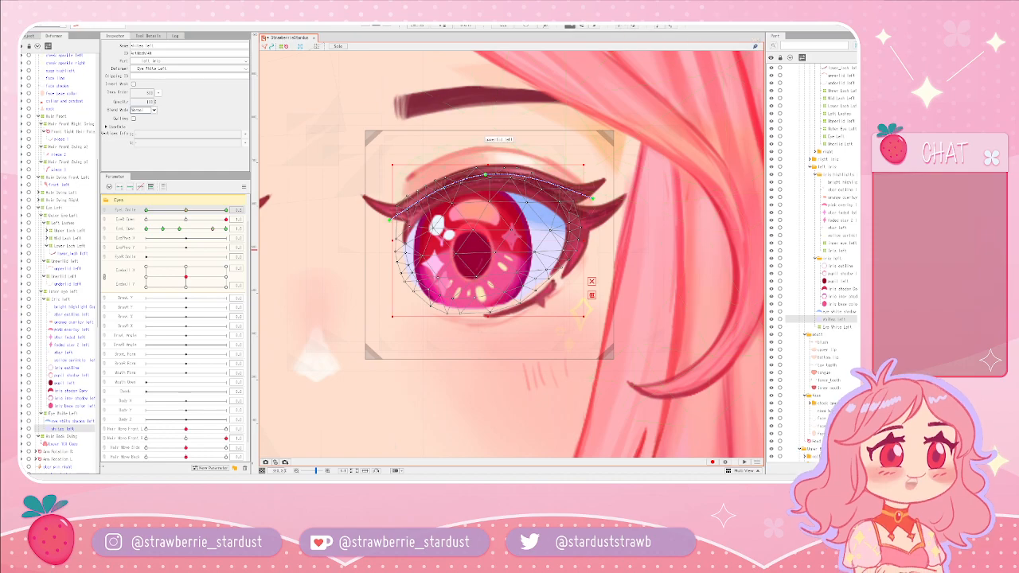
click(575, 228)
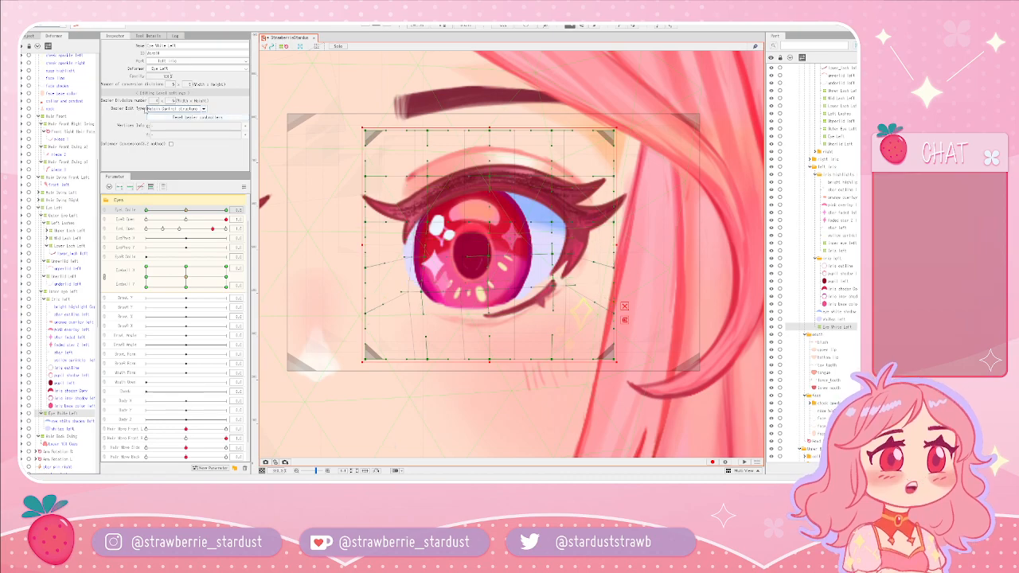
key(ctrl)
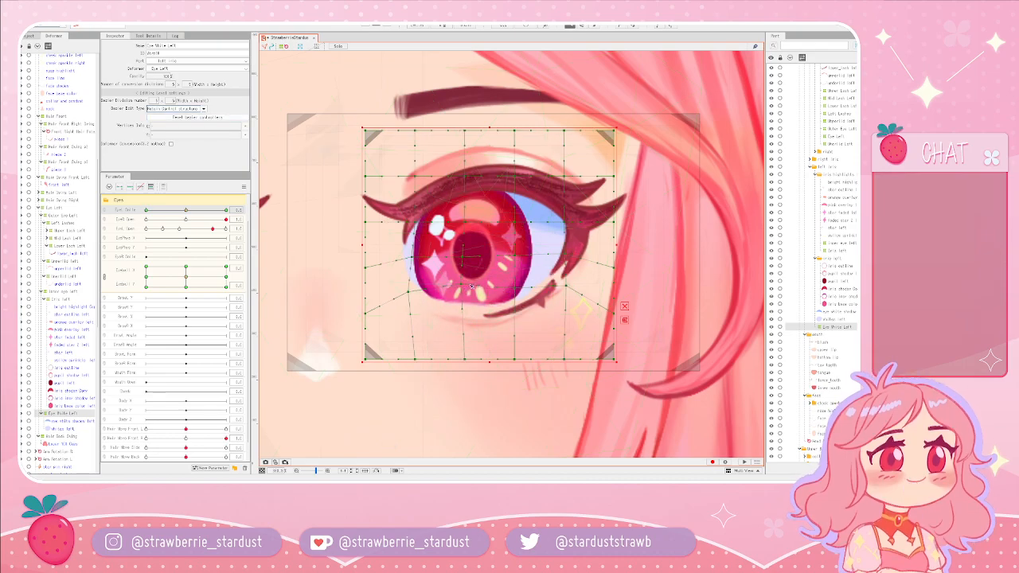
- Raise the inner lower point of the Eye White Left deformer at the smile's middle key, and switch to the maximum key
drag(412, 293, 413, 285)
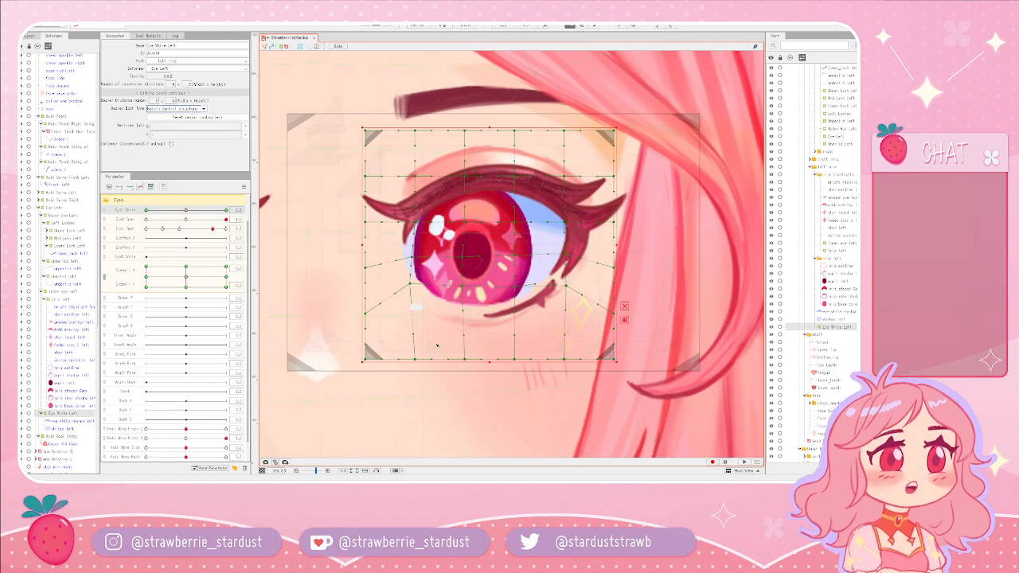
mouse_move(187, 210)
mouse_down()
mouse_move(139, 219)
mouse_move(198, 209)
mouse_move(186, 209)
mouse_up()
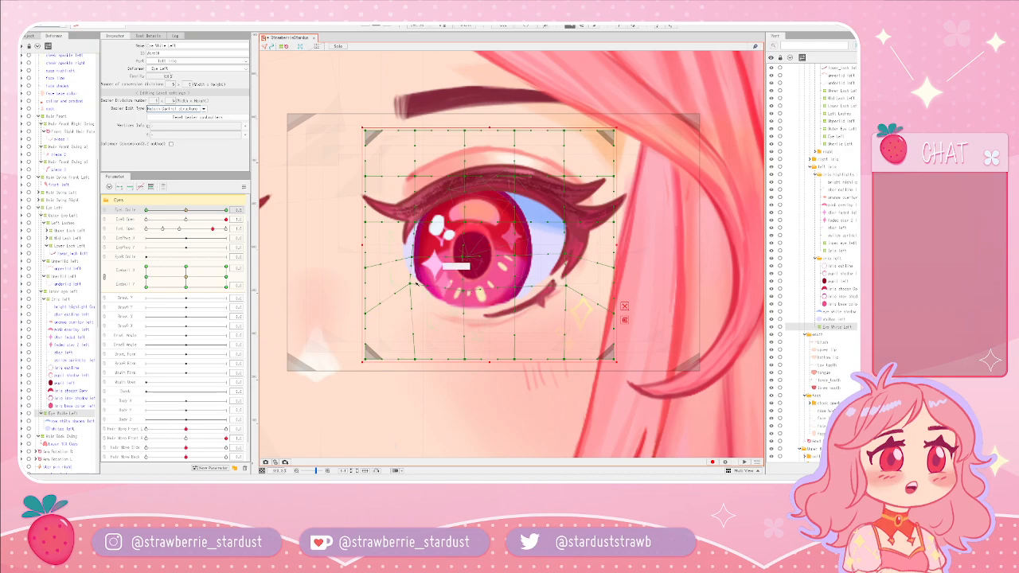
click(226, 211)
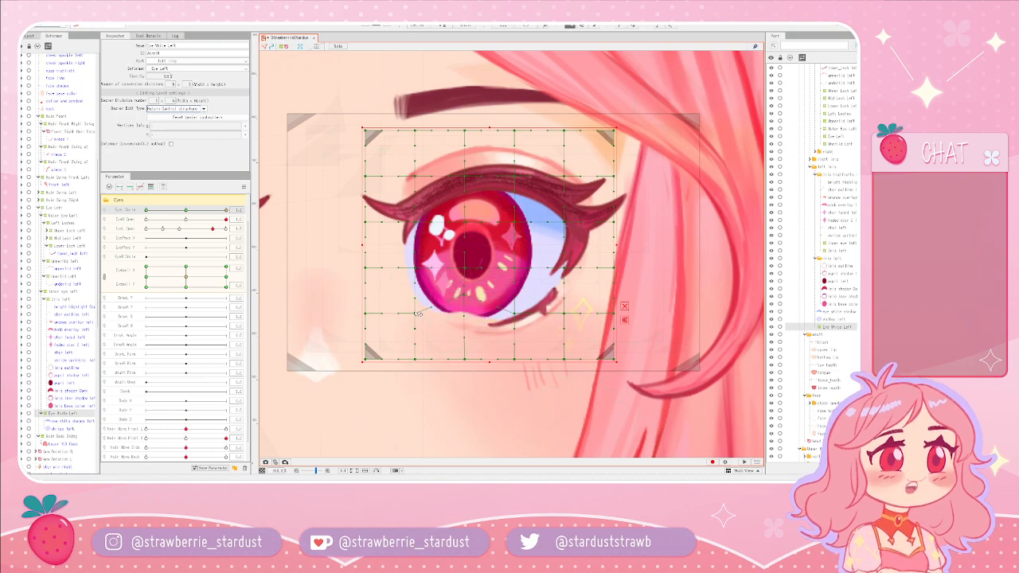
- Try to raise the eye white's inner lower edge by moving two deformer points at the smile's maximum key, and undo the moves
drag(418, 315, 414, 307)
drag(413, 268, 413, 261)
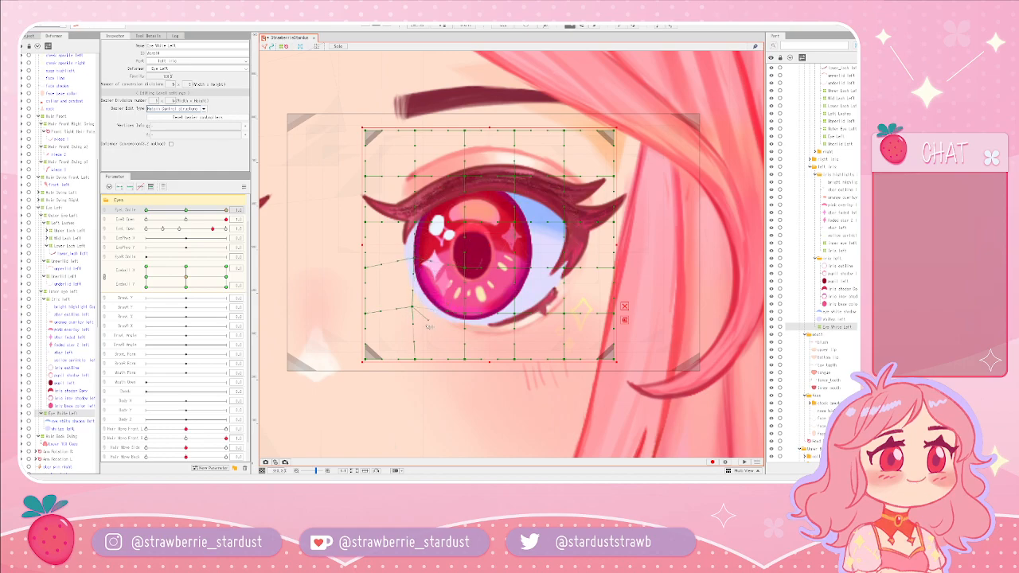
key(ctrl+z)
key(ctrl+z)
key(ctrl+z)
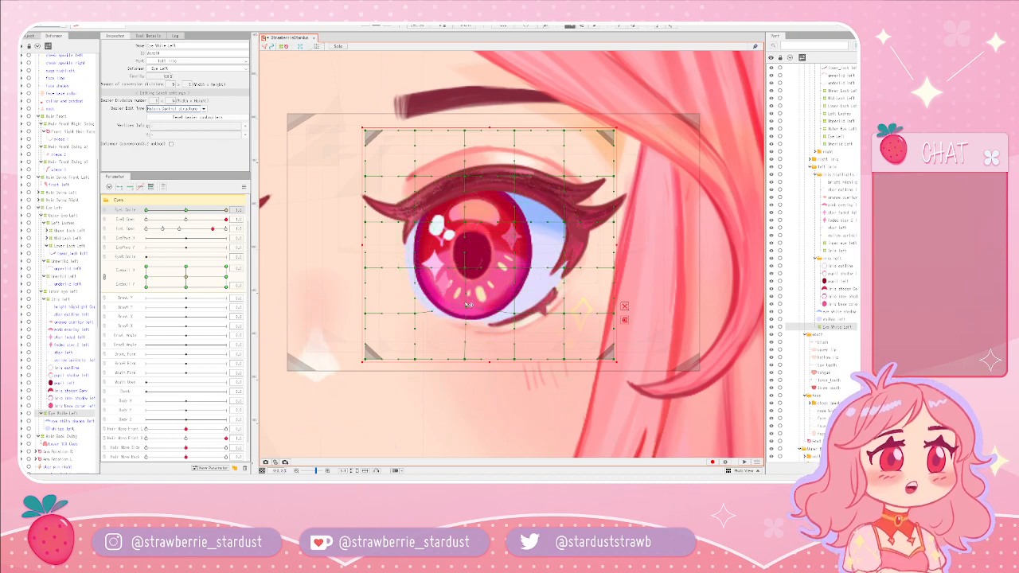
- At the smile's maximum key, raise the inner and central lower points of the Eye White Left deformer's grid
drag(415, 313, 414, 299)
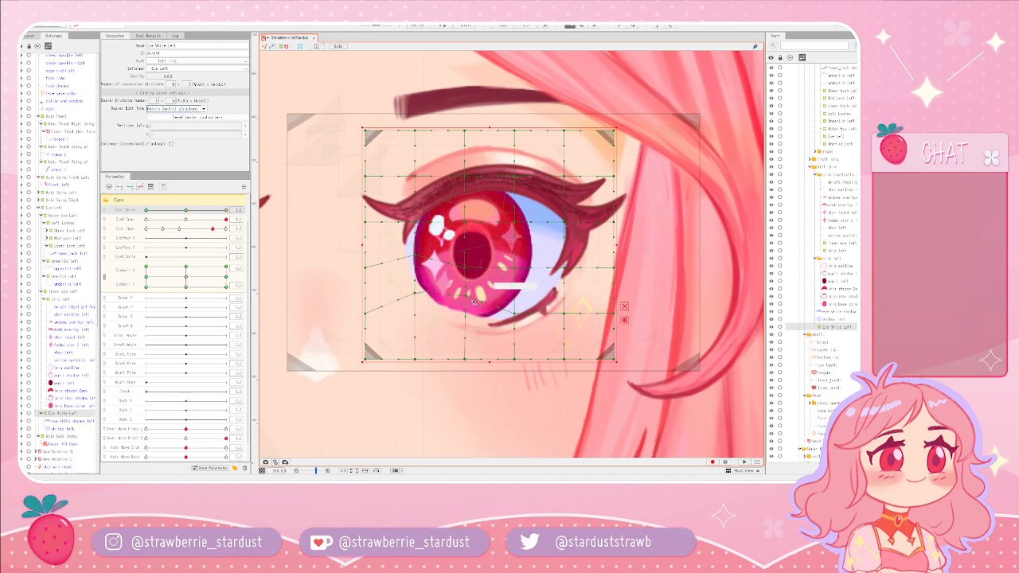
drag(464, 307, 461, 296)
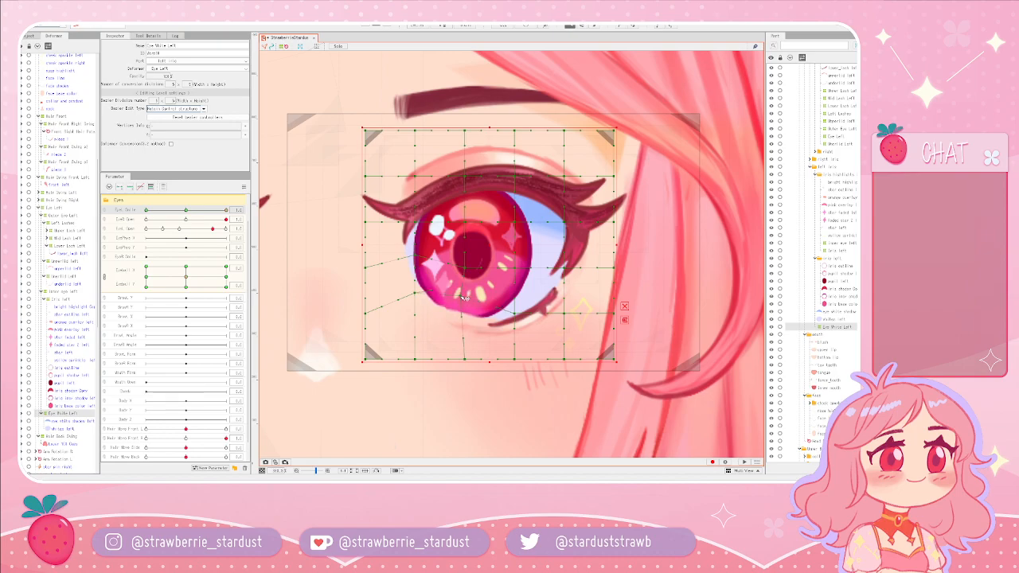
drag(515, 313, 570, 282)
key(ctrl+z)
drag(515, 303, 517, 298)
- Compress the Eye White Left deformer upward from its lower edge, raise its inner lower point further, and select the left mid lash
drag(489, 361, 491, 349)
drag(465, 289, 415, 290)
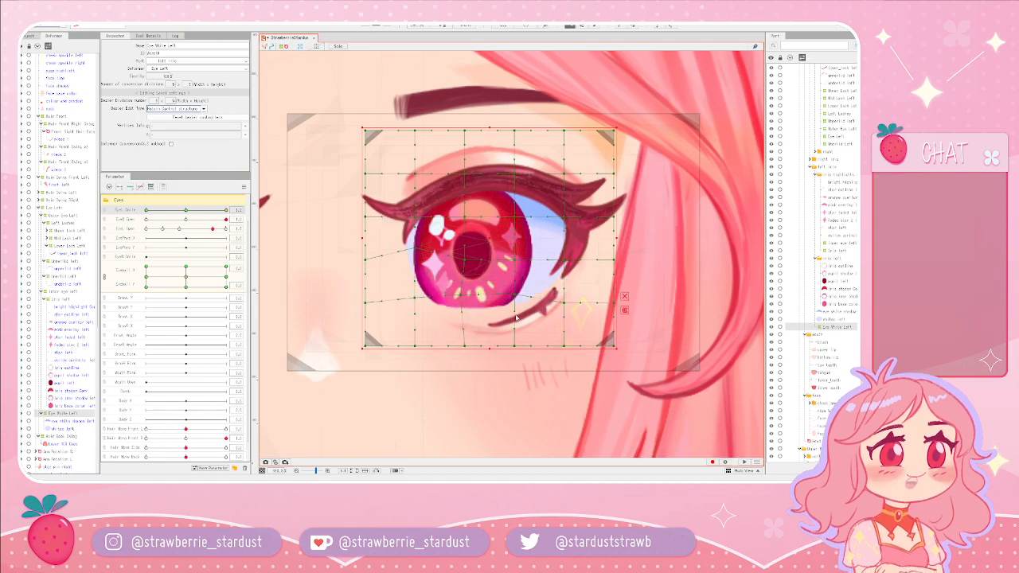
drag(587, 348, 587, 360)
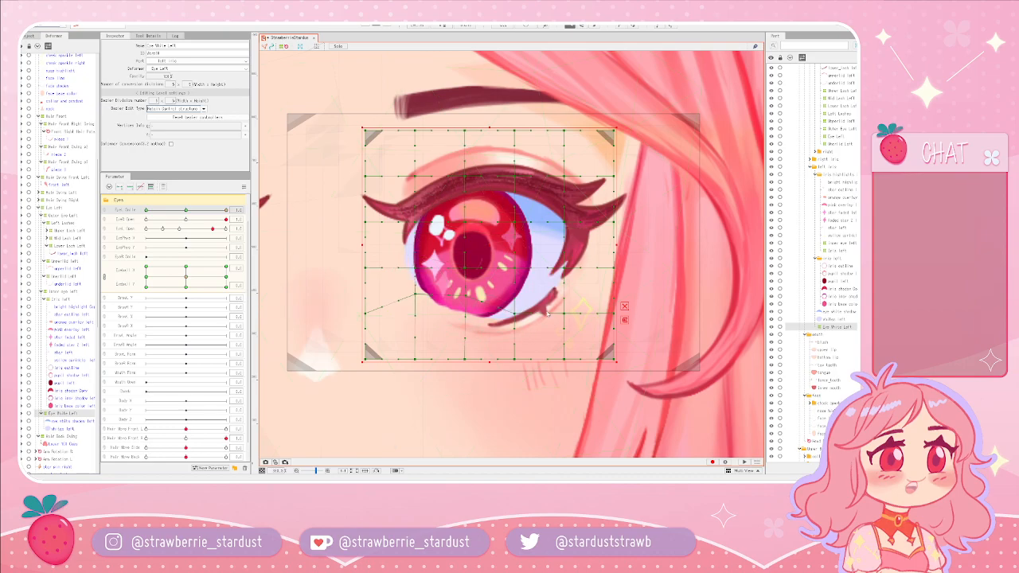
drag(490, 361, 489, 340)
drag(415, 294, 415, 285)
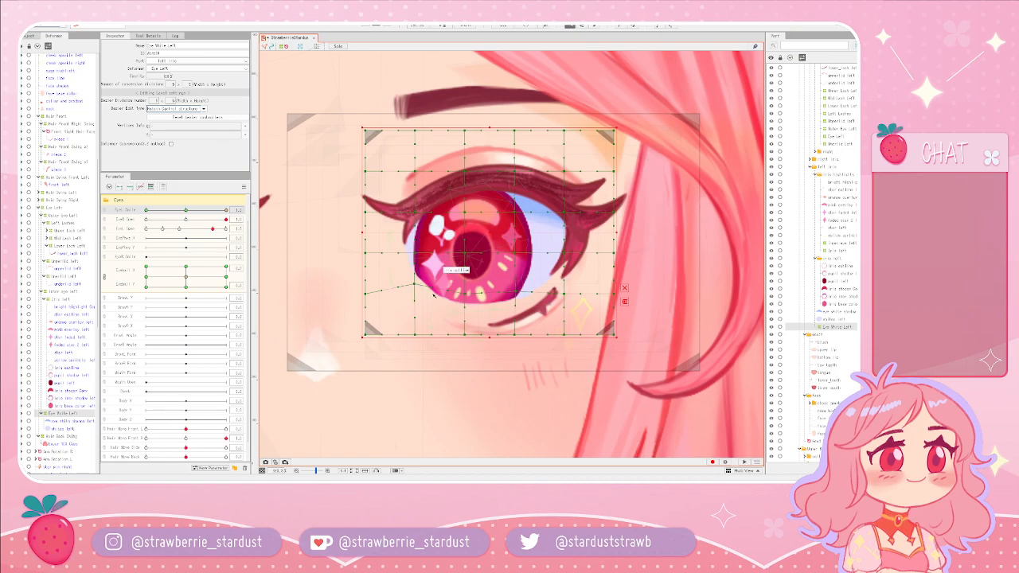
click(570, 255)
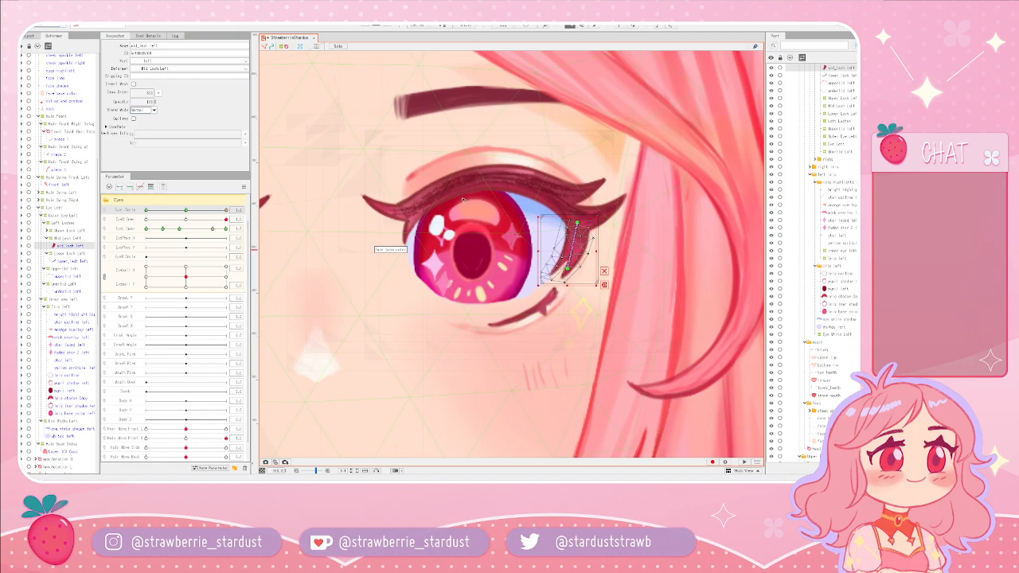
- Try to raise the middle path point of the left upper lash and nudge the lower lash, and undo both moves
click(510, 180)
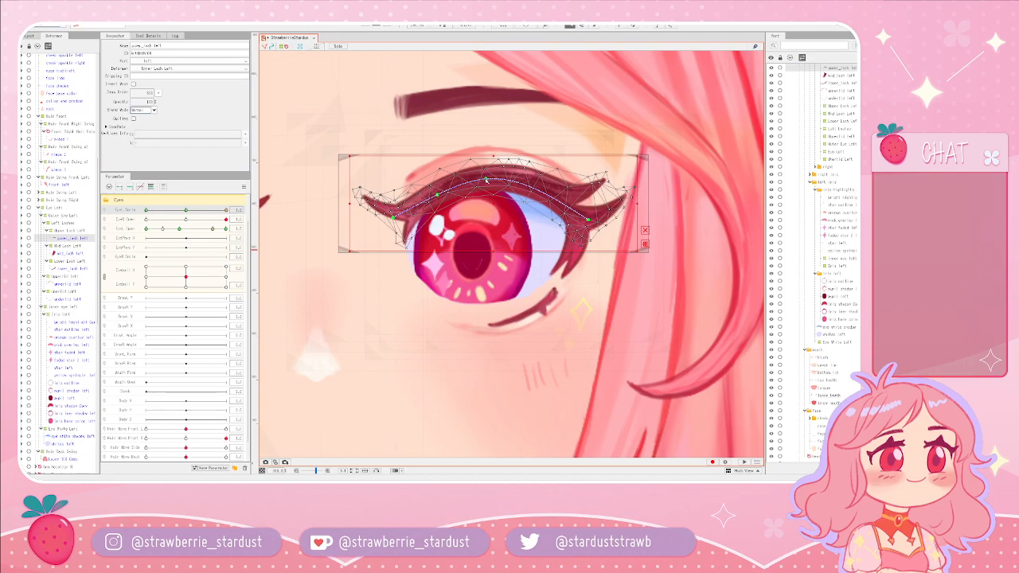
drag(485, 180, 487, 172)
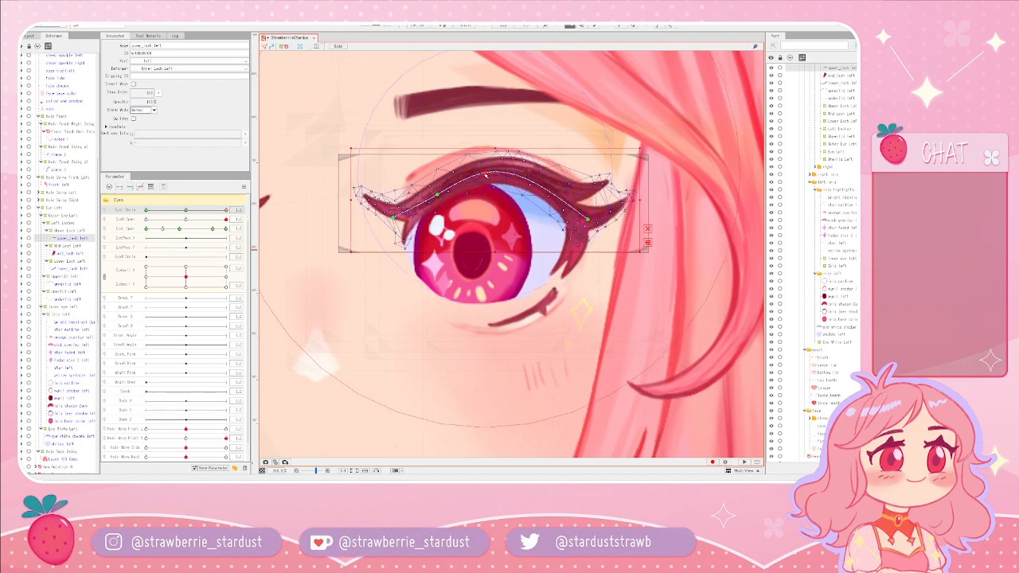
click(542, 312)
drag(528, 317, 528, 315)
click(518, 189)
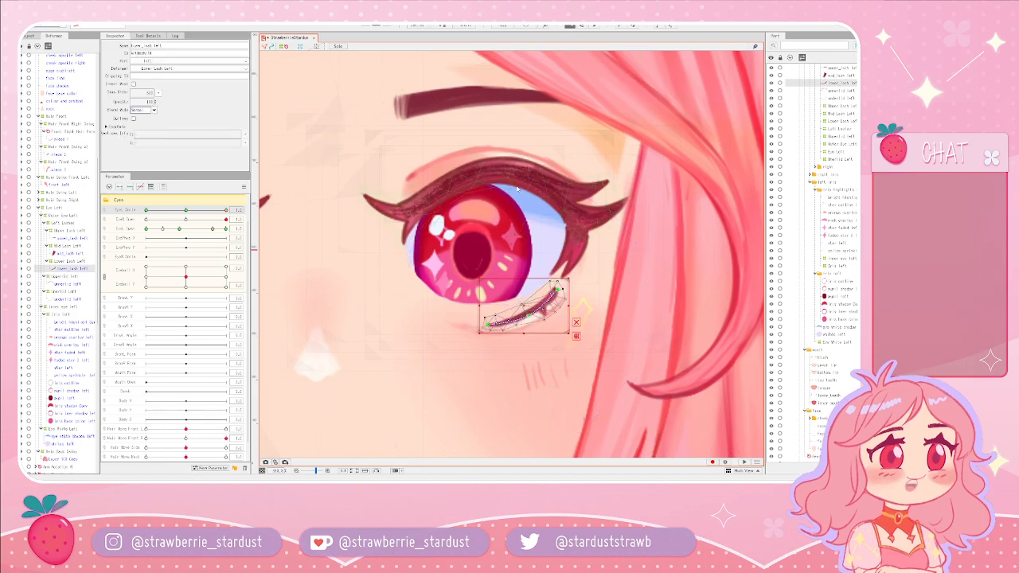
click(517, 189)
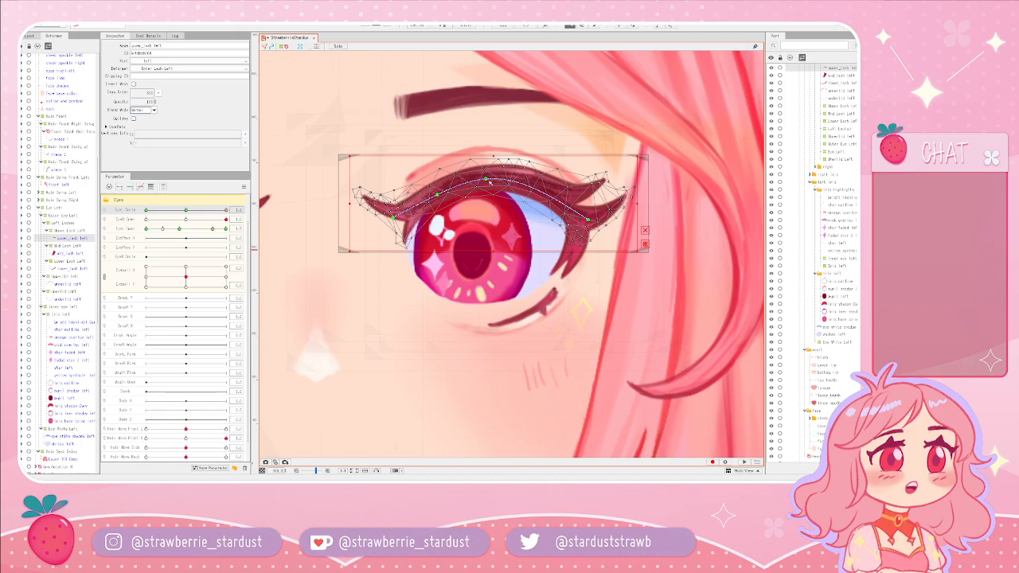
- At the smile's maximum key, lower the left upper lash's middle slightly and raise the left lower lash toward the eye white
drag(496, 178, 496, 181)
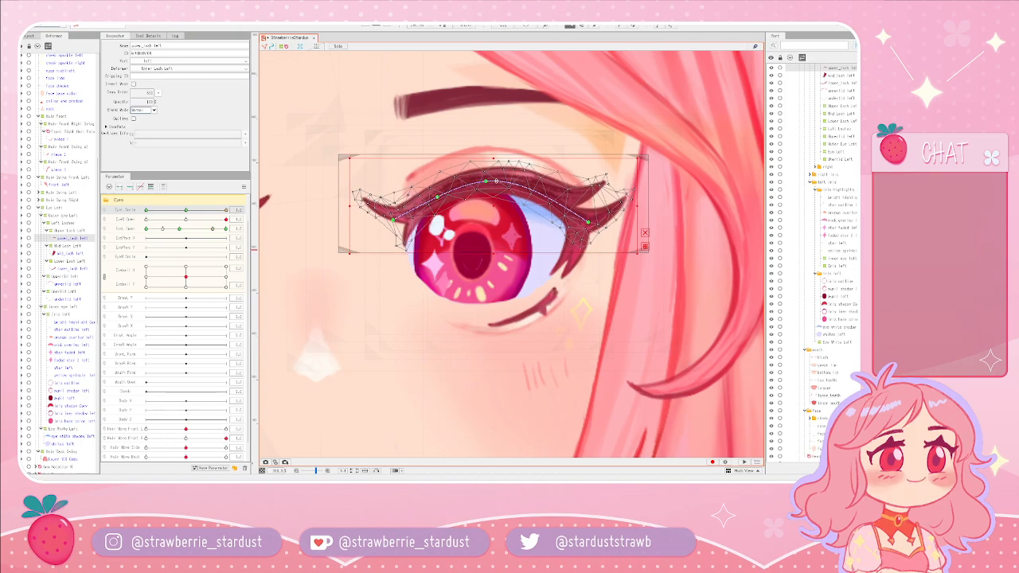
click(567, 248)
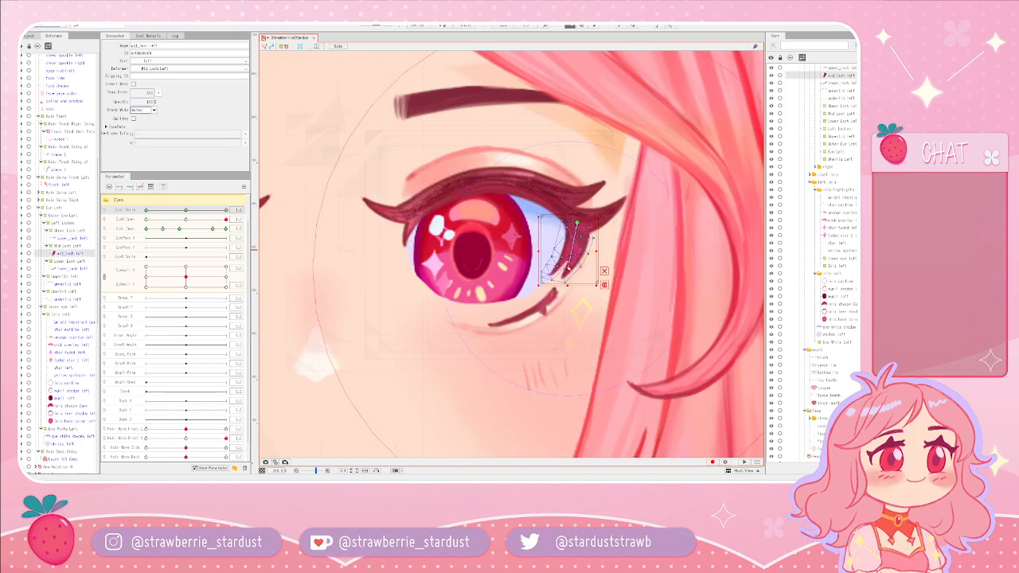
click(548, 301)
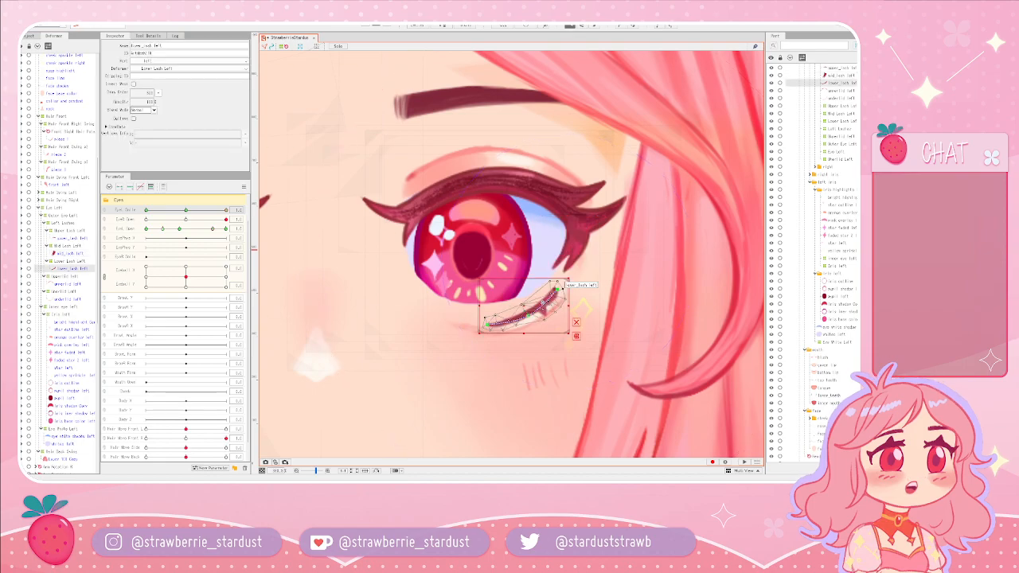
drag(546, 300, 545, 294)
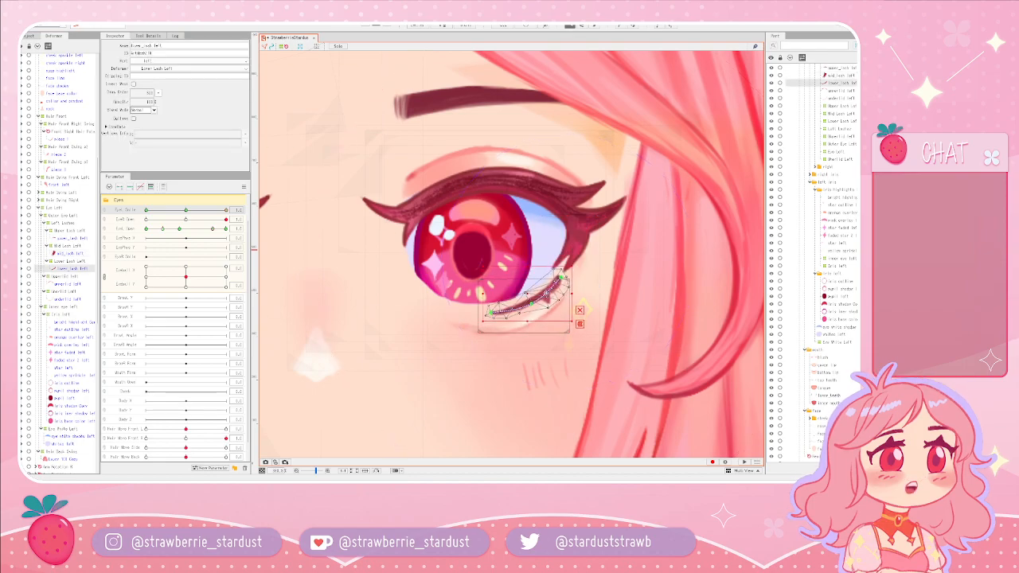
- Examine the parameter keys of the left underlid, upperlid and lash deformers
click(536, 319)
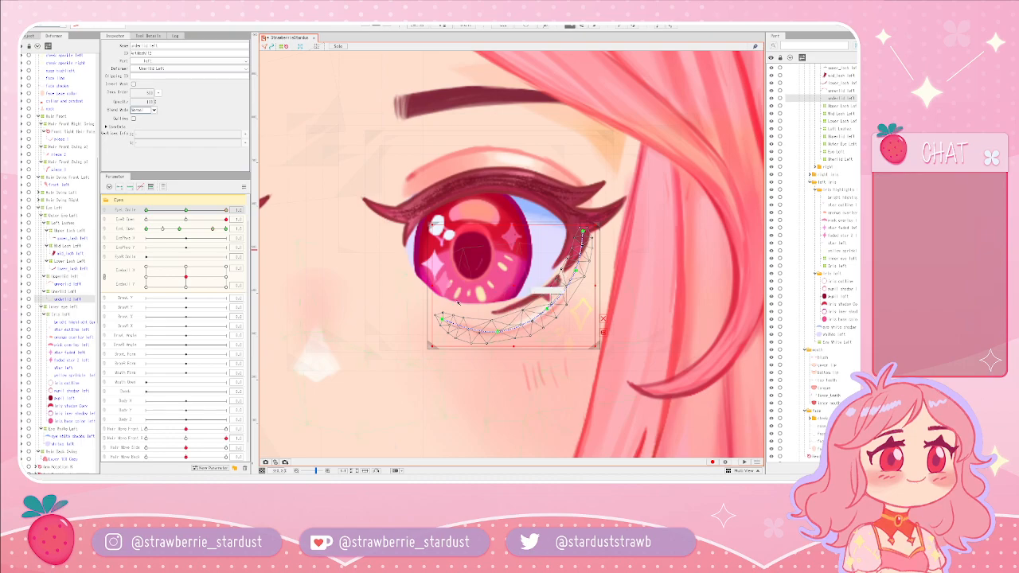
click(63, 291)
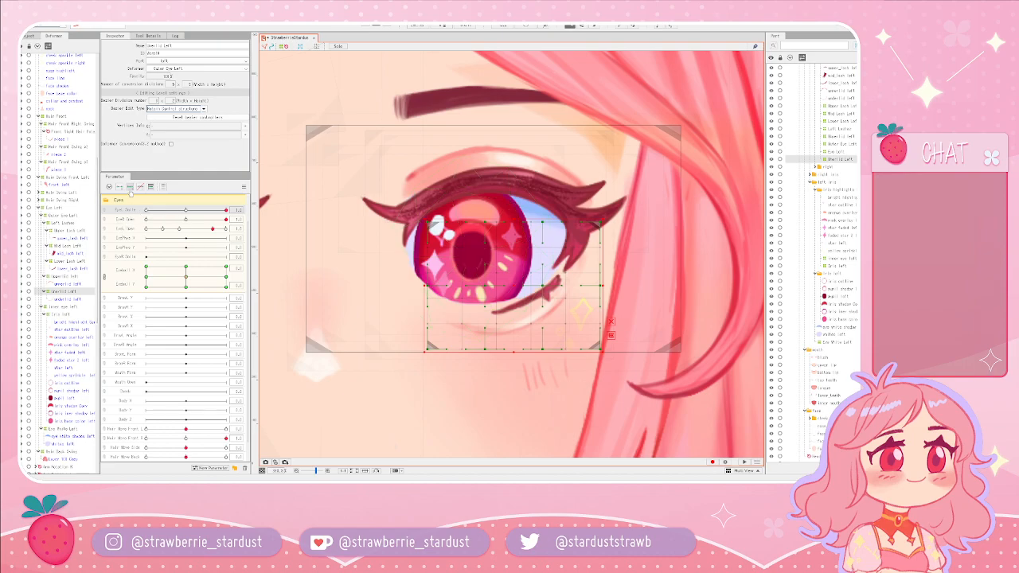
click(59, 276)
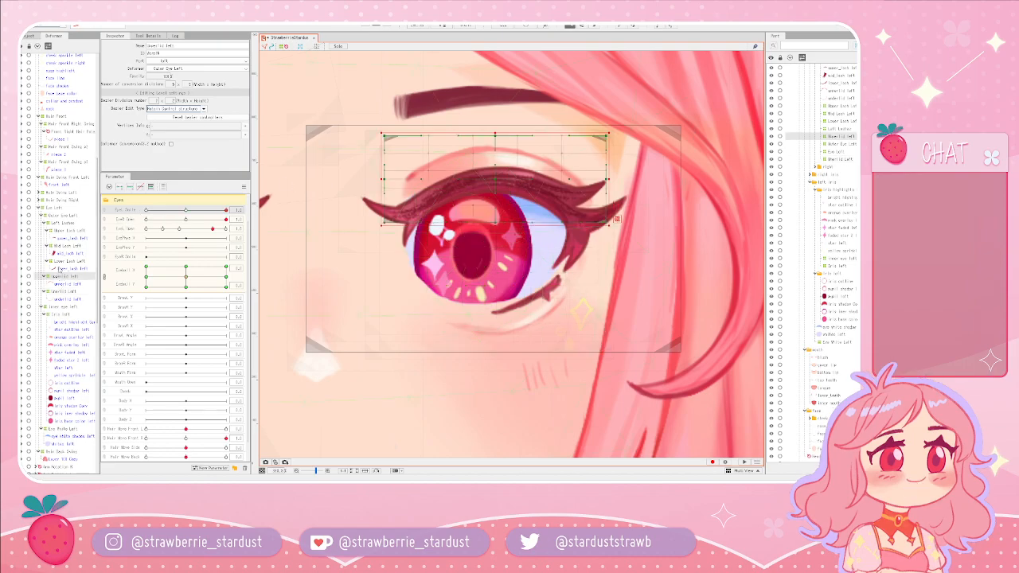
click(65, 223)
ctrl+click(58, 231)
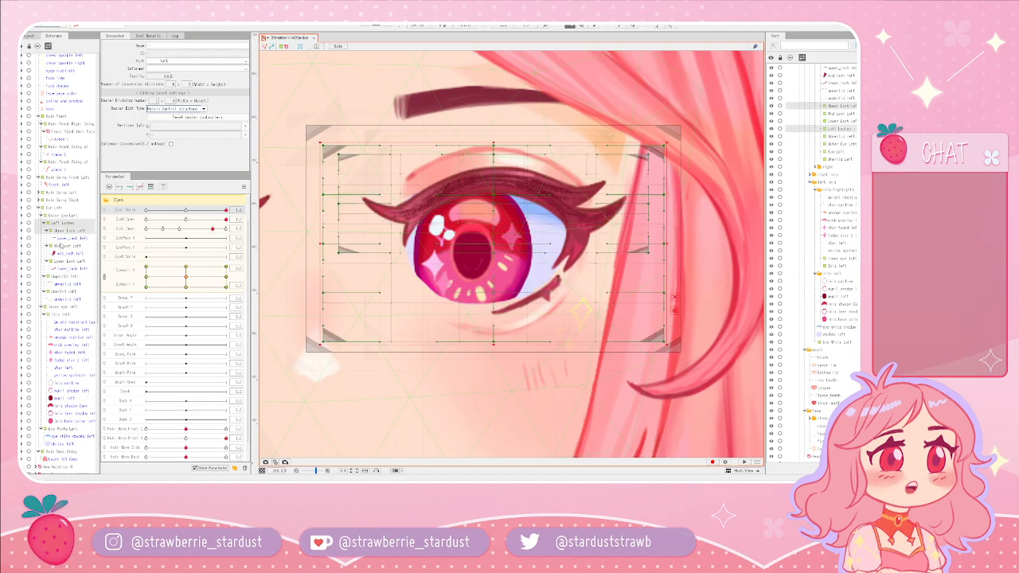
ctrl+click(61, 246)
- Collapse the left lash and upperlid deformers in the hierarchy, and select everything from the left outer eye deformer to the underlid mesh
click(46, 230)
click(46, 238)
click(46, 245)
click(46, 253)
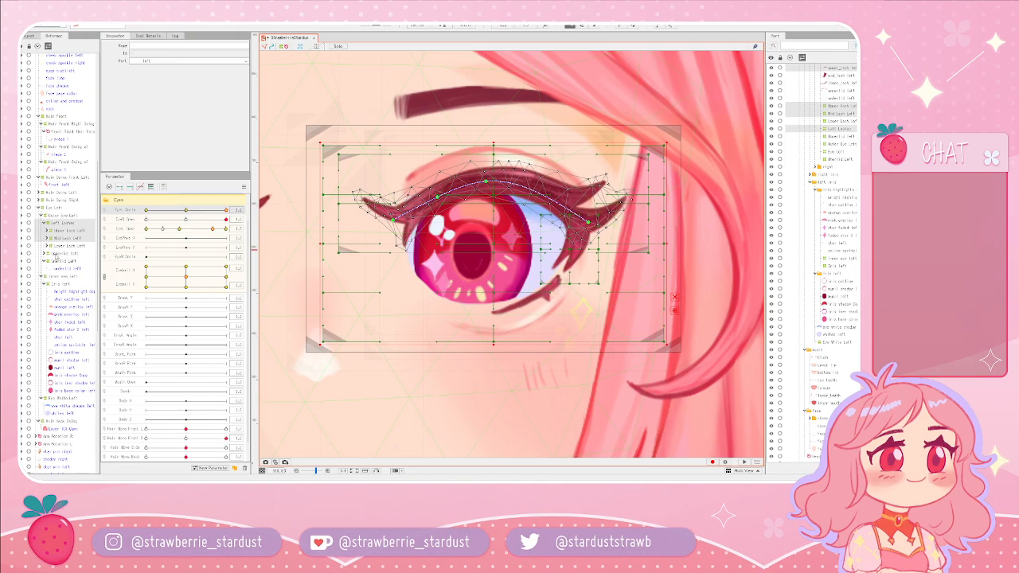
click(65, 224)
click(66, 216)
shift+click(65, 261)
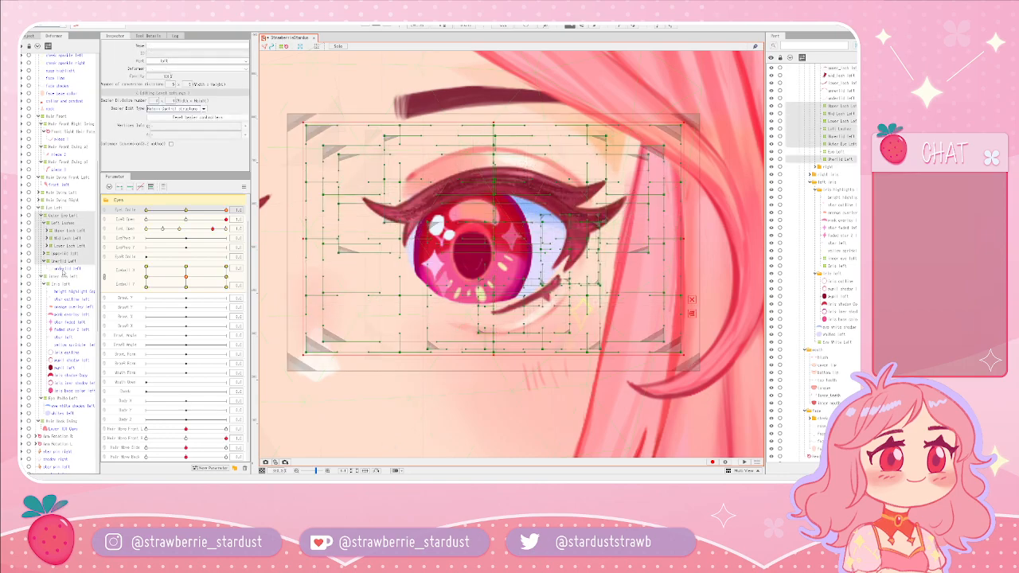
shift+click(67, 268)
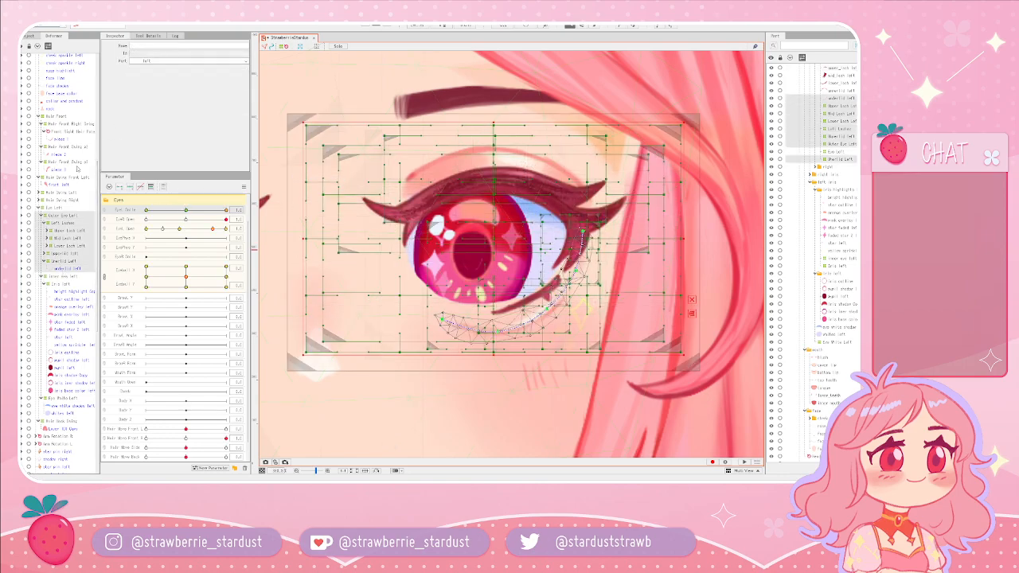
- Select the left underlid deformer alone for adjustment, and refine the inner half of the lower lash along the eye's lower edge
click(76, 269)
click(66, 260)
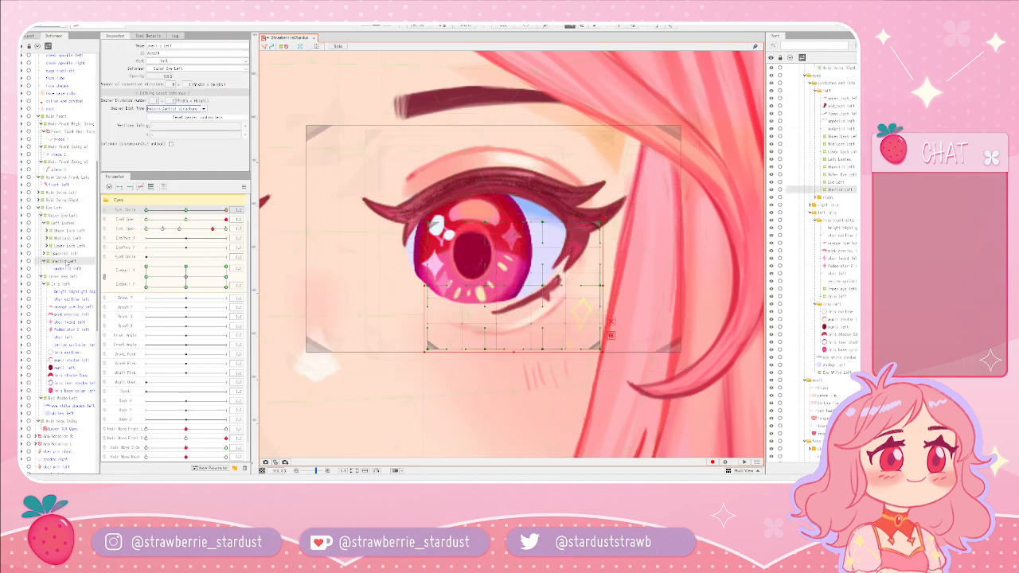
drag(514, 284, 516, 275)
click(522, 309)
drag(492, 312, 530, 306)
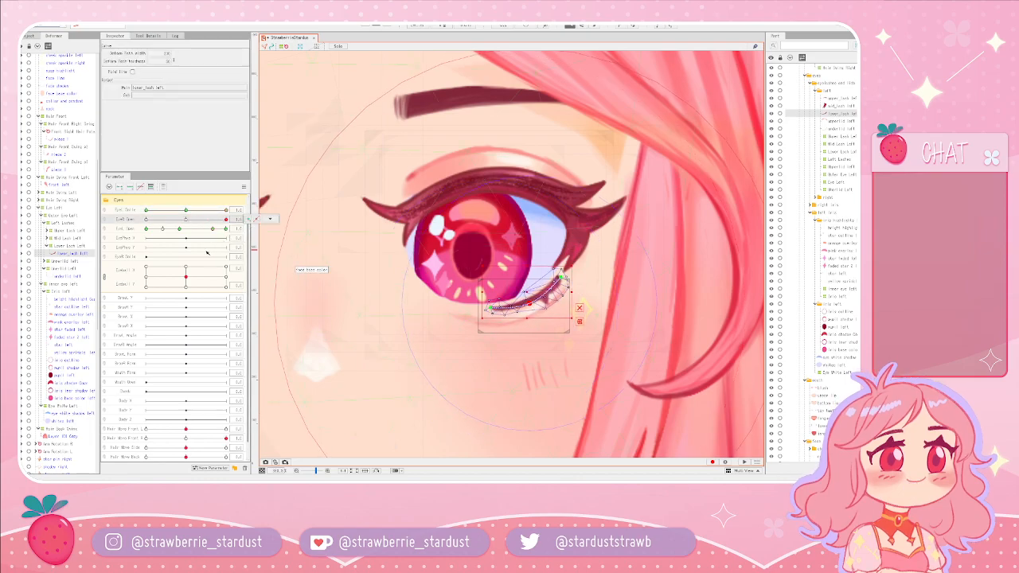
- Scrub the left eye's smile to its maximum and examine the eye shape against the whole face
mouse_move(211, 212)
mouse_down()
mouse_move(126, 217)
mouse_move(226, 217)
mouse_up()
click(374, 274)
scroll(485, 290, down, 8)
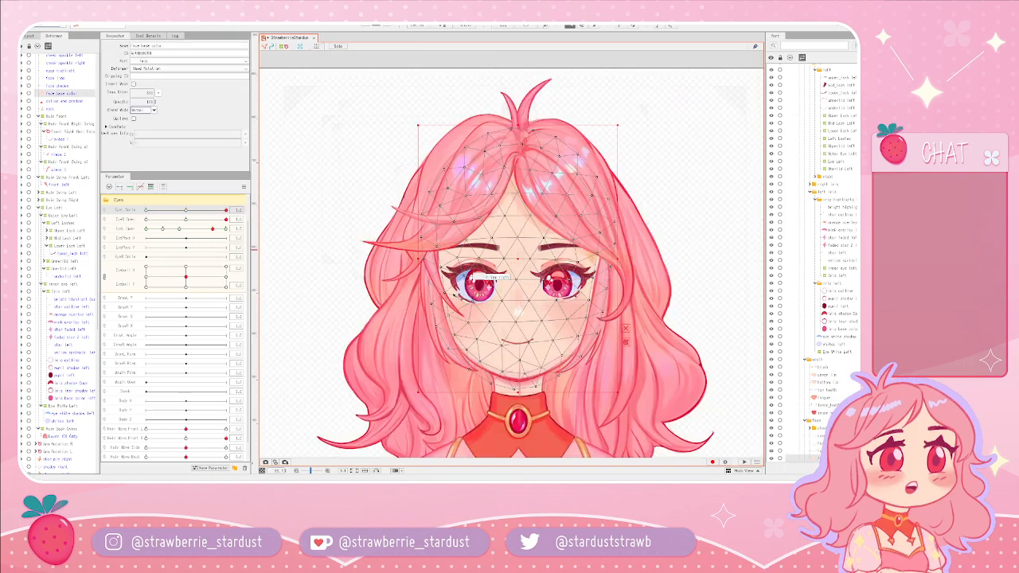
click(675, 231)
drag(658, 275, 587, 251)
scroll(430, 253, up, 6)
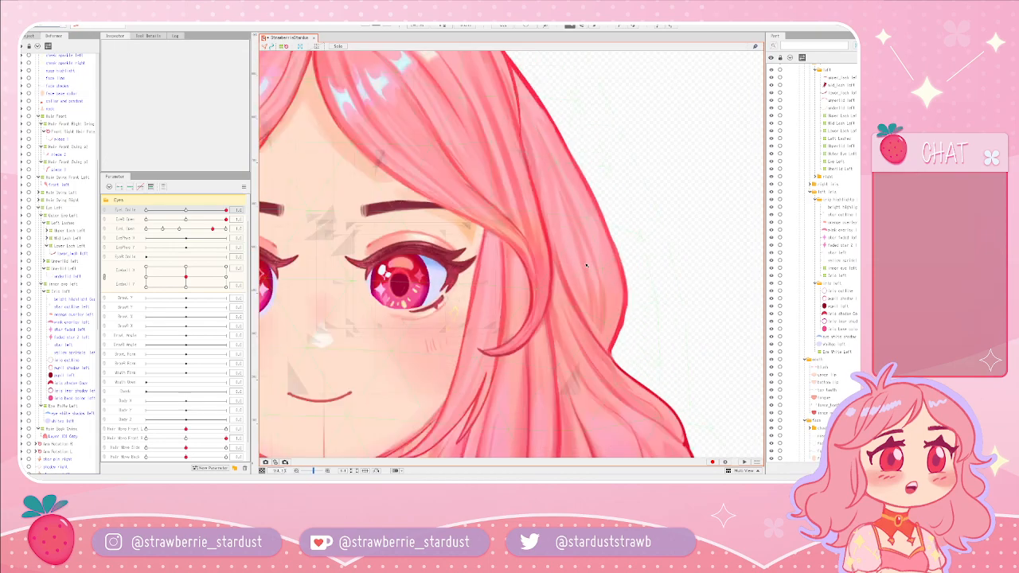
drag(442, 283, 479, 245)
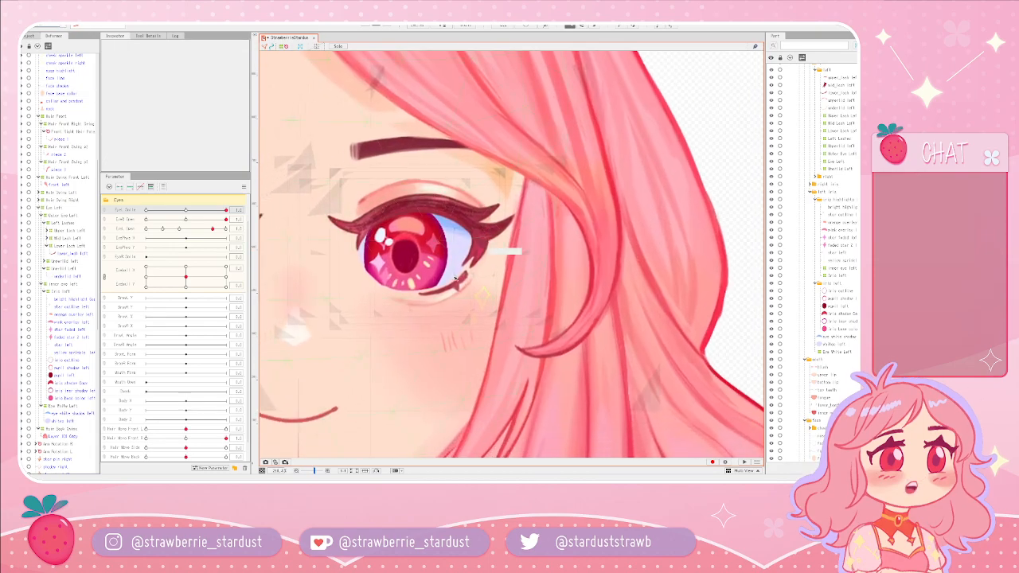
- Raise the left underlid mesh toward the lower lash at the smile's maximum key
scroll(461, 266, up, 4)
click(442, 312)
scroll(414, 327, down, 2)
scroll(450, 316, up, 2)
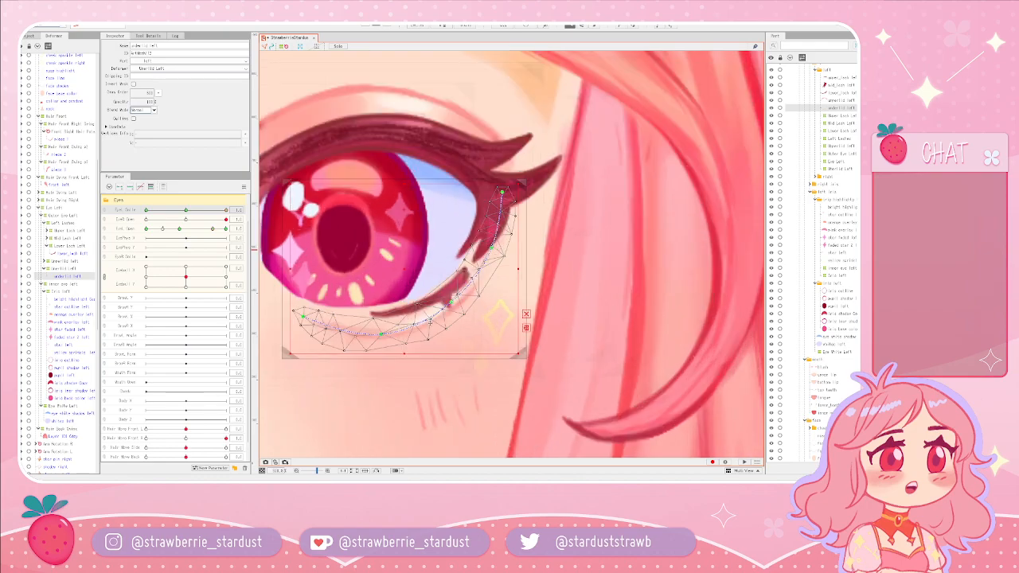
drag(424, 320, 423, 311)
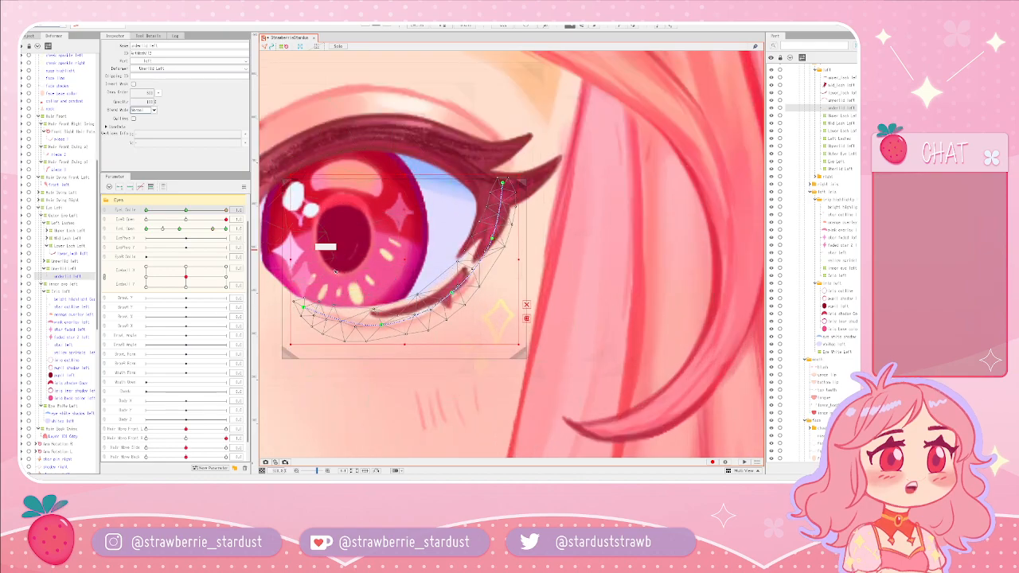
- Adjust the outer end and middle path points of the left lower lash so it curves along the eye white's lower edge
click(434, 296)
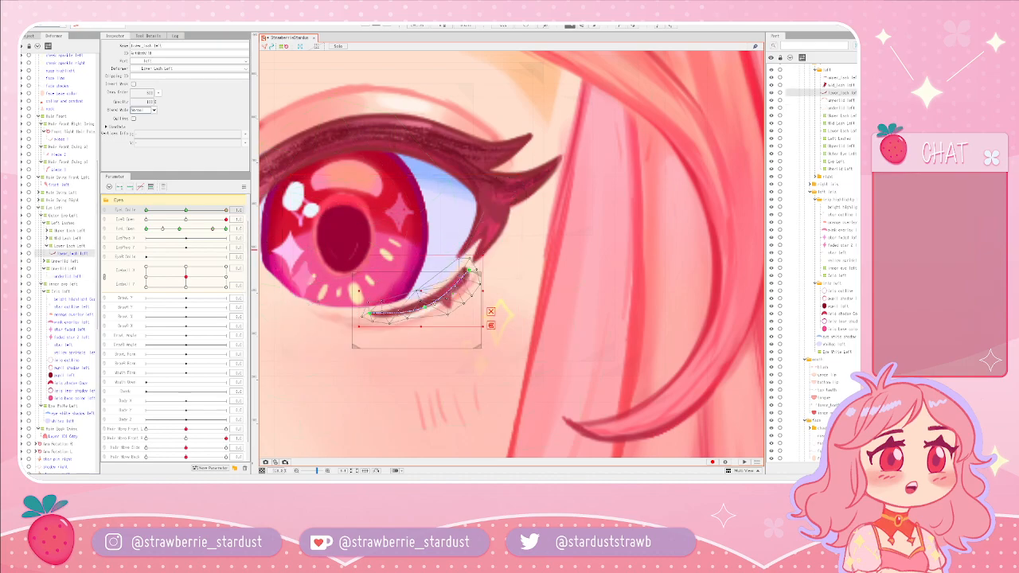
click(439, 300)
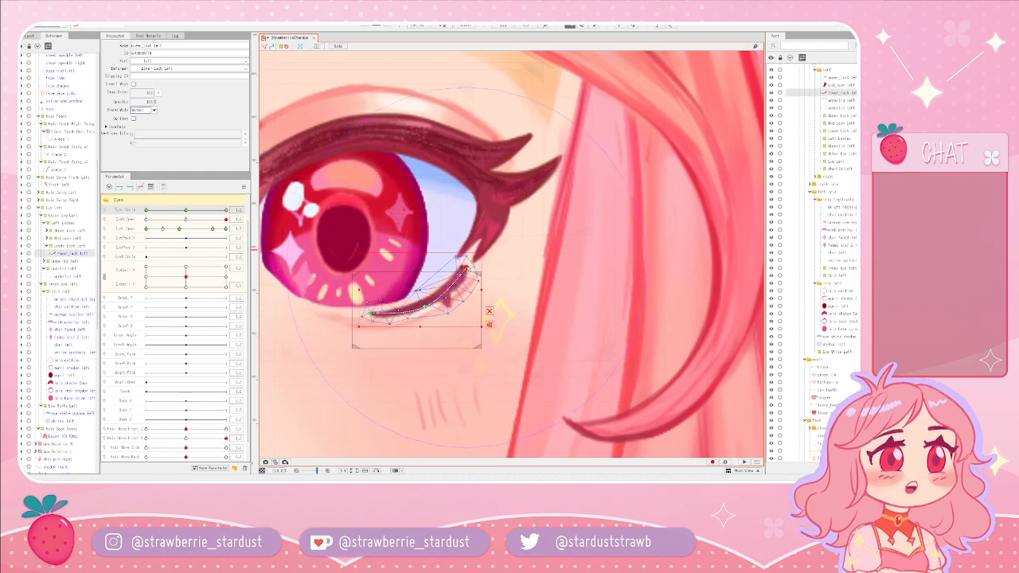
drag(424, 307, 424, 305)
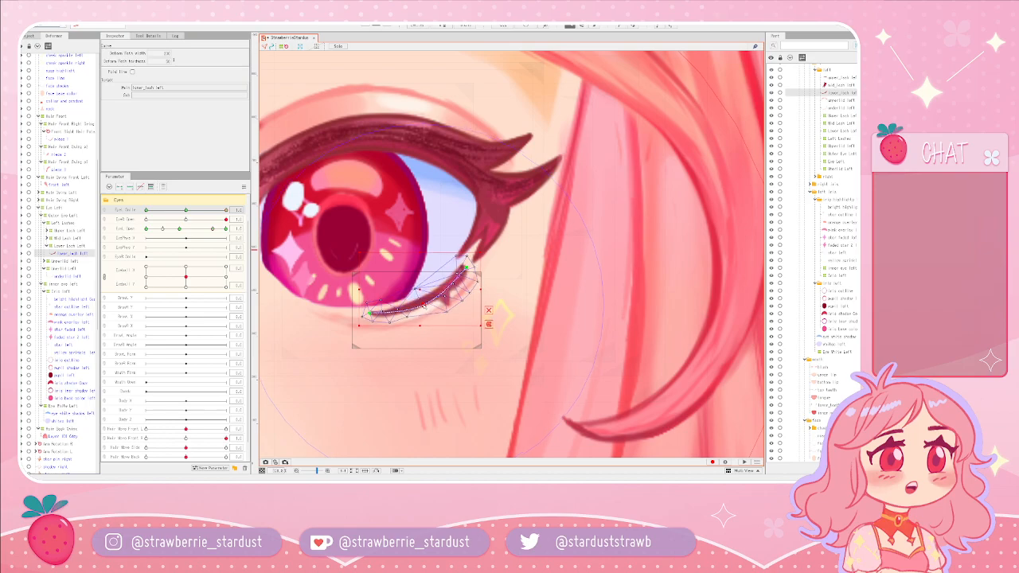
- Refine the left underlid's curve by nudging its outer lower path point and the point at its inner end
click(374, 326)
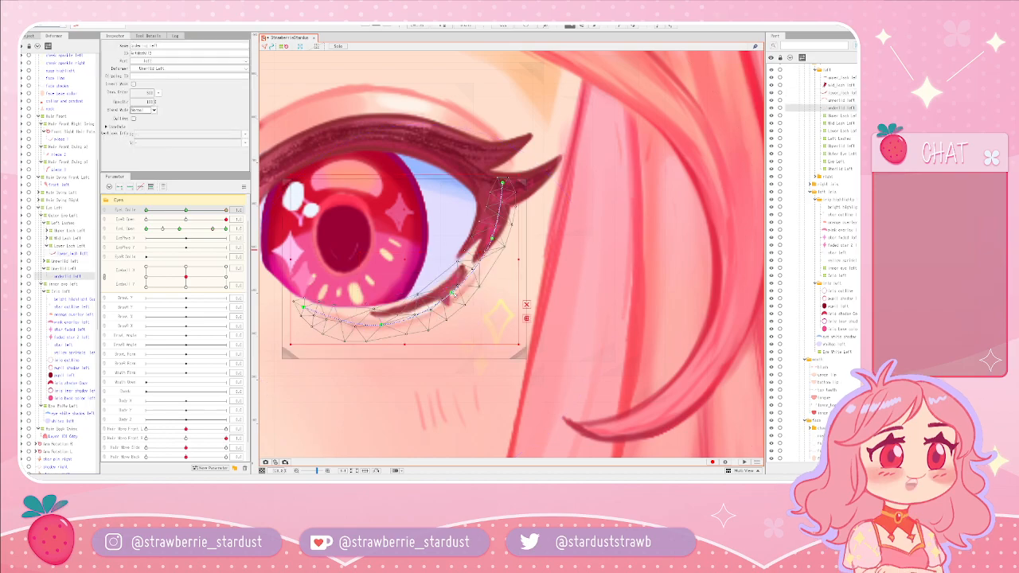
drag(452, 293, 450, 294)
drag(305, 306, 302, 304)
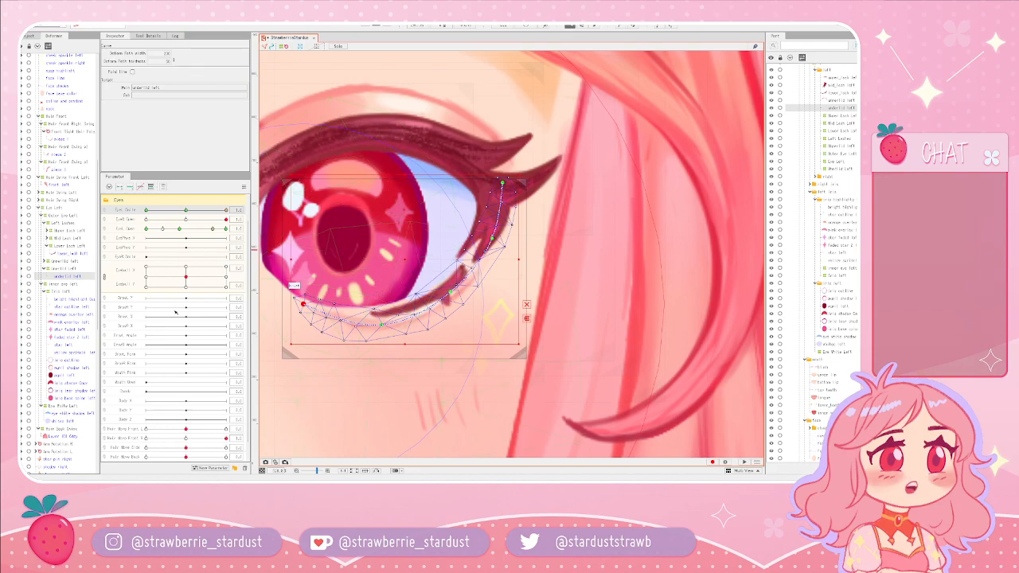
- Close the left eye at the smile's maximum key and raise the middle of the upper lash to flatten its downward curve
click(157, 230)
drag(162, 231, 132, 233)
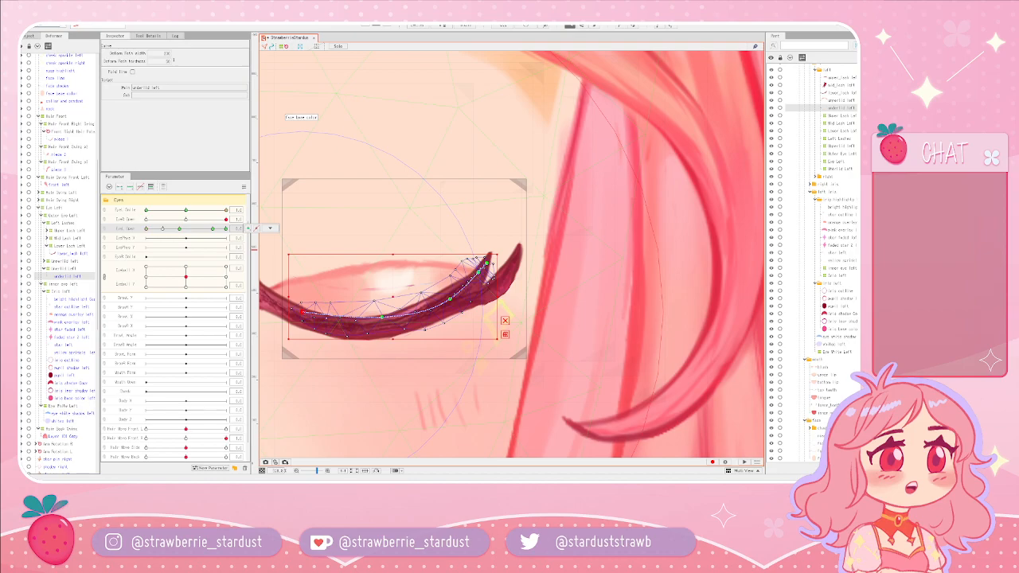
scroll(323, 223, down, 5)
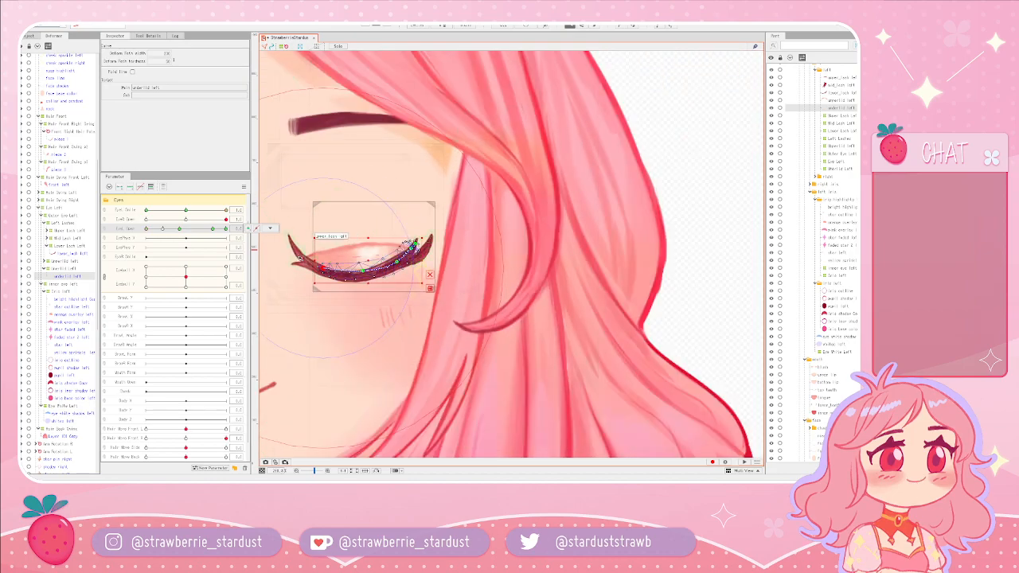
click(320, 261)
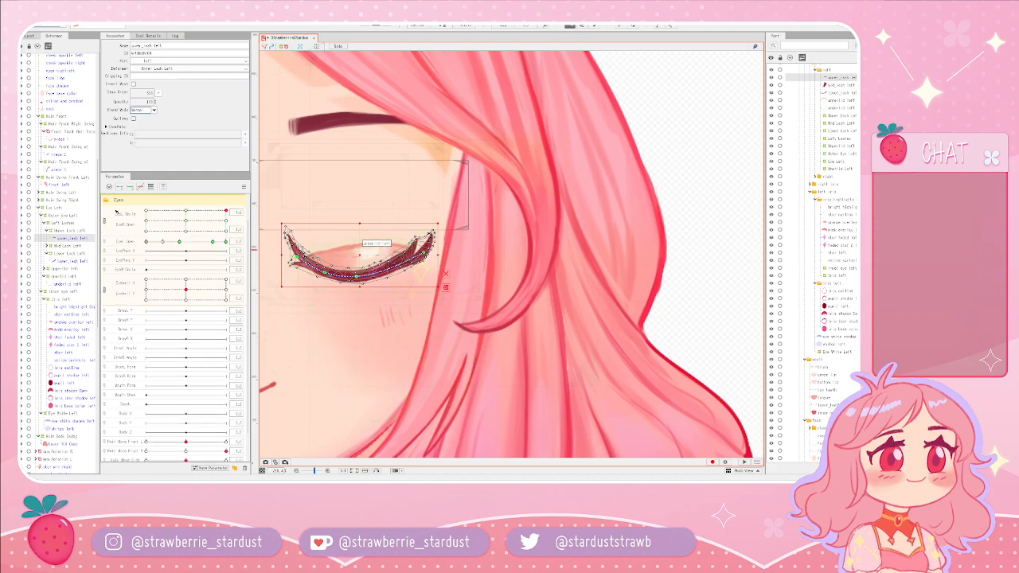
click(125, 210)
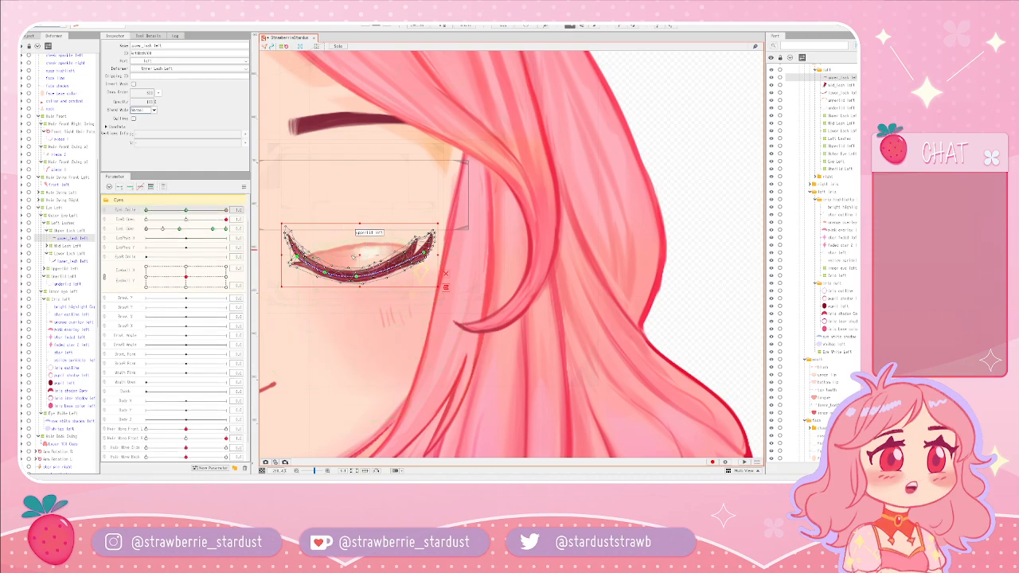
scroll(352, 256, up, 2)
drag(359, 287, 362, 263)
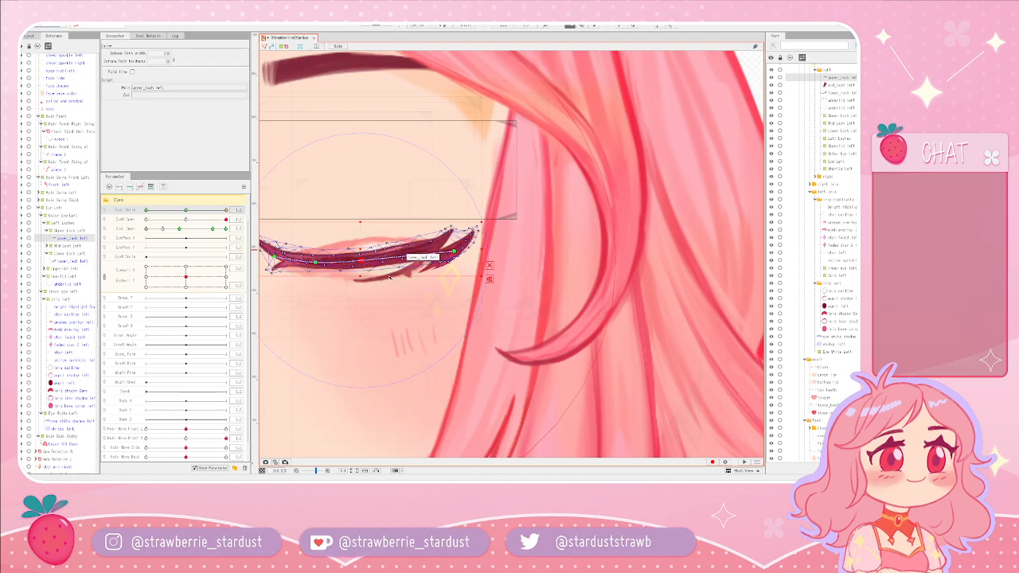
- Reposition the closed eye's left lower lash by its path points so it tucks beneath the raised upper lash
click(390, 277)
drag(393, 276, 353, 284)
drag(436, 250, 392, 263)
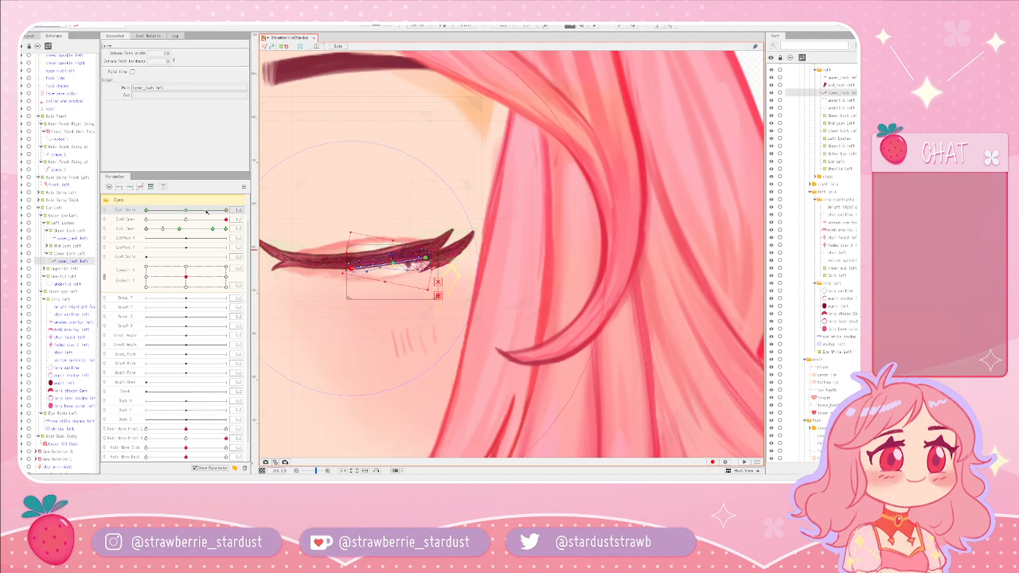
- Scrub the smile to its maximum with the eye closed, and raise the left mid lash's lower path point toward the upper lash
drag(207, 211, 268, 224)
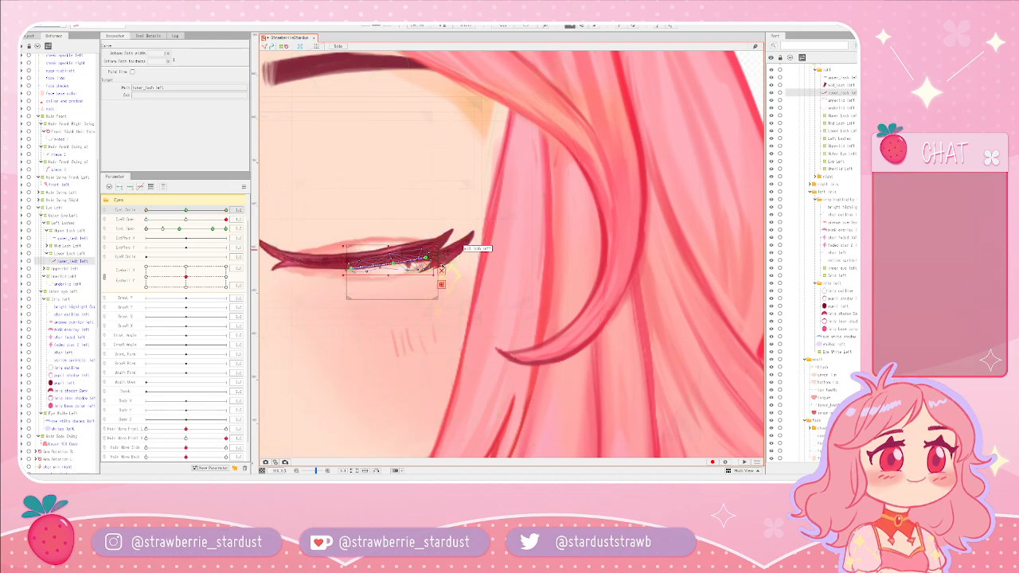
click(468, 250)
drag(437, 262, 440, 252)
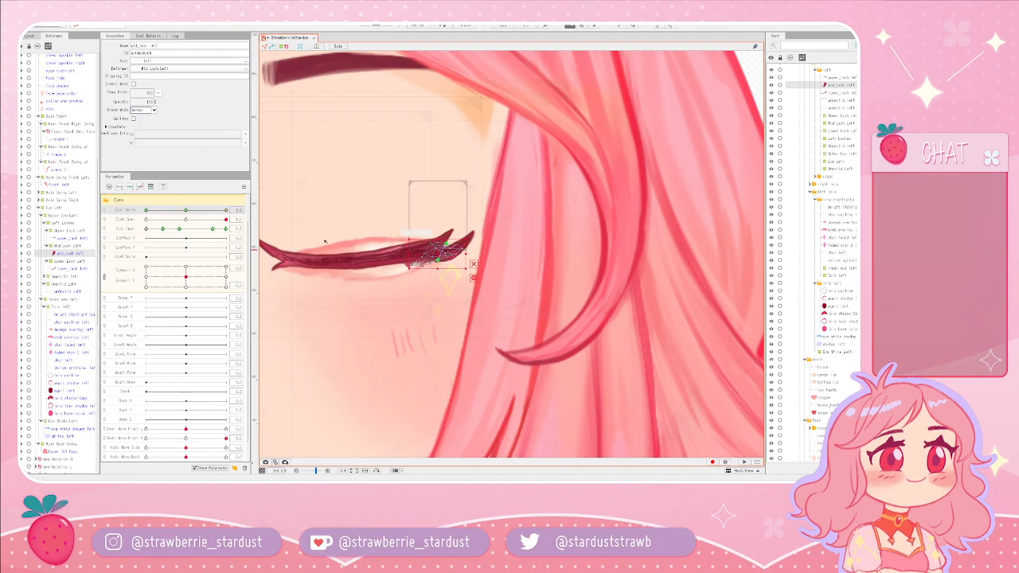
- Keep the left eye closed and set the smile to its middle key
drag(146, 230, 118, 236)
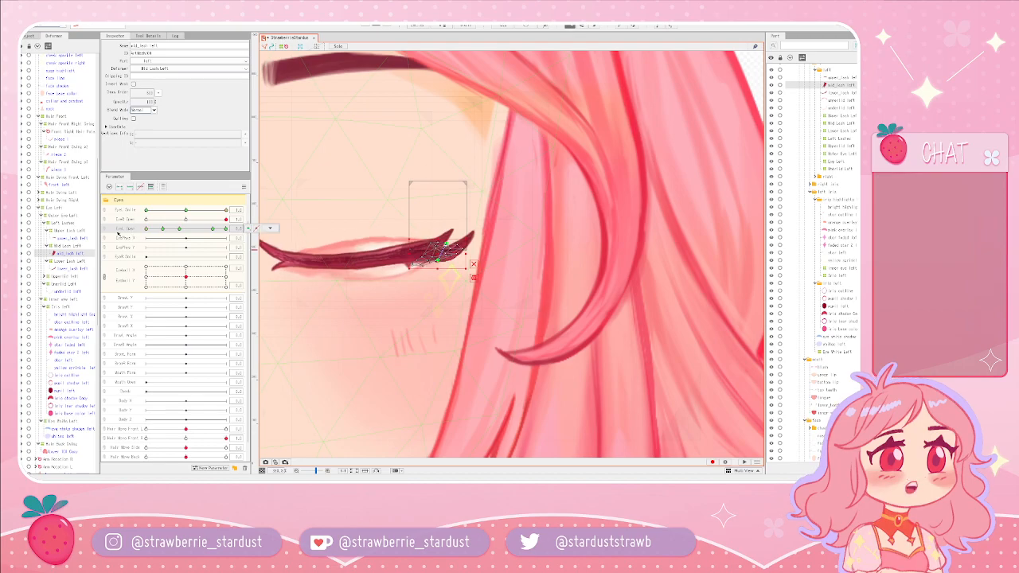
drag(226, 212, 187, 211)
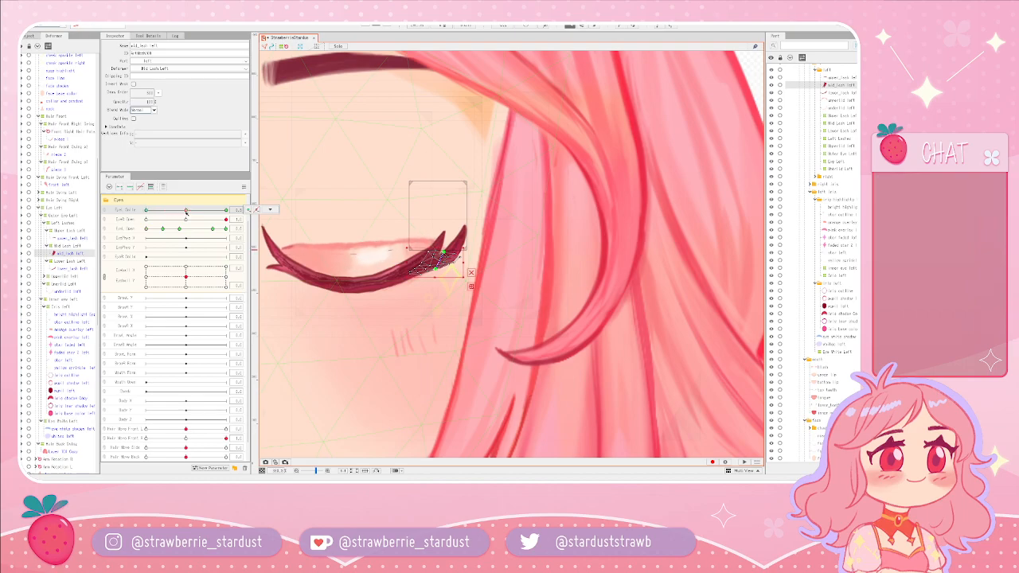
click(356, 254)
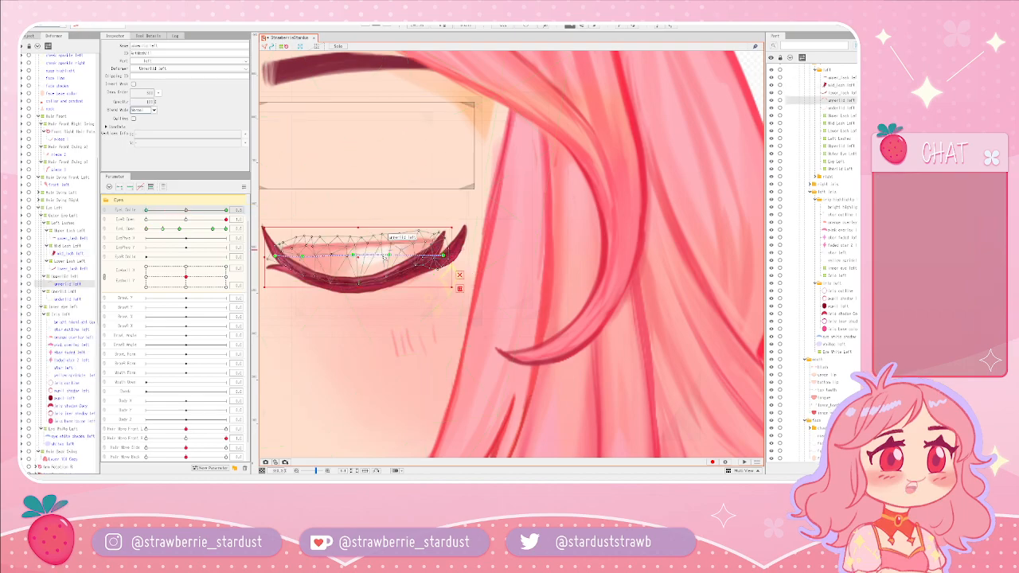
drag(355, 254, 355, 285)
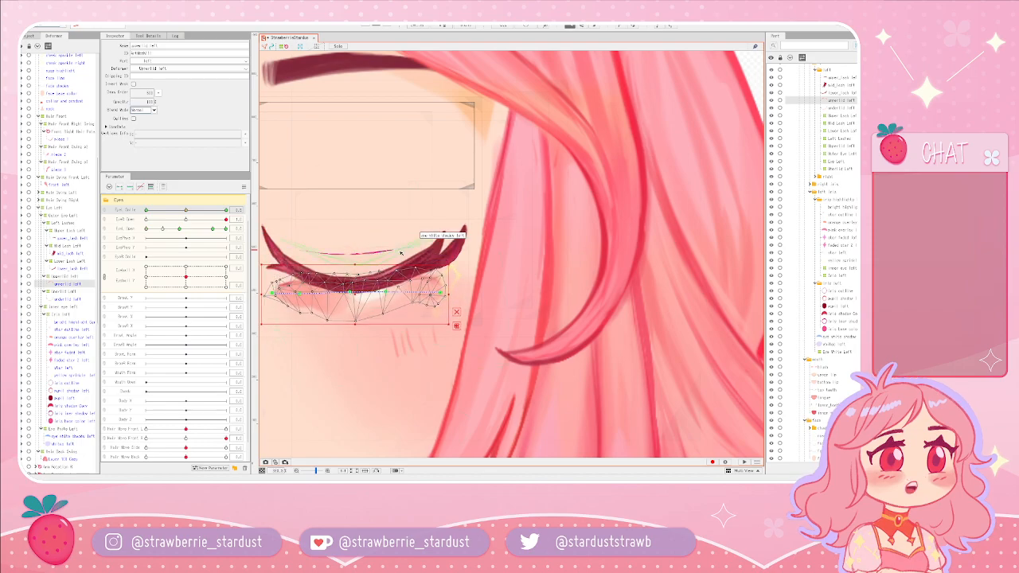
key(ctrl+z)
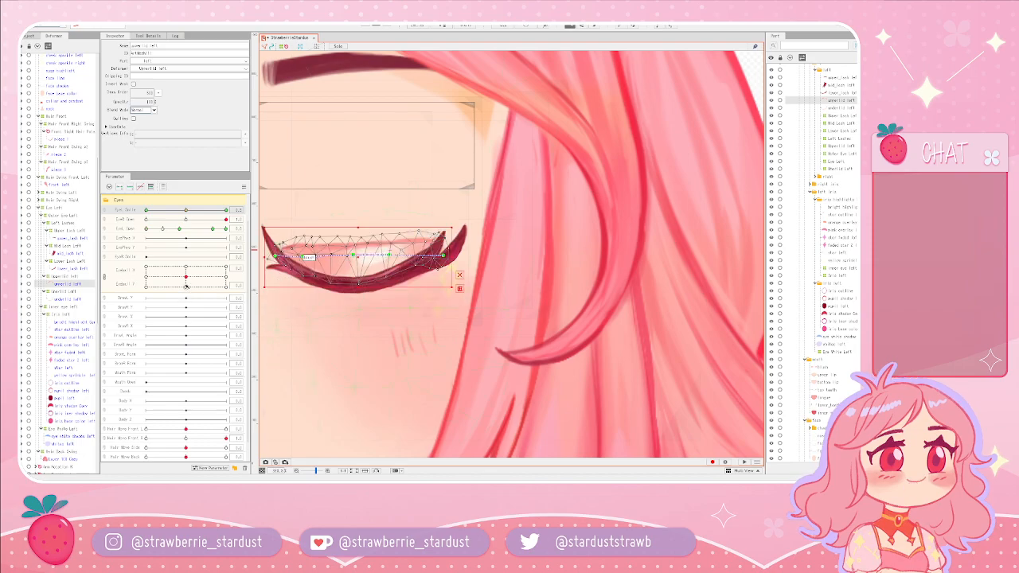
- Lower the left eye white beneath the closed lash at the smile's middle key, and fit its middle and inner points behind the lash at the maximum key
click(59, 445)
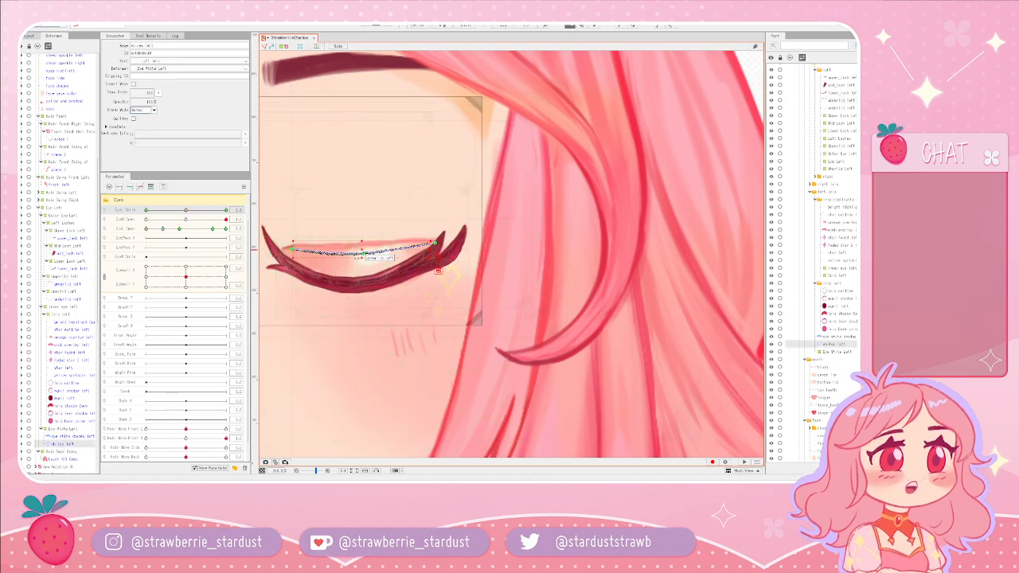
drag(362, 253, 363, 278)
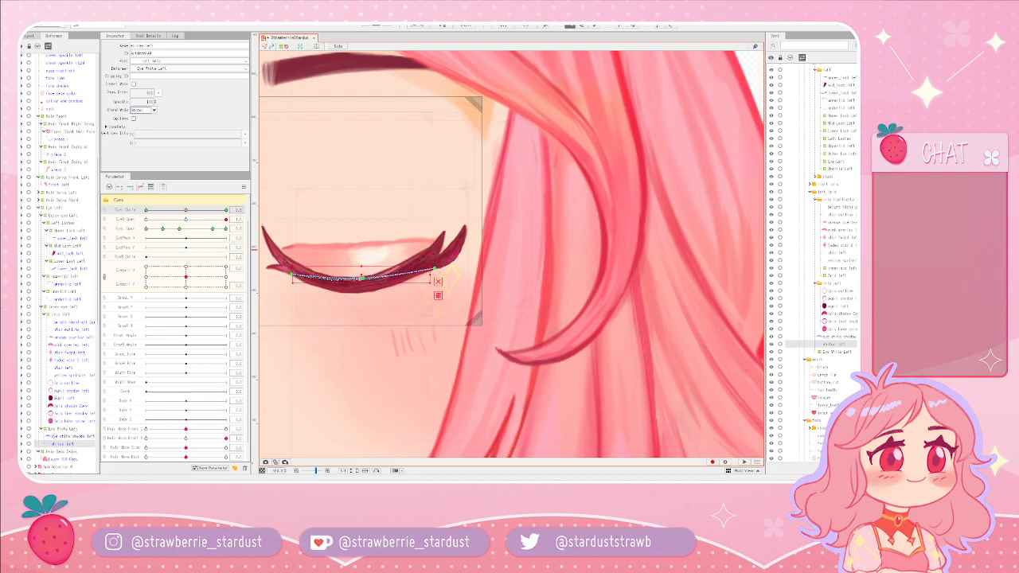
drag(189, 211, 256, 209)
drag(363, 255, 363, 258)
drag(291, 245, 287, 252)
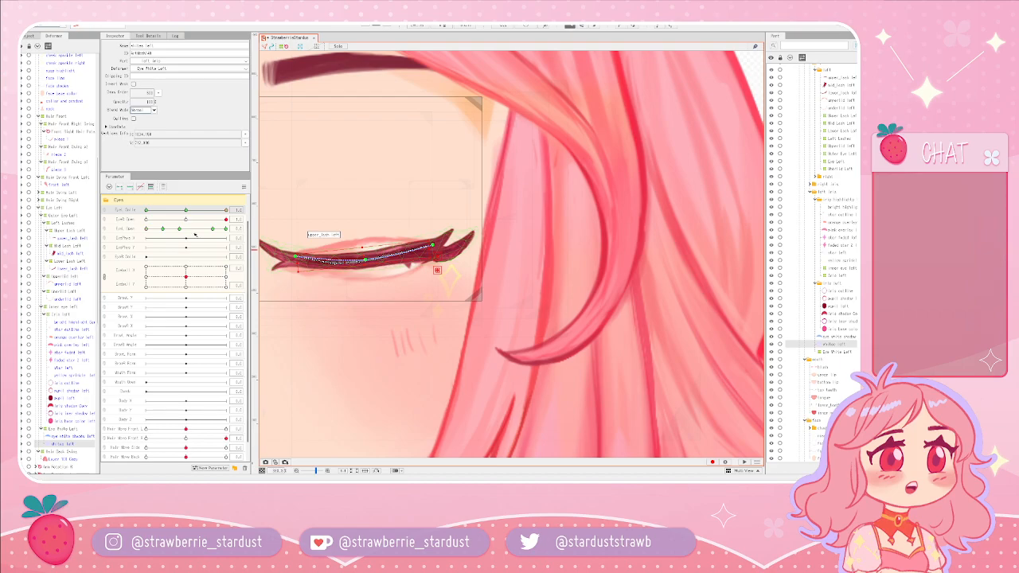
- Reopen the left eye and scrub the smile between its minimum and maximum to check the open eye against the whole face
drag(177, 229, 229, 217)
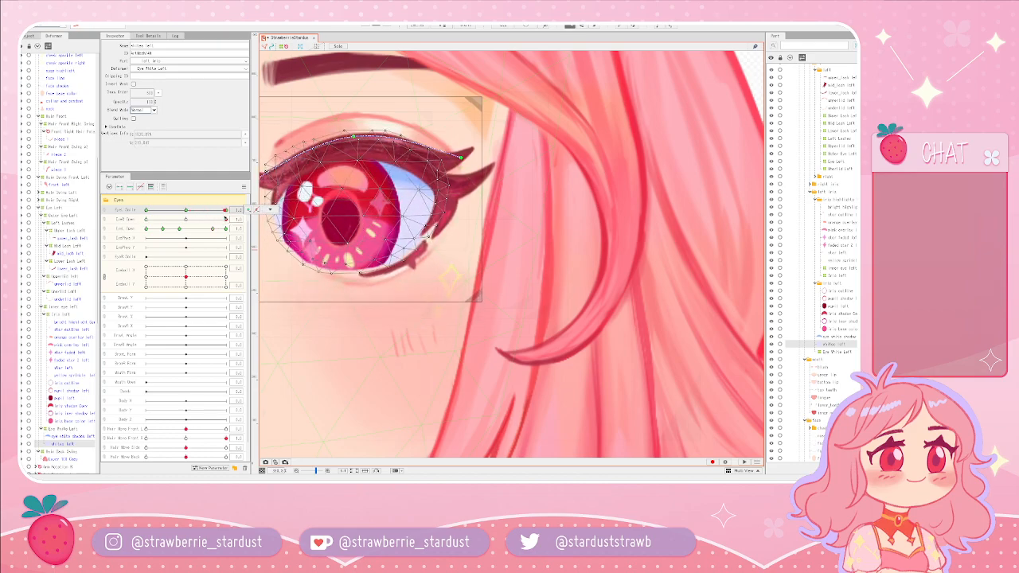
drag(357, 319, 452, 320)
drag(226, 211, 249, 211)
scroll(423, 347, down, 4)
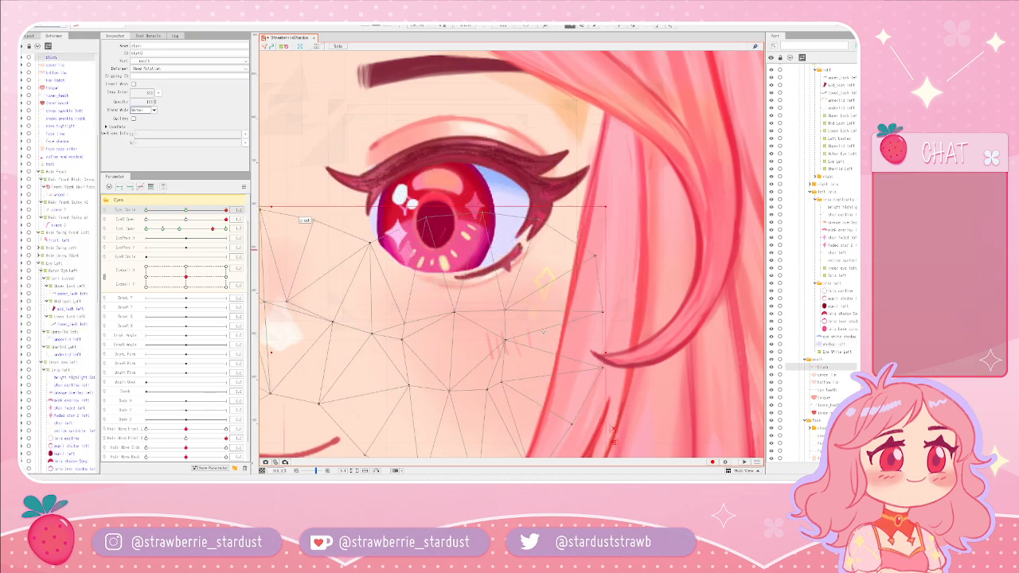
click(647, 169)
scroll(675, 221, down, 2)
drag(675, 221, 569, 208)
click(706, 236)
drag(691, 236, 626, 225)
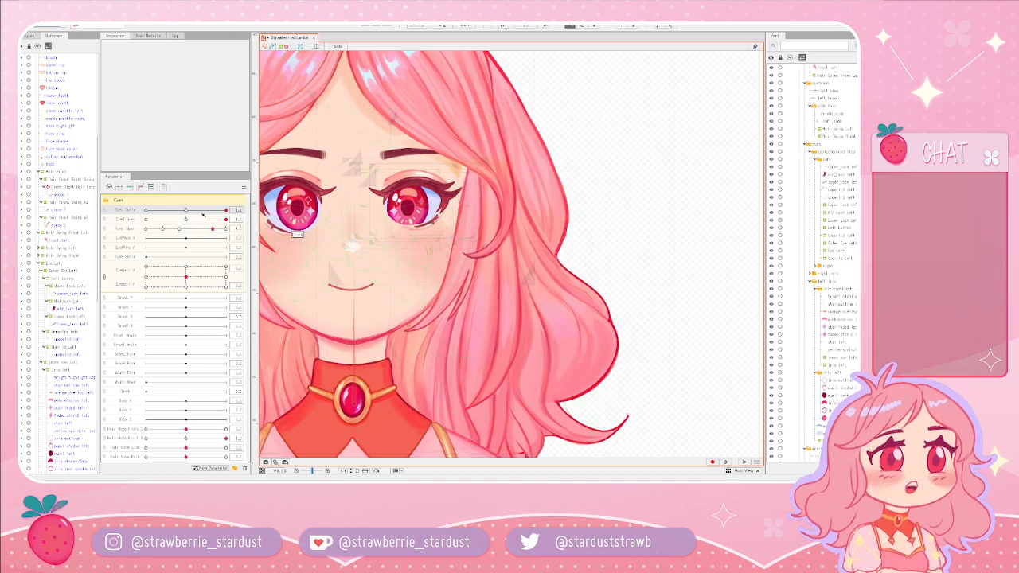
click(146, 209)
drag(145, 210, 226, 212)
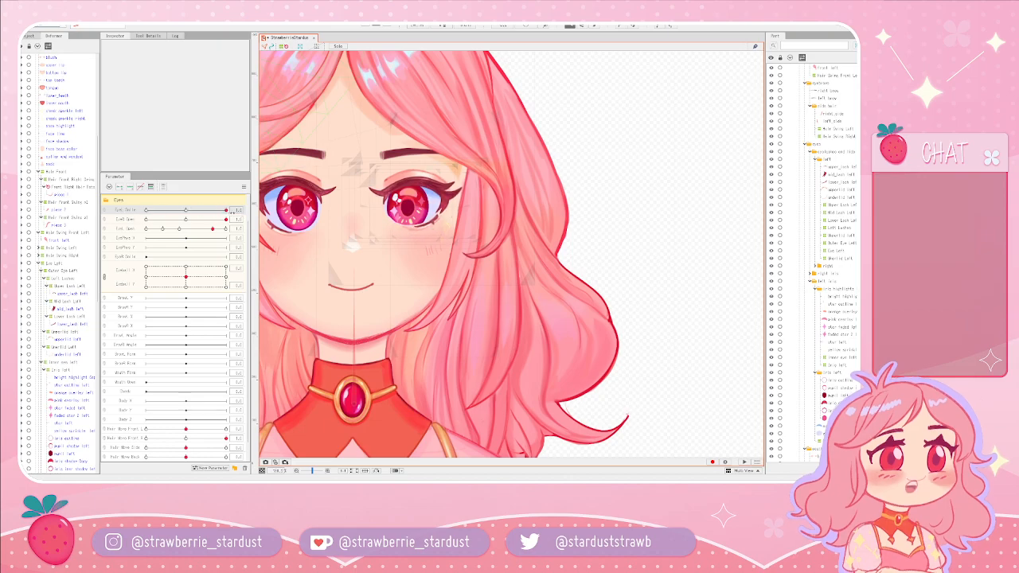
- Nudge the open eye's left lower lash inward by its outer path point and adjust its middle point at the maximum smile key
scroll(422, 200, up, 3)
click(434, 247)
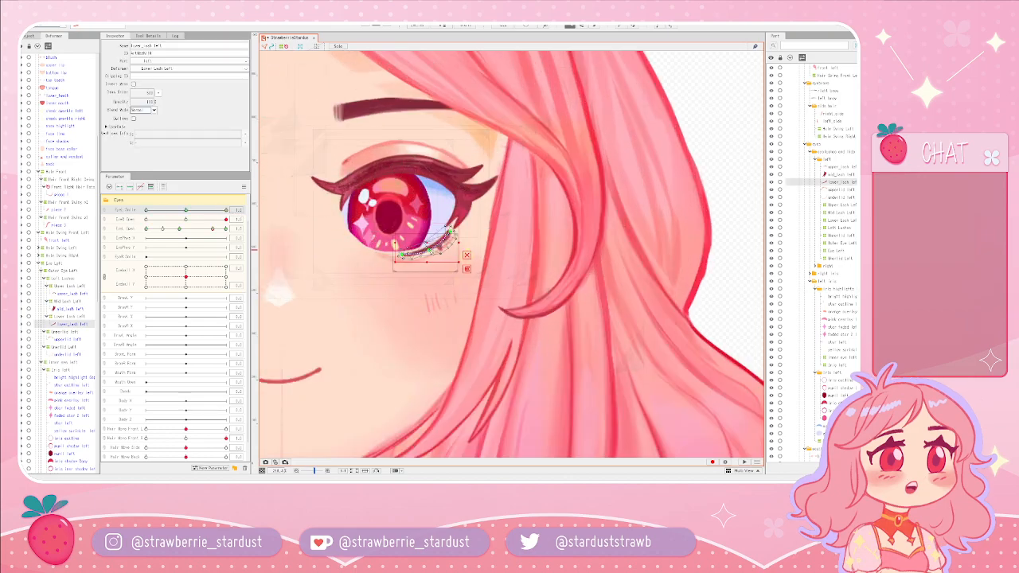
mouse_move(449, 231)
mouse_down()
mouse_move(458, 223)
mouse_move(450, 233)
mouse_up()
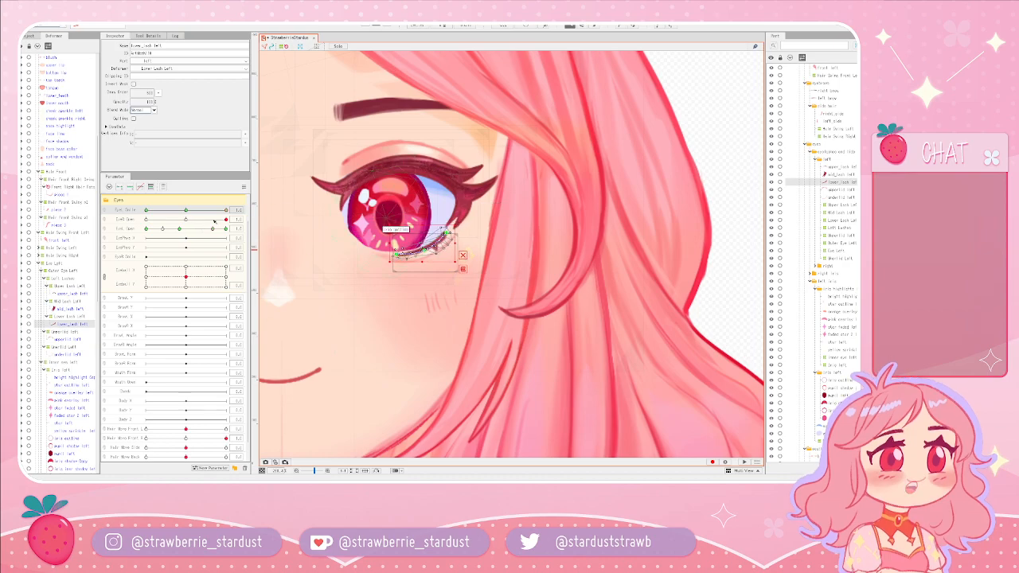
mouse_move(224, 211)
mouse_down()
mouse_move(147, 213)
mouse_move(241, 210)
mouse_up()
drag(425, 252, 388, 222)
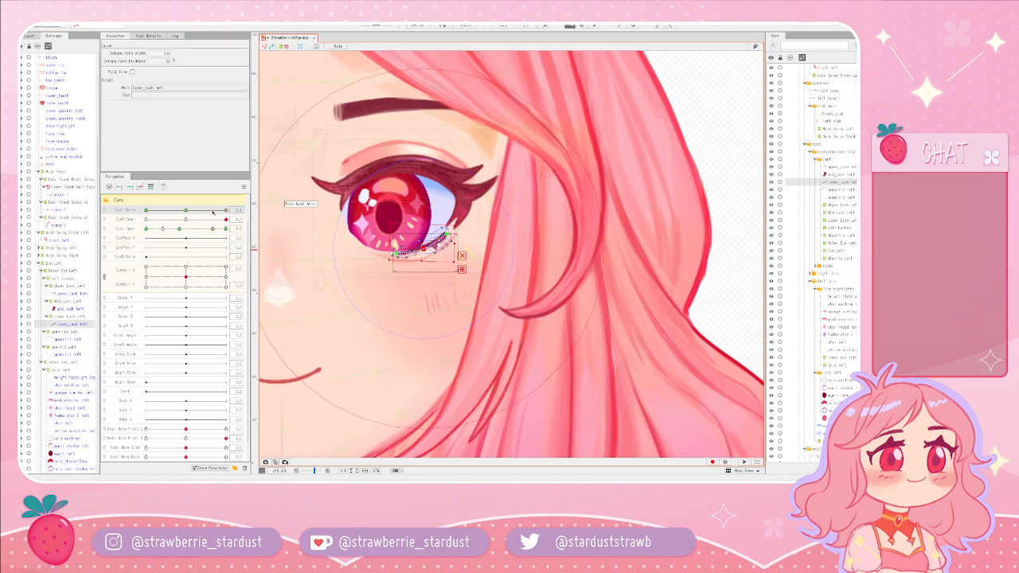
click(256, 210)
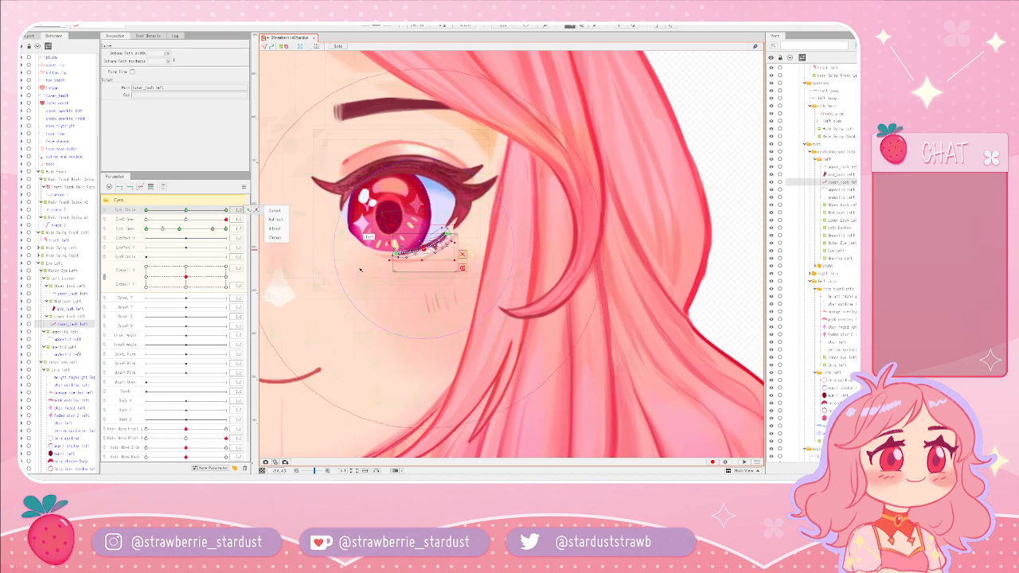
- Nudge the left underlid's lower middle path point slightly up and inward at the maximum smile key
click(416, 285)
click(425, 256)
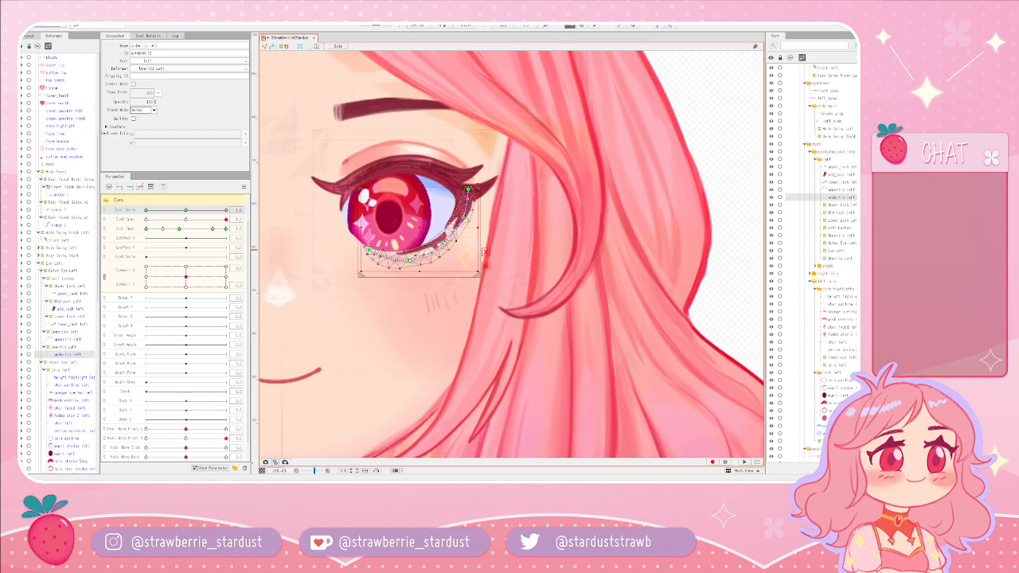
mouse_move(409, 260)
mouse_down()
mouse_move(361, 249)
mouse_move(441, 246)
mouse_move(405, 257)
mouse_up()
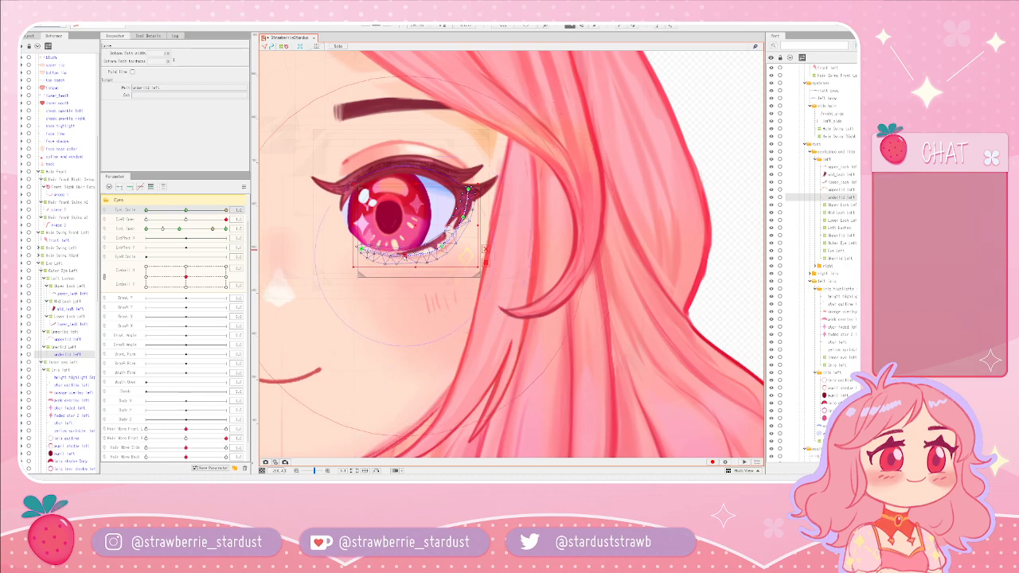
click(460, 267)
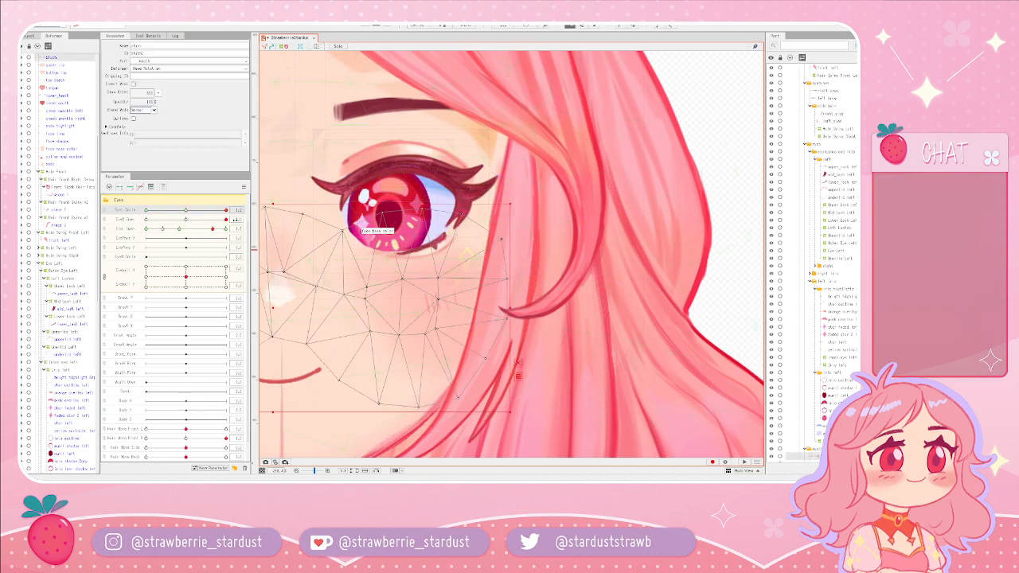
- Refine the inner end point of the left lower lash at the normal open key and at the widest eye-open key
click(449, 236)
drag(396, 254, 395, 253)
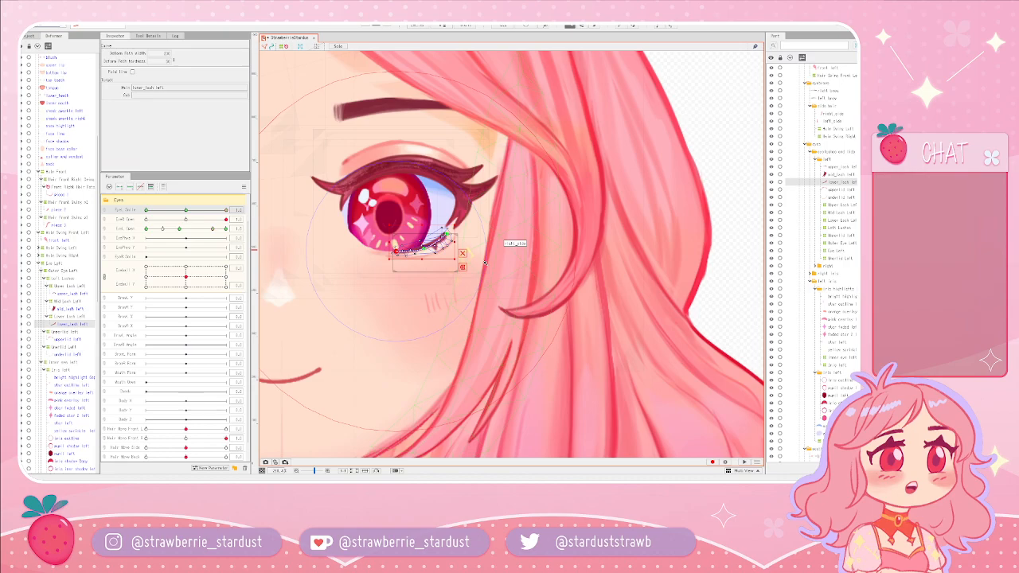
drag(212, 229, 247, 235)
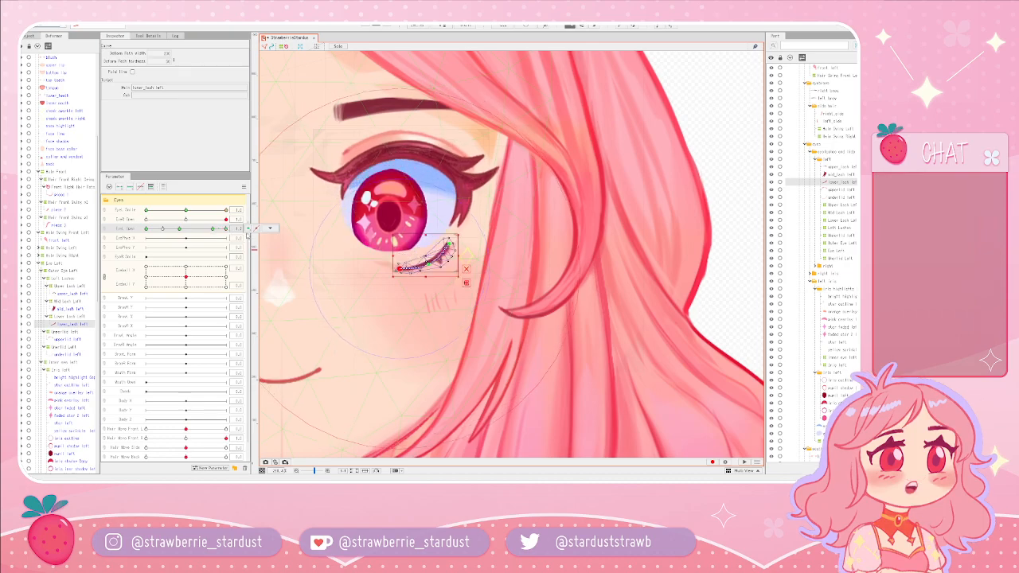
click(205, 211)
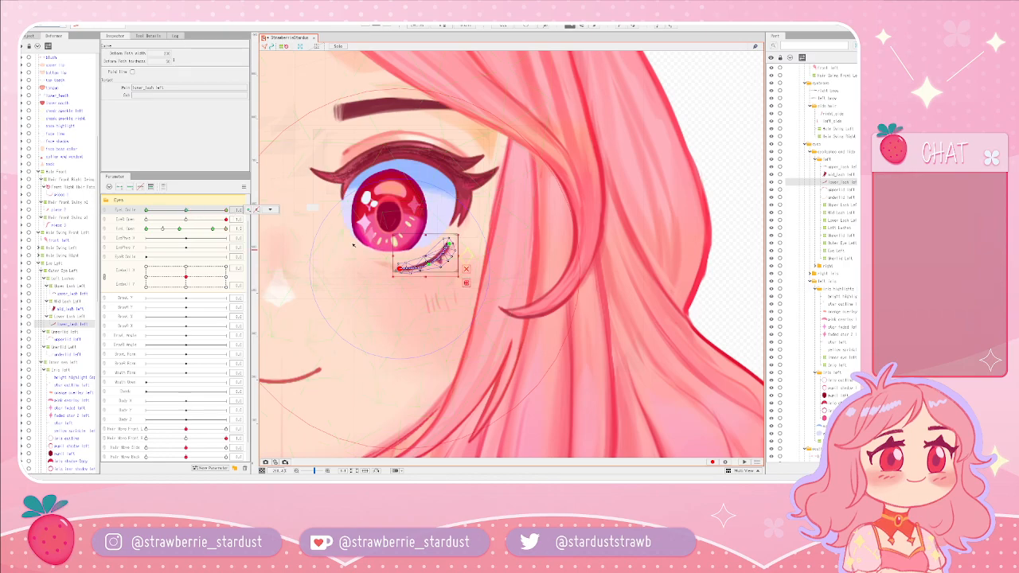
click(431, 211)
click(434, 253)
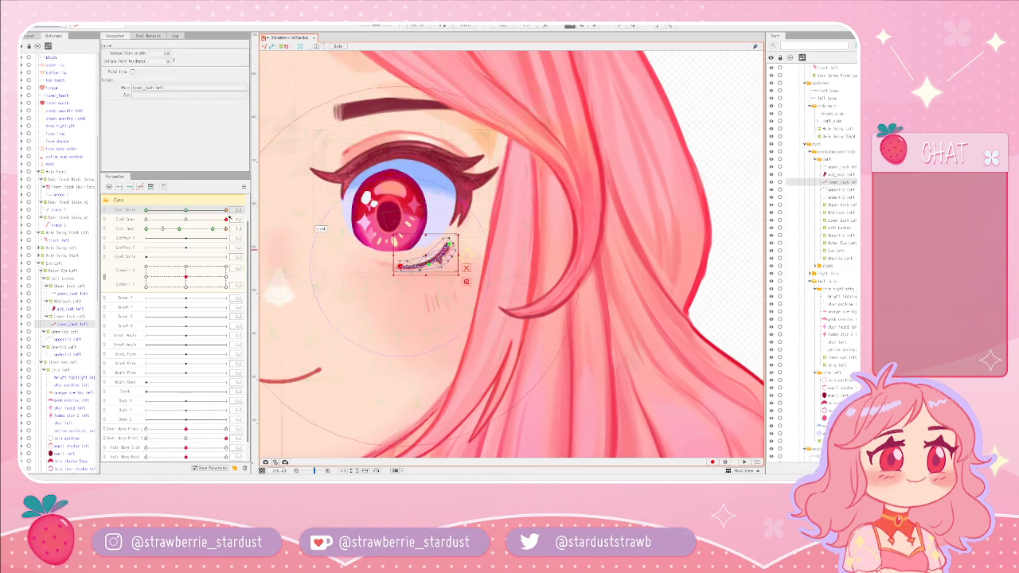
- Scrub the left eye to partly closed and back to its normal open key to check how the lower lash follows
drag(225, 228, 180, 229)
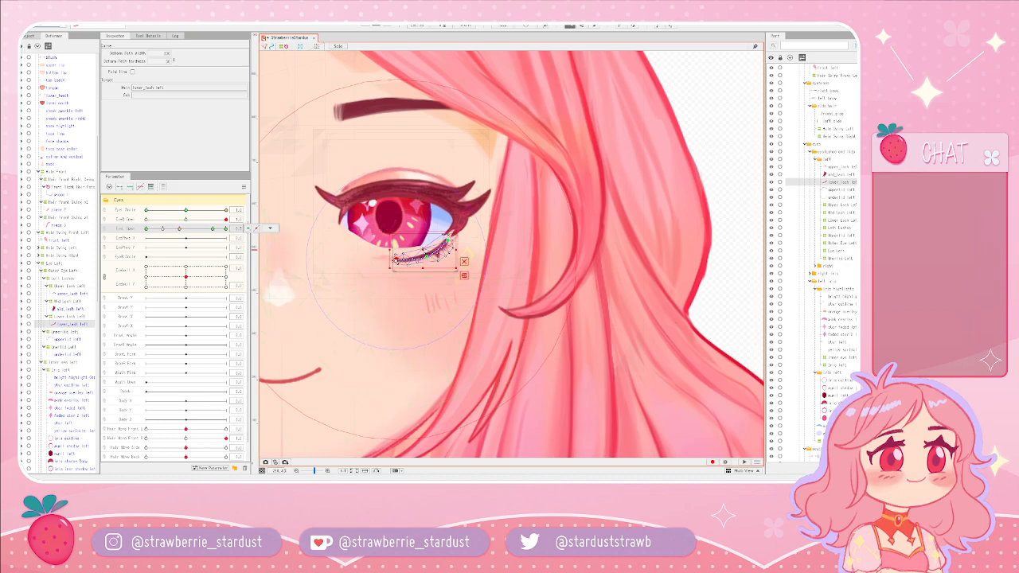
click(203, 212)
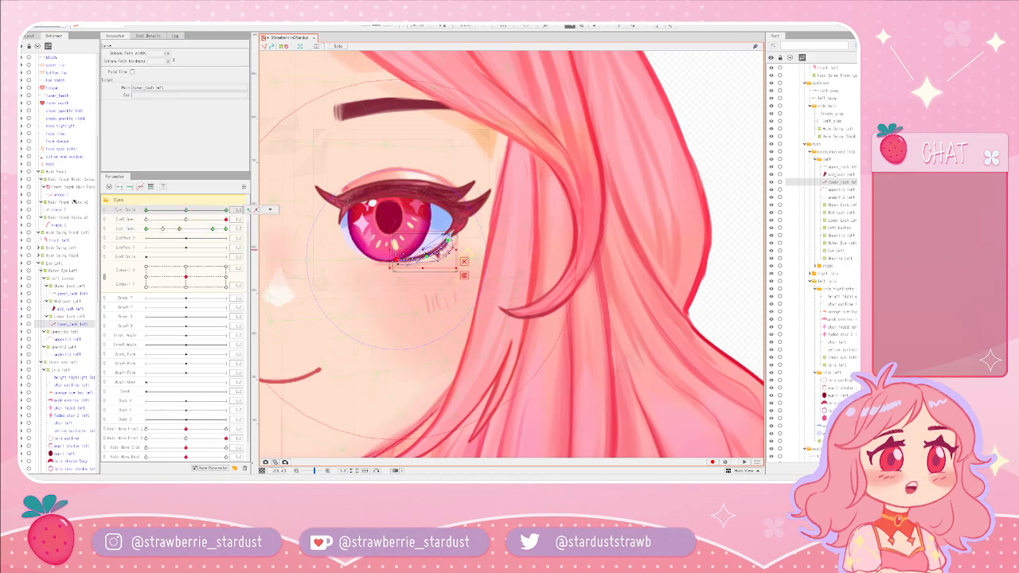
drag(180, 229, 212, 230)
click(270, 229)
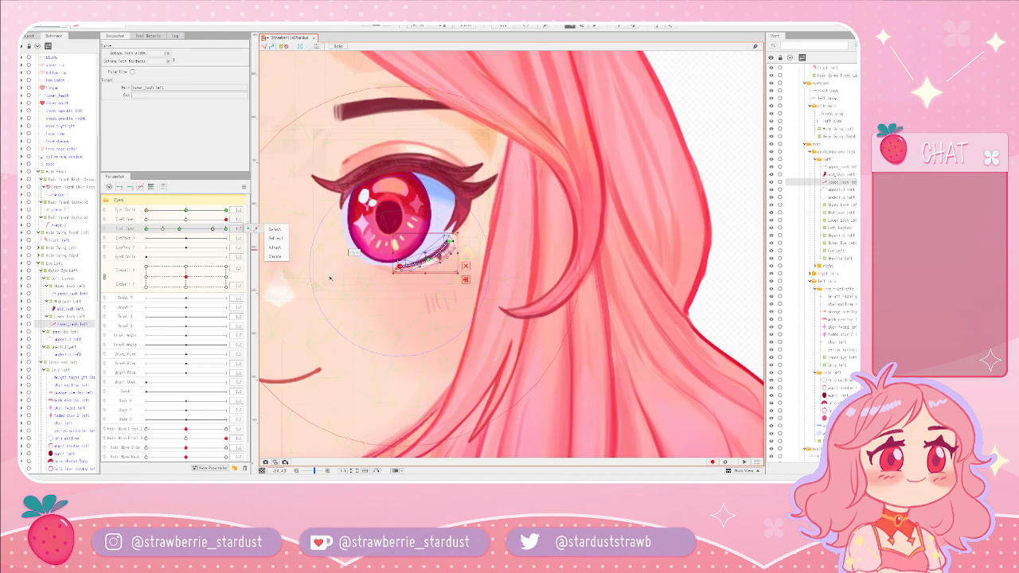
- Return the smile to its maximum and raise the left underlid's lower middle path point slightly
click(226, 210)
click(434, 249)
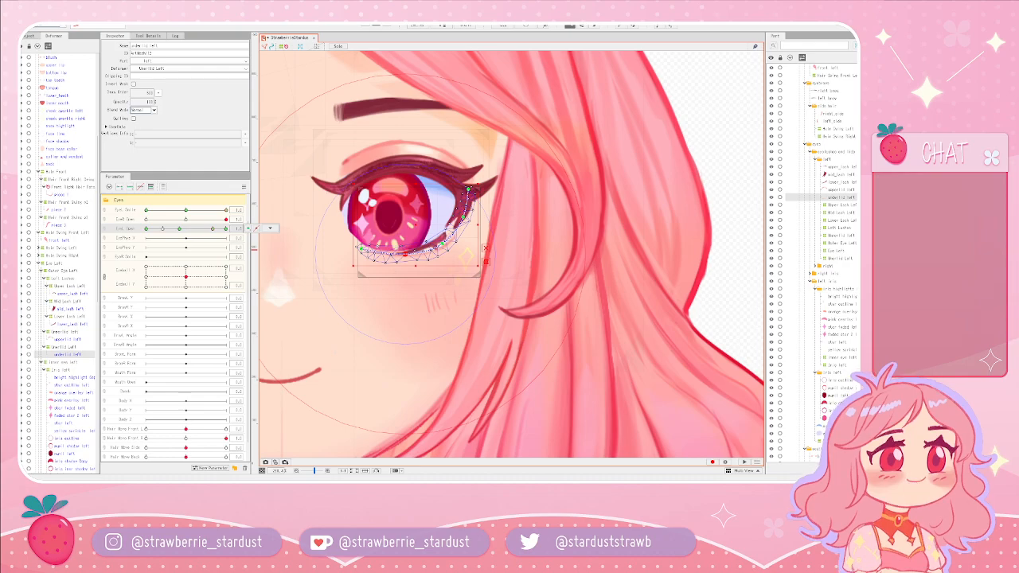
click(492, 280)
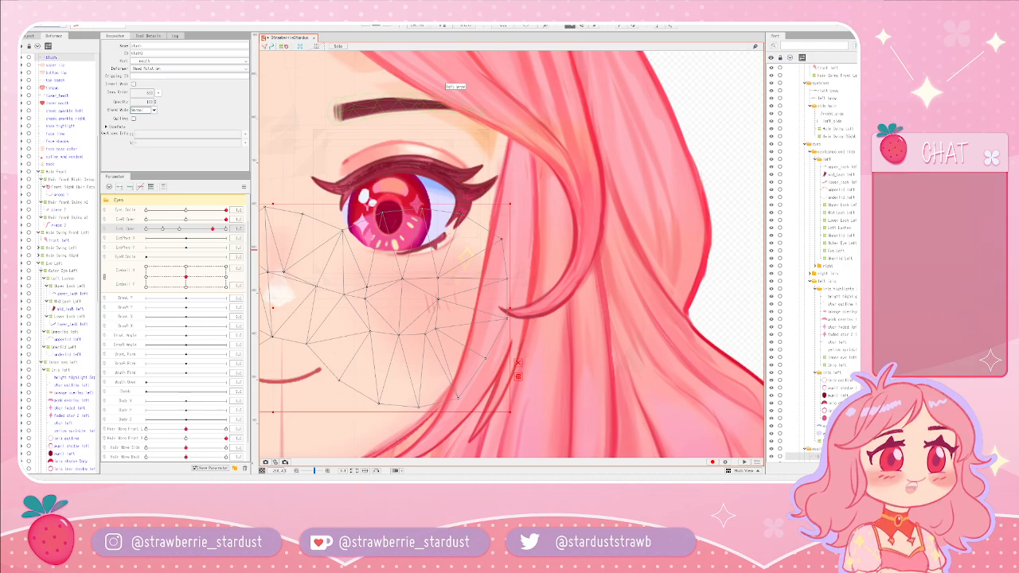
- Close the left eye fully while the smile stays at its maximum key
scroll(398, 173, down, 7)
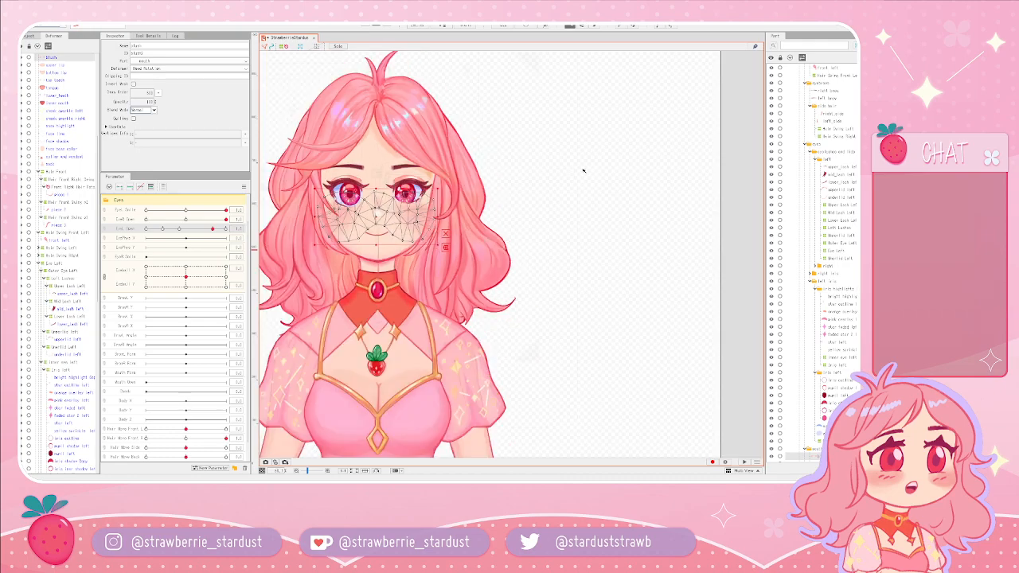
click(584, 169)
scroll(369, 176, up, 7)
drag(651, 250, 419, 192)
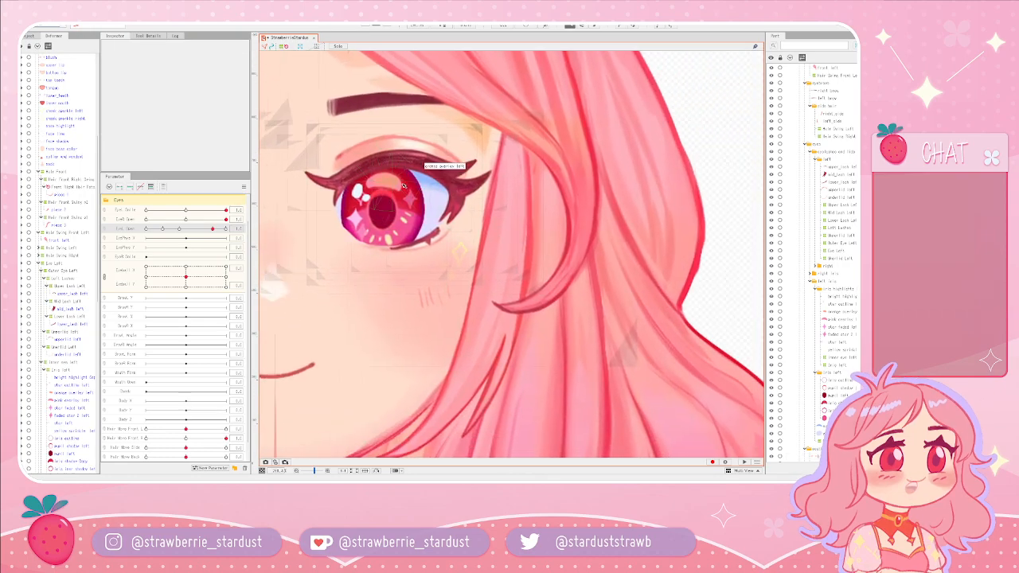
scroll(404, 185, up, 5)
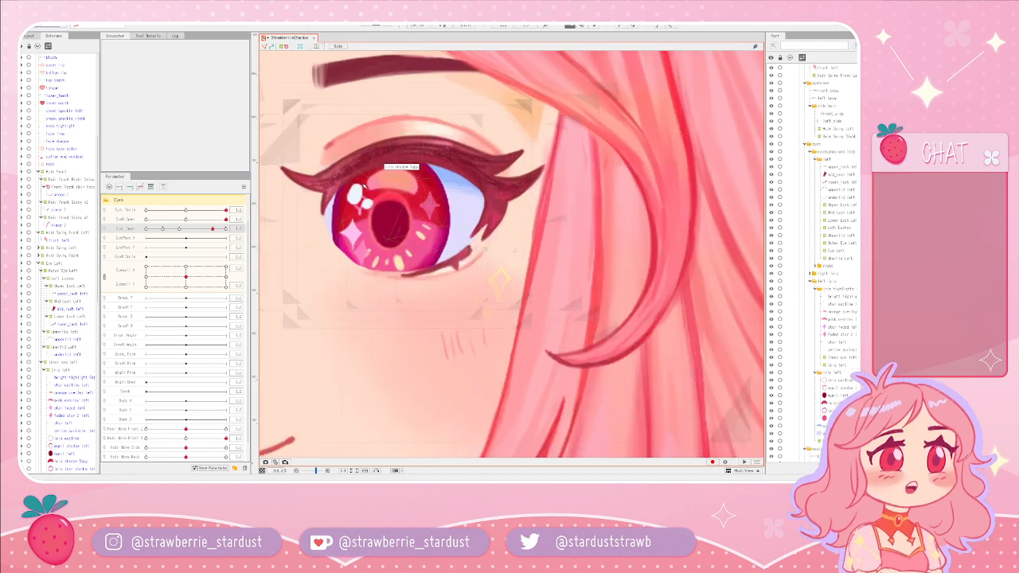
drag(202, 229, 139, 229)
scroll(353, 187, down, 3)
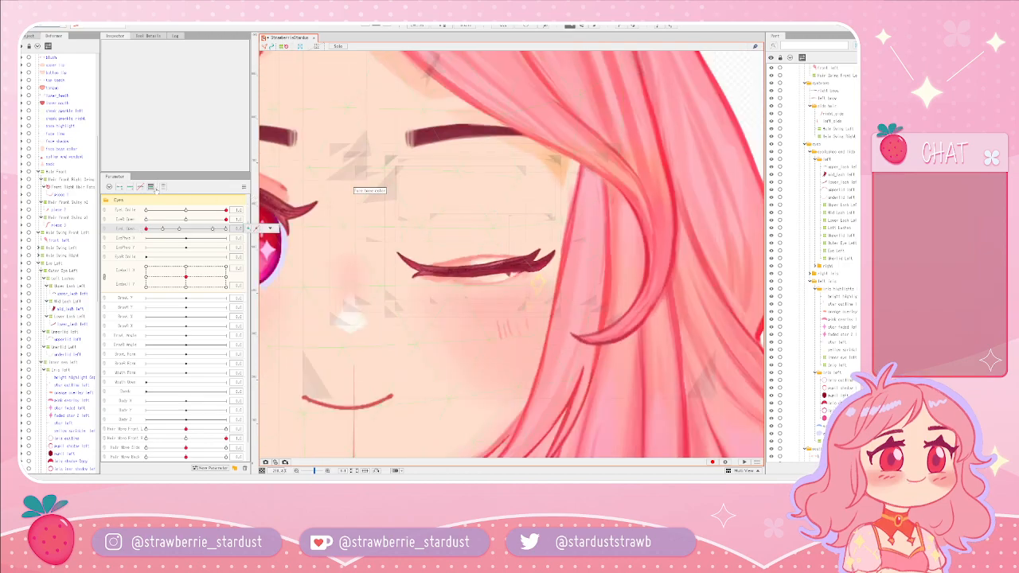
- With the smile at its lowest key, slightly raise the closed left upperlid's middle path point and lower its inner end point
click(453, 279)
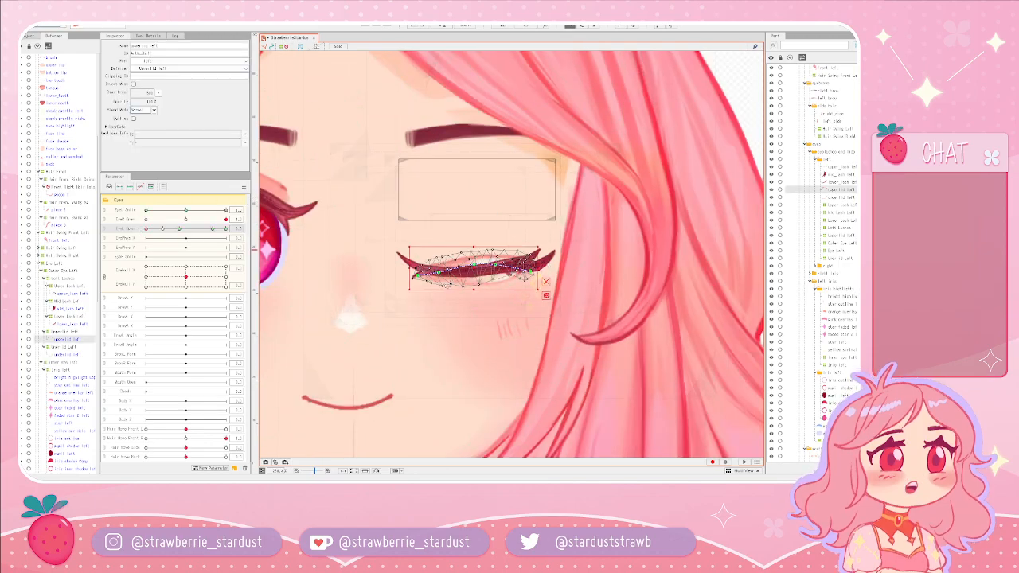
scroll(455, 285, up, 2)
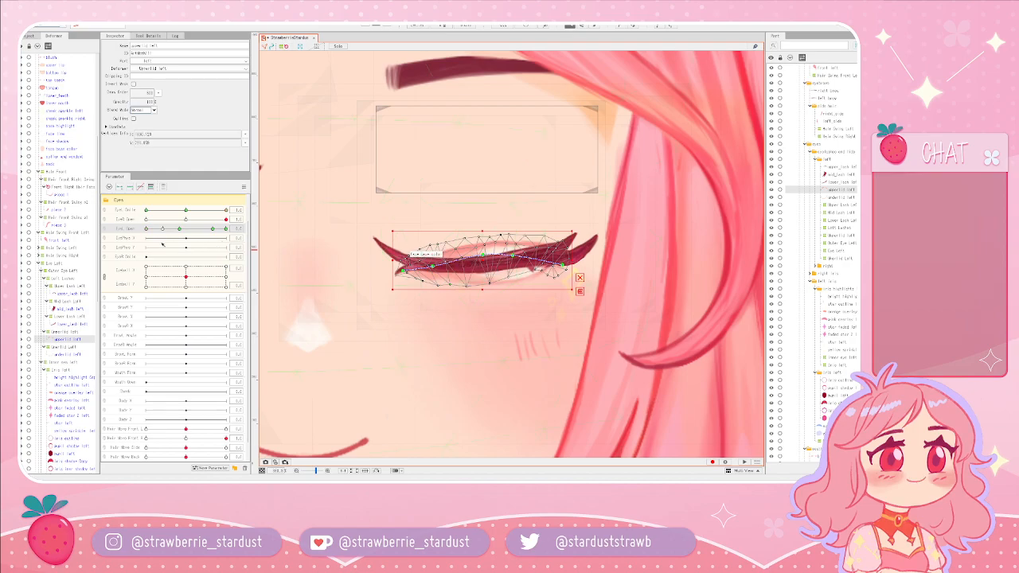
mouse_move(206, 211)
mouse_down()
mouse_move(146, 211)
mouse_move(185, 212)
mouse_up()
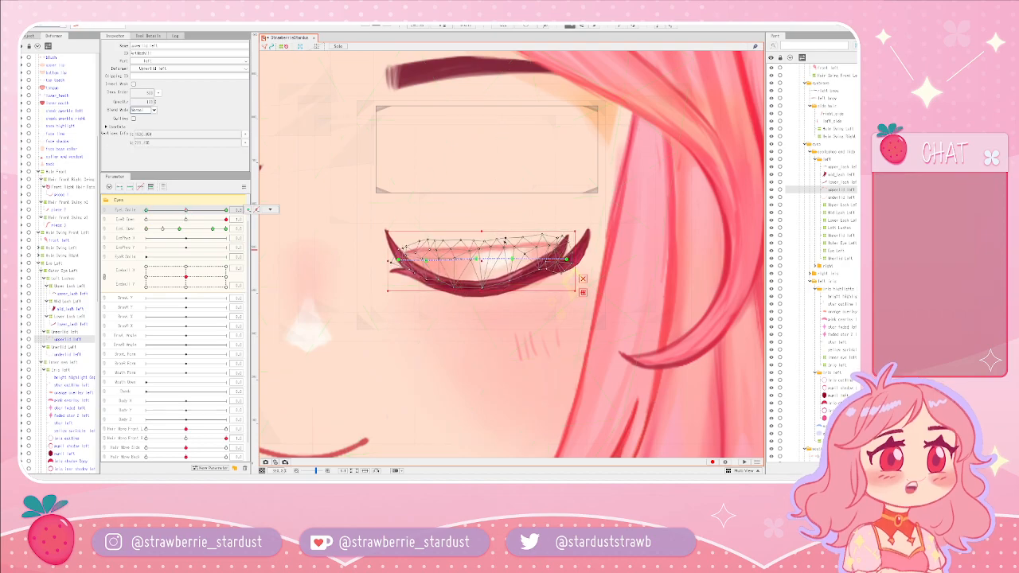
scroll(494, 254, up, 2)
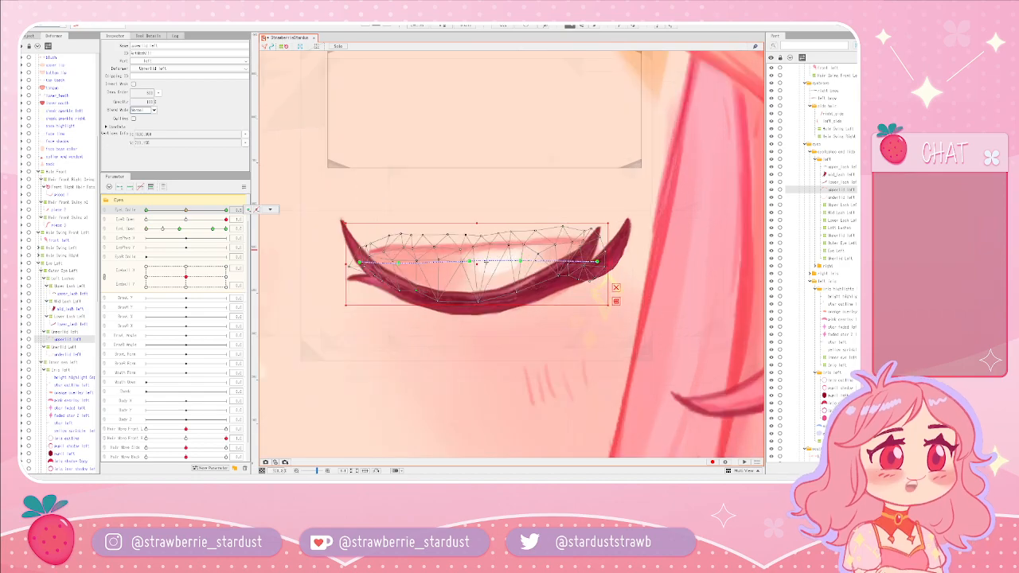
drag(469, 261, 472, 257)
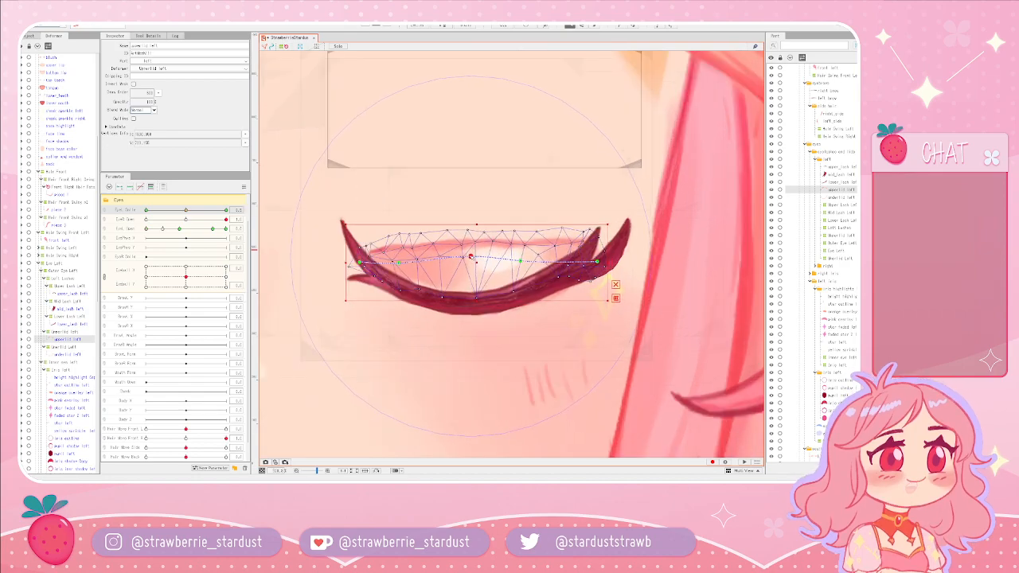
click(361, 262)
drag(361, 263, 363, 266)
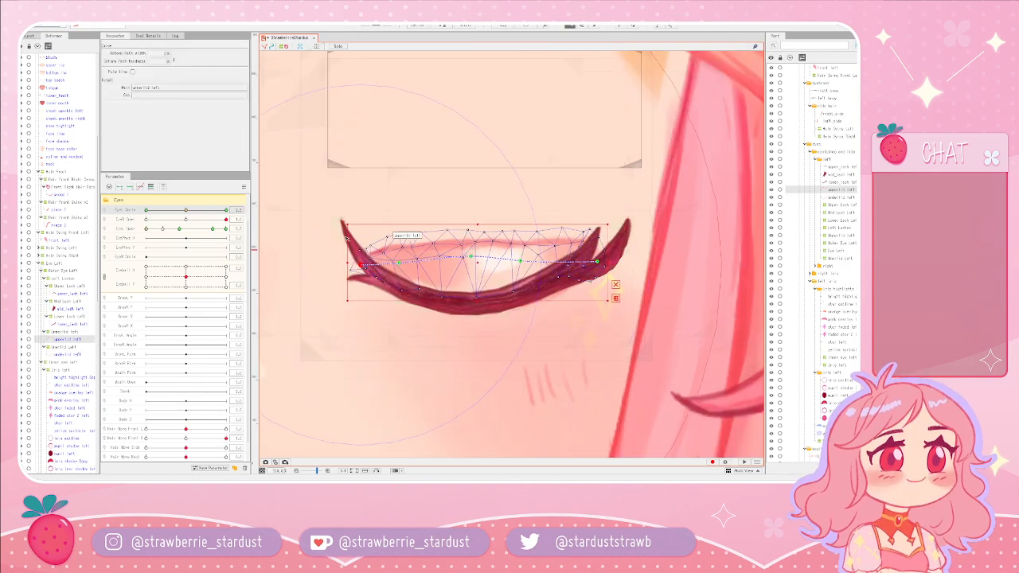
- Return the smile to its maximum and slightly raise the closed left underlid's middle and outer middle path points
drag(208, 210, 226, 210)
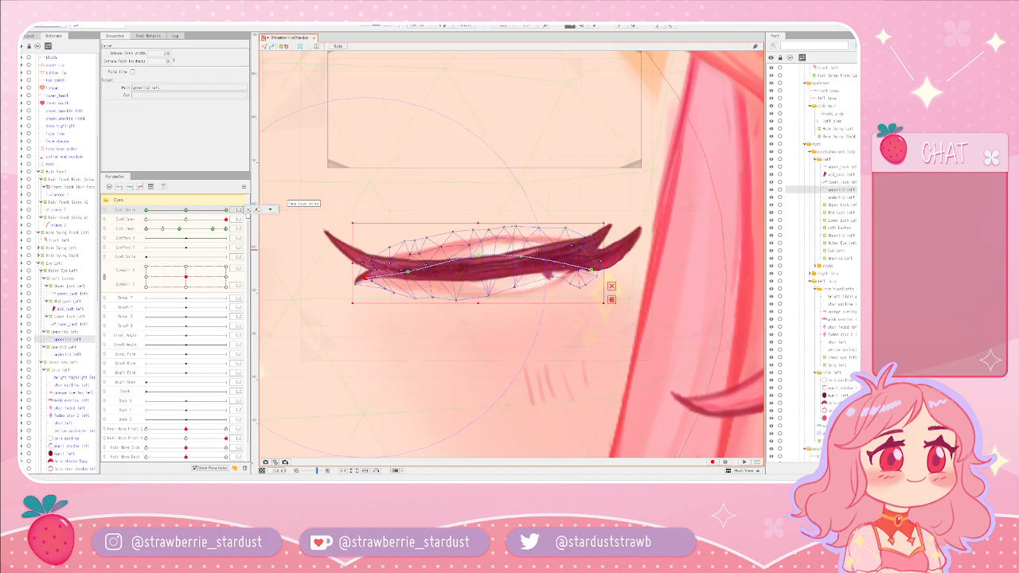
scroll(457, 233, down, 5)
click(644, 223)
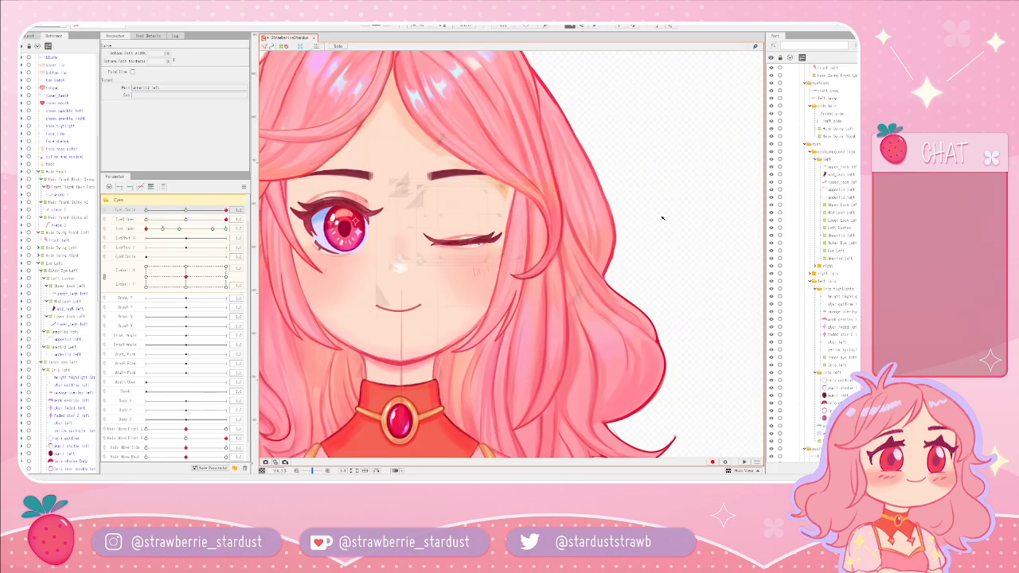
drag(680, 221, 603, 224)
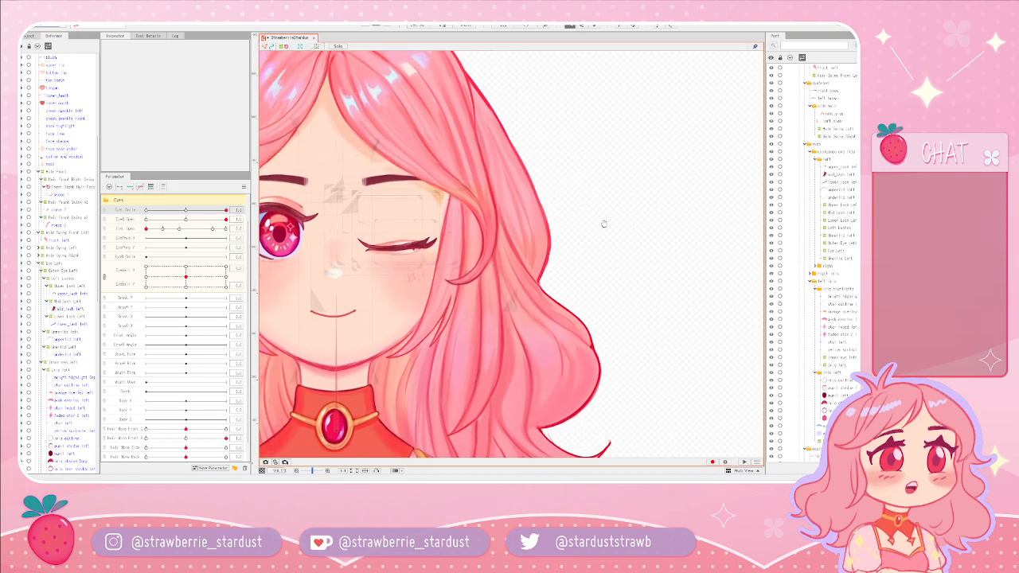
scroll(382, 243, up, 5)
click(498, 239)
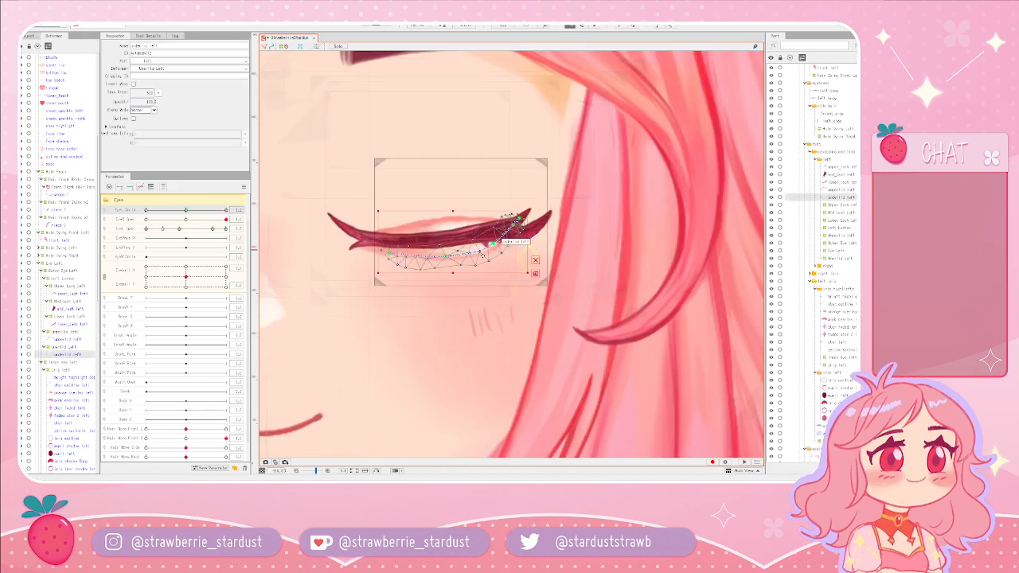
drag(492, 244, 494, 242)
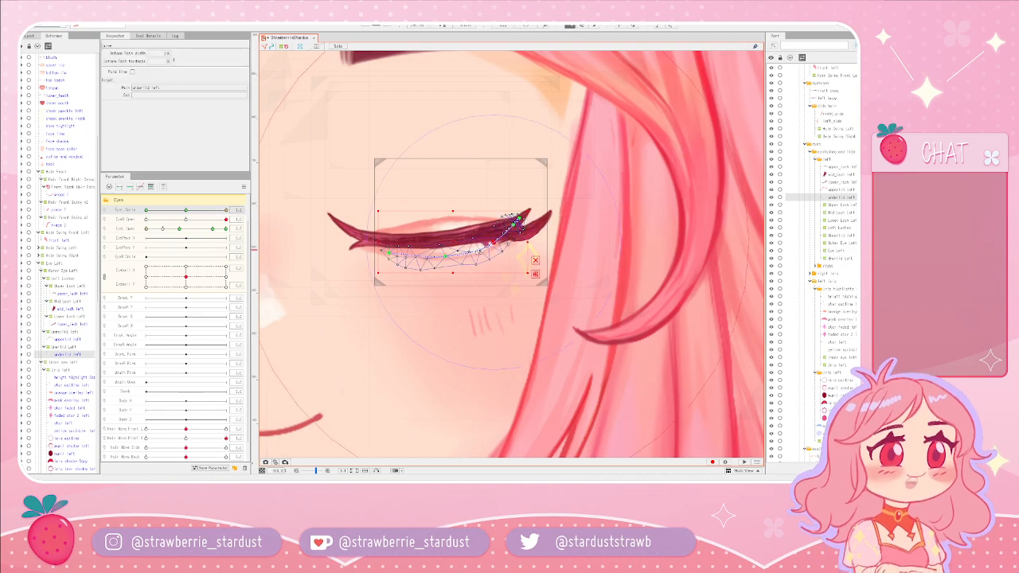
click(444, 253)
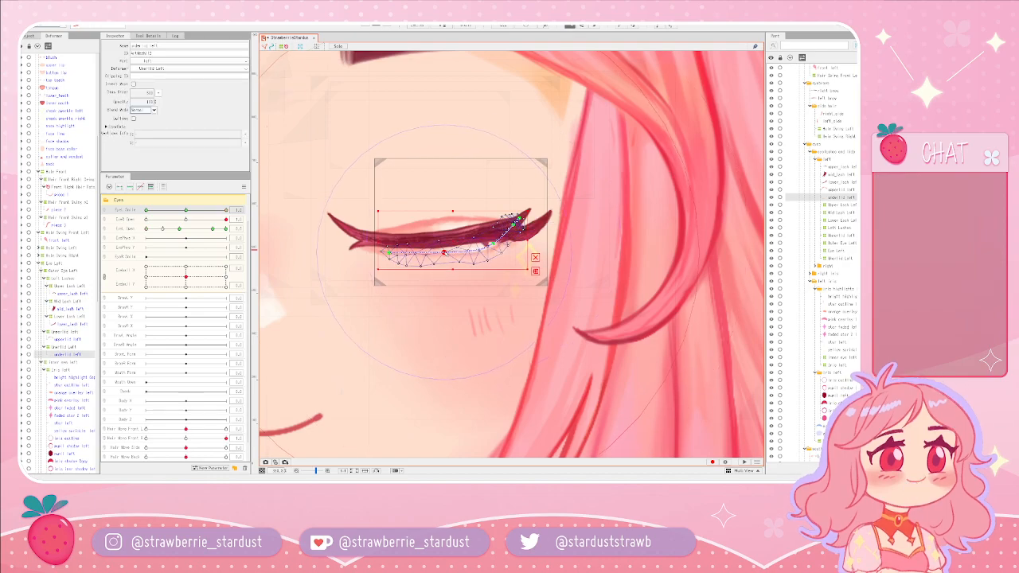
click(445, 254)
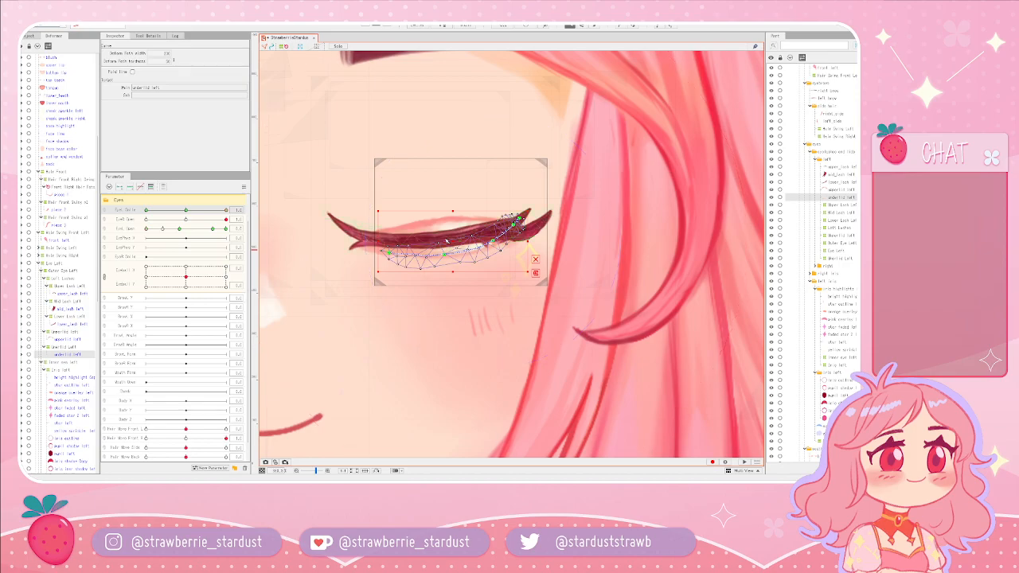
- Raise the left lower lash's middle and inner end path points slightly on the closed, fully smiling eye
click(440, 242)
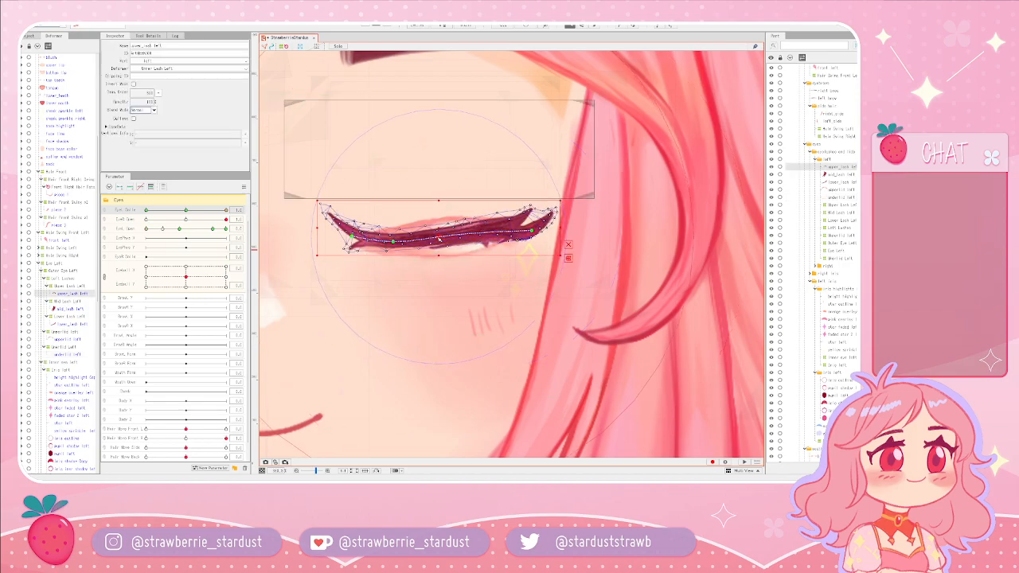
click(439, 249)
drag(470, 240, 471, 238)
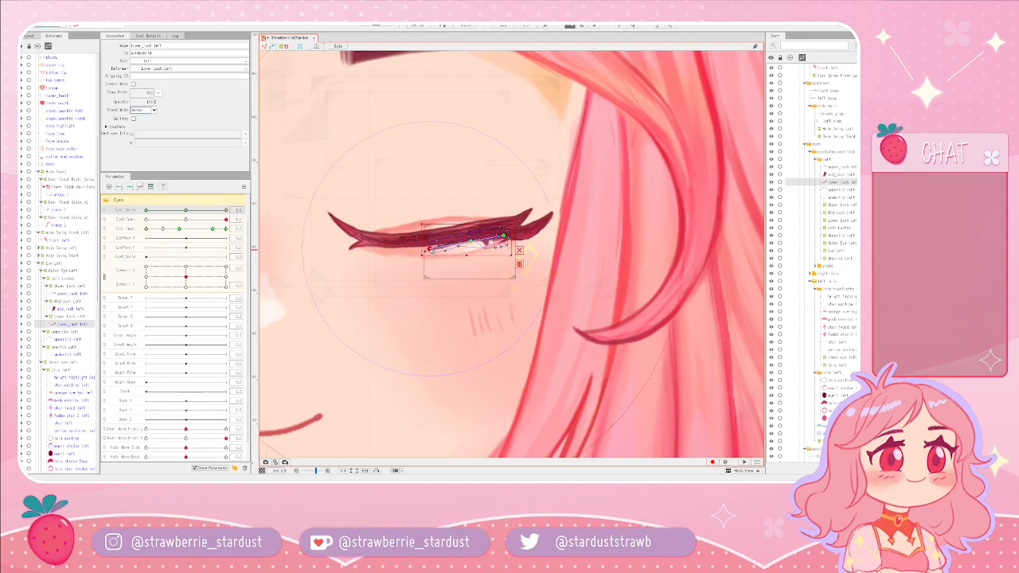
key(b)
key(Up)
key(Up)
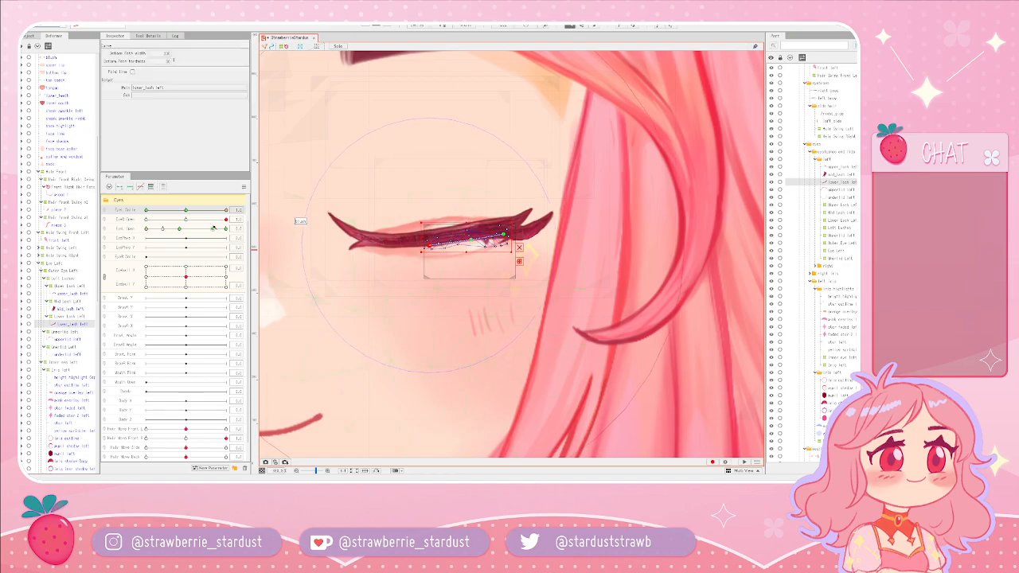
- Inspect the closed left upper lash's shape at the lowest and middle smile keys
drag(203, 211, 186, 211)
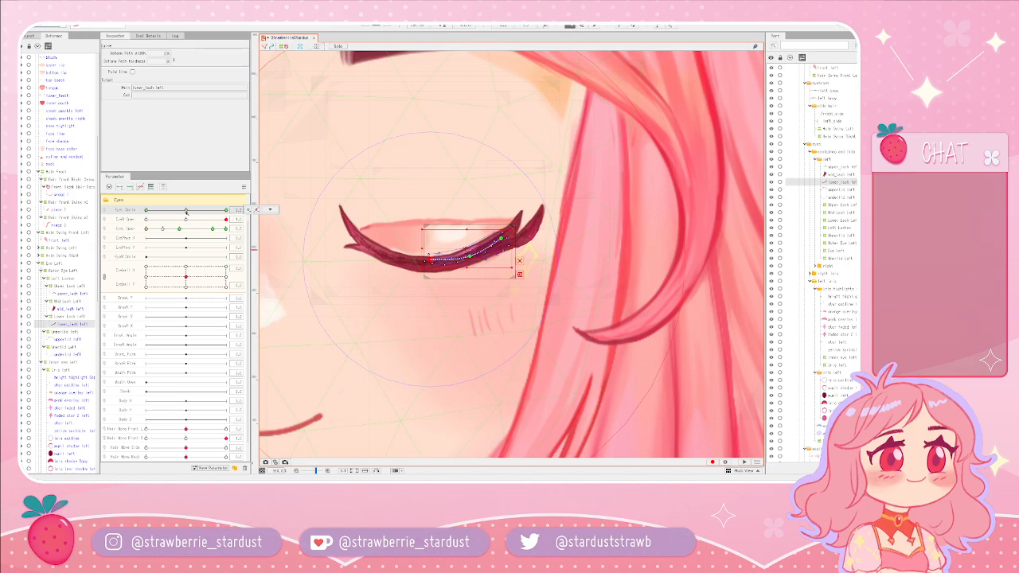
mouse_move(187, 212)
mouse_down()
mouse_move(142, 214)
mouse_move(186, 214)
mouse_up()
click(400, 255)
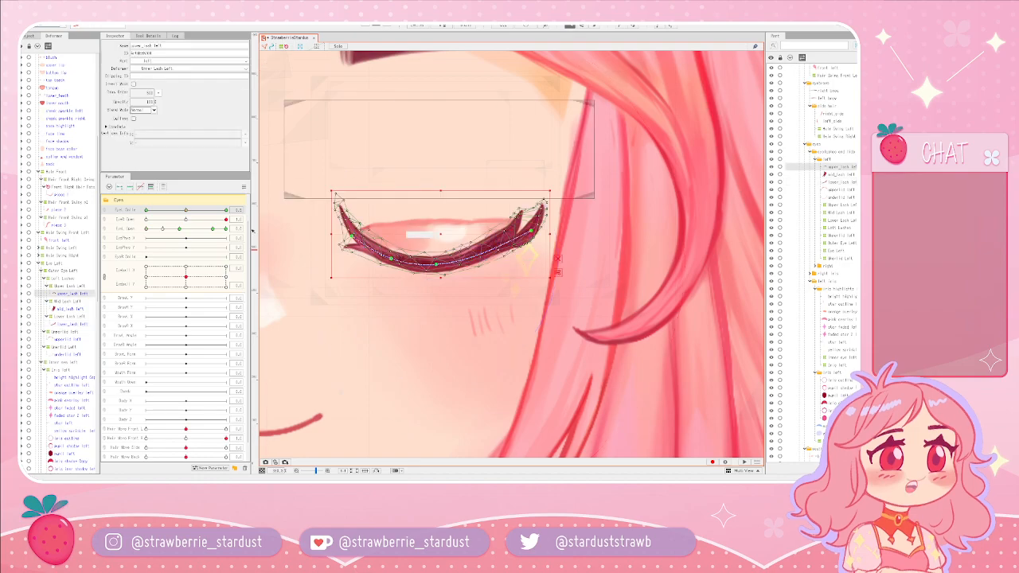
mouse_move(186, 211)
click(270, 210)
click(257, 213)
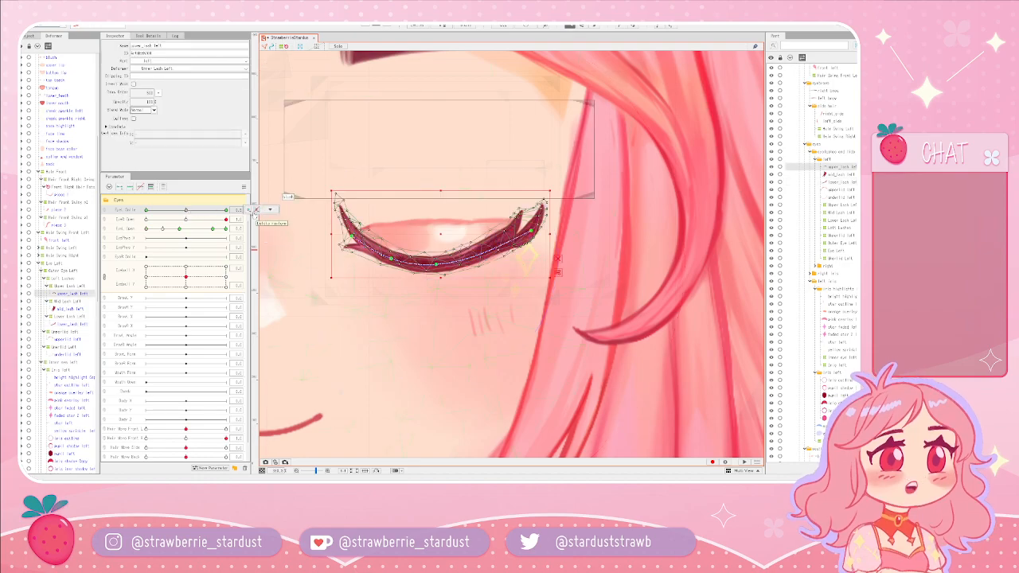
click(192, 211)
drag(146, 211, 186, 215)
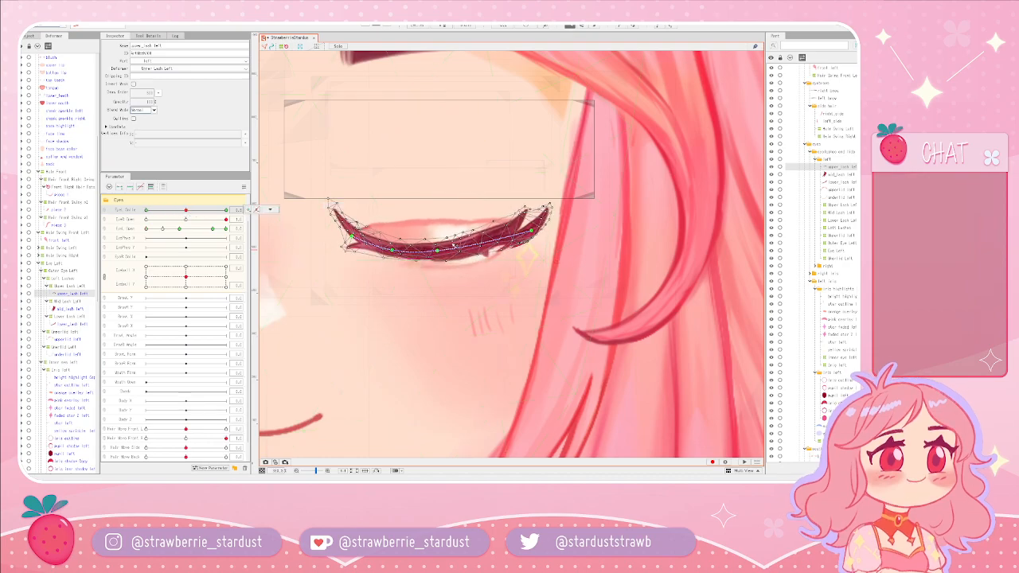
click(270, 209)
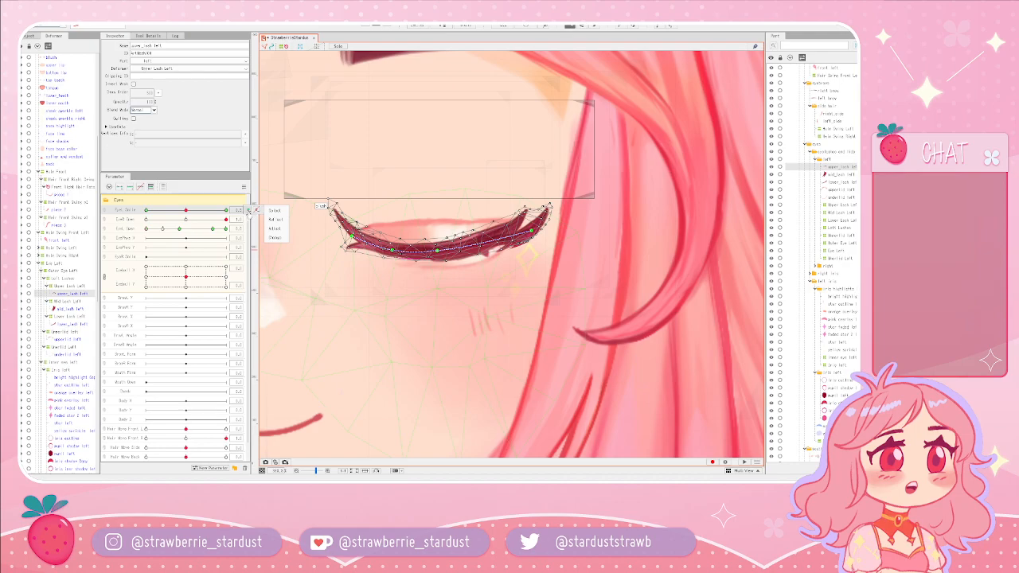
- Adjust the closed left upper lash at its inner middle path point with the smile at its middle key
click(403, 259)
scroll(404, 259, up, 3)
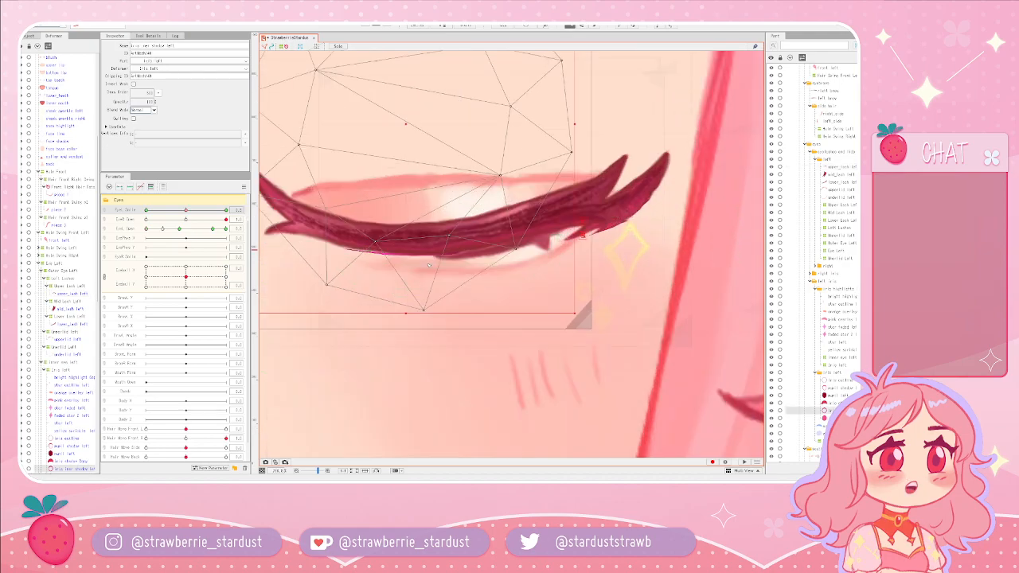
click(373, 239)
mouse_move(167, 211)
mouse_down()
mouse_move(147, 210)
mouse_move(187, 213)
mouse_up()
click(355, 253)
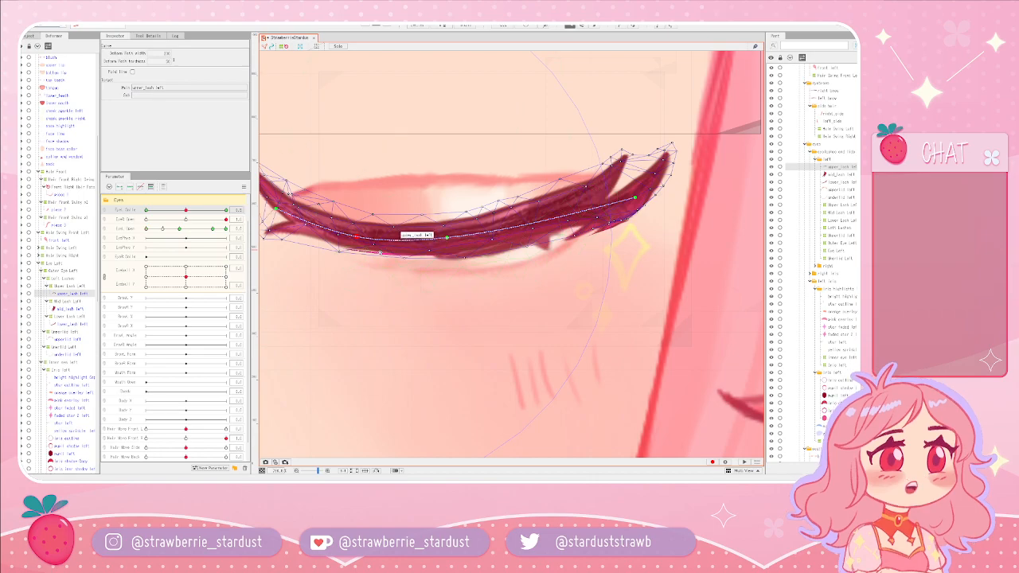
double_click(402, 250)
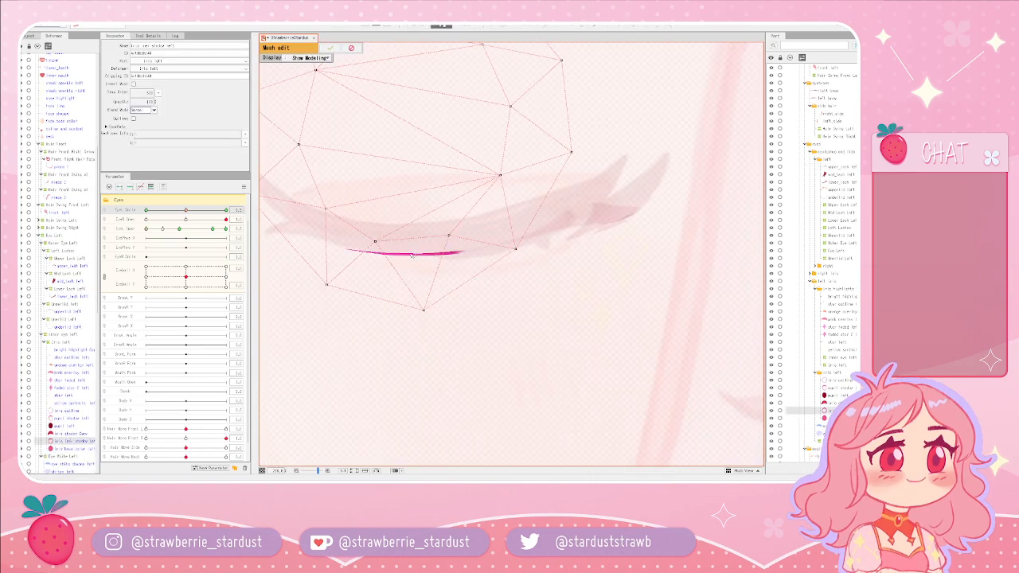
scroll(473, 252, down, 6)
scroll(470, 255, up, 8)
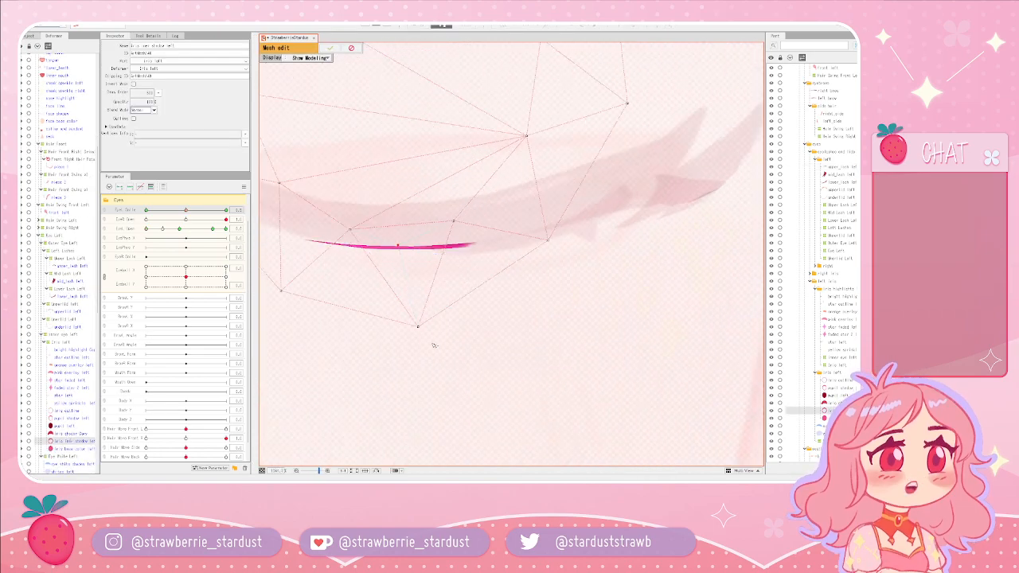
click(447, 26)
- Raise the middle and inner end path points of the closed left eye white at the middle smile key
scroll(180, 366, down, 1)
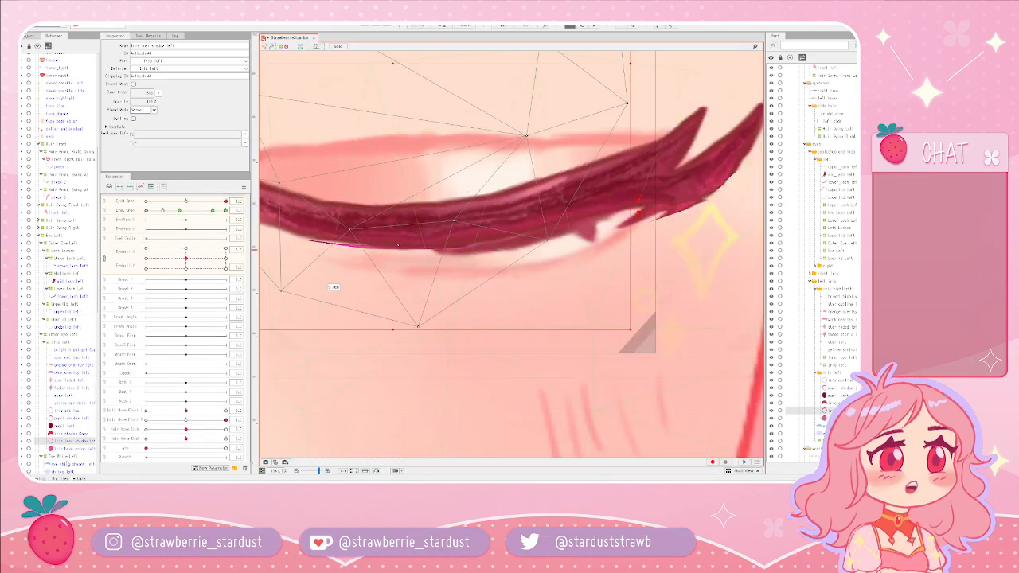
click(68, 470)
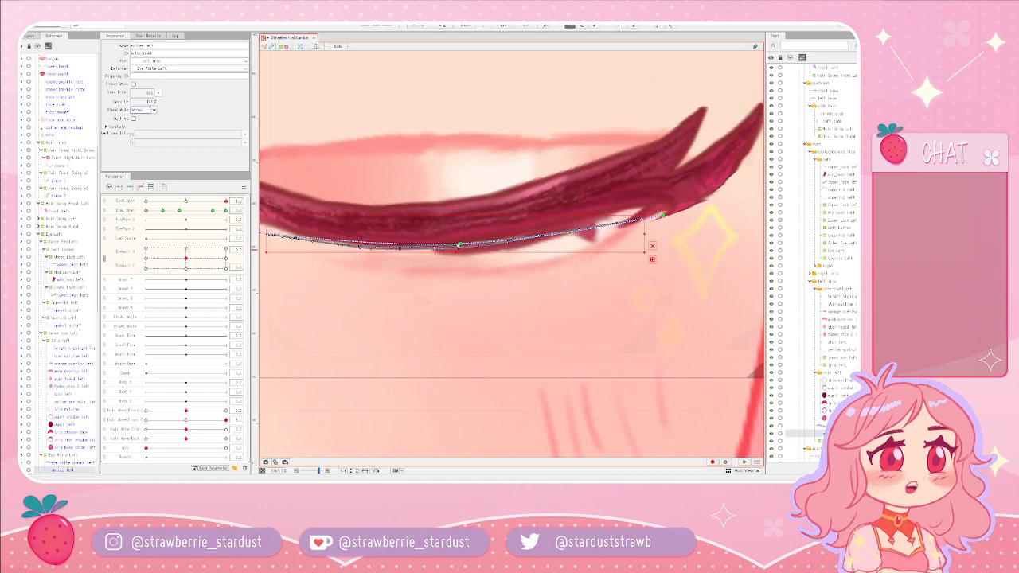
drag(460, 246, 461, 239)
drag(325, 230, 384, 231)
drag(320, 235, 321, 226)
scroll(482, 284, down, 4)
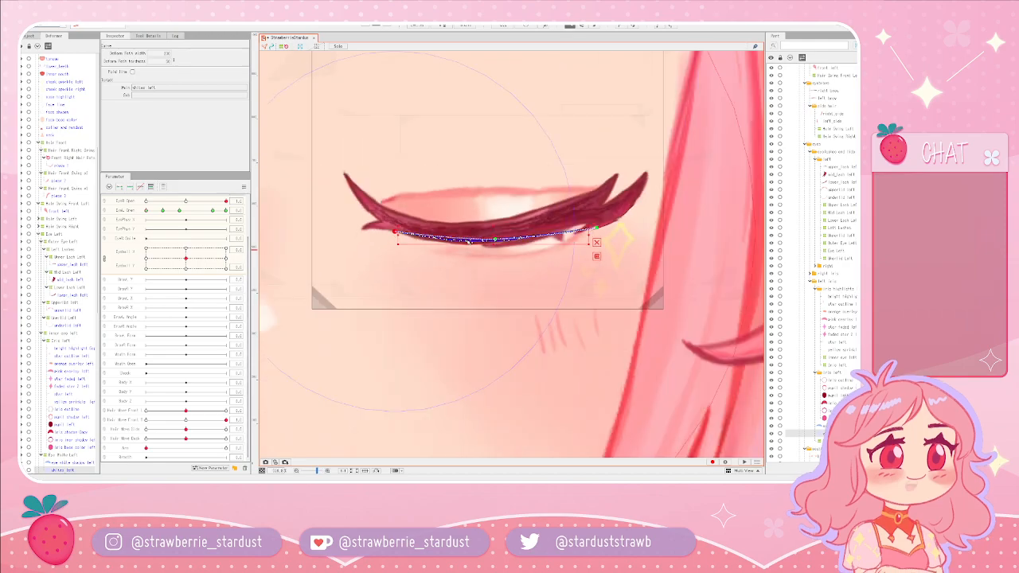
- Raise the left lower eyelid's middle path point slightly with the eye open
click(214, 211)
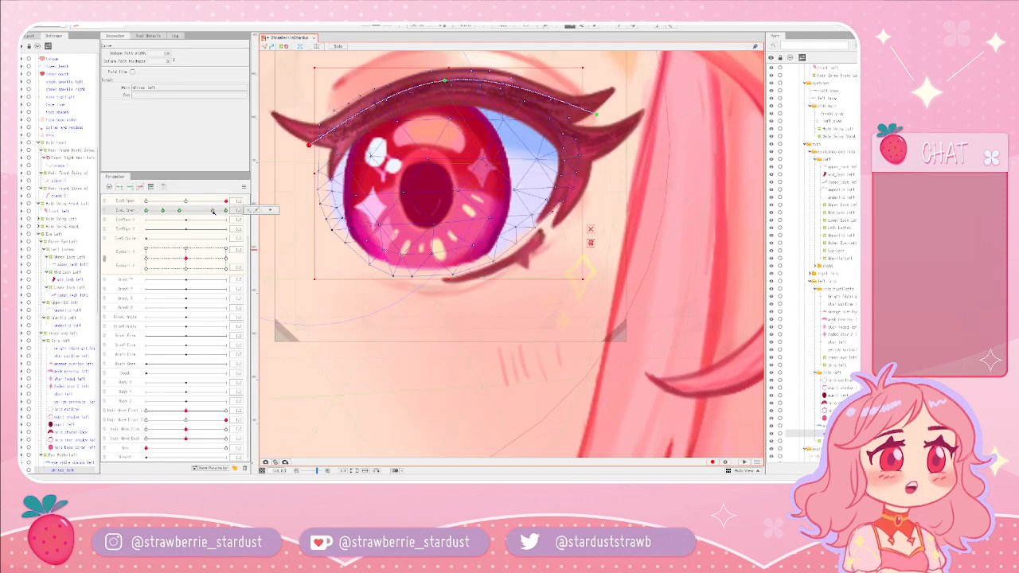
scroll(469, 216, down, 5)
click(703, 231)
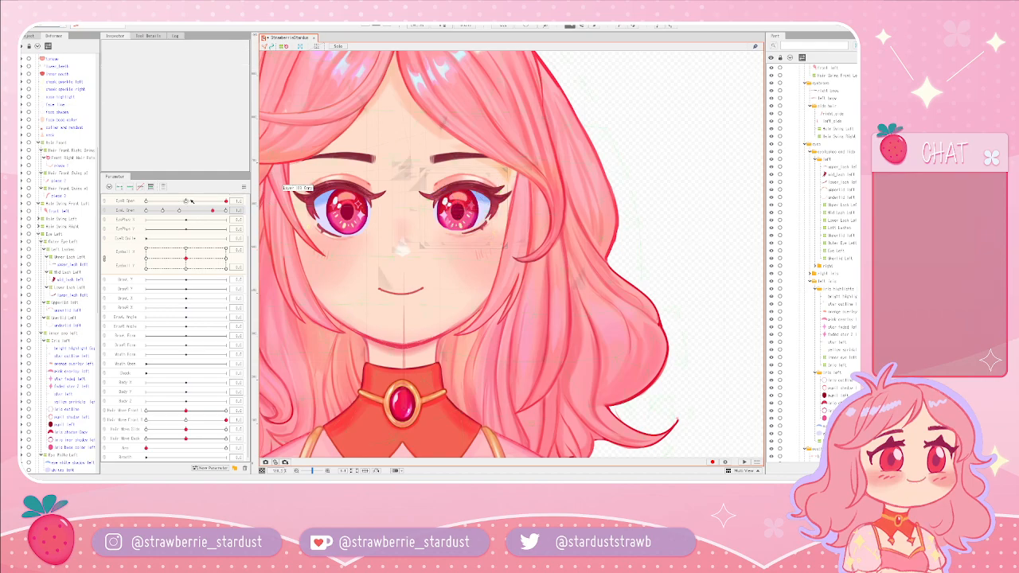
scroll(477, 227, up, 4)
click(425, 239)
drag(474, 290, 503, 307)
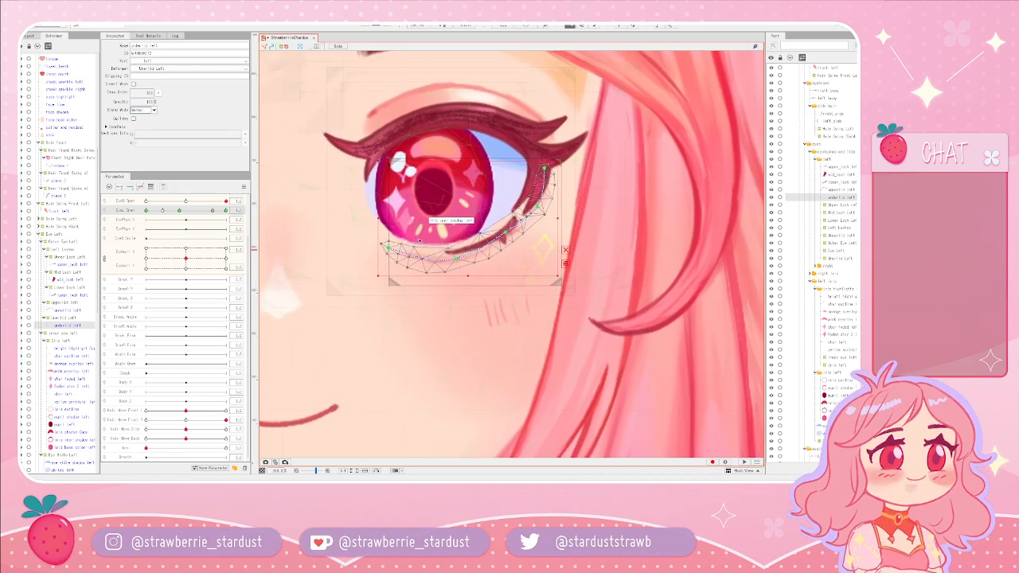
scroll(366, 255, down, 2)
scroll(311, 248, up, 2)
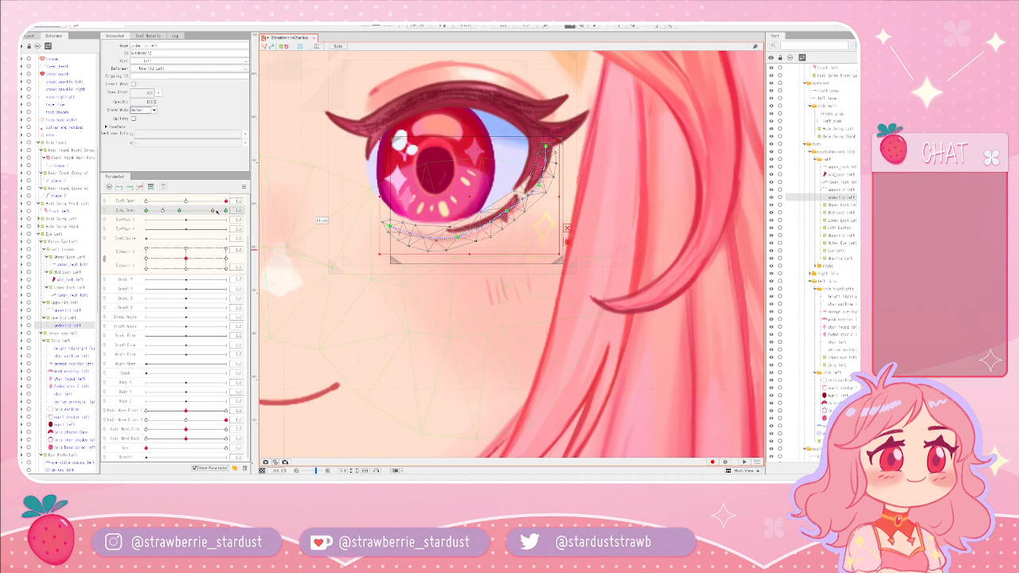
drag(457, 238, 456, 232)
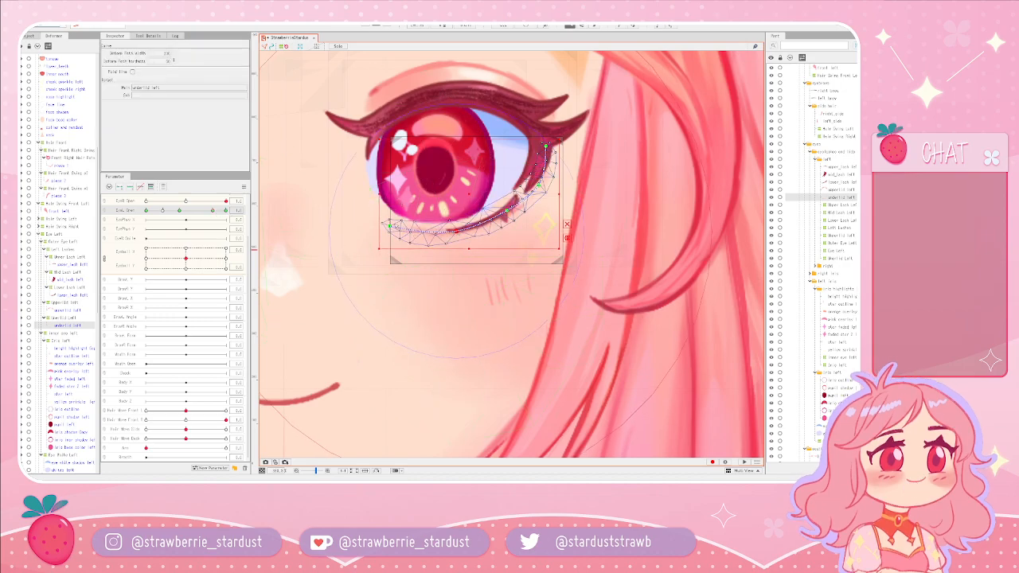
- Try to raise the closed left eye white's middle path point slightly
click(458, 94)
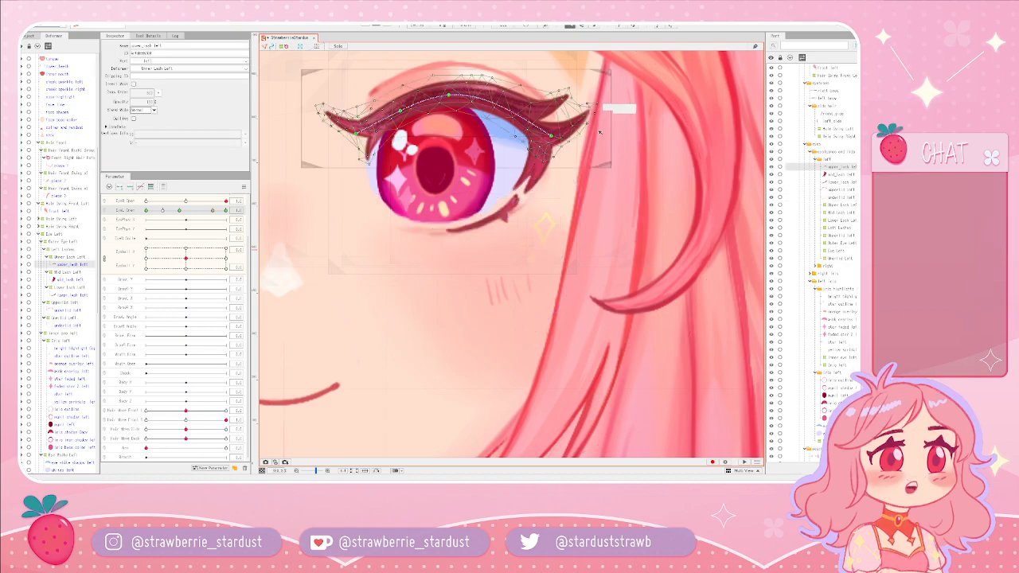
click(450, 96)
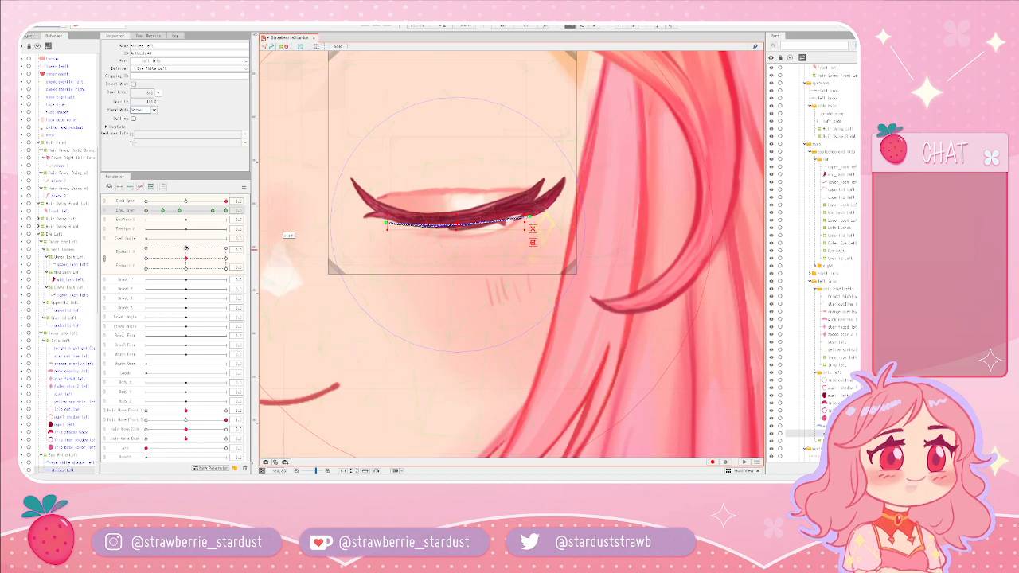
drag(226, 201, 203, 201)
right_click(126, 211)
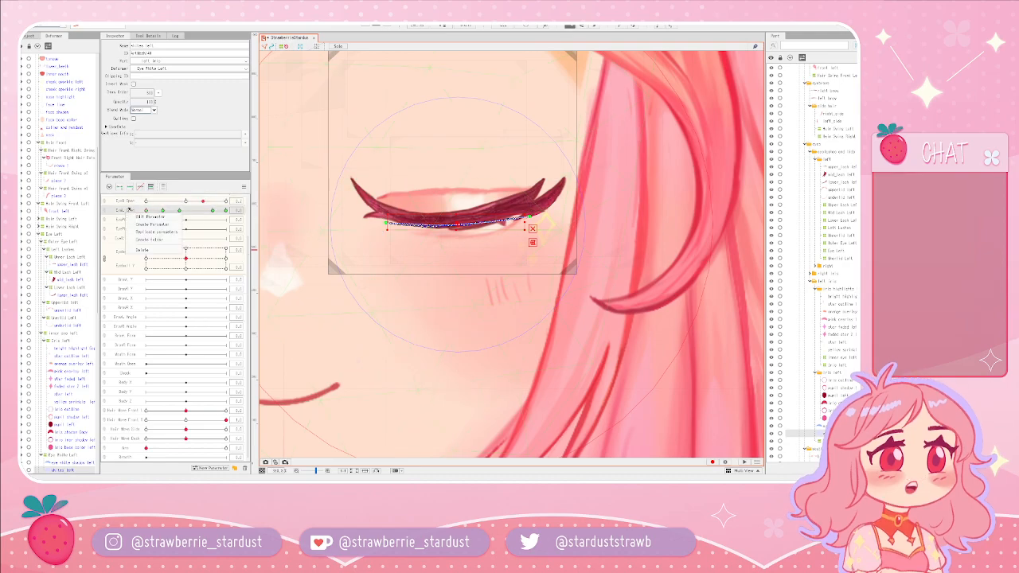
right_click(110, 213)
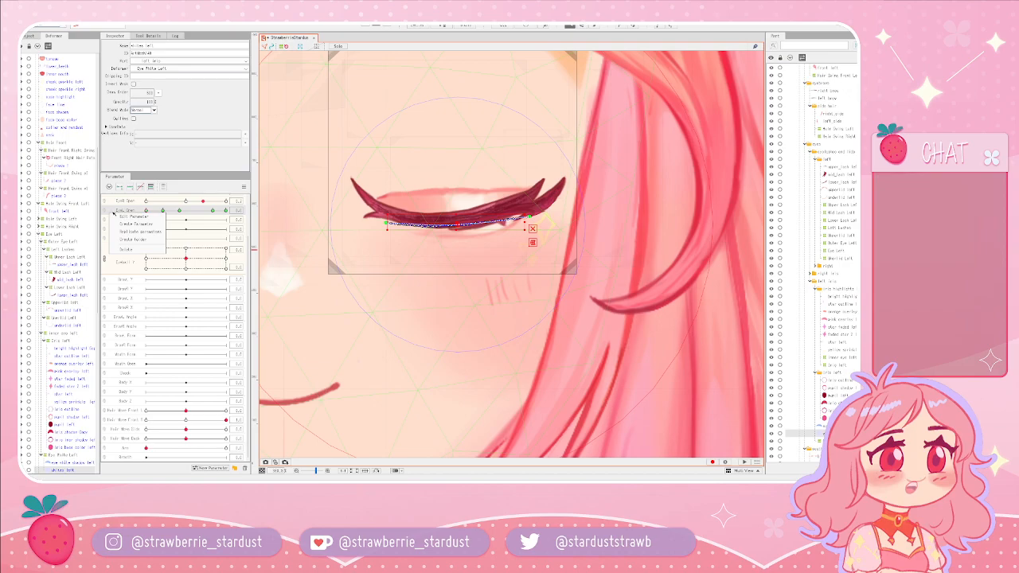
click(110, 212)
click(105, 212)
click(104, 220)
scroll(186, 254, up, 2)
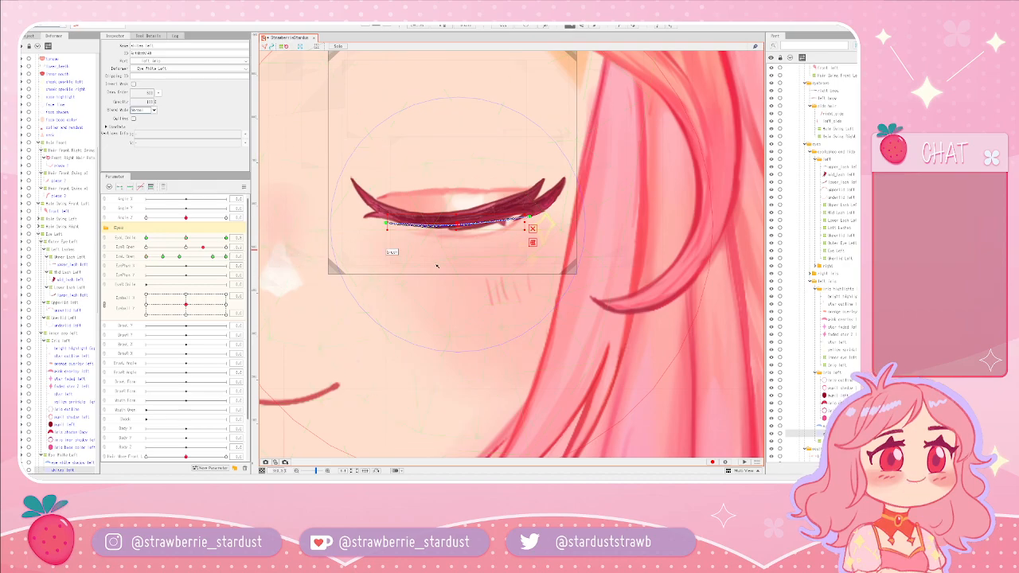
drag(458, 224, 458, 220)
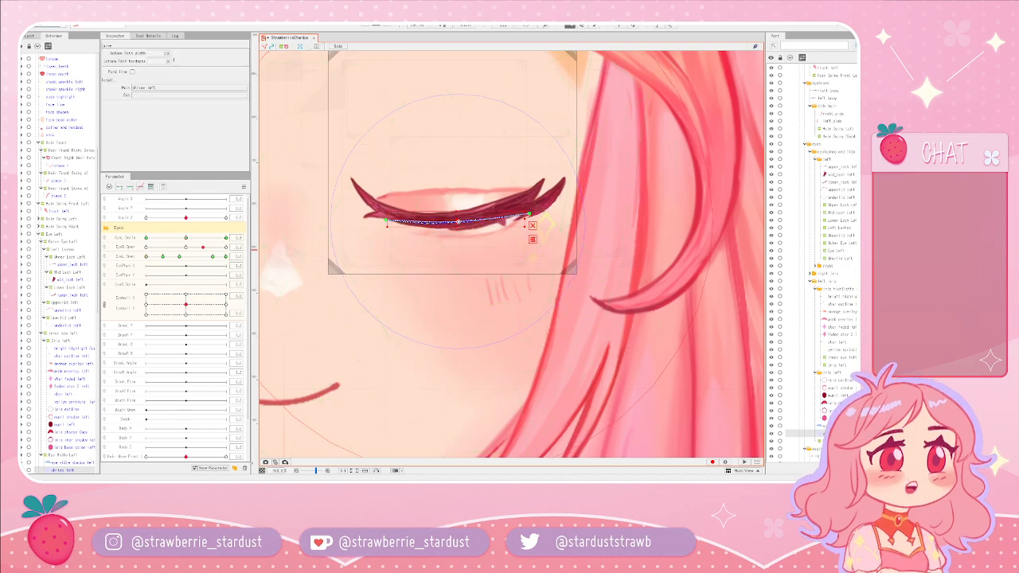
- Lower the open left upper lash's middle path point slightly and shift it outward at the middle smile key
click(493, 220)
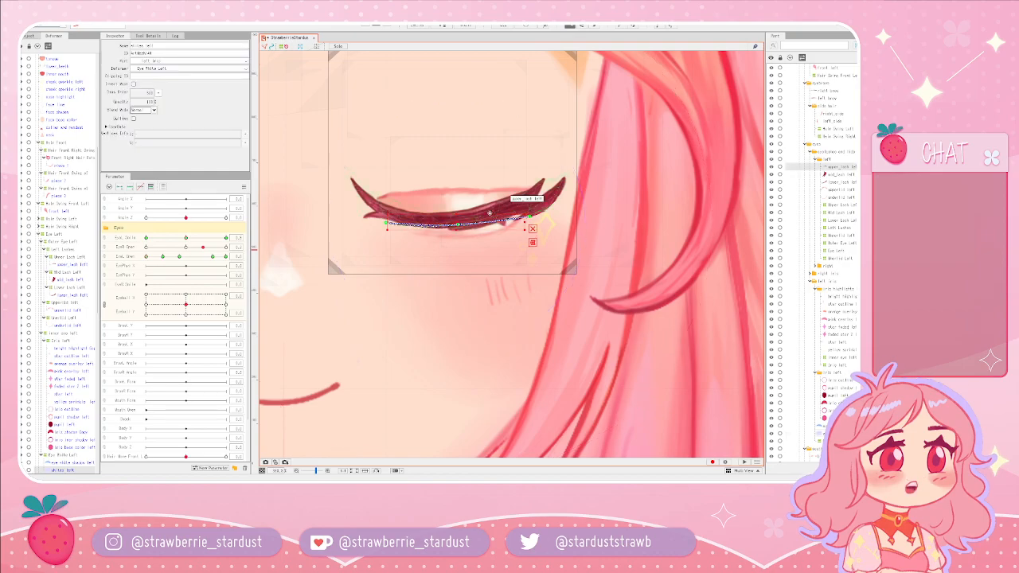
scroll(514, 222, up, 2)
scroll(528, 215, up, 2)
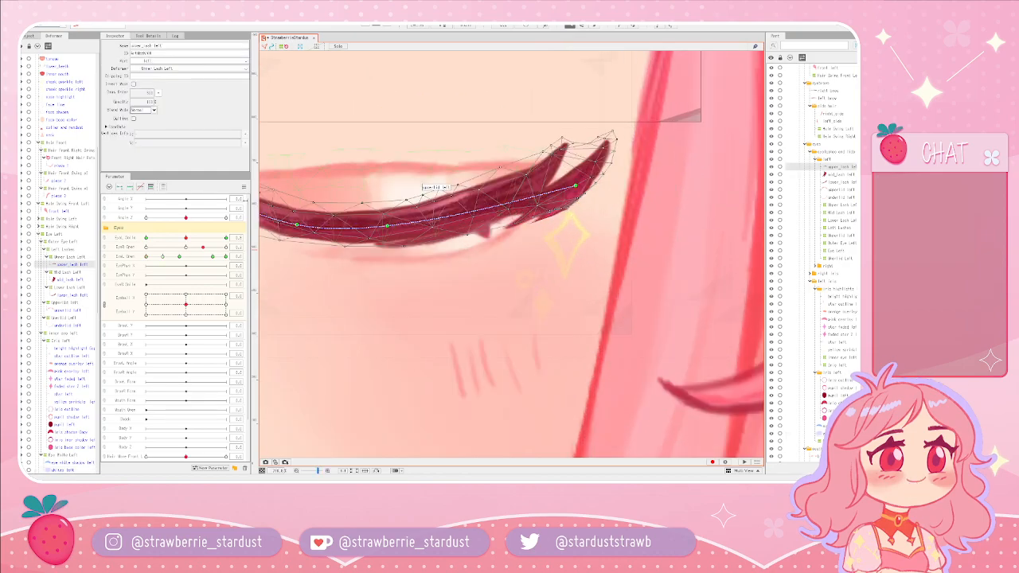
click(213, 257)
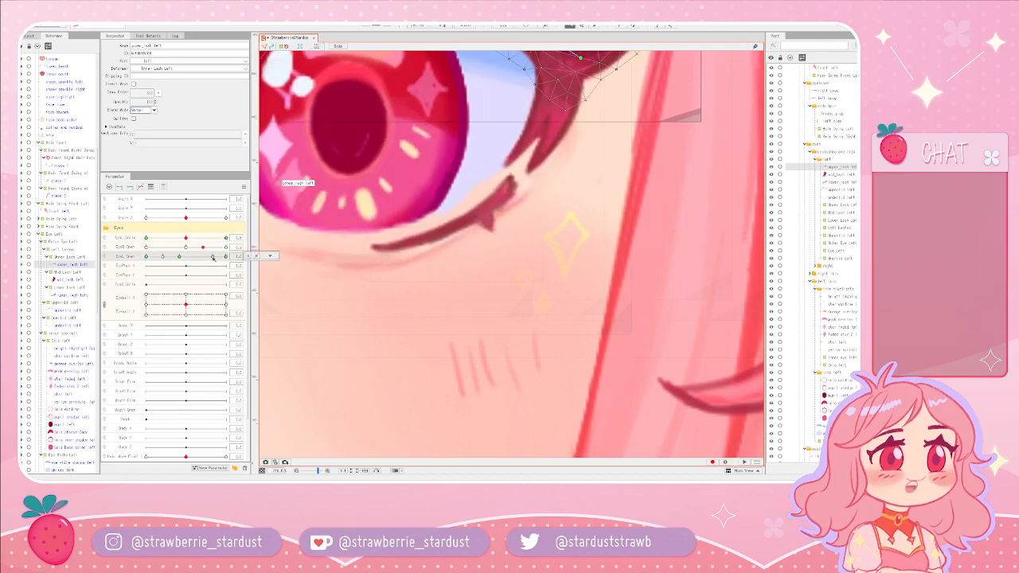
scroll(414, 216, down, 5)
scroll(415, 216, down, 3)
drag(400, 207, 478, 196)
click(642, 187)
scroll(491, 176, up, 3)
scroll(491, 175, up, 3)
click(383, 232)
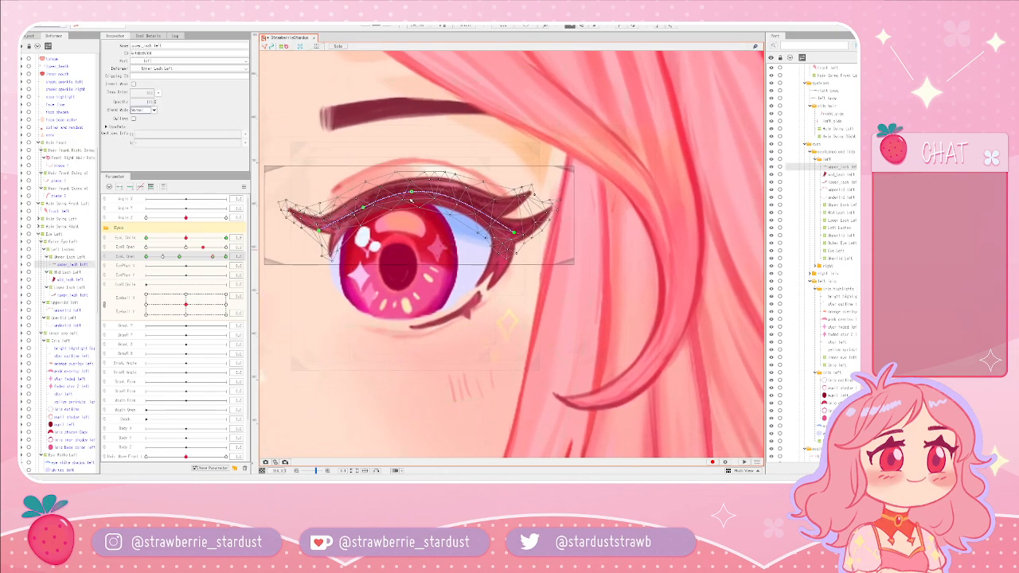
drag(412, 192, 420, 197)
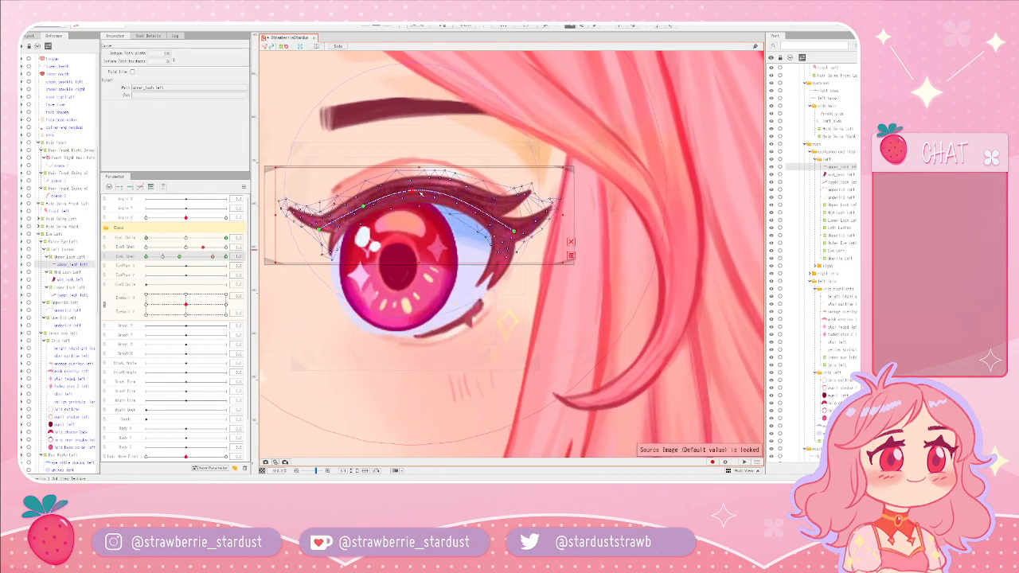
key(ctrl+z)
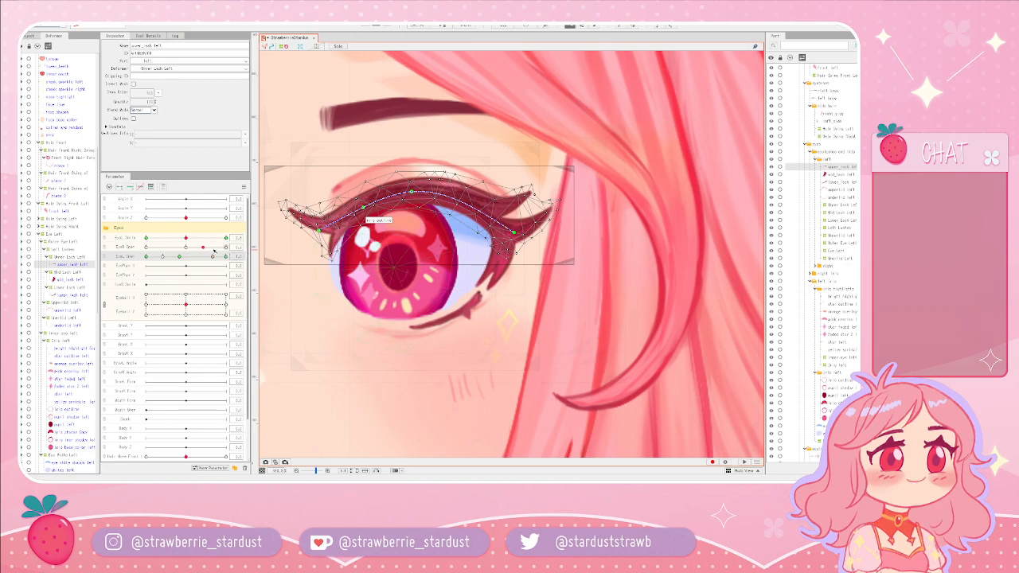
click(186, 237)
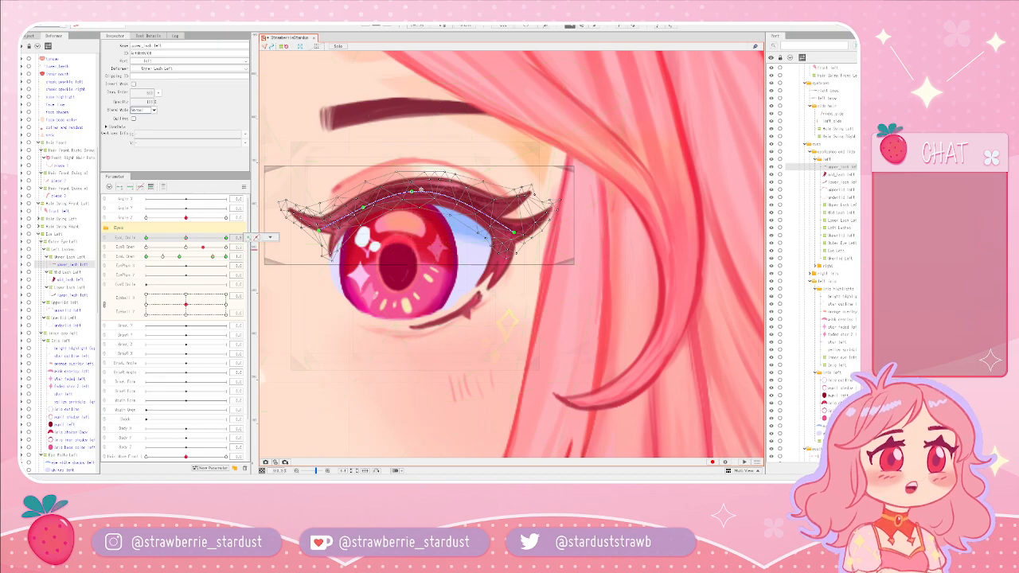
drag(412, 192, 417, 196)
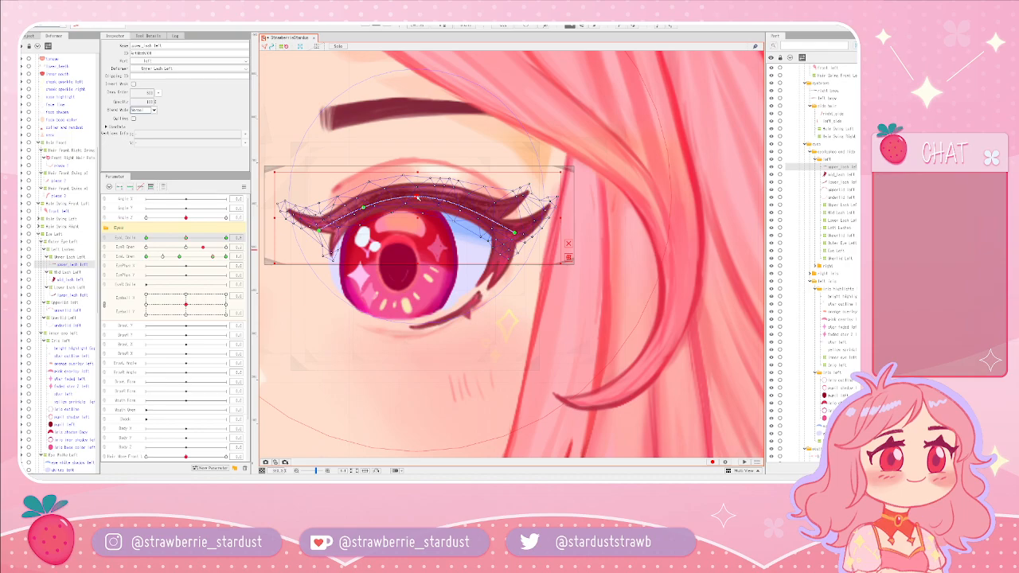
- Try to raise the open left lower lash's inner end path point slightly at the middle smile key
click(484, 297)
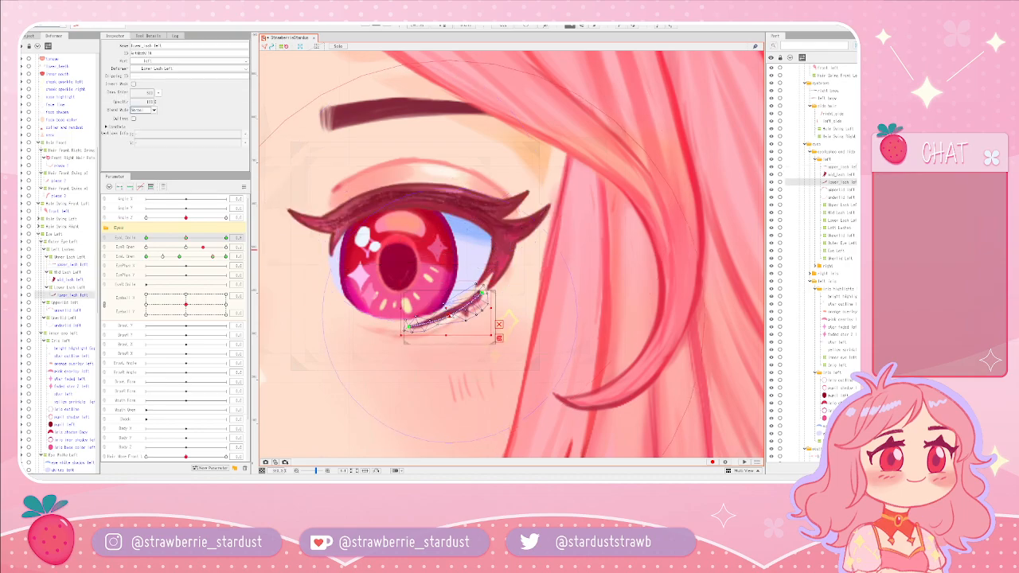
click(451, 316)
drag(410, 327, 409, 320)
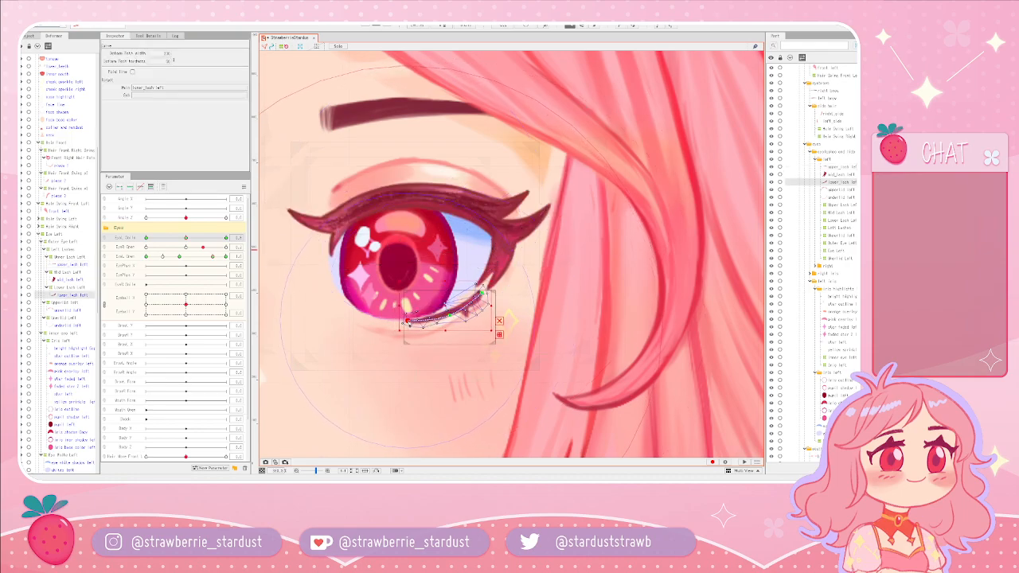
drag(186, 217, 220, 217)
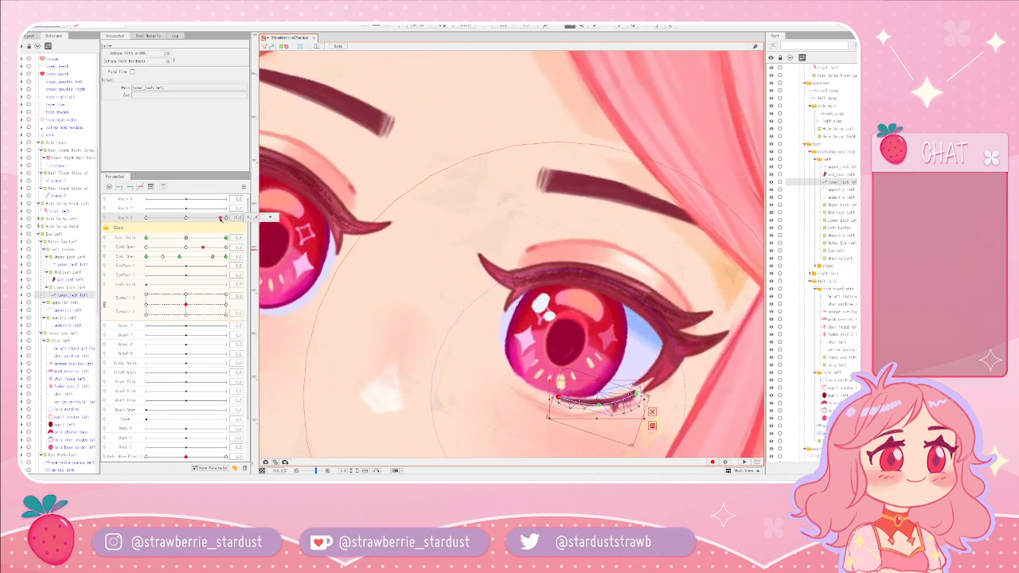
key(ctrl+z)
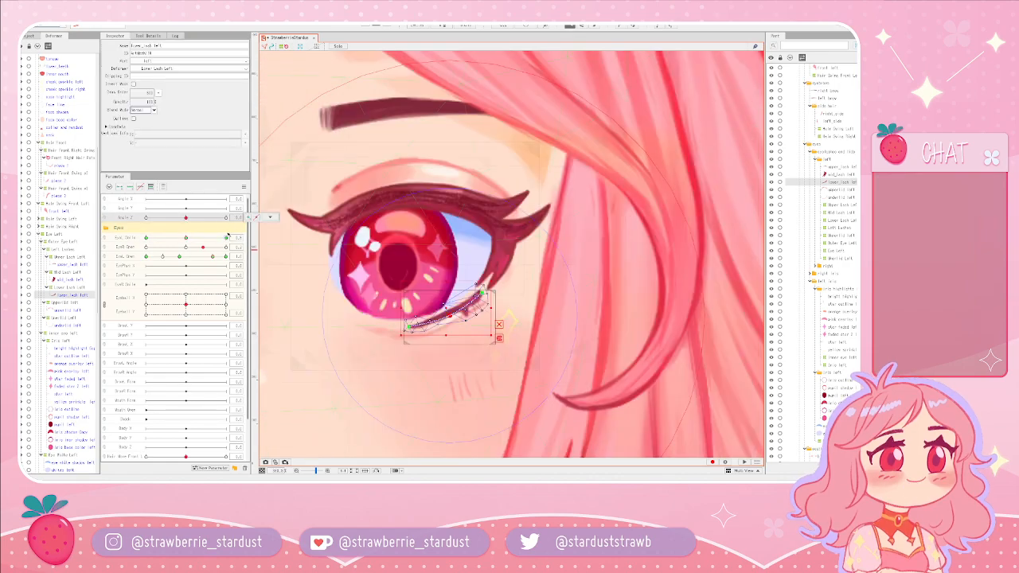
- Lower the open left upper lash's middle path point slightly at the full smile key
drag(187, 238, 227, 237)
click(417, 193)
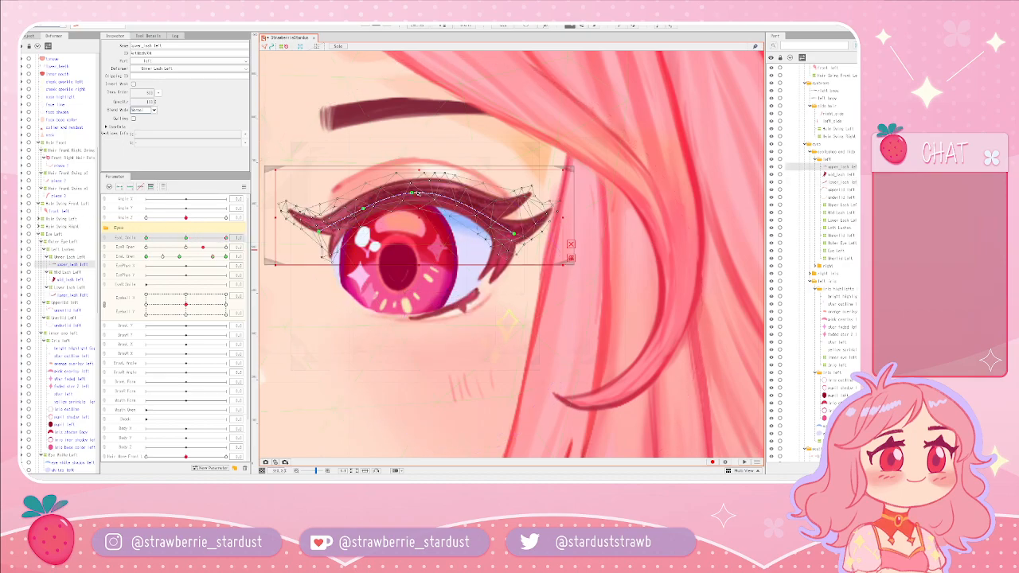
drag(412, 193, 412, 198)
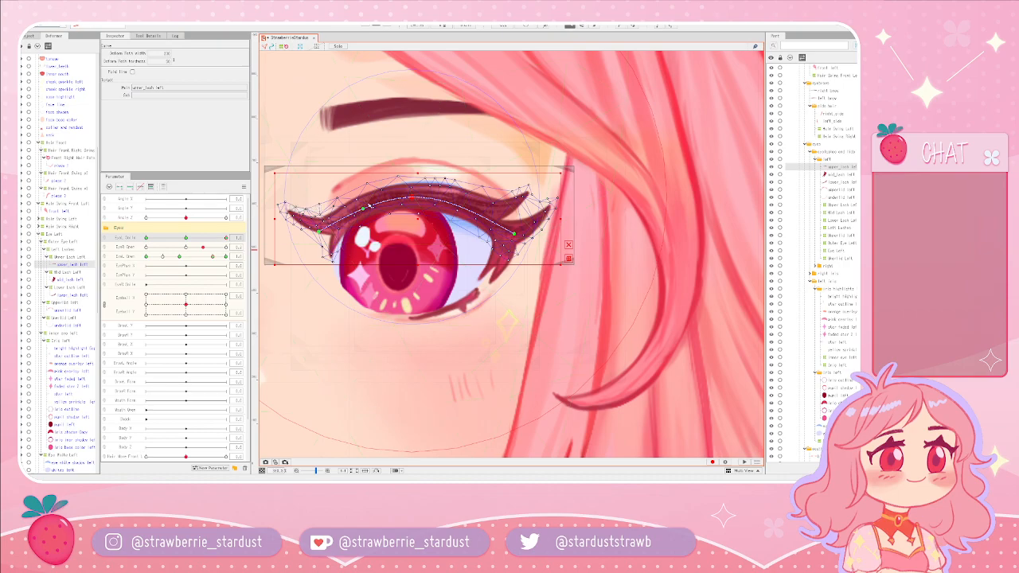
- Try to lower the left upper eyelid's middle path point at the full smile key
click(424, 172)
drag(416, 167, 417, 173)
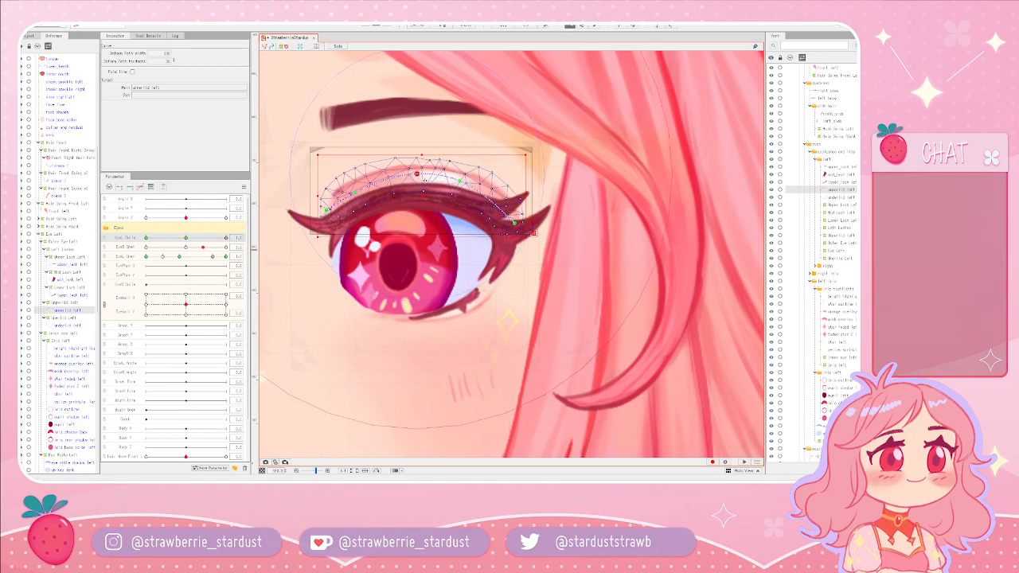
key(ctrl+z)
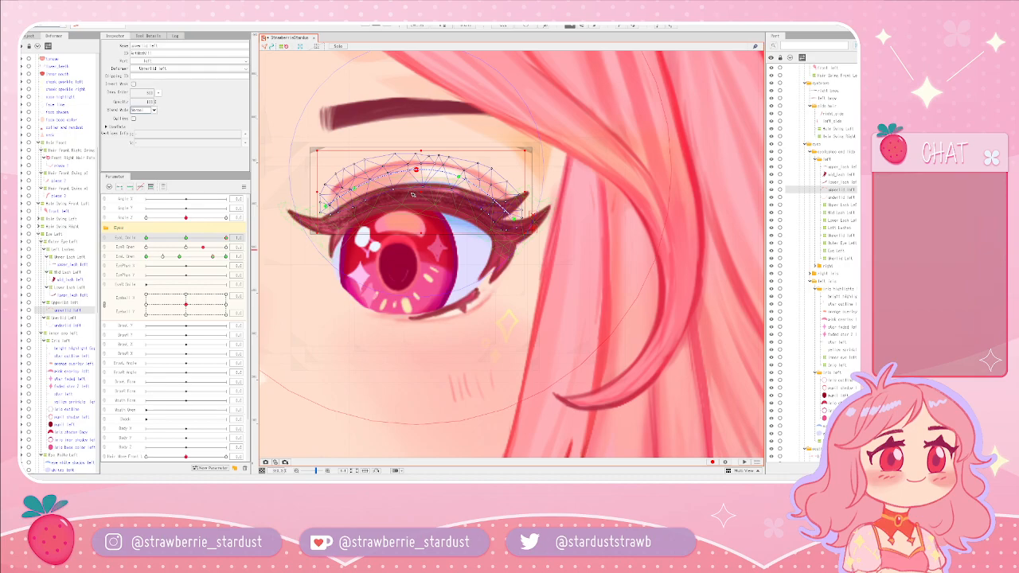
scroll(62, 404, down, 3)
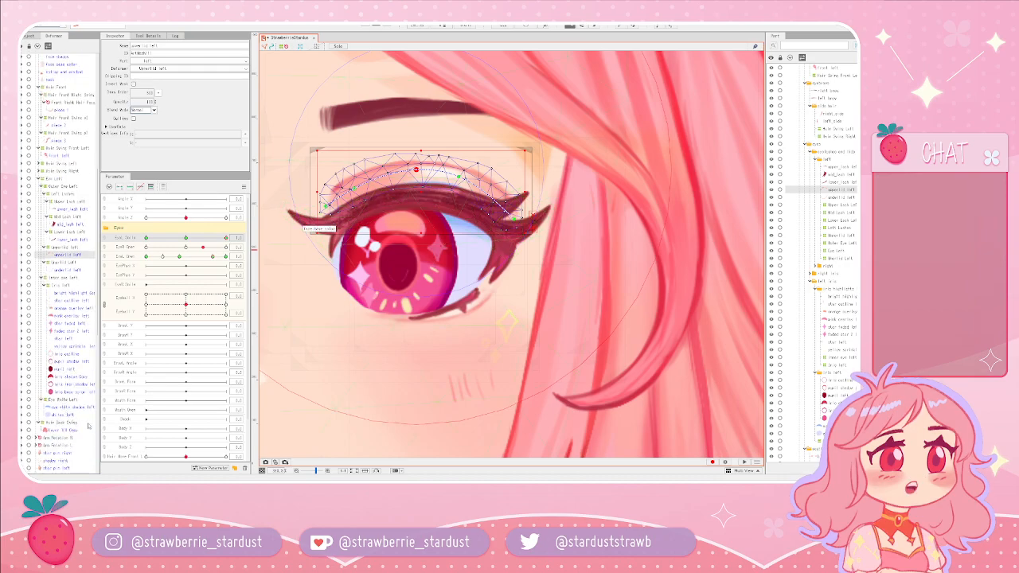
scroll(335, 250, up, 2)
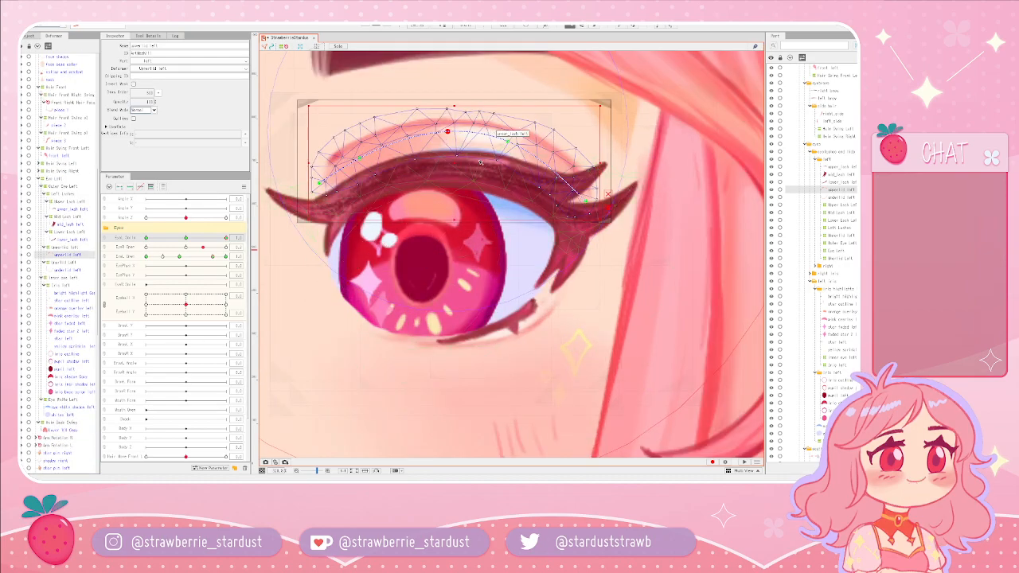
drag(457, 136, 465, 144)
key(ctrl+z)
- Try to shift the left upper lash's middle path point outward at the full smile key
click(428, 171)
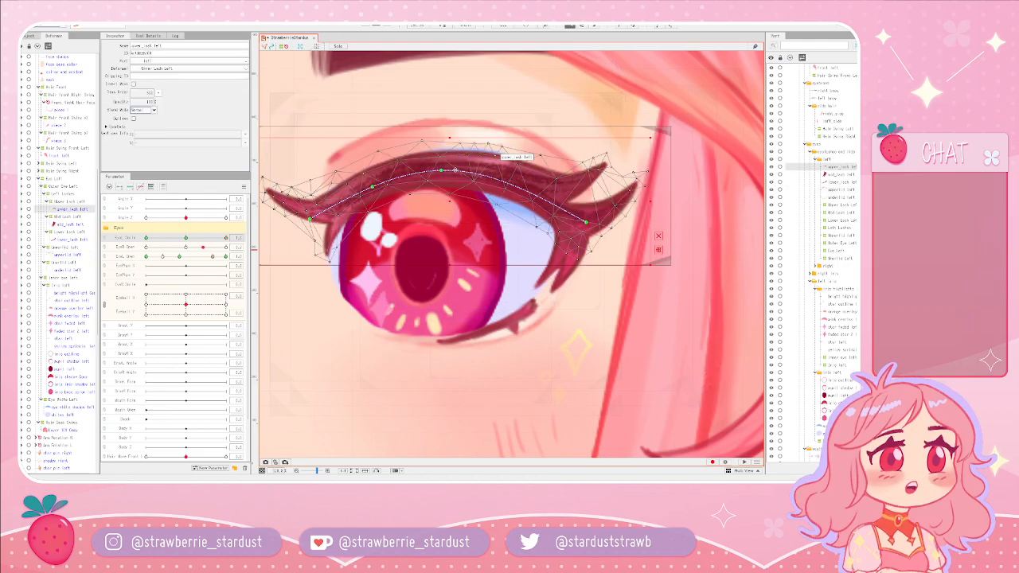
drag(443, 169, 454, 170)
key(ctrl+z)
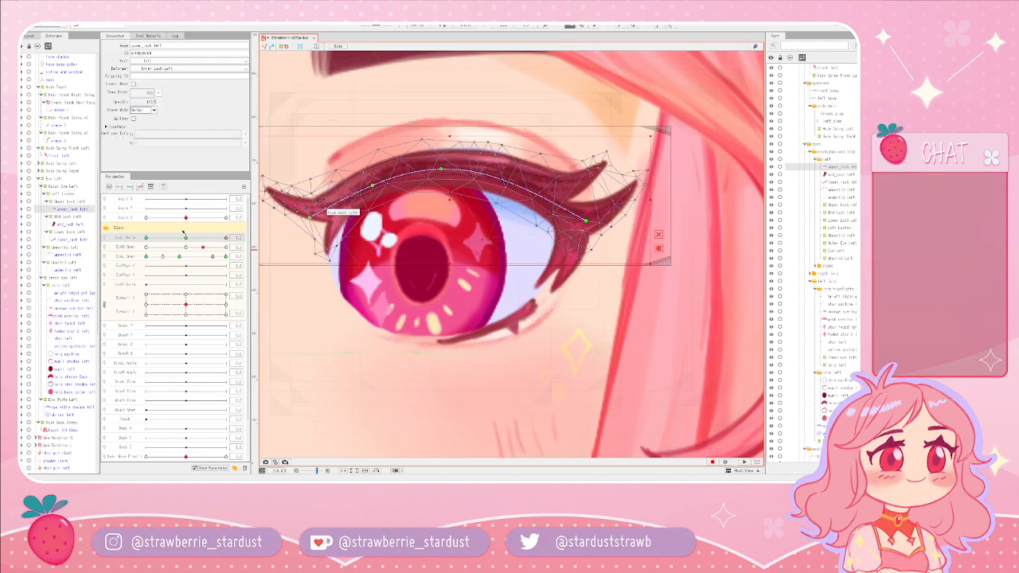
- Compare the open left eye at the middle and full smile keys and open the left iris base color's mesh for editing
drag(226, 238, 186, 241)
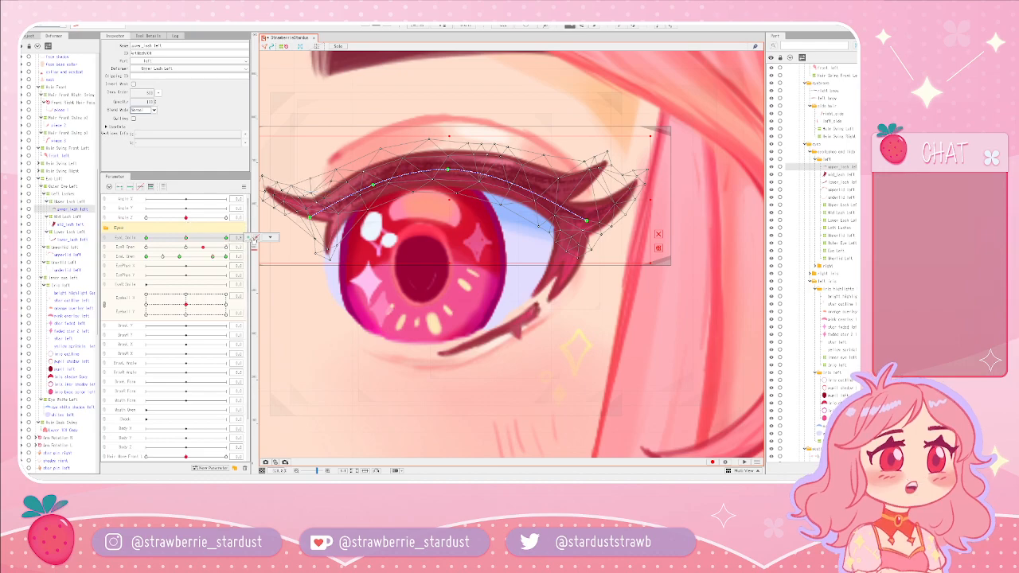
click(186, 238)
drag(185, 238, 237, 238)
click(384, 318)
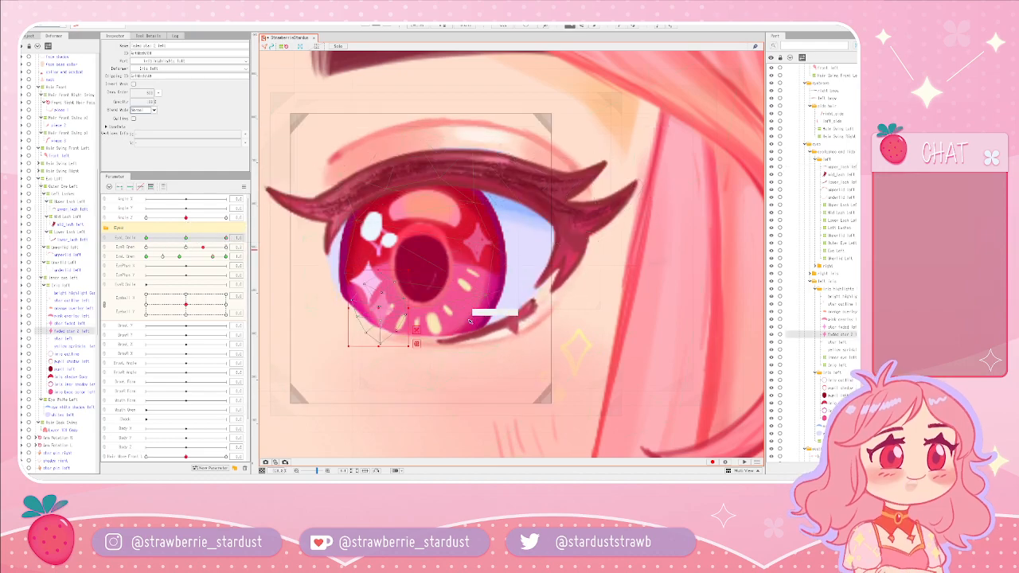
click(449, 316)
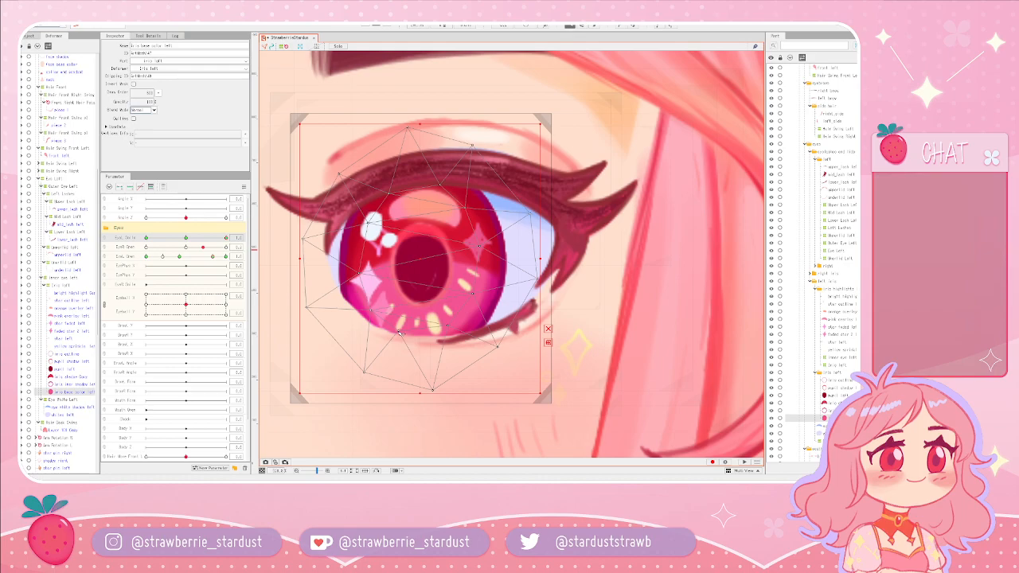
click(436, 30)
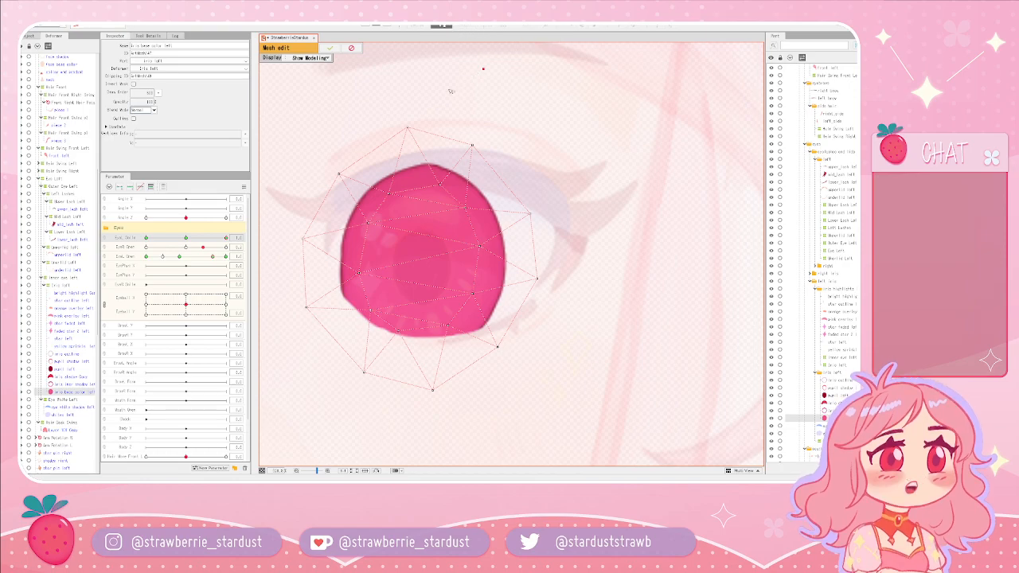
- Leave mesh editing and regenerate the left iris base color's mesh with the automatic generator's Deformation (Heavy) preset
click(441, 26)
click(467, 27)
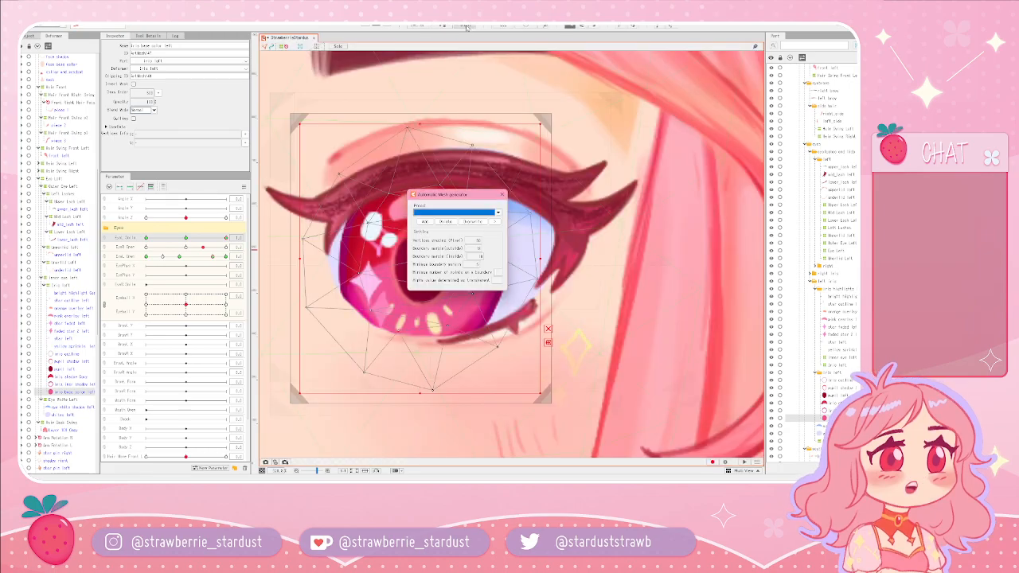
click(499, 213)
click(451, 230)
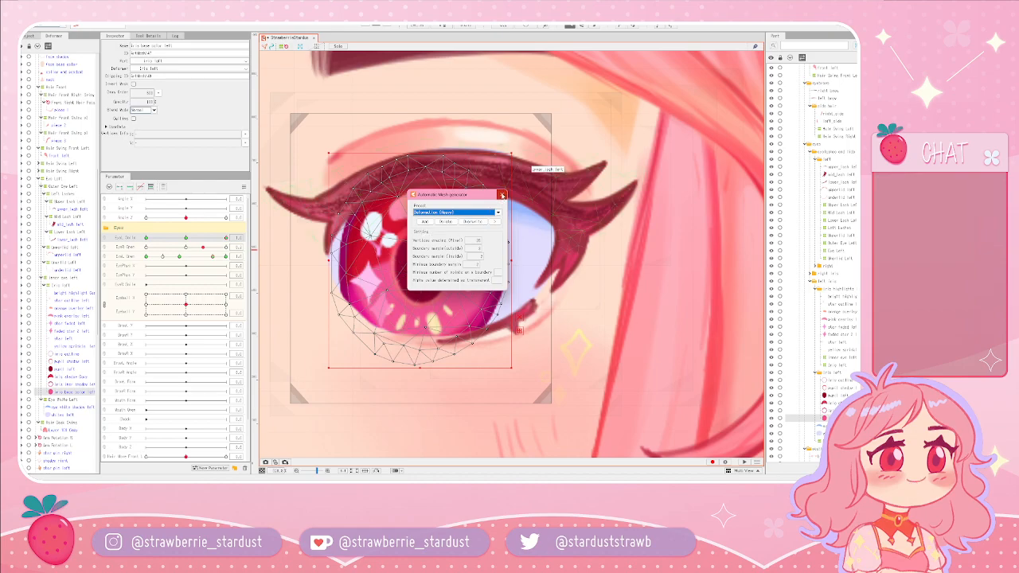
click(501, 195)
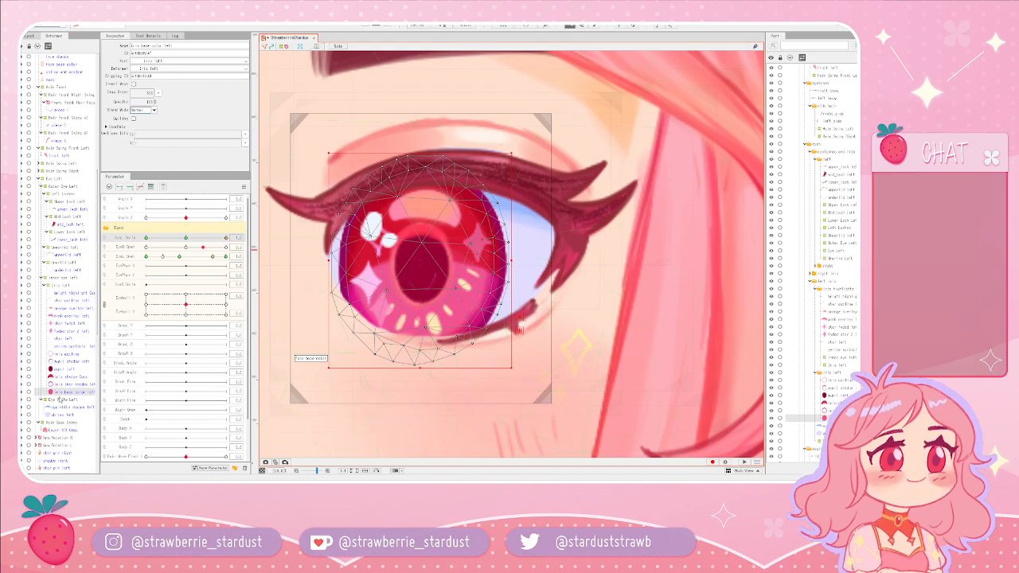
- Set the left iris warp deformer's Bezier divisions to 3 by 3 and undo a trial move of a control point
click(54, 285)
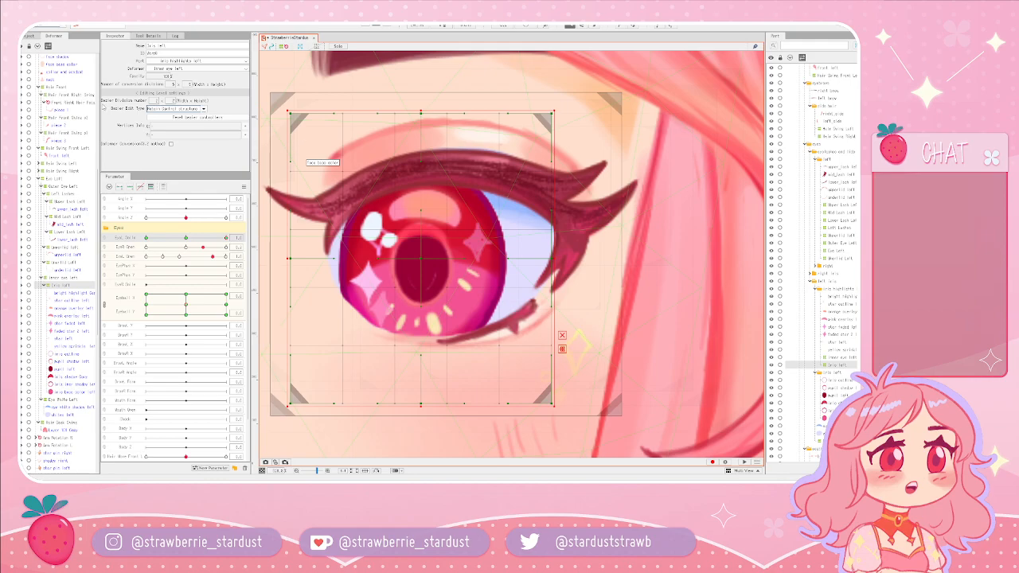
text(3)
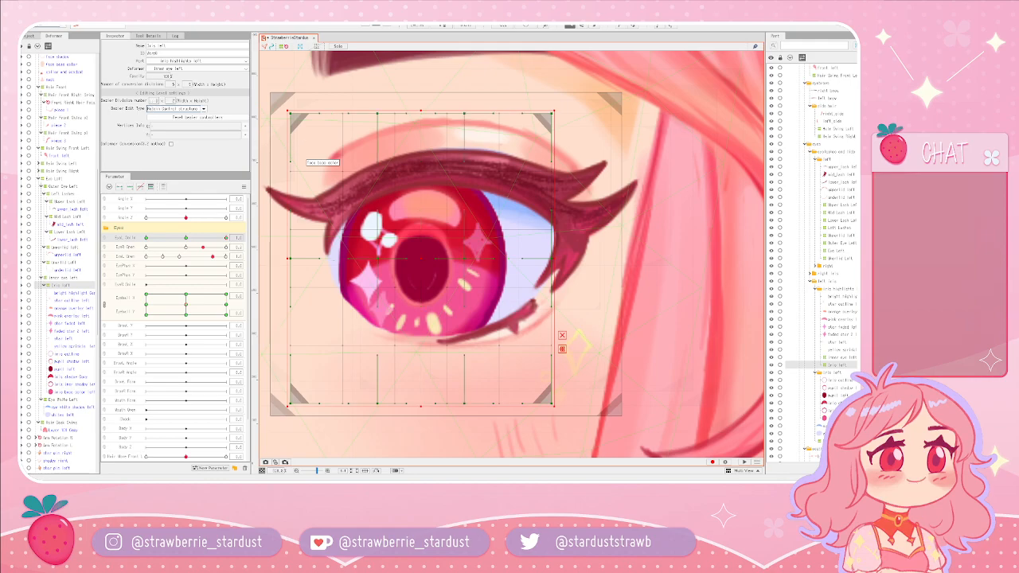
text(3)
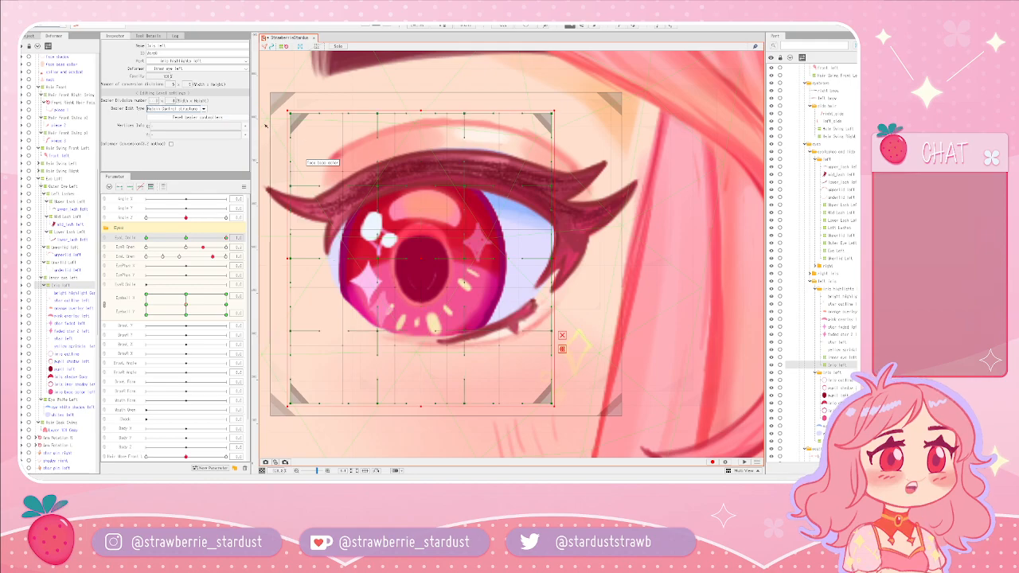
drag(320, 258, 325, 233)
key(ctrl+z)
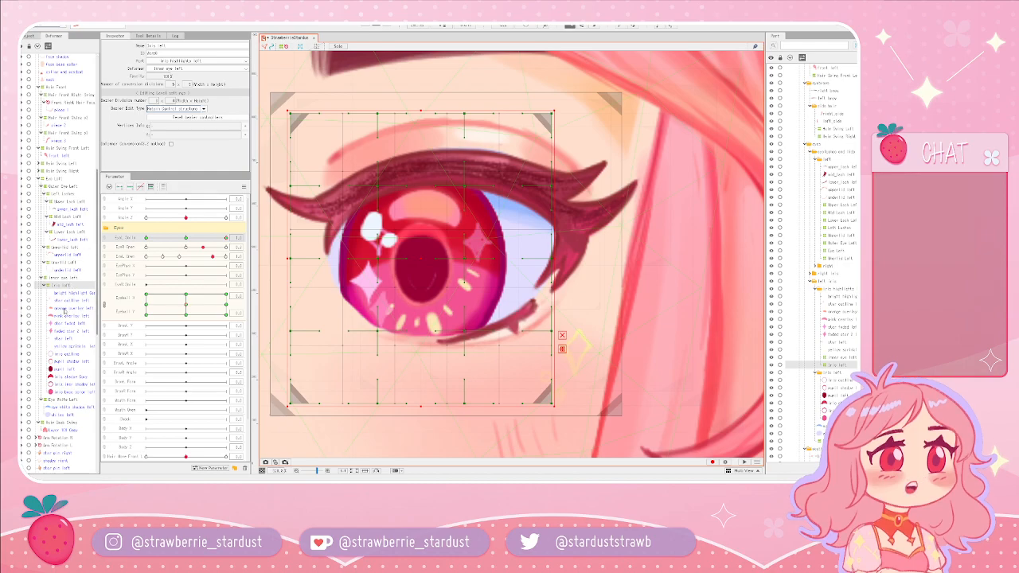
- Reshape the lower edge of the left eye white's mesh slightly at the full smile key
click(60, 398)
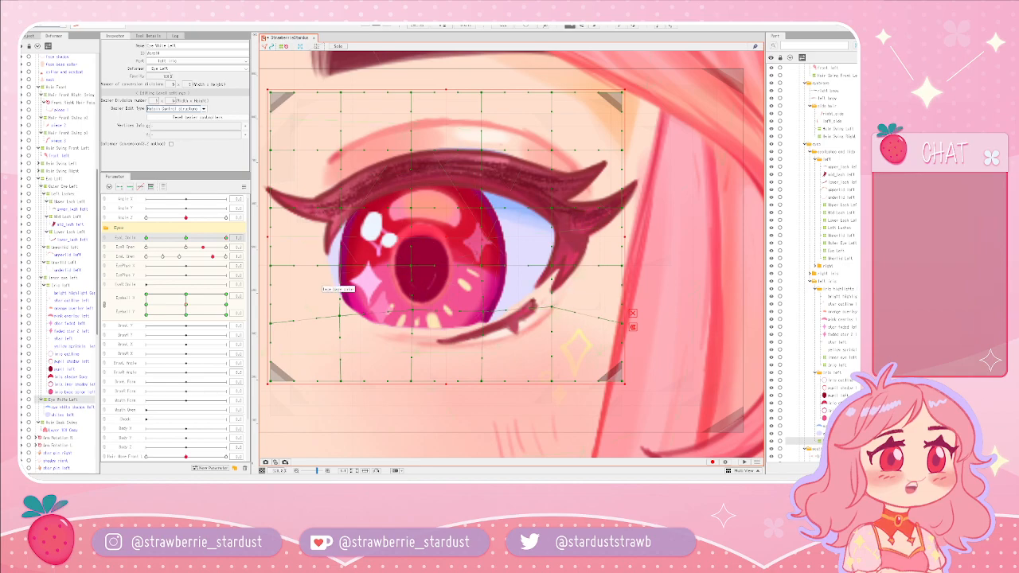
click(70, 408)
click(372, 331)
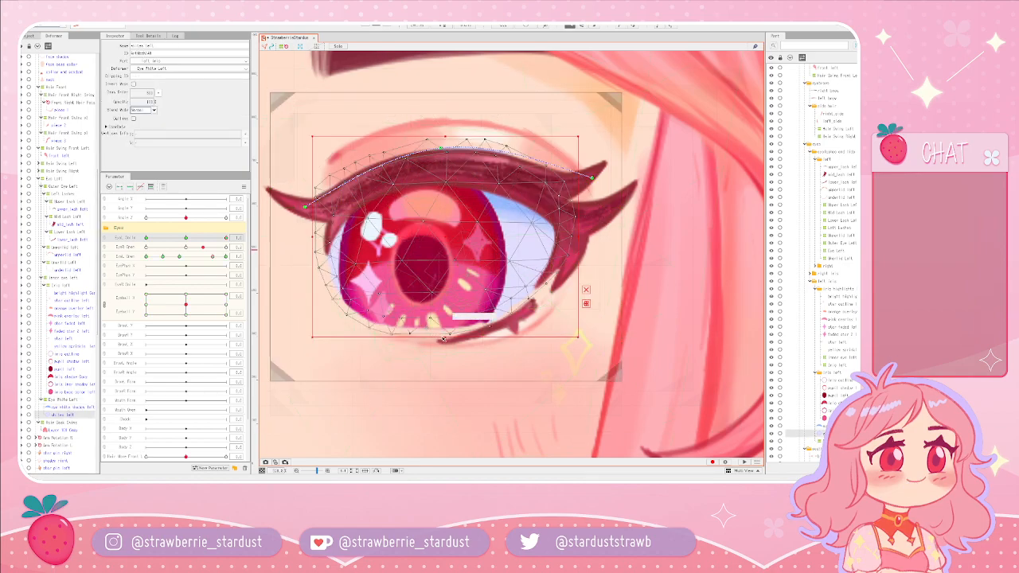
scroll(443, 338, up, 3)
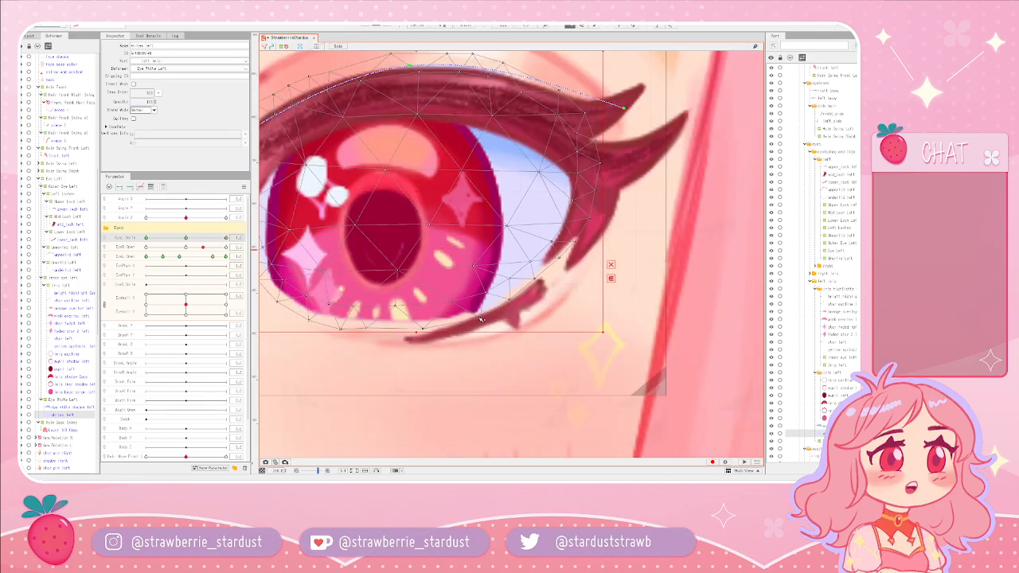
drag(342, 329, 370, 332)
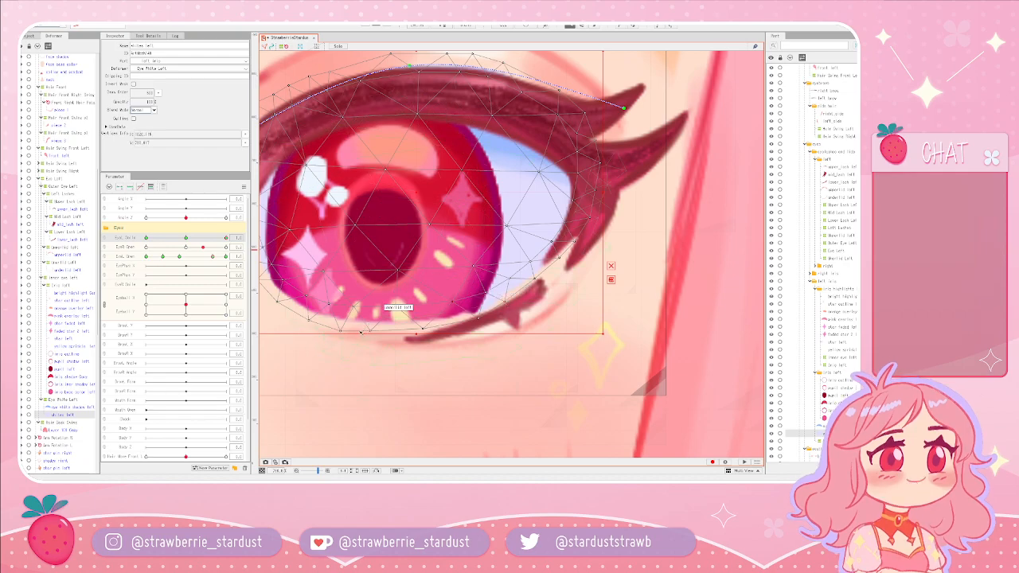
drag(306, 300, 402, 310)
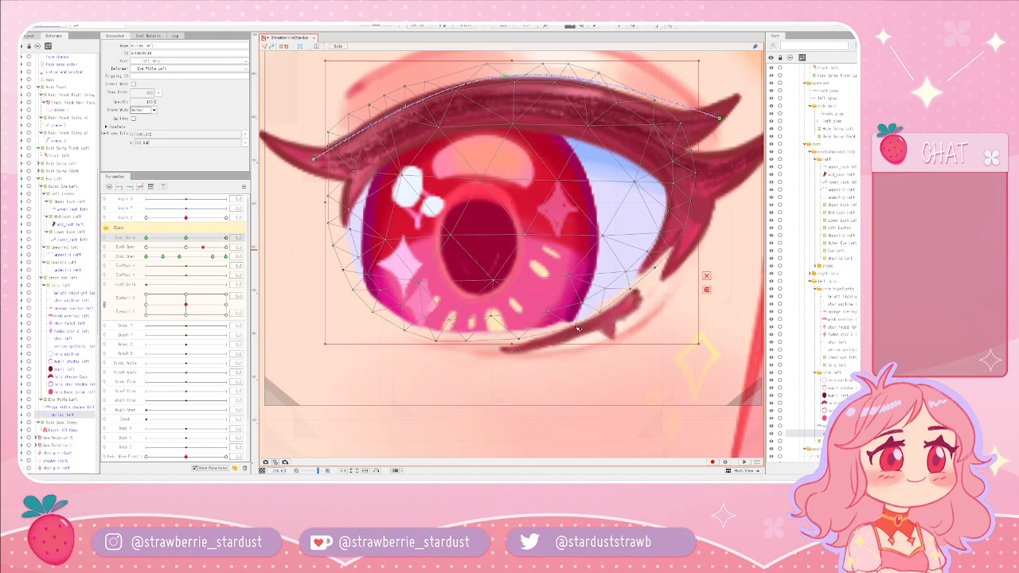
scroll(460, 327, down, 5)
click(470, 330)
drag(471, 328, 547, 312)
scroll(547, 312, down, 3)
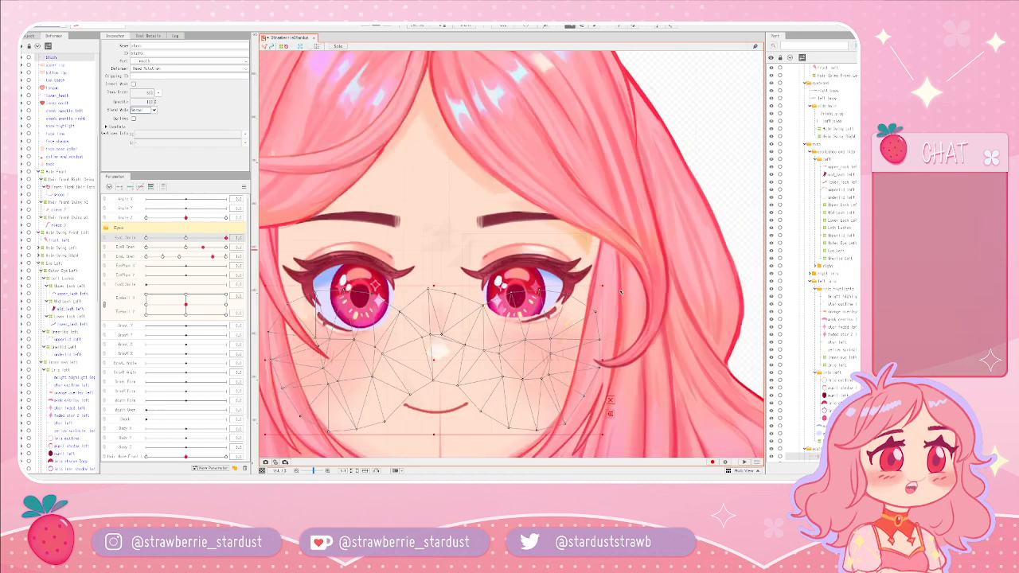
- Raise the middle and inner path points of the left lower lash at the full smile key
key(Escape)
scroll(579, 313, up, 6)
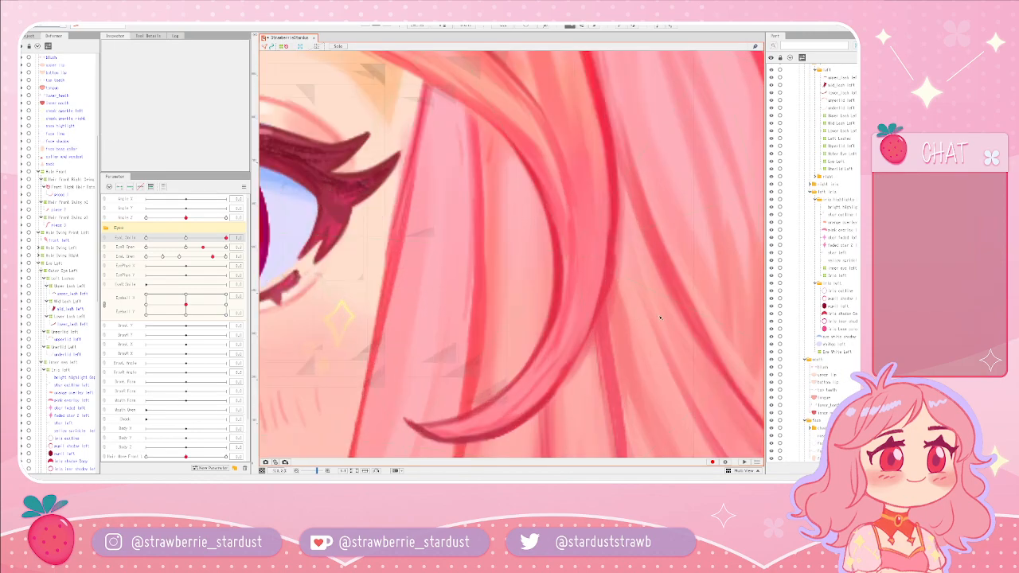
click(526, 297)
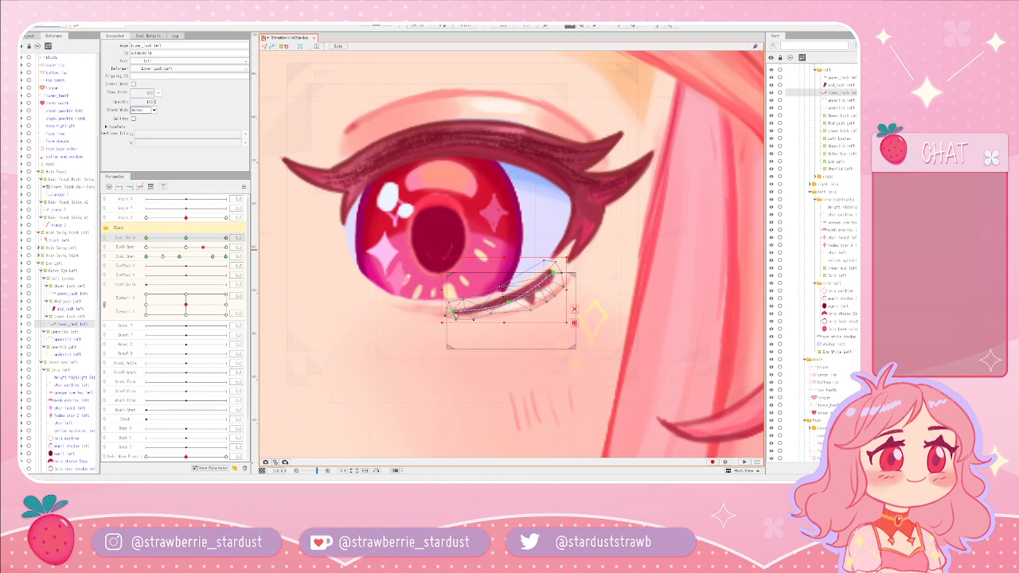
key(p)
drag(509, 303, 508, 284)
mouse_move(457, 304)
mouse_down()
mouse_move(445, 297)
mouse_move(455, 299)
mouse_up()
- Raise the left lower lid's middle and inner path points slightly at the full smile key
click(458, 314)
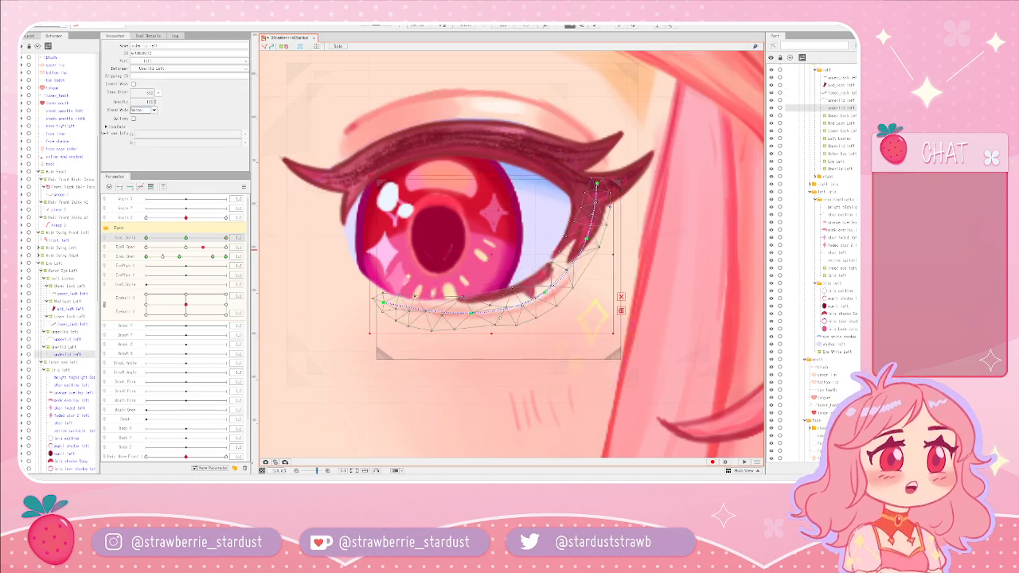
drag(473, 313, 472, 311)
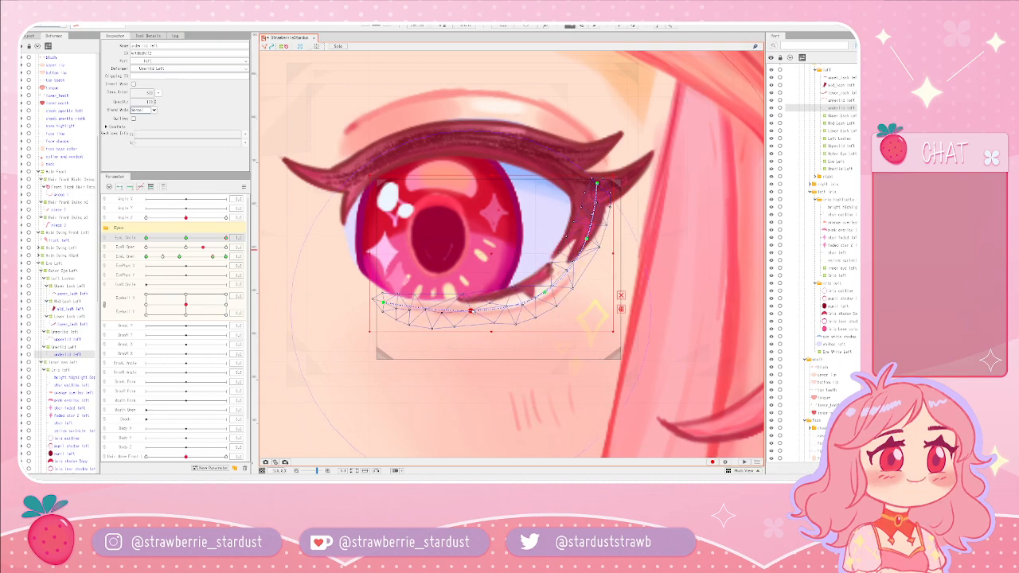
drag(384, 303, 382, 299)
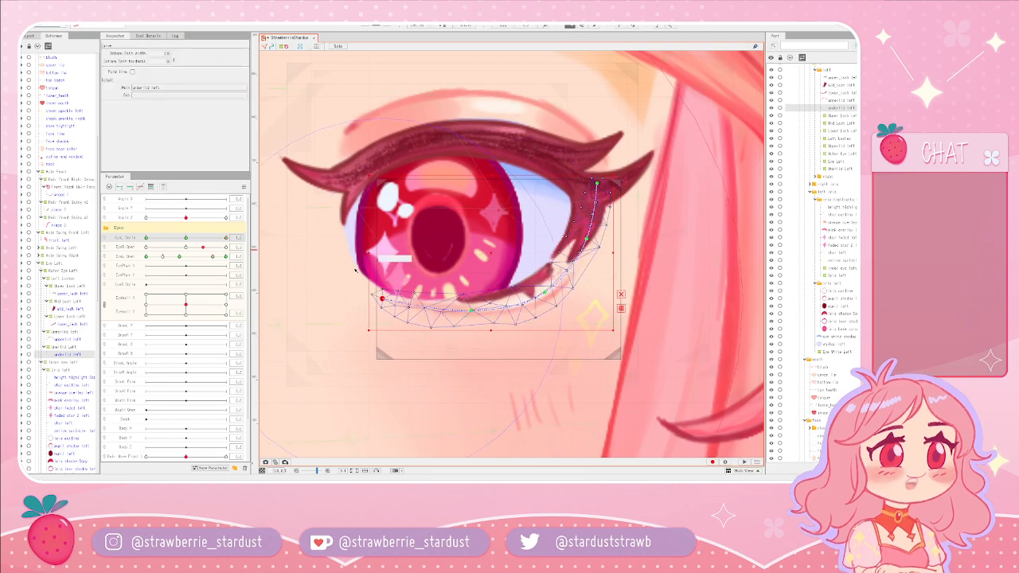
- Examine the left iris, pupil and eye white meshes to see how they meet the raised lower lid
click(442, 254)
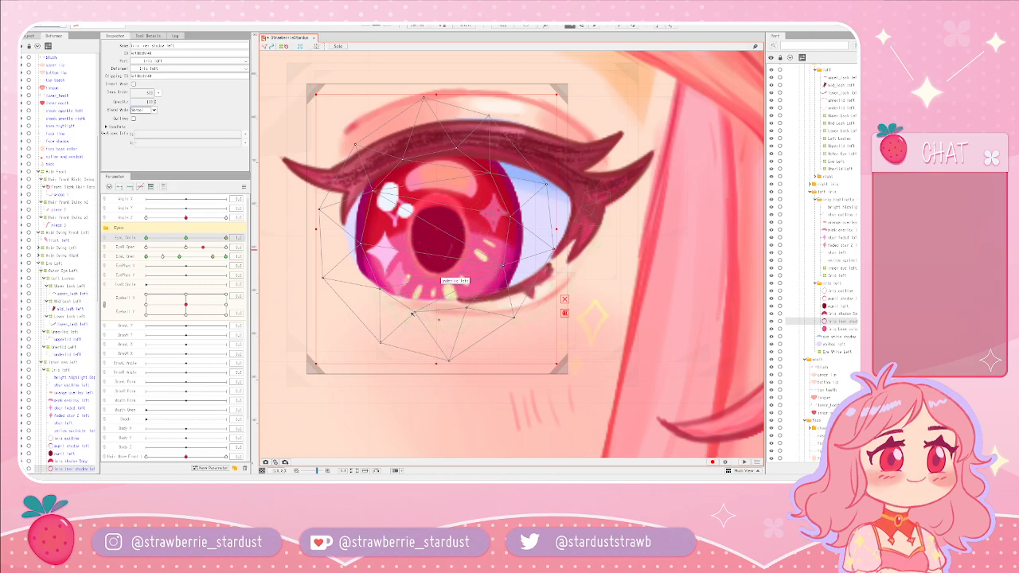
click(405, 253)
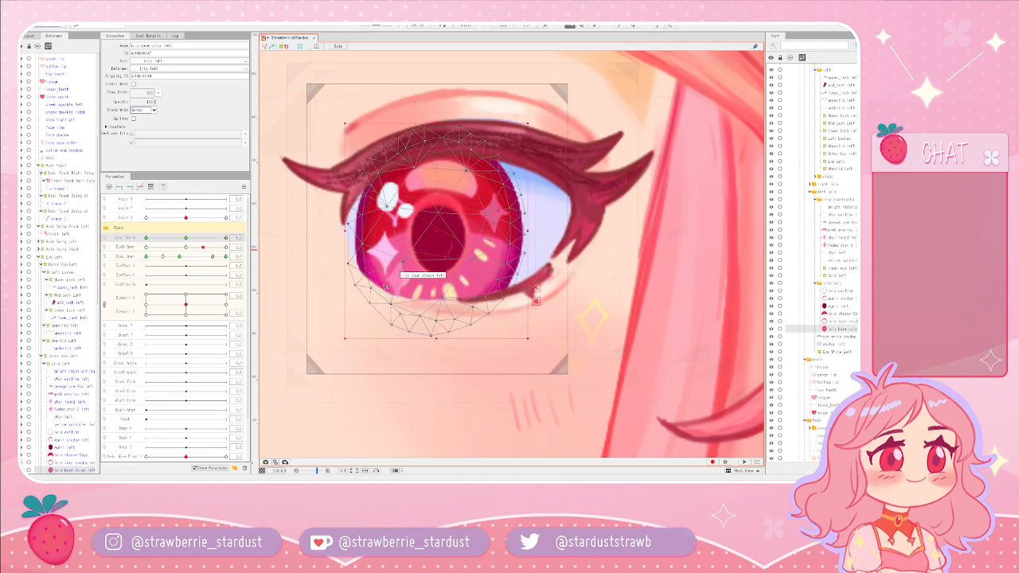
scroll(66, 402, down, 2)
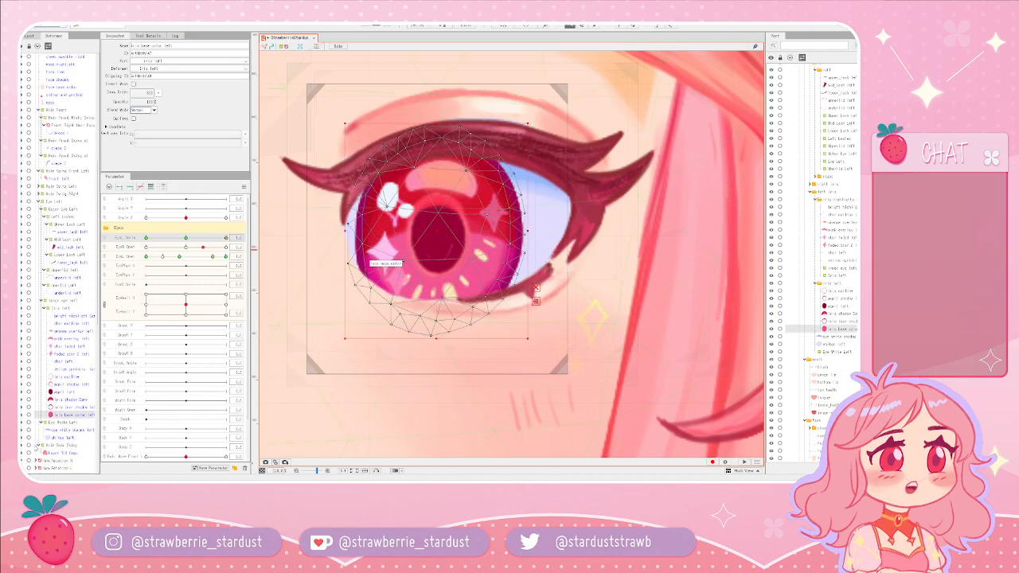
click(60, 437)
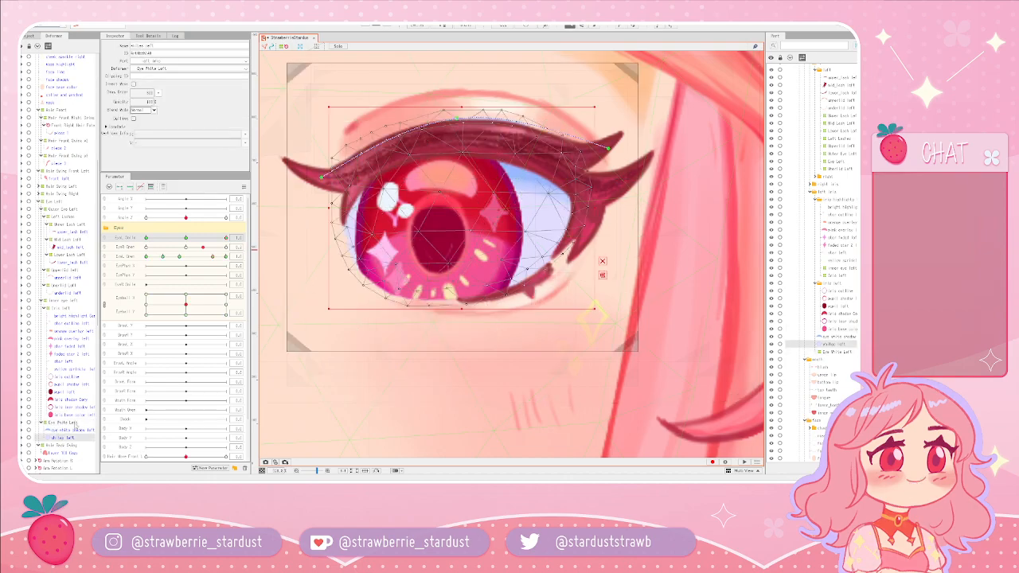
click(69, 422)
click(65, 431)
click(68, 424)
click(380, 269)
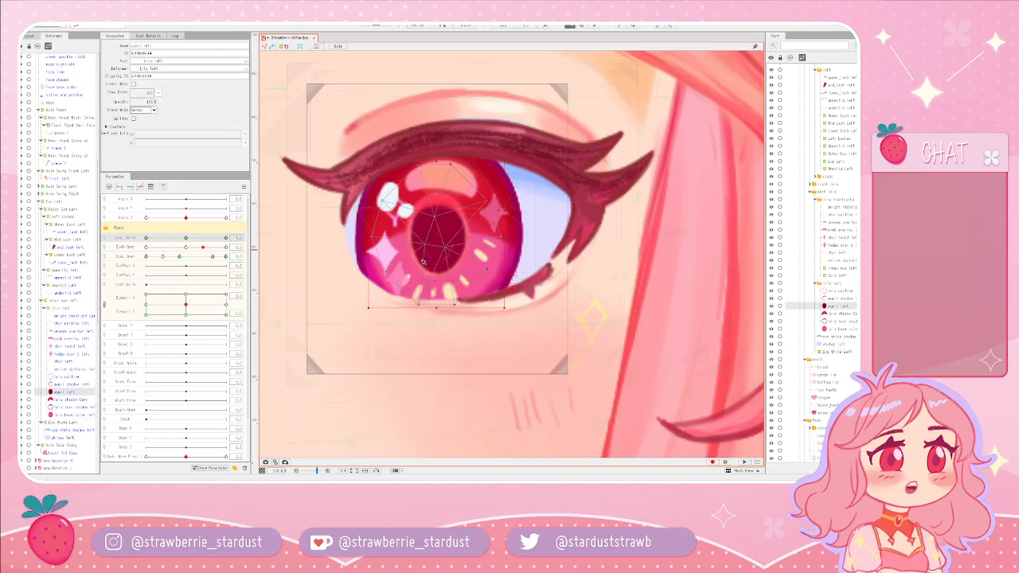
click(350, 252)
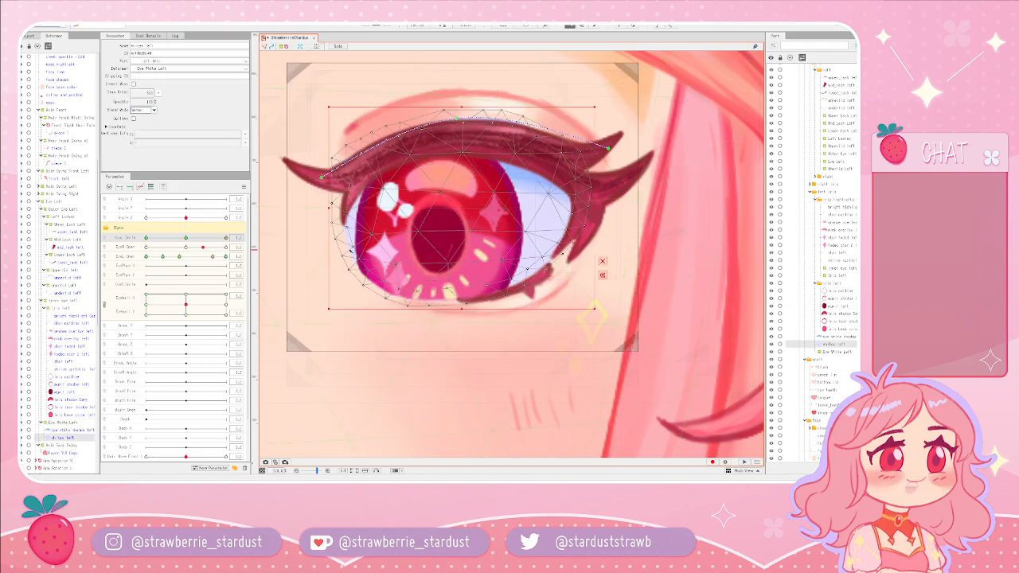
click(427, 244)
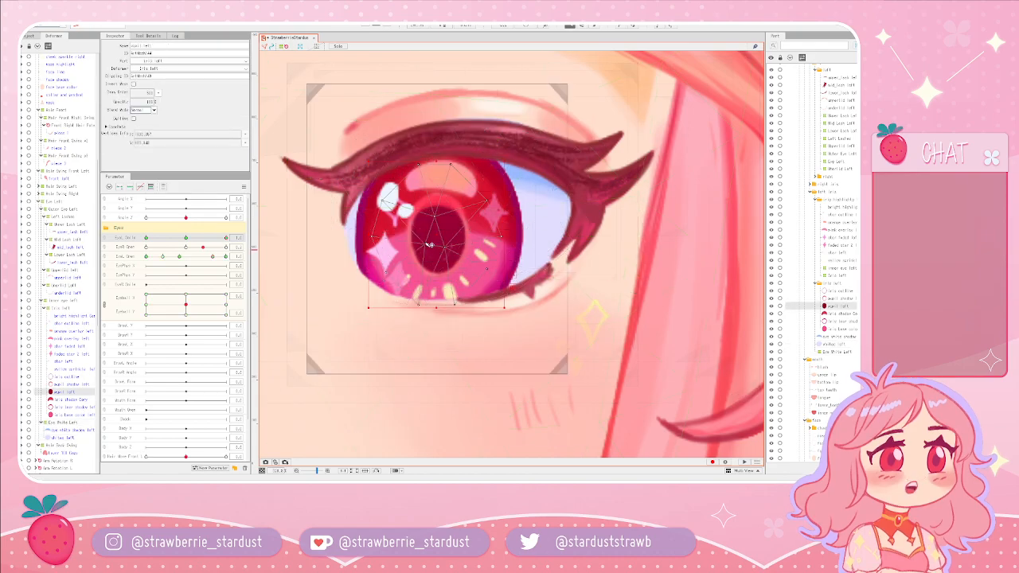
scroll(454, 236, up, 6)
scroll(454, 235, down, 7)
scroll(454, 237, up, 8)
scroll(455, 236, down, 5)
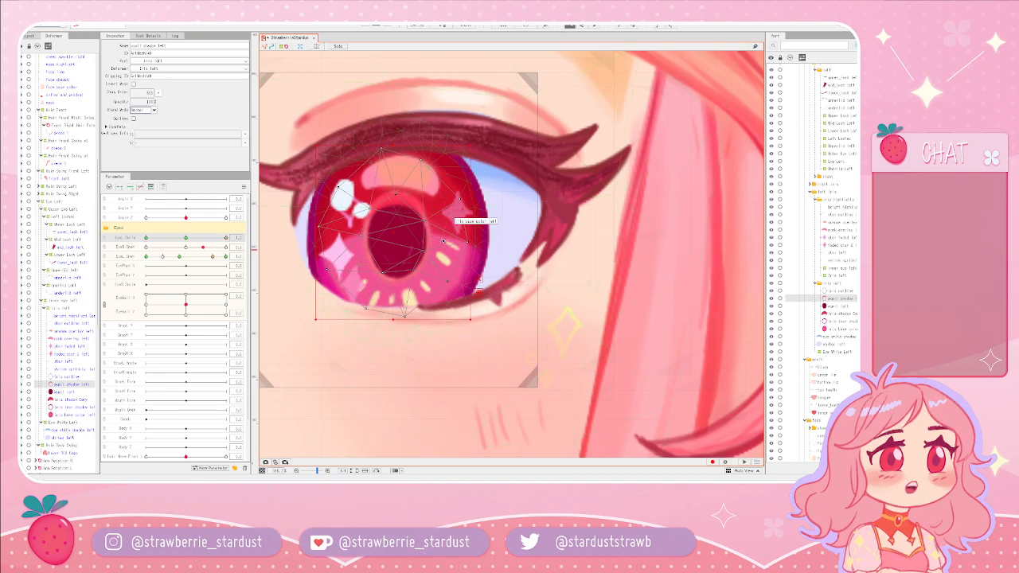
click(443, 241)
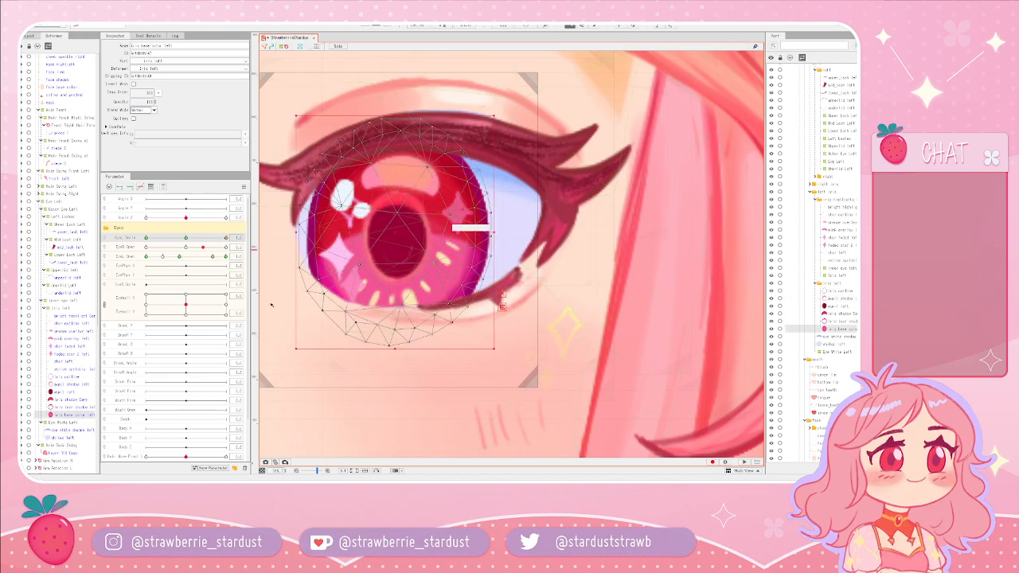
- Regenerate the left iris base shadow's mesh with the automatic generator's Deformation (Heavy) preset
click(71, 408)
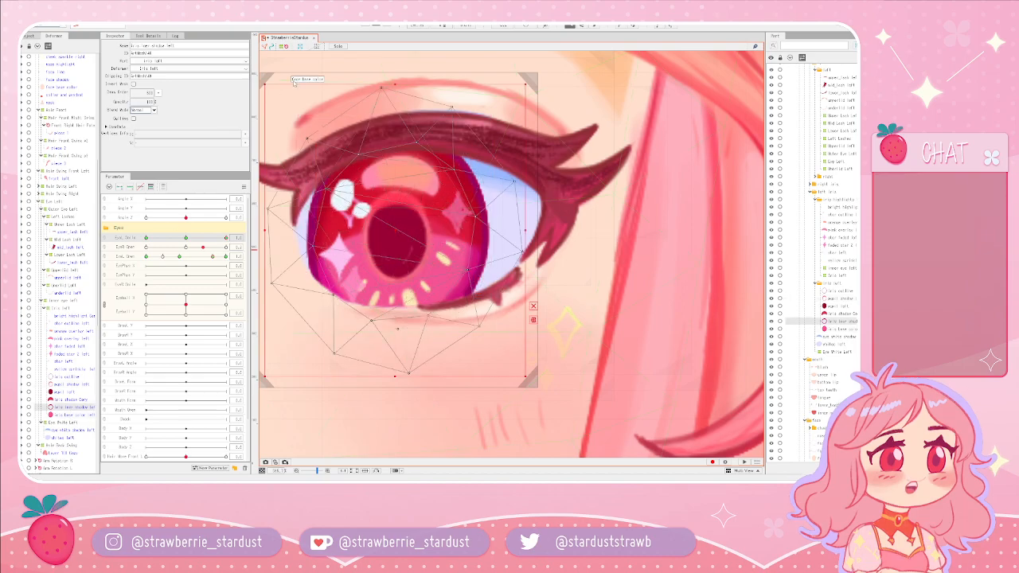
key(ctrl+shift+a)
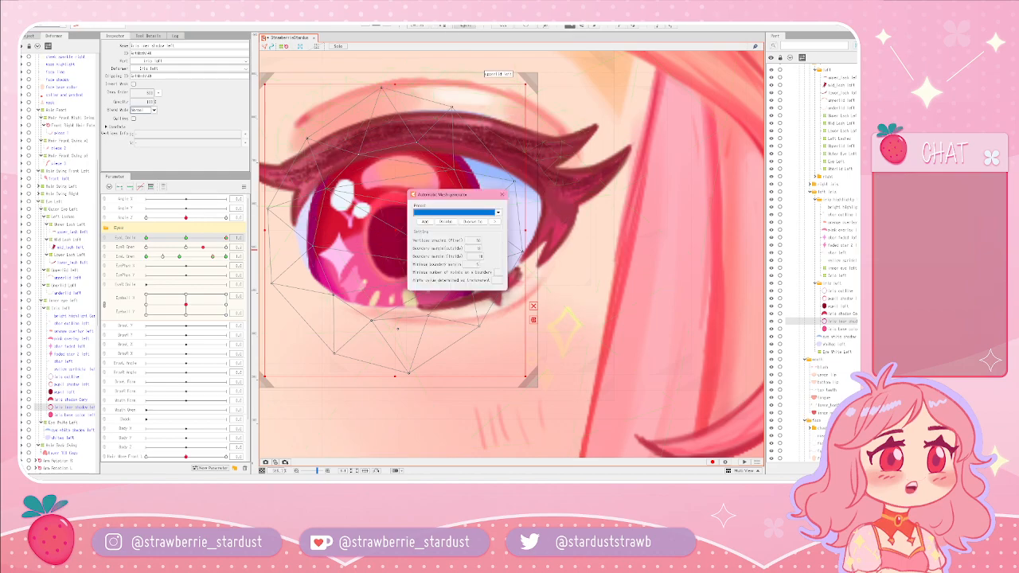
click(499, 213)
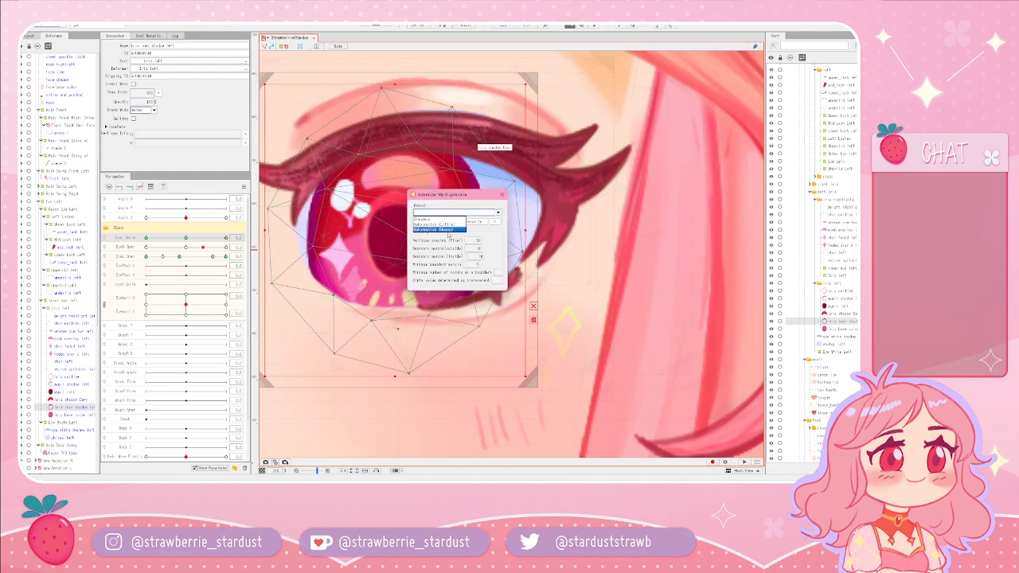
click(453, 232)
click(502, 195)
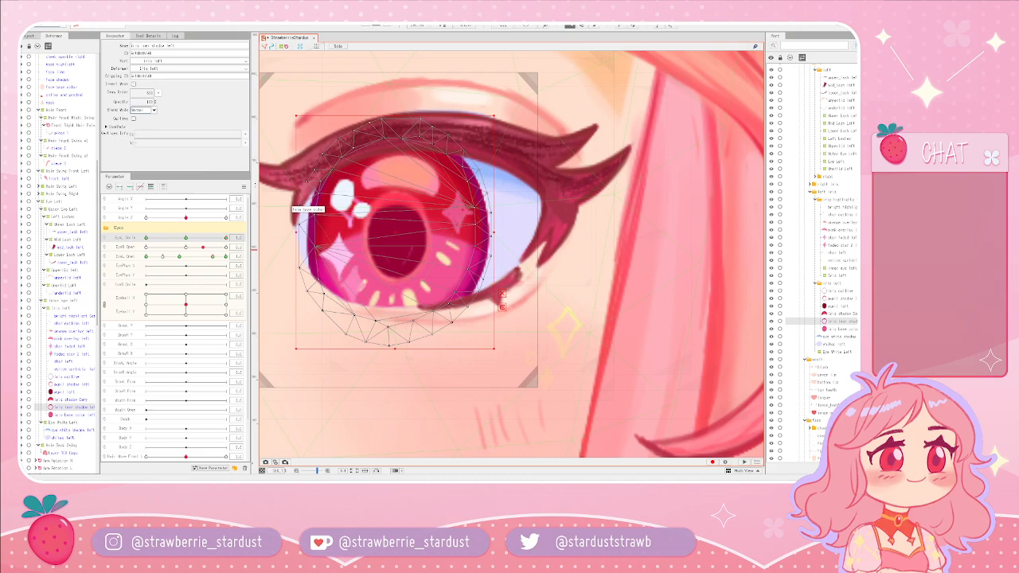
- Check the open left eye's full smile shape against the whole face and select the left eye white's mesh
click(60, 423)
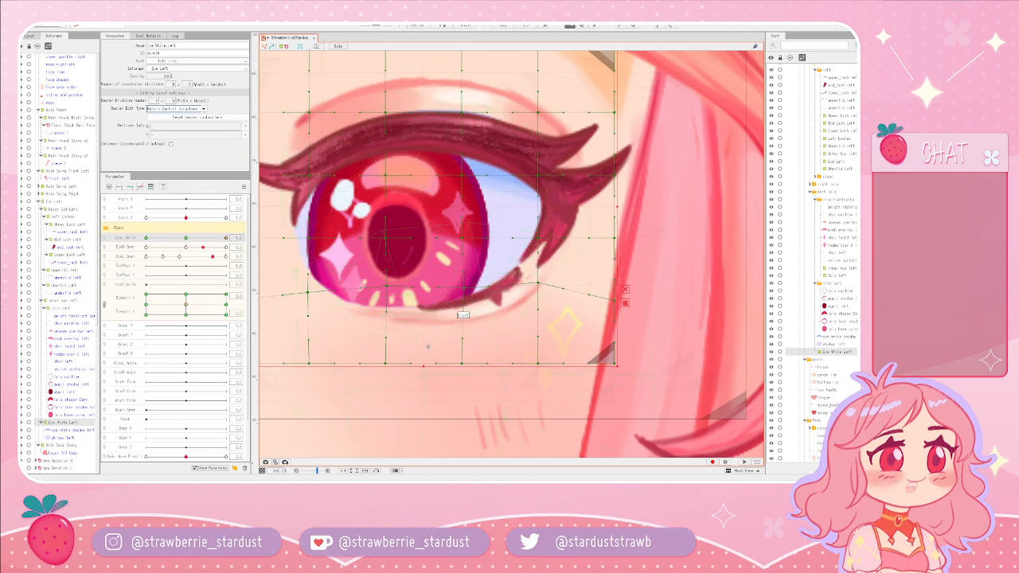
click(529, 308)
scroll(528, 308, down, 2)
scroll(529, 308, down, 5)
click(553, 288)
scroll(551, 285, up, 5)
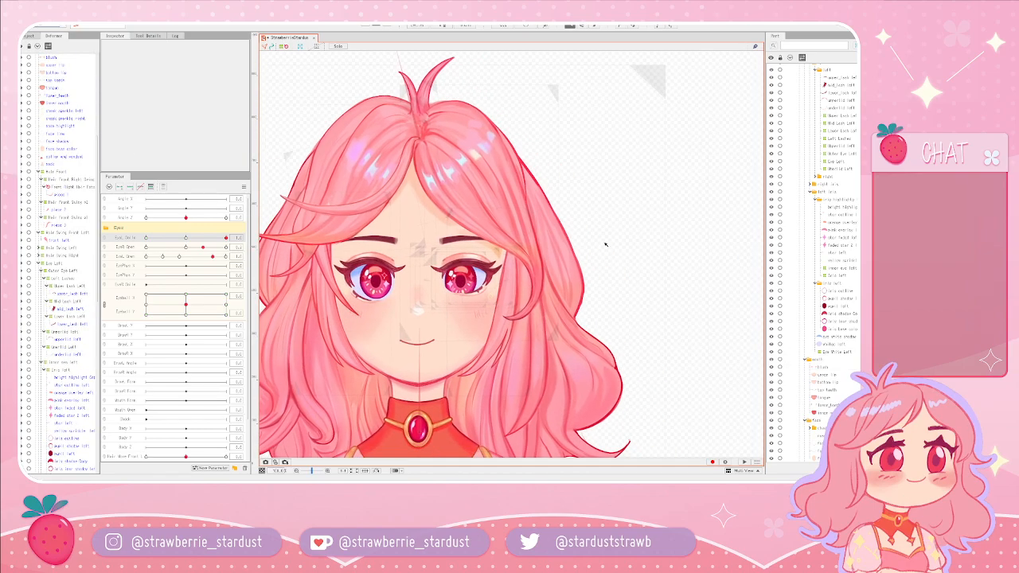
scroll(552, 283, down, 5)
scroll(517, 292, up, 5)
click(398, 290)
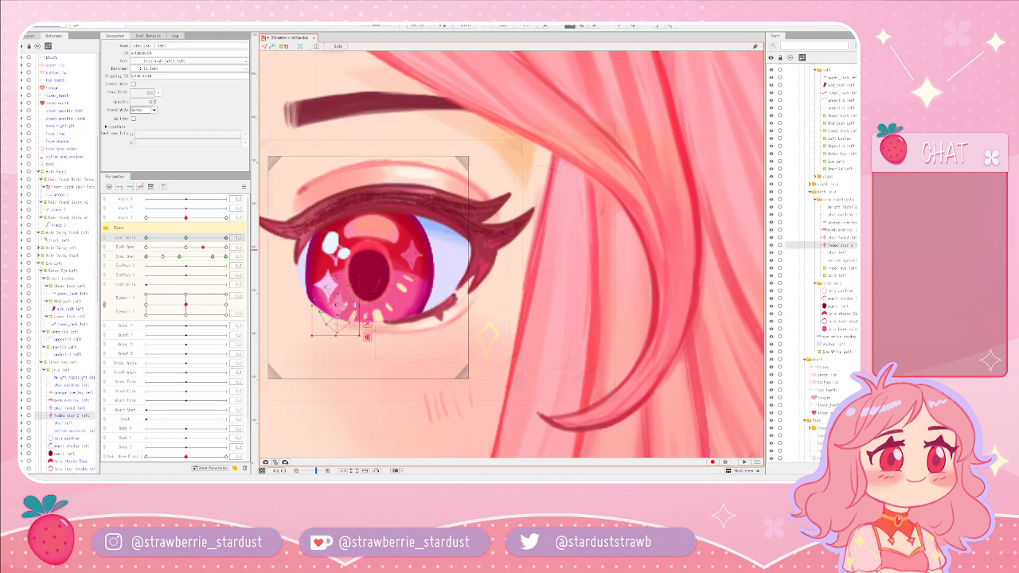
scroll(348, 295, up, 3)
click(584, 233)
drag(487, 279, 595, 264)
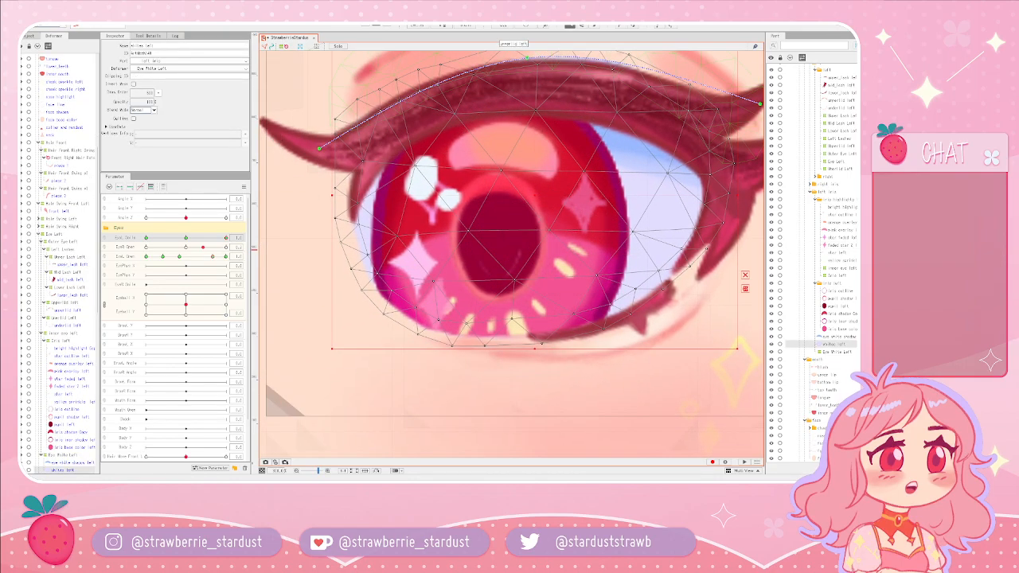
click(621, 26)
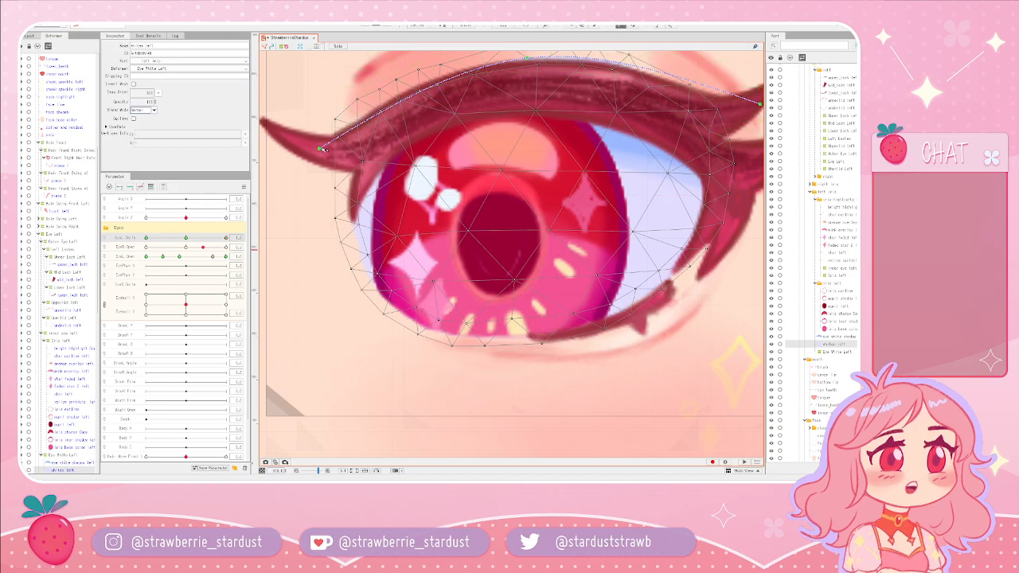
click(573, 26)
click(321, 150)
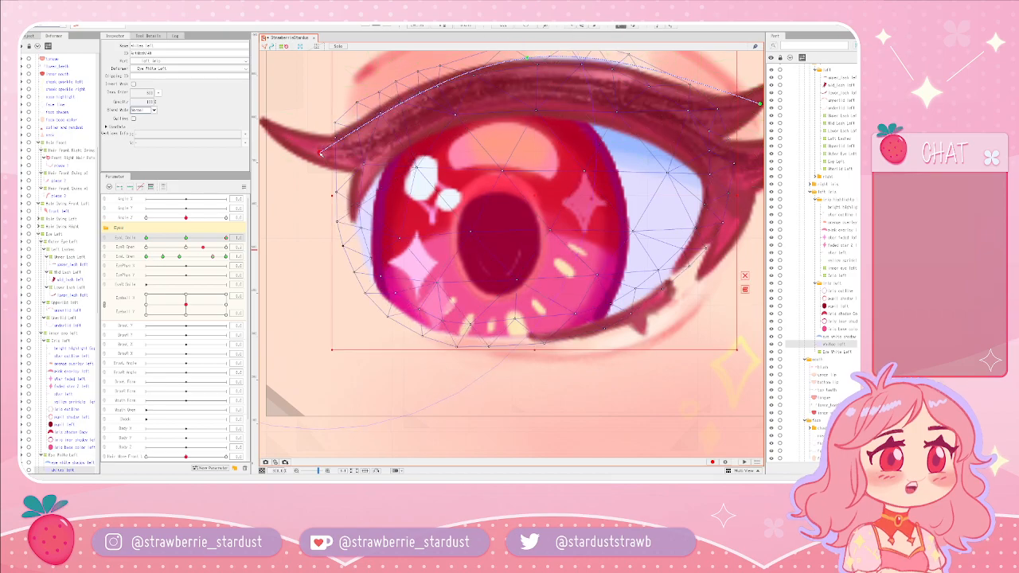
- Extend the left eye white's deform path from its inner end down around the inner corner toward the lower edge, keeping its points near the outline
click(621, 27)
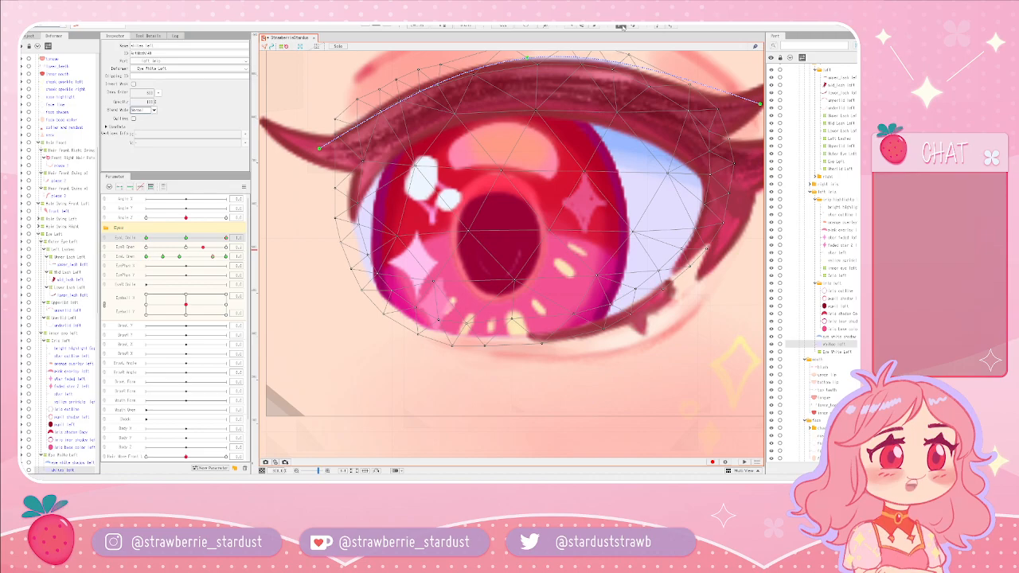
scroll(448, 161, down, 3)
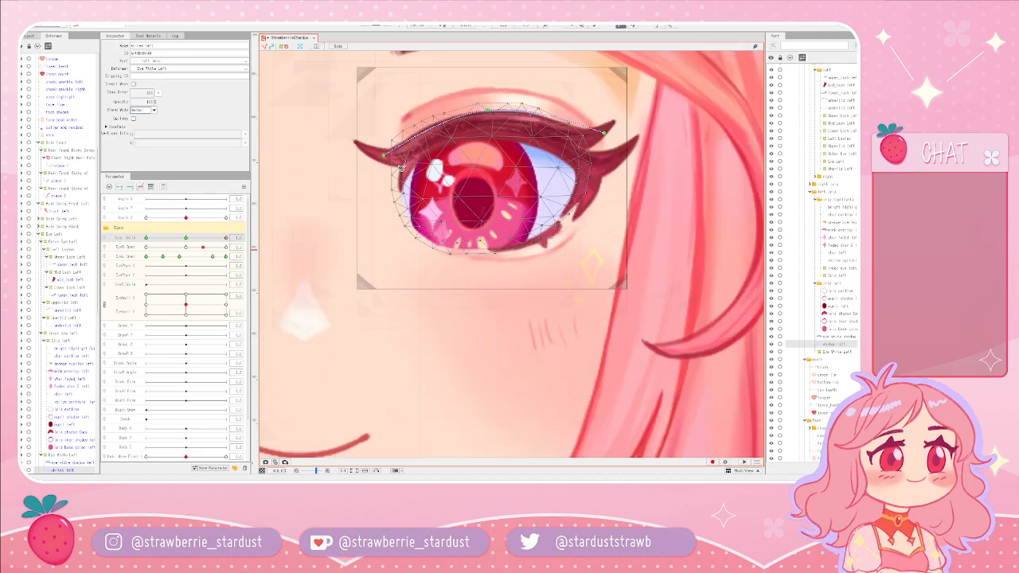
click(385, 155)
click(387, 181)
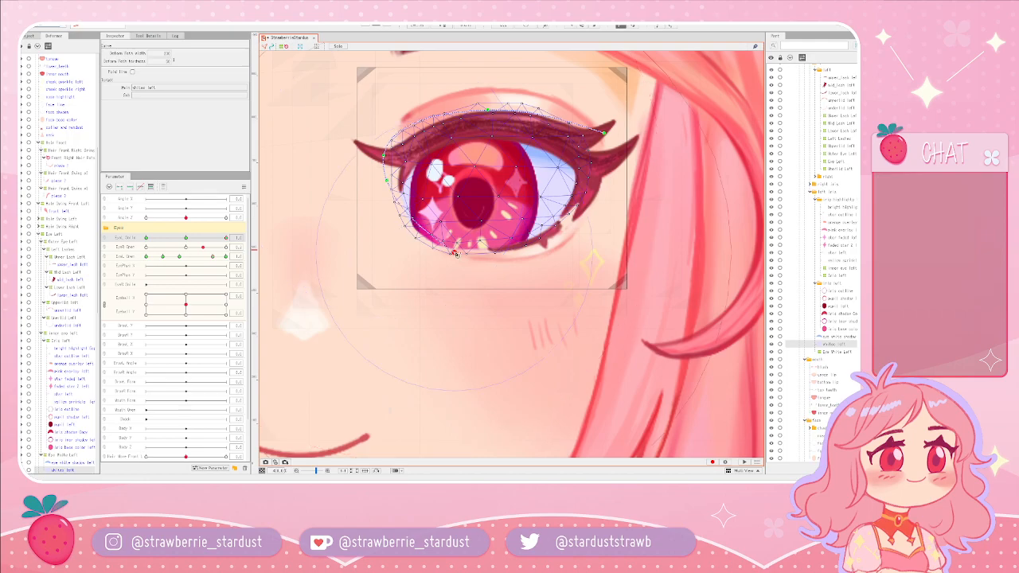
click(424, 240)
click(393, 201)
drag(384, 156, 404, 150)
drag(394, 202, 400, 205)
click(427, 242)
- Continue the deform path along the lower edge and up the outer side, closing it into a loop around the left eye white
click(608, 134)
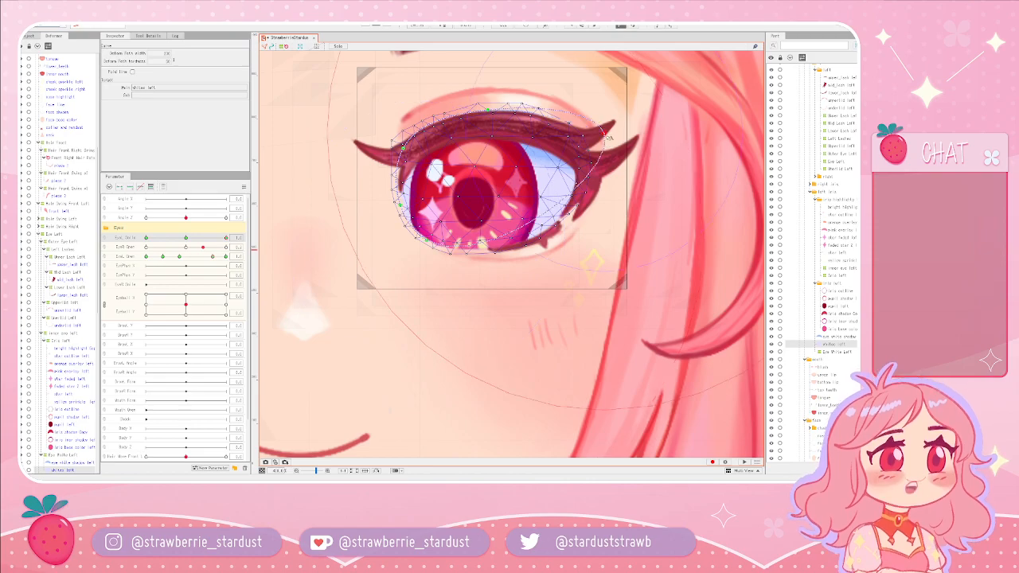
click(602, 223)
click(482, 246)
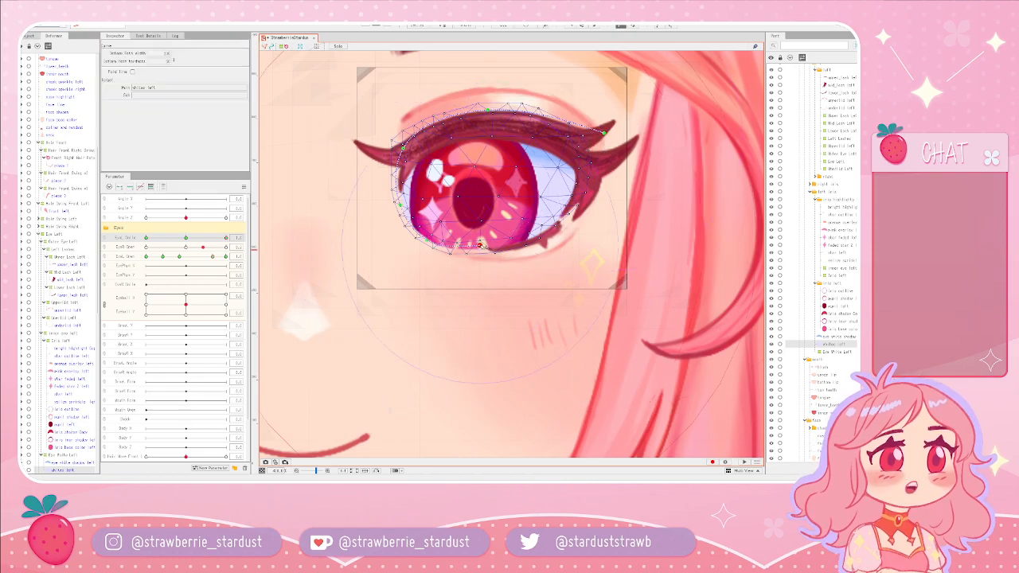
click(551, 224)
click(586, 173)
click(583, 150)
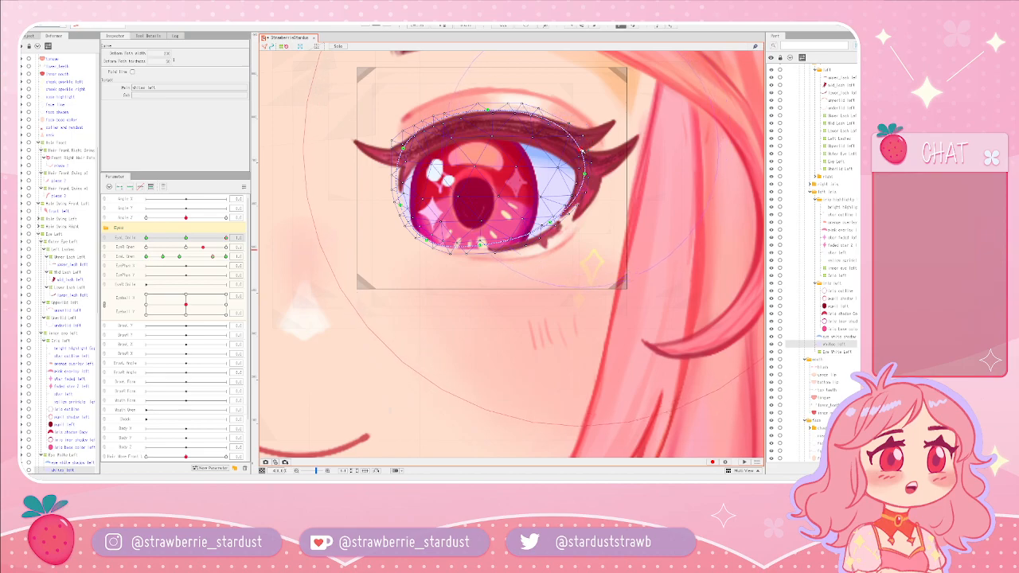
- Refine the closed path's inner, upper and lower outer points so the loop follows the left eye white's outline
click(404, 148)
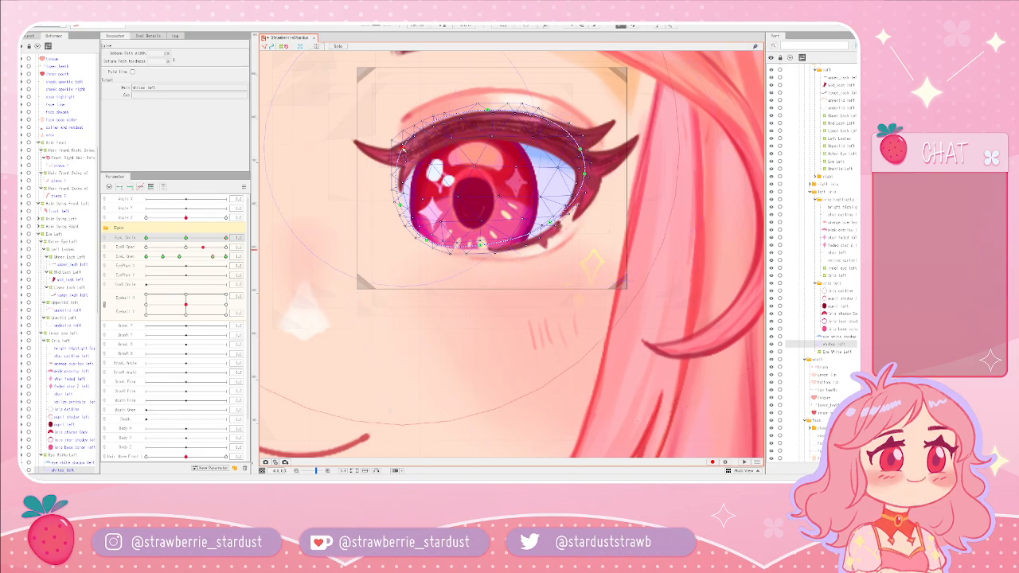
click(487, 109)
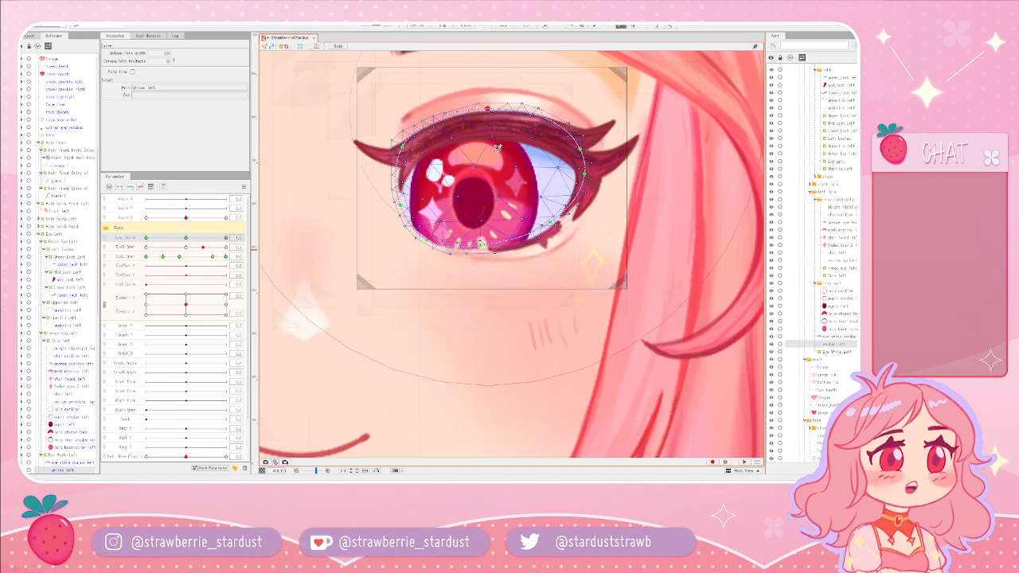
click(482, 247)
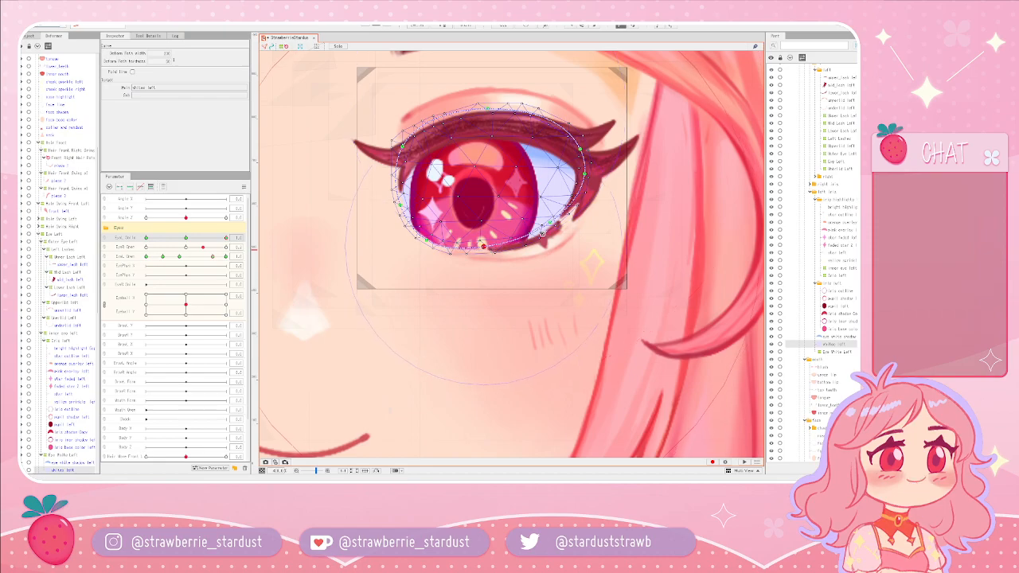
click(558, 227)
drag(552, 224, 565, 218)
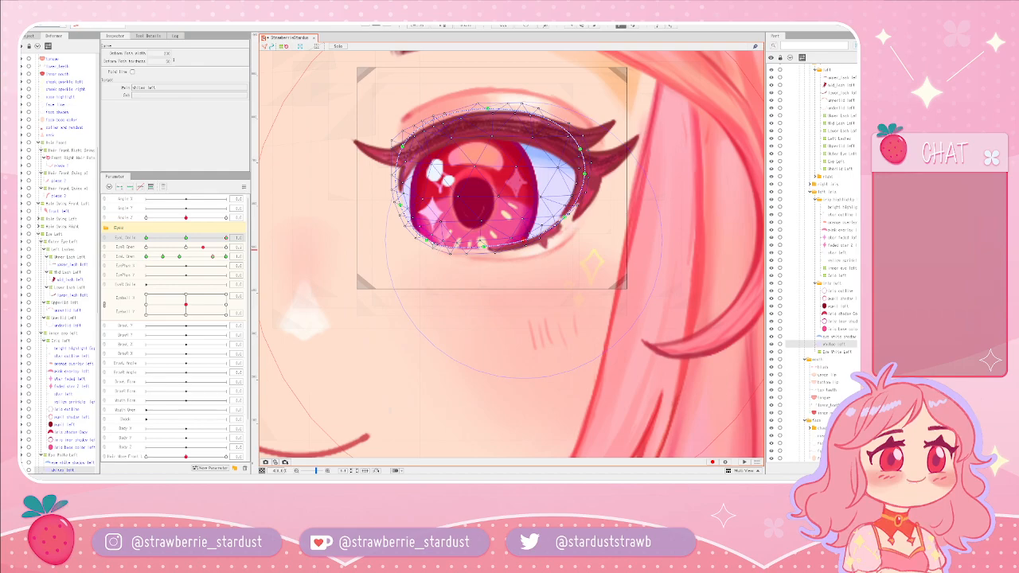
- Pull the left eye white's lower path points slightly inward and upward at the full smile key to fit the raised lower lid
click(570, 26)
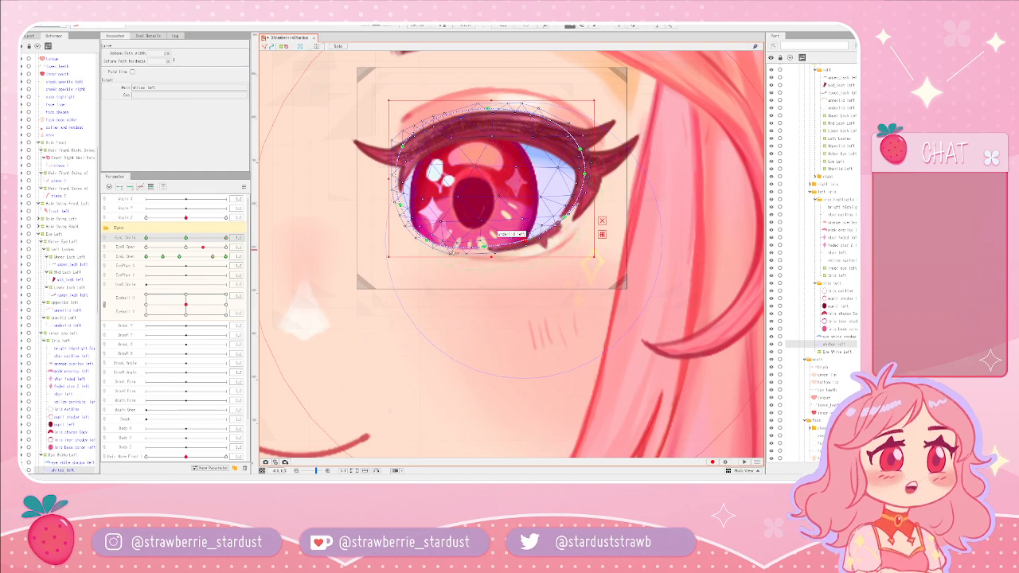
click(428, 234)
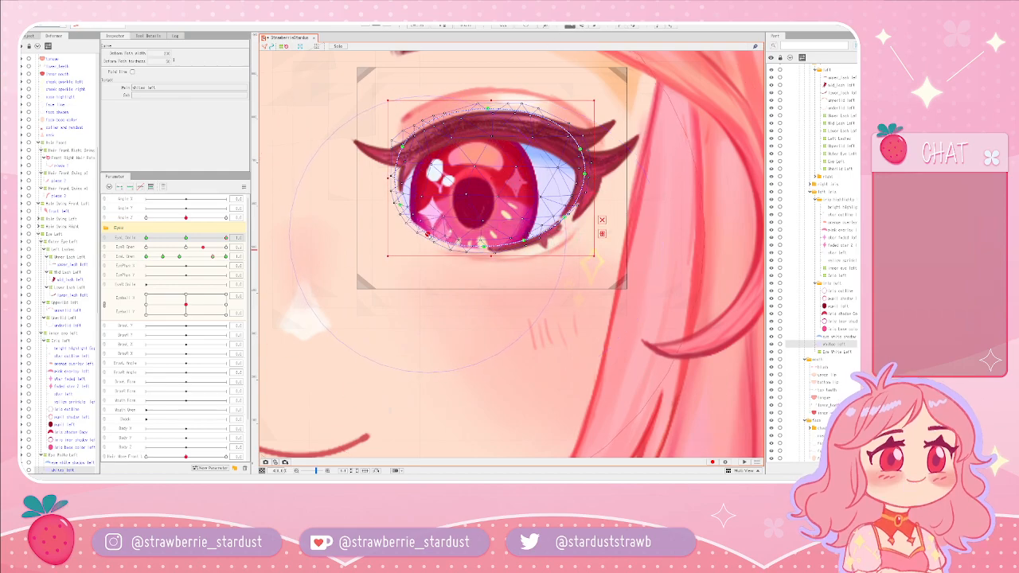
click(484, 243)
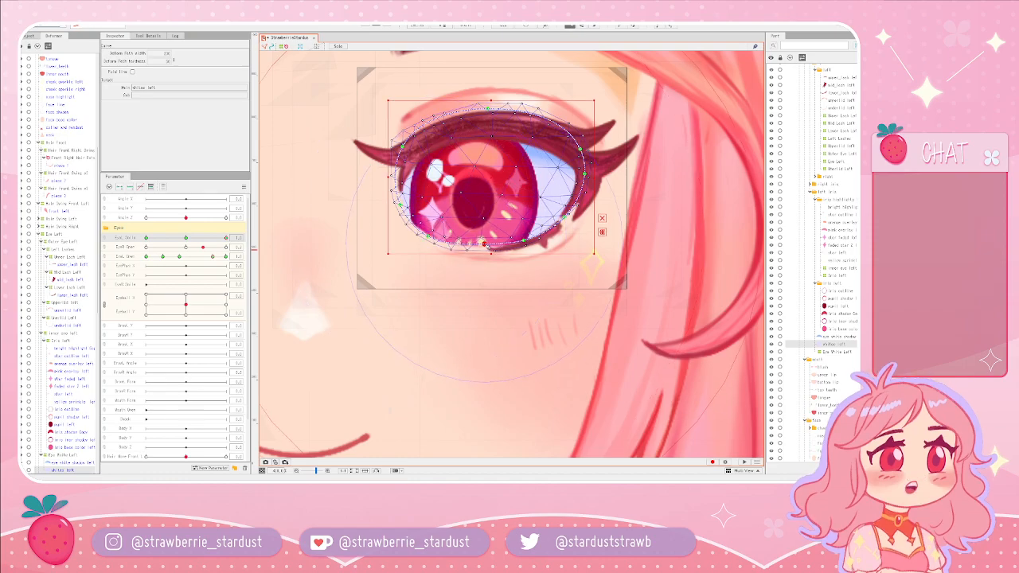
click(524, 240)
click(565, 217)
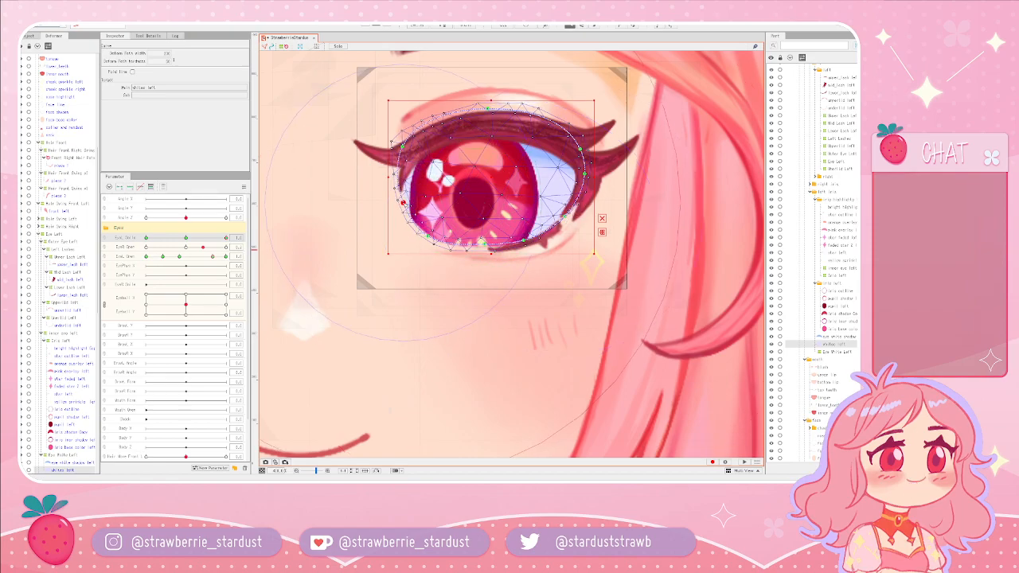
click(482, 242)
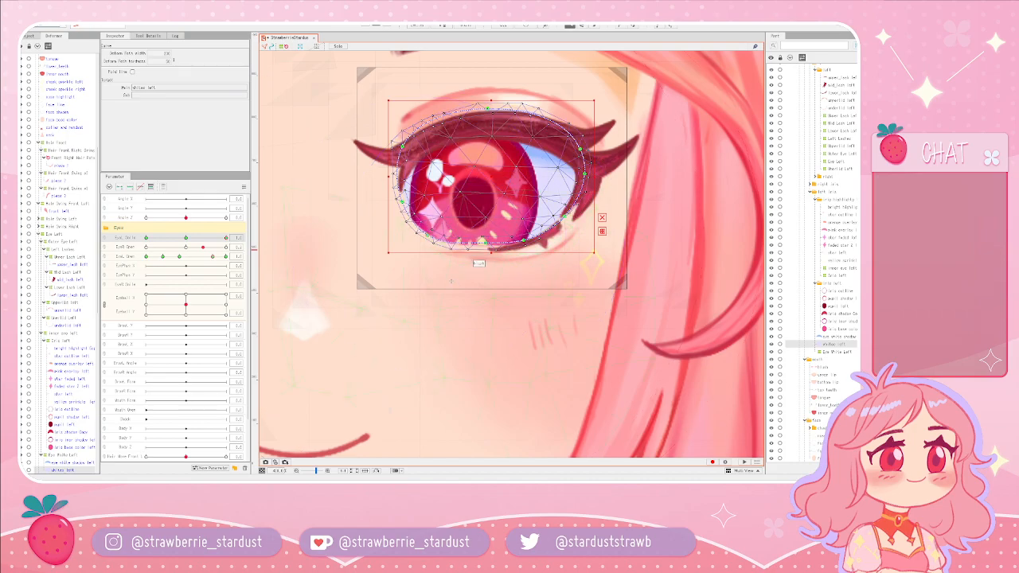
- Check the left eye's full smile shape against the whole face and up close
click(470, 271)
scroll(550, 229, down, 8)
click(713, 121)
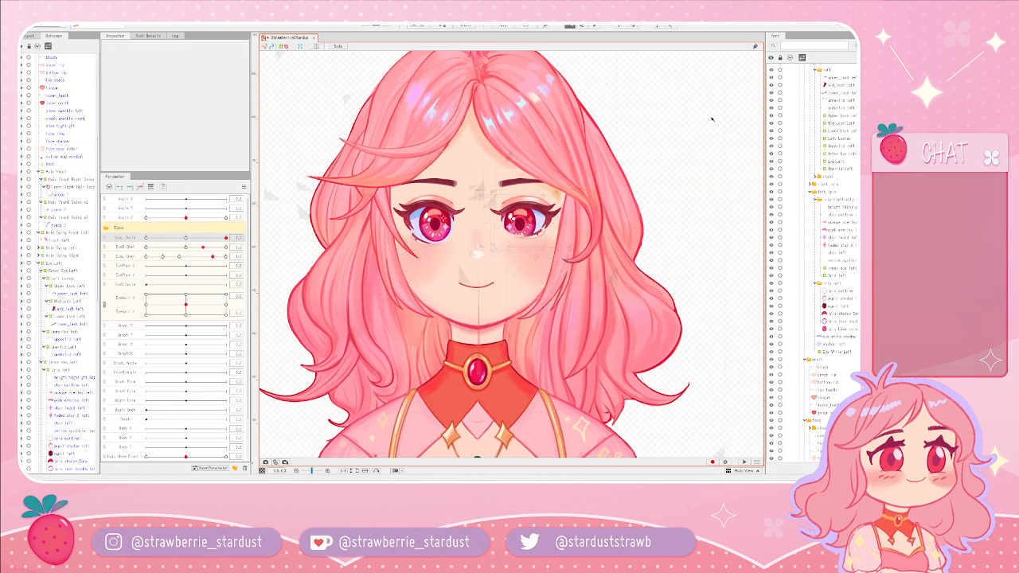
scroll(705, 113, down, 2)
scroll(698, 116, up, 6)
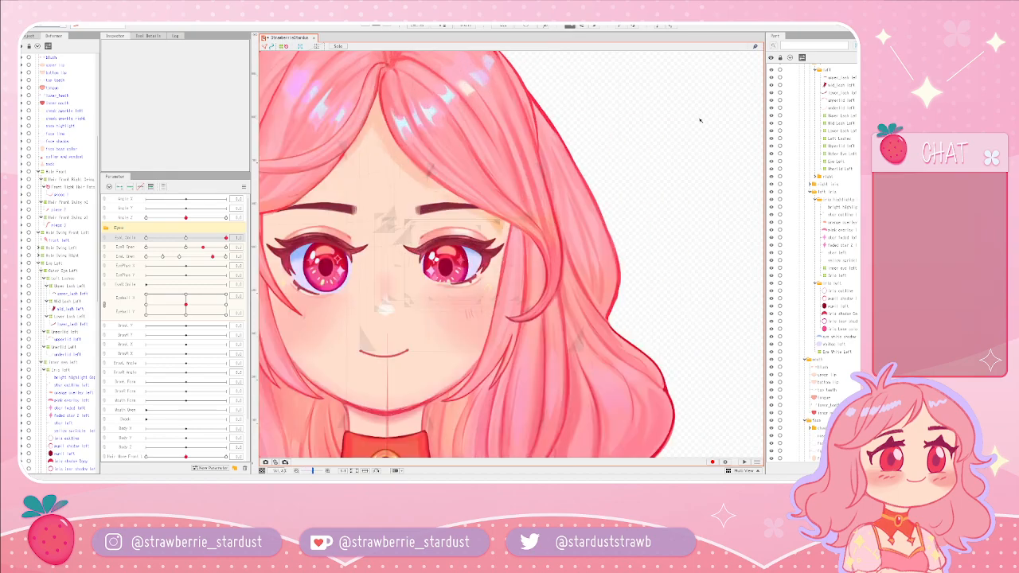
drag(646, 137, 657, 114)
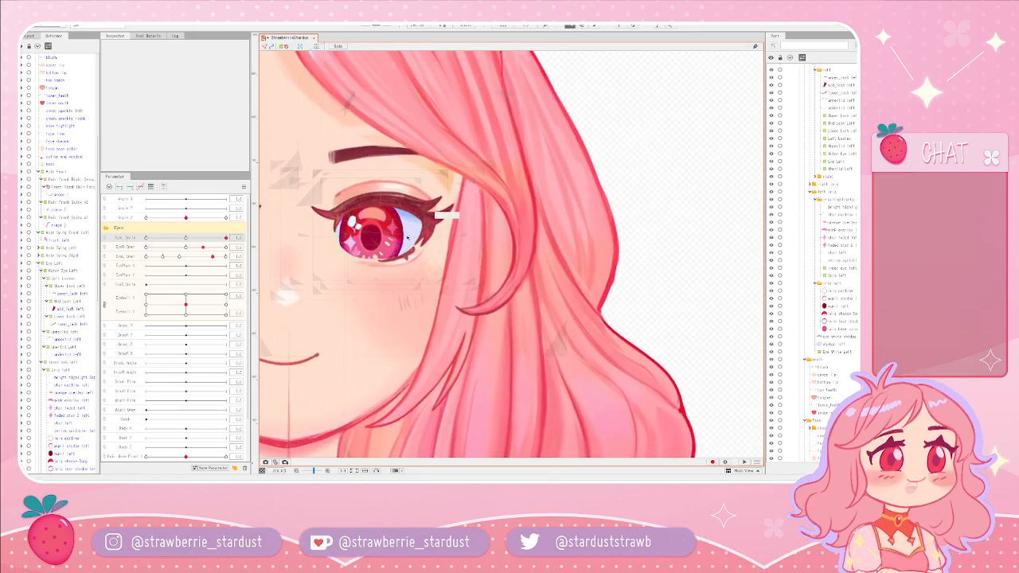
click(384, 262)
click(689, 177)
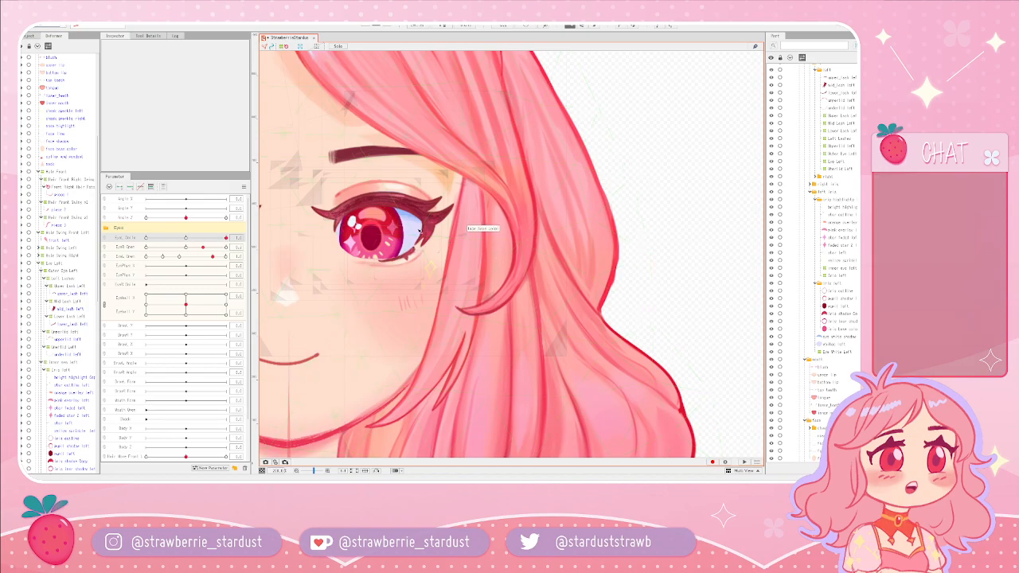
- Lower the left upper lash and the upper lid crease slightly at the full smile key
click(395, 199)
scroll(395, 199, up, 2)
scroll(381, 203, up, 1)
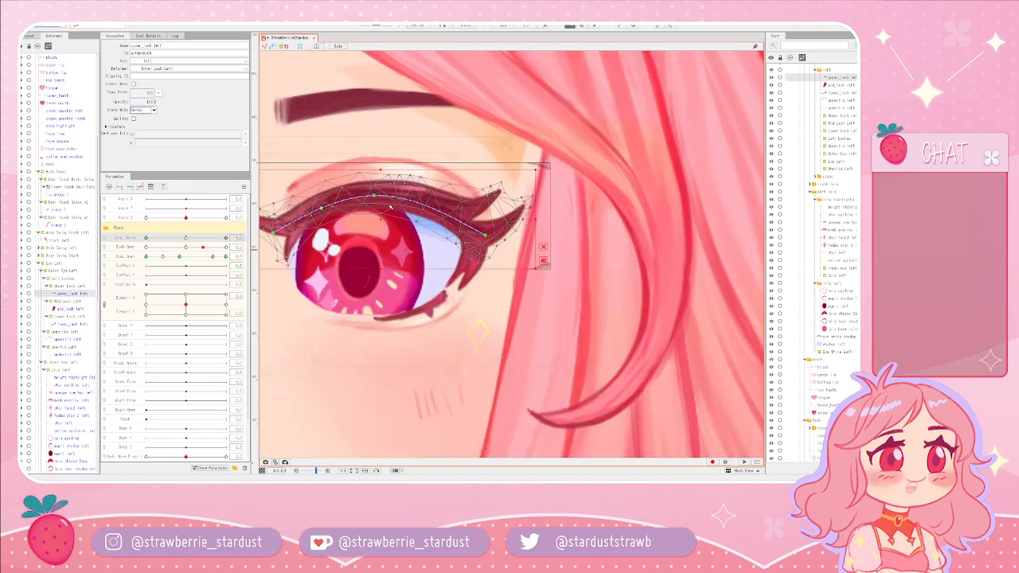
drag(383, 195, 383, 198)
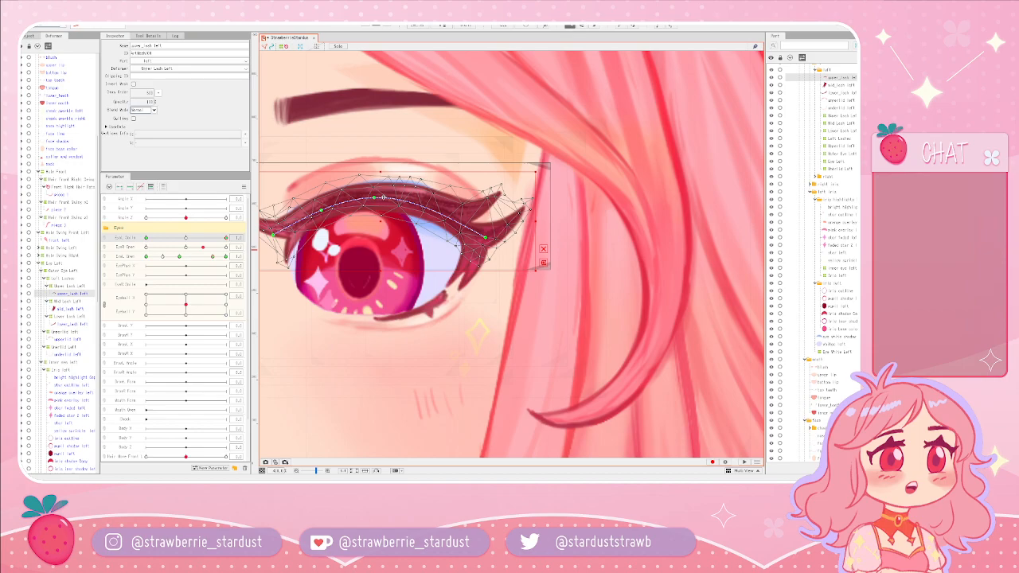
click(382, 164)
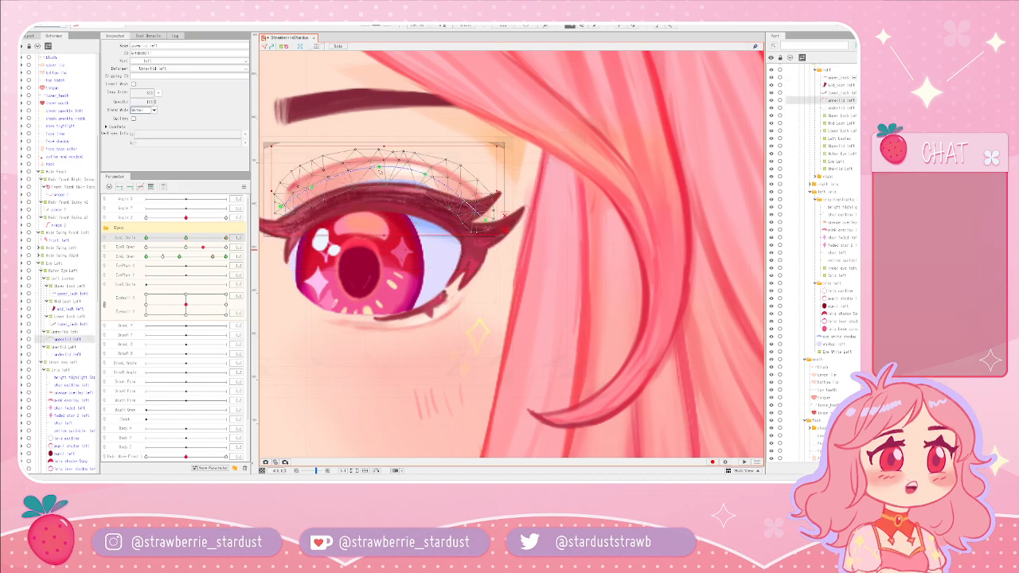
drag(393, 166, 392, 173)
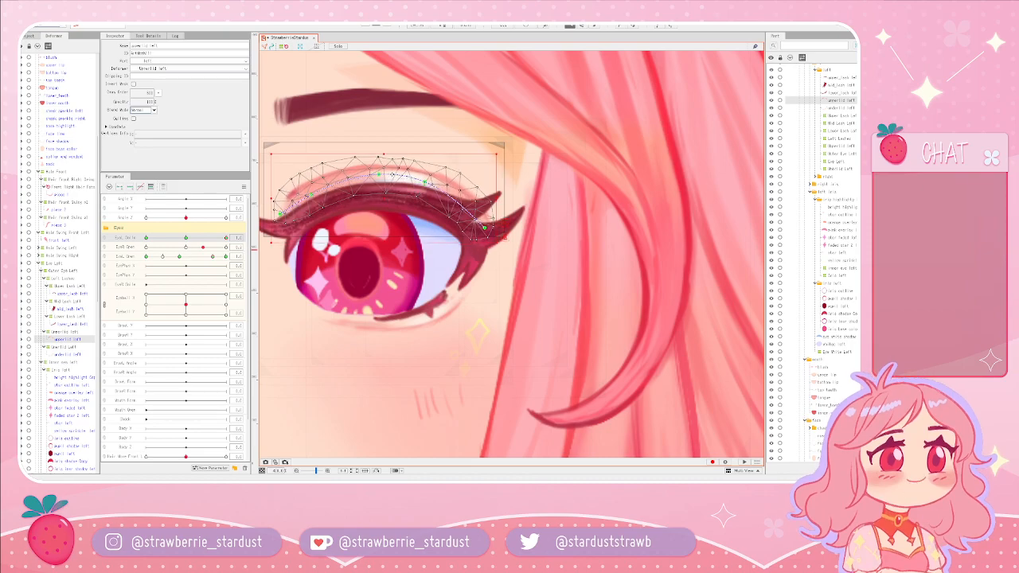
- Raise the inner end of the left lower lash slightly at the middle smile key
click(184, 239)
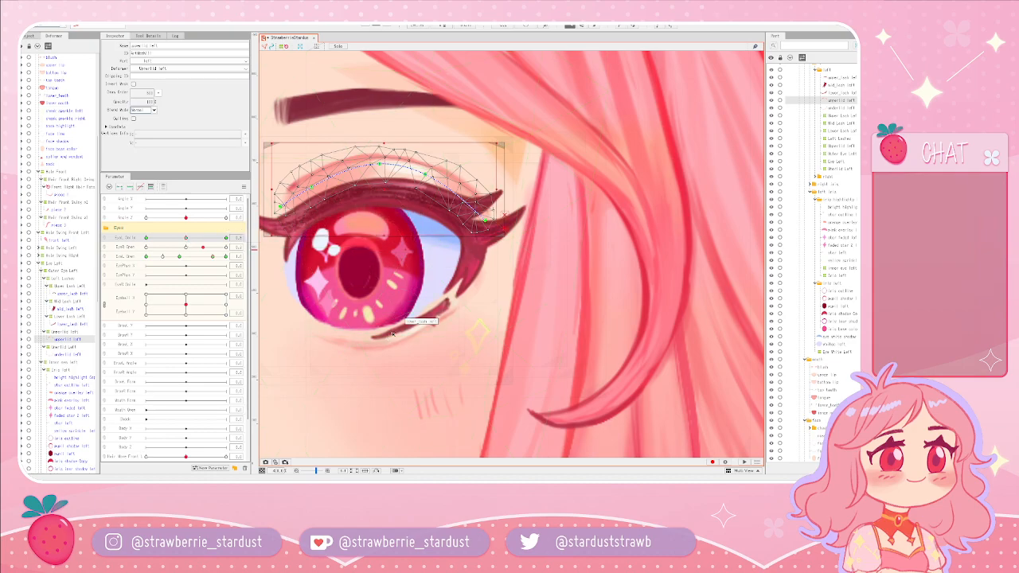
click(432, 320)
drag(371, 338, 370, 332)
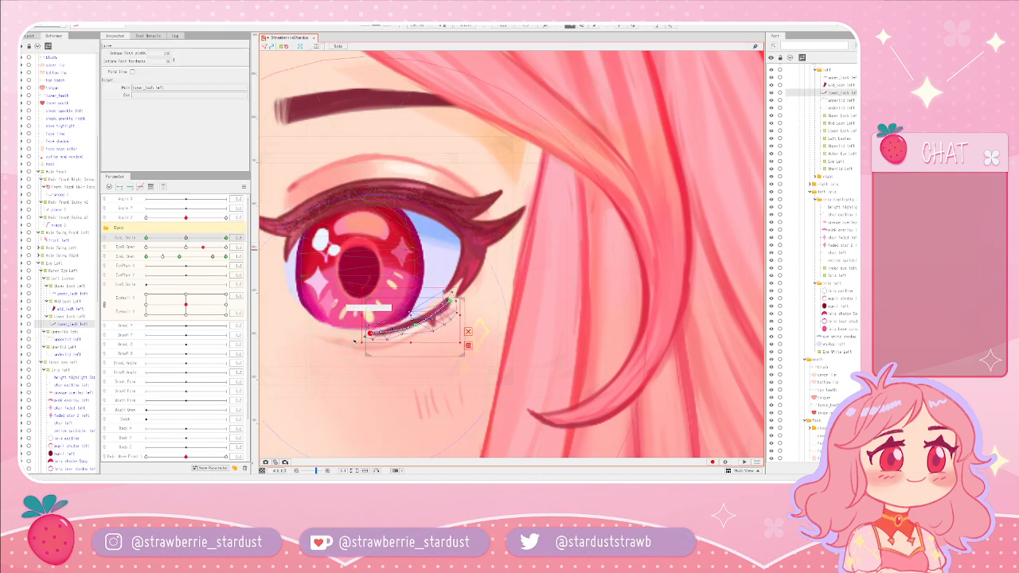
- Return the left eye's smile parameter to its full key and compare the eye with the whole face
click(186, 247)
drag(201, 239, 226, 238)
scroll(442, 230, down, 3)
click(670, 187)
drag(506, 221, 497, 194)
scroll(429, 240, up, 3)
click(384, 257)
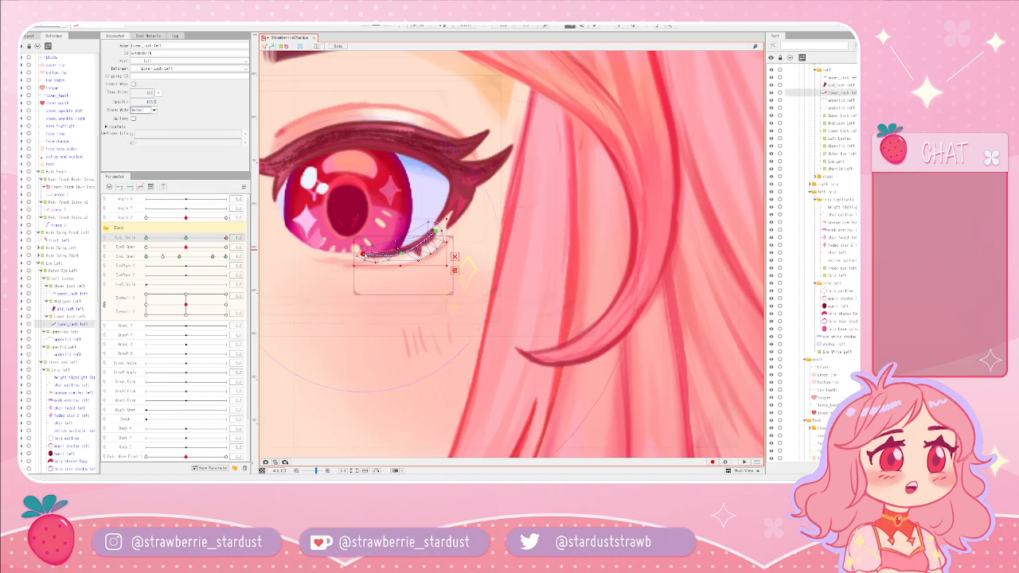
click(627, 170)
scroll(621, 174, down, 3)
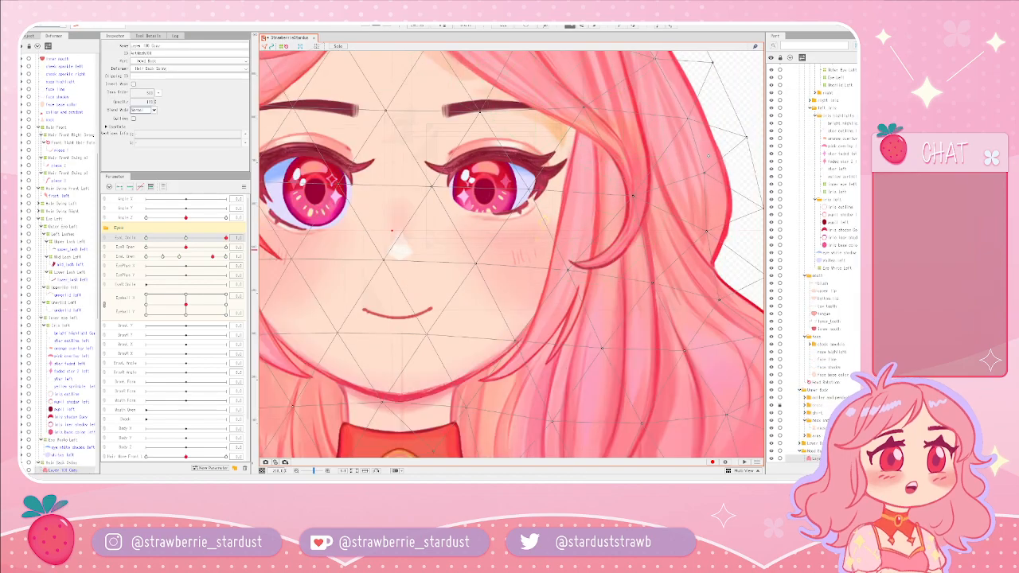
drag(685, 154, 581, 187)
click(696, 125)
scroll(634, 150, up, 3)
scroll(628, 156, down, 3)
scroll(570, 182, up, 3)
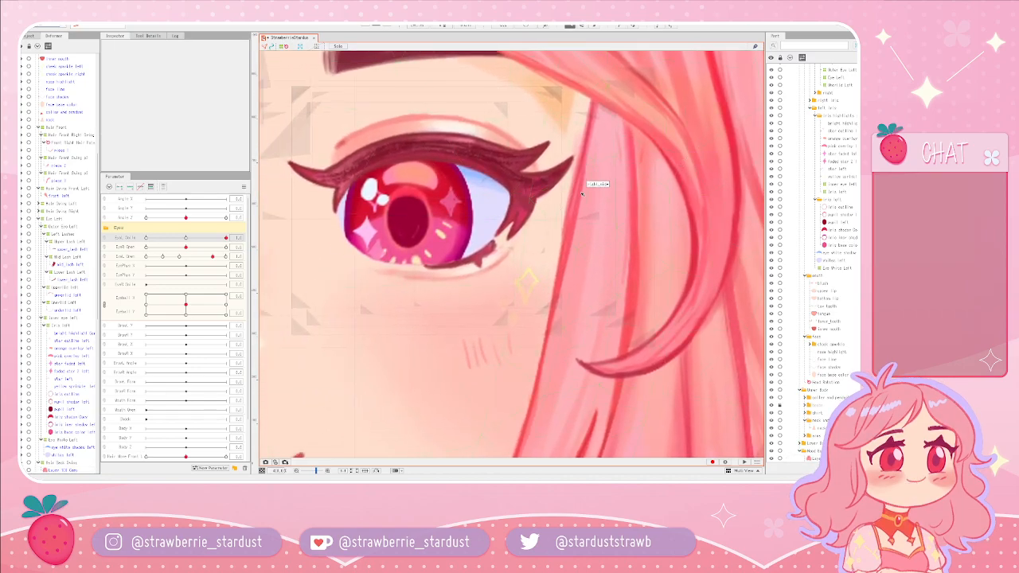
- Examine the left lower lid and eye white meshes and the outer eye corner at full smile
click(478, 285)
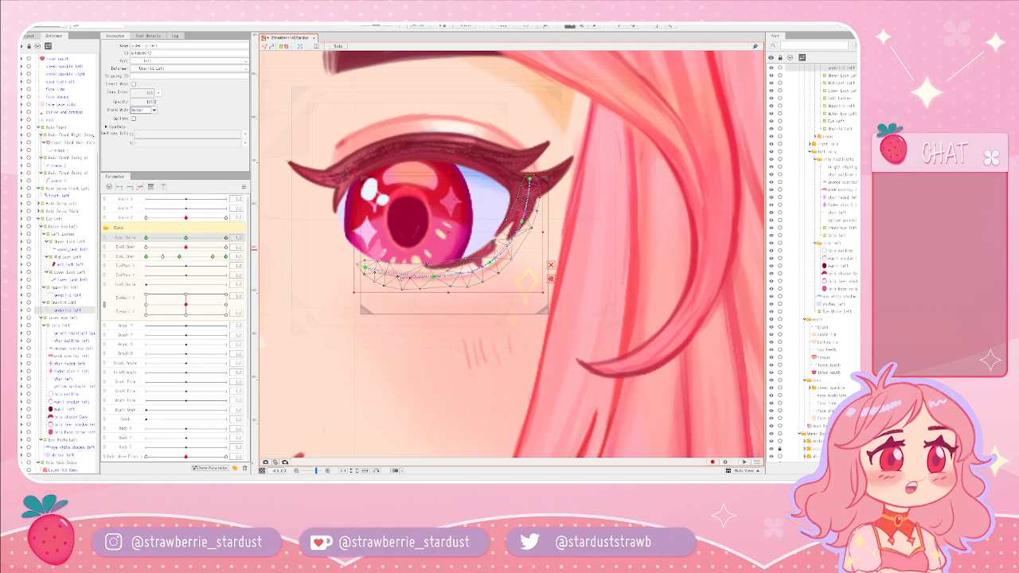
click(442, 327)
click(483, 260)
click(519, 199)
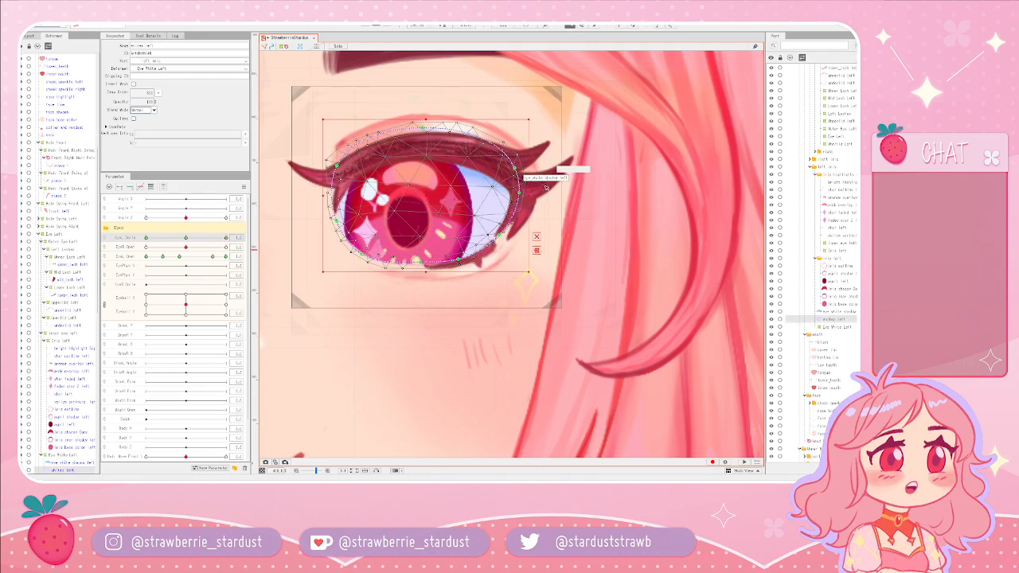
click(567, 168)
click(549, 294)
scroll(659, 265, down, 5)
click(696, 195)
drag(704, 197, 619, 198)
scroll(566, 221, up, 4)
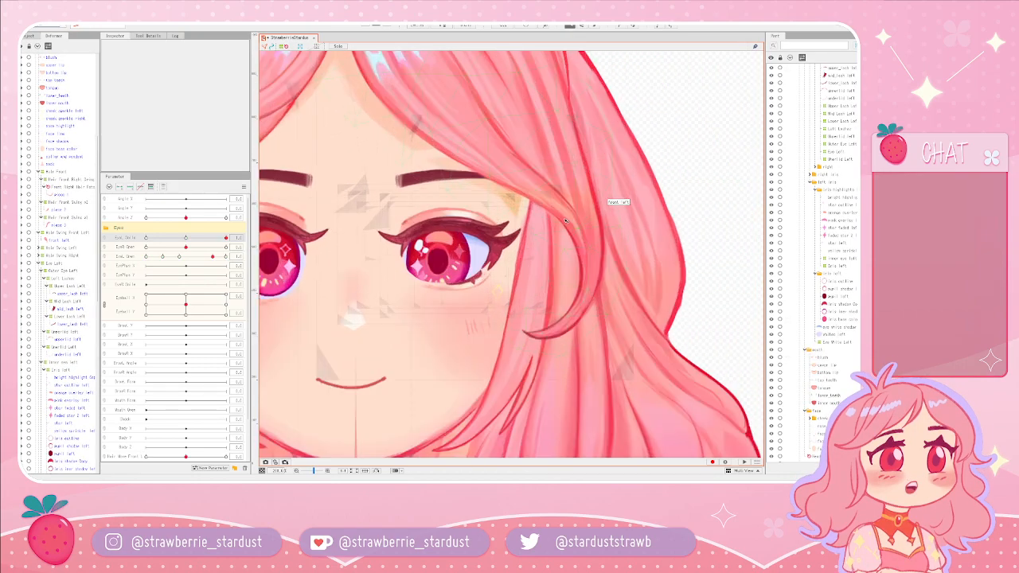
scroll(555, 256, up, 2)
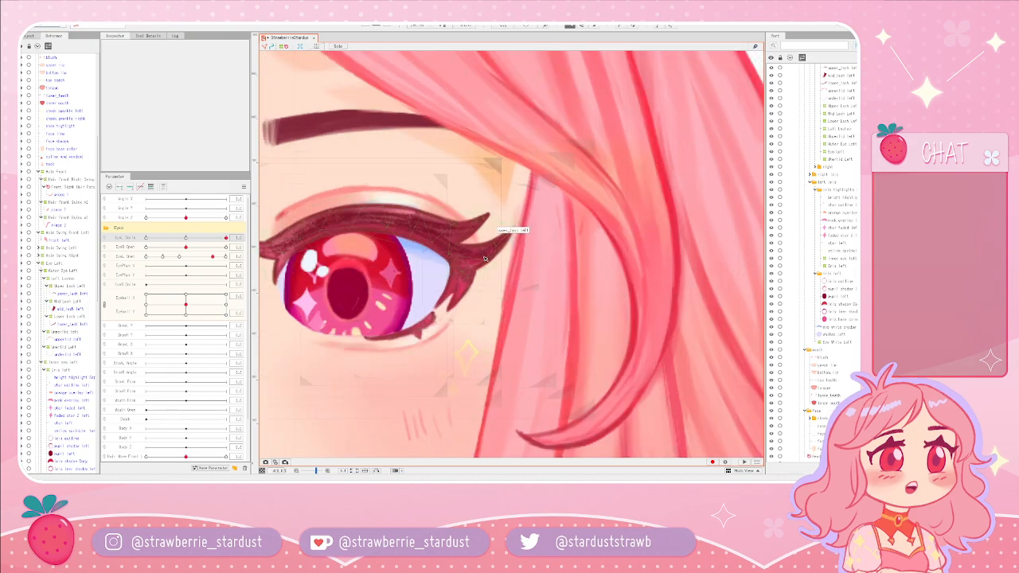
scroll(458, 288, up, 2)
drag(458, 289, 535, 206)
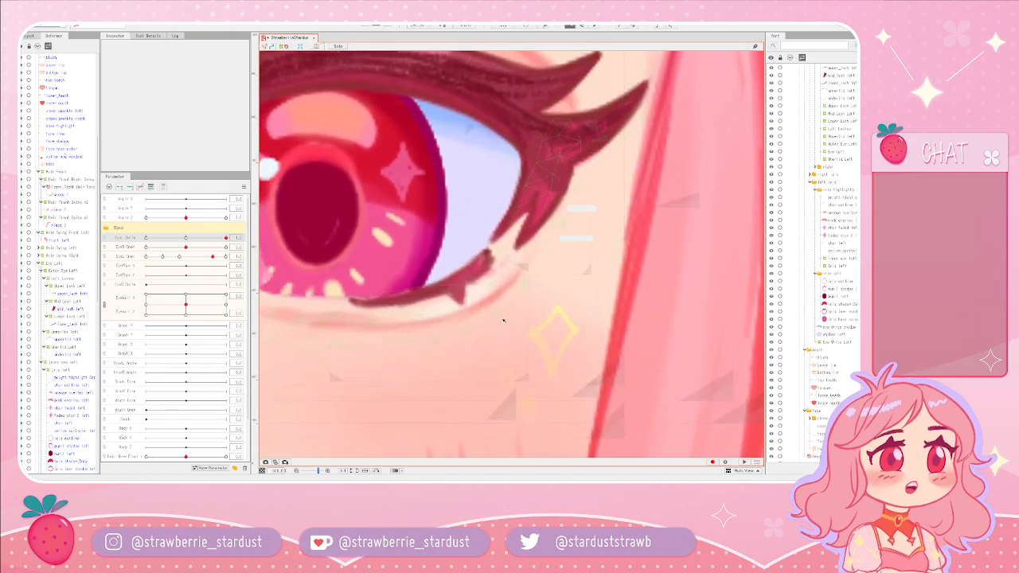
- Nudge the inner end of the left lower lash slightly toward the outer corner at the full smile key
click(502, 284)
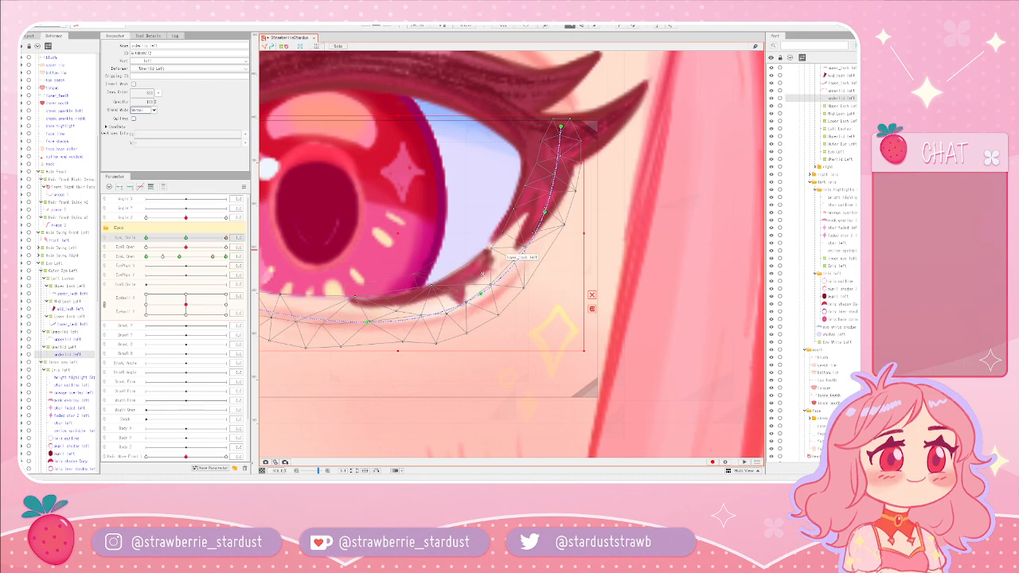
click(465, 281)
mouse_move(458, 277)
mouse_down()
mouse_move(456, 250)
mouse_move(470, 286)
mouse_move(457, 286)
mouse_up()
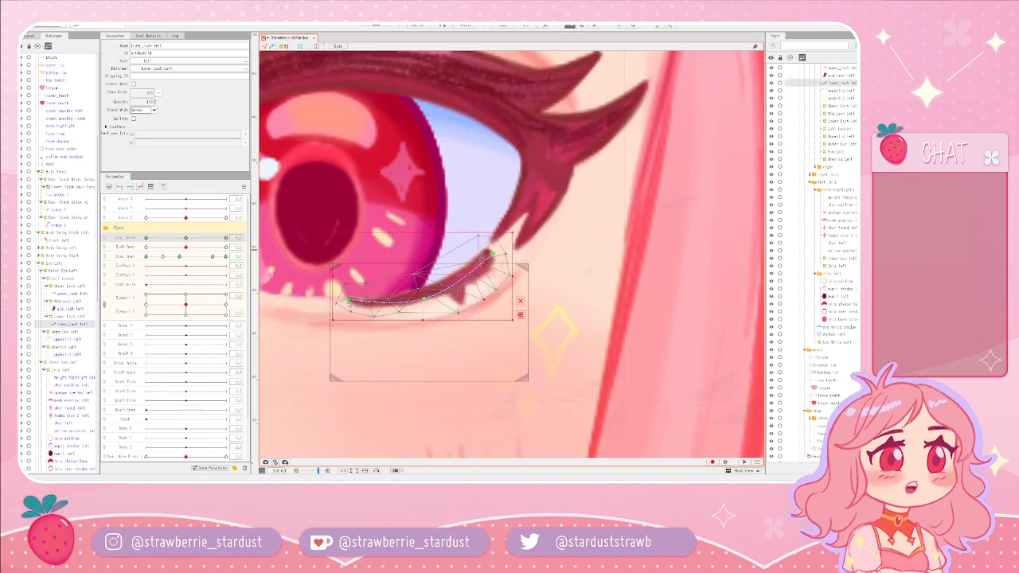
drag(348, 299, 350, 299)
click(400, 329)
- Lower the middle of the left lower lid line slightly at the full smile key
scroll(492, 331, down, 3)
scroll(492, 332, up, 3)
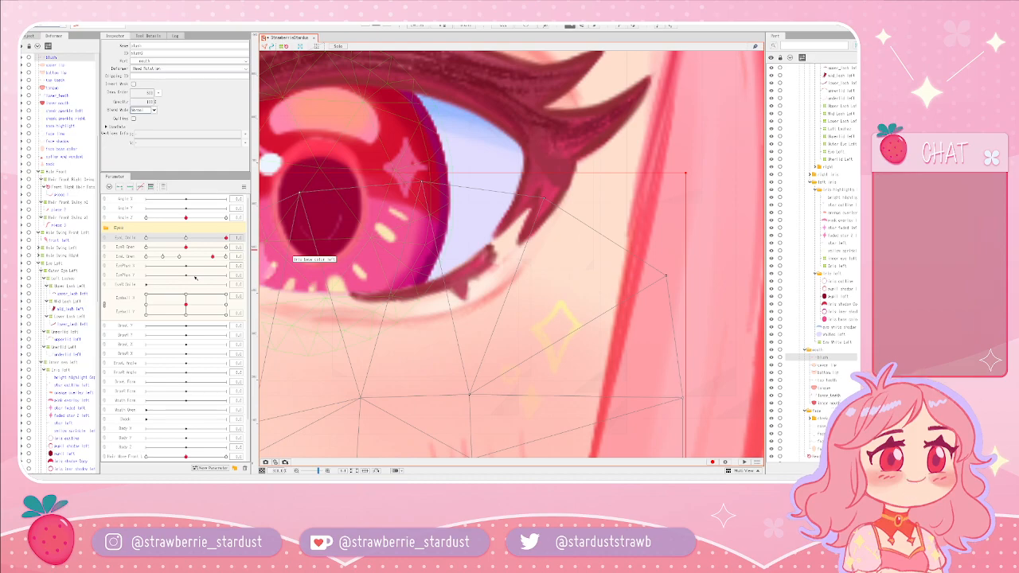
scroll(458, 265, down, 2)
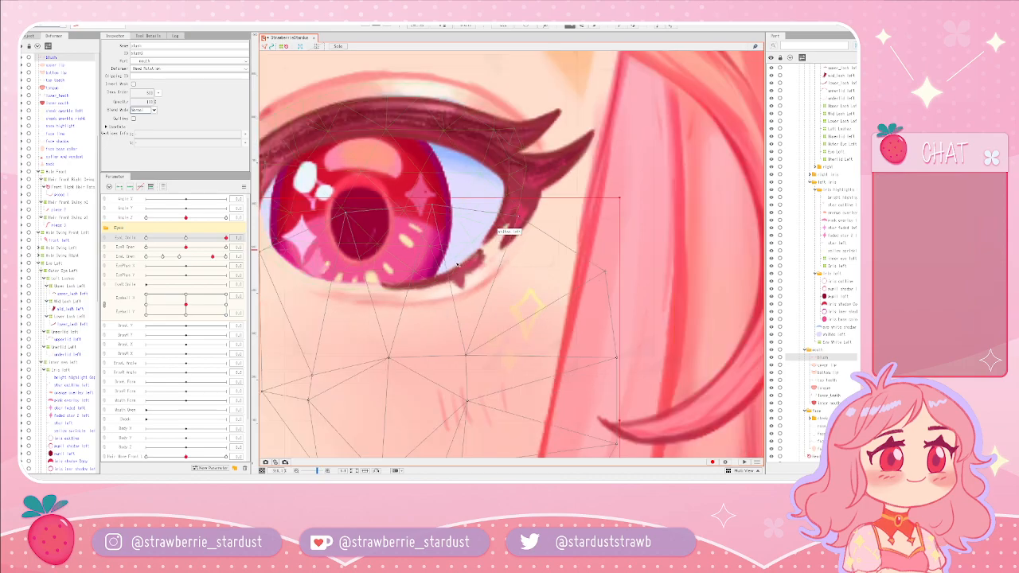
scroll(458, 265, down, 1)
scroll(415, 289, up, 3)
click(415, 289)
scroll(415, 289, down, 1)
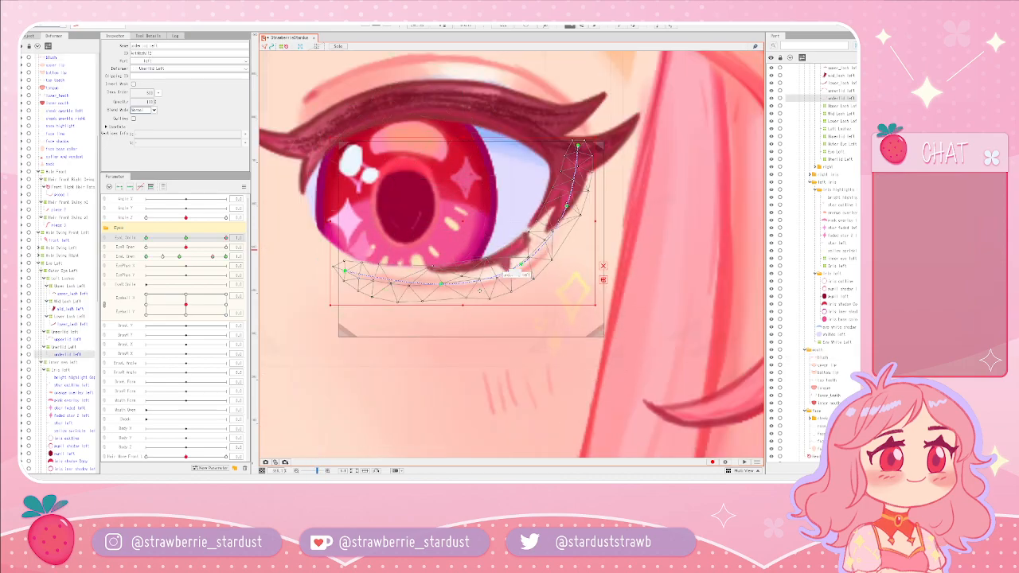
drag(441, 285, 441, 288)
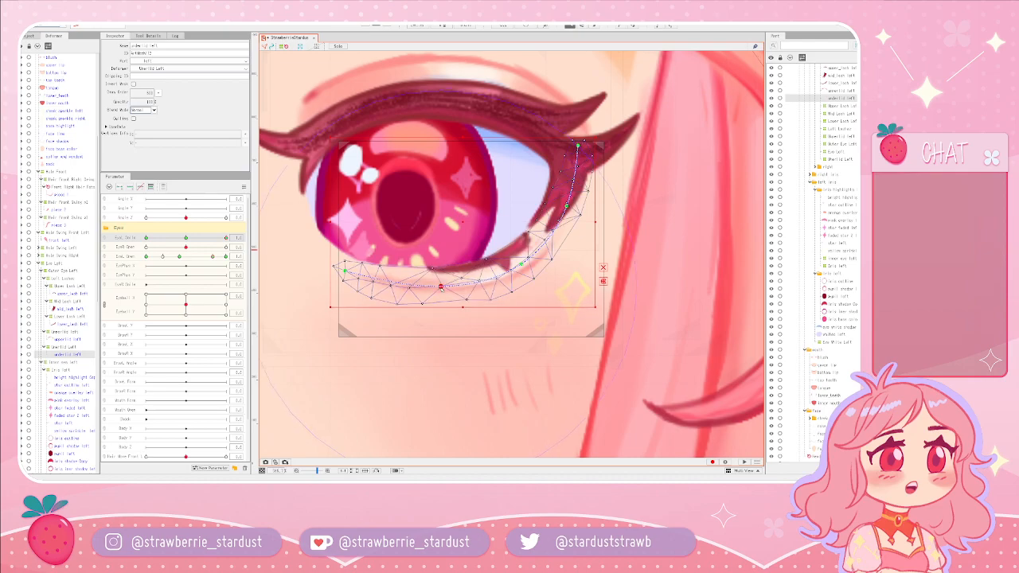
click(419, 308)
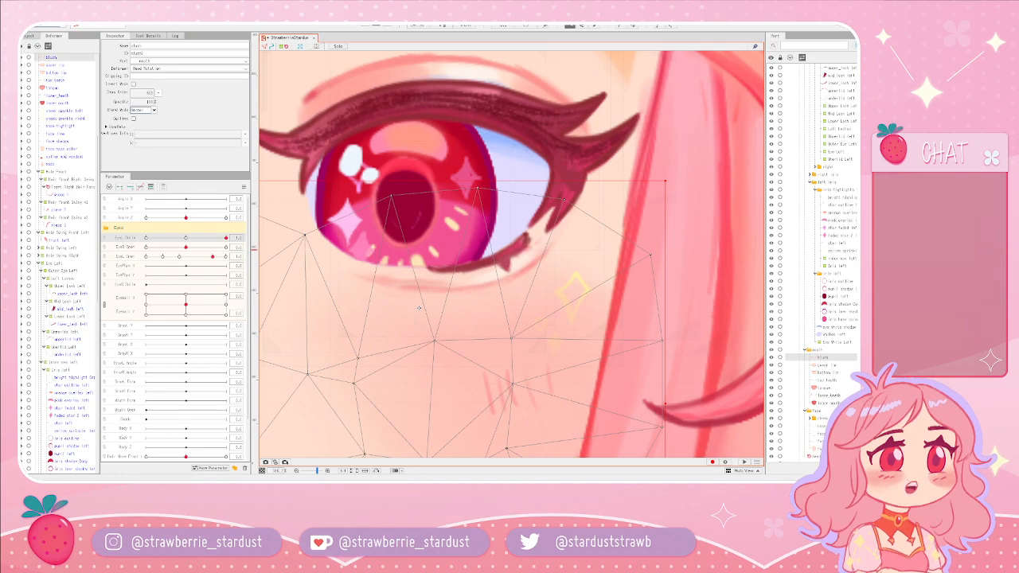
- Examine the left lower lash mesh up close and compare the smiling eye with the whole face
scroll(371, 302, down, 3)
scroll(414, 281, up, 3)
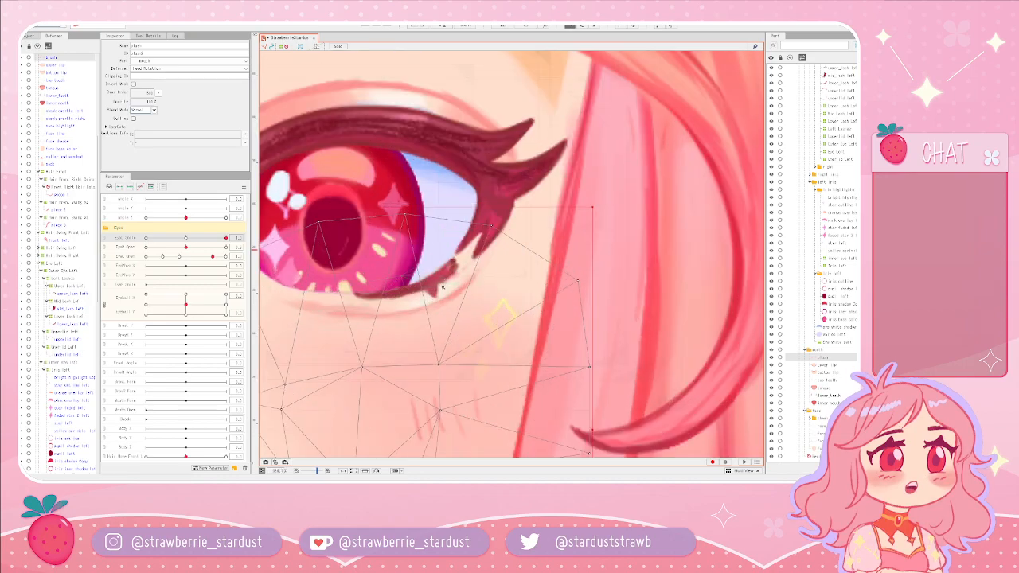
scroll(415, 280, down, 1)
scroll(430, 275, up, 2)
scroll(430, 274, down, 2)
click(443, 275)
scroll(450, 275, up, 4)
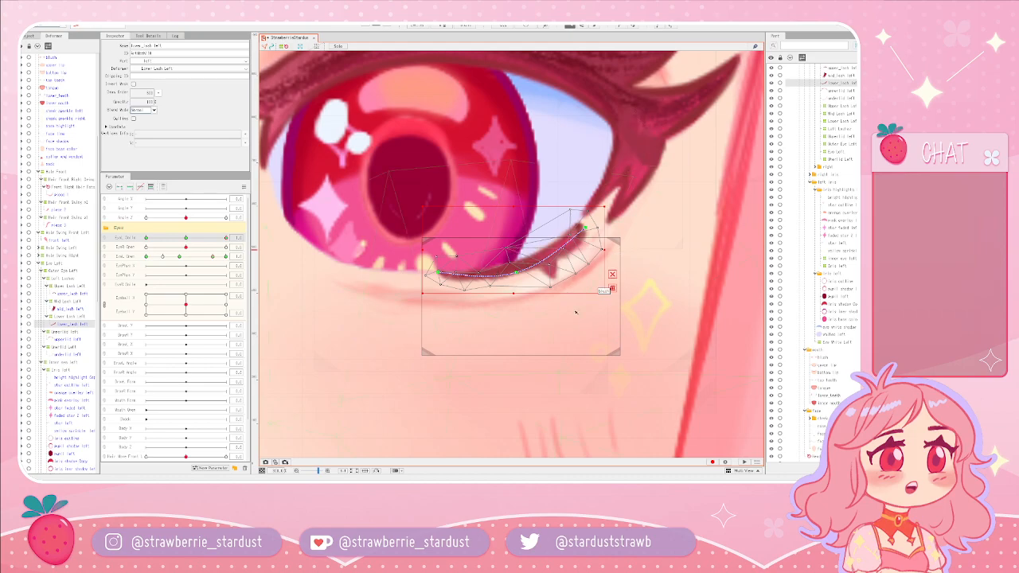
click(724, 270)
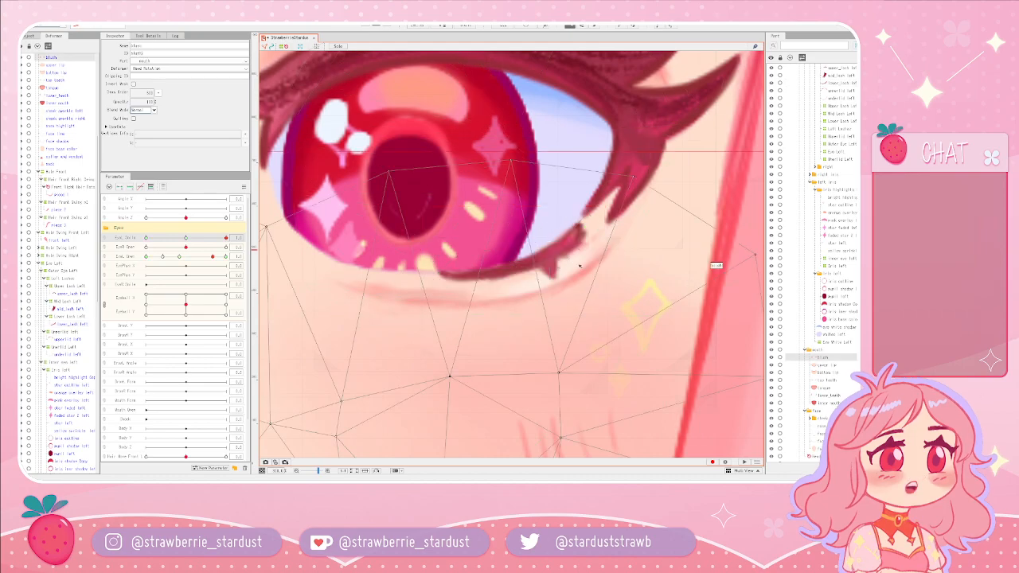
scroll(716, 265, down, 3)
click(405, 105)
scroll(591, 140, down, 3)
click(624, 233)
click(579, 263)
scroll(584, 264, down, 2)
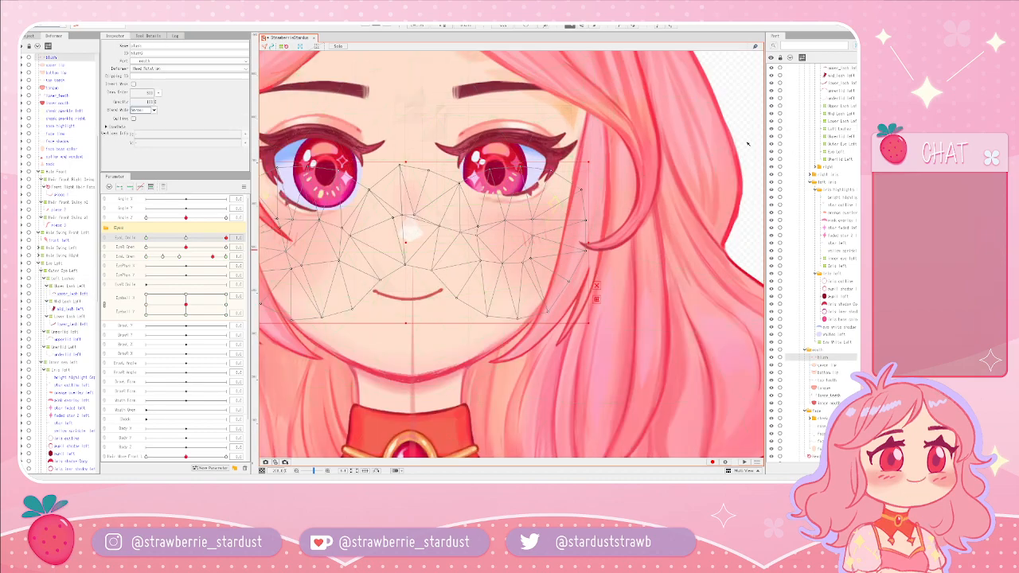
- Deselect the face mesh and save the model
scroll(744, 148, down, 2)
click(744, 147)
mouse_move(637, 210)
mouse_down()
mouse_move(528, 249)
mouse_move(491, 288)
mouse_up()
key(ctrl+s)
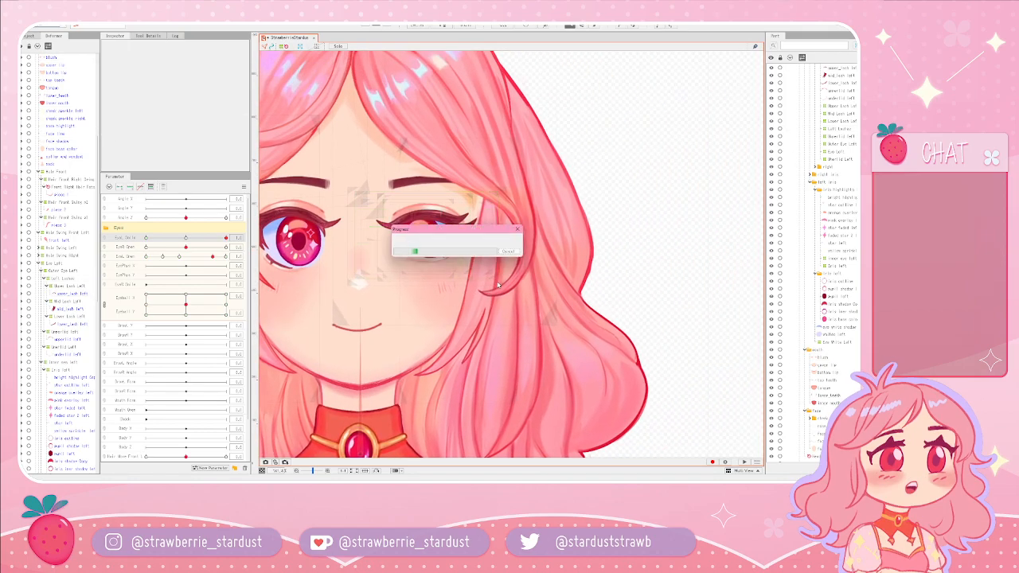
- Nudge the inner end of the left lower lid line slightly downward at full smile
scroll(446, 314, up, 8)
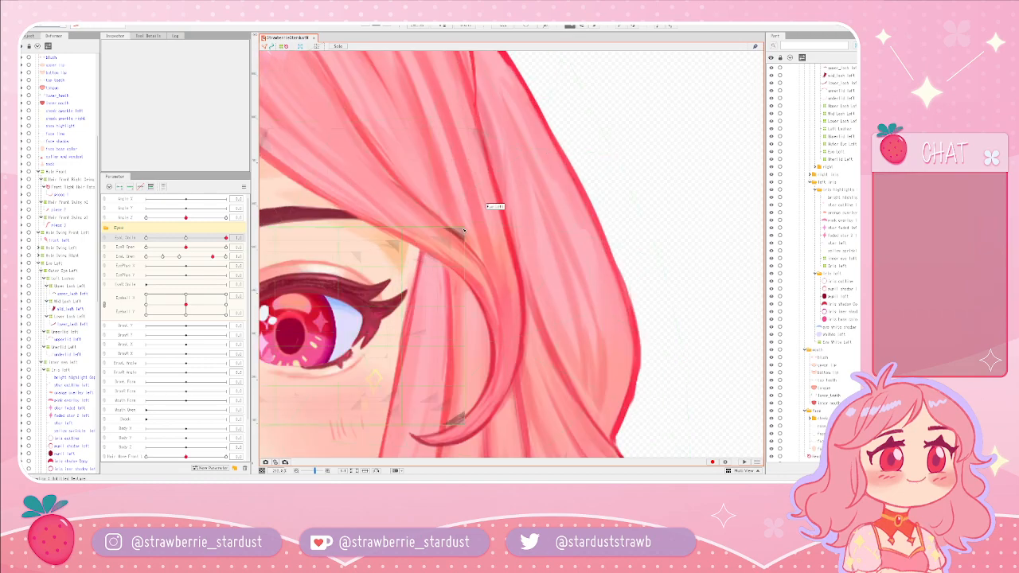
click(446, 314)
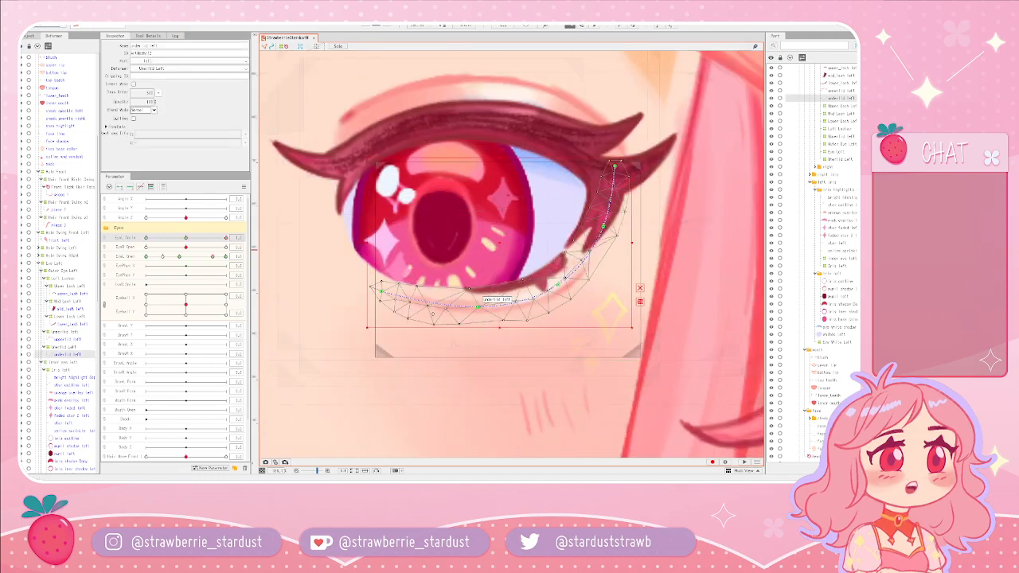
drag(380, 292, 381, 293)
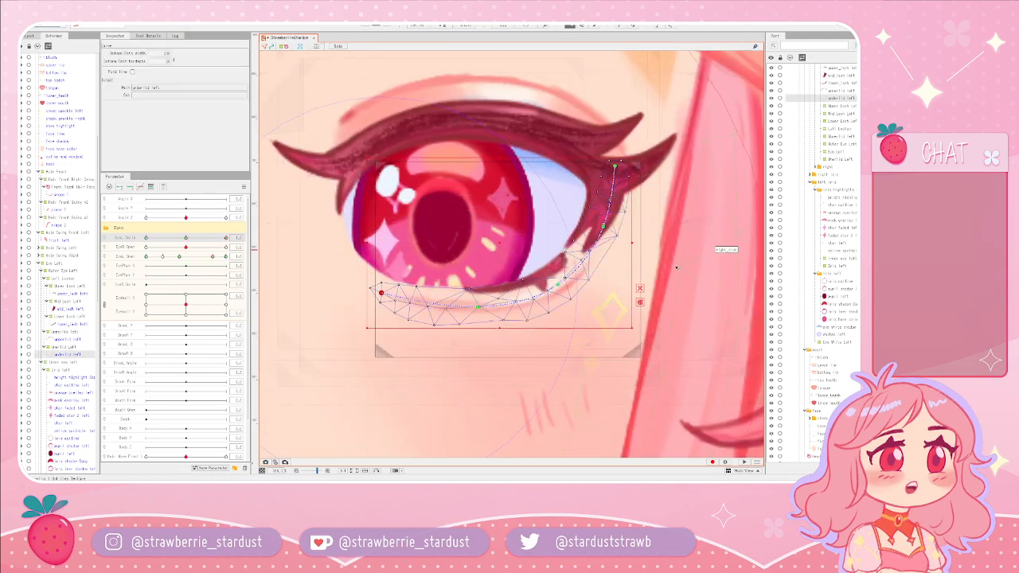
click(659, 202)
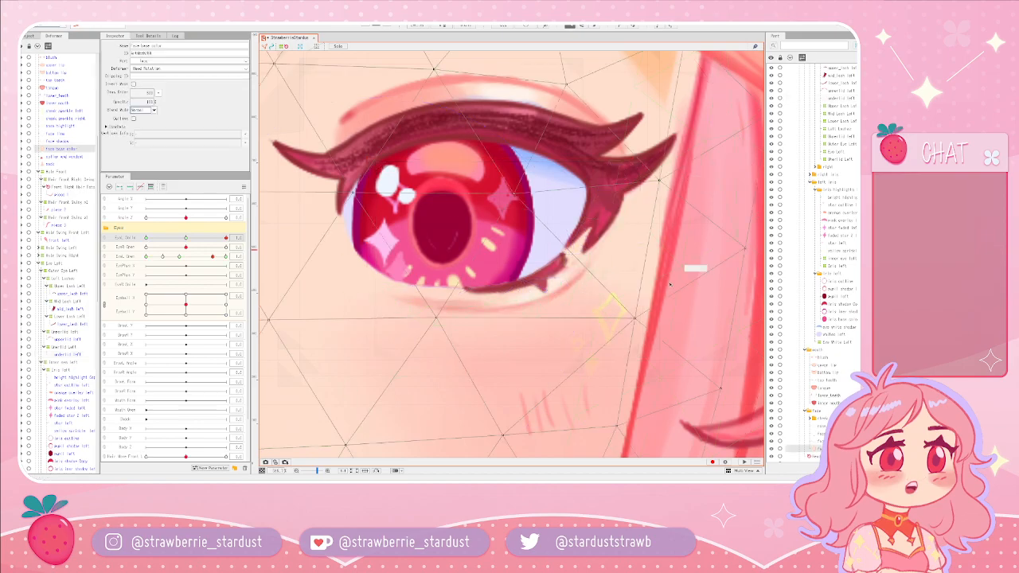
- Check the eye against the face, and adjust the inner end of the left lower lash slightly
scroll(669, 319, down, 3)
scroll(519, 275, up, 2)
drag(519, 275, 467, 270)
click(677, 211)
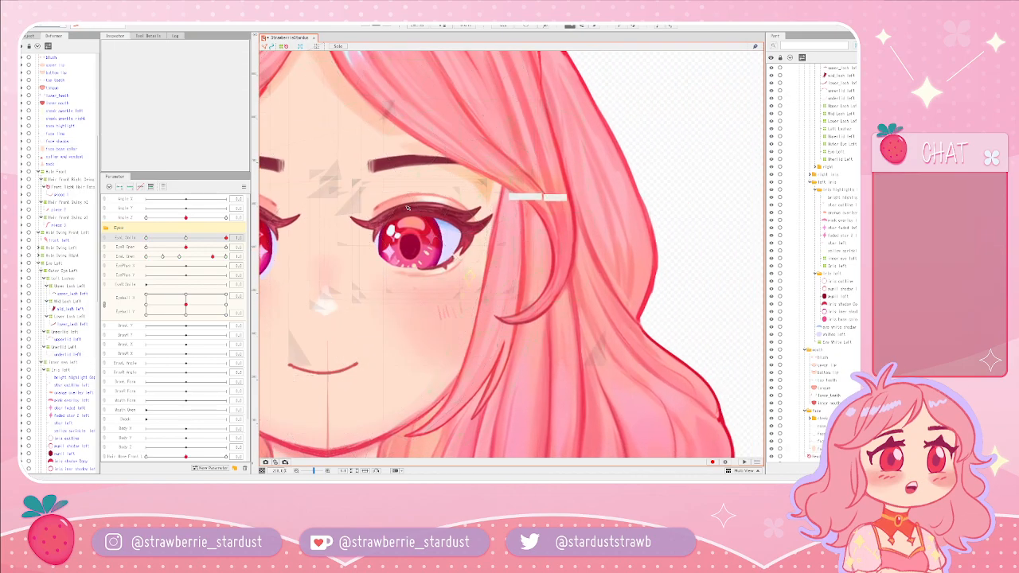
scroll(420, 193, up, 2)
scroll(501, 257, down, 1)
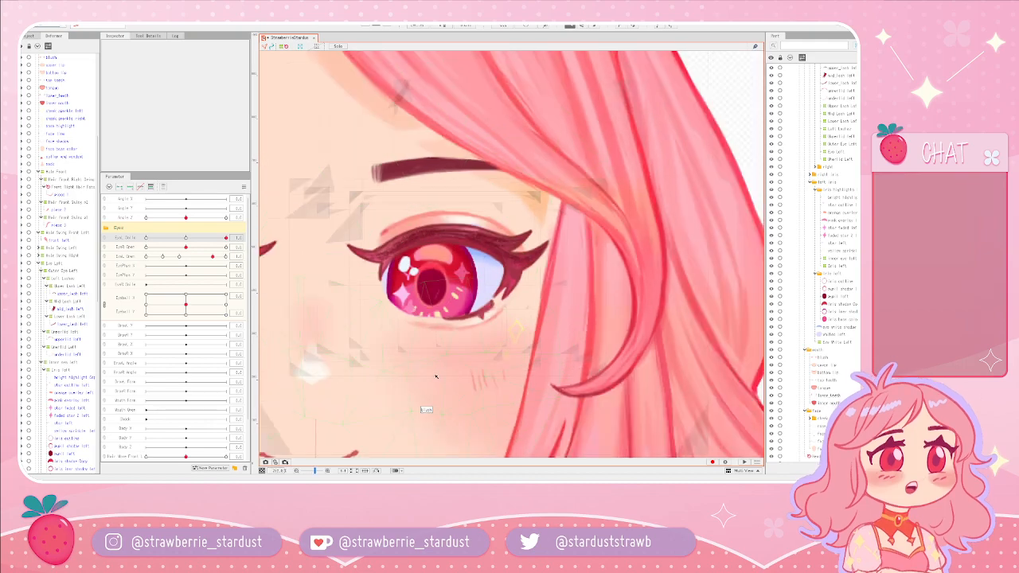
scroll(479, 313, up, 1)
click(432, 323)
scroll(433, 323, up, 2)
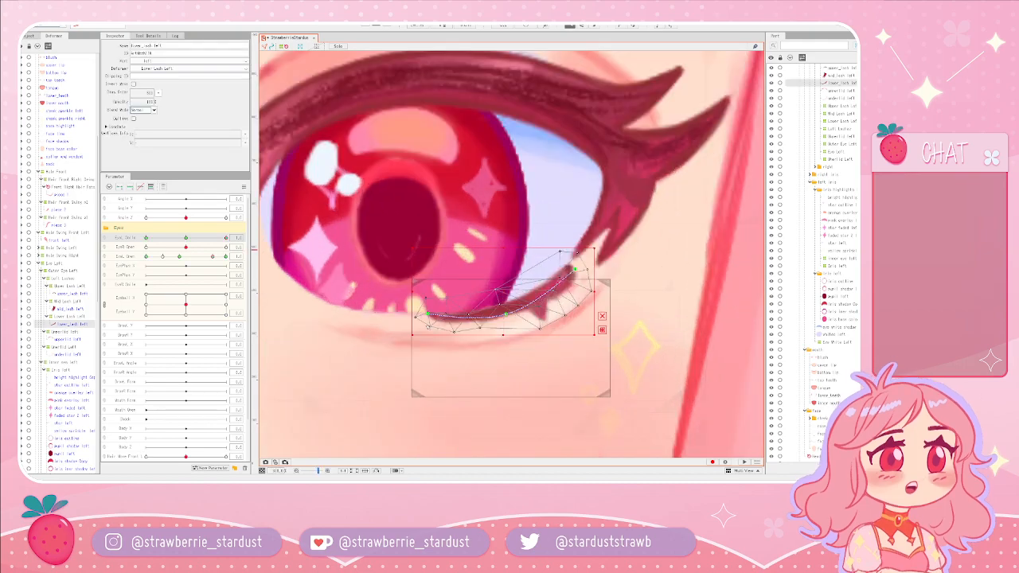
click(430, 318)
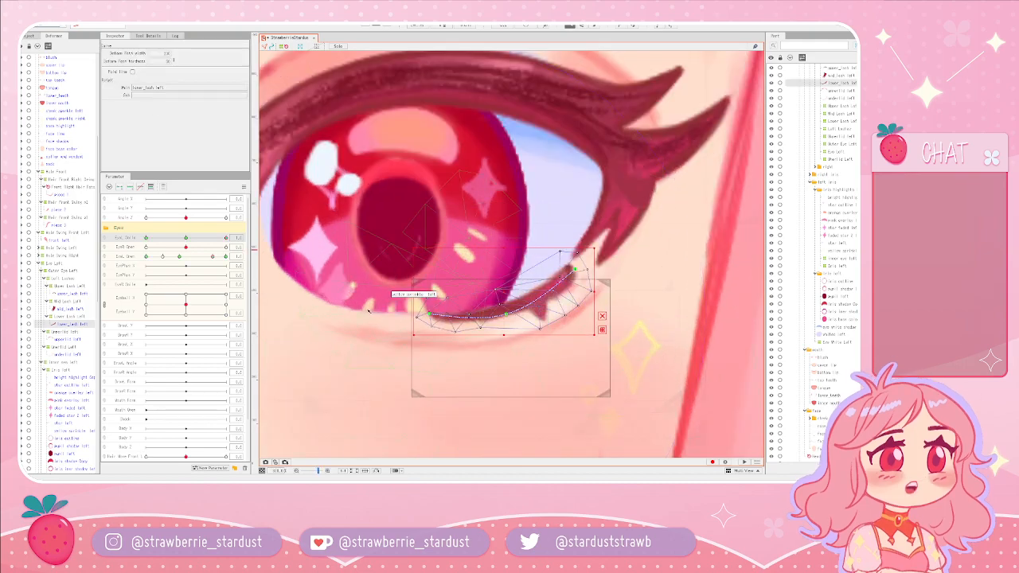
- Examine the left iris sparkle and upper lid crease meshes up close and within the surrounding face
click(385, 308)
scroll(622, 325, down, 3)
scroll(610, 324, up, 2)
drag(612, 325, 558, 329)
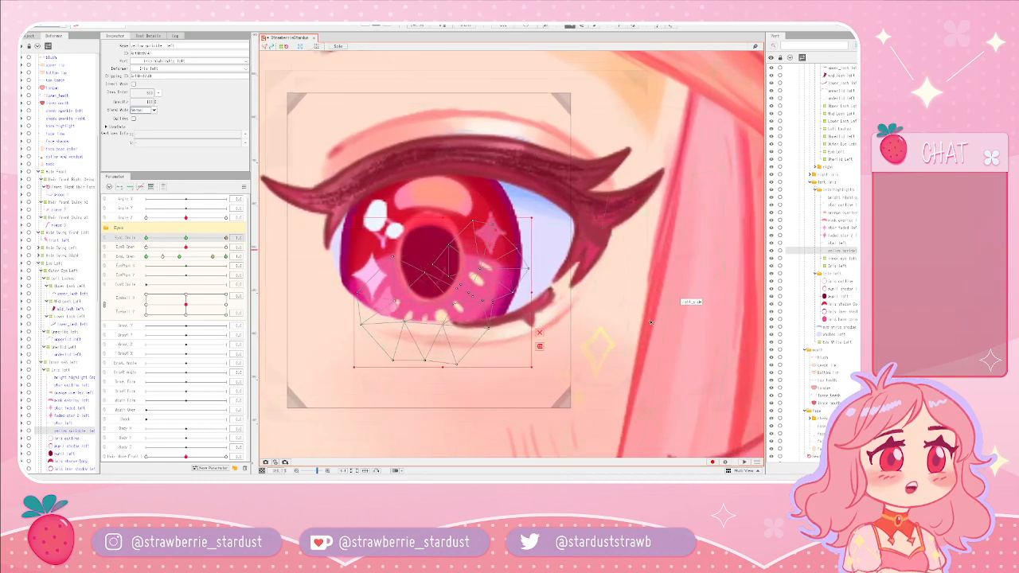
click(469, 151)
click(480, 118)
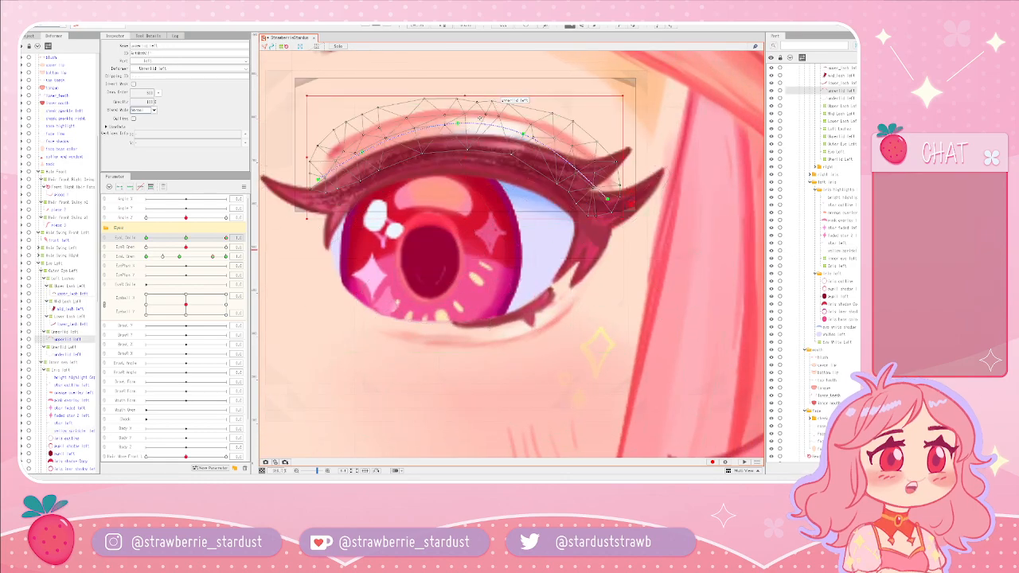
scroll(425, 226, down, 2)
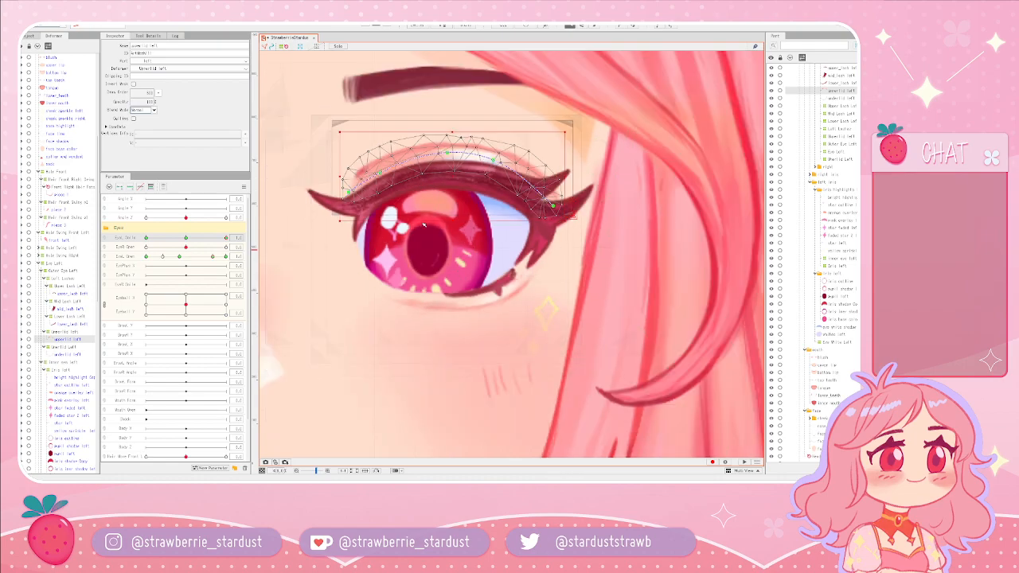
drag(496, 211, 501, 210)
scroll(493, 210, up, 2)
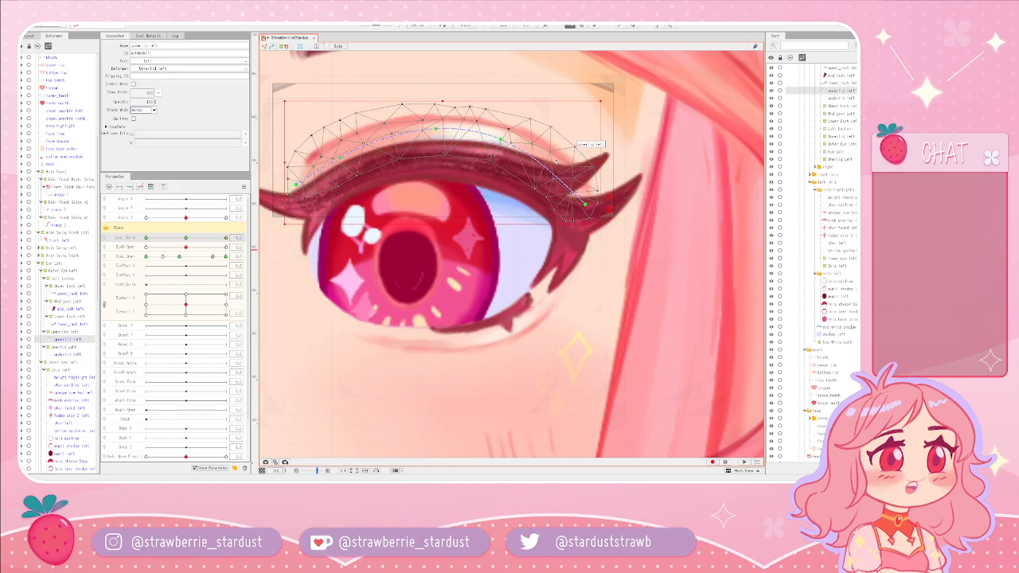
scroll(574, 159, up, 2)
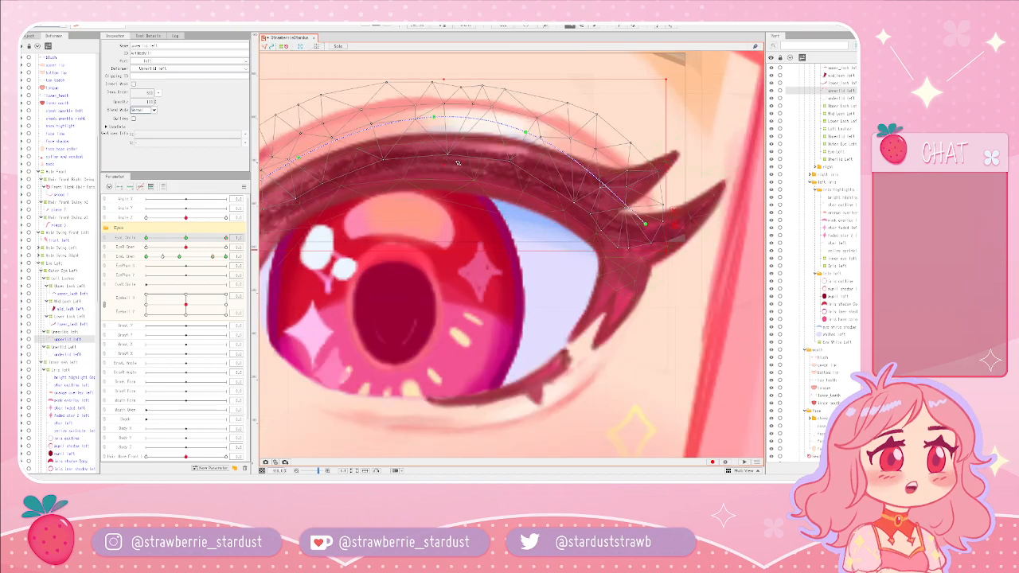
scroll(526, 191, down, 2)
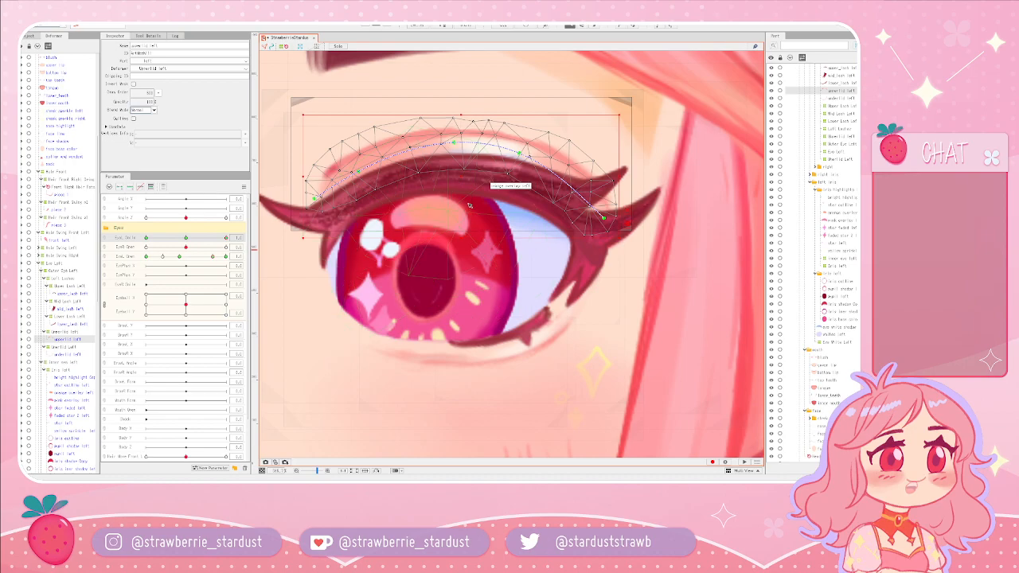
click(444, 131)
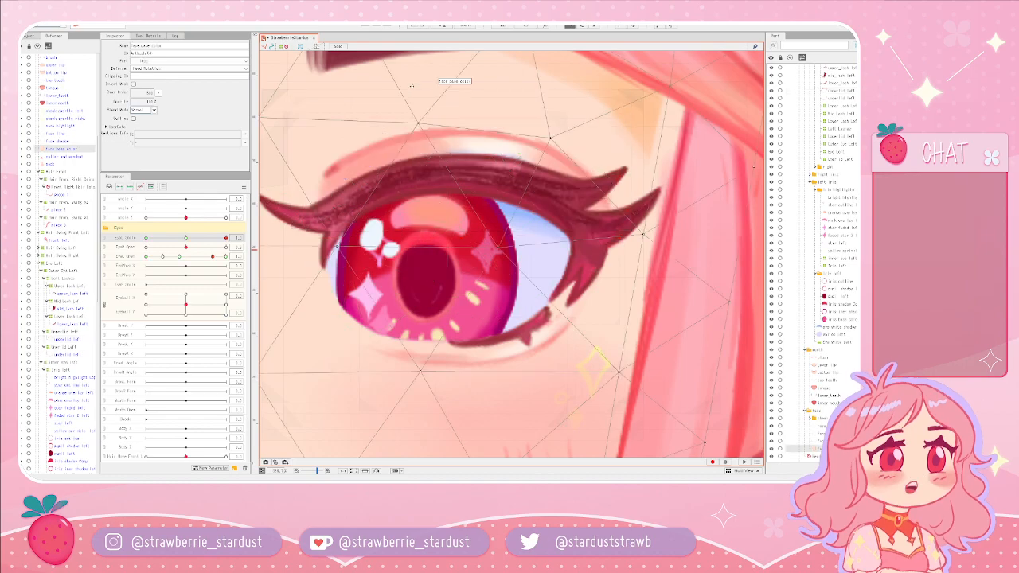
scroll(445, 136, down, 2)
scroll(449, 162, down, 2)
scroll(438, 165, up, 4)
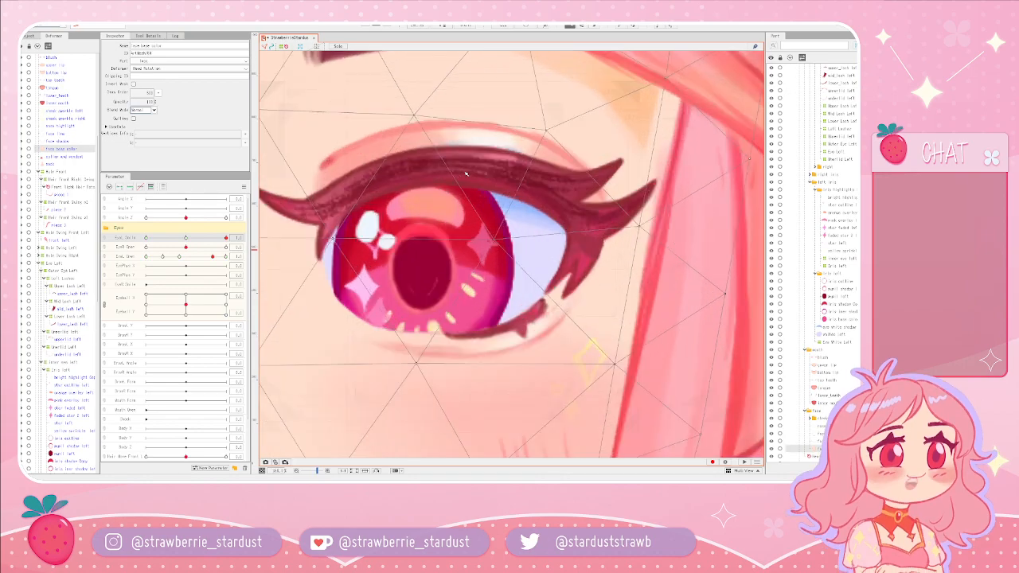
- Examine the left upper lash mesh and its curve over the iris at full smile
click(430, 169)
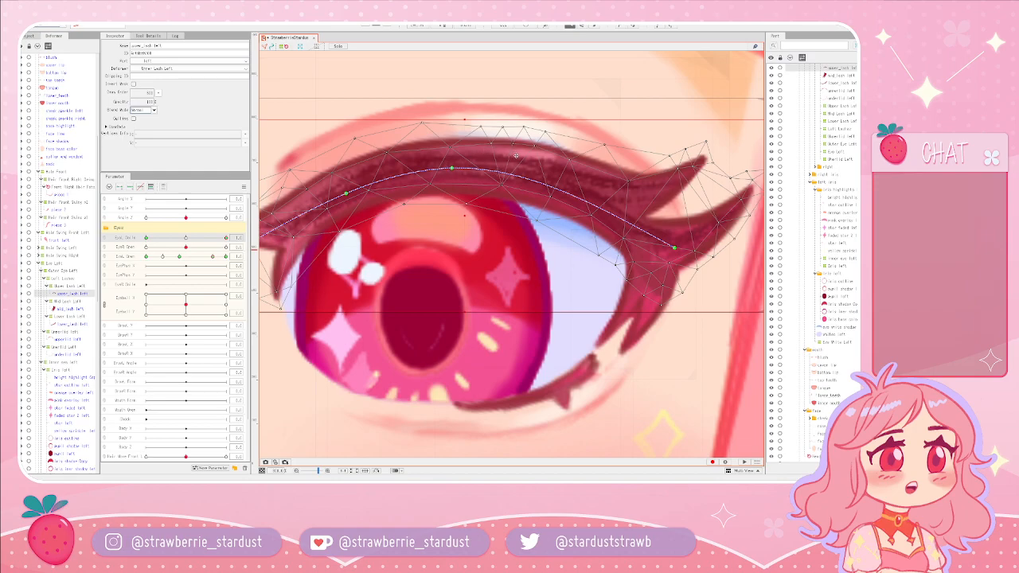
scroll(516, 155, down, 2)
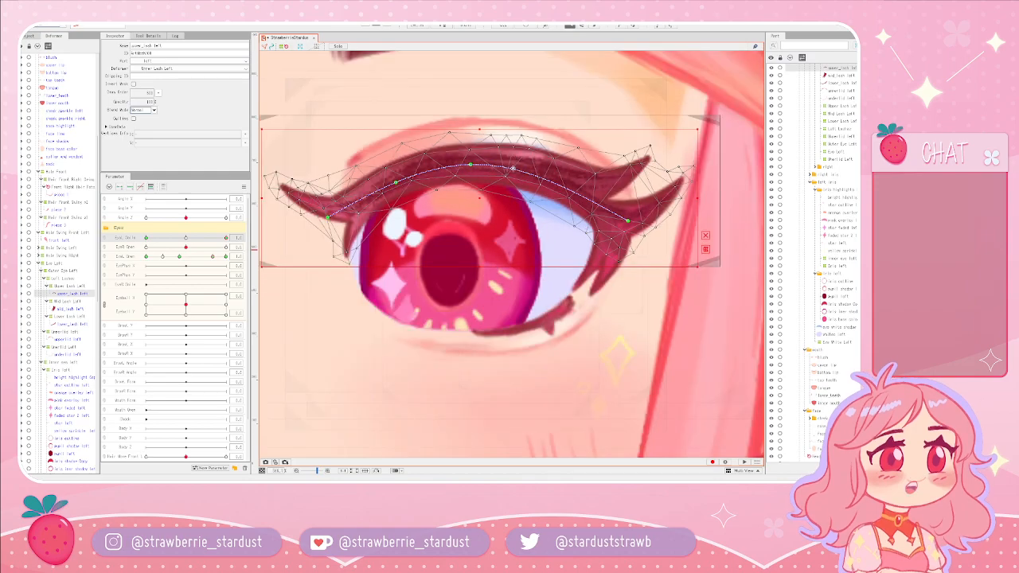
scroll(528, 172, up, 1)
scroll(528, 172, down, 1)
scroll(446, 172, up, 3)
scroll(445, 172, down, 4)
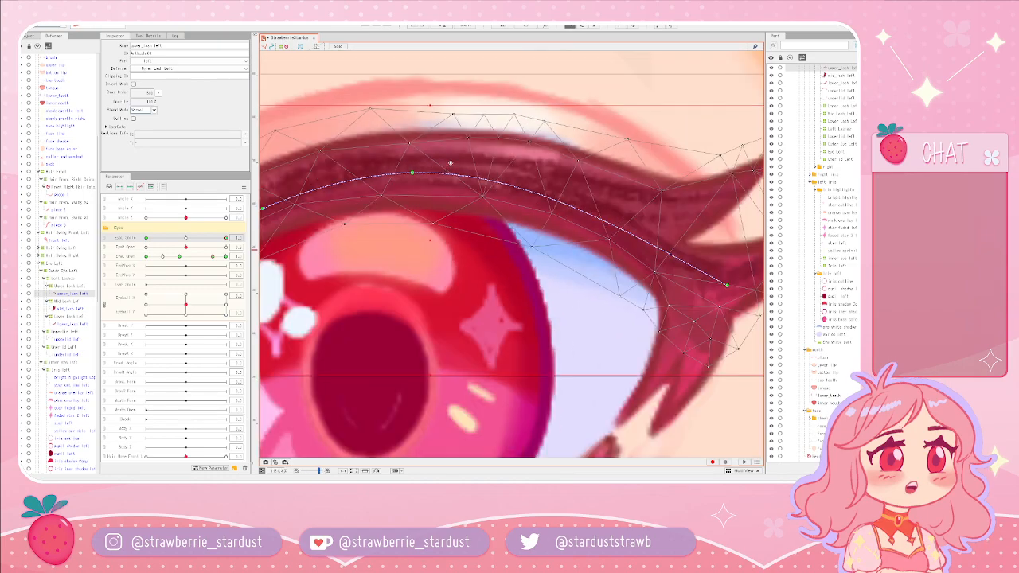
click(472, 261)
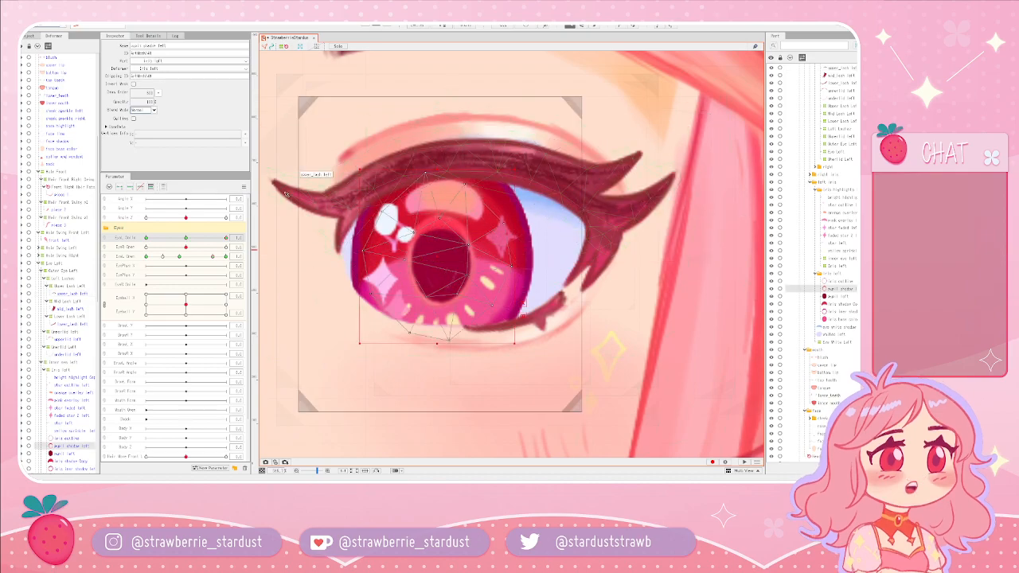
scroll(295, 174, down, 2)
click(367, 177)
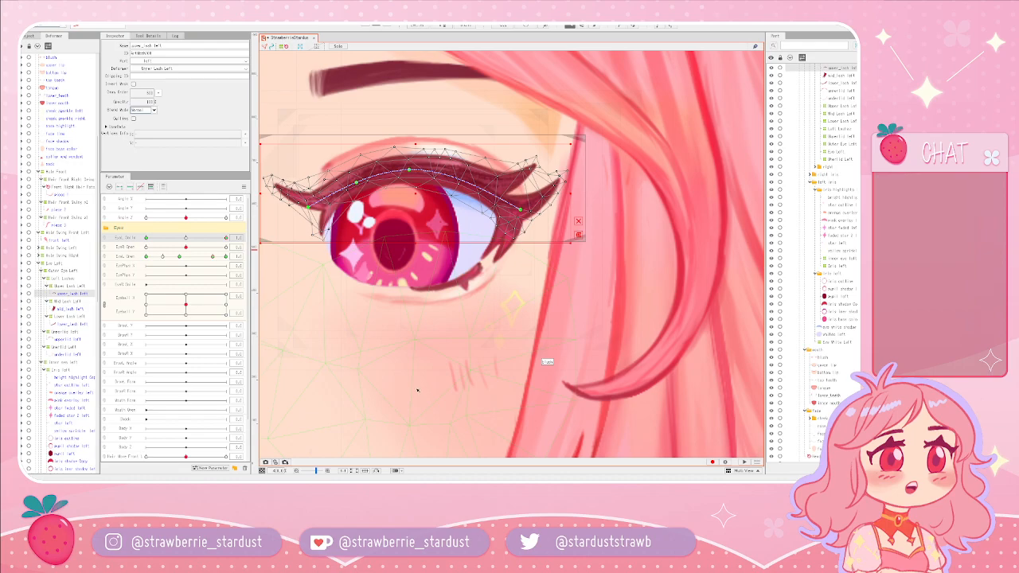
- Inspect the left upper lid crease mesh at full smile, and check the eye's shape against the surrounding face and hair
drag(489, 371, 510, 407)
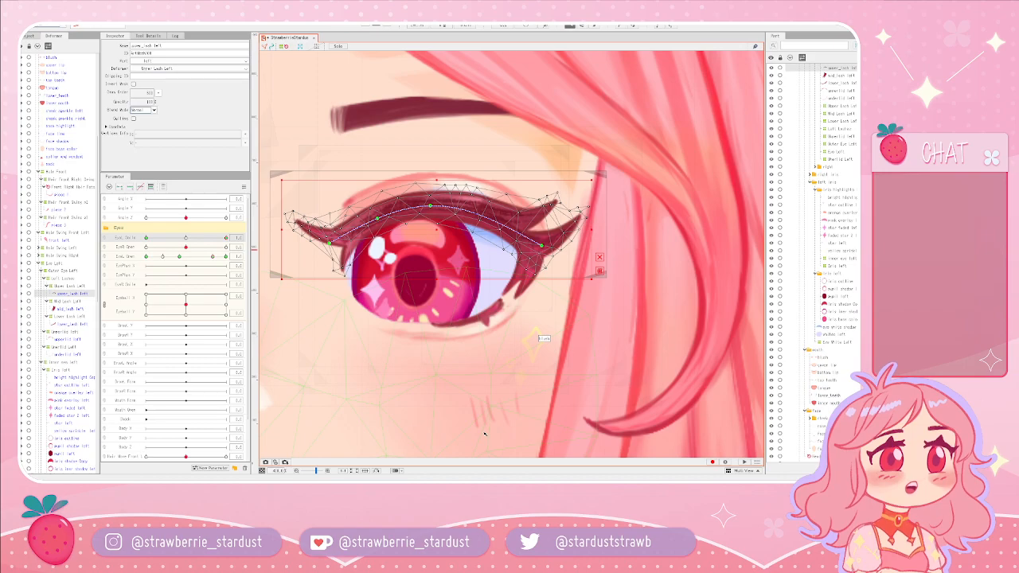
click(462, 189)
click(448, 215)
drag(450, 223, 450, 224)
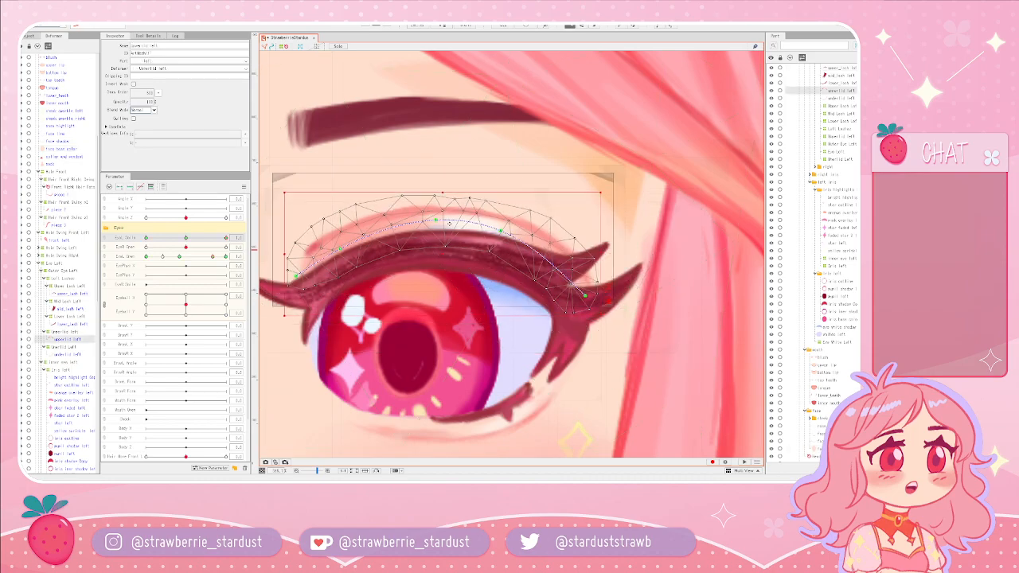
click(490, 162)
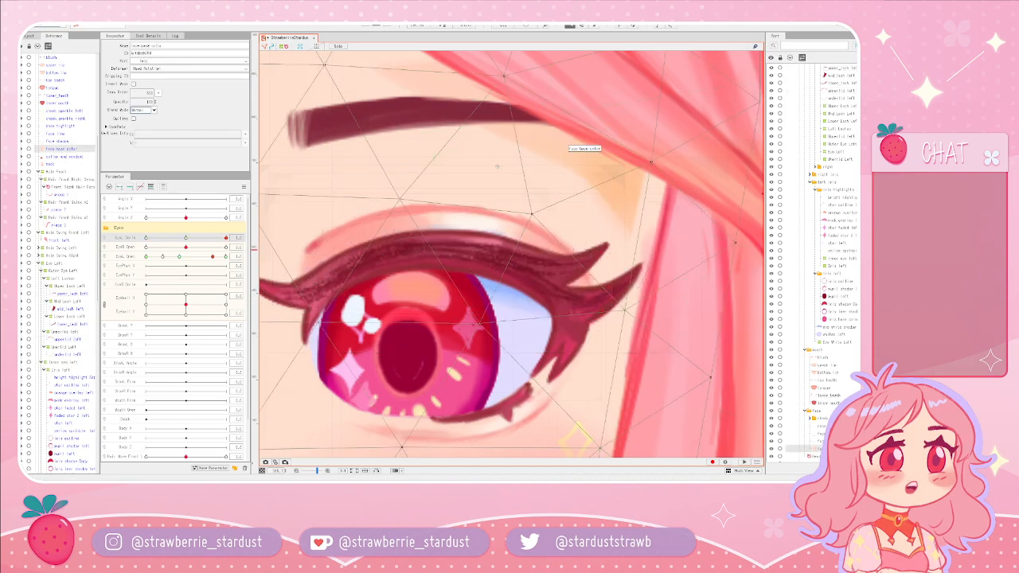
scroll(496, 168, down, 2)
scroll(650, 244, down, 2)
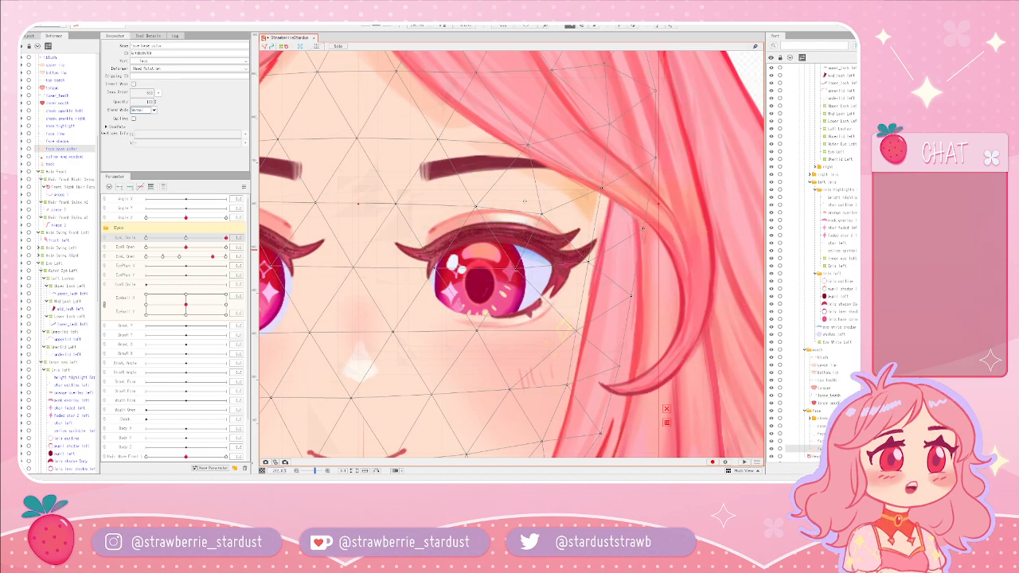
click(610, 200)
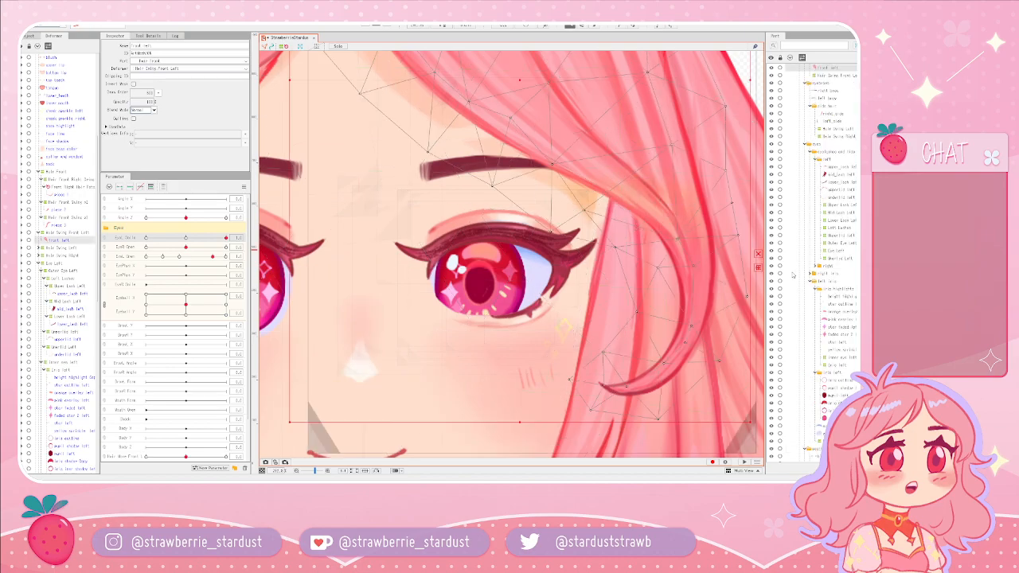
drag(486, 275, 467, 280)
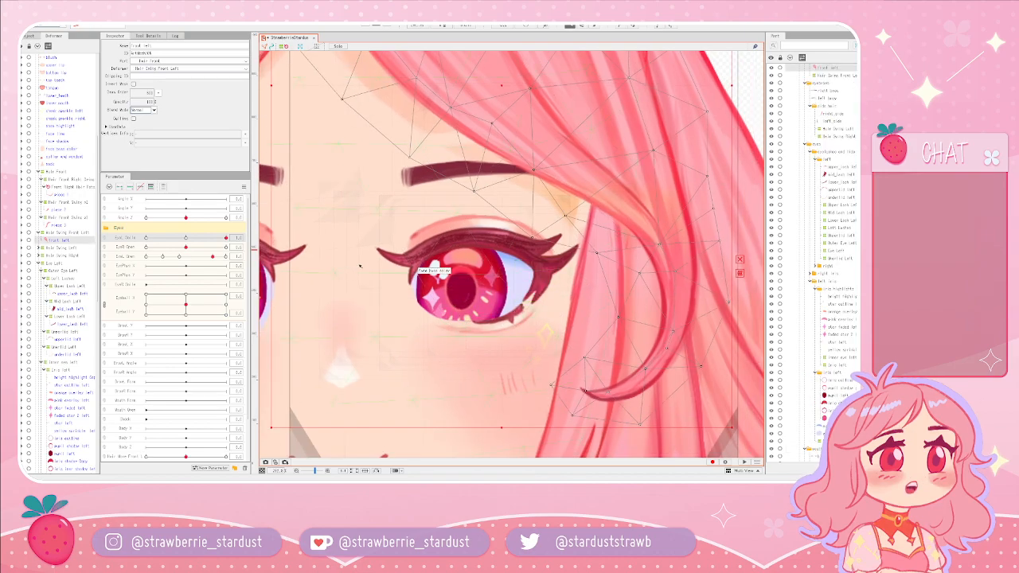
scroll(498, 301, up, 2)
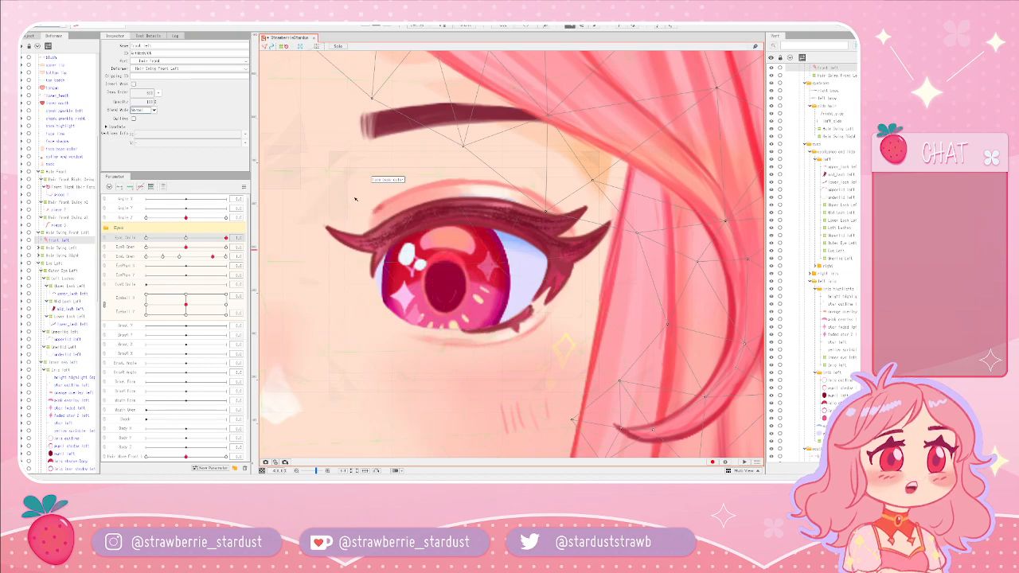
- Compare the left upper lid crease mesh up close with the curve of the upper lash below it
click(466, 204)
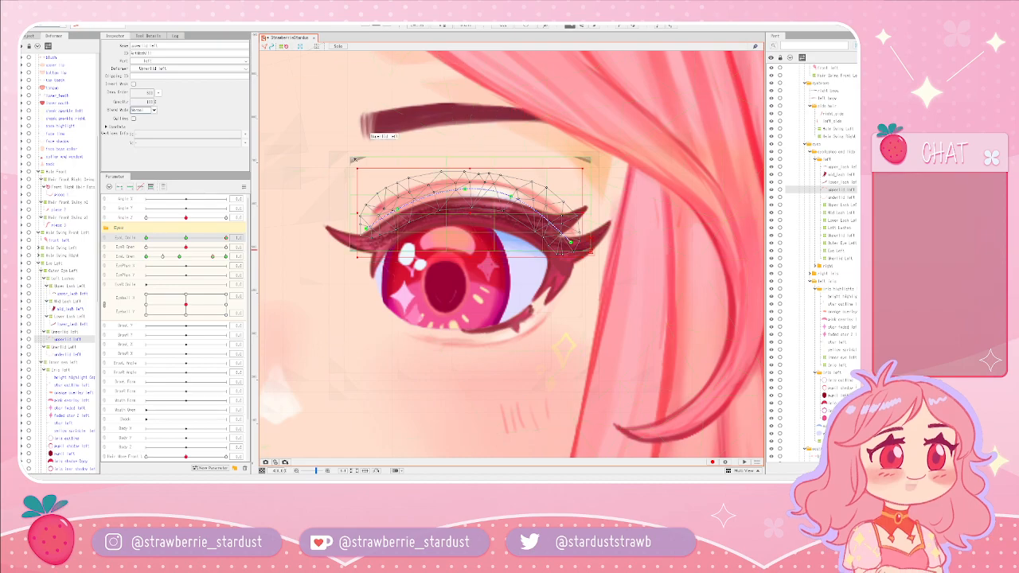
scroll(414, 185, up, 2)
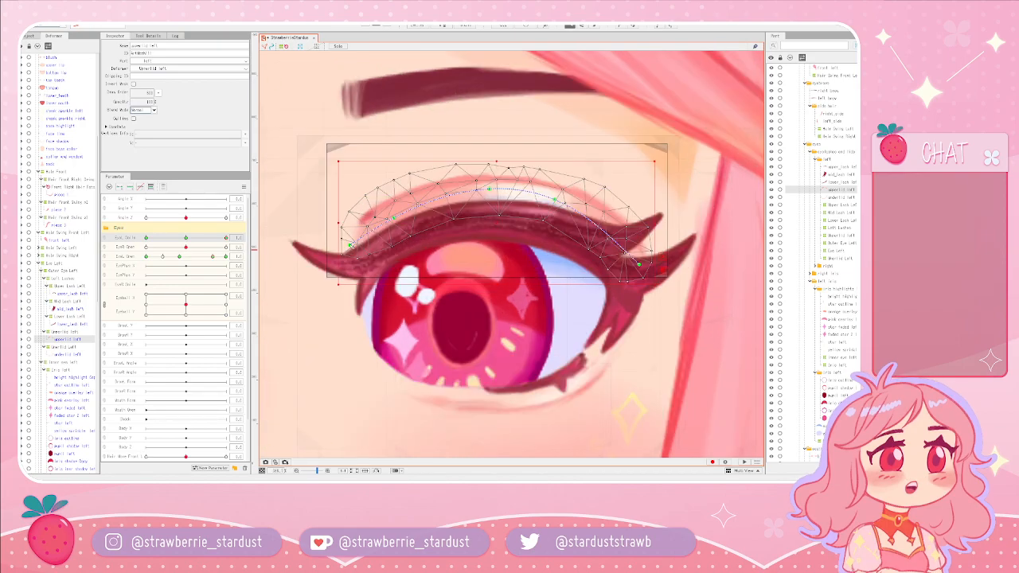
click(598, 134)
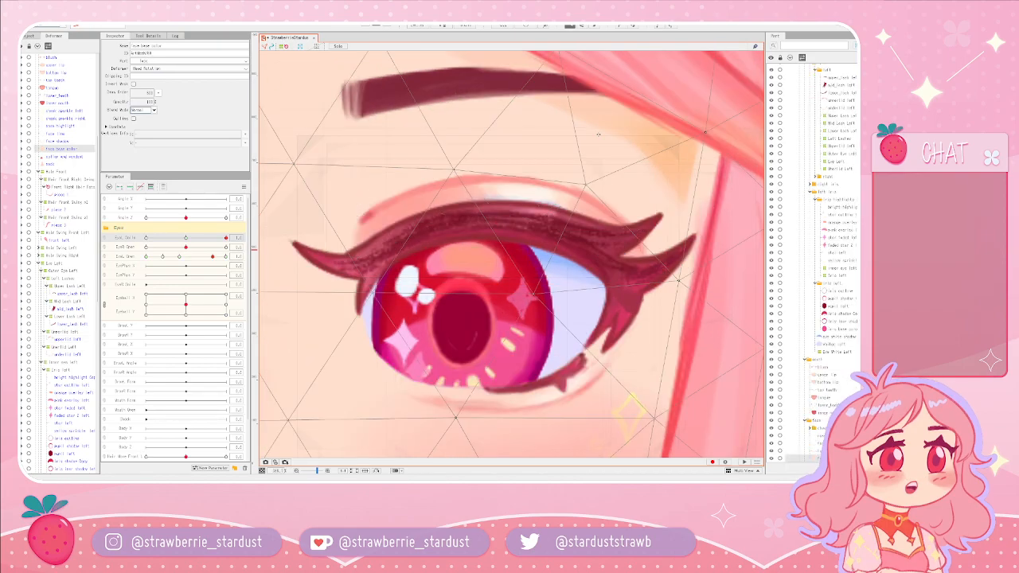
click(519, 197)
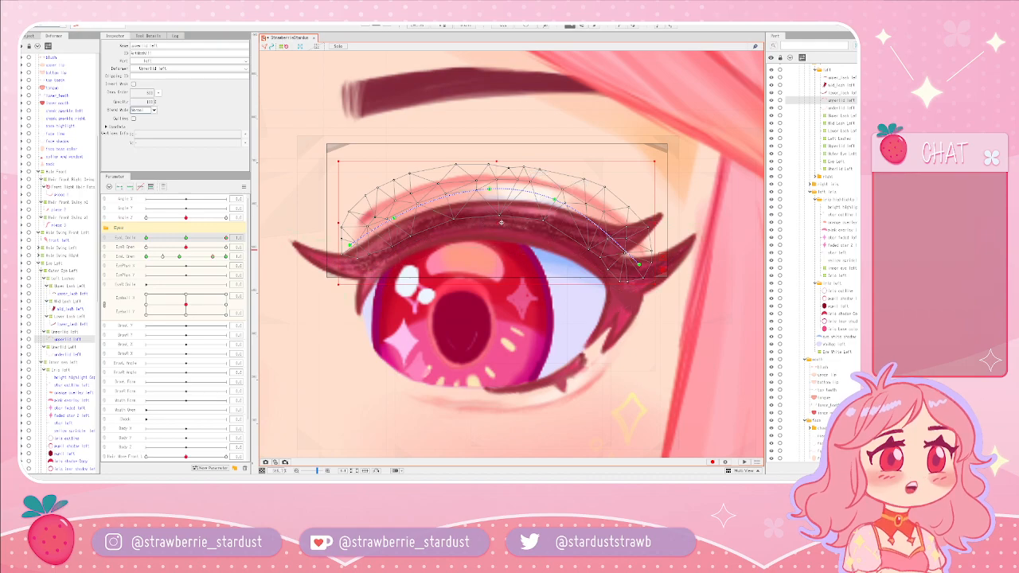
click(503, 223)
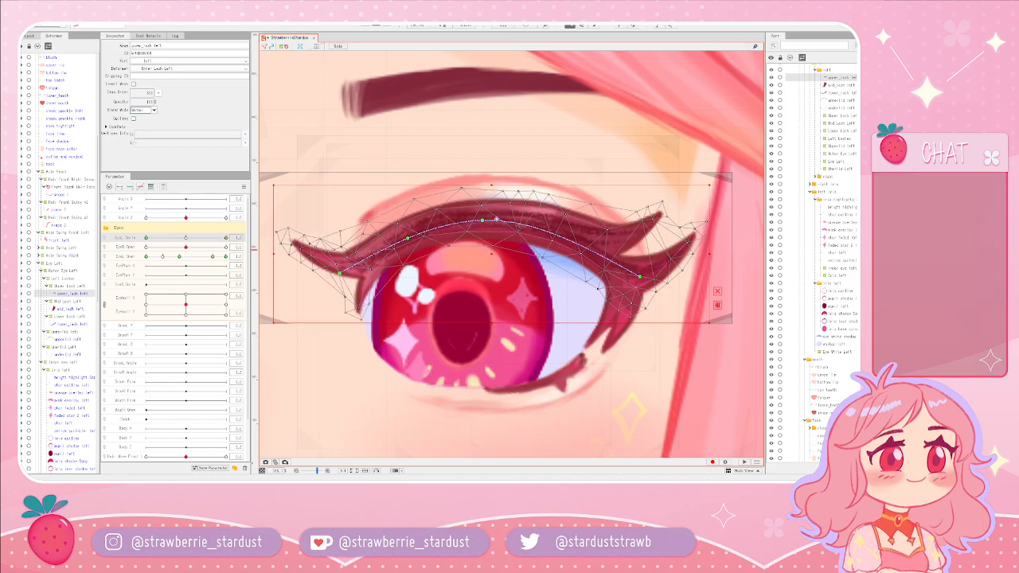
- Save the model with the adjusted left upper lash
click(555, 164)
click(555, 164)
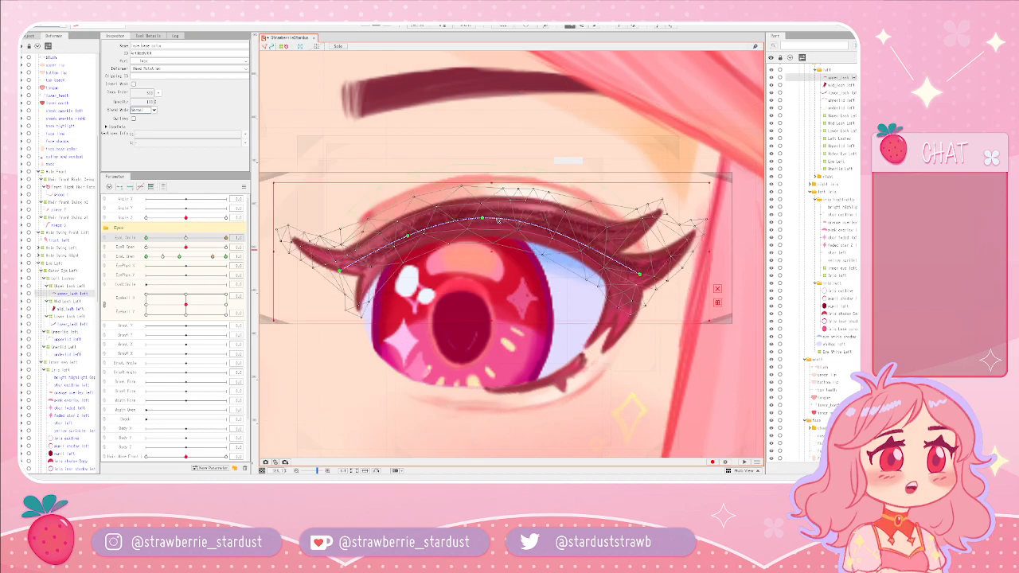
scroll(511, 136, down, 1)
key(ctrl+s)
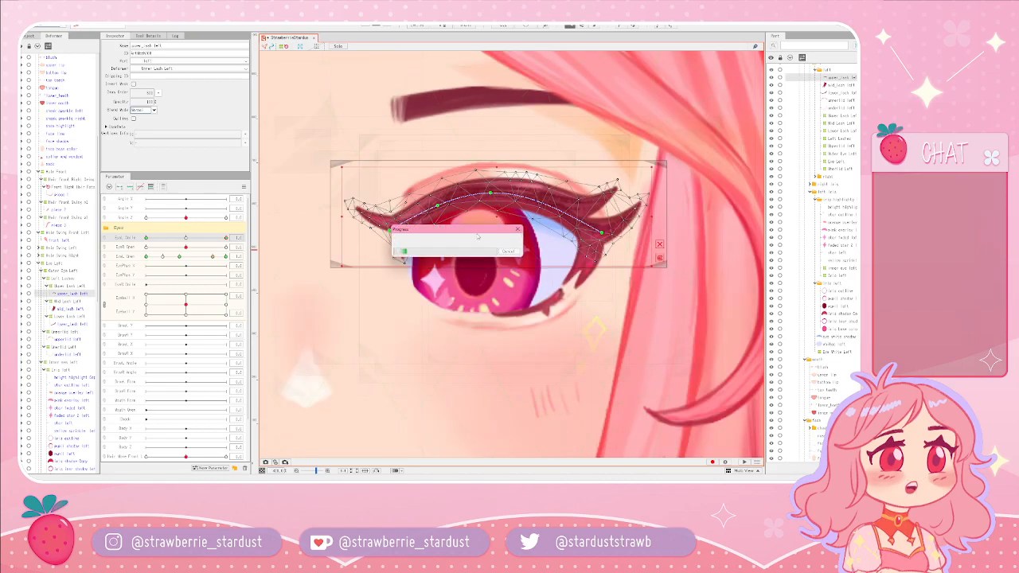
- Examine the left eye's upper lash and outer corner both up close and within the whole face
scroll(447, 279, down, 1)
click(535, 277)
scroll(534, 276, up, 3)
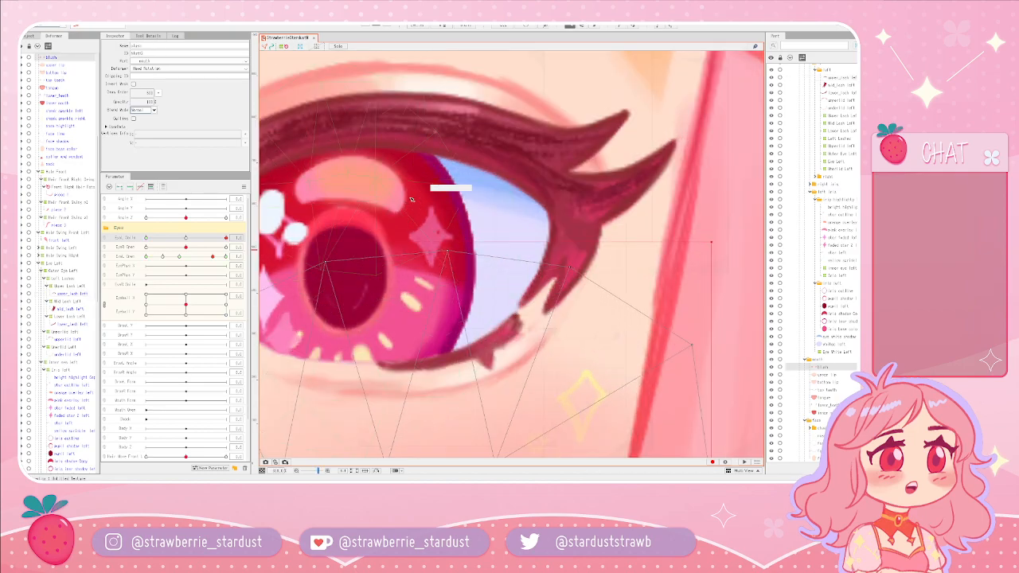
scroll(486, 202, down, 2)
click(538, 126)
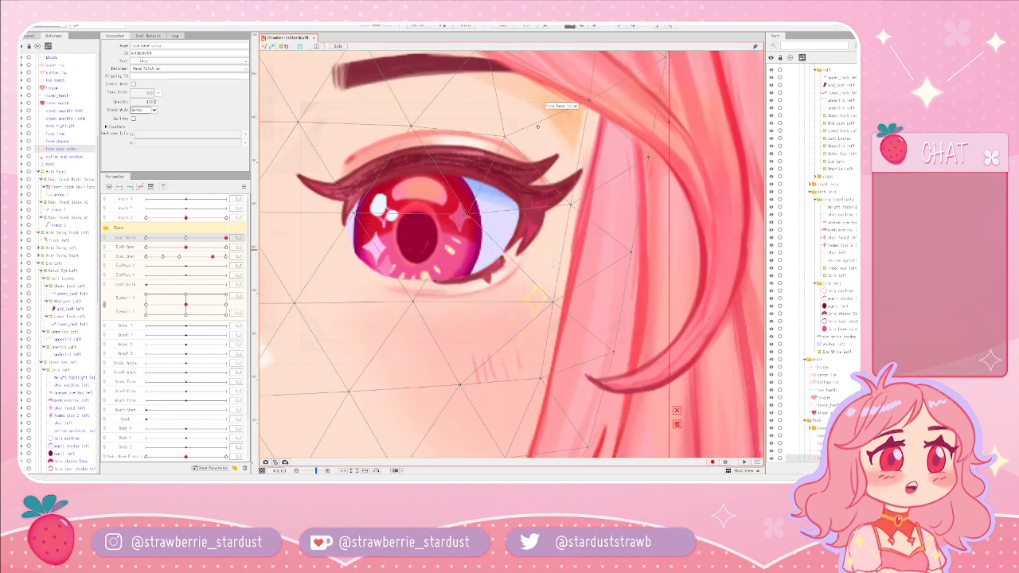
scroll(543, 154, down, 1)
click(519, 146)
scroll(520, 146, down, 2)
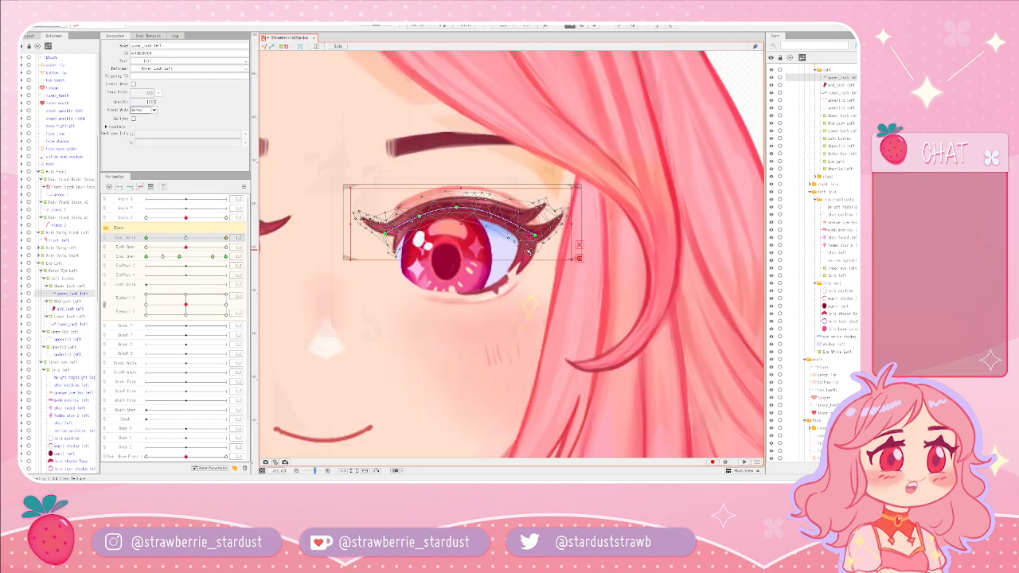
scroll(503, 278, up, 2)
- Inspect the left lower lash and iris base color meshes along the lower edge of the eye
click(487, 297)
click(456, 309)
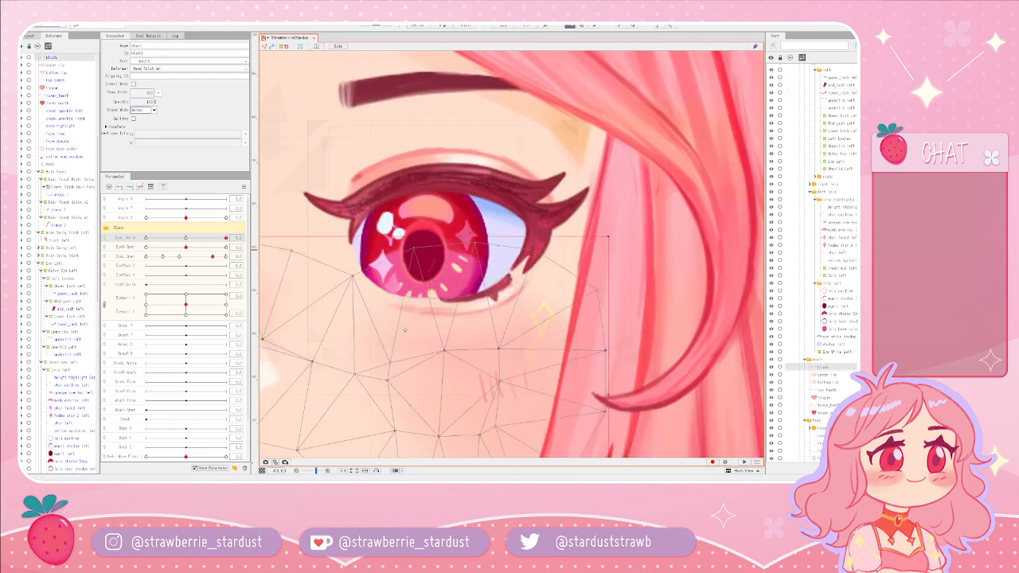
click(454, 304)
scroll(422, 283, up, 3)
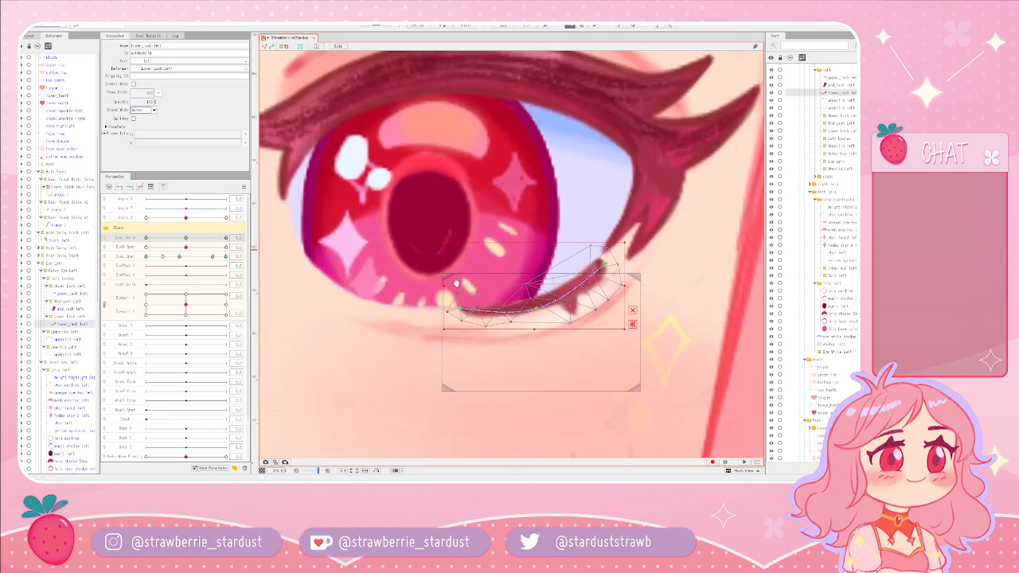
scroll(435, 182, up, 1)
click(421, 270)
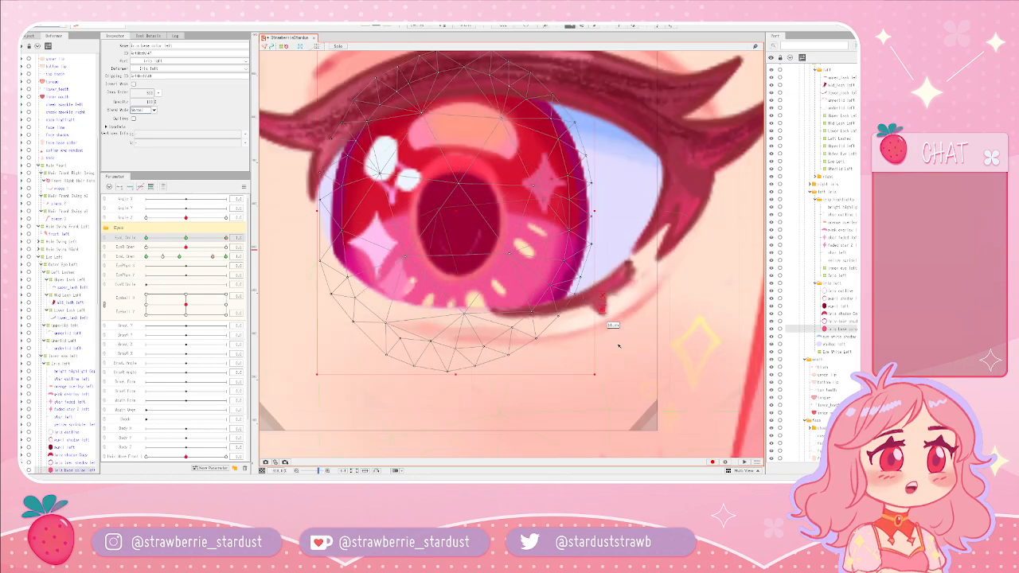
scroll(501, 311, up, 1)
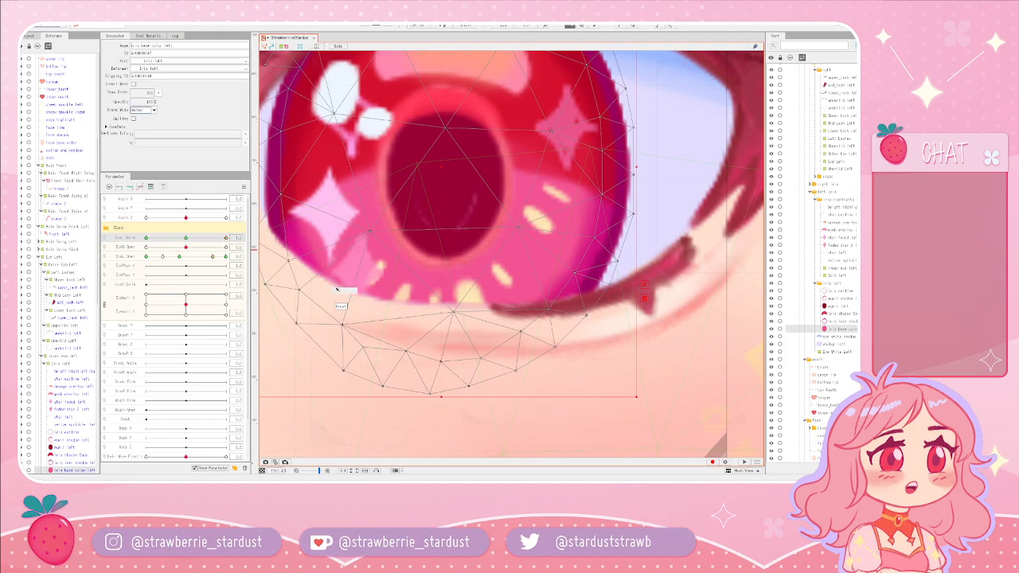
scroll(446, 316, up, 1)
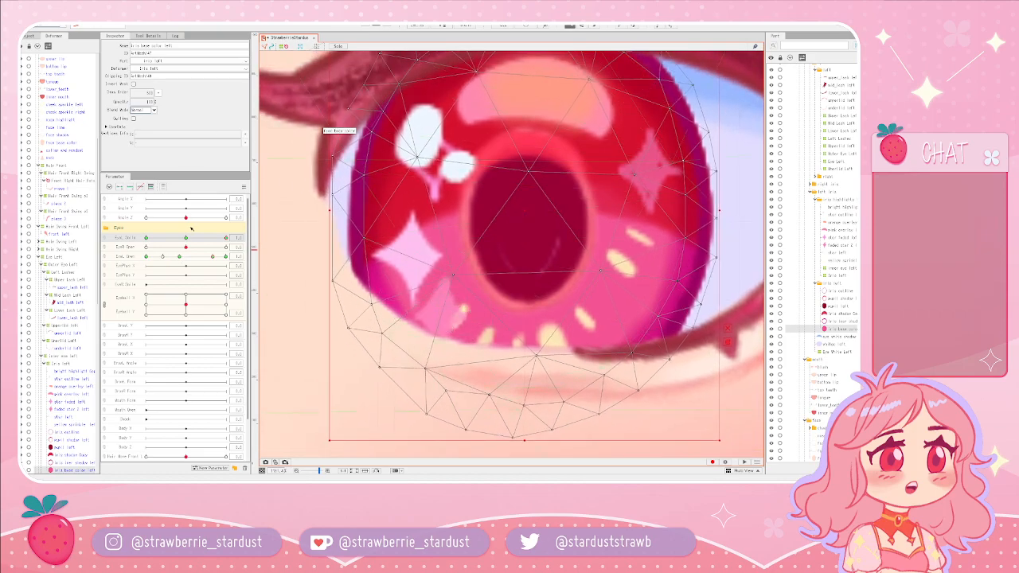
- Select the left lower lash and move the inner end point of its deform path slightly down and inward
click(160, 217)
drag(160, 217, 186, 218)
click(621, 360)
scroll(430, 219, down, 4)
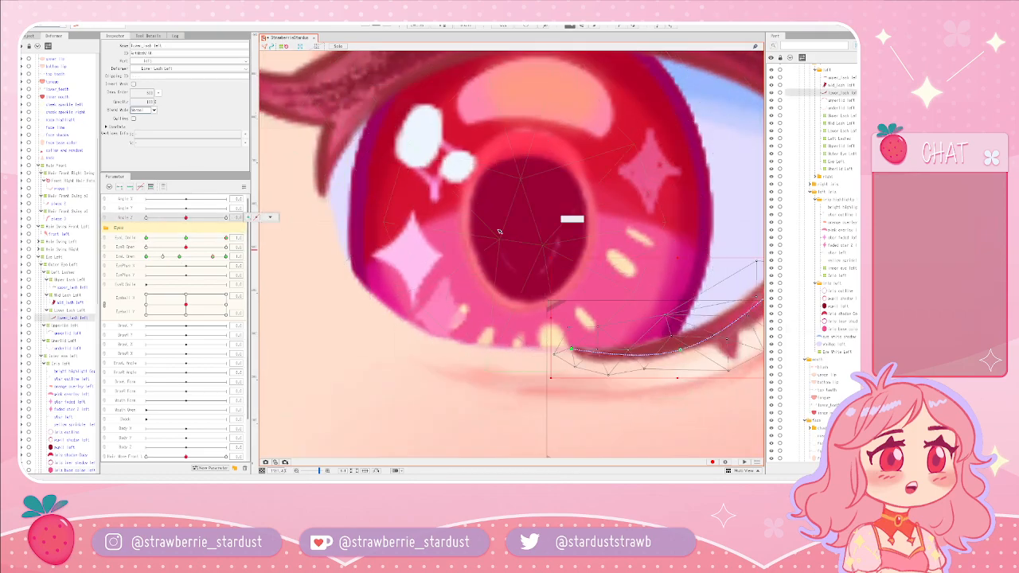
click(195, 240)
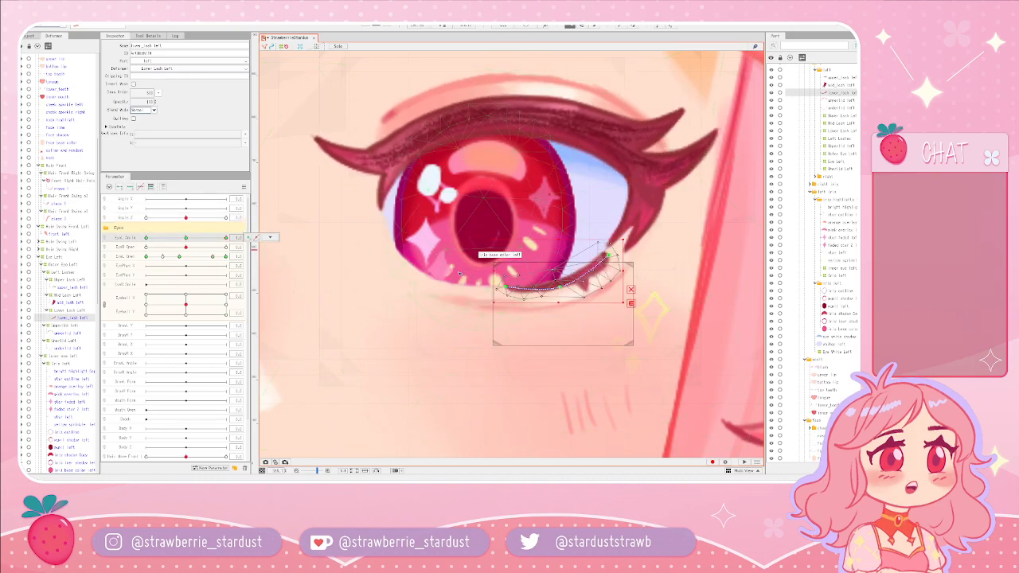
scroll(557, 319, up, 1)
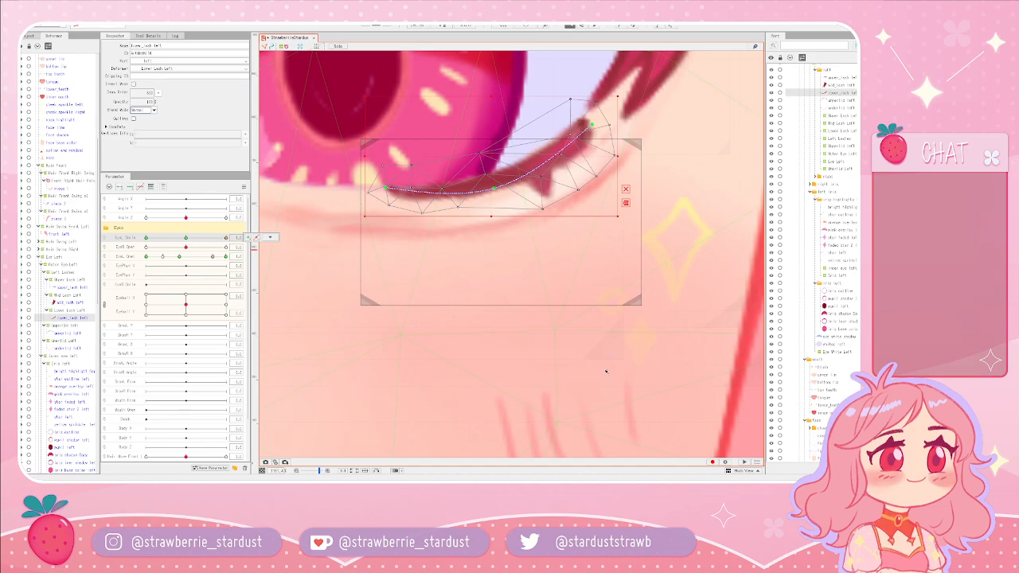
scroll(518, 326, up, 1)
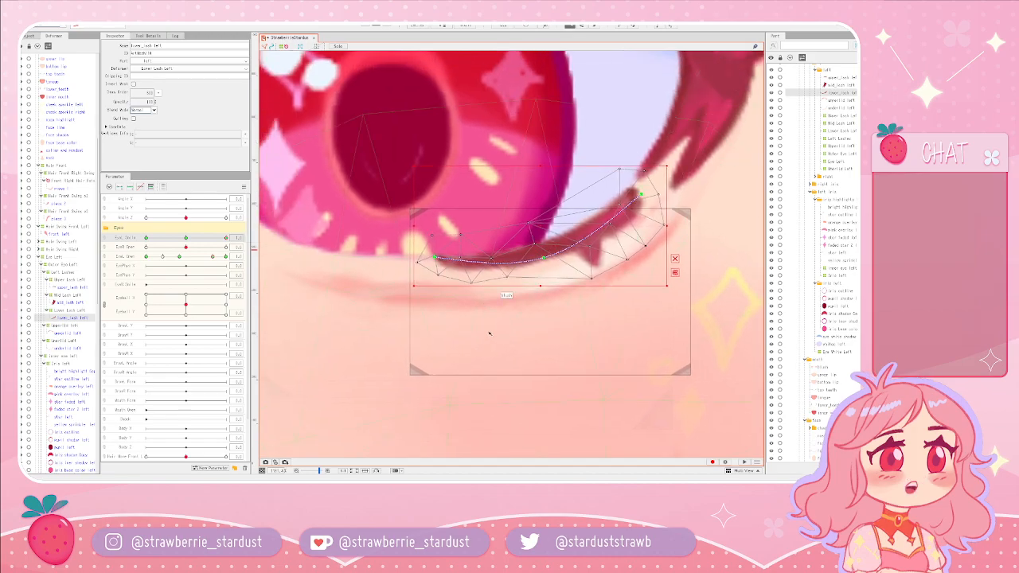
drag(436, 258, 434, 260)
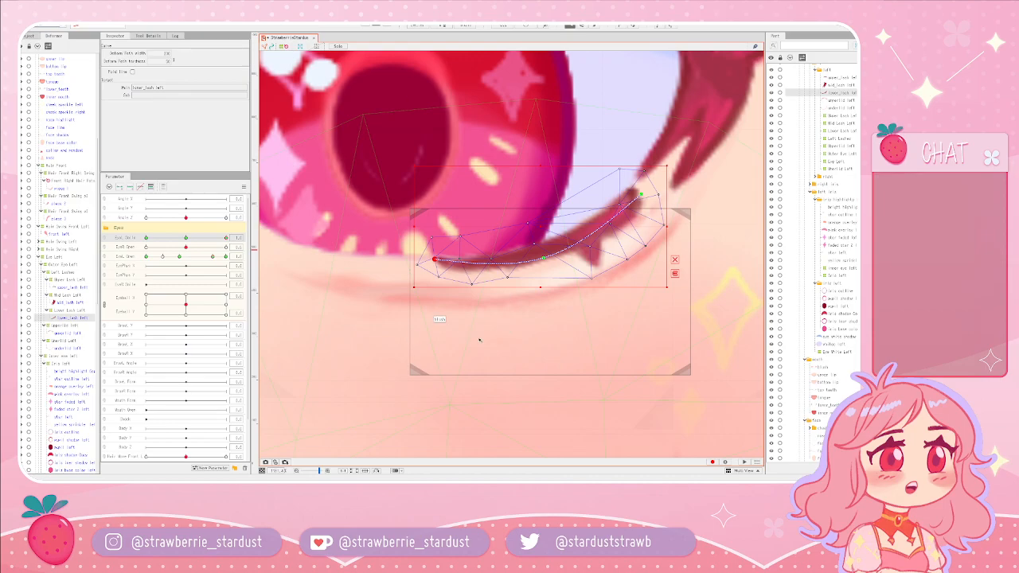
scroll(526, 306, down, 2)
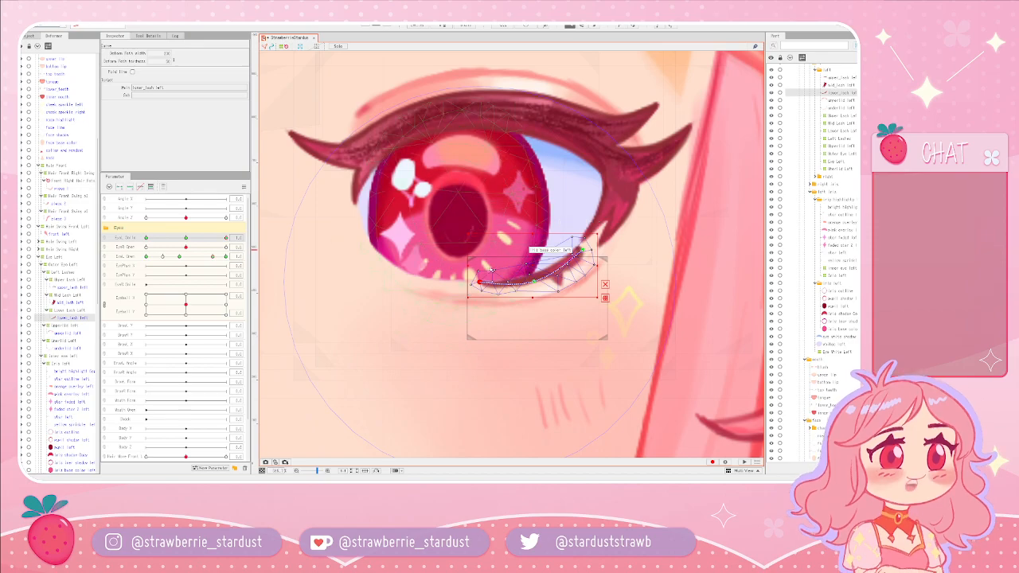
- Examine the left eye's outline and outer corner against the face and the side hair
scroll(336, 221, down, 2)
click(337, 220)
scroll(337, 221, down, 3)
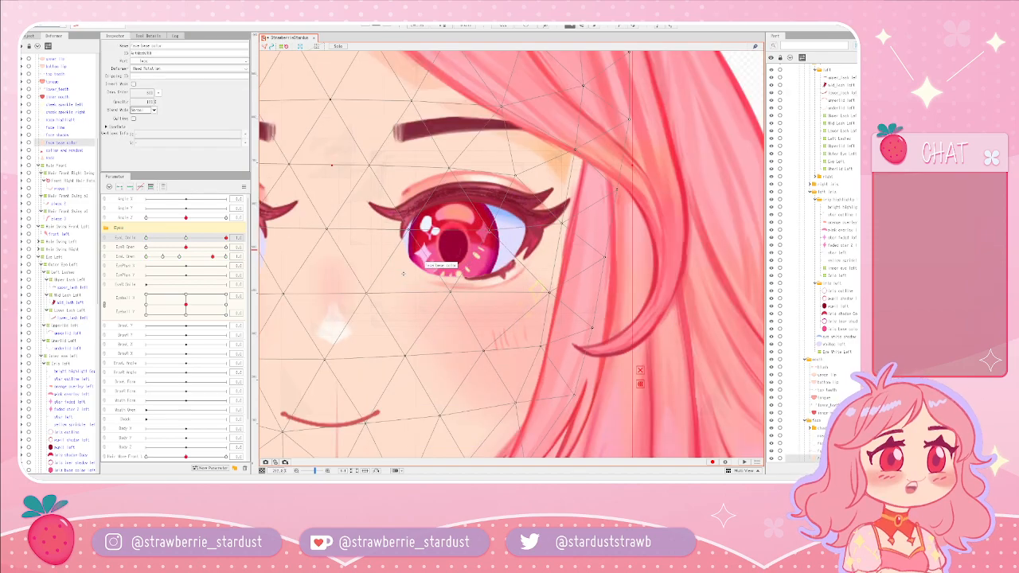
scroll(647, 200, up, 5)
click(647, 199)
scroll(452, 281, up, 5)
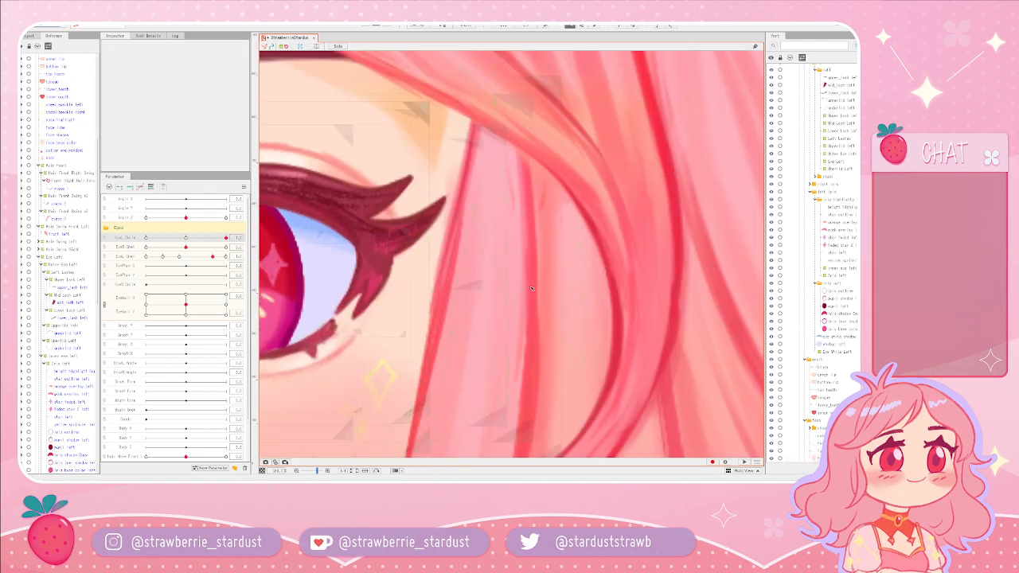
scroll(452, 281, down, 4)
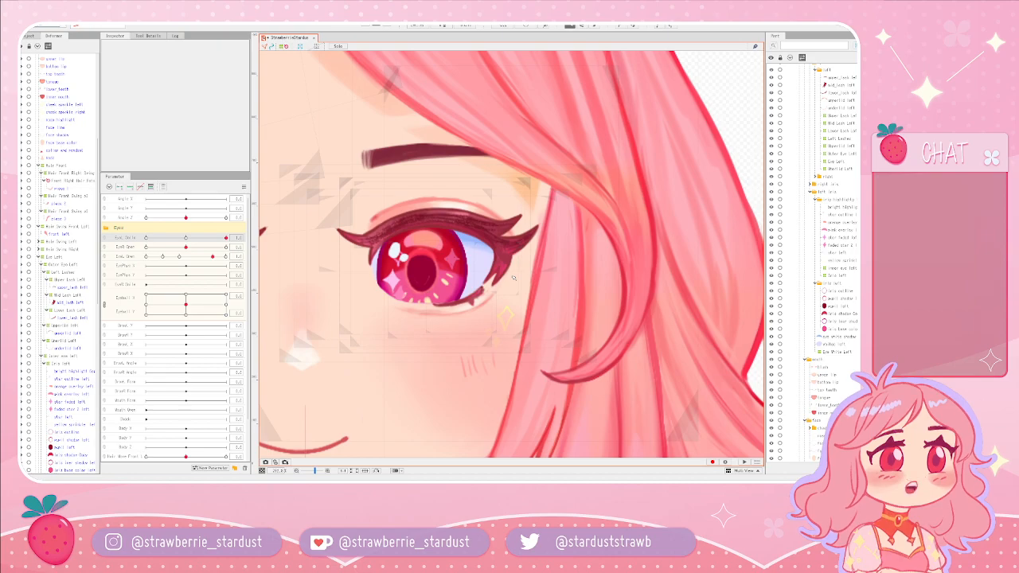
scroll(399, 222, up, 5)
- Inspect the left upper eyelid, lower lash and lower eyelid meshes one after another
click(349, 204)
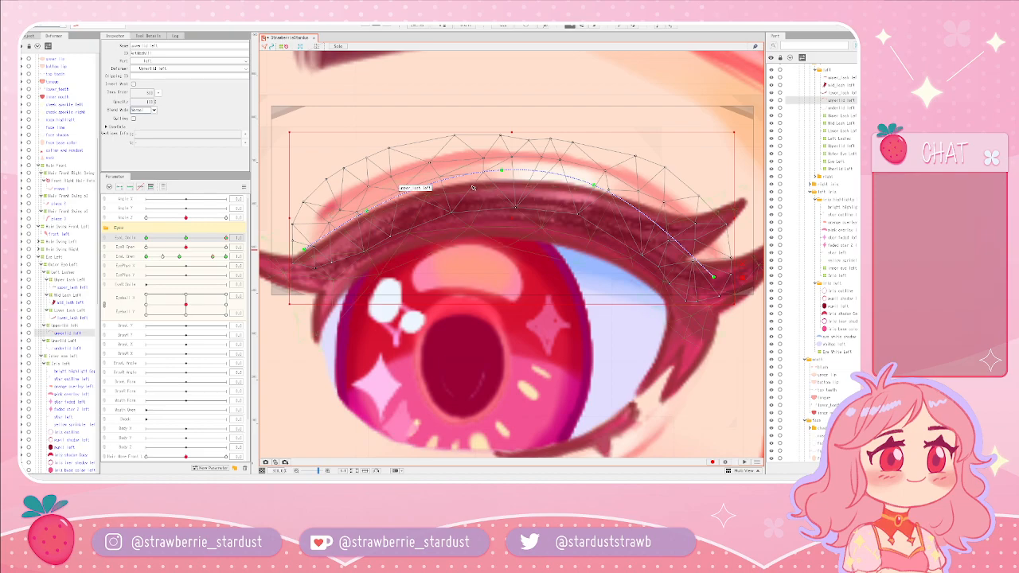
click(547, 201)
scroll(526, 201, down, 3)
click(708, 301)
scroll(676, 316, up, 4)
scroll(675, 316, down, 3)
click(649, 339)
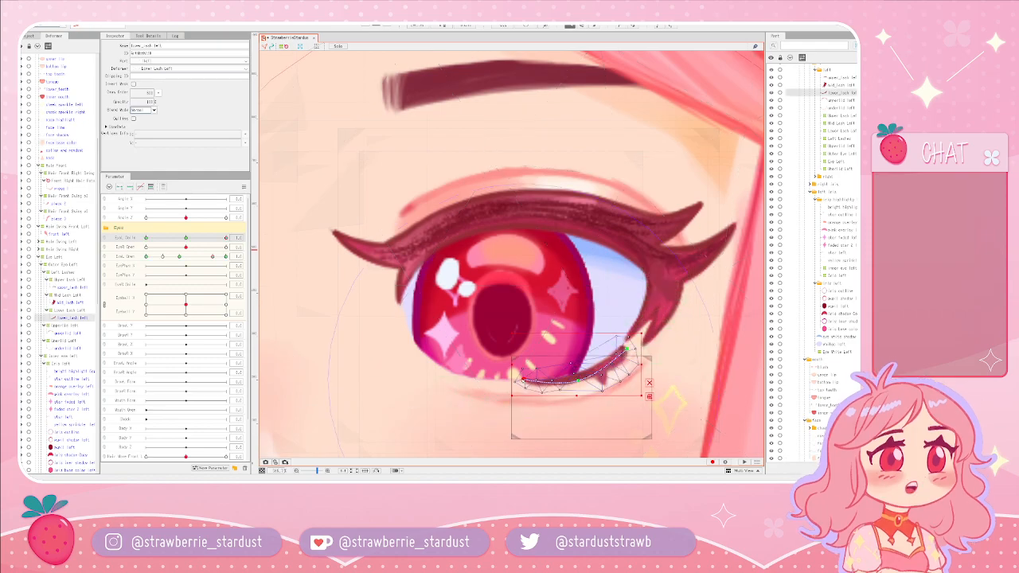
click(483, 386)
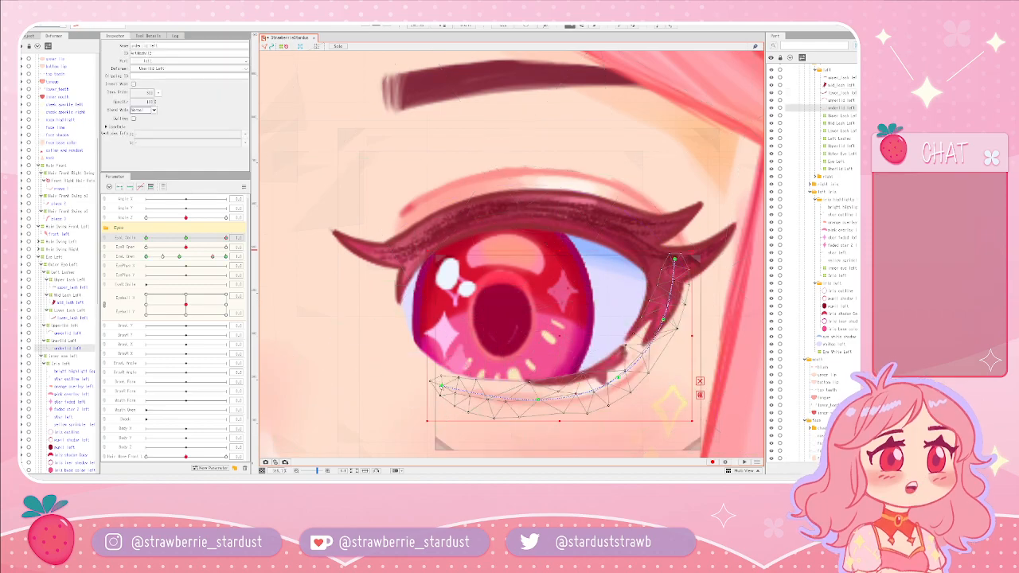
click(442, 386)
click(381, 387)
scroll(554, 357, down, 3)
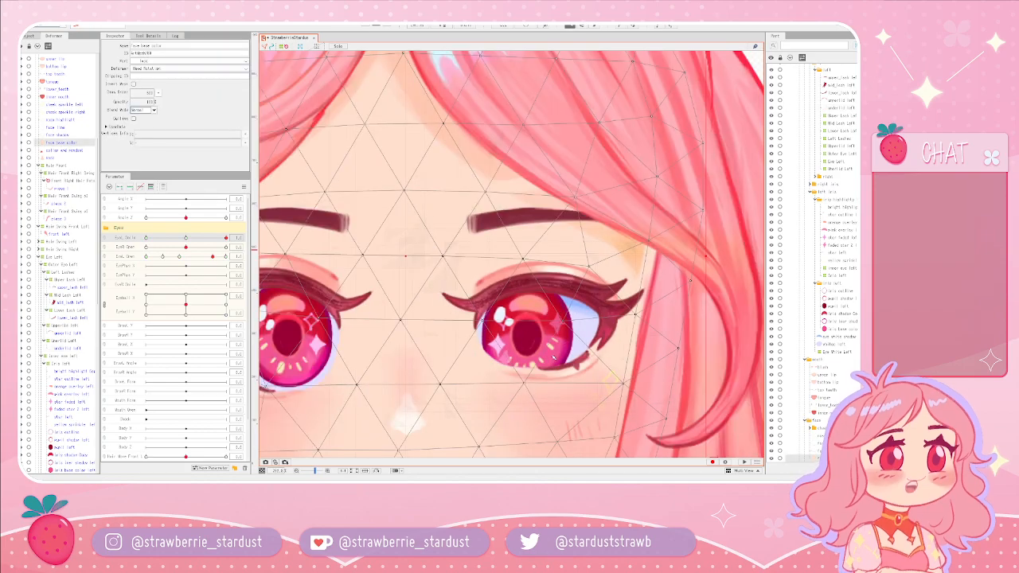
- Compare the left eye with the whole face and check its lower outer corner up close
drag(622, 354, 511, 323)
click(745, 227)
scroll(582, 406, down, 2)
scroll(473, 360, up, 8)
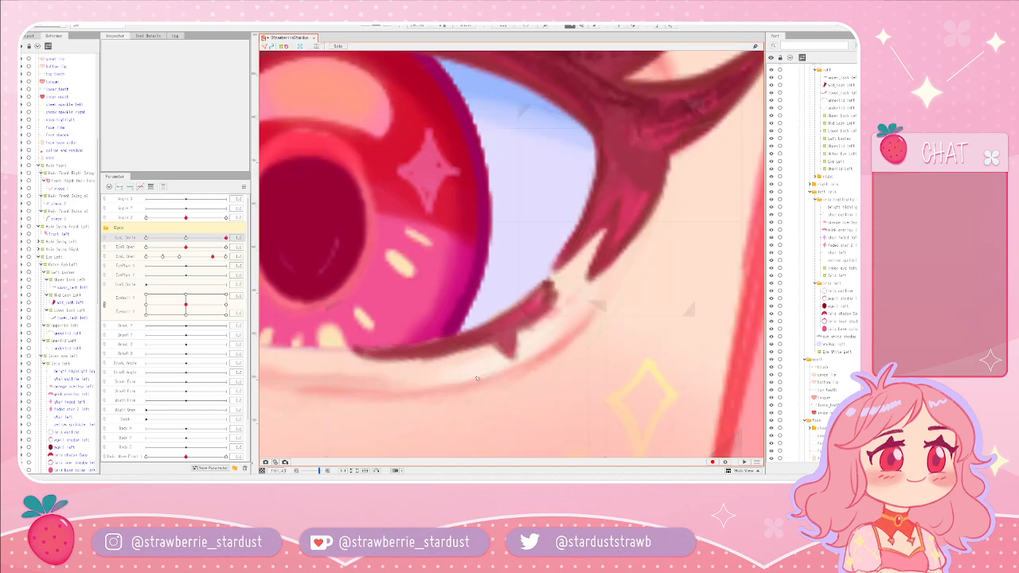
click(475, 360)
scroll(518, 334, down, 5)
drag(615, 342, 536, 341)
click(659, 290)
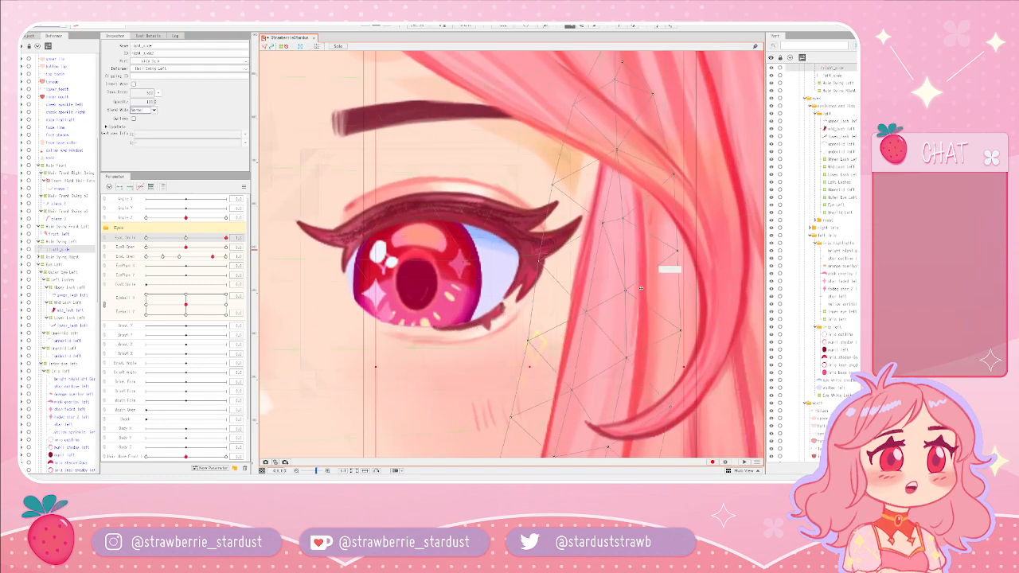
scroll(670, 309, down, 3)
drag(677, 293, 587, 292)
click(685, 219)
scroll(437, 312, up, 6)
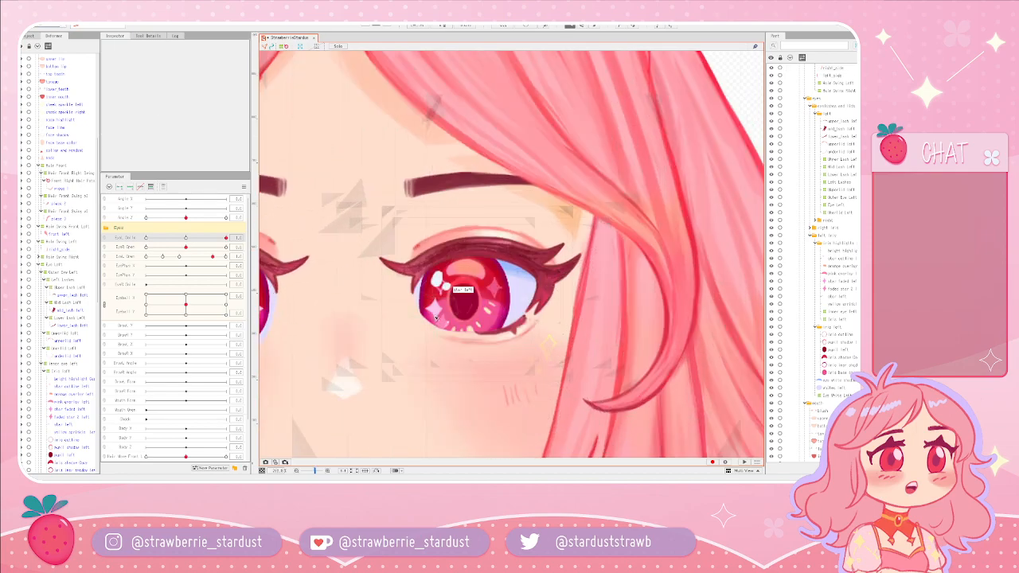
click(602, 395)
drag(624, 391, 508, 371)
click(668, 344)
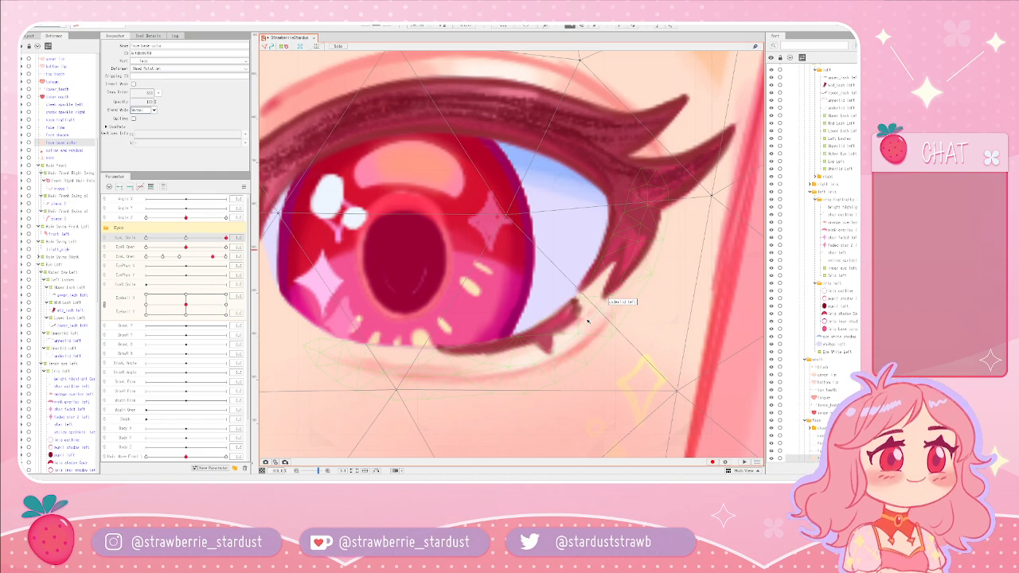
- Check the left lower eyelid and the eye's shape with the active eye parameter at its highest key
scroll(530, 259, down, 4)
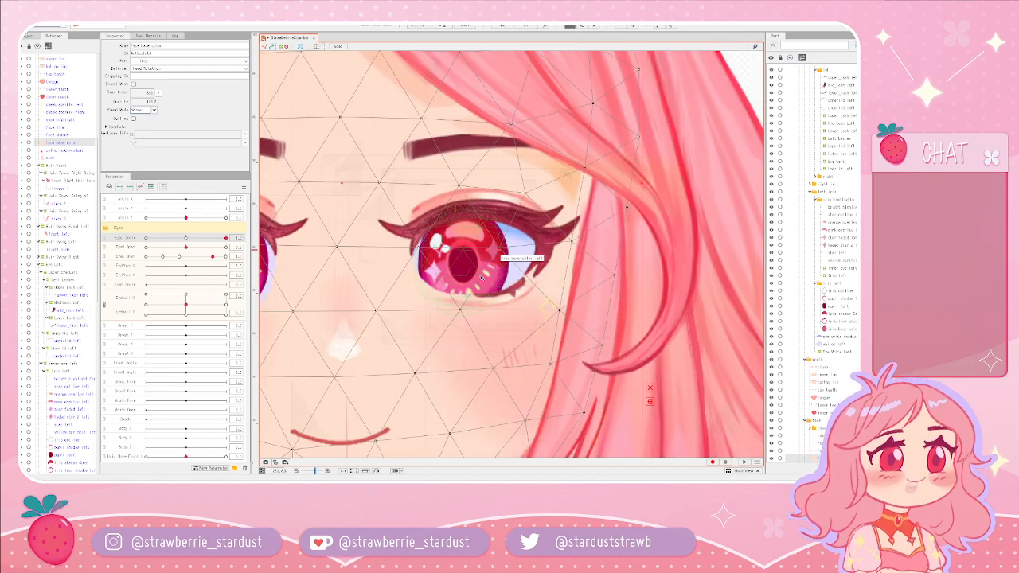
scroll(493, 306, up, 2)
click(532, 283)
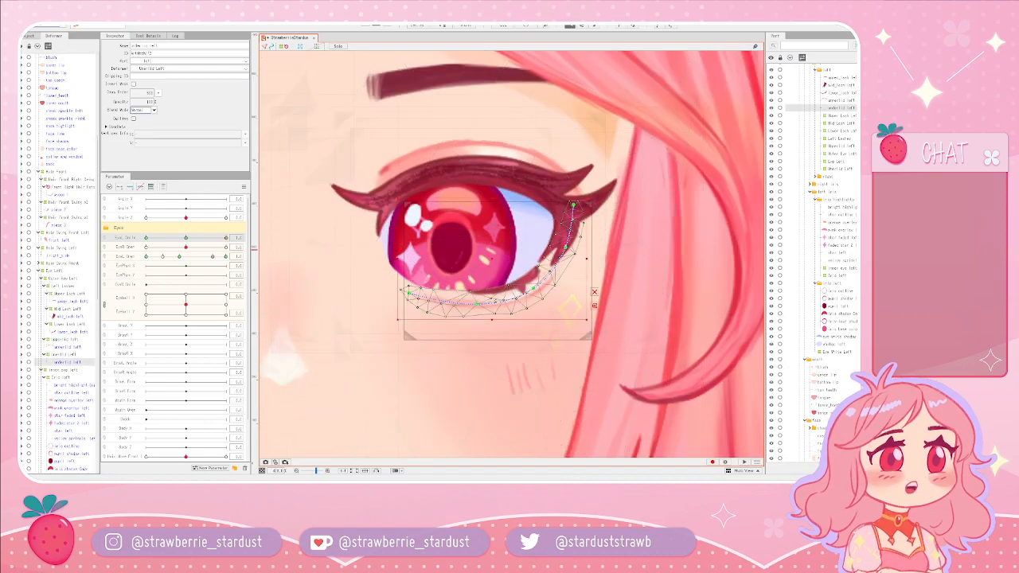
drag(190, 238, 231, 244)
scroll(500, 285, down, 2)
click(525, 321)
click(706, 148)
drag(688, 238, 631, 172)
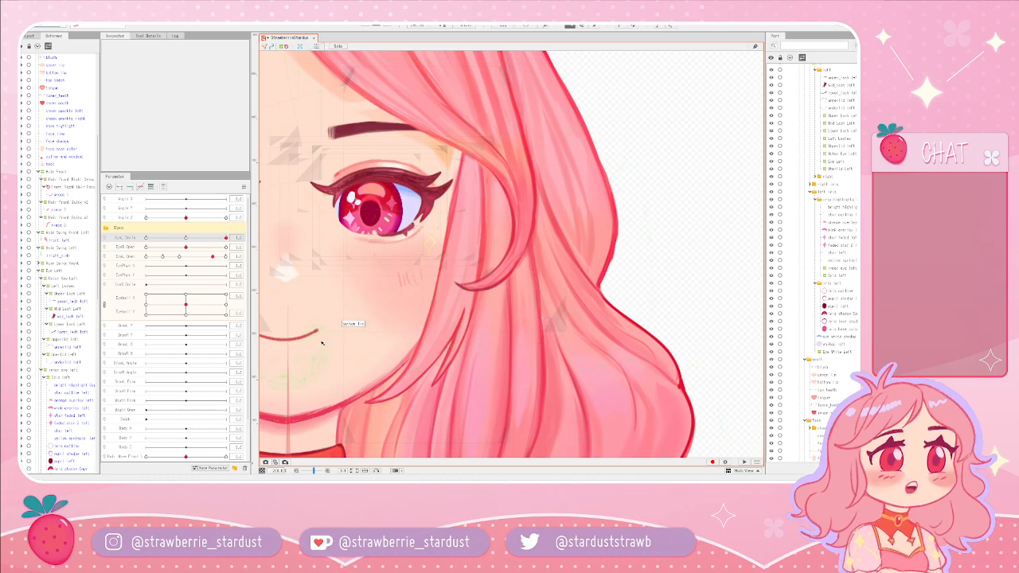
scroll(357, 265, up, 2)
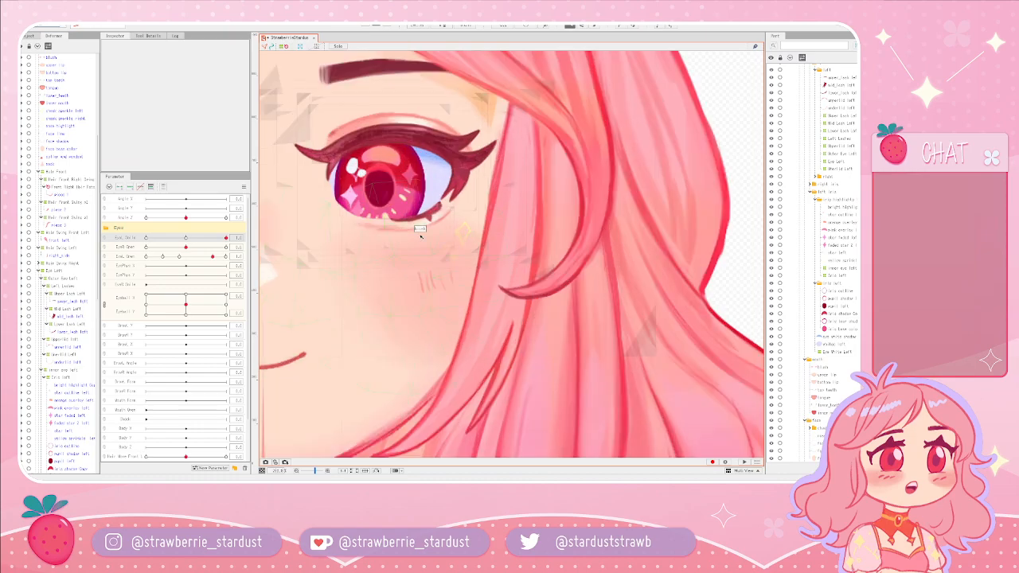
- Raise the outer end of the left lower lash slightly and select the left lower eyelid line
drag(450, 277, 418, 373)
click(407, 306)
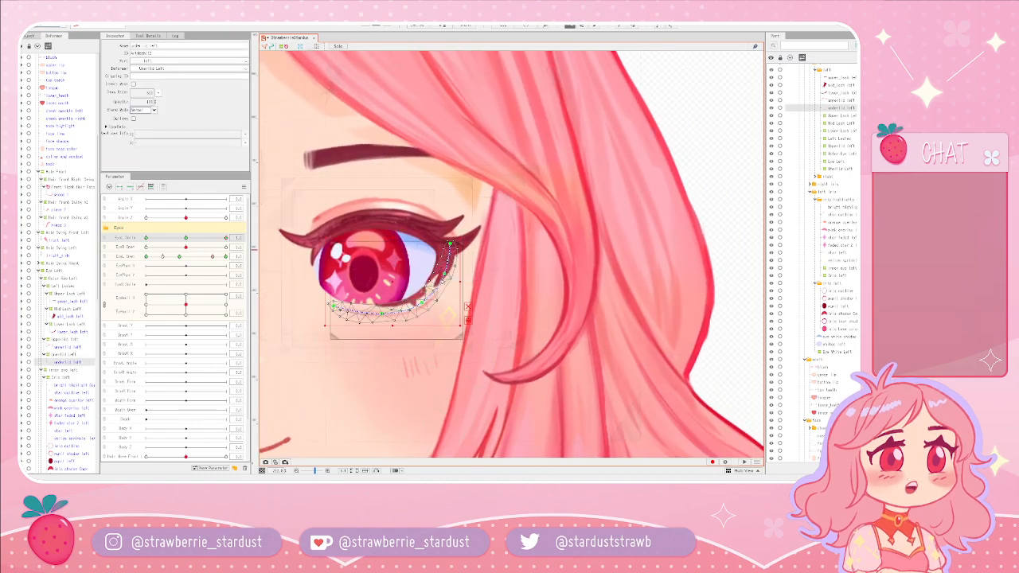
scroll(442, 280, up, 2)
click(430, 291)
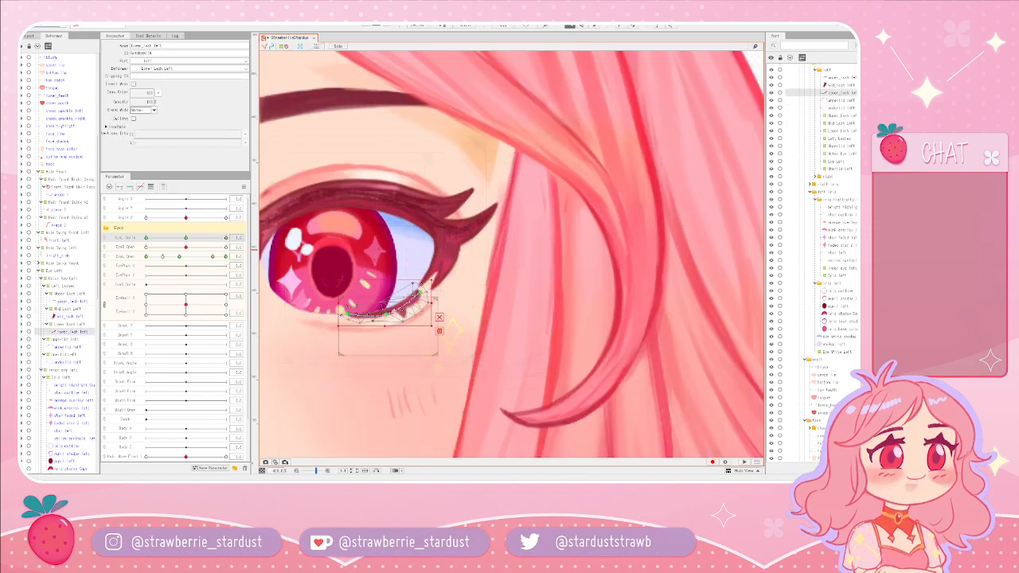
drag(437, 281, 436, 278)
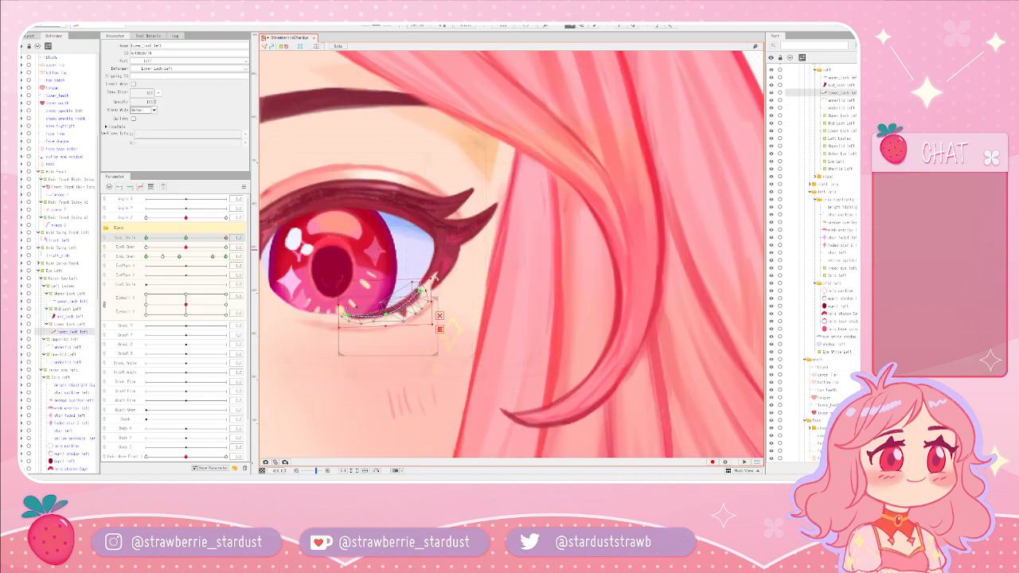
click(385, 365)
click(433, 297)
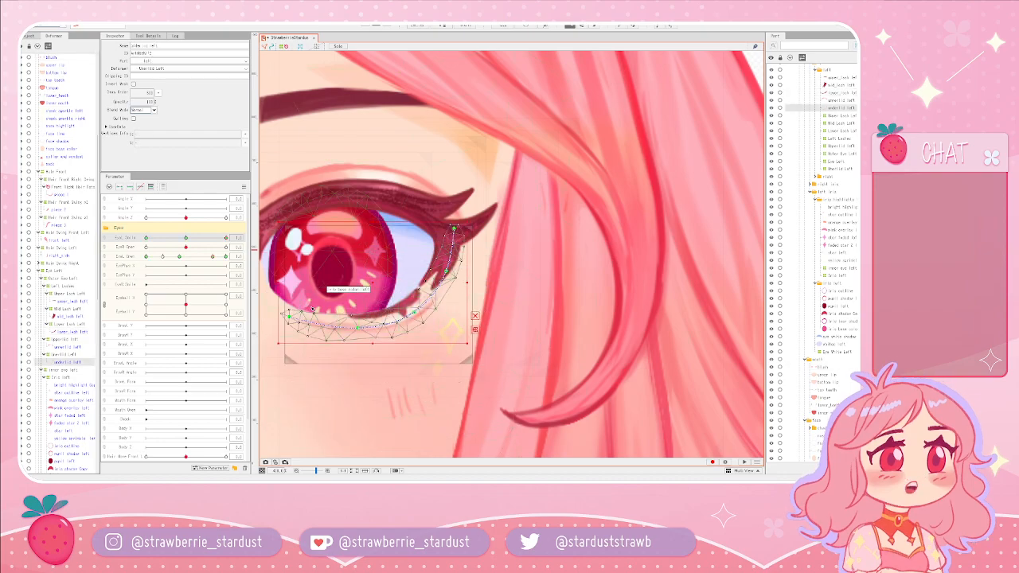
- Inspect the blush mesh and the left mid, upper and lower lash meshes one after another
click(373, 341)
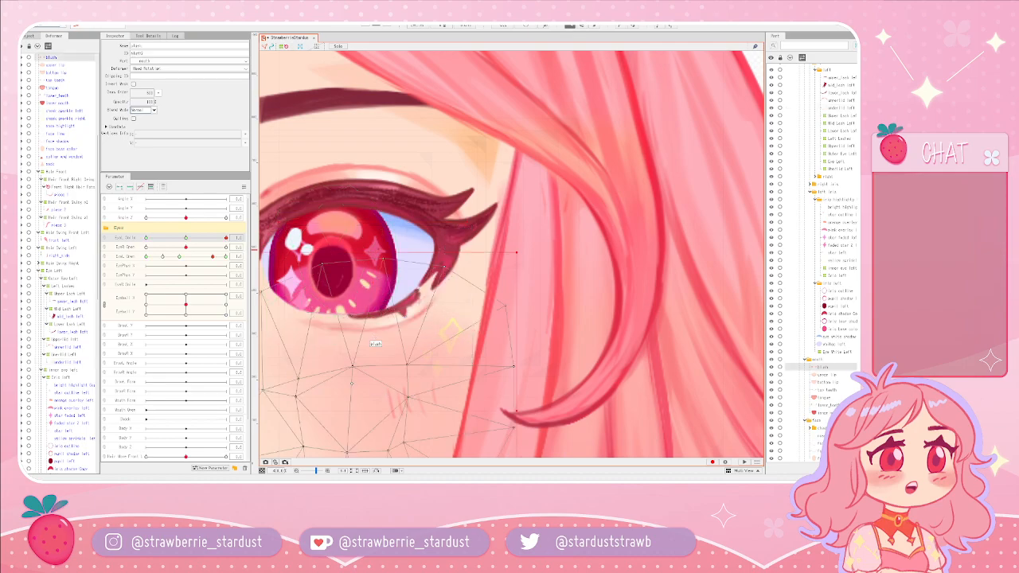
click(404, 180)
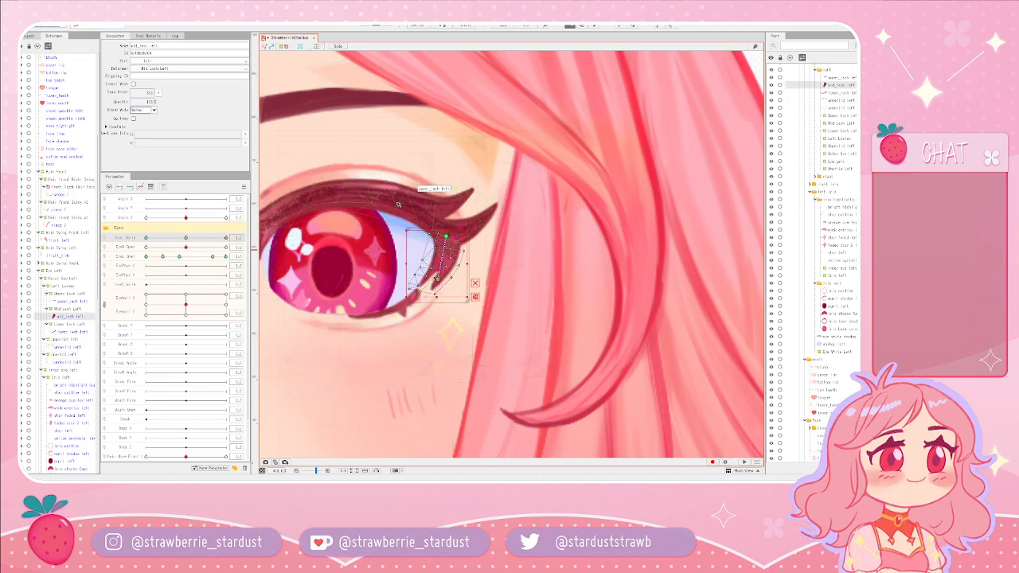
click(422, 195)
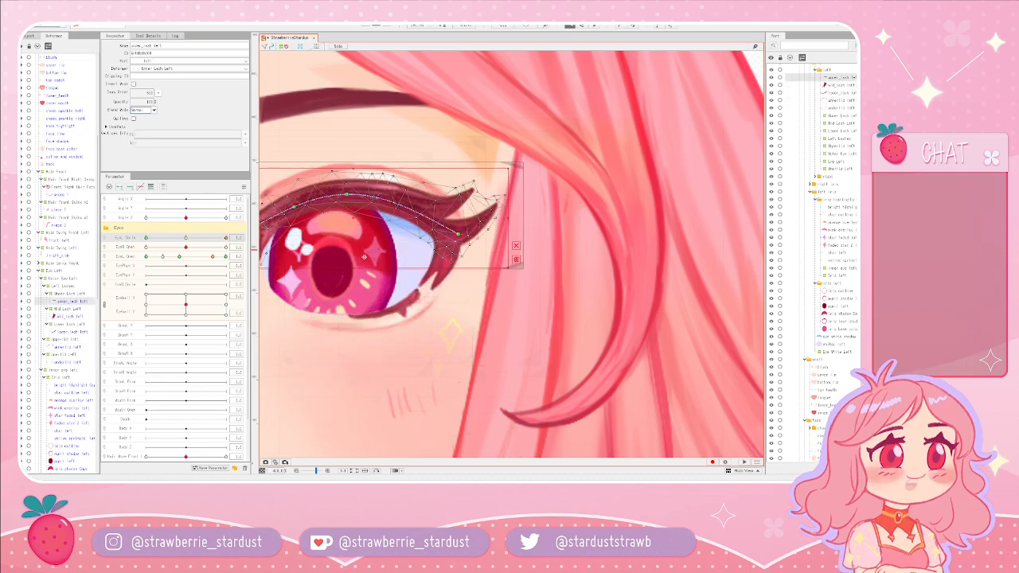
click(393, 317)
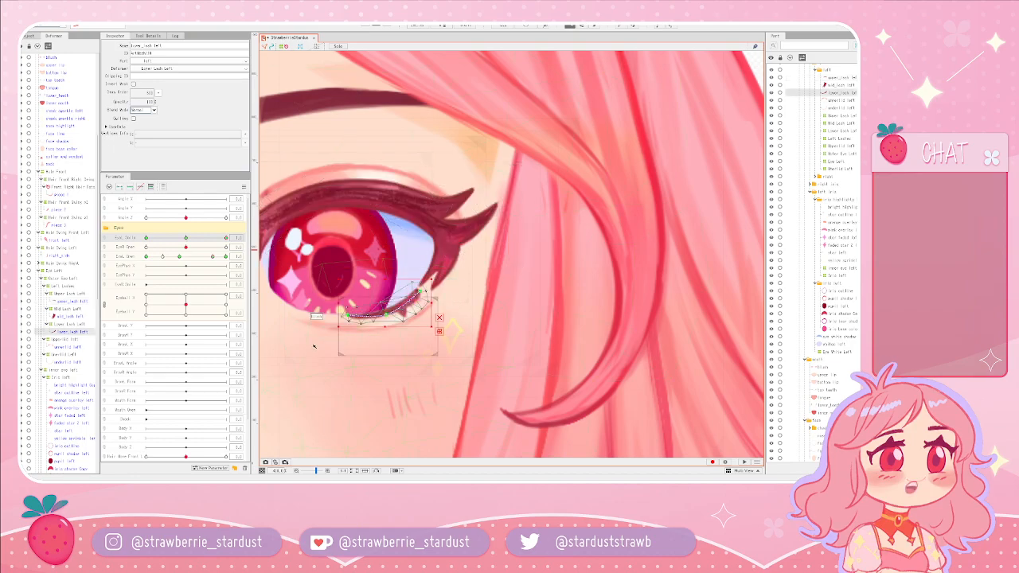
scroll(351, 355, up, 2)
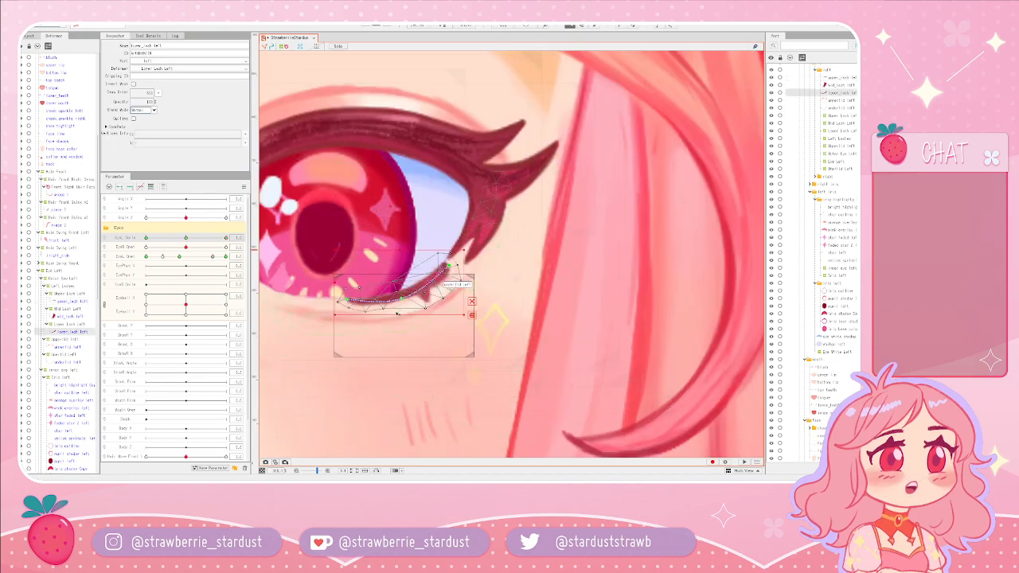
click(518, 320)
scroll(347, 319, down, 2)
scroll(363, 309, up, 1)
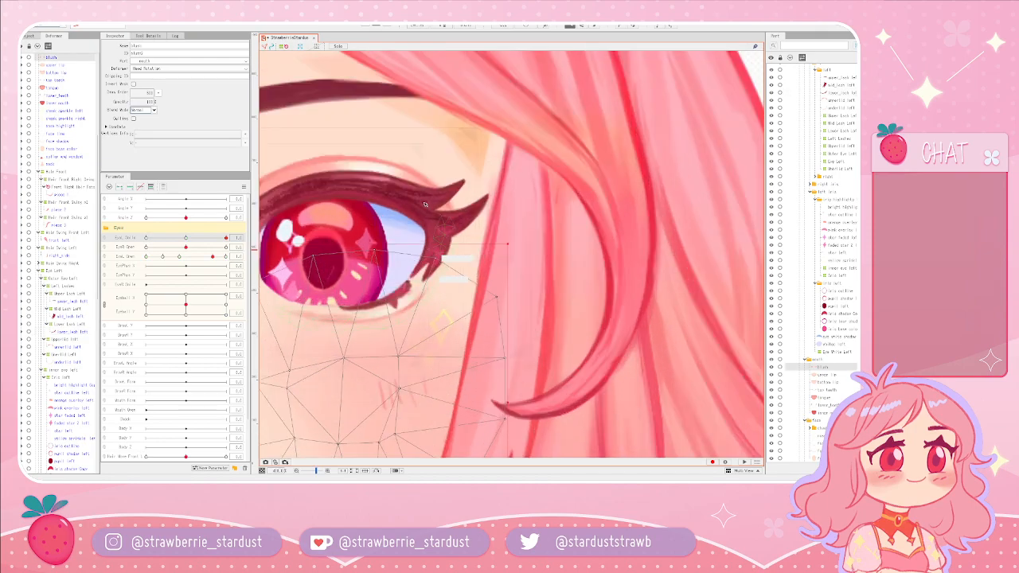
- Select the left lower lash and its inner path point, and check how the lash follows the eye's edge
drag(384, 139, 428, 128)
click(436, 289)
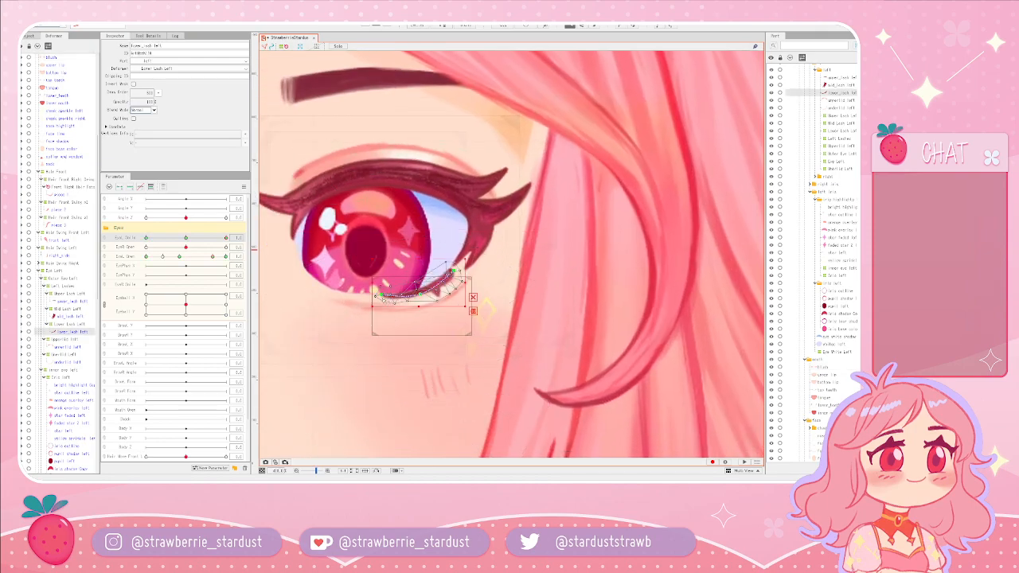
click(383, 294)
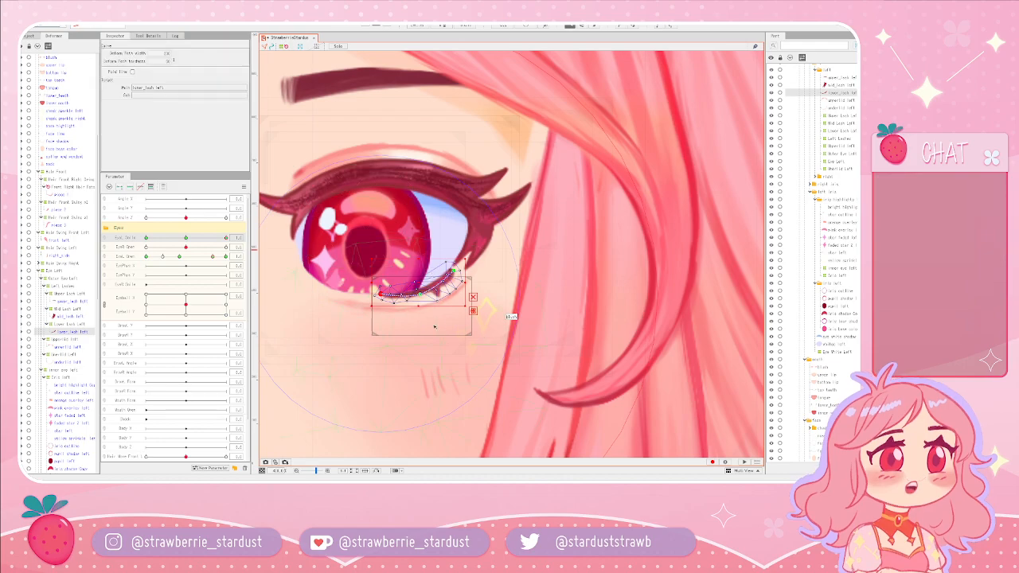
click(510, 316)
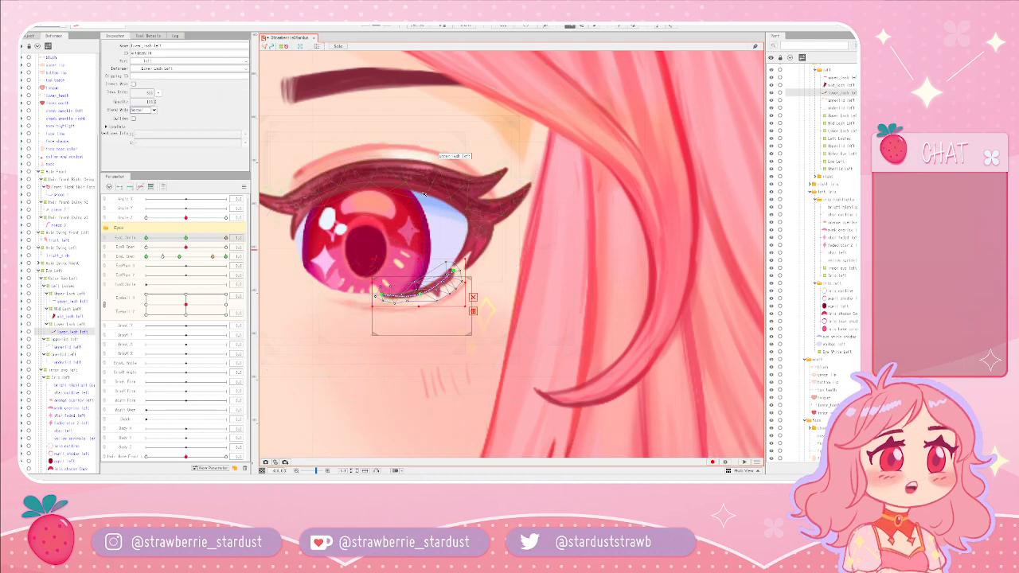
drag(425, 194, 445, 189)
click(278, 351)
- Check the whole left eye with the smile parameter at its highest key and the open parameter at its half-open and normally open keys
scroll(402, 274, down, 3)
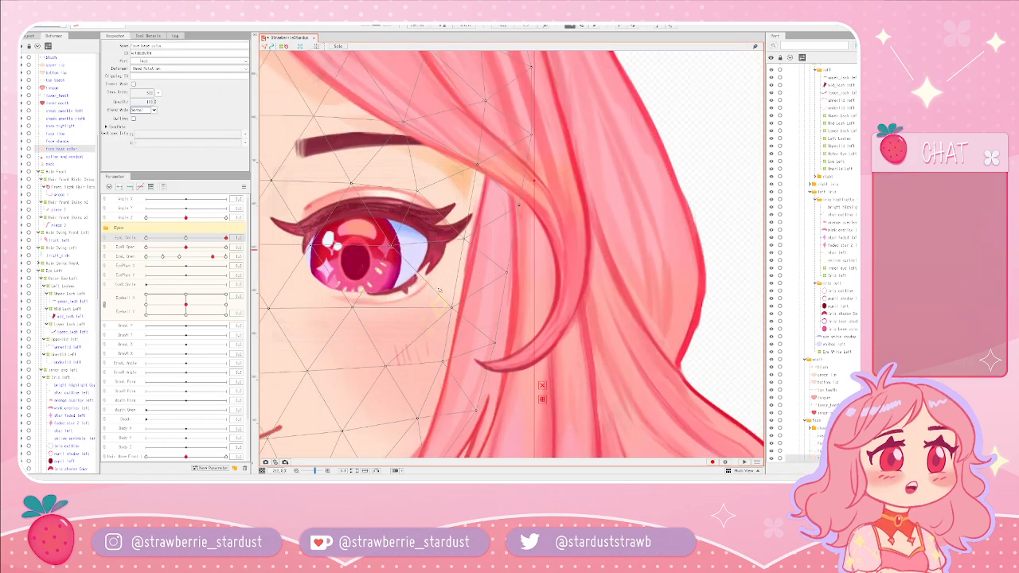
mouse_move(211, 238)
mouse_down()
mouse_move(167, 238)
mouse_move(226, 238)
mouse_up()
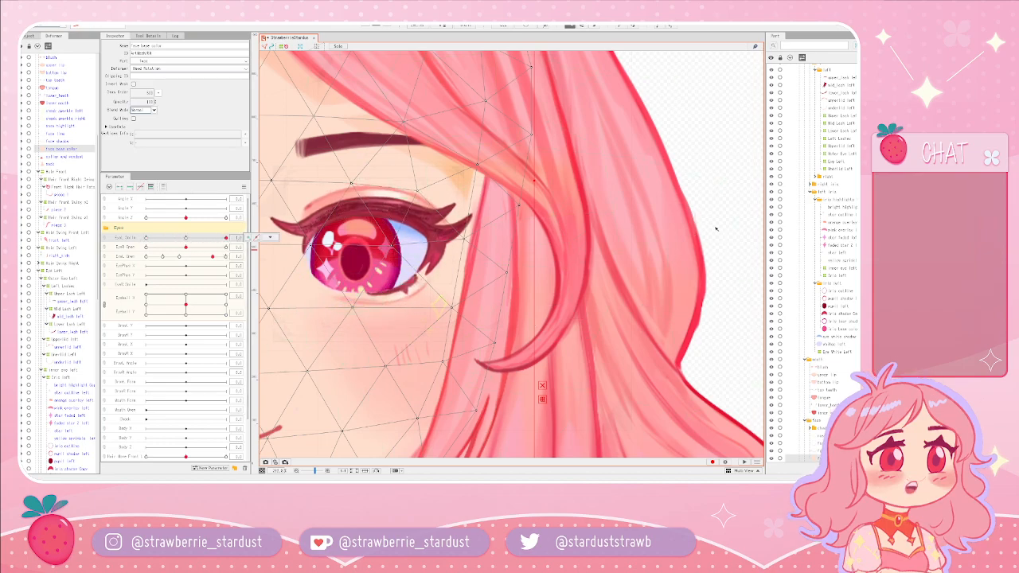
mouse_move(186, 258)
mouse_down()
mouse_move(226, 256)
mouse_move(151, 256)
mouse_move(252, 257)
mouse_move(178, 258)
mouse_up()
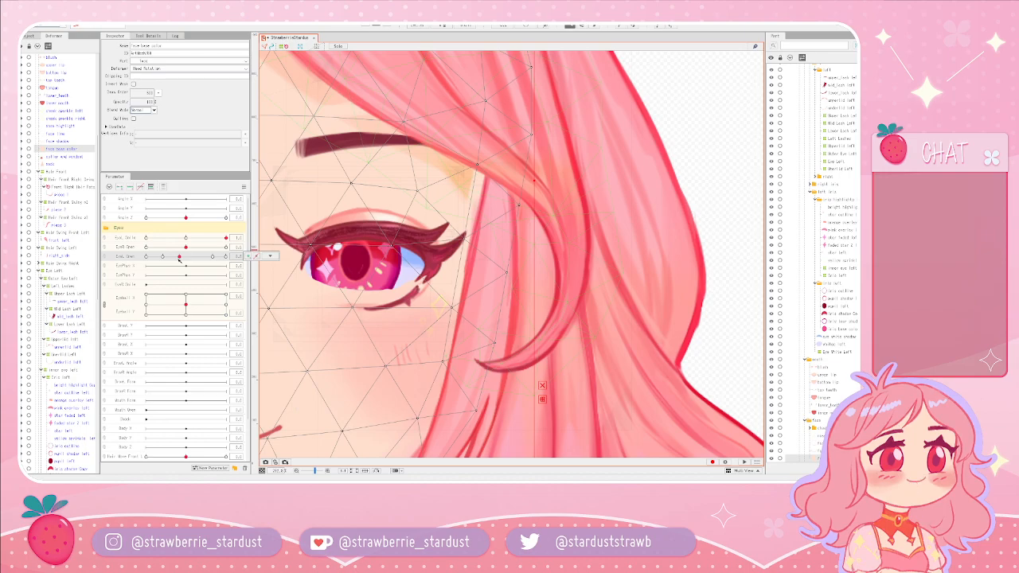
click(203, 258)
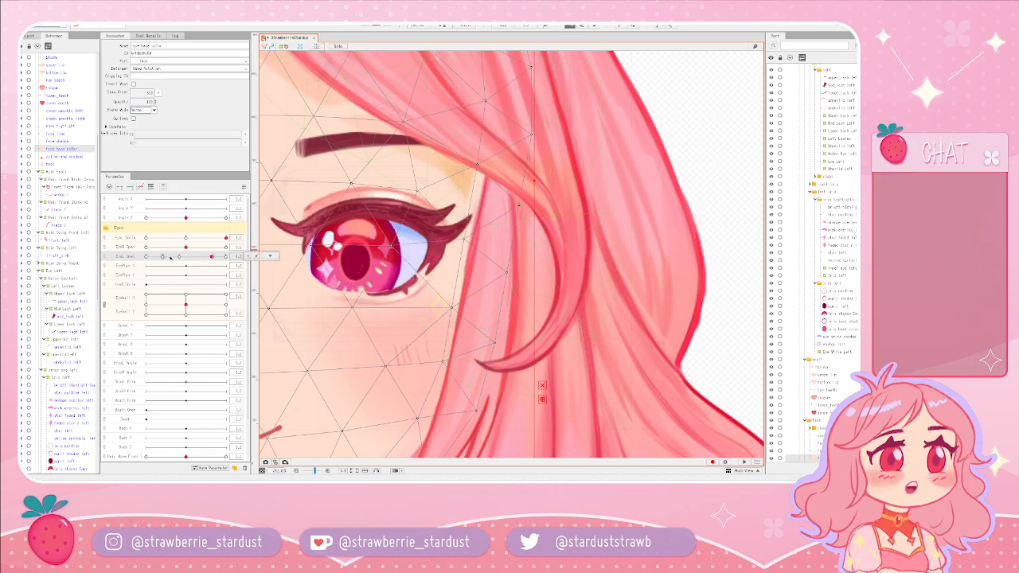
click(179, 257)
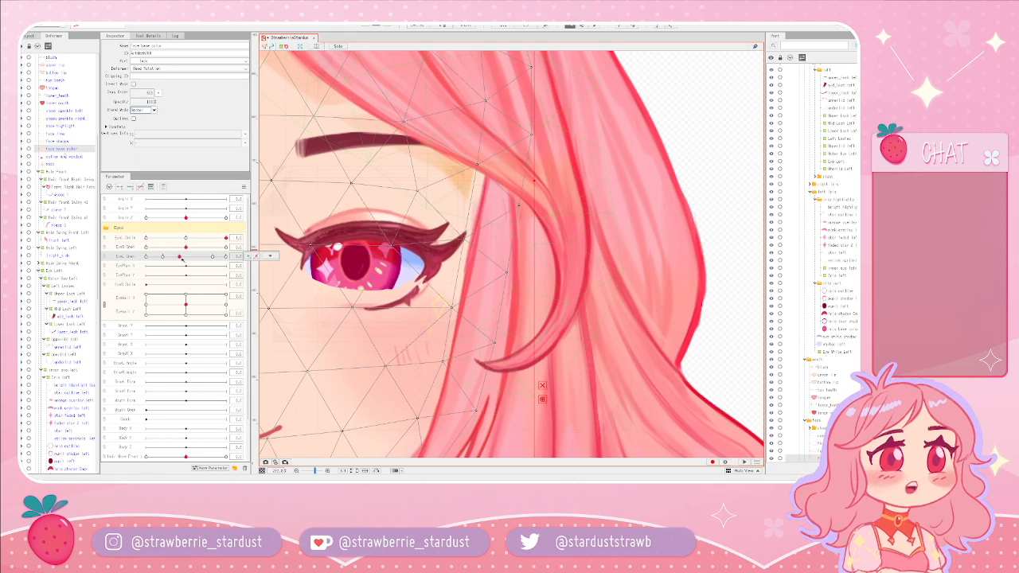
mouse_move(186, 217)
mouse_down()
mouse_move(204, 217)
mouse_move(187, 218)
mouse_up()
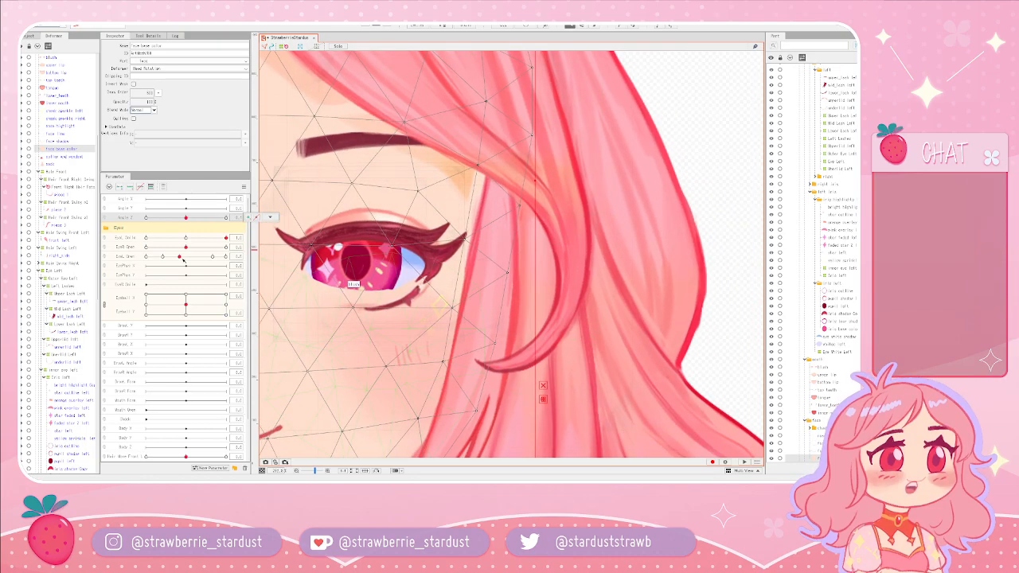
scroll(186, 235, down, 1)
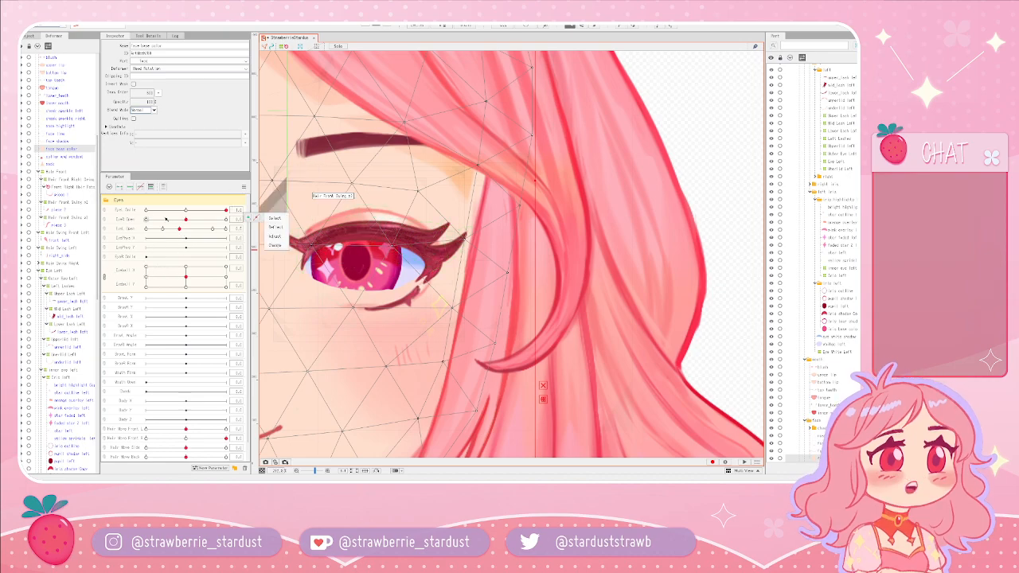
- Raise the left lower lash toward the iris at the half-open key and check it with the eye closed and normally open
click(396, 307)
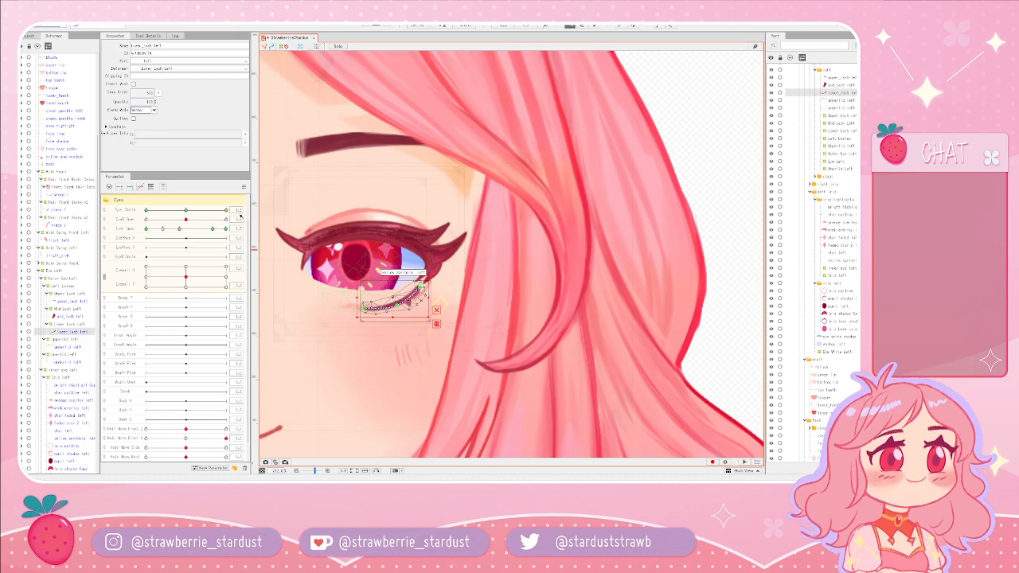
mouse_move(393, 298)
mouse_down()
mouse_move(391, 289)
mouse_move(434, 272)
mouse_move(390, 287)
mouse_up()
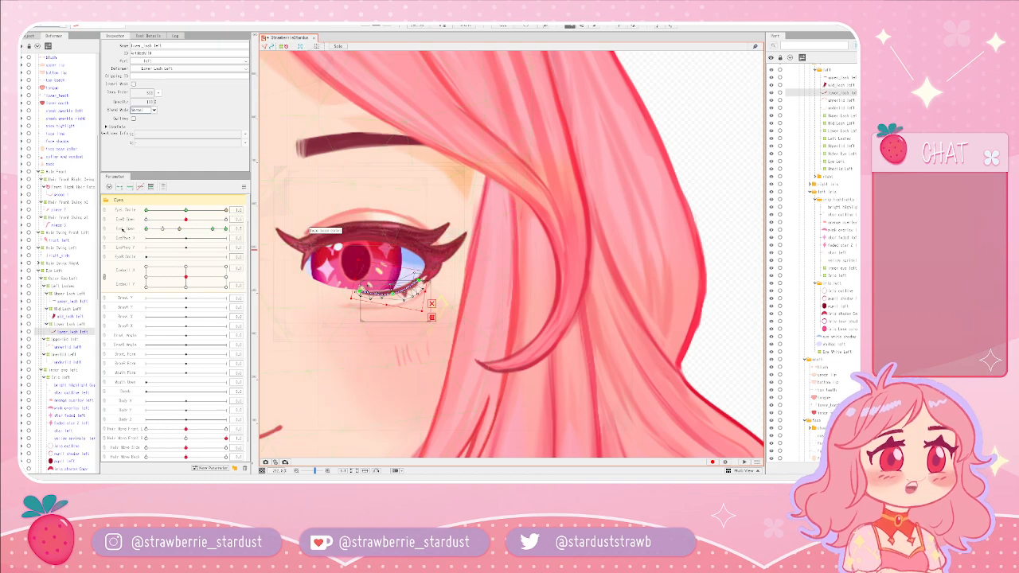
drag(180, 229, 209, 231)
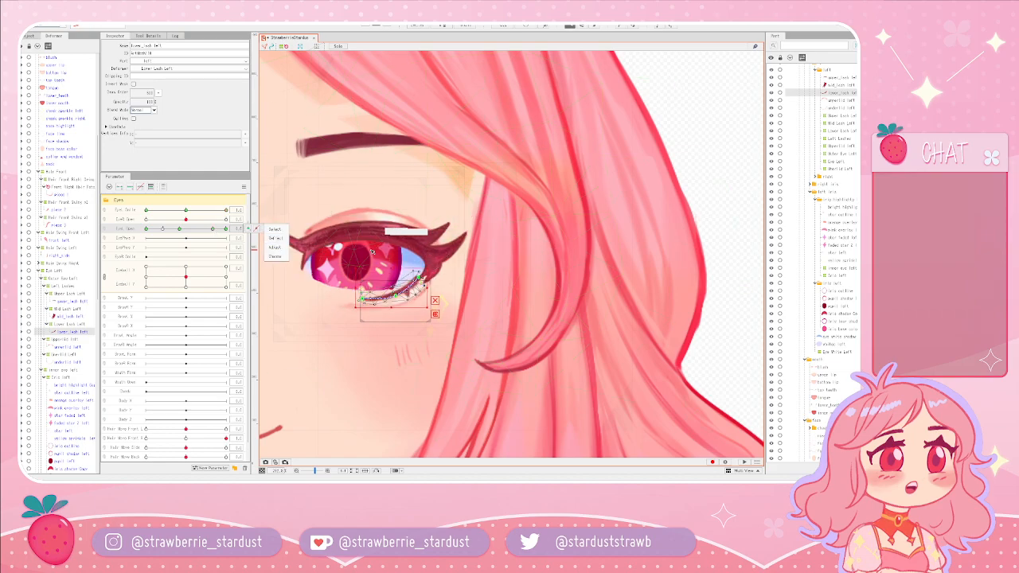
drag(211, 230, 111, 237)
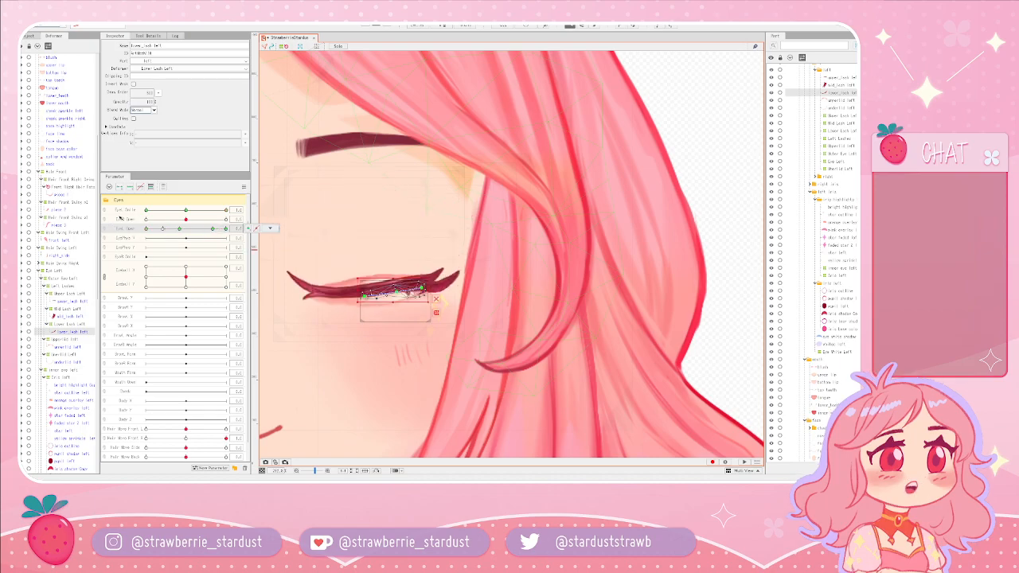
click(214, 230)
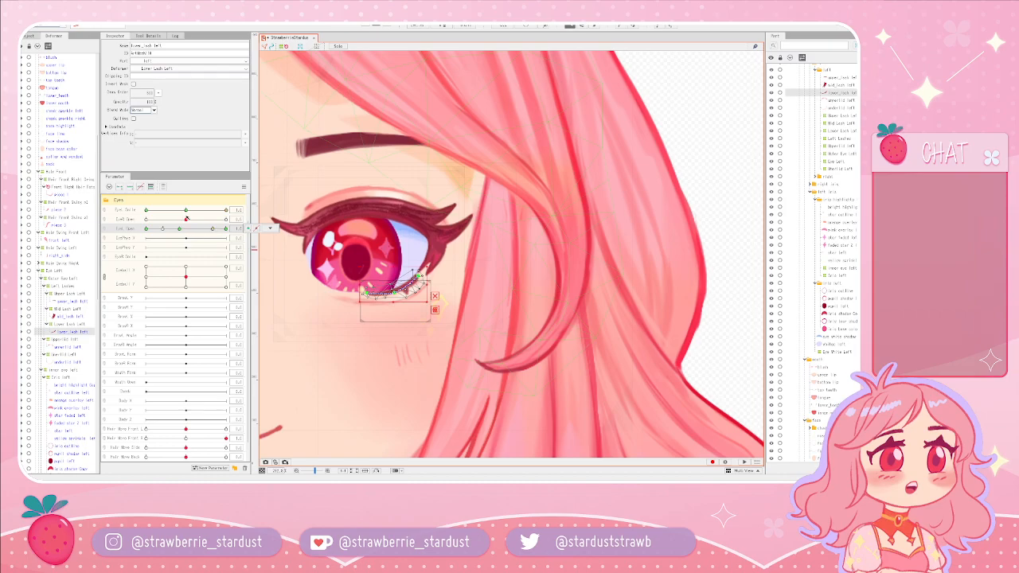
- Compare the left lower lash at the normal, wide-open and half-open keys with the smile parameter at its highest key
click(225, 210)
drag(224, 211, 213, 230)
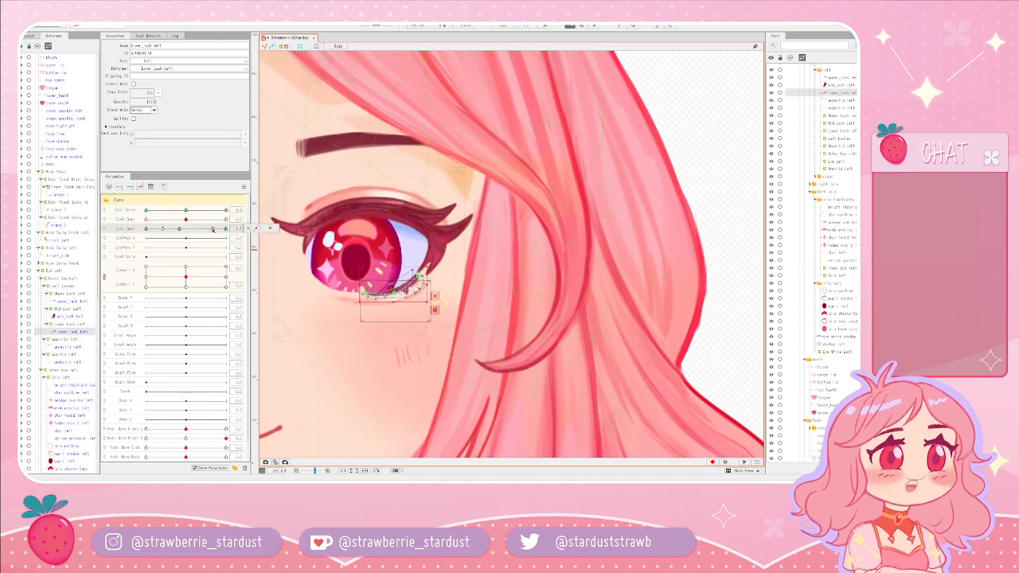
click(227, 230)
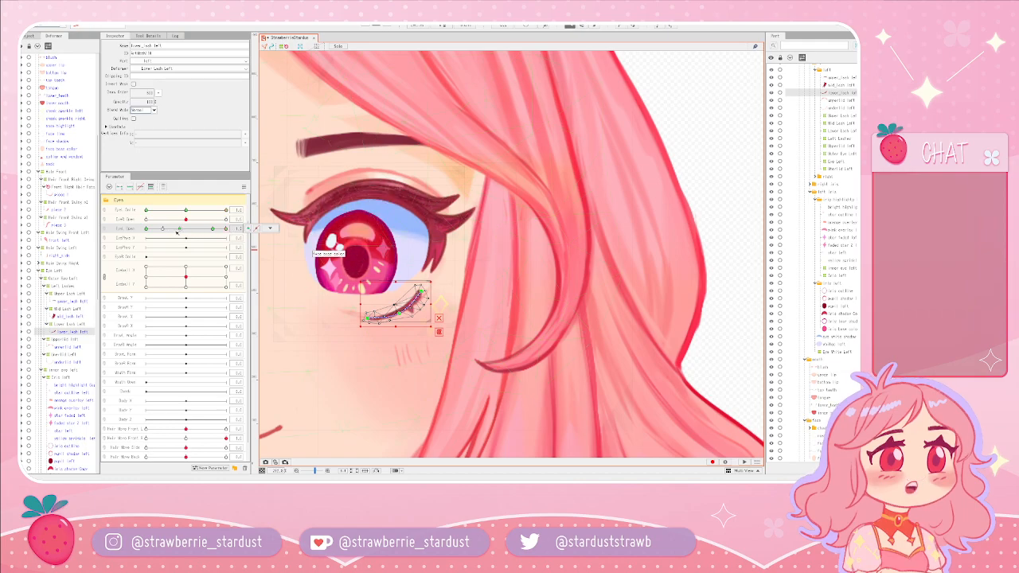
click(179, 231)
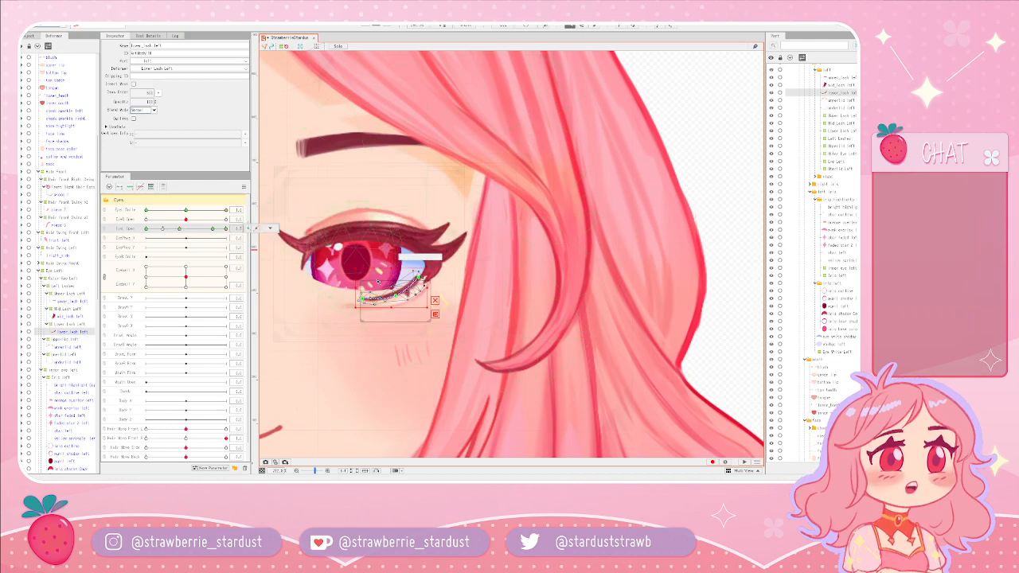
mouse_move(226, 210)
mouse_down()
mouse_move(209, 210)
mouse_move(226, 210)
mouse_up()
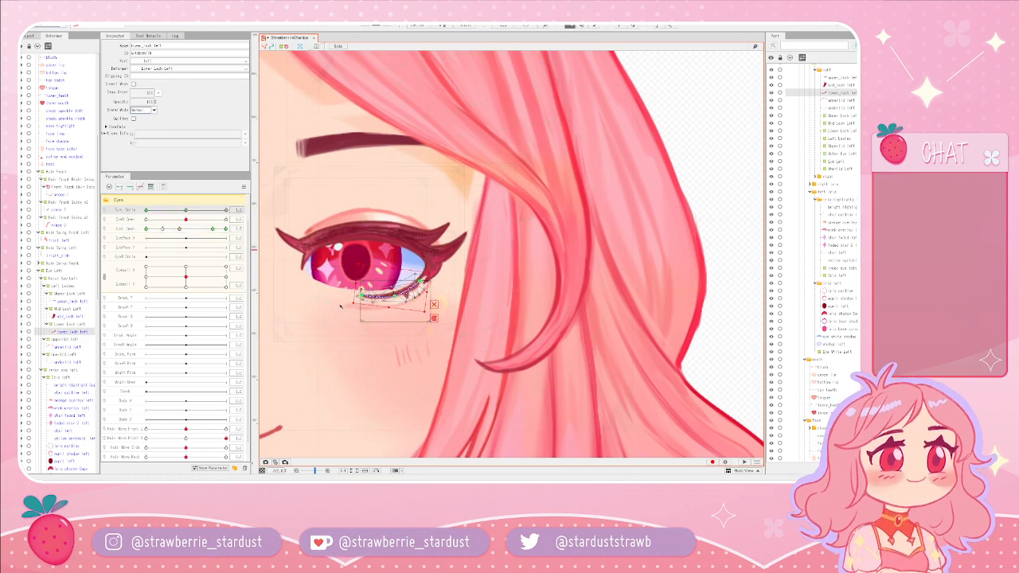
click(212, 230)
drag(212, 230, 213, 230)
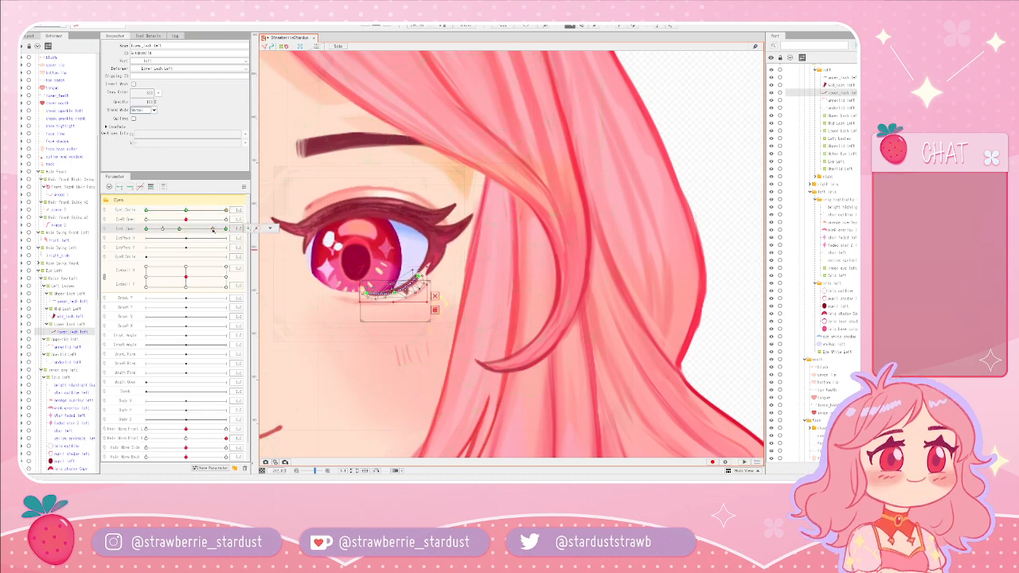
drag(185, 231, 179, 230)
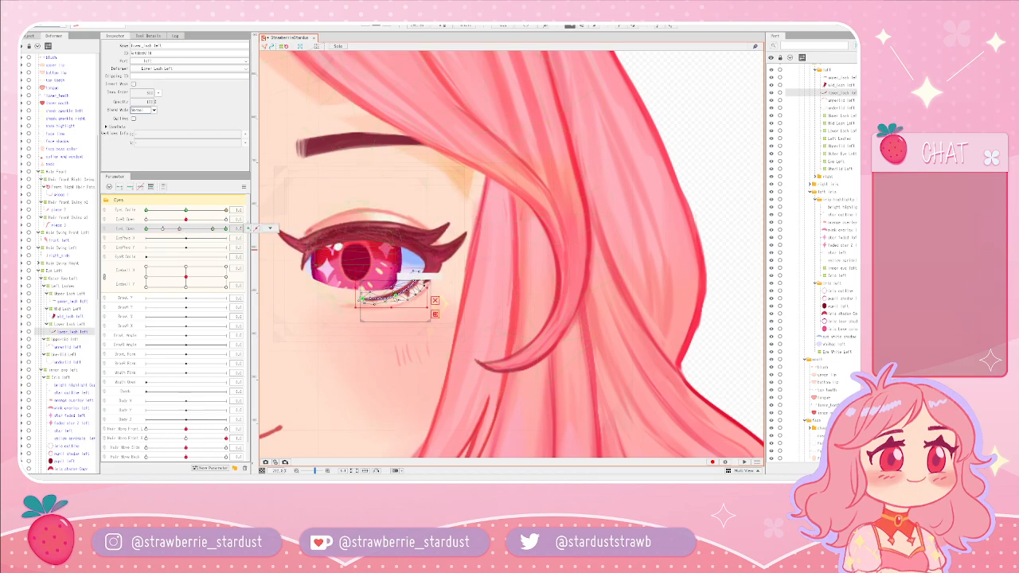
- Try to raise the inner end of the left lower lash at the half-open key and compare it with the wider-open keys
drag(392, 290, 437, 304)
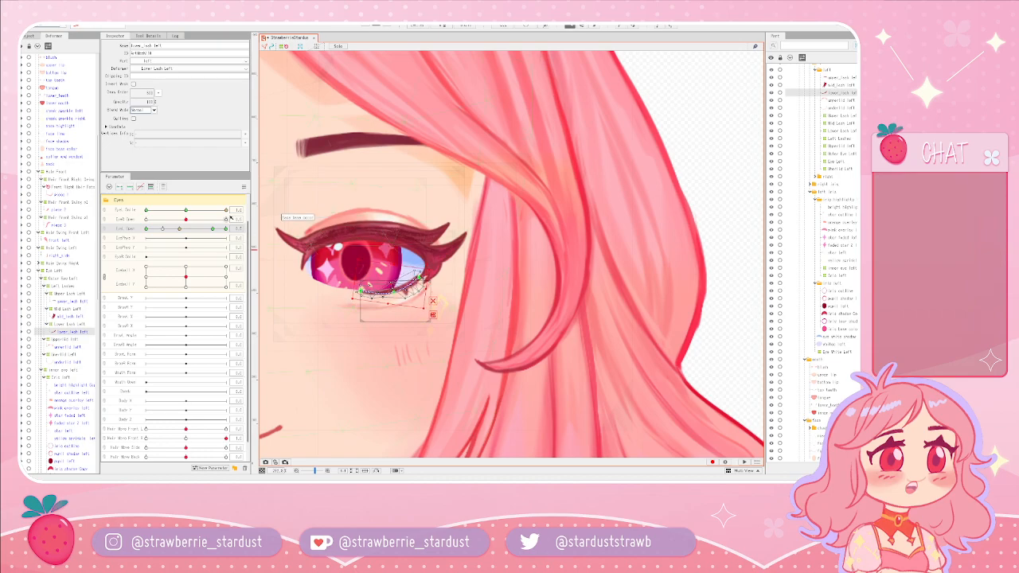
click(226, 230)
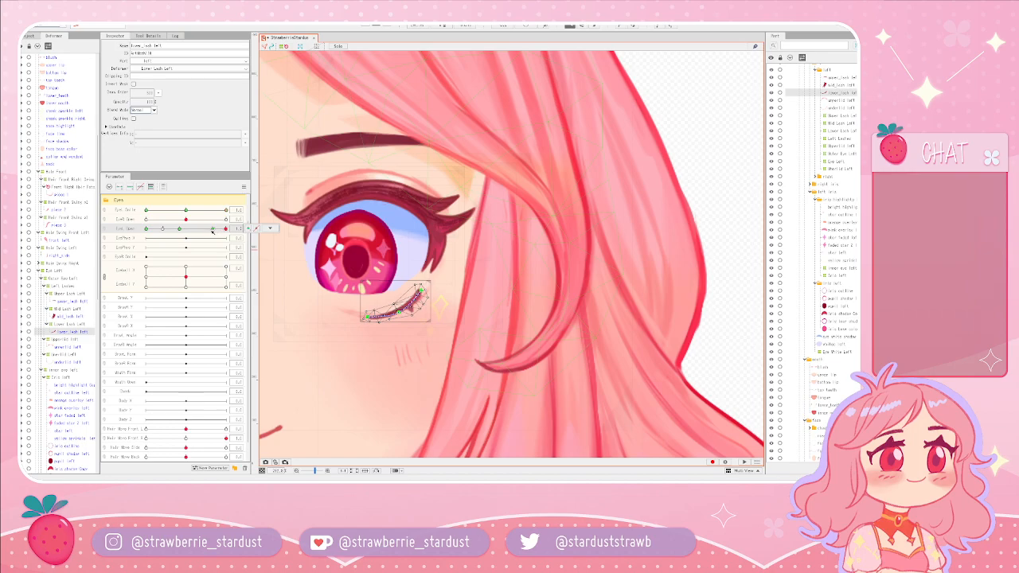
click(214, 229)
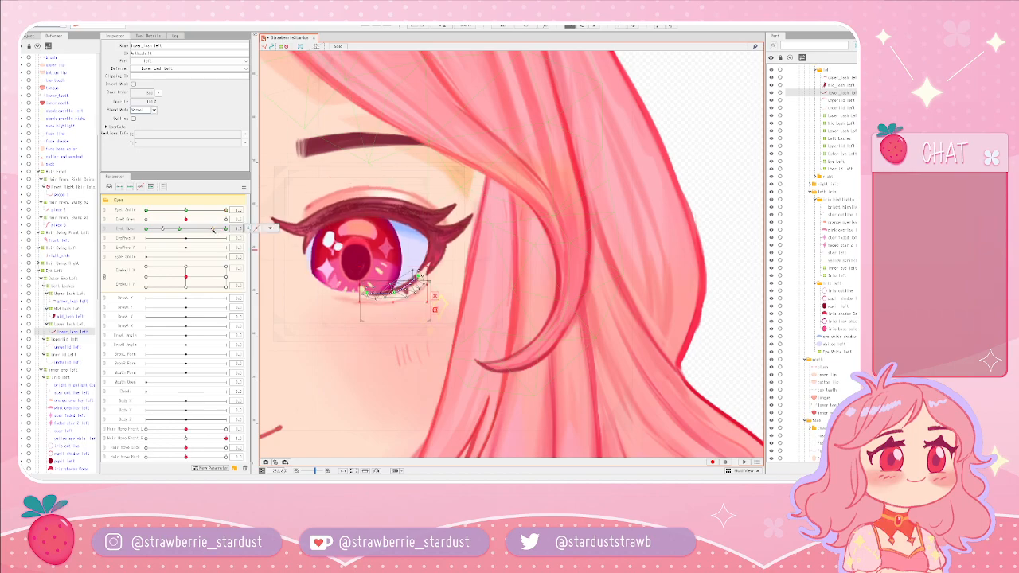
click(212, 229)
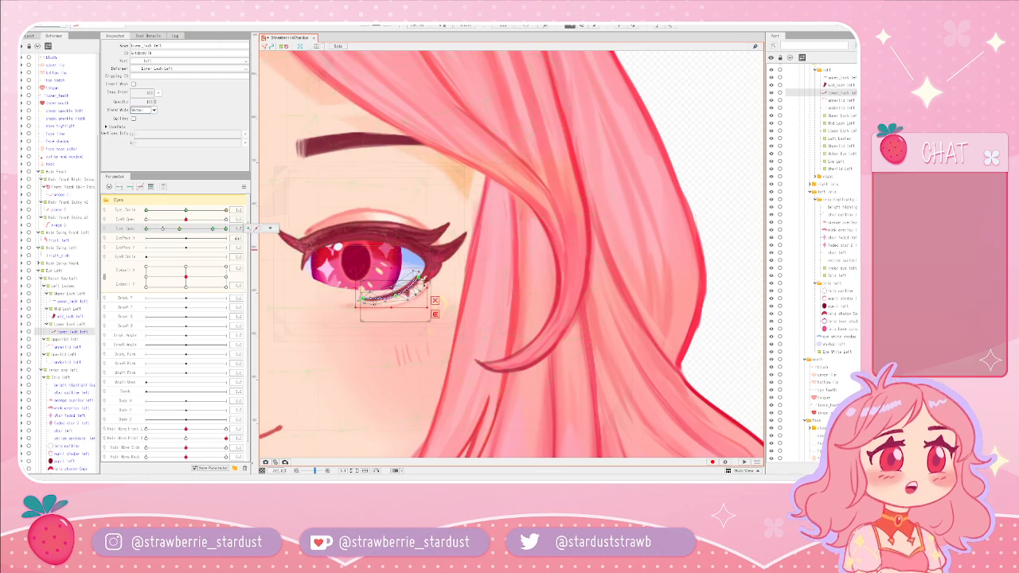
drag(214, 230, 213, 231)
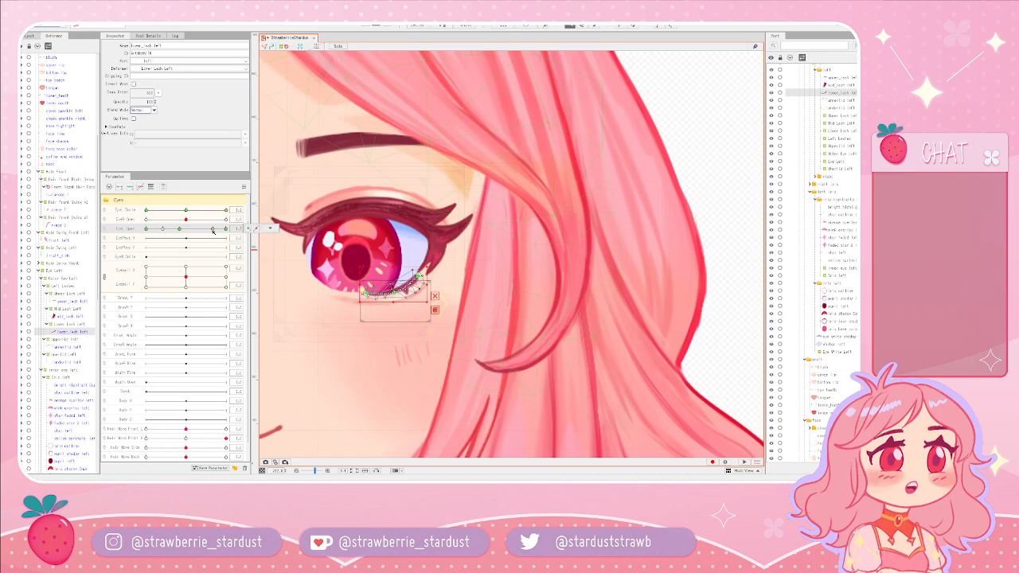
- Check the left lower lash's fit against the eye around the normally open key of the left eye's open parameter
mouse_move(224, 213)
mouse_down()
mouse_move(169, 217)
mouse_move(239, 219)
mouse_move(143, 222)
mouse_move(244, 229)
mouse_move(187, 233)
mouse_move(234, 236)
mouse_move(198, 231)
mouse_move(213, 228)
mouse_up()
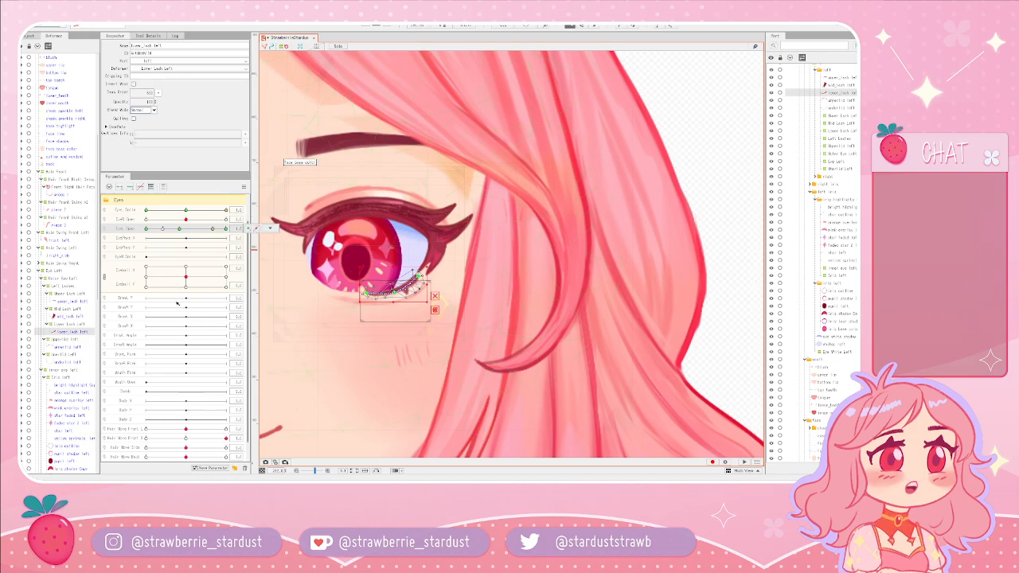
mouse_move(226, 229)
mouse_down()
mouse_move(211, 232)
mouse_move(227, 231)
mouse_up()
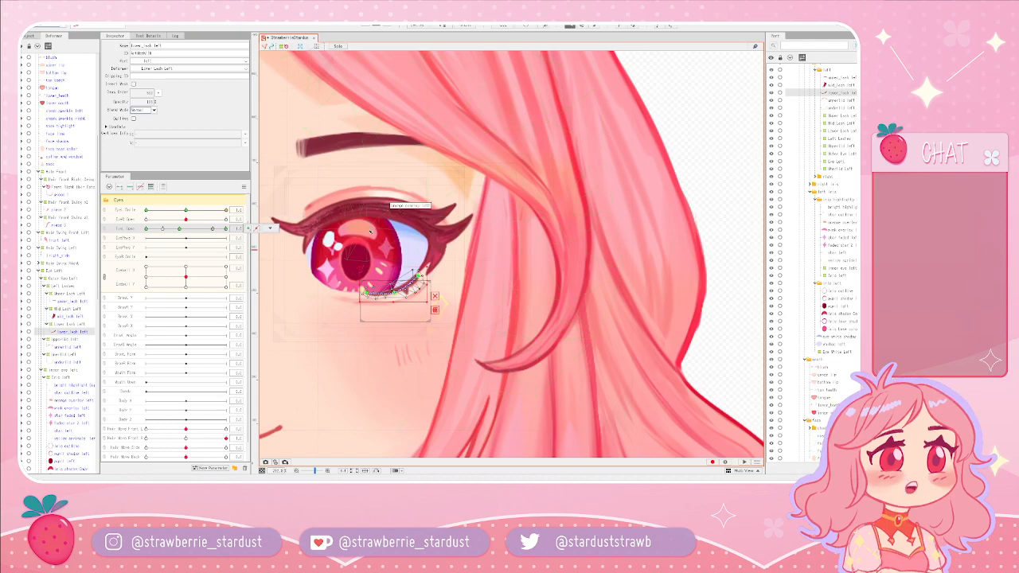
mouse_move(226, 229)
mouse_down()
mouse_move(164, 233)
mouse_move(213, 235)
mouse_up()
drag(225, 233, 213, 233)
drag(186, 230, 214, 233)
mouse_move(213, 228)
mouse_down()
mouse_move(178, 229)
mouse_move(218, 229)
mouse_up()
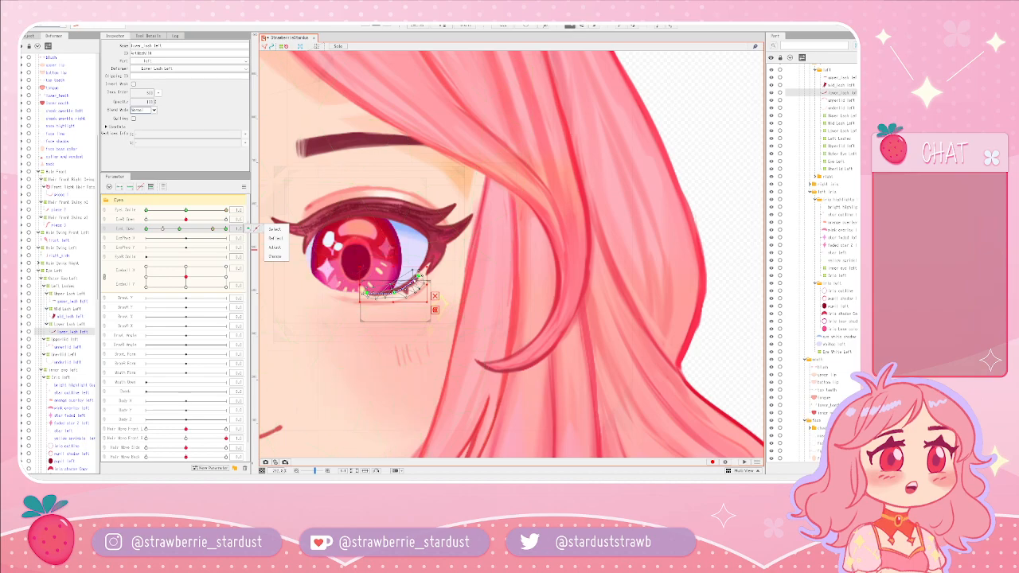
- Raise the inner end of the left lower lash and extend it toward the inner corner at the half-open, highest-smile key combination
scroll(477, 312, up, 4)
drag(478, 312, 539, 307)
drag(210, 213, 187, 216)
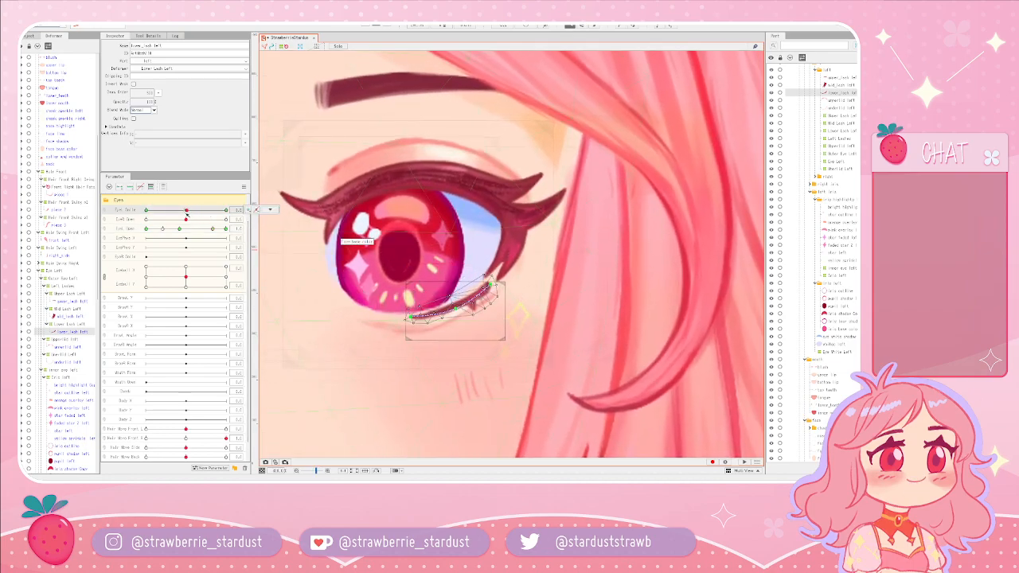
mouse_move(211, 230)
mouse_down()
mouse_move(189, 230)
mouse_move(214, 231)
mouse_up()
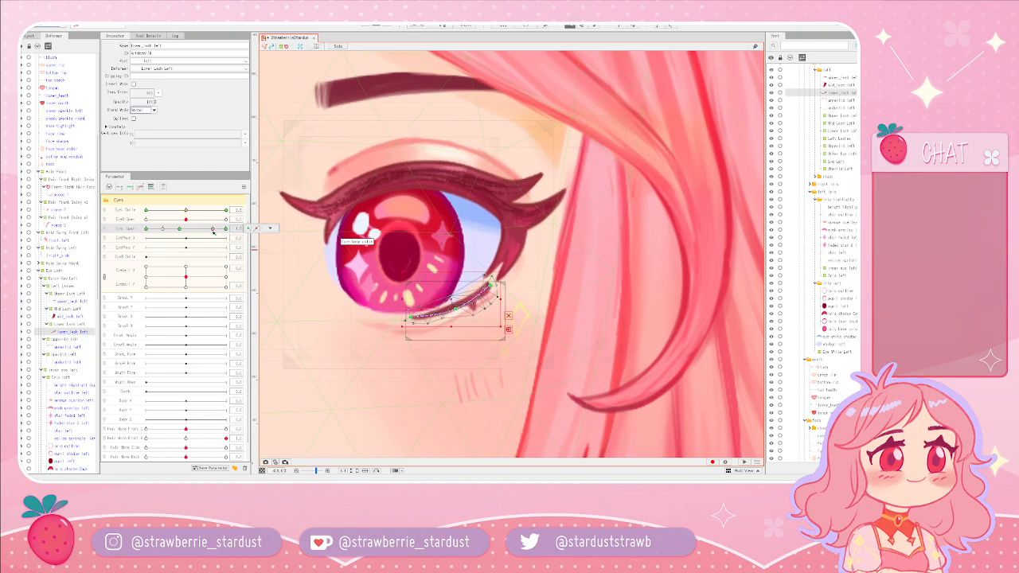
click(180, 230)
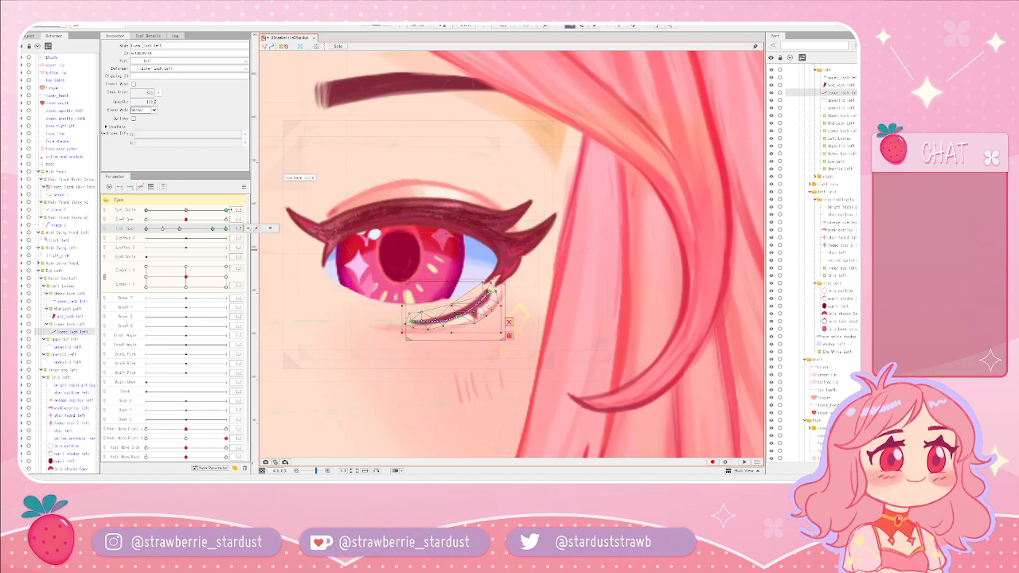
click(226, 211)
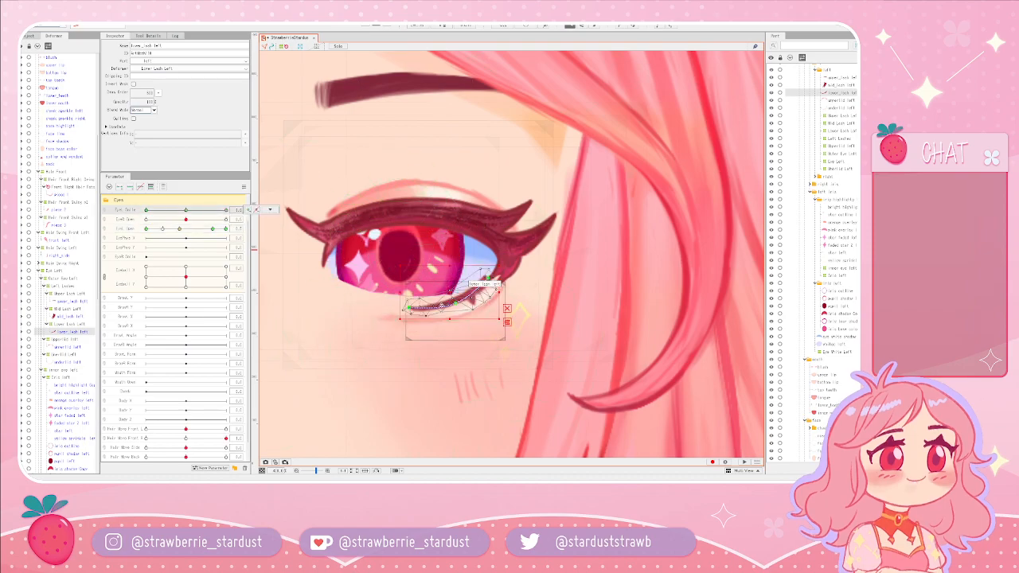
drag(398, 322, 382, 313)
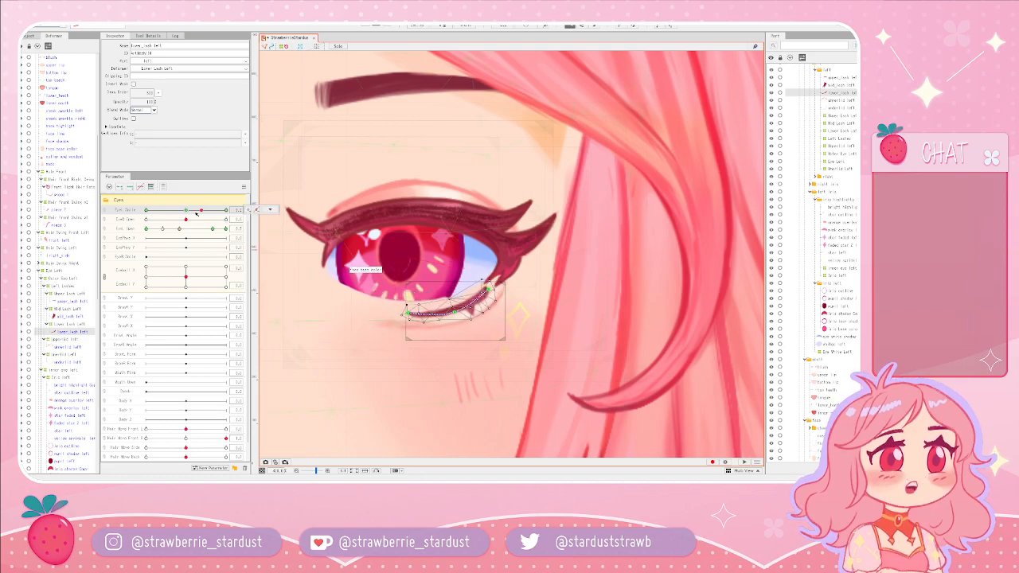
- Check the left lower lash across the smile and open keys, and refine its middle and inner end along the iris
mouse_move(186, 211)
mouse_down()
mouse_move(226, 211)
mouse_move(212, 229)
mouse_move(180, 230)
mouse_up()
click(213, 229)
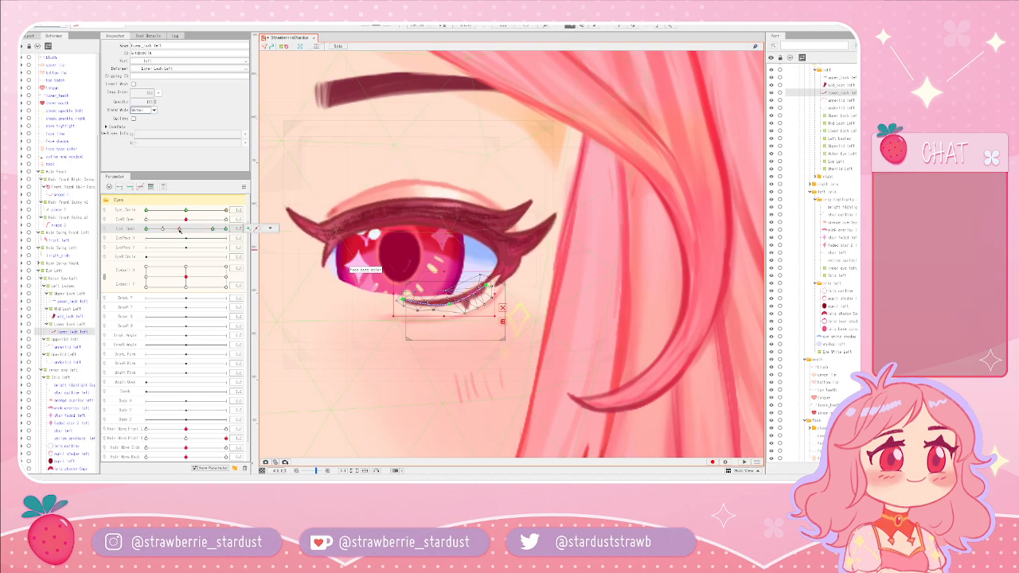
click(452, 307)
drag(450, 302, 400, 300)
- Raise the inner end and middle of the left underlid line toward the lower lash at the half-open, highest-smile keys
click(427, 321)
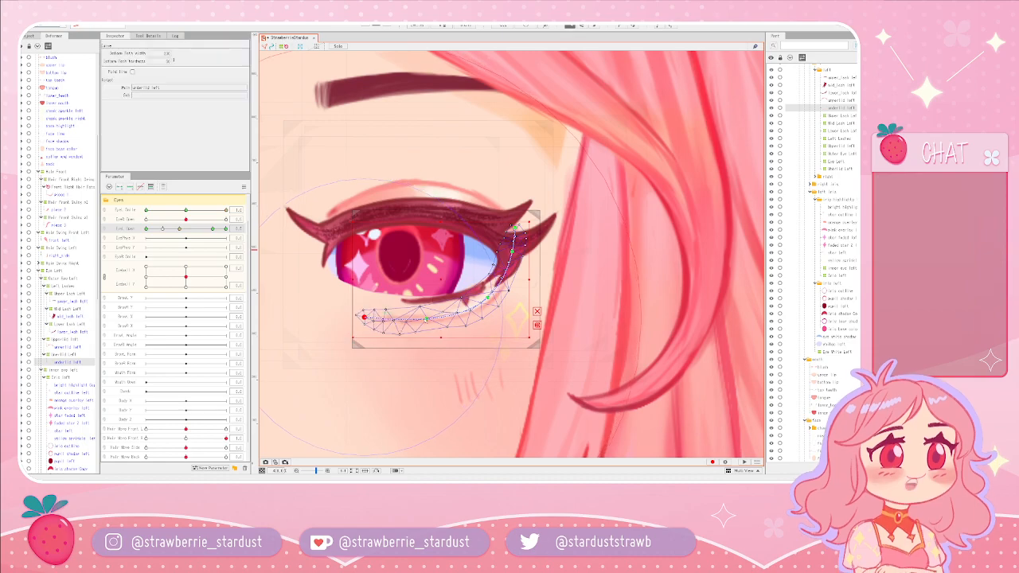
click(427, 314)
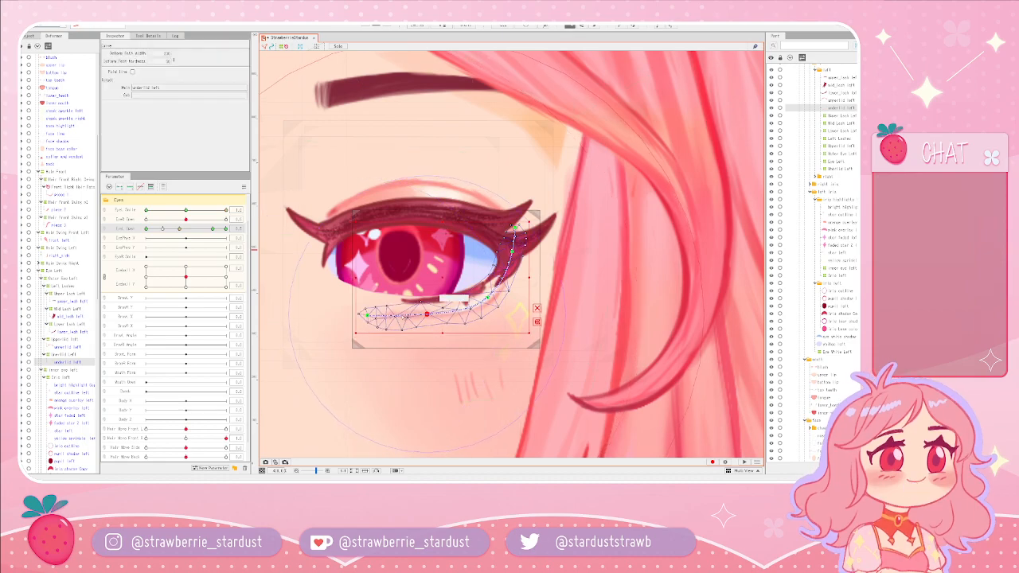
drag(367, 316, 372, 313)
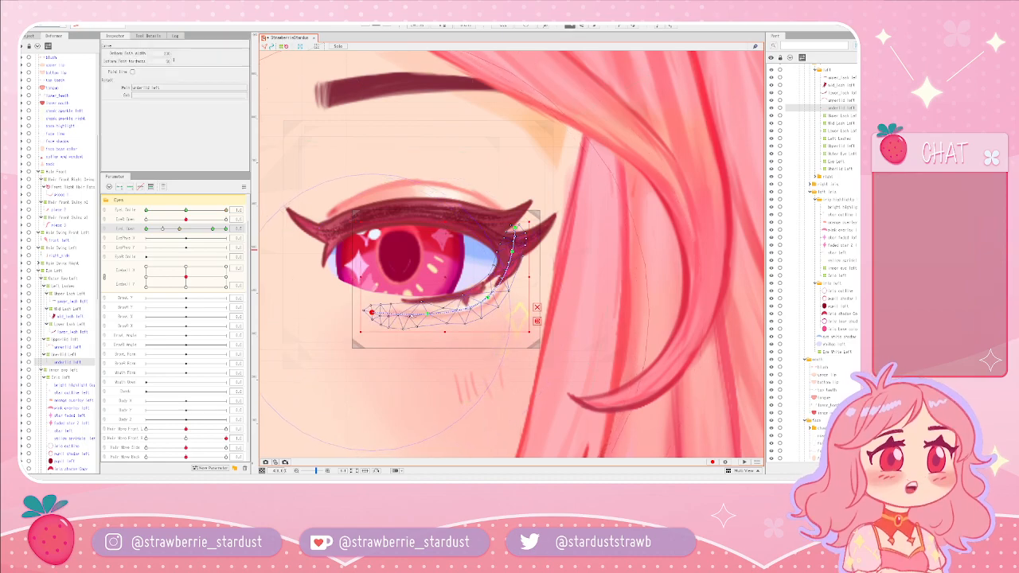
click(413, 315)
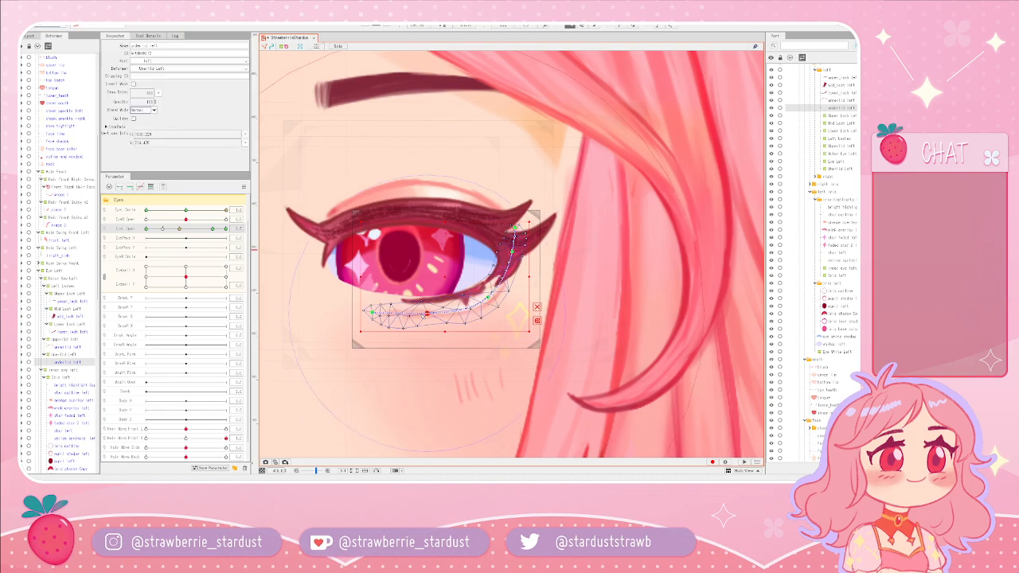
click(427, 314)
click(371, 311)
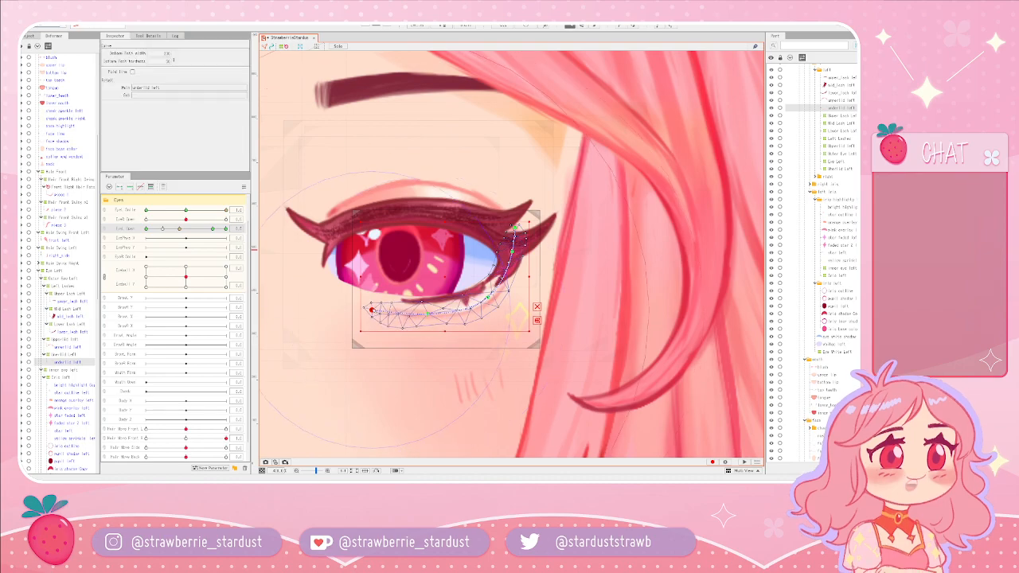
- Raise the left underlid's inner end further toward the lash and check the shape across the left eye's open and smile parameters
drag(427, 314, 371, 307)
key(ctrl+z)
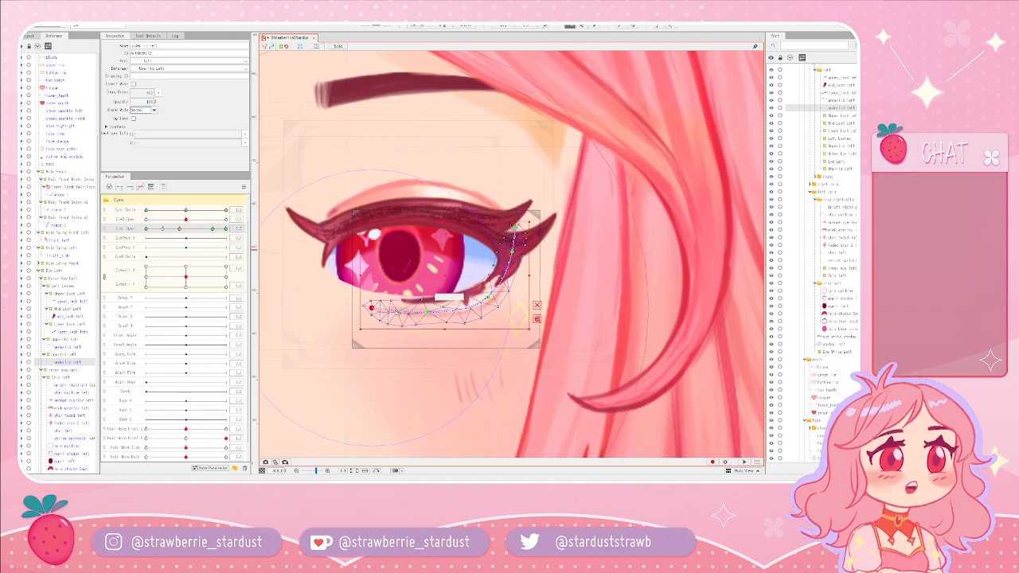
click(427, 313)
shift+click(372, 308)
drag(372, 308, 372, 304)
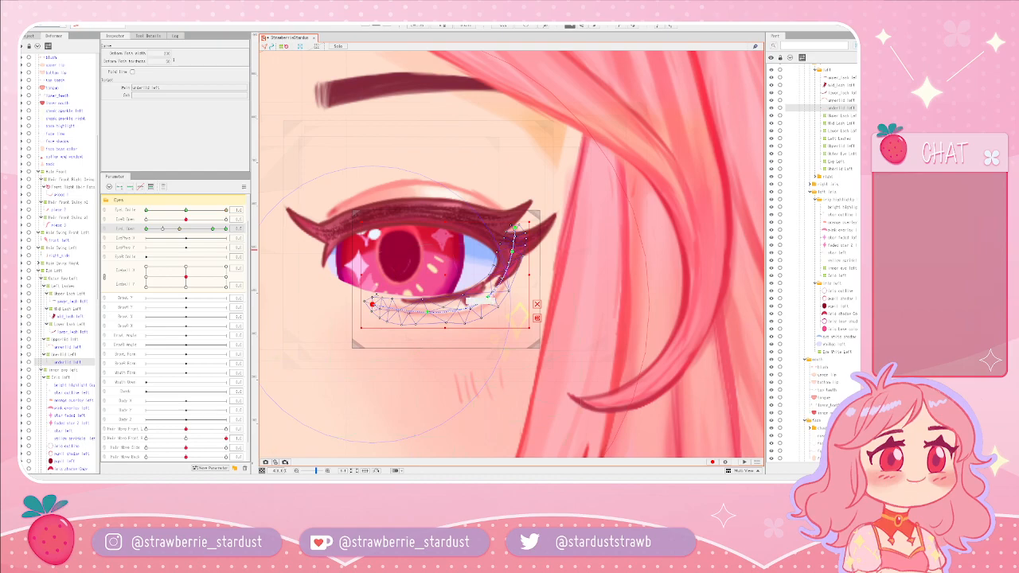
click(146, 230)
drag(145, 229, 180, 233)
click(204, 212)
click(192, 211)
drag(192, 211, 185, 211)
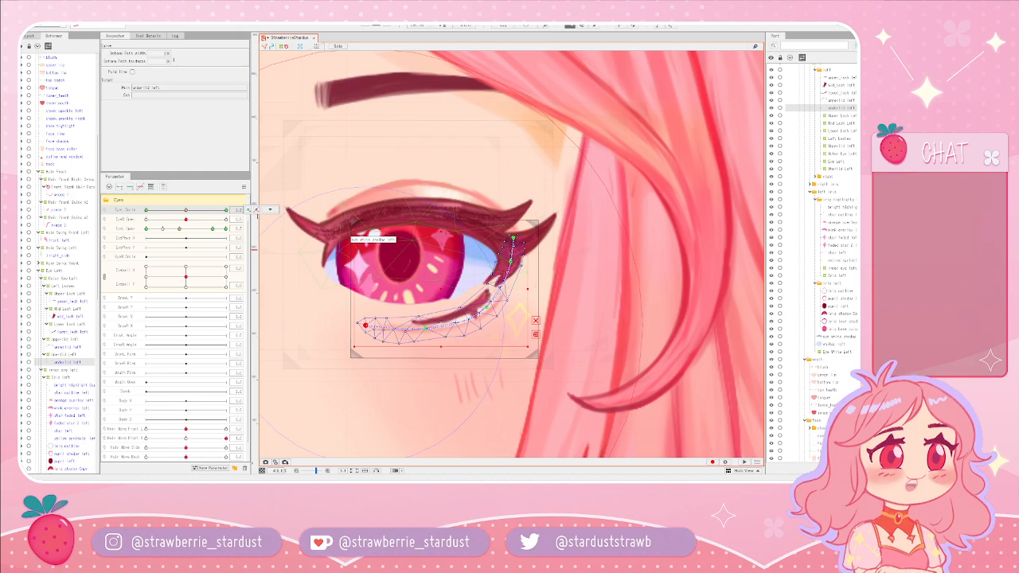
- Compare the left lower lash at the neutral smile key, and shift it toward the inner corner at the highest smile key
click(256, 210)
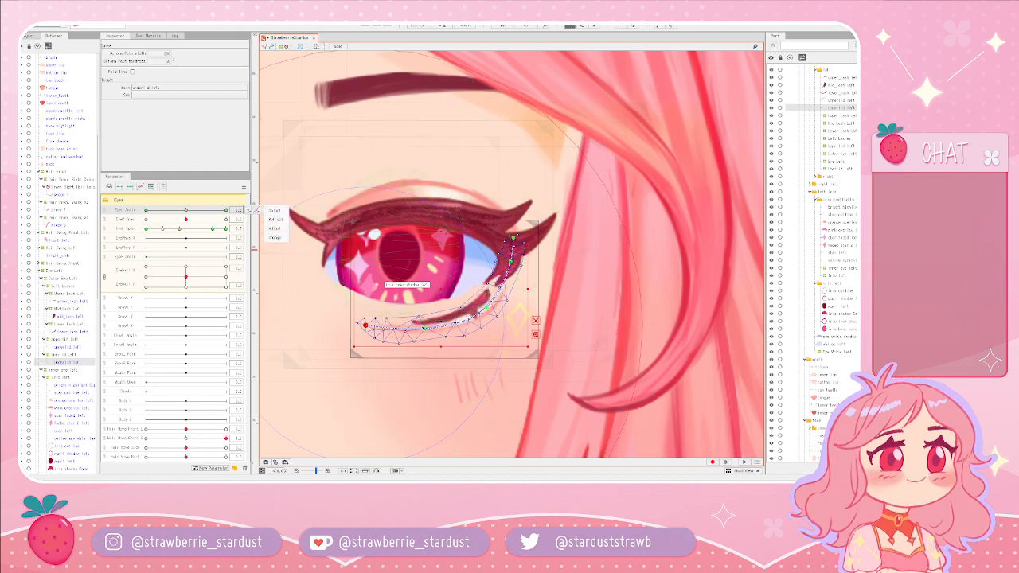
click(458, 319)
click(457, 315)
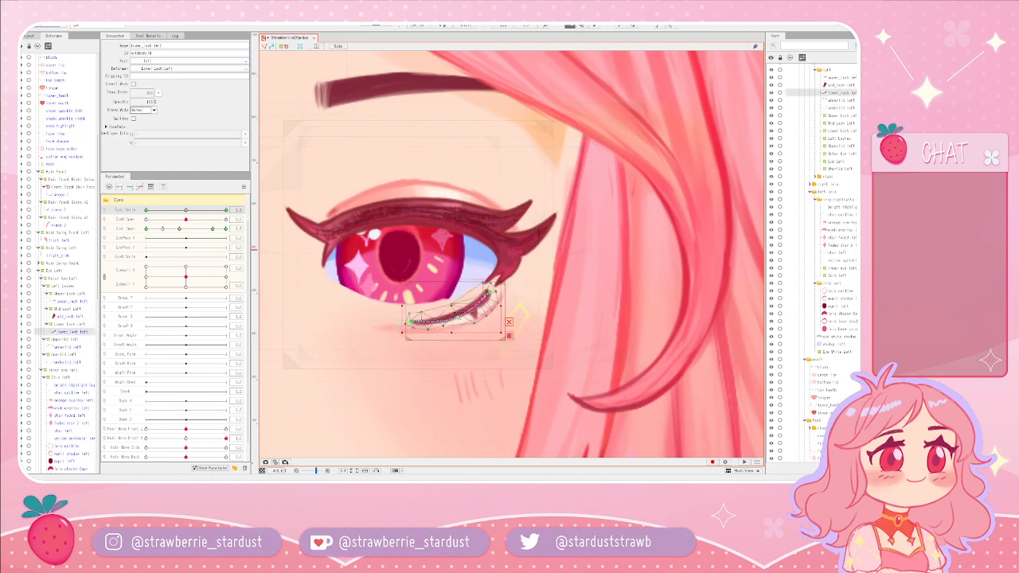
click(458, 312)
drag(411, 322, 405, 315)
mouse_move(226, 210)
mouse_down()
mouse_move(185, 213)
mouse_move(227, 212)
mouse_up()
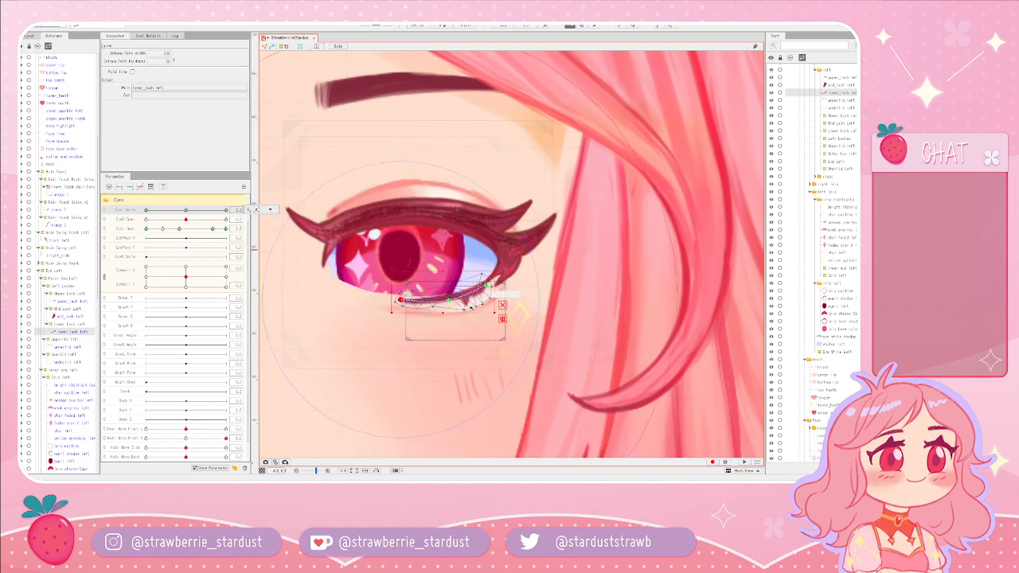
drag(449, 301, 443, 301)
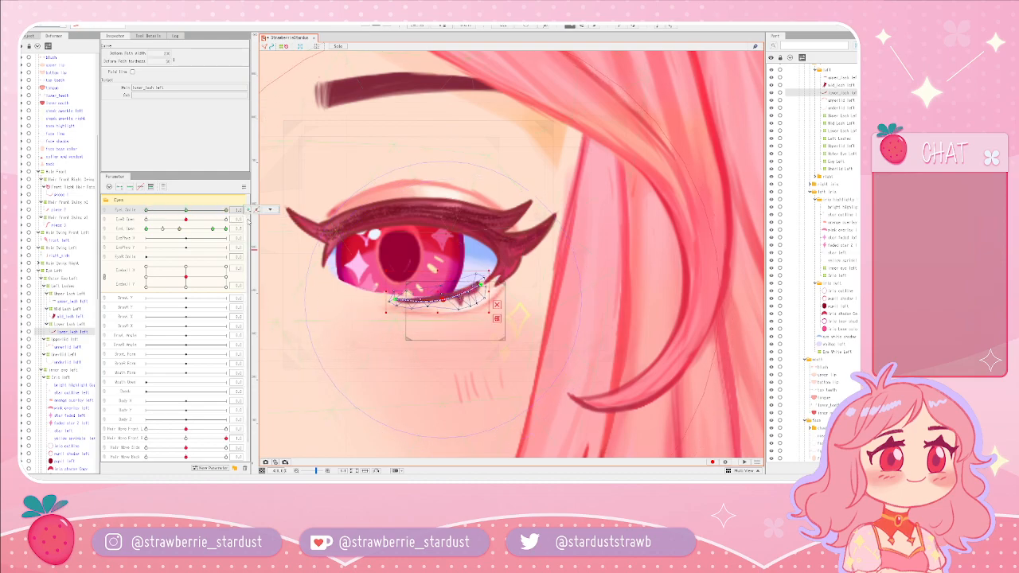
- Lock the back hair layer and the surrounding face and front hair parts in the deformer hierarchy against accidental selection
click(343, 313)
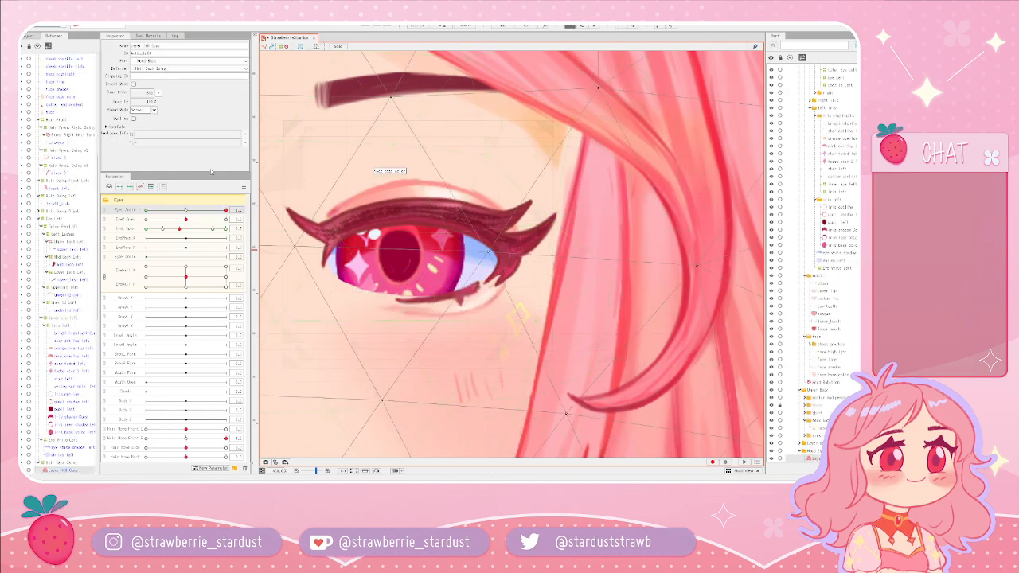
scroll(88, 391, down, 2)
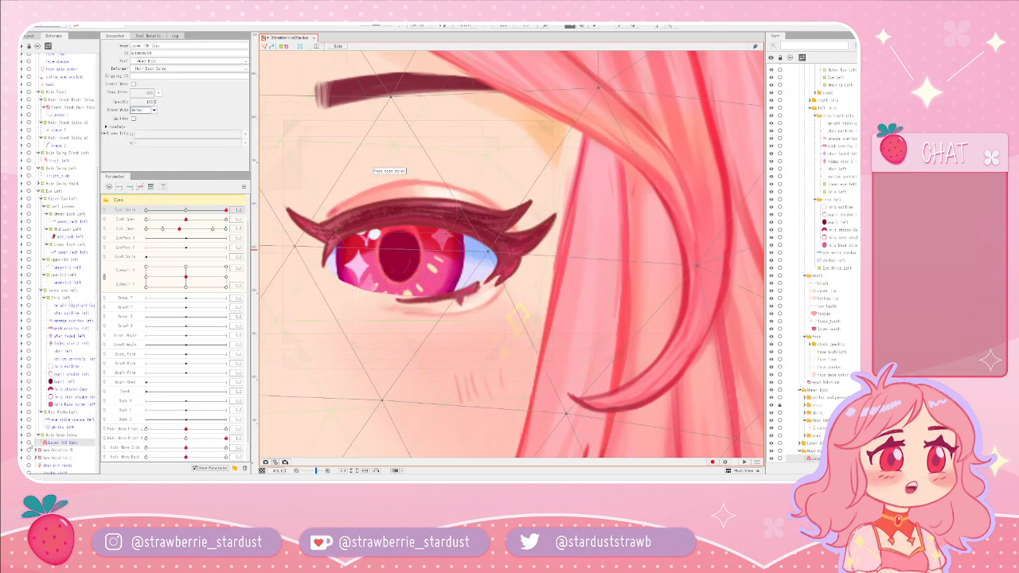
click(30, 443)
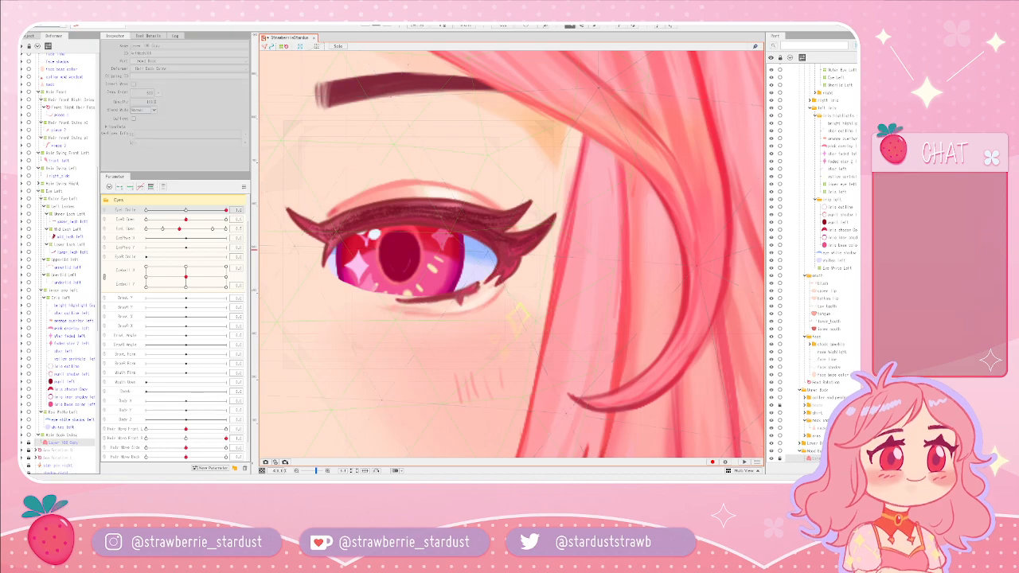
scroll(29, 269, up, 10)
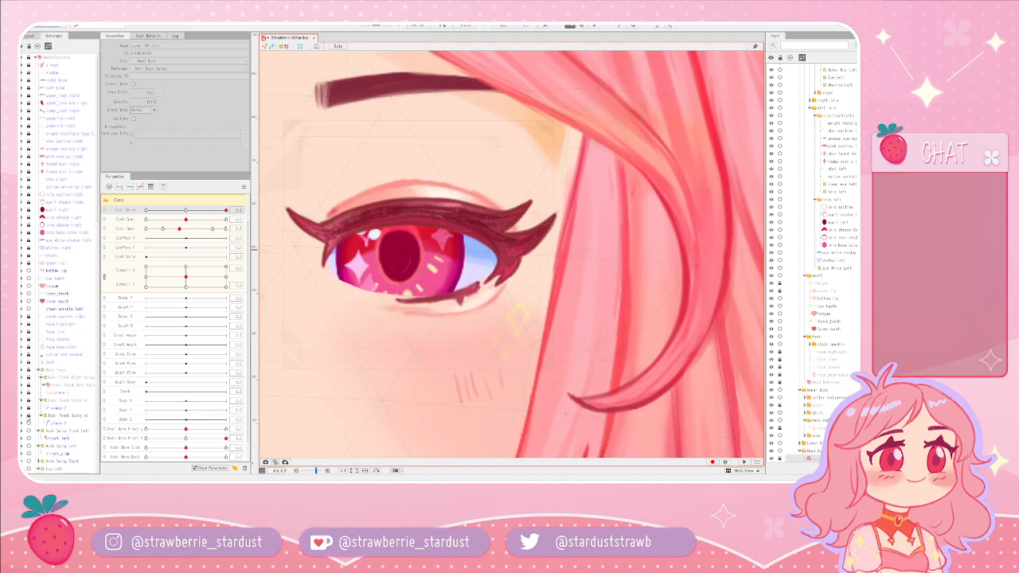
scroll(22, 412, down, 1)
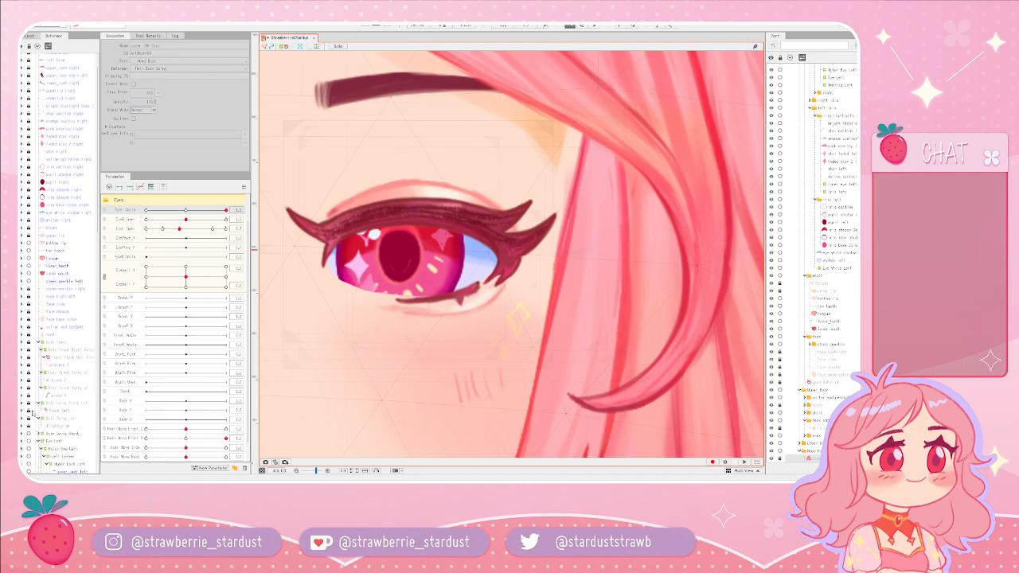
scroll(183, 350, down, 1)
scroll(398, 274, down, 2)
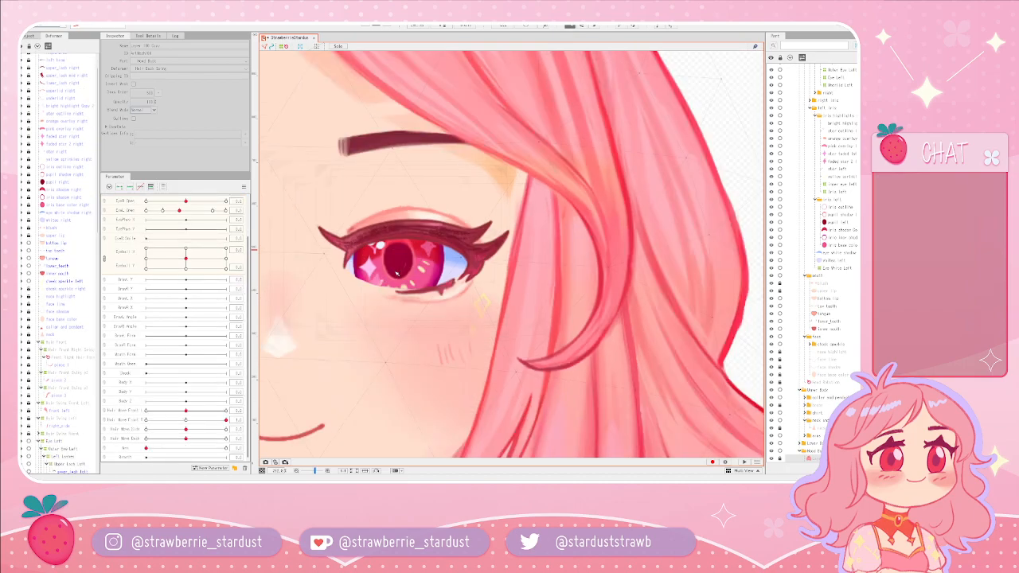
- Inspect the left lower lash at the nearly closed, normal and wide-open keys of the left eye's open parameter
click(419, 298)
scroll(420, 297, up, 3)
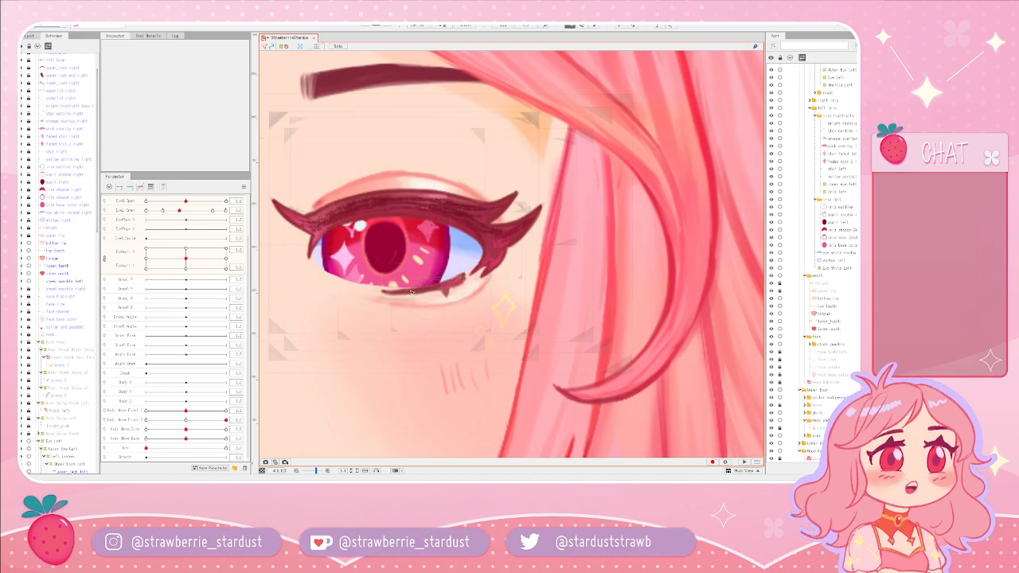
click(420, 275)
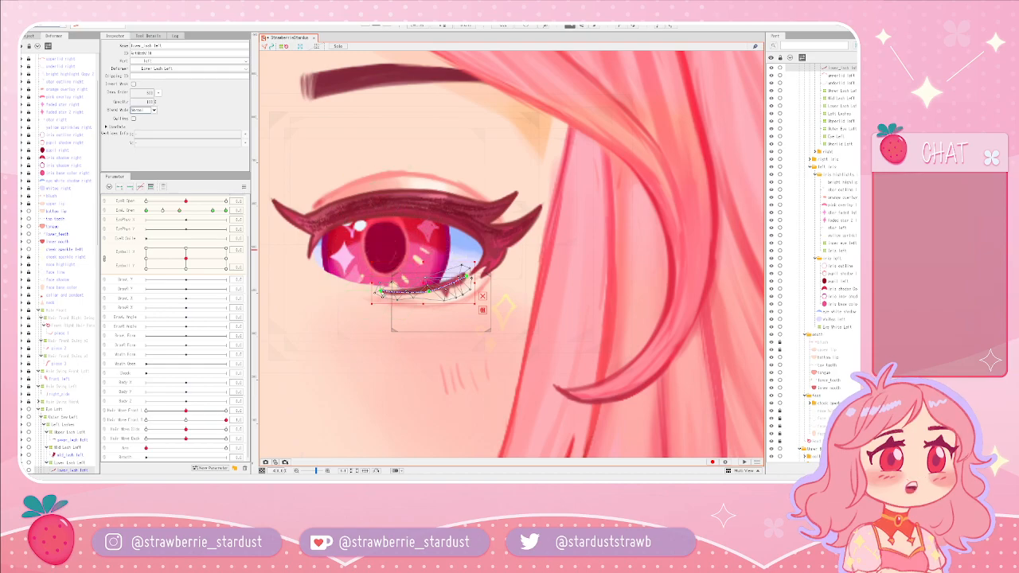
click(382, 292)
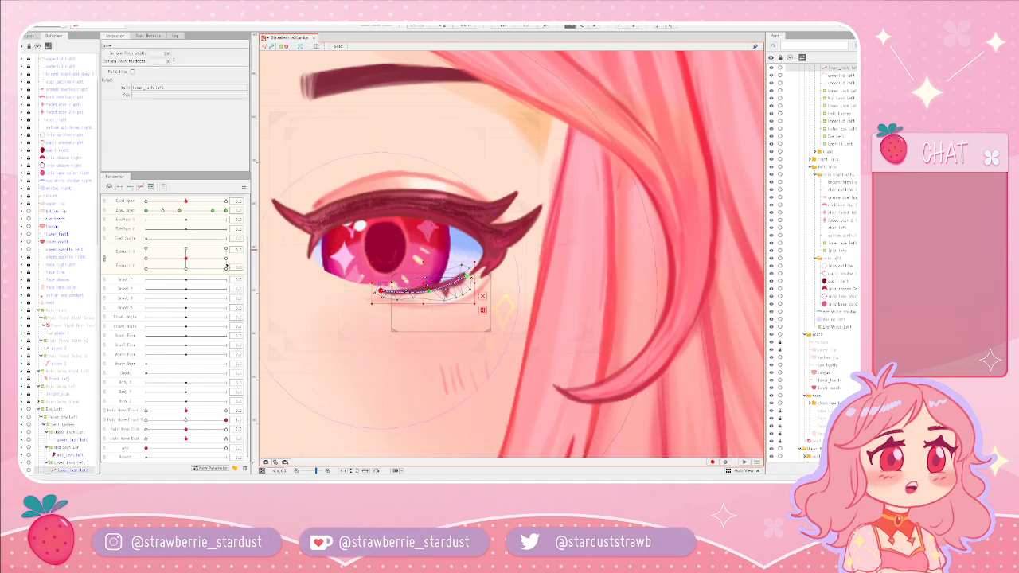
click(163, 210)
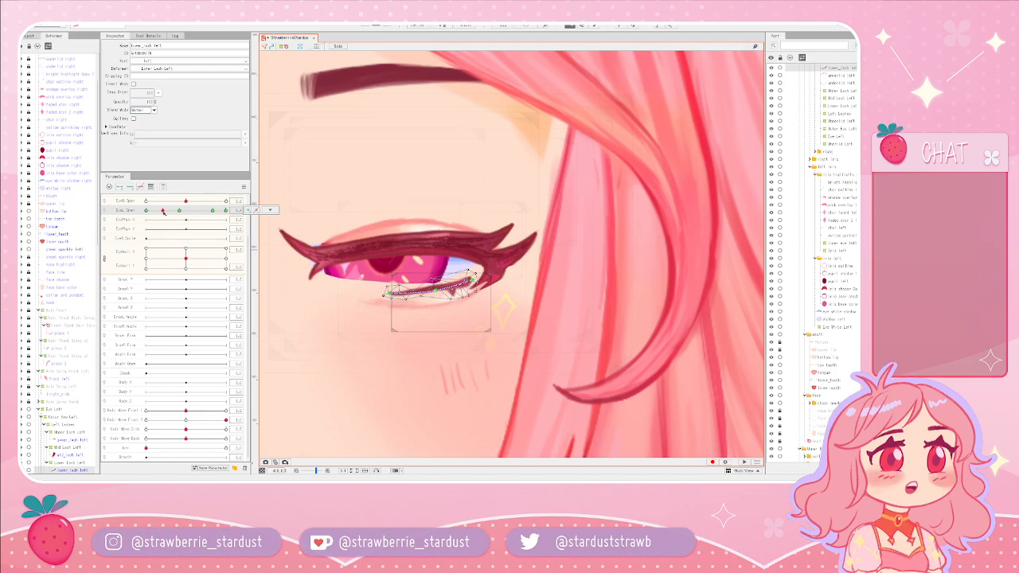
drag(213, 212, 226, 211)
click(146, 202)
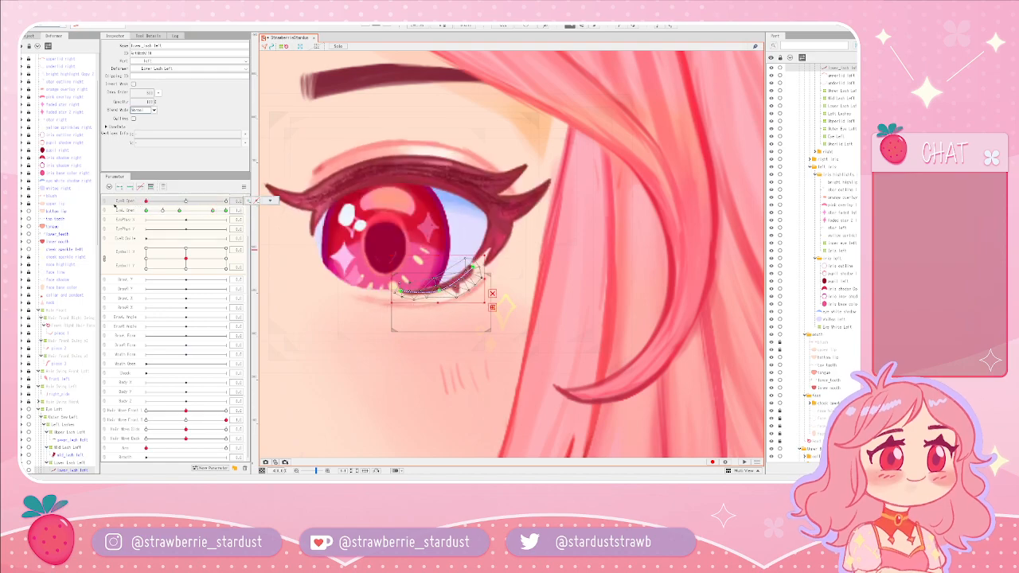
- Examine the left underlid deformer with the left eye normally open and the smile parameter at its lowest key
click(320, 297)
scroll(353, 293, down, 3)
scroll(313, 256, up, 2)
drag(213, 211, 233, 229)
mouse_move(227, 211)
mouse_down()
mouse_move(151, 217)
mouse_move(224, 221)
mouse_move(164, 224)
mouse_move(215, 223)
mouse_up()
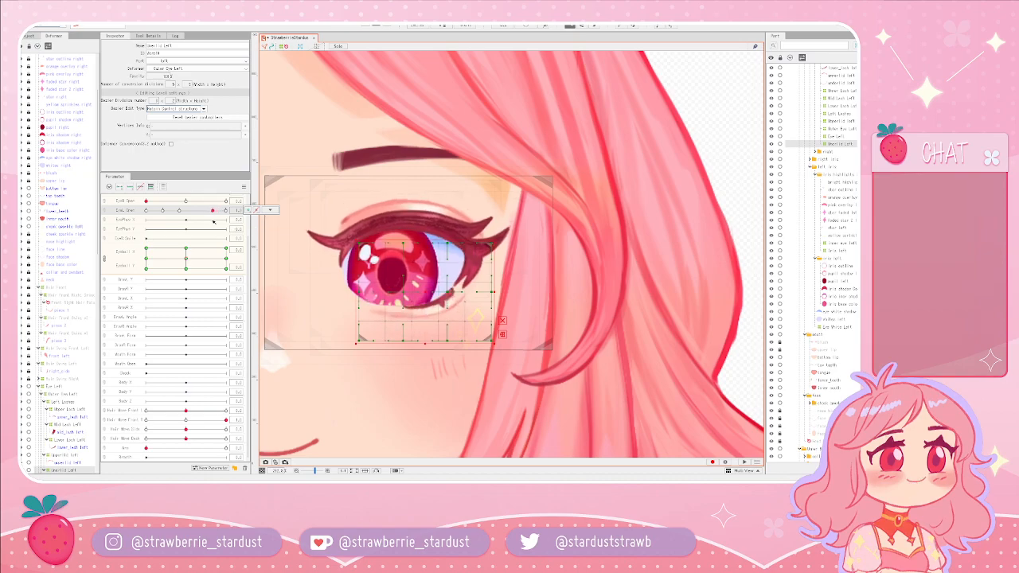
scroll(149, 206, up, 1)
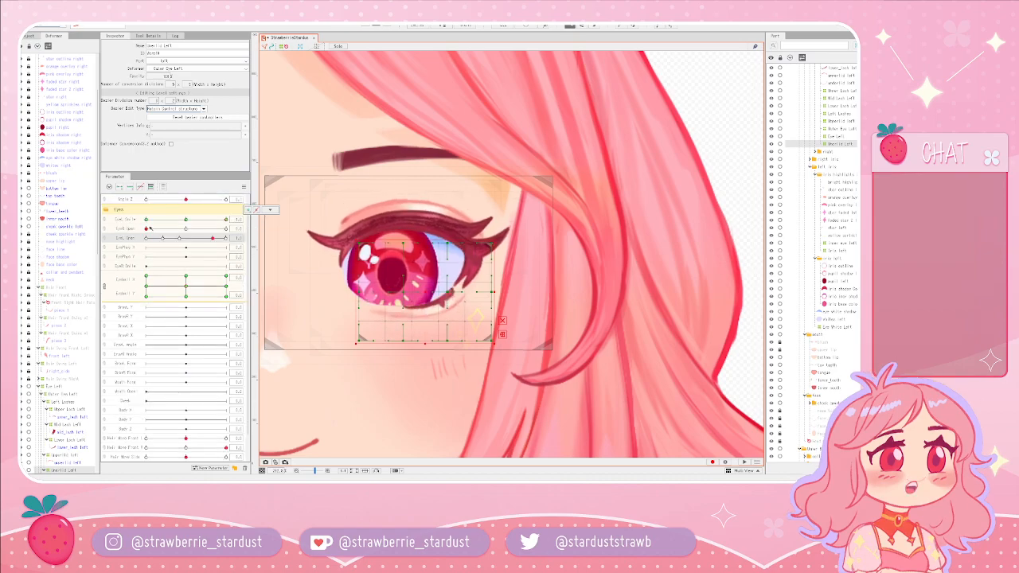
click(148, 219)
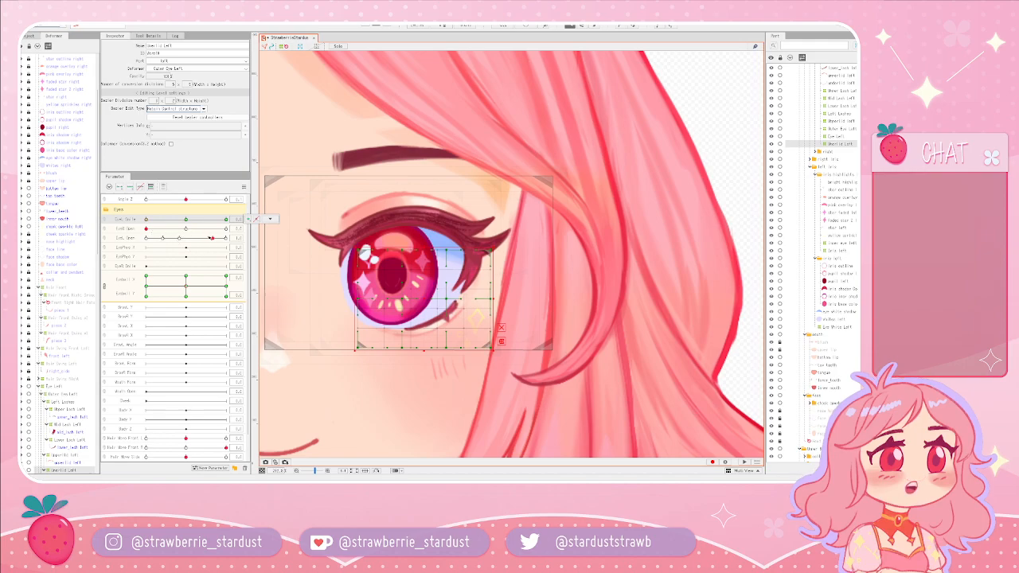
- Move the EyeR Open parameter below the eyeball parameters and sweep the left eye's smile from its lowest to its neutral key
drag(124, 229, 125, 299)
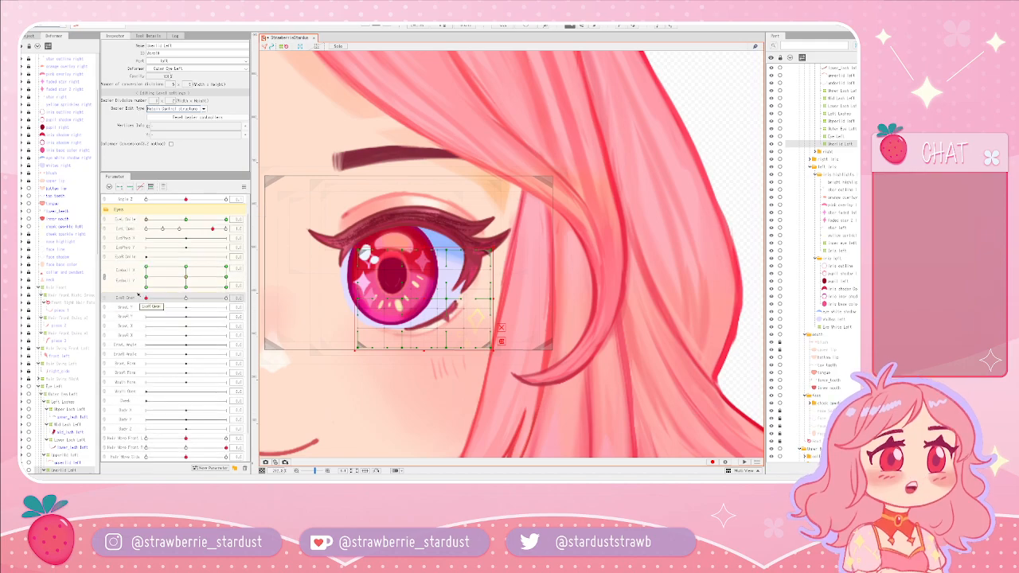
click(121, 231)
scroll(148, 230, down, 1)
scroll(148, 230, up, 1)
drag(249, 241, 264, 248)
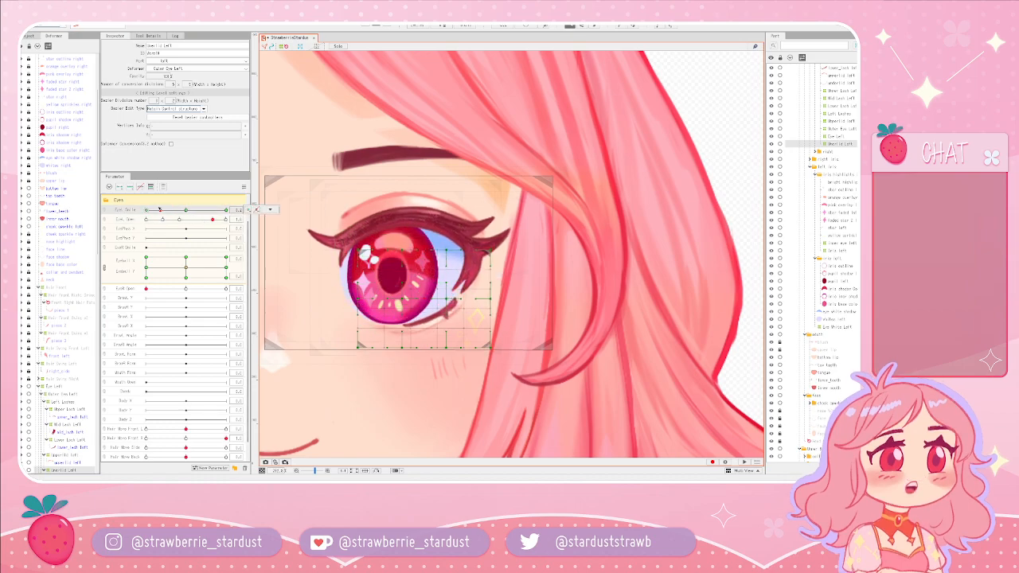
drag(208, 220, 187, 211)
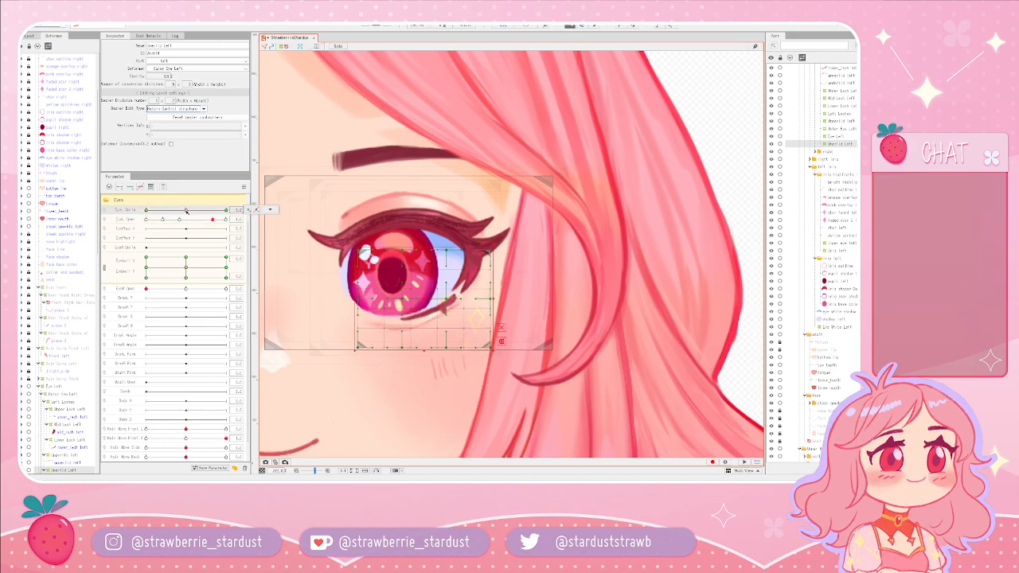
- Try to reshape the left lower lash along its deform path at the half-open key, and undo the changes
drag(186, 211, 173, 218)
click(431, 311)
click(430, 310)
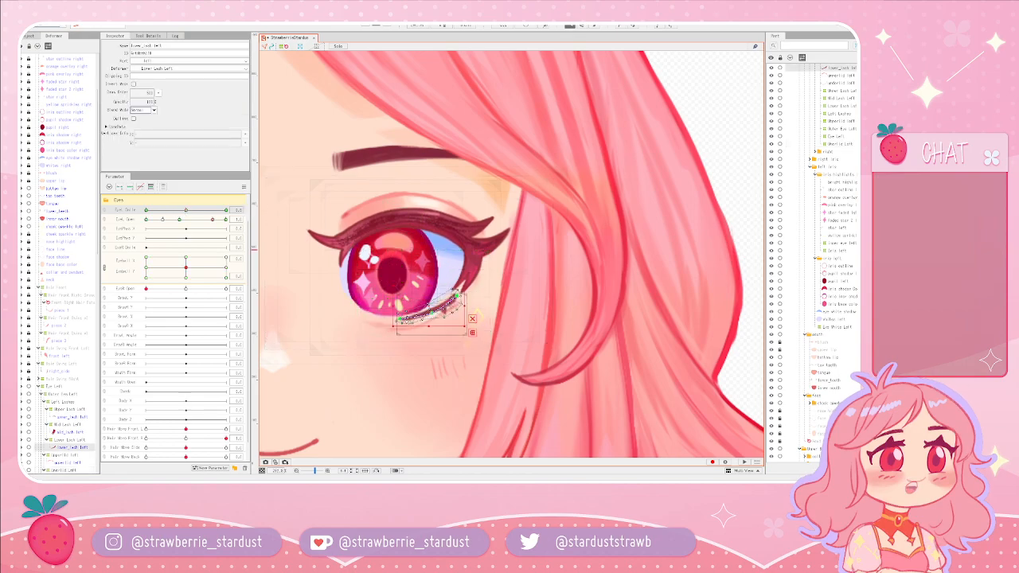
drag(415, 305, 414, 305)
click(180, 220)
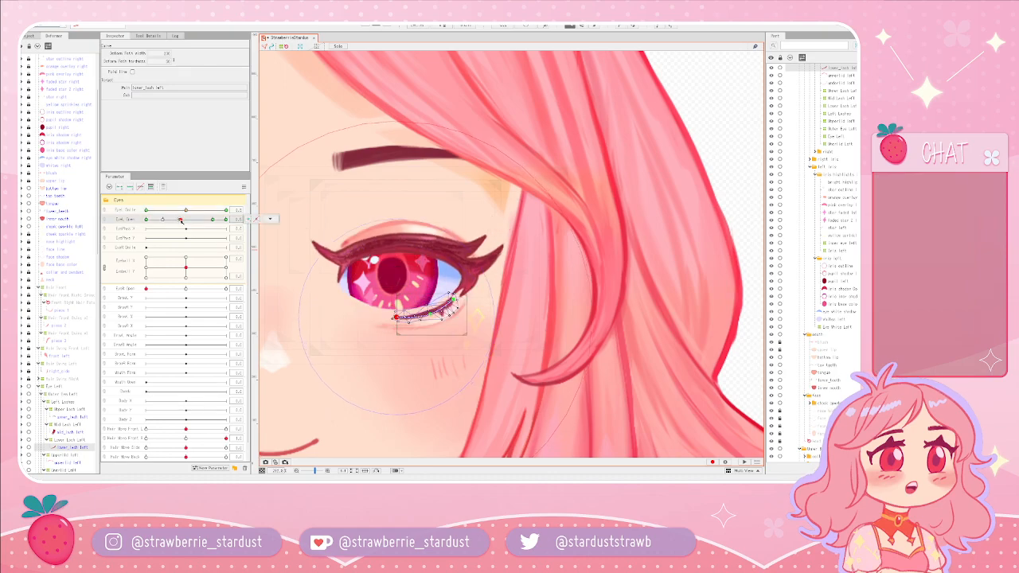
drag(182, 220, 179, 220)
drag(428, 310, 396, 314)
key(ctrl+z)
key(ctrl+z)
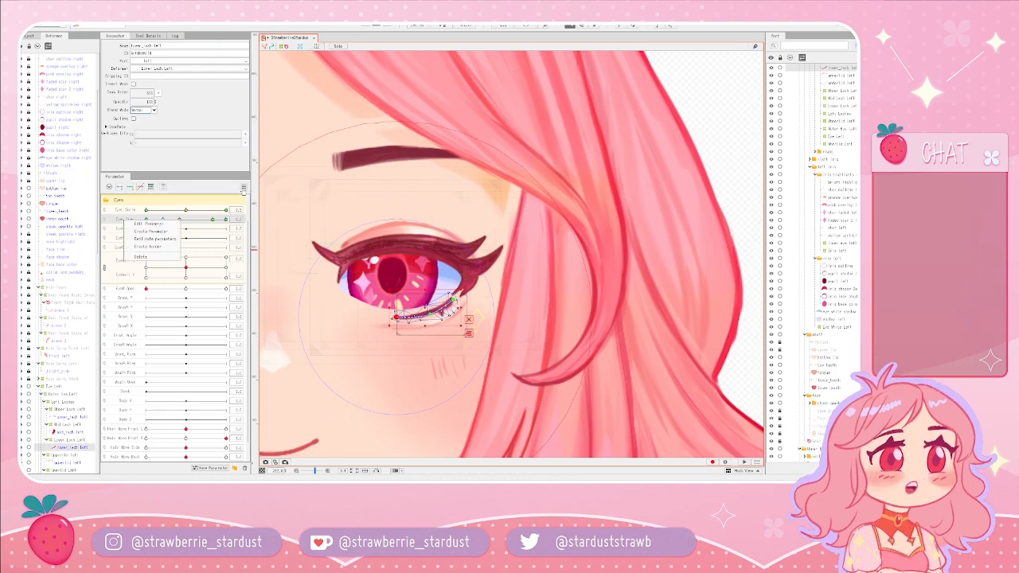
- Compare the left lower lash across the smile keys with the left eye normally open
click(243, 188)
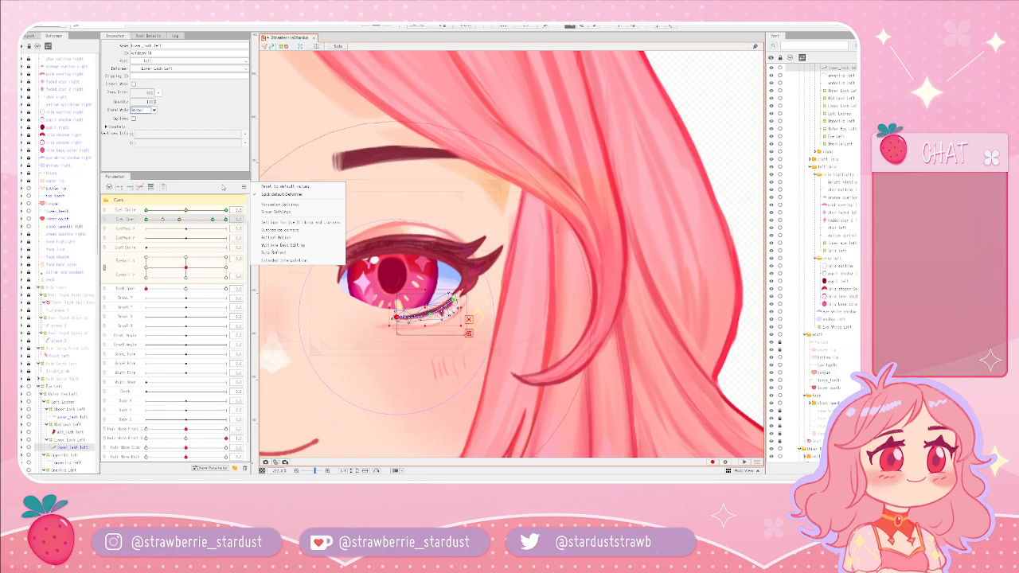
click(358, 335)
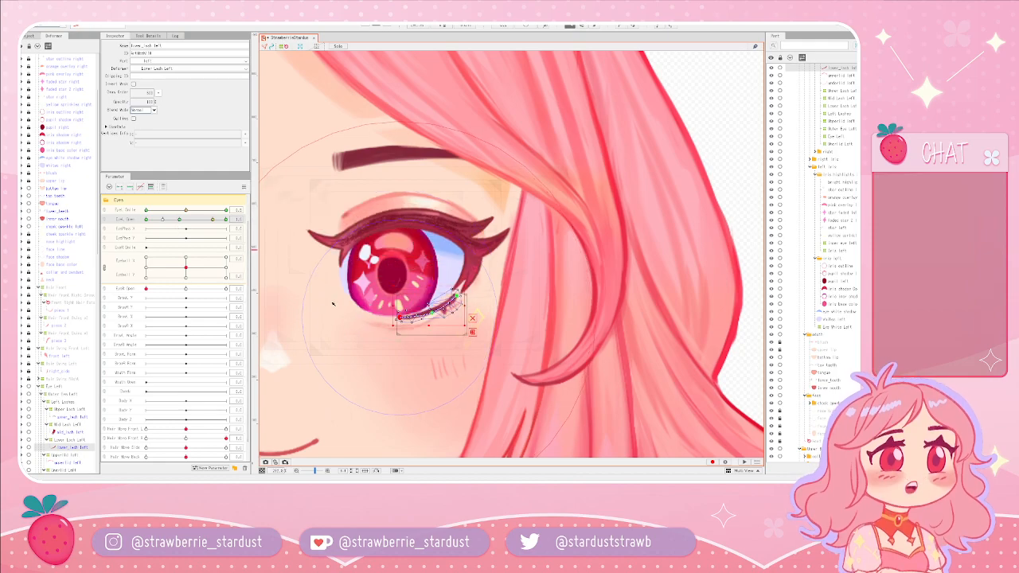
click(187, 210)
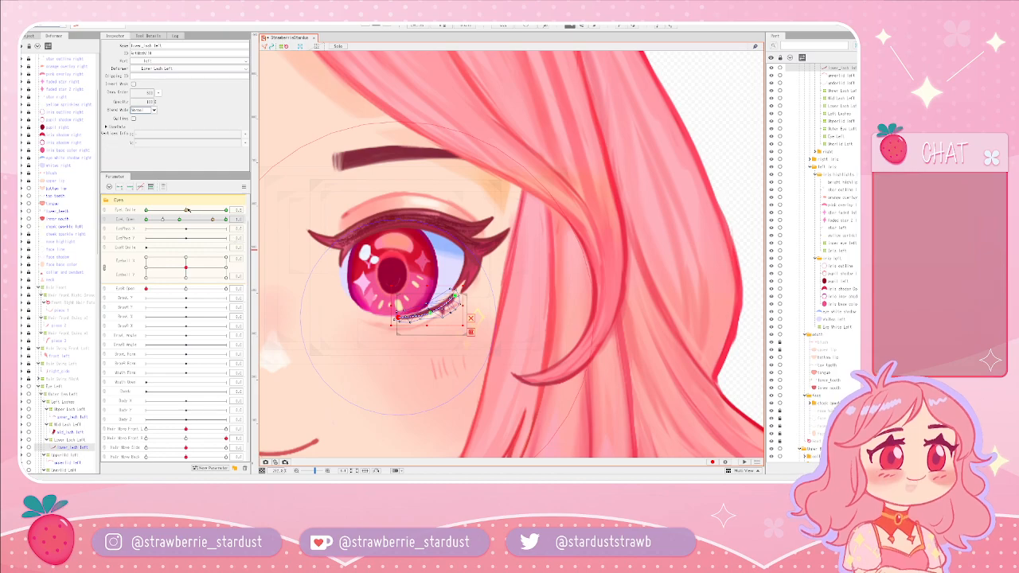
drag(187, 209, 213, 222)
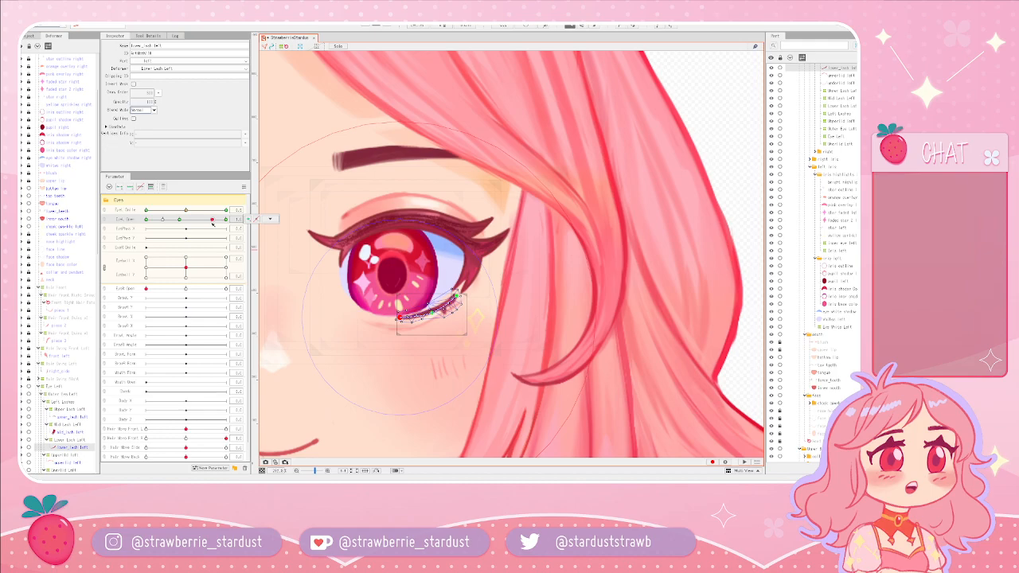
drag(213, 222, 95, 212)
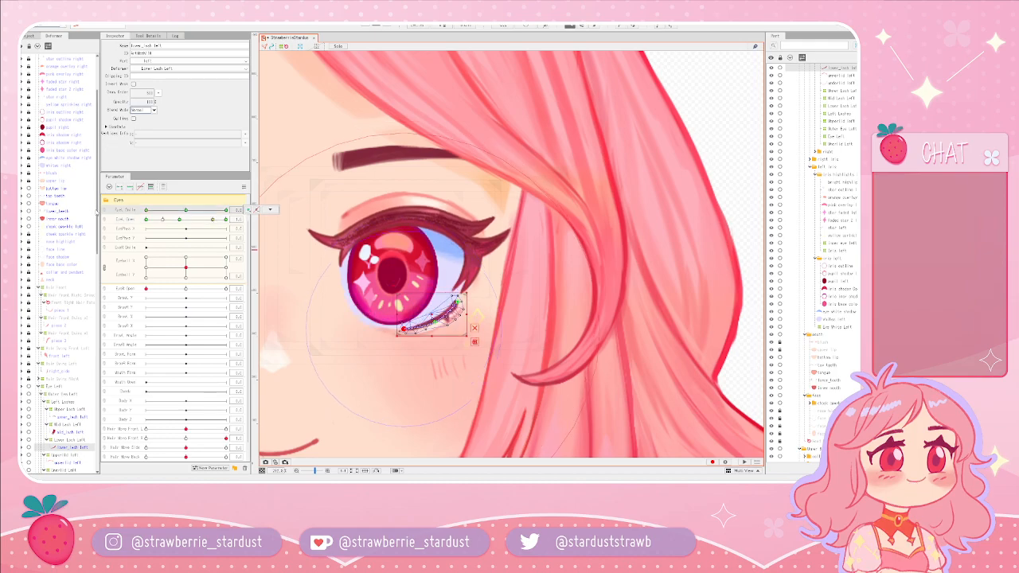
- Deselect the lower lash and set the EyeR Open parameter to its highest key
scroll(416, 328, down, 3)
scroll(409, 325, down, 2)
click(566, 289)
scroll(182, 225, up, 1)
scroll(167, 262, down, 1)
drag(146, 290, 227, 289)
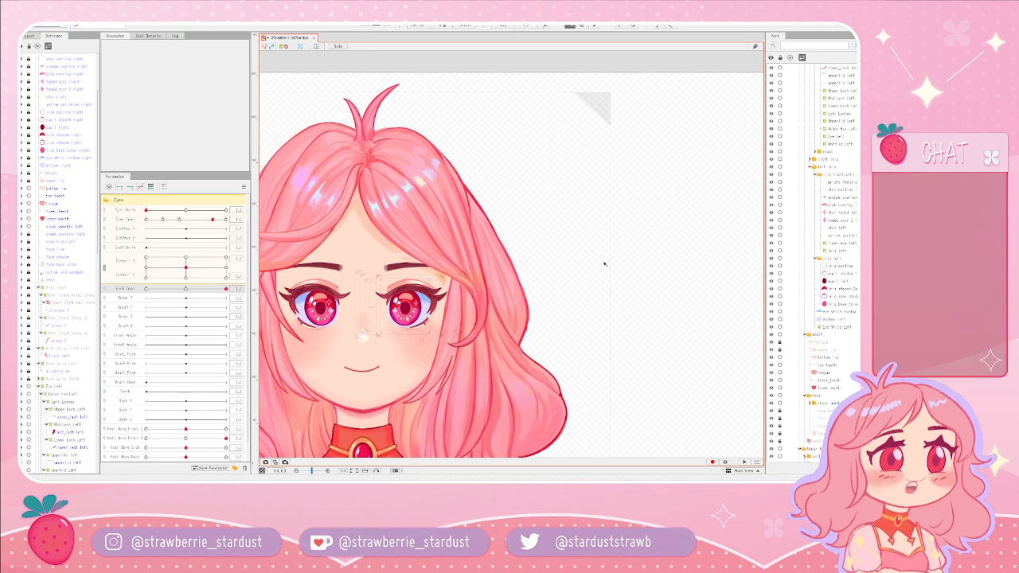
- Examine the left eye at the half-open key with the smile parameter at its lowest and neutral keys
scroll(403, 344, up, 7)
scroll(448, 308, down, 3)
drag(479, 277, 466, 294)
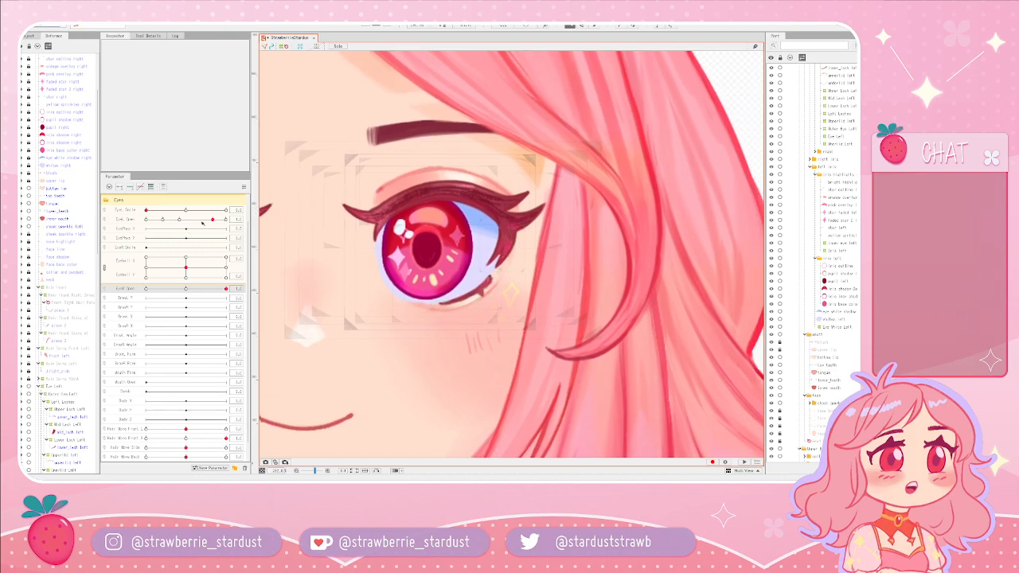
drag(220, 218, 195, 219)
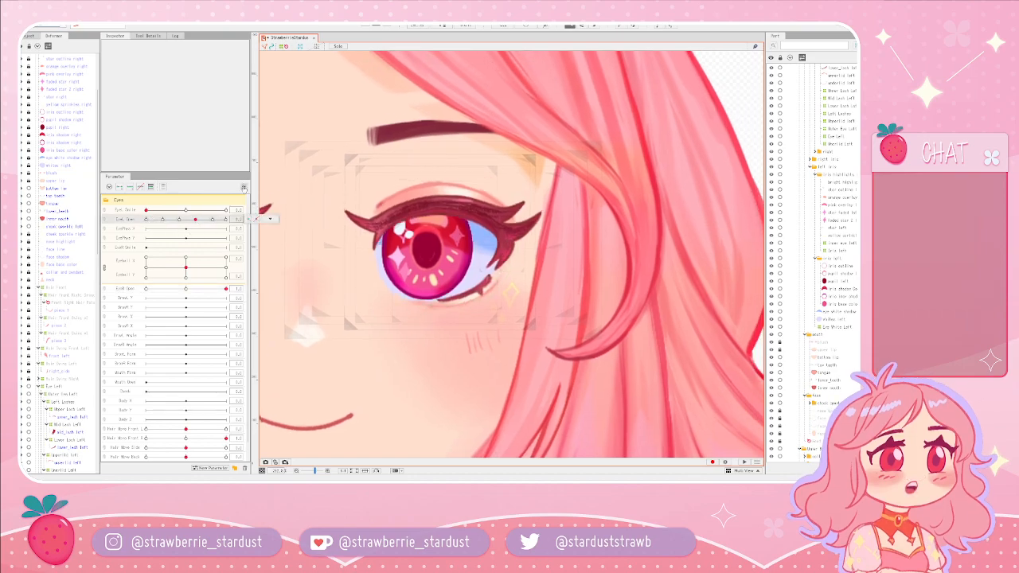
click(243, 186)
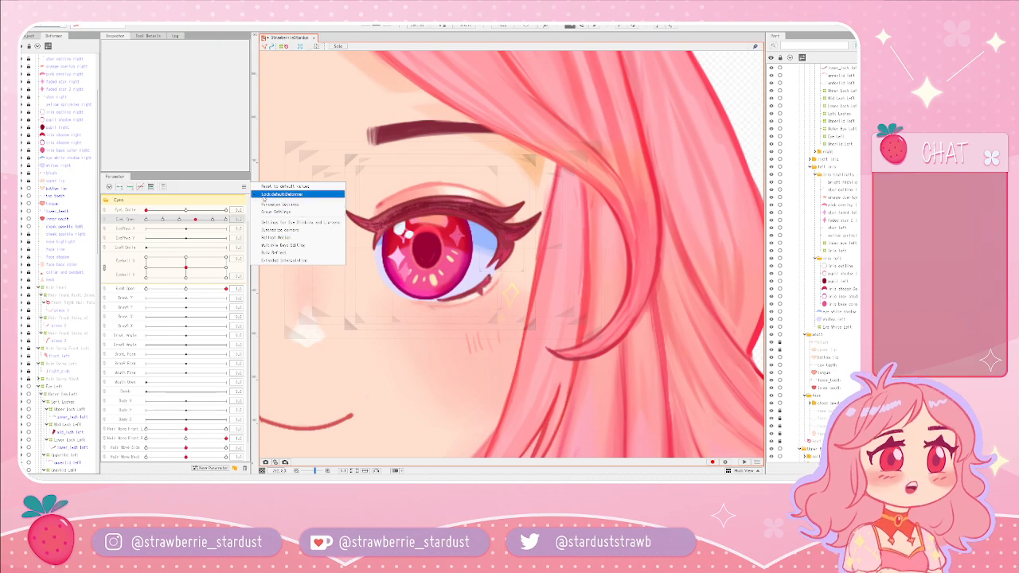
click(171, 205)
drag(146, 211, 123, 205)
drag(193, 220, 178, 219)
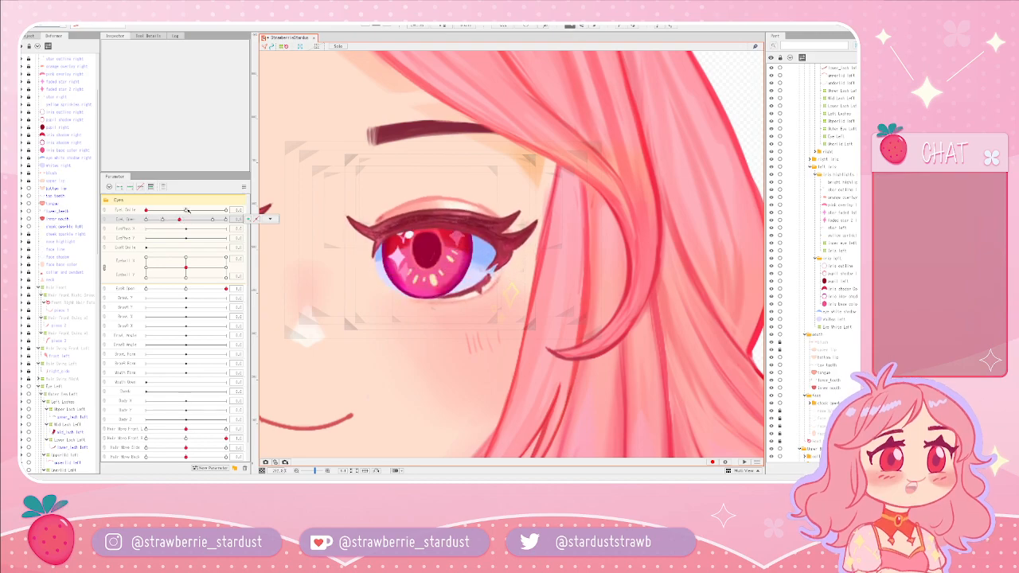
click(186, 211)
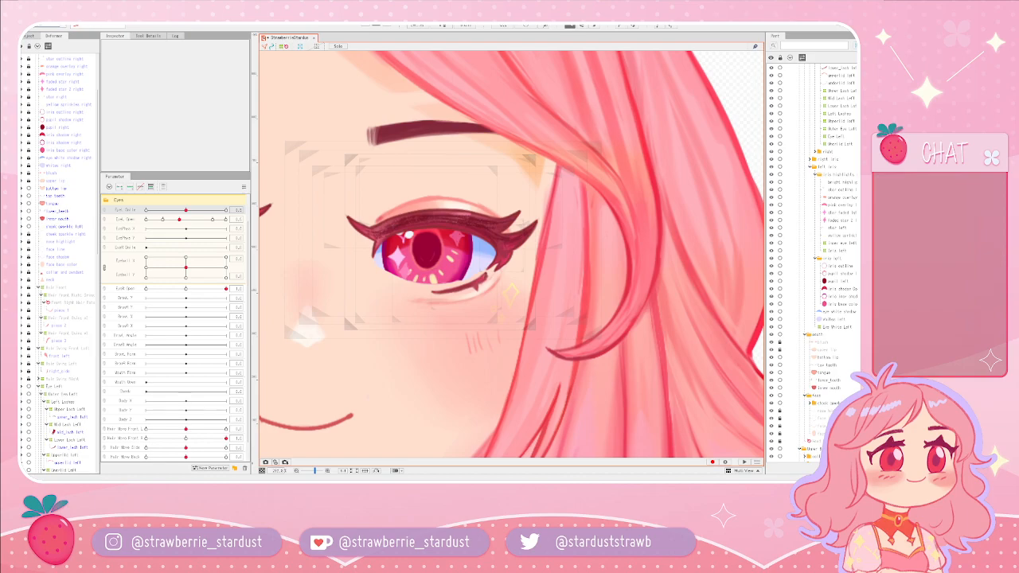
mouse_move(180, 219)
mouse_down()
mouse_move(149, 221)
mouse_move(228, 223)
mouse_move(180, 225)
mouse_up()
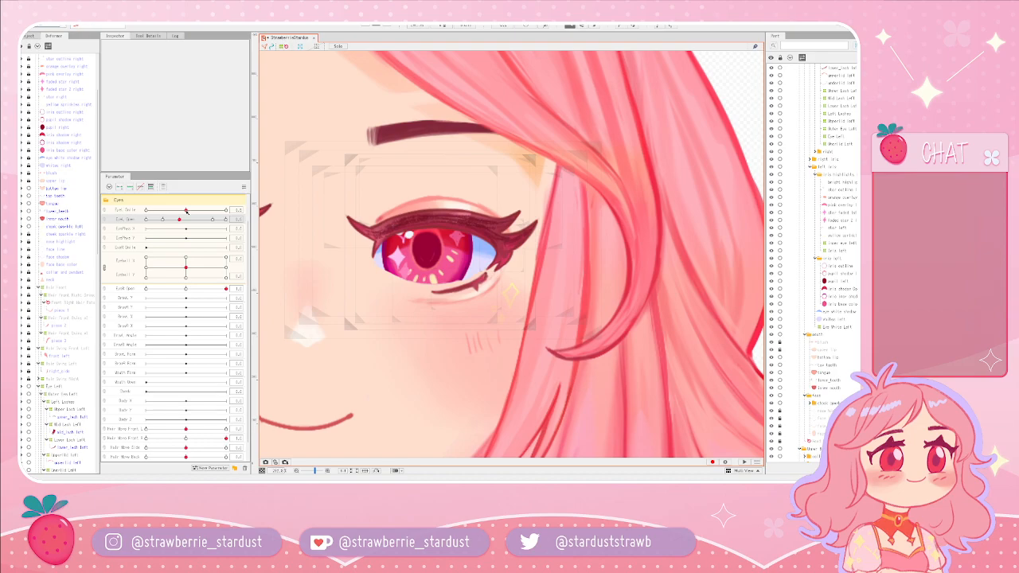
click(463, 294)
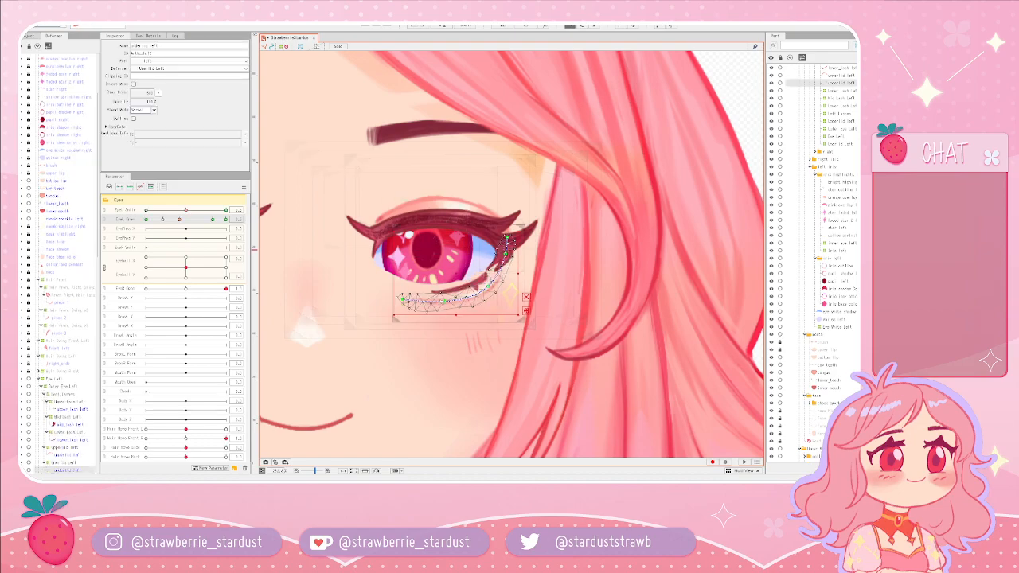
click(129, 211)
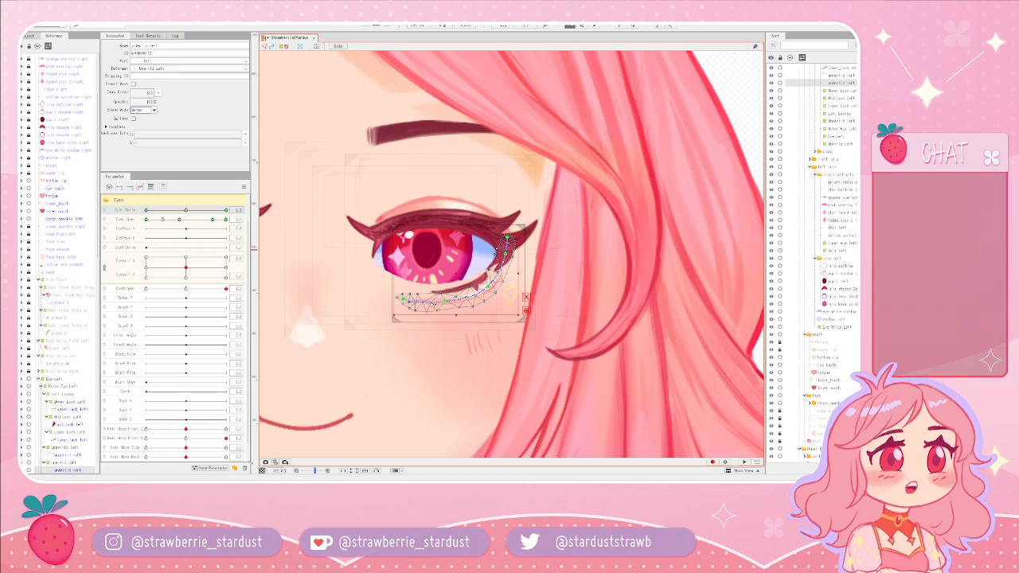
drag(403, 299, 403, 294)
key(ctrl+z)
- Raise the left underlid deformer slightly at the half-open key and bend its inner lower corner upward
click(72, 463)
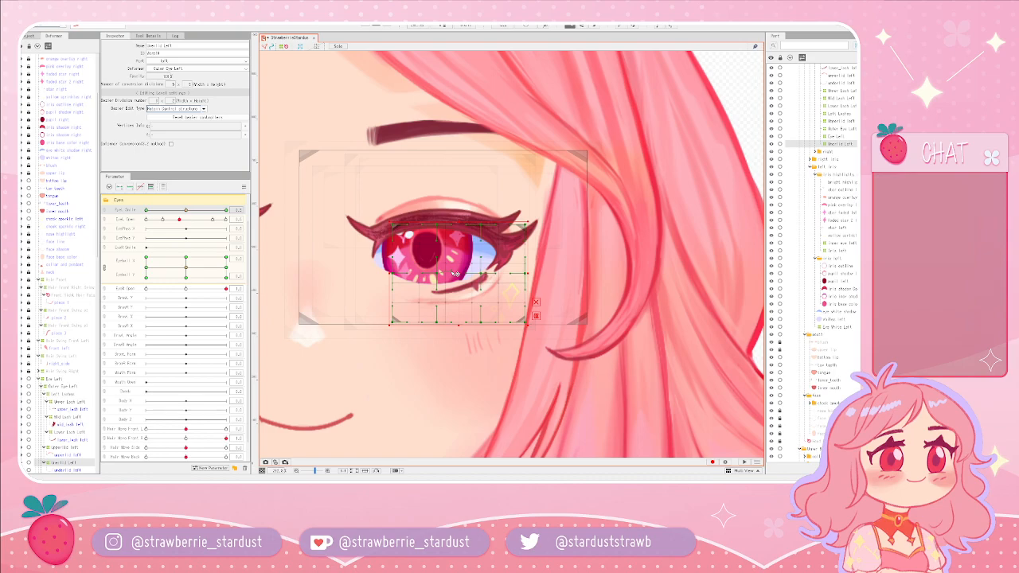
drag(457, 275, 461, 268)
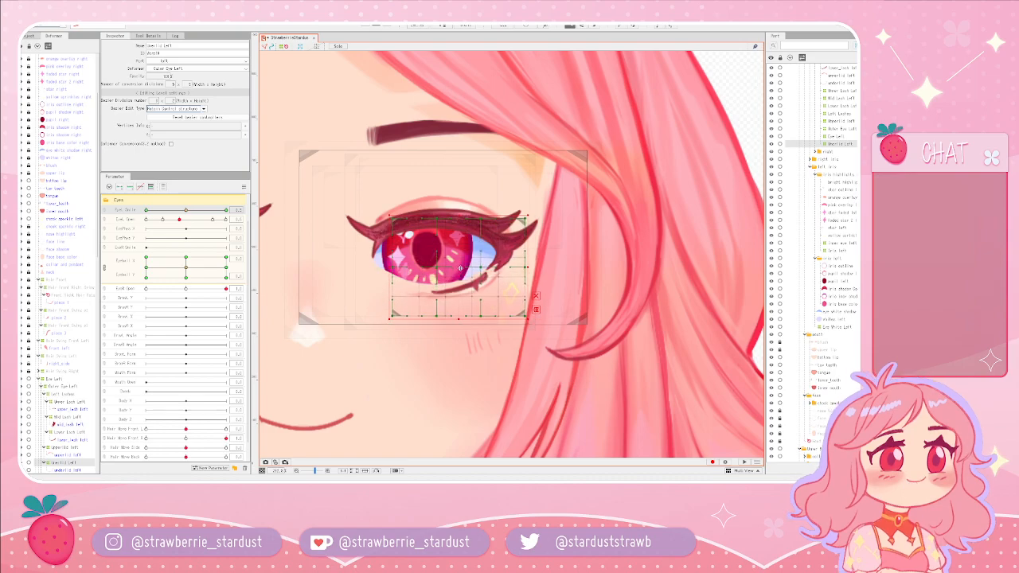
drag(392, 316, 394, 308)
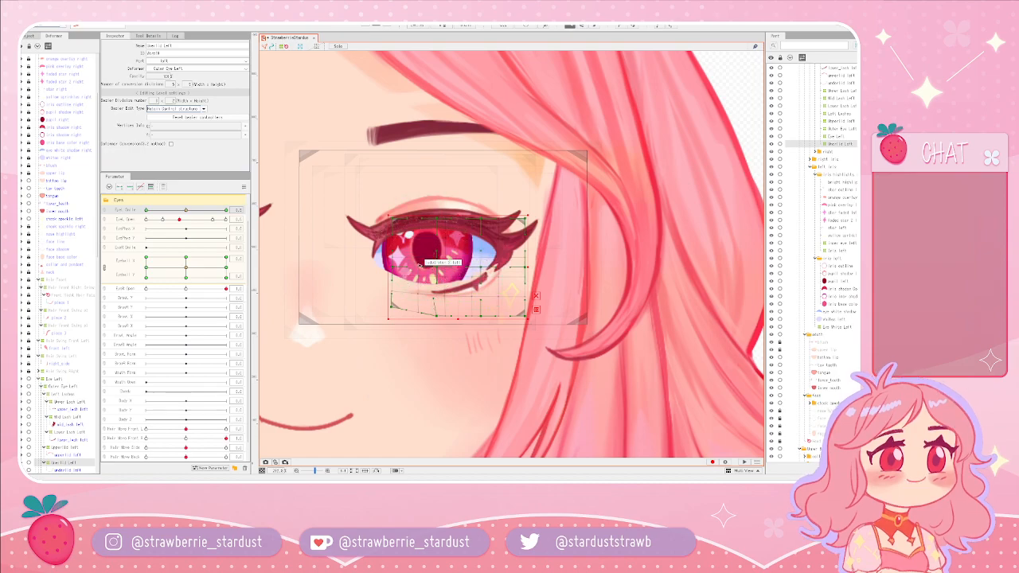
- Raise the inner end and middle of the left lower lash slightly at the half-open key
click(447, 293)
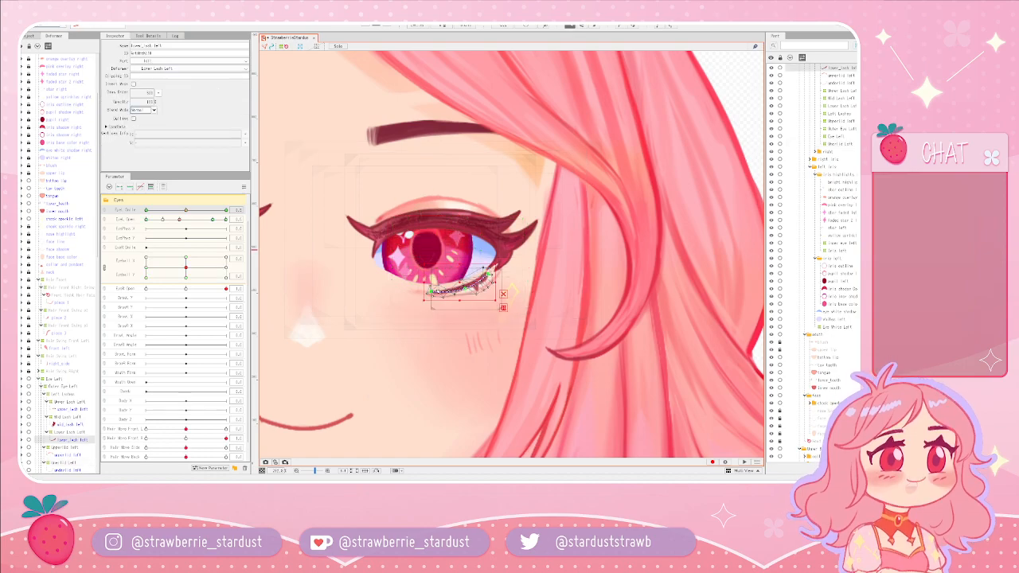
drag(432, 292, 431, 288)
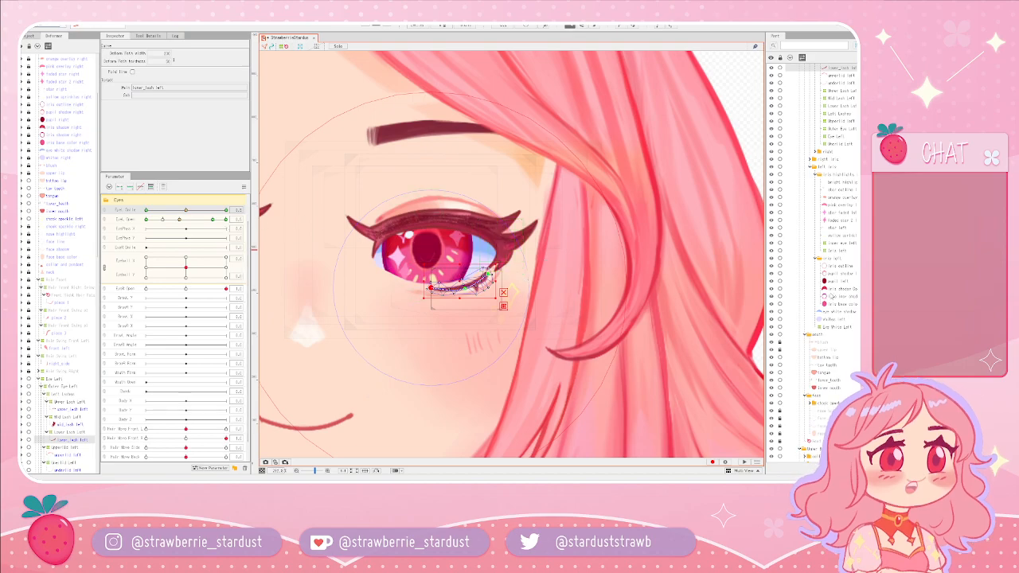
drag(466, 289, 464, 287)
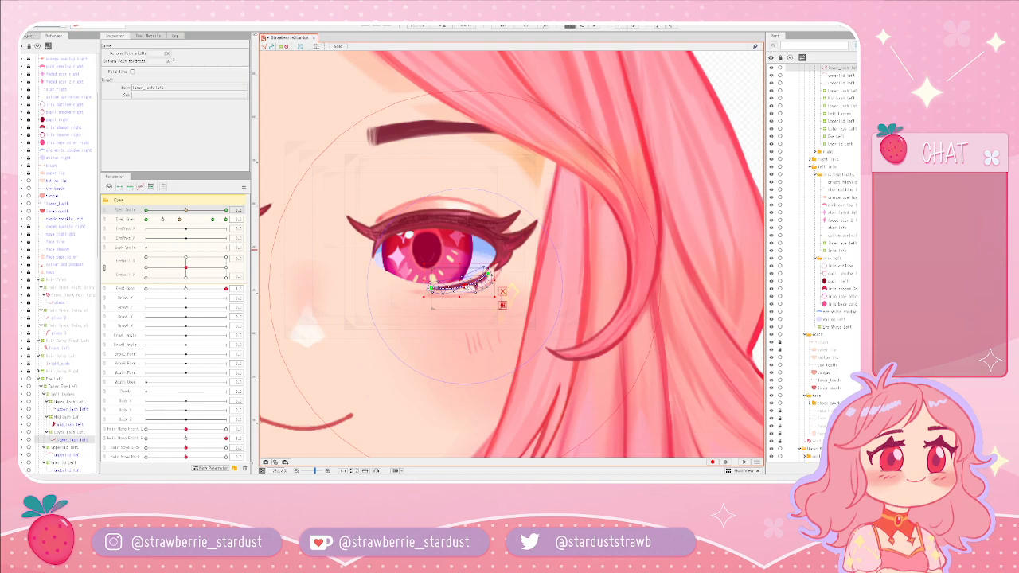
- Check the left lower lash at the nearly closed, closed and half-open keys, and at different smile keys
click(164, 220)
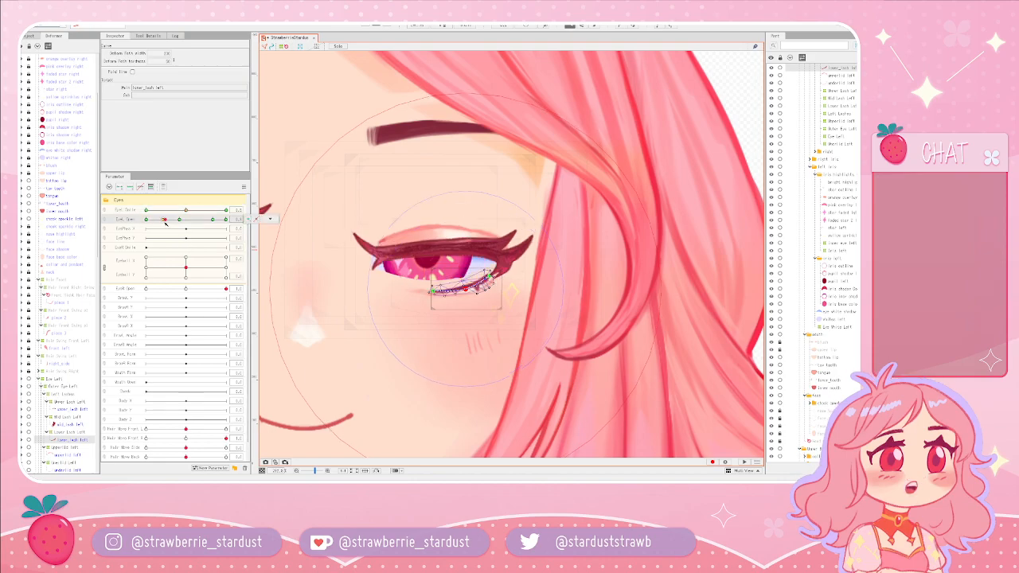
drag(165, 220, 146, 219)
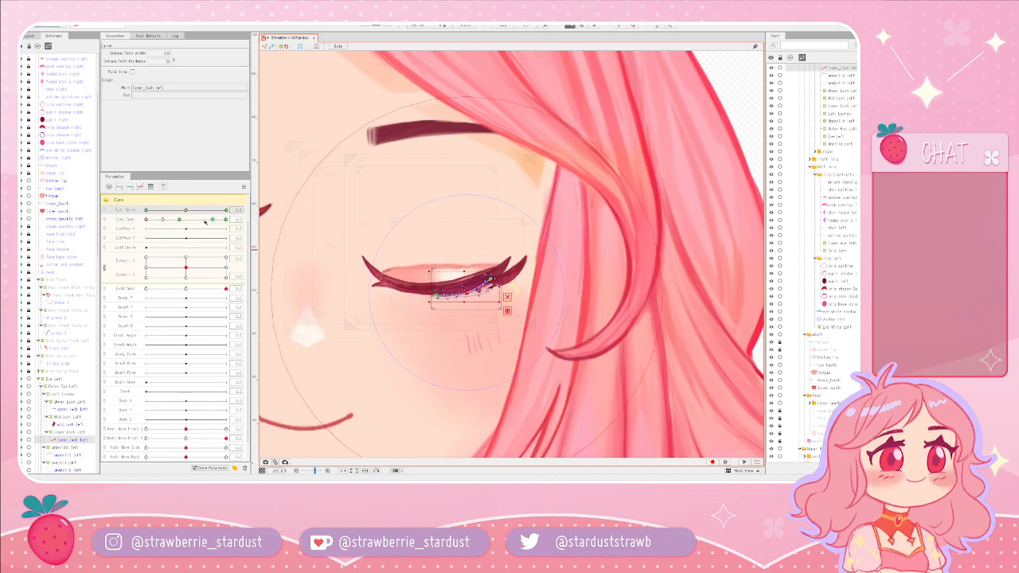
mouse_move(146, 211)
mouse_down()
mouse_move(234, 211)
mouse_move(187, 211)
mouse_up()
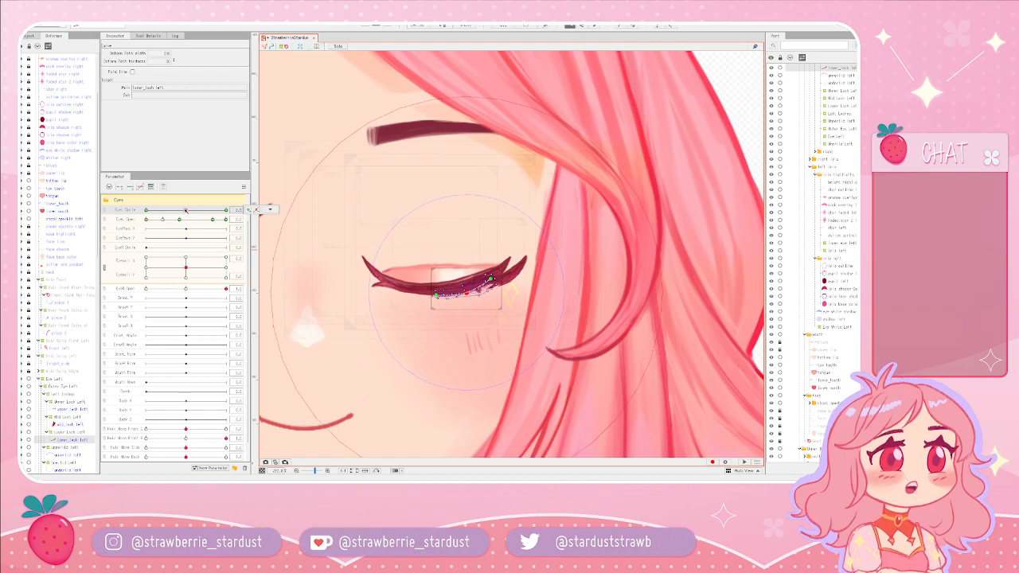
click(162, 220)
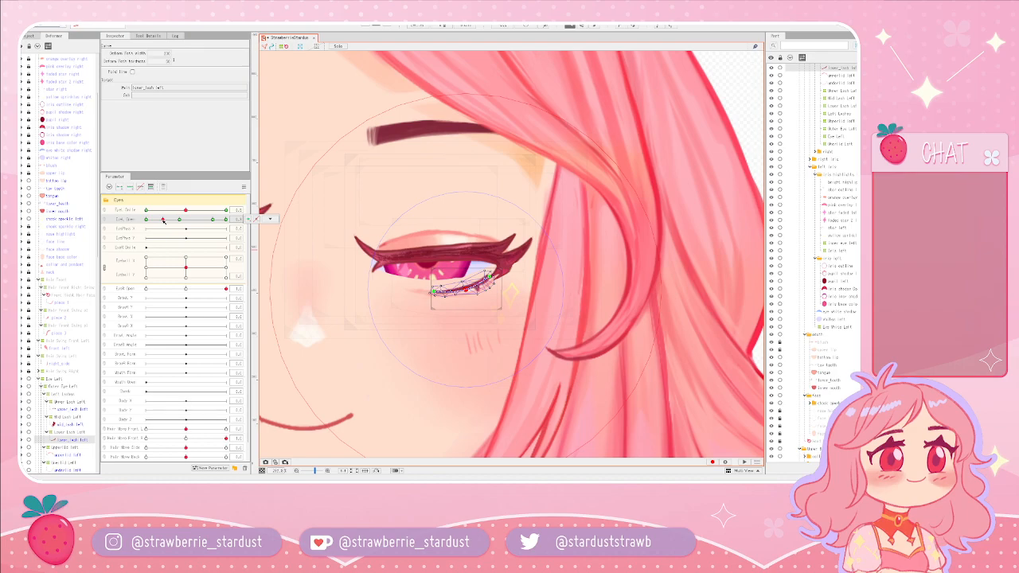
drag(163, 220, 180, 220)
mouse_move(180, 221)
mouse_down()
mouse_move(230, 213)
mouse_move(137, 213)
mouse_move(232, 215)
mouse_up()
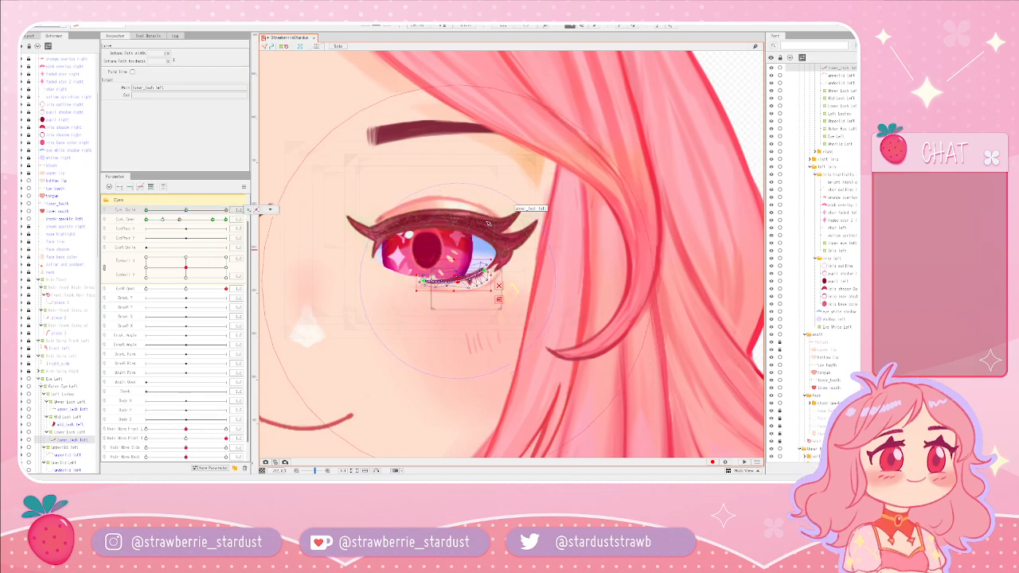
- Lower the middle of the left upper lash and nudge its outer end at the half-open key with the smile at its highest
click(447, 221)
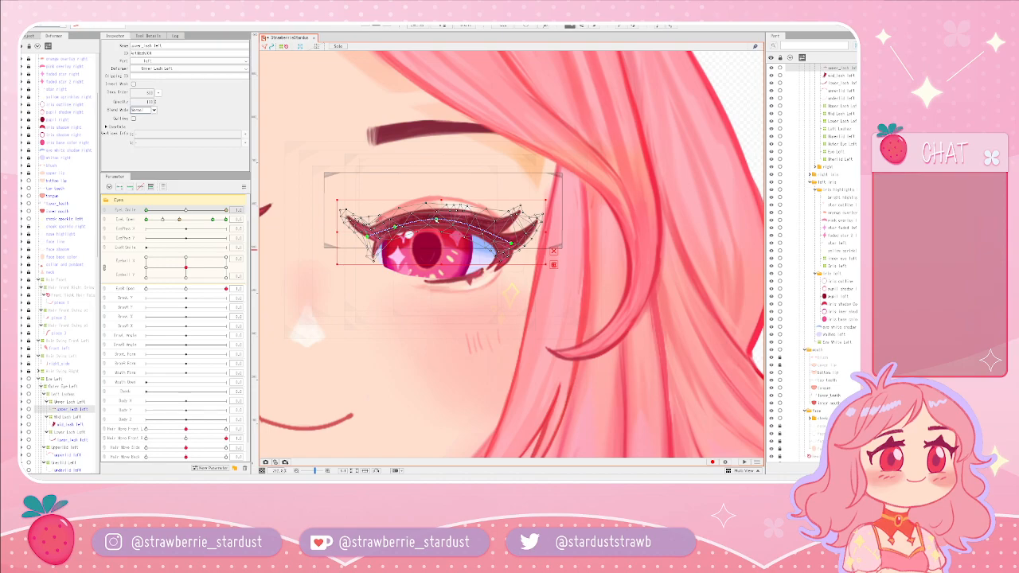
drag(437, 220, 437, 221)
drag(146, 211, 237, 211)
drag(437, 219, 437, 223)
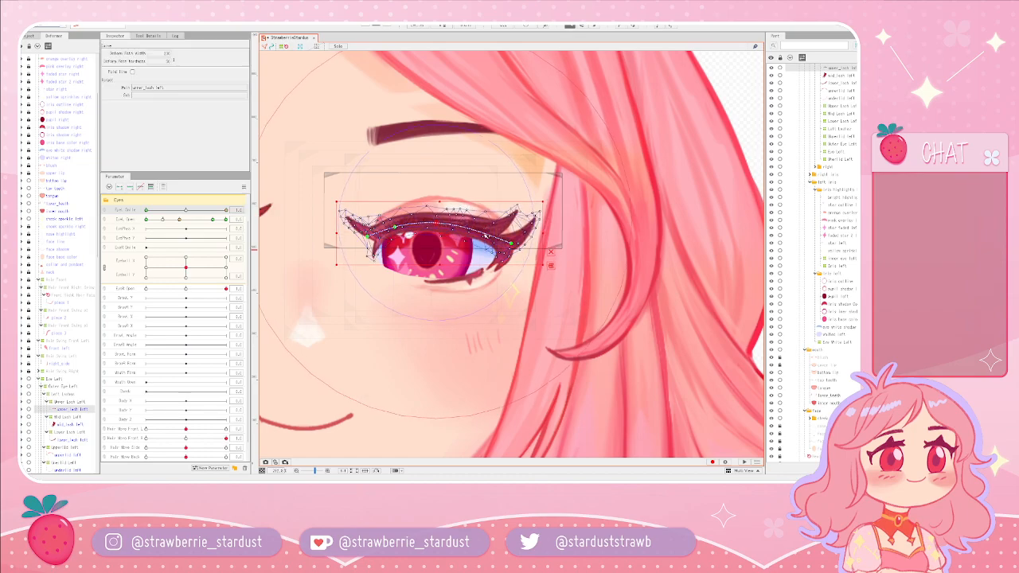
drag(437, 224, 442, 225)
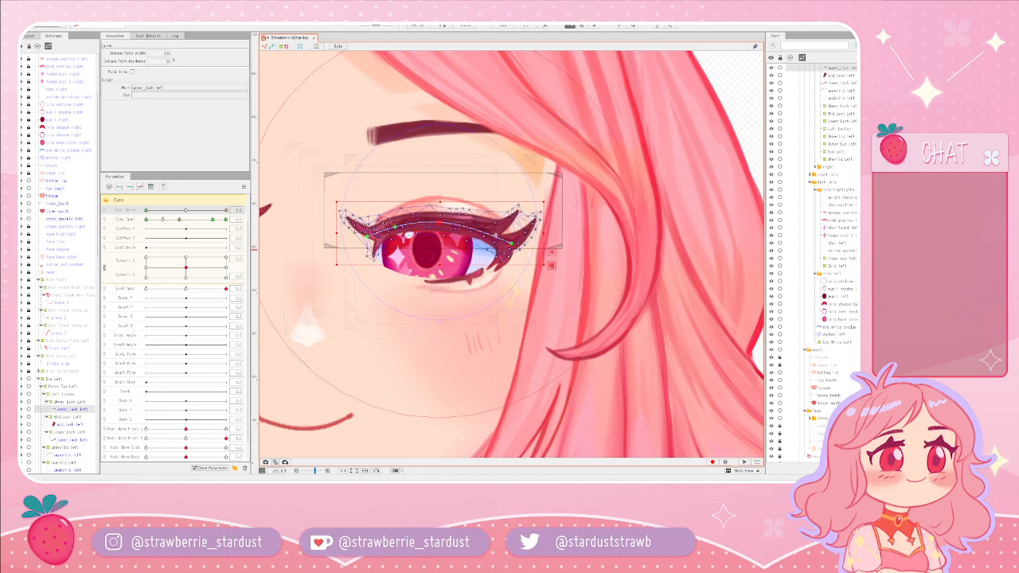
drag(512, 245, 511, 243)
- Lower the middle of the left upperlid crease slightly at the highest smile key and view it with the eye closed
click(461, 204)
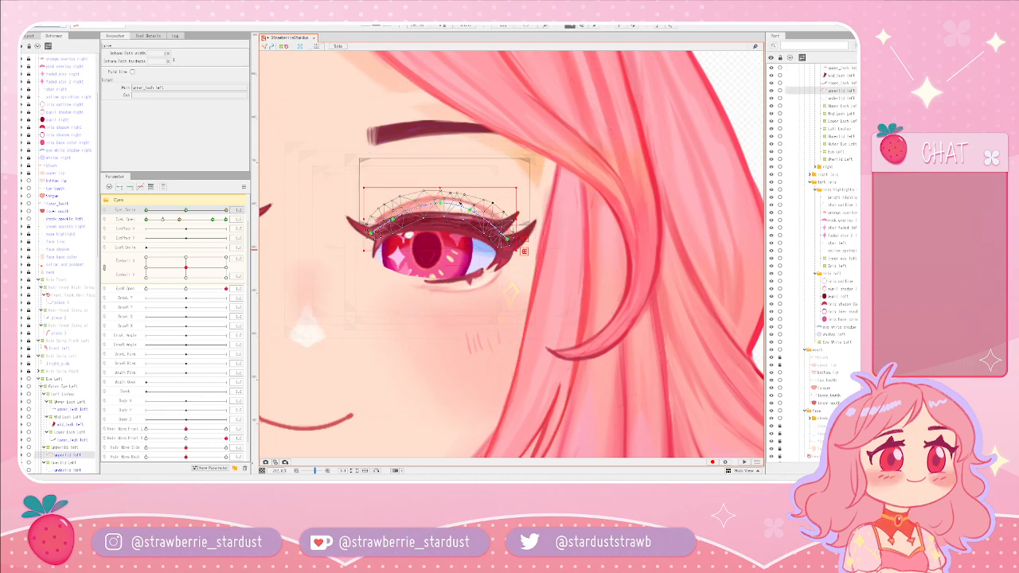
mouse_move(440, 203)
mouse_down()
mouse_move(469, 212)
mouse_move(441, 204)
mouse_up()
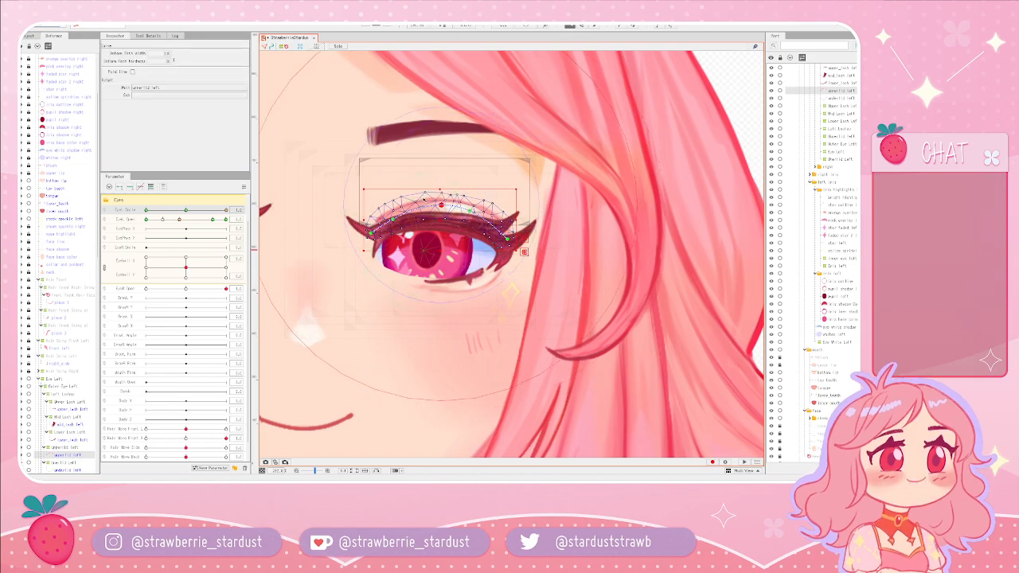
click(470, 211)
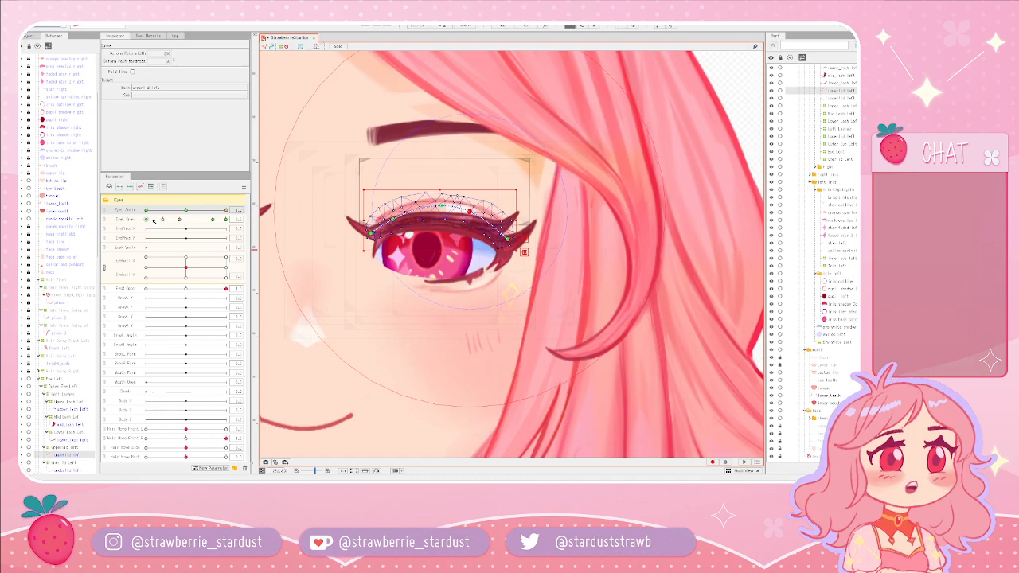
drag(146, 219, 133, 219)
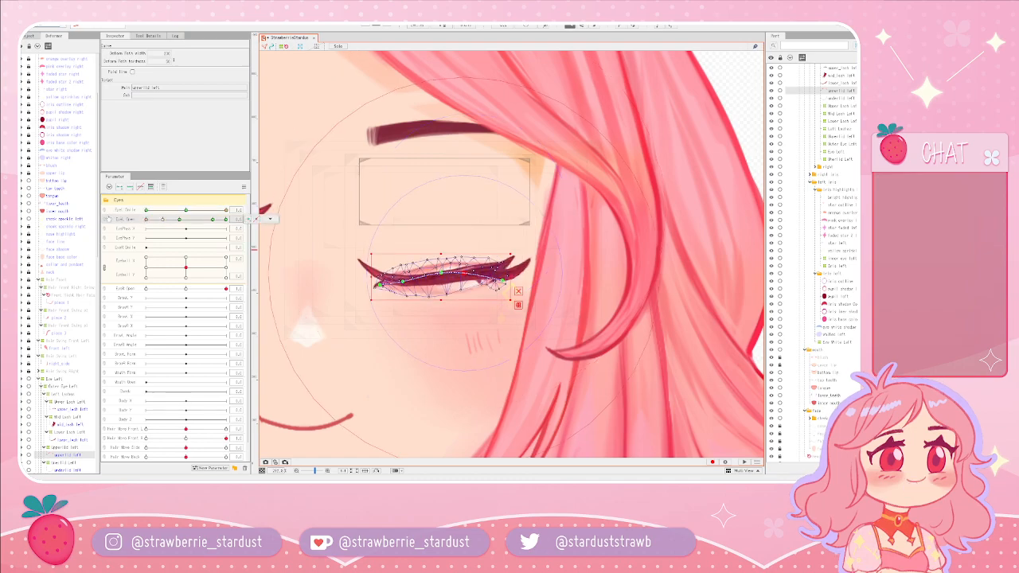
- Raise the inner end of the left lower lash at the fully open key with the smile at its highest
drag(148, 221, 228, 229)
click(271, 219)
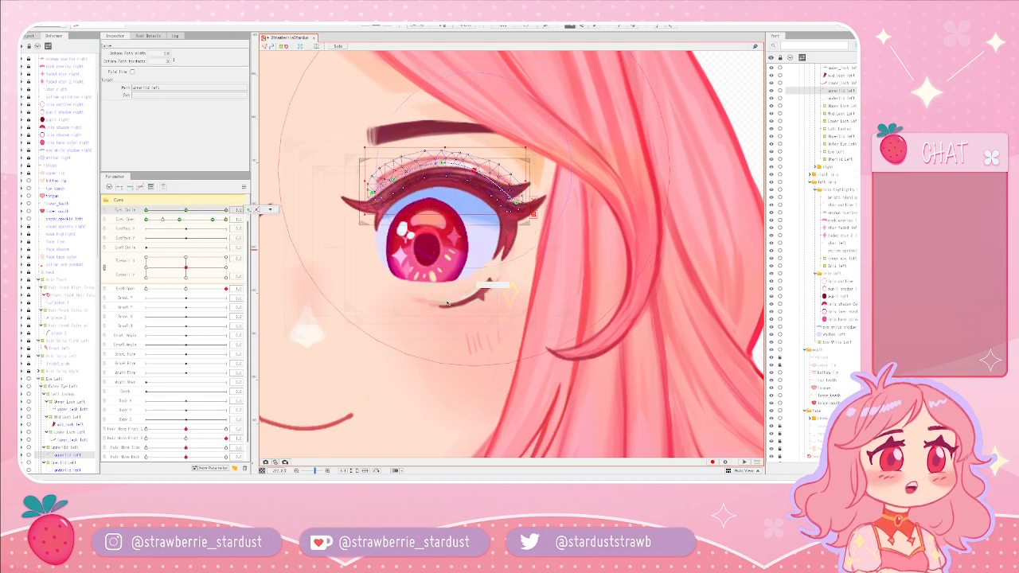
click(479, 288)
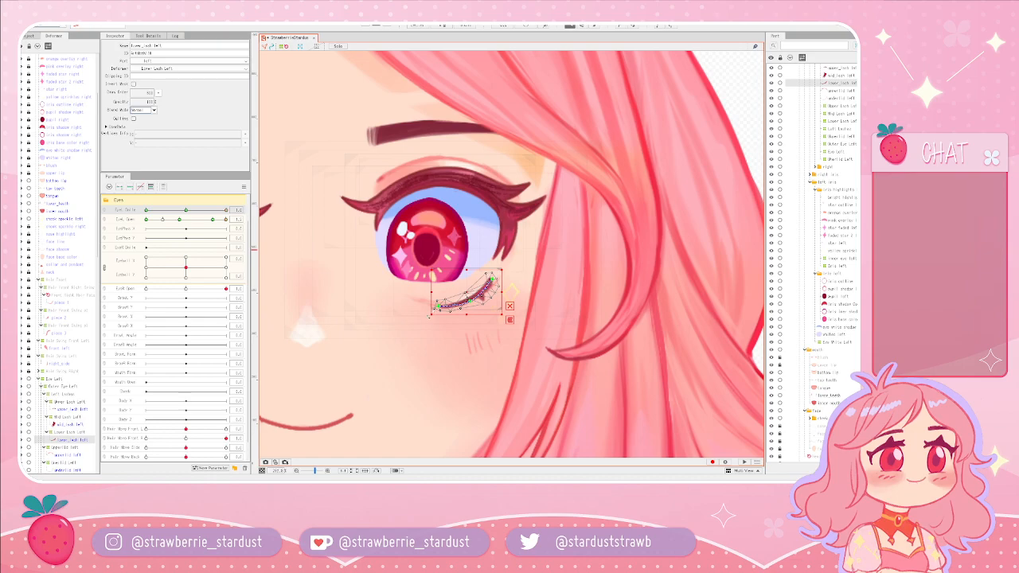
drag(428, 316, 466, 285)
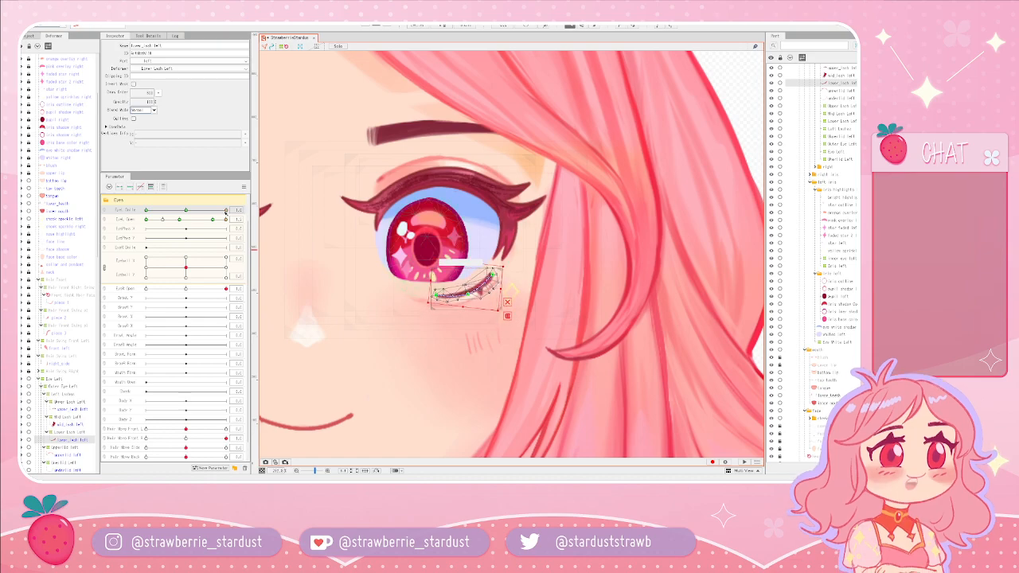
- Nudge the left lower lash's inner end slightly inward at the mostly open key and compare it with the half-open and fully open keys
mouse_move(207, 210)
mouse_down()
mouse_move(187, 211)
mouse_move(235, 216)
mouse_move(212, 220)
mouse_up()
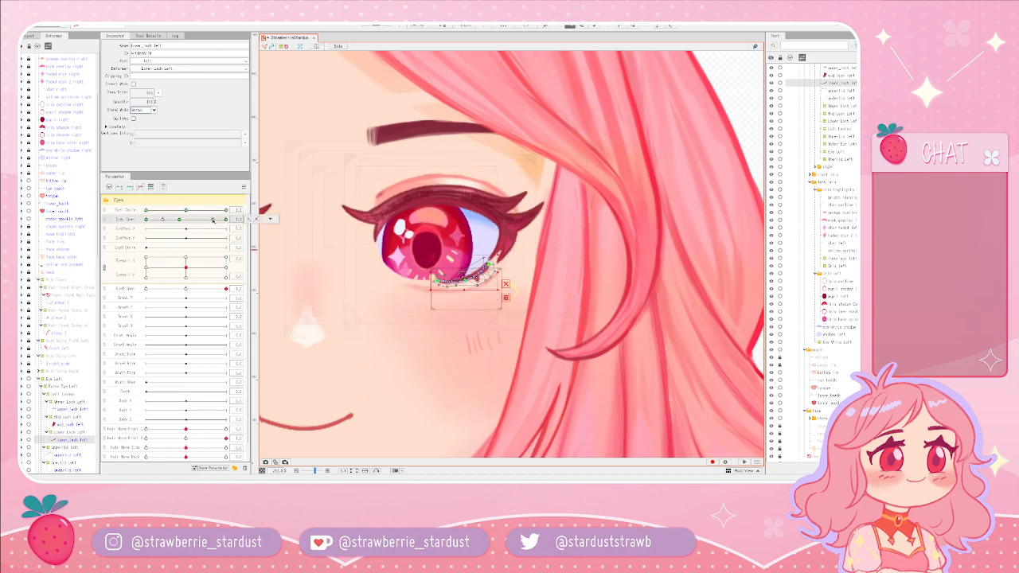
drag(437, 281, 434, 282)
click(181, 220)
drag(181, 221, 239, 227)
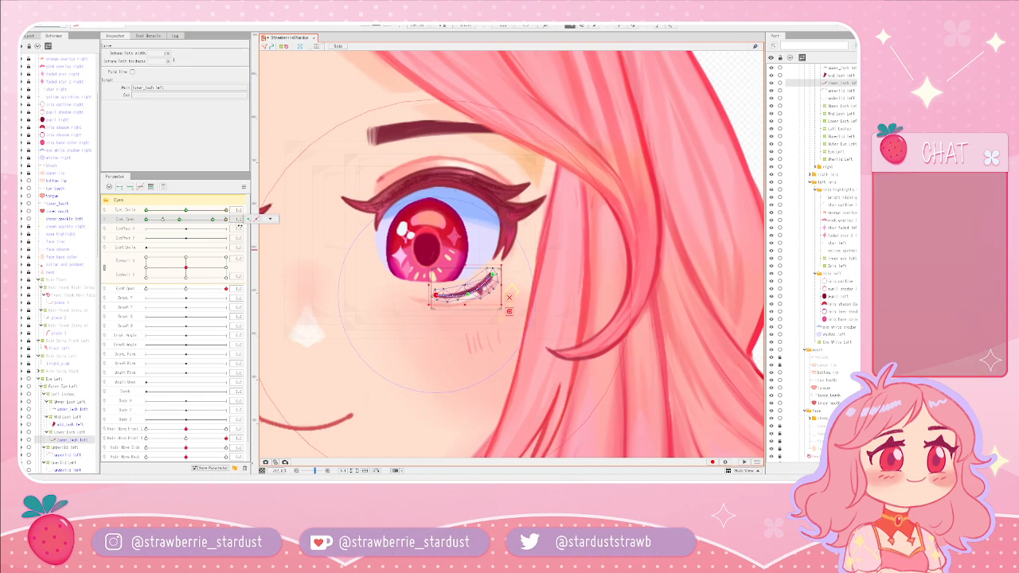
- View the whole face with the eye mostly open at the highest smile key and raise the left lower lash's inner end slightly
click(377, 305)
scroll(376, 305, down, 2)
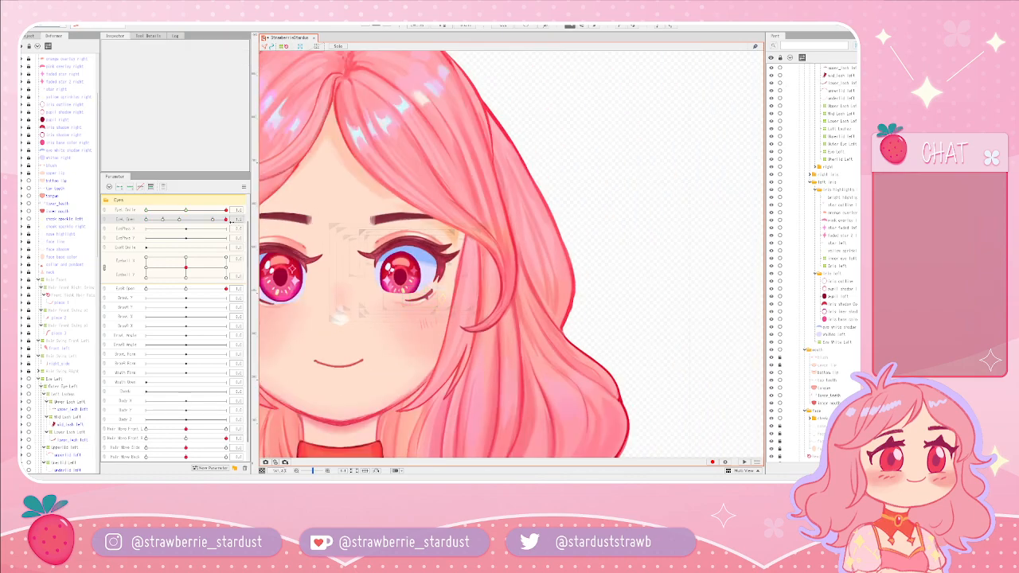
mouse_move(225, 219)
mouse_down()
mouse_move(204, 221)
mouse_move(213, 221)
mouse_up()
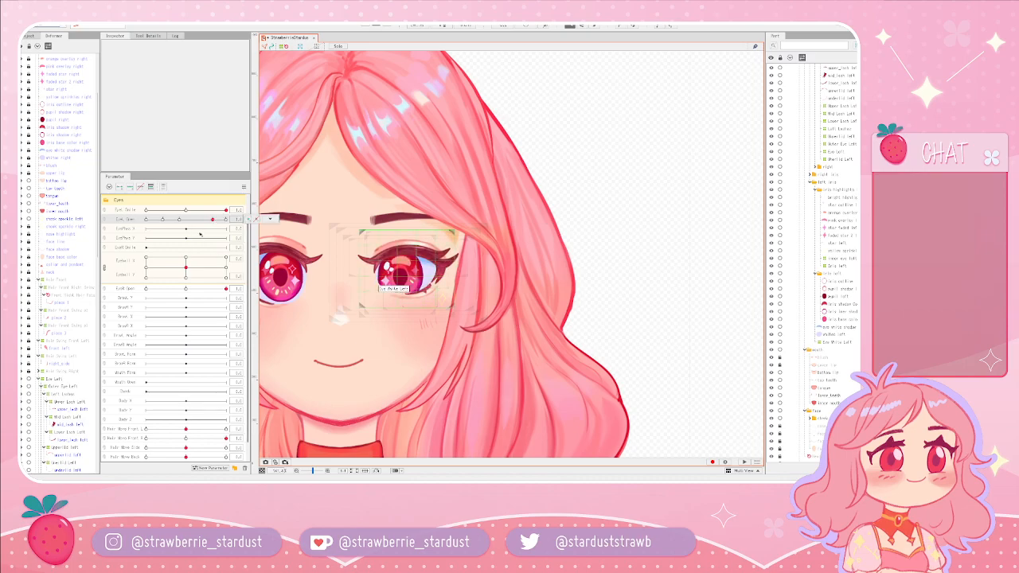
click(226, 210)
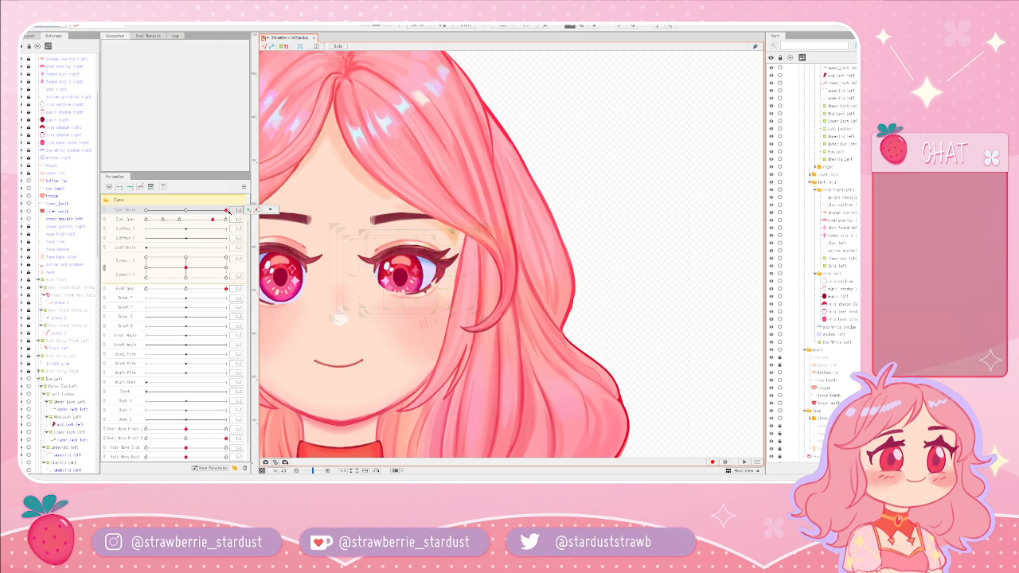
mouse_move(226, 210)
mouse_down()
mouse_move(43, 201)
mouse_move(229, 213)
mouse_up()
scroll(447, 287, up, 5)
click(378, 304)
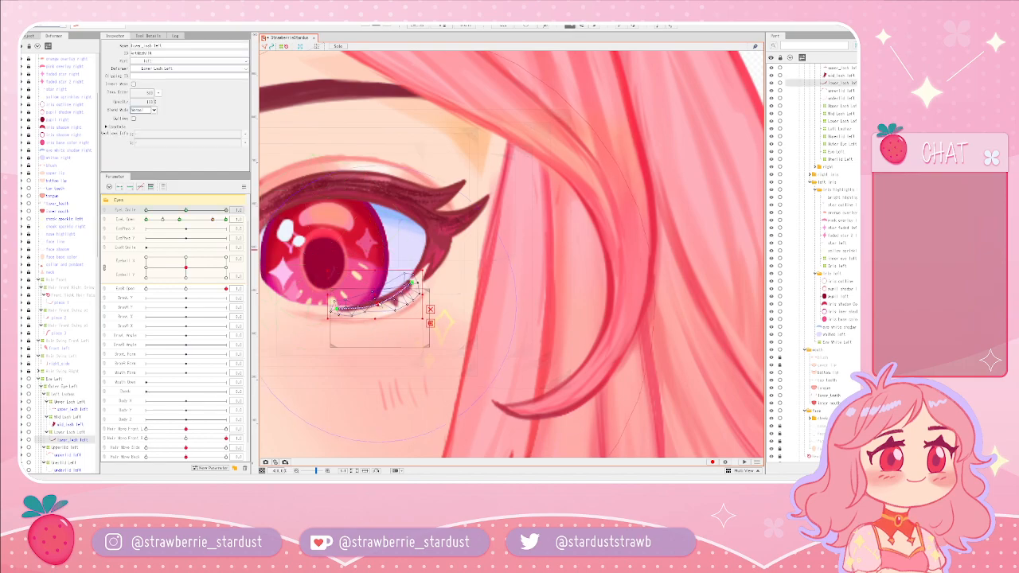
drag(336, 309, 335, 306)
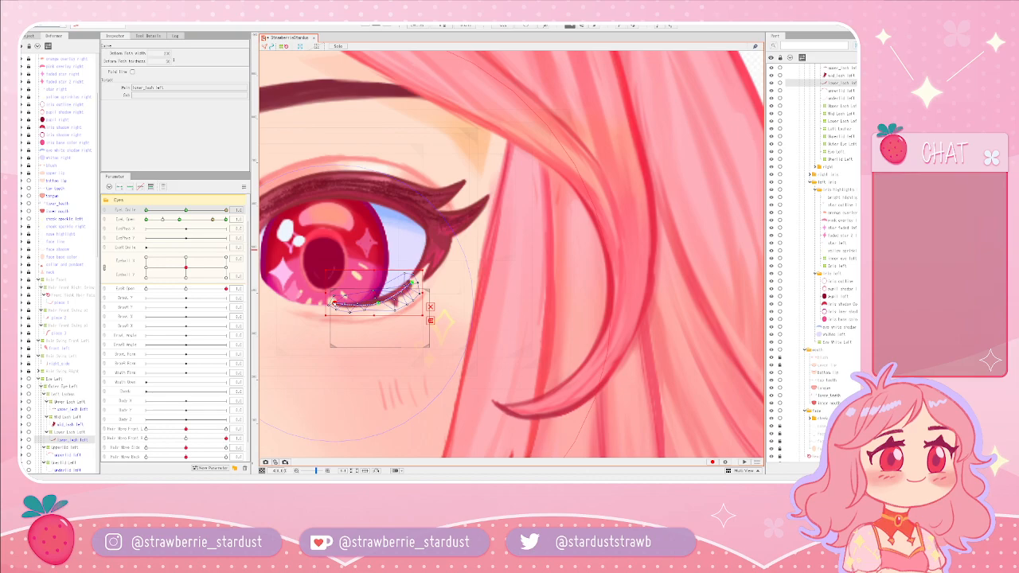
drag(314, 348, 375, 355)
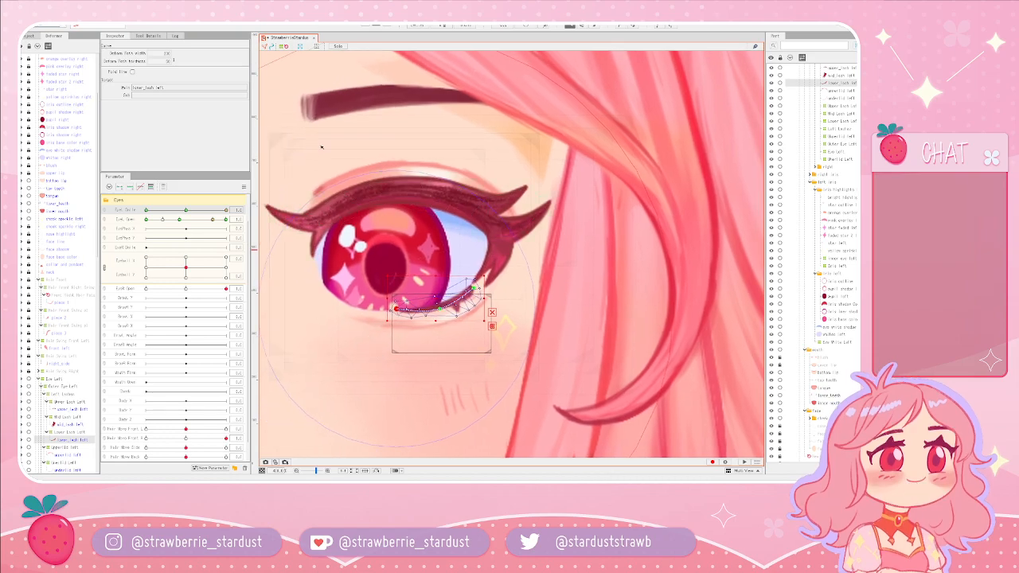
- Check the left lower lash between the half-open and mostly open keys with the smile at its highest
scroll(390, 167, down, 3)
click(701, 167)
click(700, 167)
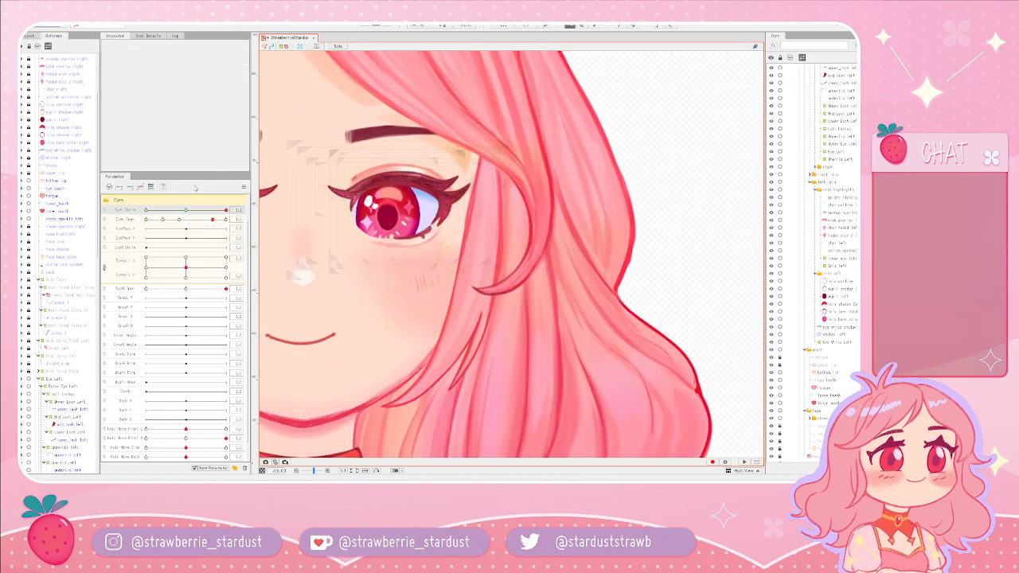
drag(180, 221, 213, 222)
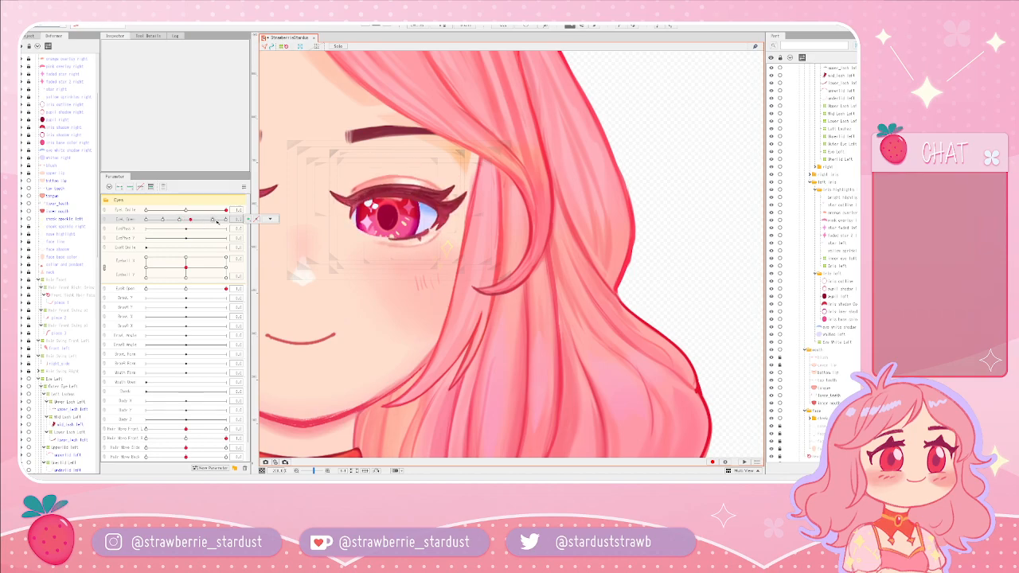
click(417, 236)
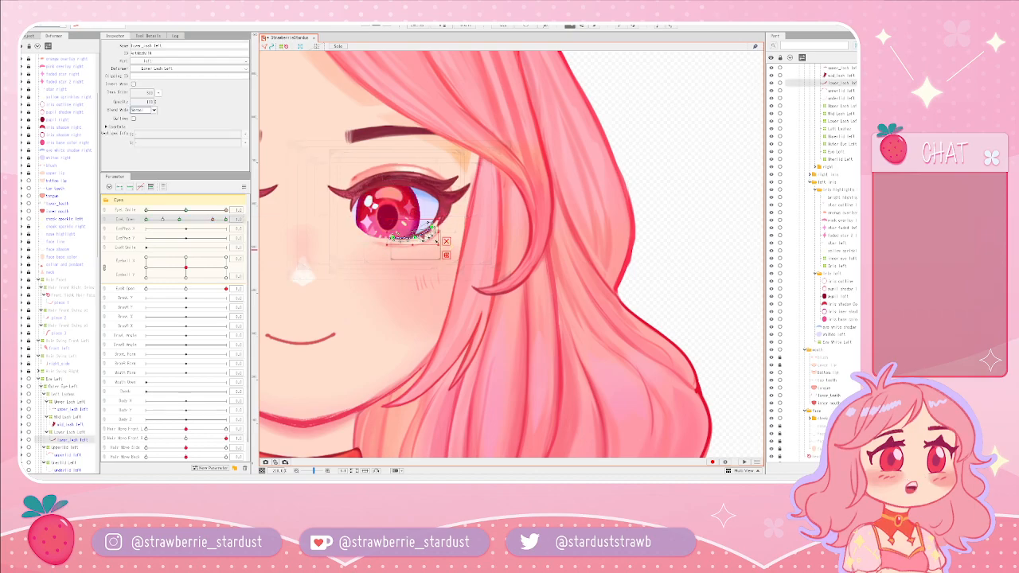
scroll(414, 234, up, 3)
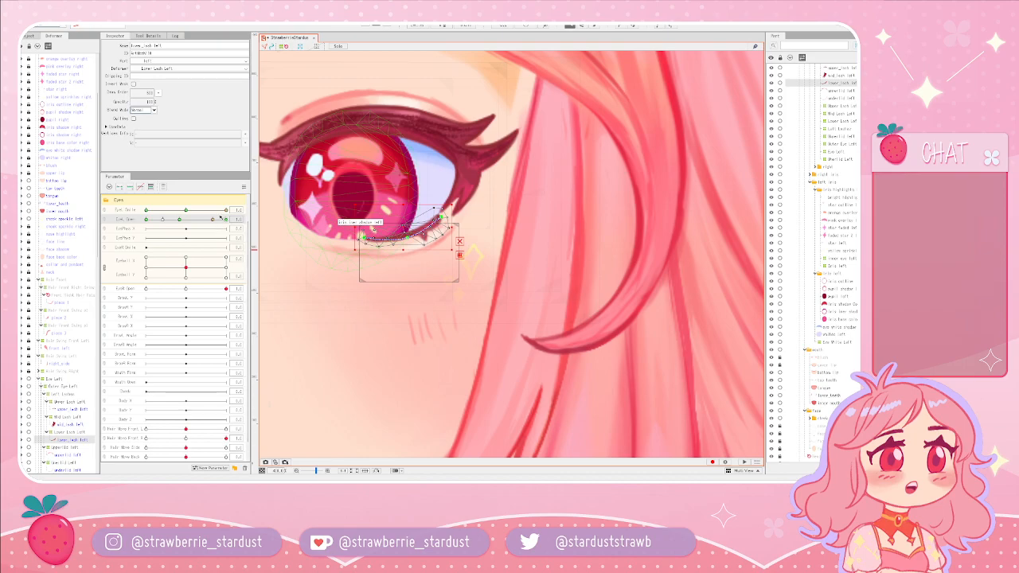
mouse_move(226, 210)
mouse_down()
mouse_move(118, 211)
mouse_move(230, 226)
mouse_up()
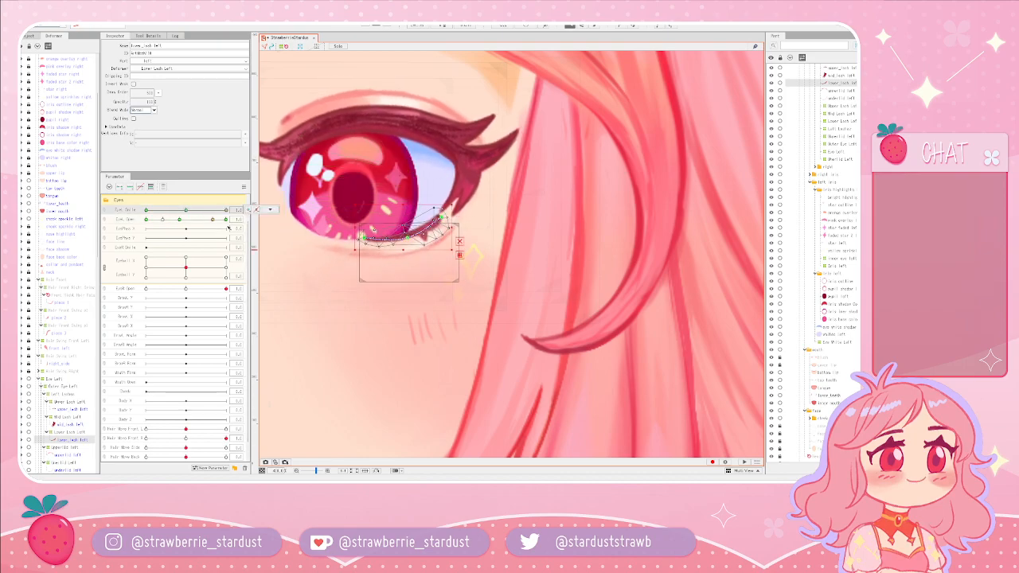
scroll(292, 239, down, 2)
click(312, 264)
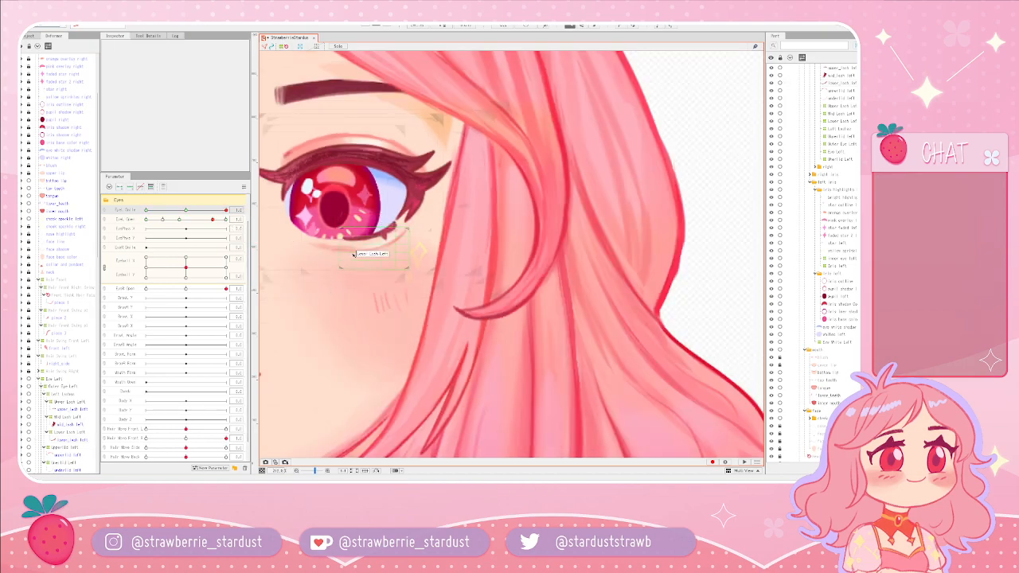
- Try to pull the left lower lash's inner end up and toward the outer corner at the half-open key with the highest smile
scroll(364, 241, up, 2)
drag(215, 220, 179, 221)
click(383, 238)
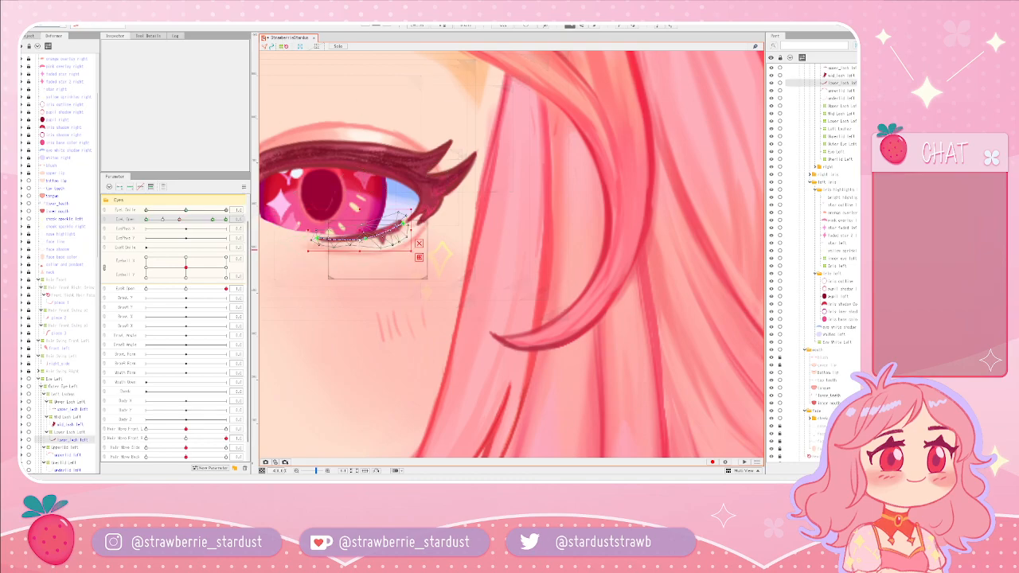
drag(318, 238, 324, 235)
drag(212, 220, 213, 220)
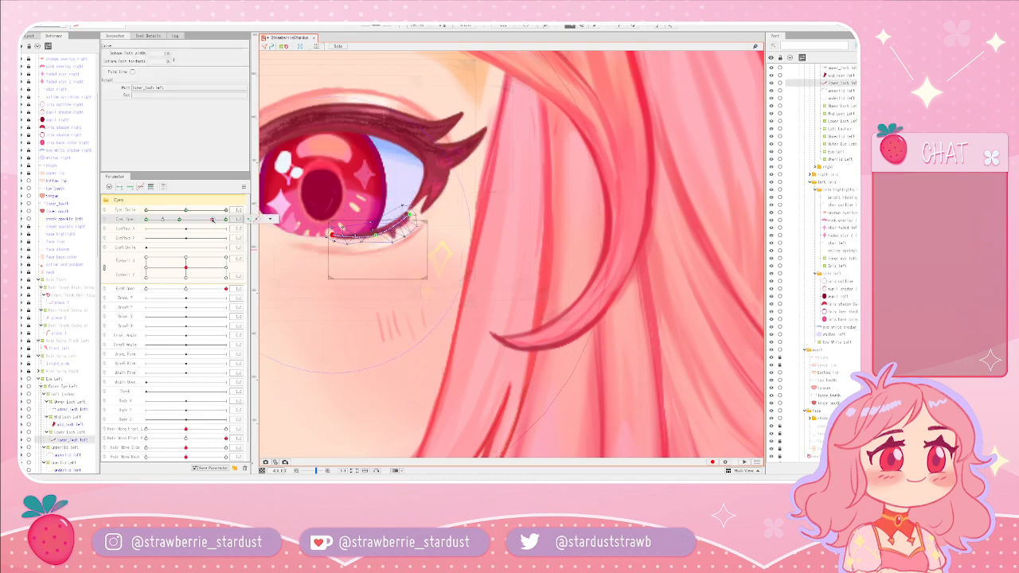
click(270, 219)
click(274, 229)
click(179, 220)
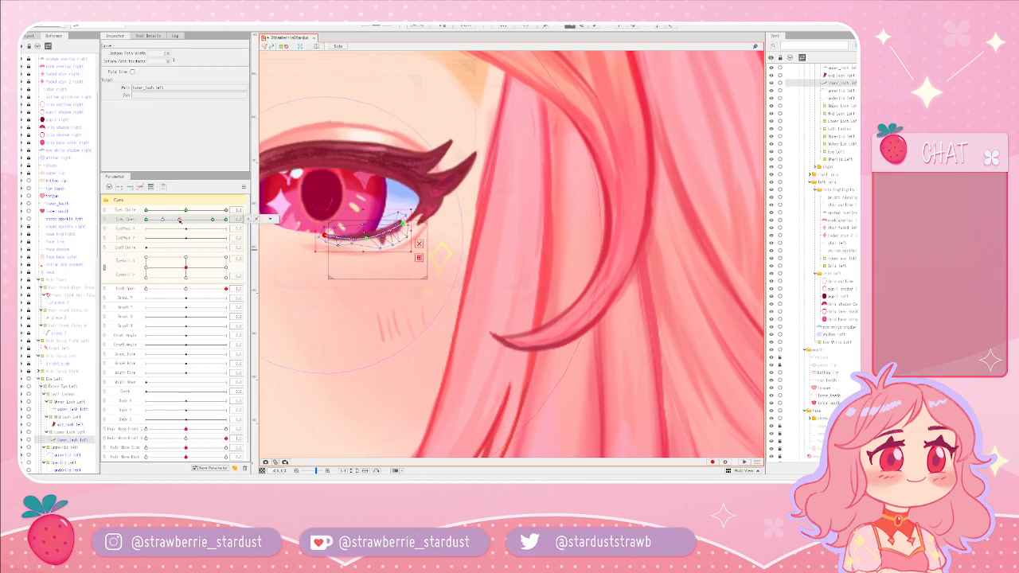
- Try a further shift of the left lower lash's inner end at the half-open key, and undo the recent lash edits
scroll(348, 267, down, 5)
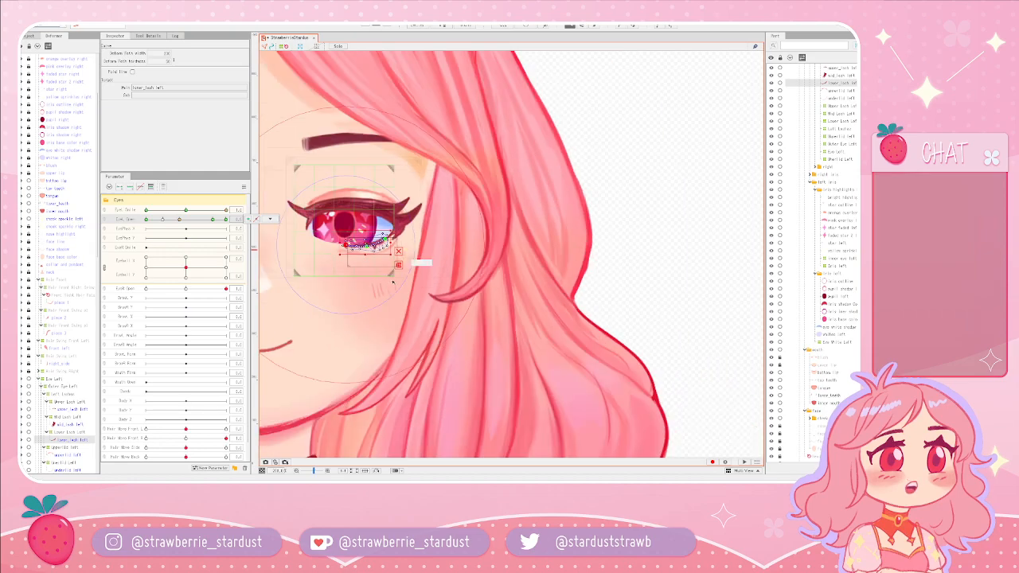
scroll(347, 267, up, 5)
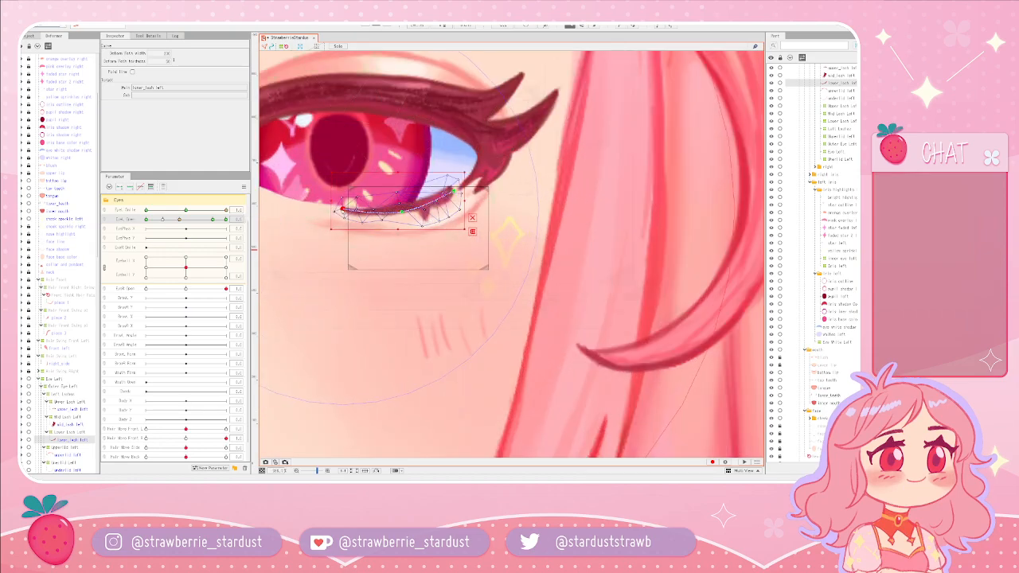
drag(342, 211, 349, 210)
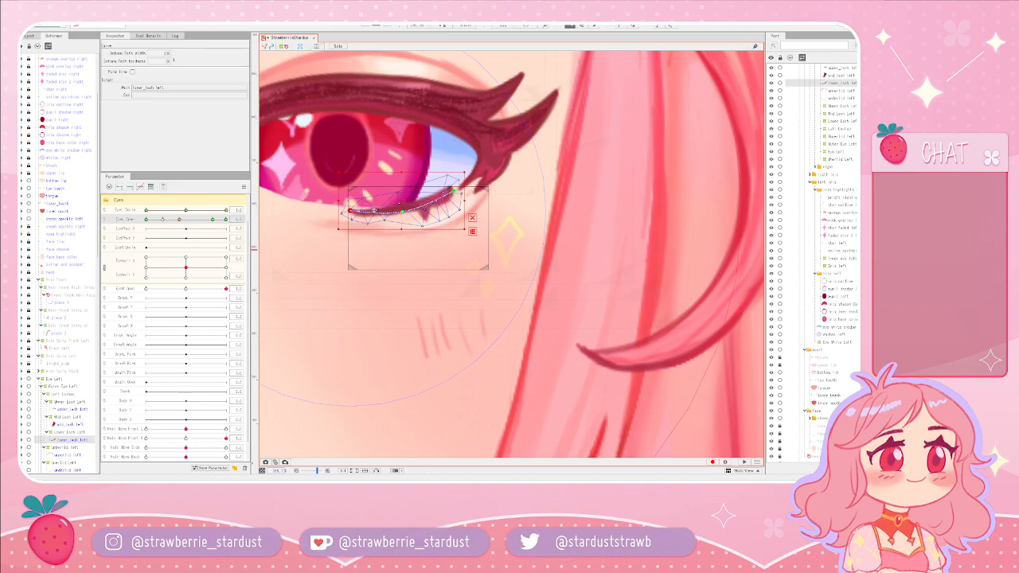
drag(404, 202, 404, 202)
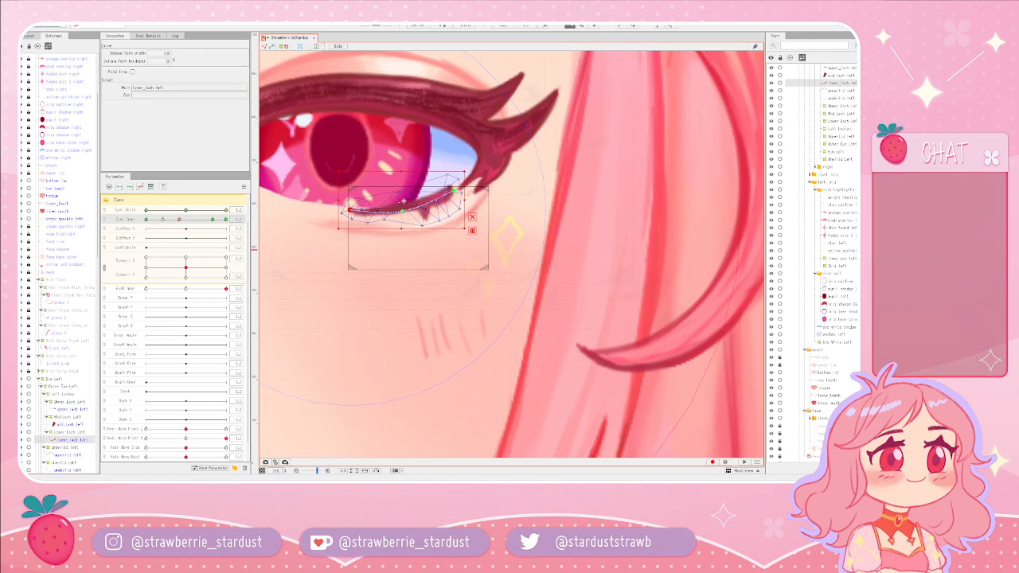
key(ctrl+z)
key(ctrl+z)
key(ctrl+z)
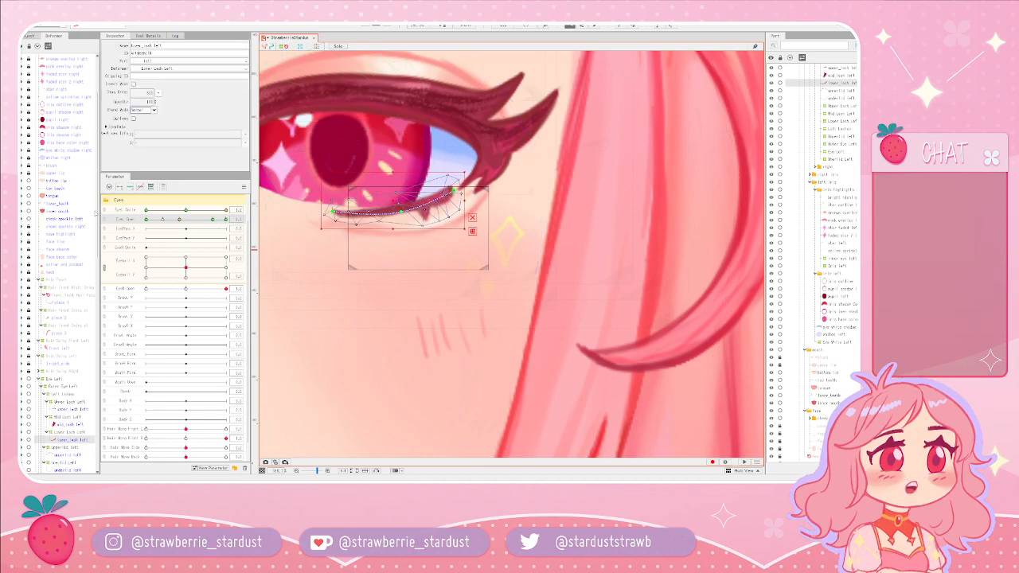
- Compare the left lower lash at the middle and highest smile keys with the eye mostly open, and raise its inner end at the highest
click(212, 220)
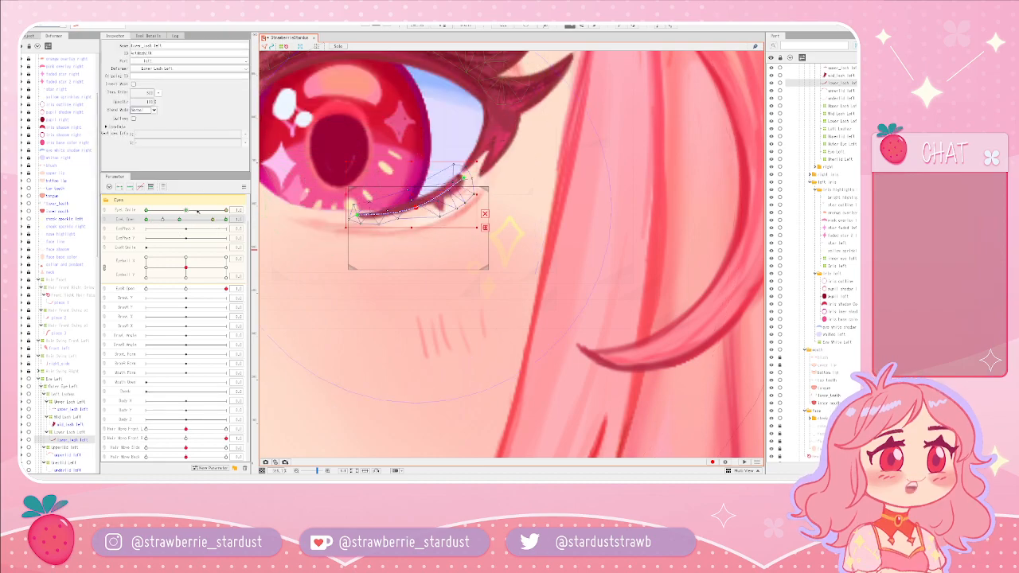
drag(196, 211, 185, 212)
click(186, 211)
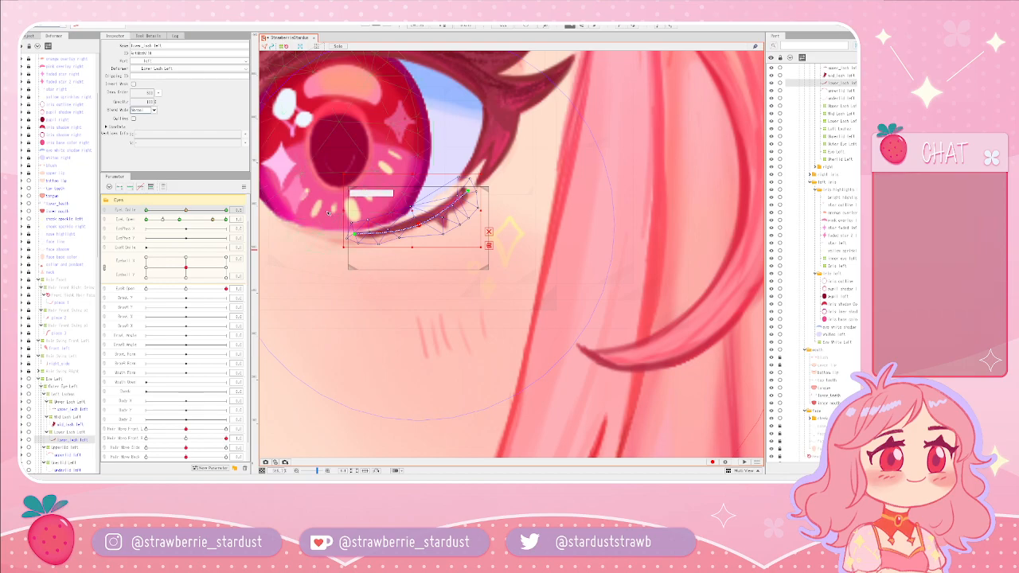
scroll(326, 220, down, 3)
scroll(326, 220, up, 3)
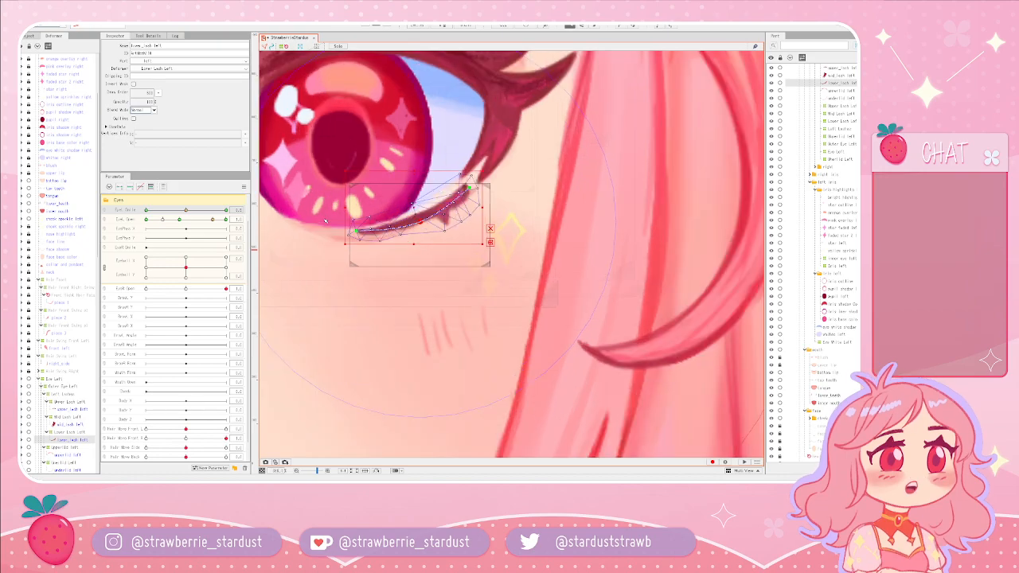
drag(186, 210, 228, 211)
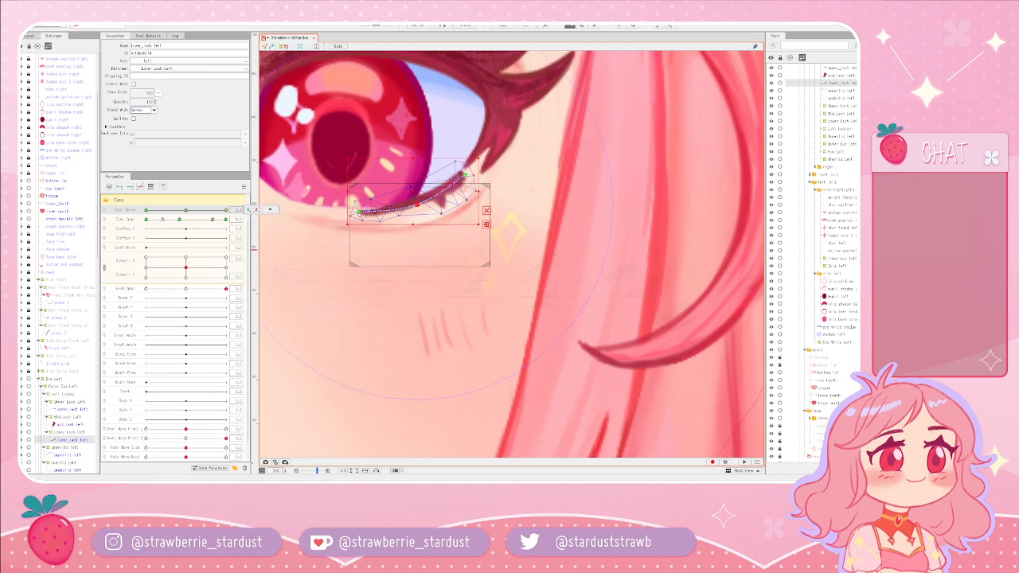
drag(359, 211, 362, 207)
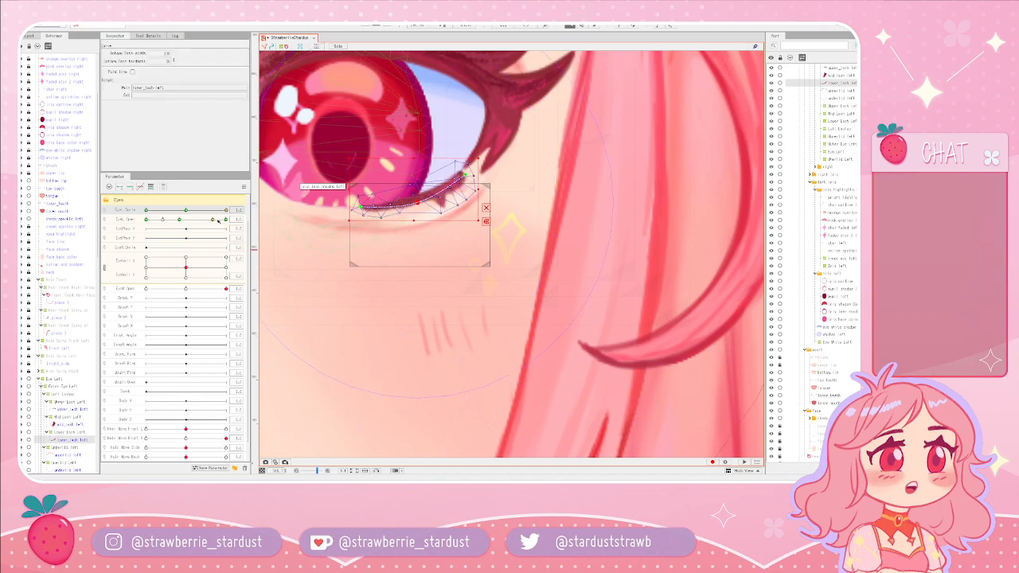
- Raise the middle and inner end of the left lower lash slightly at the fully open key with the smile at its highest
drag(219, 220, 255, 219)
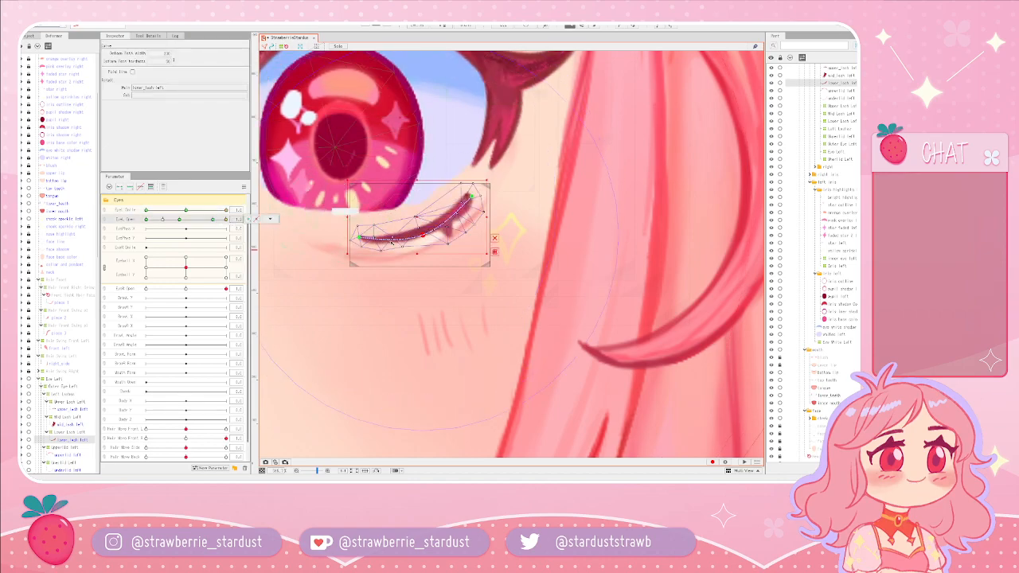
scroll(398, 245, down, 4)
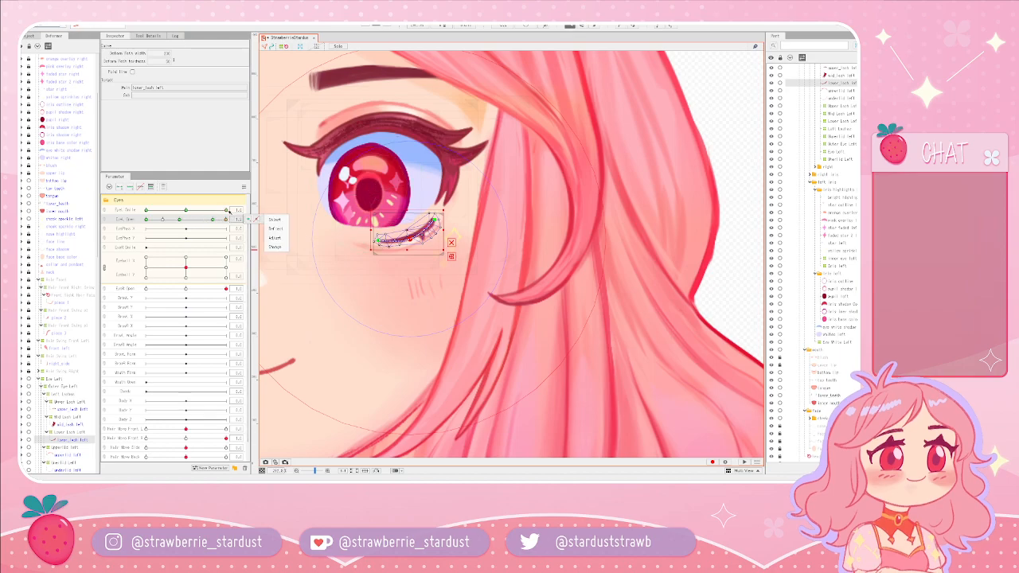
scroll(390, 245, up, 4)
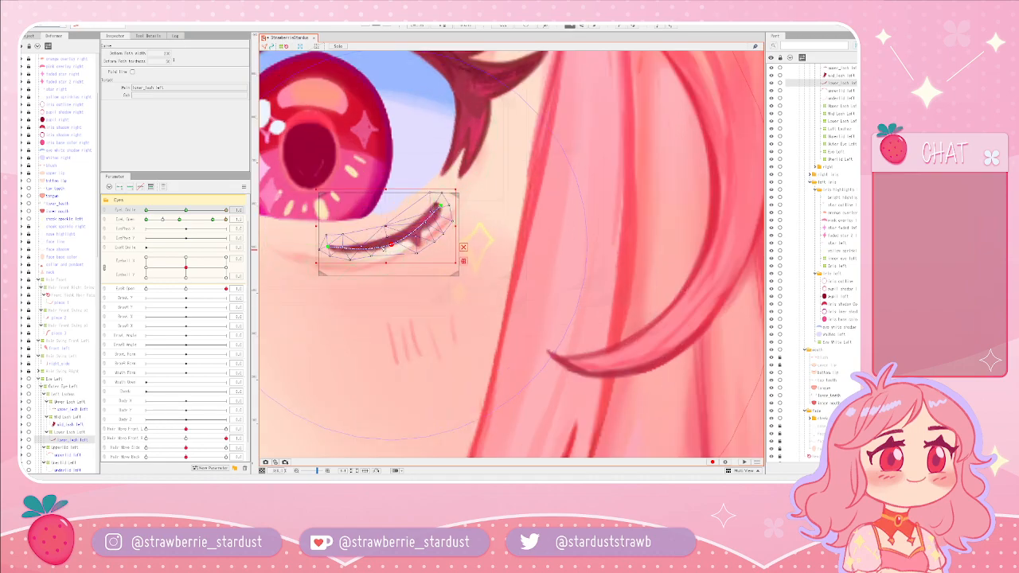
drag(391, 245, 391, 241)
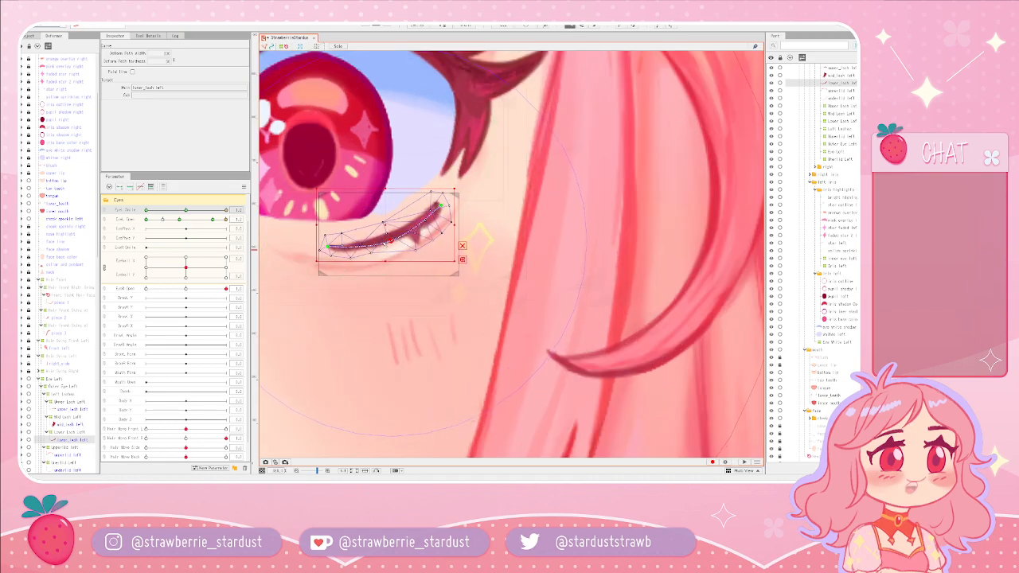
drag(328, 247, 327, 244)
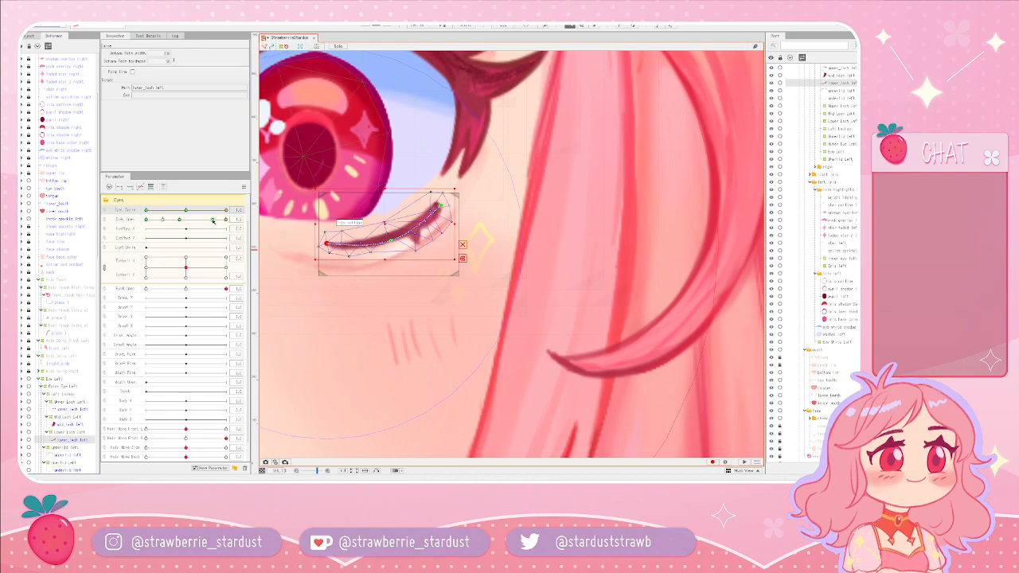
- Shift the left lower lash's inner end toward the outer corner at the half-open key with the smile at its highest, matching the mostly open key
click(213, 220)
scroll(458, 238, down, 3)
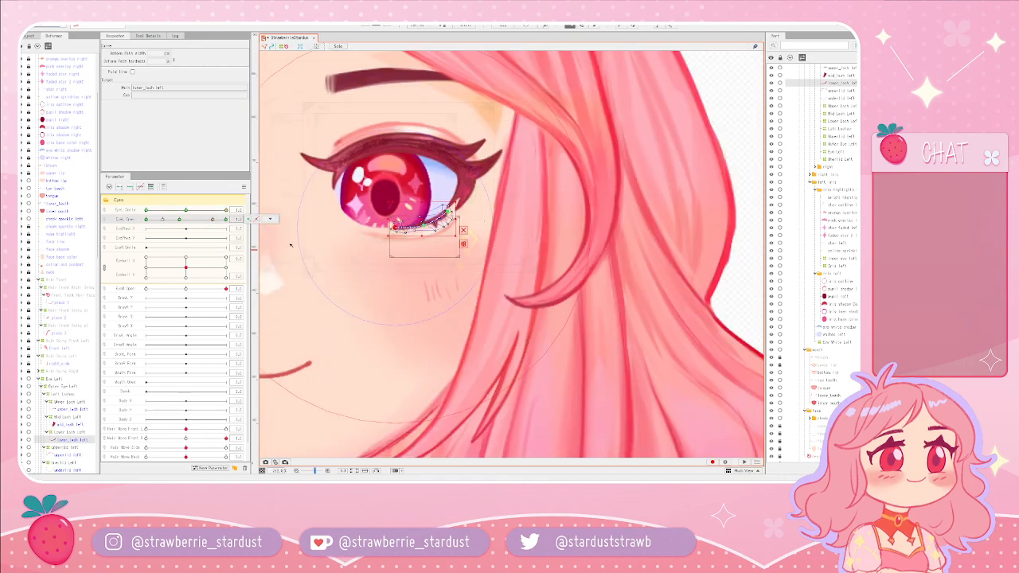
scroll(296, 245, up, 3)
click(179, 219)
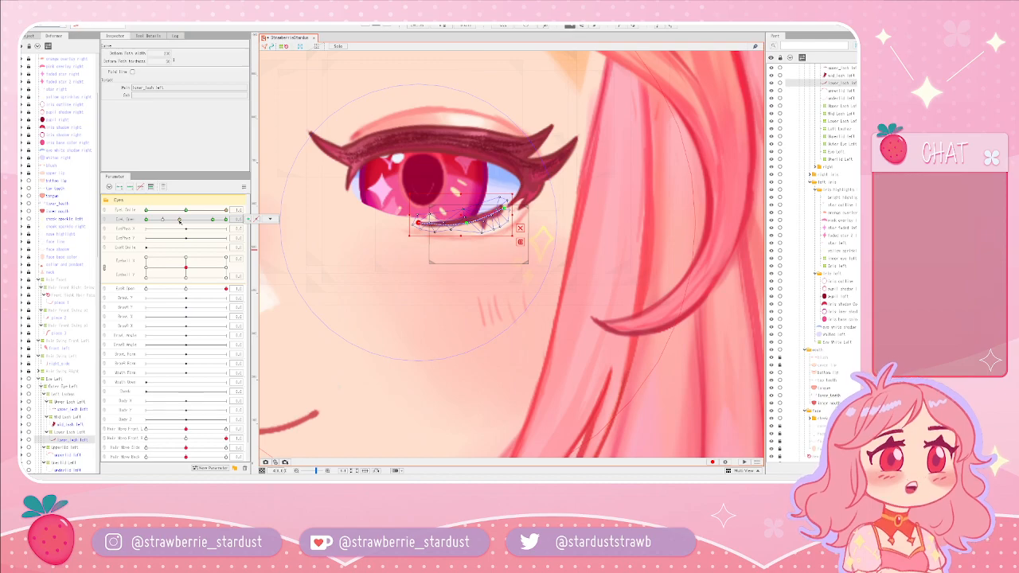
click(256, 219)
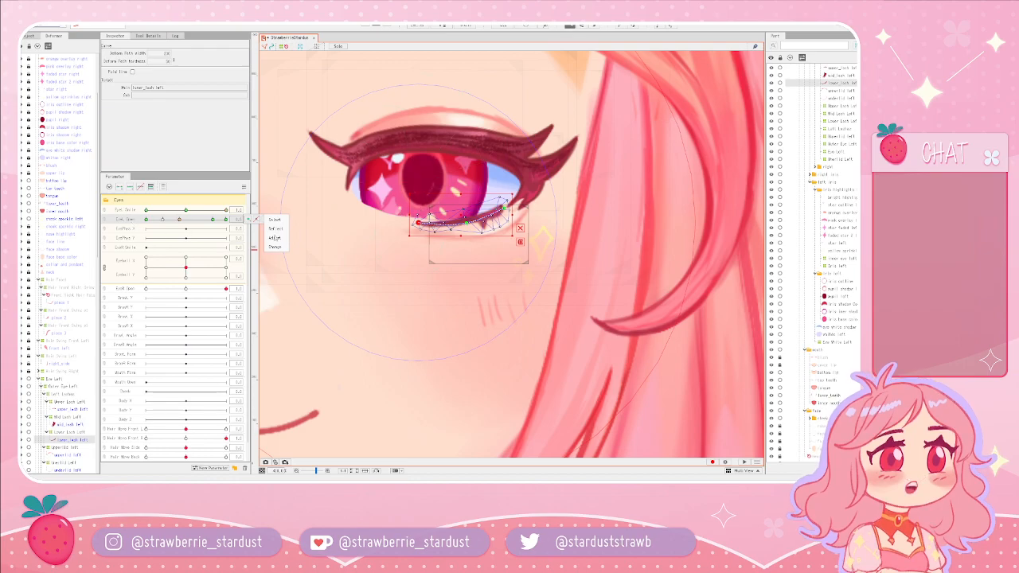
drag(419, 223, 431, 223)
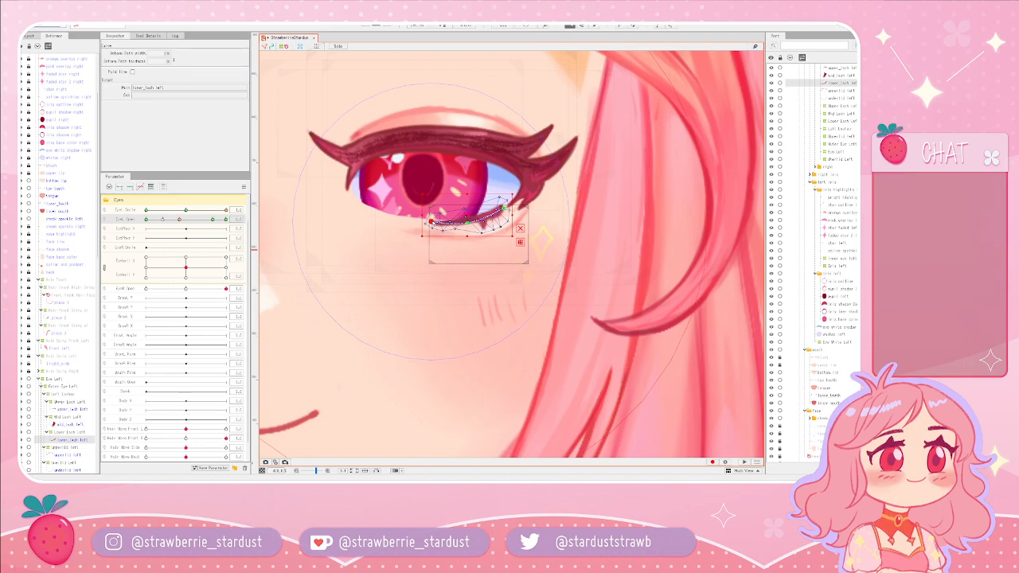
click(213, 219)
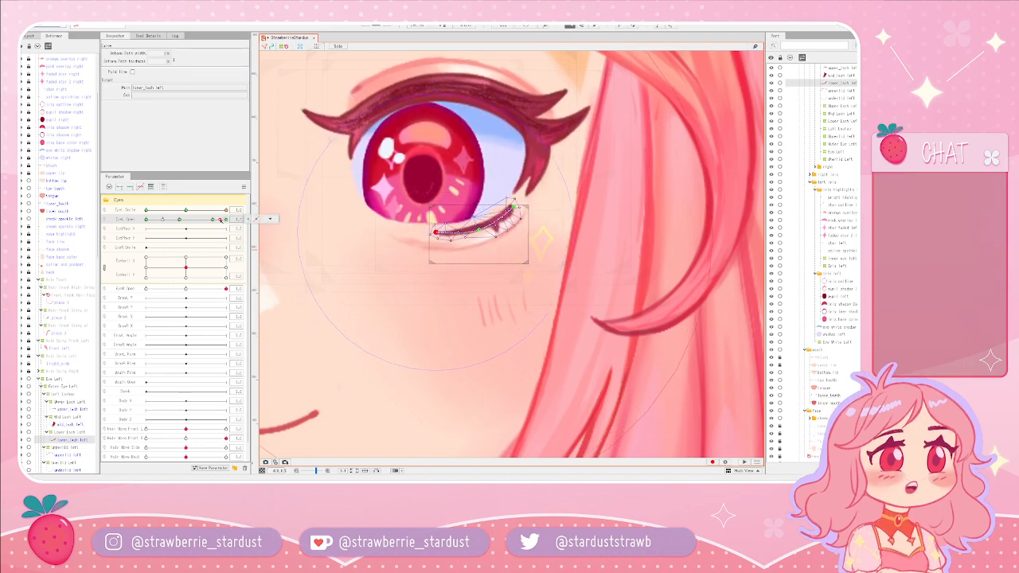
- Select all left eye objects tied to the eye open parameter and delete its key between closed and half-open
drag(214, 219, 96, 217)
mouse_move(231, 227)
mouse_down()
mouse_move(104, 220)
mouse_move(203, 219)
mouse_move(146, 220)
mouse_move(181, 221)
mouse_move(163, 222)
mouse_up()
click(270, 219)
click(275, 221)
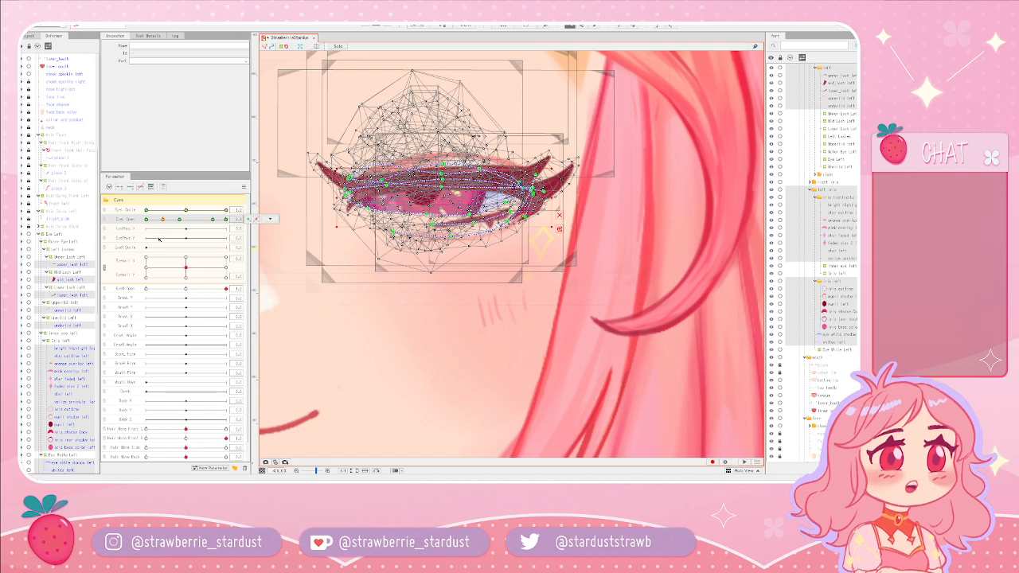
click(270, 219)
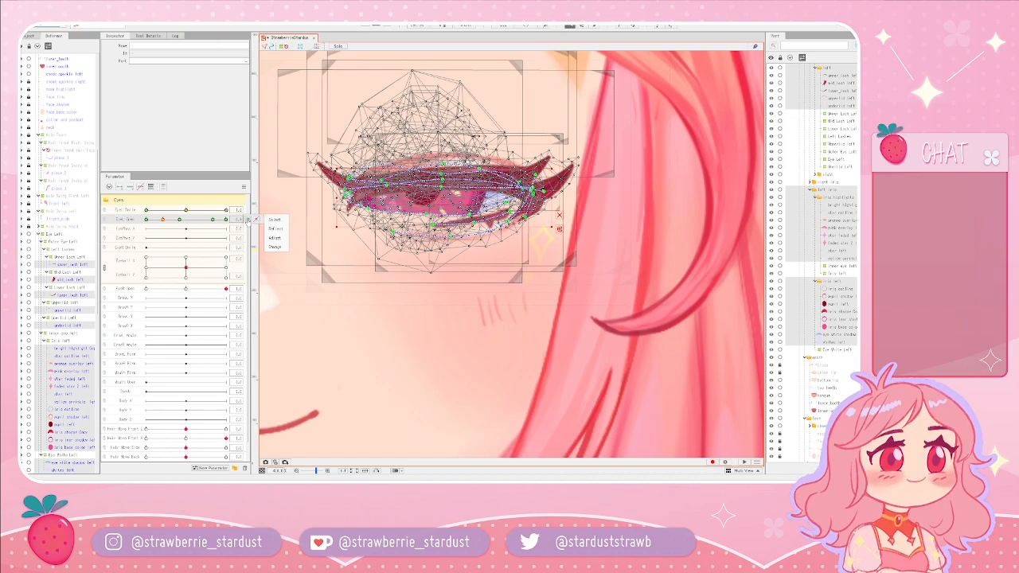
click(257, 220)
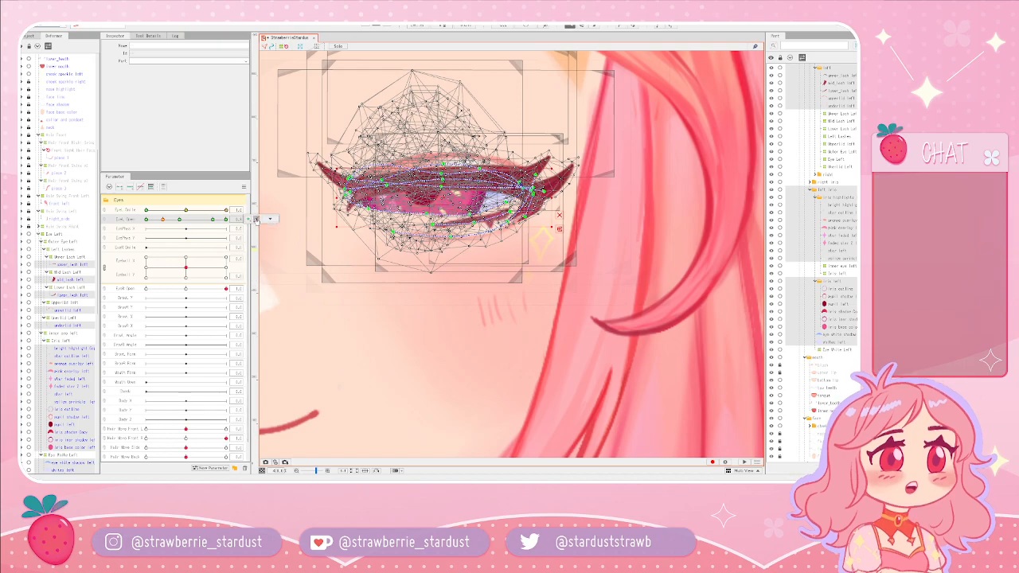
click(257, 220)
click(254, 219)
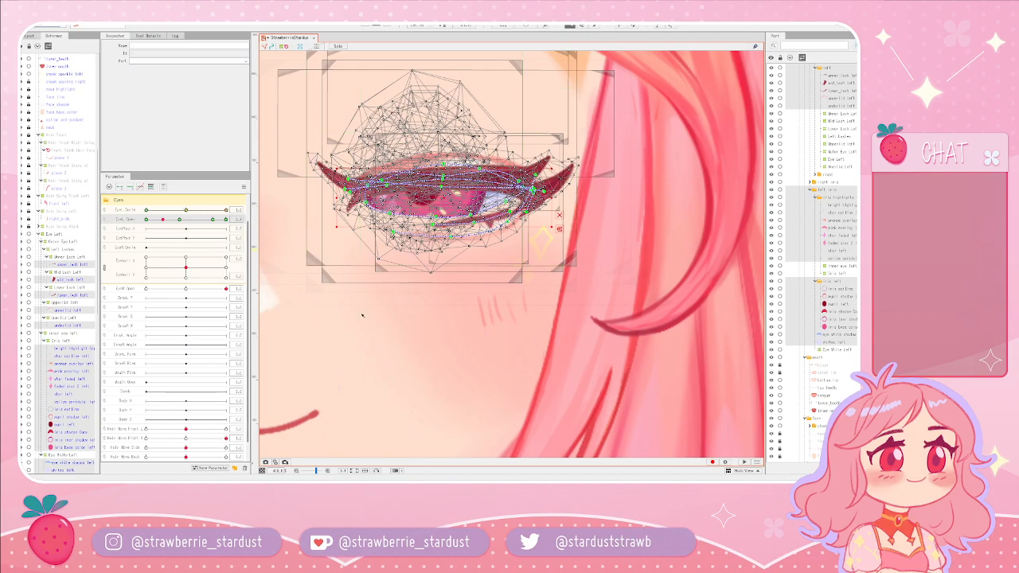
click(363, 314)
- Examine the whole left eye's motion between closed and open with the smile at its highest
mouse_move(163, 219)
mouse_down()
mouse_move(222, 225)
mouse_move(144, 225)
mouse_move(231, 234)
mouse_move(159, 221)
mouse_up()
scroll(414, 253, down, 3)
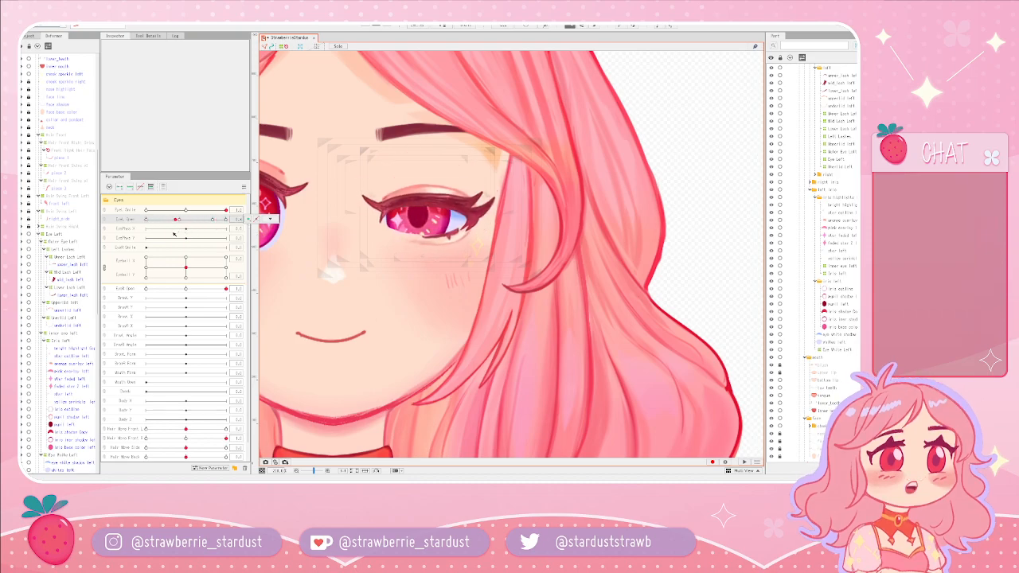
drag(222, 219, 184, 220)
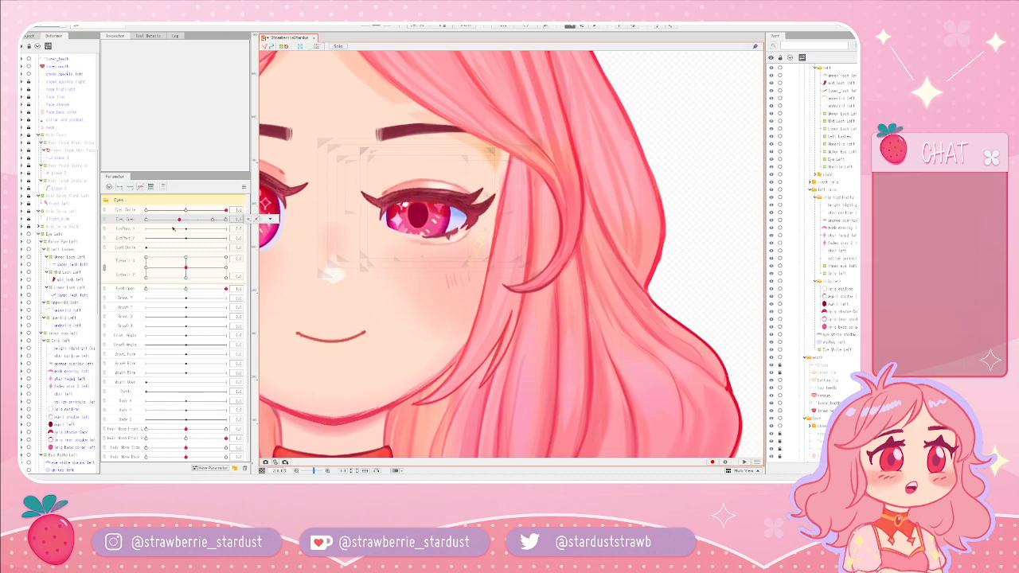
drag(168, 221, 222, 221)
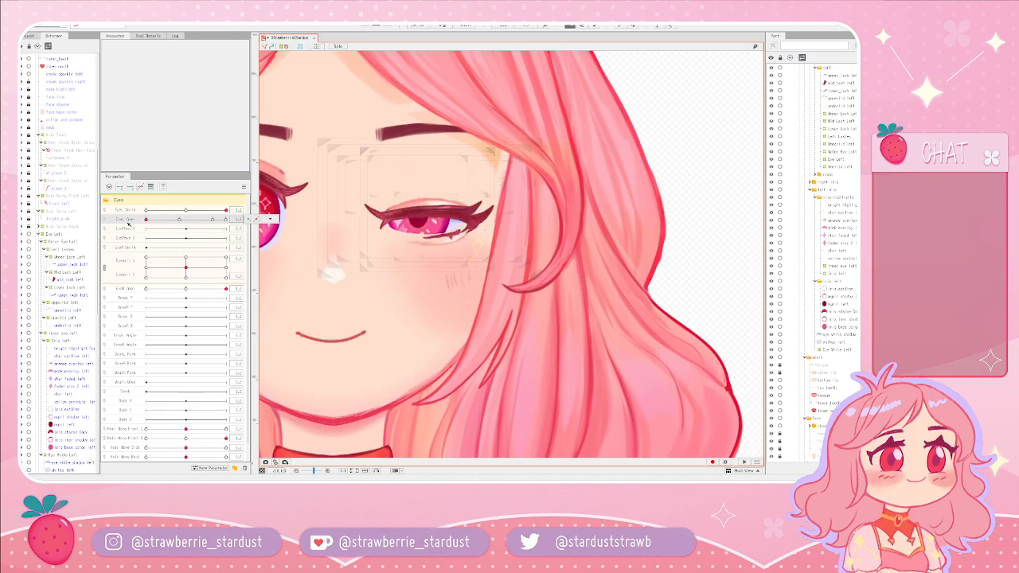
drag(184, 220, 225, 220)
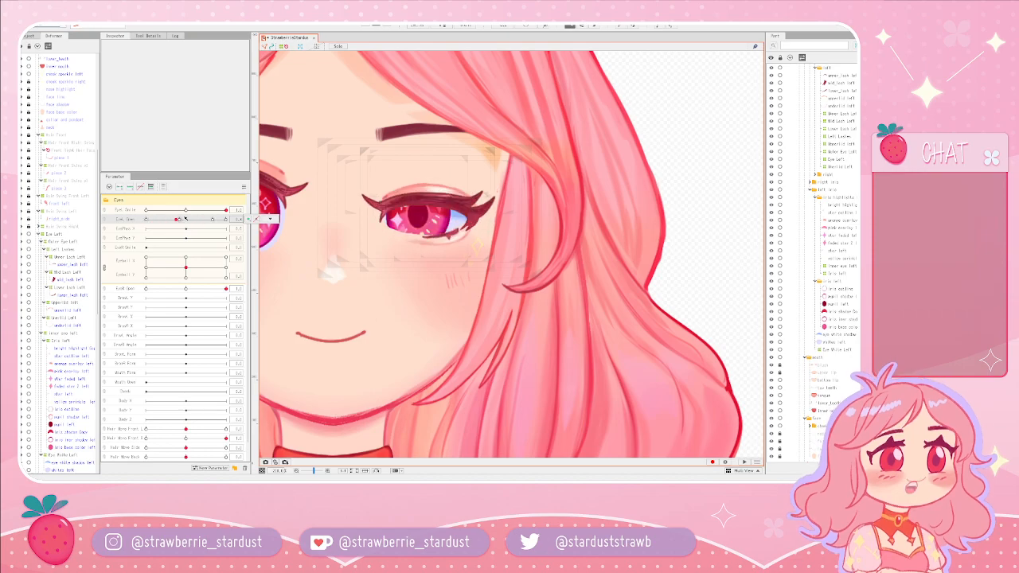
drag(162, 221, 149, 219)
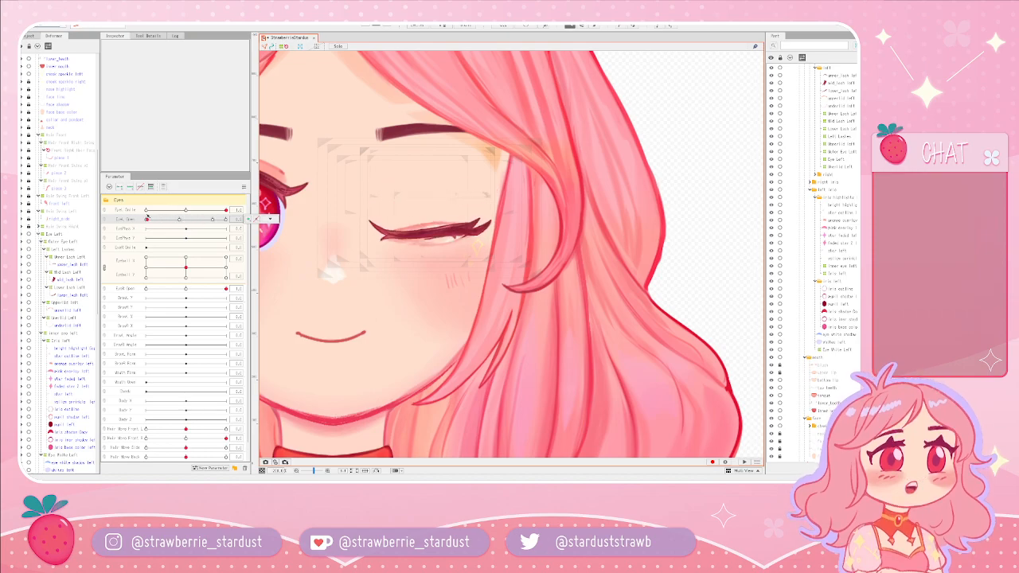
drag(150, 216, 156, 213)
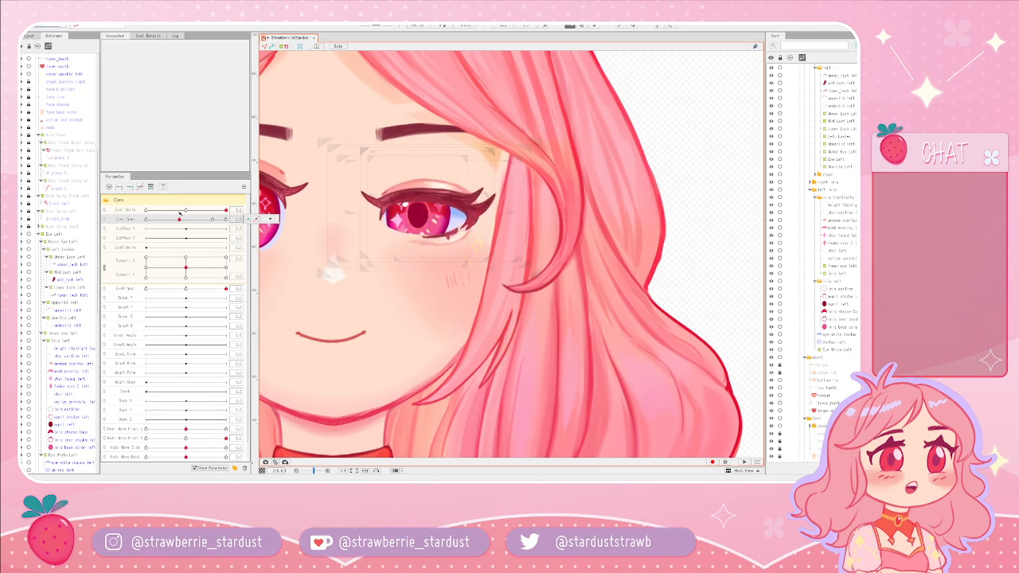
drag(180, 214, 168, 212)
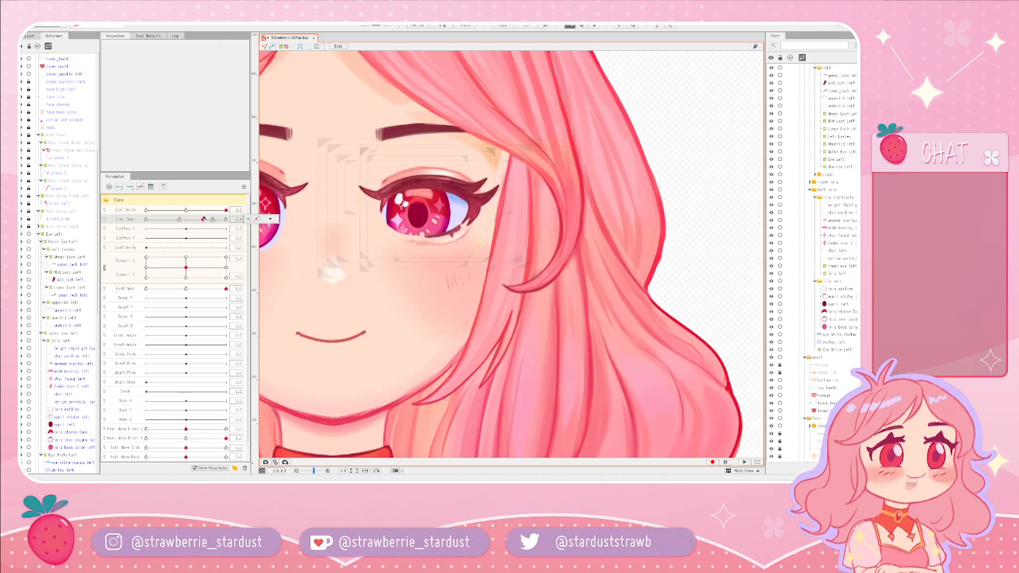
drag(203, 219, 213, 220)
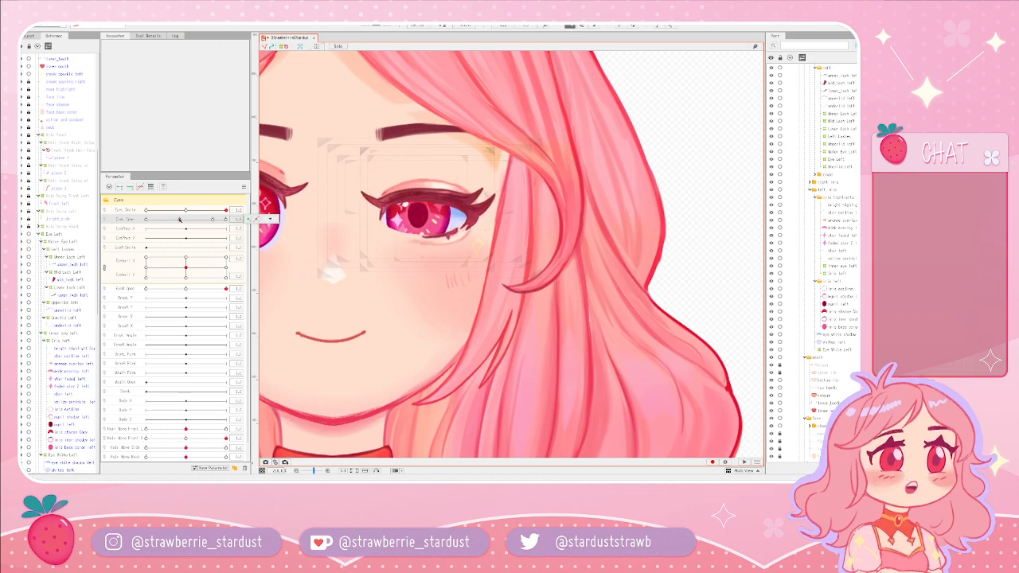
- Nudge the inner part of the left lower lash toward the outer corner at the half-open key
scroll(437, 263, up, 4)
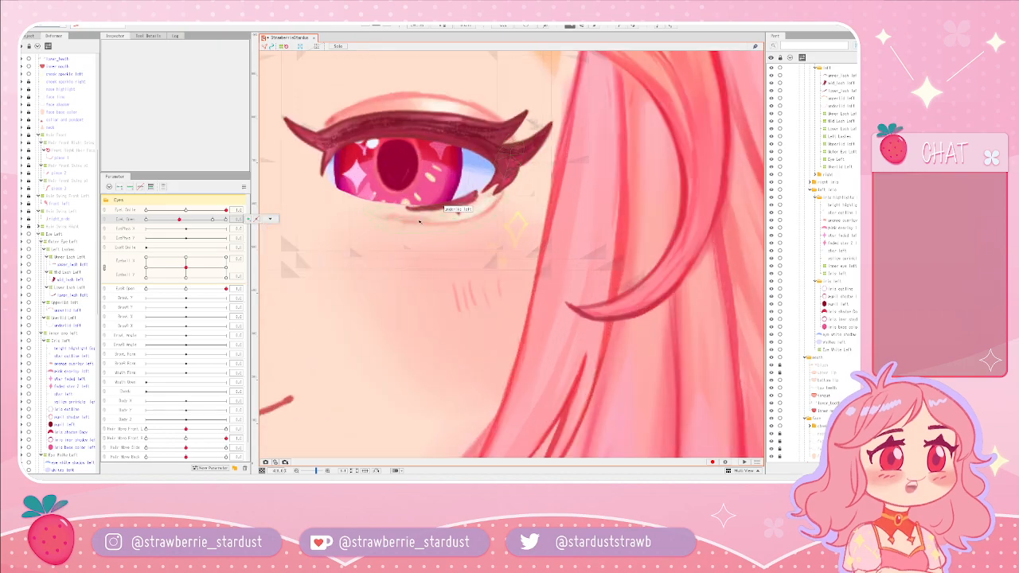
click(416, 210)
drag(406, 208, 445, 207)
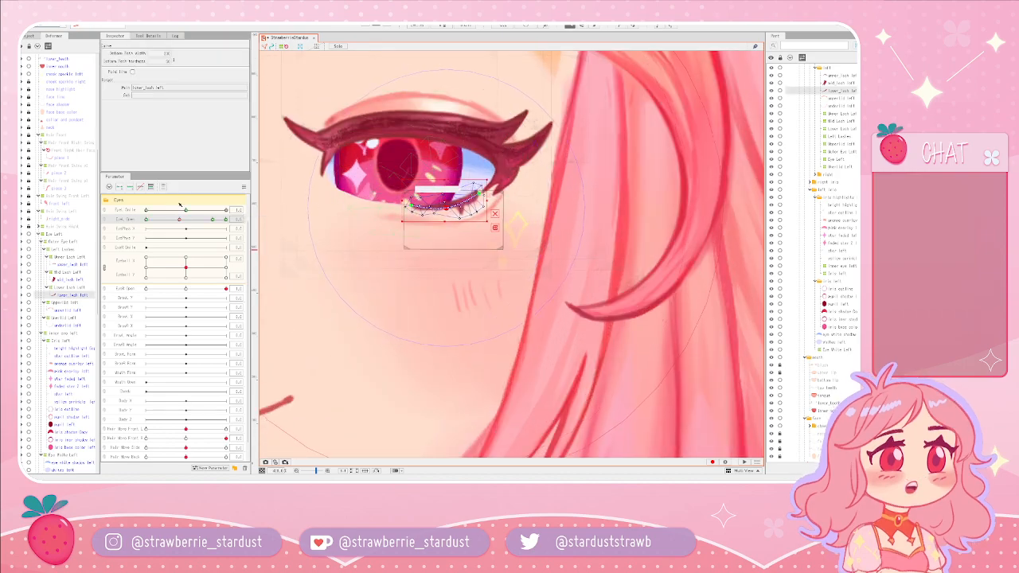
- Compare the left lower lash at the half-open and mostly open keys, and extend its outer end outward at half-open
click(213, 220)
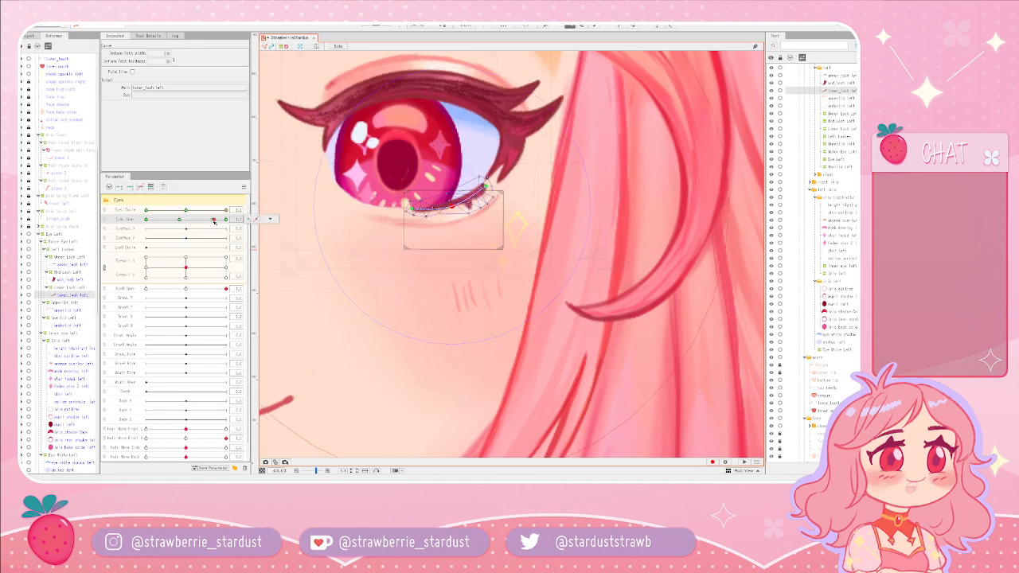
click(180, 220)
click(213, 219)
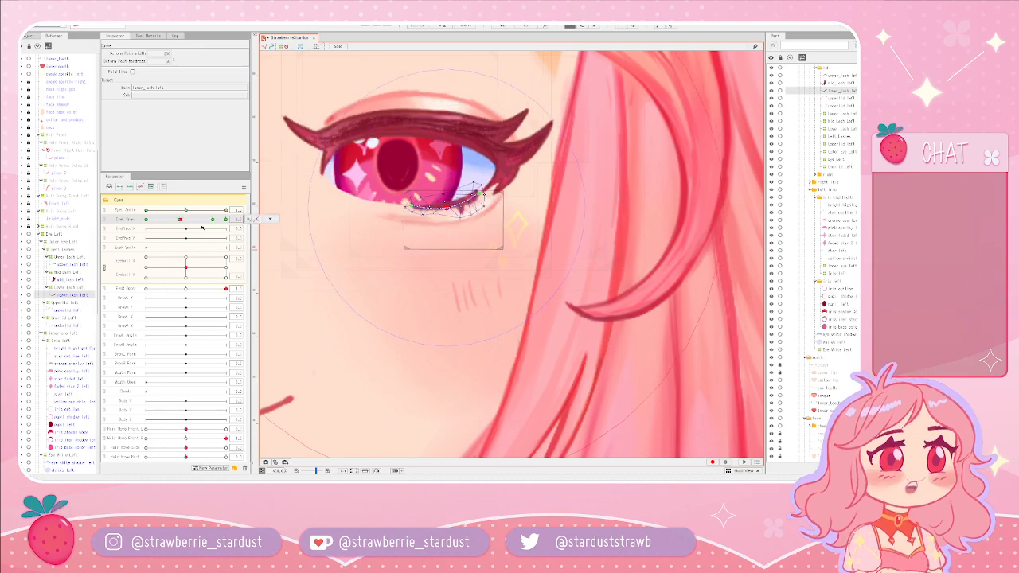
drag(214, 228, 179, 222)
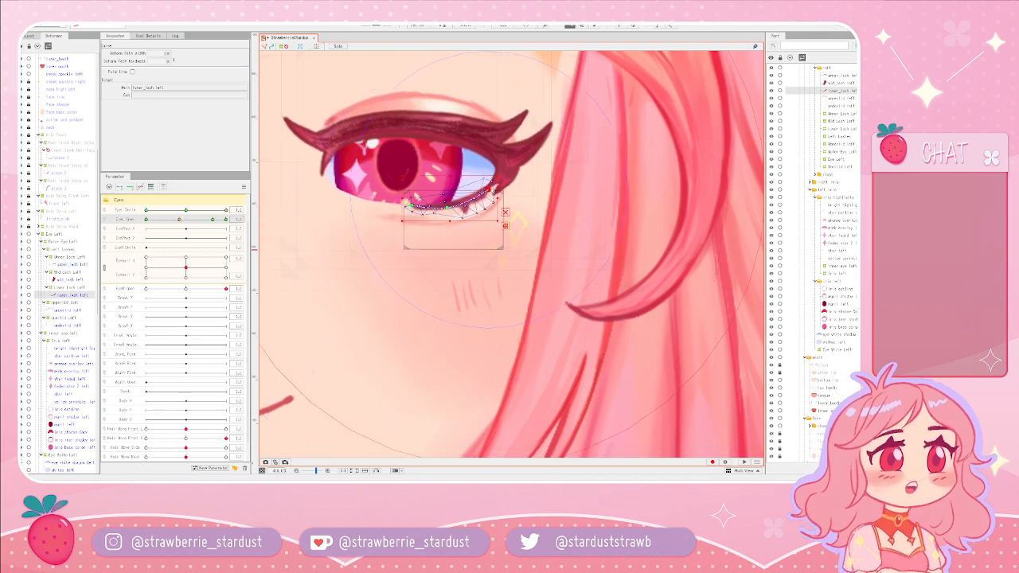
mouse_move(208, 223)
mouse_down()
mouse_move(193, 221)
mouse_move(226, 219)
mouse_move(147, 219)
mouse_move(234, 209)
mouse_move(147, 219)
mouse_move(258, 223)
mouse_move(164, 212)
mouse_move(228, 220)
mouse_move(200, 221)
mouse_up()
click(321, 279)
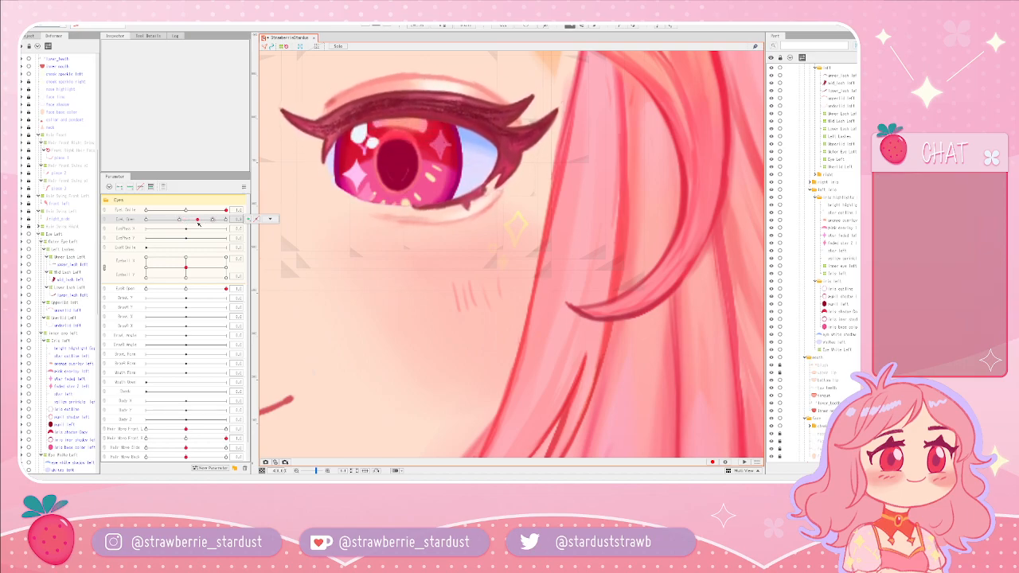
- Extend the left eye white's inner end toward the inner corner at the fully closed key with the smile at its highest
drag(220, 226, 188, 226)
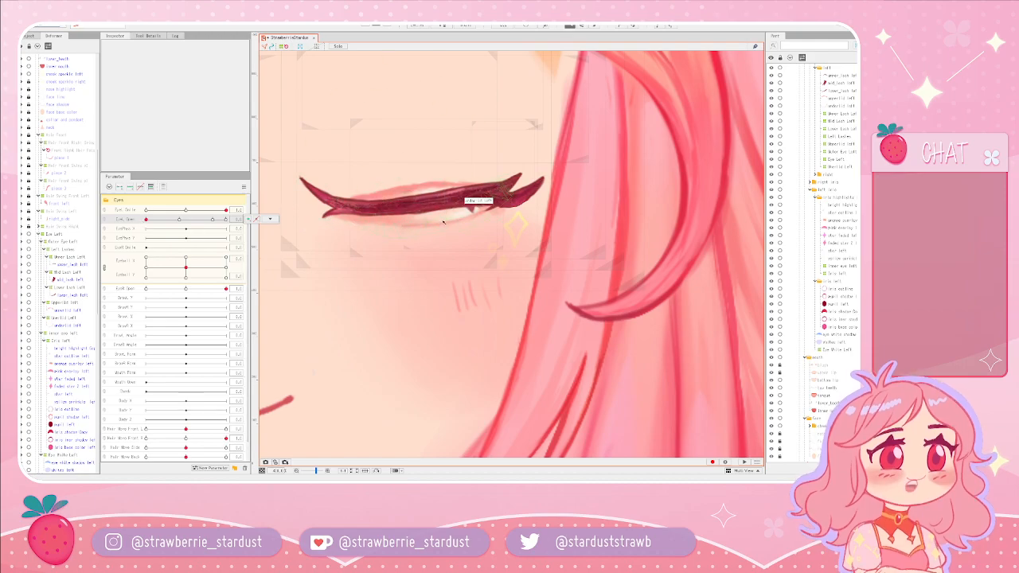
mouse_move(146, 220)
mouse_down()
mouse_move(177, 224)
mouse_move(148, 226)
mouse_up()
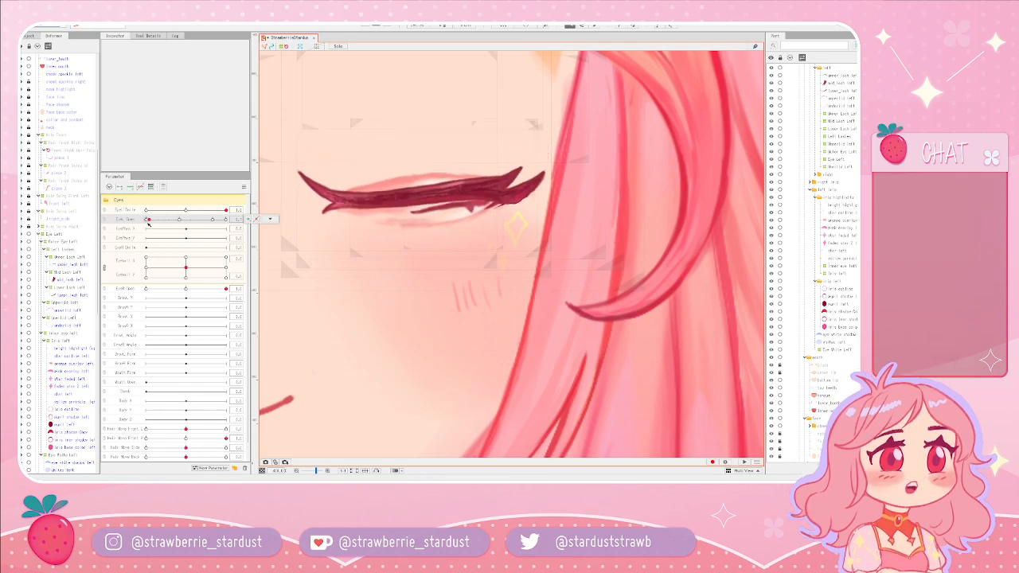
click(63, 469)
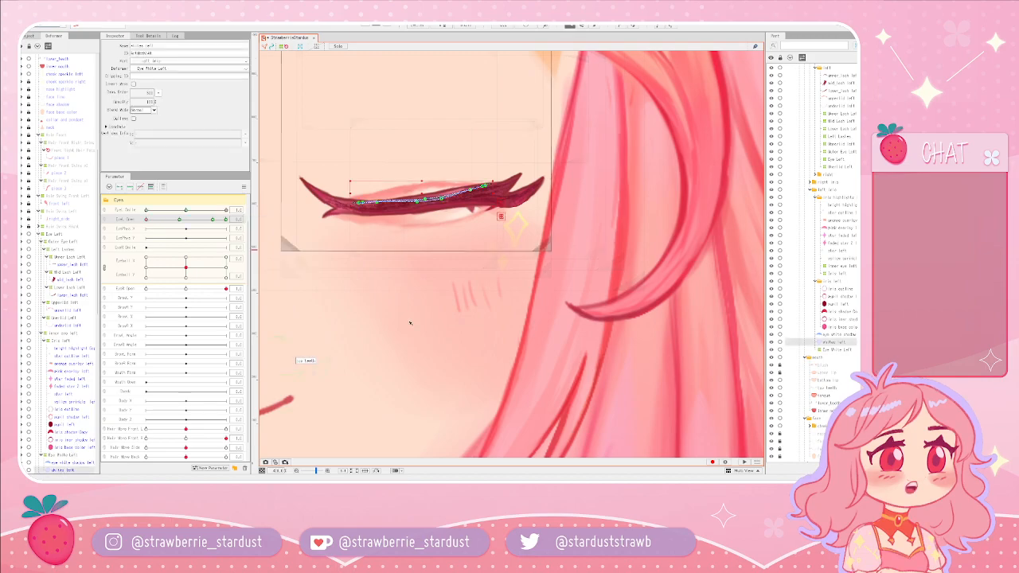
drag(357, 205, 351, 201)
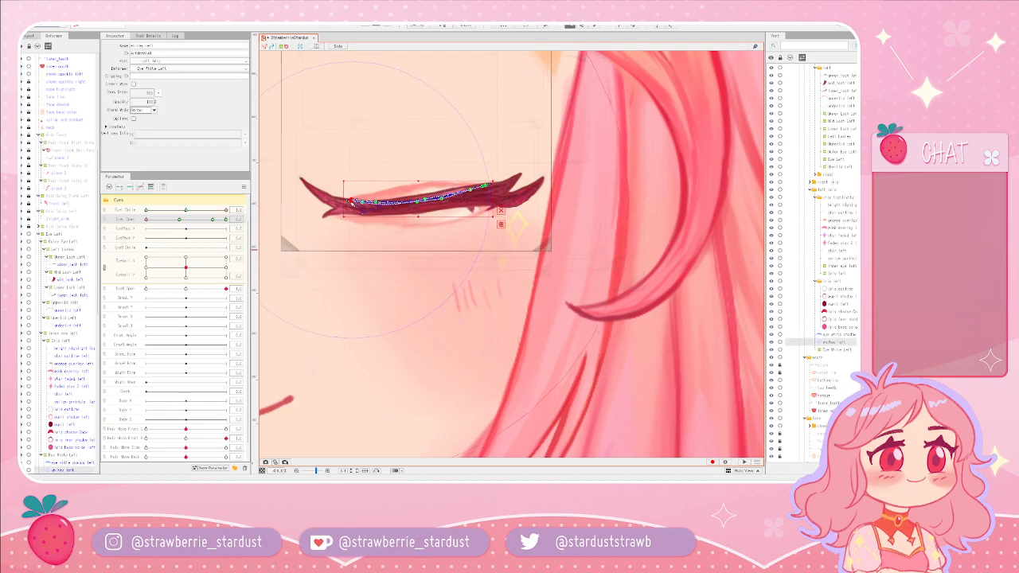
key(ctrl+z)
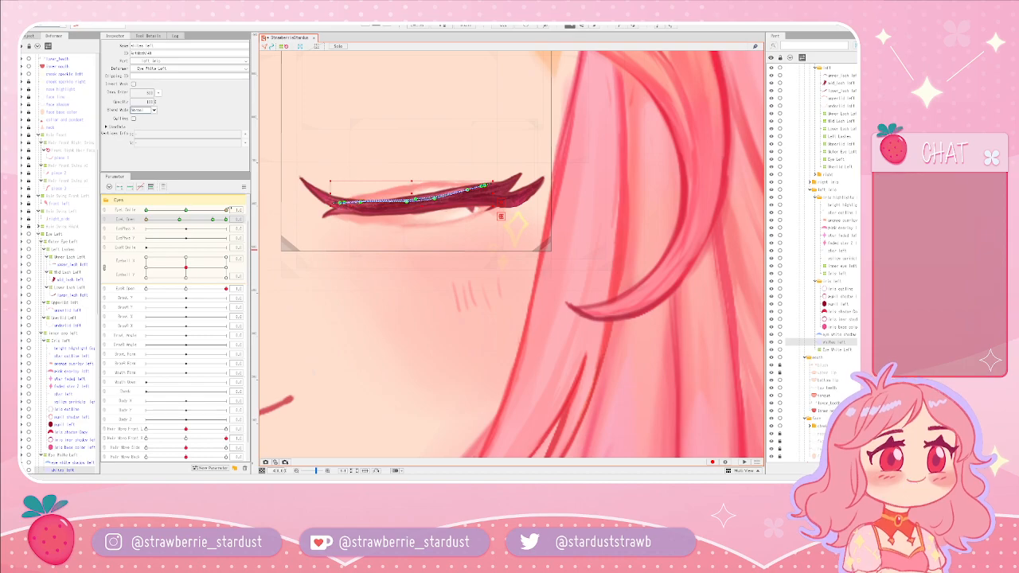
- Examine how the left eye's white, iris and lashes move between closed and fully open at the highest smile
drag(147, 221, 183, 221)
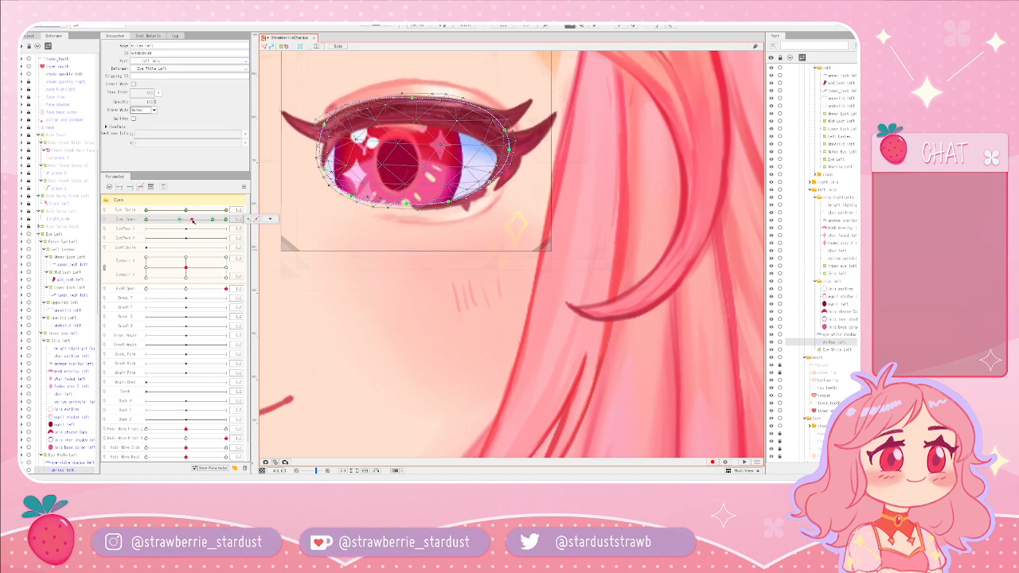
click(330, 280)
drag(226, 219, 103, 217)
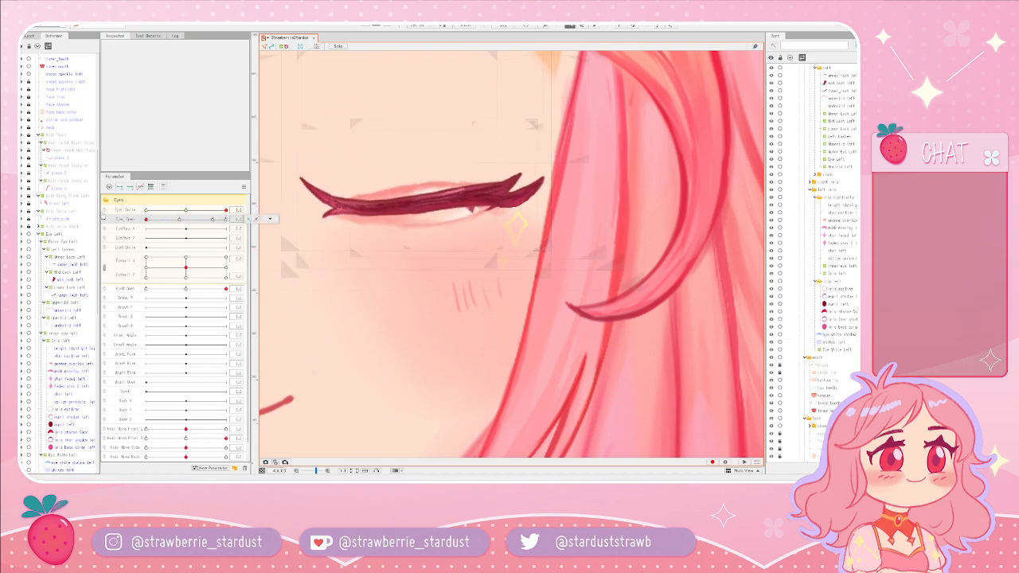
drag(189, 212, 226, 216)
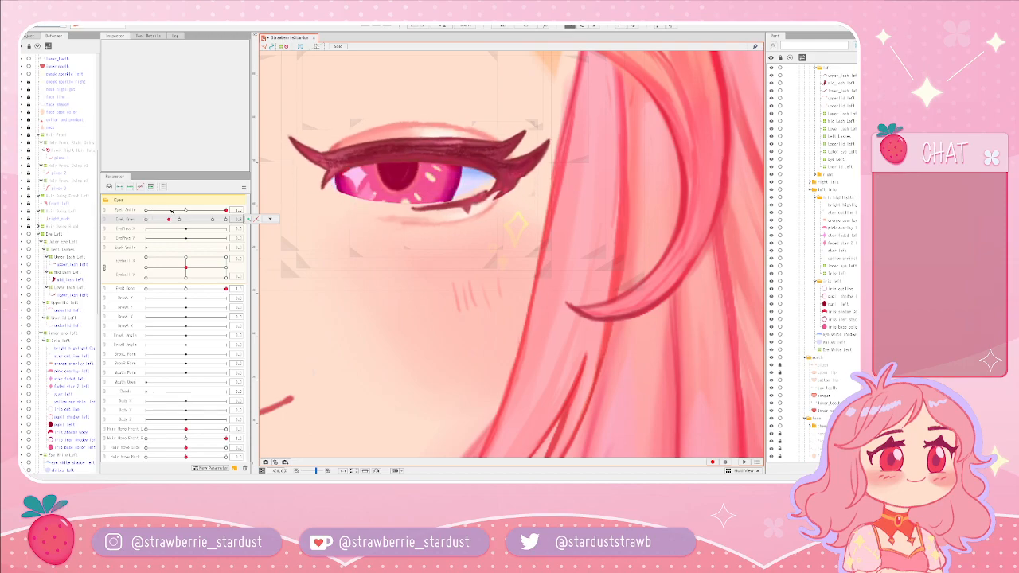
drag(215, 214, 191, 211)
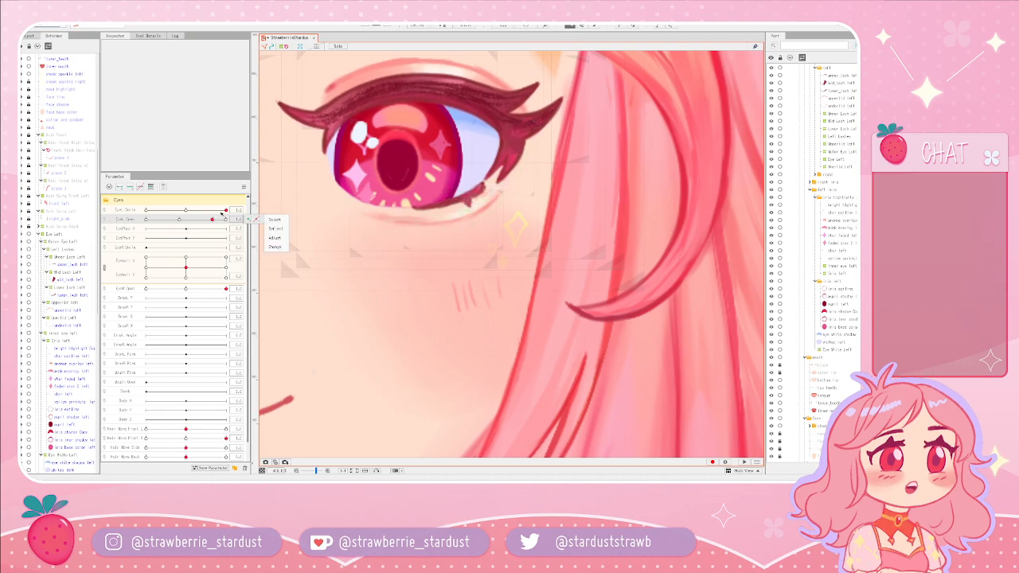
drag(213, 219, 180, 220)
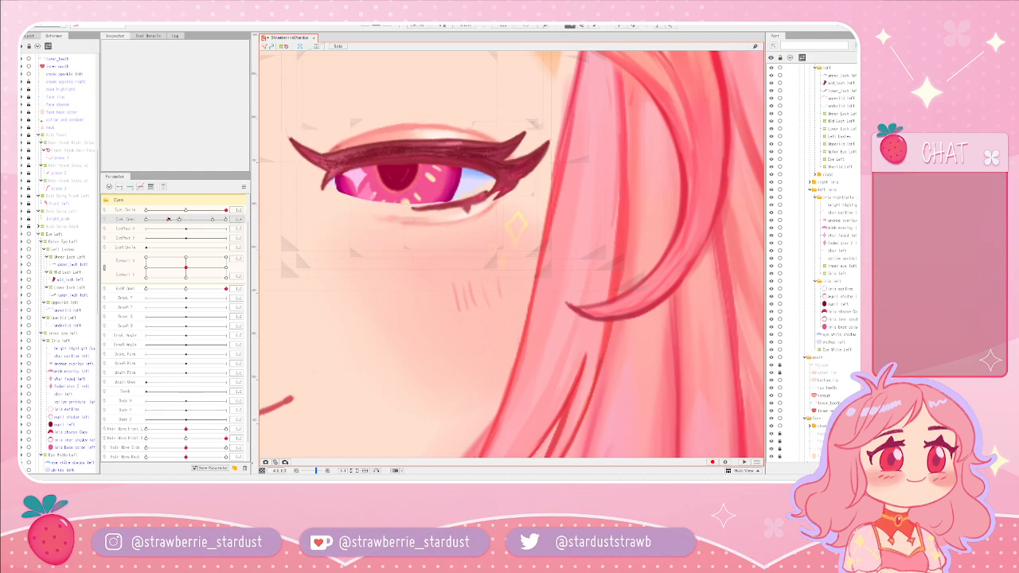
drag(186, 220, 228, 221)
scroll(397, 235, down, 3)
scroll(404, 251, up, 3)
drag(415, 299, 457, 359)
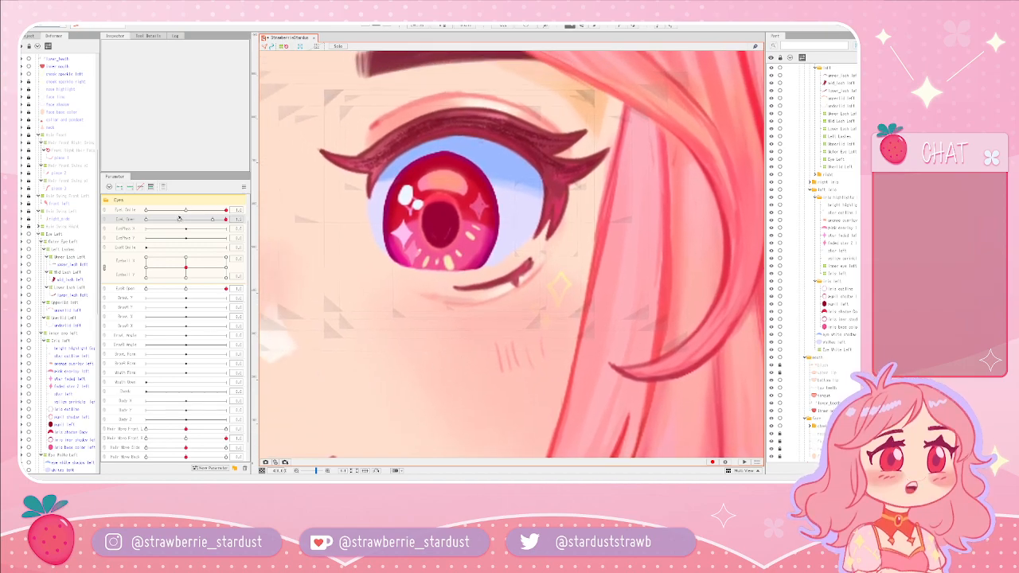
drag(188, 219, 160, 220)
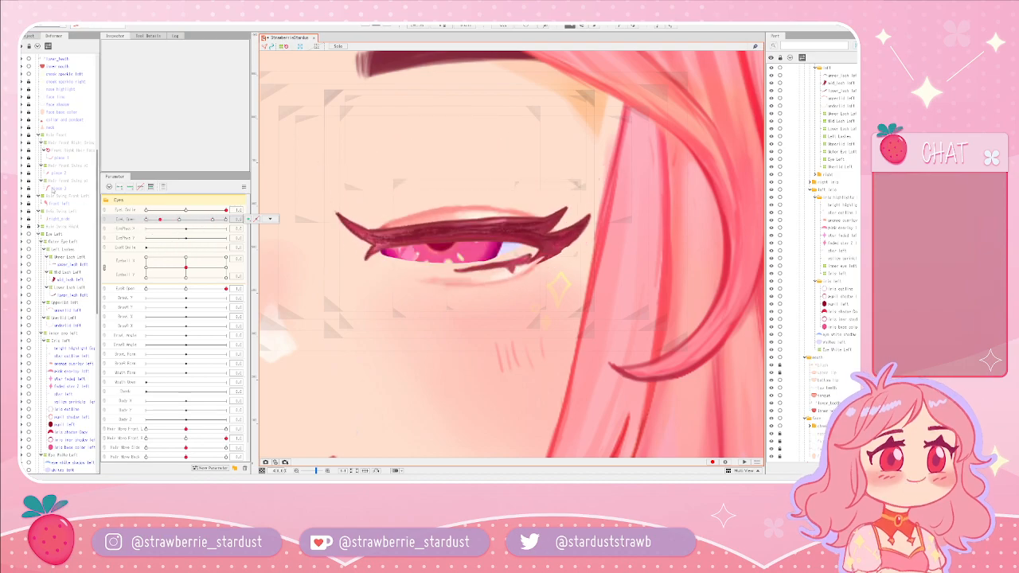
- Examine the left eye mostly open and closed at the highest smile, and mostly open with the smile at its lowest
drag(160, 219, 213, 223)
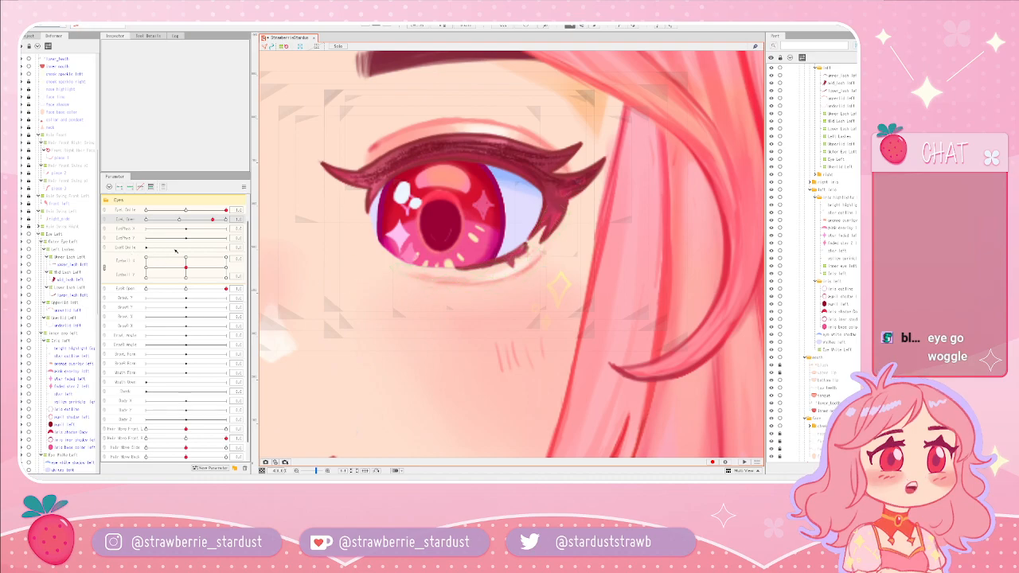
drag(201, 225, 145, 225)
scroll(454, 229, down, 2)
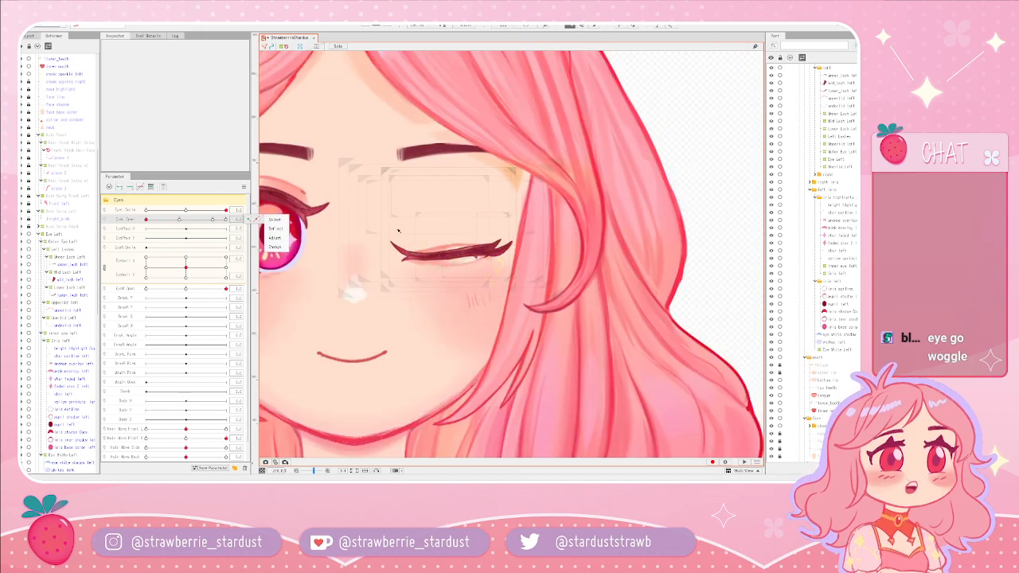
scroll(421, 222, up, 1)
mouse_move(205, 209)
mouse_down()
mouse_move(143, 210)
mouse_move(233, 221)
mouse_move(130, 220)
mouse_move(226, 221)
mouse_move(184, 230)
mouse_move(287, 242)
mouse_move(213, 219)
mouse_up()
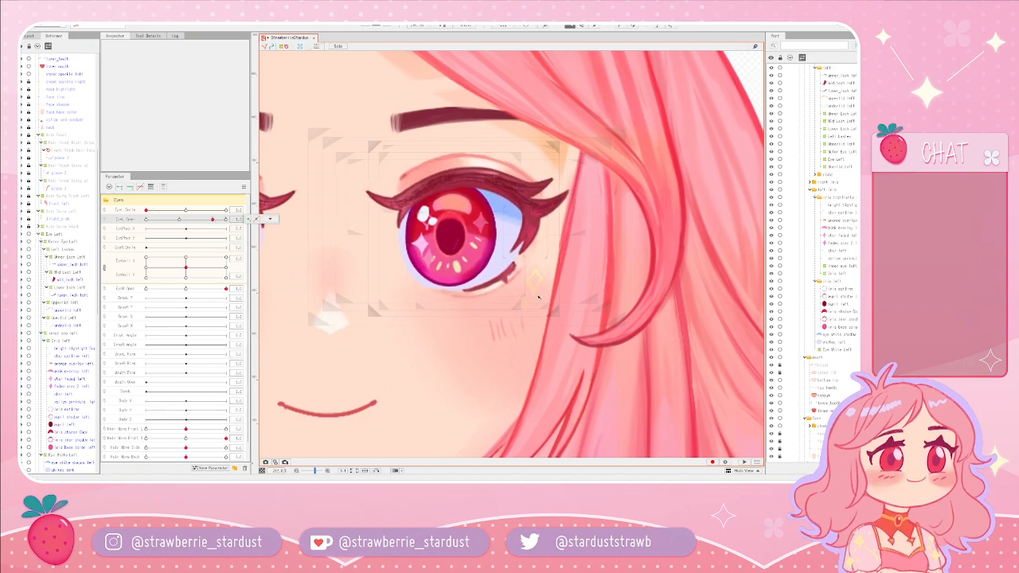
scroll(538, 294, up, 2)
mouse_move(208, 221)
mouse_down()
mouse_move(189, 223)
mouse_move(214, 224)
mouse_up()
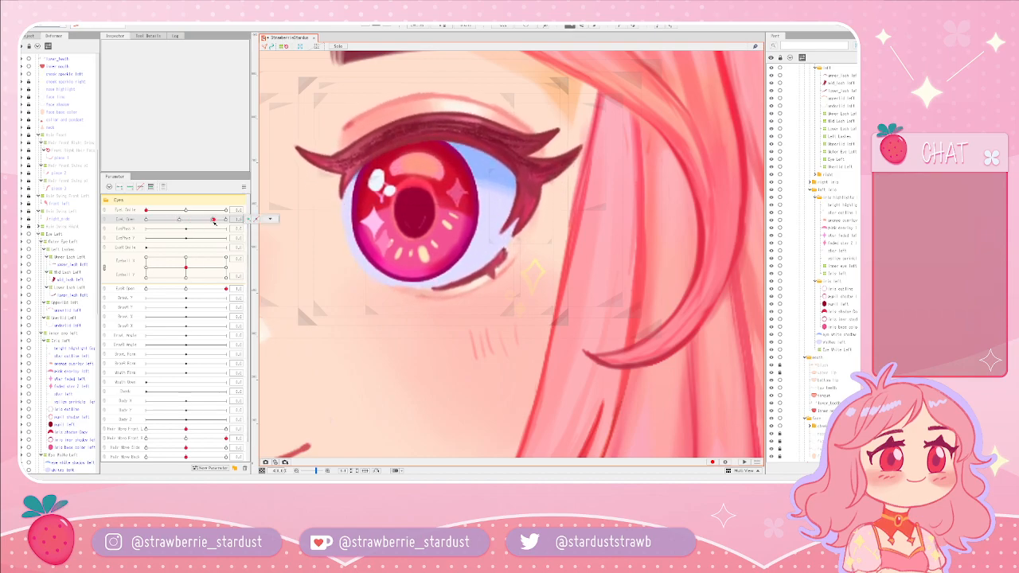
- Compare the left eye at the half-open and mostly open keys without a smile, and the mostly open eye at the middle smile key
drag(399, 293, 379, 299)
click(180, 221)
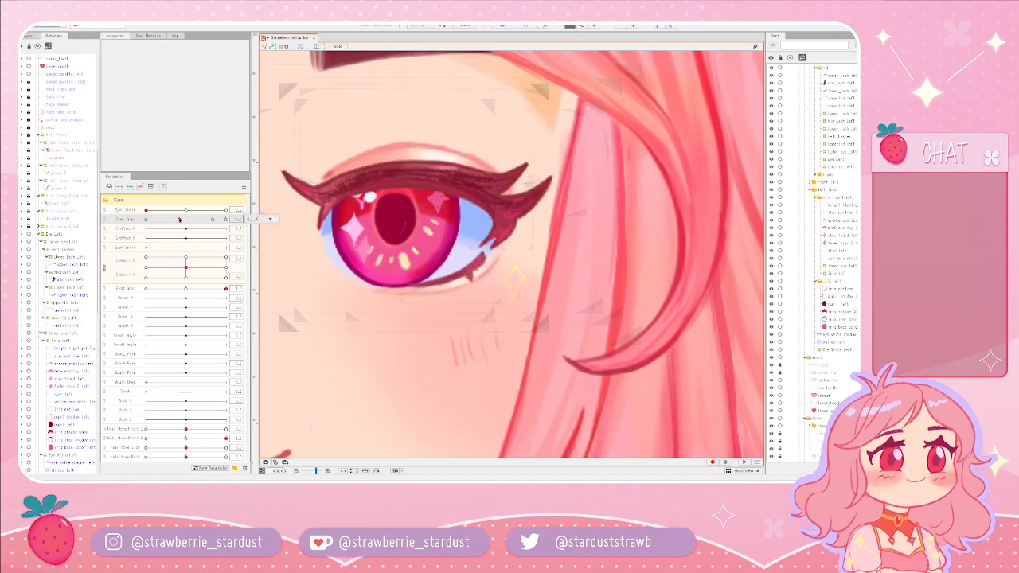
click(213, 219)
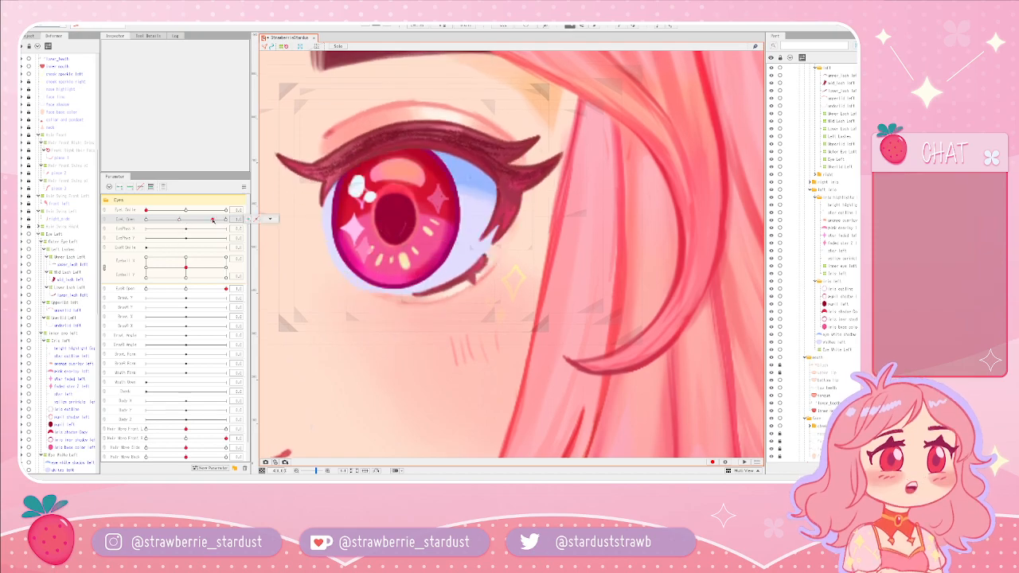
click(192, 211)
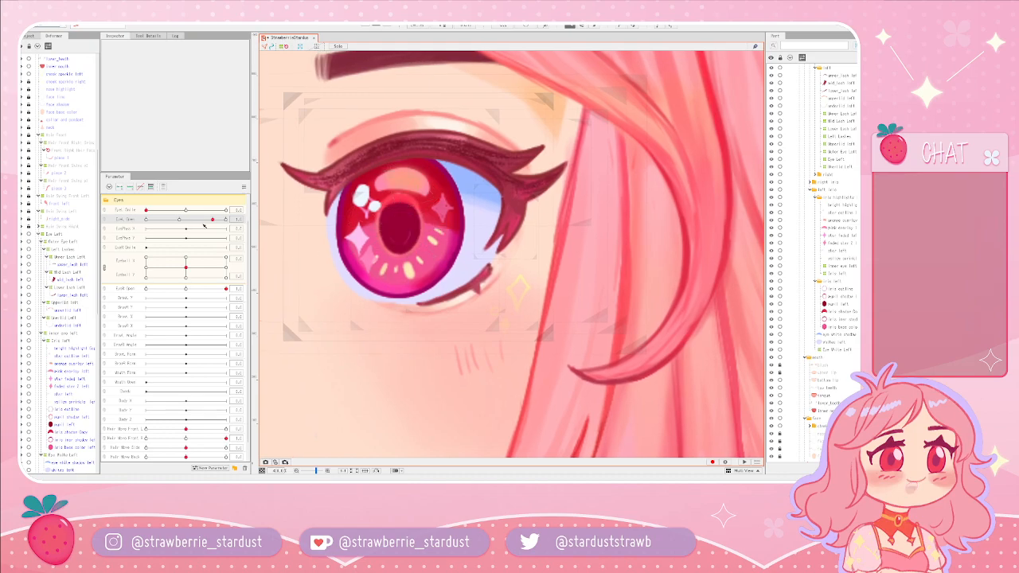
drag(192, 210, 187, 211)
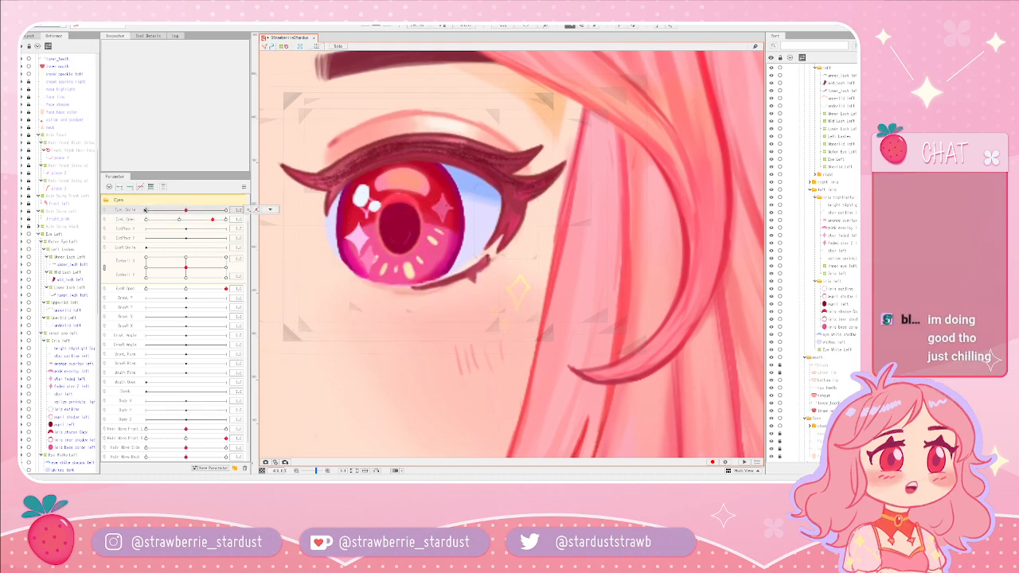
scroll(411, 229, down, 1)
scroll(398, 235, up, 1)
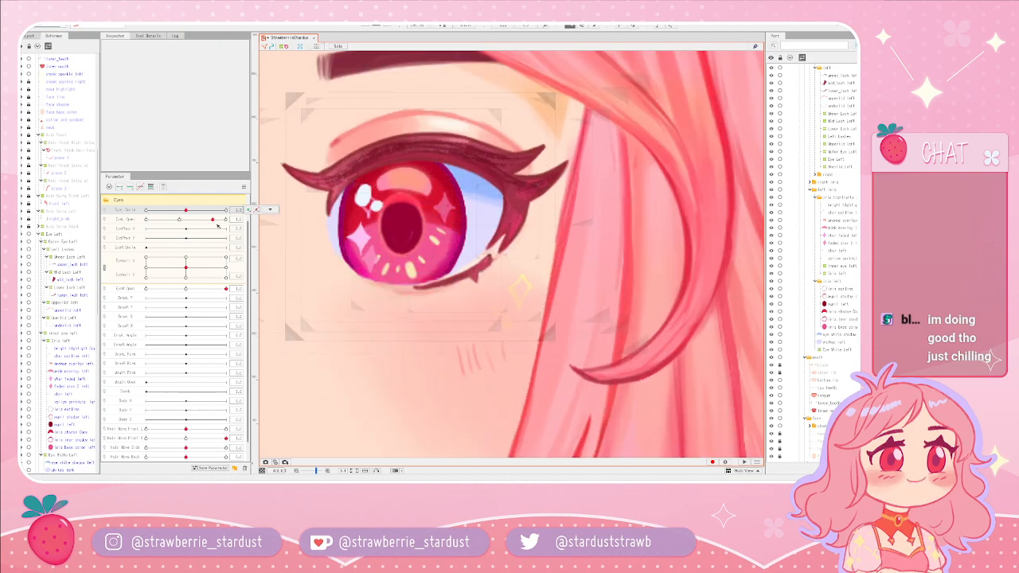
drag(212, 219, 185, 211)
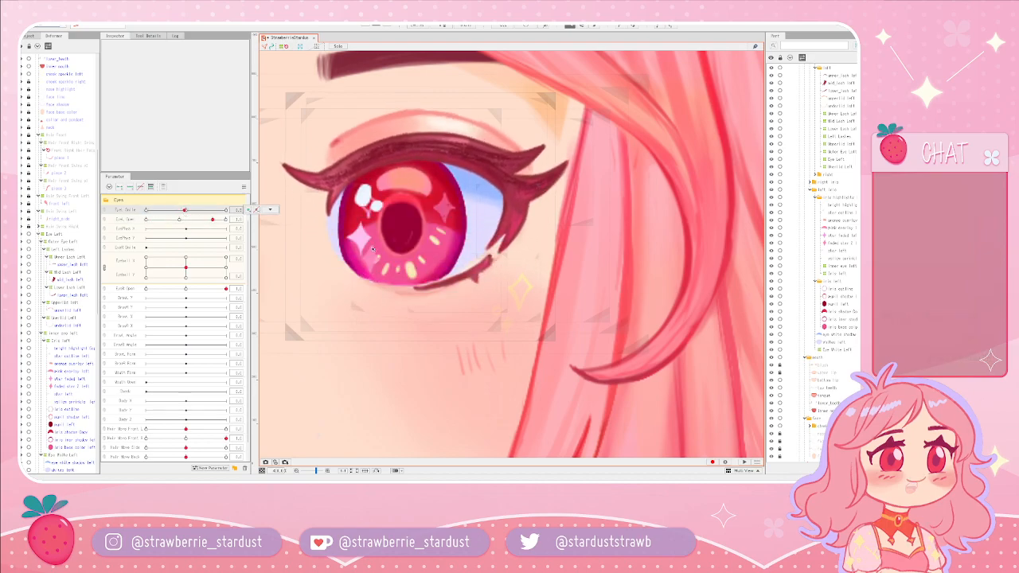
- Examine the left eye at the middle smile key, near the mostly open position, both within the whole face and close up
scroll(450, 262, down, 4)
scroll(449, 263, down, 3)
scroll(516, 261, up, 4)
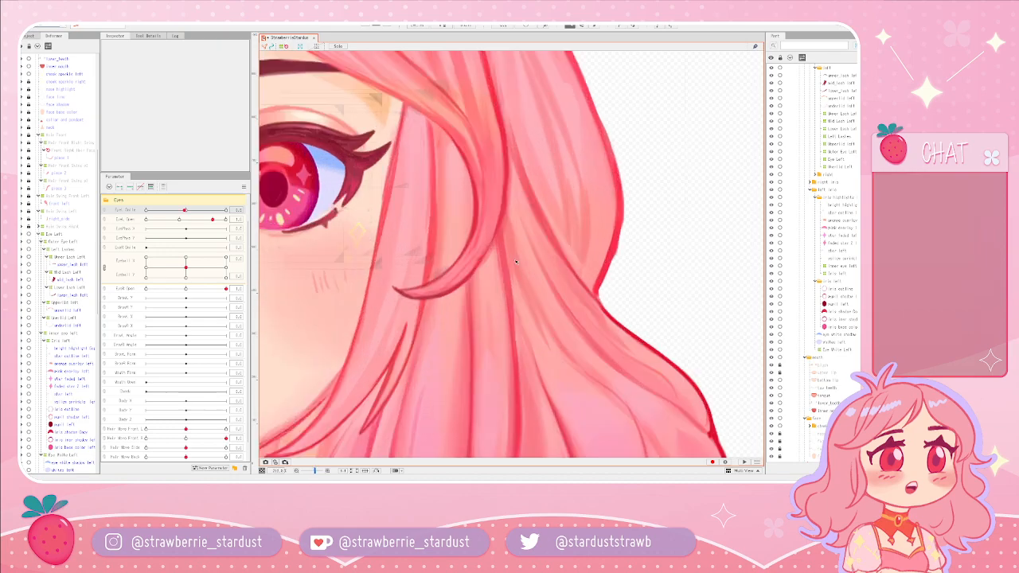
scroll(516, 261, down, 1)
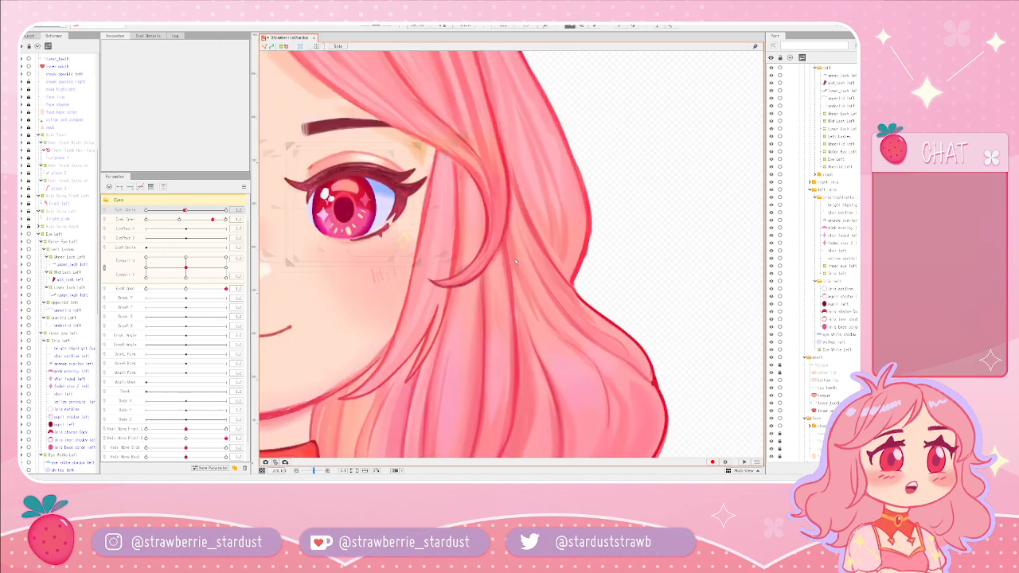
mouse_move(185, 214)
mouse_down()
mouse_move(146, 214)
mouse_move(186, 213)
mouse_up()
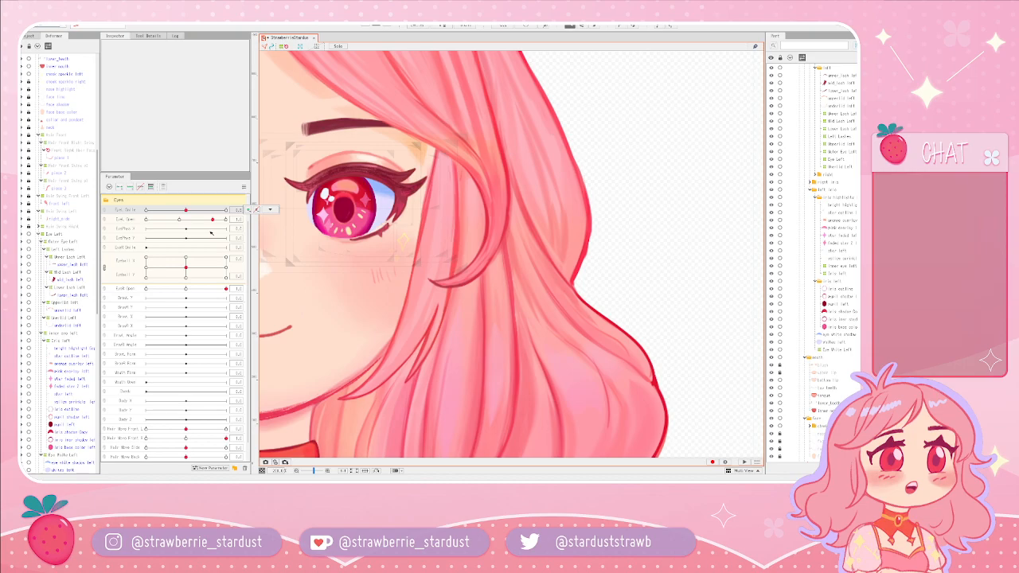
scroll(368, 197, up, 1)
drag(421, 239, 460, 233)
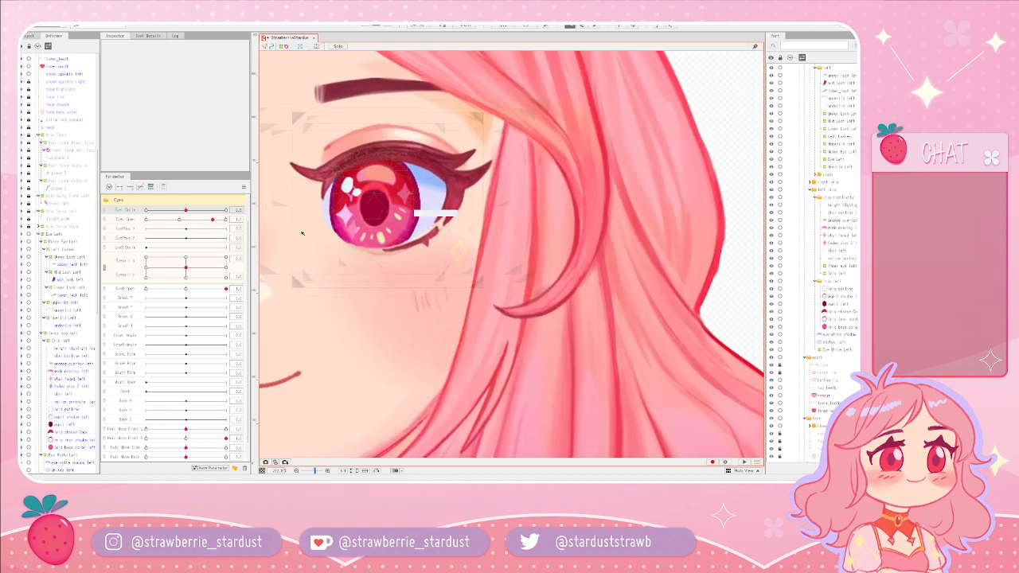
scroll(306, 232, up, 1)
drag(223, 226, 214, 227)
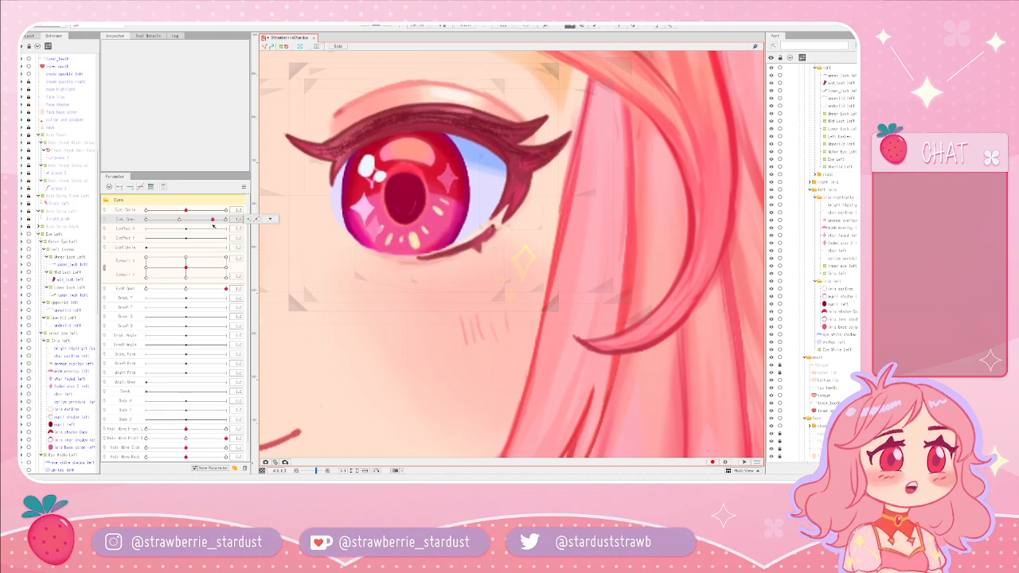
scroll(329, 245, down, 2)
scroll(328, 244, up, 1)
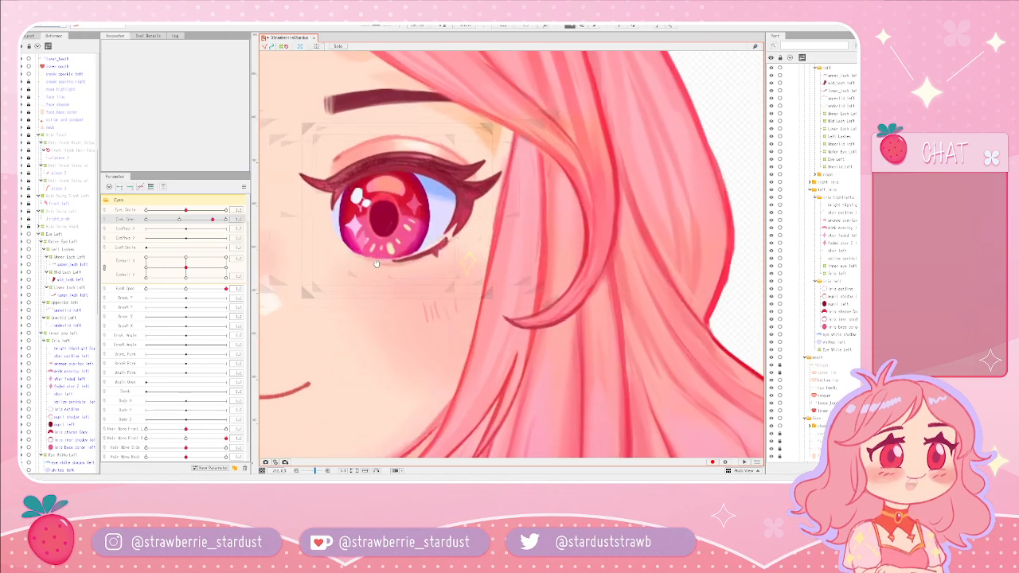
drag(328, 245, 344, 277)
mouse_move(213, 219)
mouse_down()
mouse_move(229, 219)
mouse_move(214, 220)
mouse_up()
scroll(420, 254, down, 1)
scroll(421, 254, up, 2)
scroll(420, 254, down, 1)
scroll(420, 254, down, 2)
scroll(360, 276, up, 2)
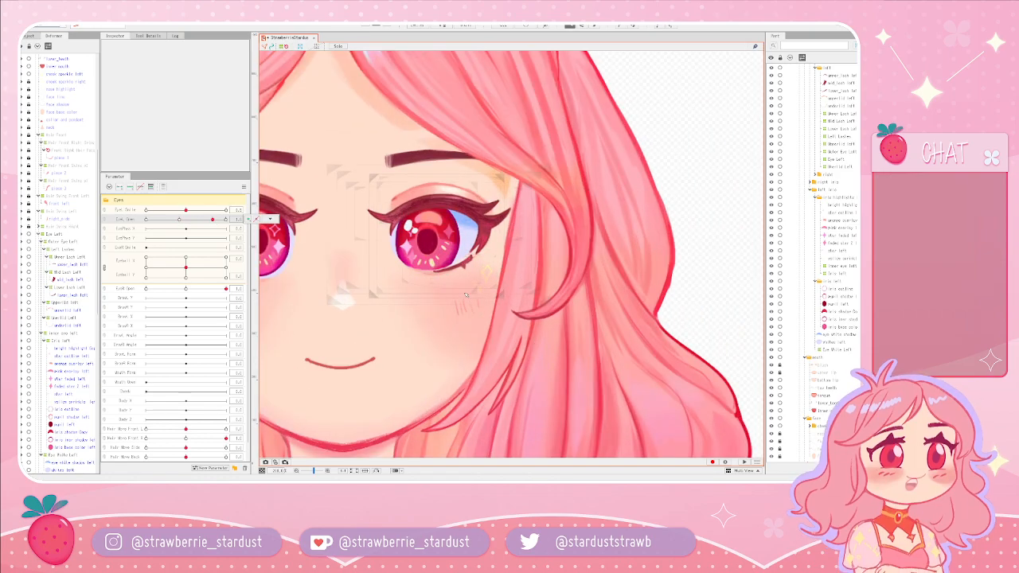
scroll(360, 277, up, 1)
mouse_move(198, 223)
mouse_down()
mouse_move(145, 221)
mouse_move(196, 223)
mouse_up()
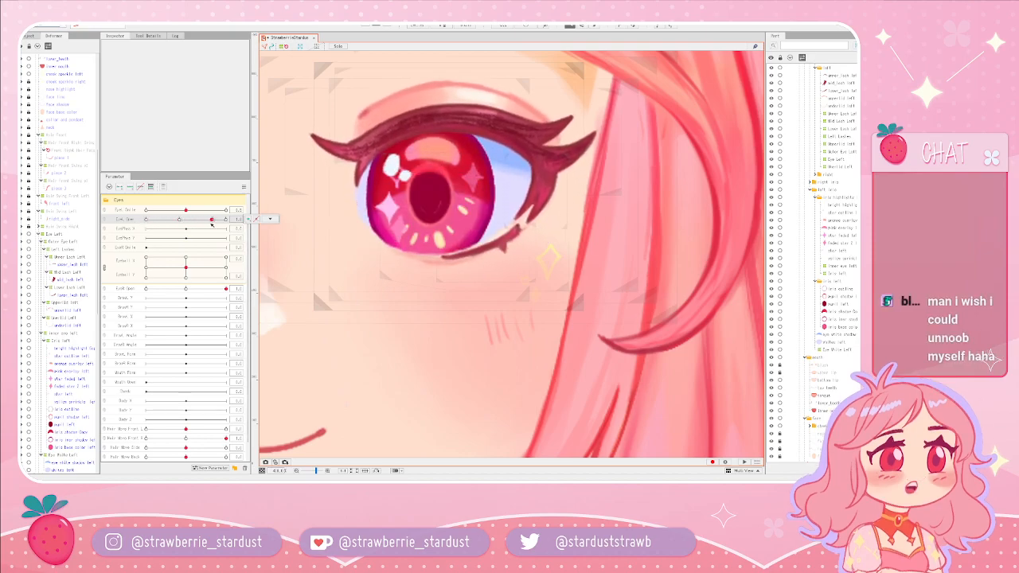
- Compare the left lower lash and lid against the iris at the highest and middle smile keys with the eye mostly open
drag(186, 211, 233, 215)
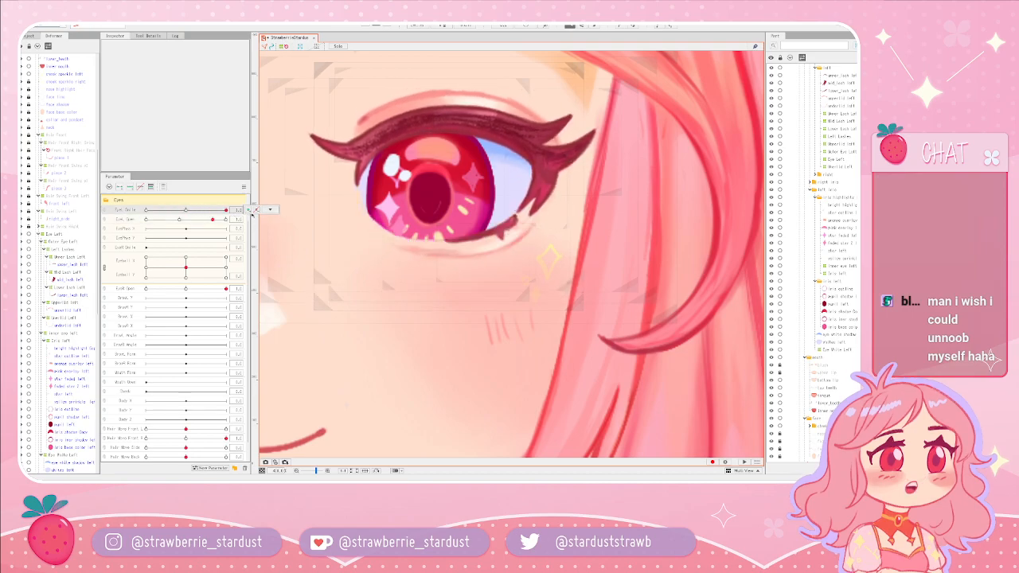
scroll(447, 264, up, 2)
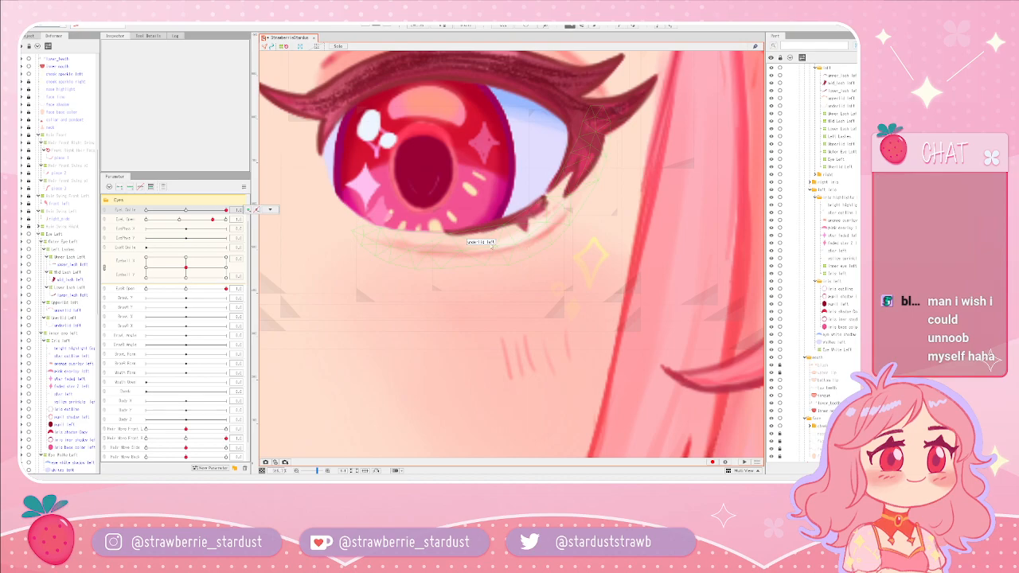
drag(176, 217, 211, 217)
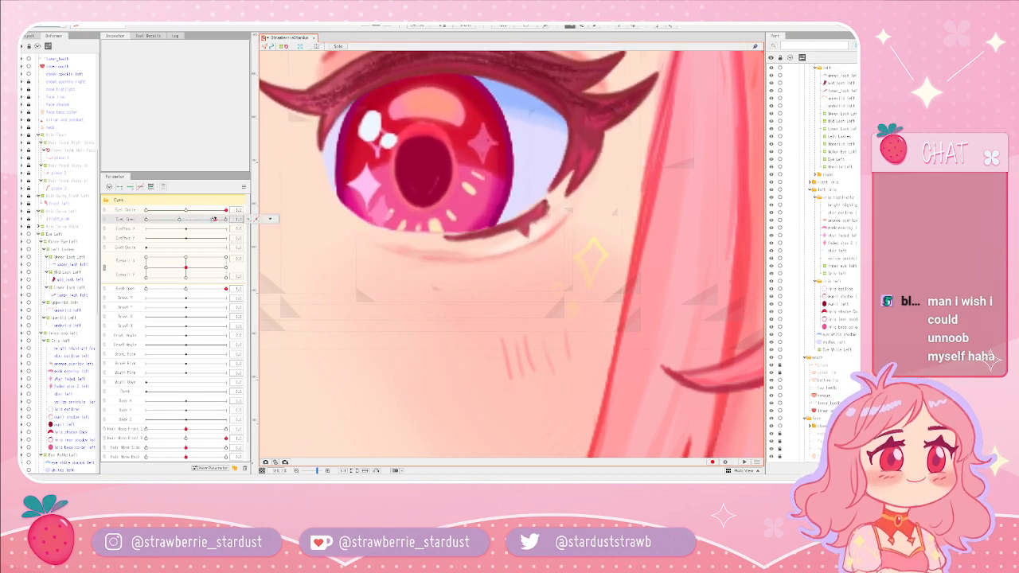
scroll(373, 212, down, 2)
drag(374, 212, 352, 220)
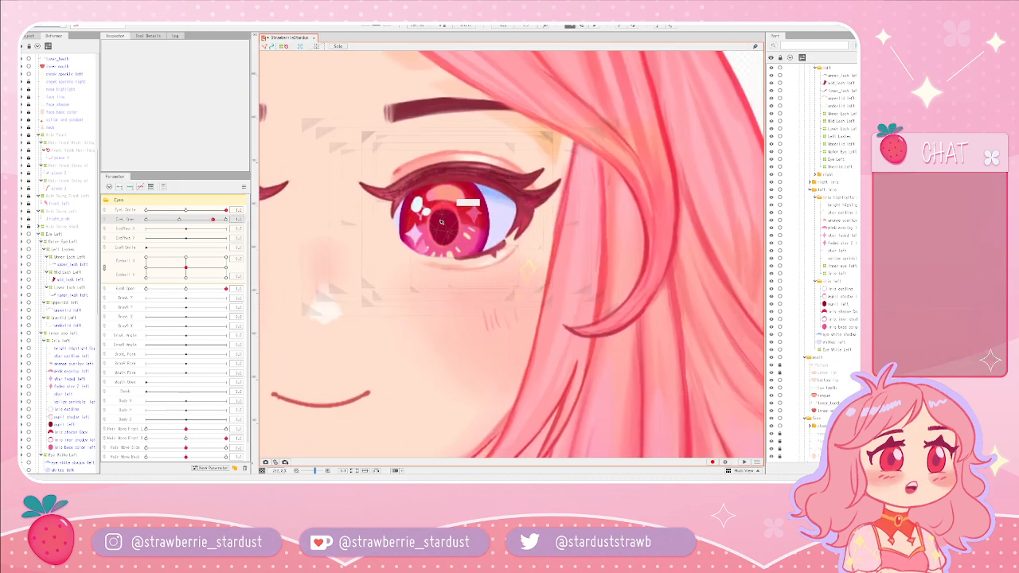
scroll(443, 210, up, 2)
drag(226, 211, 186, 213)
scroll(496, 239, down, 2)
scroll(497, 239, up, 2)
scroll(477, 252, down, 2)
scroll(478, 253, up, 2)
- Nudge the outer end of the left lower lash outward at the mostly open key with the smile at its highest
click(502, 275)
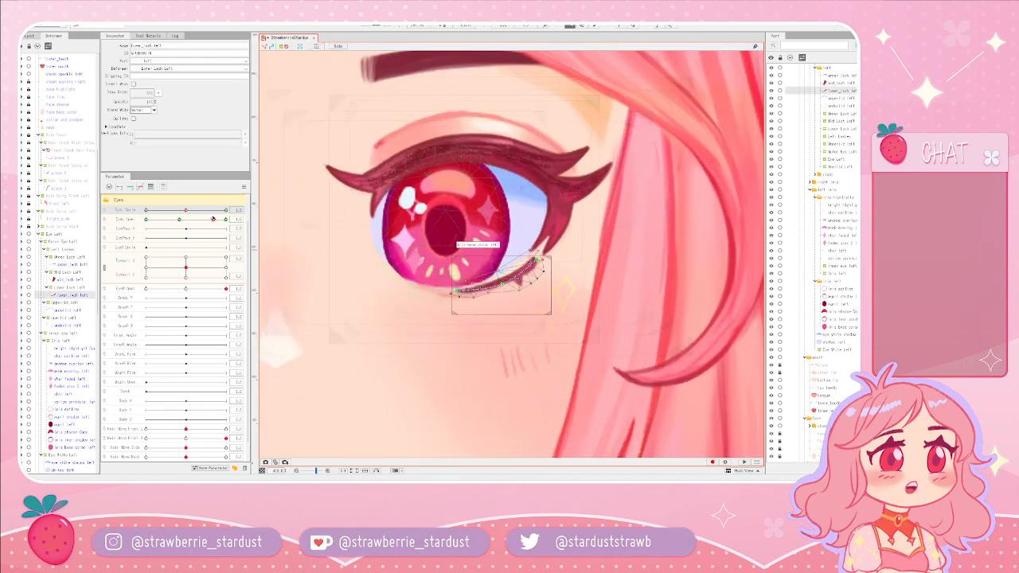
drag(185, 211, 187, 212)
mouse_move(226, 210)
mouse_down()
mouse_move(155, 211)
mouse_move(227, 211)
mouse_move(183, 221)
mouse_move(226, 221)
mouse_move(213, 221)
mouse_up()
scroll(536, 258, up, 4)
drag(532, 239, 534, 238)
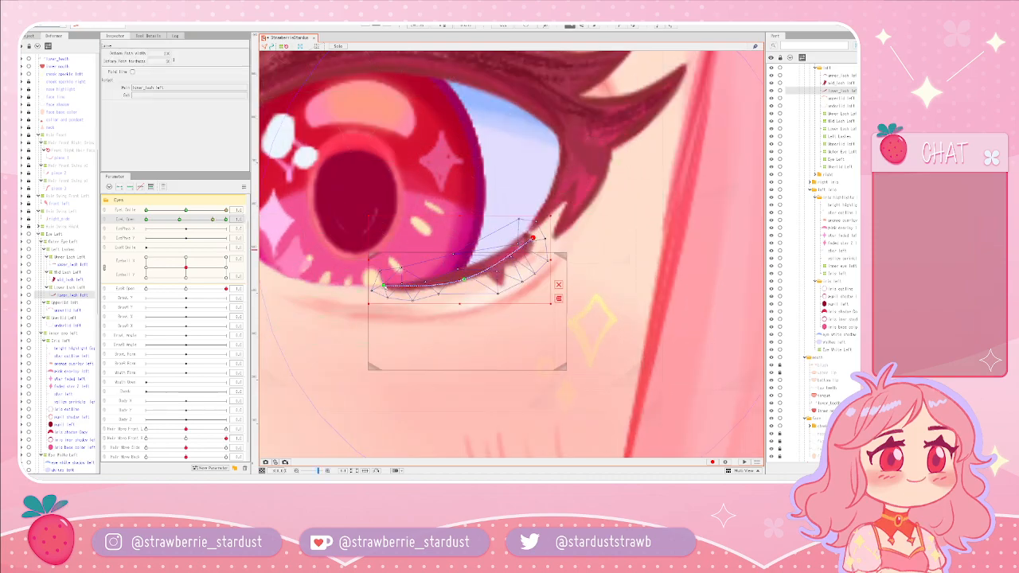
- Examine the left lower lash's curve around the mostly open key at the highest smile, close up and from further out
mouse_move(212, 221)
mouse_down()
mouse_move(182, 225)
mouse_move(227, 223)
mouse_move(212, 225)
mouse_up()
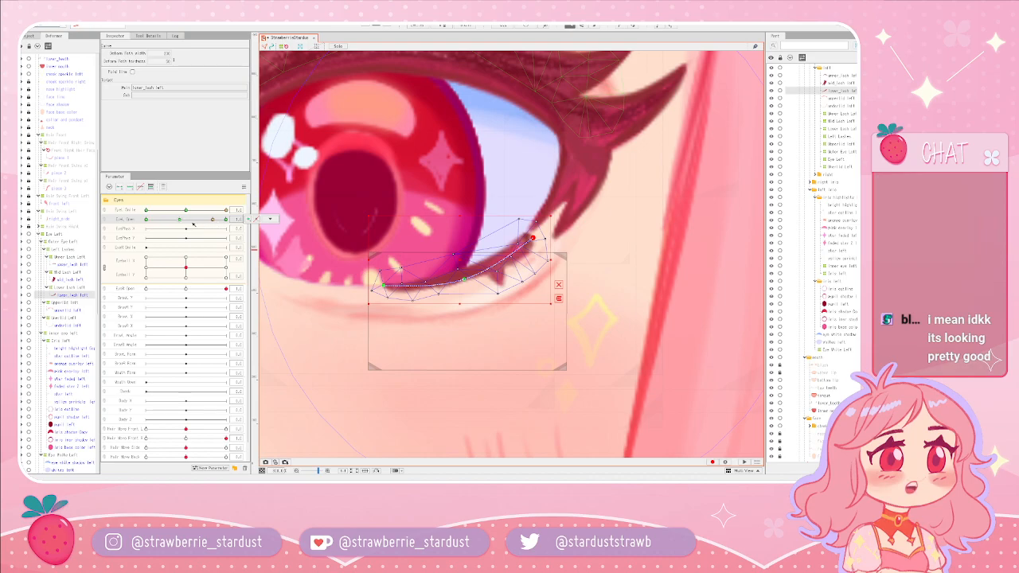
click(270, 219)
mouse_move(214, 222)
mouse_down()
mouse_move(226, 222)
mouse_move(213, 223)
mouse_up()
scroll(434, 252, down, 2)
scroll(492, 247, up, 4)
scroll(497, 243, down, 2)
scroll(510, 231, up, 1)
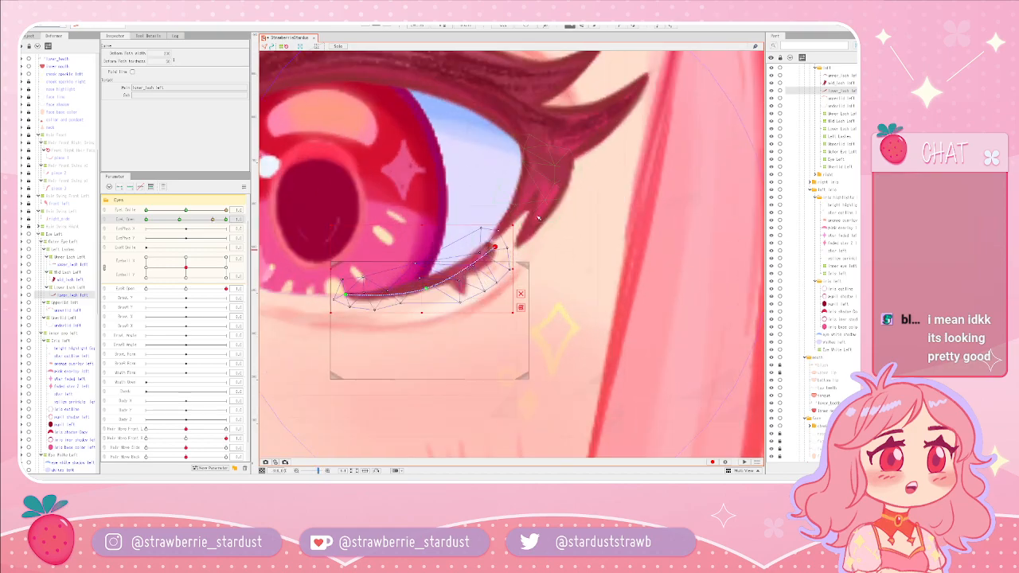
scroll(534, 215, down, 1)
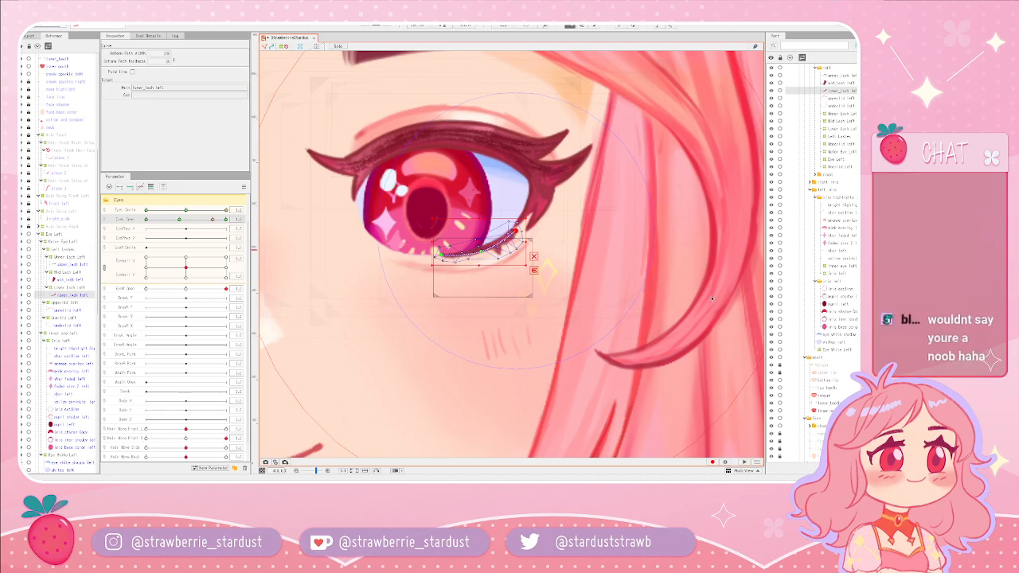
- Compare the left lower lash at the fully open, half-open and mostly open keys with the smile at its highest
drag(187, 219, 227, 226)
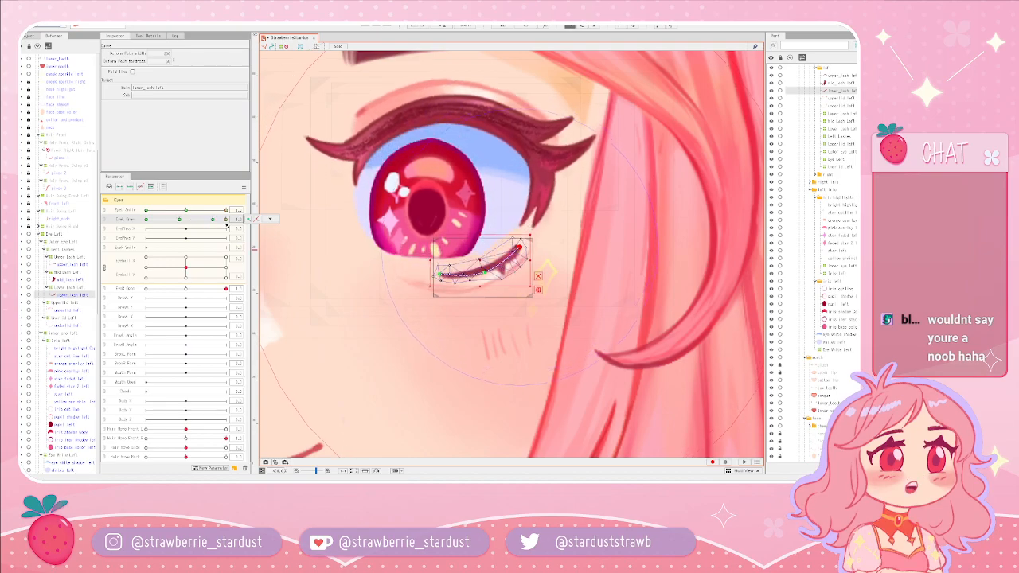
scroll(499, 293, down, 3)
scroll(448, 301, up, 3)
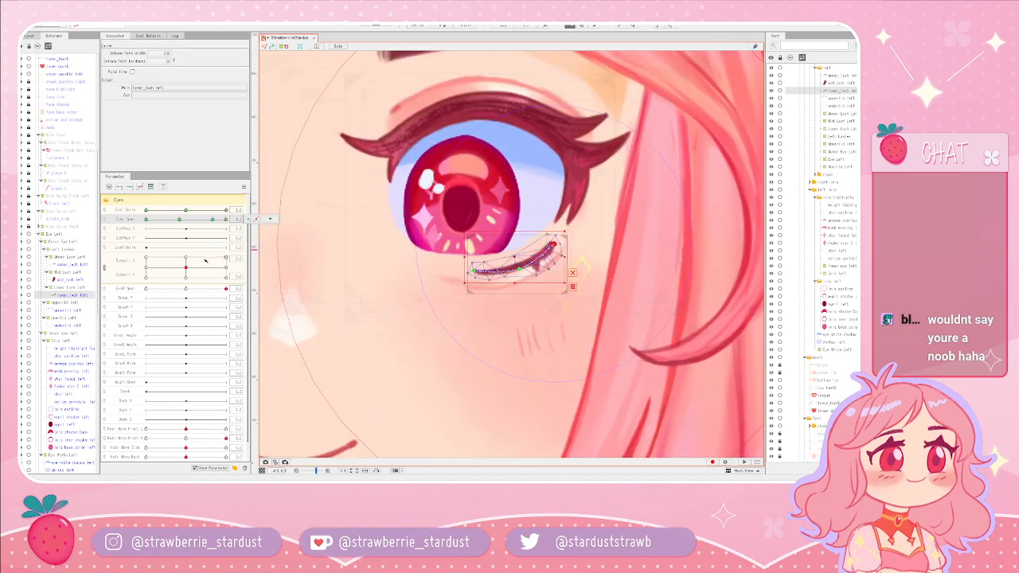
drag(224, 219, 180, 223)
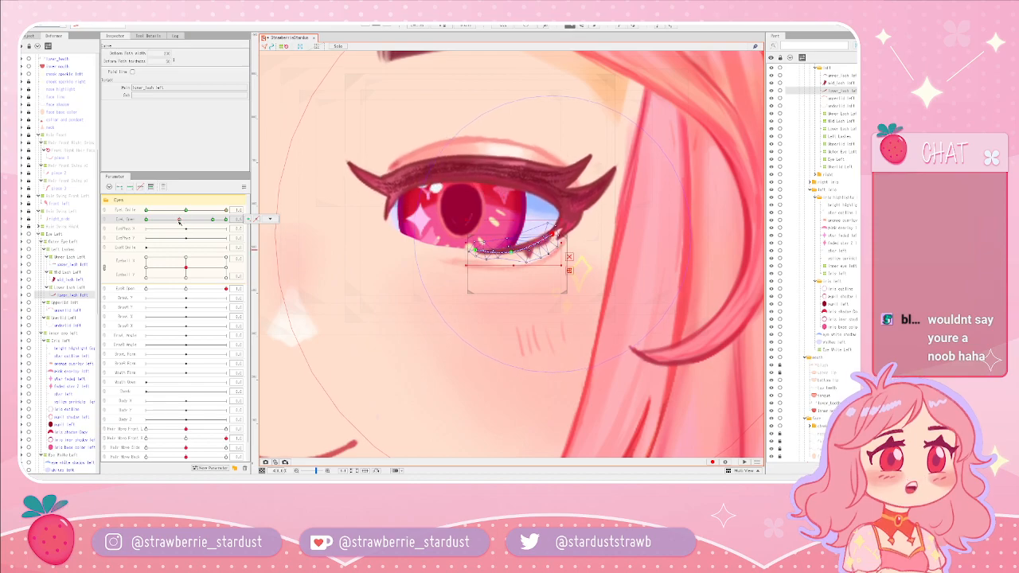
click(225, 220)
scroll(587, 241, up, 3)
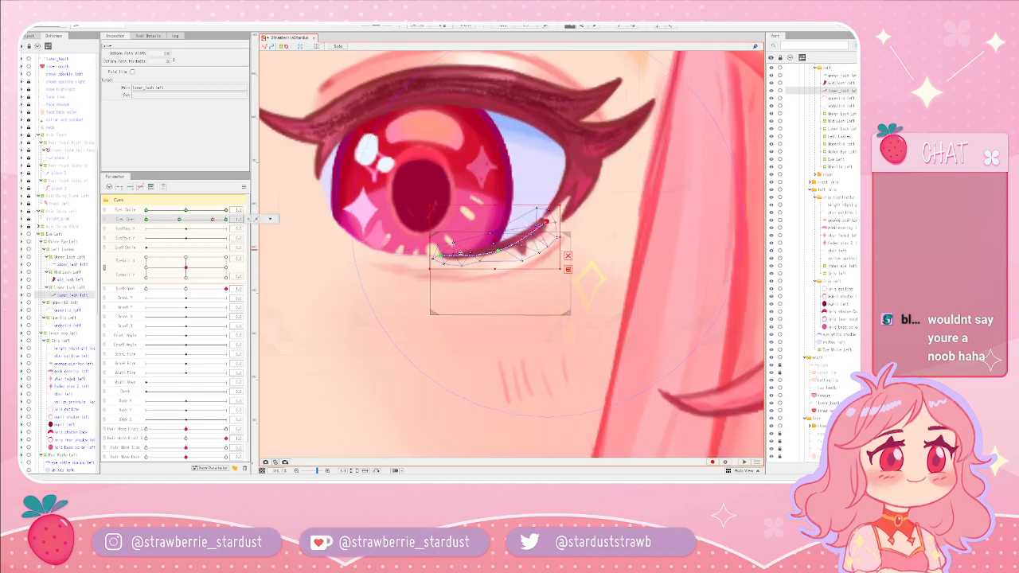
click(587, 339)
scroll(588, 339, down, 3)
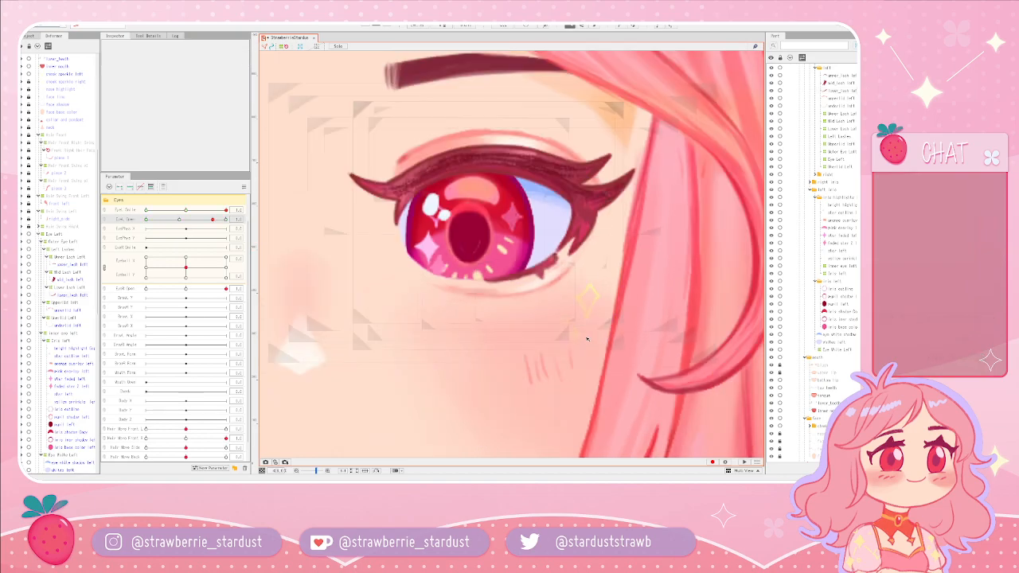
- Try to pull the outer end of the left lower lash outward at the half-open key with the smile at its highest
mouse_move(225, 210)
mouse_down()
mouse_move(187, 211)
mouse_move(232, 215)
mouse_move(165, 220)
mouse_move(180, 222)
mouse_up()
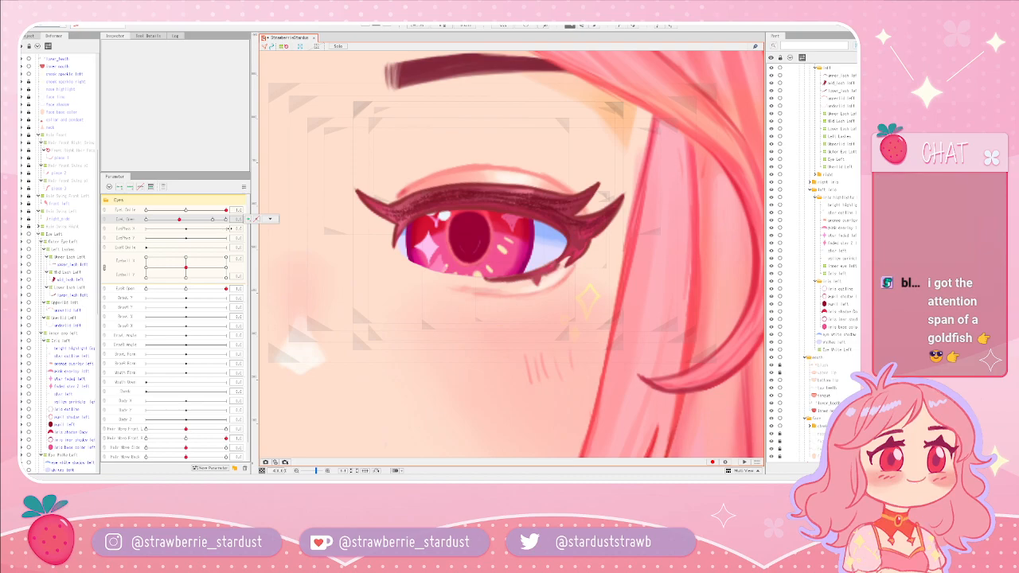
scroll(551, 299, up, 2)
click(554, 274)
click(567, 273)
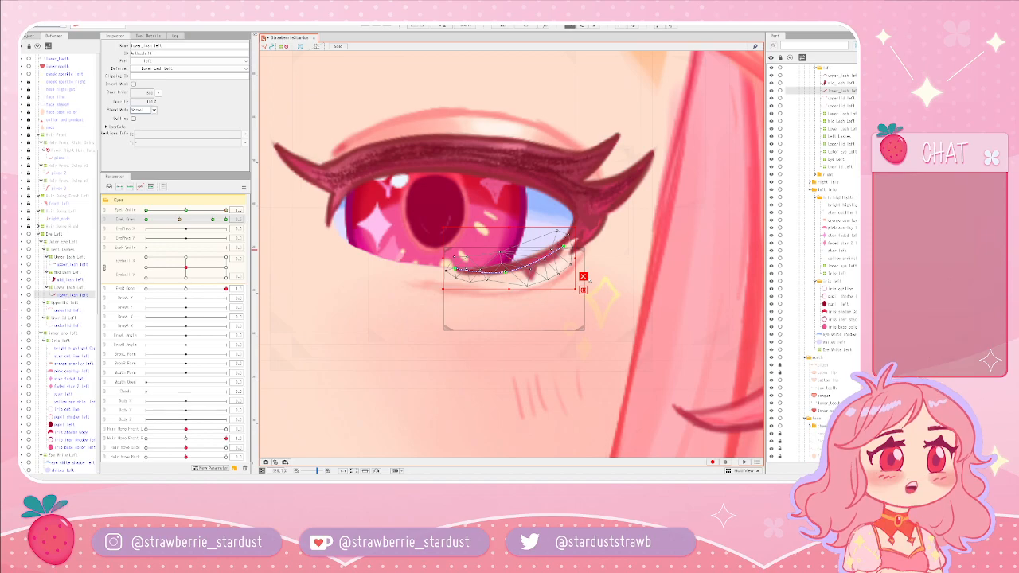
scroll(502, 203, down, 1)
scroll(503, 235, up, 1)
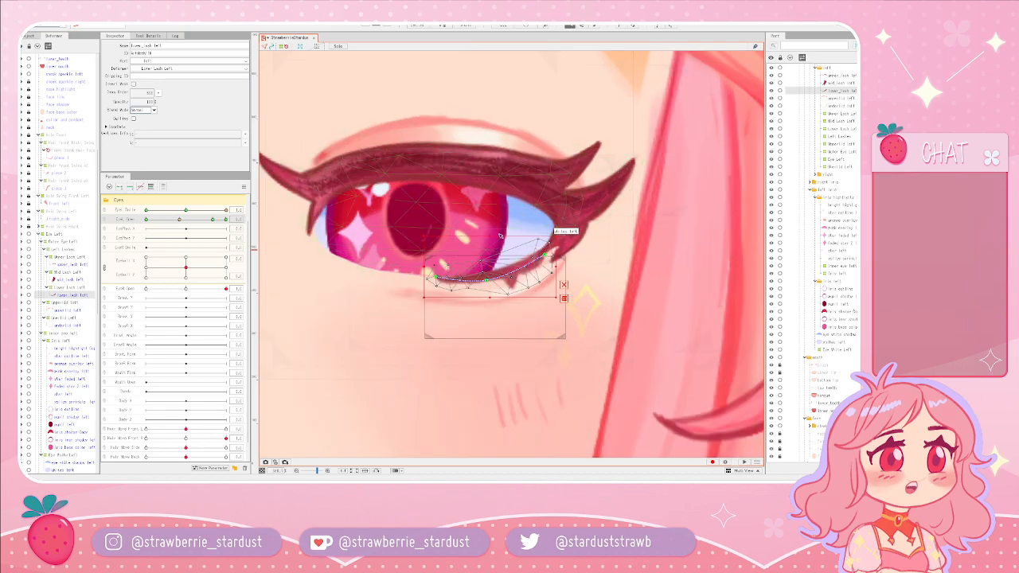
scroll(539, 306, down, 2)
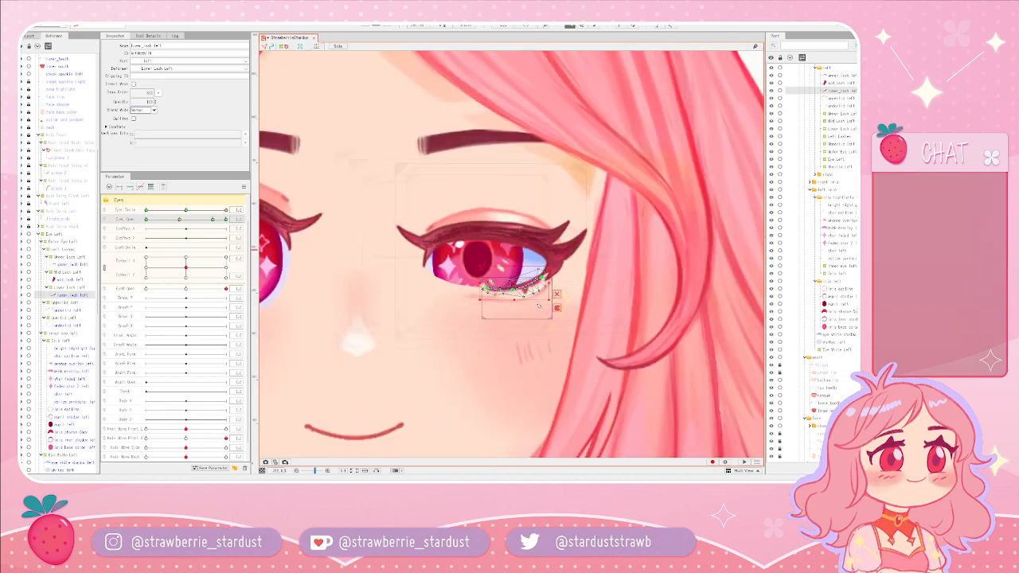
scroll(538, 306, up, 3)
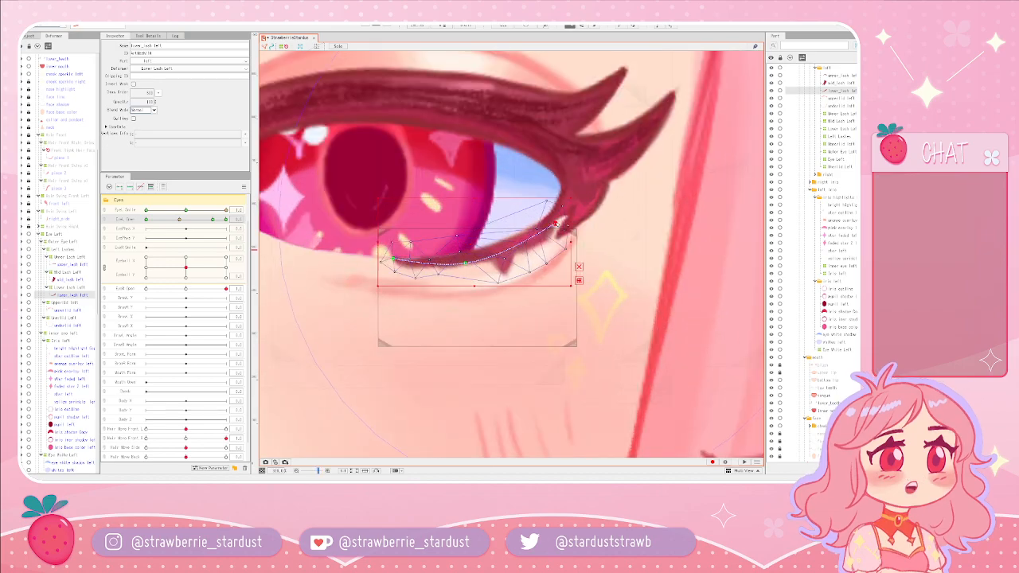
key(ctrl+z)
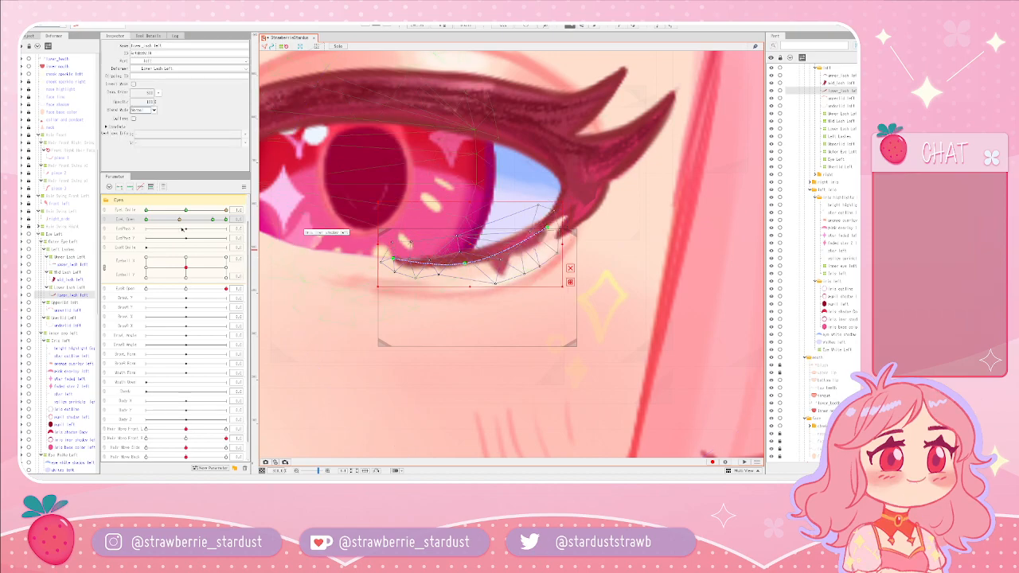
- Shift the outer and middle path points of the left lower lash slightly inward and down at the mostly open key, highest smile
click(213, 229)
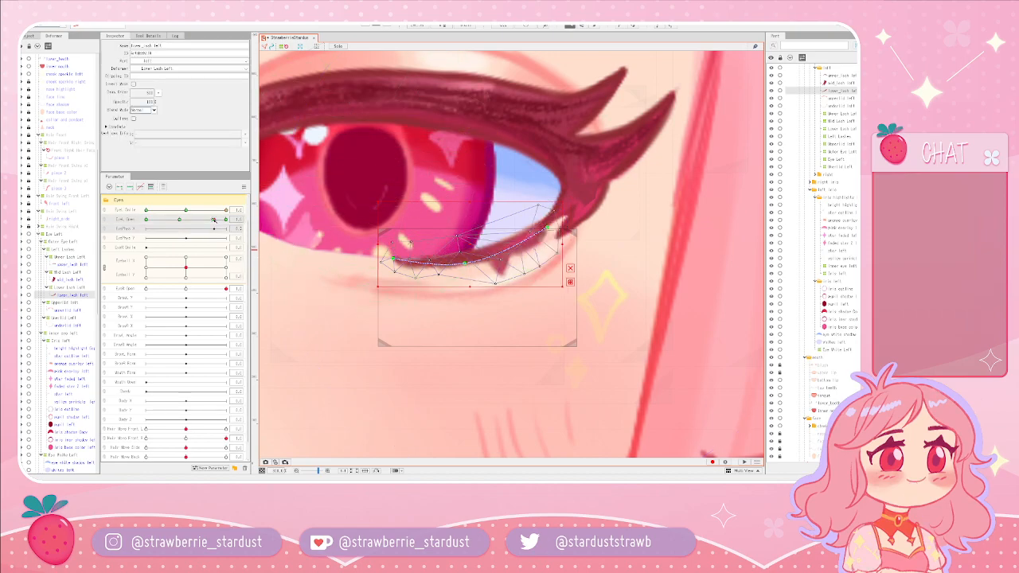
click(213, 220)
drag(214, 219, 338, 232)
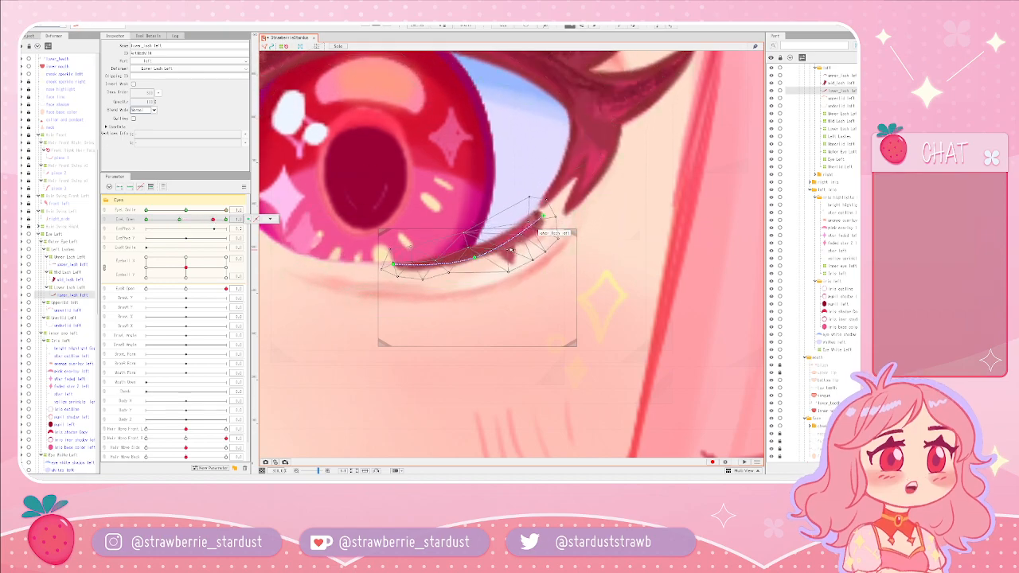
click(543, 215)
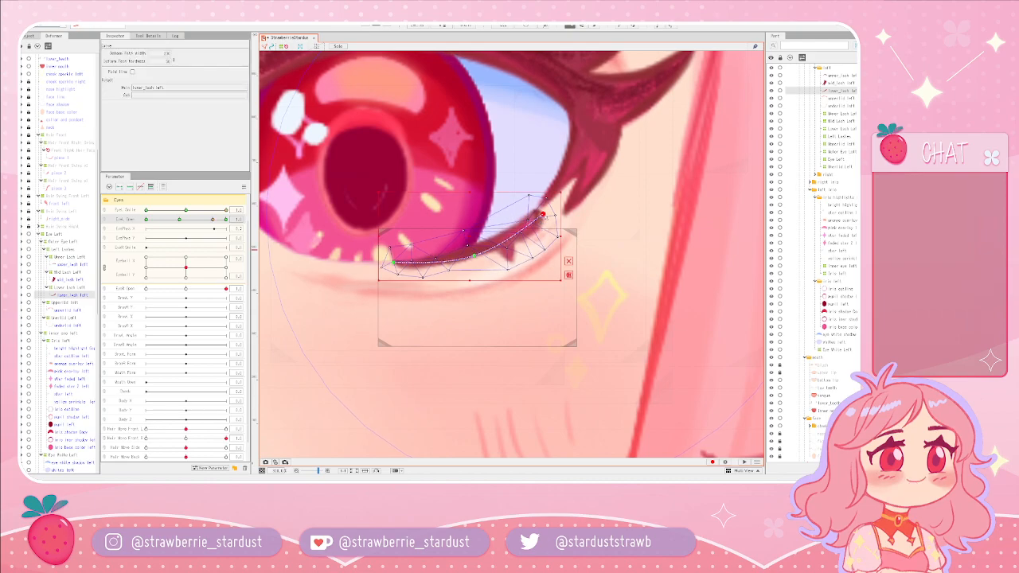
drag(543, 215, 539, 217)
drag(474, 254, 472, 258)
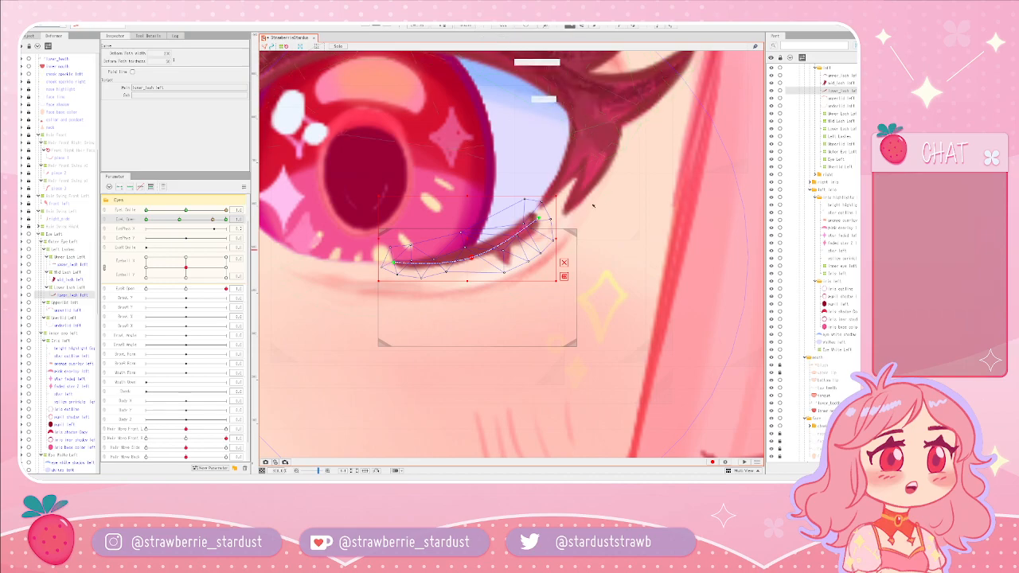
click(478, 248)
click(479, 248)
scroll(478, 248, down, 2)
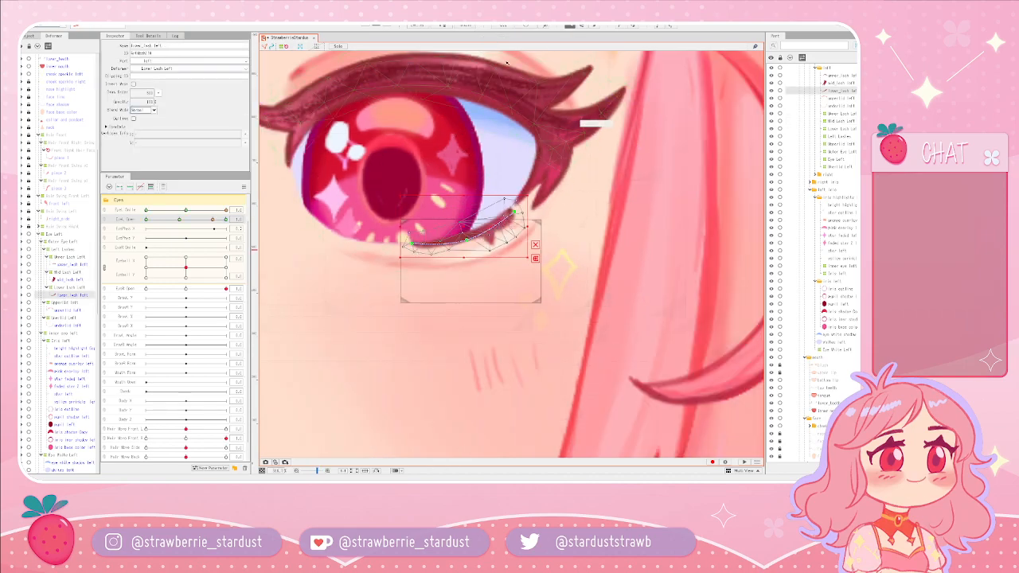
- Try the Deformation (Heavy) preset of the automatic mesh generator on the left lower lash
click(465, 26)
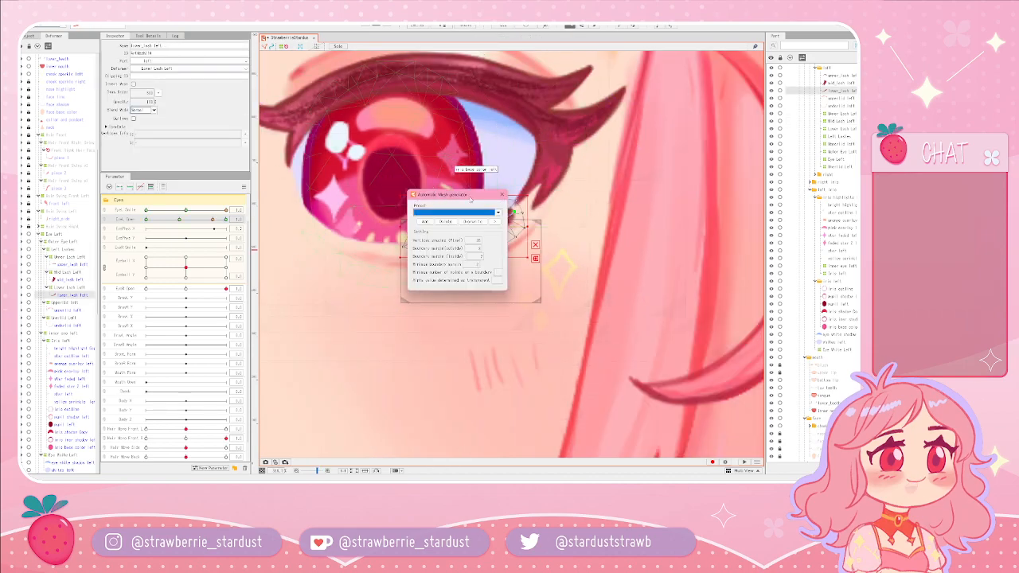
click(497, 213)
click(438, 230)
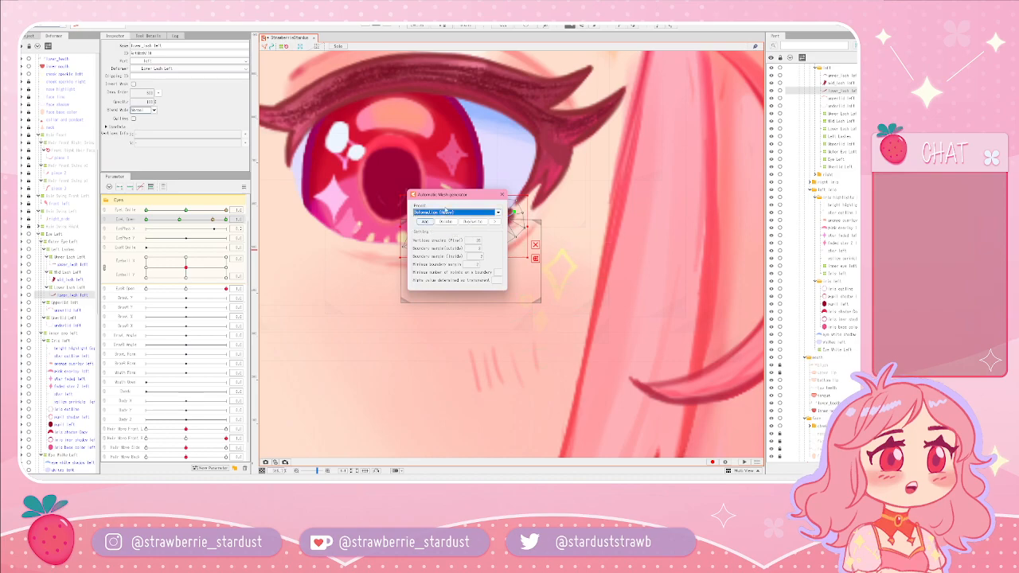
drag(467, 196, 632, 206)
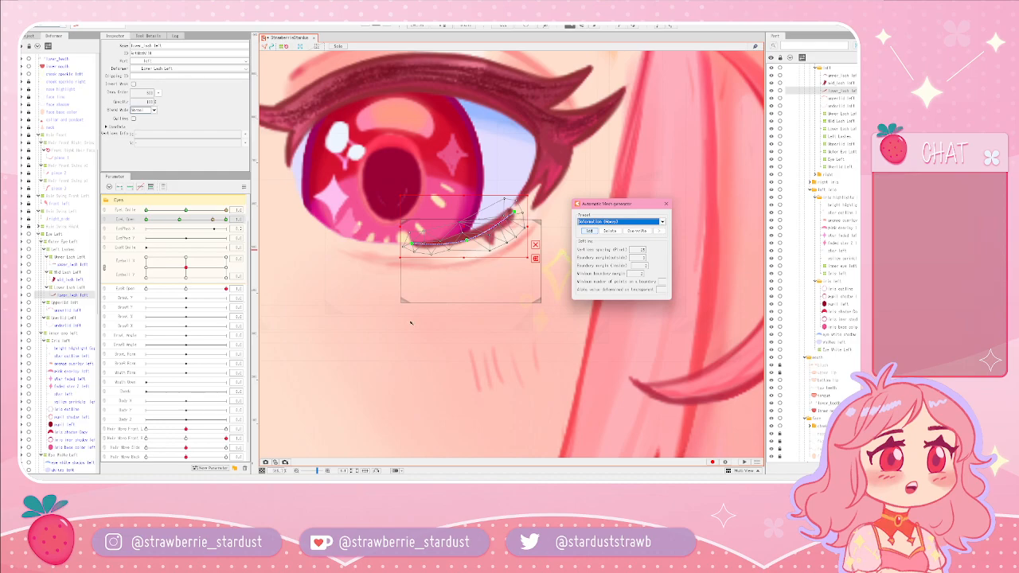
- Pull one vertex on the lower edge of the left lower lash's mesh further down and undo the move of its neighbour
scroll(489, 334, up, 3)
drag(460, 290, 466, 335)
drag(416, 217, 419, 225)
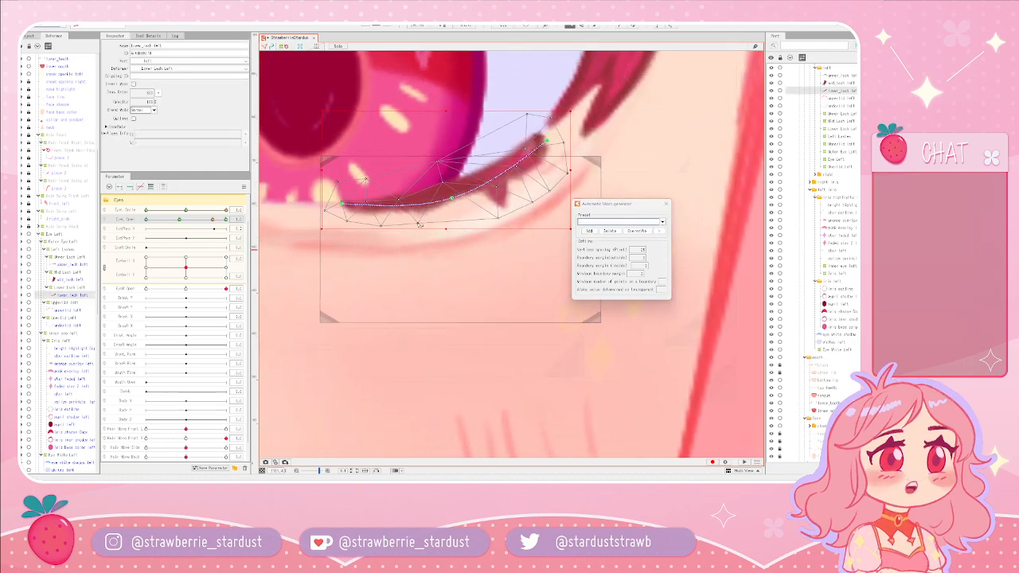
drag(495, 218, 491, 222)
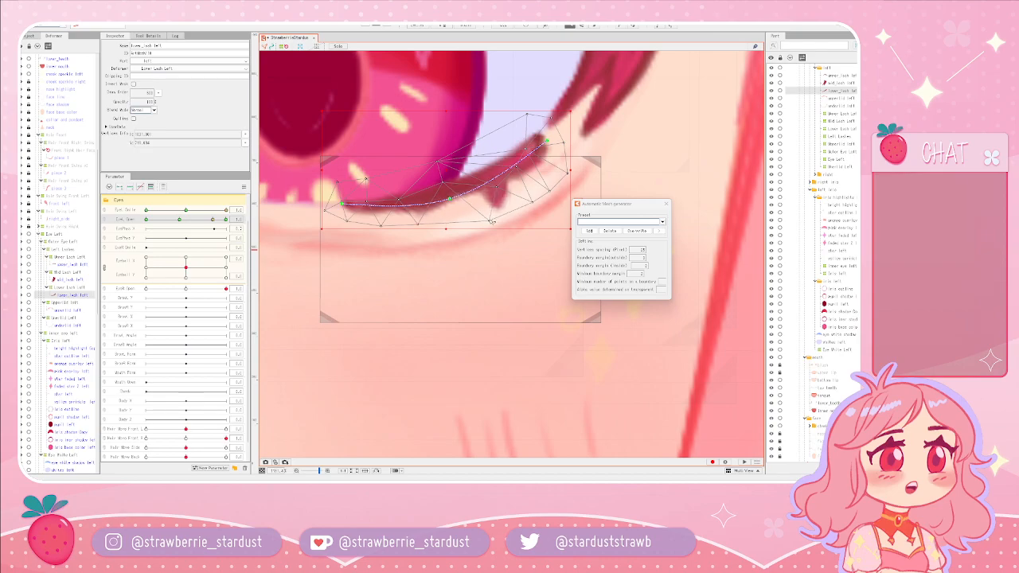
key(ctrl+z)
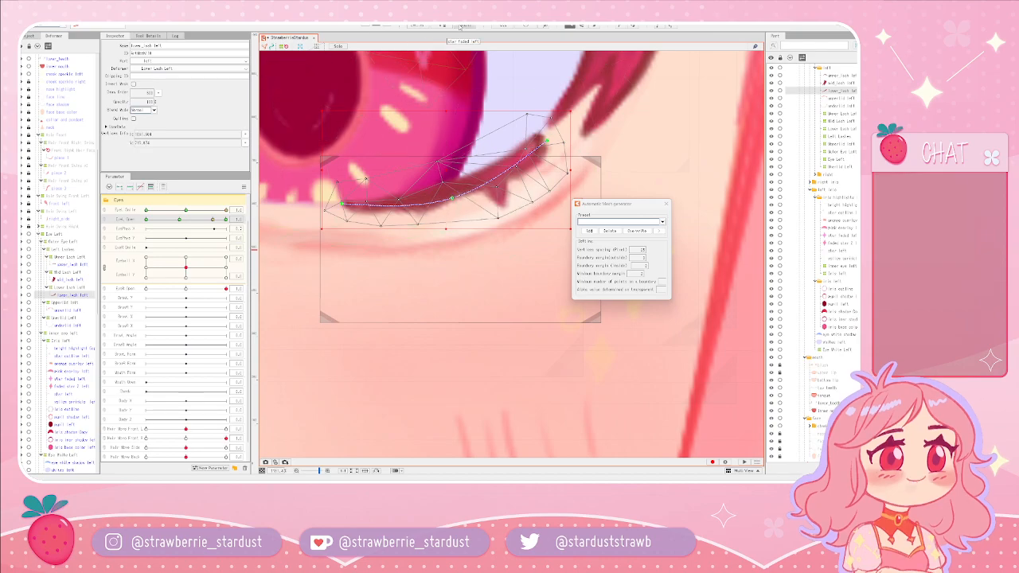
- Rework the points along the upper edge of the left lower lash's mesh in manual mesh editing and apply the result
click(442, 26)
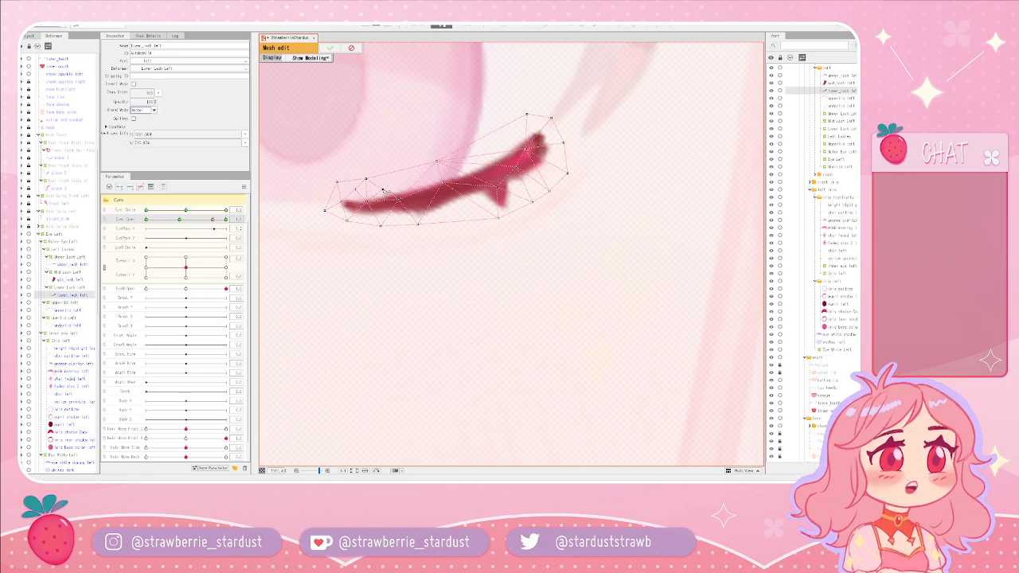
click(415, 183)
key(ctrl+z)
click(373, 214)
click(383, 190)
click(422, 176)
click(330, 48)
- Compare the left lower lash between the half-open and mostly open keys after the mesh edit
scroll(405, 263, down, 3)
scroll(430, 280, up, 3)
scroll(435, 284, down, 3)
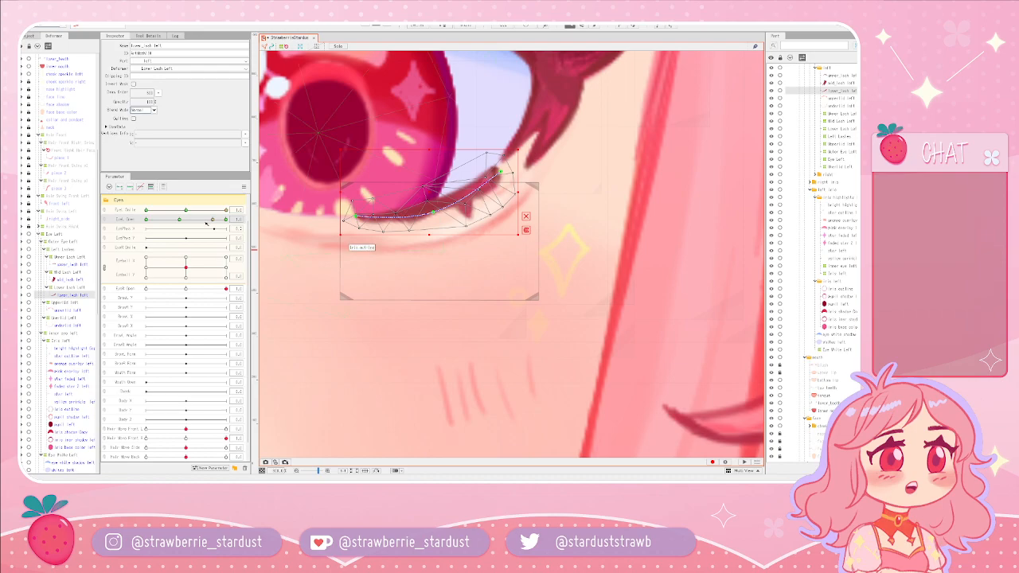
scroll(456, 291, up, 3)
drag(455, 291, 472, 340)
drag(179, 221, 213, 224)
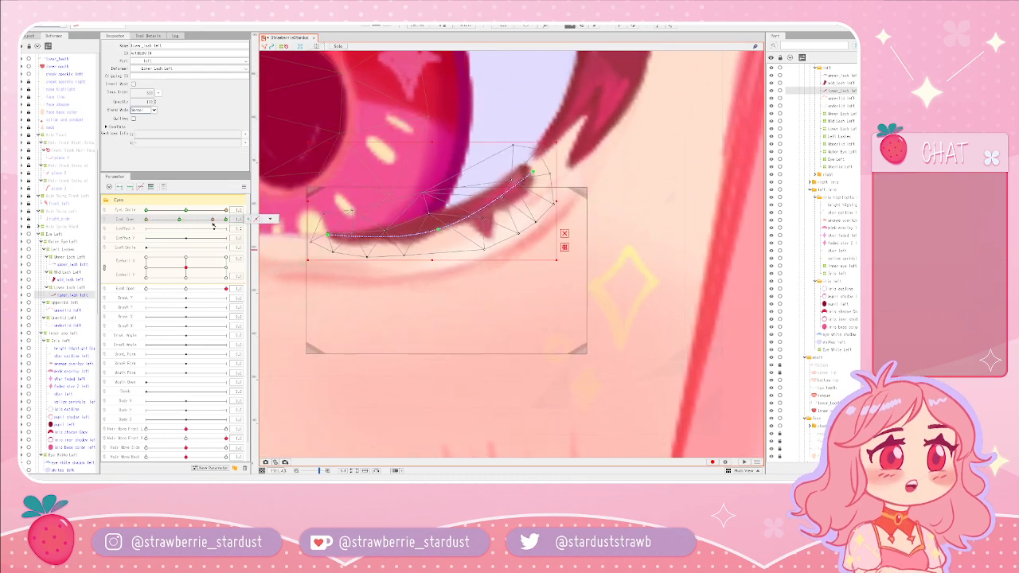
- Examine the left lower lash's curve against the iris and eye white at the mostly open key, close up and from further out
scroll(445, 287, down, 3)
click(458, 293)
scroll(470, 251, up, 4)
click(416, 230)
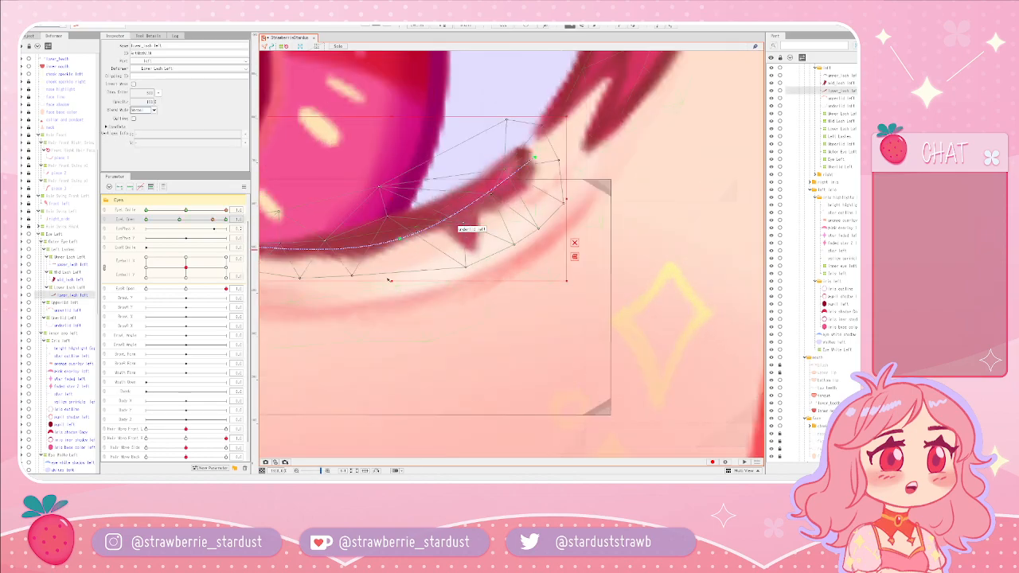
scroll(461, 298, down, 2)
scroll(545, 290, down, 3)
click(570, 351)
click(520, 285)
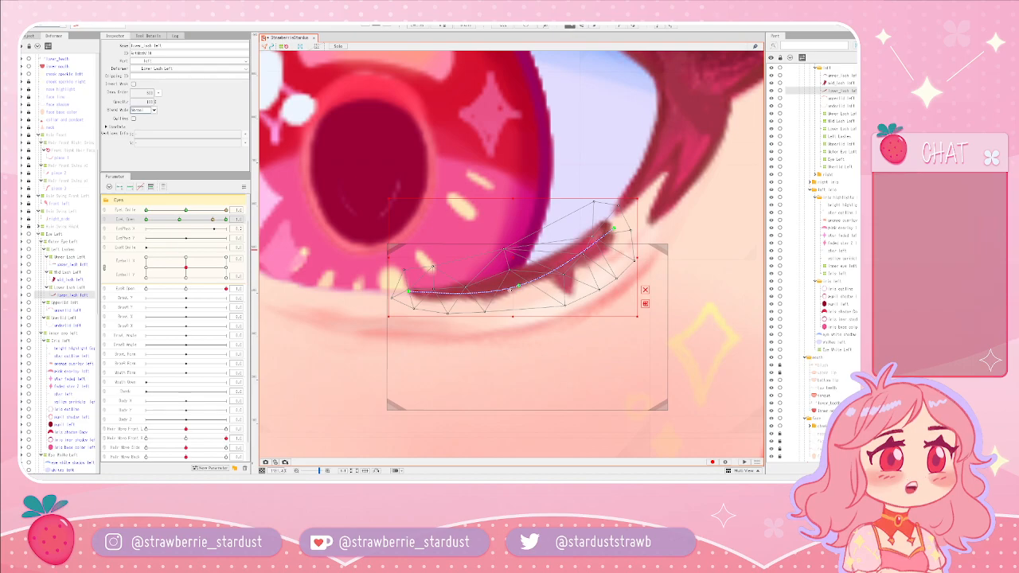
click(525, 320)
click(555, 275)
scroll(501, 413, down, 3)
click(343, 366)
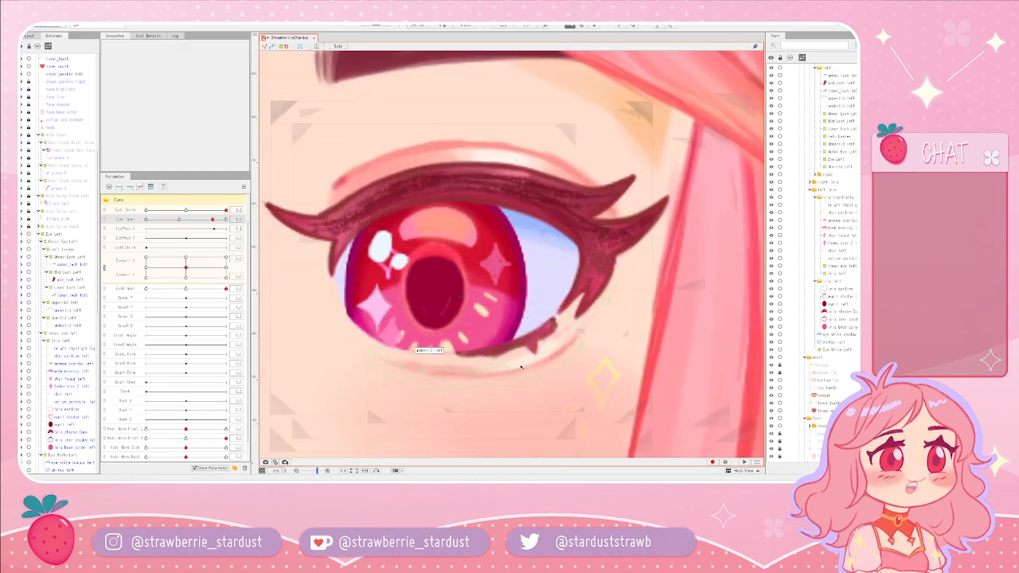
- Lower the inner end of the left lower lash slightly at the fully open key with the smile at its highest
drag(146, 223, 229, 220)
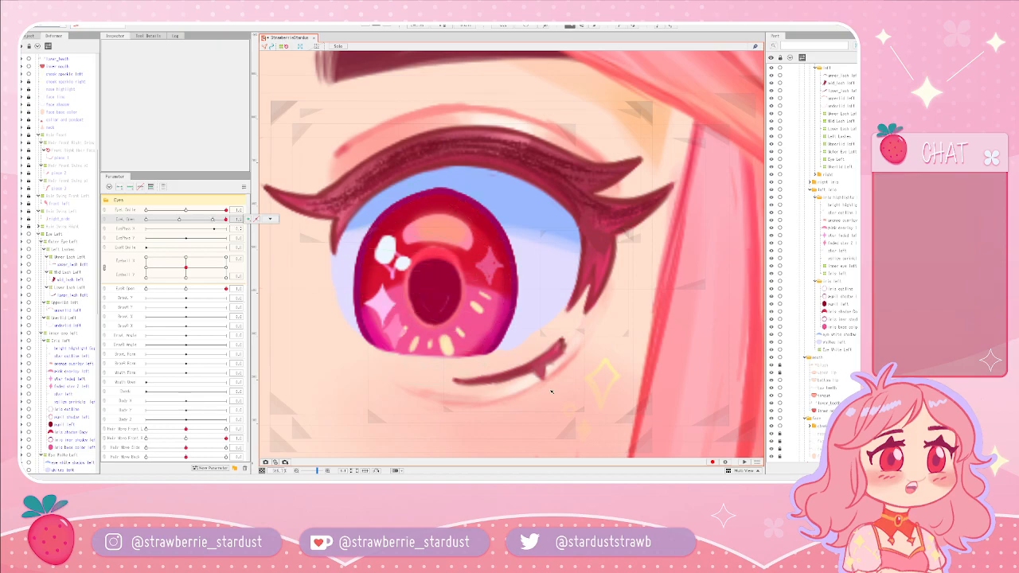
scroll(546, 348, up, 2)
click(430, 376)
drag(412, 375, 410, 380)
- Examine the fully closed left eye's lashes and lids at the highest smile, close up and from further out
drag(183, 221, 145, 221)
scroll(343, 260, down, 2)
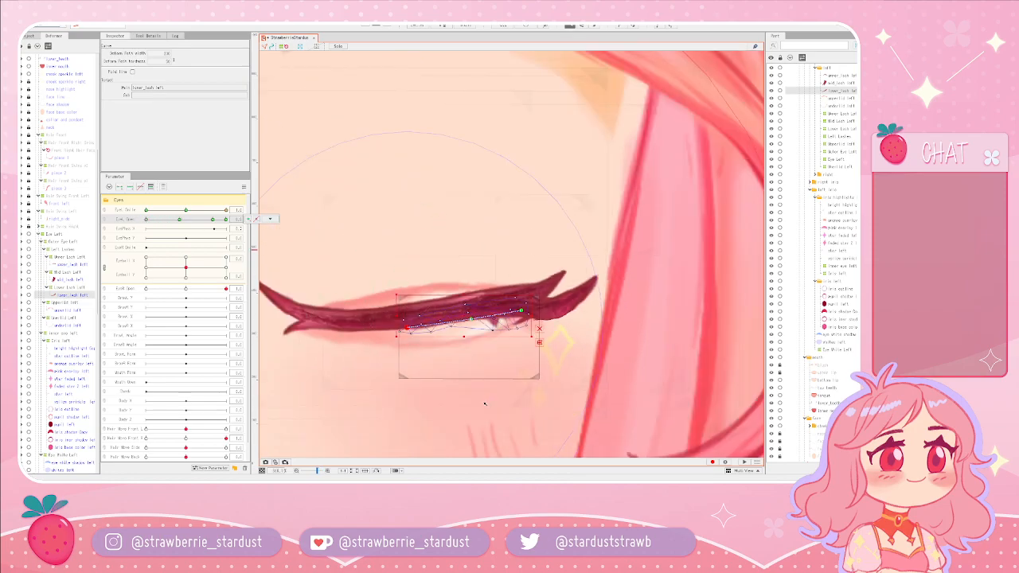
click(383, 390)
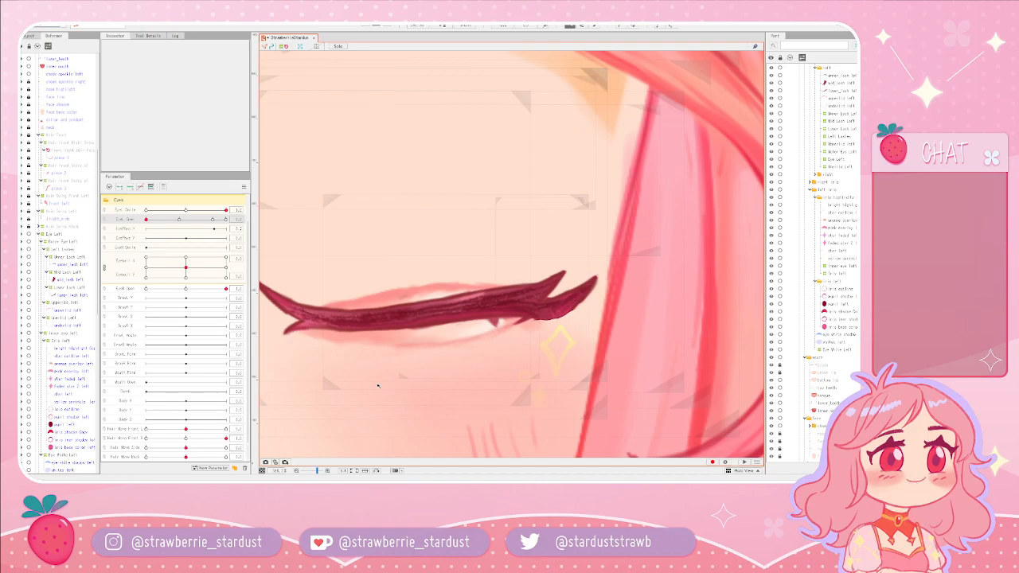
scroll(422, 304, down, 3)
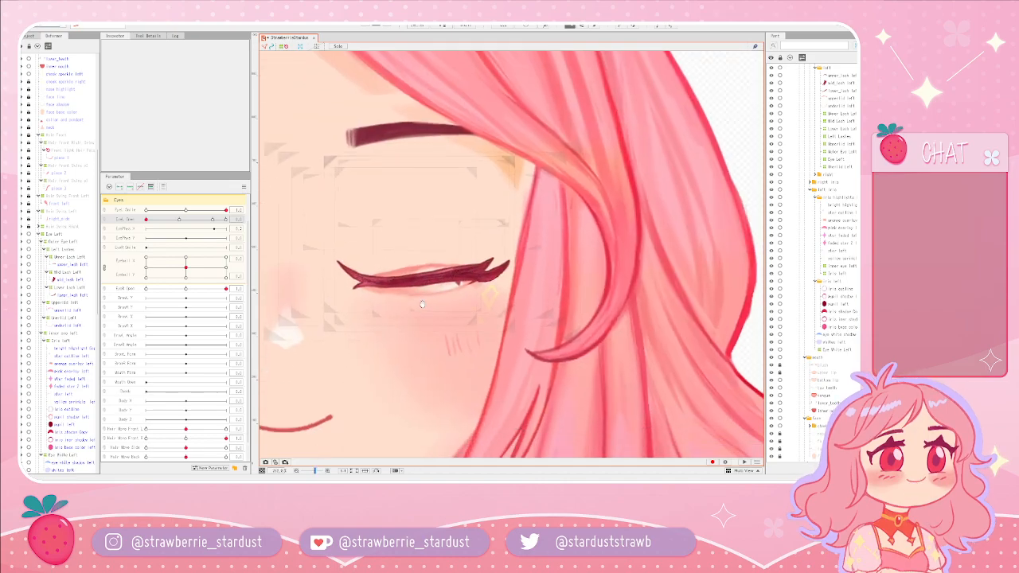
scroll(422, 304, up, 3)
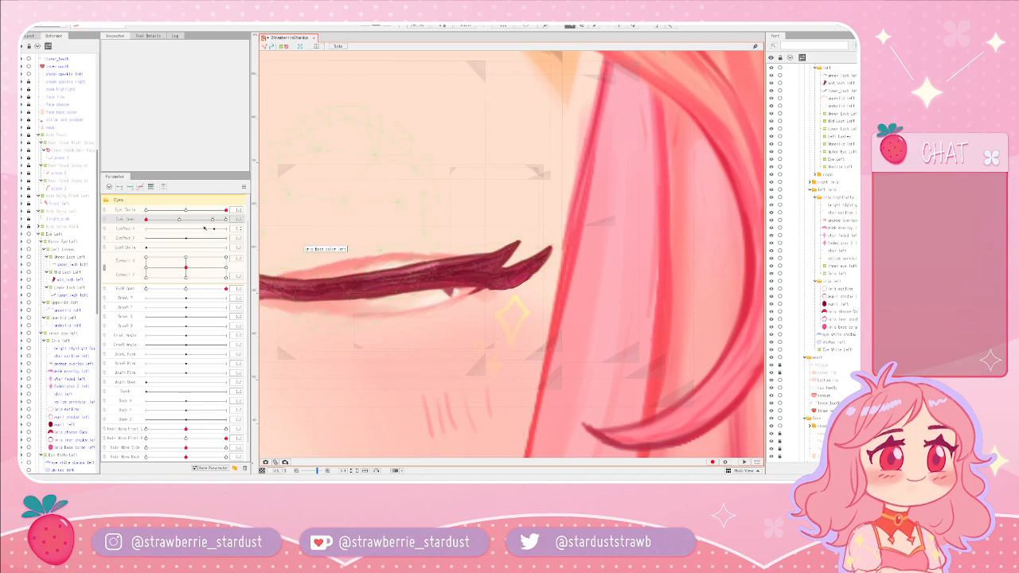
drag(442, 335, 505, 325)
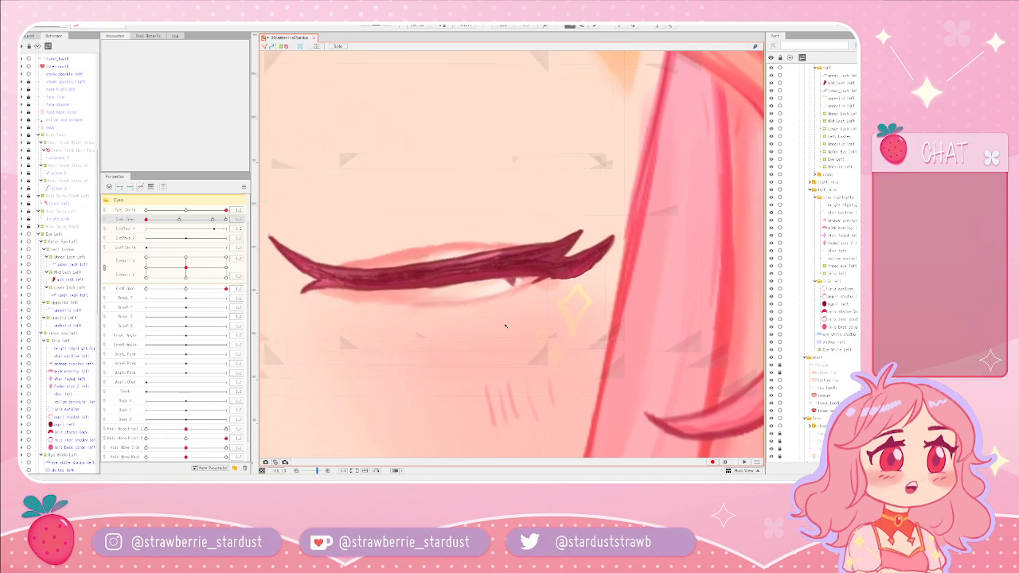
- Set the left eye's smile to its lowest key and check how the closed lashes and upper lid line up
mouse_move(158, 211)
mouse_down()
mouse_move(180, 213)
mouse_move(130, 212)
mouse_move(272, 217)
mouse_move(139, 219)
mouse_up()
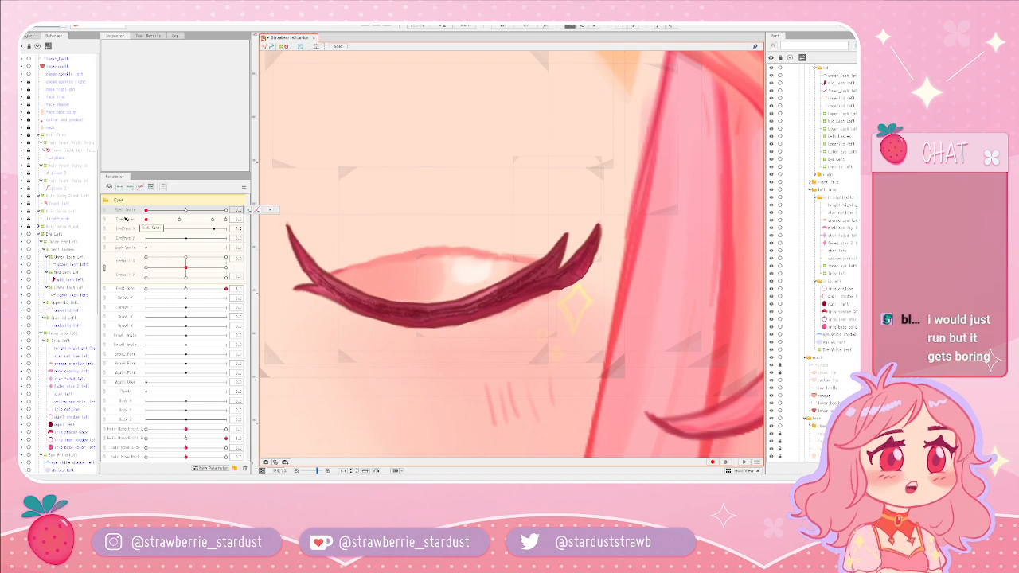
scroll(412, 194, down, 2)
scroll(412, 194, down, 4)
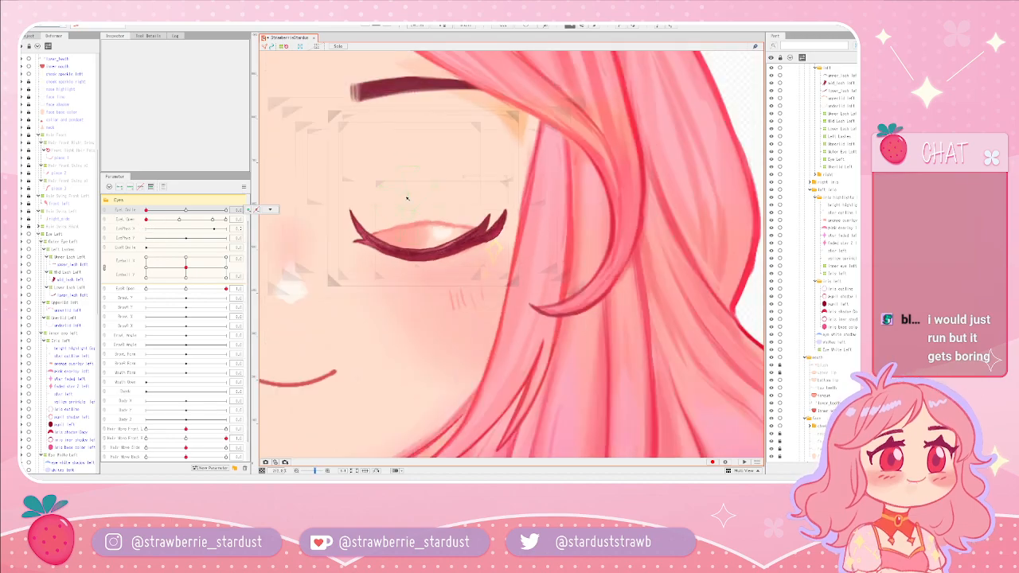
scroll(457, 217, up, 3)
scroll(456, 217, up, 2)
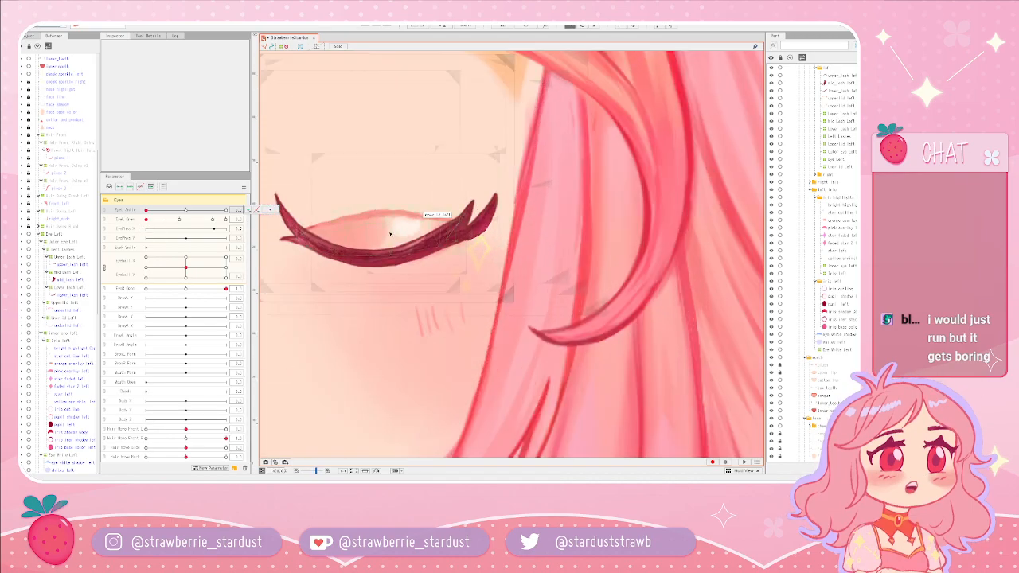
- Nudge the inner control point of the left upper lid's deform path at the closed key with the lowest smile
click(434, 229)
scroll(348, 235, up, 3)
drag(344, 236, 395, 248)
scroll(448, 231, down, 3)
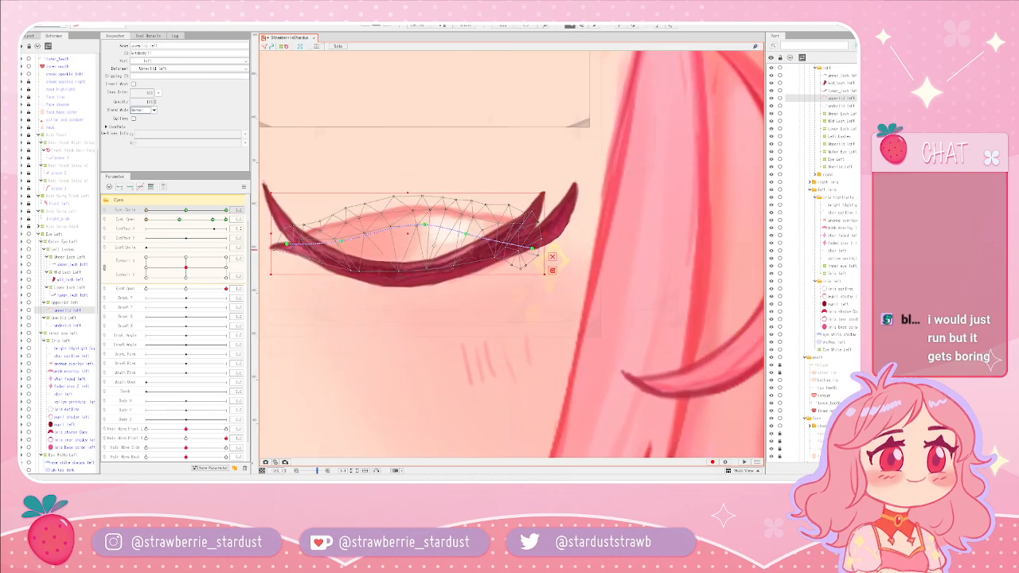
scroll(350, 196, down, 3)
scroll(350, 196, up, 3)
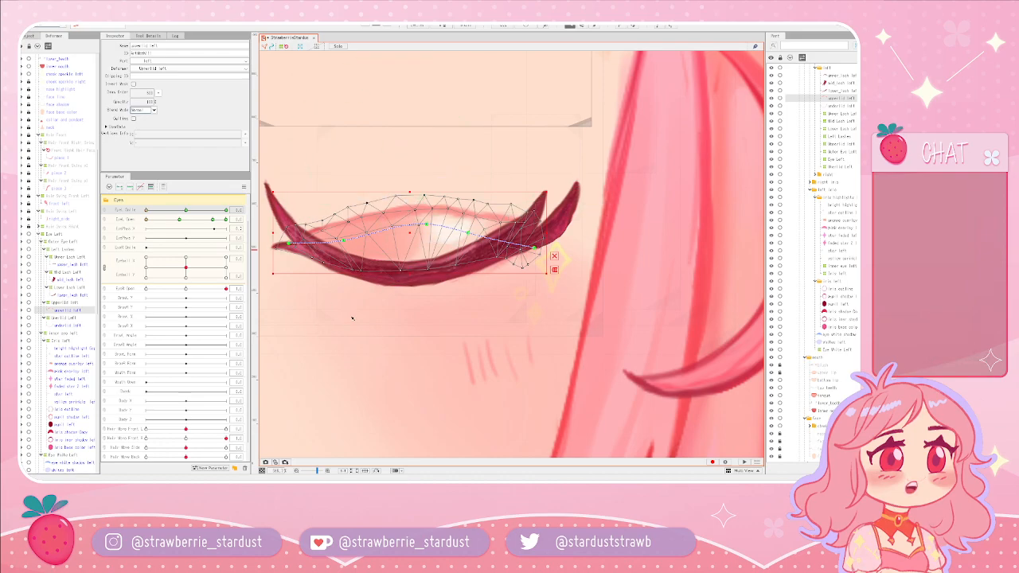
scroll(356, 332, up, 3)
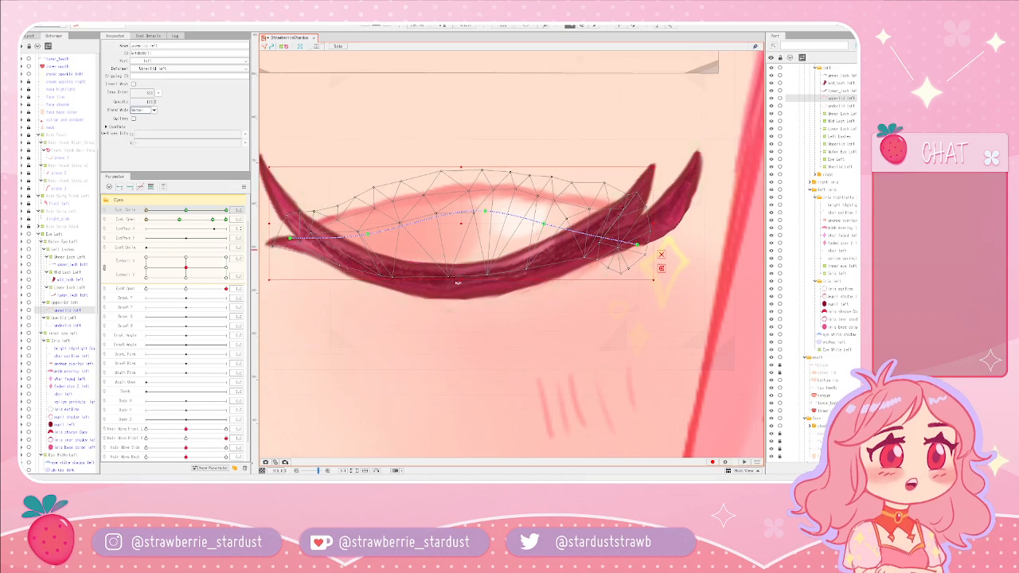
scroll(465, 290, down, 2)
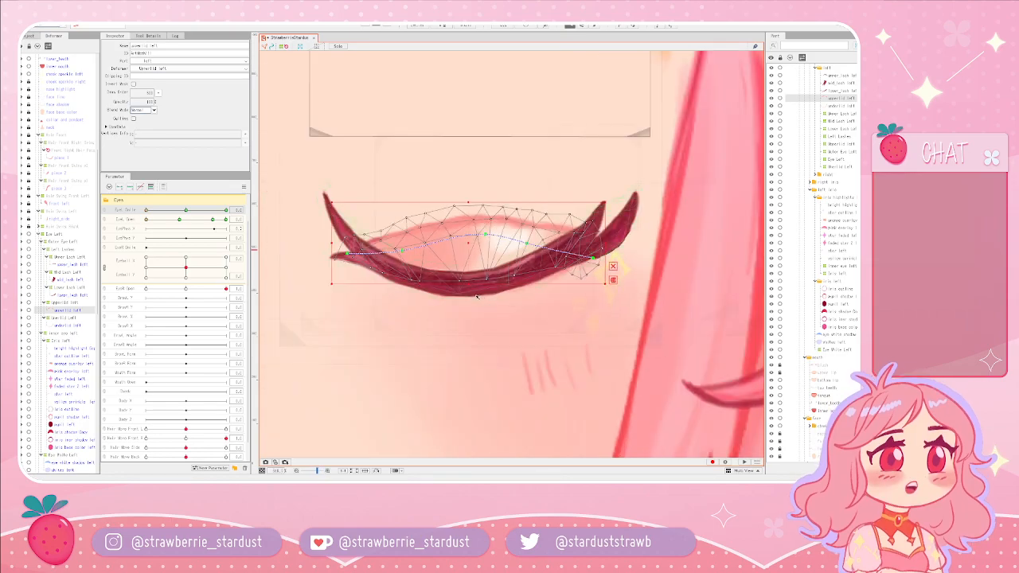
scroll(485, 295, up, 2)
drag(420, 295, 421, 296)
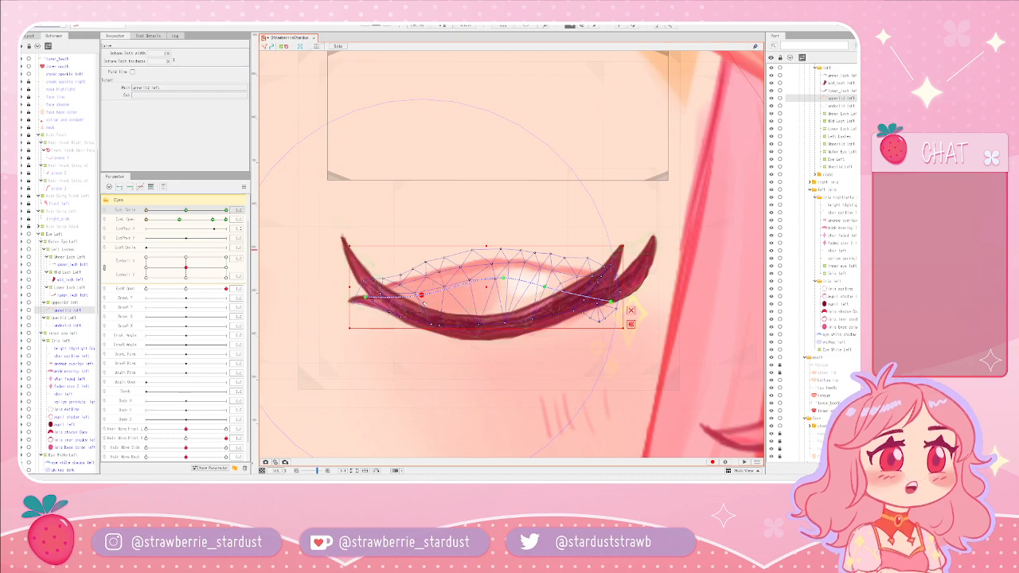
- Adjust the middle control point of the left upper lid's deform path and deselect the lid
scroll(482, 291, down, 2)
scroll(499, 299, up, 2)
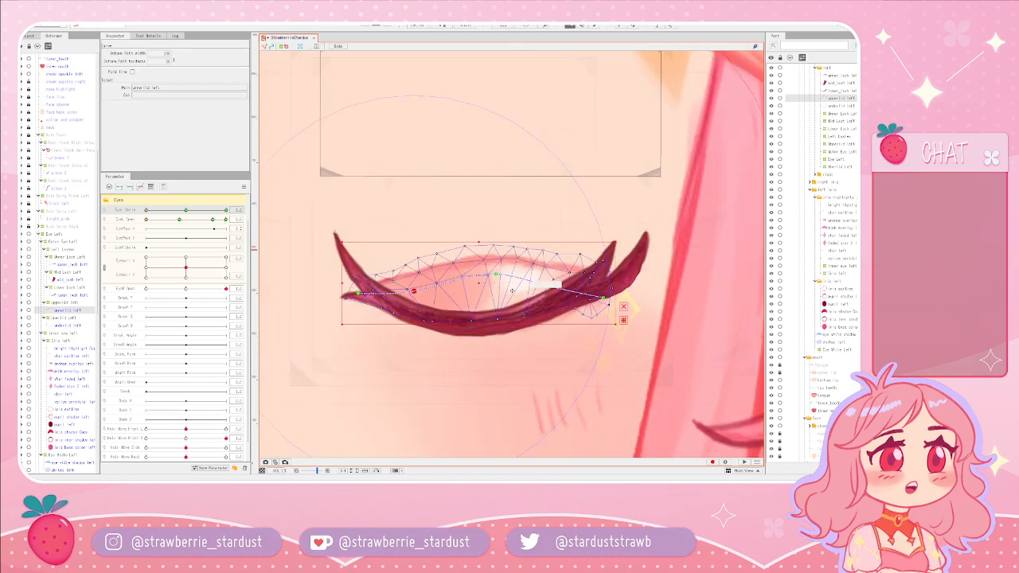
scroll(485, 283, down, 2)
scroll(489, 277, up, 2)
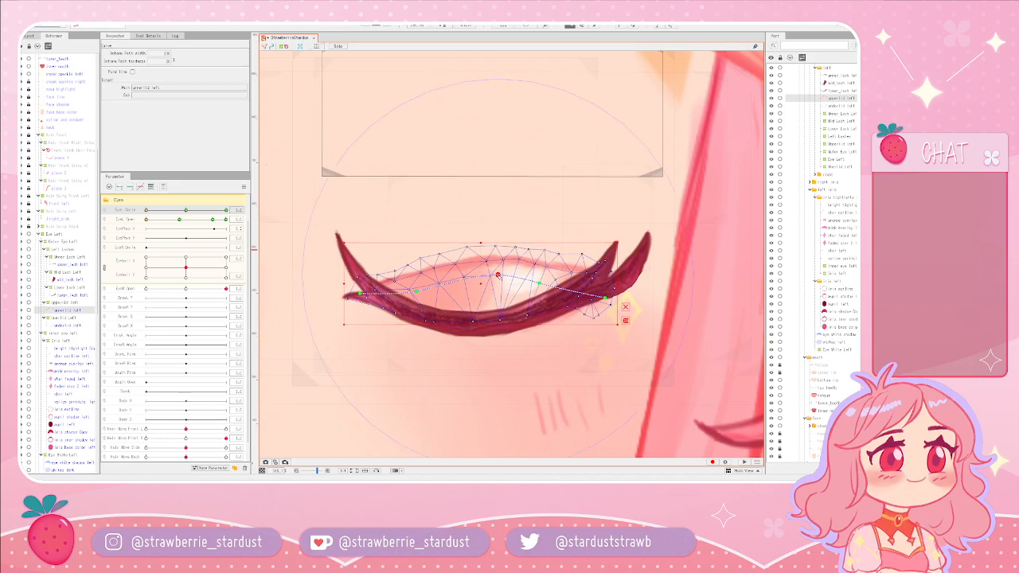
click(529, 318)
click(441, 321)
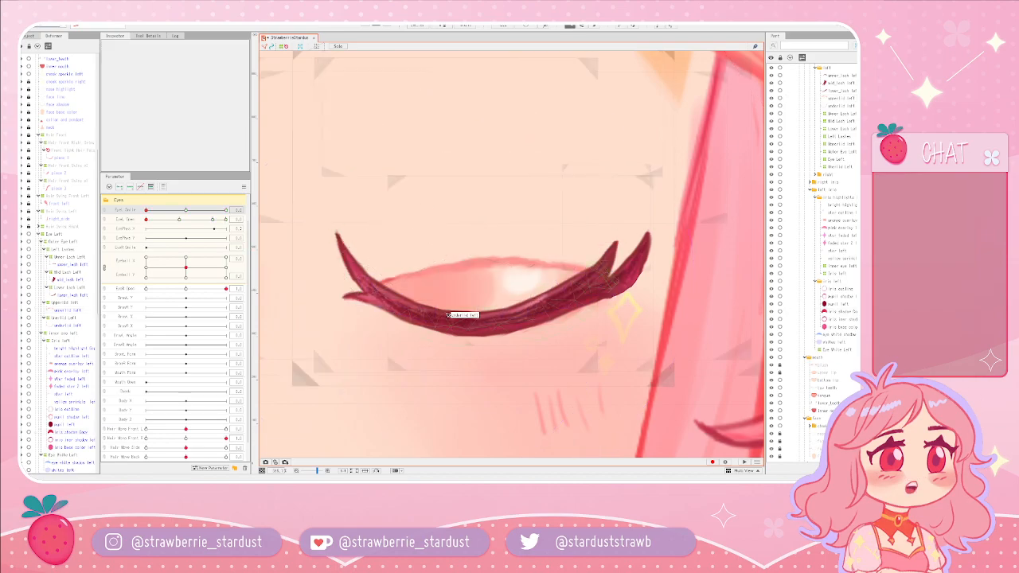
- Reselect the left upper lid and move its inner path point slightly outward and up to smooth the closed curve
scroll(428, 234, down, 2)
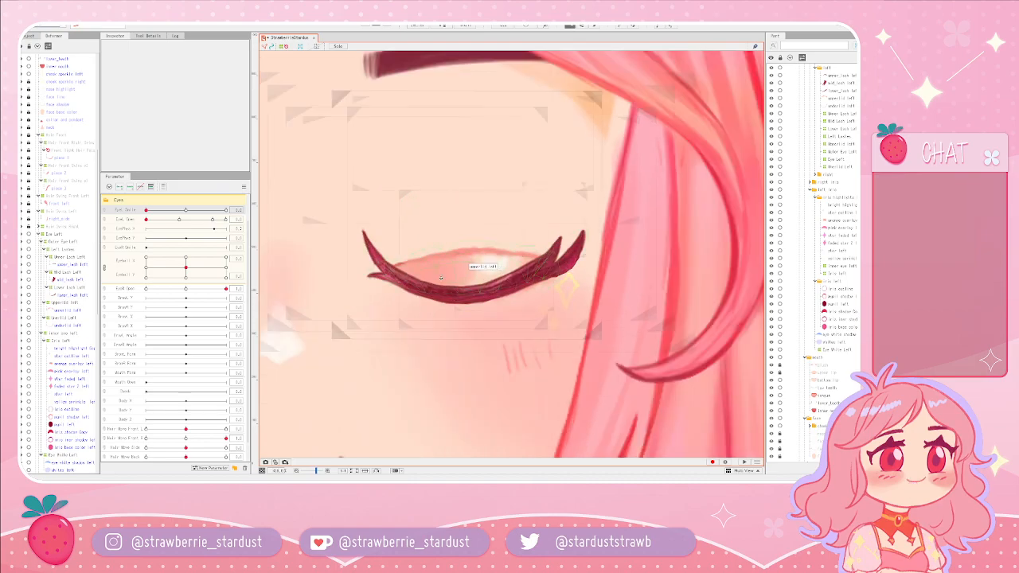
click(480, 271)
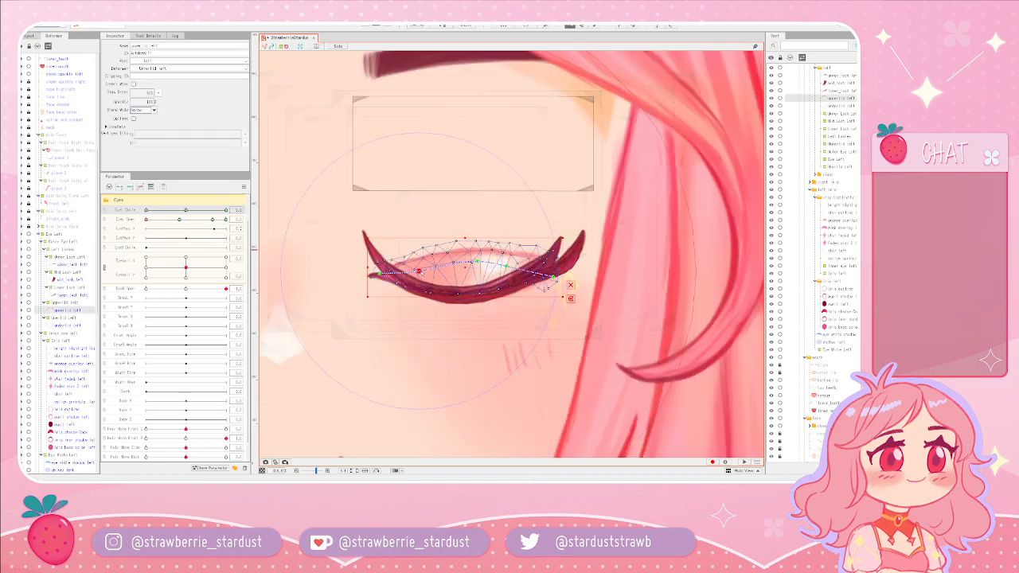
click(456, 311)
click(435, 284)
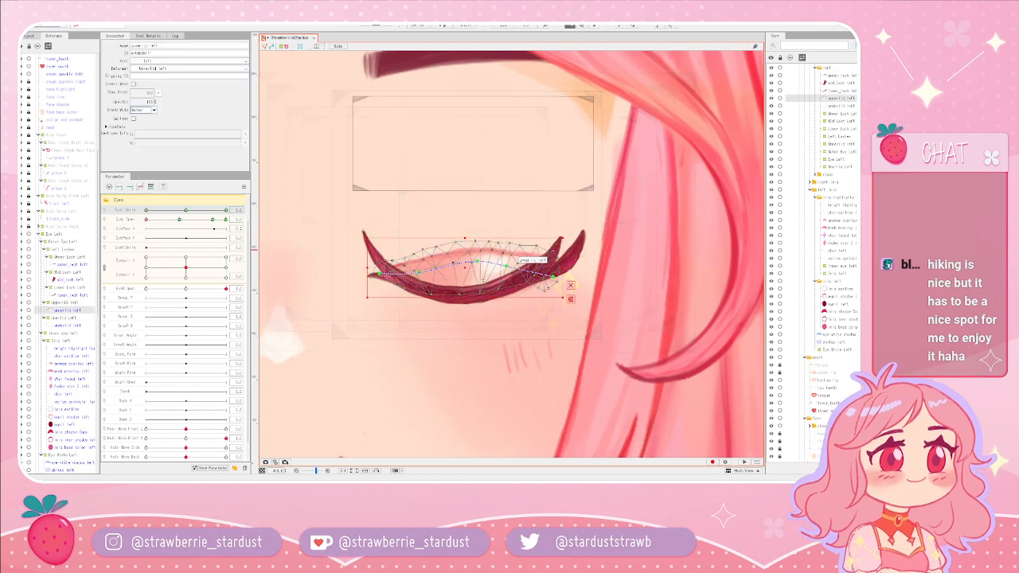
scroll(414, 269, up, 3)
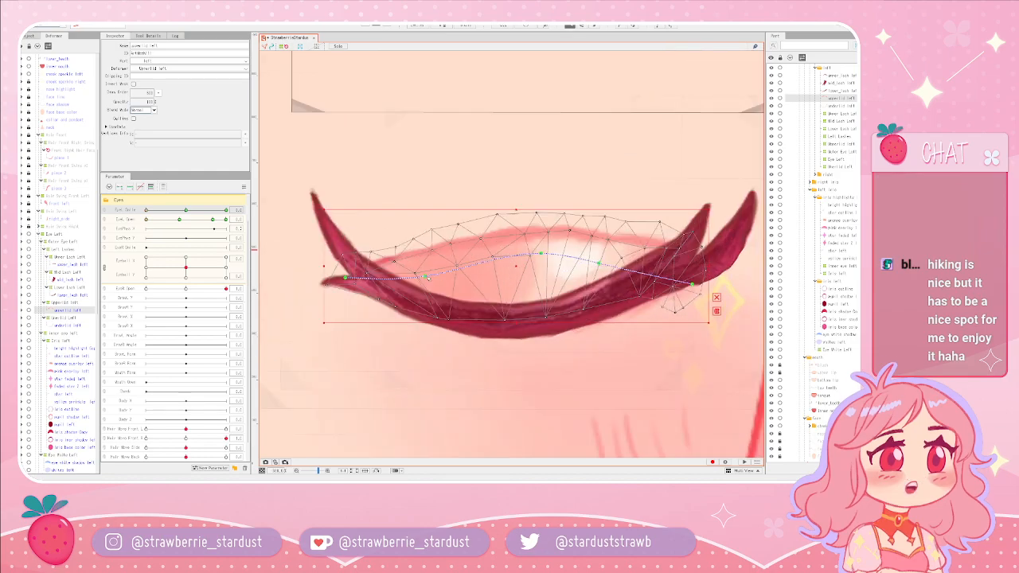
scroll(517, 266, down, 2)
scroll(517, 267, up, 1)
drag(453, 270, 461, 271)
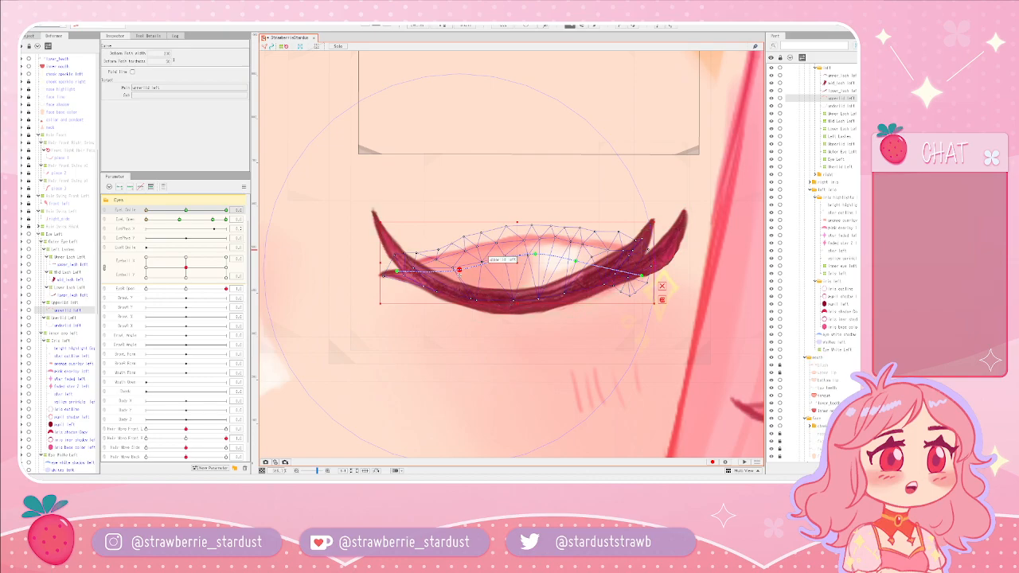
drag(459, 270, 459, 269)
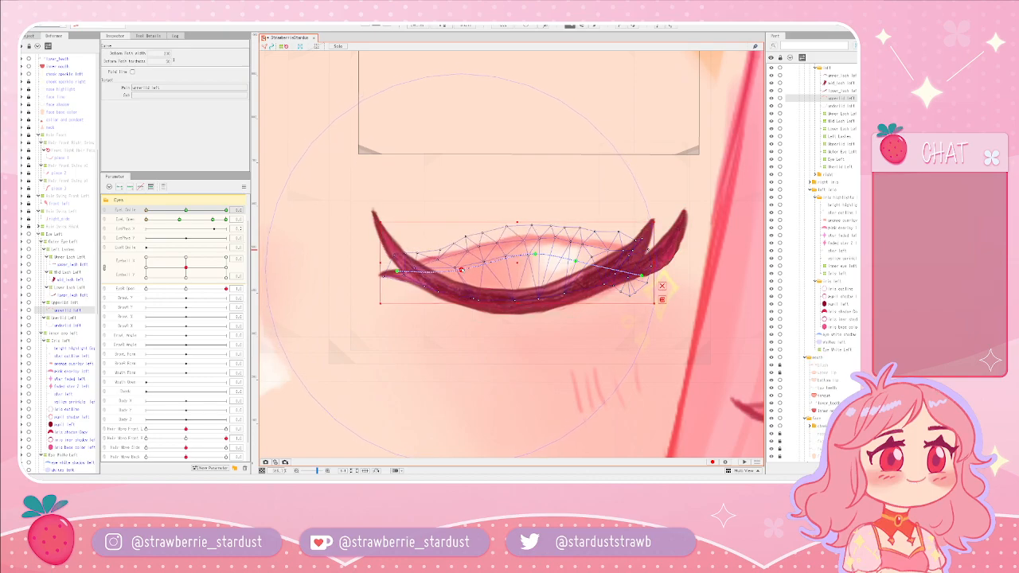
click(564, 262)
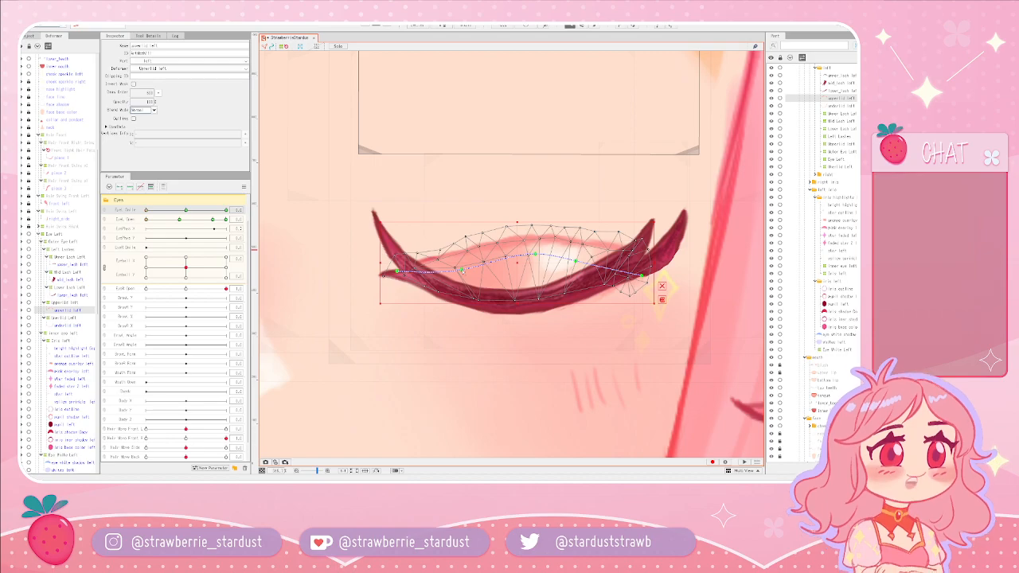
drag(462, 270, 460, 267)
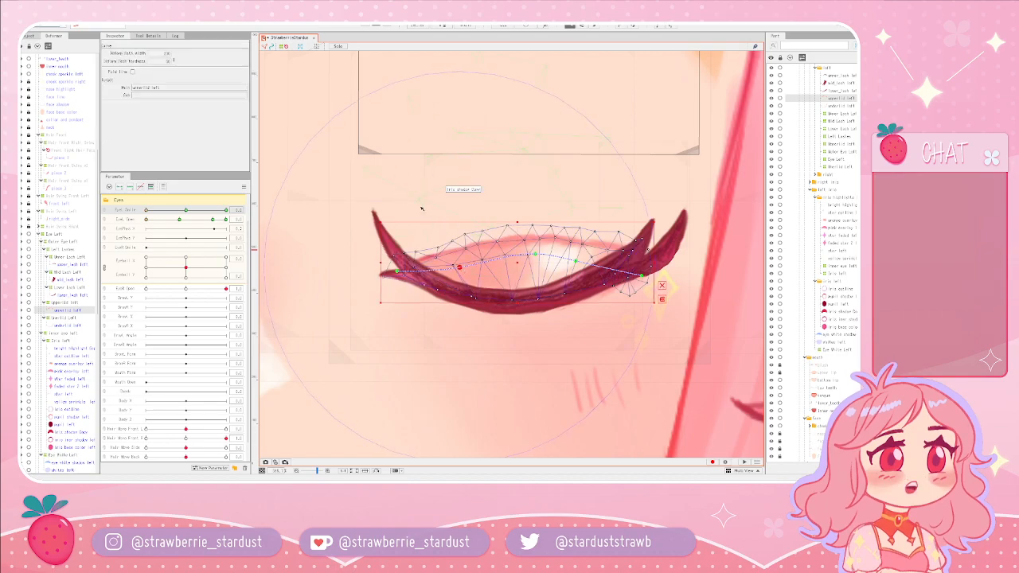
- Try a lower middle point on the left upper lid's path and fine-tune the inner point's height
click(342, 201)
click(308, 207)
click(440, 243)
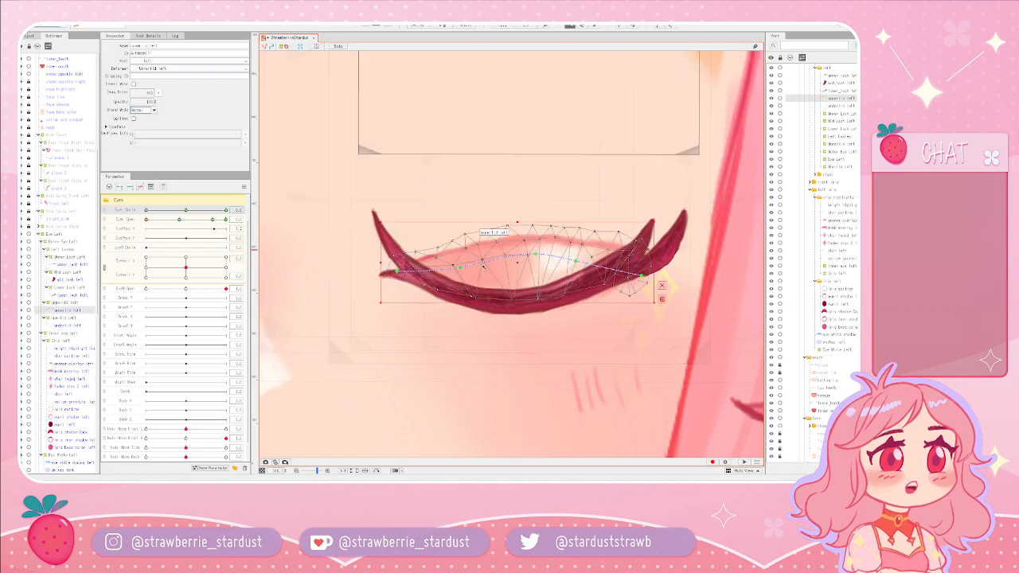
click(459, 268)
click(459, 267)
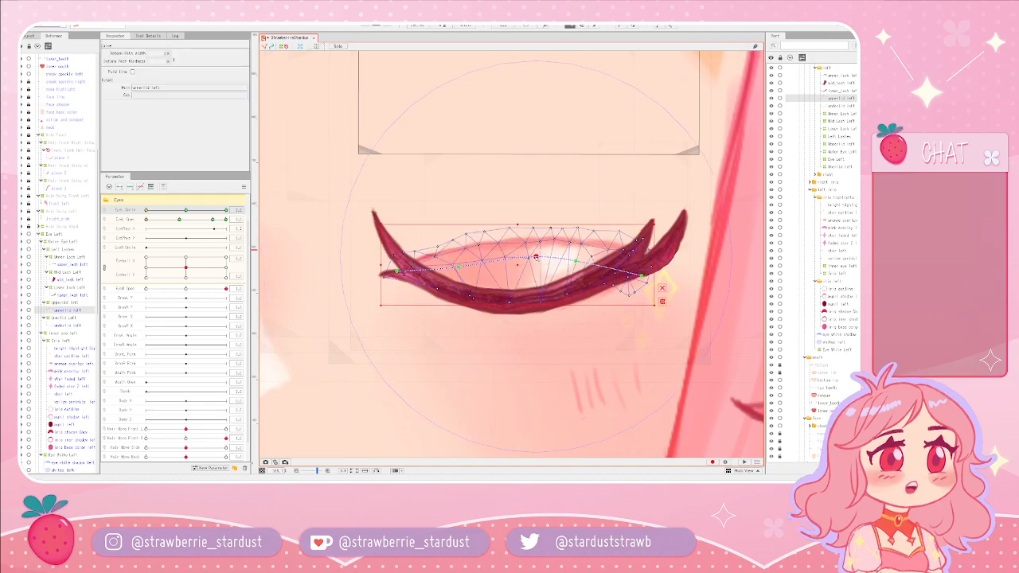
click(499, 338)
click(498, 340)
click(524, 281)
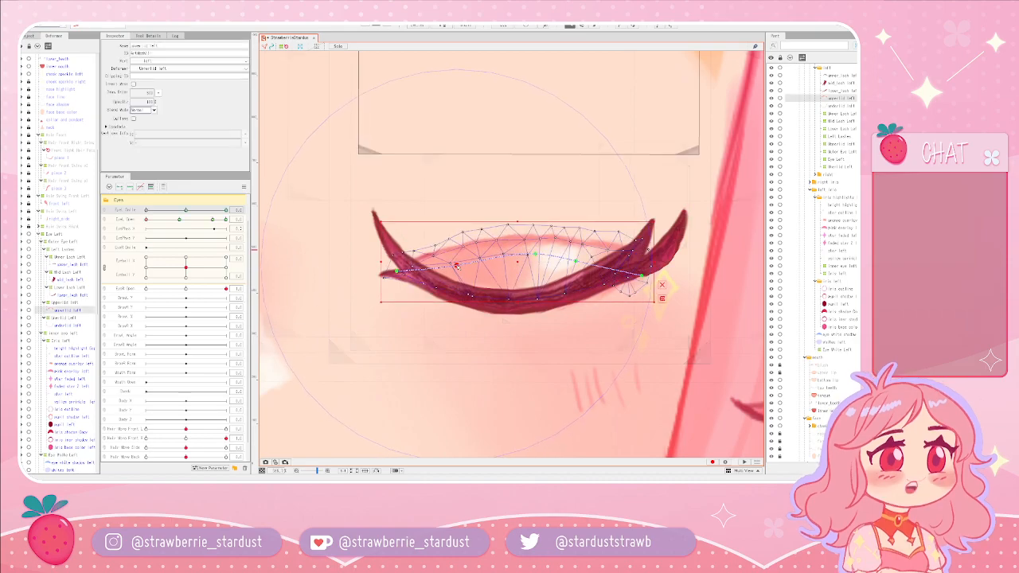
click(459, 268)
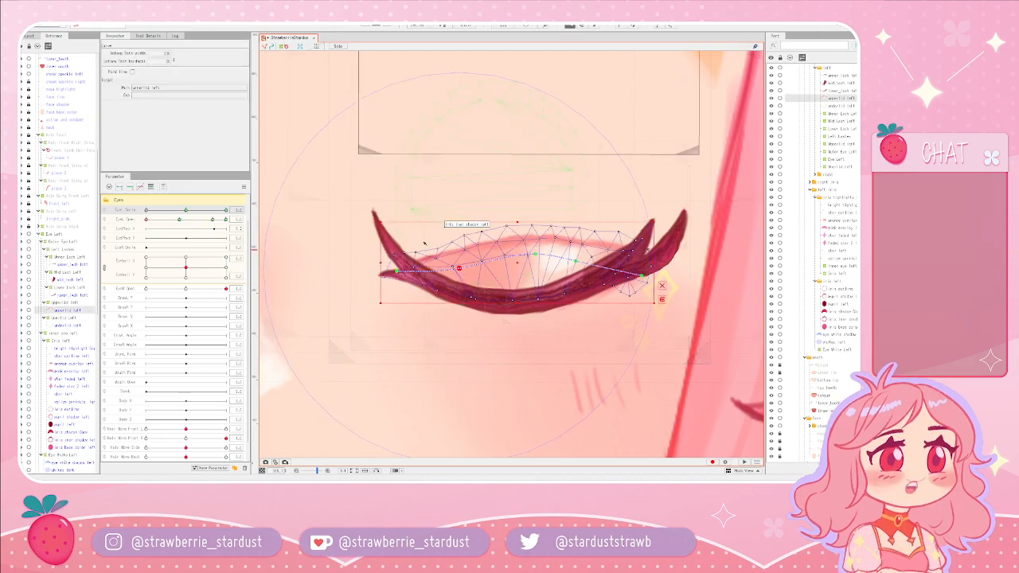
- Set the left eye's smile to its middle key and adjust the closed upper lid's inner, middle and outer path points
drag(147, 210, 186, 211)
drag(516, 251, 520, 249)
drag(436, 257, 442, 256)
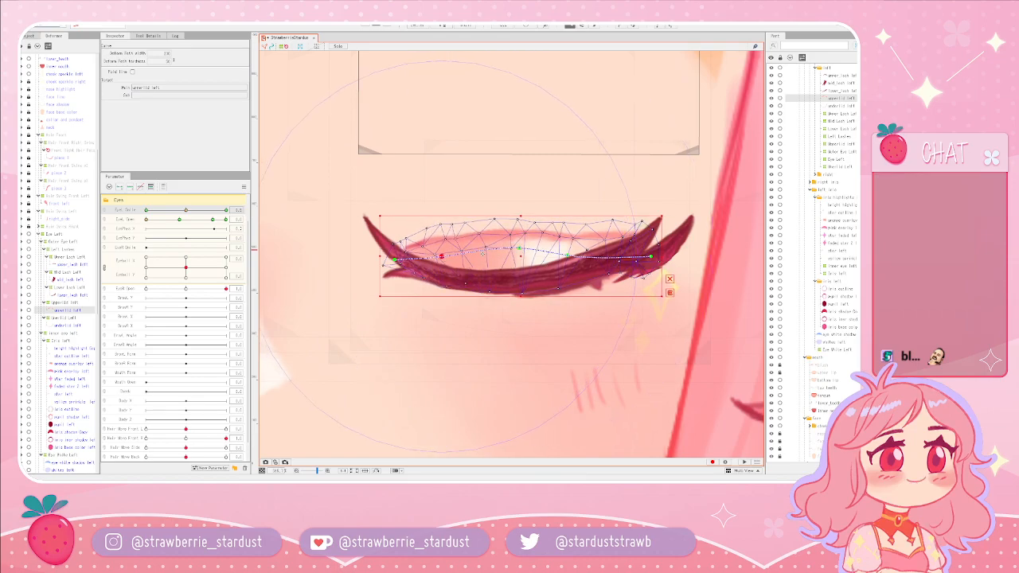
drag(520, 249, 566, 254)
click(569, 257)
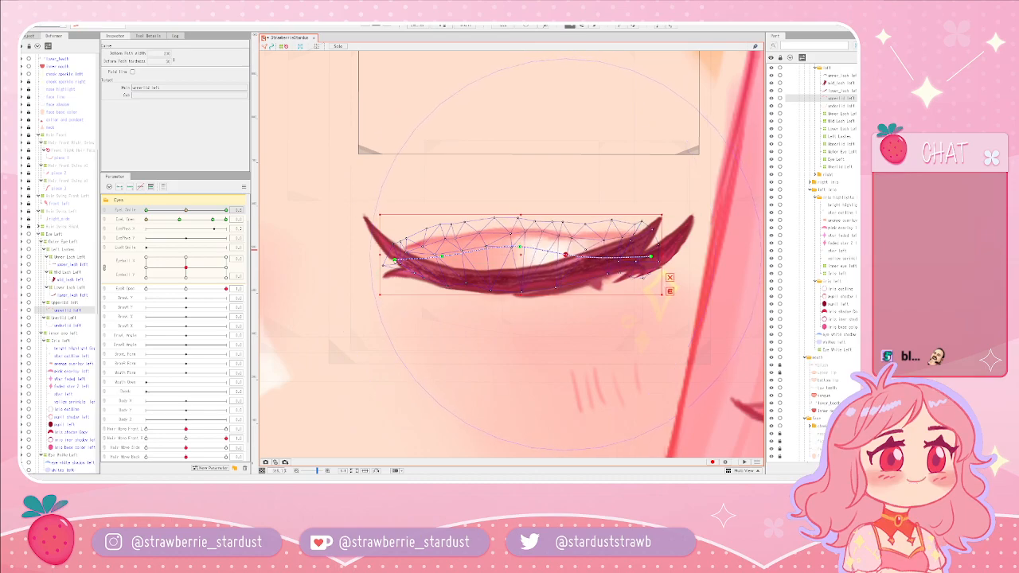
- Examine the left eye at the mostly open key and at the fully open key with the smile at its middle key
drag(148, 219, 214, 223)
scroll(434, 230, down, 3)
click(470, 190)
scroll(474, 206, up, 3)
scroll(451, 231, down, 3)
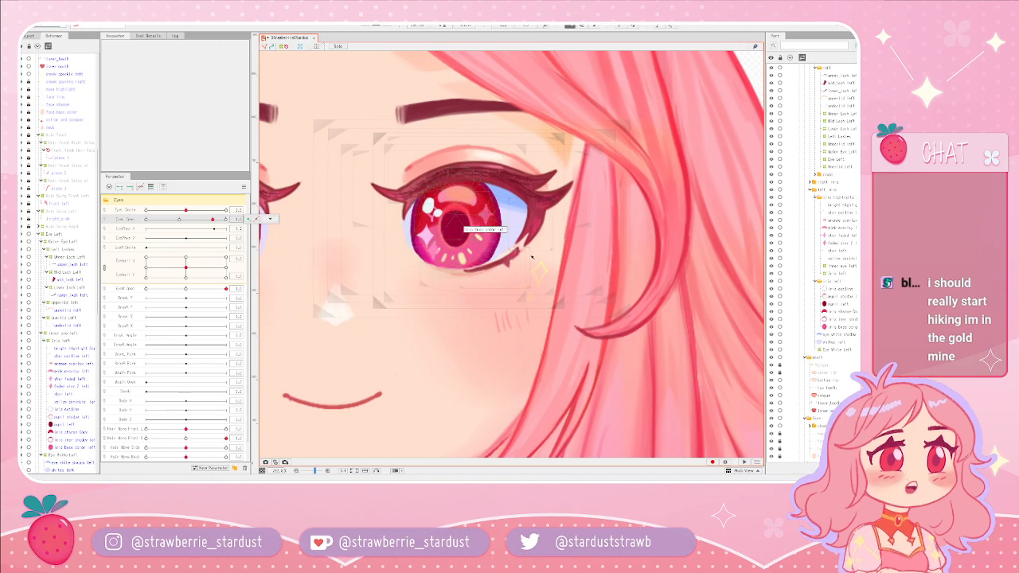
scroll(451, 269, up, 2)
scroll(452, 248, down, 1)
scroll(470, 251, up, 2)
scroll(470, 253, down, 2)
drag(213, 220, 240, 220)
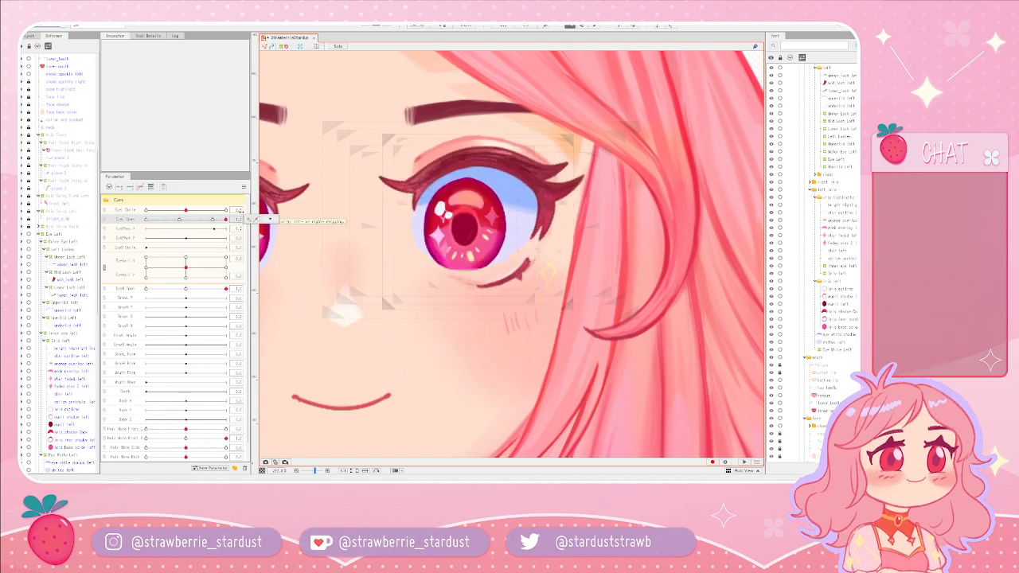
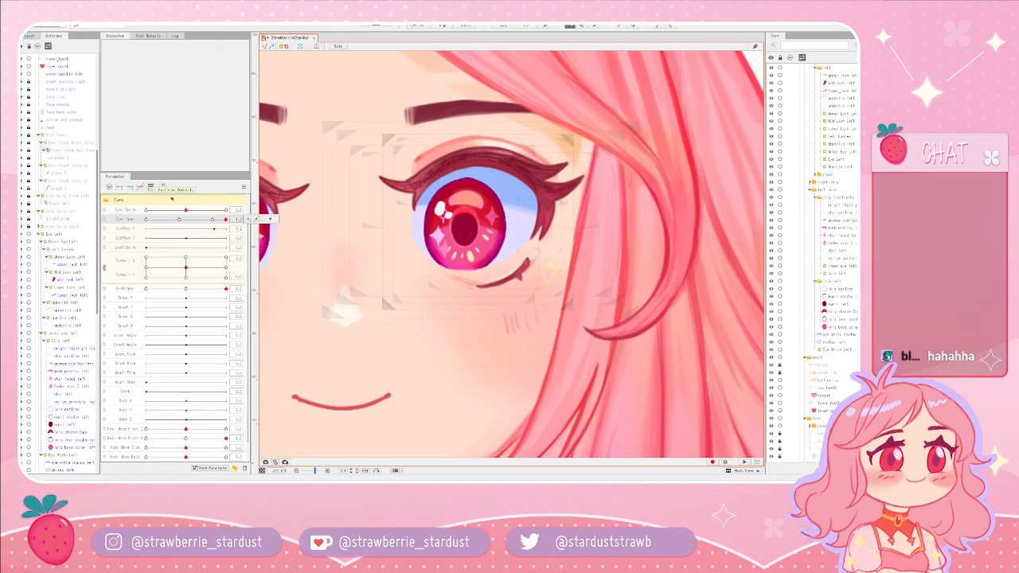
- Return the left eye to the mostly open key and examine its upper and lower lashes close up
drag(168, 226, 213, 222)
right_click(371, 264)
scroll(448, 199, up, 3)
right_click(352, 184)
click(385, 201)
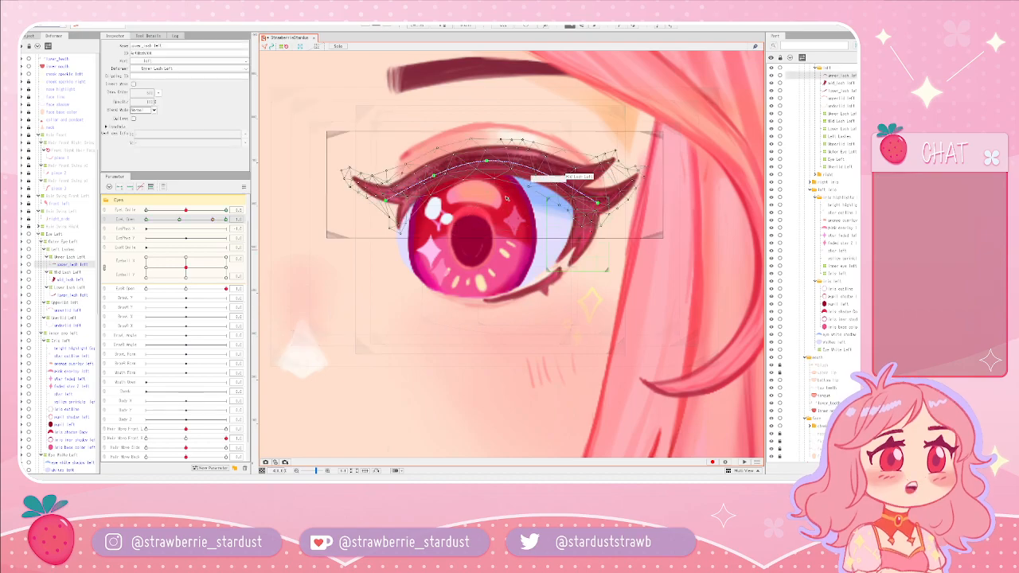
scroll(510, 198, up, 4)
scroll(359, 234, down, 3)
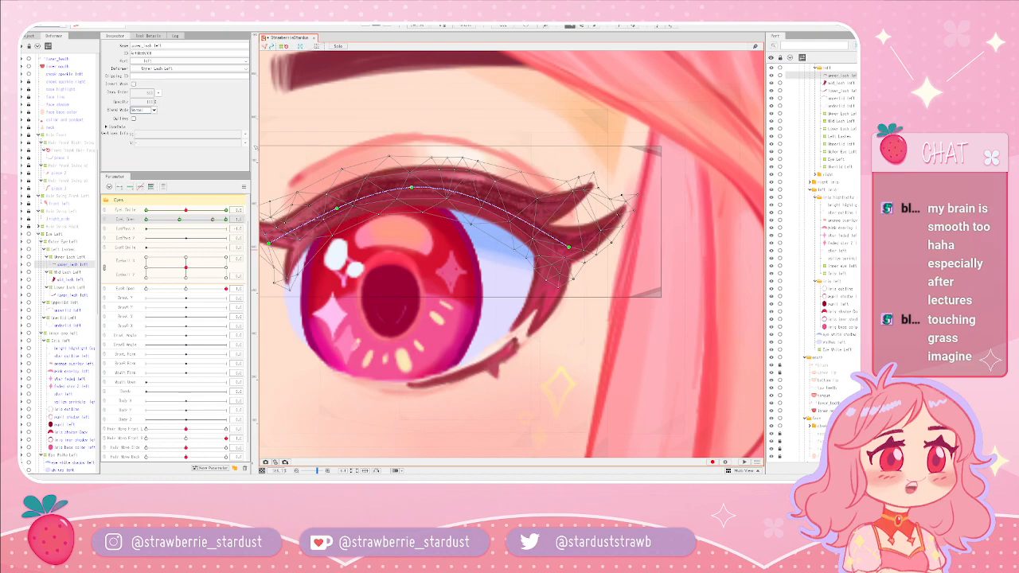
drag(398, 200, 436, 216)
scroll(504, 203, up, 3)
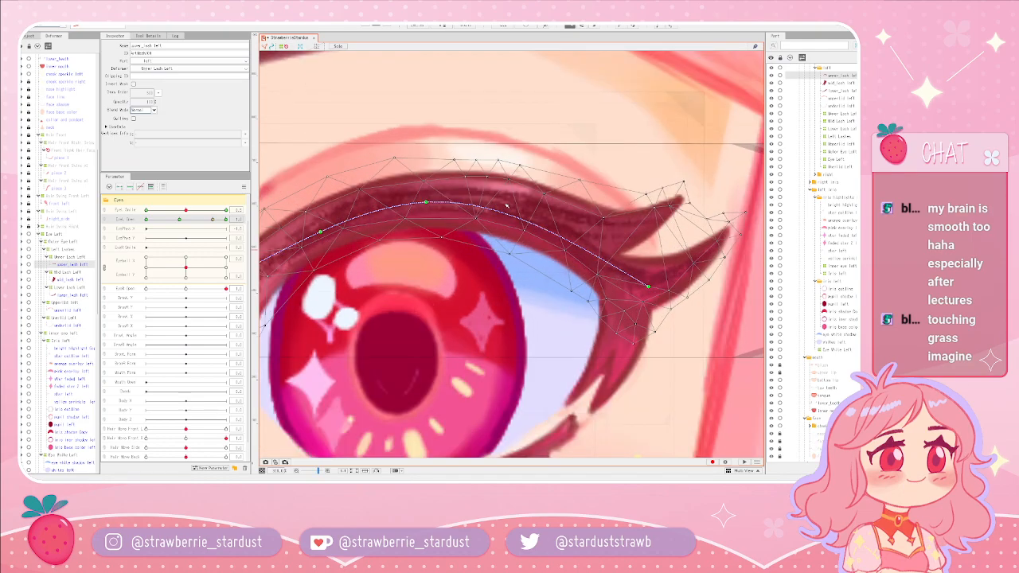
drag(619, 362, 539, 277)
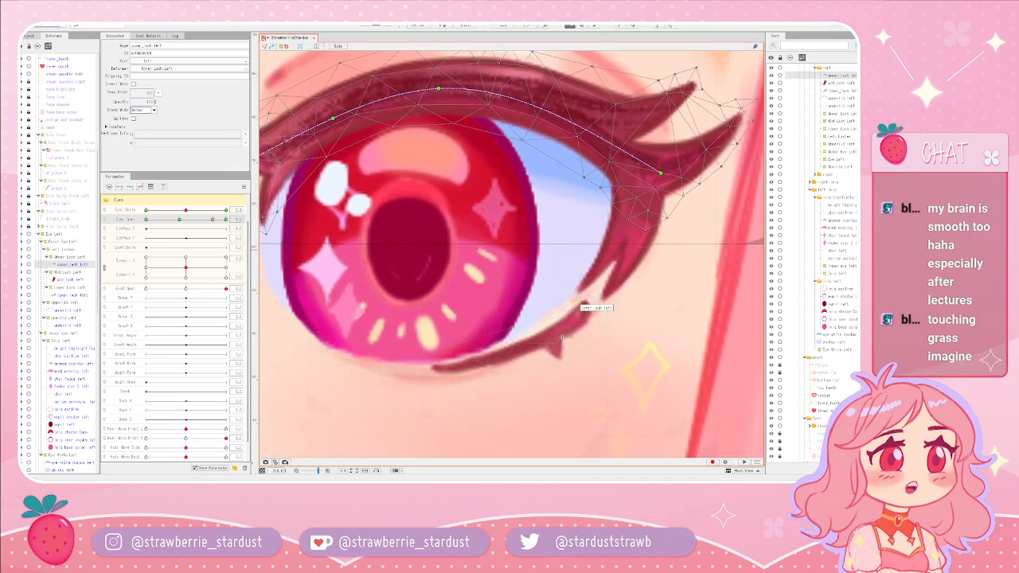
- Reshape the left lower lash at the mostly open key by lowering its inner end and raising its middle and outer points
click(579, 317)
drag(432, 368, 431, 372)
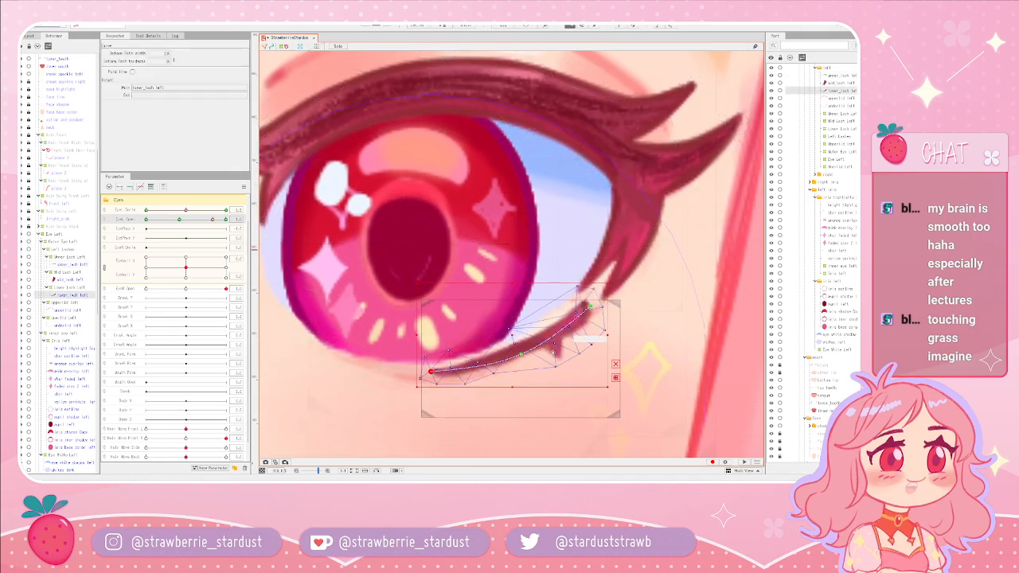
drag(590, 306, 593, 301)
drag(521, 355, 523, 351)
scroll(511, 298, down, 2)
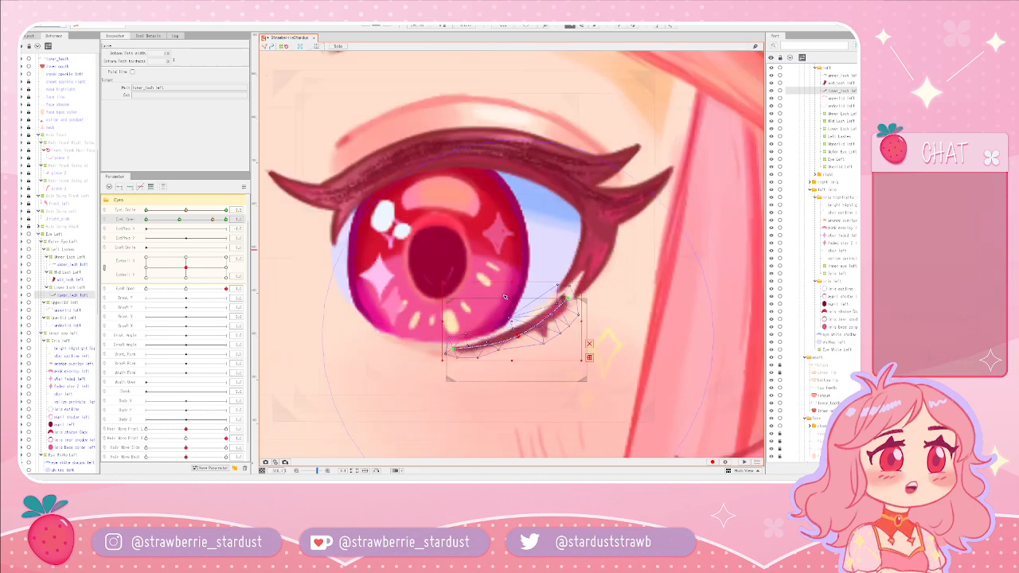
- Compare the left lower lash with the eye white and nudge the lash's outer end slightly inward
scroll(497, 296, up, 2)
scroll(487, 295, down, 2)
scroll(485, 295, up, 2)
scroll(485, 296, down, 2)
scroll(485, 296, up, 2)
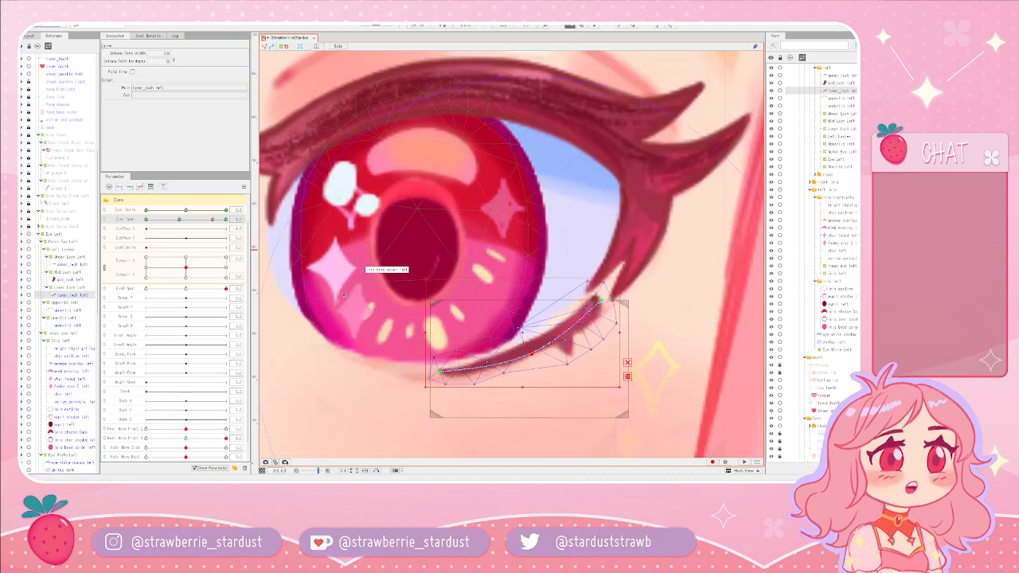
scroll(447, 285, down, 2)
click(444, 352)
click(444, 353)
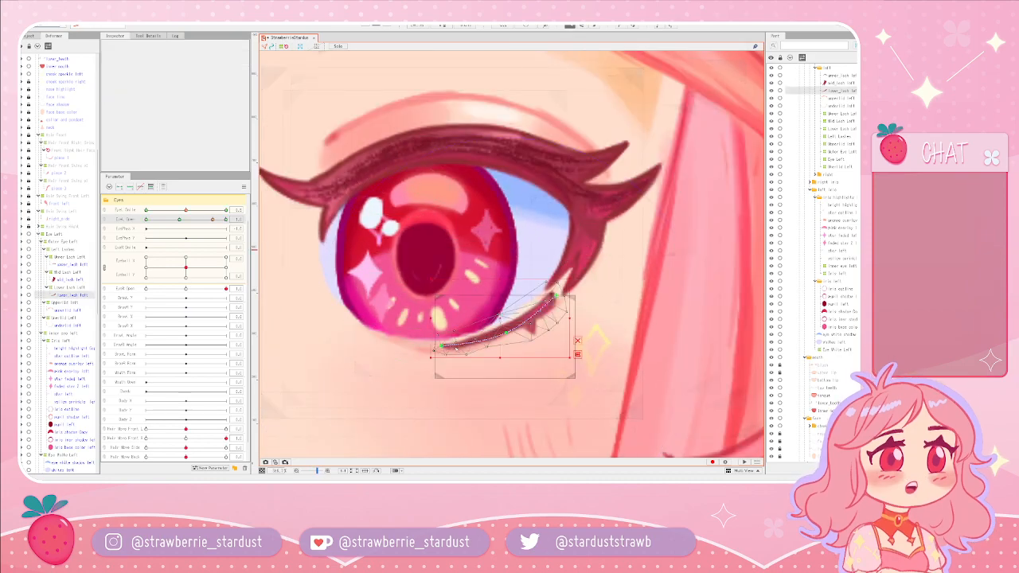
scroll(529, 331, up, 2)
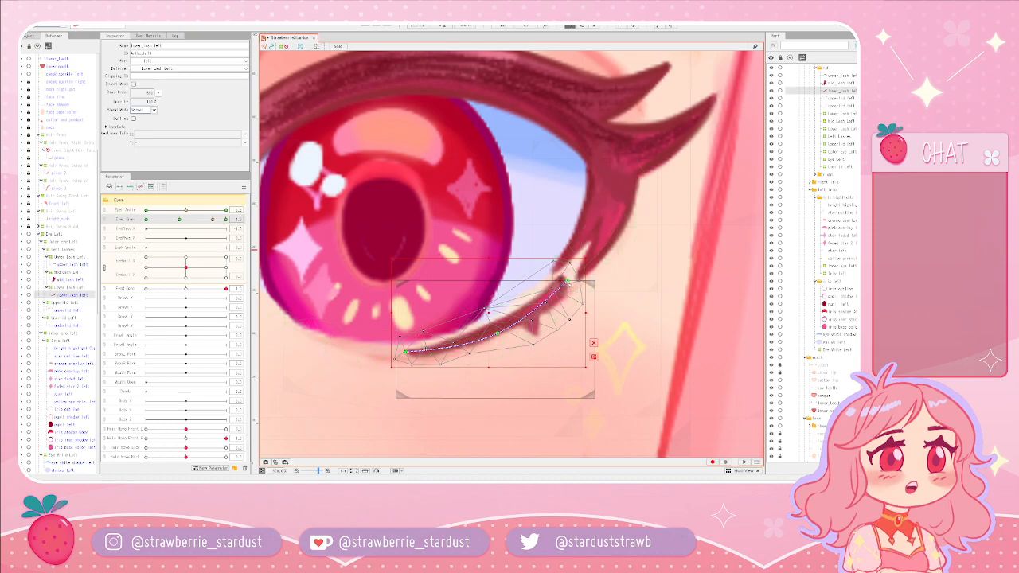
drag(569, 281, 570, 278)
mouse_move(213, 220)
mouse_down()
mouse_move(186, 221)
mouse_move(228, 229)
mouse_move(196, 223)
mouse_move(224, 226)
mouse_move(212, 225)
mouse_up()
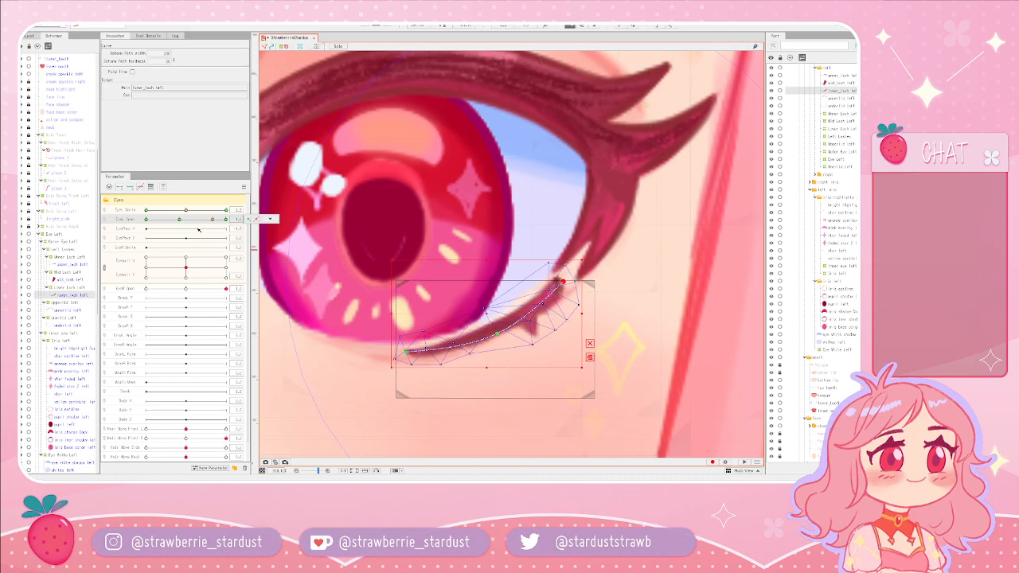
- Raise the inner end of the left lower lash slightly at the mostly open key
scroll(414, 259, down, 1)
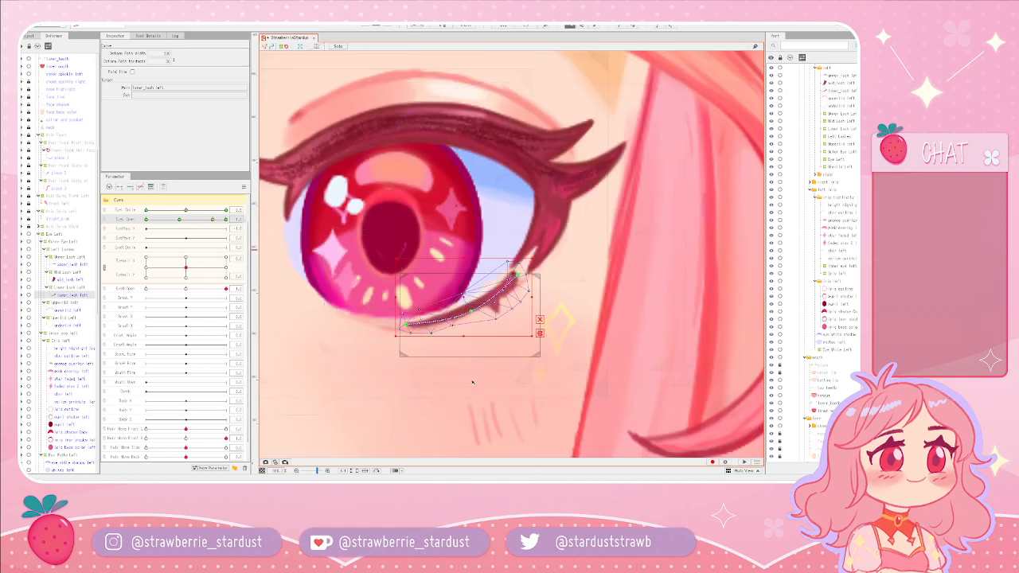
click(510, 287)
scroll(468, 330, down, 1)
scroll(473, 331, up, 1)
click(407, 323)
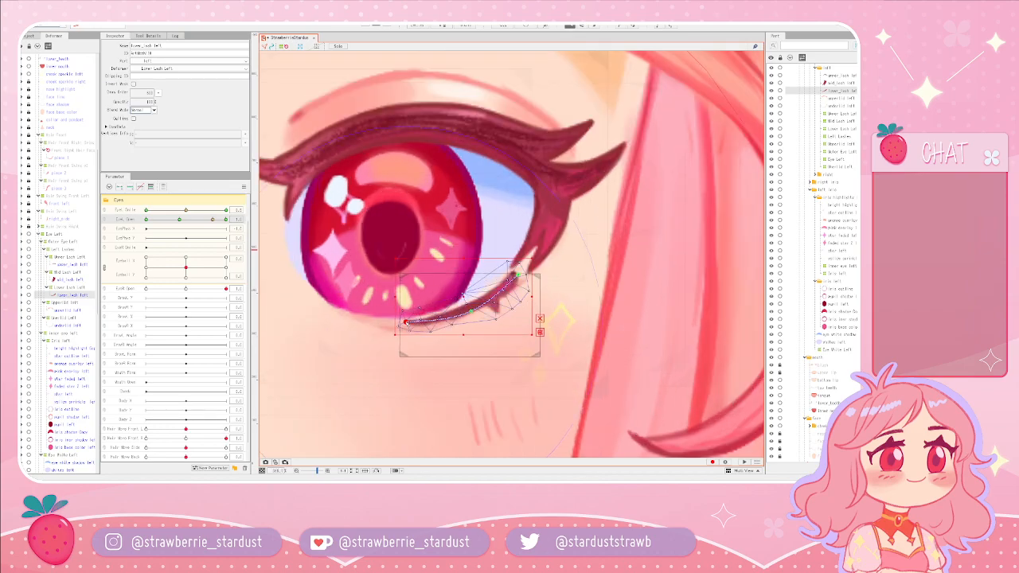
- Set the left eye's smile to its highest key and its opening to fully open to check the lower lash
drag(182, 211, 228, 211)
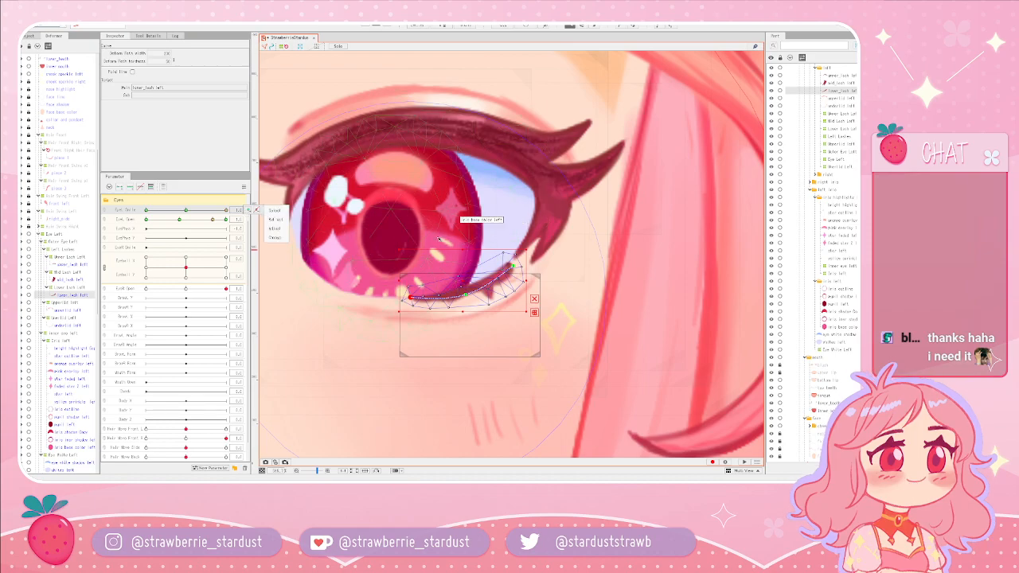
drag(226, 211, 252, 223)
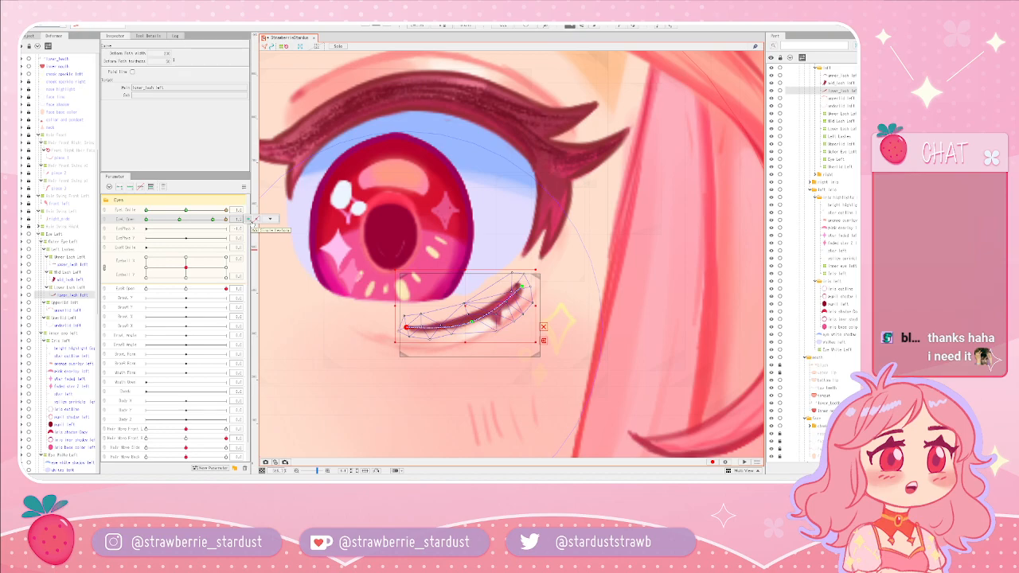
- Compare the left eye's lower lash at the widest and the normal keyforms of EyeL Open
mouse_move(221, 221)
mouse_down()
mouse_move(189, 221)
mouse_move(227, 220)
mouse_up()
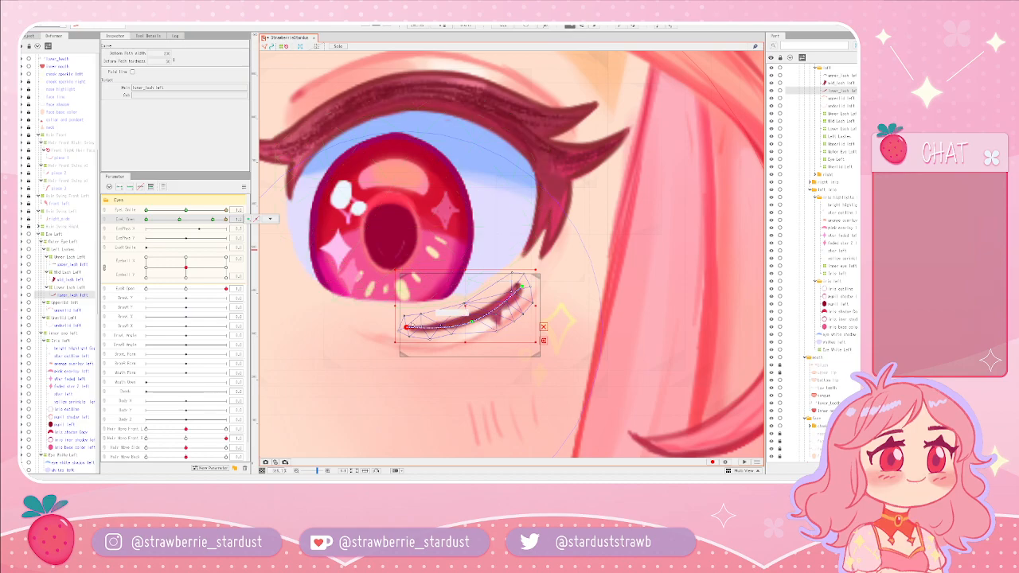
mouse_move(226, 220)
mouse_down()
mouse_move(212, 220)
mouse_move(226, 220)
mouse_up()
scroll(494, 292, up, 2)
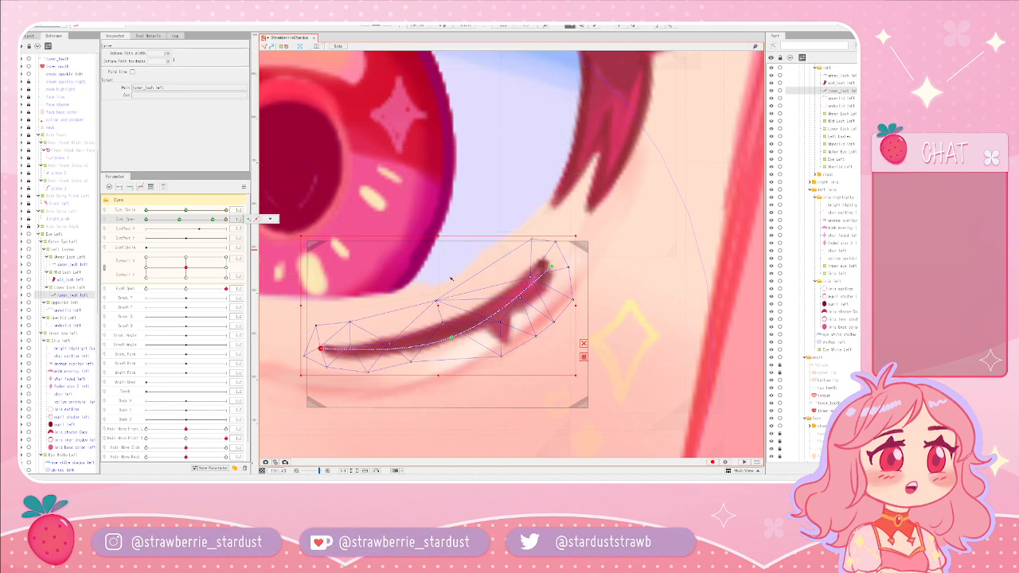
scroll(504, 316, down, 1)
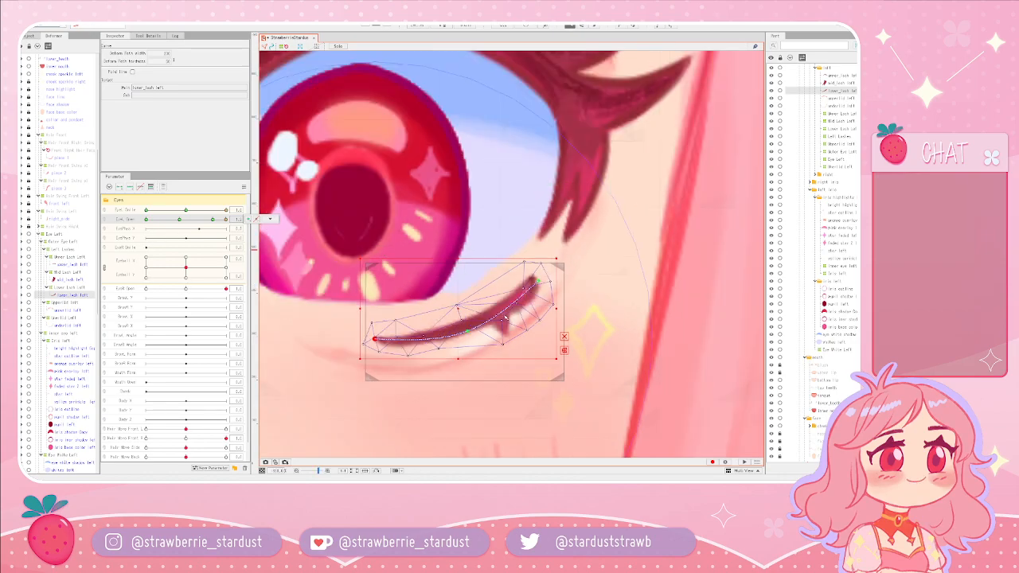
scroll(504, 316, down, 1)
drag(225, 219, 213, 220)
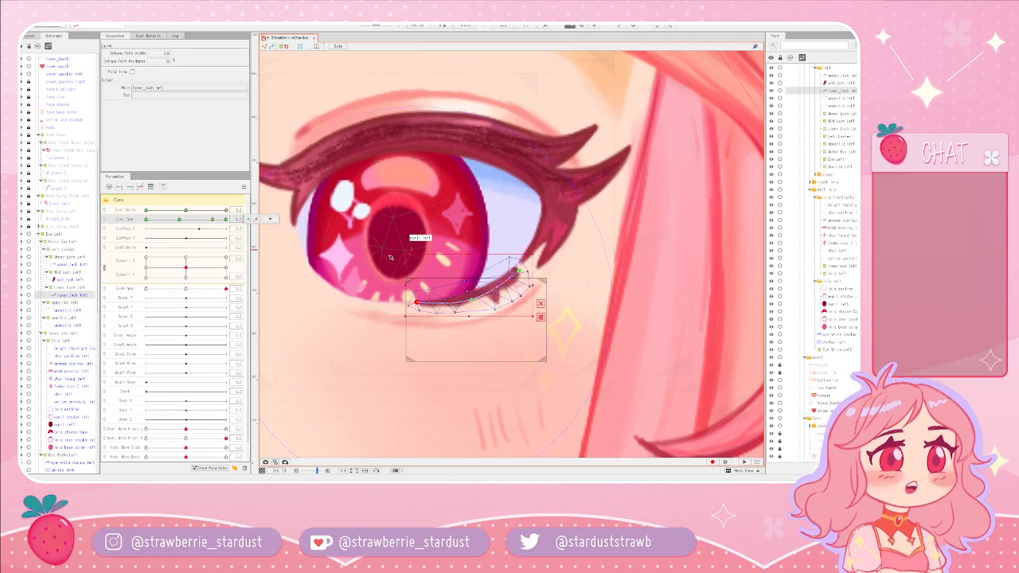
scroll(509, 303, up, 3)
drag(525, 310, 594, 348)
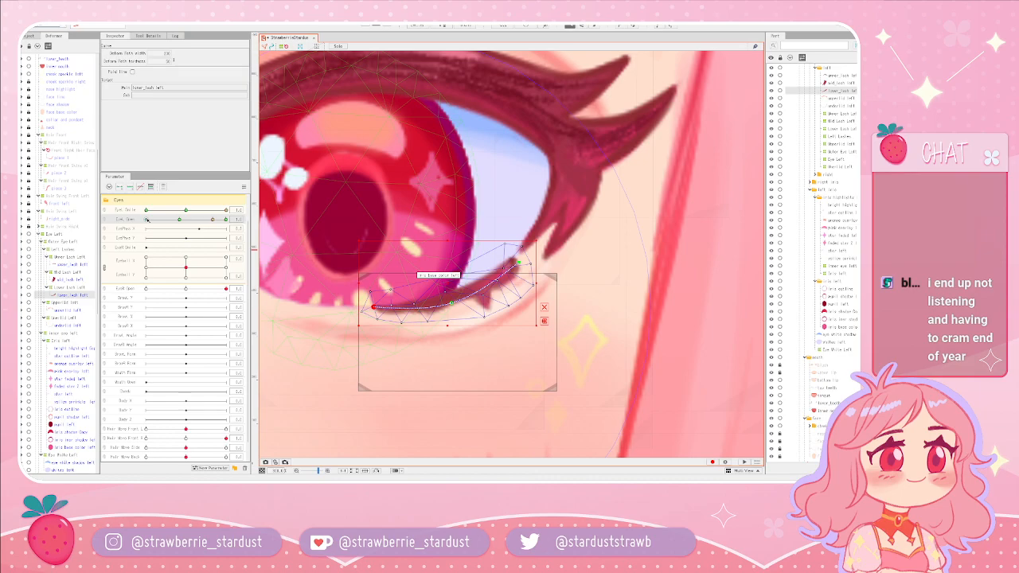
- Sweep EyeL Open from closed to wide open and back to the normal keyform to check the lower lash's movement
drag(146, 222, 213, 222)
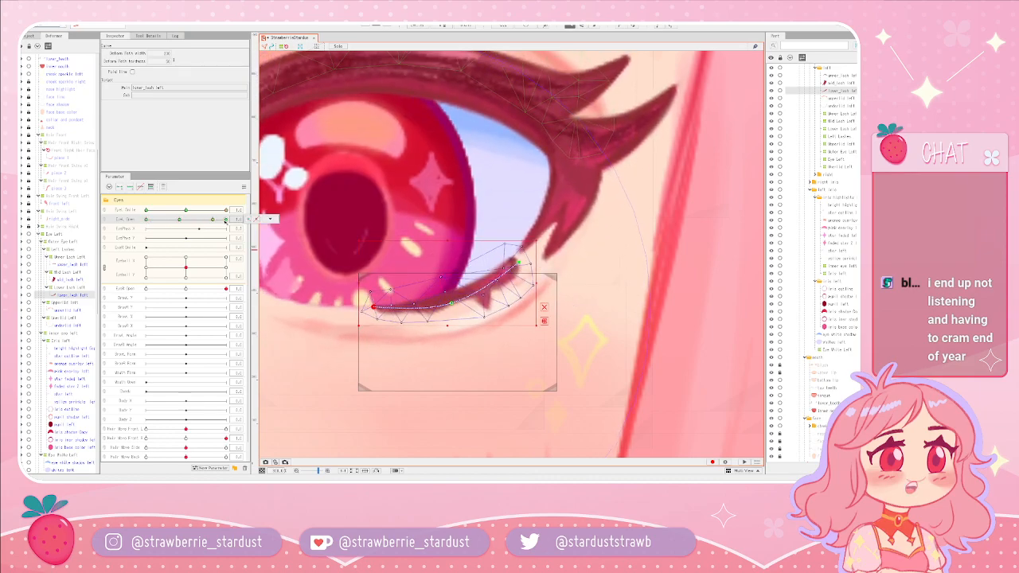
click(226, 221)
scroll(418, 242, down, 3)
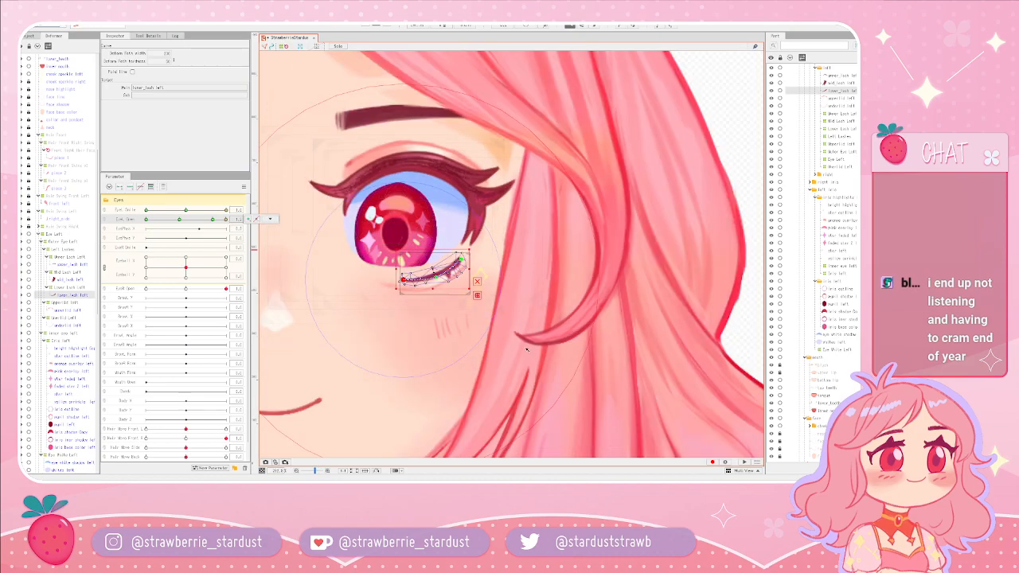
scroll(512, 350, up, 2)
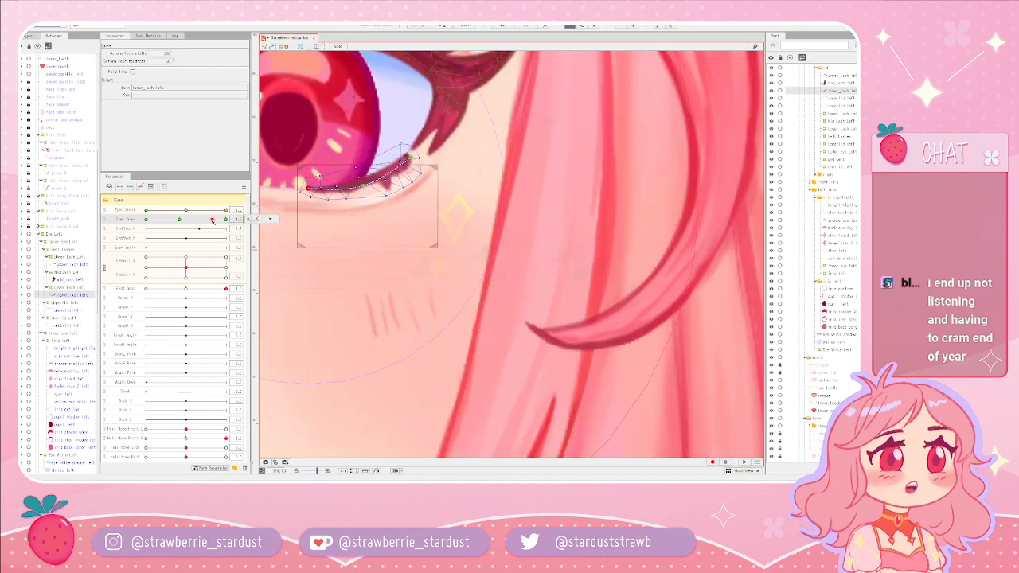
scroll(318, 266, down, 1)
scroll(318, 265, up, 3)
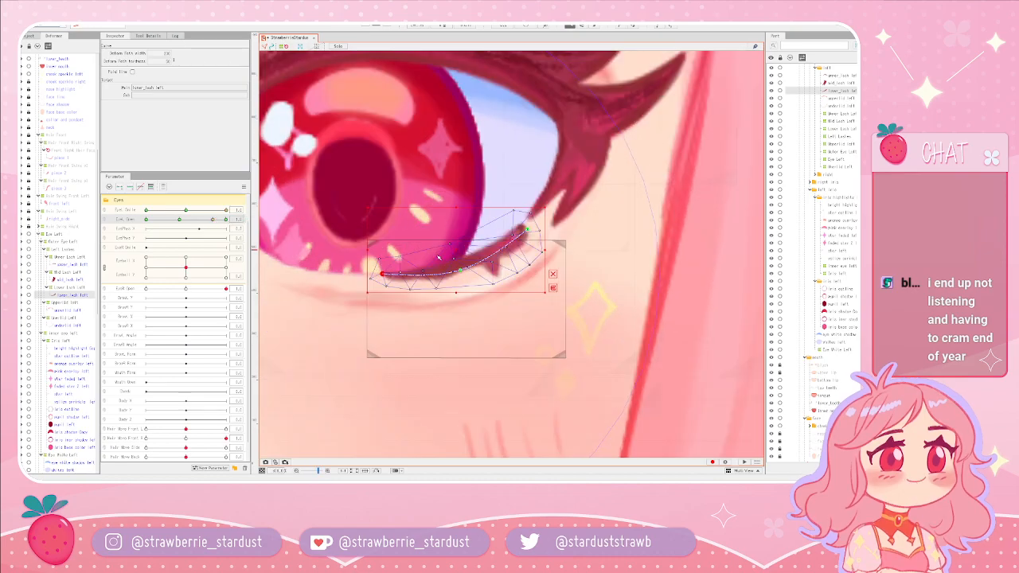
scroll(339, 258, down, 1)
mouse_move(213, 219)
mouse_down()
mouse_move(179, 221)
mouse_move(228, 223)
mouse_move(213, 222)
mouse_up()
scroll(209, 226, down, 2)
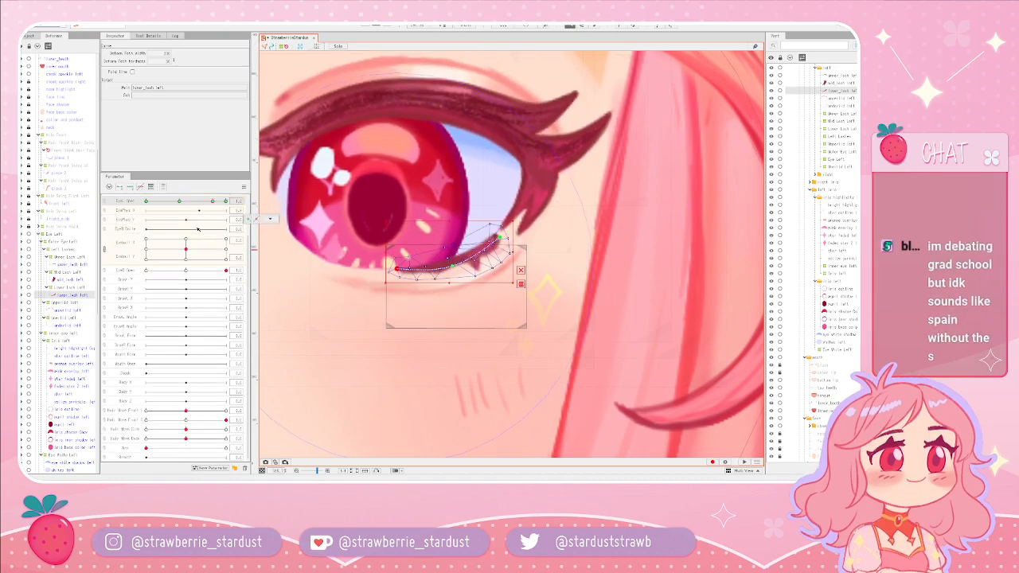
- Examine how the lower lash's outer end meets the upper lash at the normal EyeL Open keyform
scroll(198, 229, up, 3)
click(270, 219)
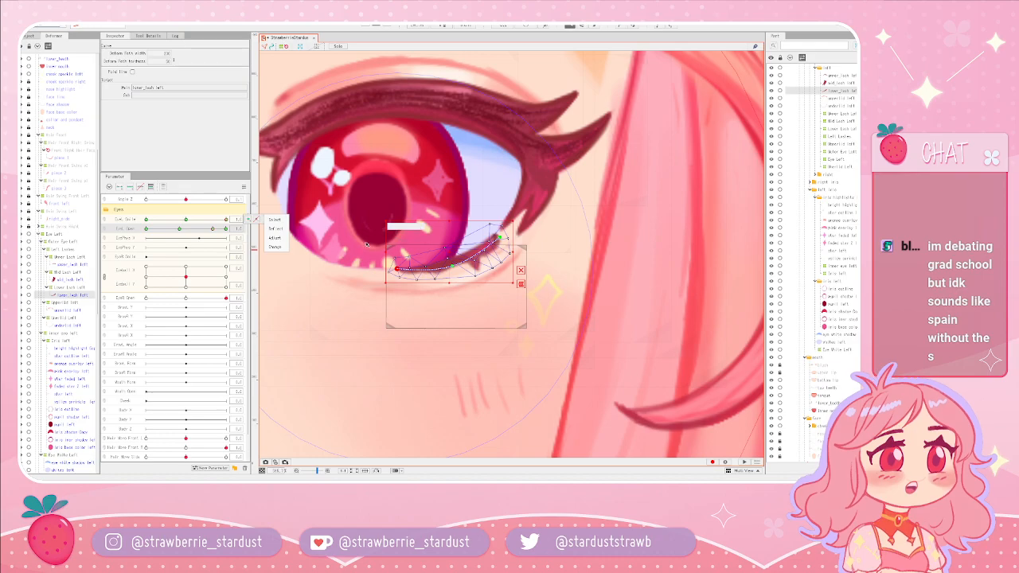
scroll(334, 273, down, 2)
mouse_move(213, 229)
mouse_down()
mouse_move(172, 230)
mouse_move(212, 231)
mouse_up()
drag(225, 231, 212, 229)
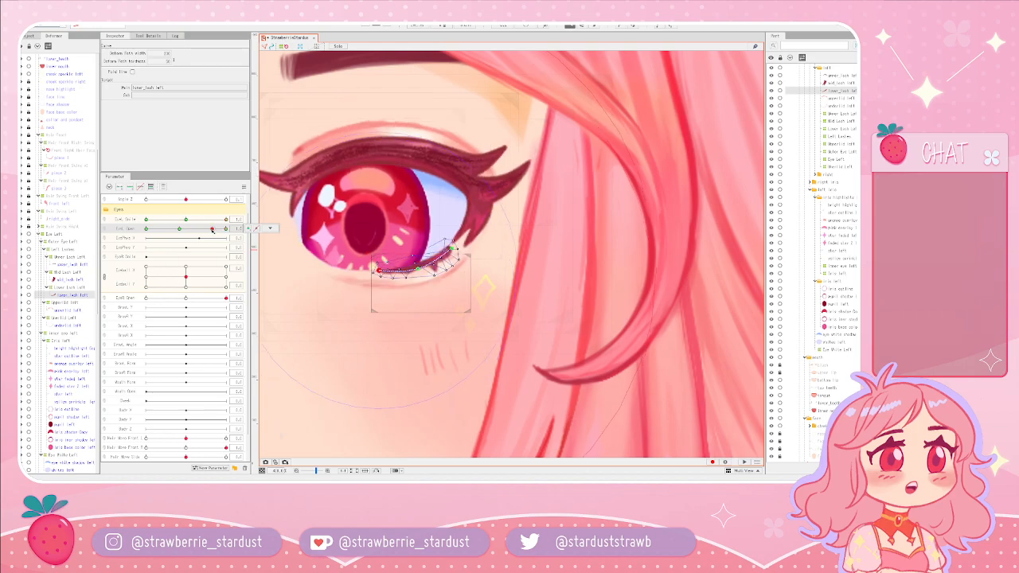
scroll(431, 273, up, 10)
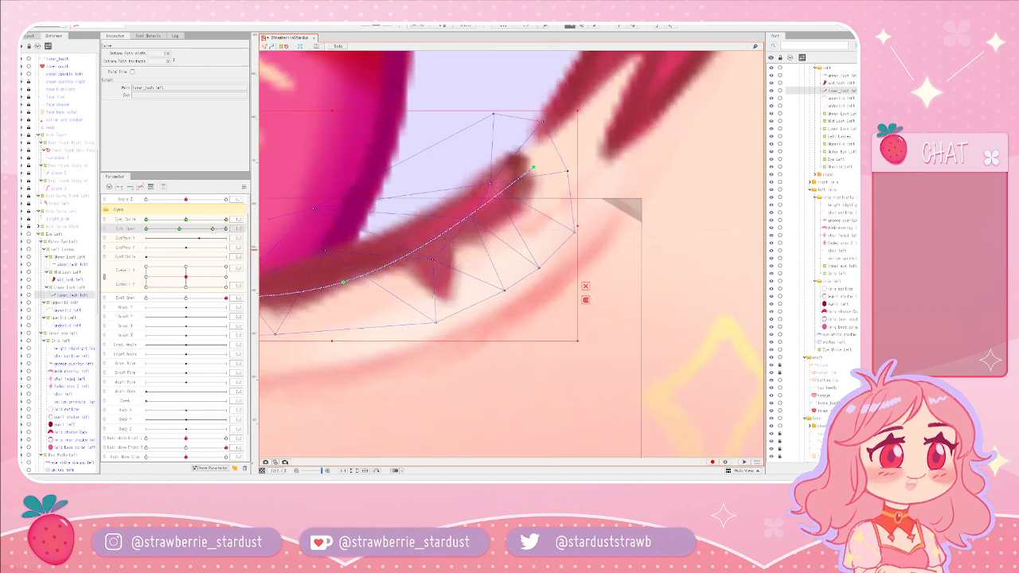
scroll(491, 310, down, 8)
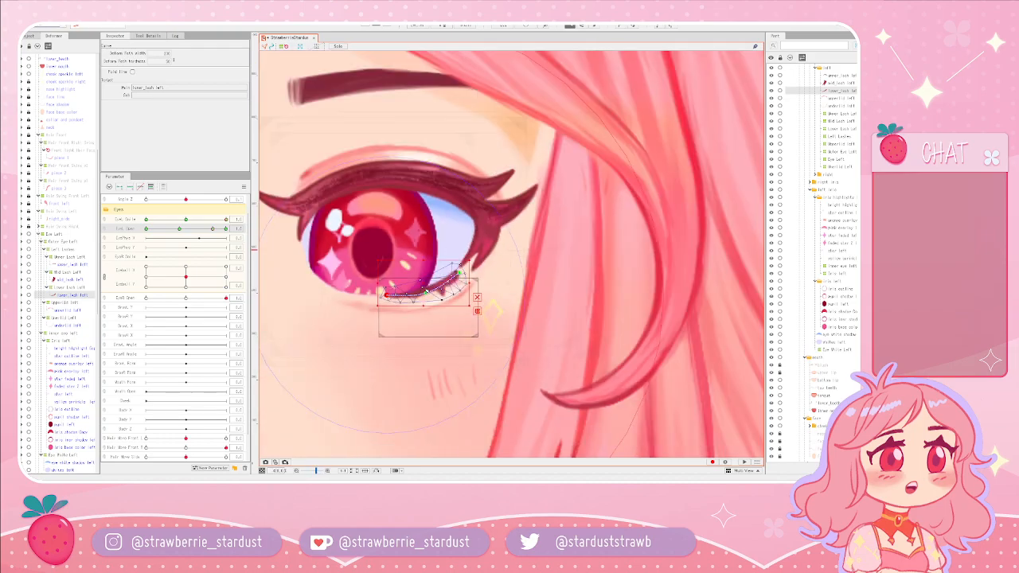
scroll(504, 278, up, 10)
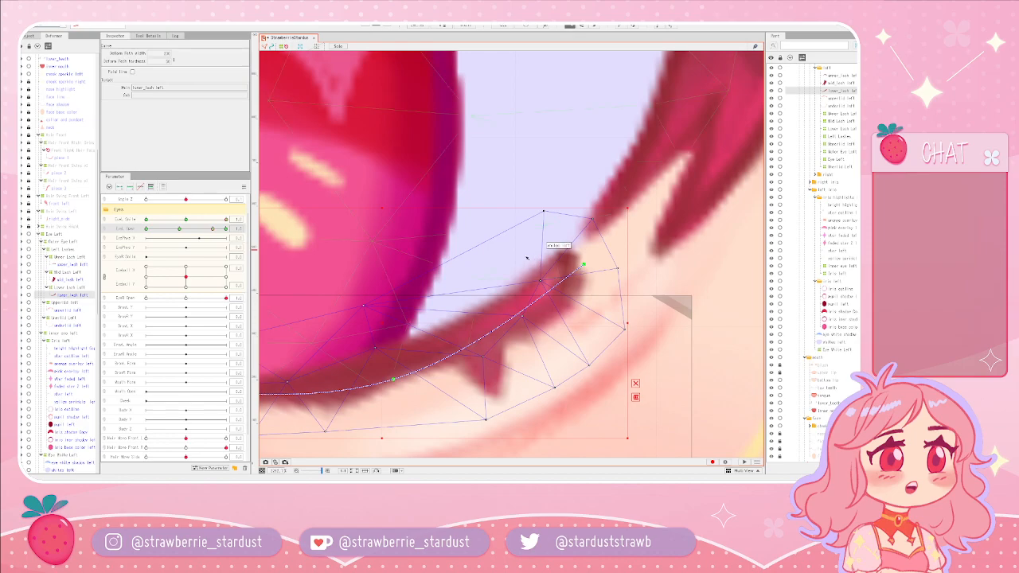
scroll(527, 258, down, 6)
mouse_move(213, 229)
mouse_down()
mouse_move(182, 232)
mouse_move(214, 232)
mouse_up()
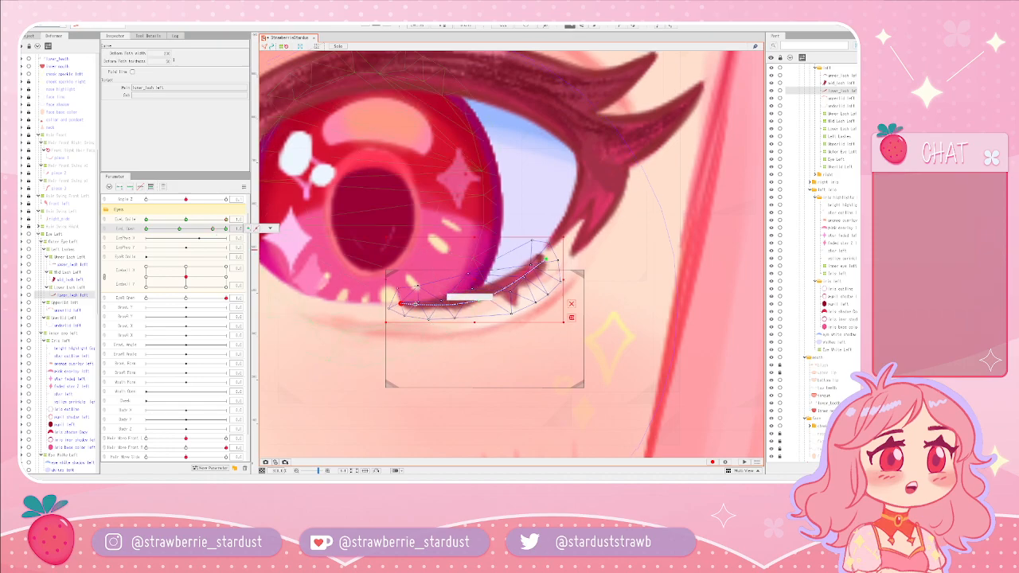
- Inspect the lower lash's mesh and deform path up close at the normal eye-open keyform, with its path points deselected
scroll(606, 295, up, 3)
scroll(549, 293, up, 2)
scroll(540, 292, down, 2)
drag(430, 280, 479, 278)
scroll(520, 328, up, 2)
click(492, 355)
click(529, 233)
drag(216, 233, 214, 230)
scroll(438, 254, down, 2)
scroll(437, 254, up, 1)
scroll(437, 254, down, 1)
scroll(371, 256, up, 1)
scroll(371, 256, down, 1)
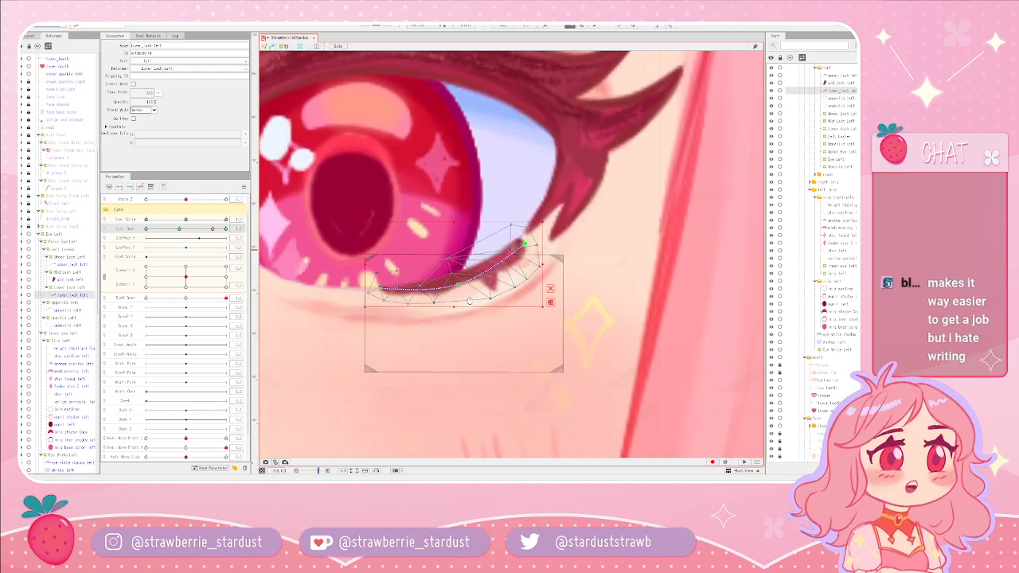
- Nudge the inner end point of the lower lash's deform path slightly outward at the normal eye-open keyform
scroll(371, 256, up, 1)
drag(511, 276, 564, 275)
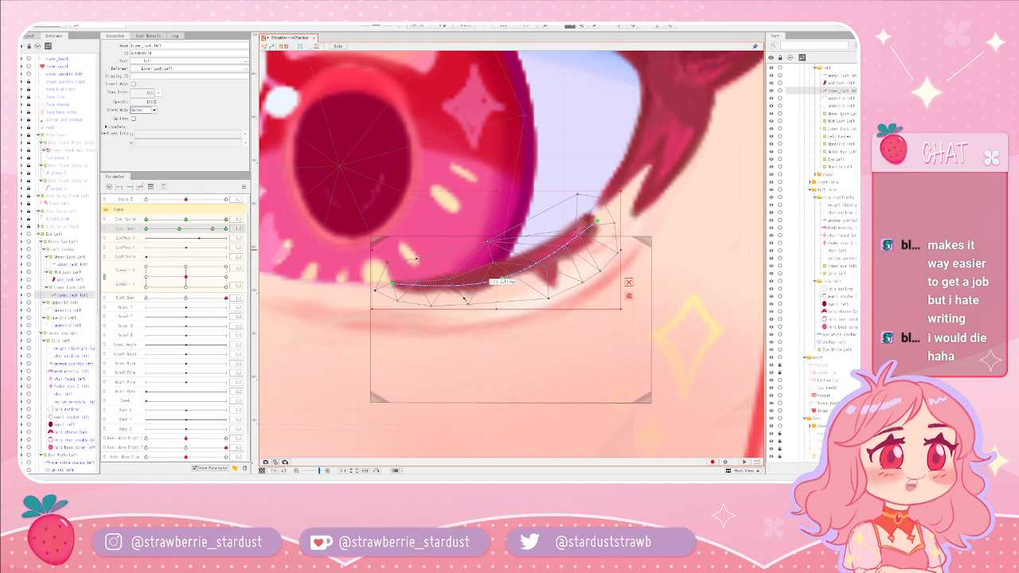
drag(610, 232, 603, 259)
drag(213, 229, 213, 230)
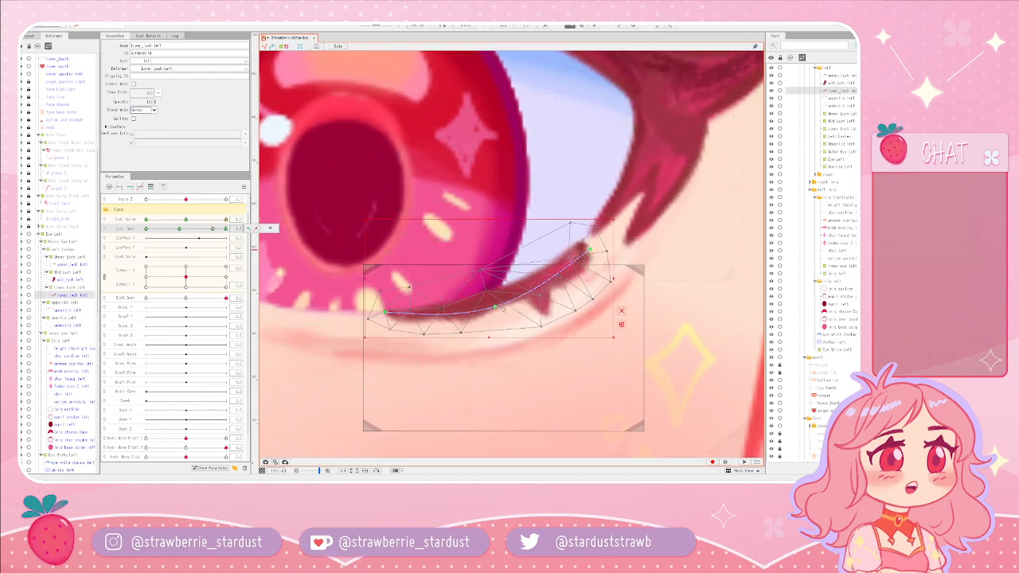
scroll(502, 309, down, 3)
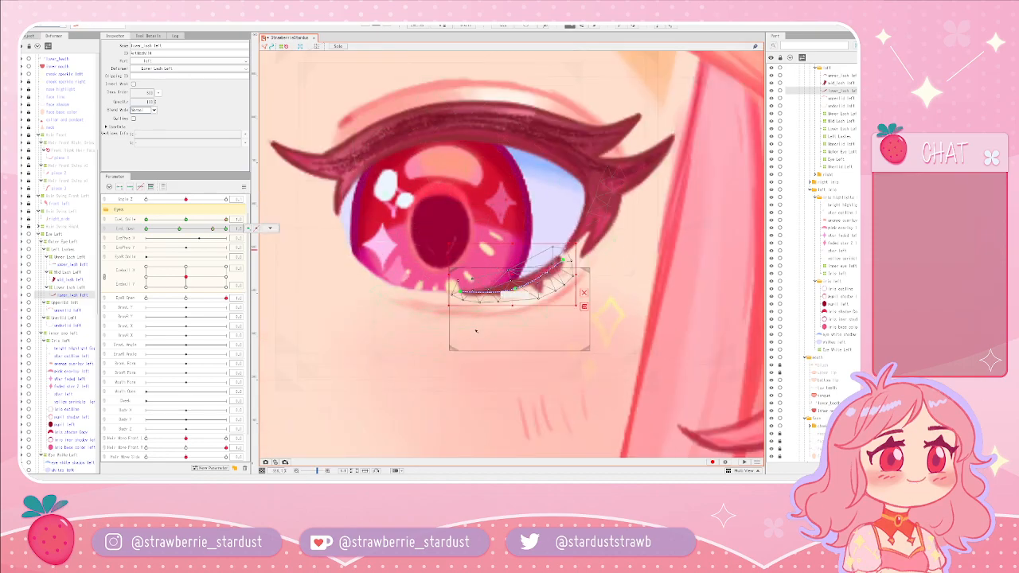
scroll(504, 296, up, 2)
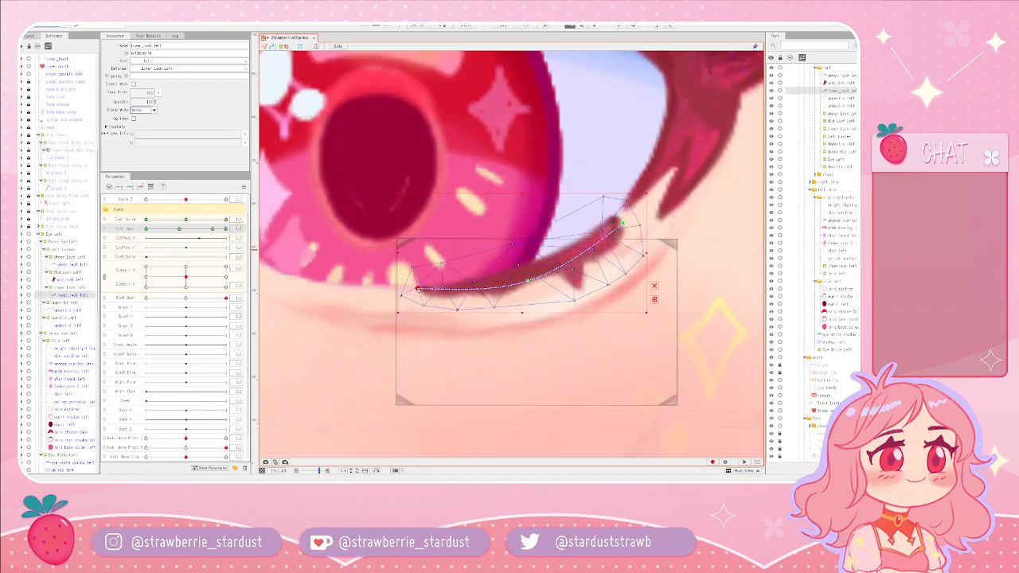
click(418, 287)
click(315, 280)
mouse_move(514, 271)
mouse_down()
mouse_move(467, 278)
mouse_move(502, 273)
mouse_up()
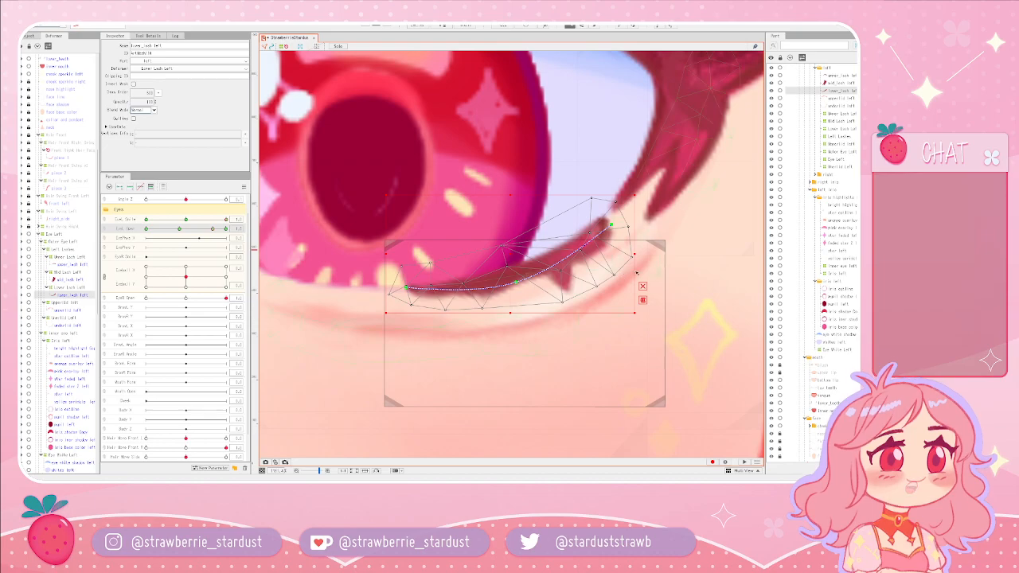
- Deselect the lower lash and preview the left eye by varying EyeL Smile and EyeL Open
scroll(620, 276, down, 5)
click(602, 311)
drag(602, 310, 555, 299)
click(555, 301)
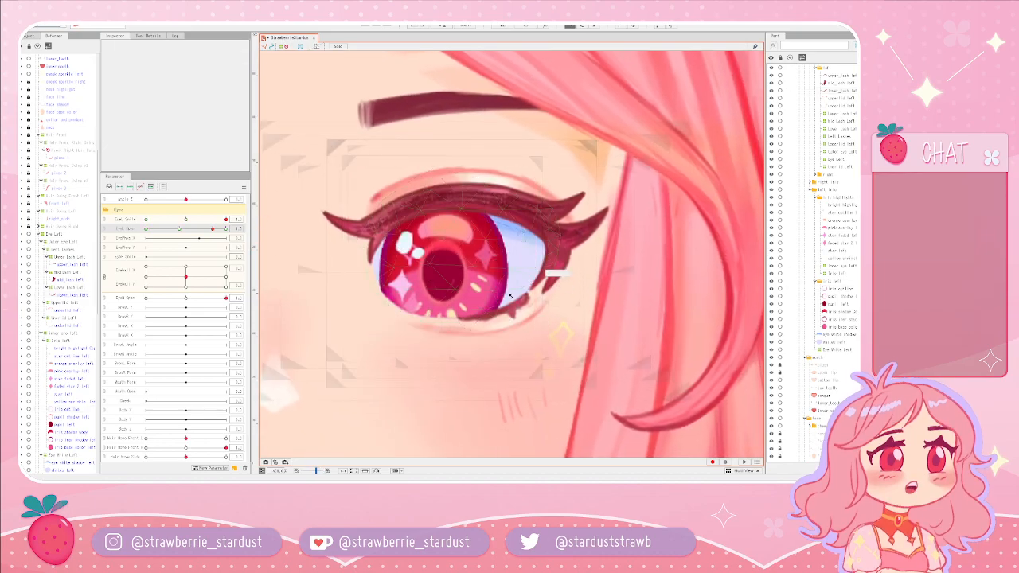
drag(226, 219, 203, 235)
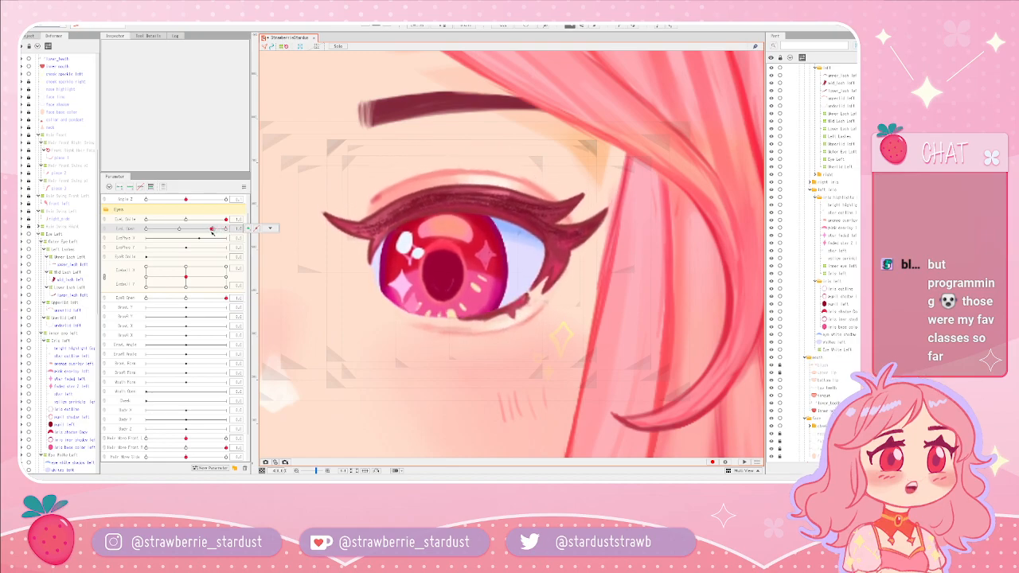
mouse_move(226, 221)
mouse_down()
mouse_move(127, 219)
mouse_move(236, 229)
mouse_up()
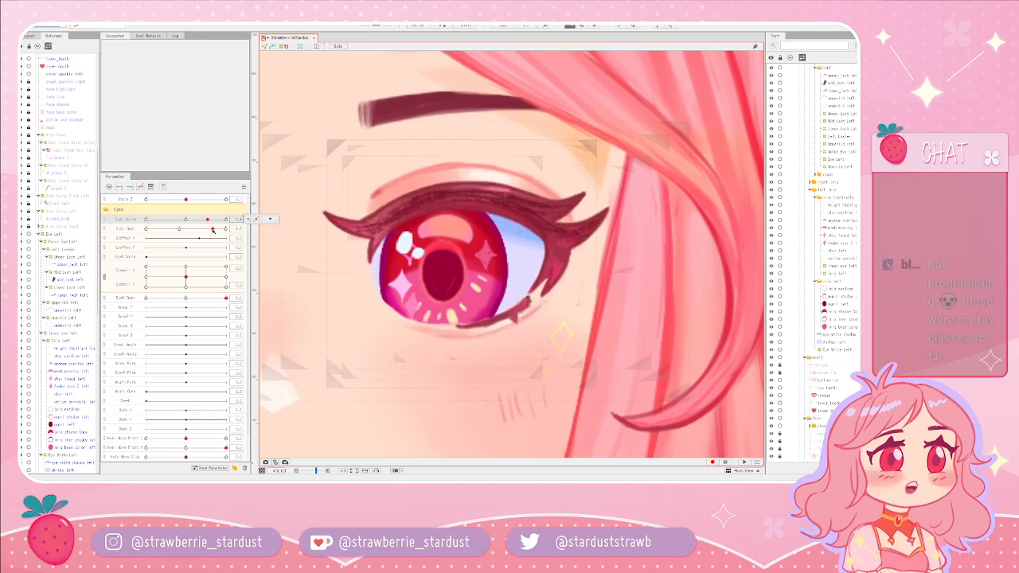
drag(213, 230, 177, 230)
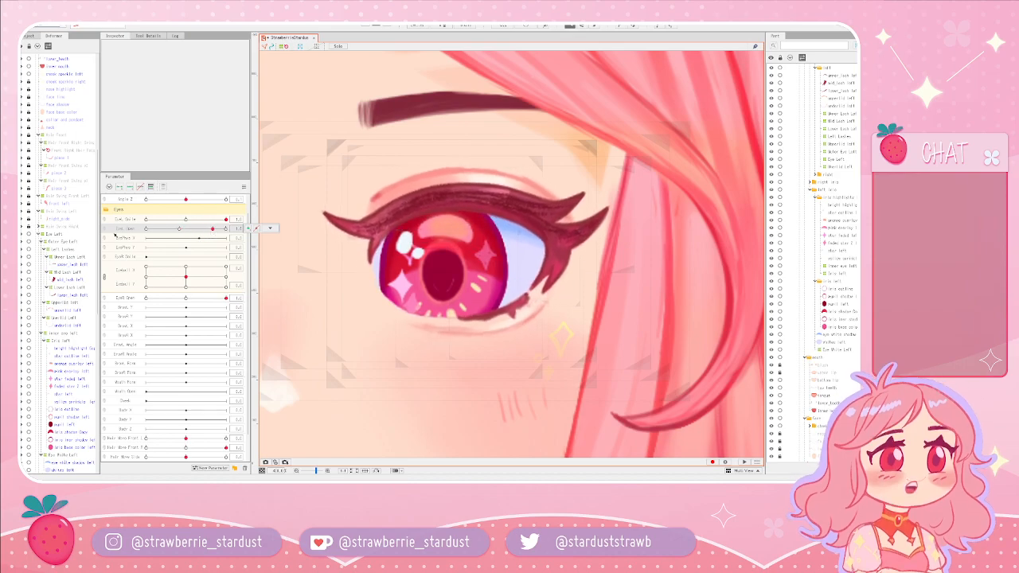
drag(176, 228, 227, 220)
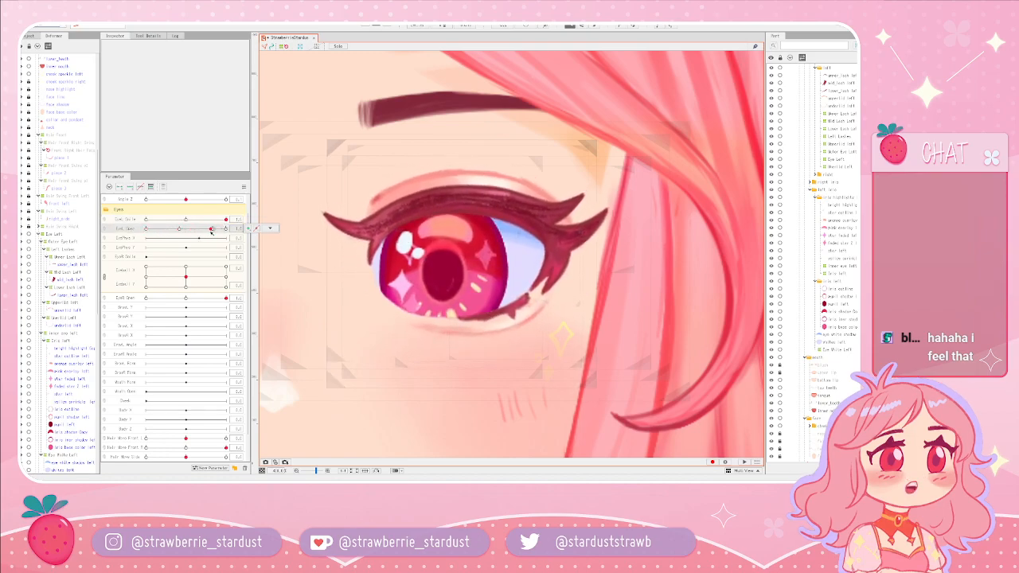
drag(218, 229, 213, 229)
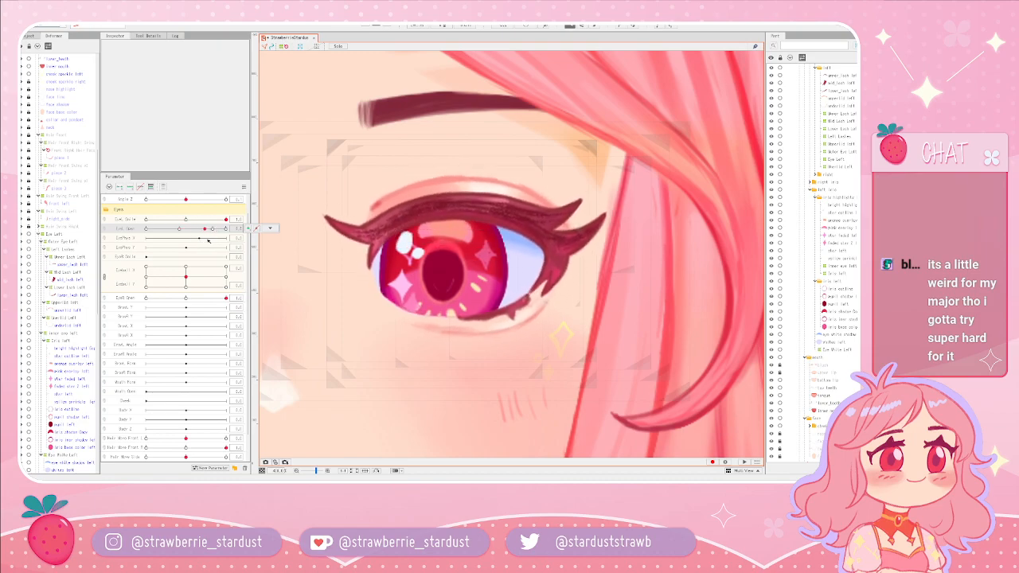
- At the half-open EyeL Open keyform, move the outer end point of the lower lash's deform path slightly inward and down
drag(225, 235, 180, 239)
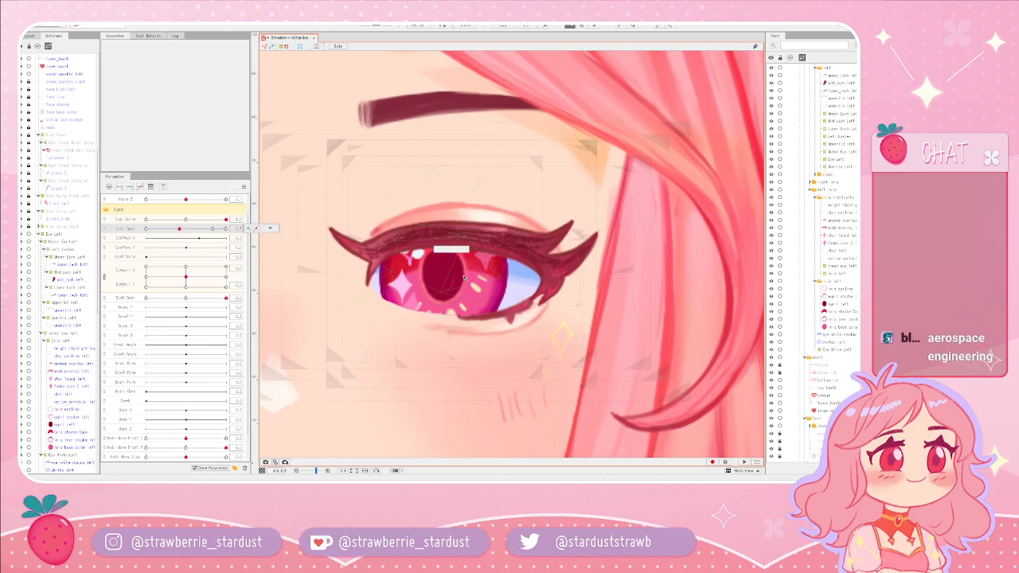
scroll(532, 325, up, 2)
scroll(532, 324, up, 2)
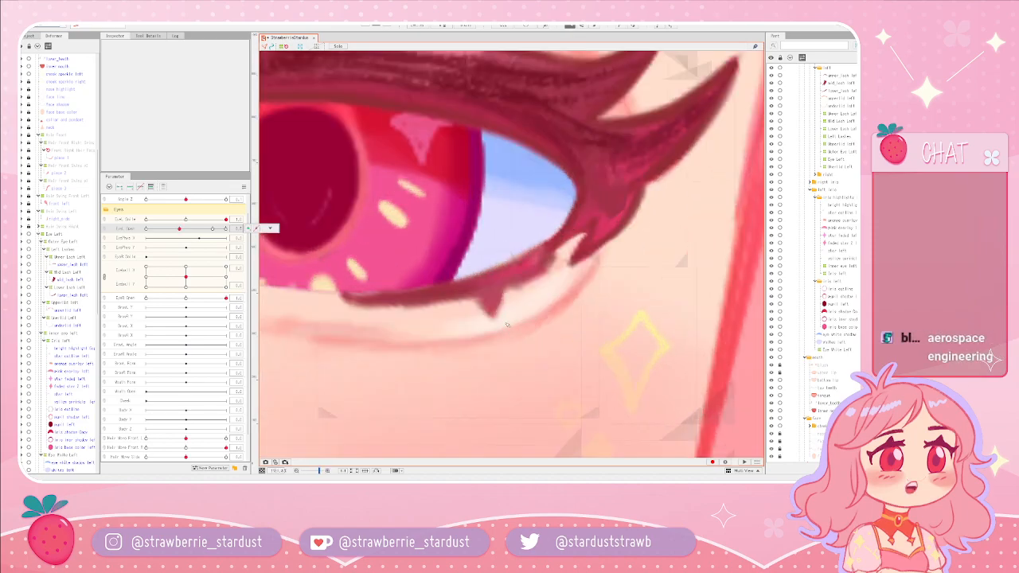
scroll(590, 341, down, 3)
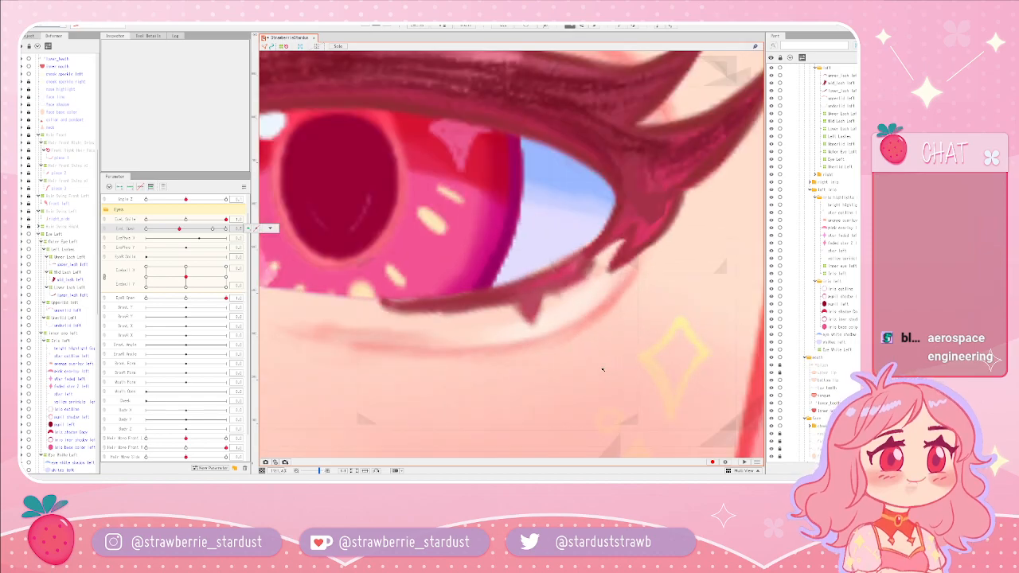
click(590, 341)
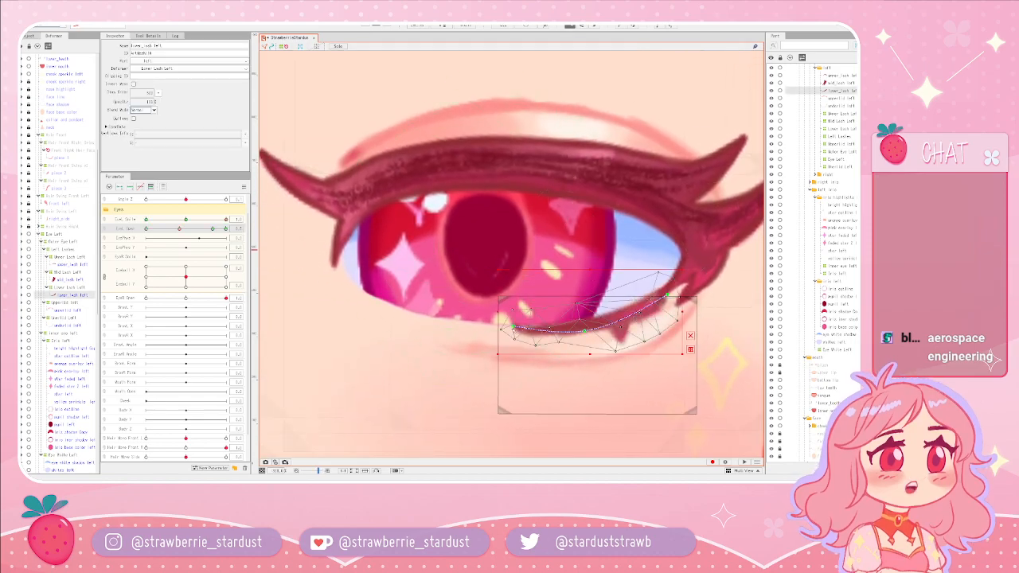
scroll(605, 326, up, 2)
scroll(633, 338, up, 1)
scroll(639, 348, down, 1)
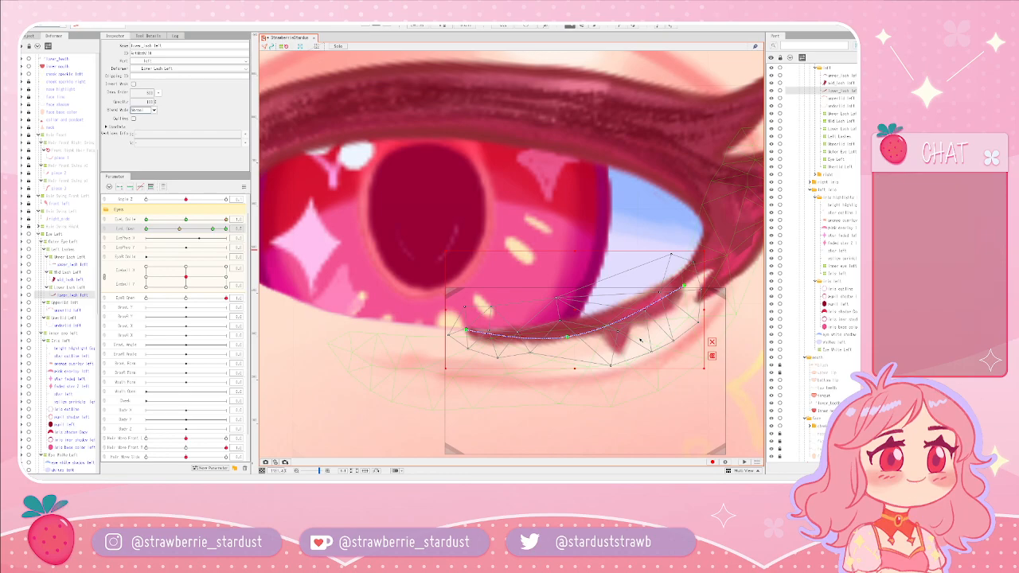
drag(640, 352, 582, 340)
drag(627, 274, 619, 277)
- Try moving the middle point of the lower lash's deform path slightly inward and down, and undo the move
drag(510, 325, 503, 327)
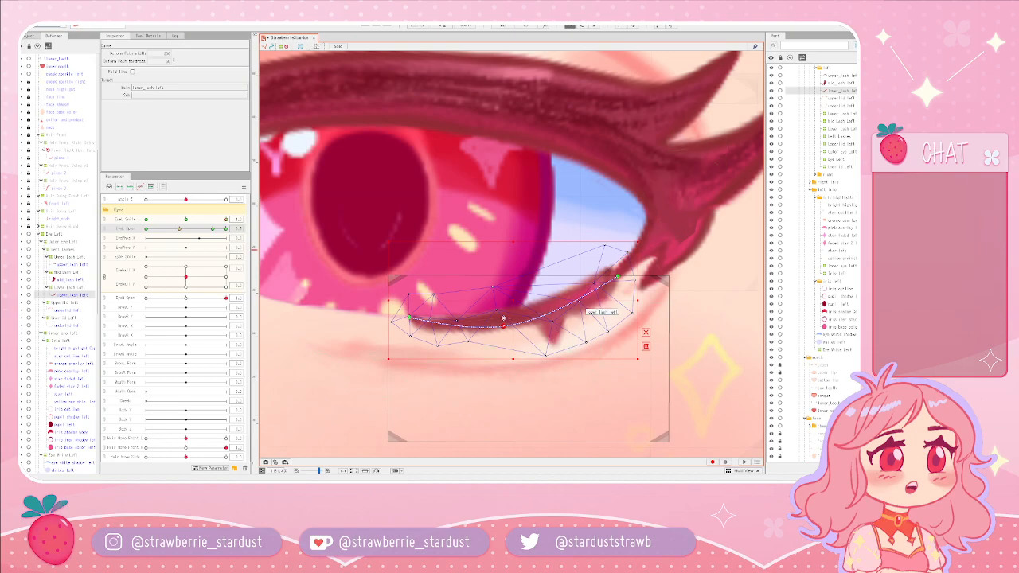
key(ctrl+z)
key(ctrl+z)
key(ctrl+z)
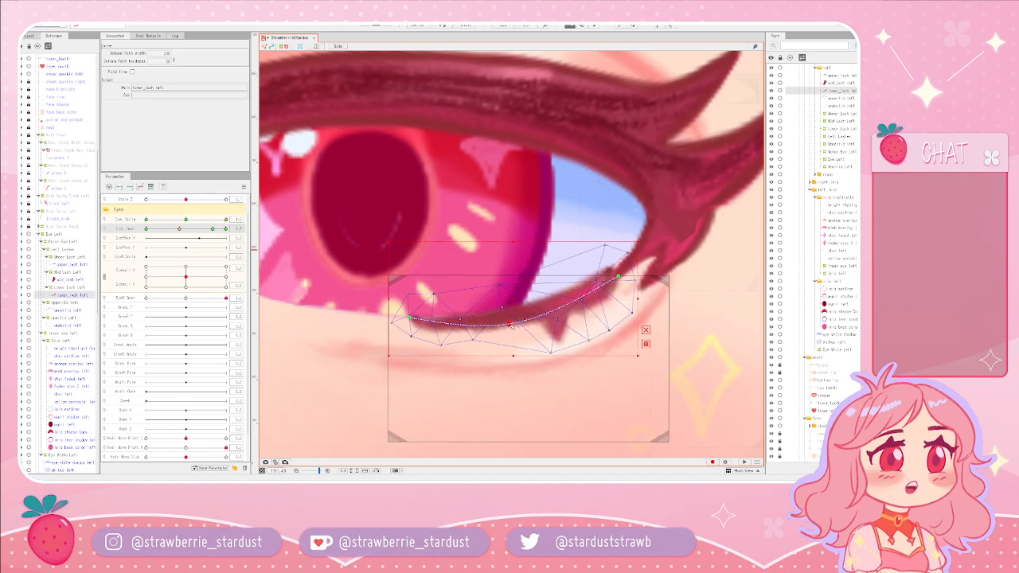
- At the half-open EyeL Open keyform, shift the middle and outer end points of the lower lash's deform path slightly inward
key(ctrl+z)
drag(505, 327, 504, 324)
drag(618, 277, 614, 281)
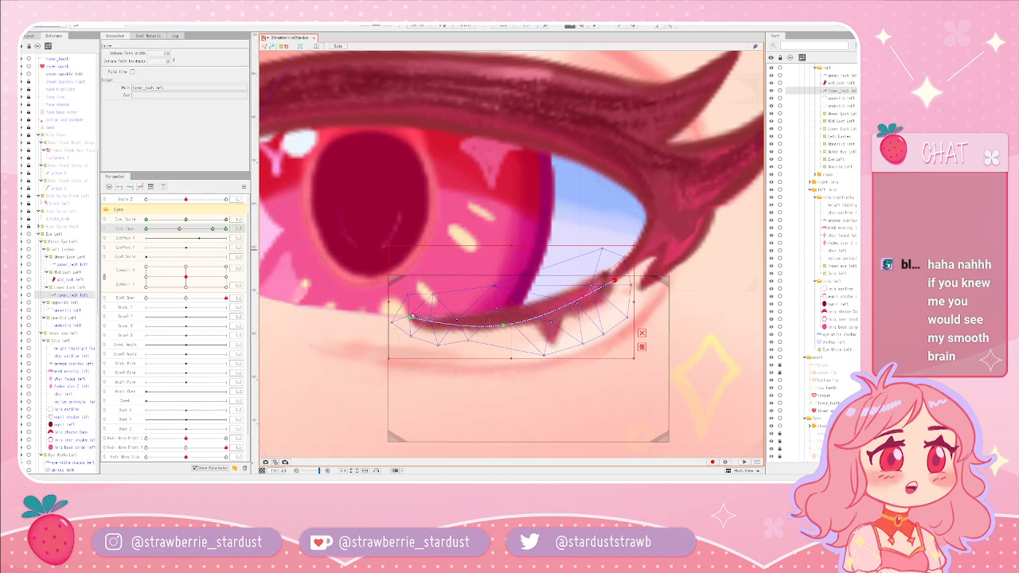
scroll(606, 307, down, 2)
scroll(575, 310, up, 4)
mouse_move(181, 229)
mouse_down()
mouse_move(149, 231)
mouse_move(188, 232)
mouse_up()
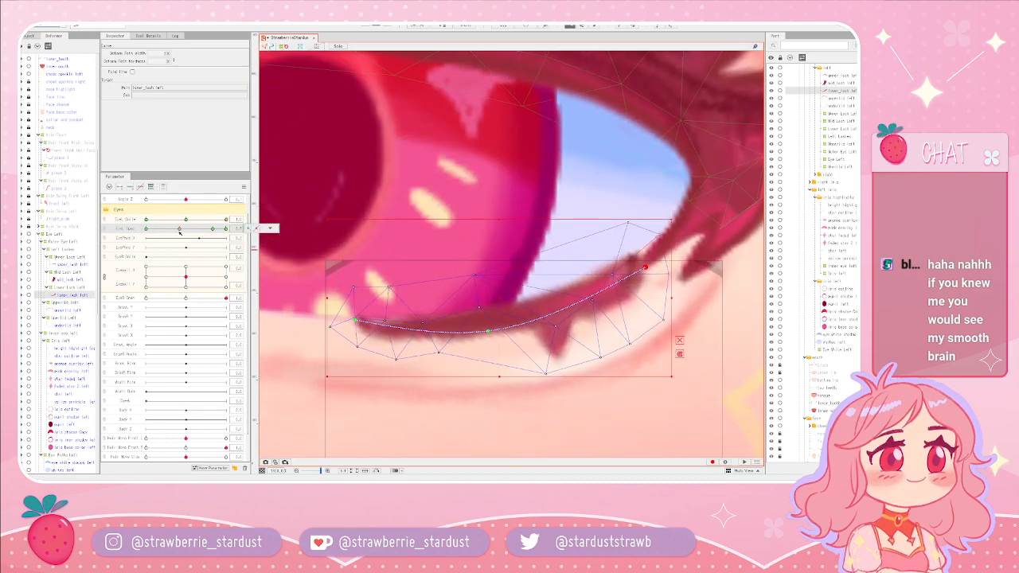
scroll(536, 277, down, 2)
scroll(536, 276, down, 2)
drag(576, 267, 571, 268)
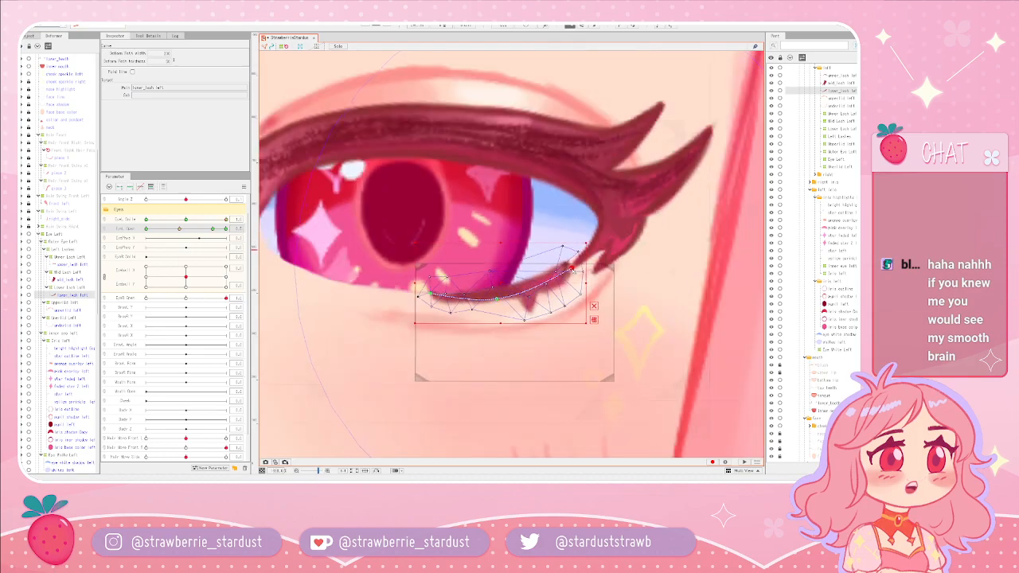
- Move the mesh vertices around the lower lash's small spike outward and slightly up at the half-open EyeL Open keyform
click(528, 318)
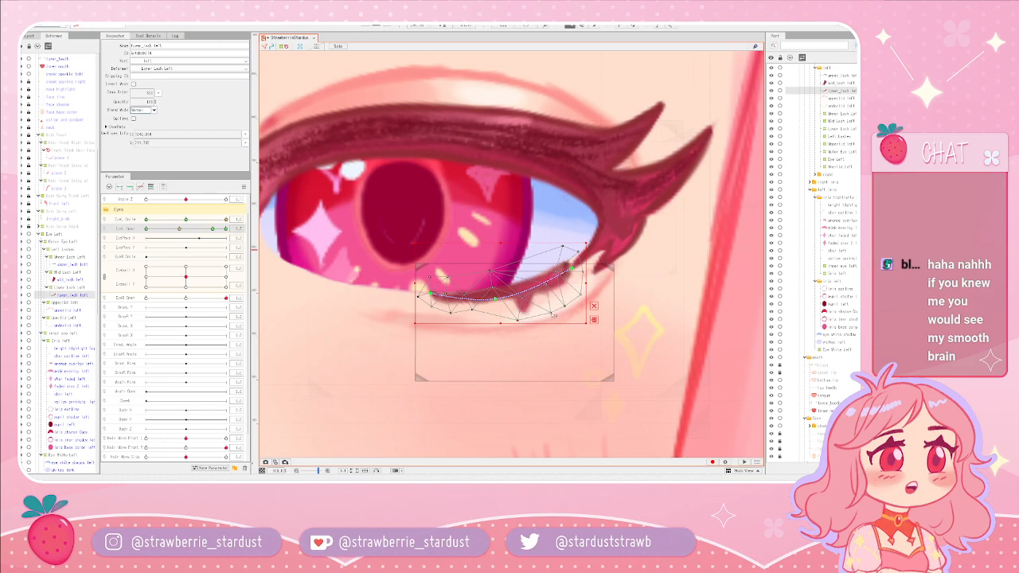
drag(204, 230, 180, 230)
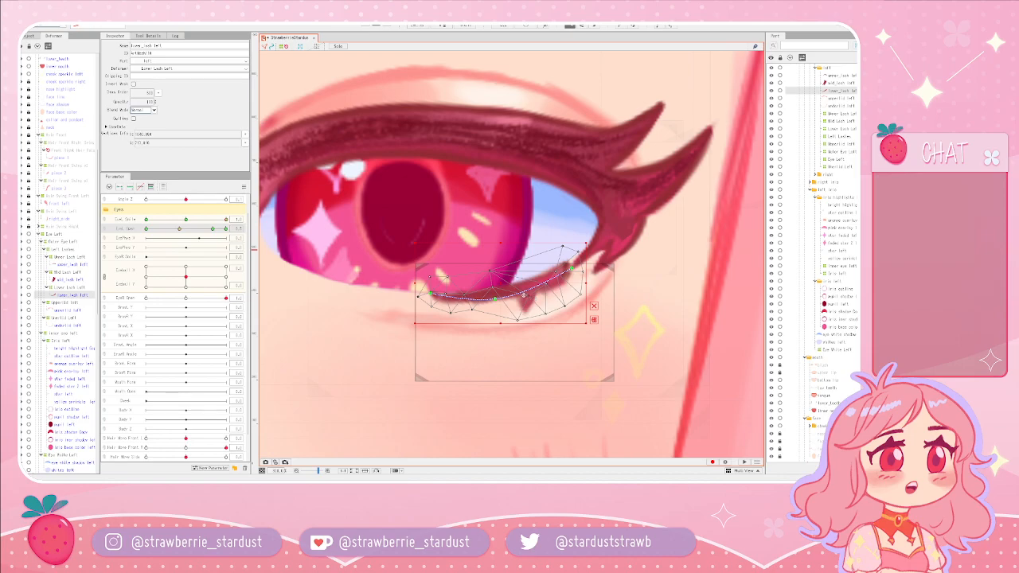
drag(519, 320, 532, 317)
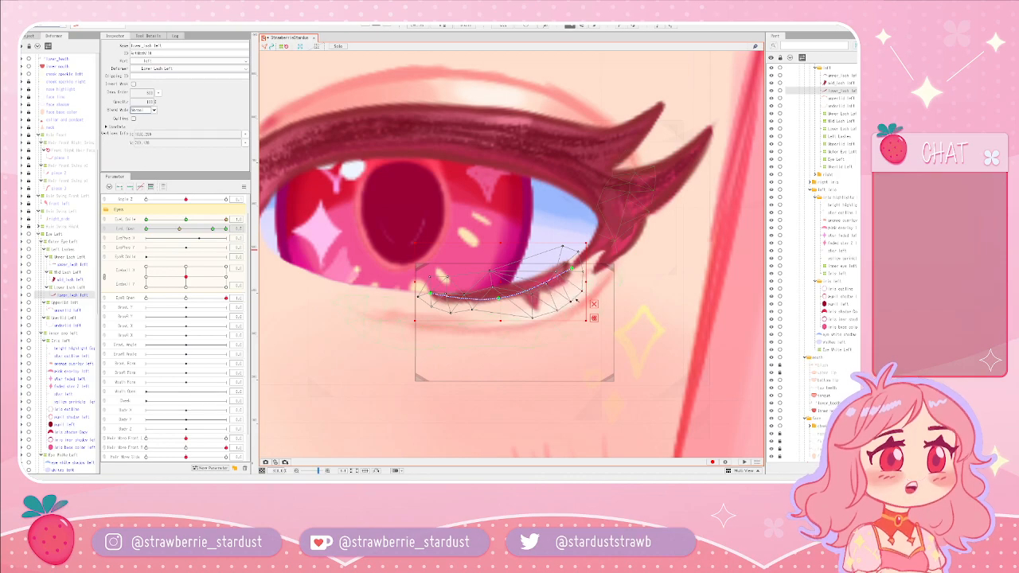
drag(538, 306, 540, 303)
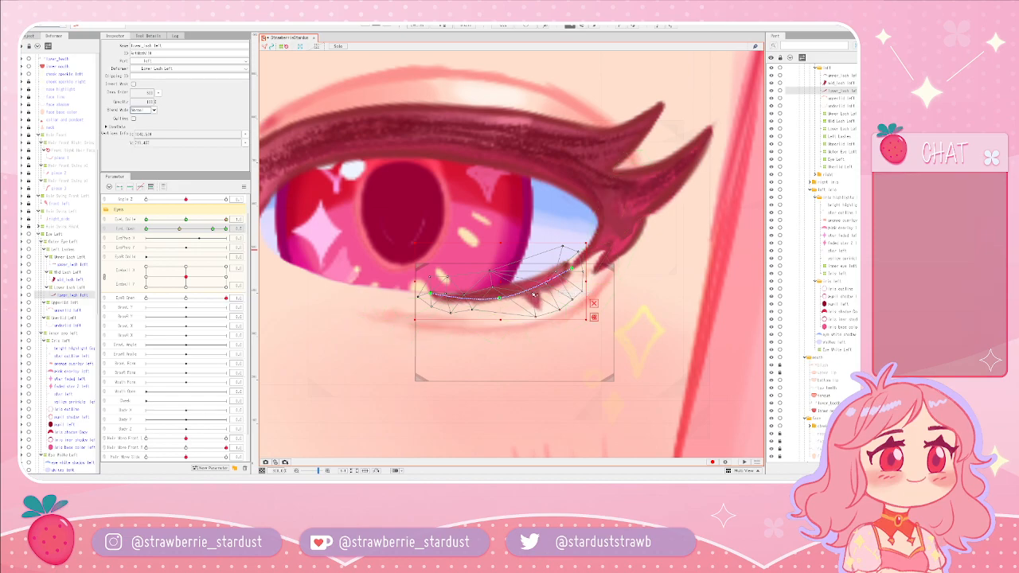
drag(539, 318, 536, 315)
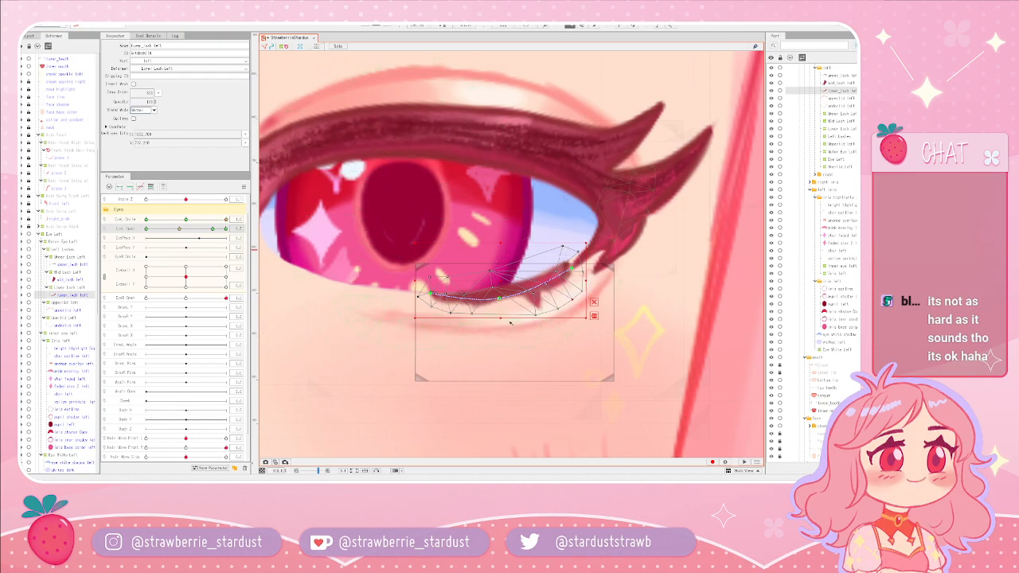
- Preview the lower lash's movement by varying EyeL Open between the half-open and normal keyforms
drag(202, 228, 179, 230)
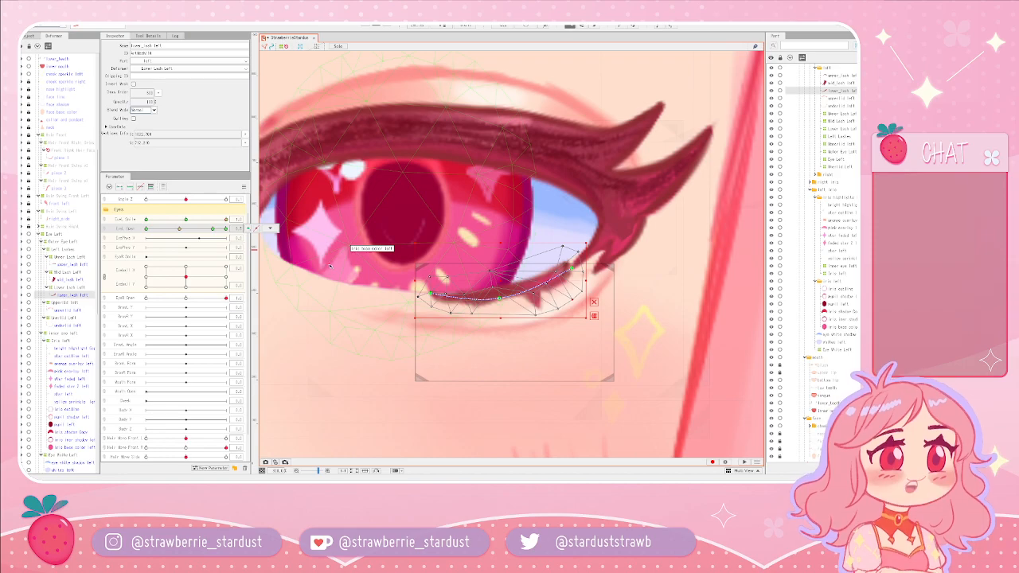
drag(179, 227, 213, 231)
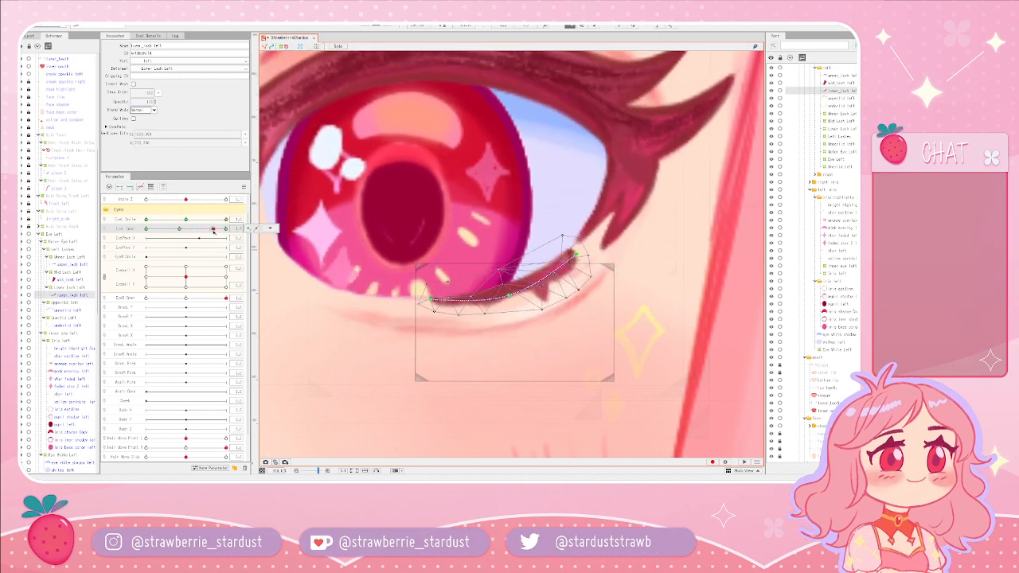
drag(214, 231, 180, 232)
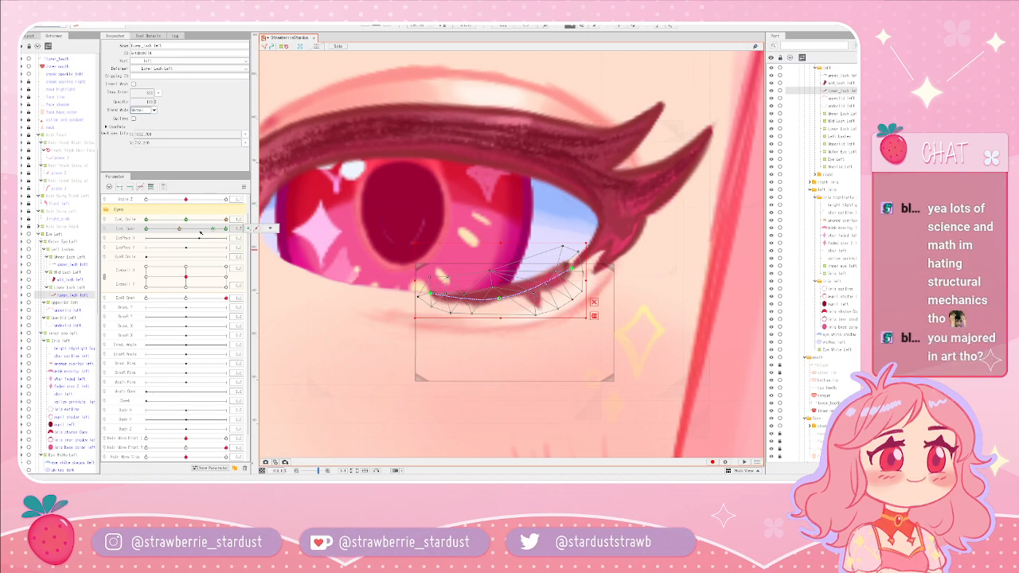
- Try moving the inner end point of the lower lash's deform path slightly outward, and undo the move
drag(431, 293, 442, 295)
key(ctrl+z)
- Examine the left eye with the lower lash deselected while varying EyeL Open around the normal keyform
mouse_move(212, 229)
mouse_down()
mouse_move(174, 229)
mouse_move(213, 231)
mouse_up()
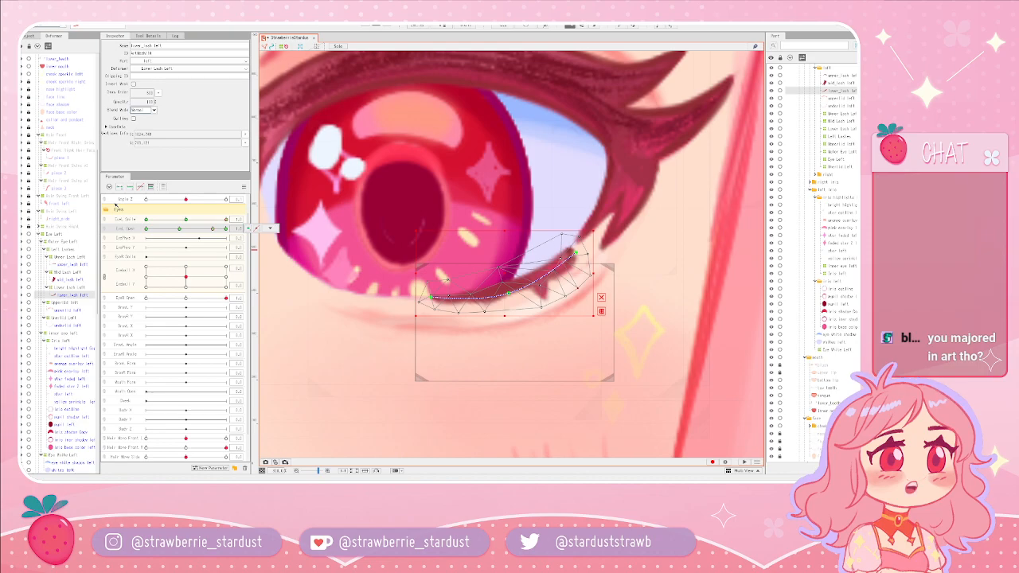
mouse_move(212, 231)
mouse_down()
mouse_move(171, 230)
mouse_move(212, 232)
mouse_up()
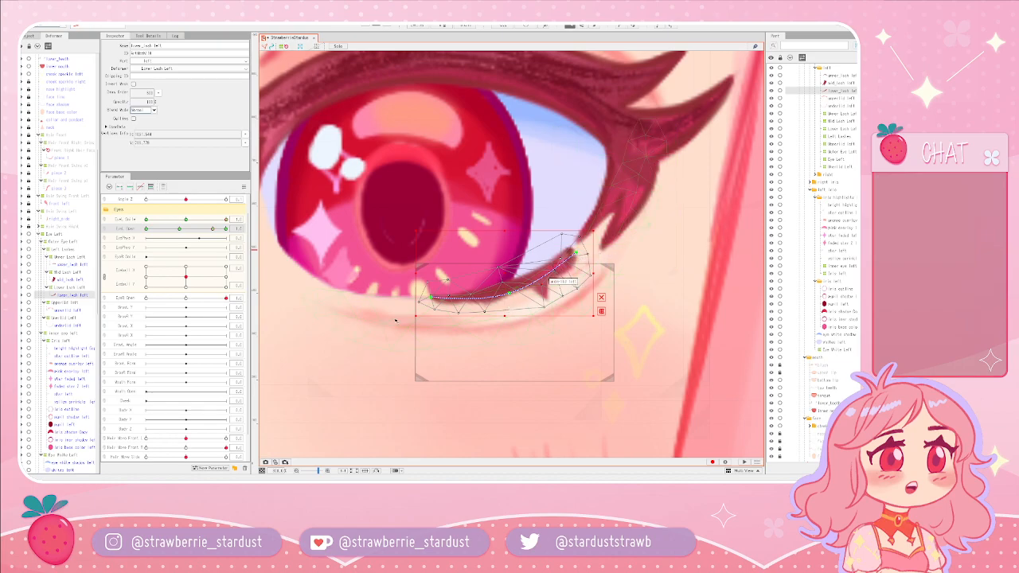
mouse_move(213, 229)
mouse_down()
mouse_move(177, 231)
mouse_move(250, 230)
mouse_move(170, 231)
mouse_move(223, 231)
mouse_move(176, 231)
mouse_move(213, 231)
mouse_up()
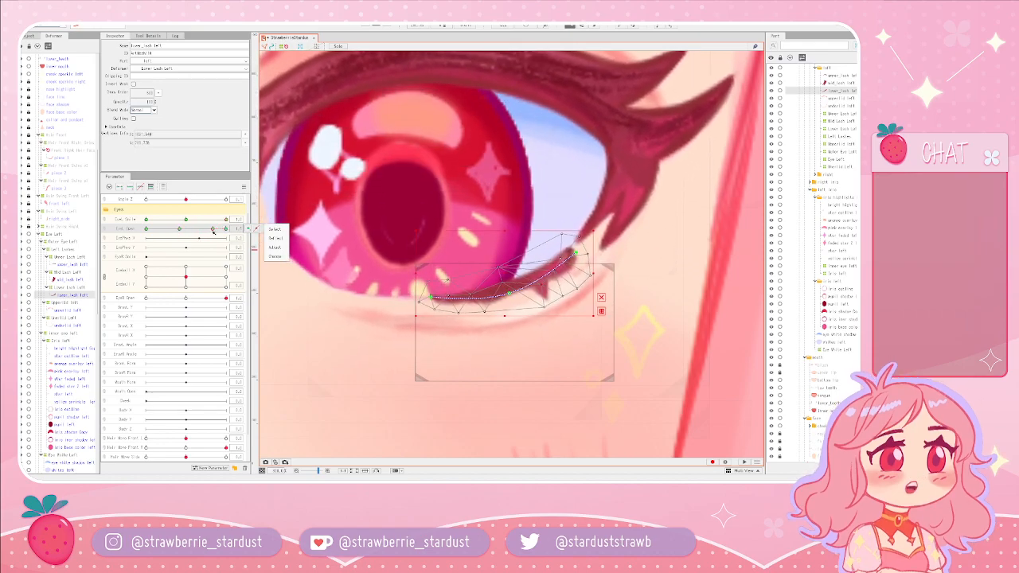
scroll(447, 280, down, 2)
click(462, 325)
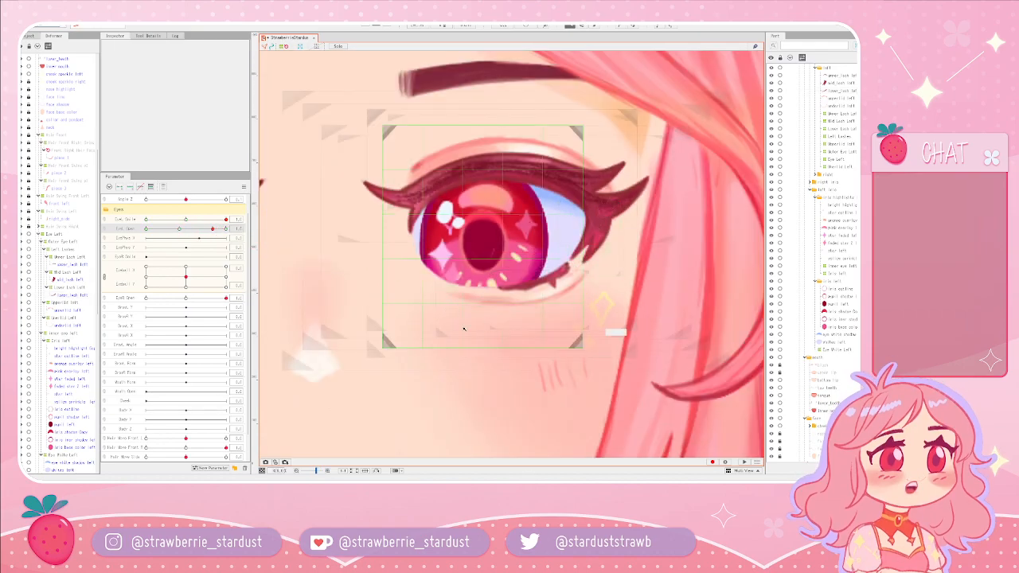
drag(466, 324, 367, 322)
scroll(367, 322, up, 1)
mouse_move(210, 229)
mouse_down()
mouse_move(116, 225)
mouse_move(213, 229)
mouse_up()
scroll(369, 260, up, 2)
scroll(370, 260, up, 2)
scroll(370, 260, down, 2)
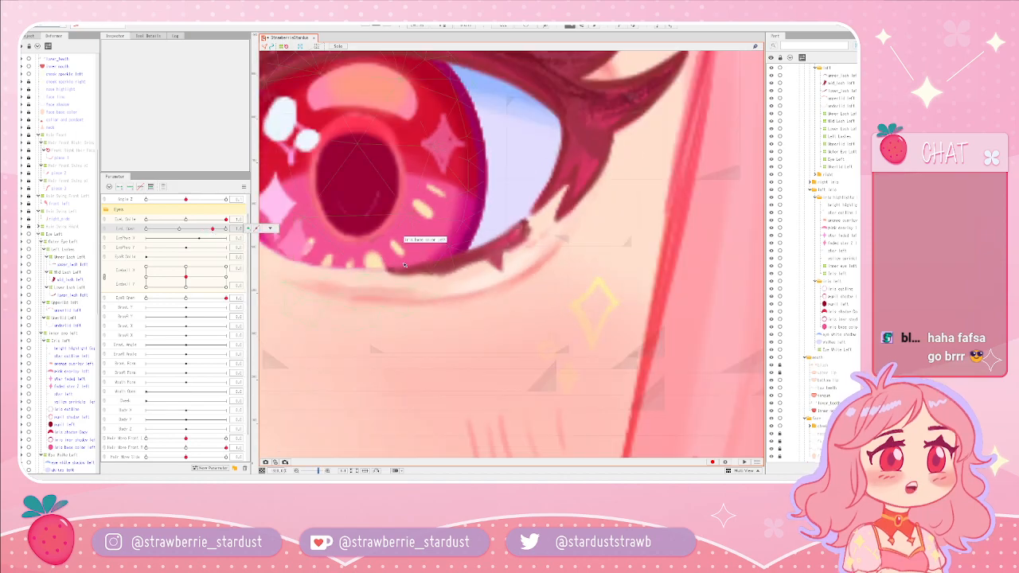
- Select the lower lash and nudge the mesh vertices below its small spike slightly inward at the normal eye-open keyform
click(503, 258)
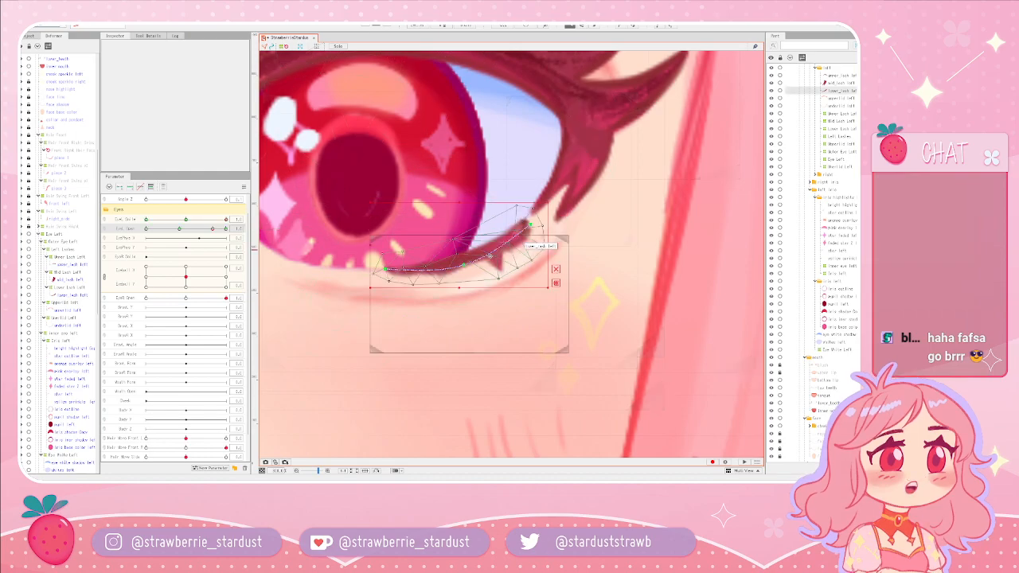
scroll(500, 255, up, 2)
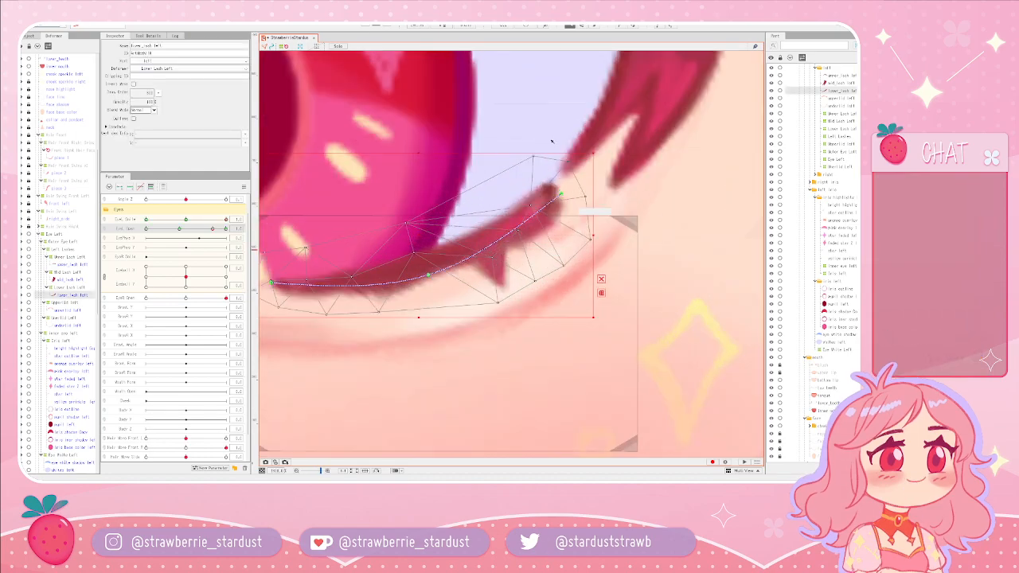
scroll(559, 148, up, 1)
drag(213, 230, 193, 234)
scroll(278, 228, down, 1)
scroll(437, 240, down, 1)
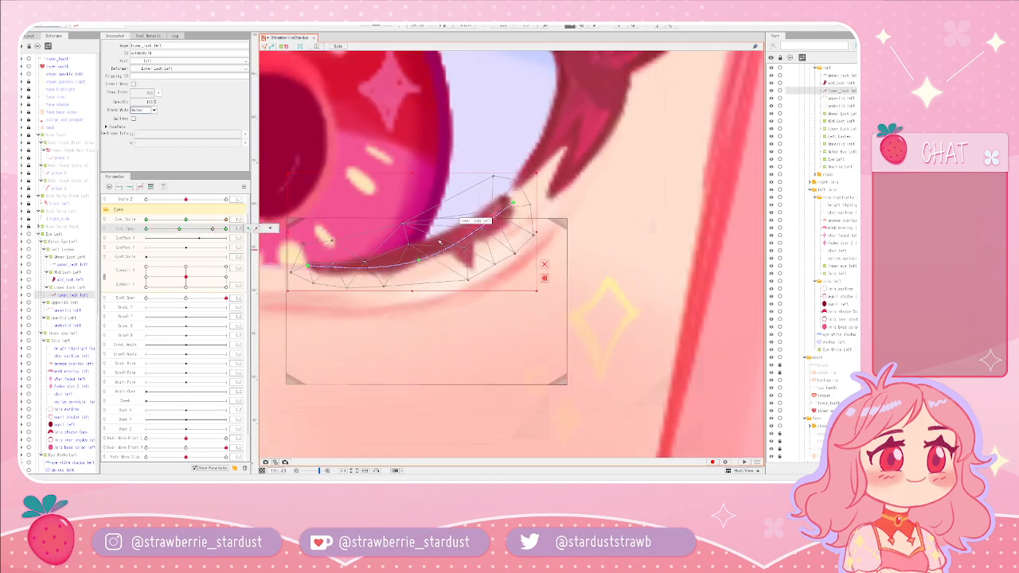
scroll(482, 242, down, 2)
scroll(444, 240, up, 4)
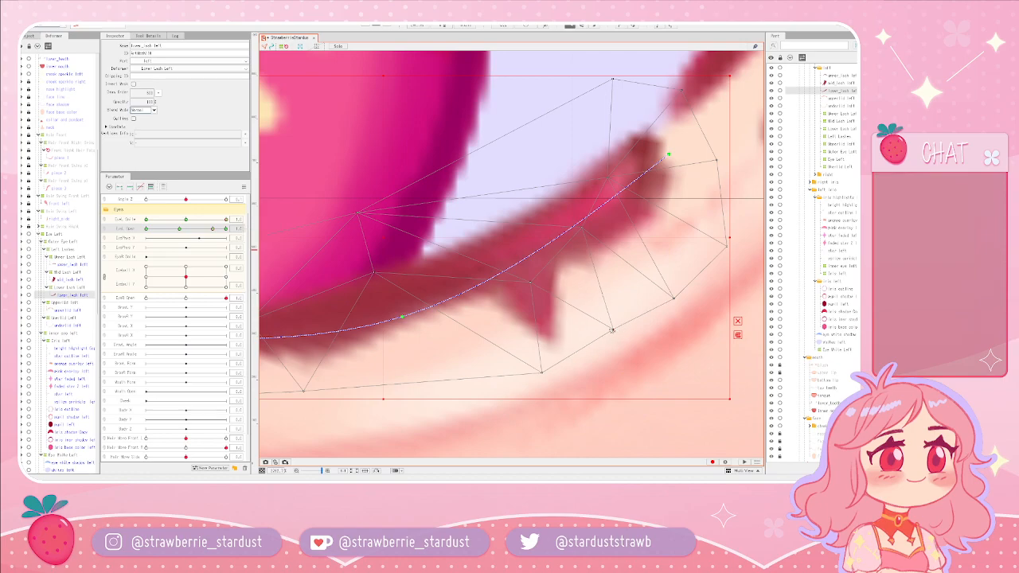
drag(546, 374, 543, 371)
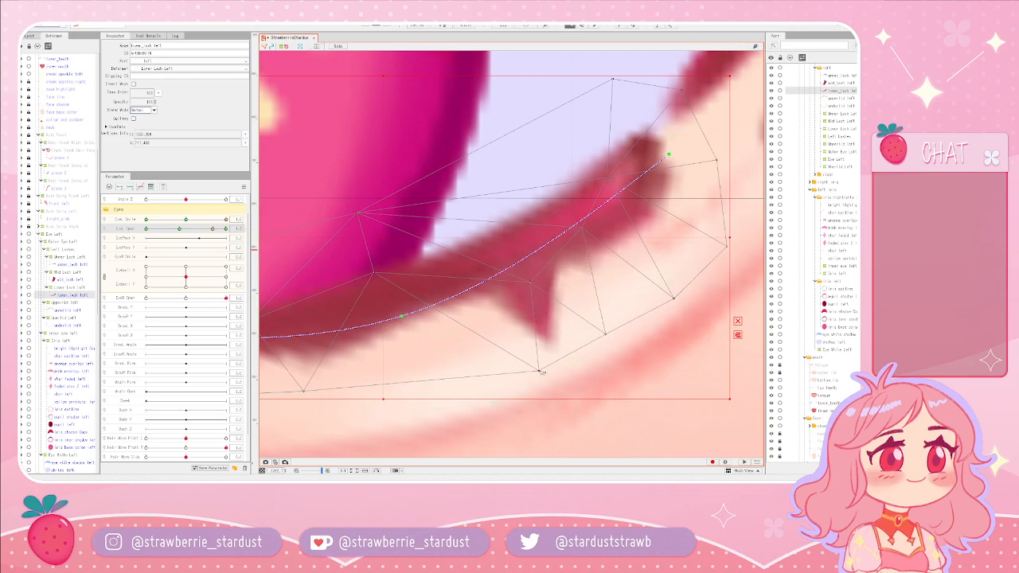
- Compare the left eye's lower lash with the rest of the face at the normal EyeL Open keyform
scroll(473, 293, down, 3)
mouse_move(212, 229)
mouse_down()
mouse_move(146, 230)
mouse_move(213, 231)
mouse_up()
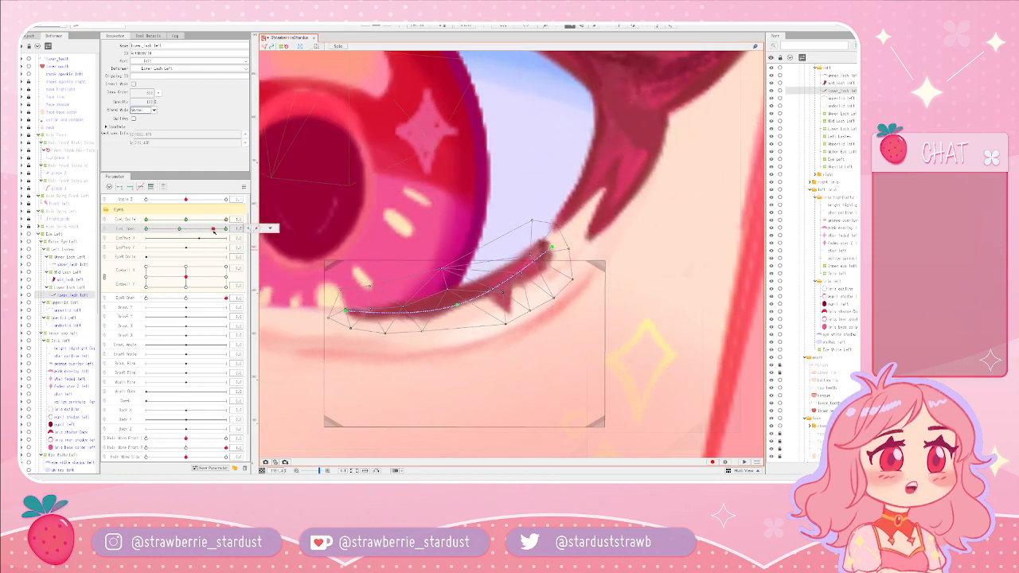
scroll(379, 267, down, 5)
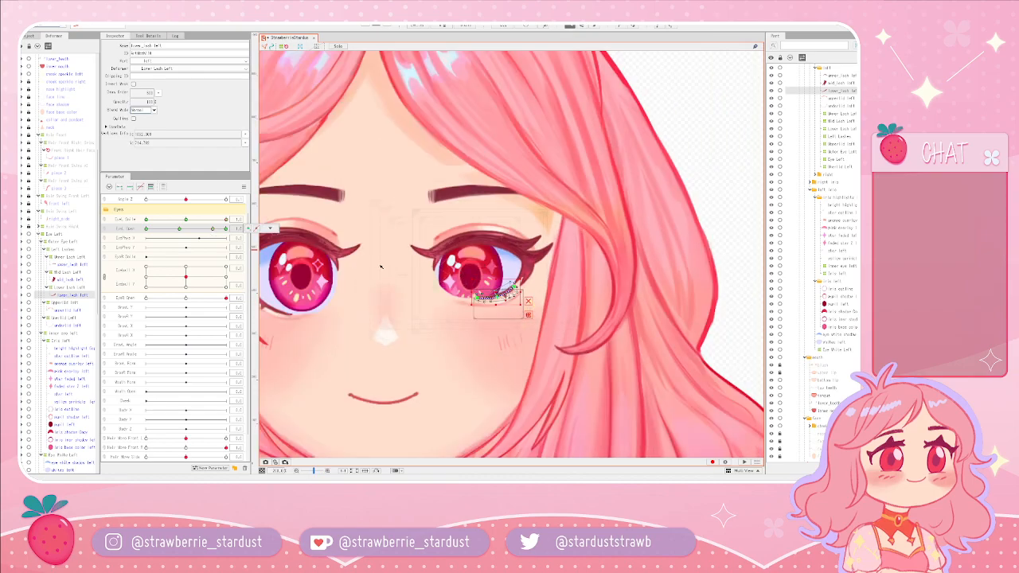
drag(379, 267, 263, 247)
scroll(287, 258, up, 4)
drag(364, 258, 516, 278)
scroll(517, 278, up, 5)
drag(590, 294, 450, 261)
click(656, 282)
mouse_move(211, 230)
mouse_down()
mouse_move(146, 229)
mouse_move(226, 231)
mouse_move(214, 235)
mouse_up()
click(436, 275)
click(424, 278)
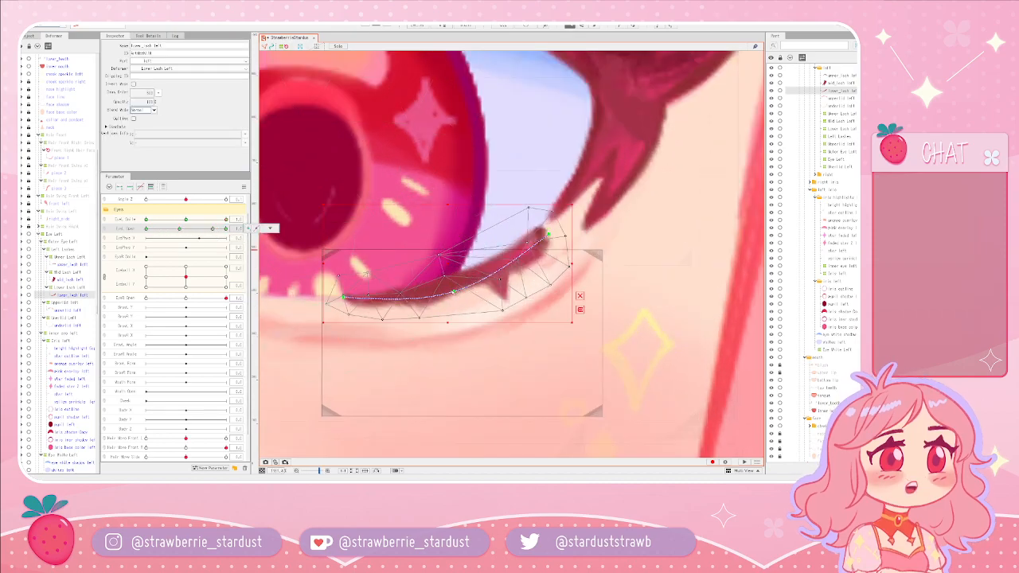
- Inspect the lower lash's shape and inner end point up close while varying EyeL Open around the normal and wide-open keyforms
mouse_move(226, 230)
mouse_down()
mouse_move(180, 230)
mouse_move(213, 231)
mouse_up()
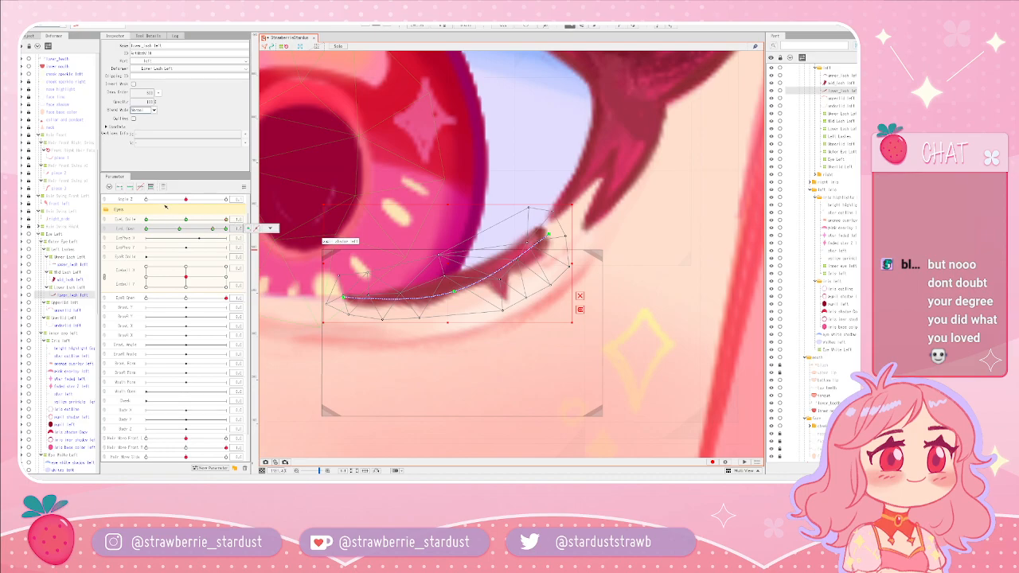
mouse_move(226, 229)
mouse_down()
mouse_move(181, 232)
mouse_move(213, 231)
mouse_up()
scroll(411, 275, down, 2)
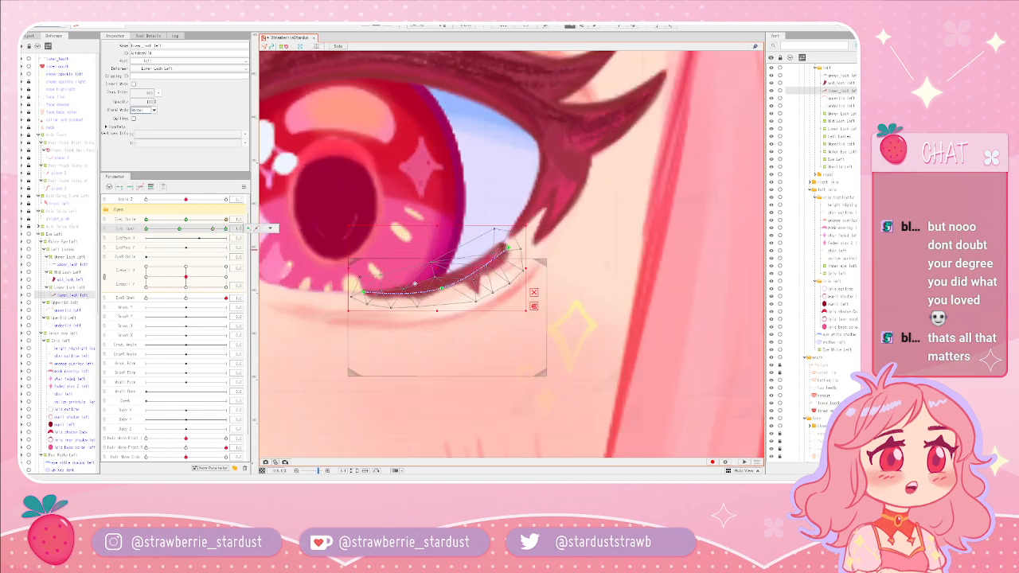
scroll(413, 280, up, 4)
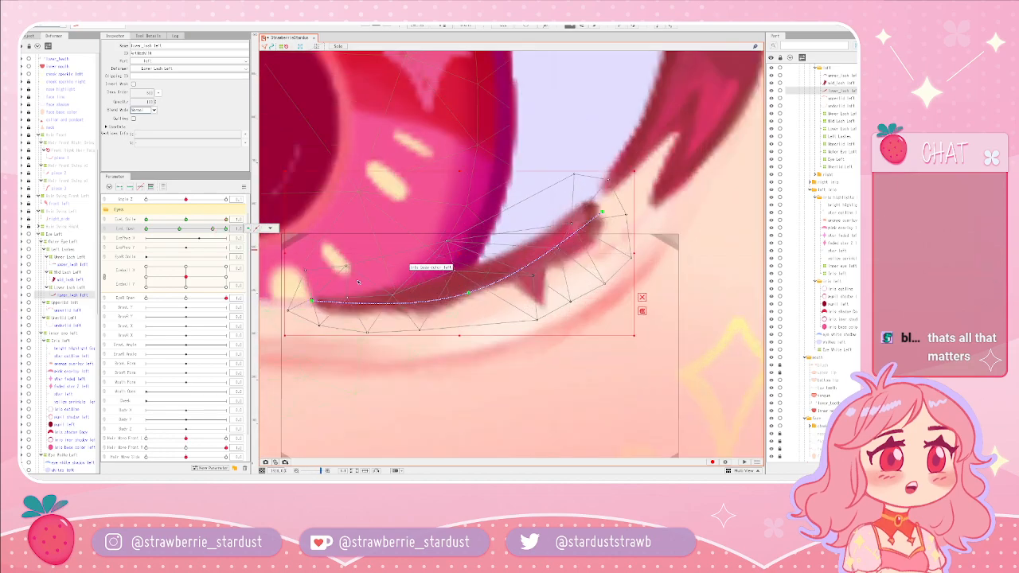
scroll(499, 305, down, 3)
scroll(498, 311, up, 4)
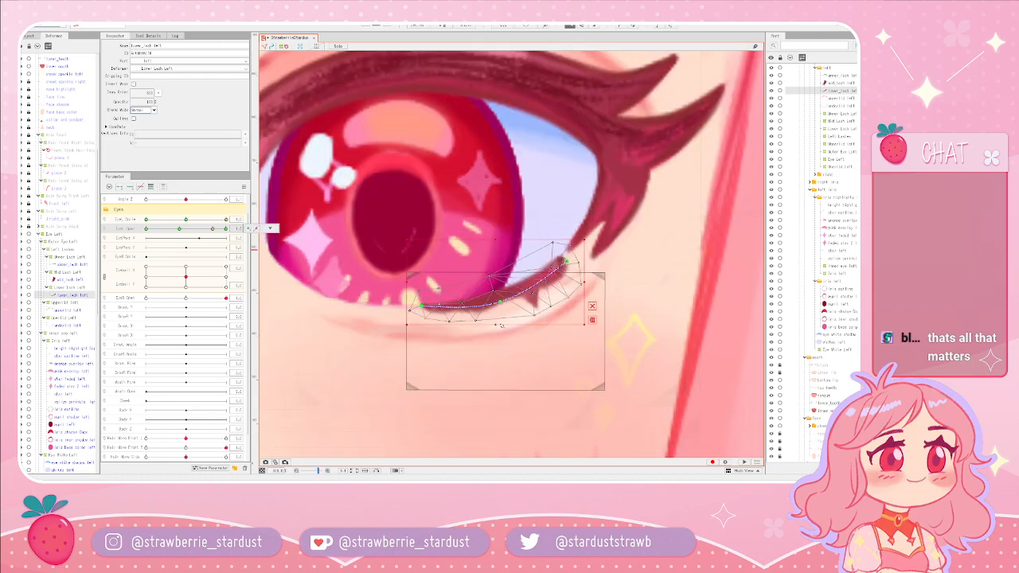
scroll(497, 315, up, 1)
mouse_move(199, 231)
mouse_down()
mouse_move(180, 230)
mouse_move(213, 230)
mouse_up()
scroll(465, 276, down, 4)
scroll(492, 281, up, 3)
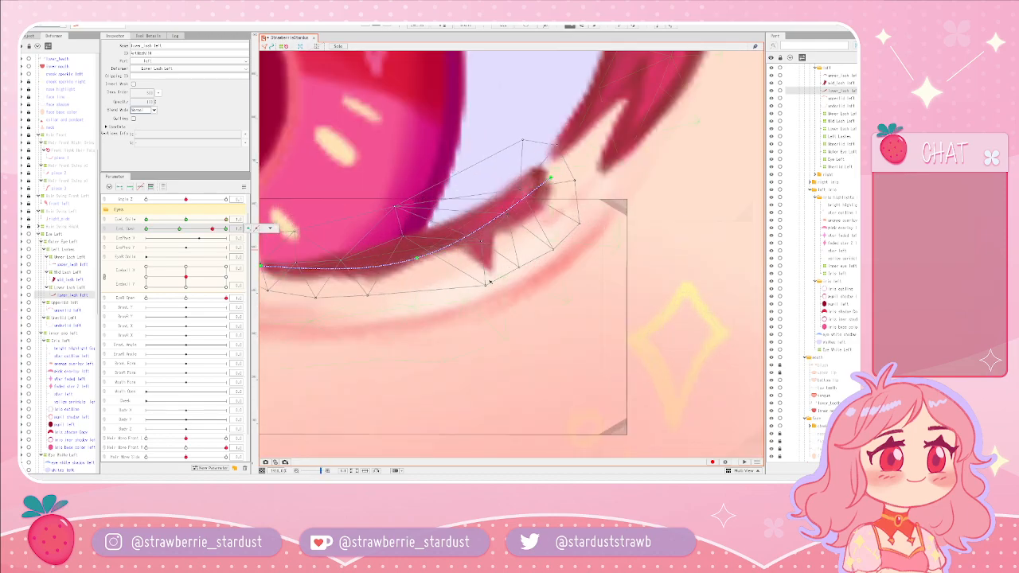
scroll(492, 283, down, 3)
scroll(390, 262, up, 2)
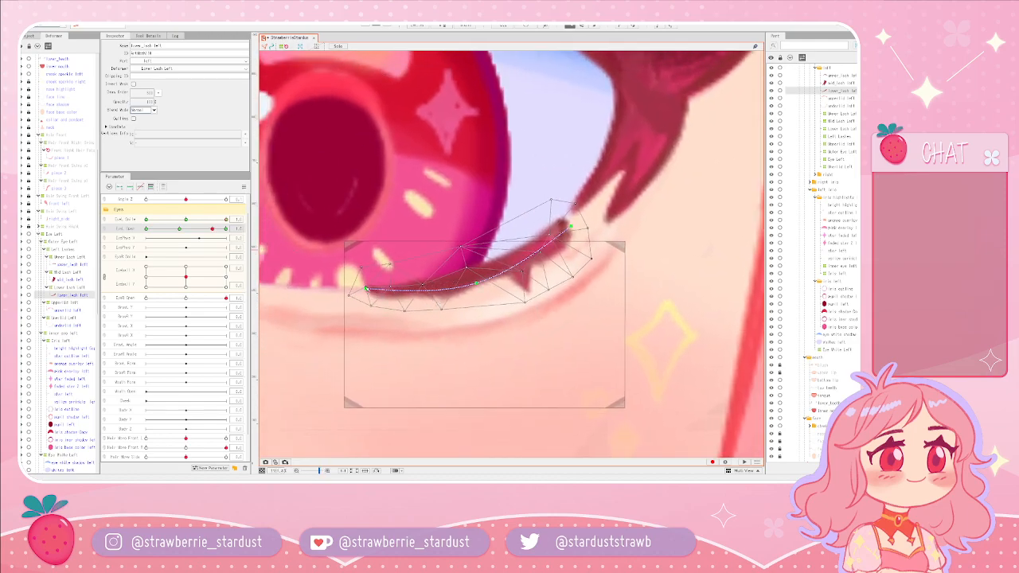
click(367, 289)
mouse_move(212, 230)
mouse_down()
mouse_move(139, 231)
mouse_move(213, 233)
mouse_up()
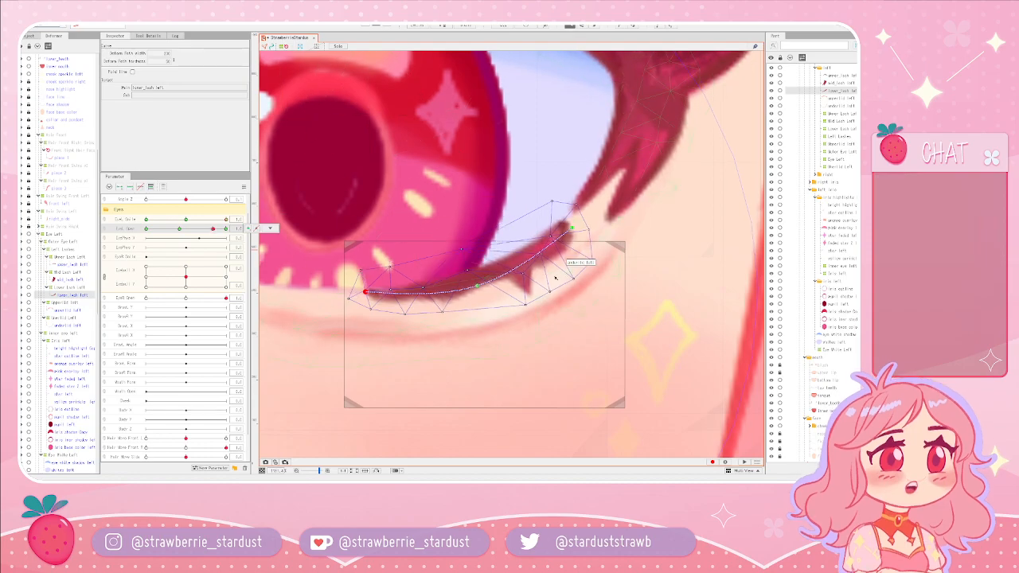
- At the half-open EyeL Open keyform, pull the lower lash's outer mesh vertices and spike outward, refining their positions along the lash
drag(213, 231, 179, 230)
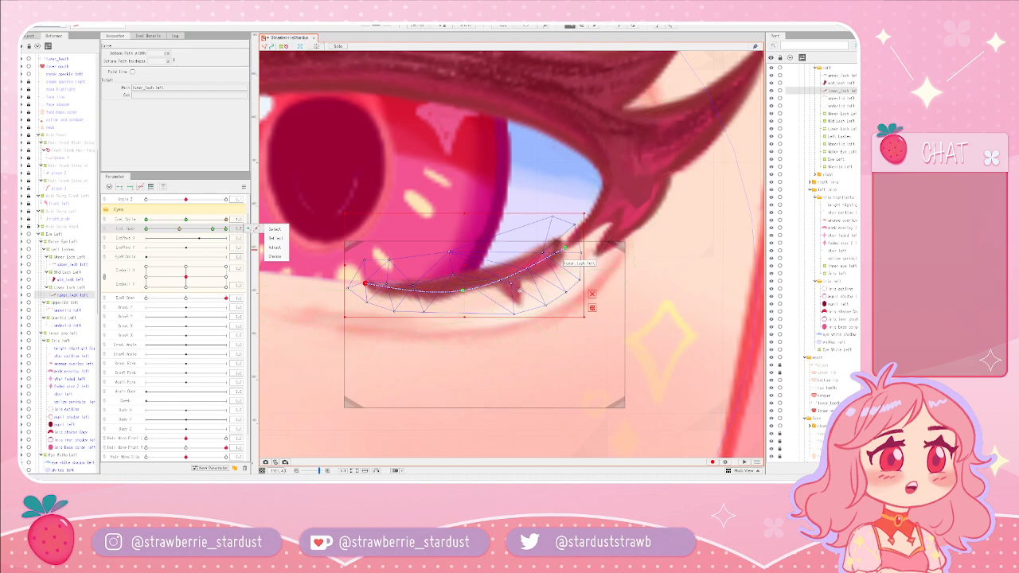
click(548, 305)
drag(547, 305, 573, 290)
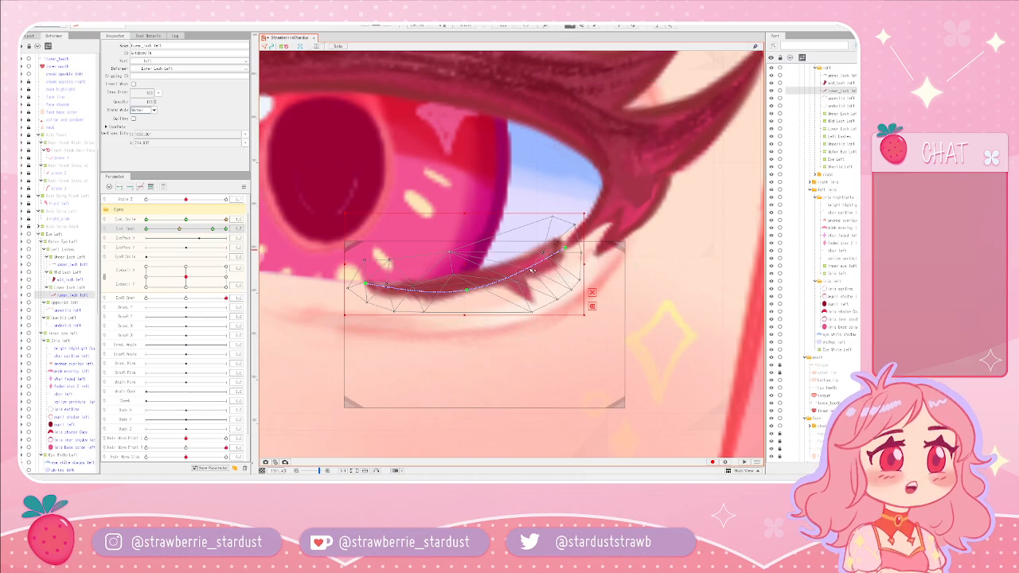
drag(544, 254, 549, 254)
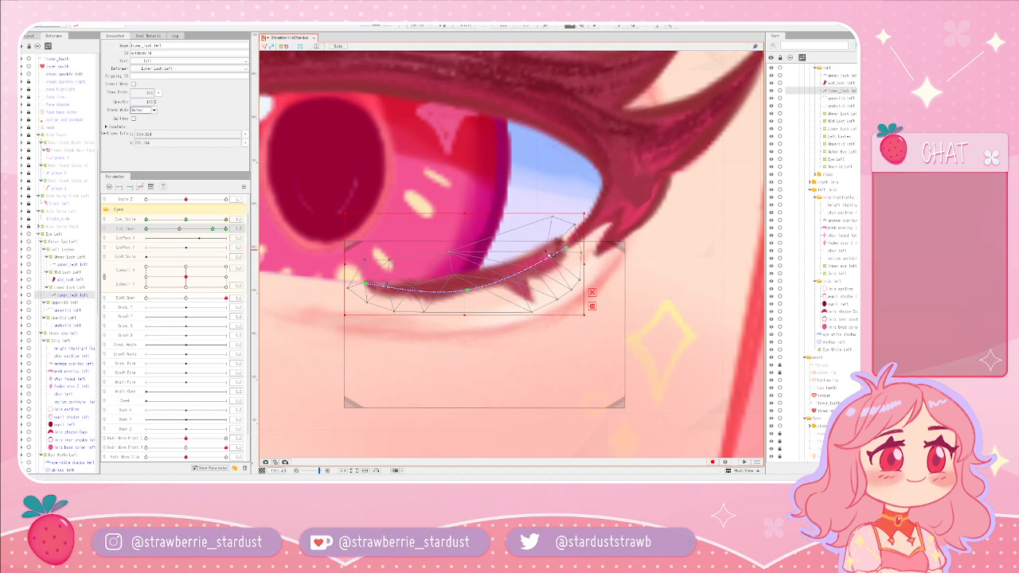
mouse_move(572, 290)
mouse_down()
mouse_move(531, 310)
mouse_move(569, 287)
mouse_up()
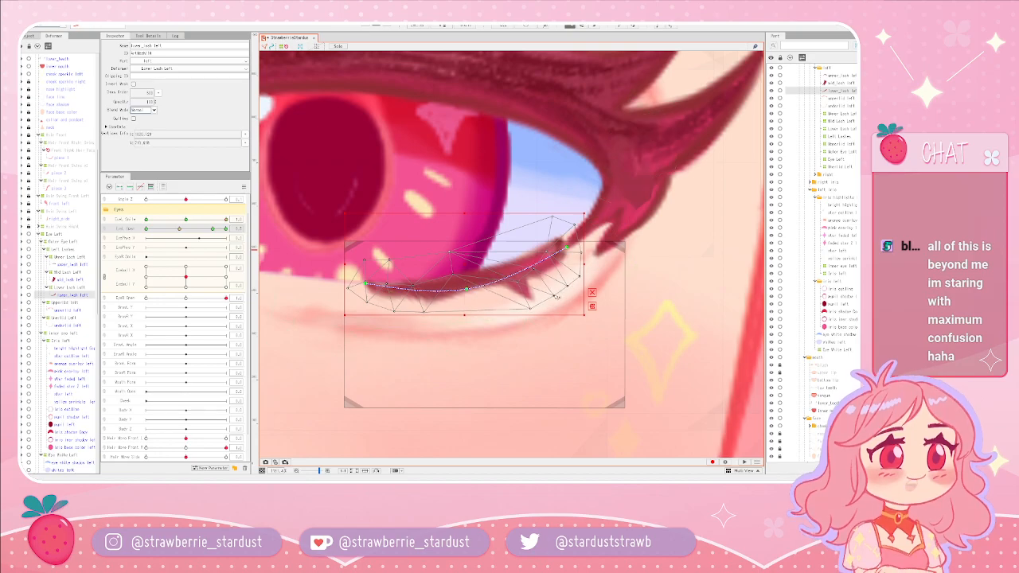
- Refine the mesh vertices below the lower lash's spike at the half-open EyeL Open keyform, reselecting the lash for a closer adjustment
drag(531, 309, 533, 307)
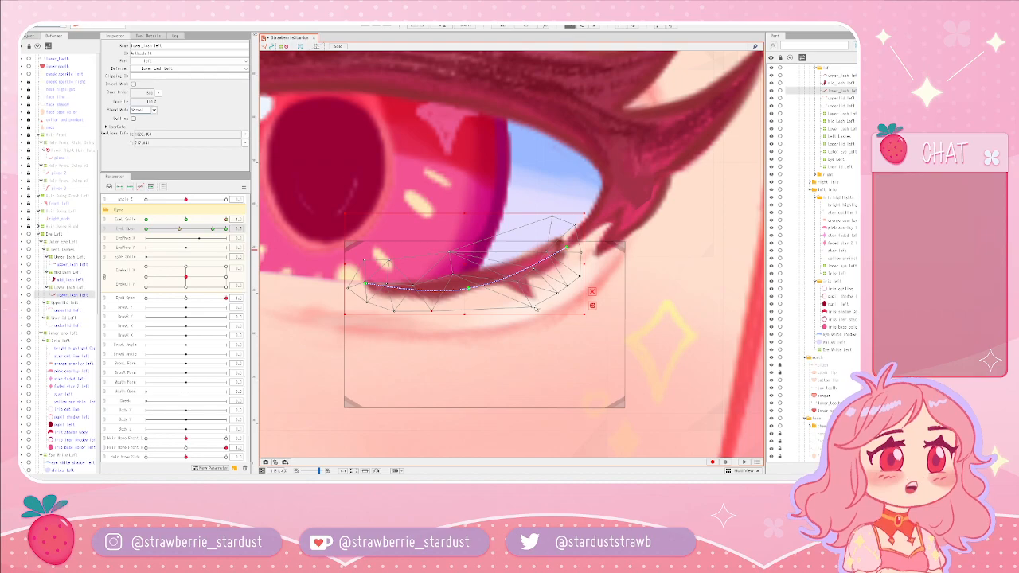
drag(535, 309, 531, 309)
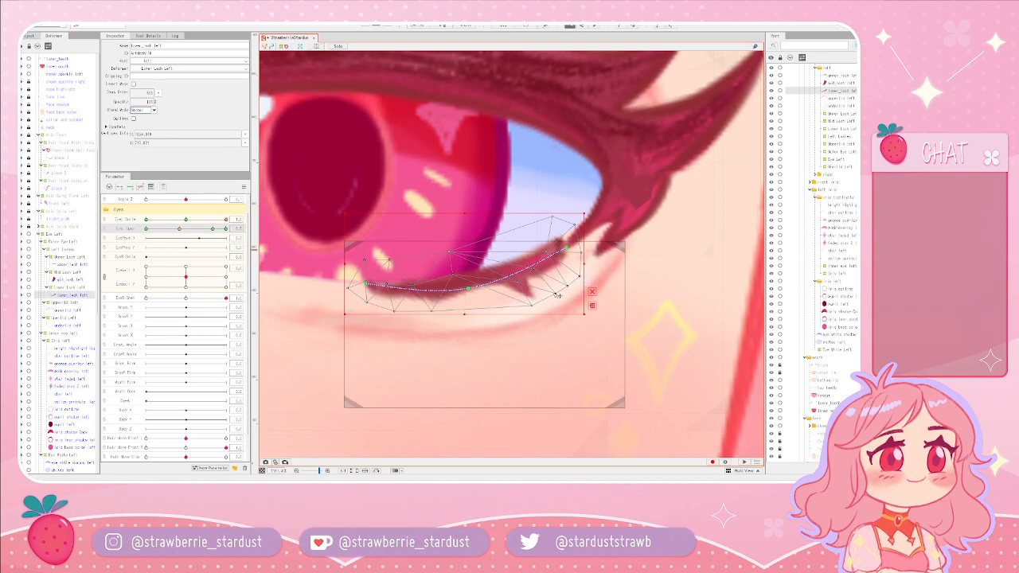
click(515, 369)
scroll(588, 333, down, 5)
scroll(565, 324, up, 6)
click(525, 254)
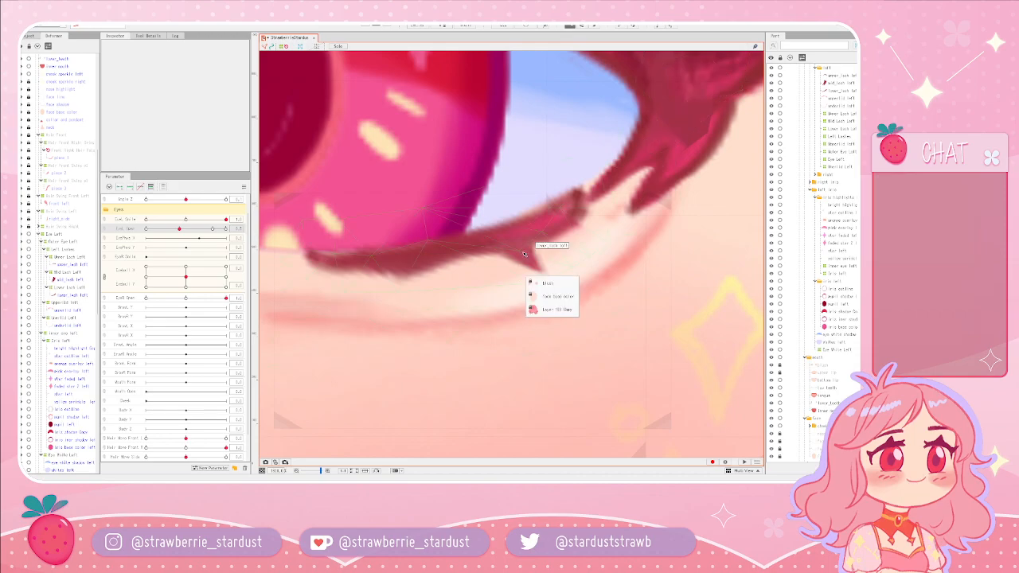
click(542, 284)
drag(540, 285, 534, 285)
click(541, 288)
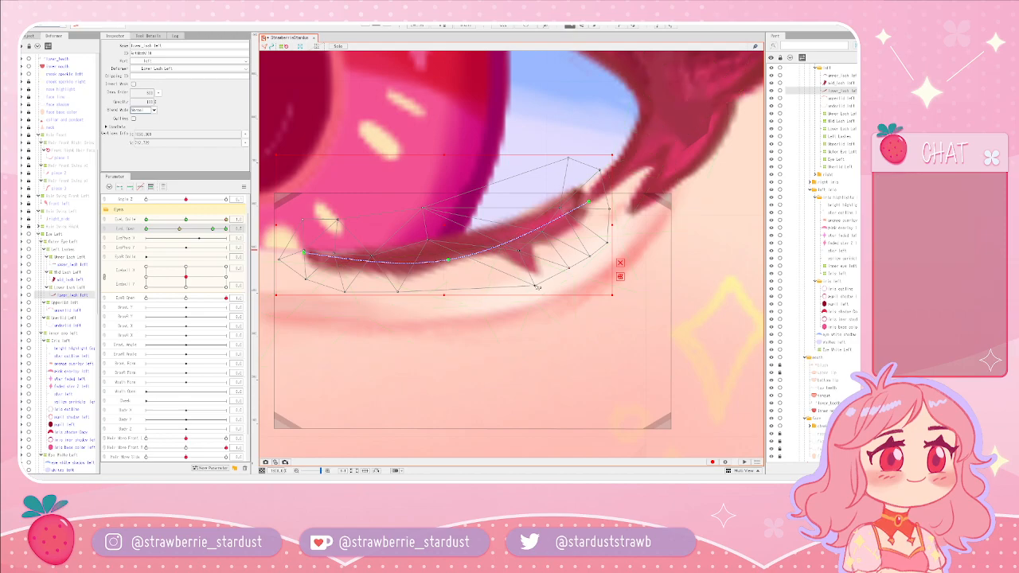
- Raise EyeL Open, open the lower lash's mesh for editing and add vertices along its lower edge
mouse_move(212, 229)
mouse_down()
mouse_move(136, 230)
mouse_move(212, 230)
mouse_up()
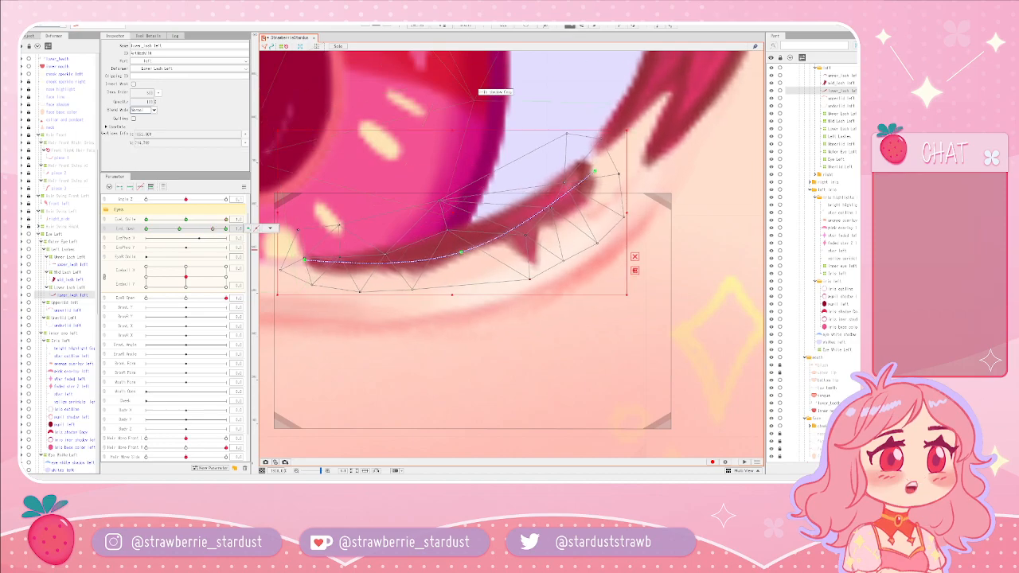
double_click(301, 271)
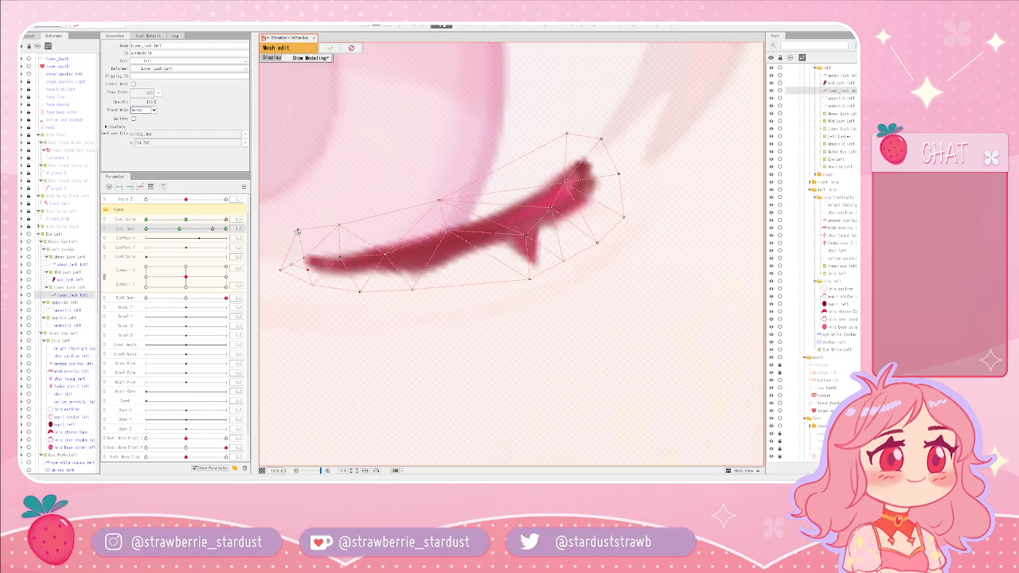
drag(299, 230, 293, 265)
click(541, 246)
scroll(492, 307, up, 3)
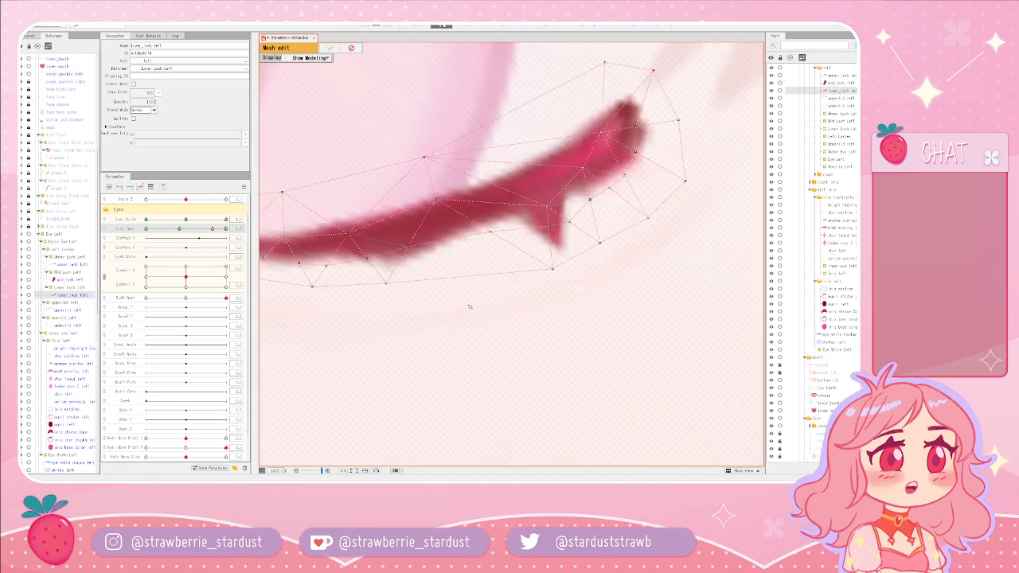
- Add more mesh vertices around the lower lash's spike and inner end, and apply the mesh edit
scroll(487, 299, down, 3)
scroll(483, 279, up, 4)
scroll(486, 273, up, 1)
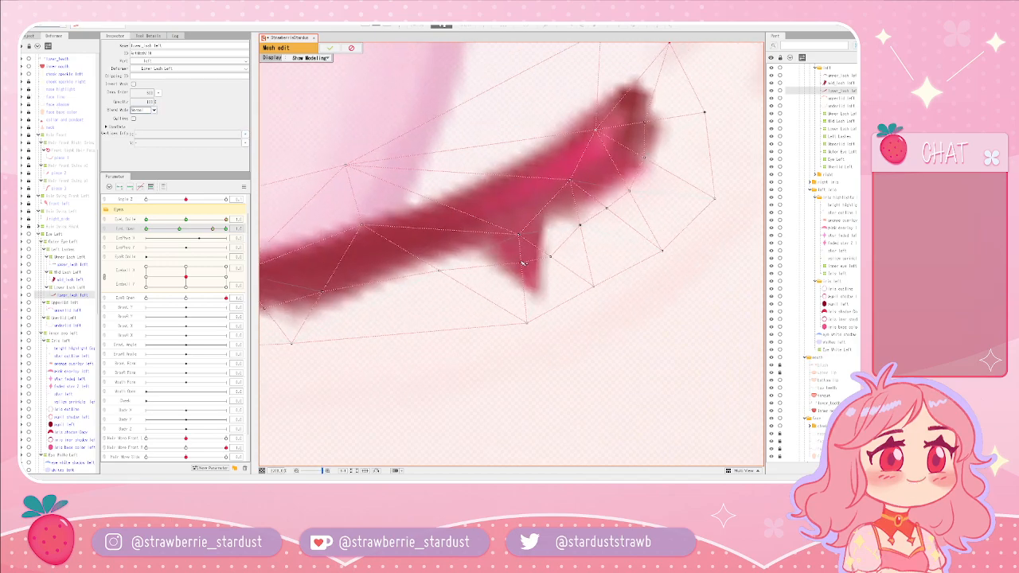
scroll(550, 240, down, 3)
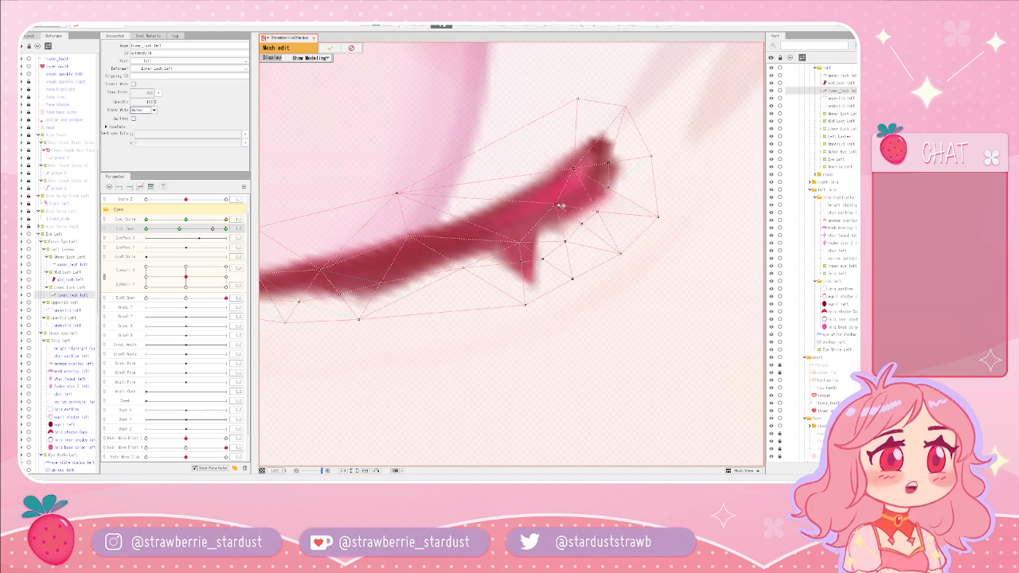
scroll(650, 165, down, 2)
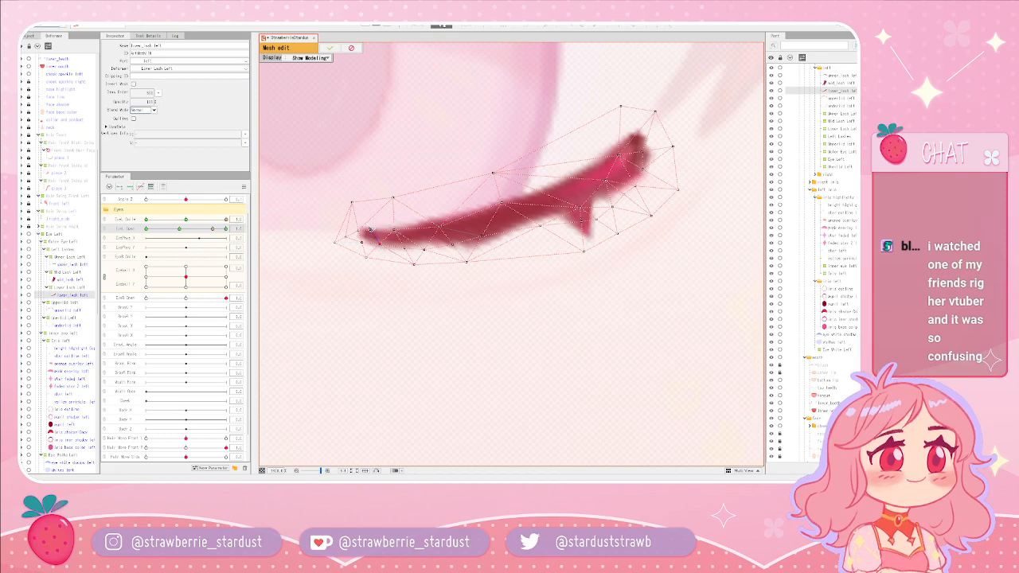
scroll(384, 237, up, 2)
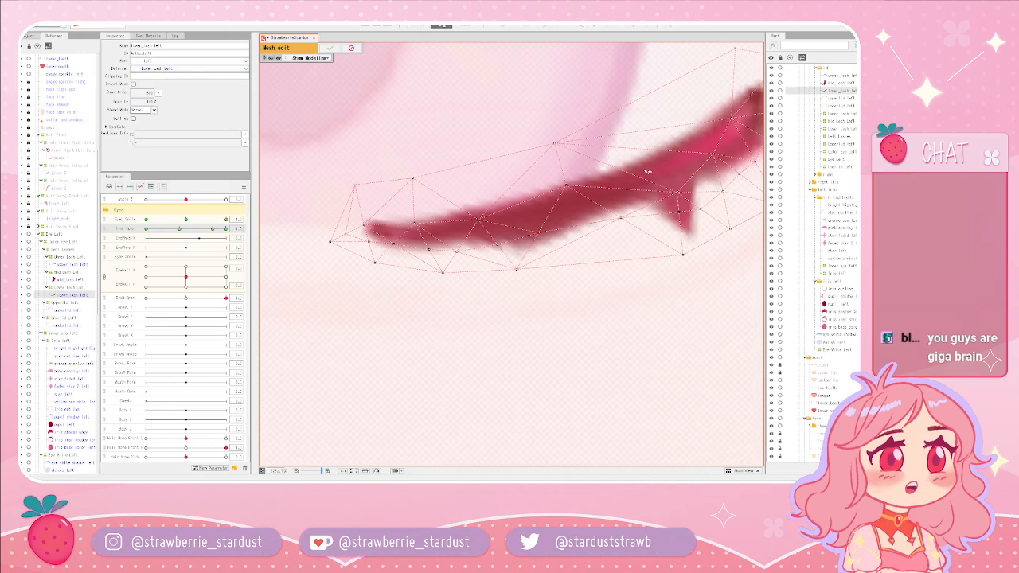
click(329, 48)
scroll(611, 209, down, 4)
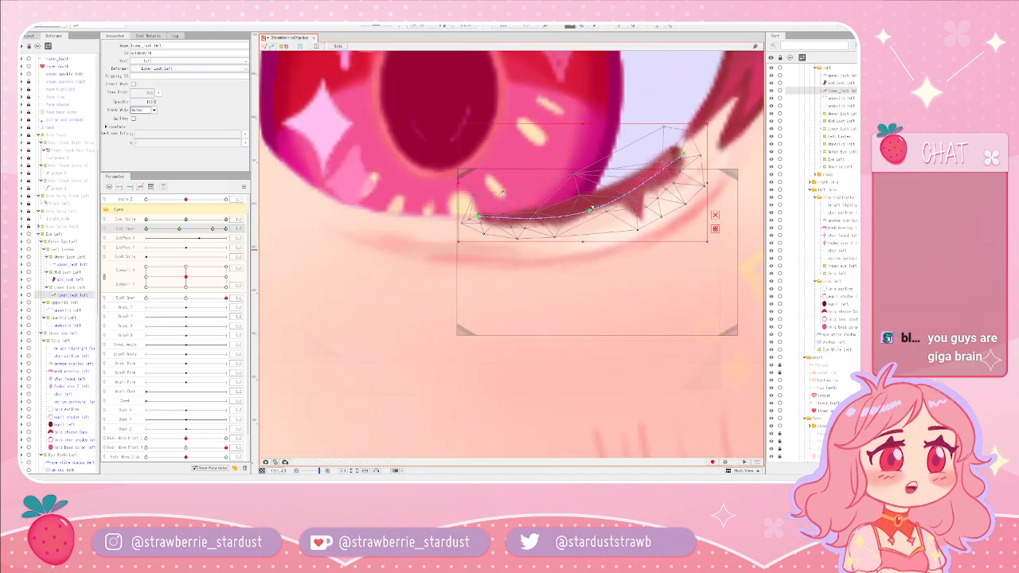
- Nudge the lower lash's mesh vertices around the spike to smooth its shape with the refined mesh
drag(598, 207, 519, 205)
scroll(673, 210, up, 4)
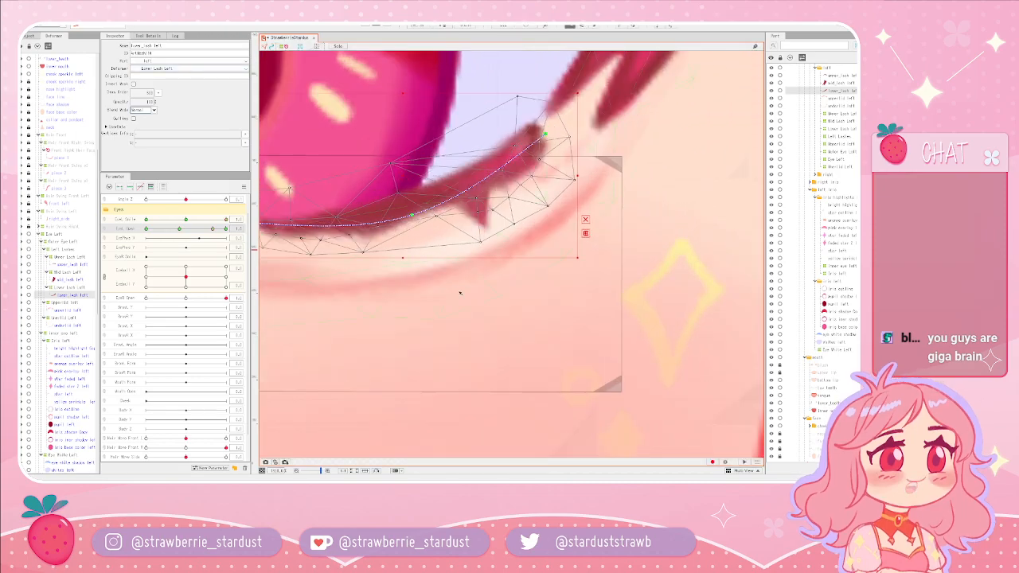
click(448, 223)
click(467, 198)
drag(457, 179, 524, 183)
scroll(519, 279, up, 3)
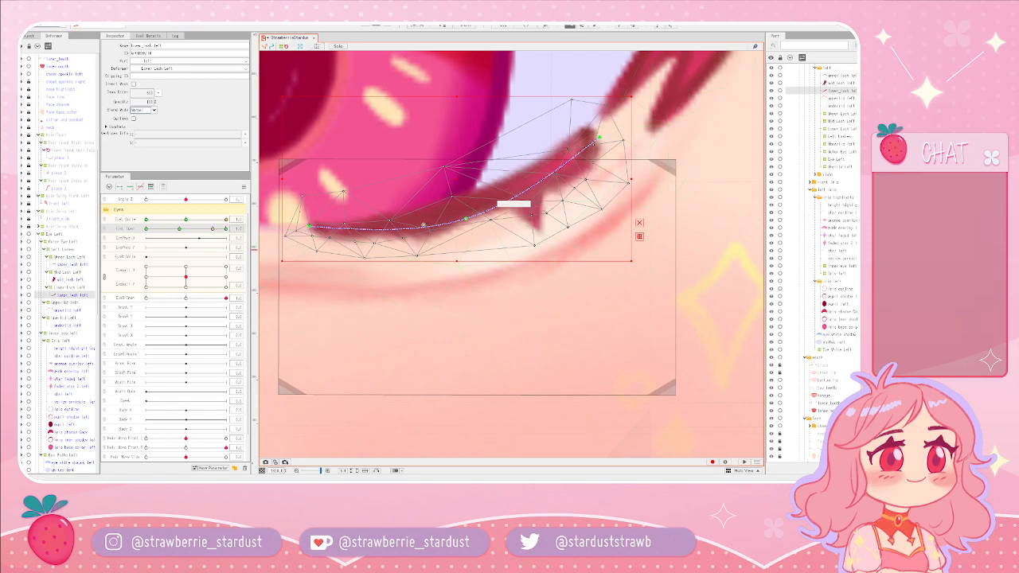
scroll(526, 213, down, 1)
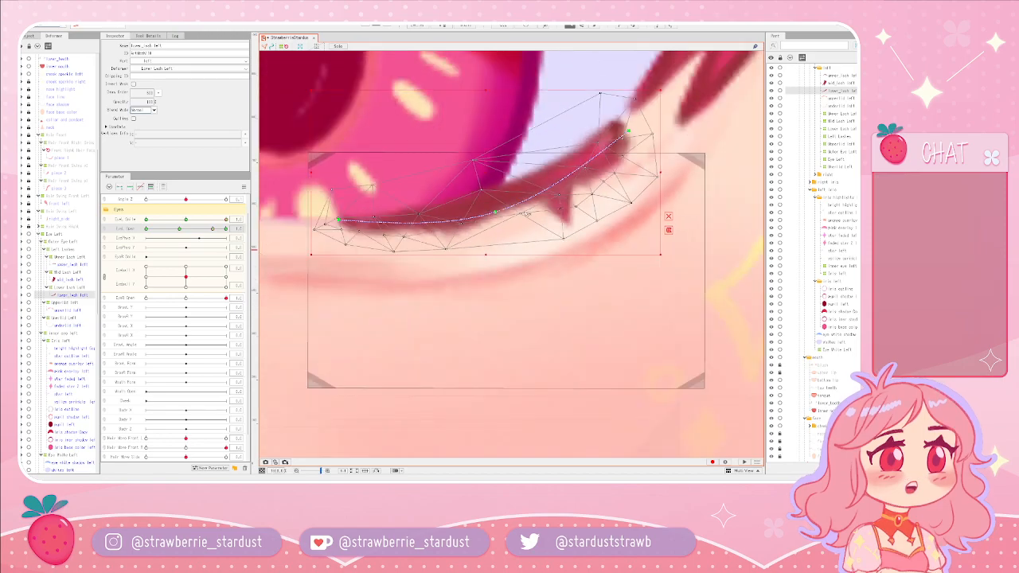
drag(561, 189, 574, 201)
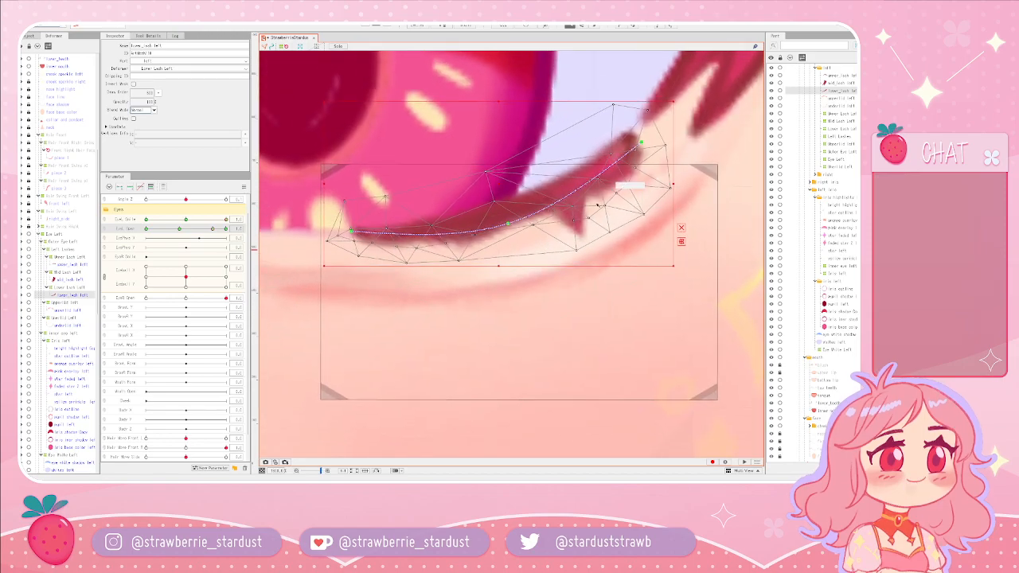
drag(569, 246, 573, 278)
drag(512, 288, 520, 285)
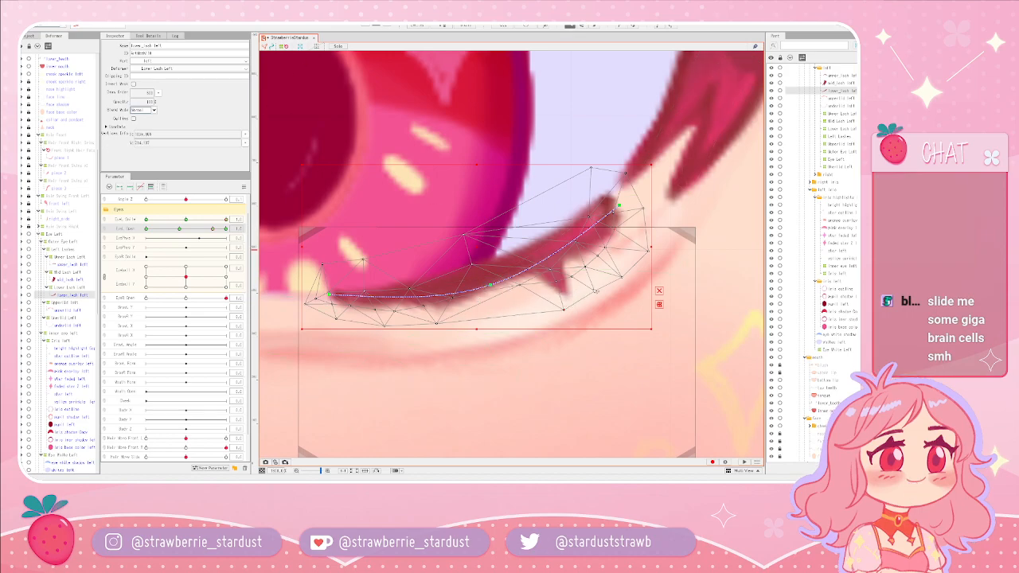
- Reselect the lower lash and examine how it deforms as EyeL Open varies up to the wide-open keyform
click(587, 288)
scroll(621, 298, down, 4)
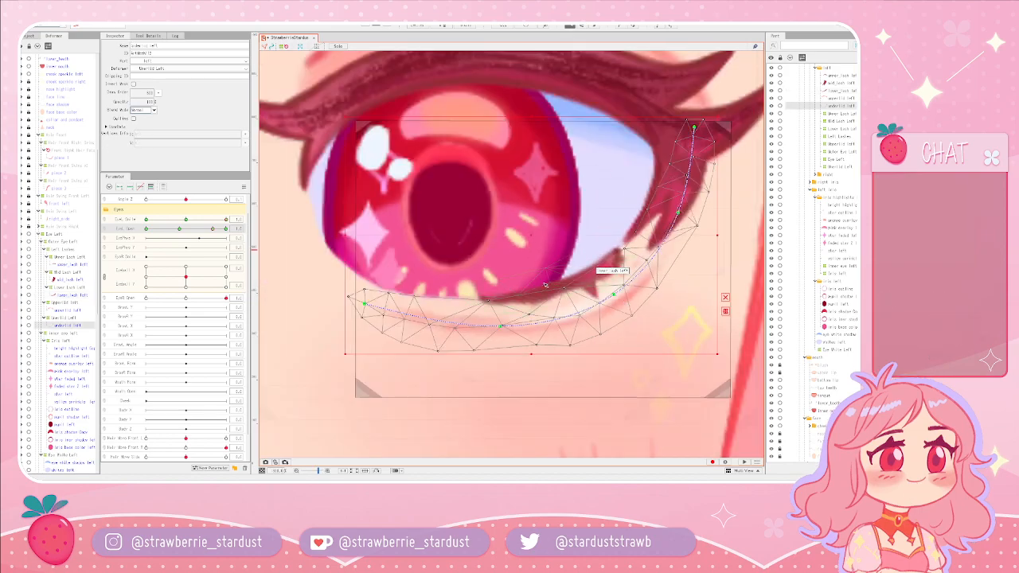
click(610, 290)
scroll(611, 279, up, 4)
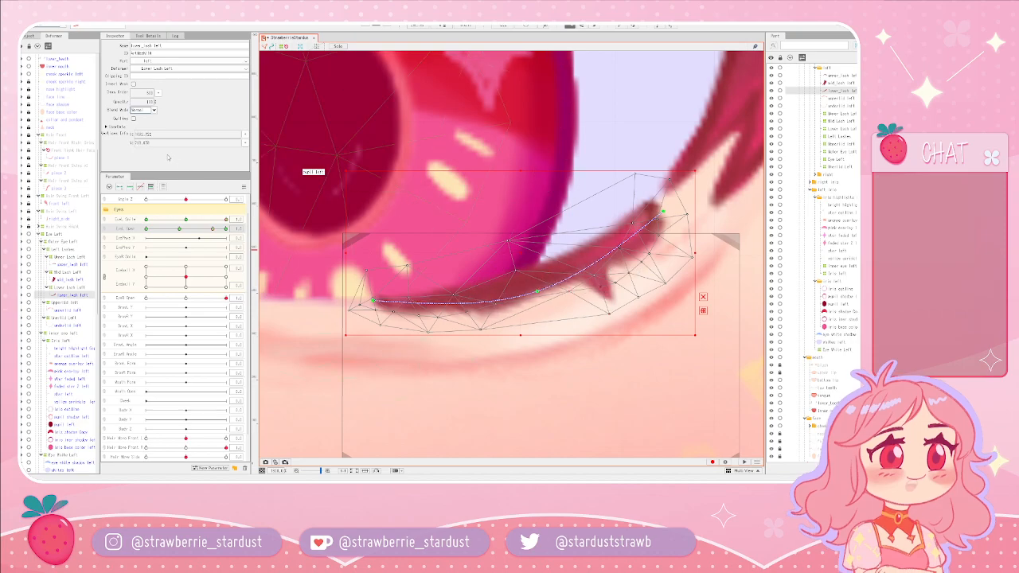
drag(202, 221, 145, 222)
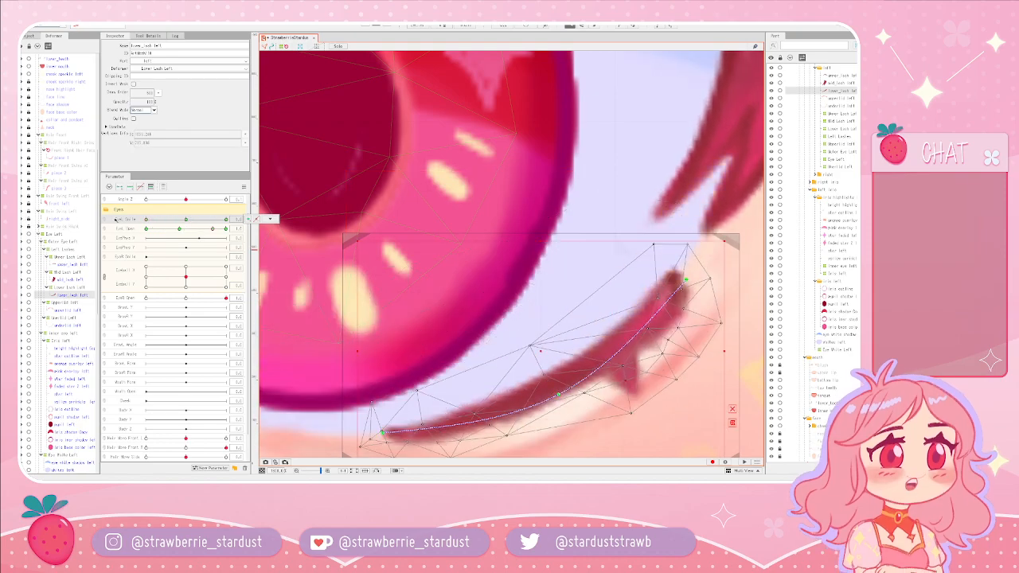
scroll(623, 243, down, 4)
scroll(645, 255, up, 2)
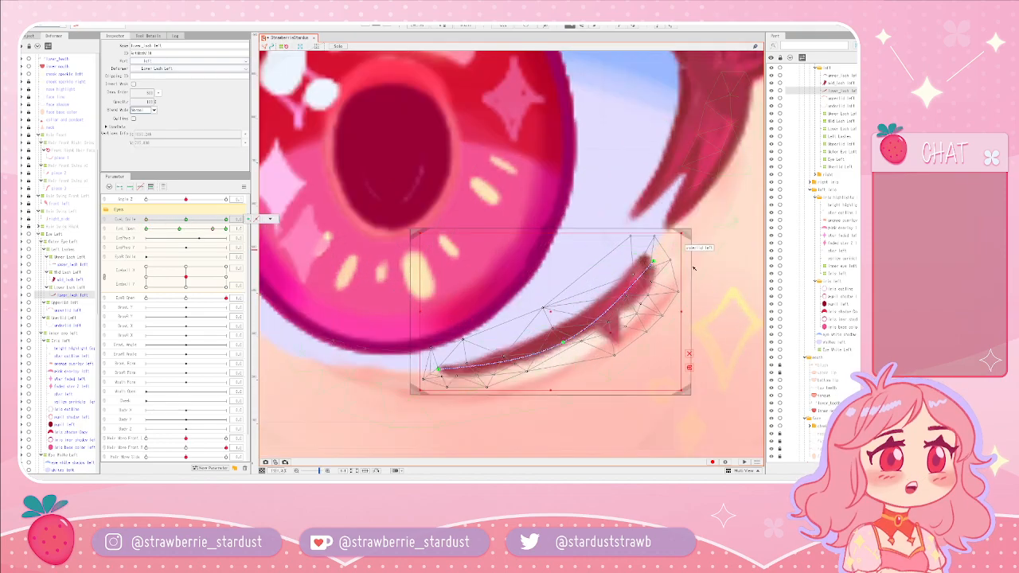
mouse_move(214, 229)
mouse_down()
mouse_move(237, 226)
mouse_move(195, 229)
mouse_move(217, 230)
mouse_up()
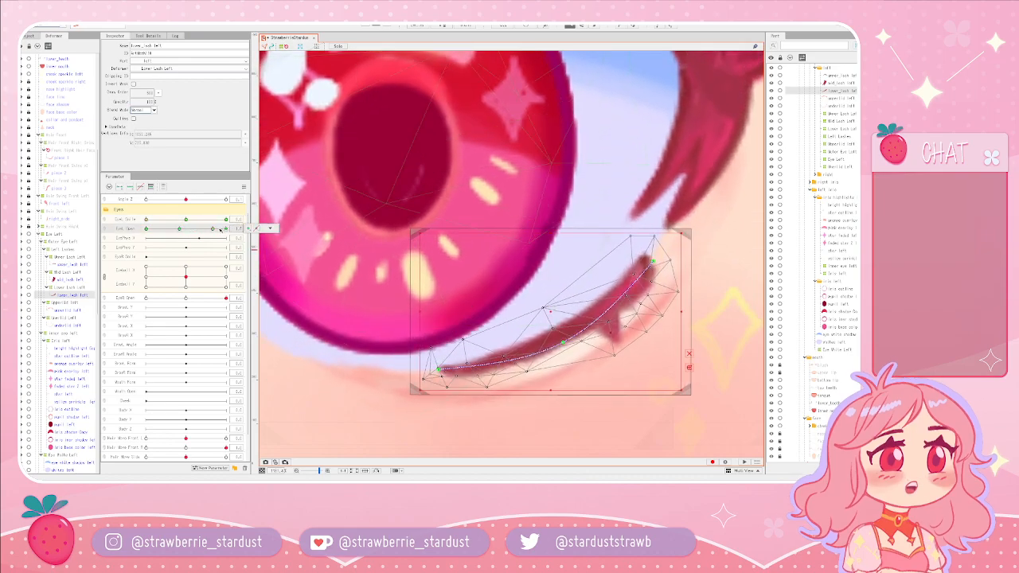
scroll(514, 320, up, 3)
drag(539, 328, 493, 295)
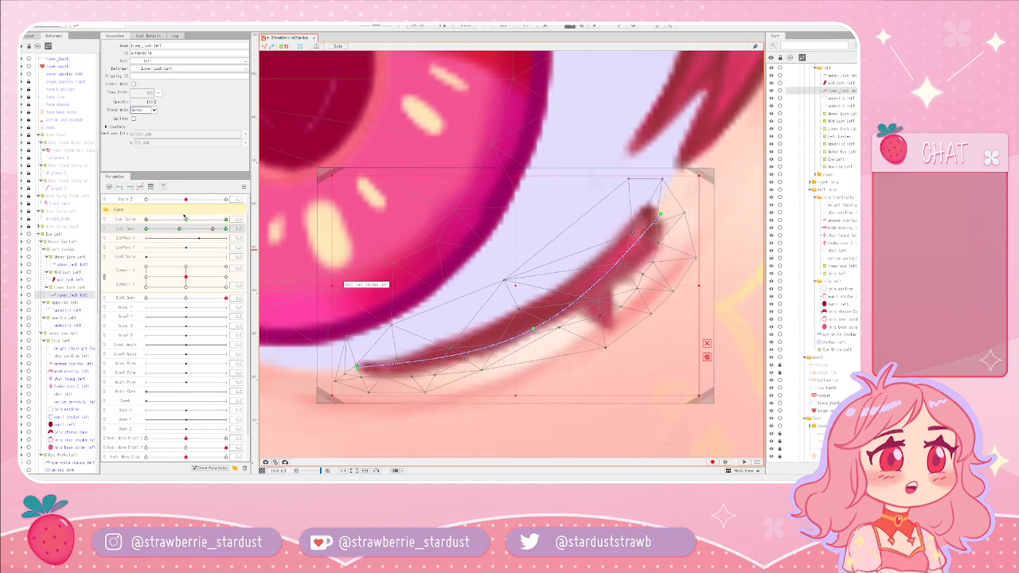
drag(188, 230, 213, 231)
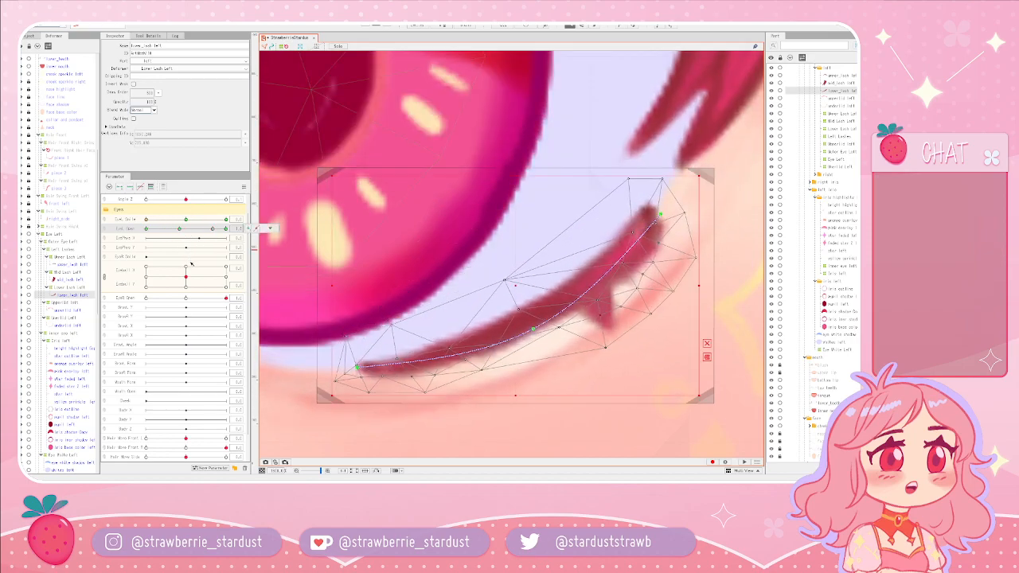
scroll(420, 265, down, 5)
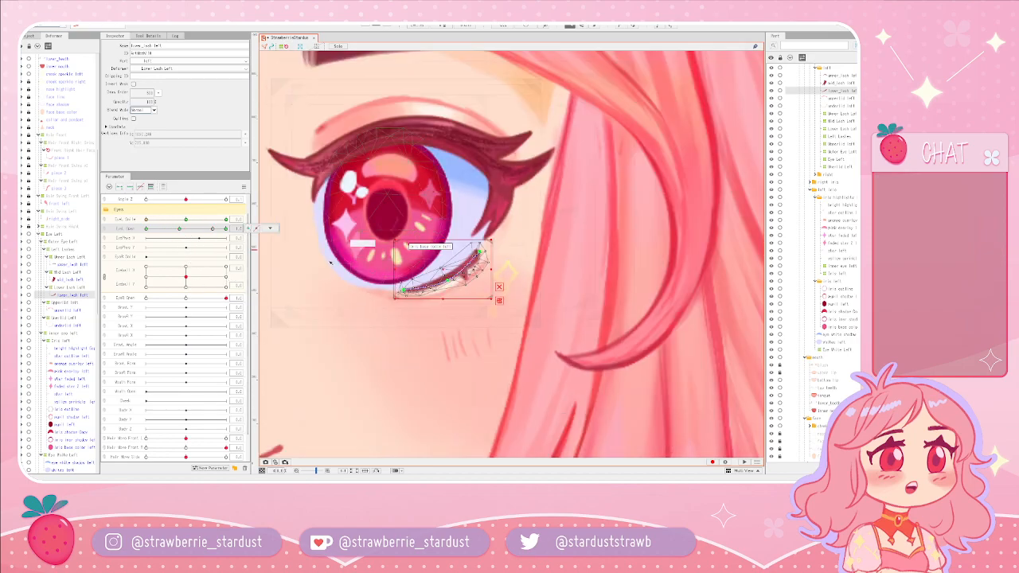
- Preview the left eye while varying EyeL Open and moving the iris with Eyeball X and Eyeball Y
drag(207, 273, 185, 289)
drag(214, 229, 189, 206)
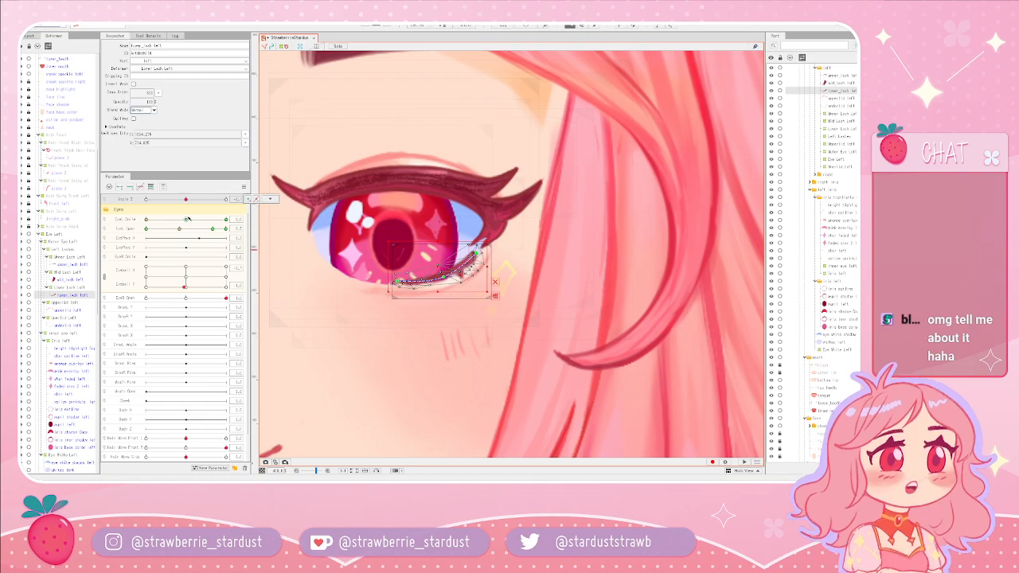
drag(192, 228, 166, 239)
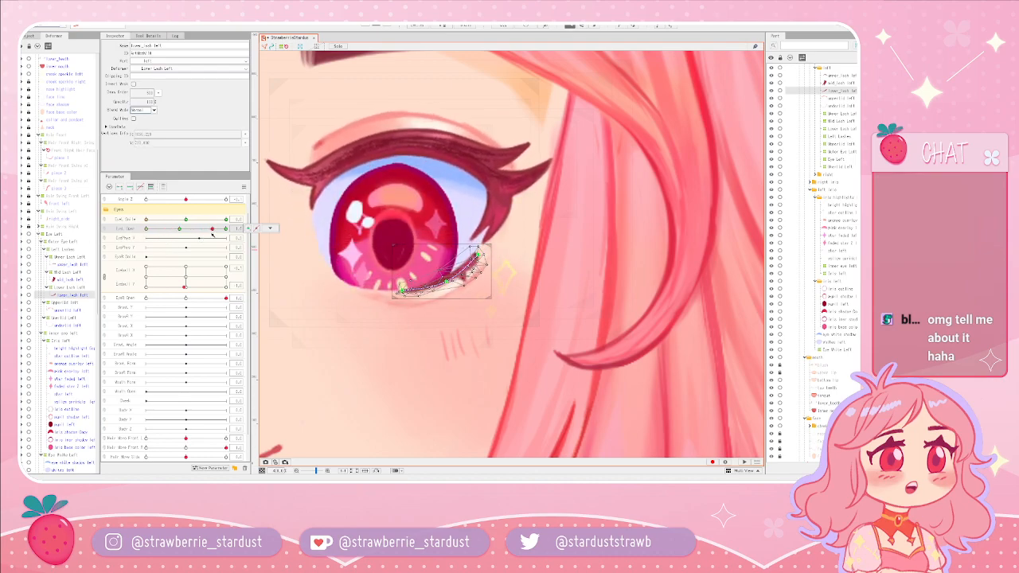
drag(186, 270, 146, 271)
drag(240, 269, 122, 199)
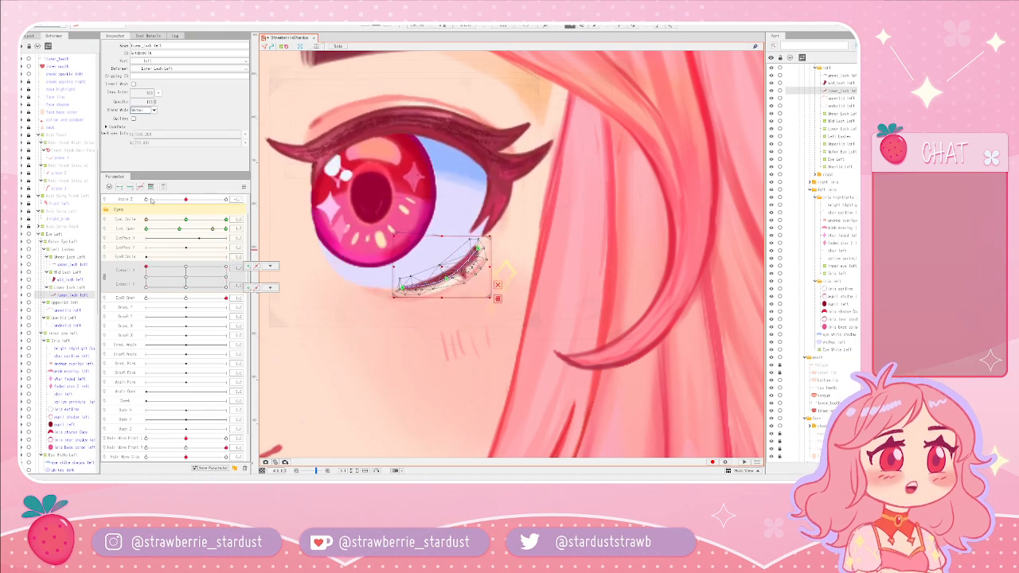
drag(108, 289, 175, 235)
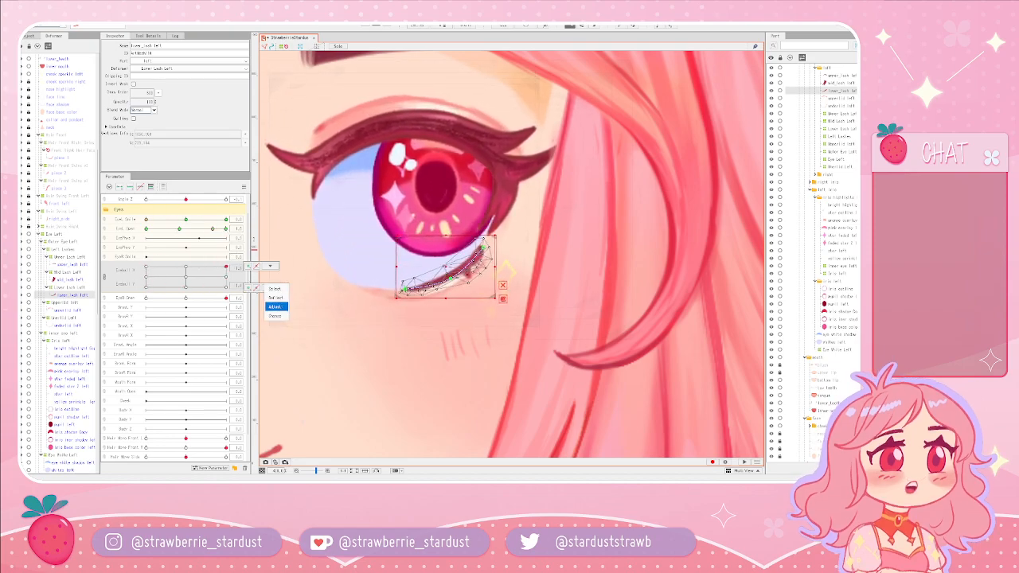
drag(252, 237, 267, 316)
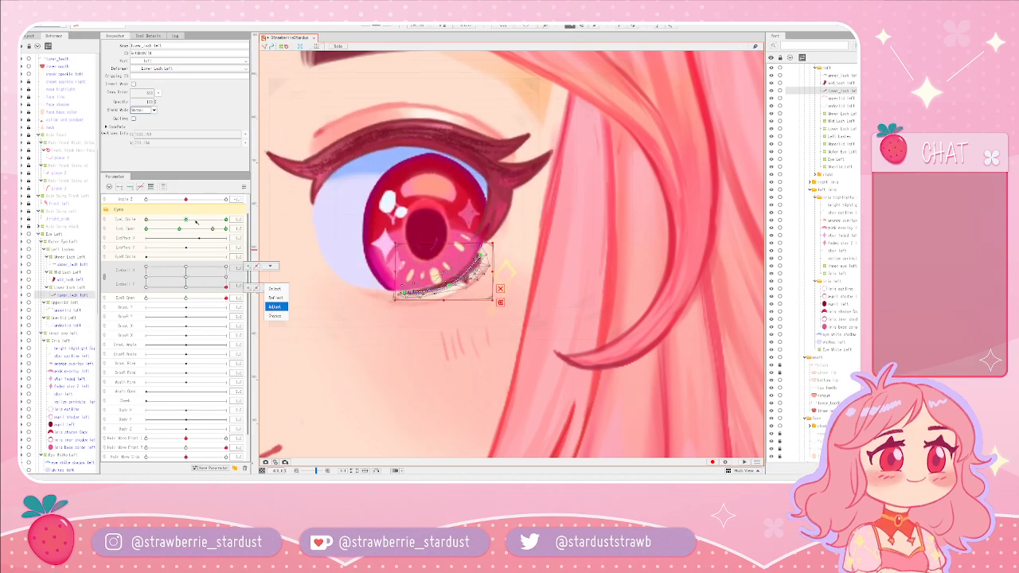
- Compare the left eye partly closed and normally open with the iris shifted, and deselect the lash to view the result
drag(212, 229, 188, 232)
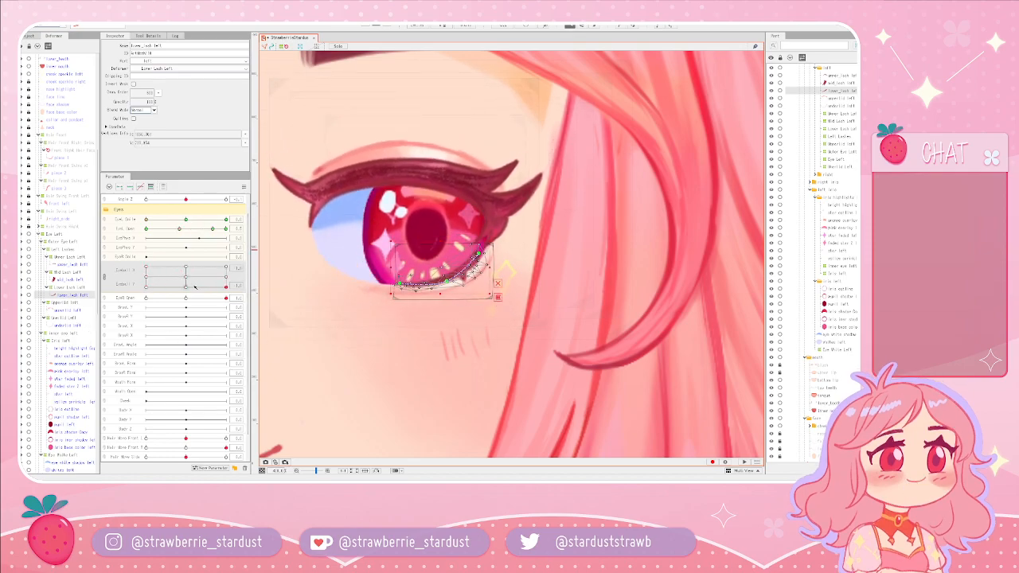
drag(195, 289, 146, 269)
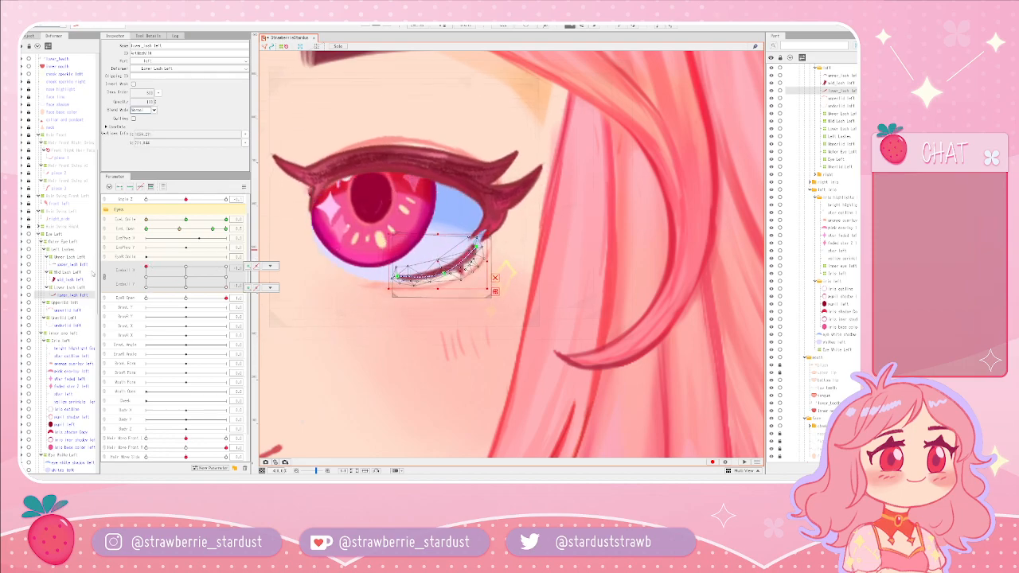
click(213, 229)
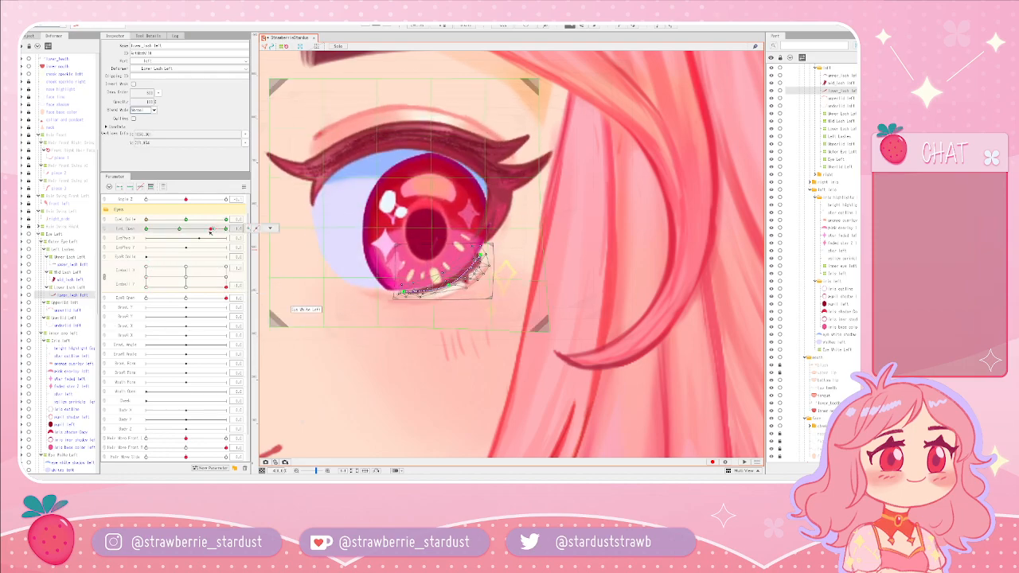
click(458, 356)
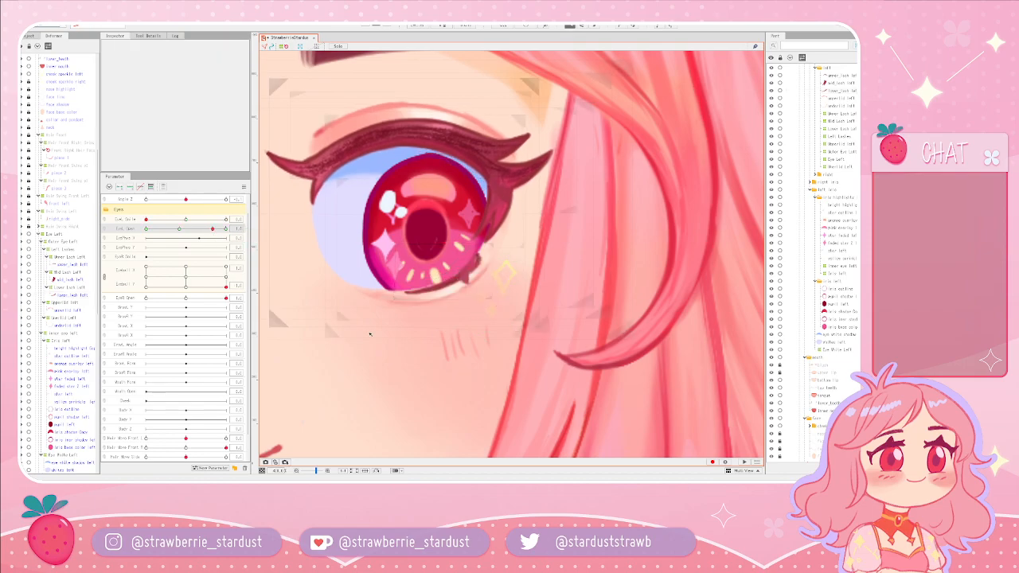
scroll(458, 356, down, 3)
scroll(458, 356, up, 3)
scroll(458, 356, up, 2)
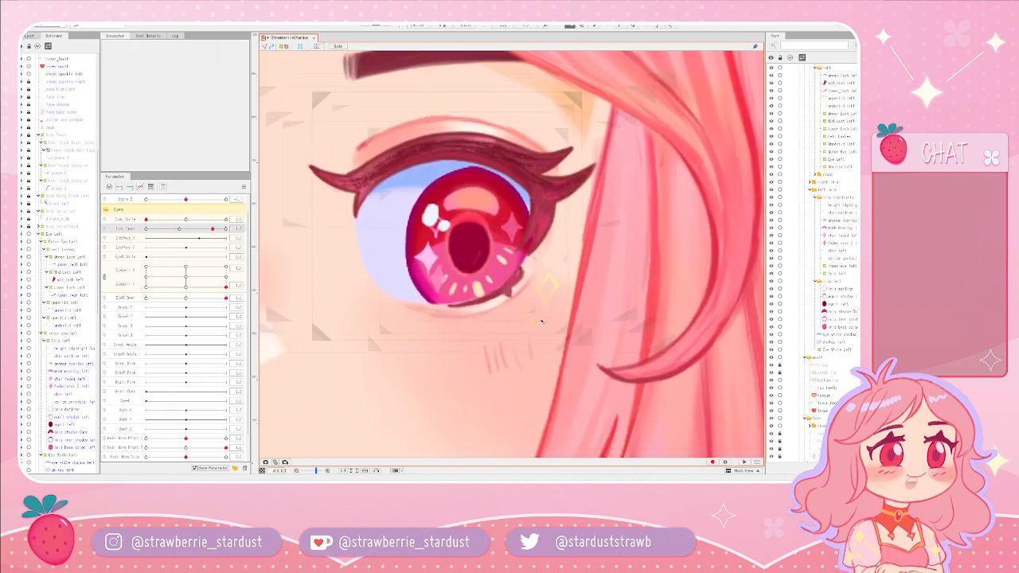
- Preview the normally open left eye with Eyeball X and Eyeball Y at the upper extreme, and recentre the iris
mouse_move(212, 230)
mouse_down()
mouse_move(225, 230)
mouse_move(213, 233)
mouse_up()
drag(222, 286, 216, 217)
scroll(423, 289, down, 2)
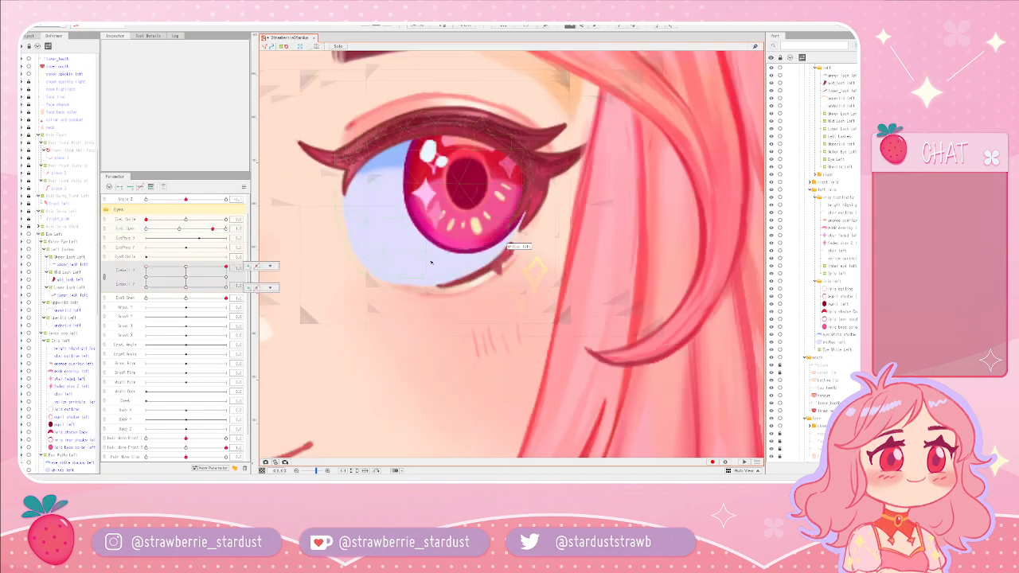
drag(226, 269, 304, 246)
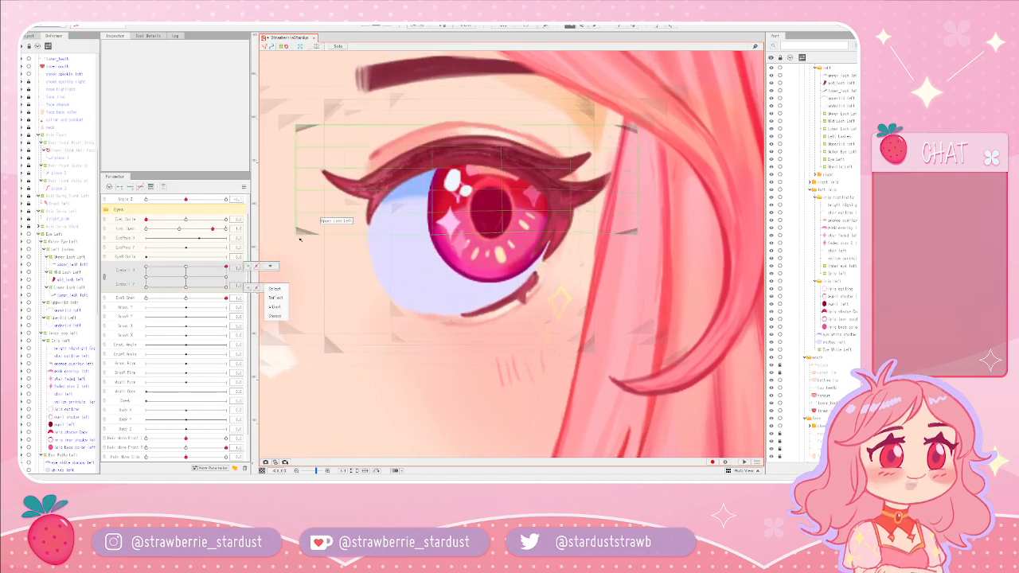
drag(226, 267, 185, 275)
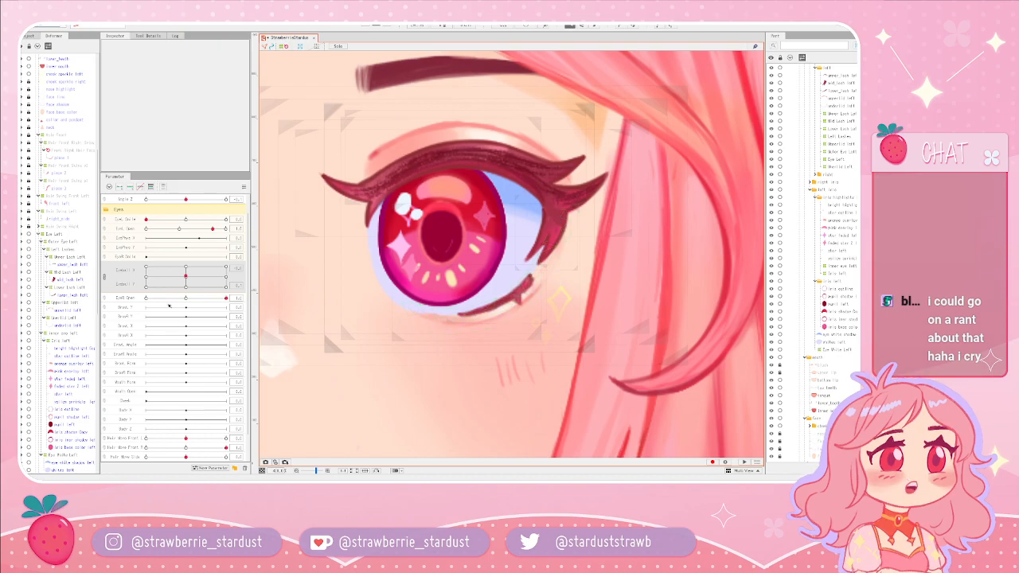
- Vary EyeL Open around the normal-open keyform with the iris centred to check the lower lash
drag(179, 229, 214, 232)
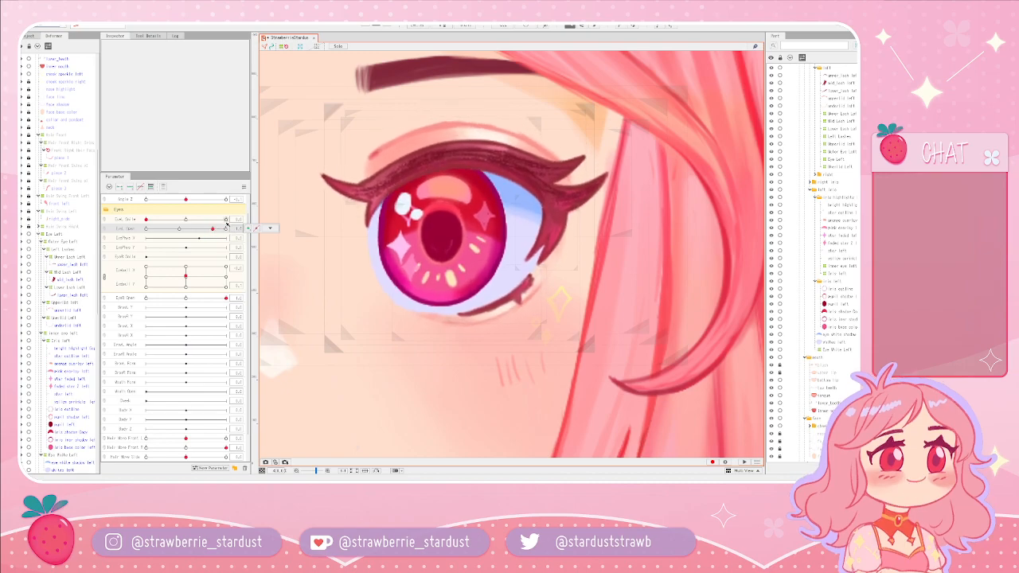
mouse_move(198, 230)
mouse_down()
mouse_move(146, 230)
mouse_move(213, 231)
mouse_up()
drag(186, 277, 186, 275)
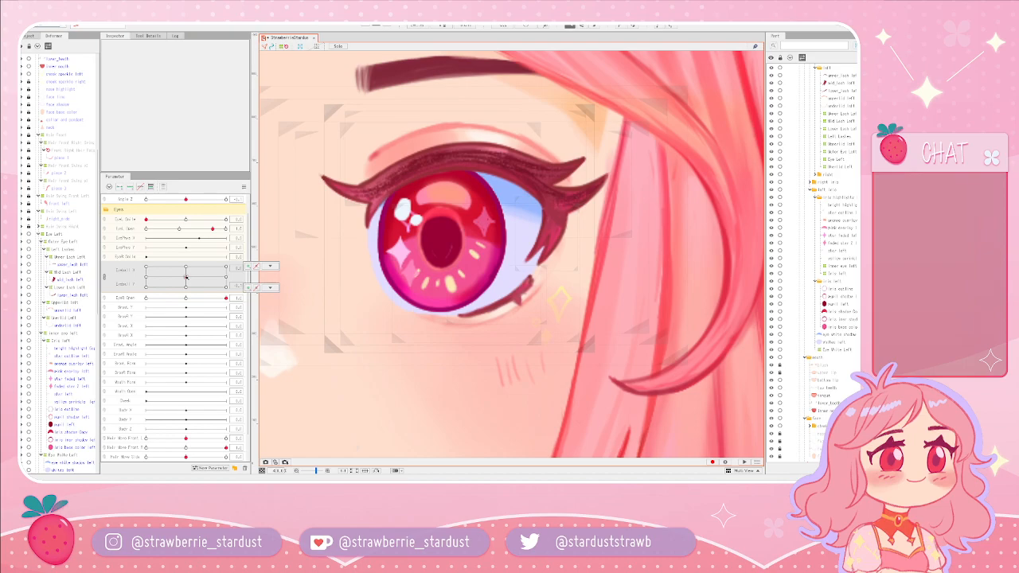
mouse_move(213, 229)
mouse_down()
mouse_move(162, 230)
mouse_move(212, 230)
mouse_up()
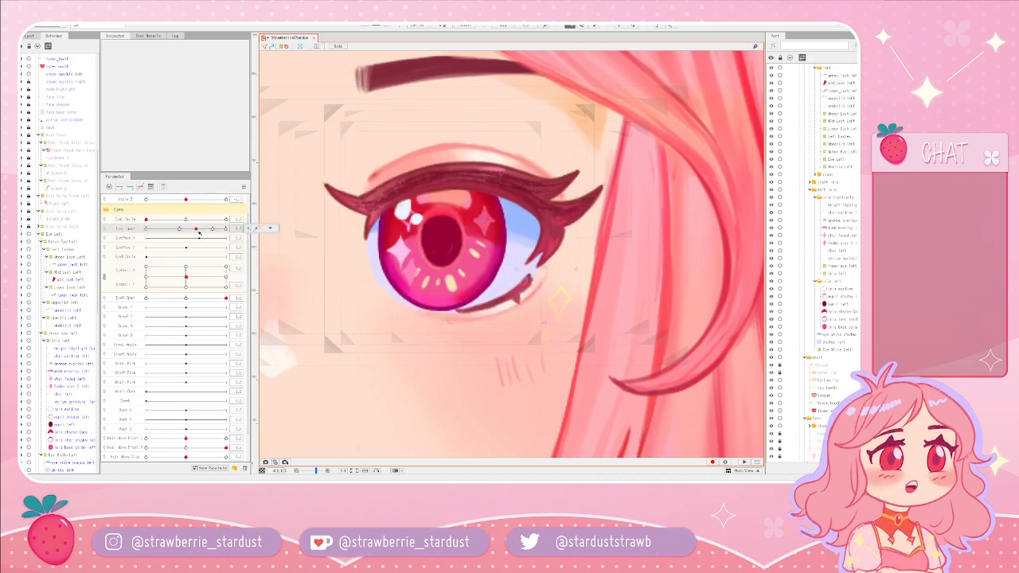
- Set EyeL Smile to its maximum with EyeL Open at the normal-open keyform, and view the smiling eye
scroll(606, 253, down, 3)
scroll(604, 247, up, 3)
drag(603, 244, 561, 269)
drag(169, 220, 214, 234)
scroll(446, 276, down, 2)
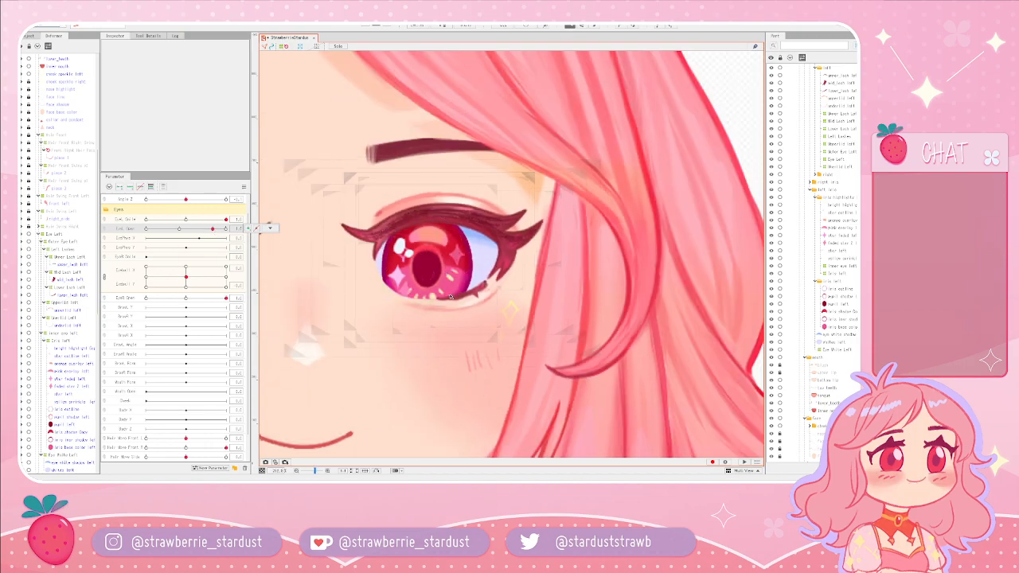
scroll(406, 289, down, 3)
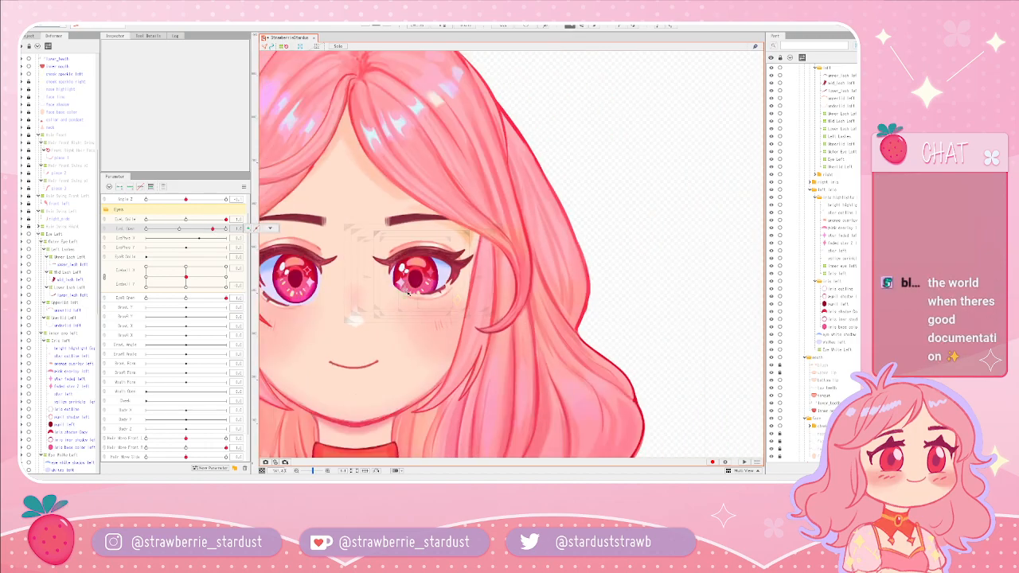
- Preview how the smiling left eye closes by varying EyeL Open below the normal-open keyform
drag(677, 308, 696, 273)
scroll(634, 276, up, 3)
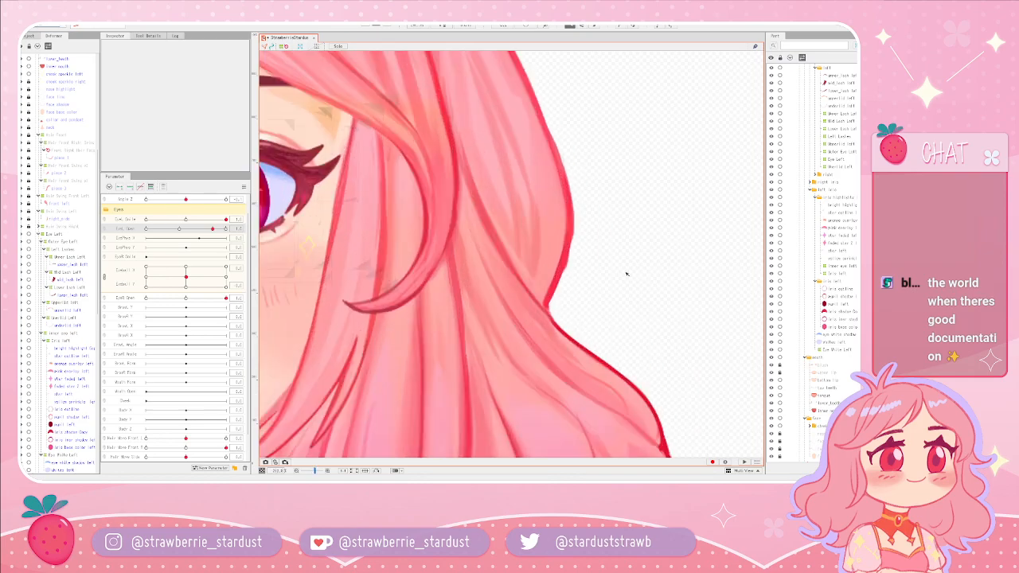
drag(432, 224, 610, 250)
scroll(611, 250, up, 3)
drag(213, 229, 180, 233)
click(214, 229)
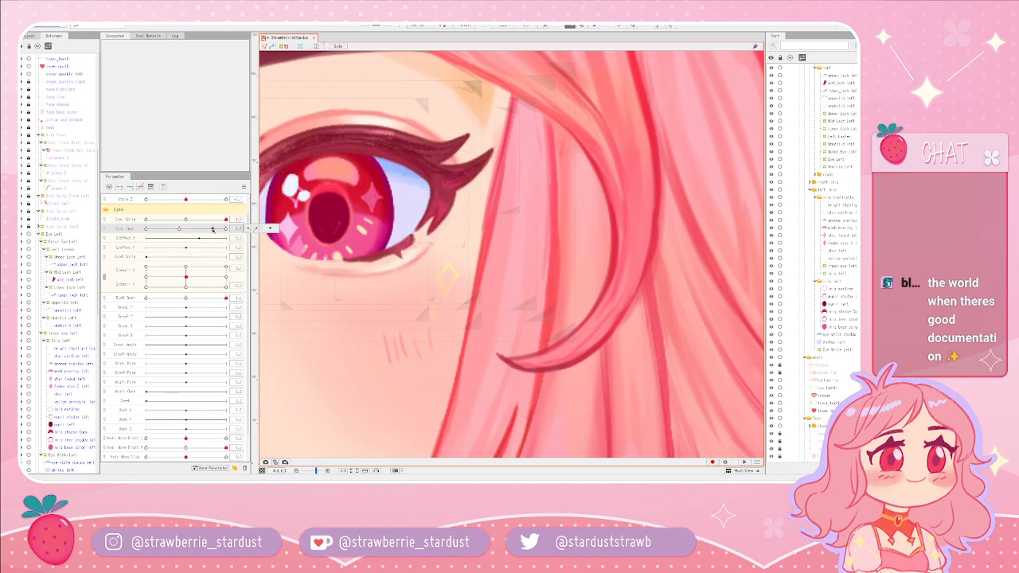
scroll(502, 297, up, 2)
mouse_move(213, 229)
mouse_down()
mouse_move(226, 230)
mouse_move(172, 230)
mouse_move(214, 237)
mouse_move(183, 236)
mouse_move(213, 236)
mouse_move(183, 232)
mouse_move(202, 234)
mouse_up()
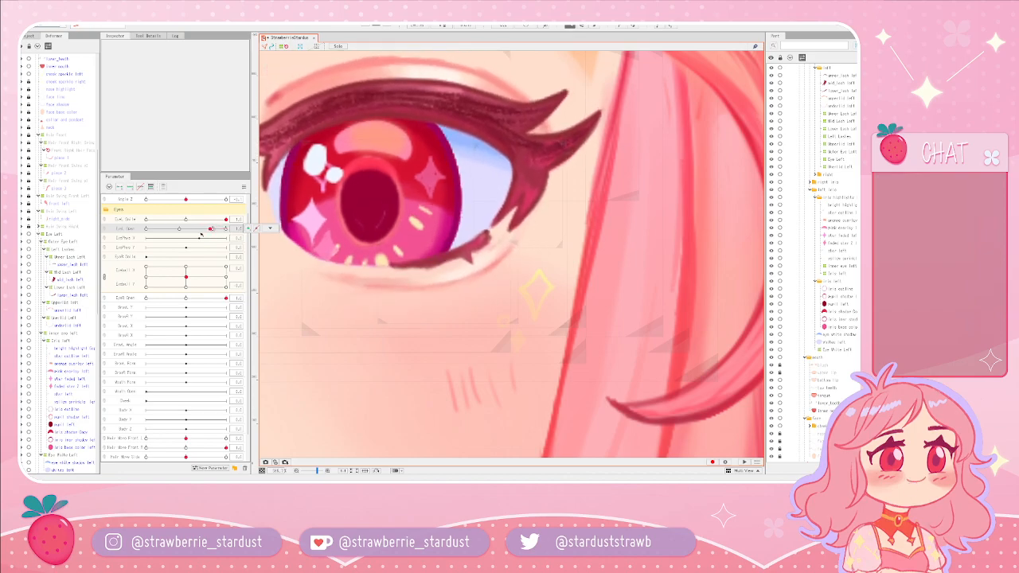
- Select the lower lash at the normal-open, full-smile keyform and inspect its mesh against the iris and lower lid
click(446, 253)
scroll(523, 277, up, 2)
drag(459, 308, 559, 313)
drag(214, 230, 212, 230)
click(517, 315)
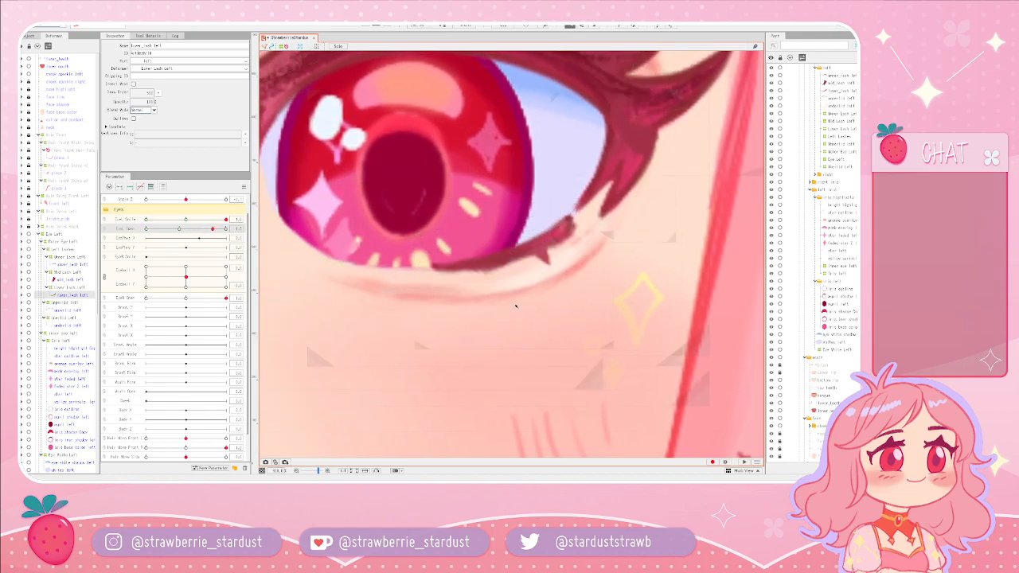
click(547, 240)
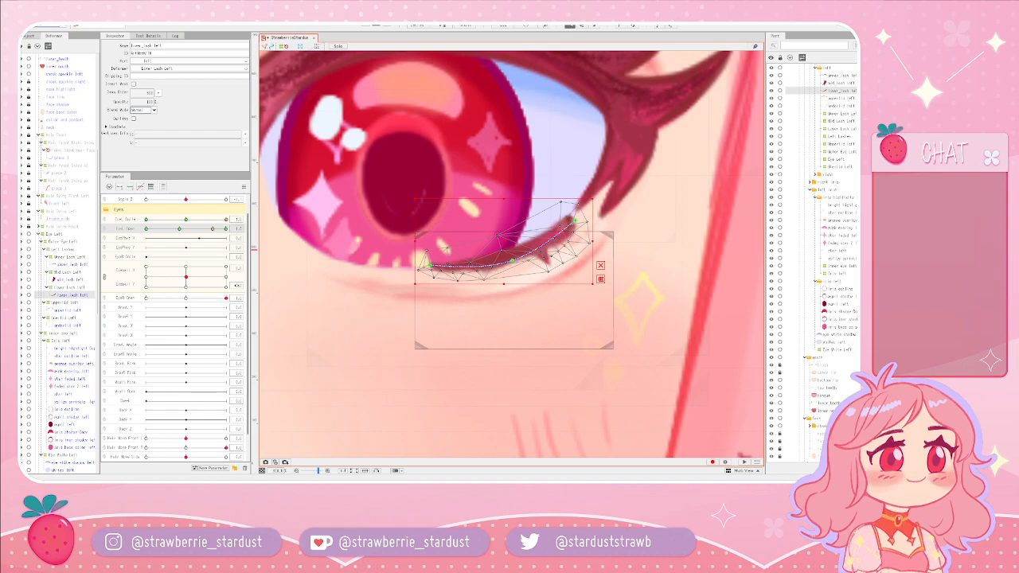
mouse_move(186, 277)
mouse_down()
mouse_move(151, 265)
mouse_move(235, 265)
mouse_move(187, 278)
mouse_up()
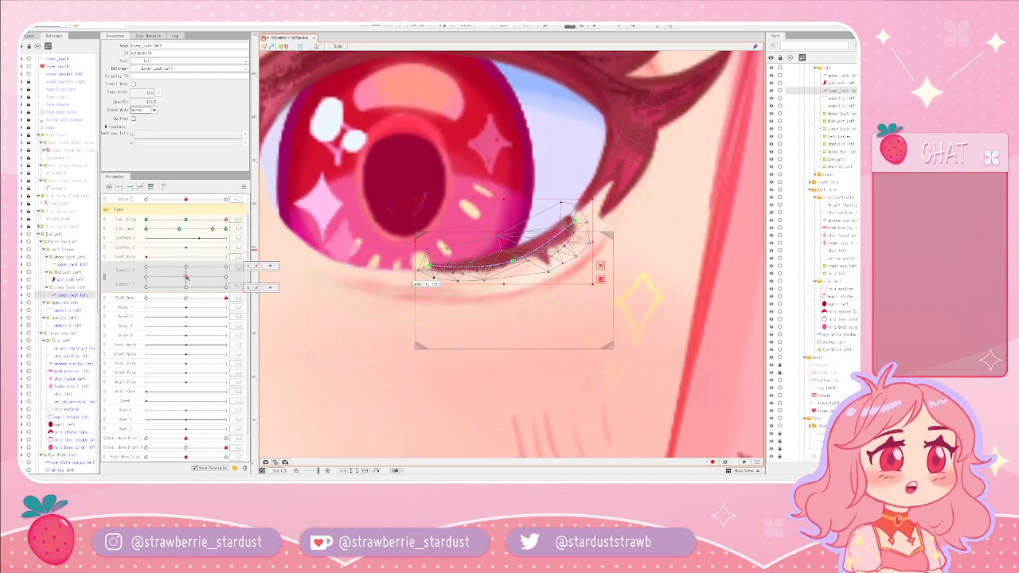
mouse_move(212, 229)
mouse_down()
mouse_move(226, 230)
mouse_move(213, 233)
mouse_up()
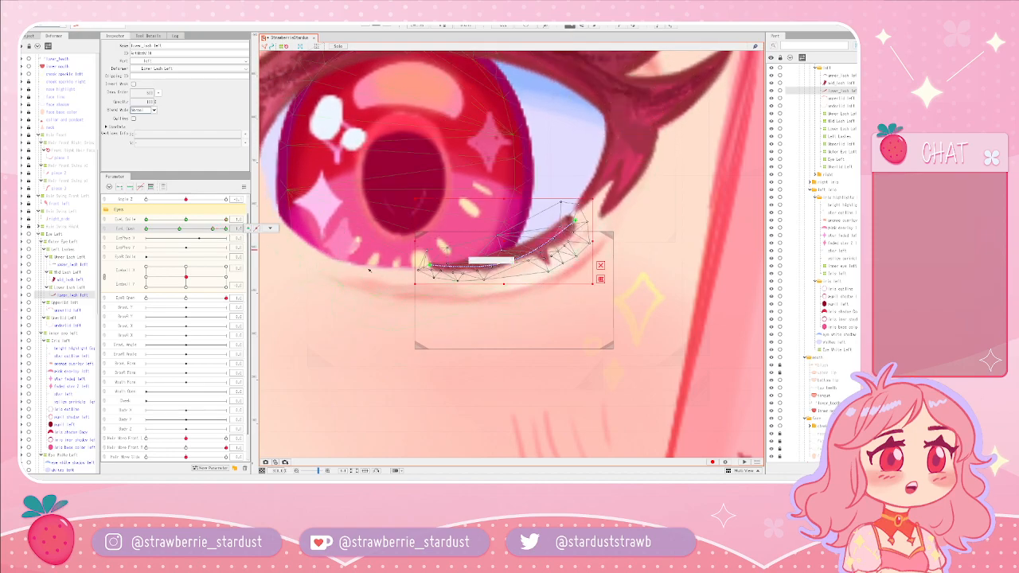
scroll(509, 296, up, 2)
drag(483, 316, 511, 354)
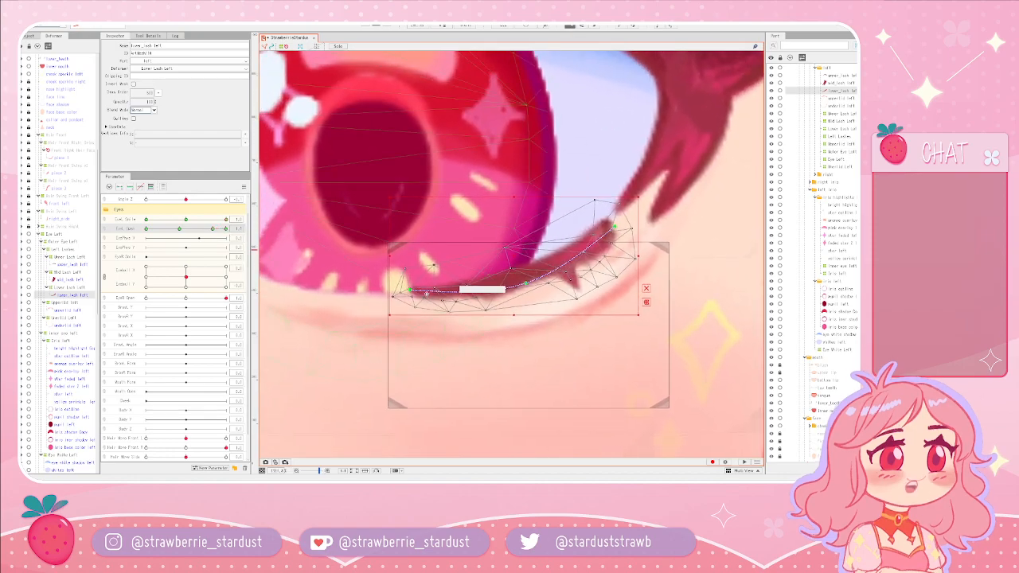
drag(534, 320, 524, 330)
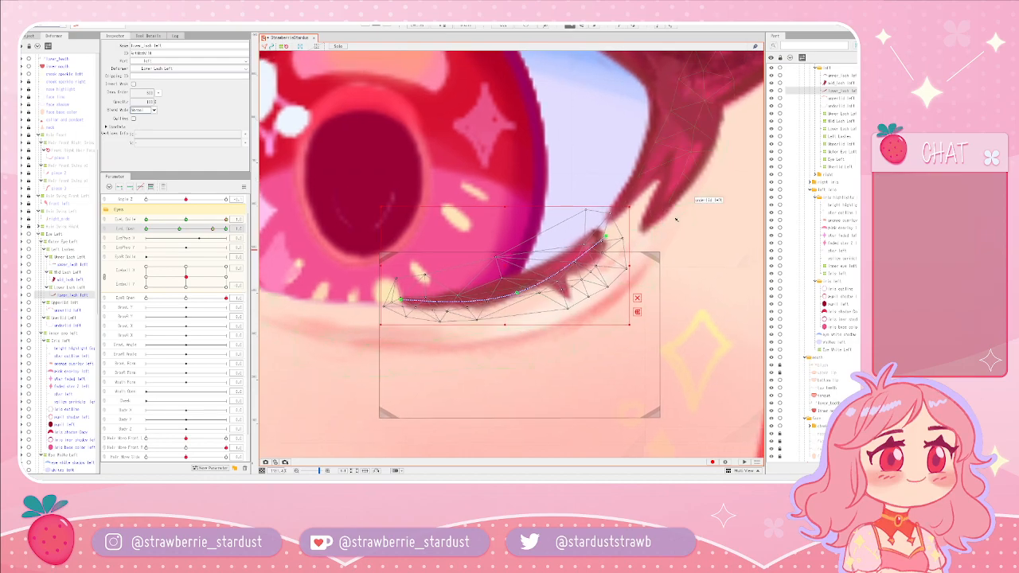
mouse_move(664, 257)
mouse_down()
mouse_move(616, 299)
mouse_move(658, 271)
mouse_up()
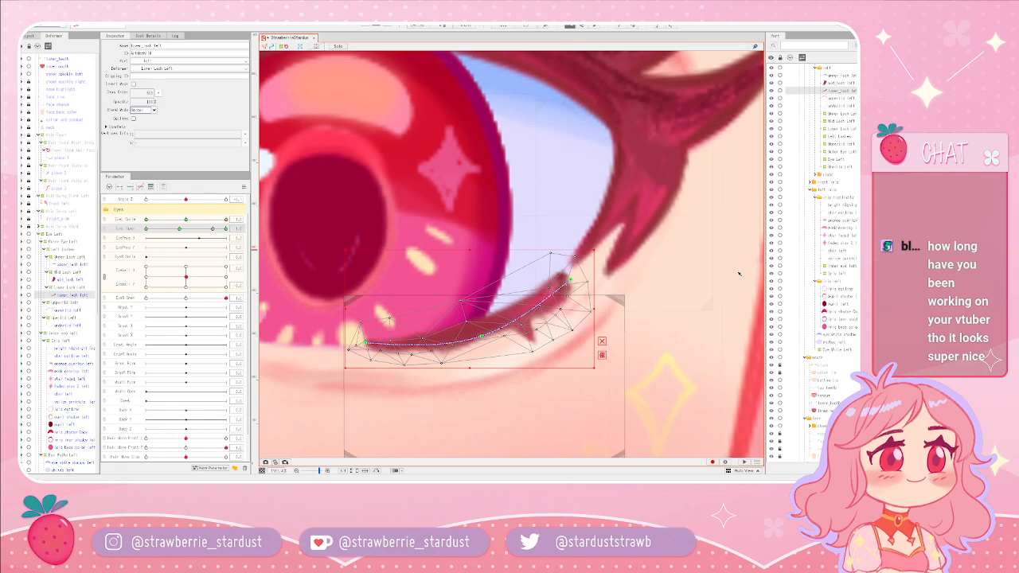
scroll(645, 236, down, 5)
scroll(658, 345, up, 3)
scroll(658, 347, up, 2)
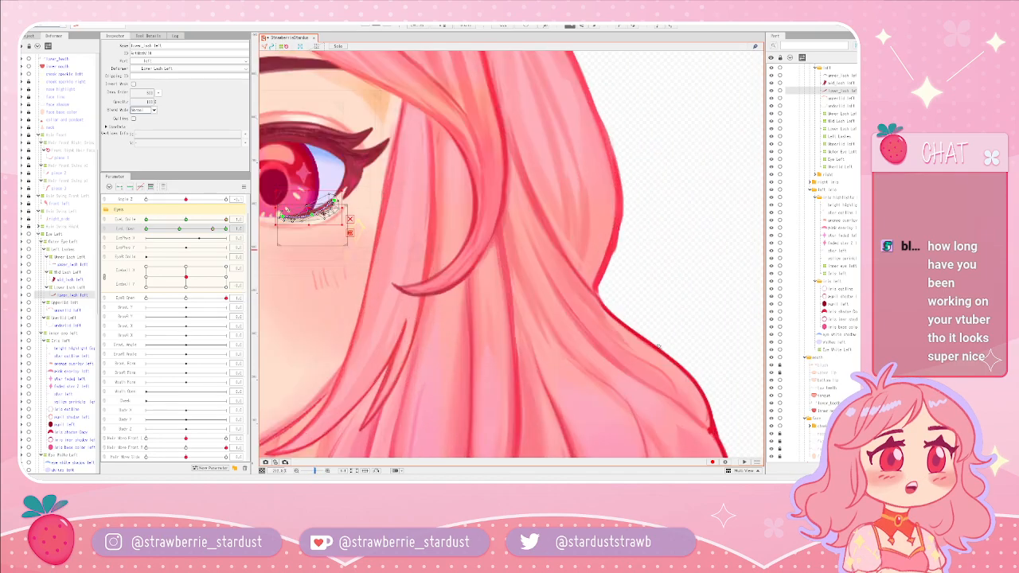
scroll(504, 319, down, 4)
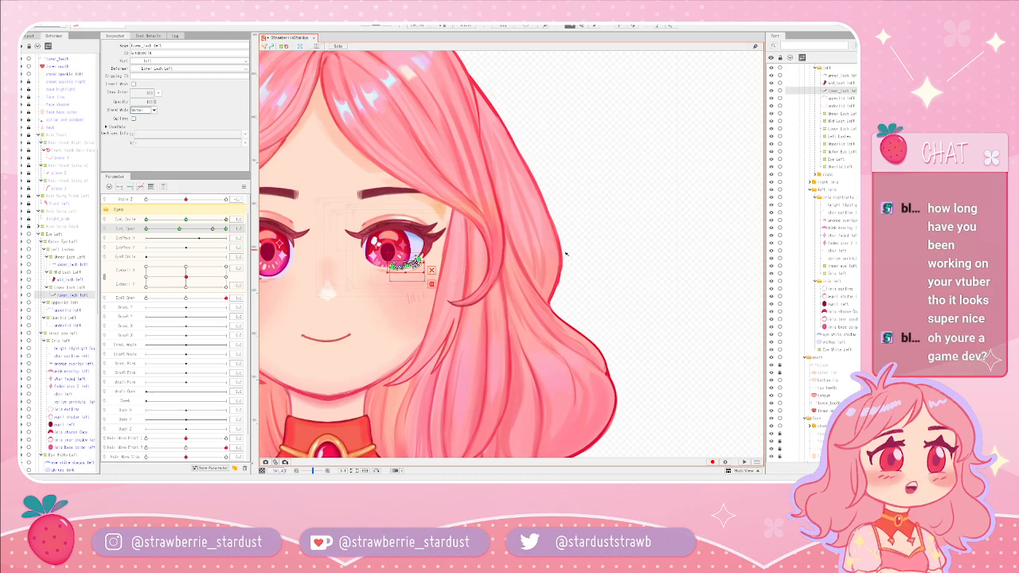
scroll(515, 263, up, 4)
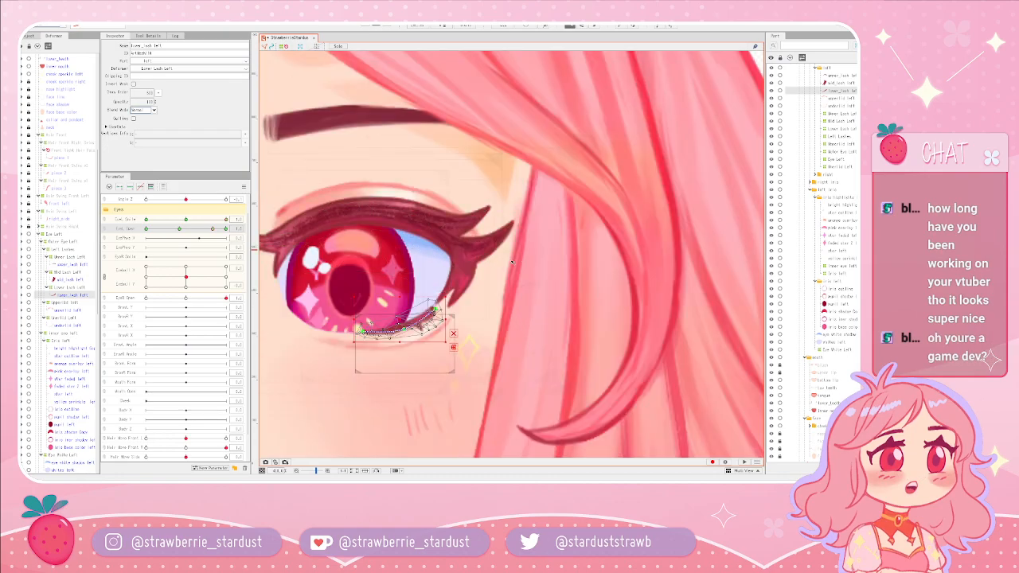
scroll(513, 262, up, 4)
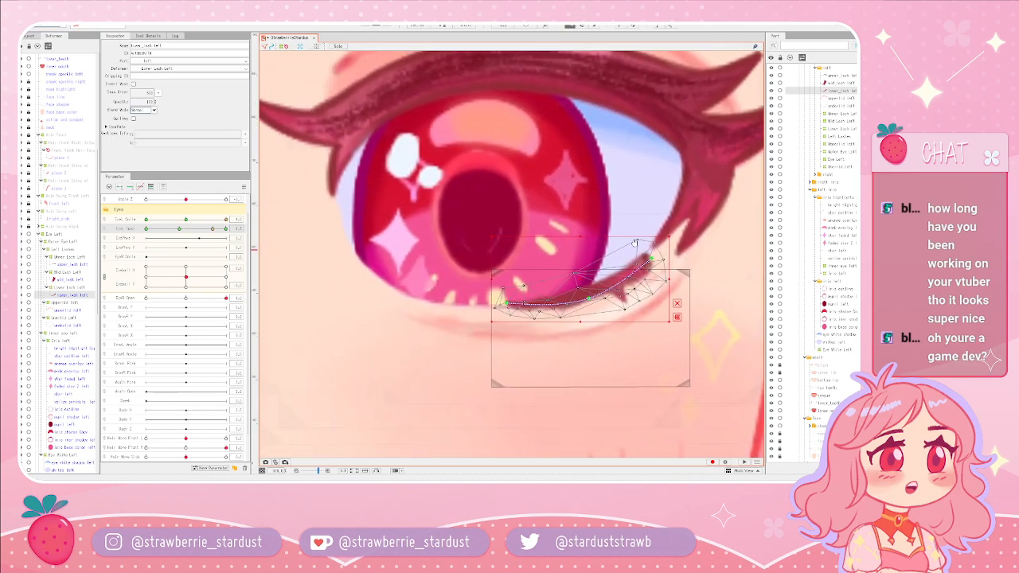
scroll(632, 243, down, 5)
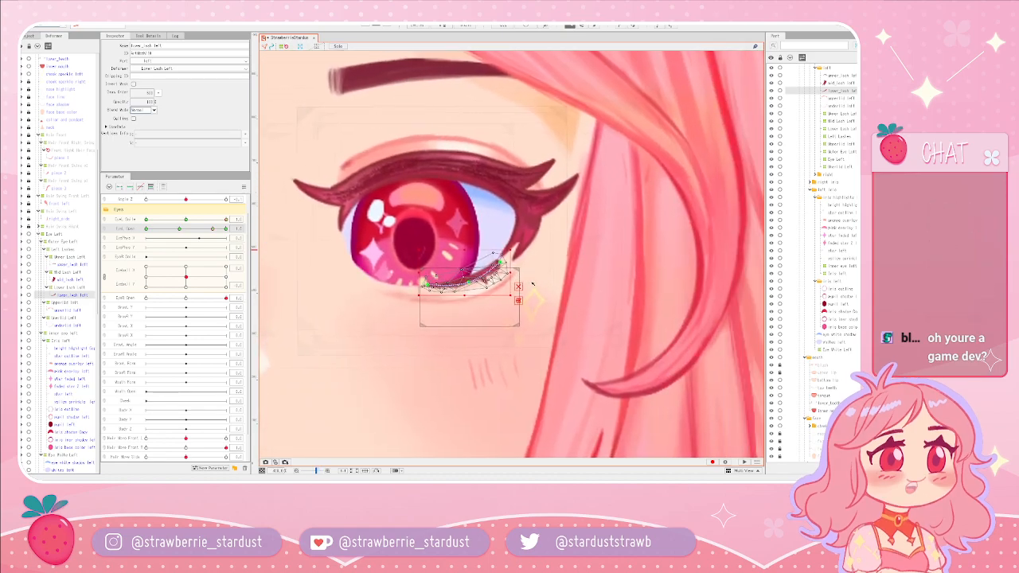
scroll(529, 314, down, 4)
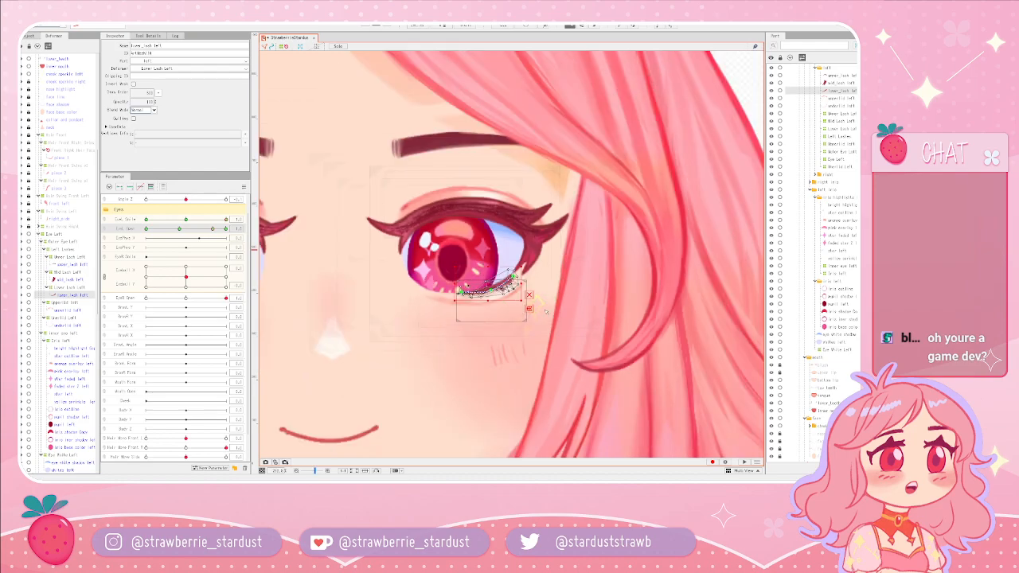
scroll(528, 295, up, 2)
scroll(527, 289, up, 4)
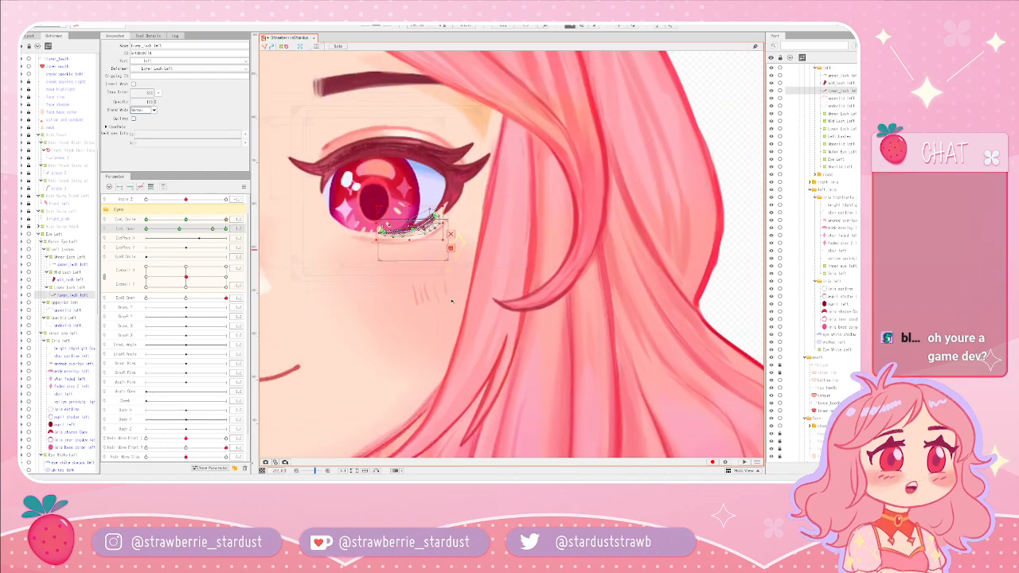
scroll(494, 319, down, 3)
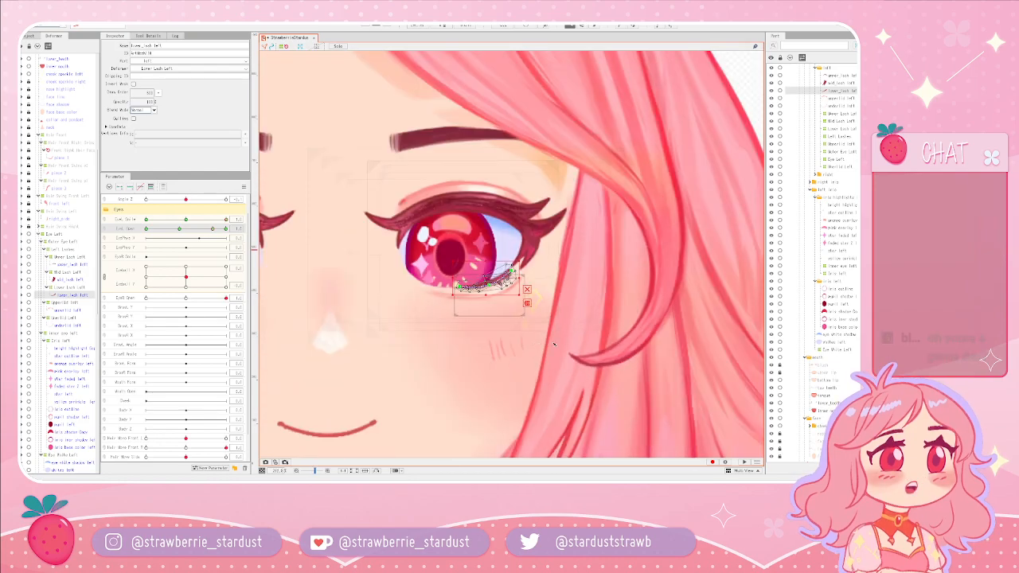
scroll(554, 344, down, 2)
scroll(554, 344, up, 2)
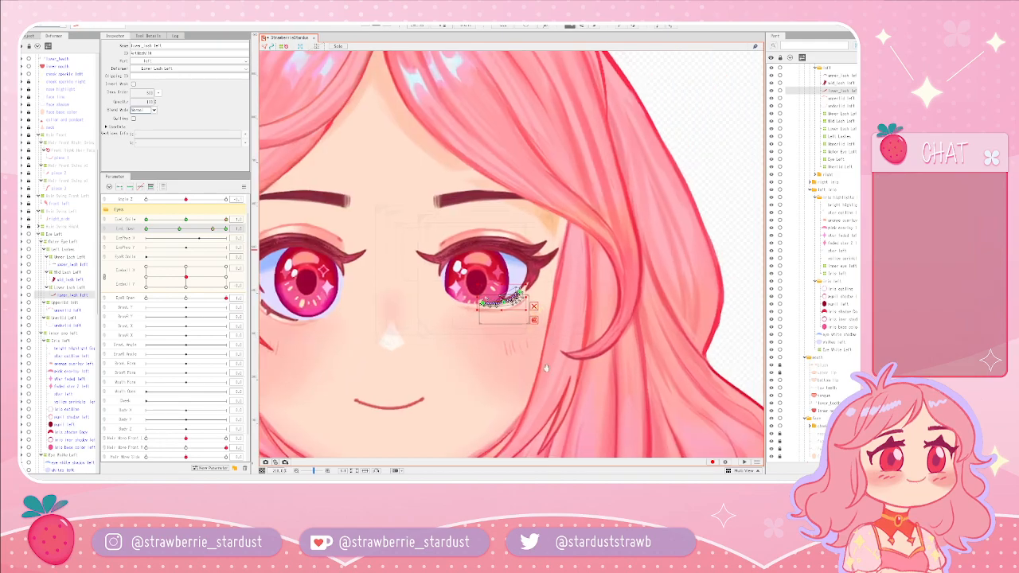
scroll(553, 391, down, 2)
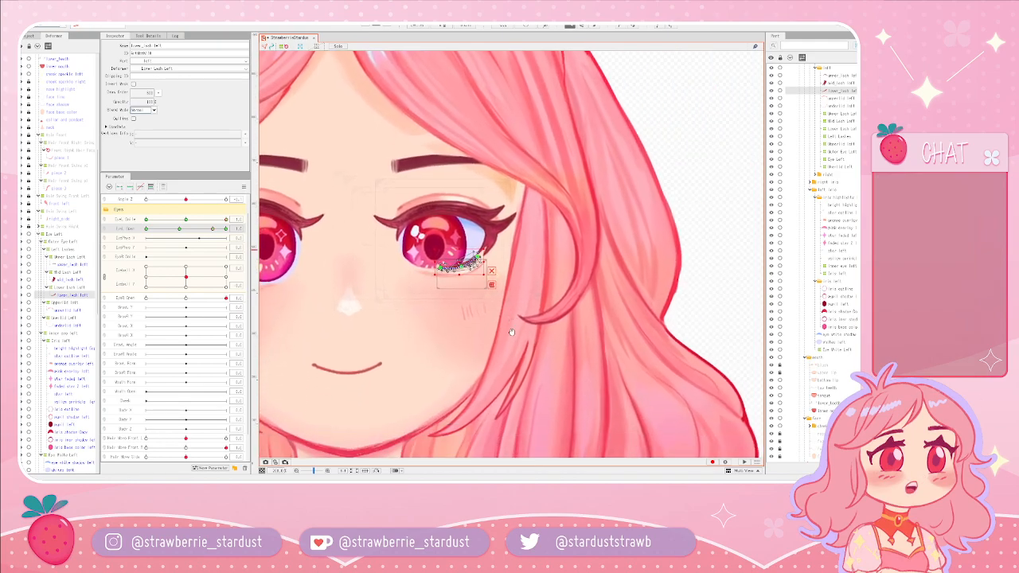
scroll(611, 357, up, 2)
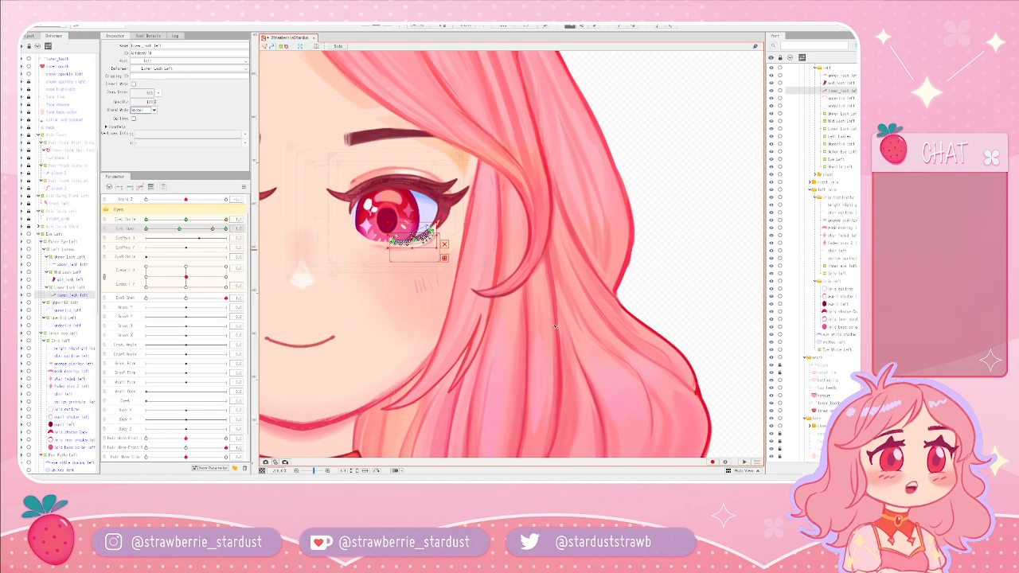
scroll(457, 313, down, 2)
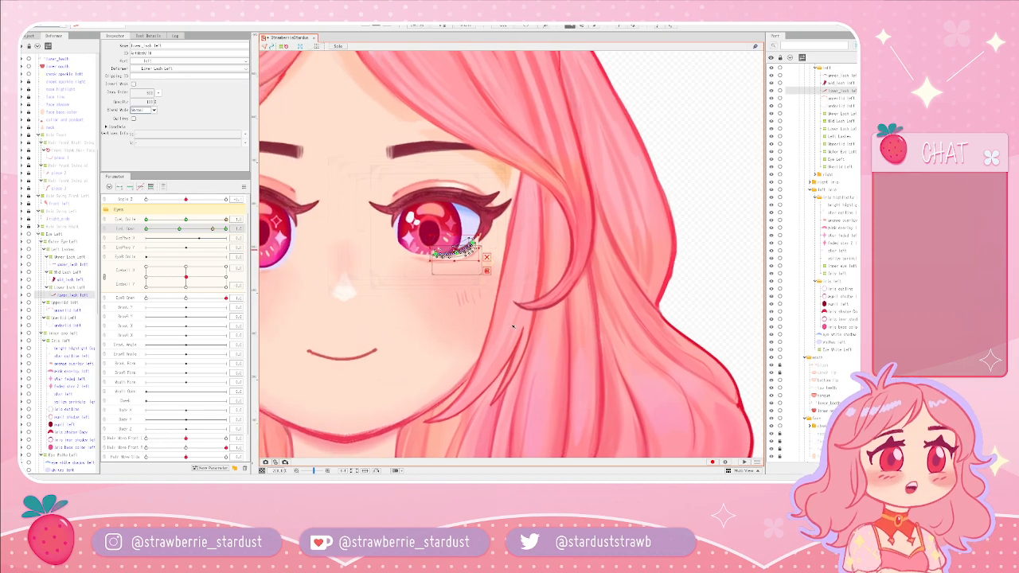
scroll(513, 327, up, 3)
scroll(476, 253, up, 2)
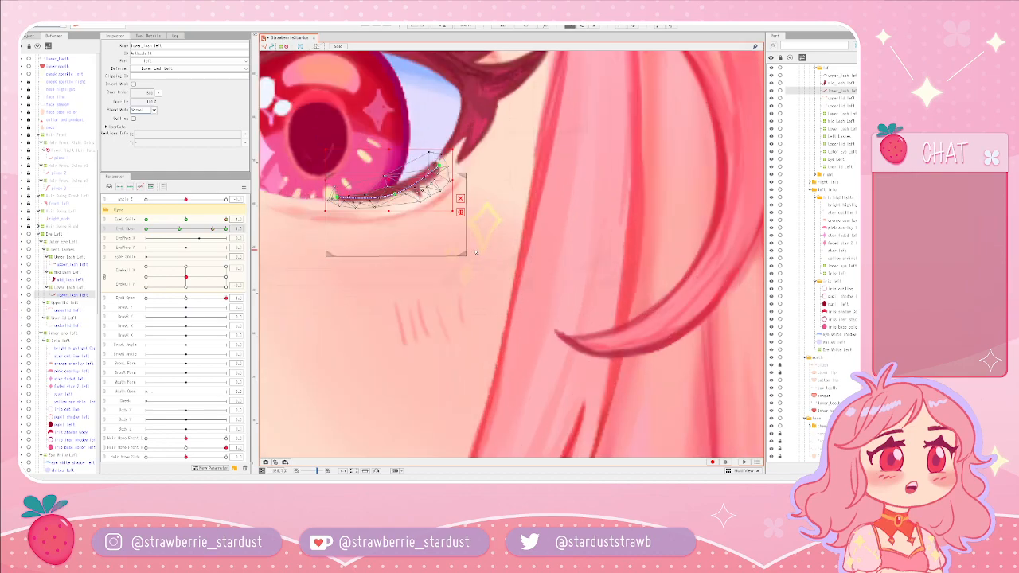
- Lower EyeL Open slightly below the normal-open keyform and view the smiling left eye on the whole character
drag(366, 301, 526, 397)
drag(468, 292, 407, 319)
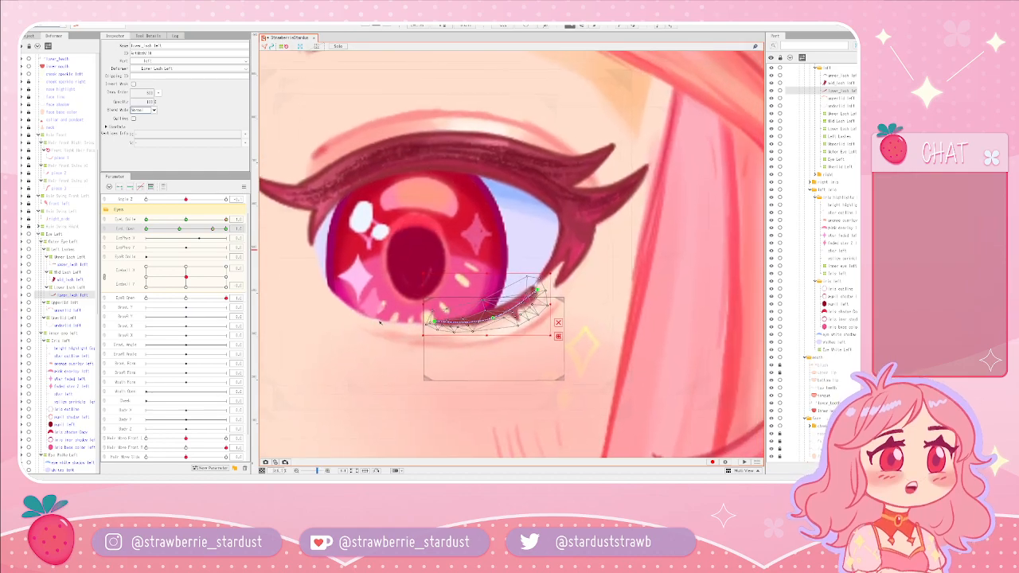
mouse_move(211, 229)
mouse_down()
mouse_move(166, 231)
mouse_move(226, 231)
mouse_move(155, 232)
mouse_move(213, 235)
mouse_up()
scroll(575, 309, down, 5)
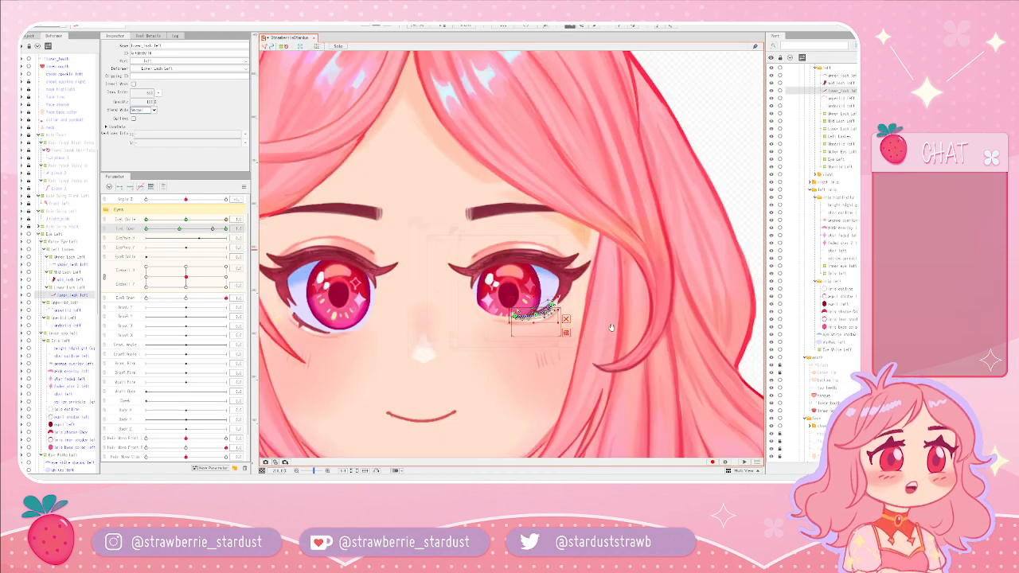
drag(620, 320, 594, 264)
scroll(593, 263, down, 5)
drag(212, 230, 183, 245)
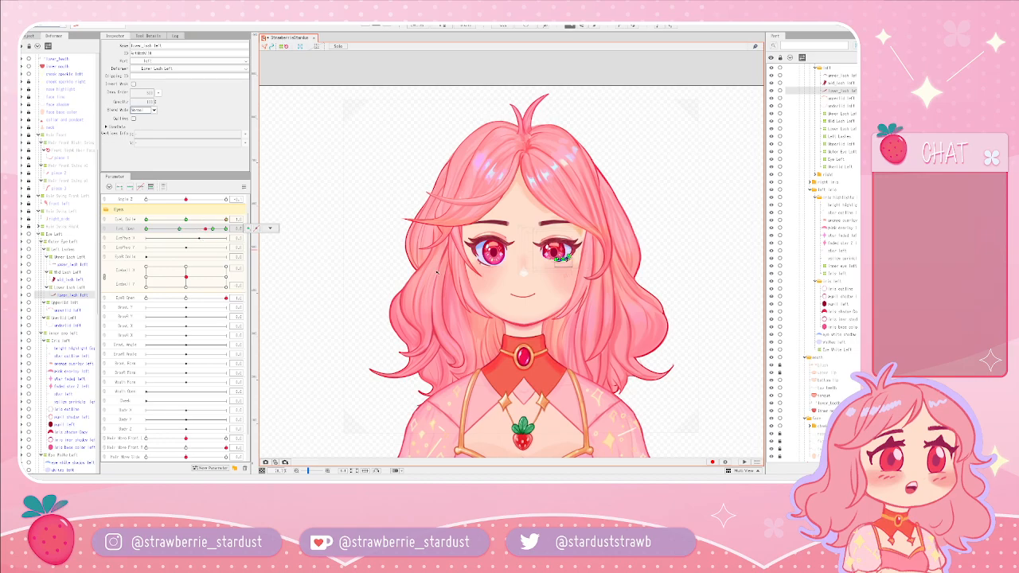
scroll(470, 282, down, 3)
drag(613, 309, 591, 242)
scroll(580, 251, down, 1)
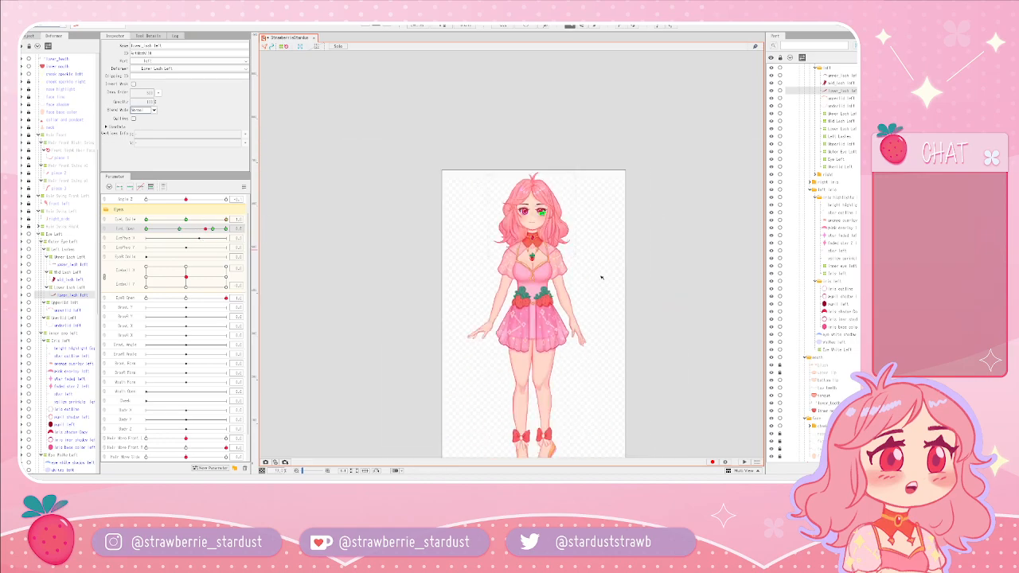
- Return EyeL Open to the normal-open keyform, deselect the lower lash, and compare the smiling left eye with the right eye
scroll(530, 275, up, 3)
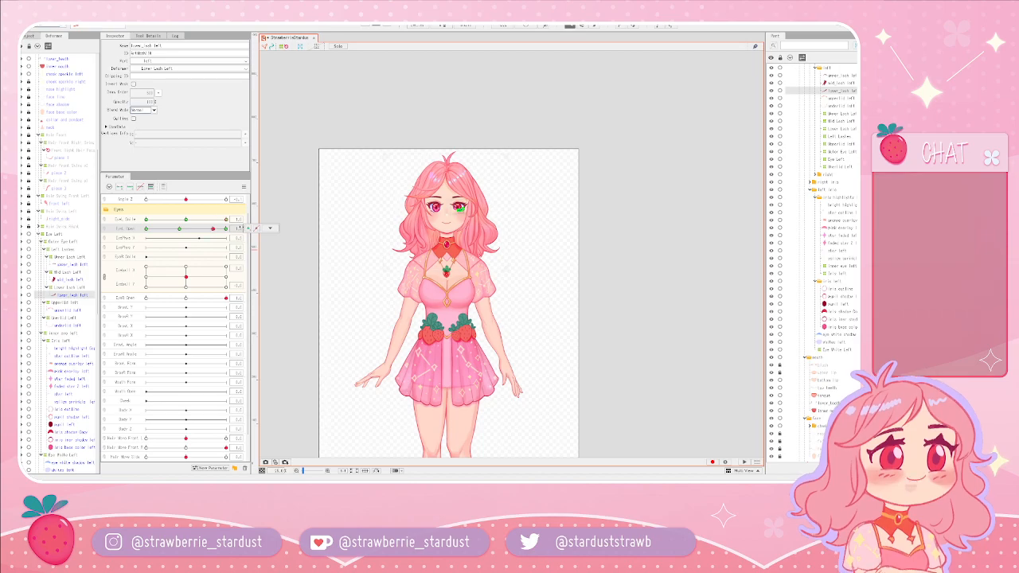
scroll(530, 239, up, 5)
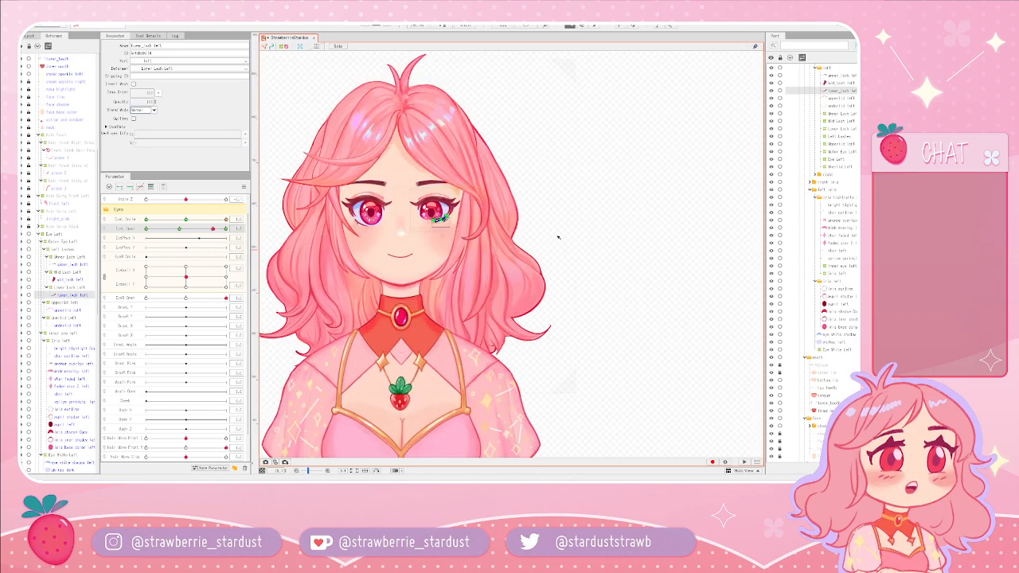
click(643, 244)
scroll(644, 244, up, 3)
drag(465, 213, 651, 255)
drag(422, 213, 634, 235)
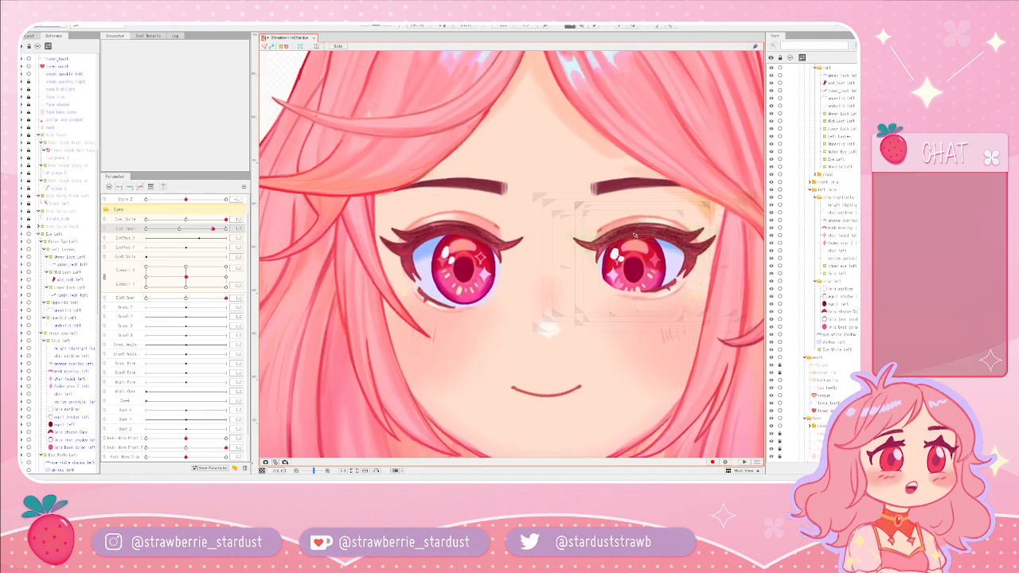
scroll(518, 223, down, 7)
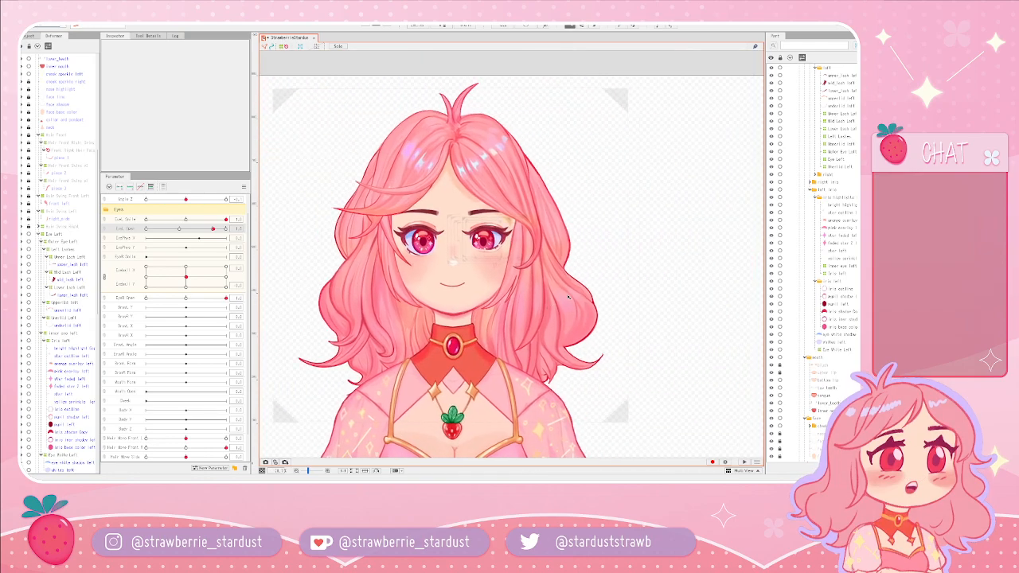
scroll(590, 297, up, 4)
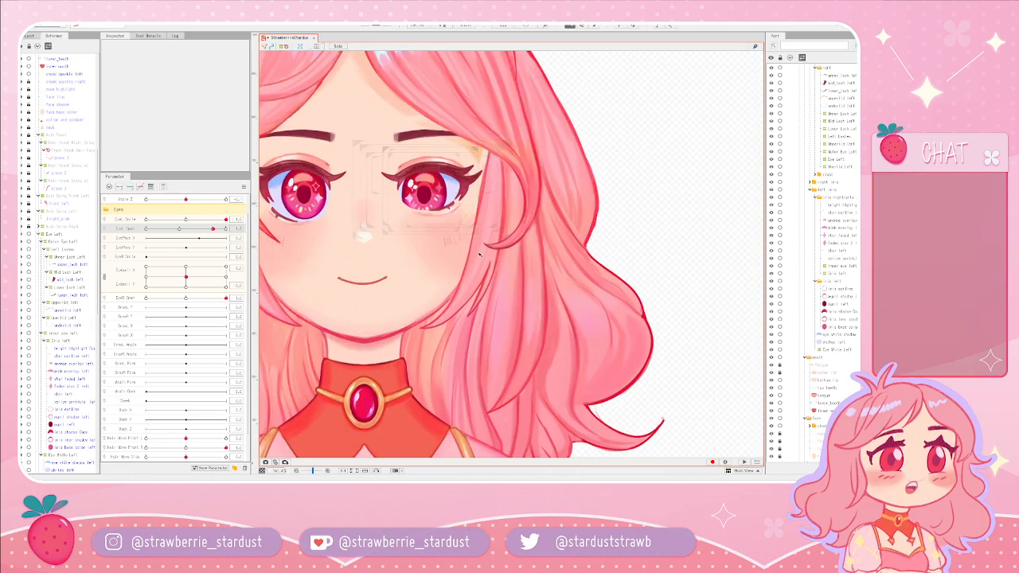
scroll(507, 253, down, 4)
- Set EyeL Smile to its minimum and view both eyes on the whole face
drag(226, 220, 140, 223)
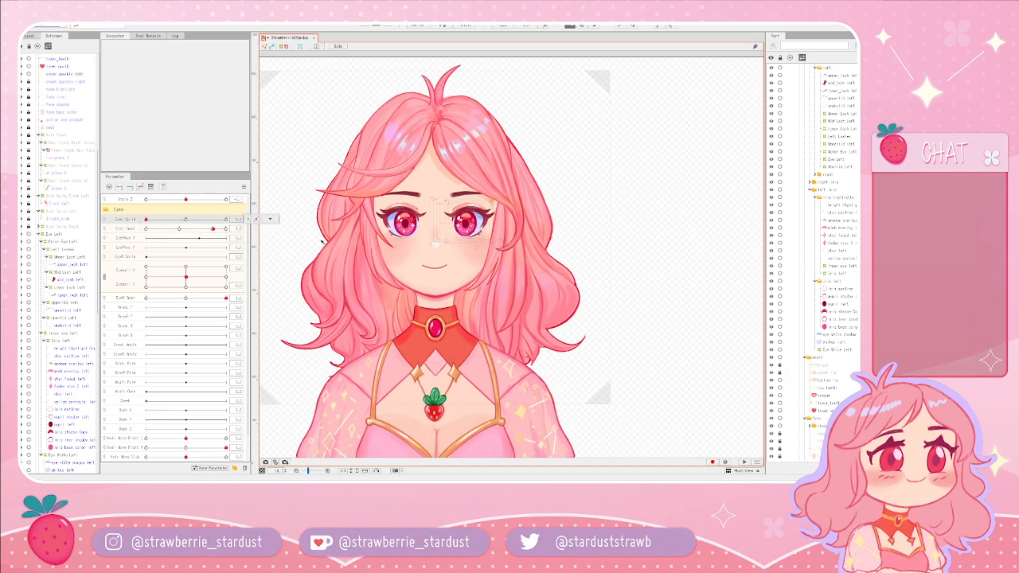
scroll(544, 202, up, 4)
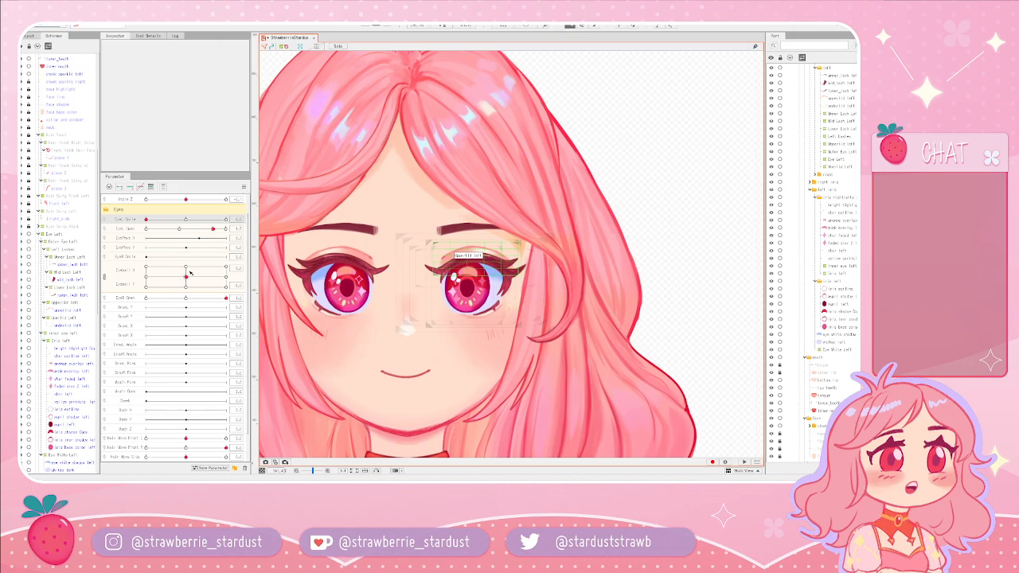
scroll(189, 273, down, 1)
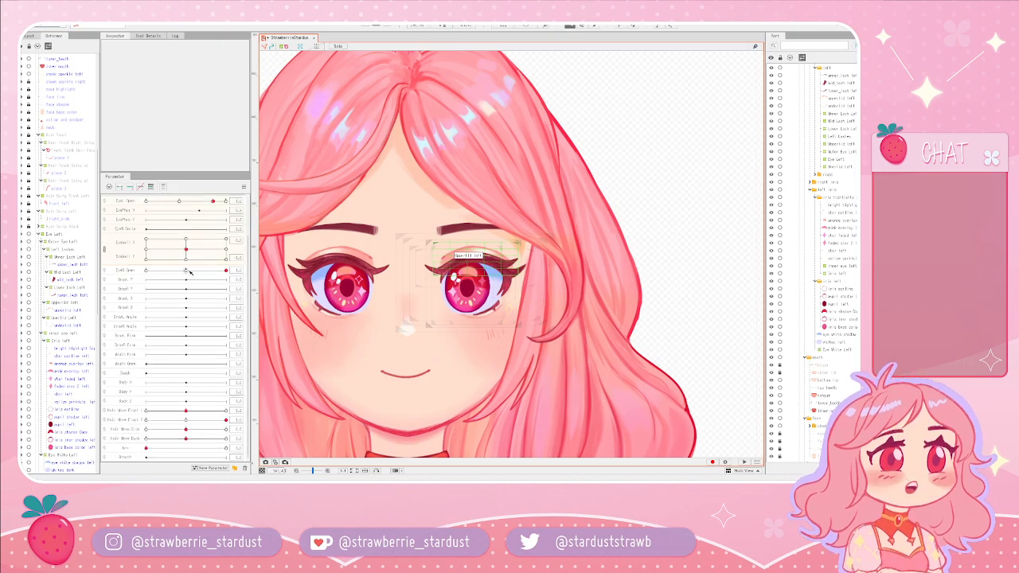
- Preview the hair movement by varying the Hair Move Front, Side and Back parameters
click(180, 412)
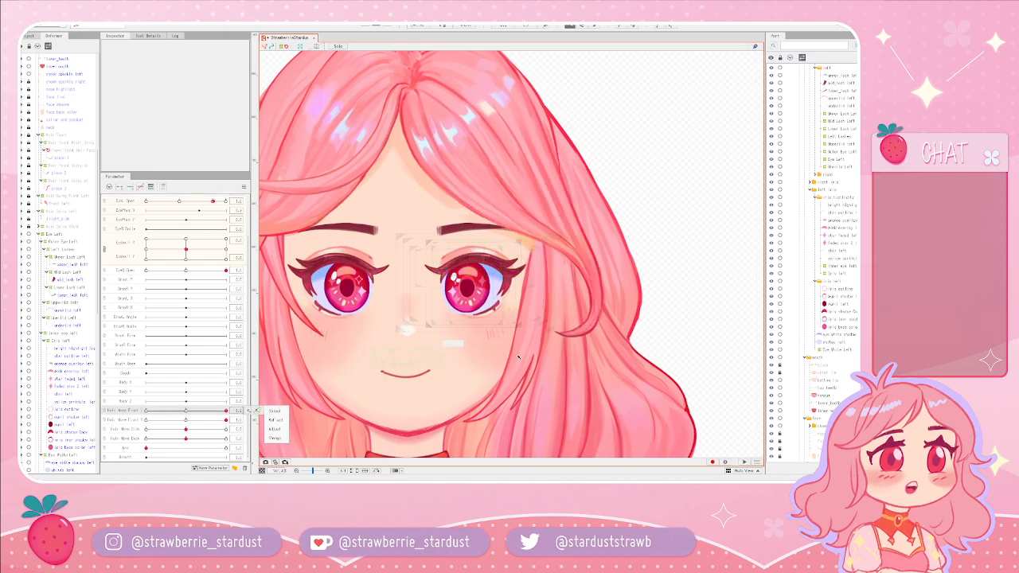
scroll(267, 406, down, 3)
drag(187, 439, 217, 433)
drag(635, 271, 555, 321)
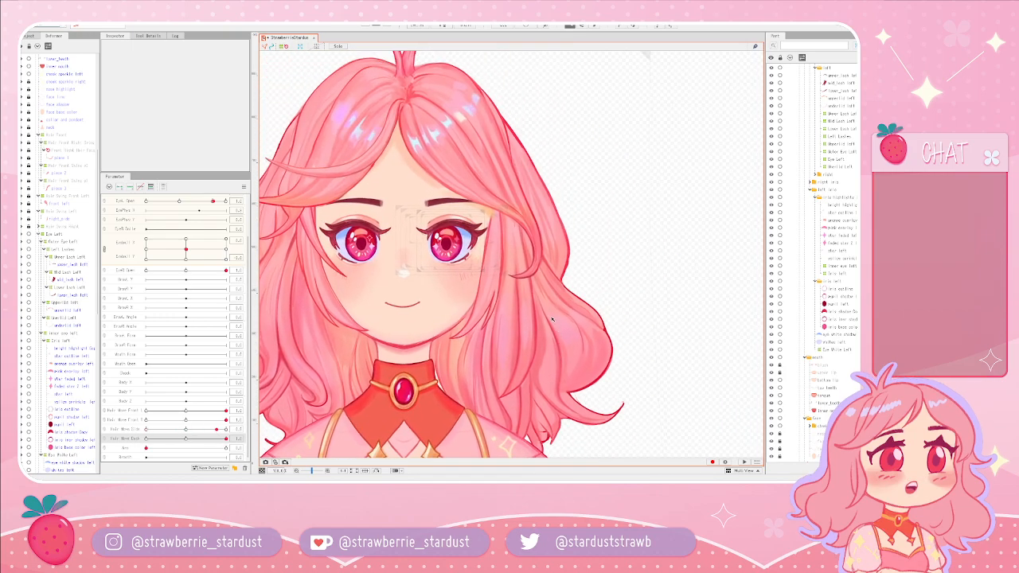
- Vary EyeL Open around the normal-open keyform and inspect the left eye's outer lashes up close
scroll(555, 322, up, 3)
mouse_move(212, 201)
mouse_down()
mouse_move(153, 203)
mouse_move(249, 205)
mouse_move(148, 201)
mouse_move(231, 206)
mouse_move(212, 204)
mouse_up()
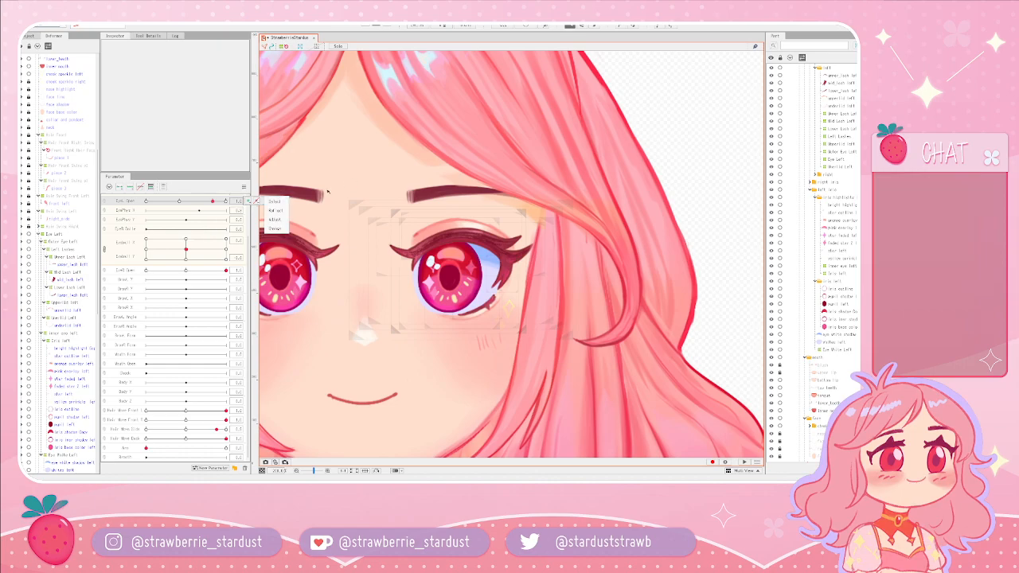
scroll(585, 265, up, 2)
scroll(486, 252, down, 1)
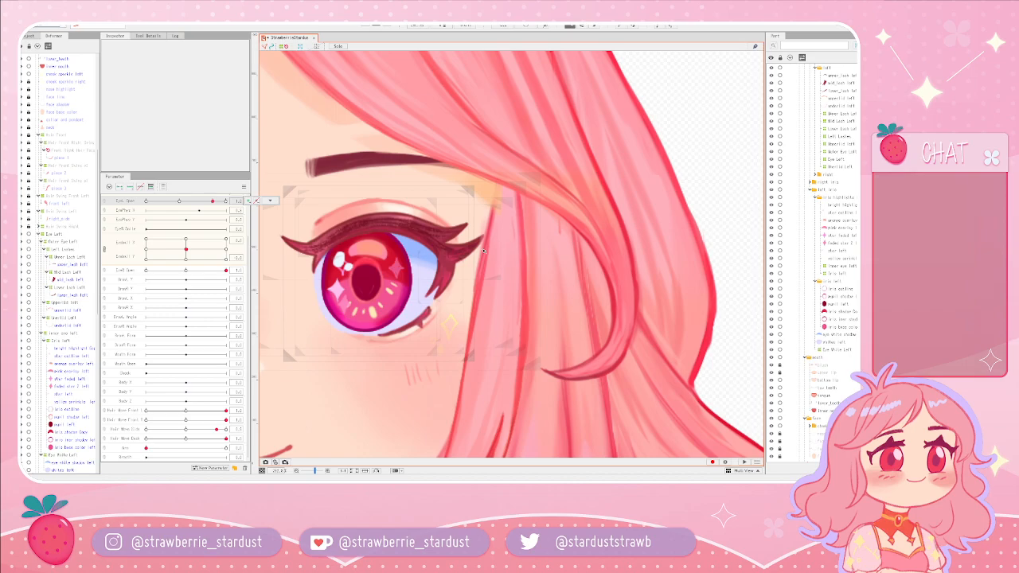
scroll(315, 251, up, 2)
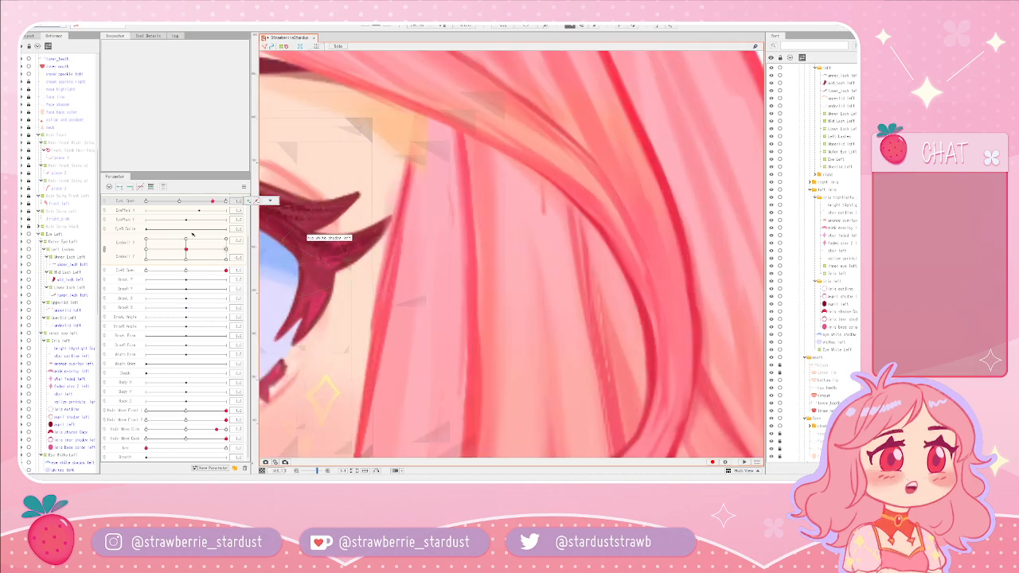
- Preview the left iris's movement in the unsmiling open eye using EyeBall X and Y
scroll(314, 251, down, 1)
drag(387, 258, 537, 247)
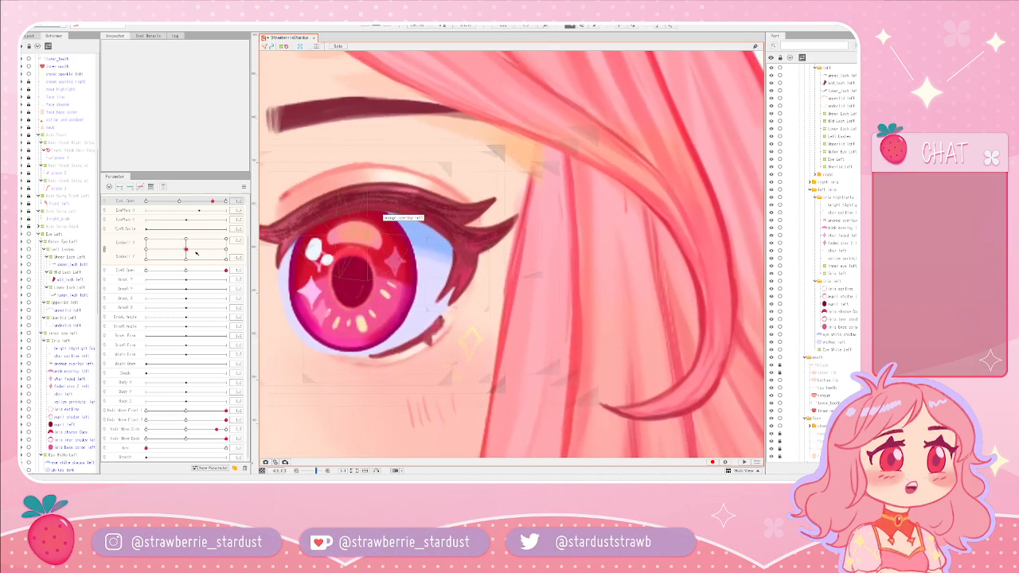
mouse_move(191, 252)
mouse_down()
mouse_move(189, 233)
mouse_move(228, 261)
mouse_move(185, 301)
mouse_move(148, 238)
mouse_move(249, 226)
mouse_move(150, 242)
mouse_move(151, 205)
mouse_move(152, 241)
mouse_move(280, 240)
mouse_move(179, 241)
mouse_move(223, 256)
mouse_move(187, 248)
mouse_up()
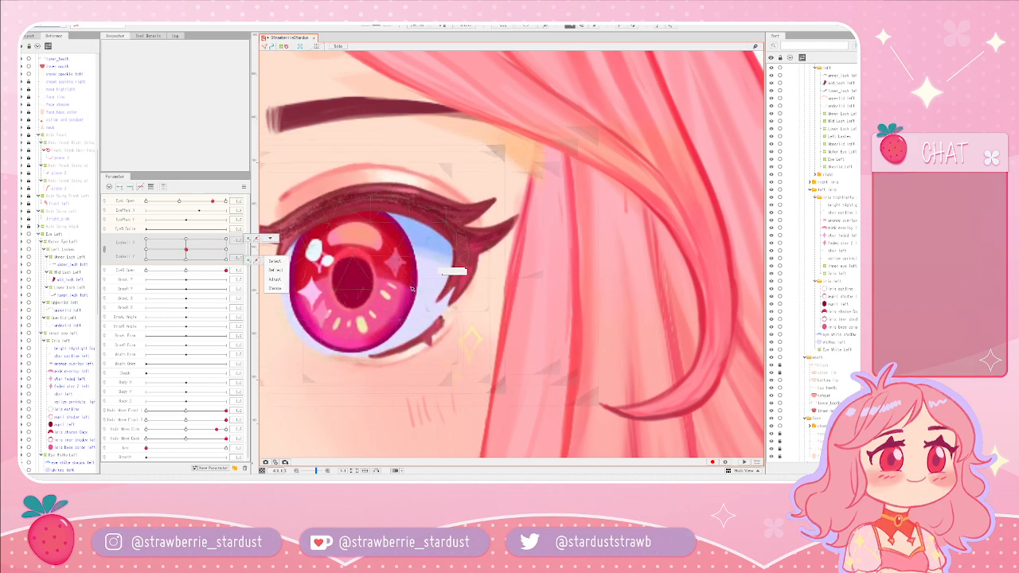
drag(416, 290, 468, 288)
- Set EyeL Open to the half-closed keyform and EyeL Smile to its middle keyform, and check the iris's movement
click(180, 202)
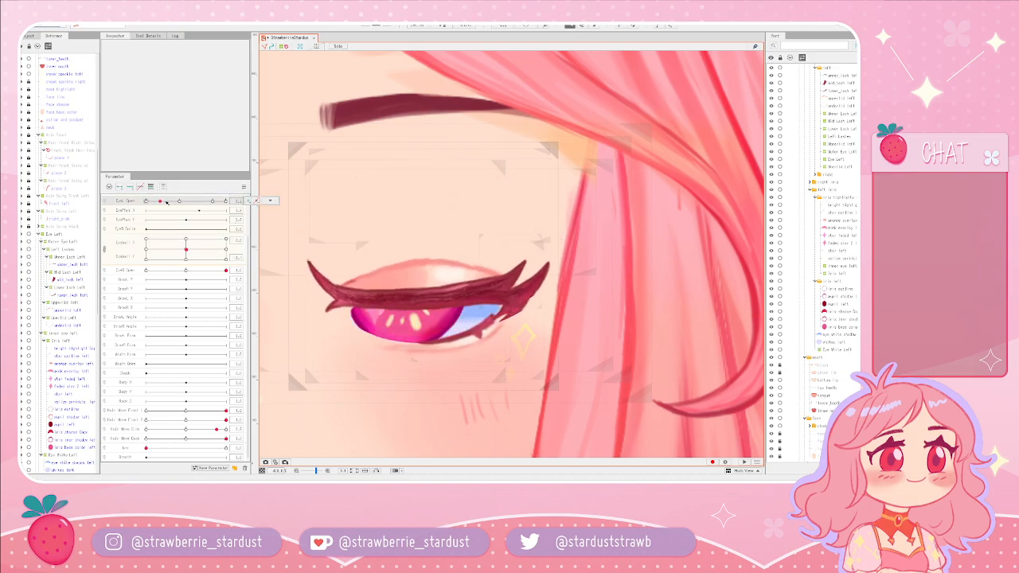
scroll(180, 203, up, 1)
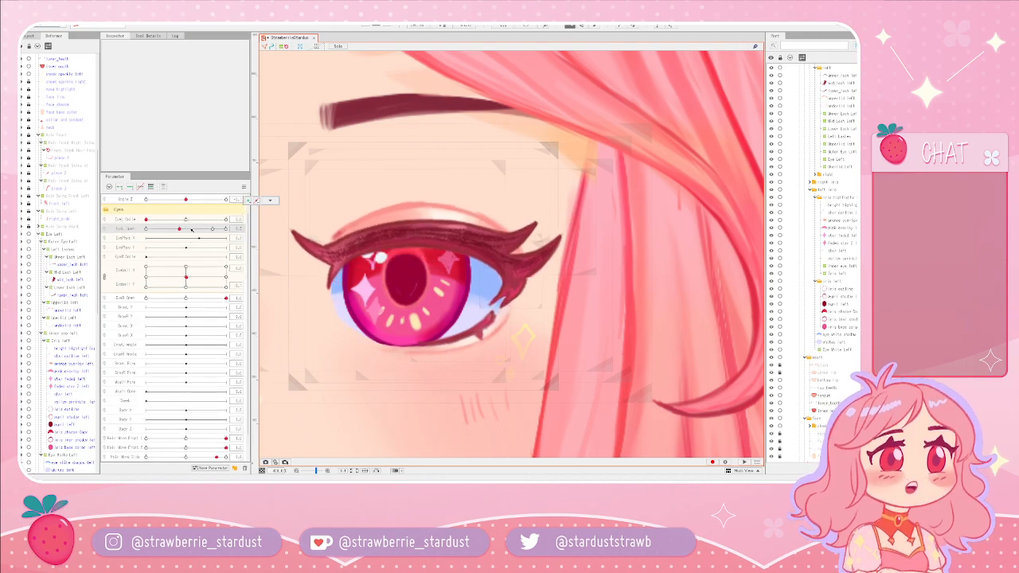
click(186, 219)
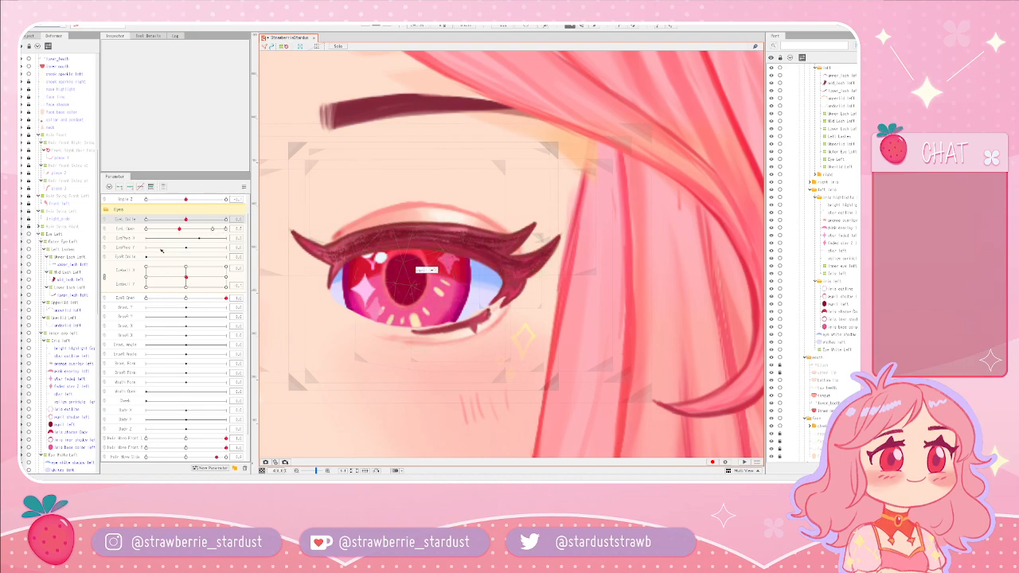
mouse_move(185, 276)
mouse_down()
mouse_move(154, 285)
mouse_move(186, 276)
mouse_up()
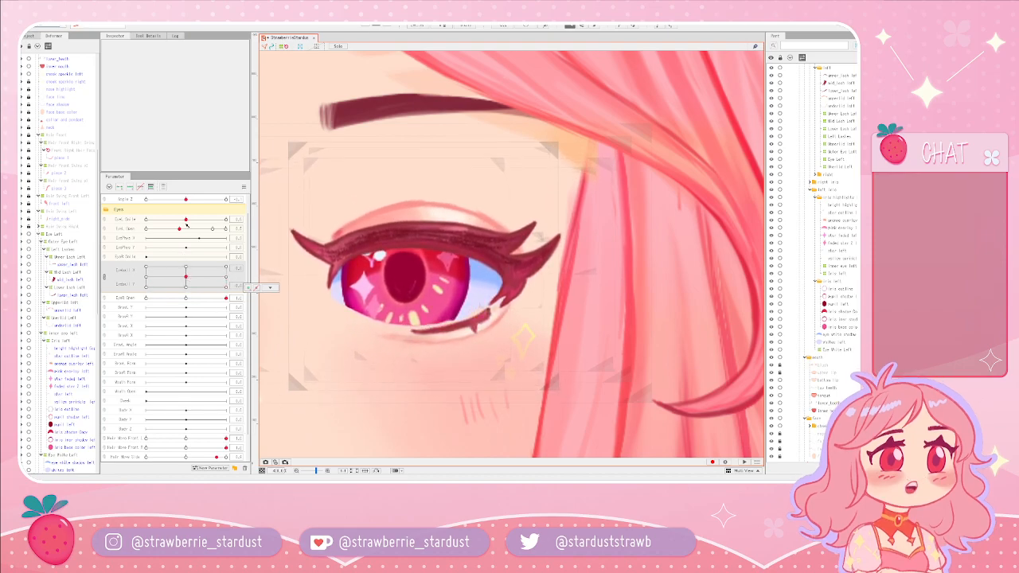
- Set EyeL Smile to its maximum at the half-closed keyform and inspect the lower lash up close
drag(178, 228, 228, 220)
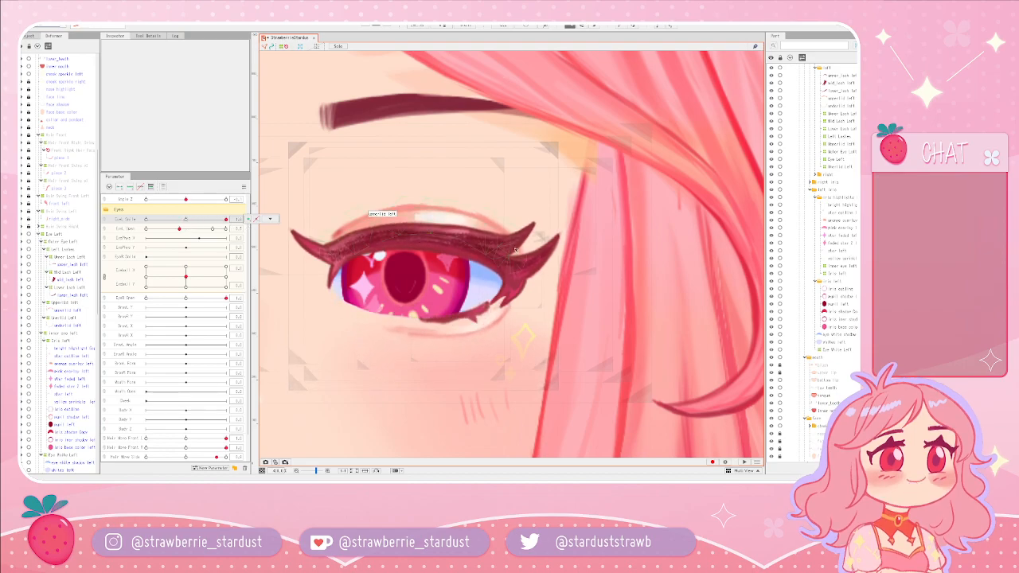
drag(398, 239, 437, 228)
scroll(542, 267, up, 3)
- Set EyeL Open to the normal-open keyform, compare the middle and full smile keyforms, and test the head tilt with Angle Z
drag(179, 228, 214, 227)
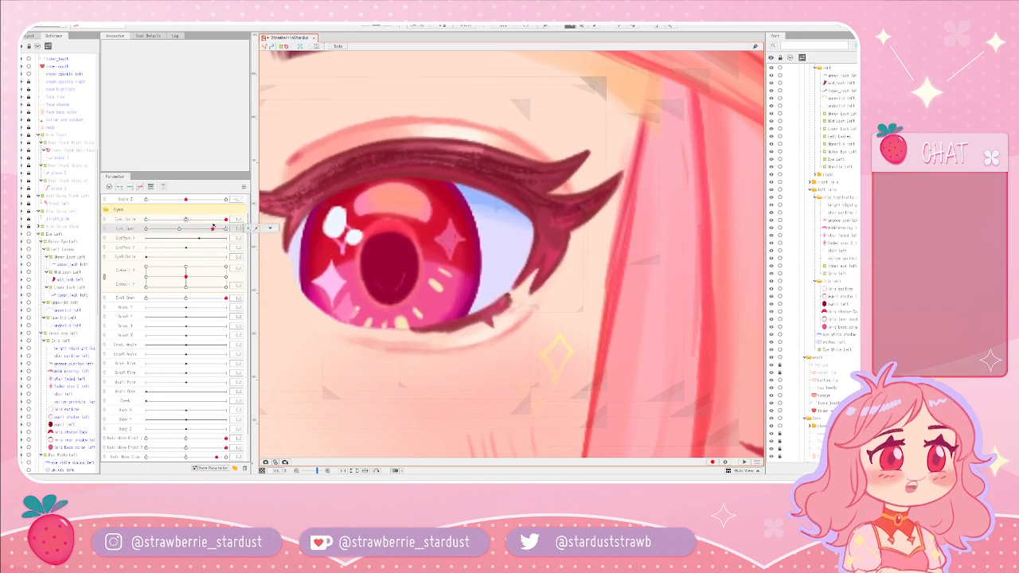
click(186, 219)
click(226, 219)
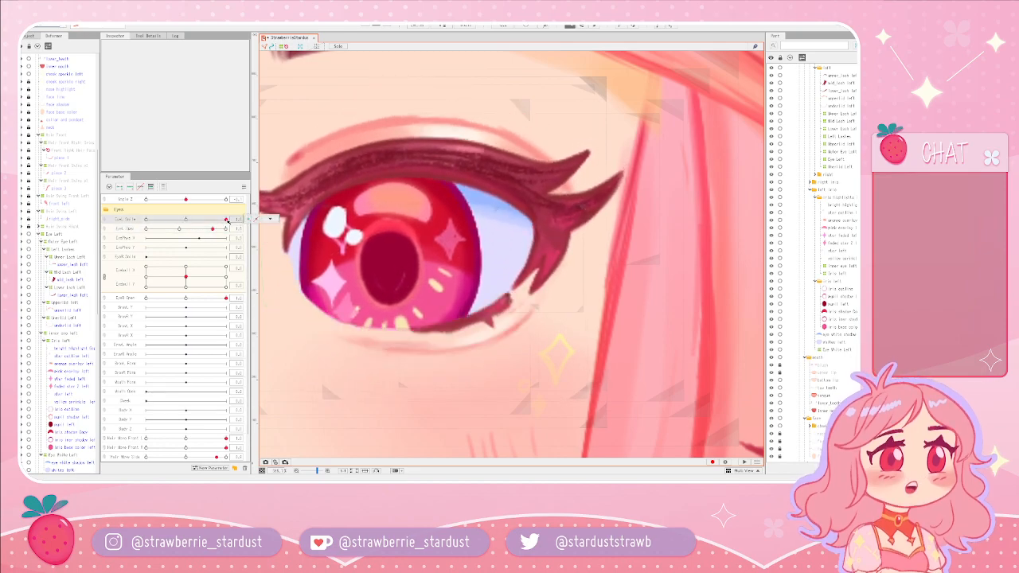
mouse_move(187, 200)
mouse_down()
mouse_move(226, 202)
mouse_move(186, 206)
mouse_up()
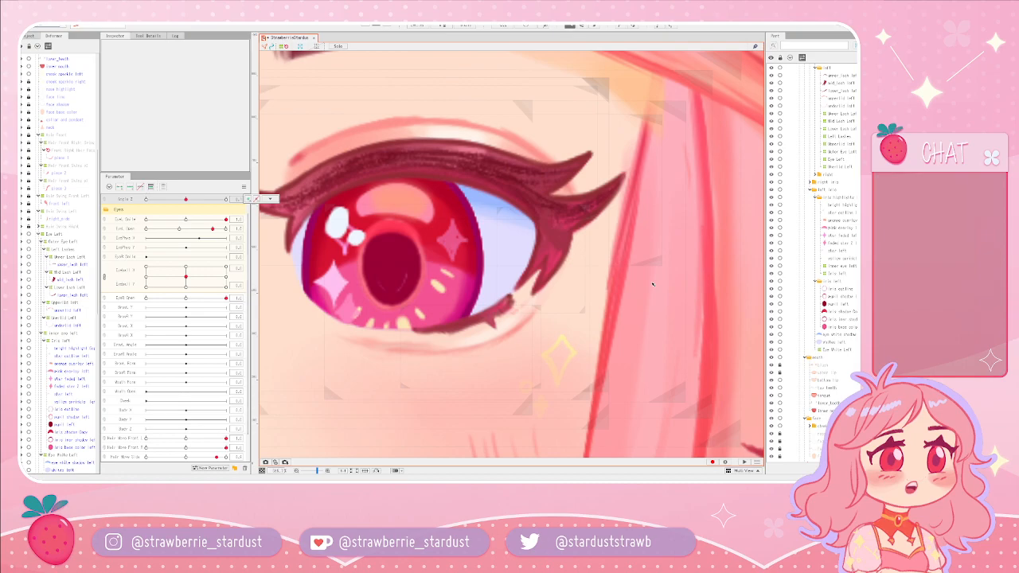
scroll(425, 236, down, 4)
scroll(530, 270, down, 3)
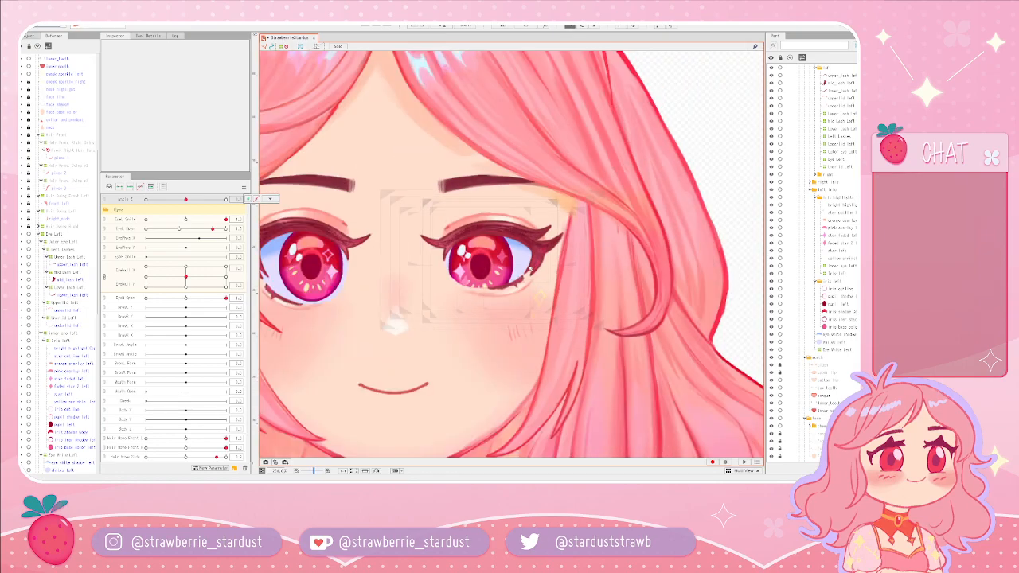
- Compare the fully smiling left eye at the wide-open, normal-open and half-closed EyeL Open keyforms
scroll(416, 247, up, 6)
drag(462, 295, 467, 263)
mouse_move(557, 348)
mouse_down()
mouse_move(581, 298)
mouse_move(561, 359)
mouse_up()
scroll(569, 281, up, 3)
drag(214, 230, 228, 230)
drag(376, 255, 451, 256)
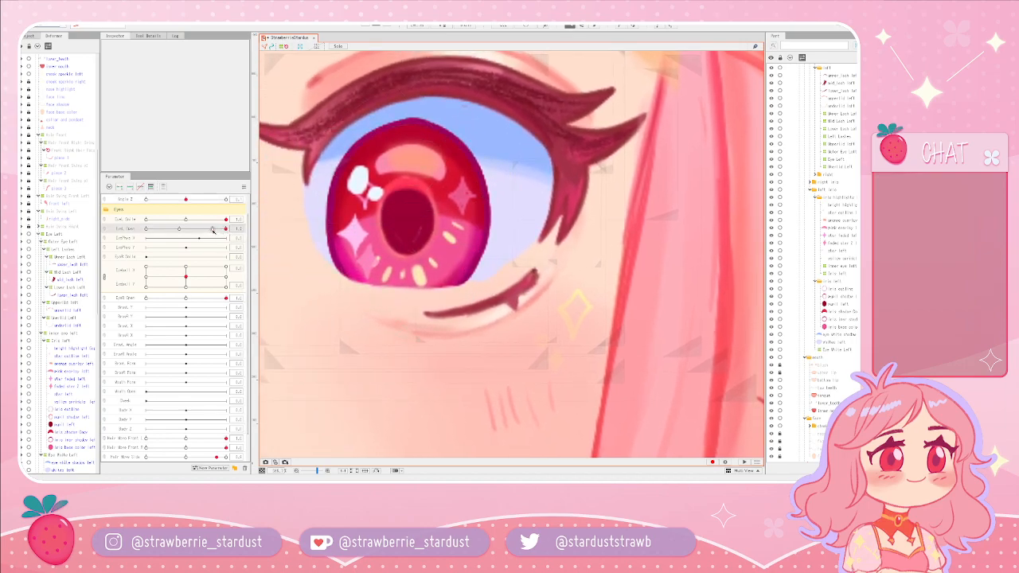
click(213, 230)
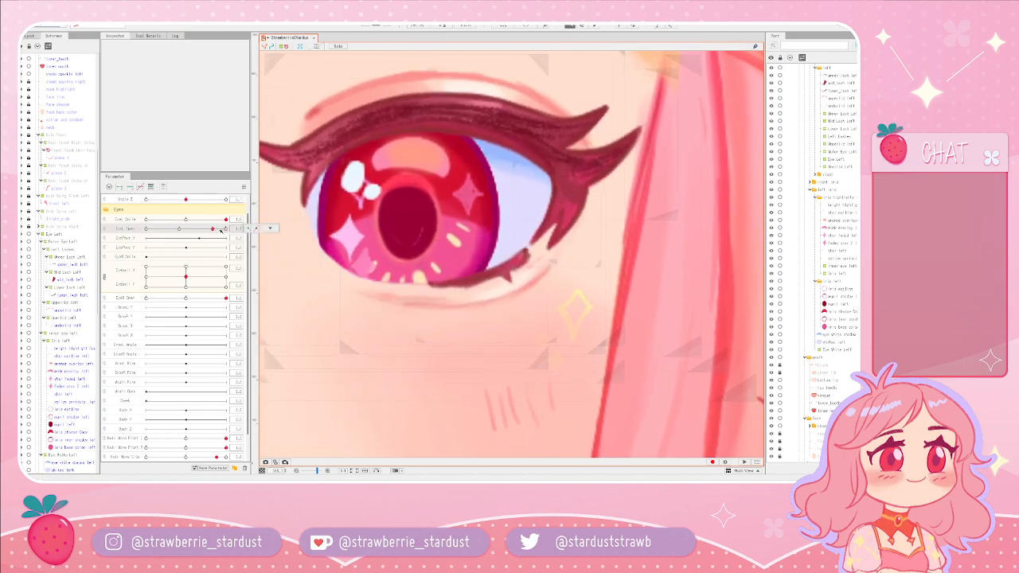
click(179, 229)
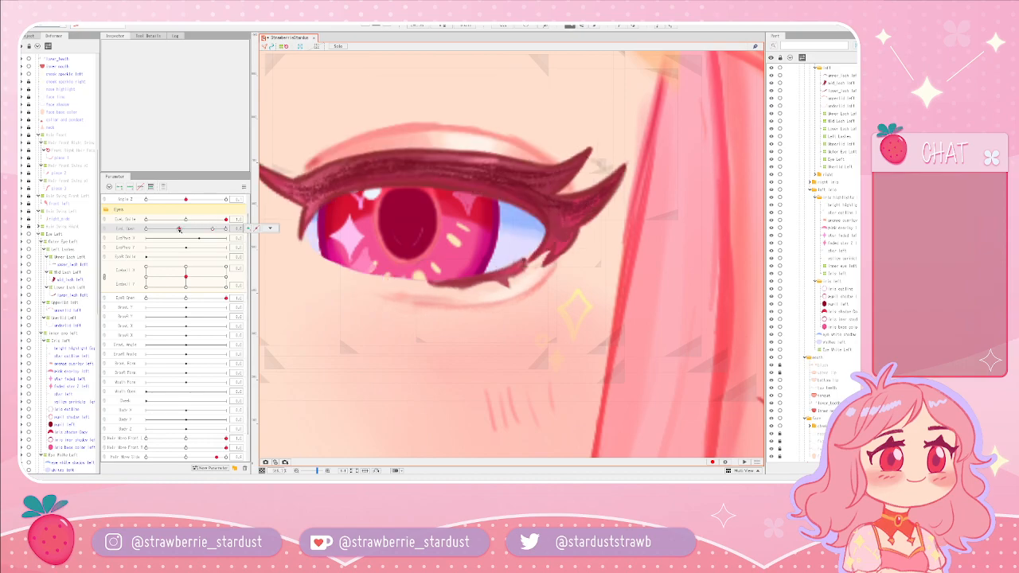
- Compare the middle and full smile at the half-closed keyform, then select the lower lash and check its mesh while varying EyeL Open
drag(186, 220, 231, 226)
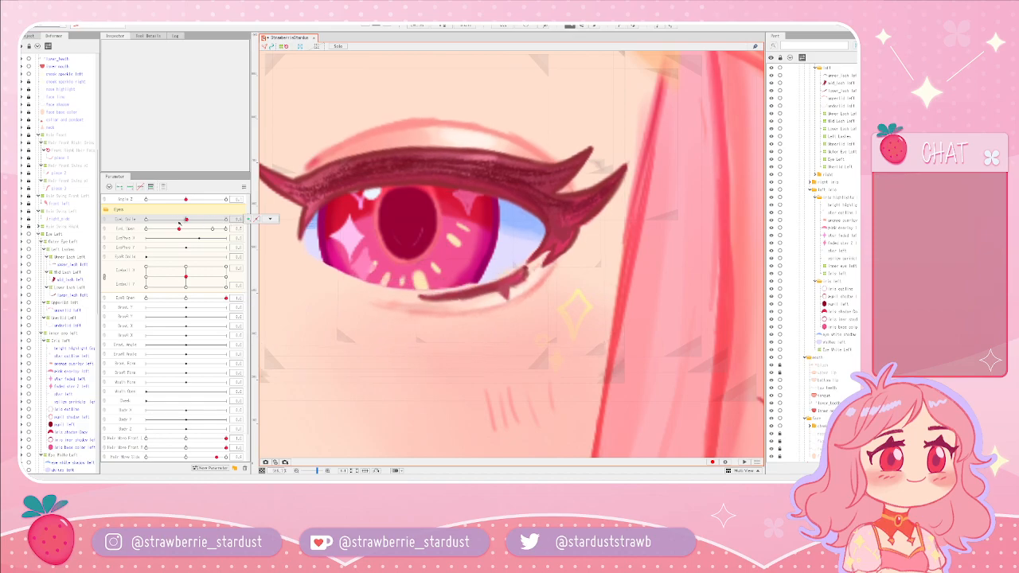
click(467, 286)
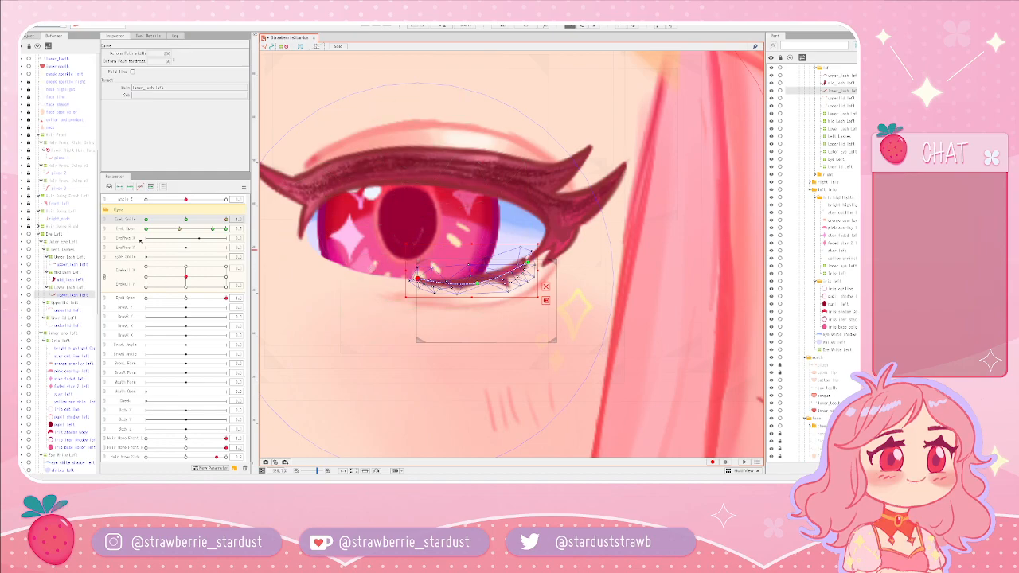
drag(213, 229, 255, 228)
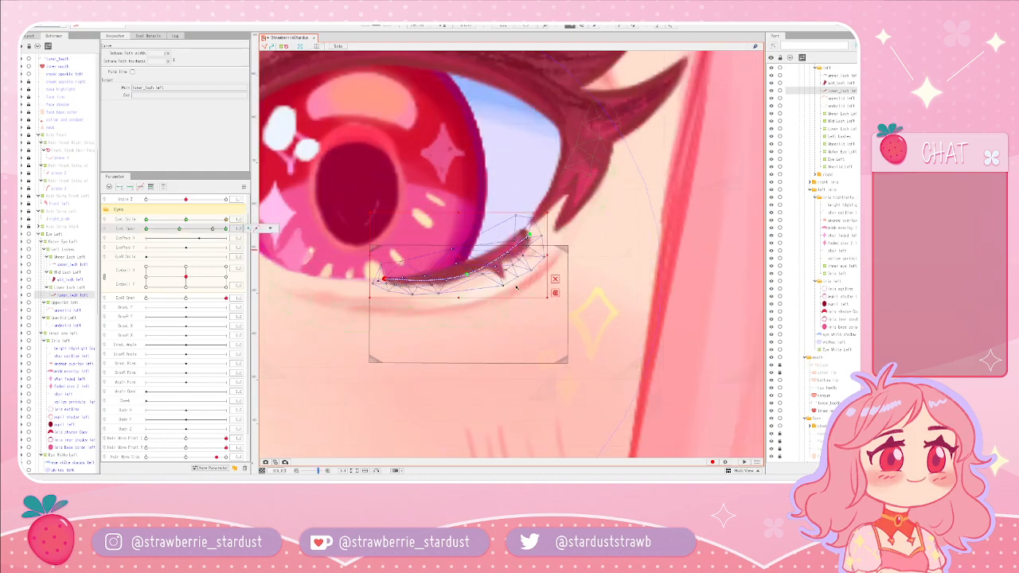
scroll(593, 299, down, 2)
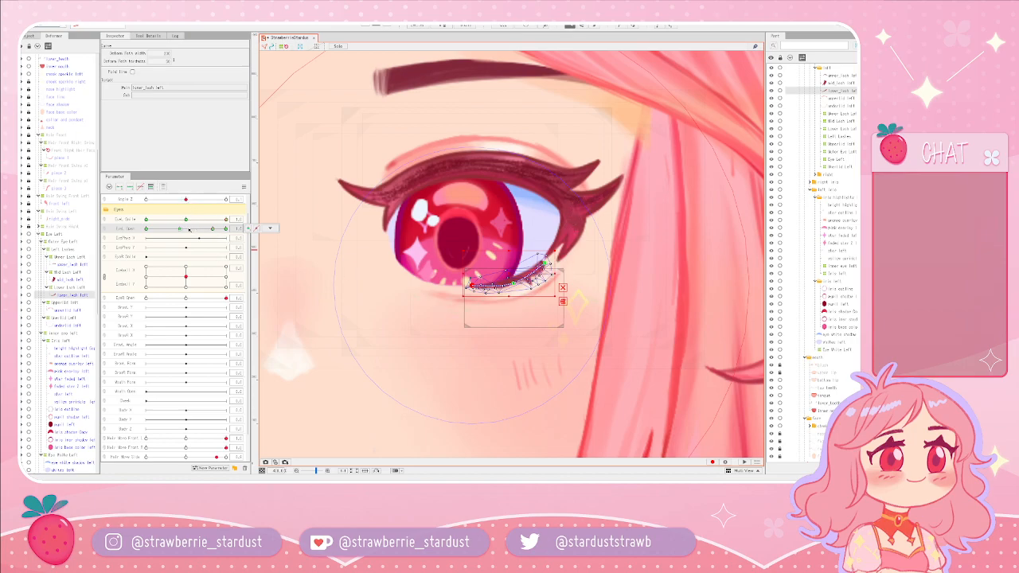
drag(192, 229, 231, 245)
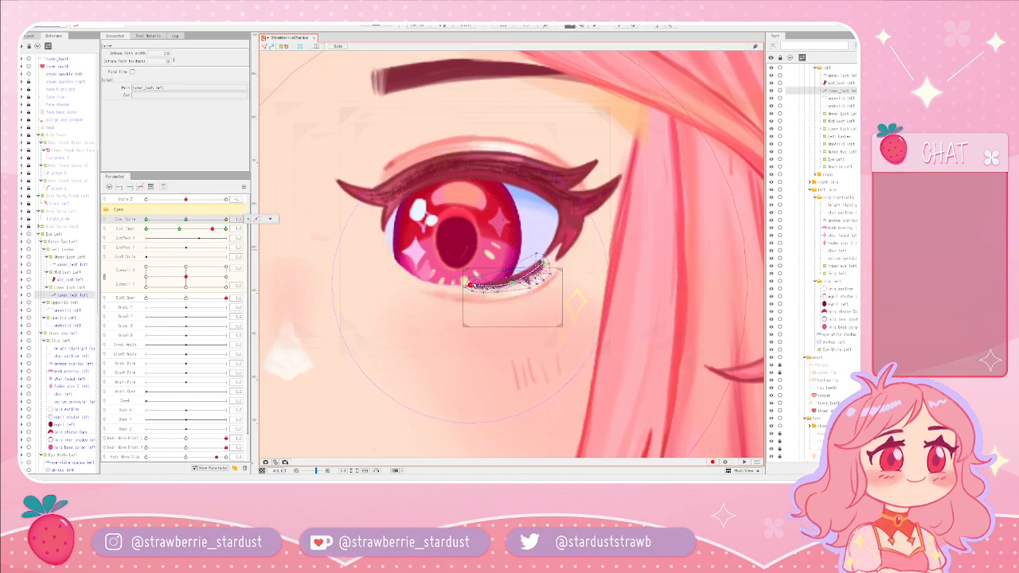
- Try moving the lower lash's inner deform path point slightly toward the nose, undo the move, and view the whole face
drag(469, 285, 466, 284)
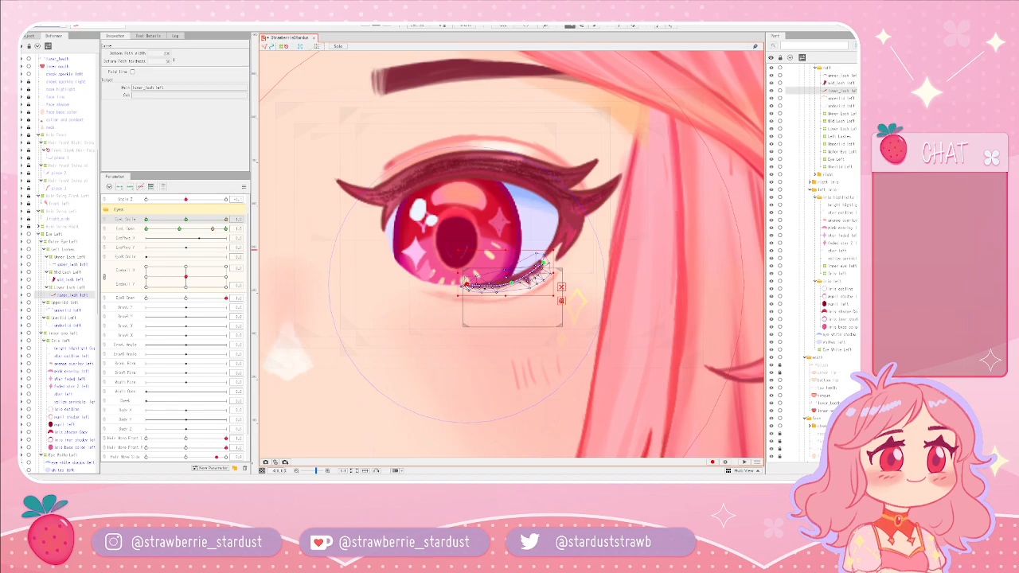
key(ctrl+z)
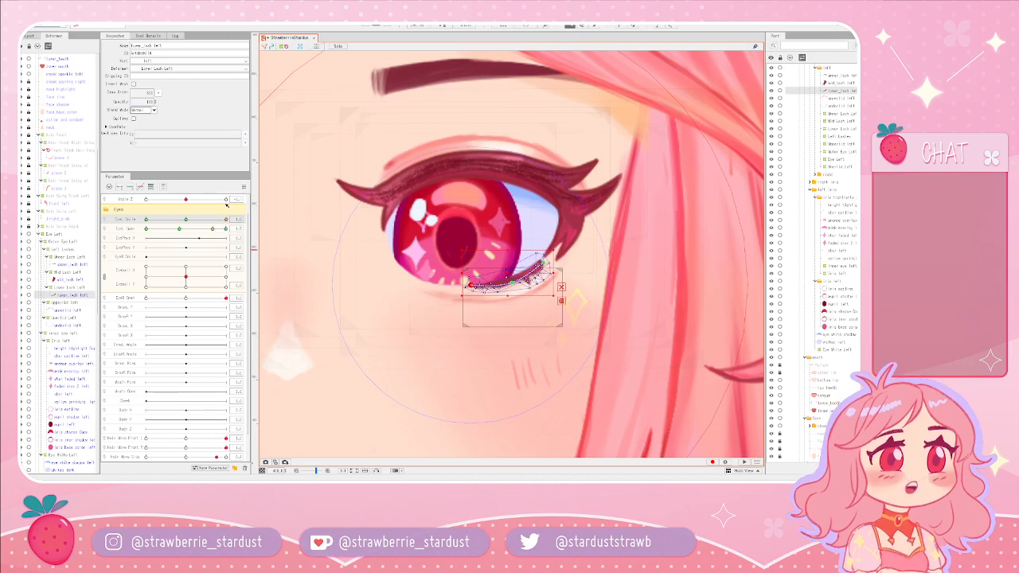
scroll(507, 277, down, 8)
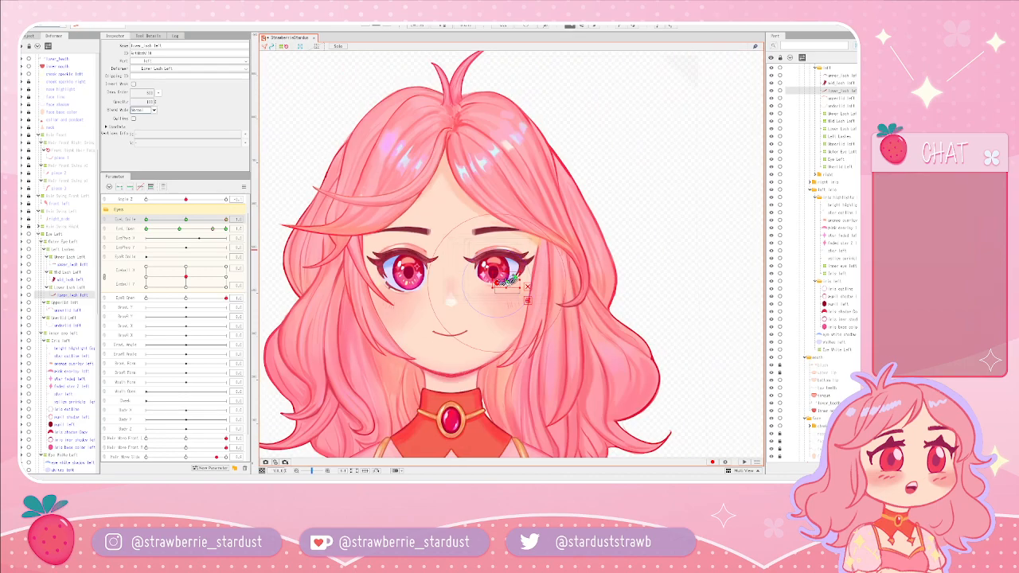
- Inspect the left lower lash up close at full smile, then check it against the whole face
click(632, 266)
drag(630, 286, 574, 244)
scroll(621, 249, up, 10)
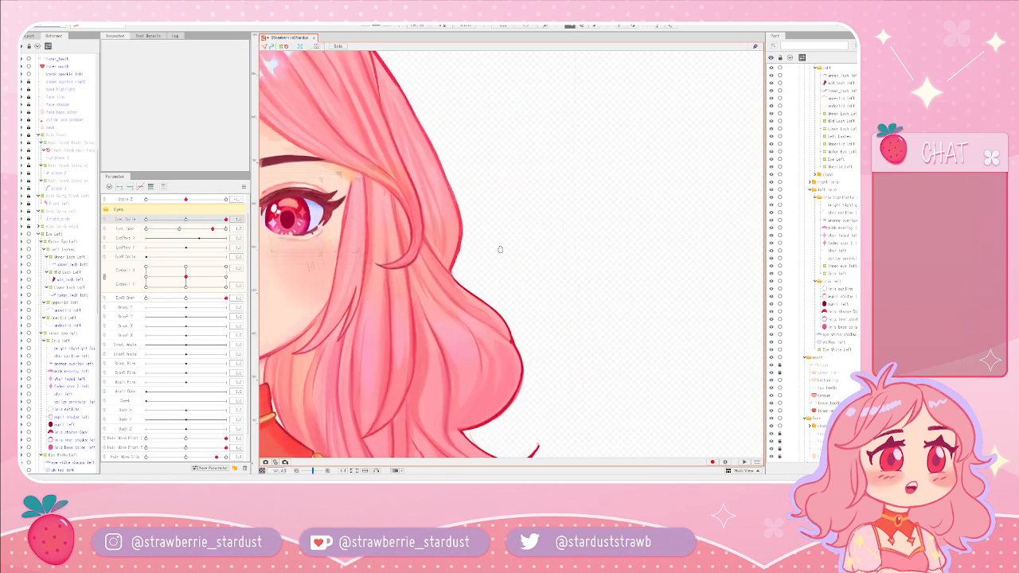
scroll(528, 260, down, 2)
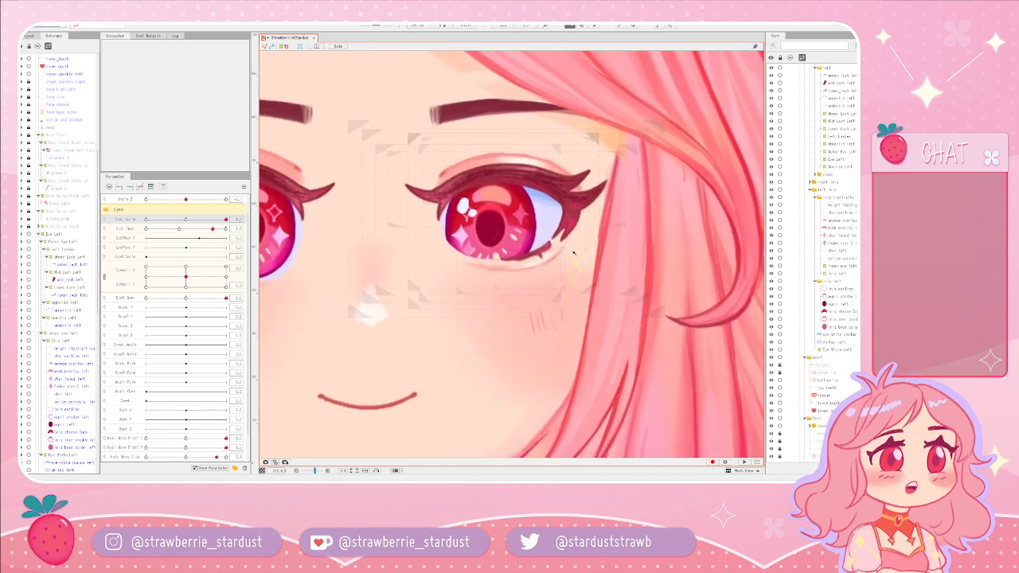
scroll(569, 242, up, 4)
click(557, 257)
scroll(613, 265, down, 3)
scroll(615, 265, down, 5)
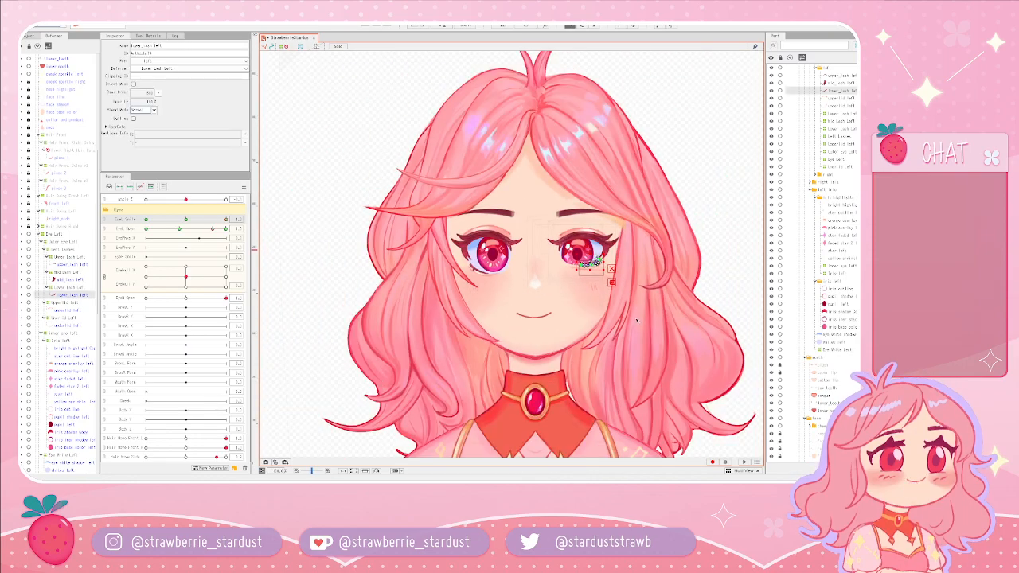
drag(621, 271, 526, 248)
click(713, 242)
- Close the left eye fully with EyeL Open and compare the closed eye at the middle and full EyeL Smile keyforms
drag(212, 229, 148, 228)
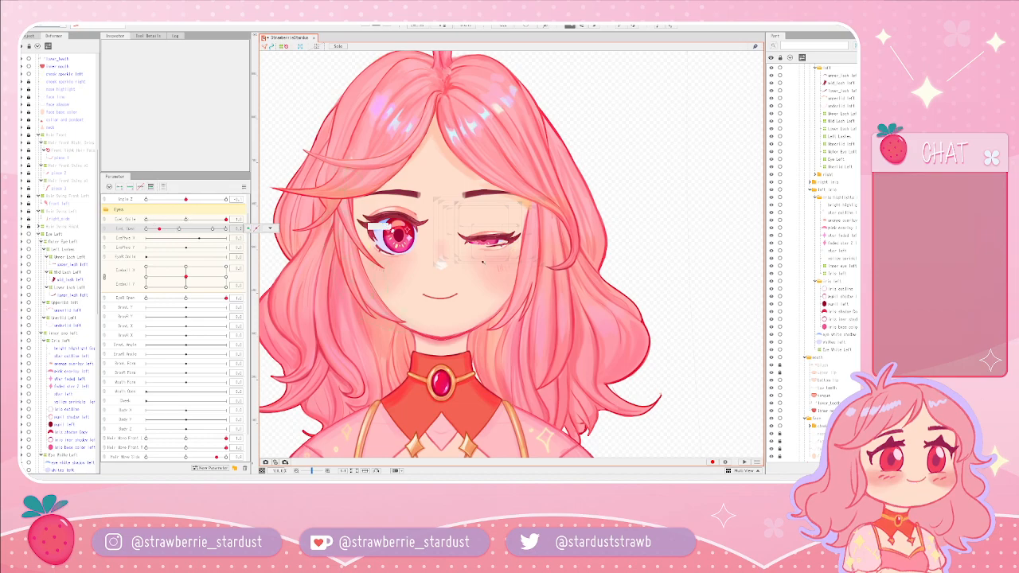
drag(161, 230, 131, 238)
mouse_move(188, 200)
mouse_down()
mouse_move(245, 205)
mouse_move(186, 200)
mouse_up()
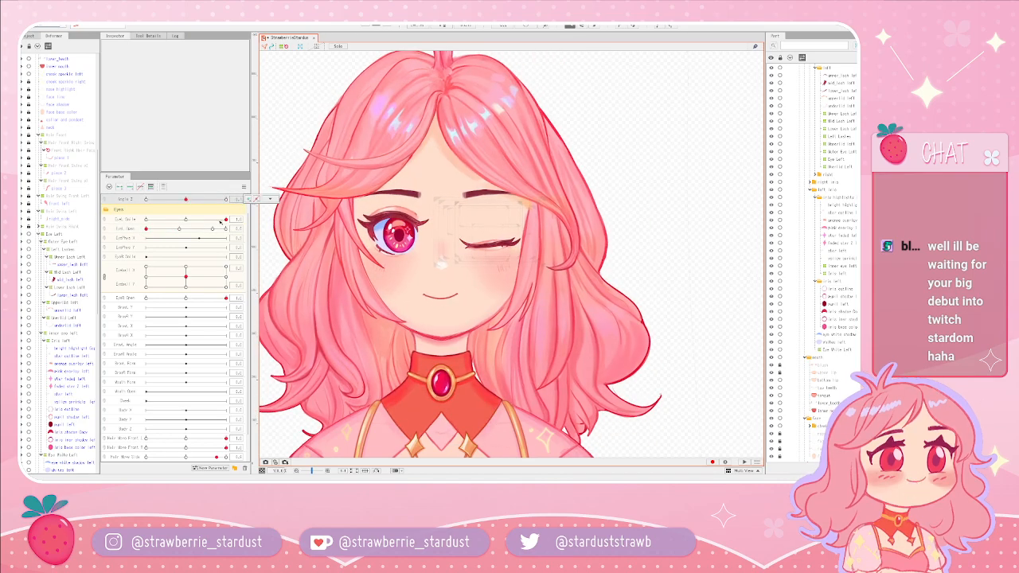
drag(247, 220, 247, 223)
click(186, 209)
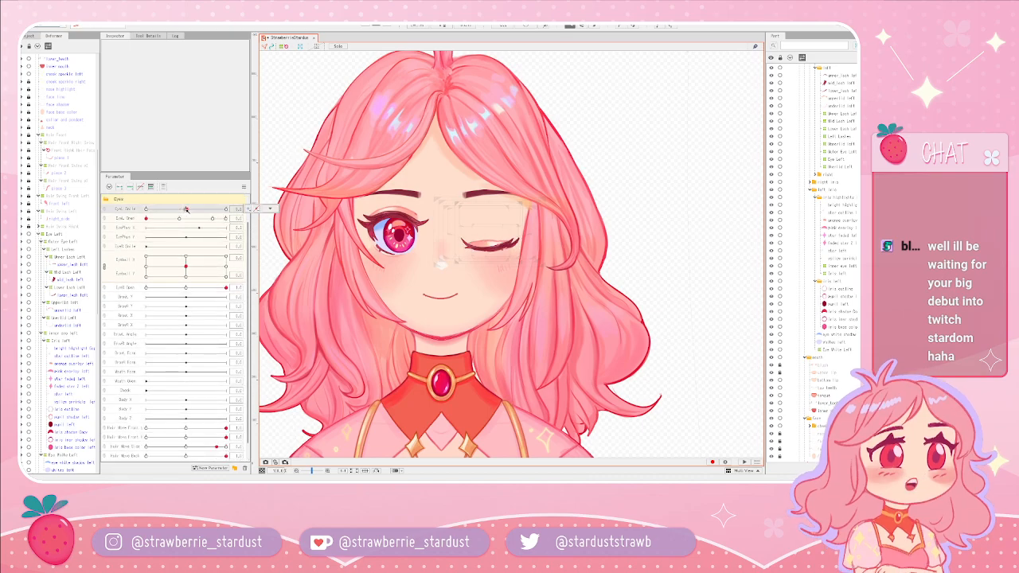
drag(187, 209, 227, 209)
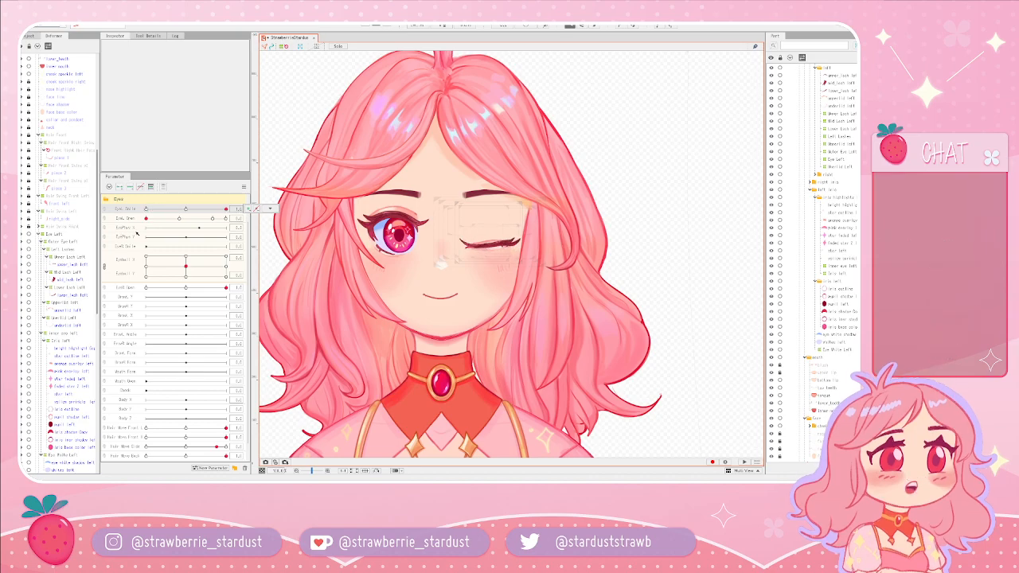
- Step EyeL Open from the half-closed to the normal-open keyform at full smile and check the eye's shape
click(180, 219)
mouse_move(180, 219)
mouse_down()
mouse_move(234, 219)
mouse_move(187, 225)
mouse_up()
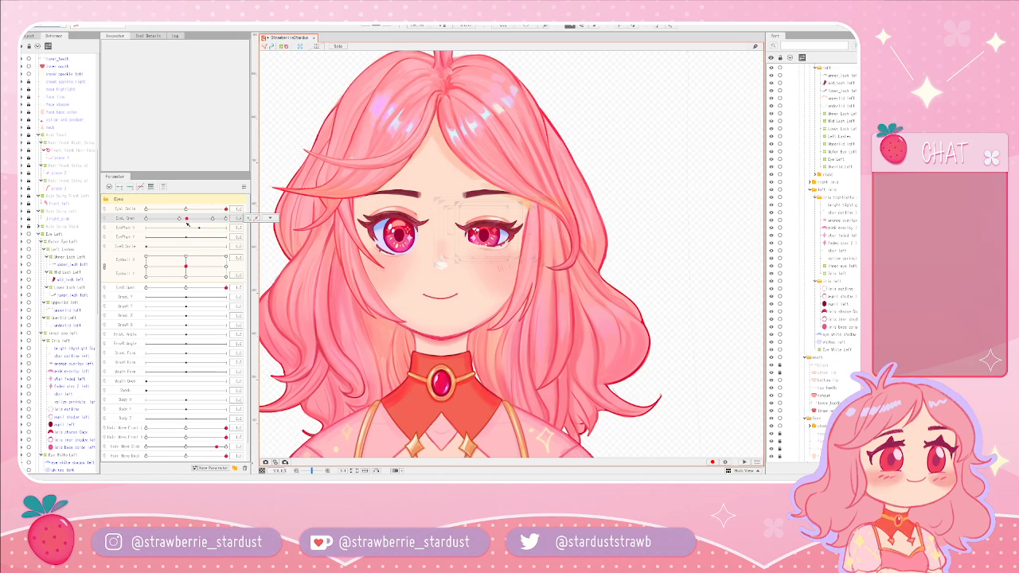
mouse_move(187, 226)
mouse_down()
mouse_move(141, 239)
mouse_move(213, 231)
mouse_move(176, 236)
mouse_up()
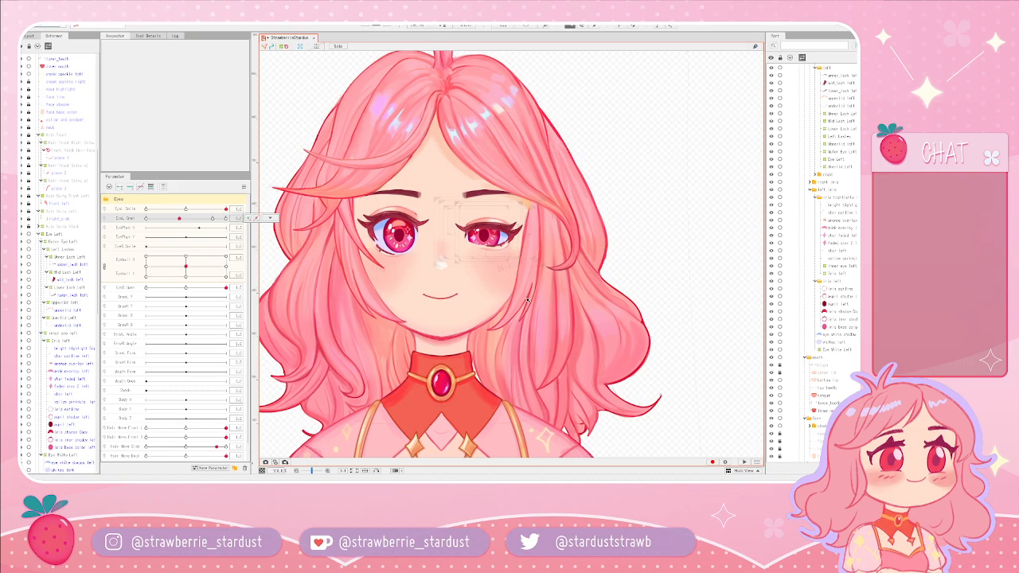
drag(190, 217, 212, 218)
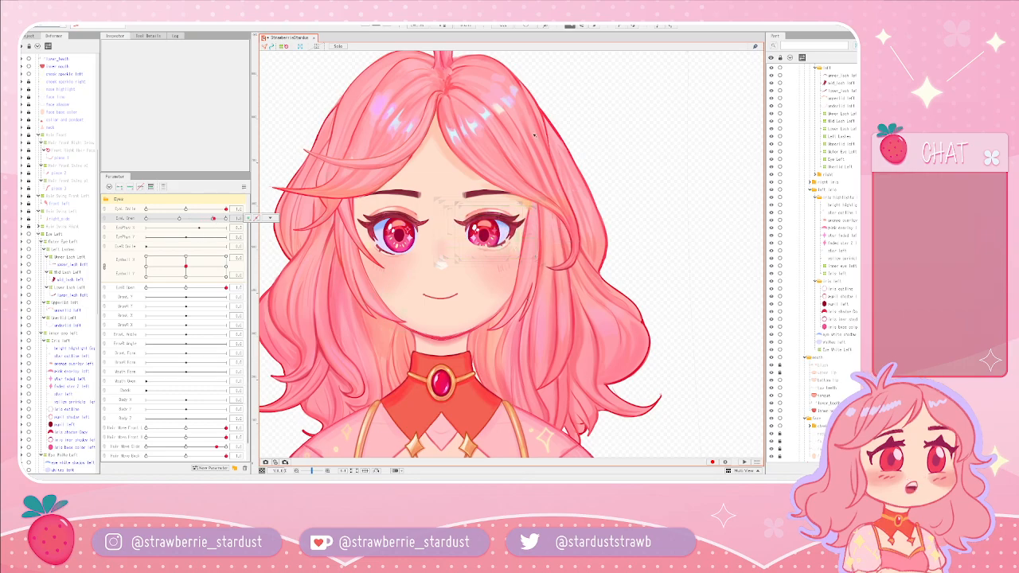
mouse_move(214, 219)
mouse_down()
mouse_move(142, 222)
mouse_move(235, 225)
mouse_move(212, 229)
mouse_up()
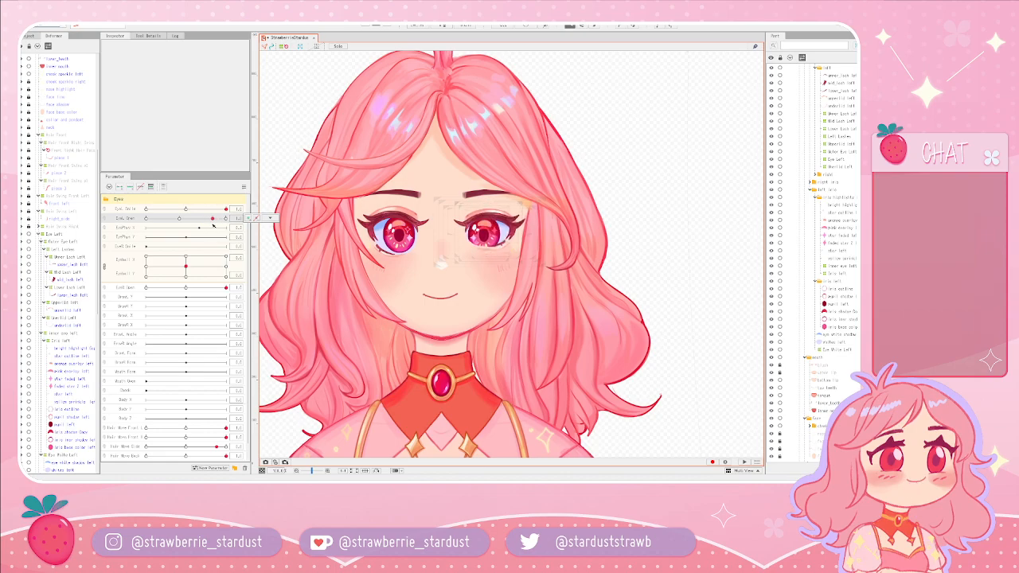
- Select the left lower lash, check its mesh while varying EyeL Open, and deselect it at the normal-open keyform
scroll(596, 263, up, 4)
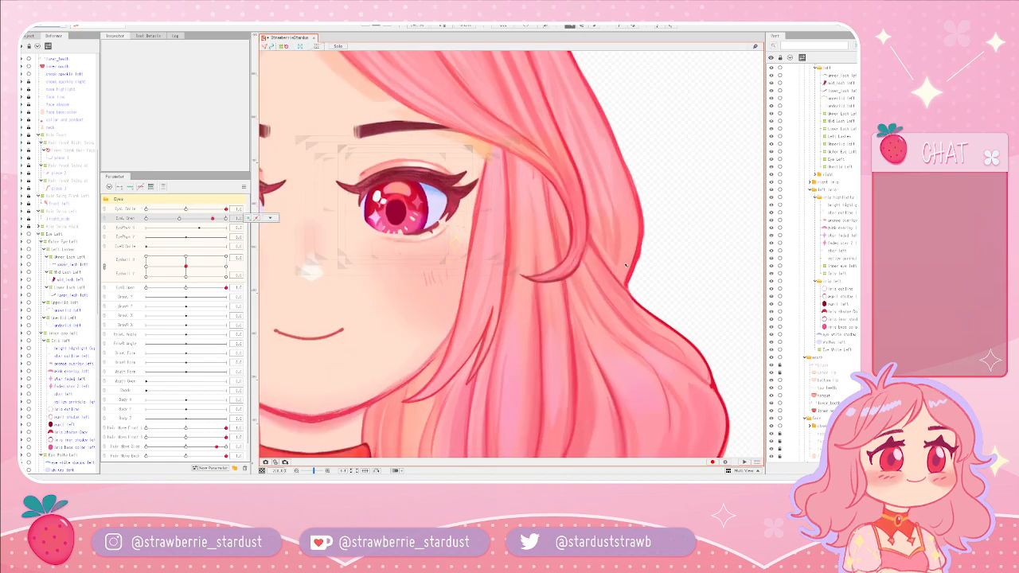
click(426, 229)
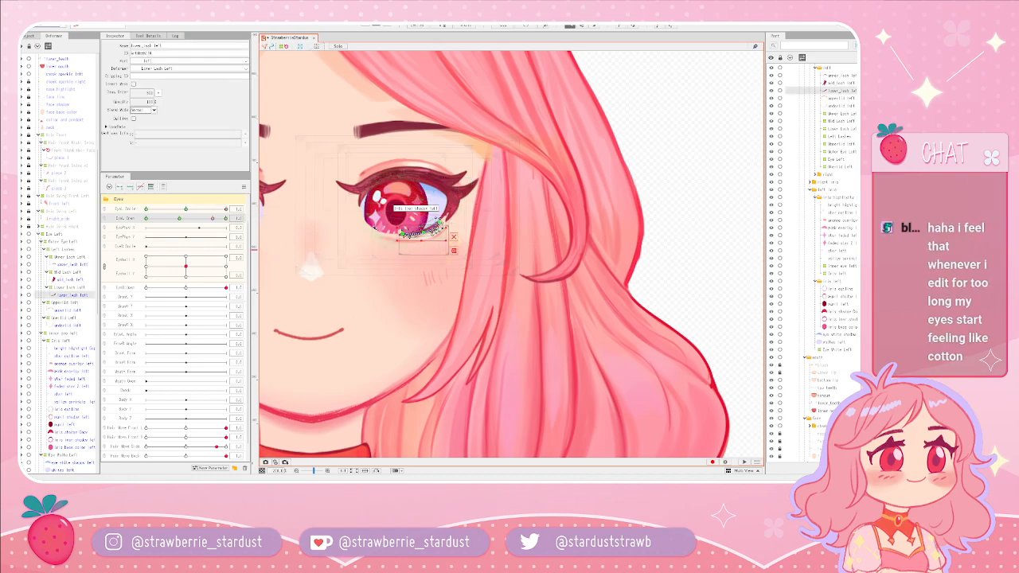
scroll(418, 255, down, 4)
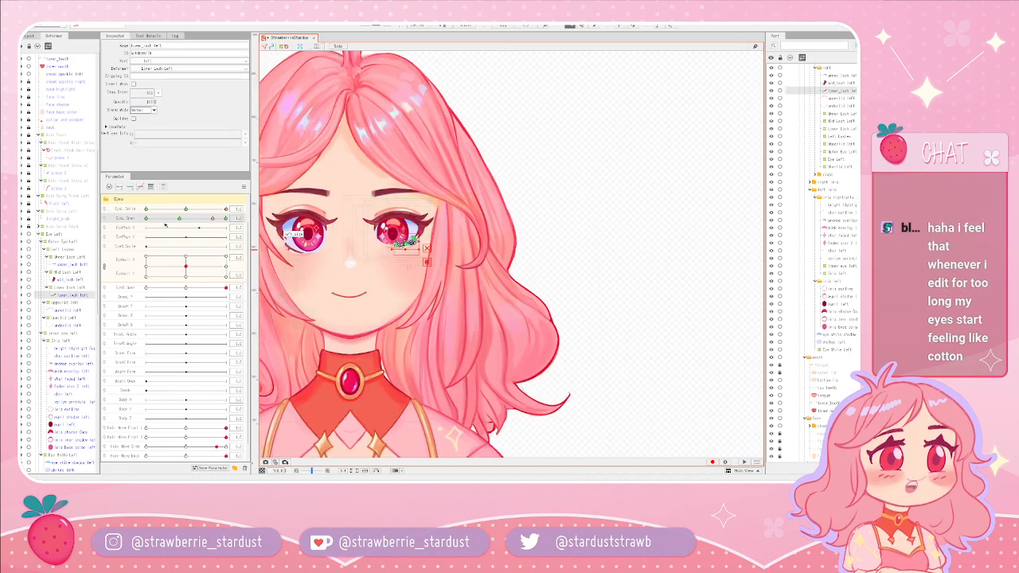
drag(179, 219, 212, 220)
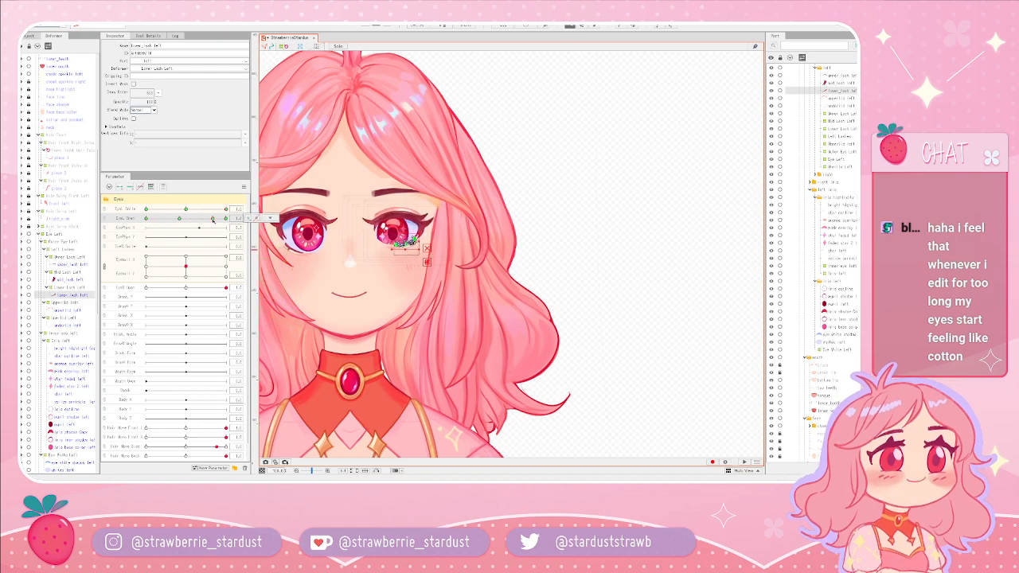
click(584, 280)
drag(583, 280, 649, 284)
mouse_move(212, 219)
mouse_down()
mouse_move(180, 220)
mouse_move(213, 221)
mouse_up()
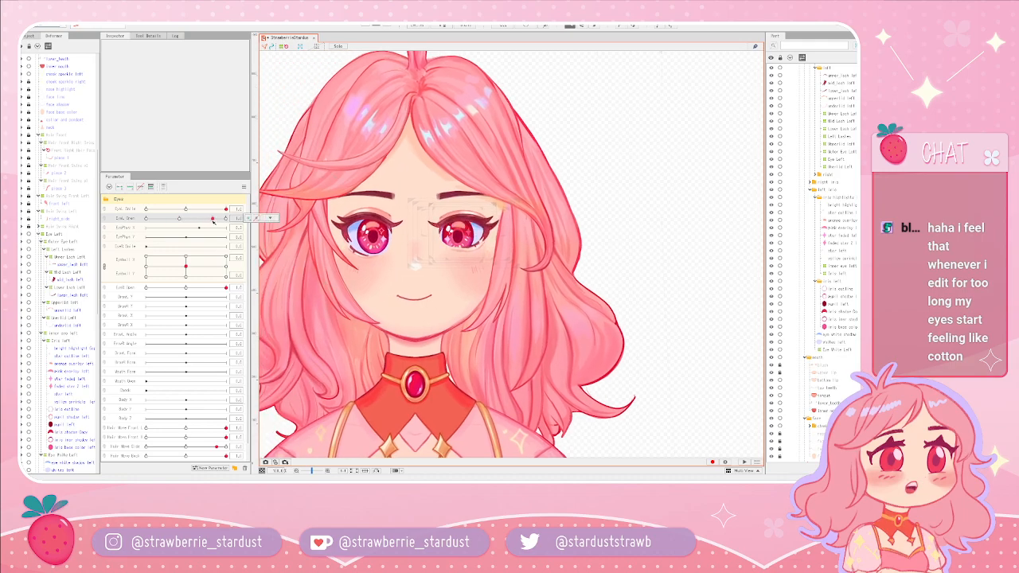
- Compare the smiling left eye at the wide-open and normal-open EyeL Open keyforms
scroll(376, 245, up, 2)
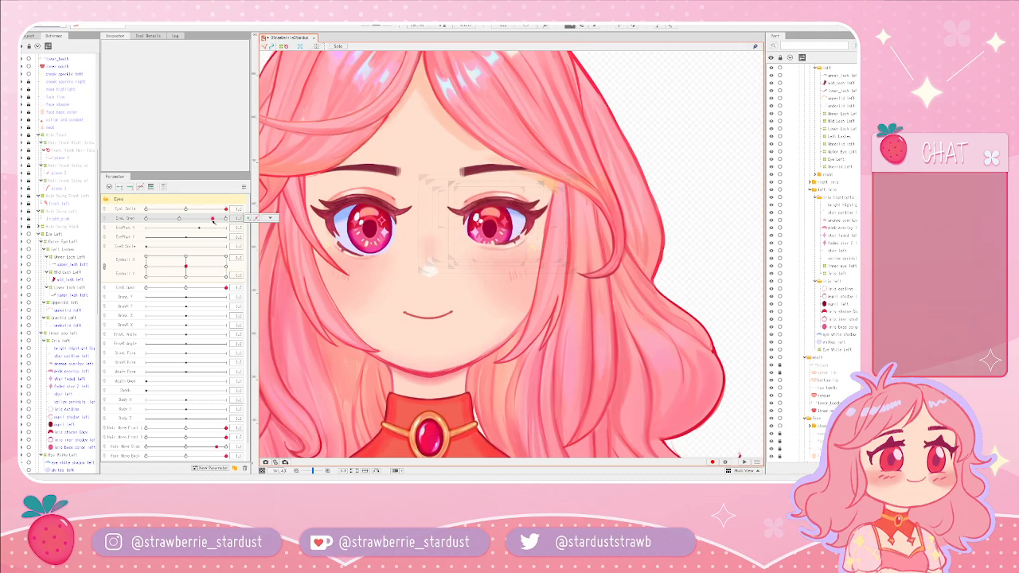
mouse_move(213, 220)
mouse_down()
mouse_move(177, 224)
mouse_move(226, 222)
mouse_up()
drag(525, 292, 419, 274)
drag(226, 219, 213, 220)
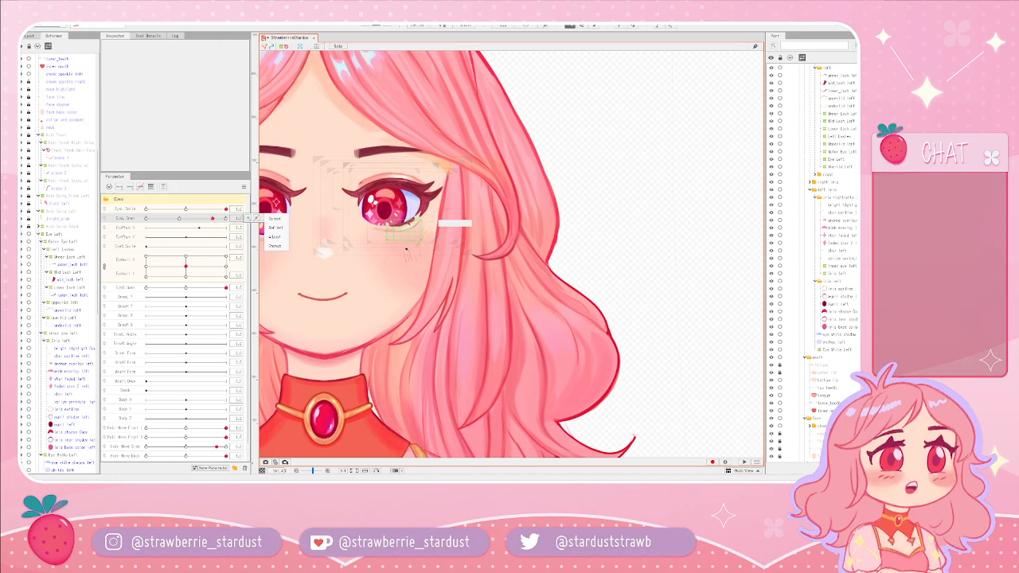
- Examine how the lower lash meets the iris around the normal-open keyform by sweeping EyeL Open
scroll(476, 265, up, 3)
scroll(476, 265, down, 2)
mouse_move(213, 219)
mouse_down()
mouse_move(179, 221)
mouse_move(212, 221)
mouse_up()
drag(393, 263, 432, 310)
mouse_move(212, 219)
mouse_down()
mouse_move(111, 219)
mouse_move(213, 227)
mouse_move(220, 218)
mouse_move(213, 223)
mouse_up()
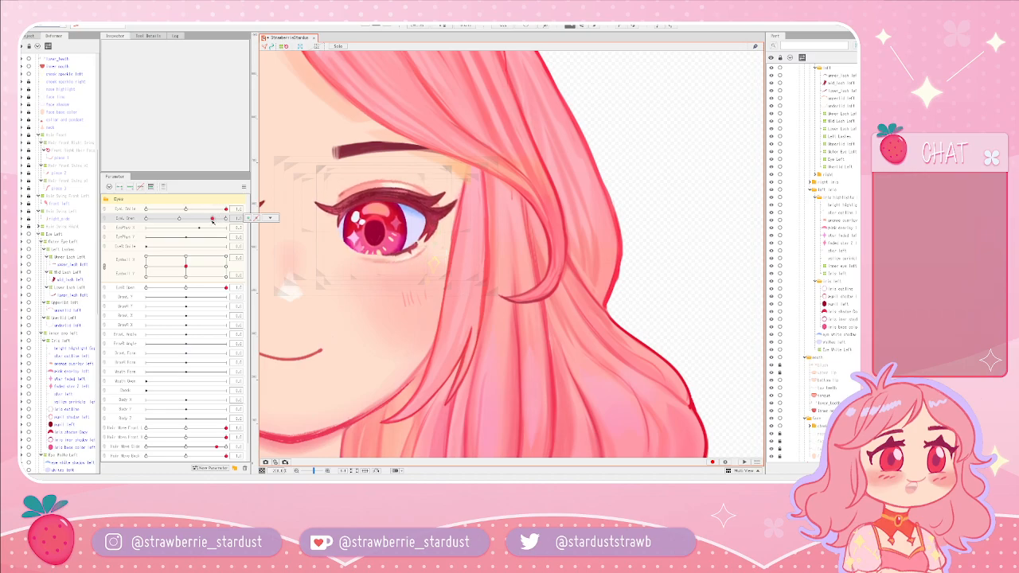
click(256, 217)
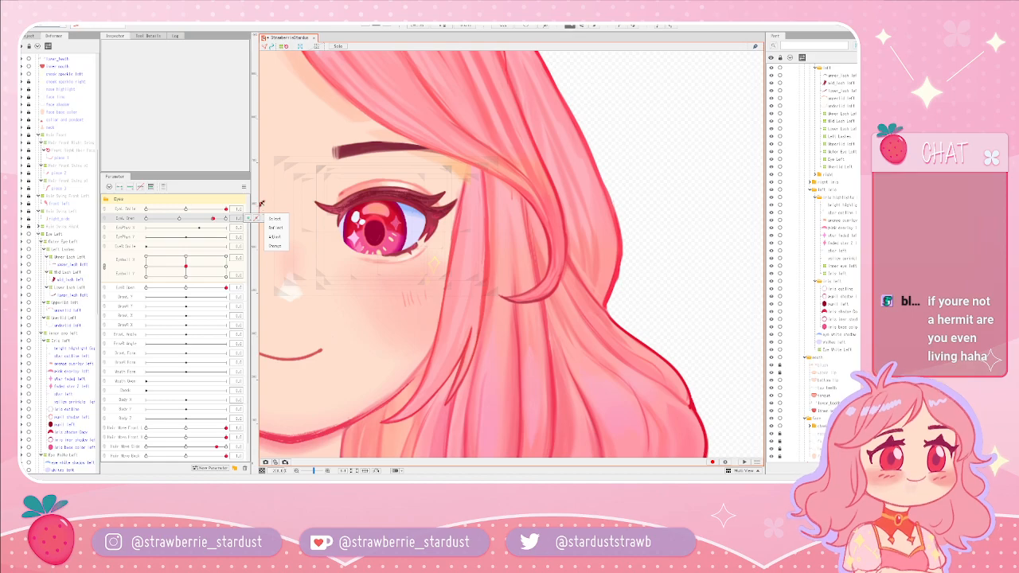
mouse_move(218, 219)
mouse_down()
mouse_move(181, 220)
mouse_move(277, 226)
mouse_move(187, 222)
mouse_move(239, 223)
mouse_move(212, 221)
mouse_up()
- Check the lash and iris movement up close while sweeping EyeL Open between nearly closed and normal open
scroll(462, 198, up, 4)
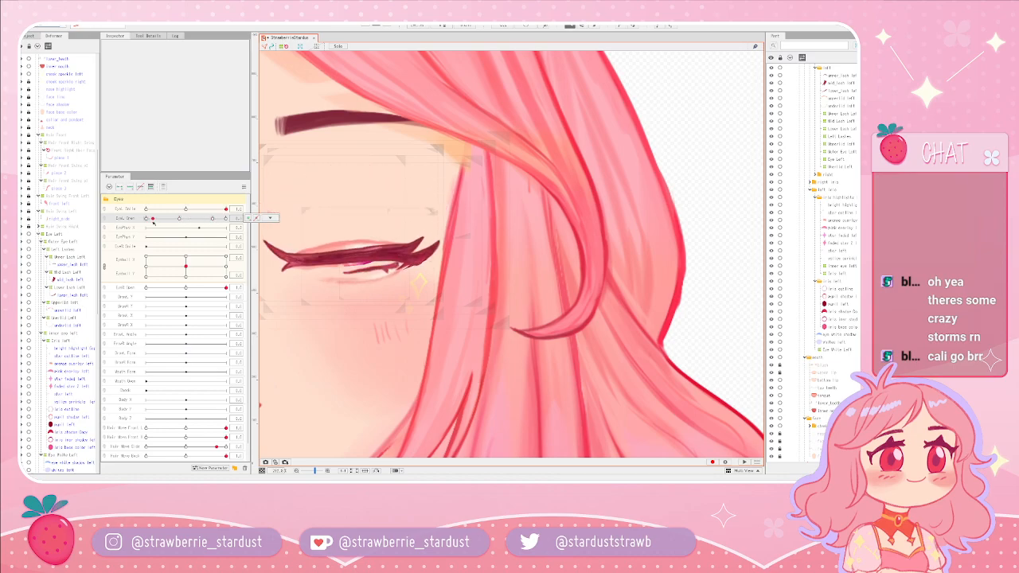
mouse_move(155, 220)
mouse_down()
mouse_move(229, 224)
mouse_move(152, 220)
mouse_up()
scroll(381, 205, down, 3)
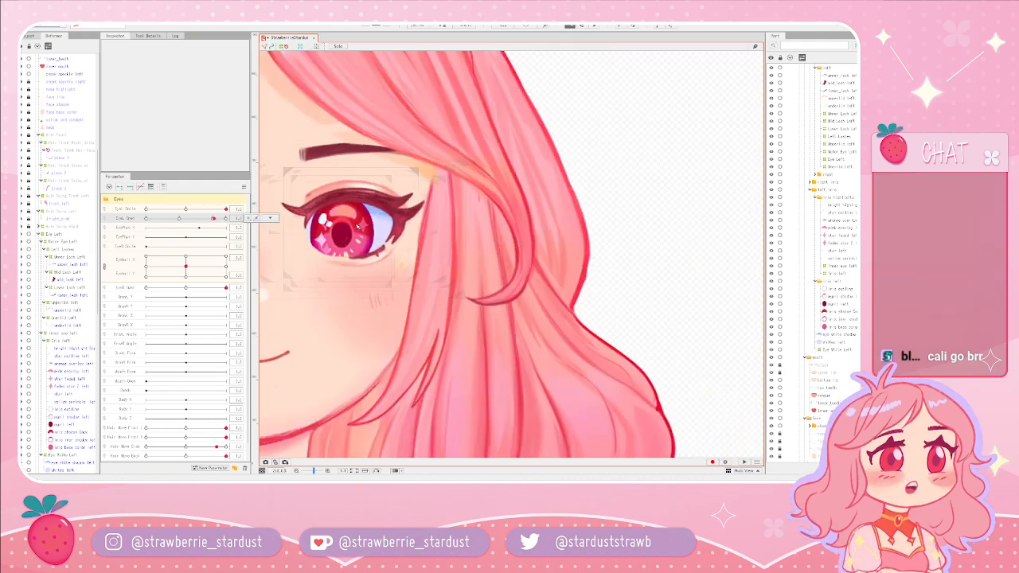
scroll(418, 214, up, 3)
drag(413, 197, 524, 194)
drag(216, 220, 215, 220)
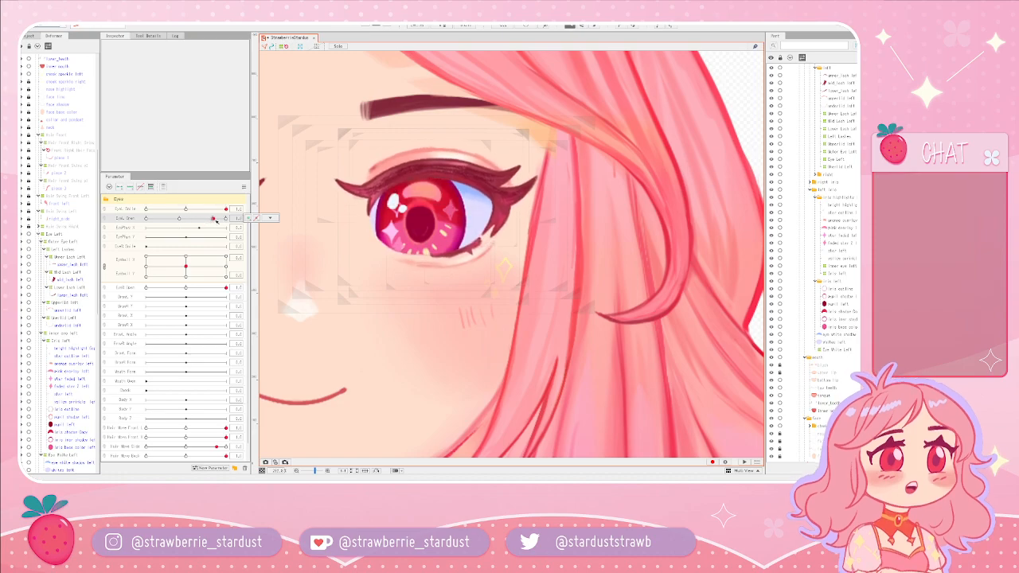
- Recheck the iris's lower edge against the lower lash with small EyeL Open changes near the normal-open keyform
scroll(216, 221, up, 1)
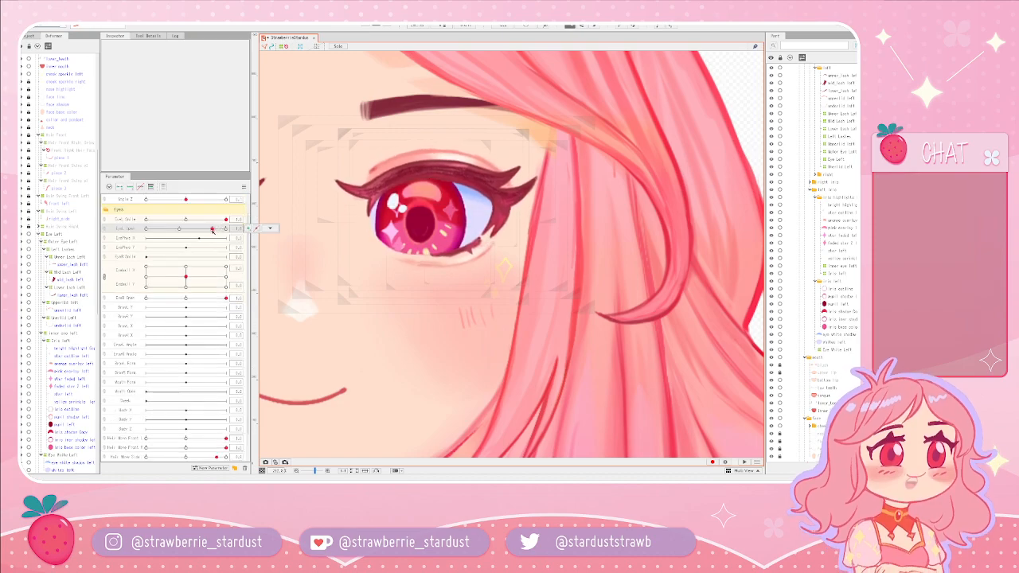
drag(212, 230, 214, 230)
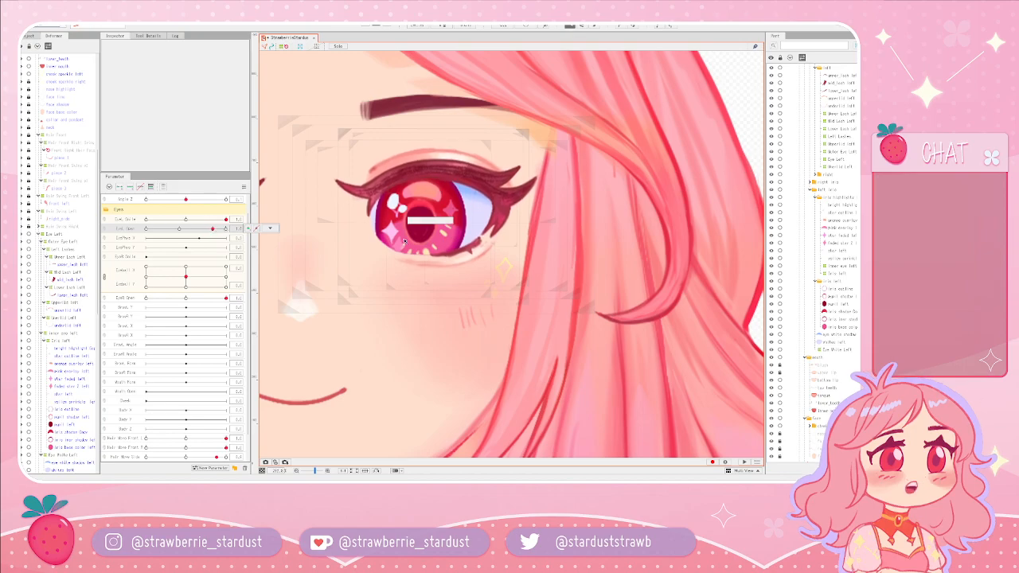
mouse_move(214, 230)
mouse_down()
mouse_move(226, 229)
mouse_move(214, 232)
mouse_up()
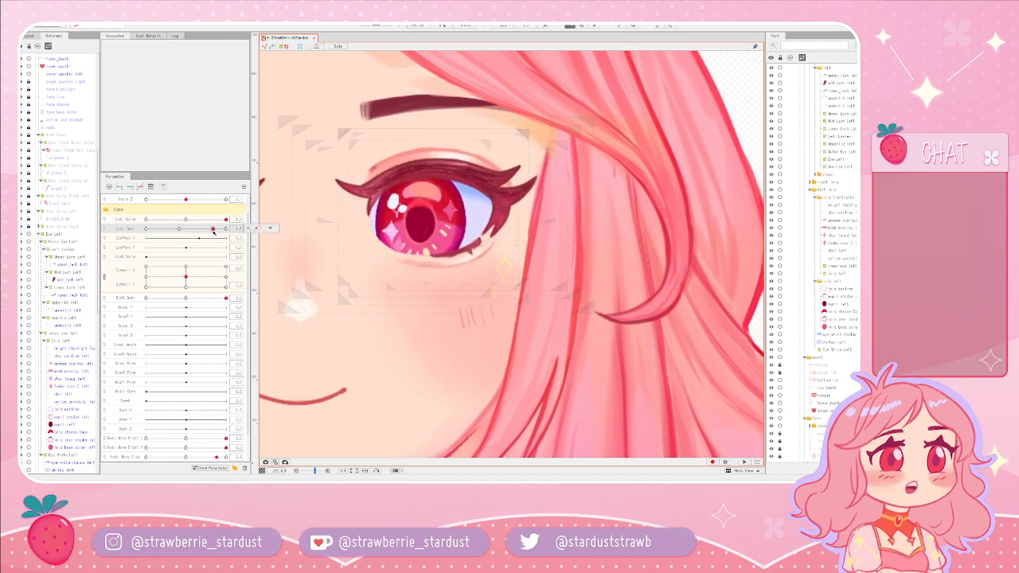
scroll(516, 243, up, 2)
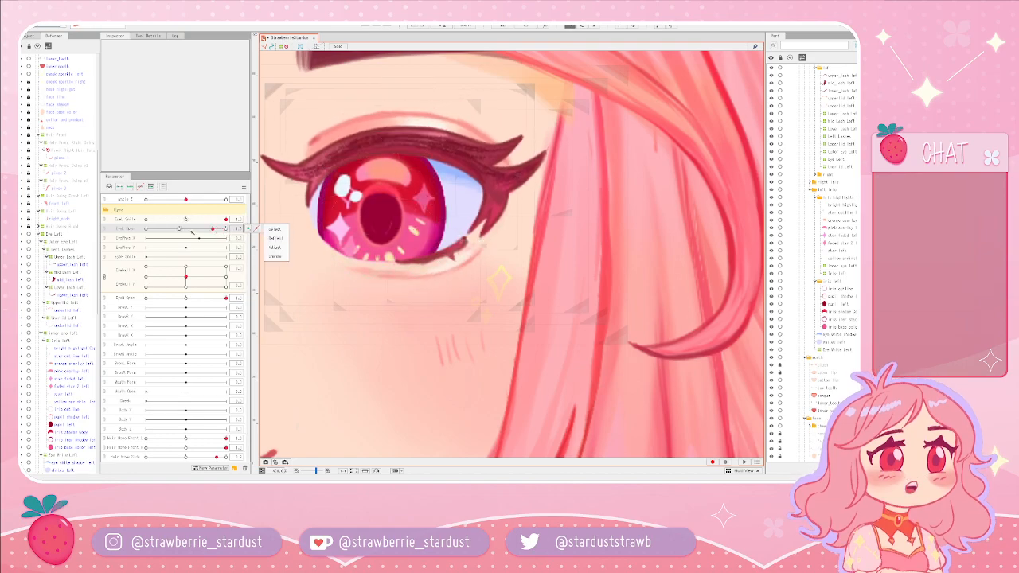
scroll(203, 224, up, 2)
scroll(203, 229, down, 3)
scroll(205, 233, up, 3)
scroll(208, 239, down, 3)
scroll(209, 240, up, 3)
scroll(195, 254, down, 2)
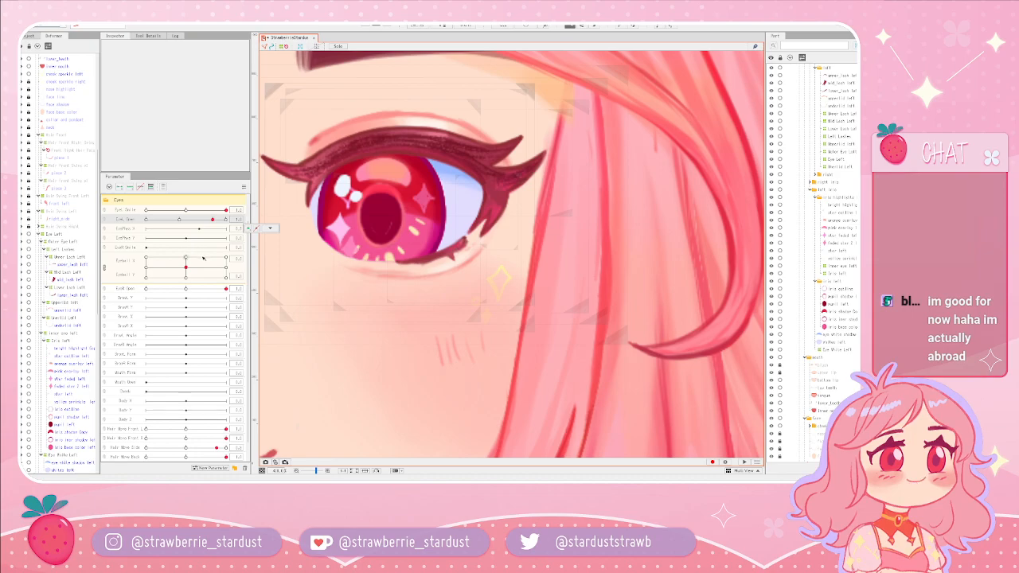
- Compare the lower lash's position between the wide-open and normal-open EyeL Open keyforms, ending at normal open
mouse_move(223, 223)
mouse_down()
mouse_move(212, 220)
mouse_move(241, 223)
mouse_move(156, 222)
mouse_move(230, 221)
mouse_move(199, 220)
mouse_move(230, 226)
mouse_move(214, 225)
mouse_up()
scroll(416, 269, down, 2)
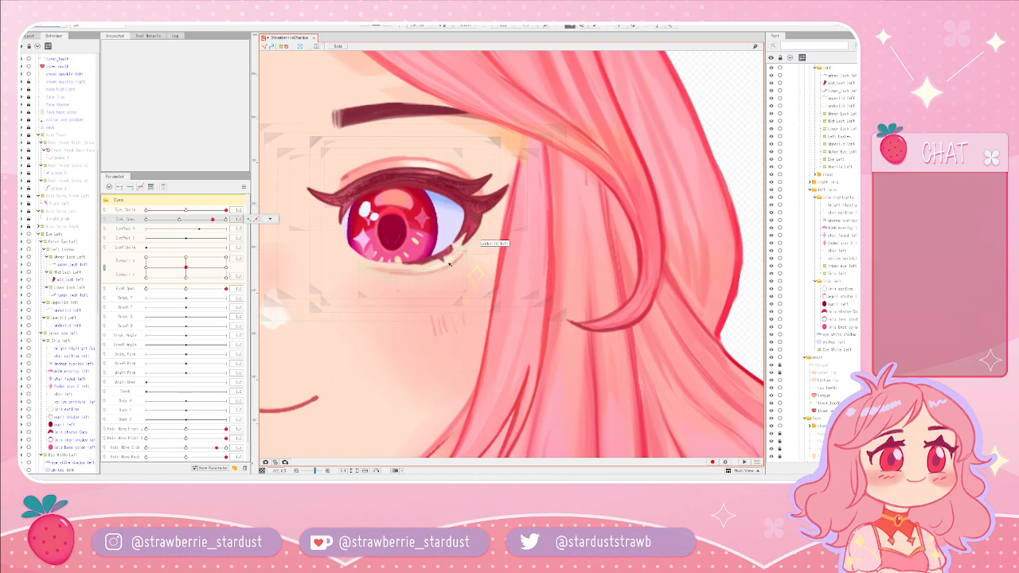
scroll(449, 264, up, 2)
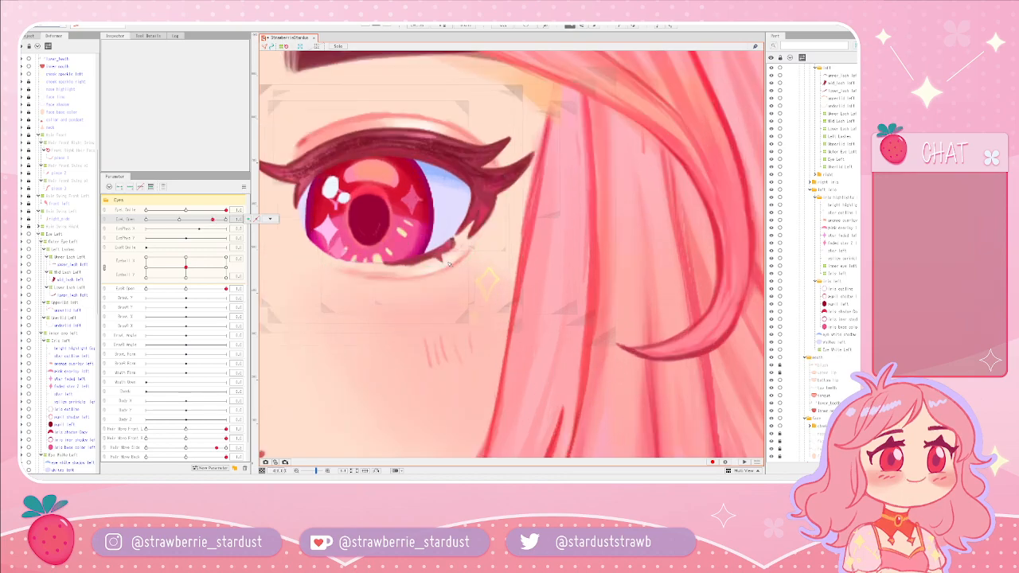
click(226, 219)
drag(219, 220, 213, 220)
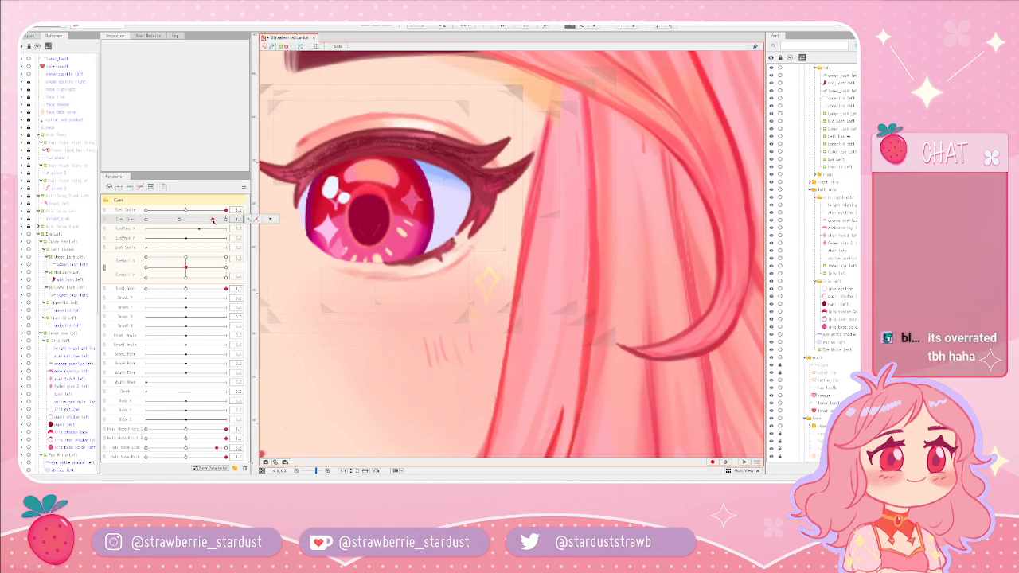
drag(213, 221, 237, 220)
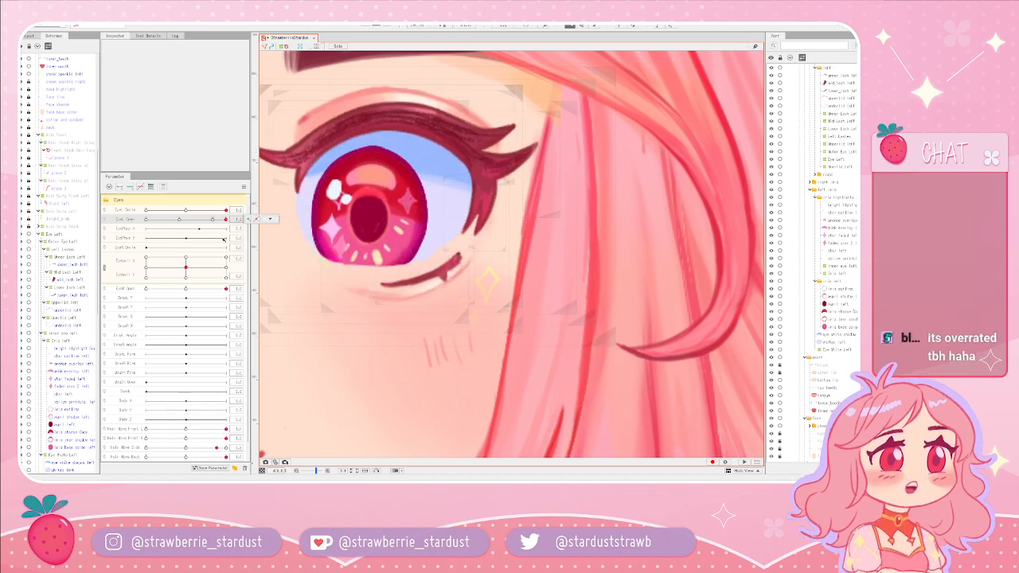
click(213, 220)
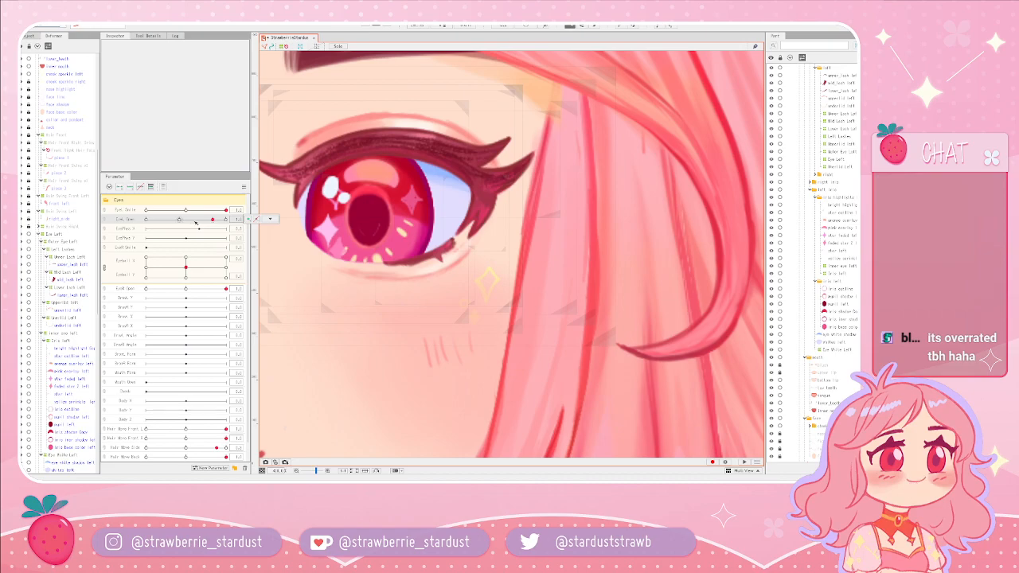
mouse_move(214, 221)
mouse_down()
mouse_move(226, 221)
mouse_move(213, 224)
mouse_up()
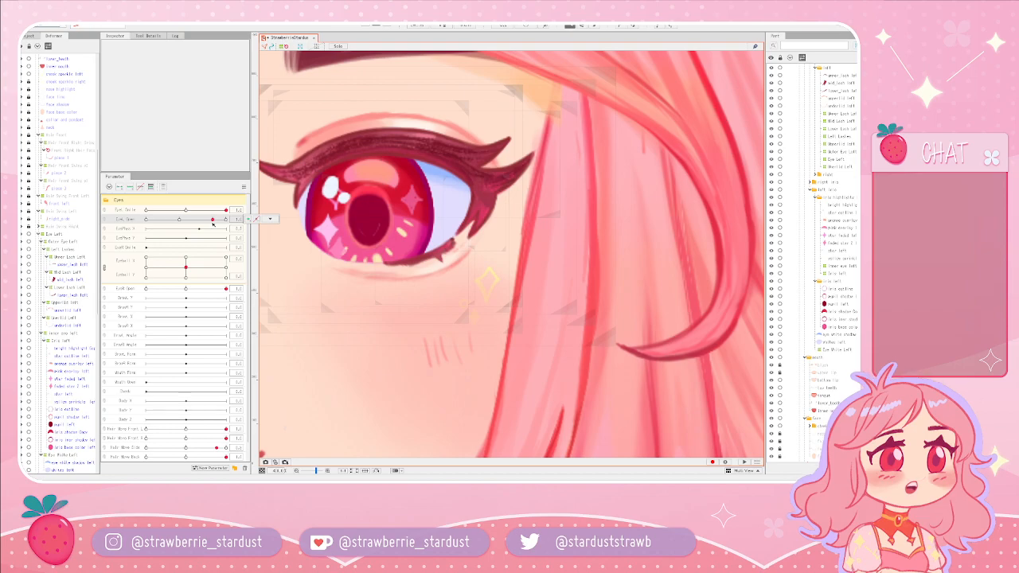
- Set EyeL Open to the wide-open keyform and inspect the lower lash at full smile
drag(214, 220, 232, 221)
scroll(422, 221, down, 5)
scroll(438, 238, up, 7)
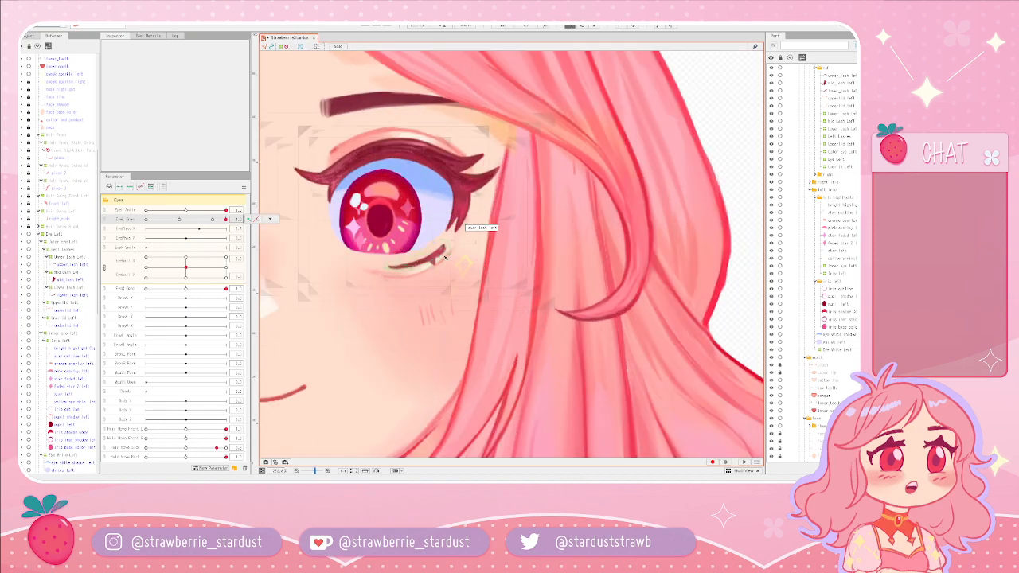
- Inspect the left lower lash at the wide-open EyeL Open keyform and follow its movement toward normal open
scroll(438, 251, down, 3)
drag(390, 219, 460, 219)
mouse_move(225, 220)
mouse_down()
mouse_move(213, 223)
mouse_move(227, 226)
mouse_up()
drag(511, 250, 427, 232)
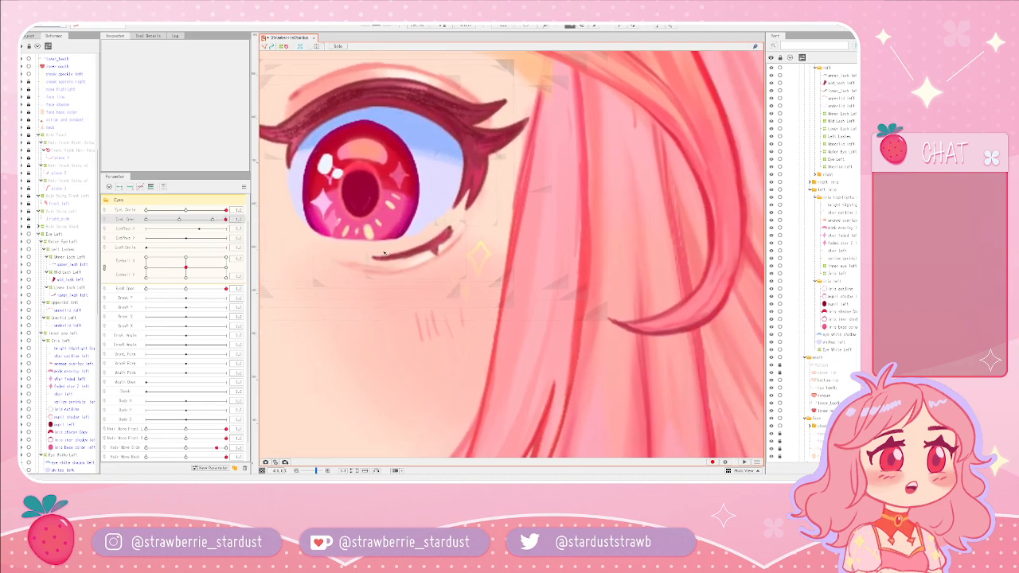
mouse_move(226, 221)
mouse_down()
mouse_move(212, 223)
mouse_move(229, 226)
mouse_up()
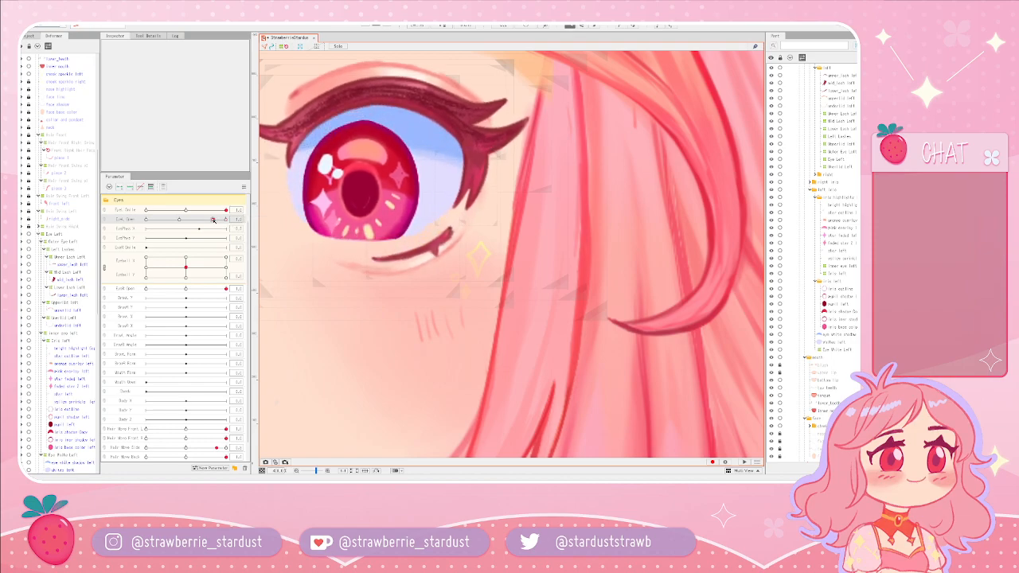
click(213, 220)
click(225, 220)
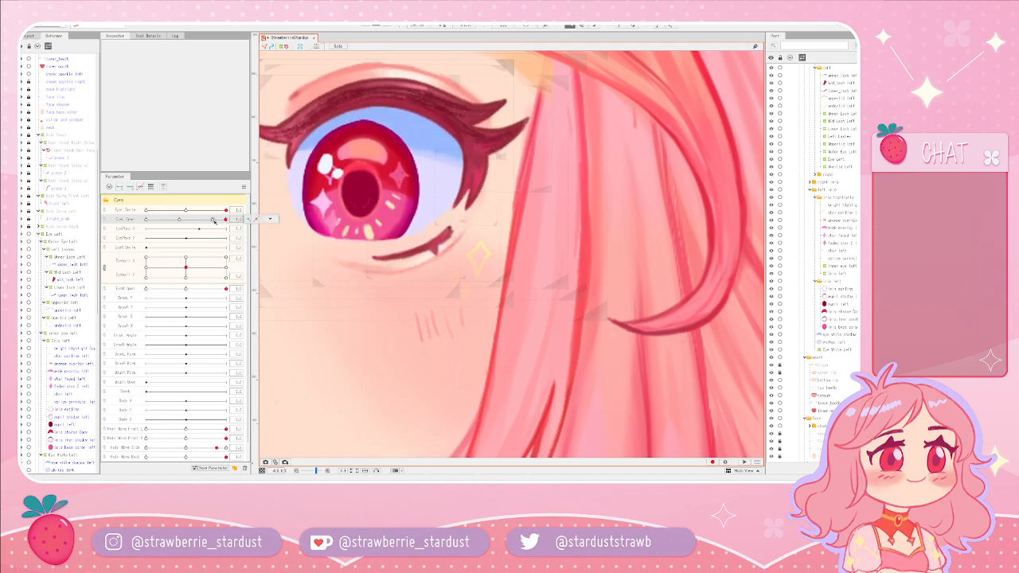
scroll(240, 226, up, 1)
scroll(373, 250, down, 1)
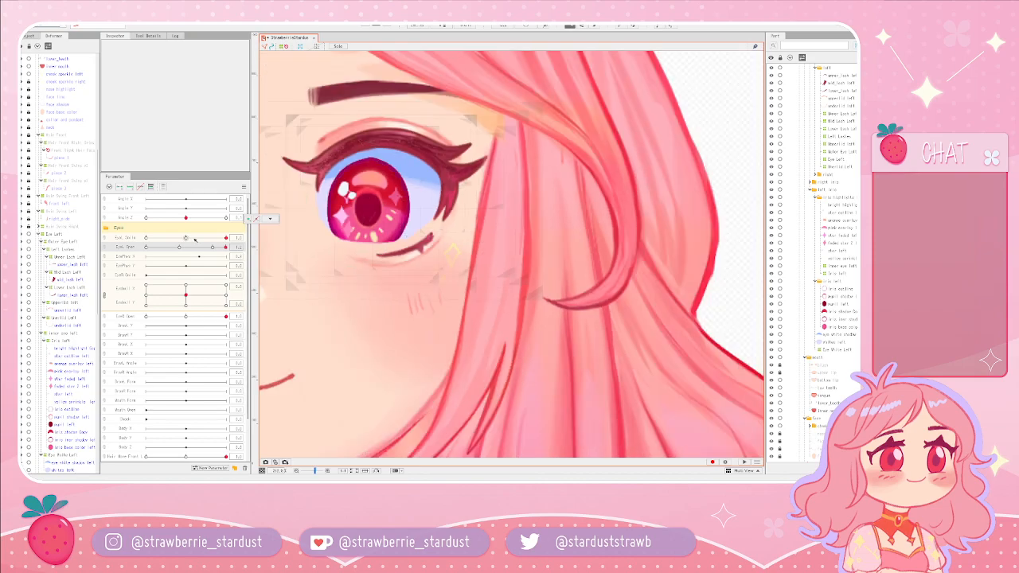
scroll(213, 223, down, 1)
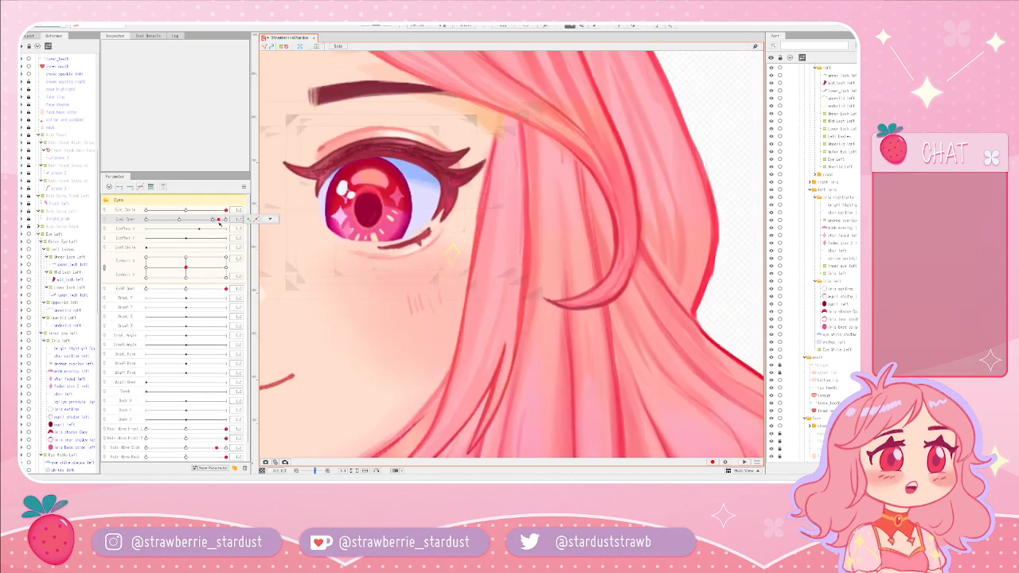
drag(227, 223, 212, 227)
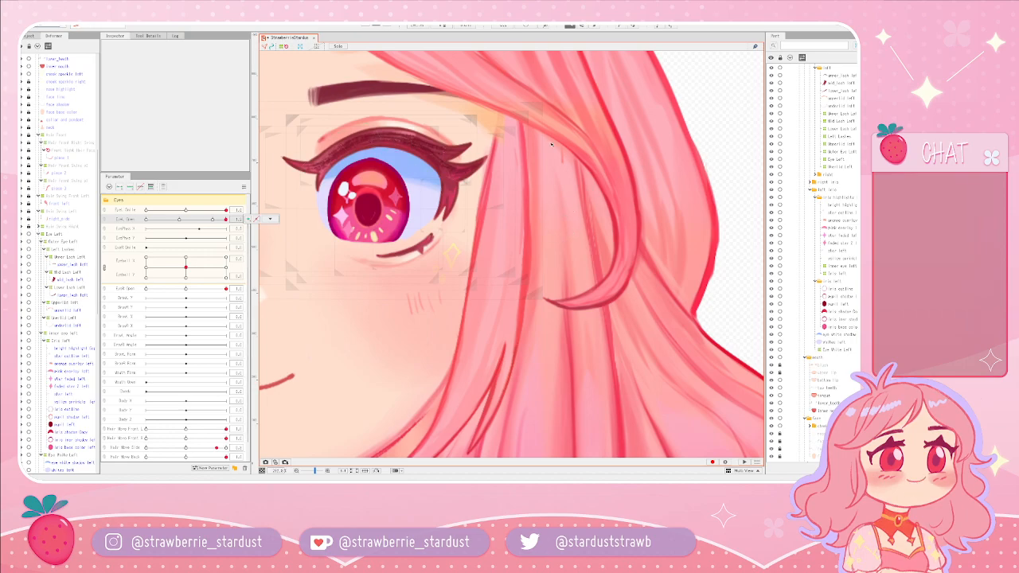
- Compare the iris's lower edge with the lower lash at normal open, returning EyeL Open to the wide-open keyform
scroll(314, 218, up, 1)
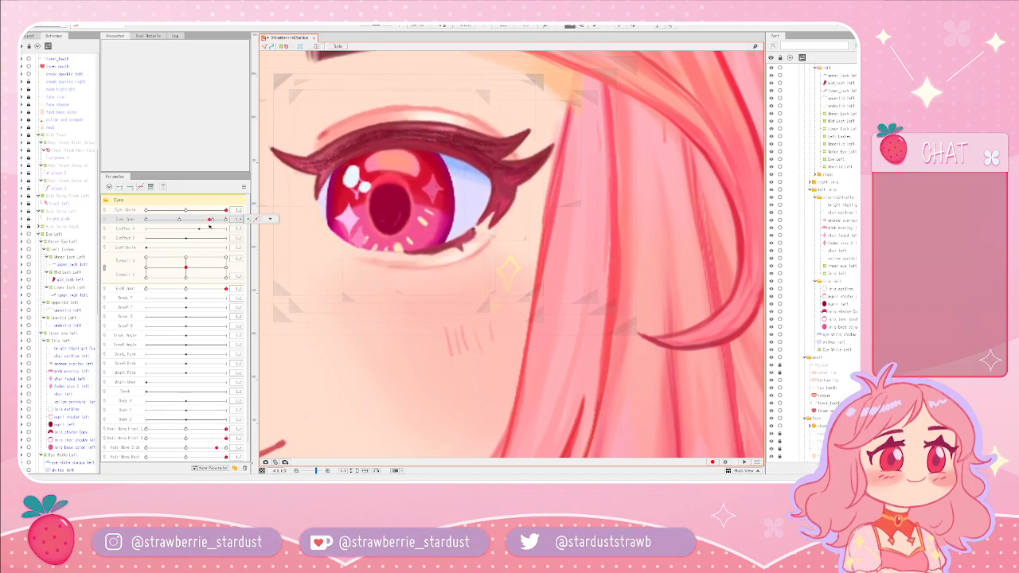
drag(214, 226, 231, 227)
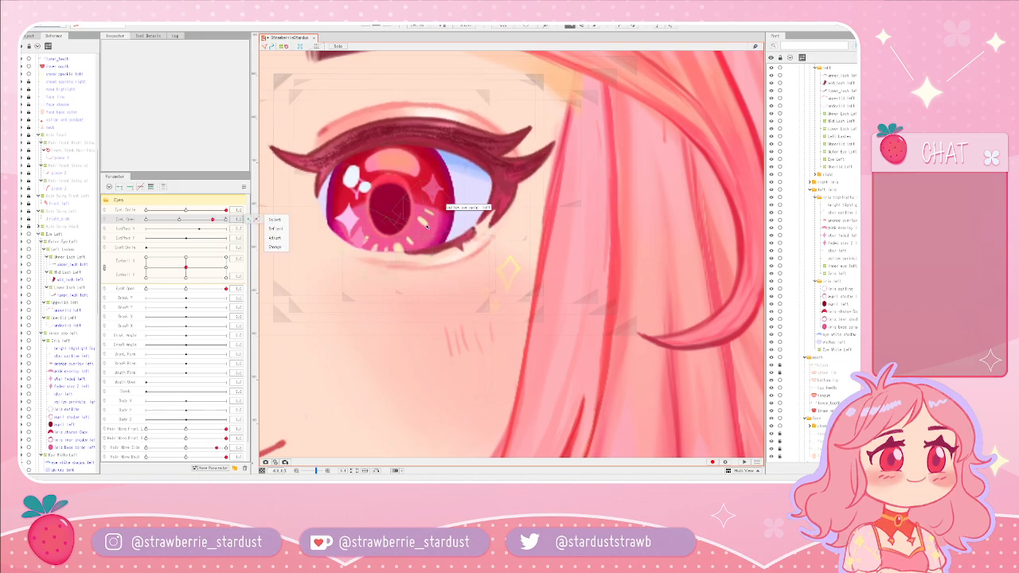
scroll(437, 229, down, 2)
scroll(494, 259, up, 2)
drag(494, 259, 564, 281)
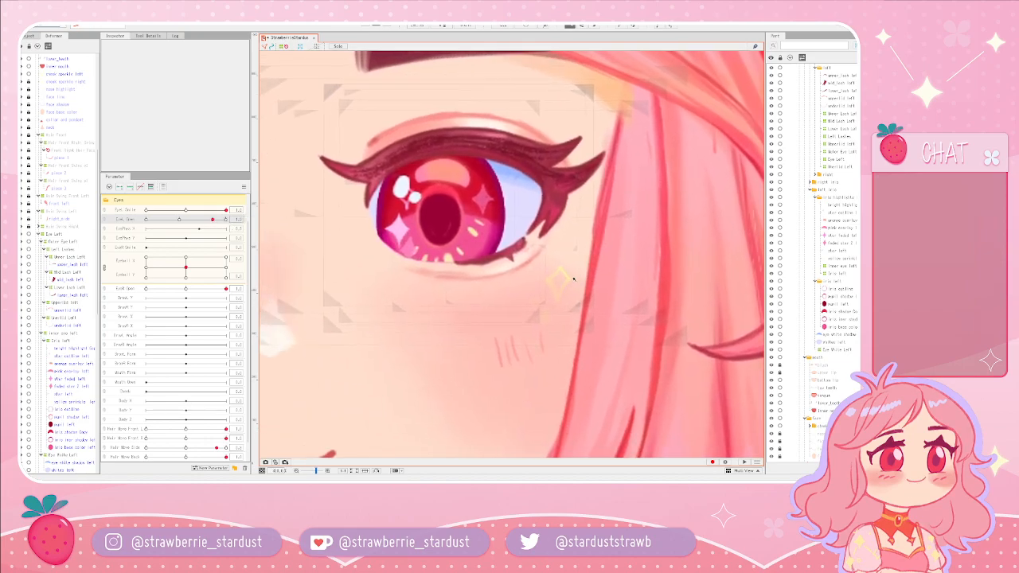
scroll(563, 281, down, 2)
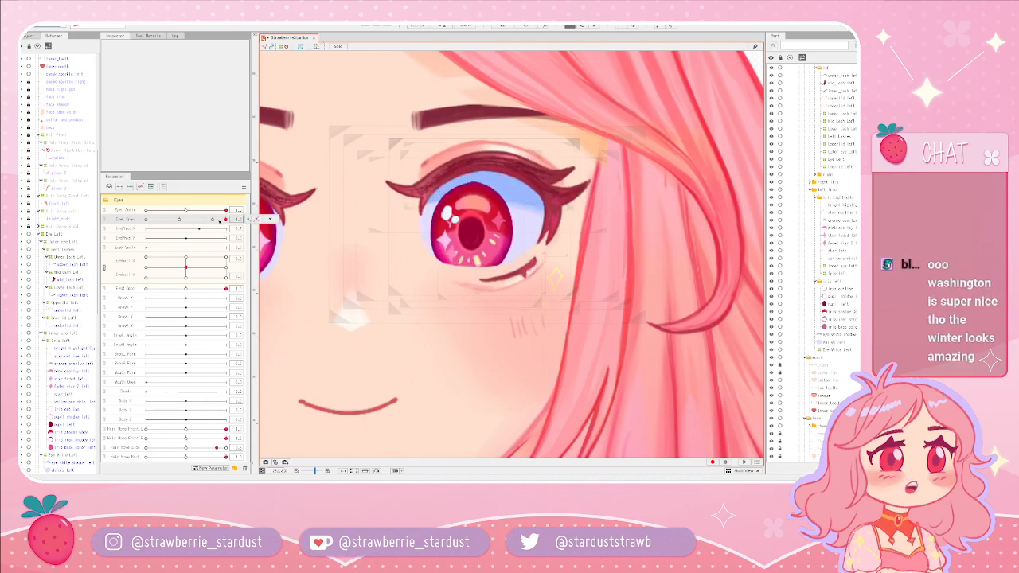
mouse_move(213, 220)
mouse_down()
mouse_move(227, 219)
mouse_move(213, 220)
mouse_up()
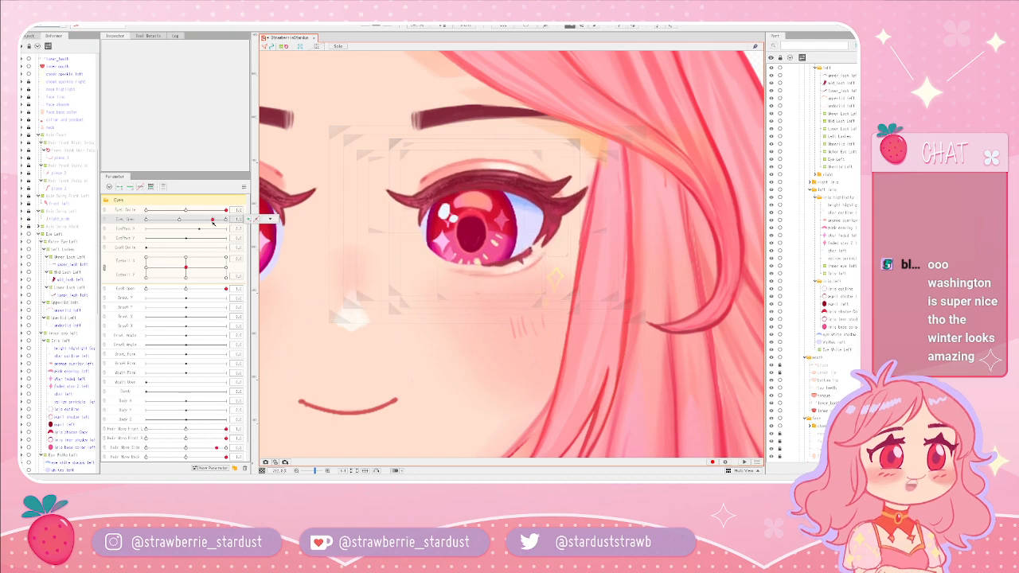
click(227, 220)
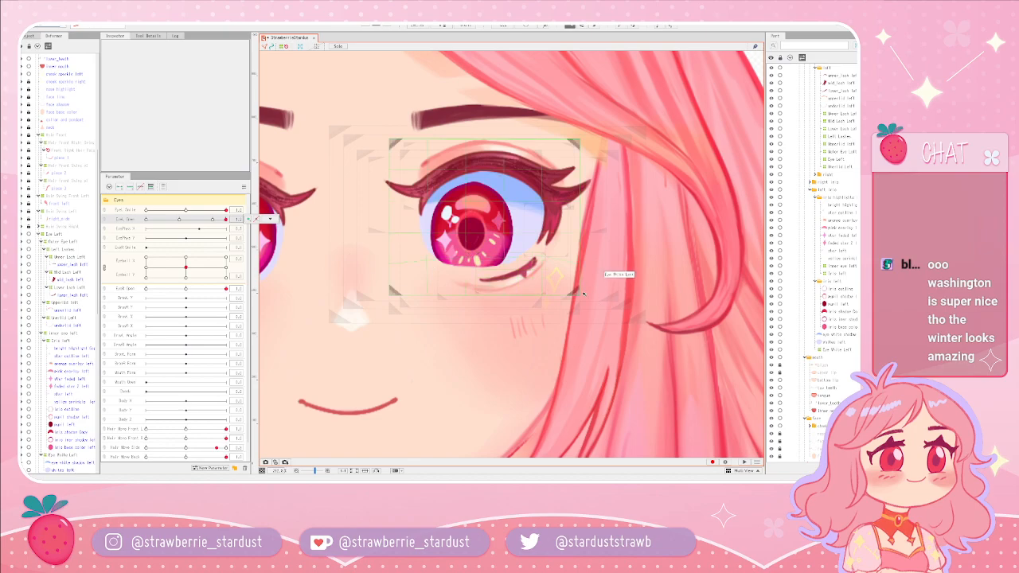
- Recheck the lower lash up close while sweeping EyeL Open between wide open and normal open, ending at normal open
scroll(478, 243, down, 2)
scroll(526, 254, up, 3)
drag(223, 224, 213, 223)
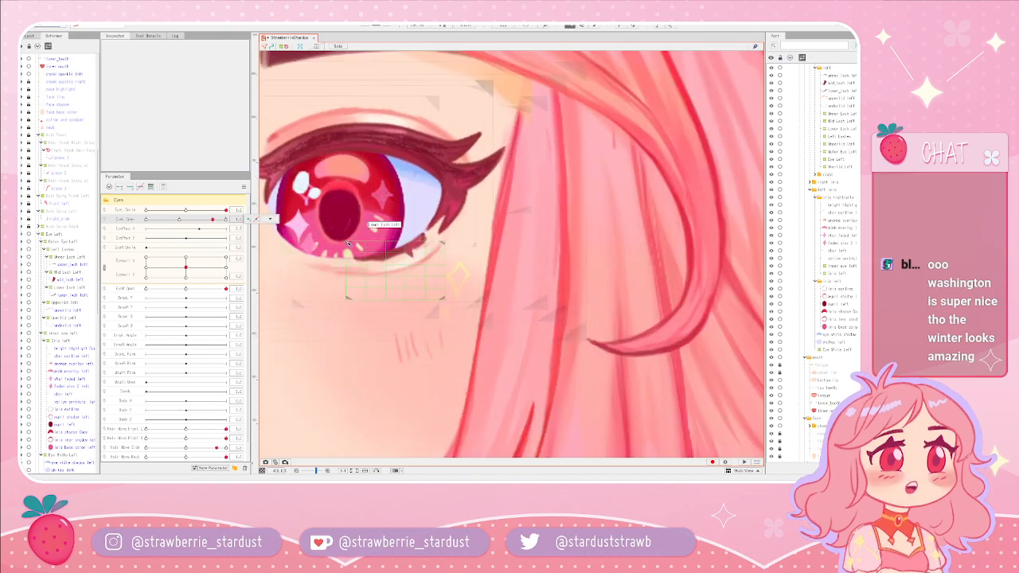
drag(378, 259, 436, 258)
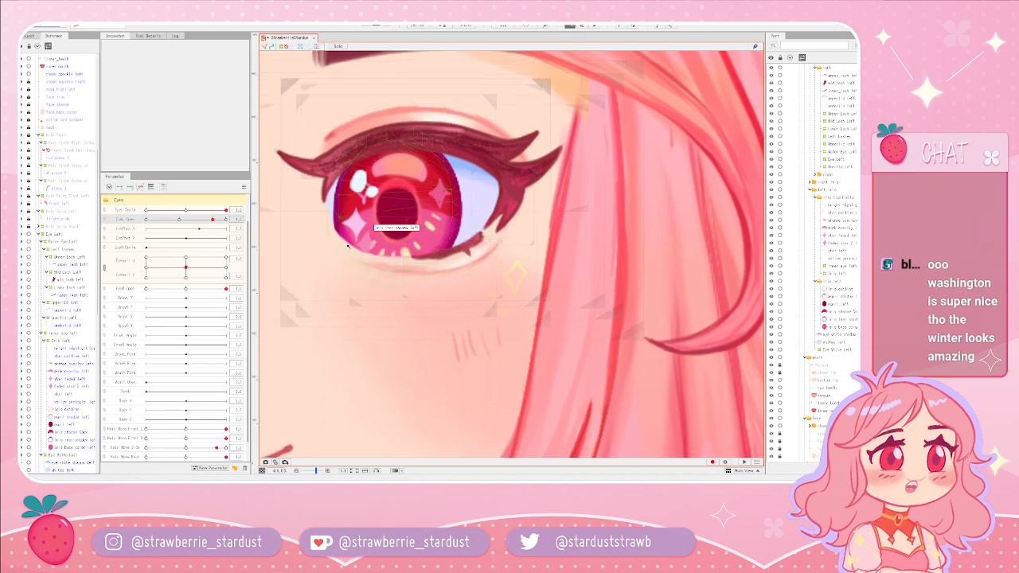
drag(228, 221, 213, 231)
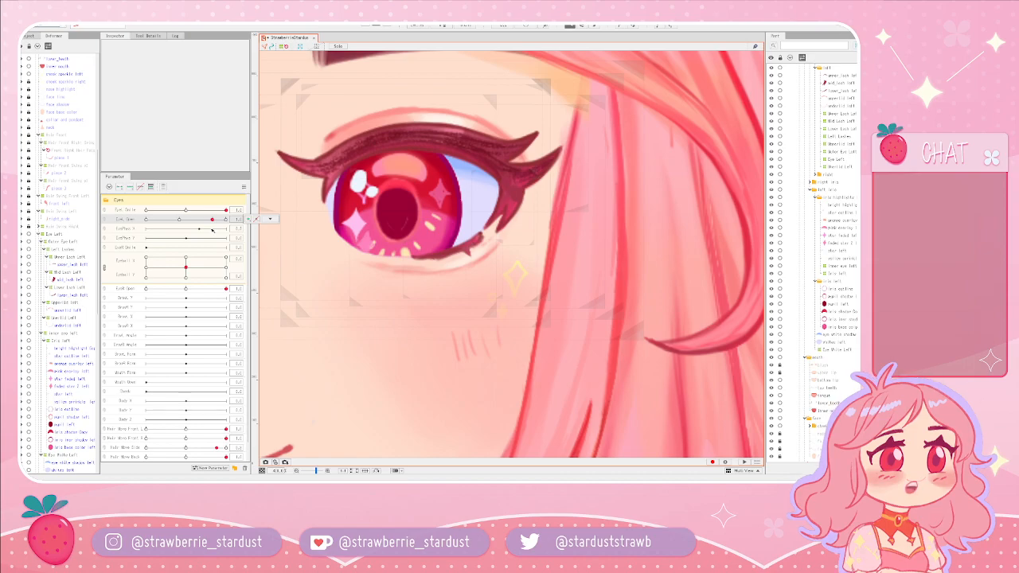
mouse_move(213, 230)
mouse_down()
mouse_move(228, 224)
mouse_move(212, 228)
mouse_up()
click(270, 219)
drag(212, 219, 227, 222)
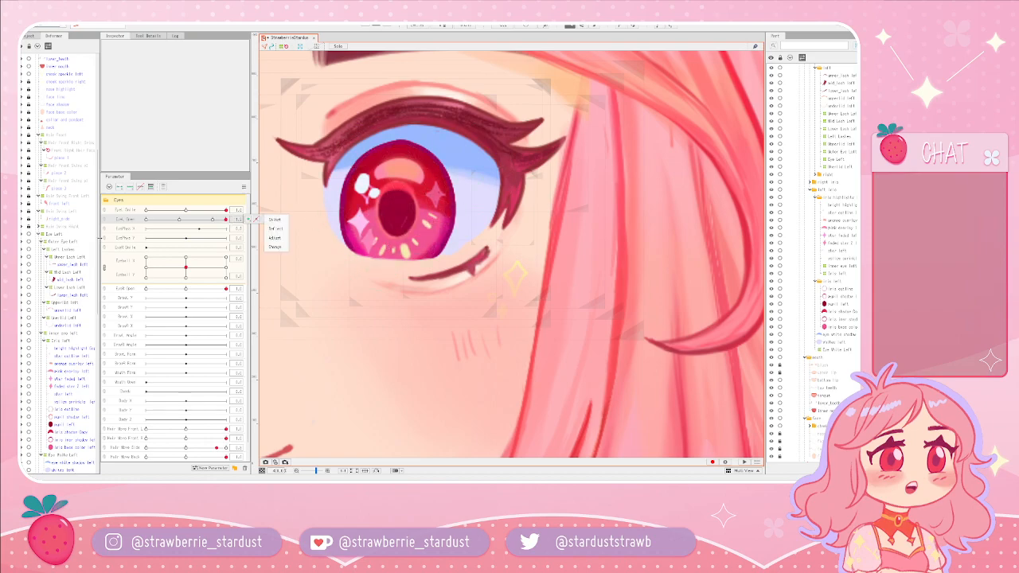
drag(226, 219, 212, 222)
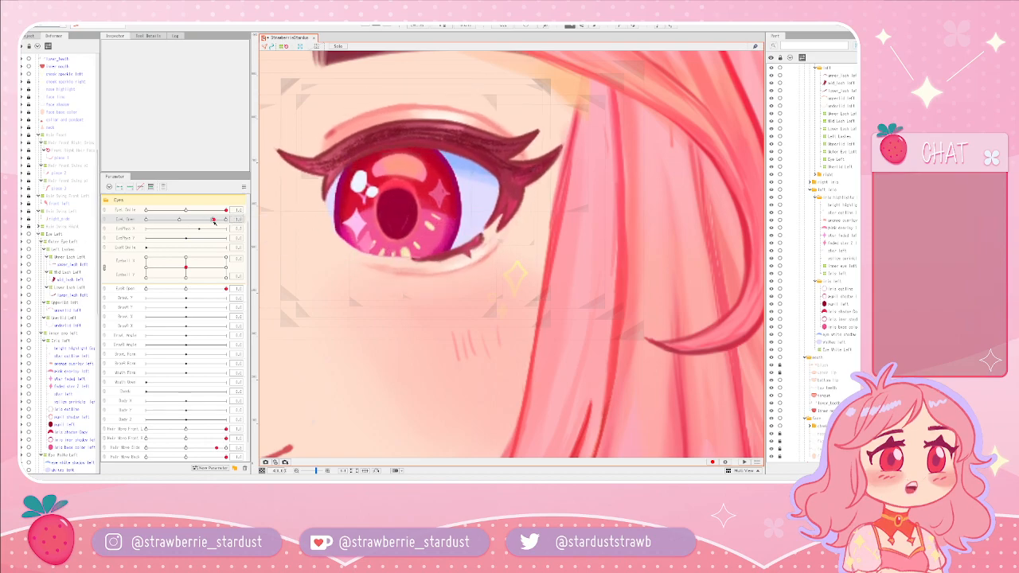
scroll(399, 294, up, 2)
scroll(400, 294, down, 2)
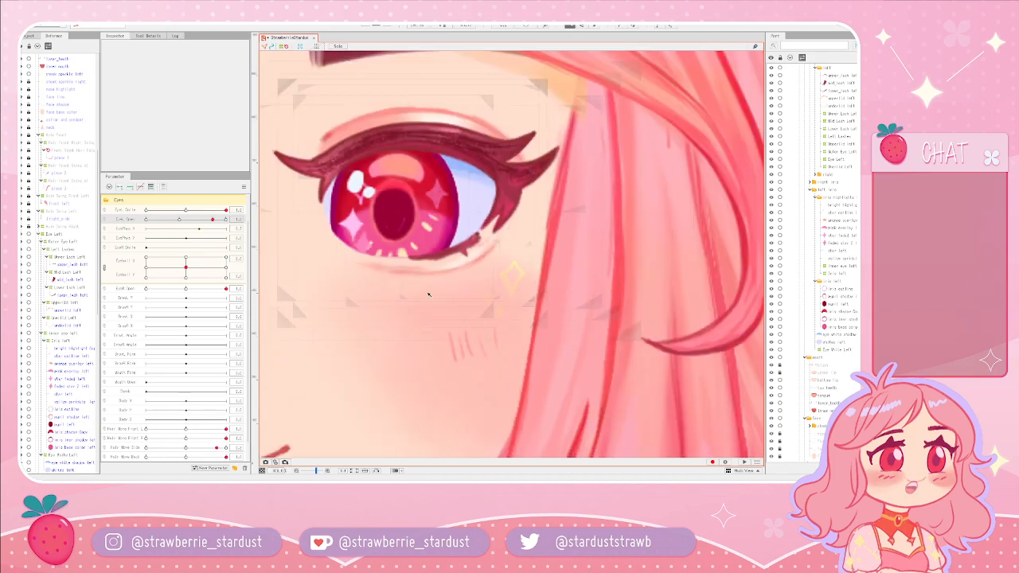
scroll(380, 303, up, 1)
mouse_move(224, 222)
mouse_down()
mouse_move(214, 225)
mouse_move(231, 227)
mouse_move(206, 222)
mouse_move(247, 231)
mouse_move(152, 225)
mouse_move(235, 227)
mouse_move(181, 234)
mouse_move(213, 231)
mouse_up()
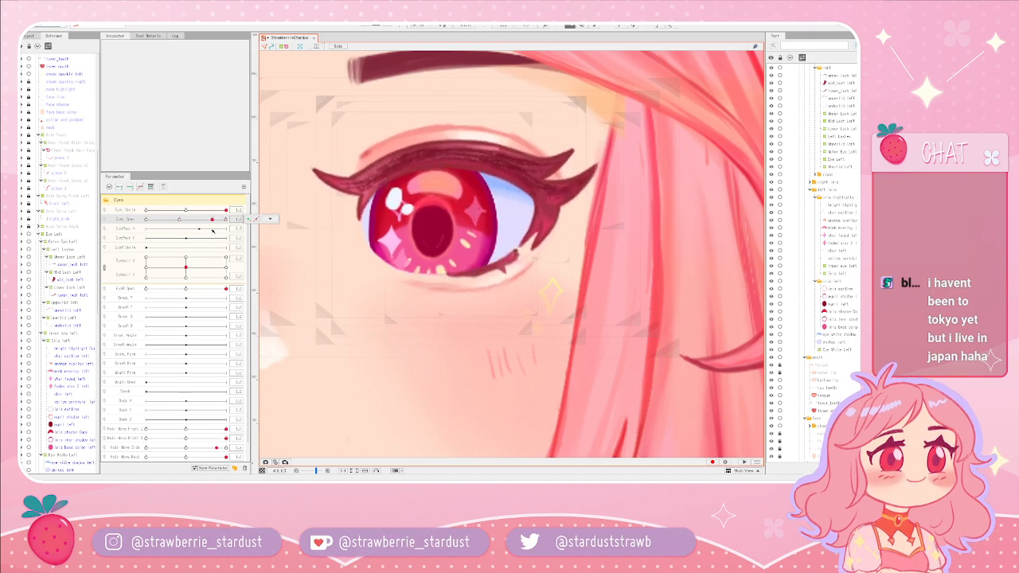
- Select the left eye's lower lash mesh at the normal-open keyform
scroll(506, 276, down, 8)
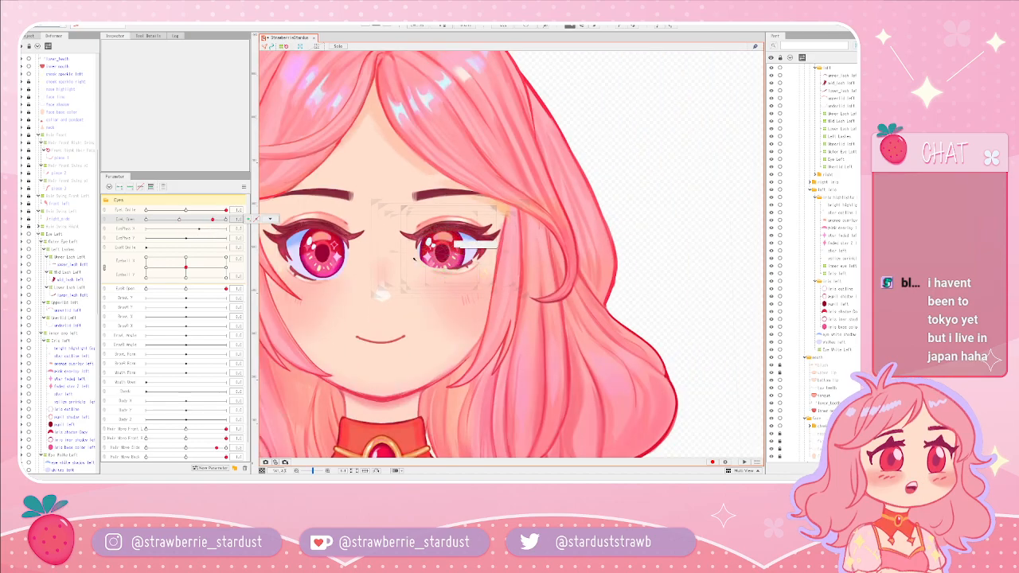
scroll(507, 275, up, 8)
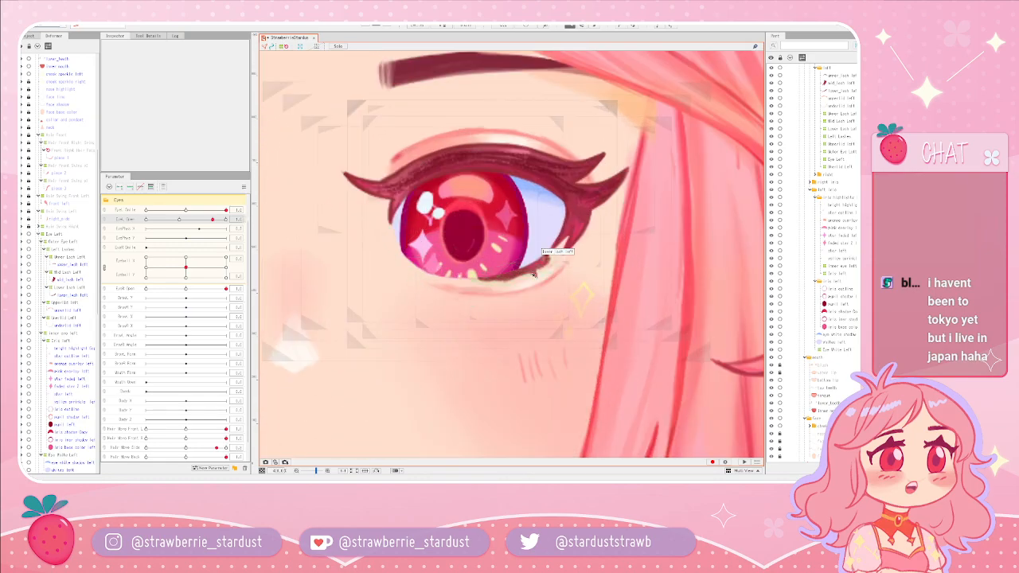
click(510, 277)
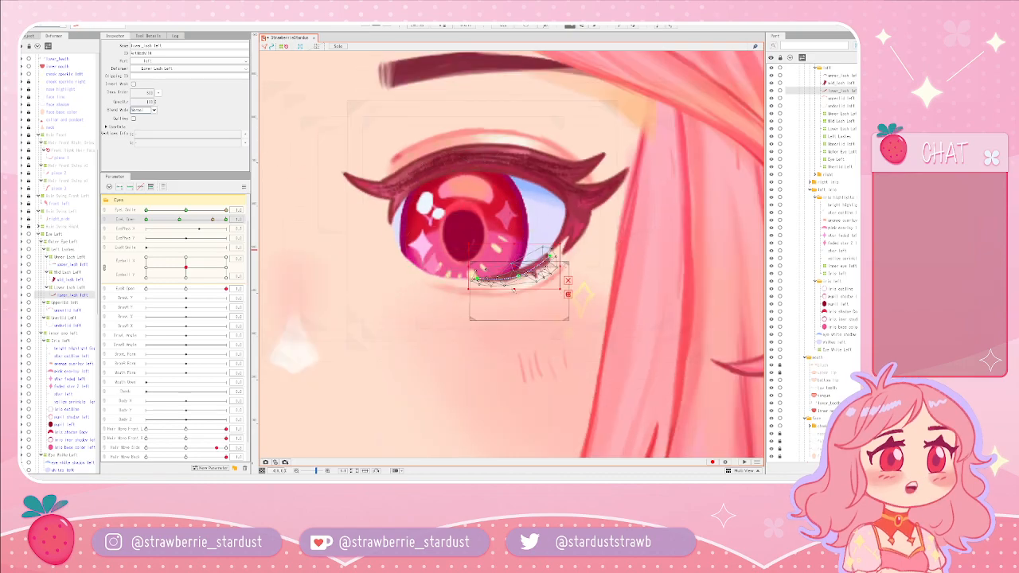
scroll(514, 278, up, 3)
scroll(517, 279, down, 3)
scroll(521, 258, up, 2)
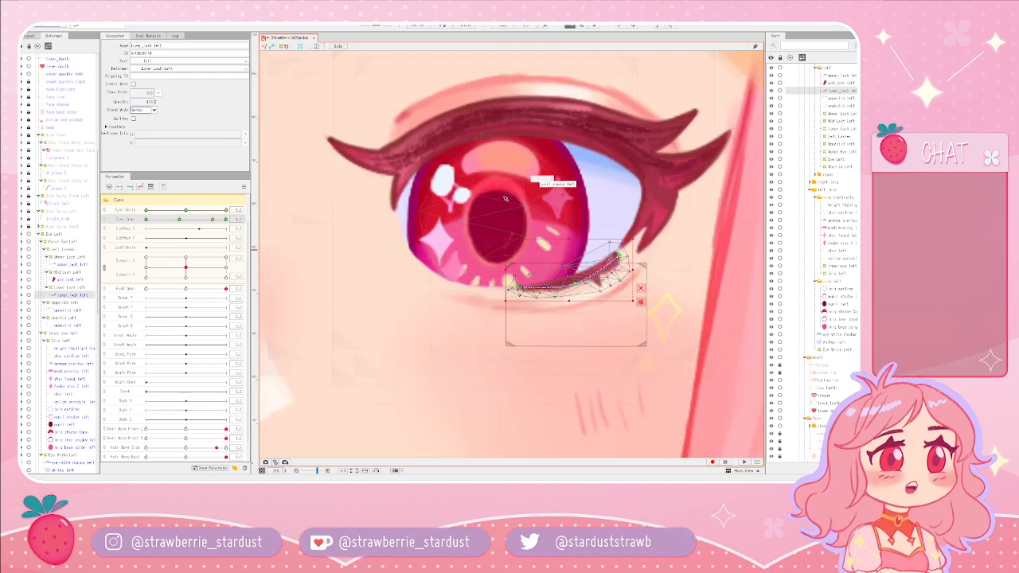
- Check the selected lash mesh while moving EyeL Open toward half-closed and back to normal open
drag(510, 199, 398, 257)
drag(521, 208, 578, 160)
drag(201, 224, 176, 221)
drag(209, 219, 212, 220)
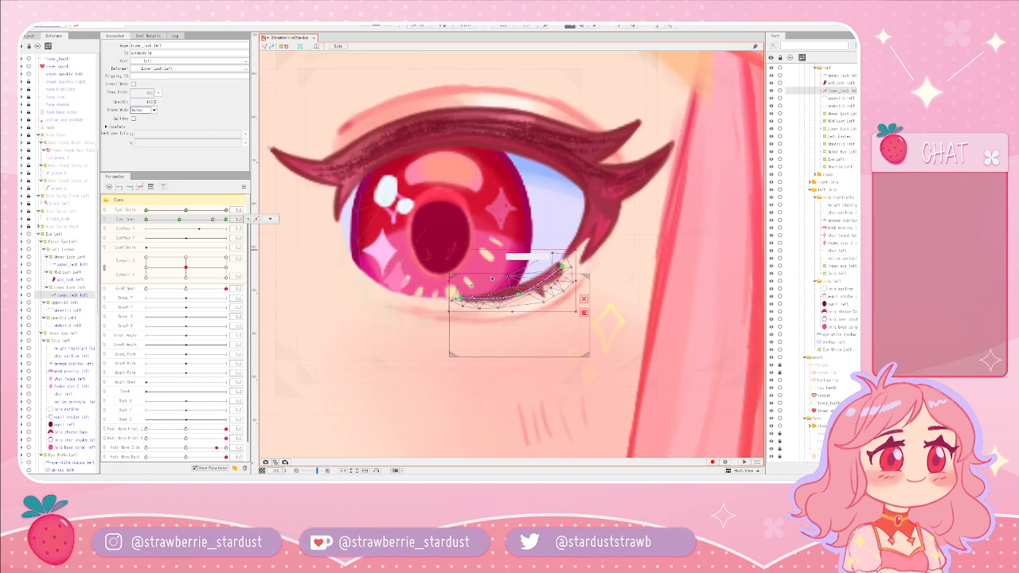
- Try to lower the inner end of the lower lash slightly at normal open, and undo the change
scroll(493, 287, up, 2)
drag(448, 304, 448, 308)
key(ctrl+z)
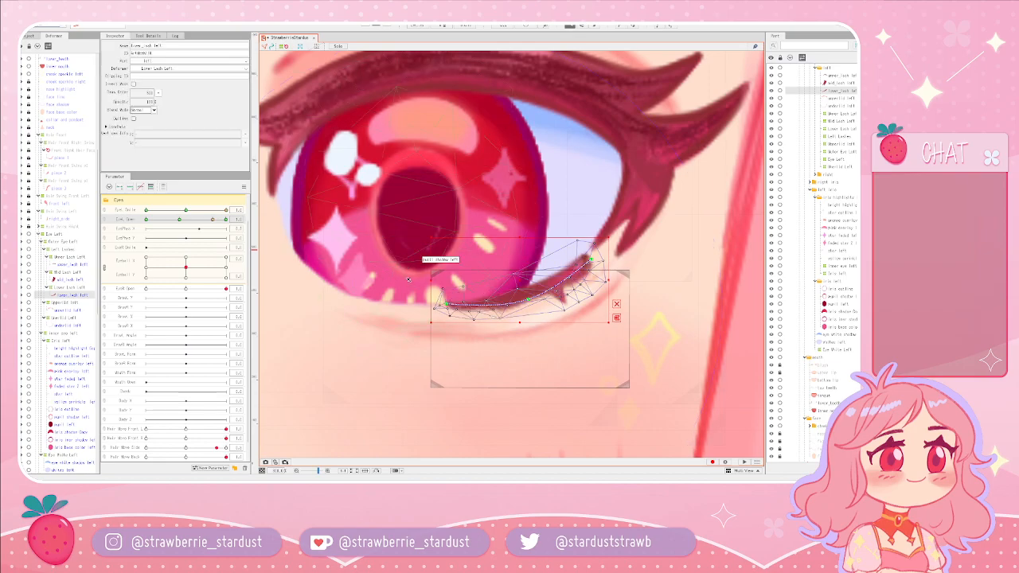
- Examine the lower lash's mesh and deform path at the wide-open keyform, and return EyeL Open to normal open
drag(212, 220, 231, 219)
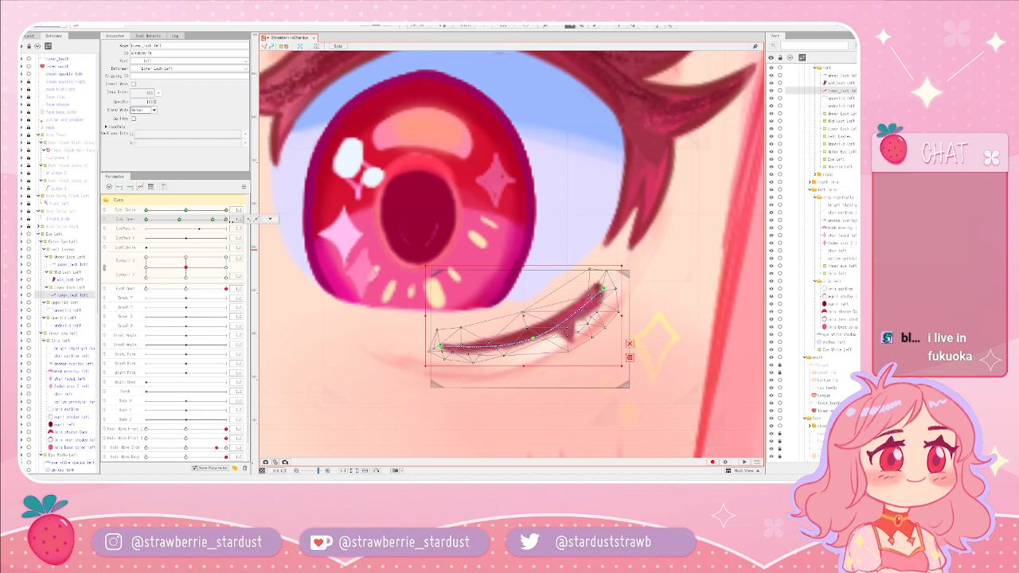
mouse_move(227, 220)
mouse_down()
mouse_move(144, 220)
mouse_move(229, 222)
mouse_up()
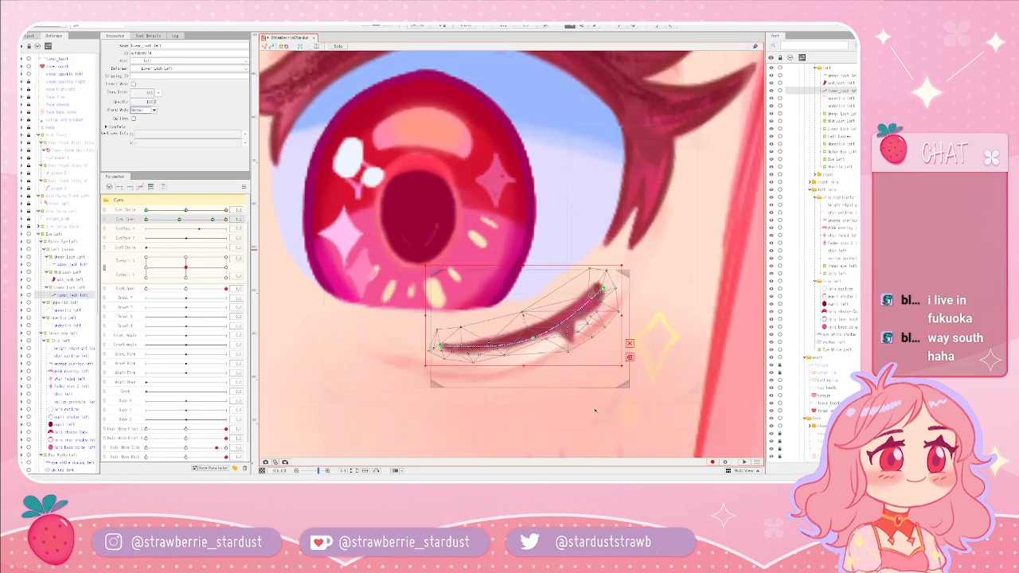
click(501, 377)
click(518, 340)
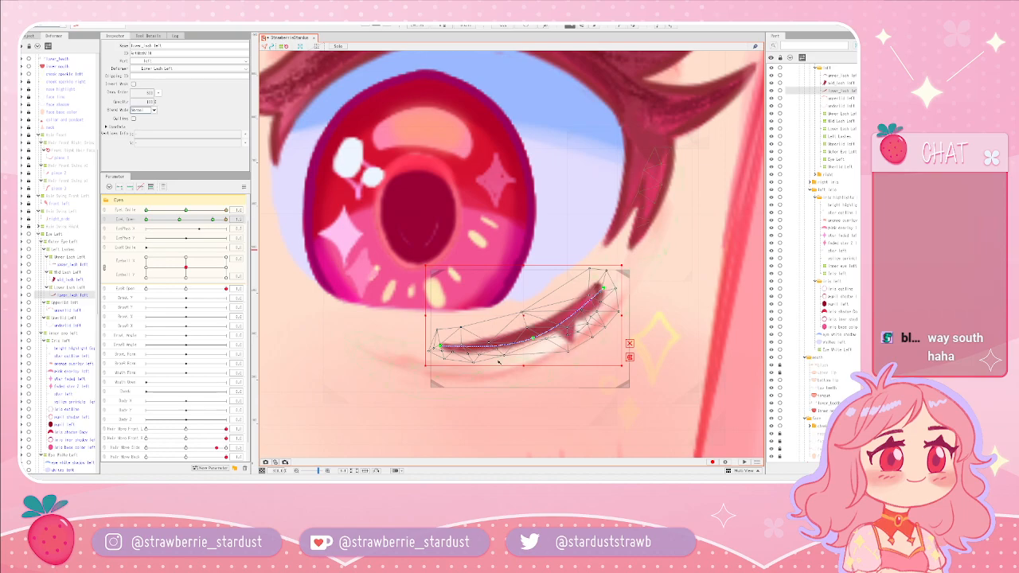
scroll(575, 425, down, 2)
scroll(576, 424, up, 2)
drag(582, 433, 545, 408)
mouse_move(209, 222)
mouse_down()
mouse_move(175, 222)
mouse_move(225, 222)
mouse_move(195, 222)
mouse_move(225, 222)
mouse_move(199, 221)
mouse_move(212, 221)
mouse_up()
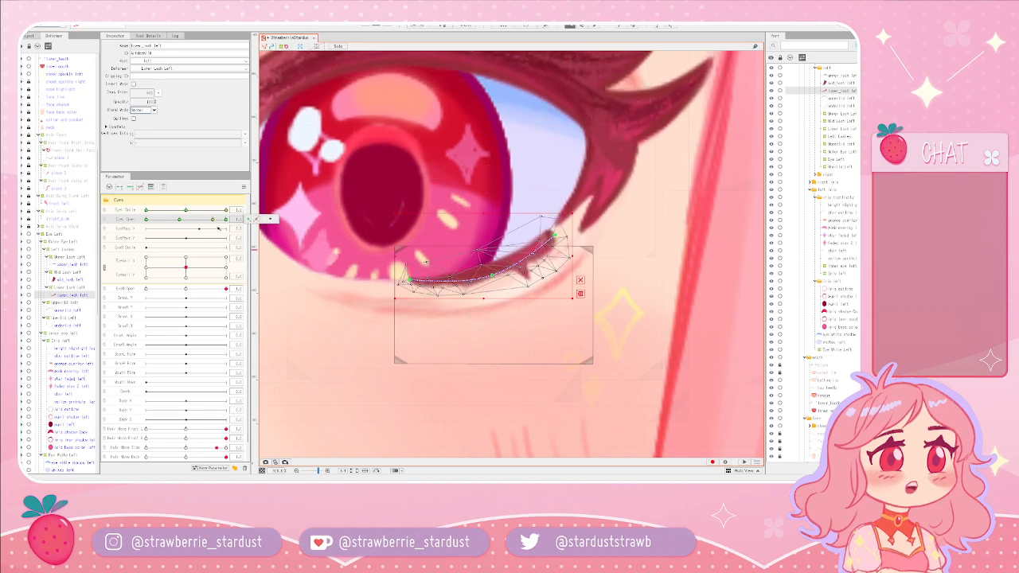
- Compare the lower lash mesh's curve up close between the wide-open and normal-open EyeL Open keyforms
drag(224, 221, 213, 221)
click(226, 220)
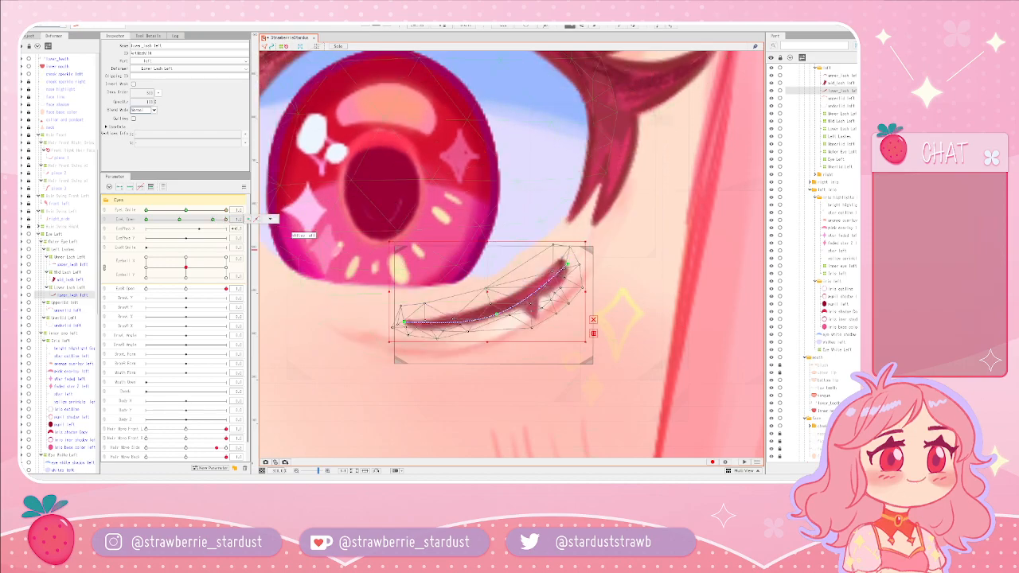
scroll(520, 353, up, 2)
drag(526, 366, 539, 357)
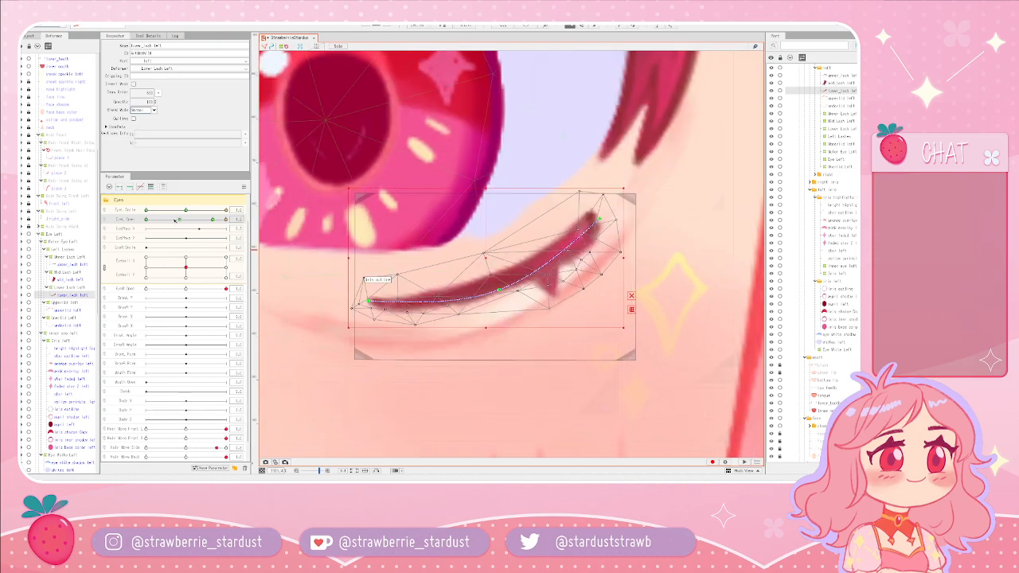
drag(175, 220, 228, 225)
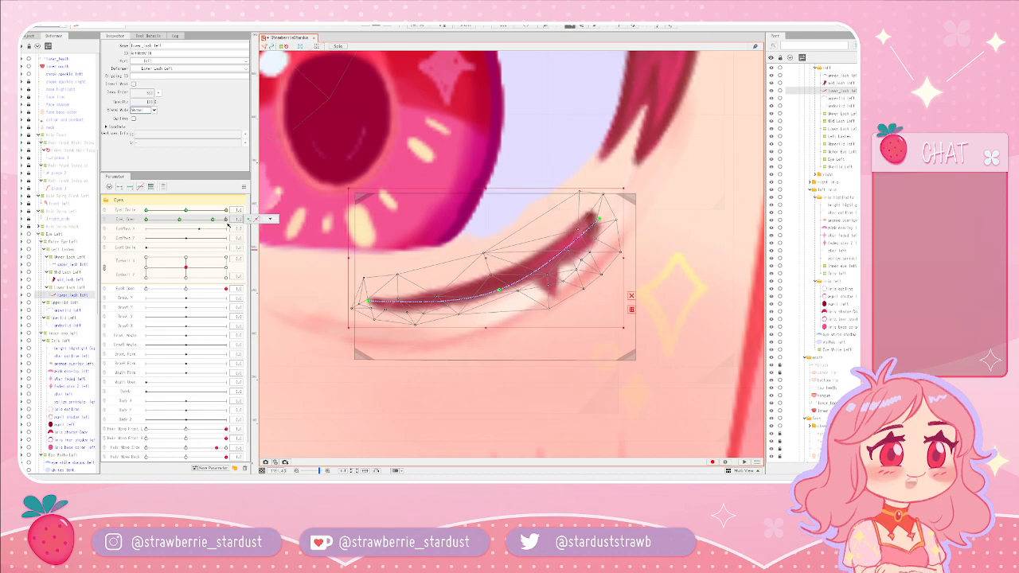
mouse_move(226, 220)
mouse_down()
mouse_move(185, 220)
mouse_move(213, 225)
mouse_up()
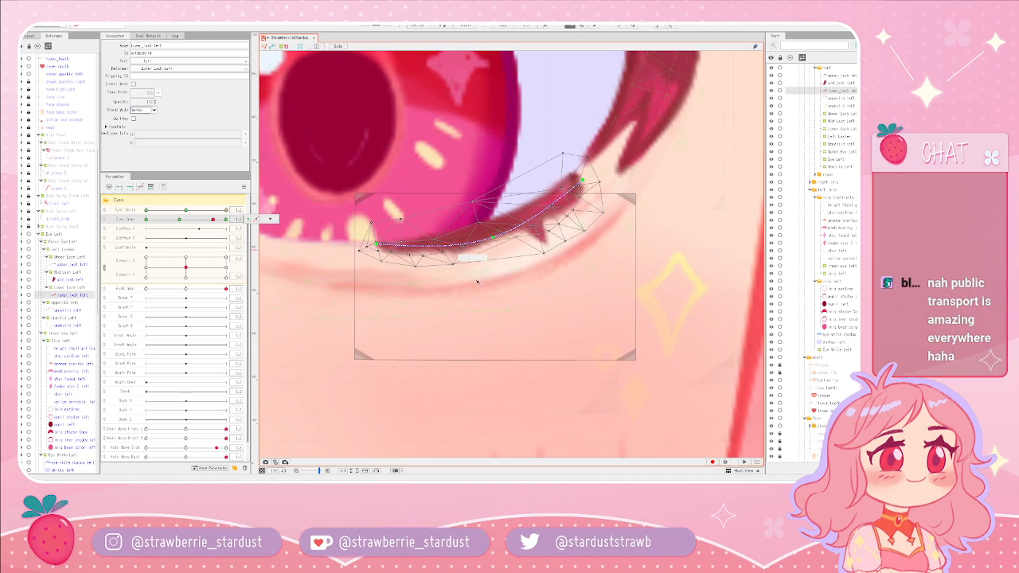
- Check the lower lash against the whole eye while moving EyeL Open from normal open to the half-closed keyform
scroll(454, 246, down, 2)
mouse_move(213, 223)
mouse_down()
mouse_move(188, 225)
mouse_move(214, 227)
mouse_up()
scroll(353, 263, down, 4)
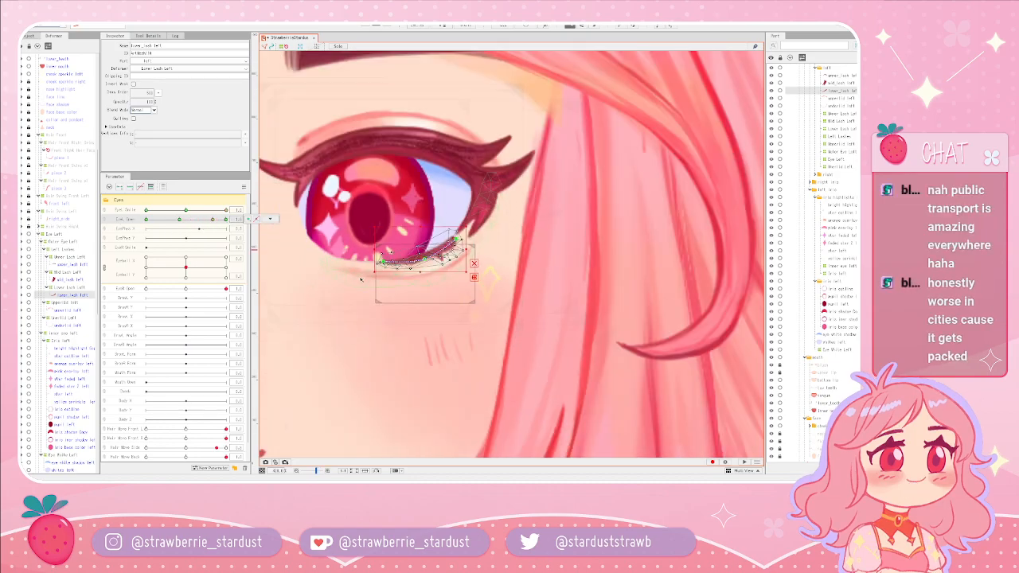
drag(211, 221, 180, 223)
drag(383, 355, 379, 345)
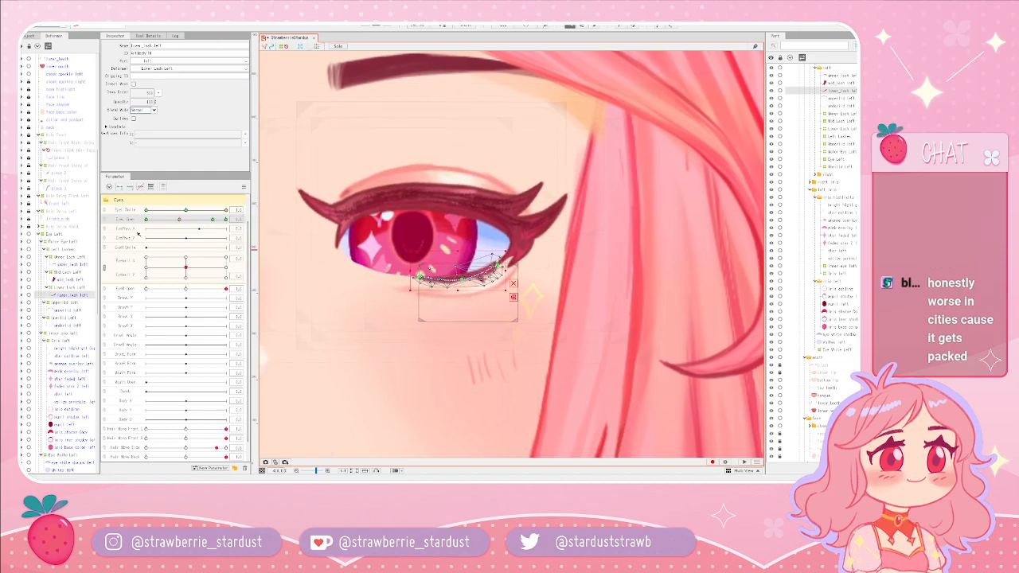
- Return EyeL Open to normal open and examine the lower lash's shape against the whole left eye with the mesh deselected
click(119, 209)
click(118, 230)
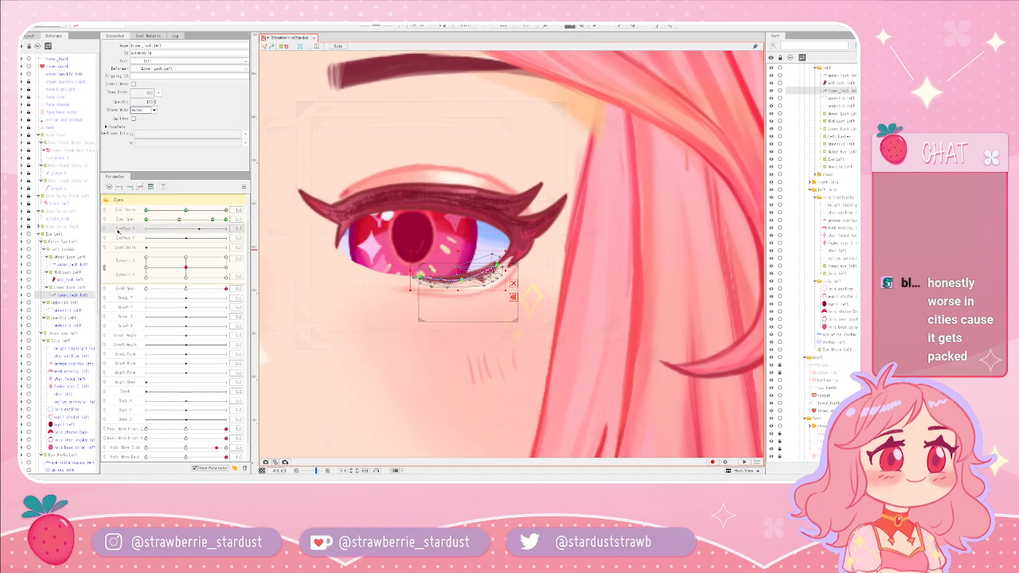
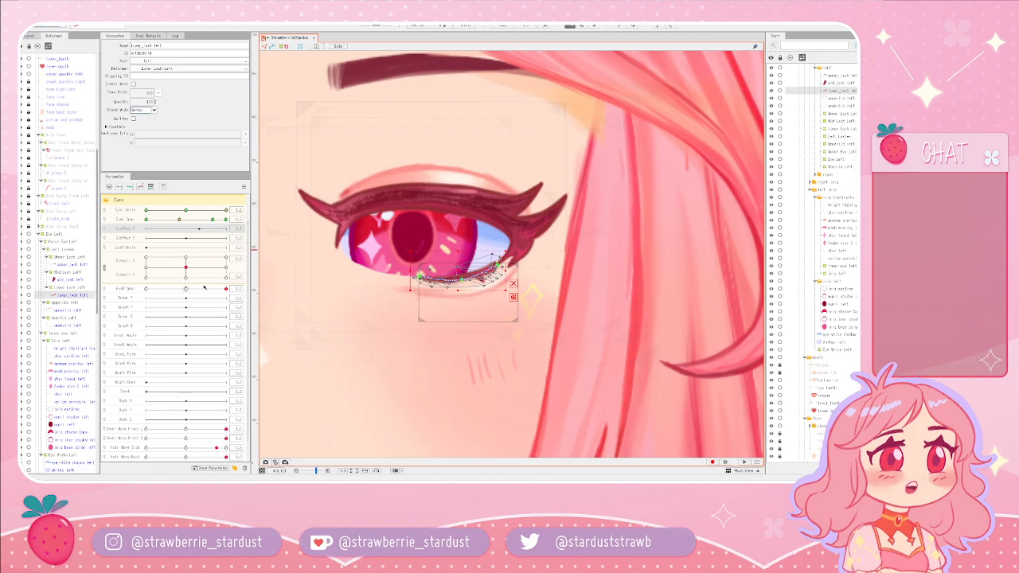
click(191, 289)
mouse_move(197, 223)
mouse_down()
mouse_move(164, 222)
mouse_move(212, 223)
mouse_up()
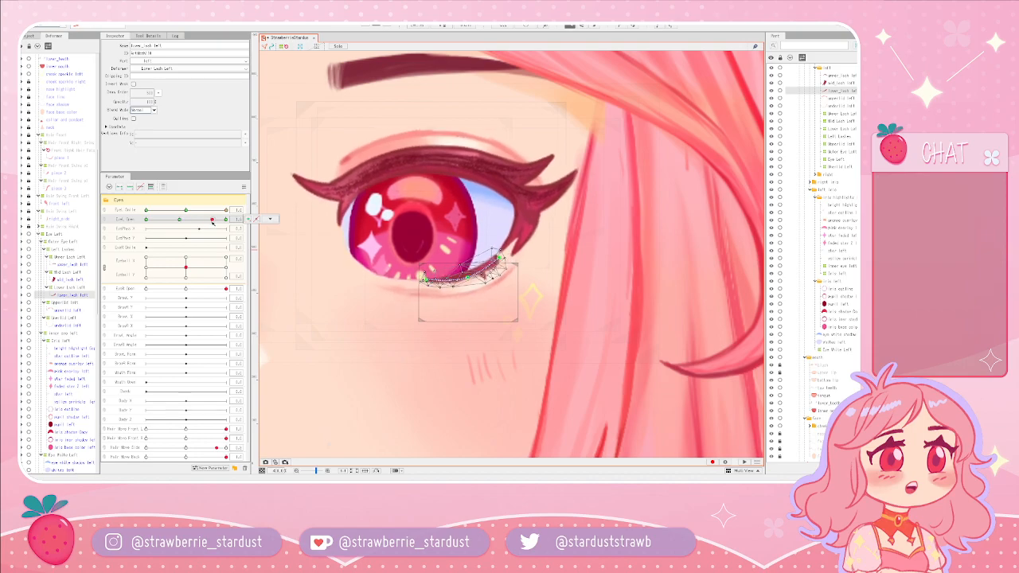
scroll(339, 327, down, 2)
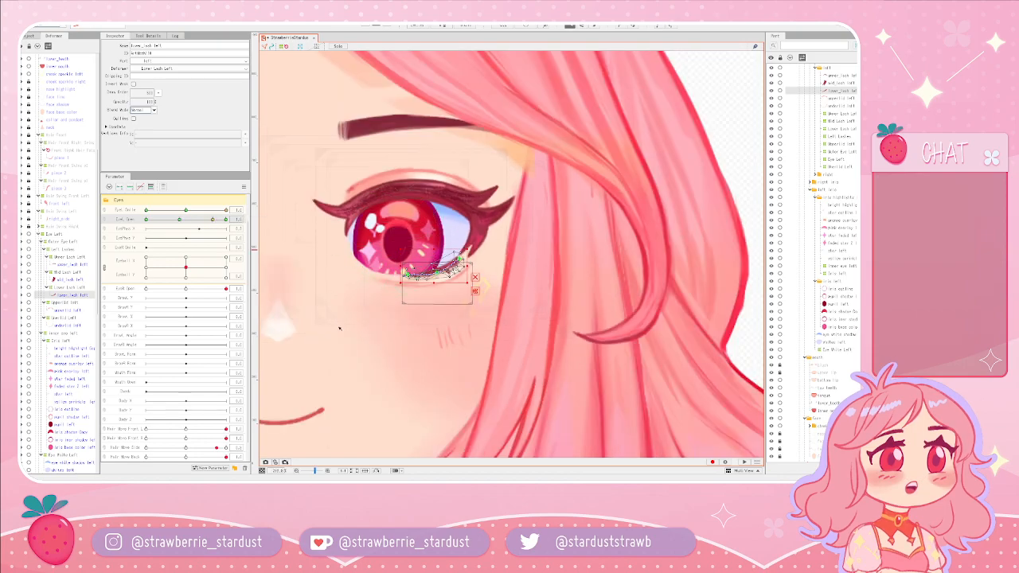
click(340, 327)
scroll(340, 327, up, 4)
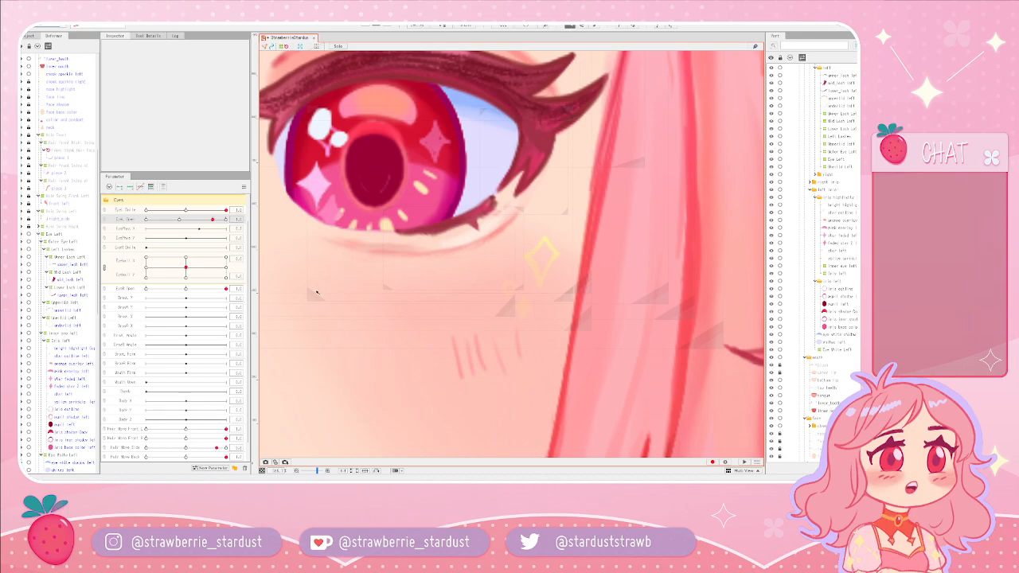
drag(320, 279, 383, 280)
scroll(510, 227, down, 1)
click(518, 219)
scroll(395, 238, down, 3)
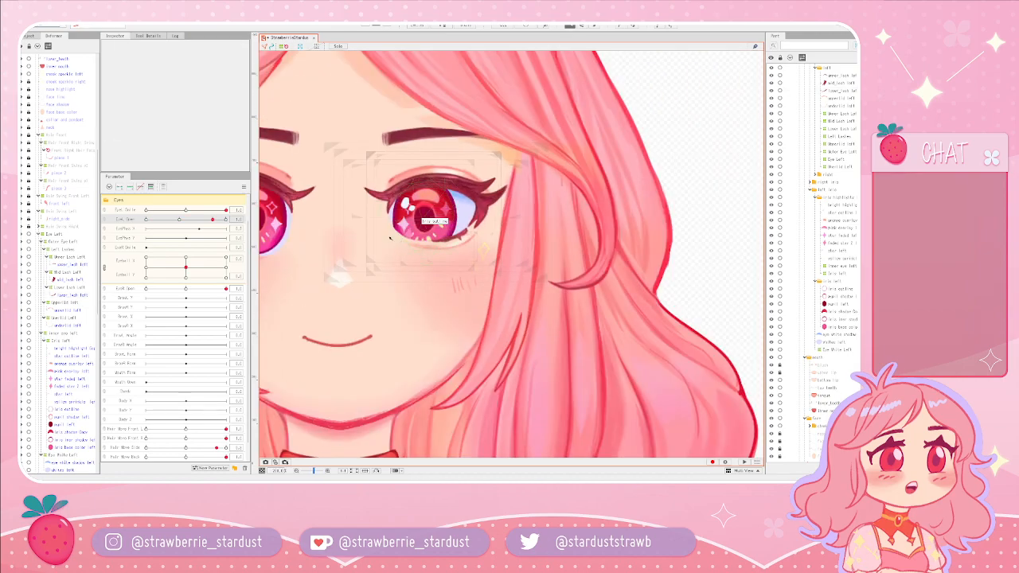
scroll(509, 203, up, 2)
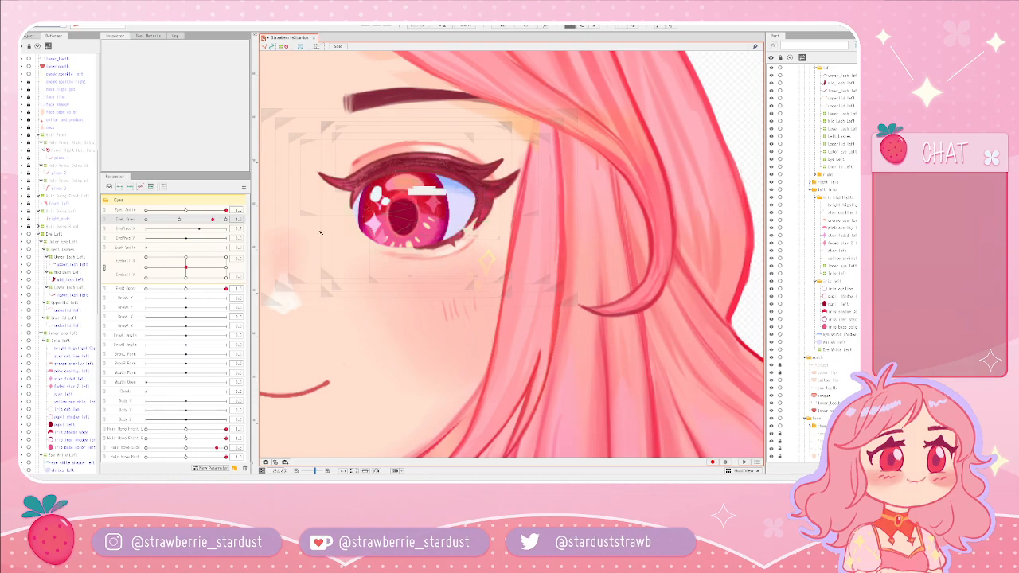
- At the half-closed EyeL Open keyform, shift the inner end of the lower lash's deform path slightly toward the outer corner
drag(213, 219, 180, 223)
click(422, 246)
scroll(410, 254, up, 6)
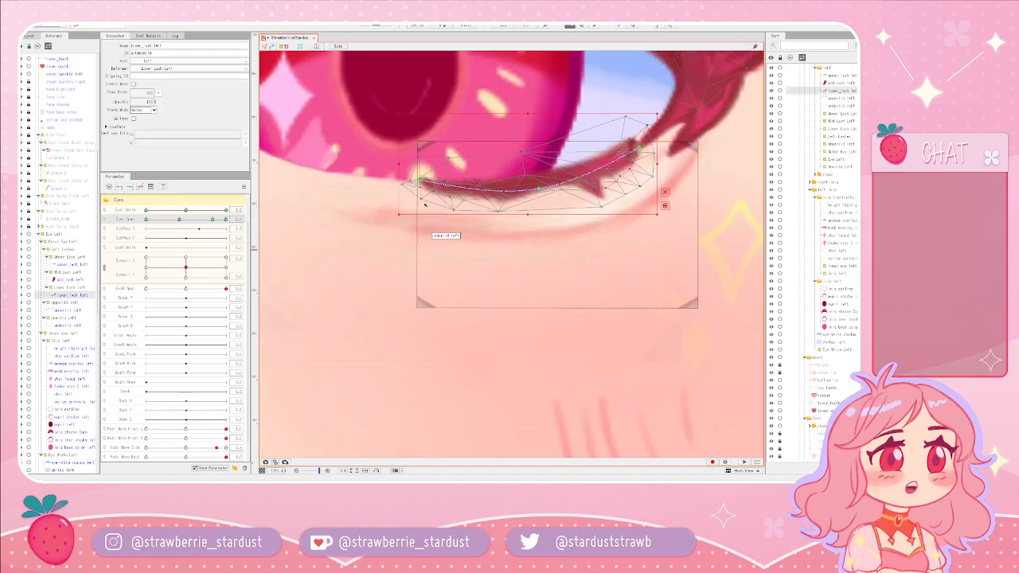
drag(420, 167, 433, 182)
click(433, 182)
mouse_move(181, 221)
mouse_down()
mouse_move(218, 223)
mouse_move(180, 221)
mouse_up()
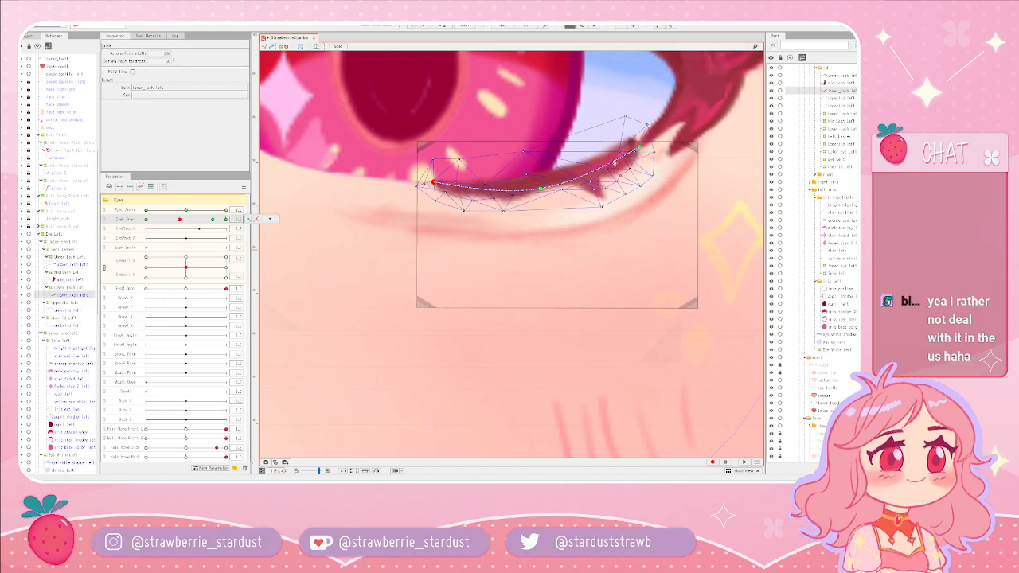
click(610, 169)
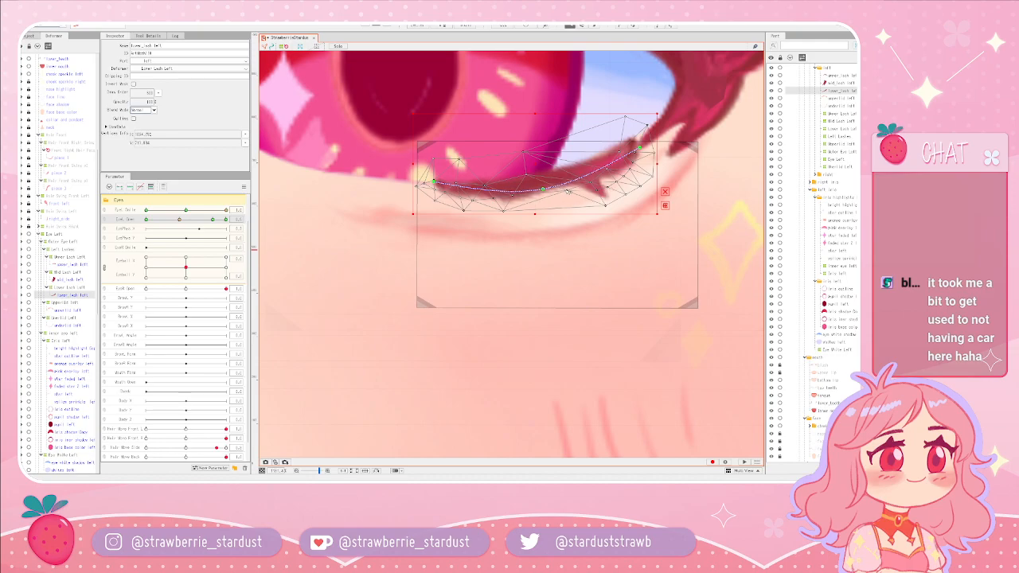
- Refine the lower lash's mesh points beneath its outer spikes at the normal-open EyeL Open keyform
drag(179, 219, 214, 223)
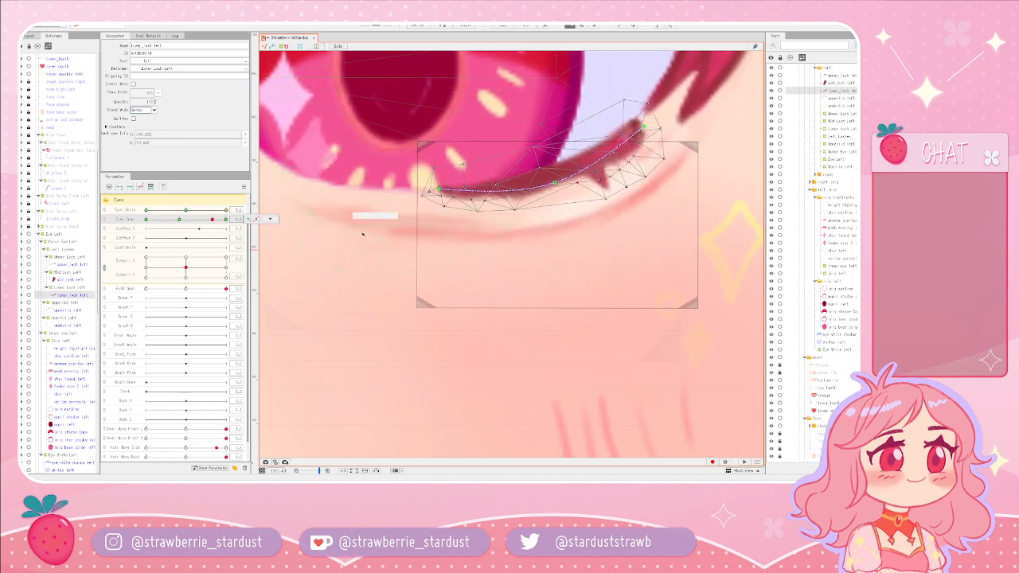
drag(635, 190, 564, 240)
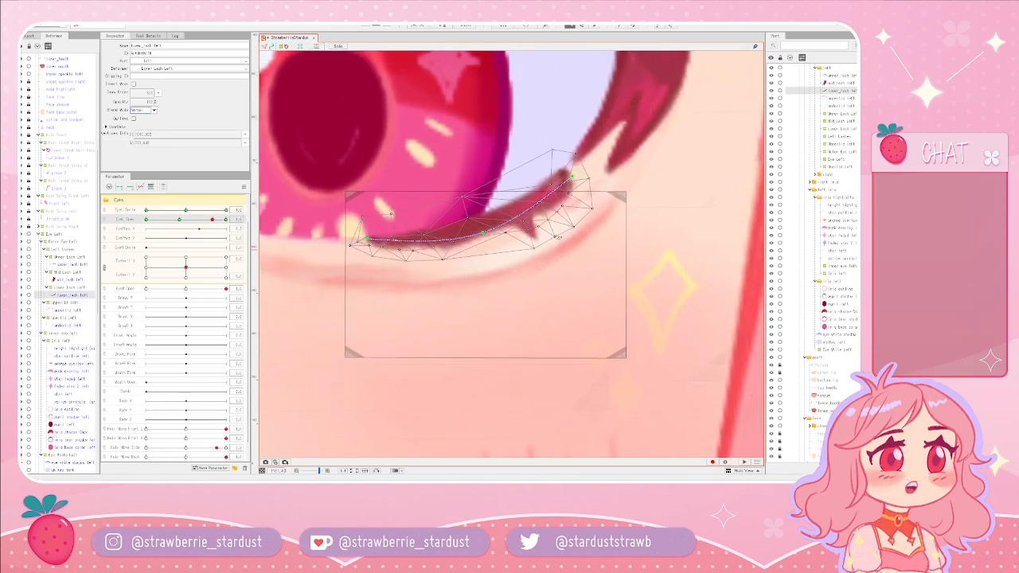
click(578, 227)
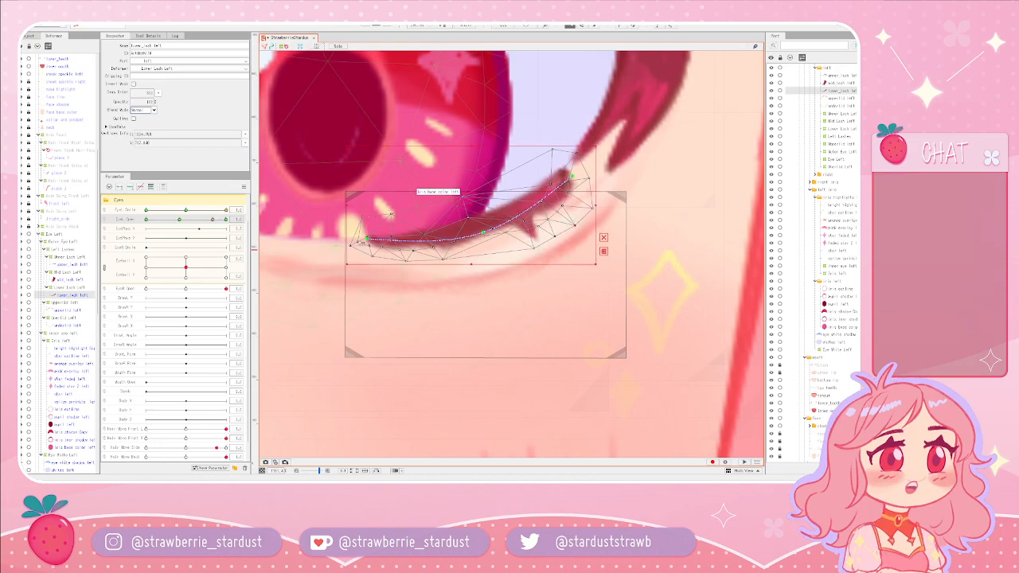
mouse_move(213, 220)
mouse_down()
mouse_move(182, 220)
mouse_move(213, 220)
mouse_up()
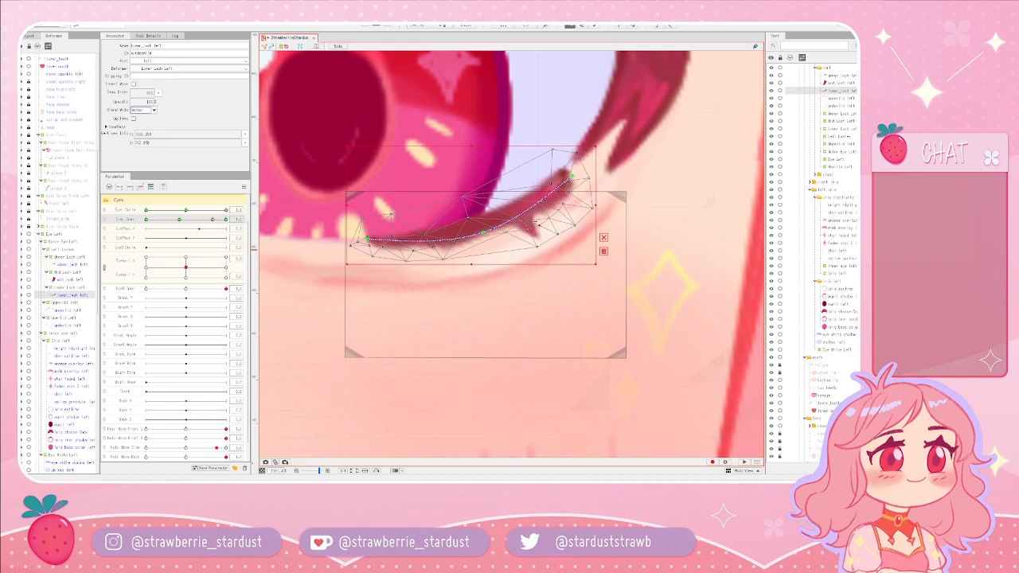
mouse_move(212, 220)
mouse_down()
mouse_move(181, 224)
mouse_move(227, 229)
mouse_move(151, 228)
mouse_move(231, 229)
mouse_move(212, 226)
mouse_up()
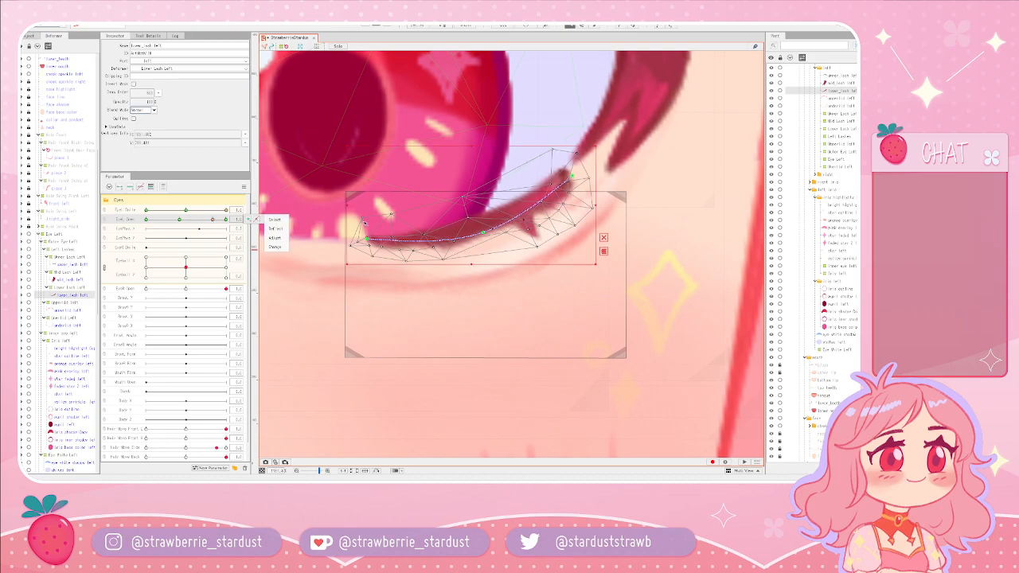
- Examine the lower lash with and without its mesh selected while moving EyeL Open back to normal open
scroll(463, 235, down, 5)
scroll(349, 262, up, 5)
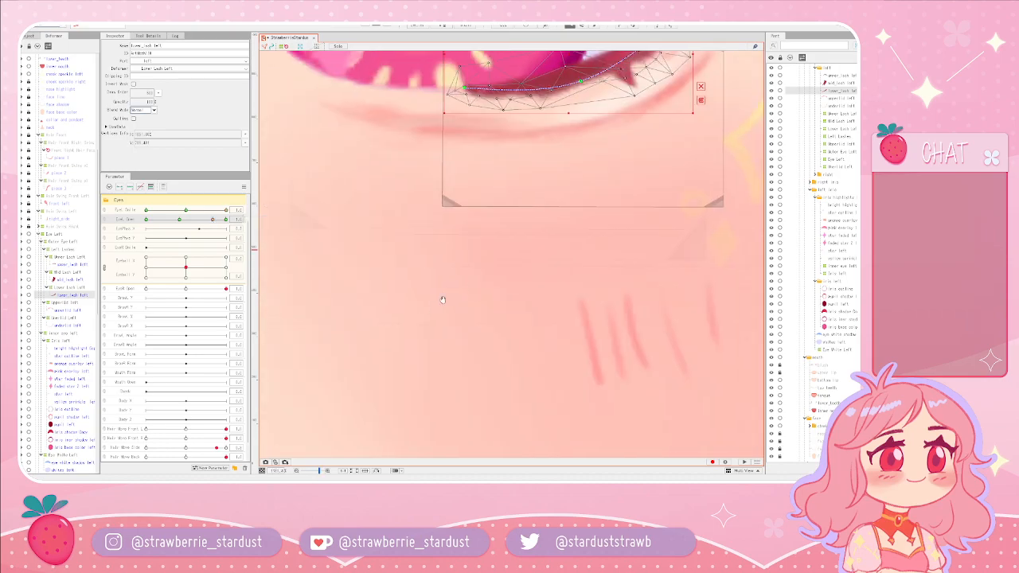
scroll(390, 355, down, 5)
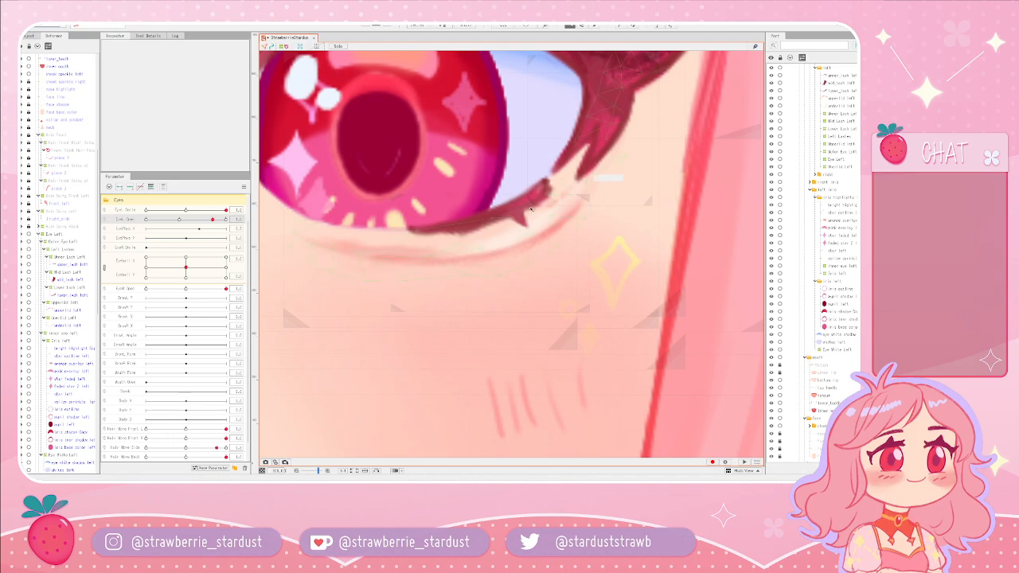
scroll(410, 292, up, 5)
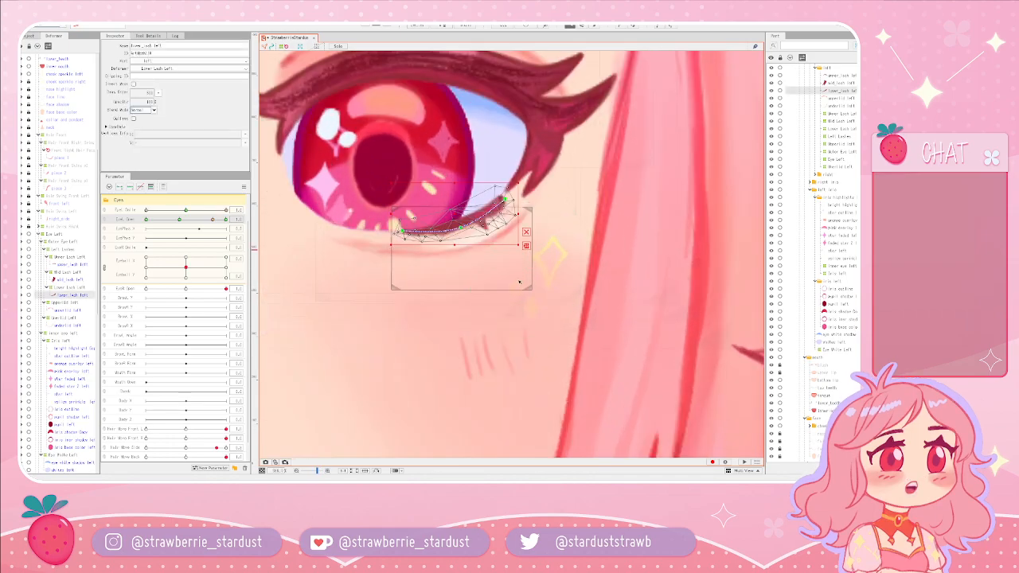
click(571, 196)
click(477, 190)
drag(396, 272, 372, 281)
drag(185, 221, 213, 222)
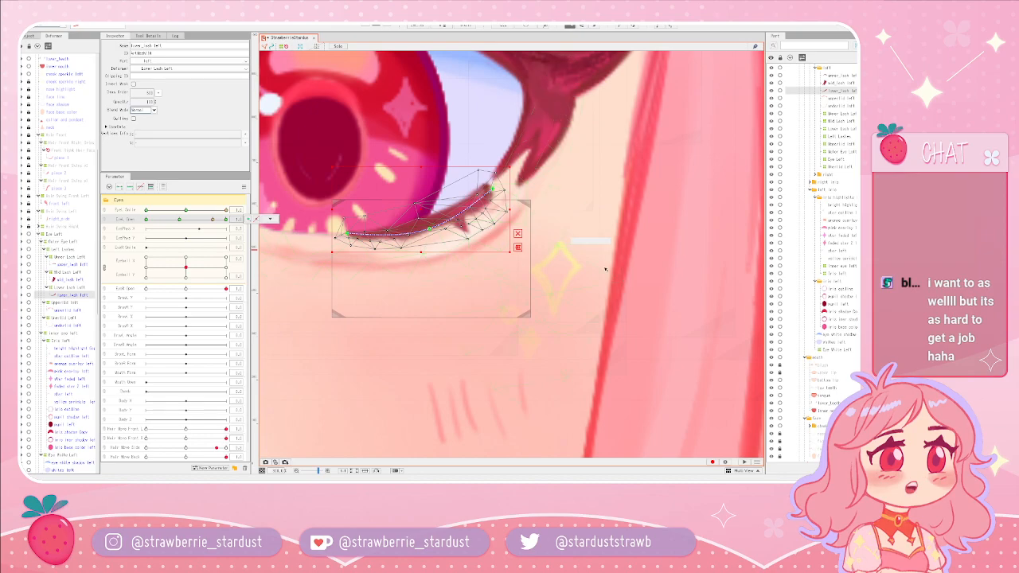
- Try to move a mesh point below the lower lash's outer spike at normal open, and undo the change
scroll(609, 271, up, 3)
scroll(616, 276, up, 2)
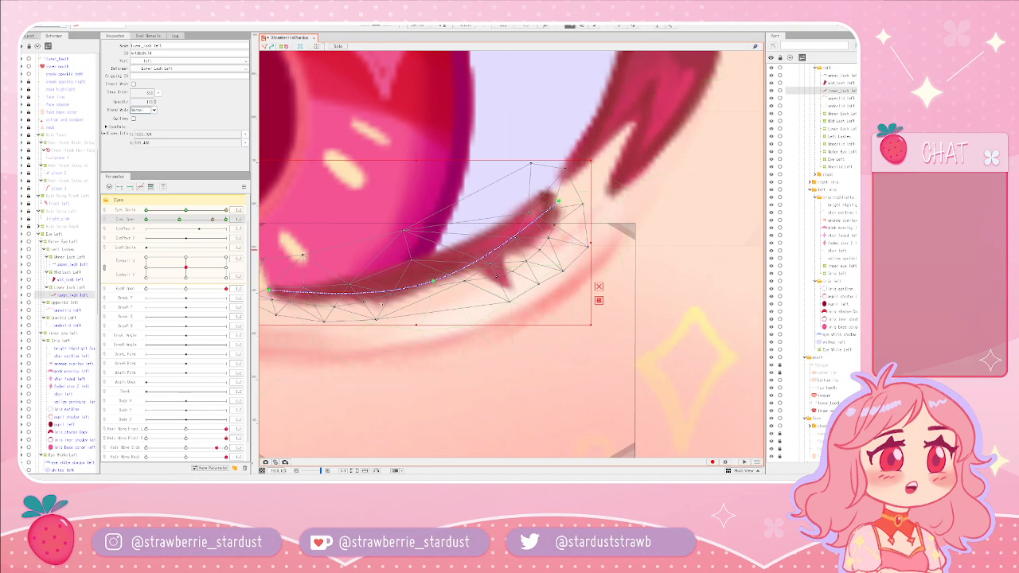
mouse_move(213, 220)
mouse_down()
mouse_move(183, 221)
mouse_move(226, 220)
mouse_move(214, 219)
mouse_up()
drag(510, 301, 516, 300)
key(ctrl+z)
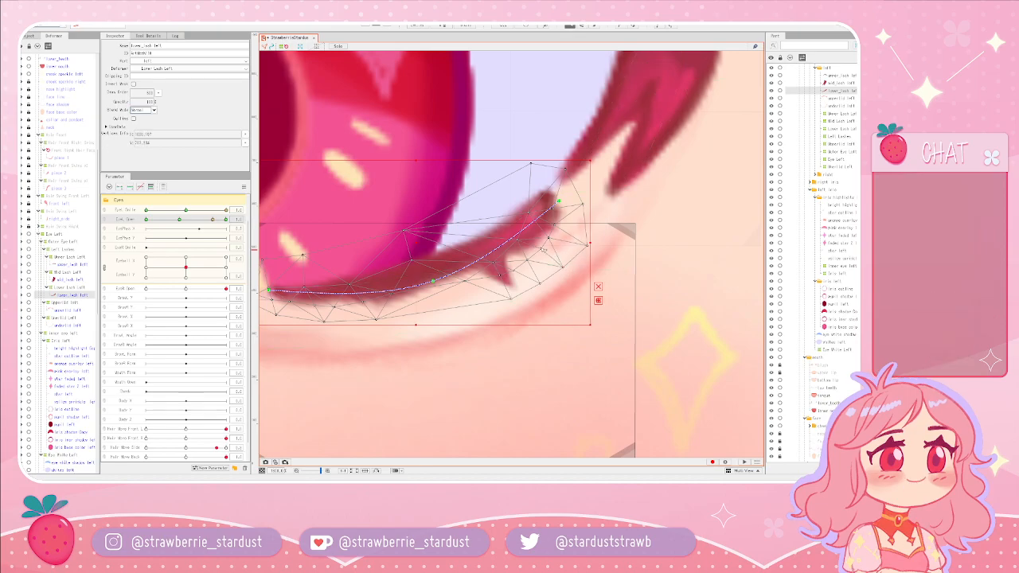
- Check the lower lash's transition by moving EyeL Open away from and back to the normal-open keyform
scroll(508, 281, down, 3)
mouse_move(213, 219)
mouse_down()
mouse_move(180, 223)
mouse_move(220, 230)
mouse_move(214, 225)
mouse_up()
click(212, 220)
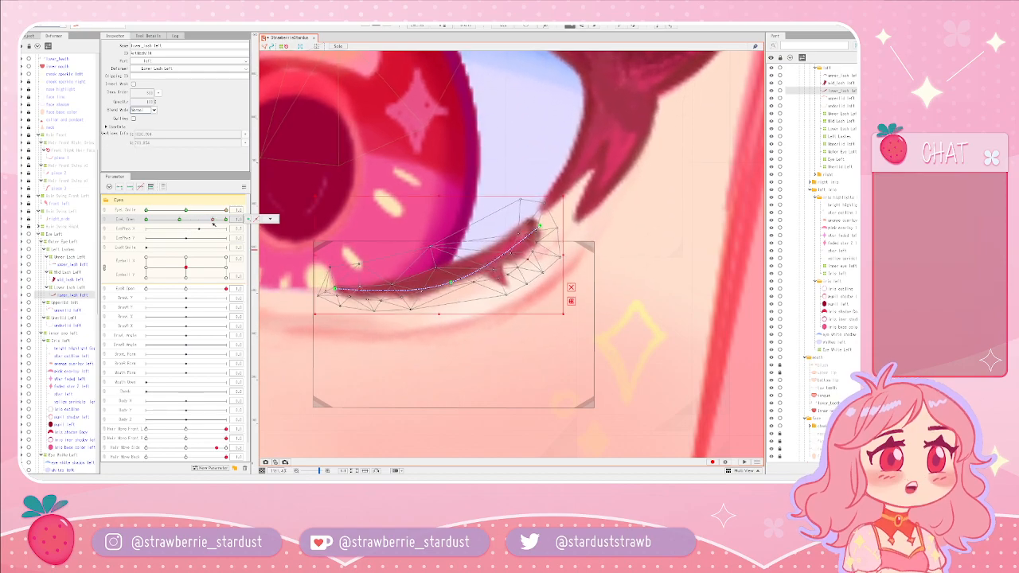
scroll(496, 292, down, 2)
drag(188, 221, 214, 220)
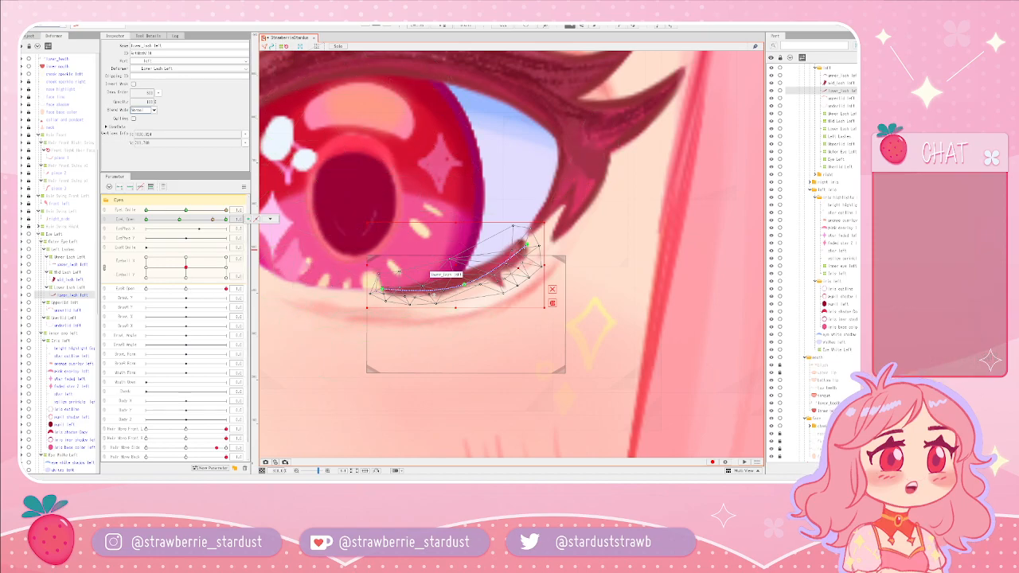
mouse_move(213, 220)
mouse_down()
mouse_move(152, 221)
mouse_move(213, 222)
mouse_move(188, 231)
mouse_move(226, 222)
mouse_move(214, 222)
mouse_up()
- Inspect the lower lash's outer end up close and against the whole eye, sweeping EyeL Open once more
scroll(514, 332, up, 3)
scroll(515, 332, up, 3)
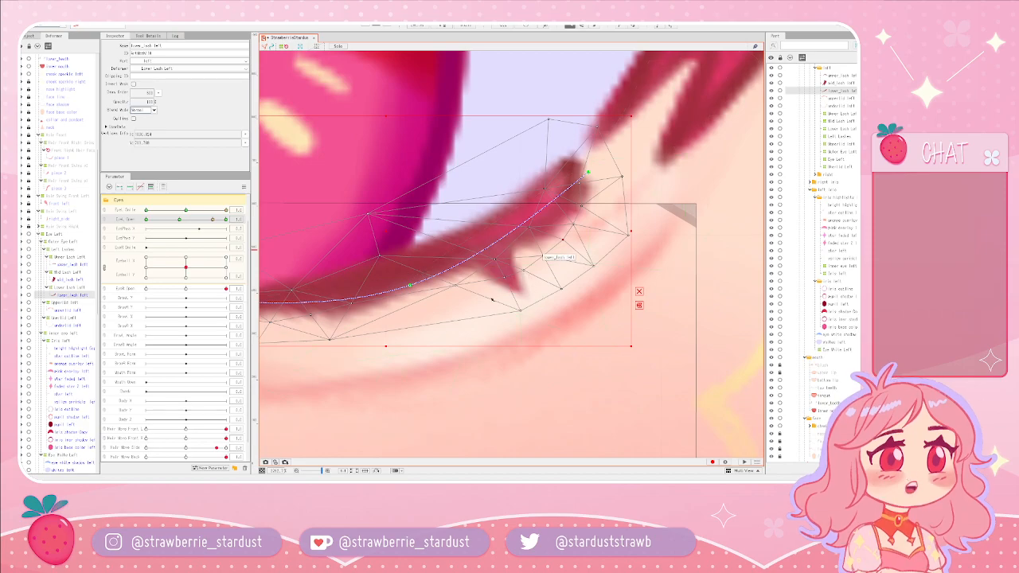
scroll(500, 292, down, 6)
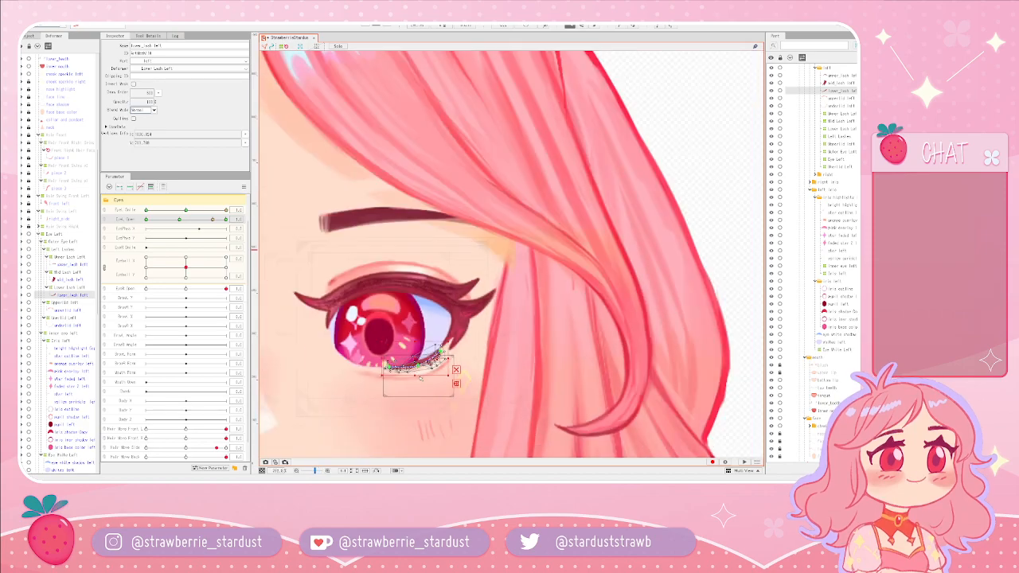
scroll(402, 385, up, 3)
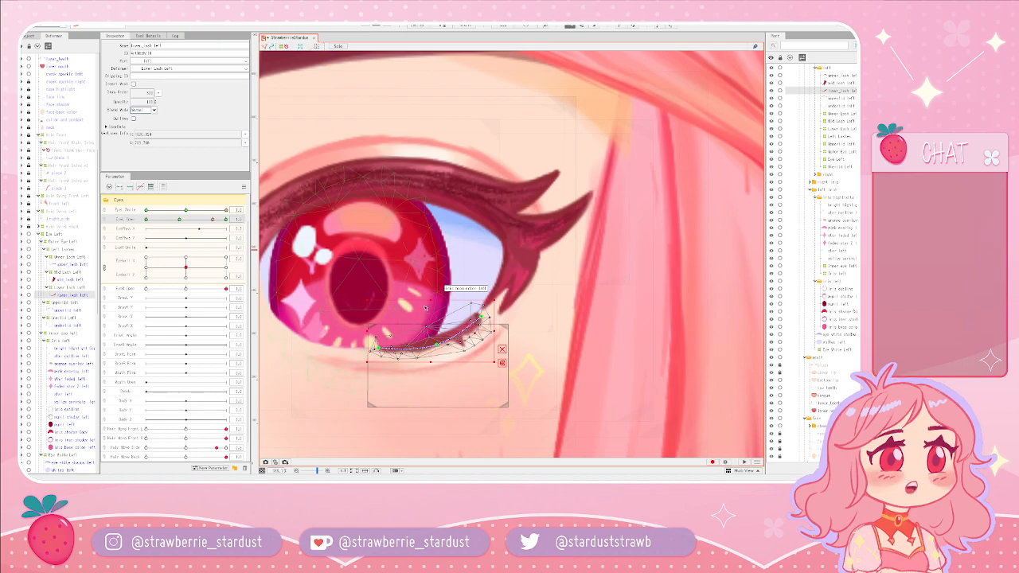
scroll(449, 326, up, 2)
scroll(475, 362, down, 1)
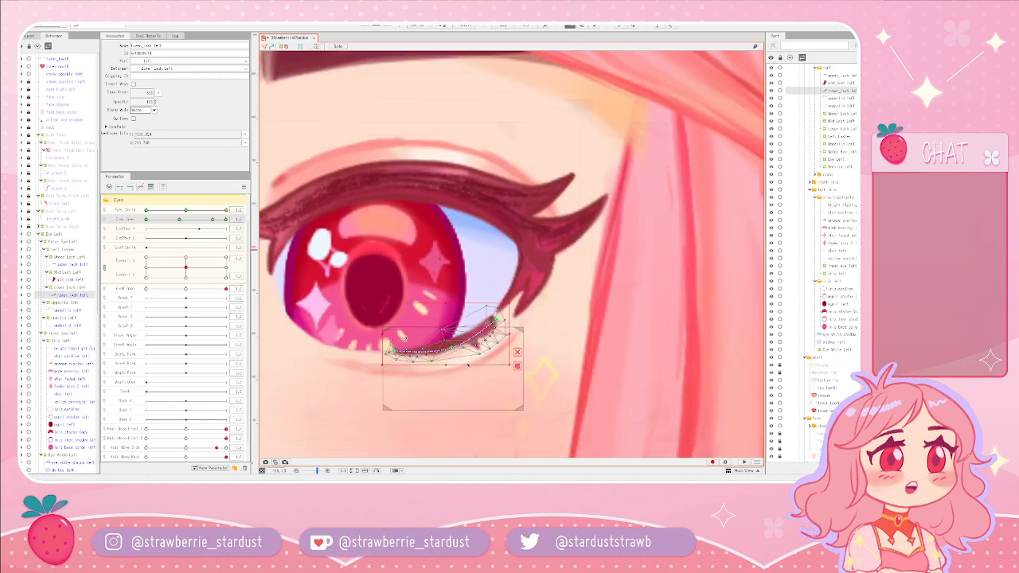
drag(195, 223, 266, 254)
scroll(523, 338, up, 4)
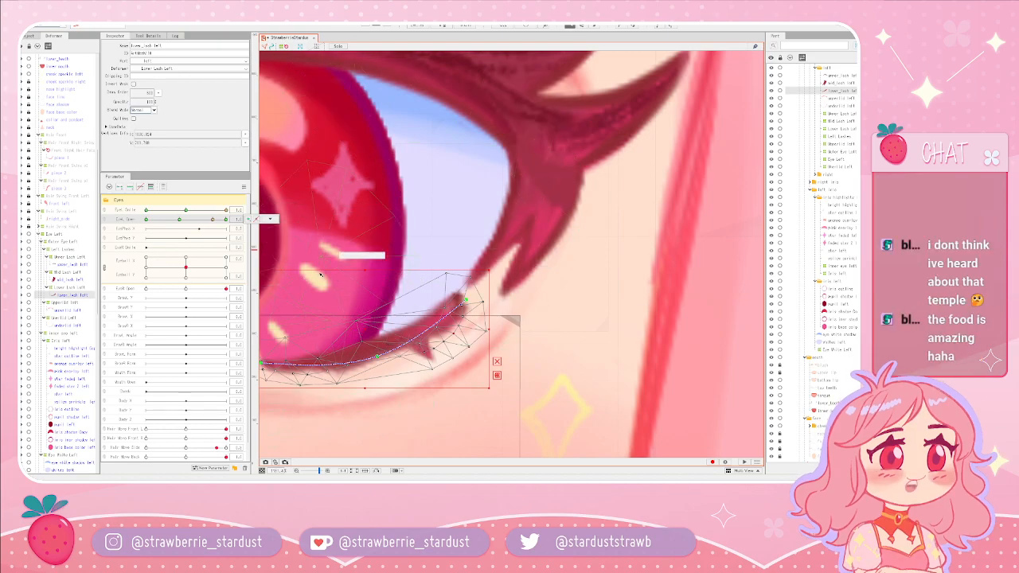
scroll(319, 290, down, 2)
scroll(322, 303, up, 2)
scroll(331, 325, down, 1)
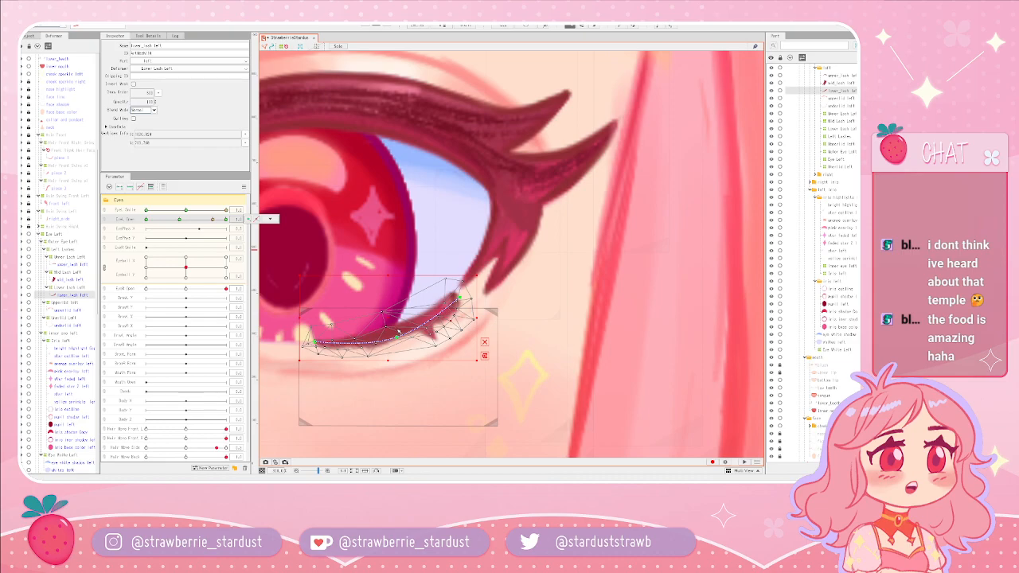
key(XF86AudioRaiseVolume)
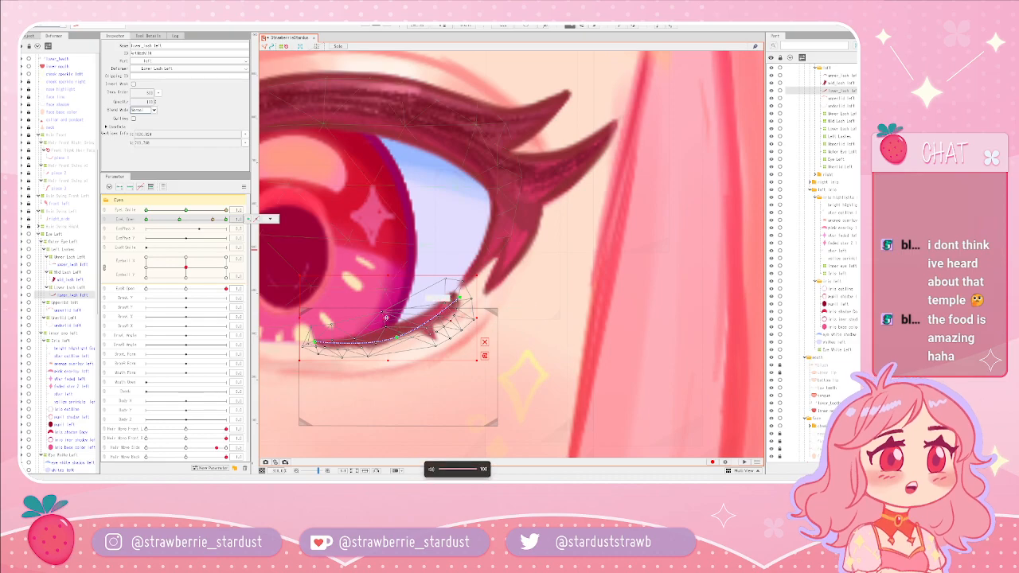
scroll(517, 334, down, 2)
scroll(518, 334, up, 2)
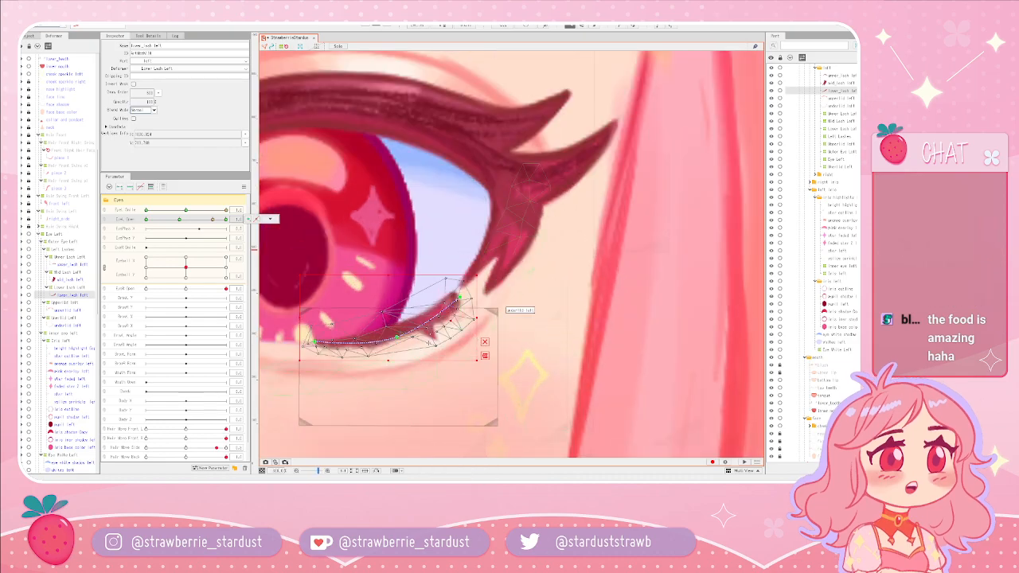
scroll(522, 336, down, 3)
scroll(531, 338, up, 2)
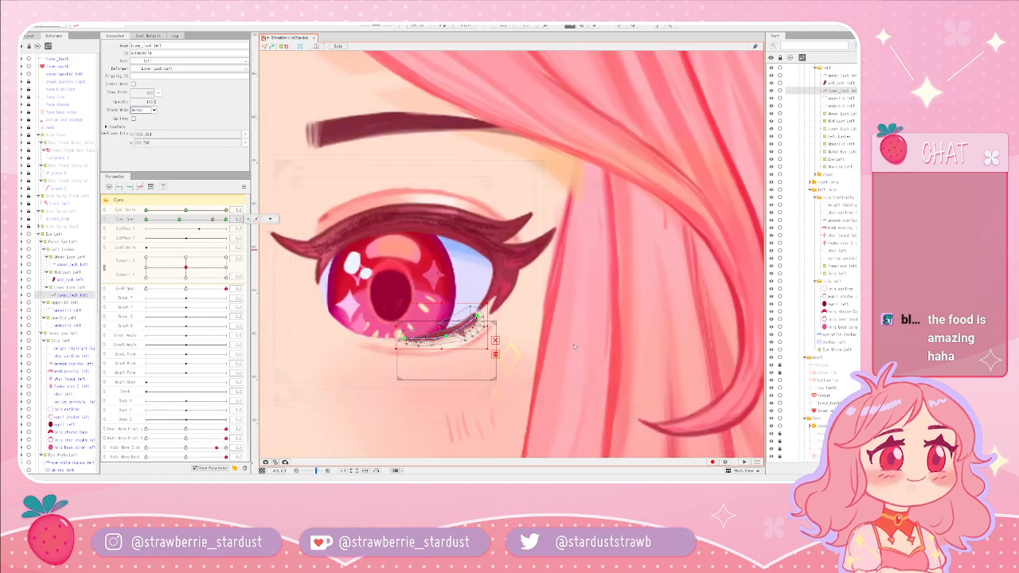
scroll(534, 340, up, 2)
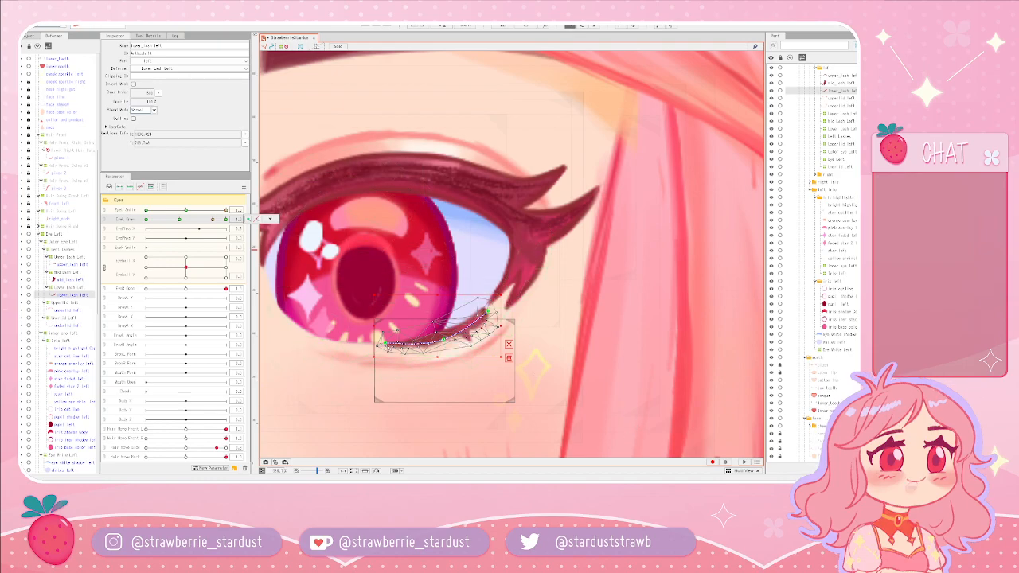
scroll(522, 358, down, 2)
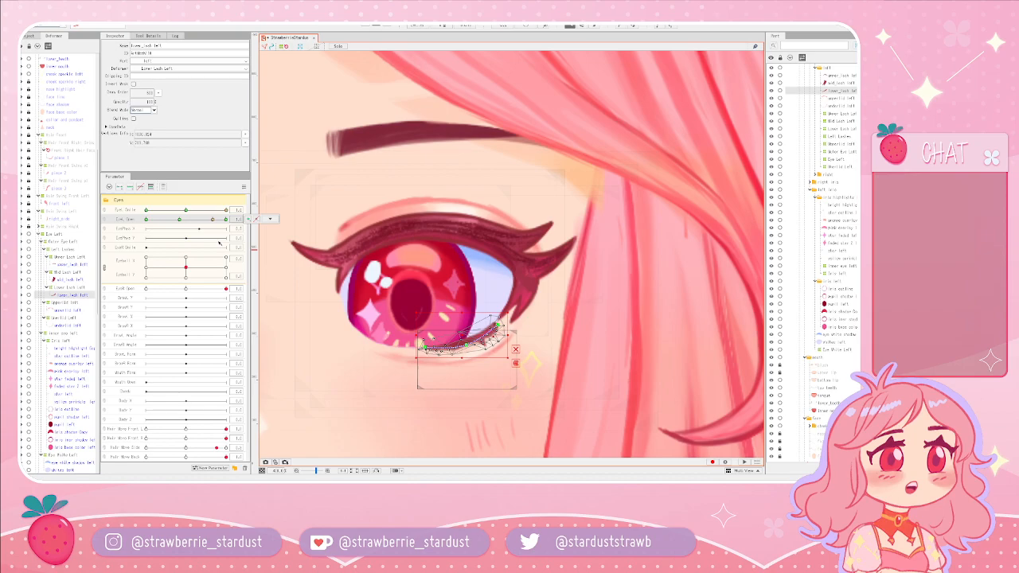
scroll(557, 335, up, 2)
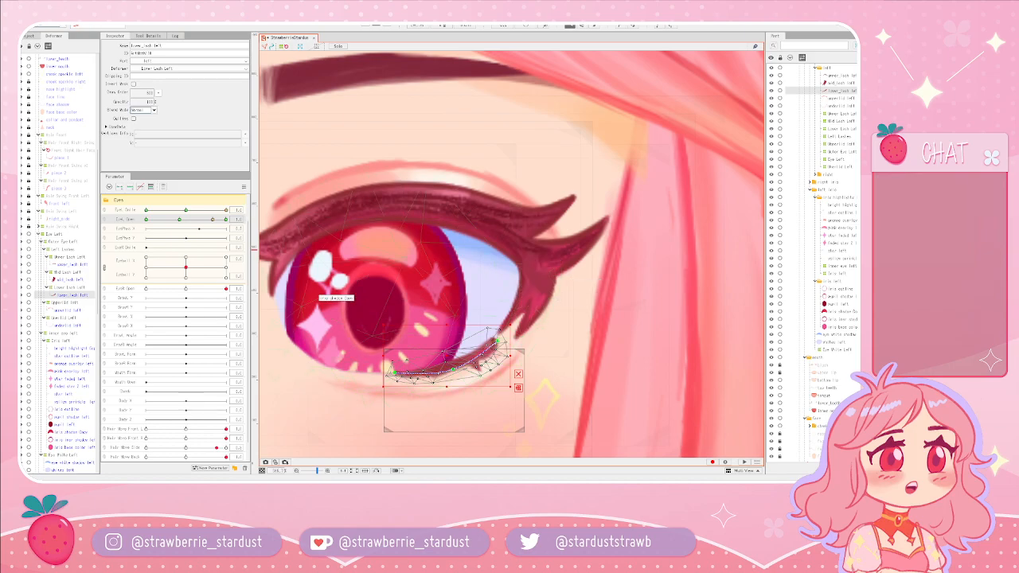
- Examine the left lower lash against the whole eye while moving EyeL Open between the normal-open and wide-open keyforms
scroll(462, 211, down, 2)
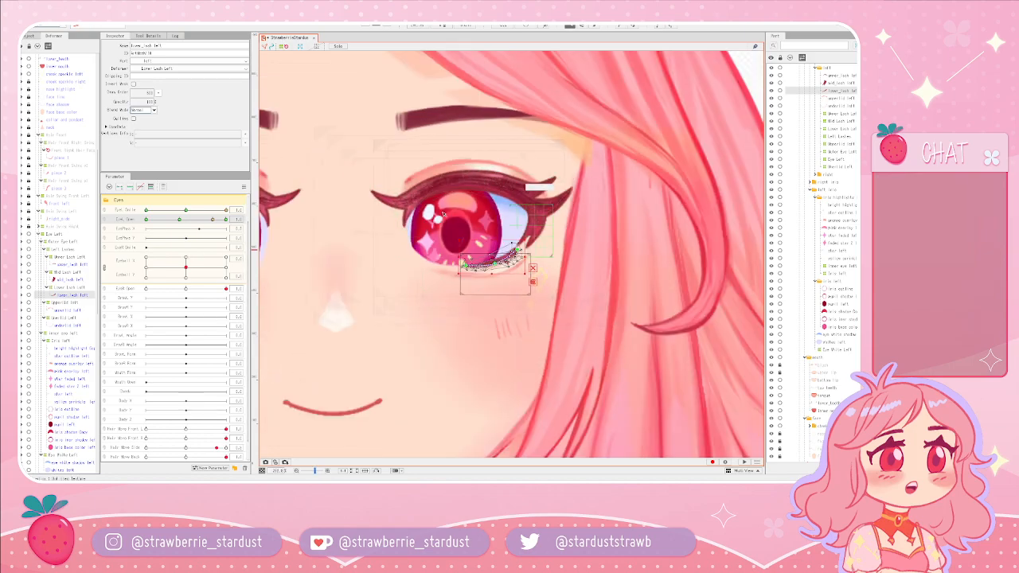
scroll(462, 211, down, 3)
scroll(446, 219, up, 5)
drag(431, 298, 321, 347)
drag(513, 227, 510, 289)
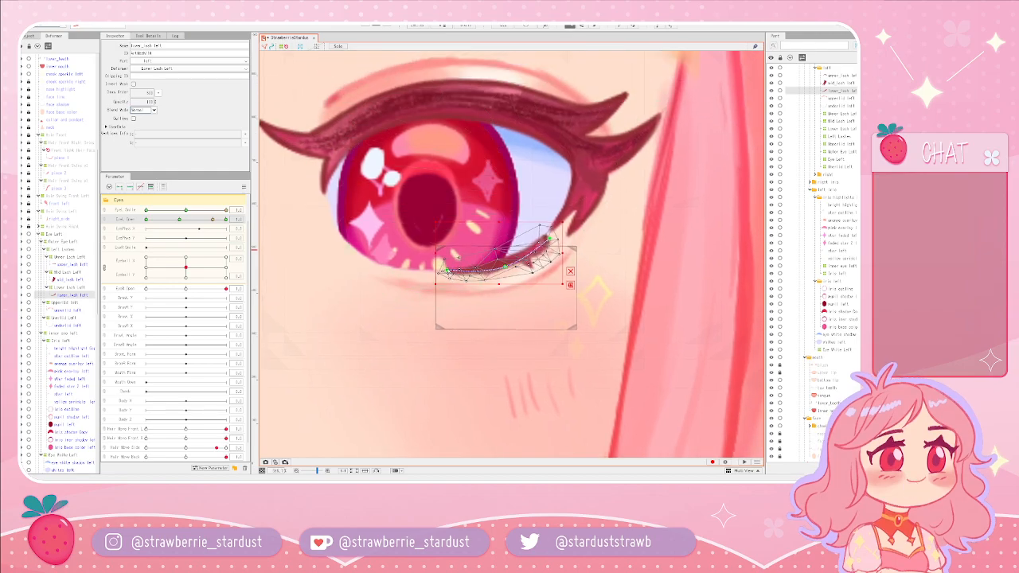
click(449, 271)
click(289, 274)
mouse_move(213, 220)
mouse_down()
mouse_move(147, 223)
mouse_move(227, 228)
mouse_move(62, 232)
mouse_move(242, 238)
mouse_move(120, 231)
mouse_move(225, 236)
mouse_move(212, 232)
mouse_move(226, 221)
mouse_move(214, 221)
mouse_up()
click(213, 224)
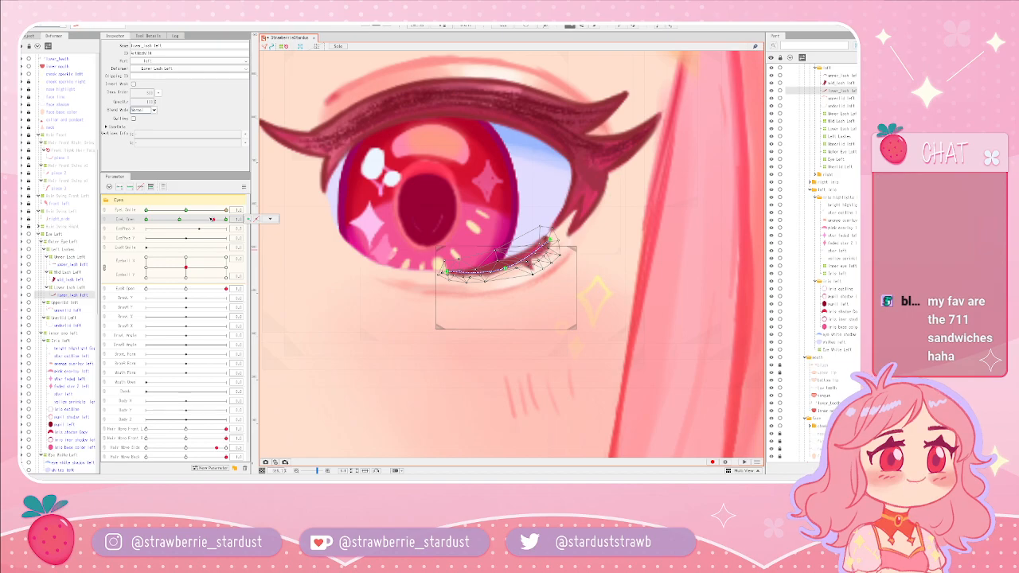
mouse_move(211, 219)
mouse_down()
mouse_move(159, 219)
mouse_move(226, 219)
mouse_up()
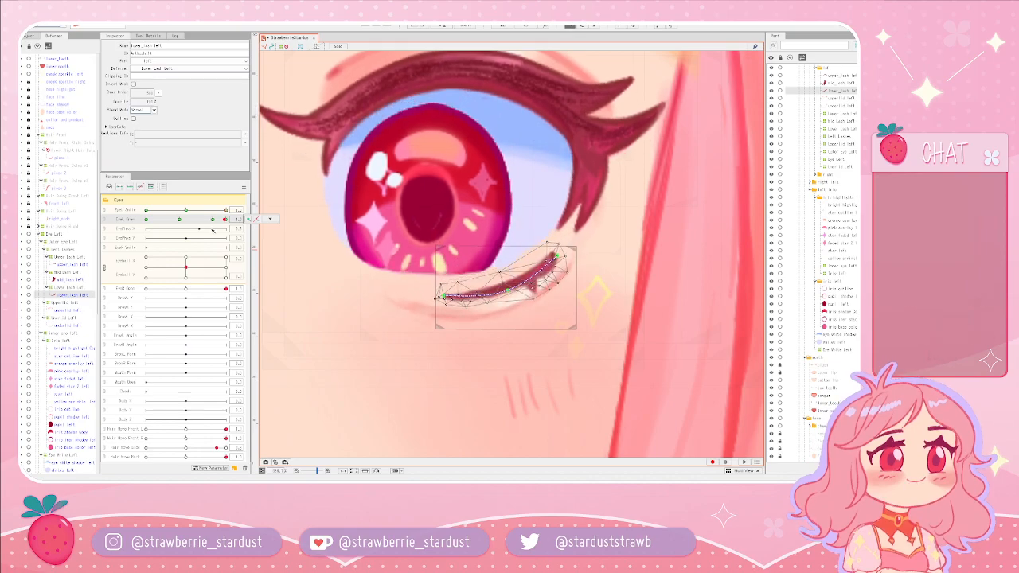
mouse_move(226, 219)
mouse_down()
mouse_move(208, 223)
mouse_move(224, 218)
mouse_up()
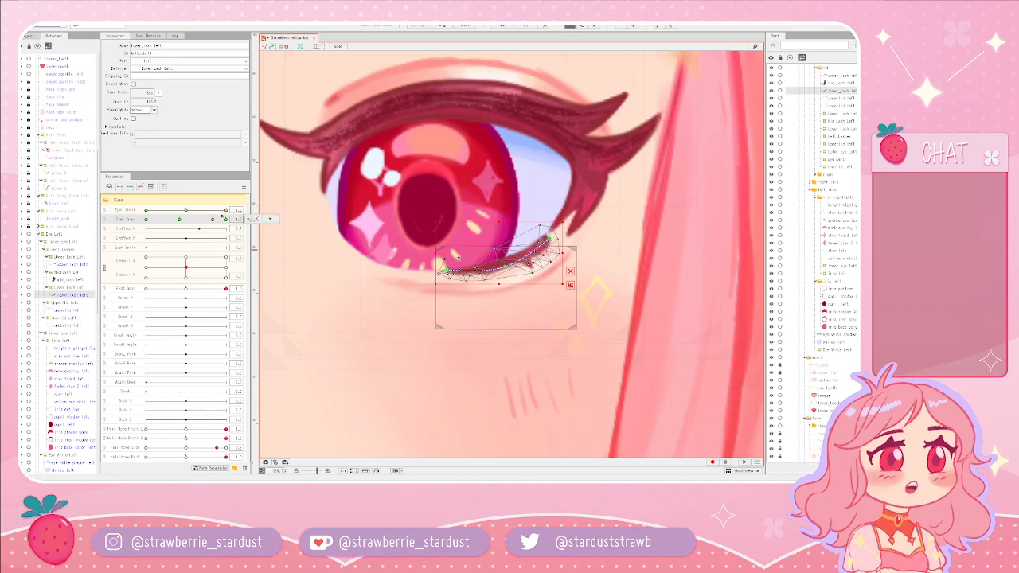
mouse_move(214, 220)
mouse_down()
mouse_move(148, 220)
mouse_move(226, 219)
mouse_move(195, 221)
mouse_move(213, 220)
mouse_up()
- Inspect the left eye's middle, upper and lower lash meshes in turn at the normal-open keyform
click(640, 193)
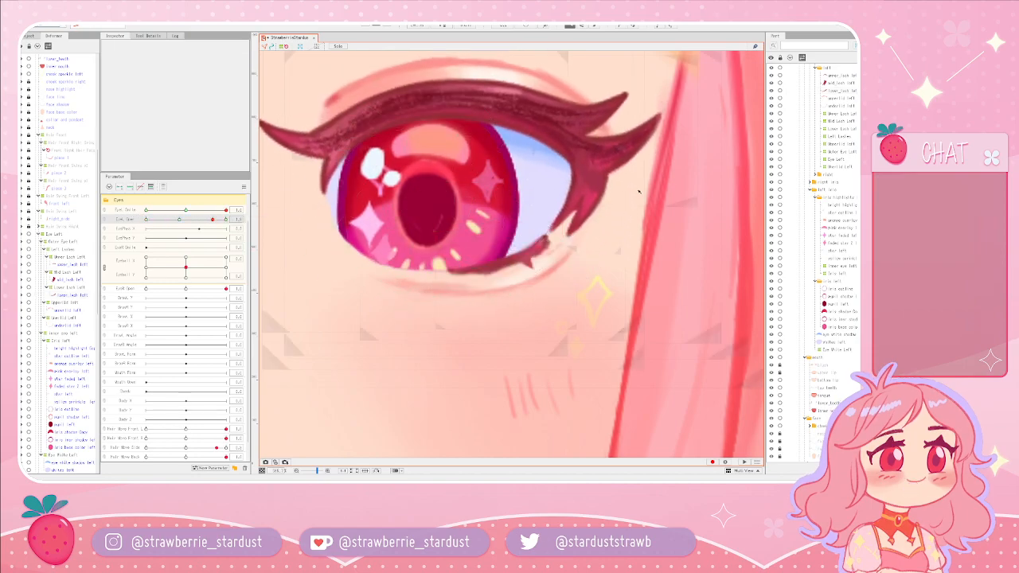
click(572, 183)
click(580, 200)
click(581, 211)
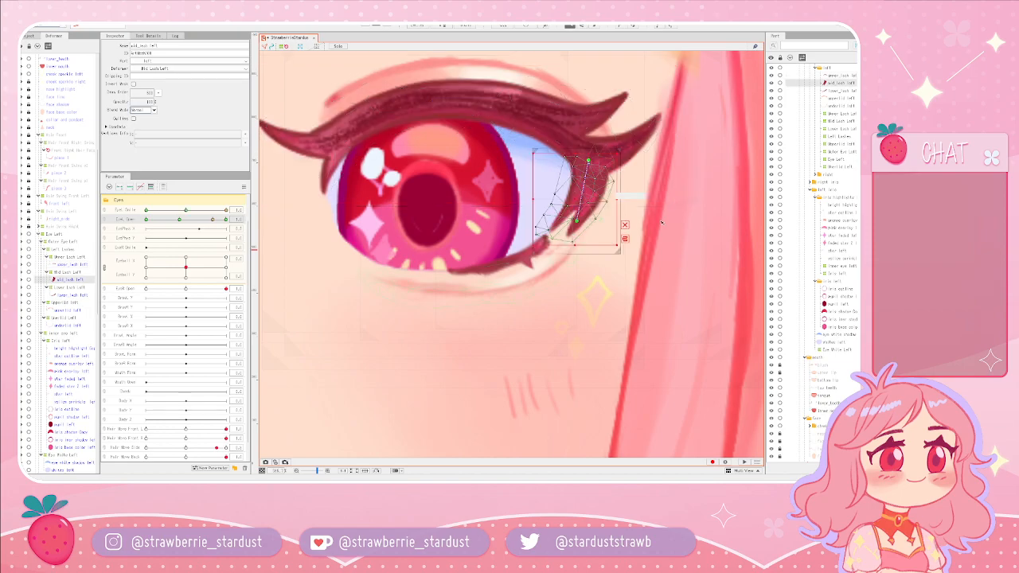
click(609, 153)
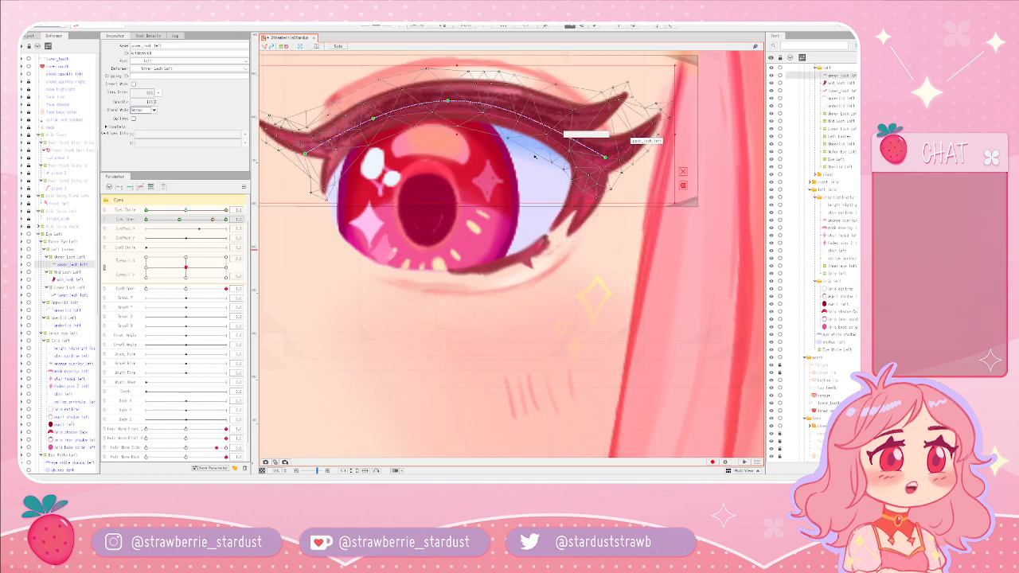
click(506, 266)
drag(351, 336, 357, 343)
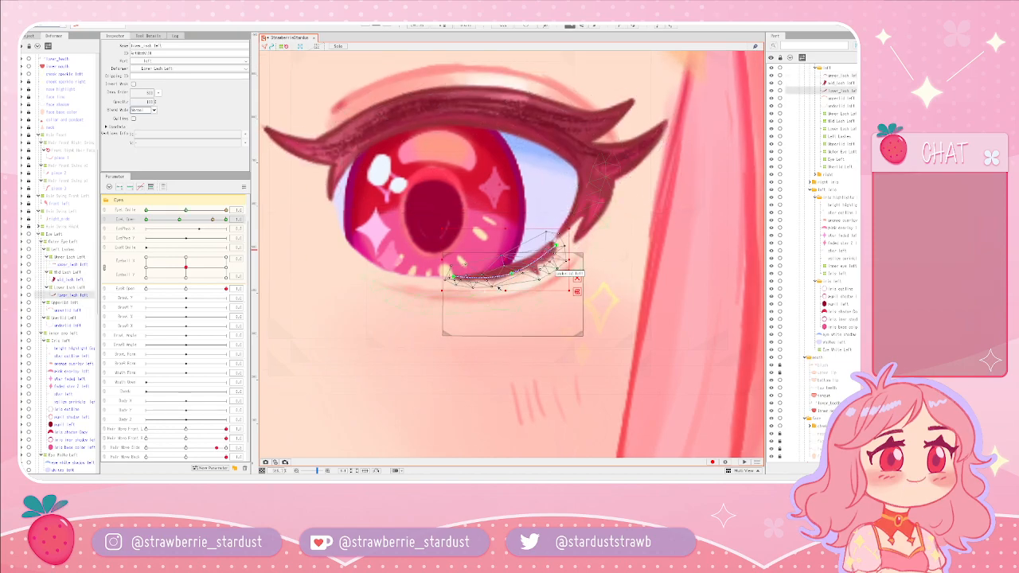
- Nudge a point on the lower lash slightly outward at the half-closed EyeL Open keyform, and return EyeL Open to normal open
mouse_move(198, 227)
mouse_down()
mouse_move(146, 229)
mouse_move(180, 230)
mouse_up()
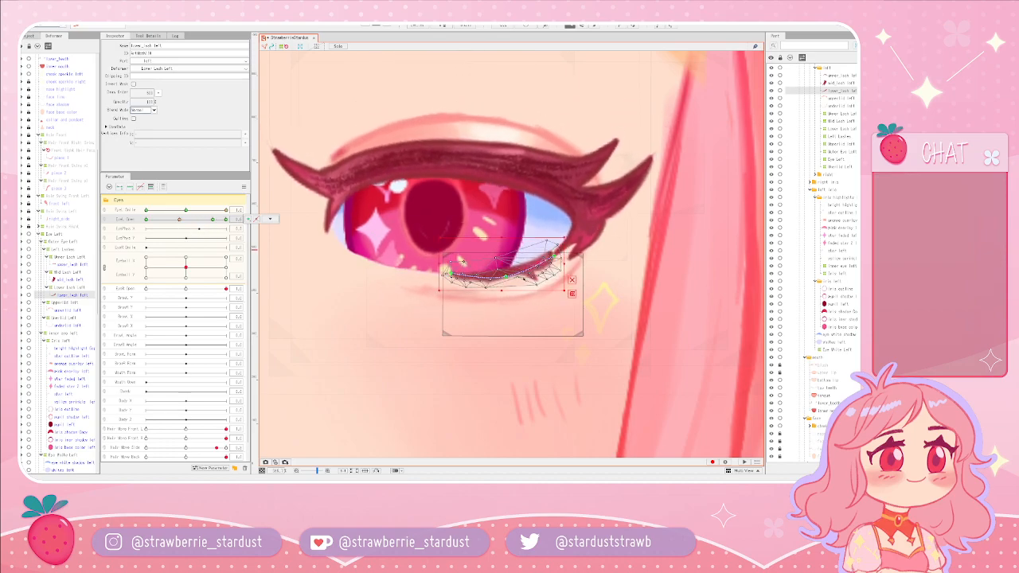
drag(503, 267, 508, 267)
drag(171, 218, 212, 229)
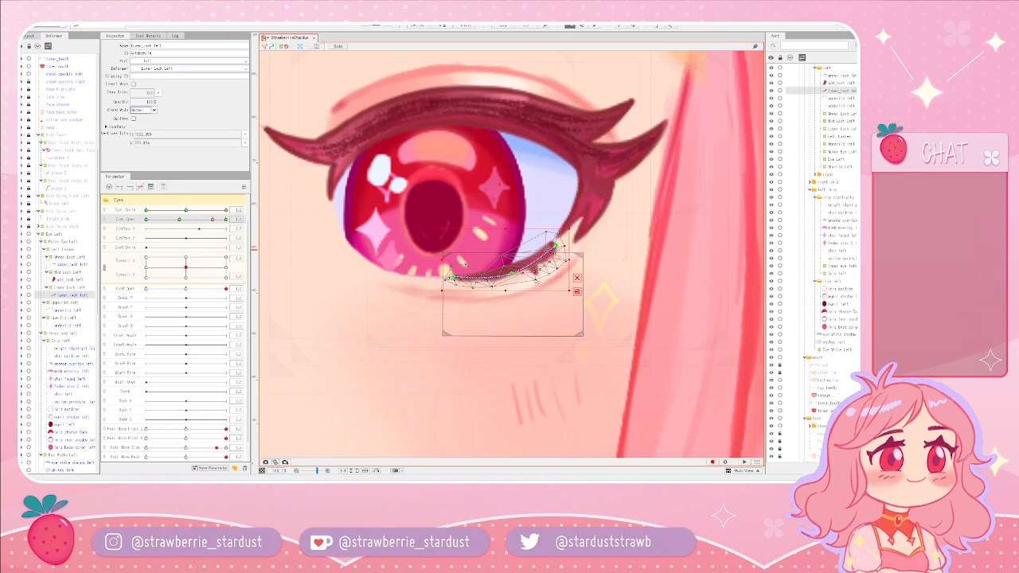
click(546, 335)
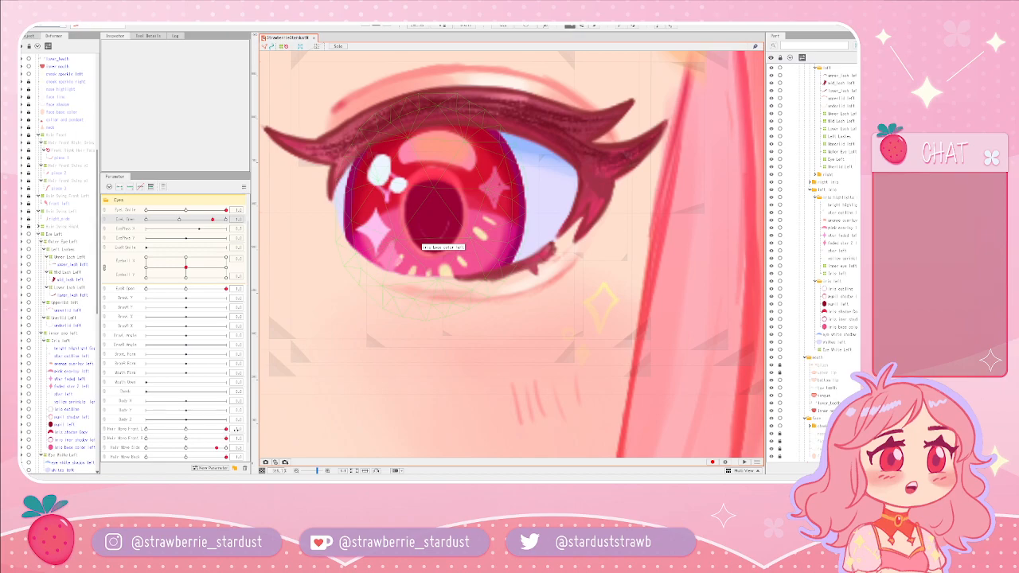
- Start a new parameter and name it EyePhysOpen L
scroll(175, 319, down, 1)
click(209, 467)
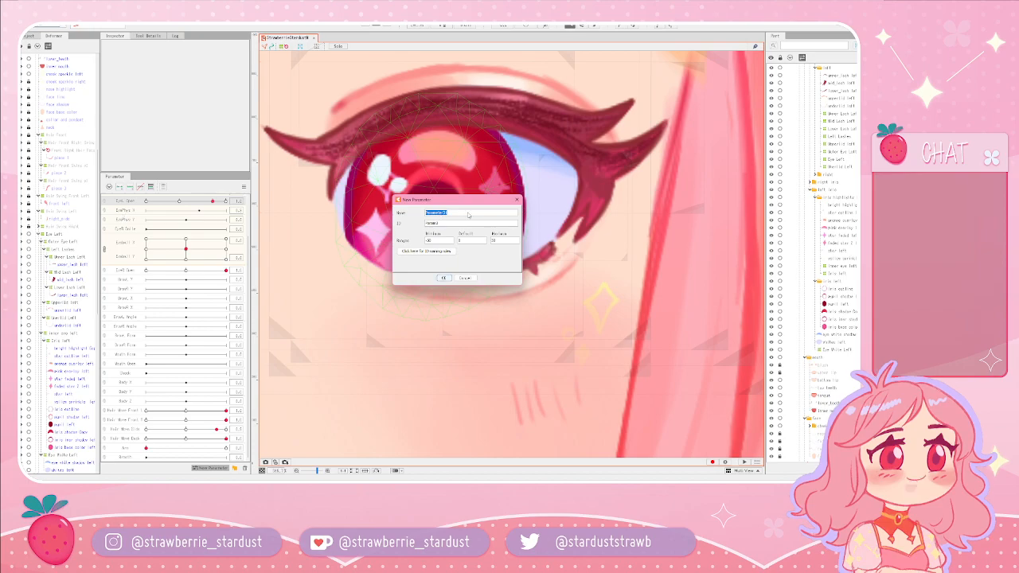
text(E)
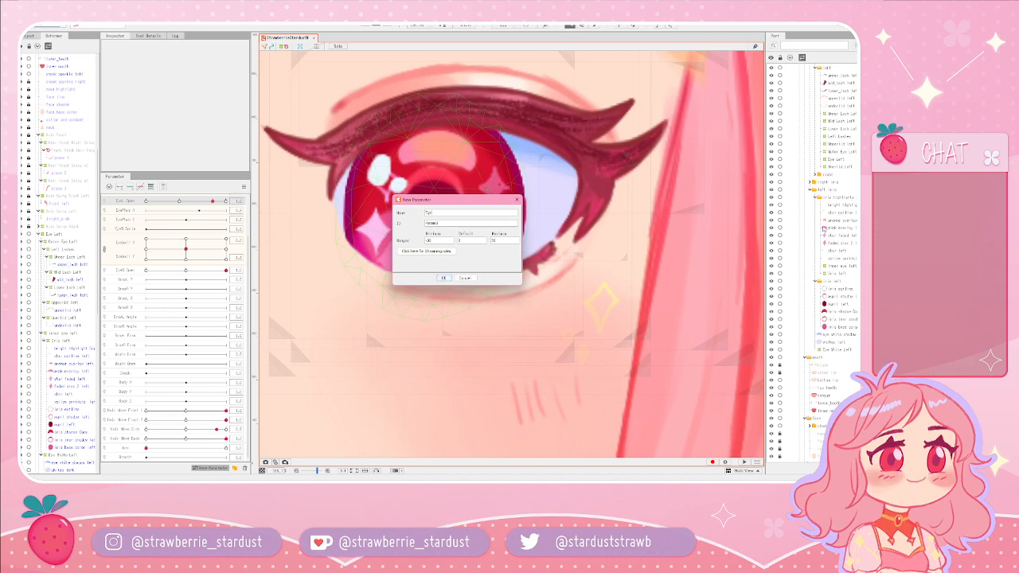
text(yePhysOpen)
click(445, 277)
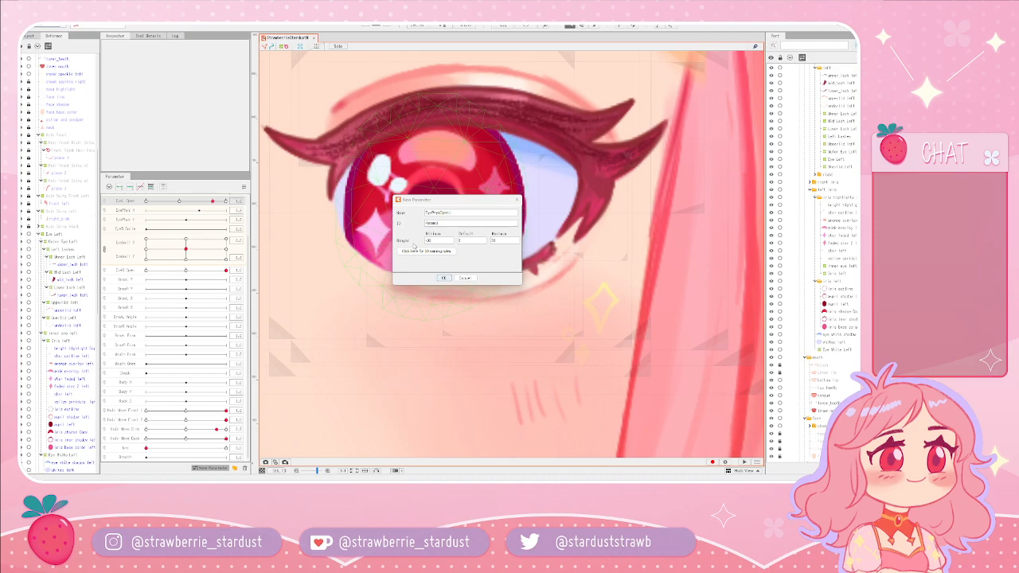
- Set the eye physics parameter's range to minimum -1, default 0 and maximum 1, and create it
double_click(436, 241)
click(437, 242)
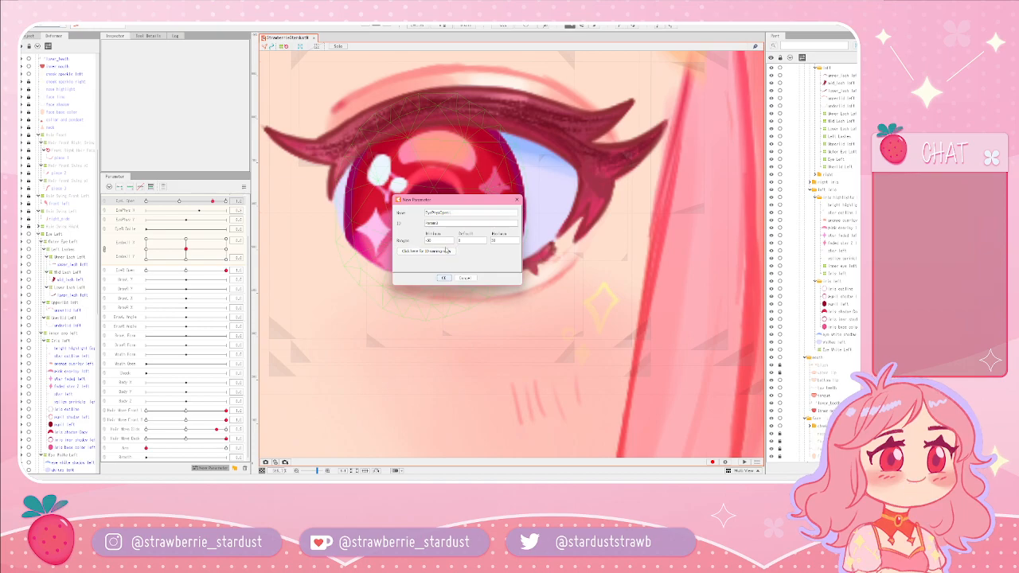
key(BackSpace)
key(BackSpace)
text(0)
key(BackSpace)
text(1)
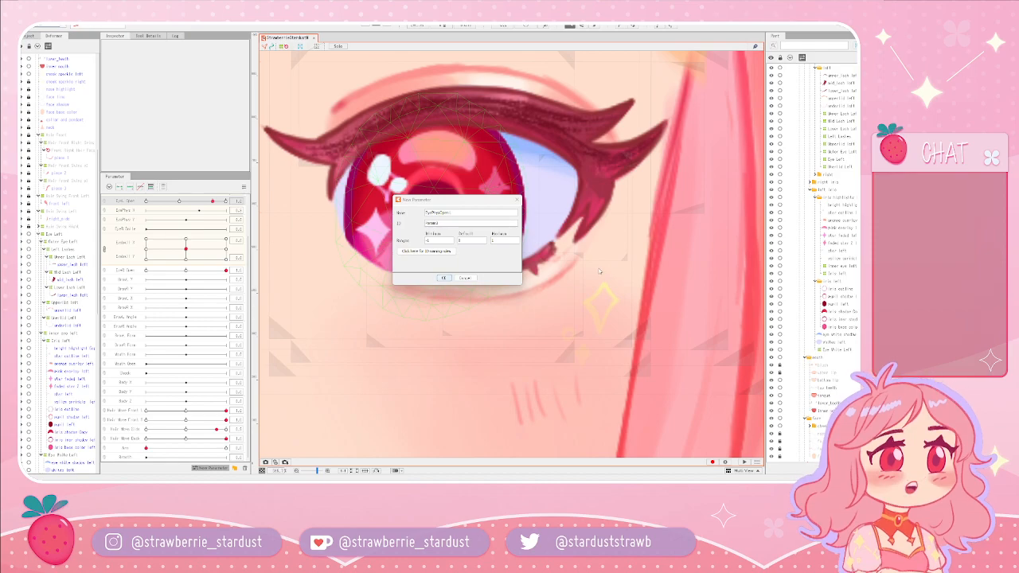
drag(421, 199, 485, 206)
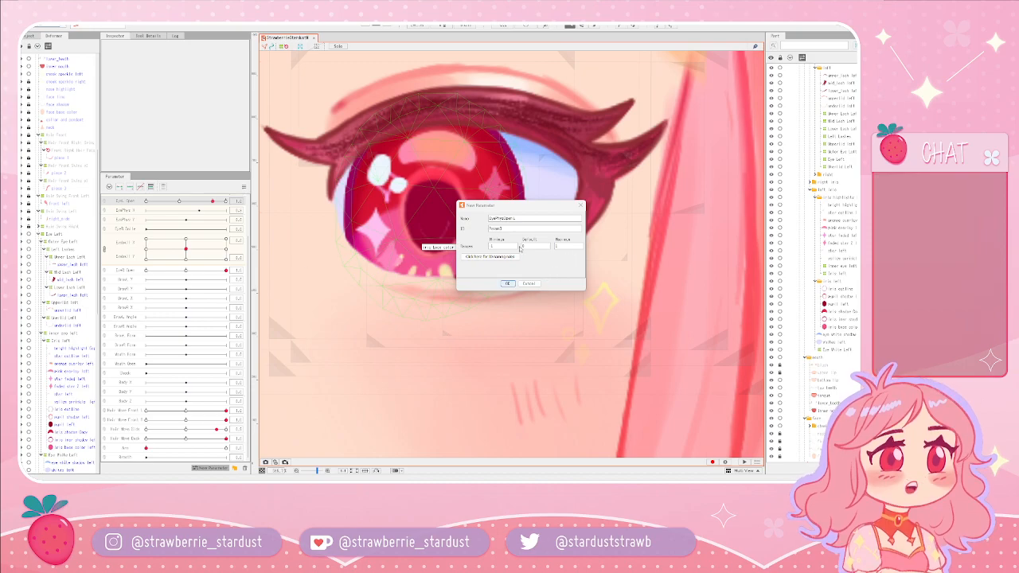
click(505, 206)
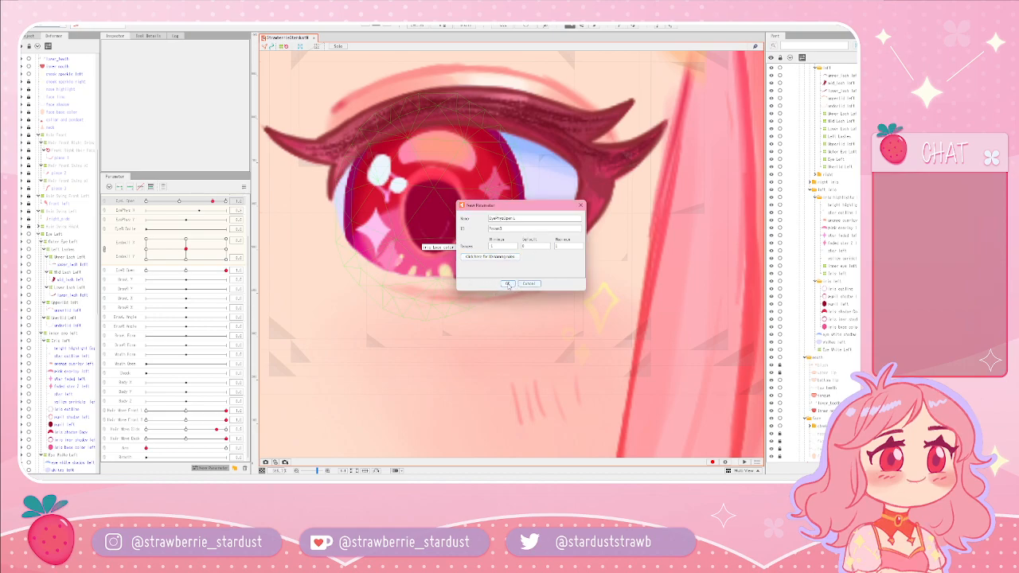
drag(482, 207, 517, 266)
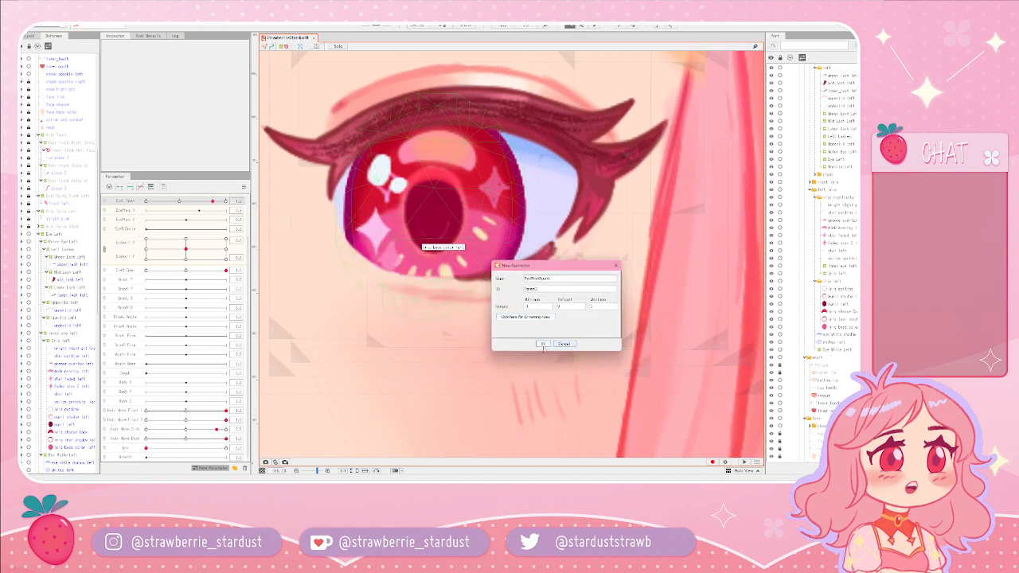
click(542, 344)
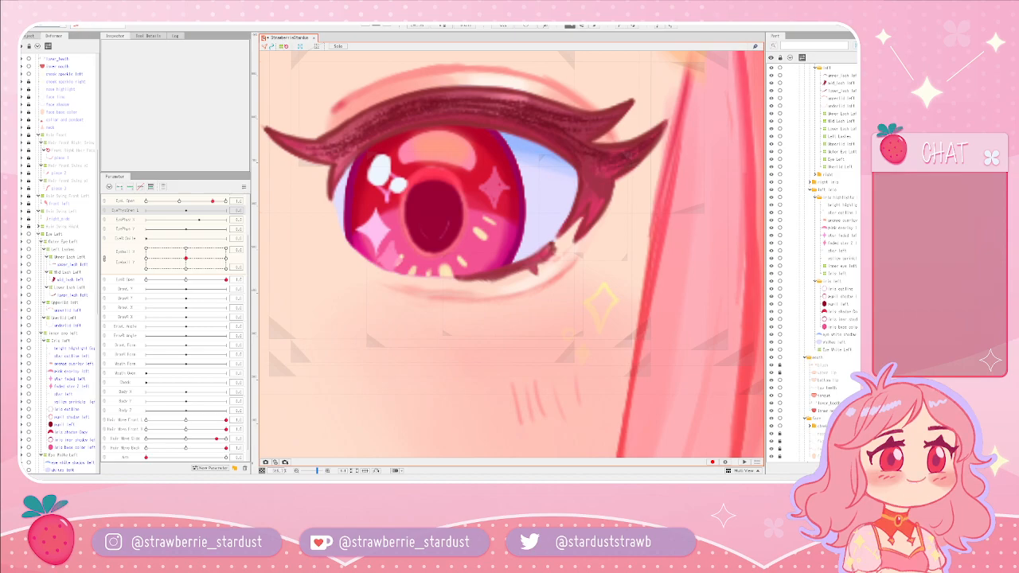
- Create another parameter named EyePhysLashOpen L with minimum -1, default 0 and maximum 1
click(211, 467)
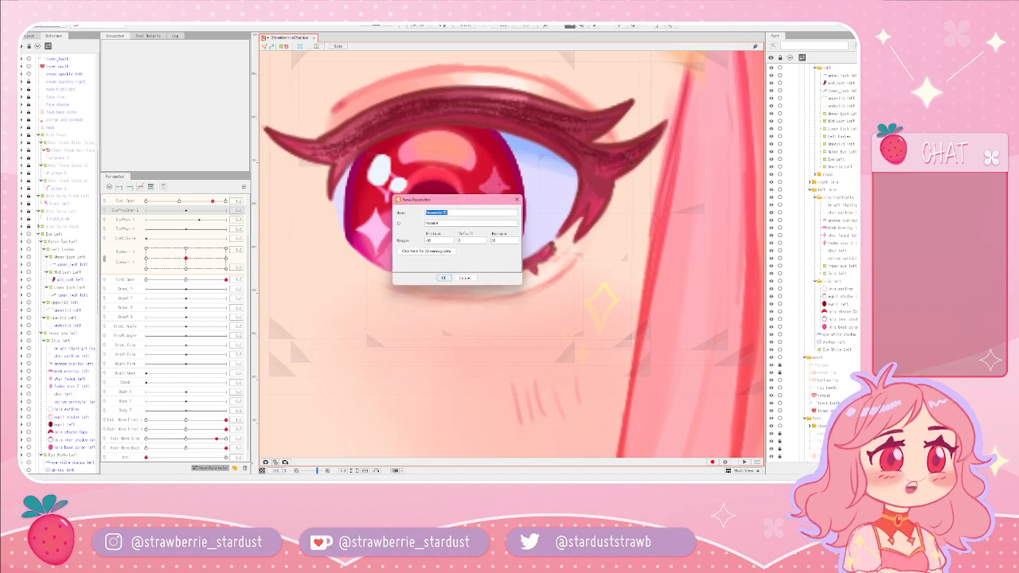
key(BackSpace)
text(T)
text(yePhysLo)
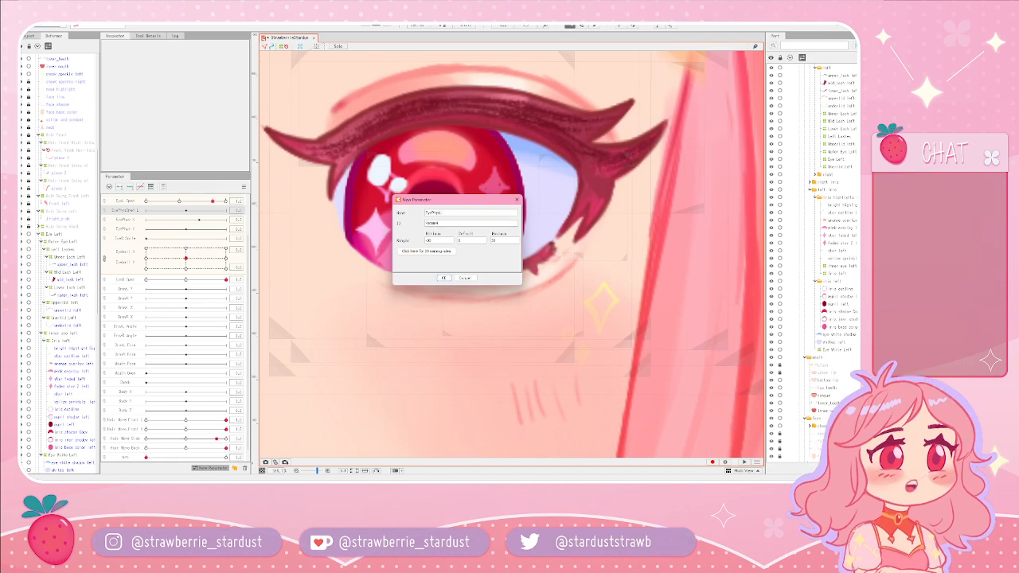
text(ftOpen)
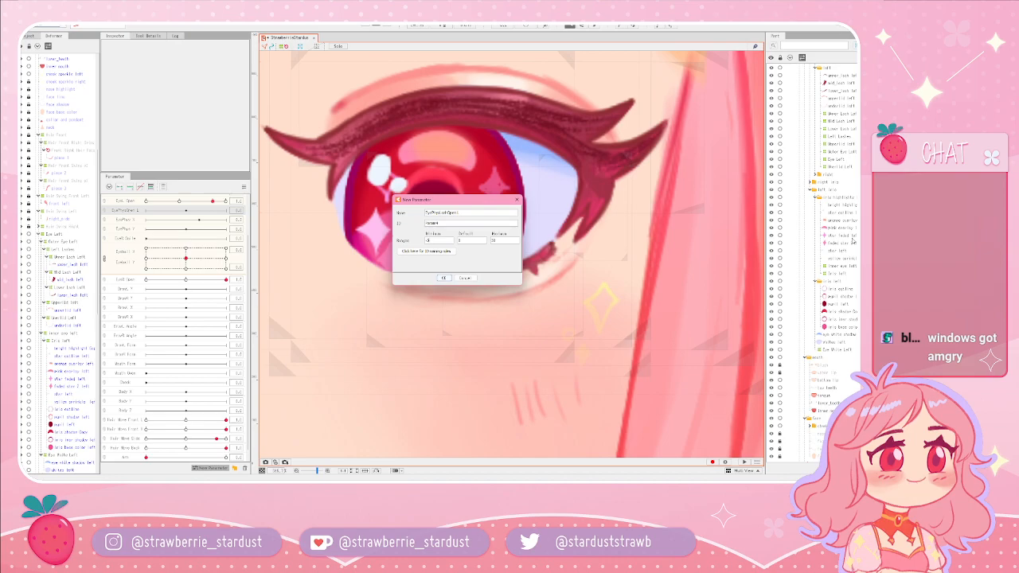
text(1)
click(444, 278)
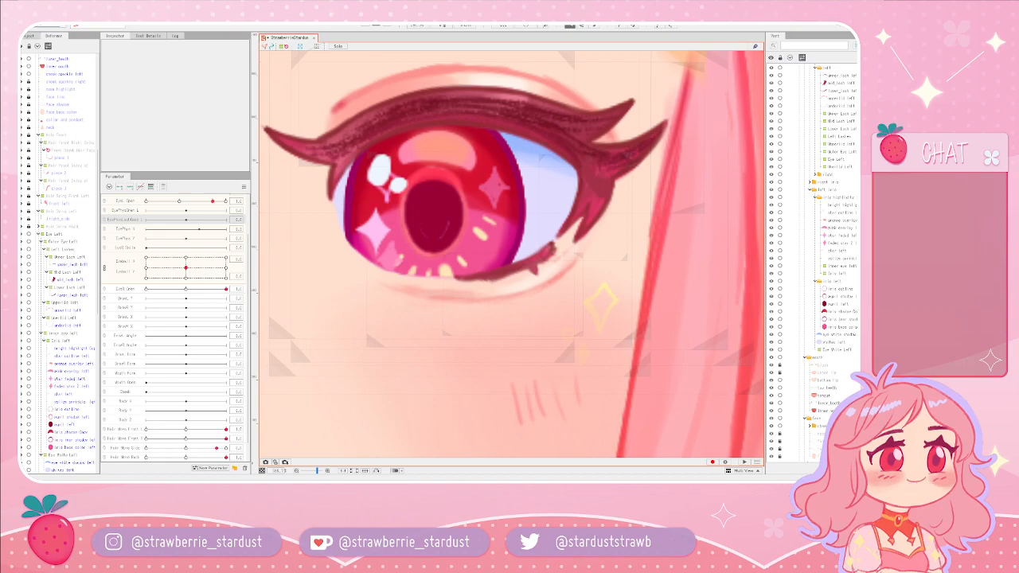
scroll(179, 279, down, 1)
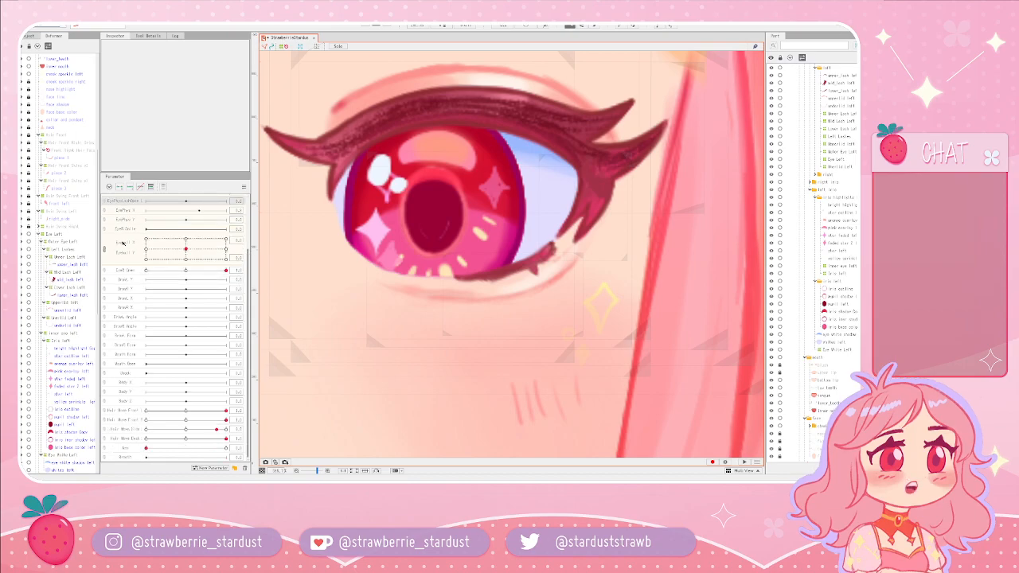
scroll(396, 278, down, 4)
scroll(402, 297, up, 5)
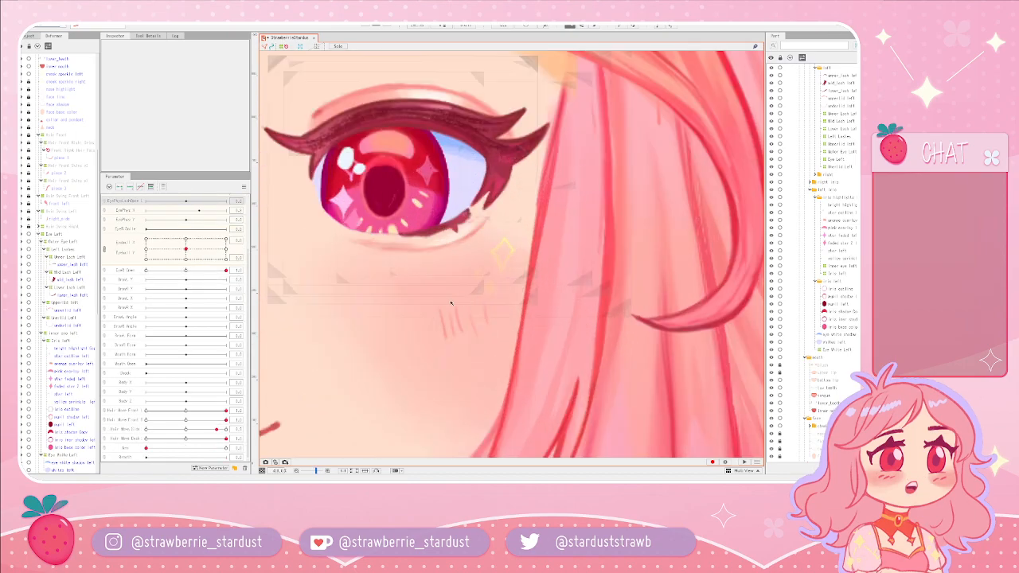
scroll(236, 298, up, 3)
scroll(229, 294, down, 3)
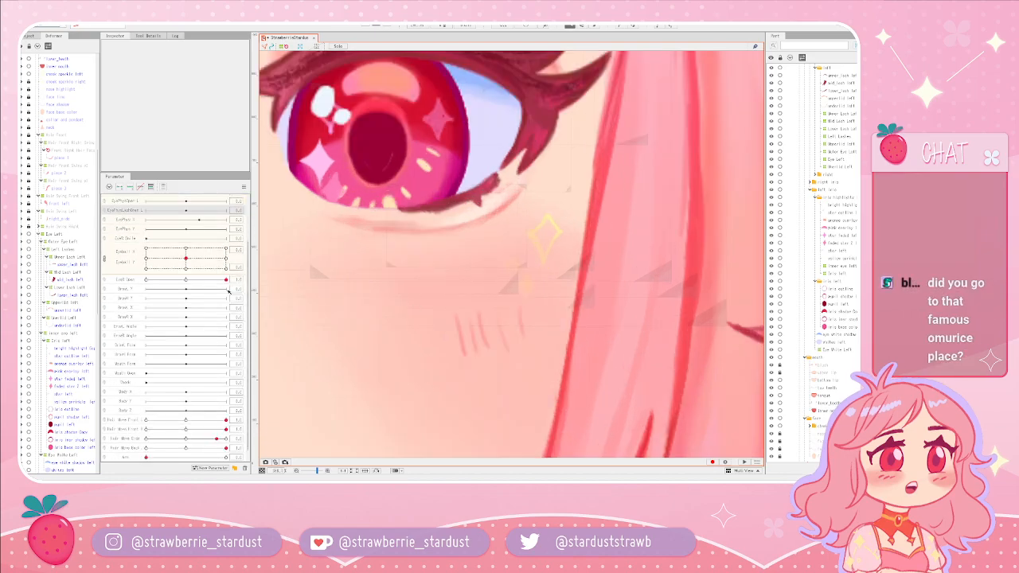
scroll(213, 309, up, 2)
scroll(213, 310, down, 2)
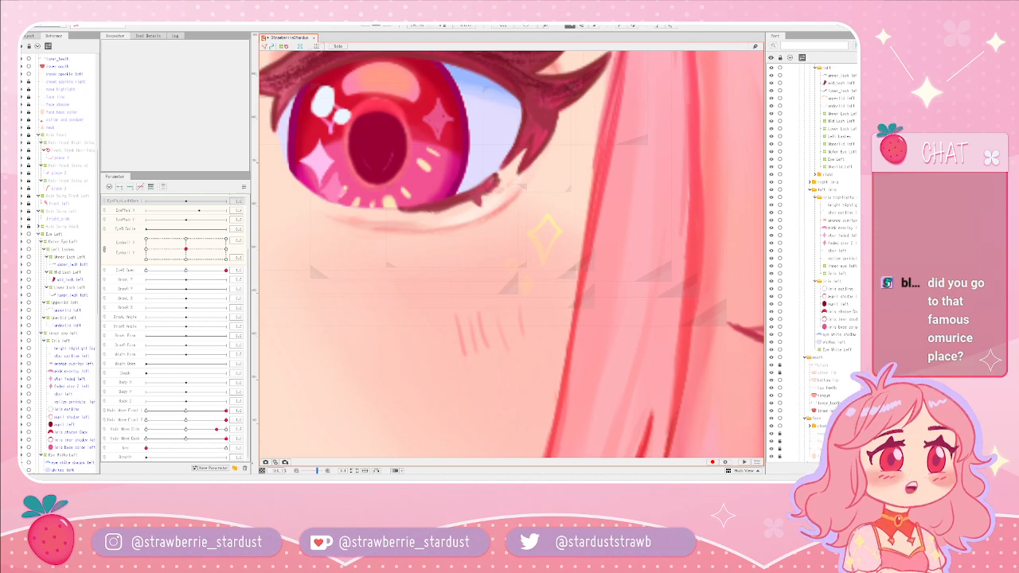
scroll(323, 267, down, 4)
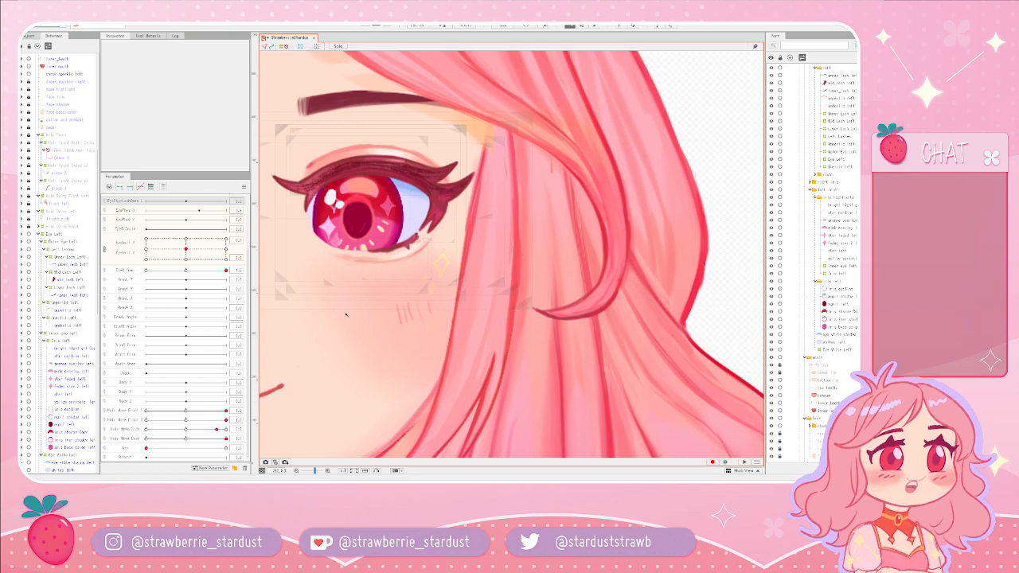
scroll(534, 253, down, 5)
scroll(529, 336, up, 5)
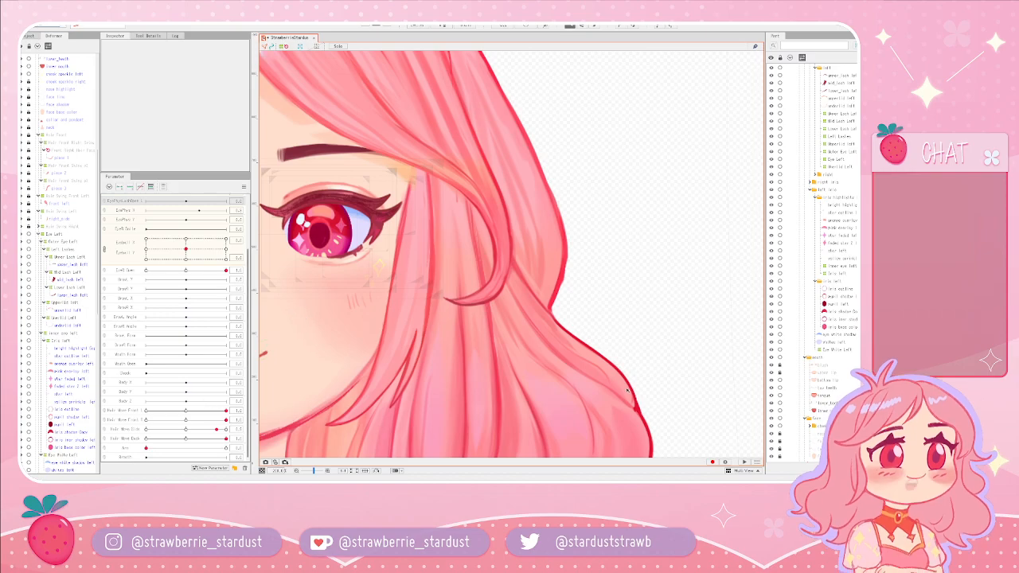
- Set the Hair Move Side parameter to its middle keyform and view the face and side hair
drag(167, 432, 187, 434)
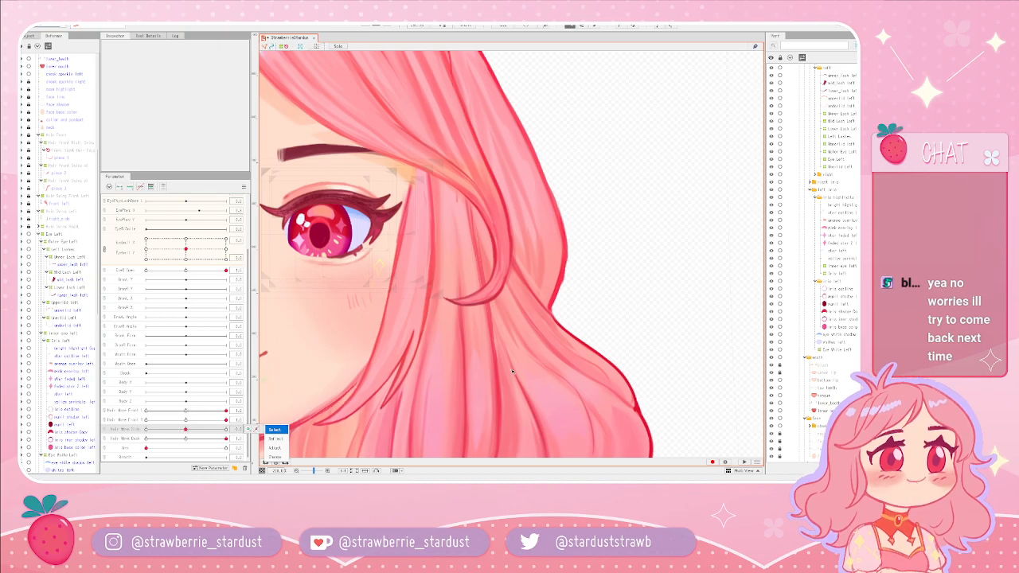
scroll(597, 262, down, 2)
scroll(621, 263, up, 1)
scroll(600, 283, down, 1)
scroll(600, 287, up, 1)
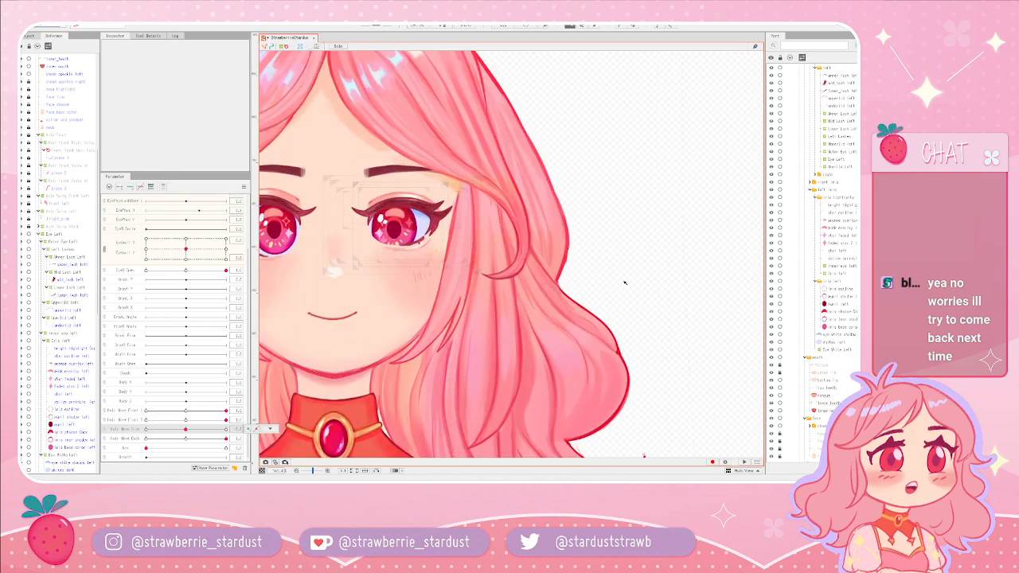
drag(660, 271, 639, 307)
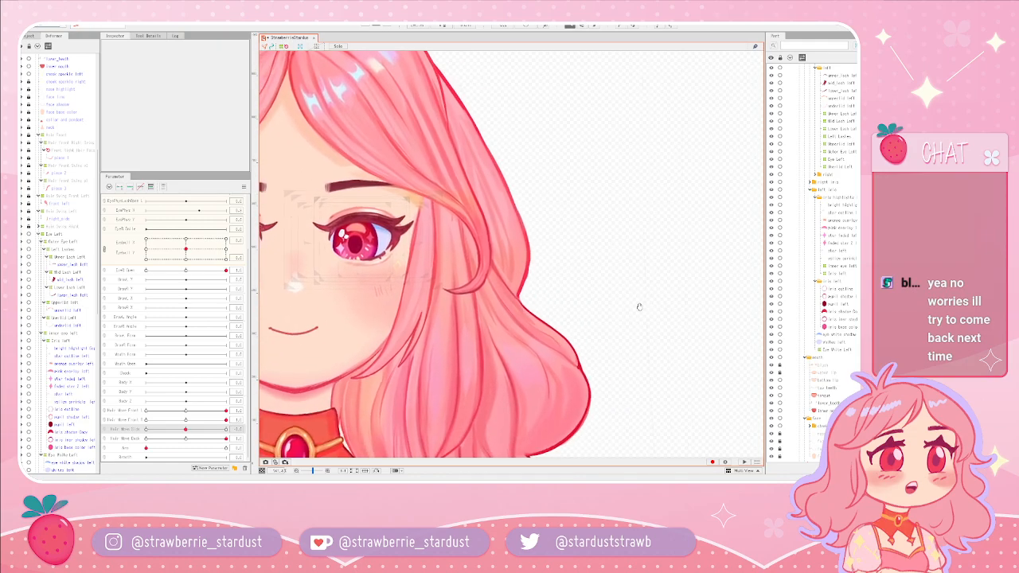